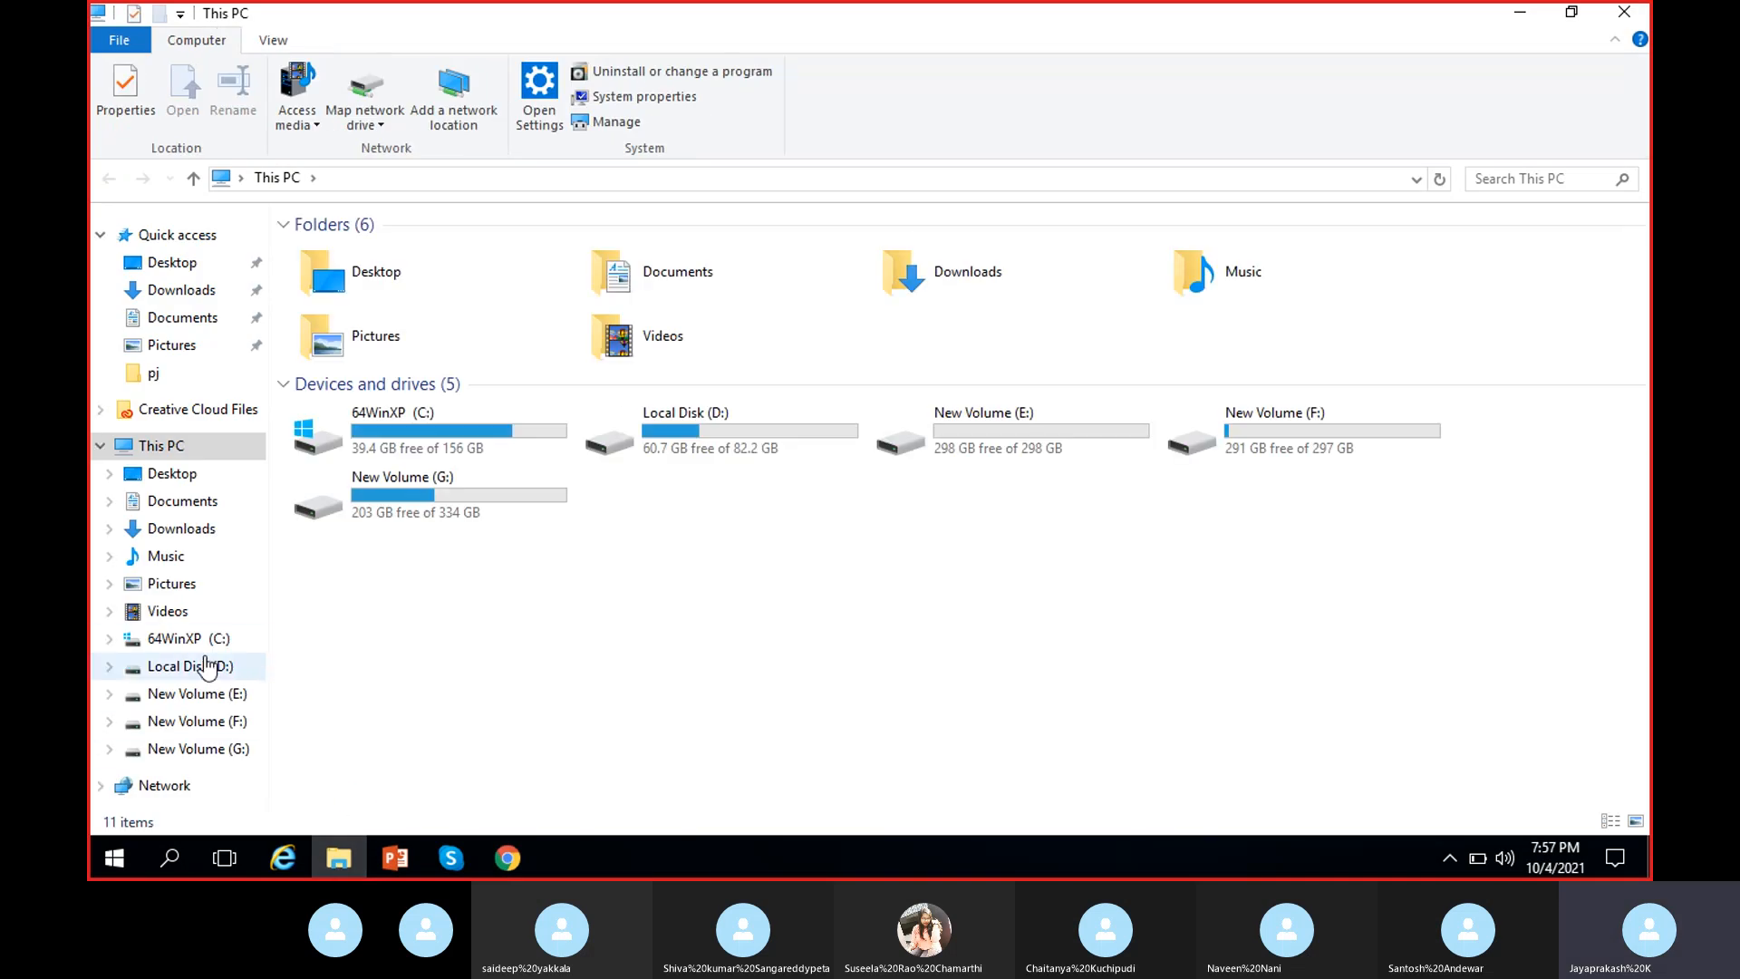
Open the Word document MS Dynamics 8 PM from the Documents folder.
click(195, 507)
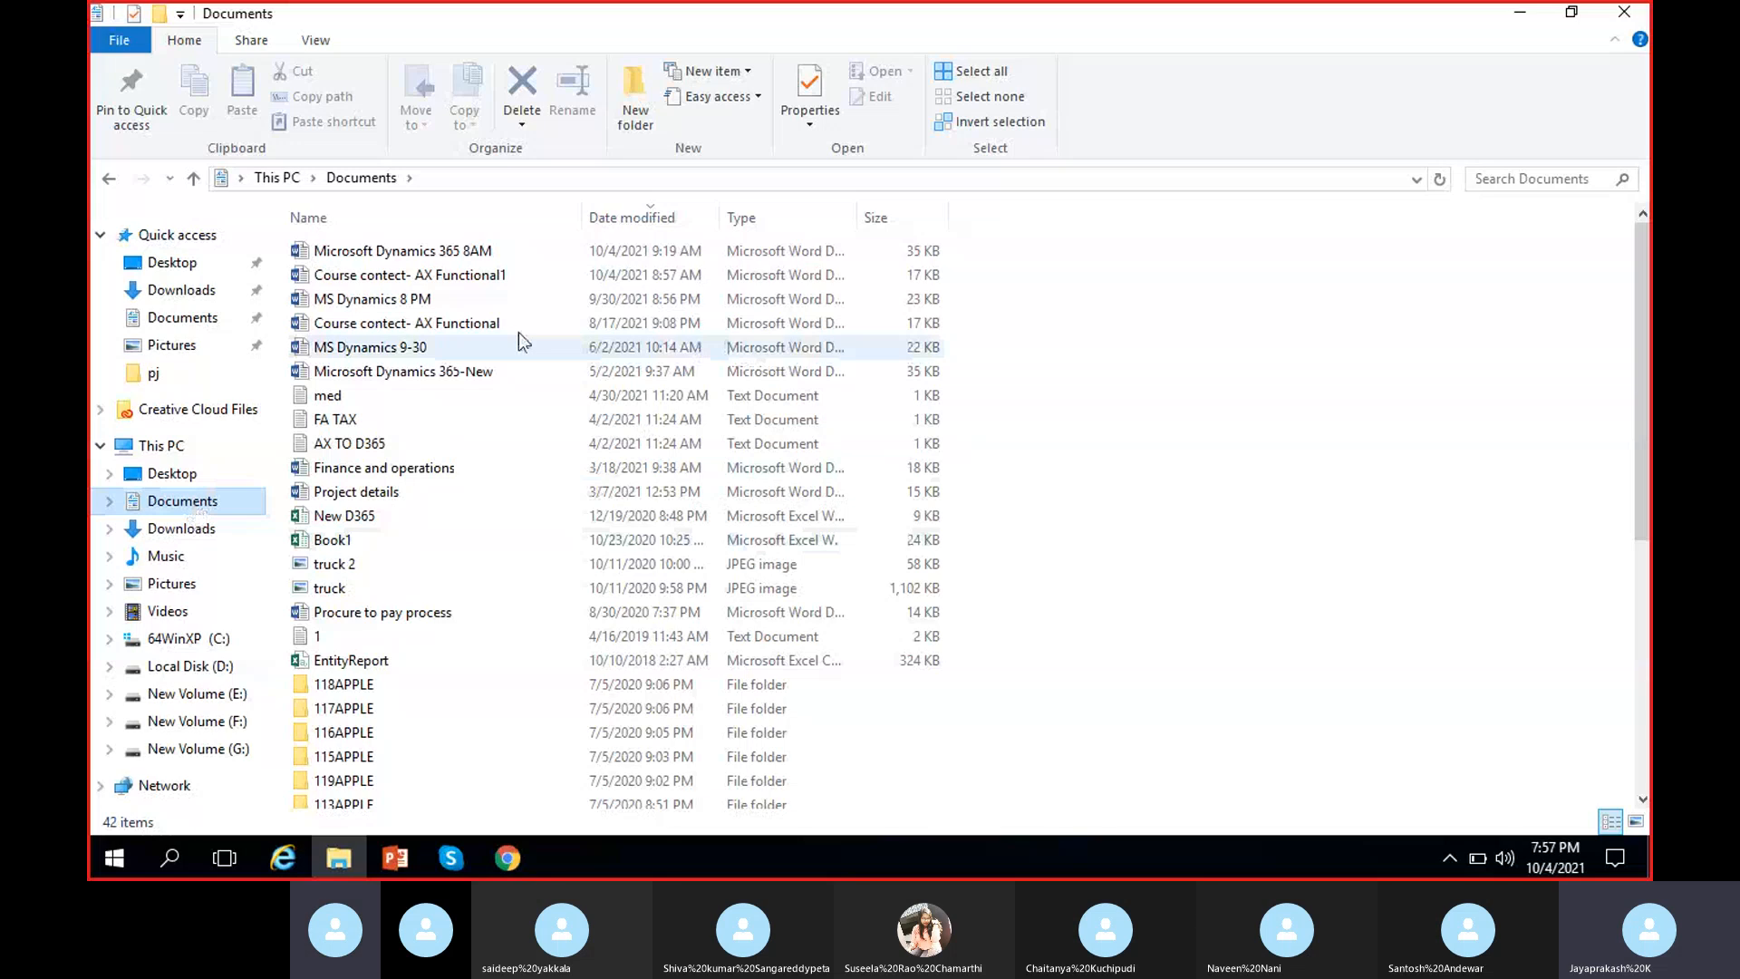
double_click(475, 305)
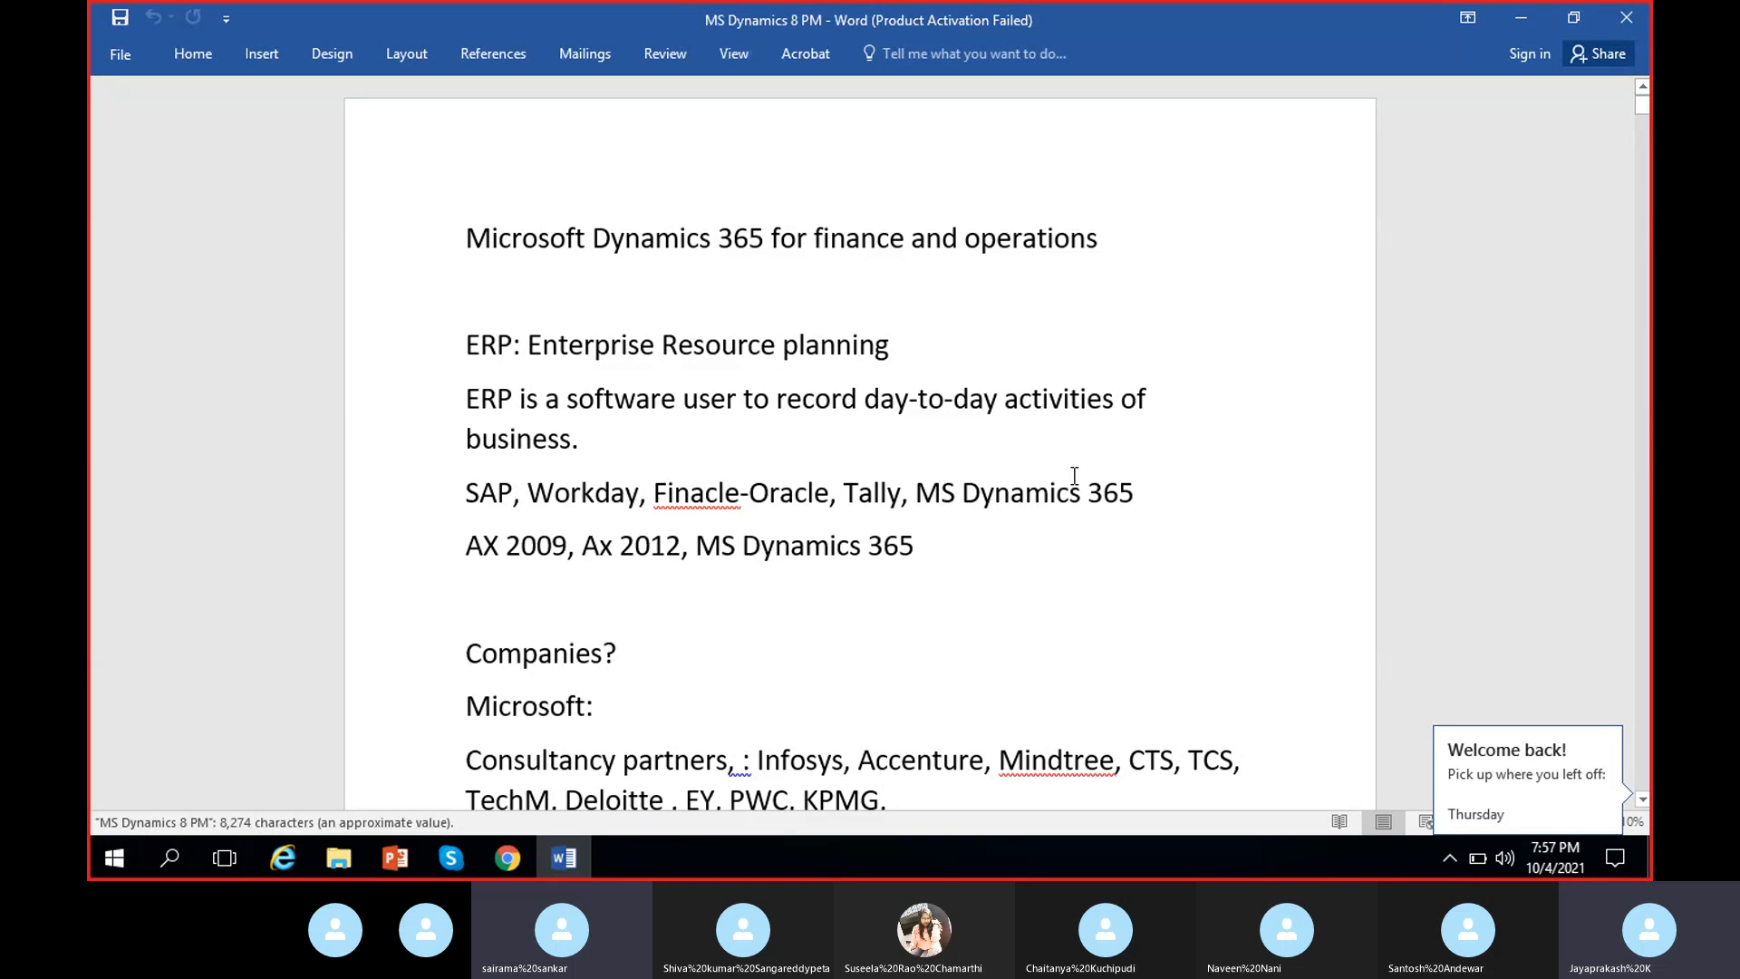
Review the MS Dynamics 8 PM notes from the ERP introduction through to the last written page on vendor groups, then minimize the document.
scroll(1073, 475, down, 5)
scroll(1074, 475, up, 5)
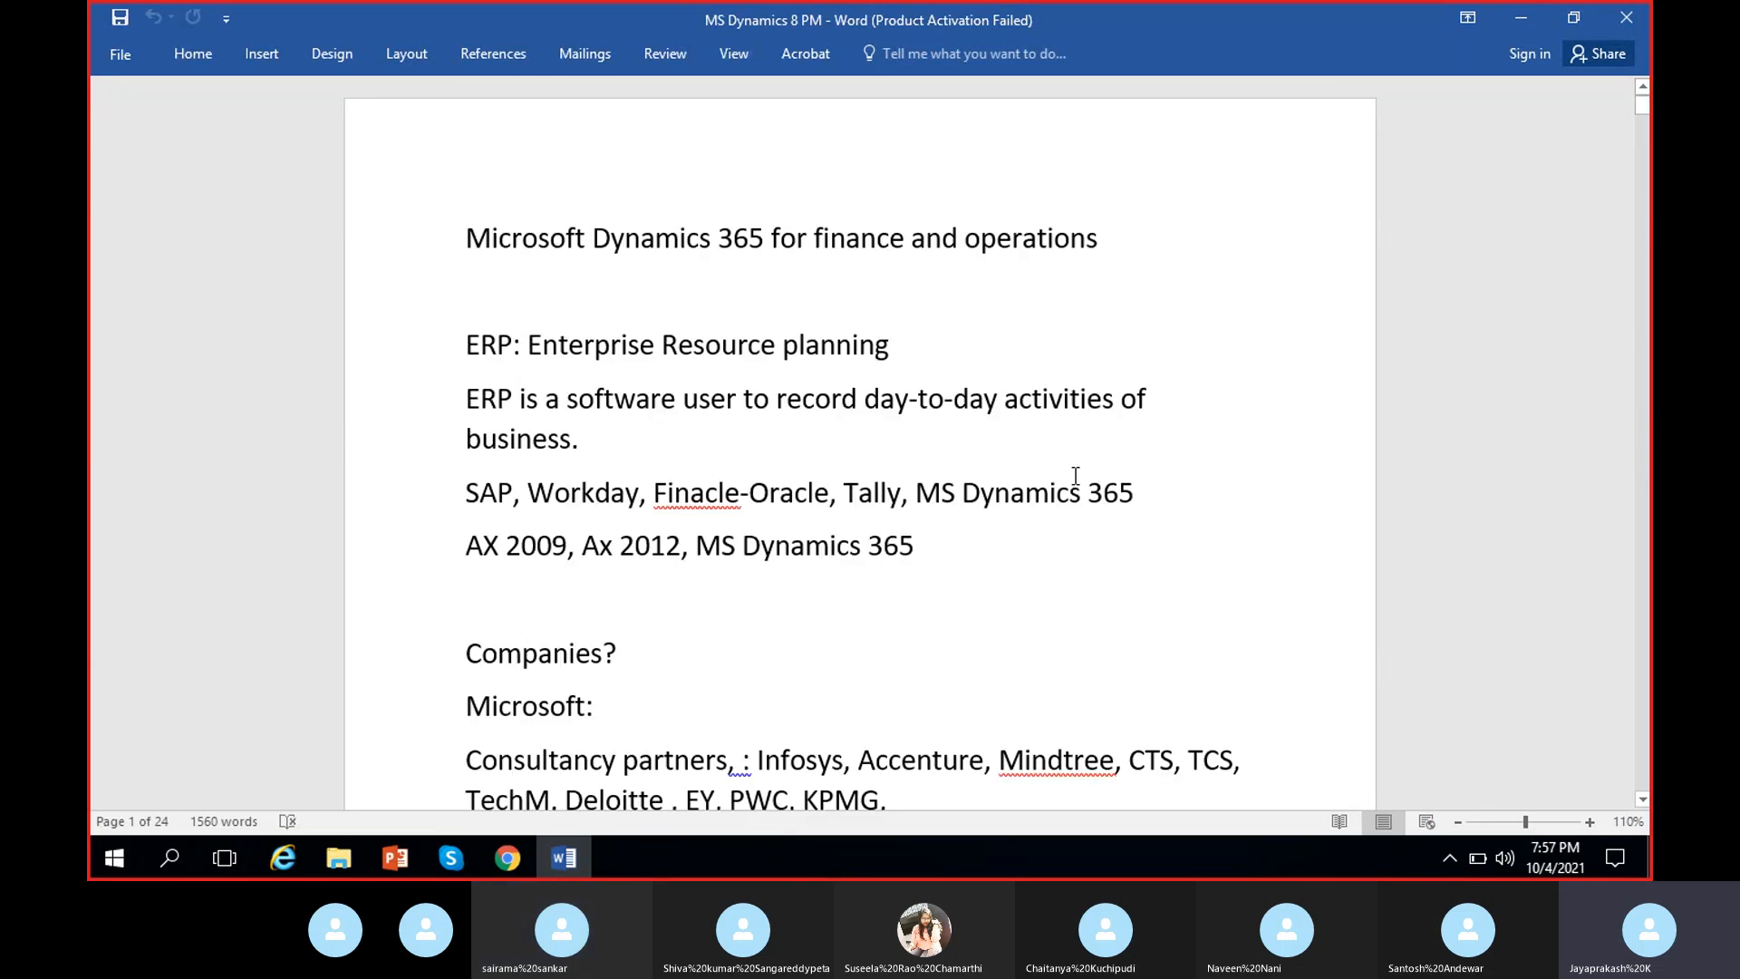
scroll(1075, 475, down, 3)
scroll(1076, 475, down, 20)
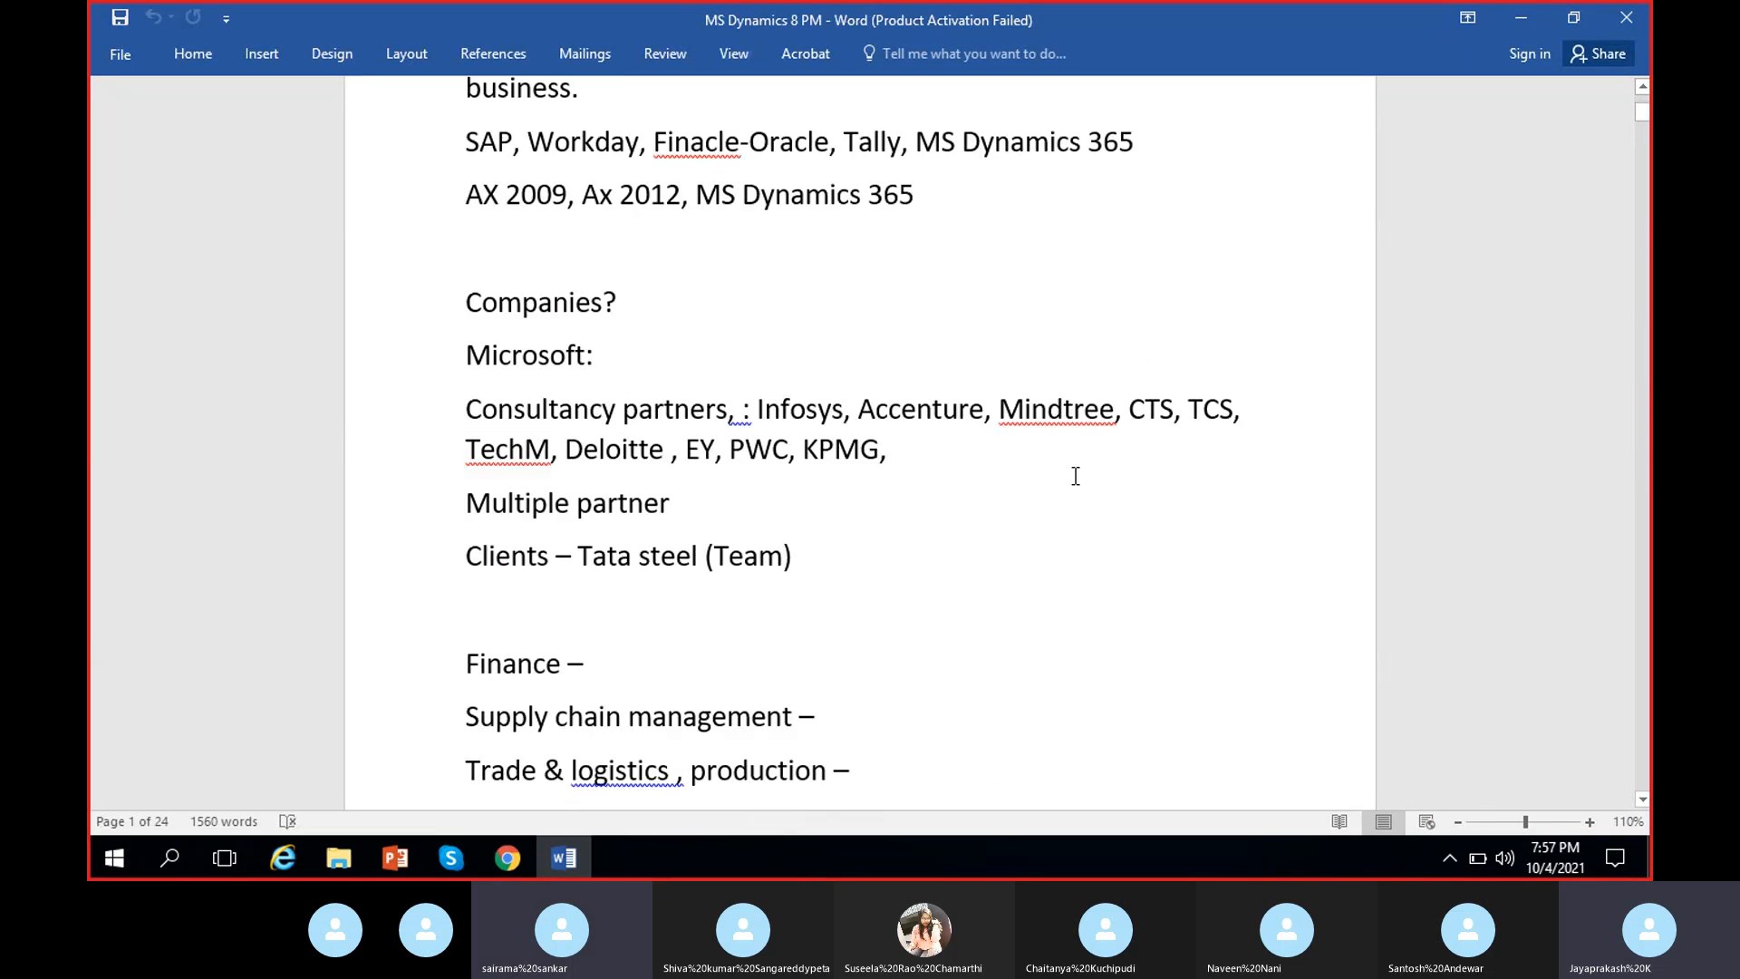
scroll(1060, 518, down, 20)
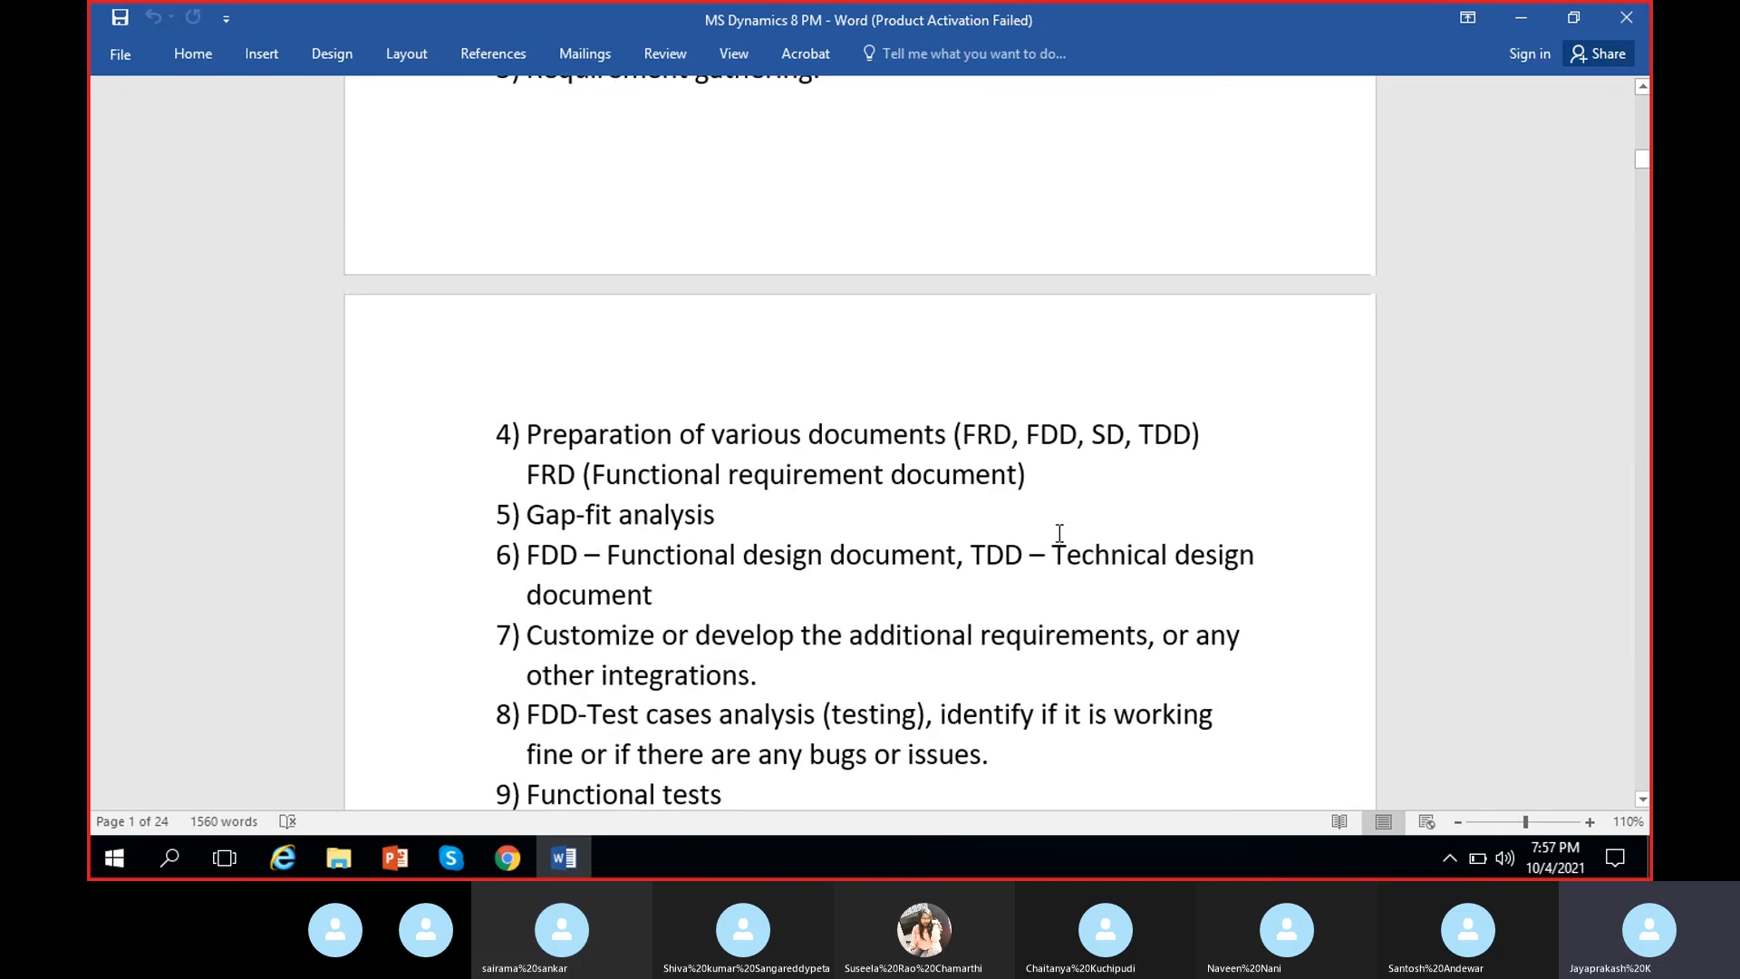
scroll(1059, 559, down, 6)
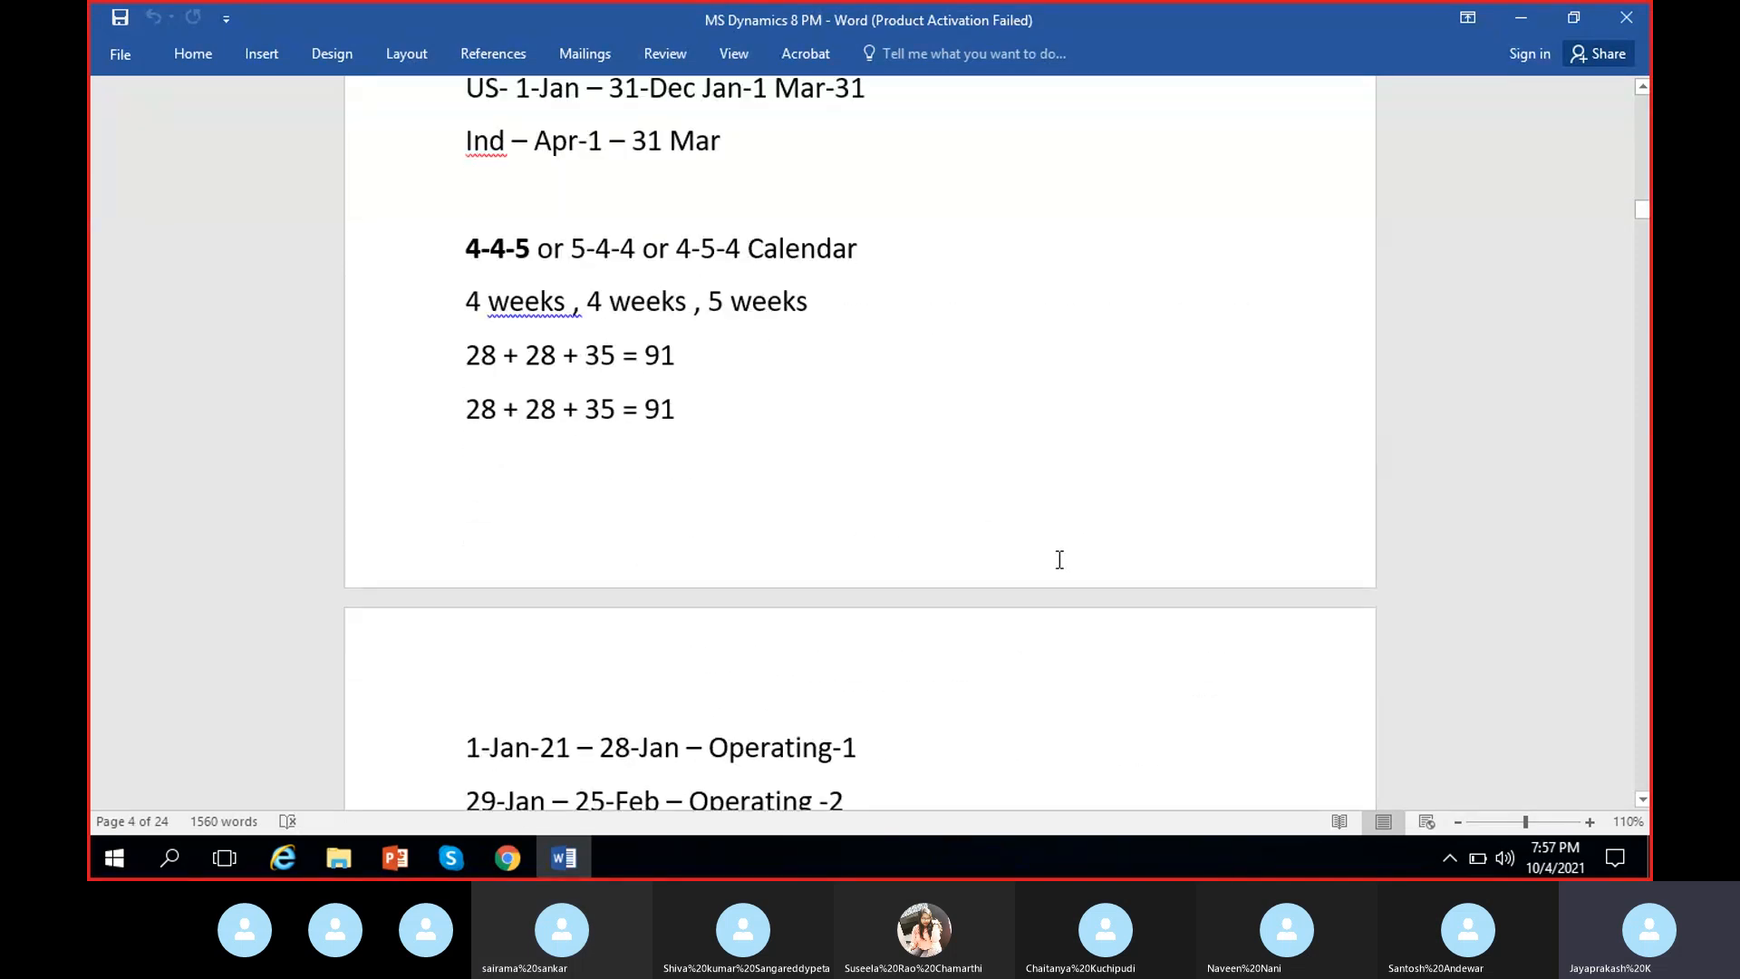
scroll(994, 503, down, 5)
scroll(995, 503, down, 20)
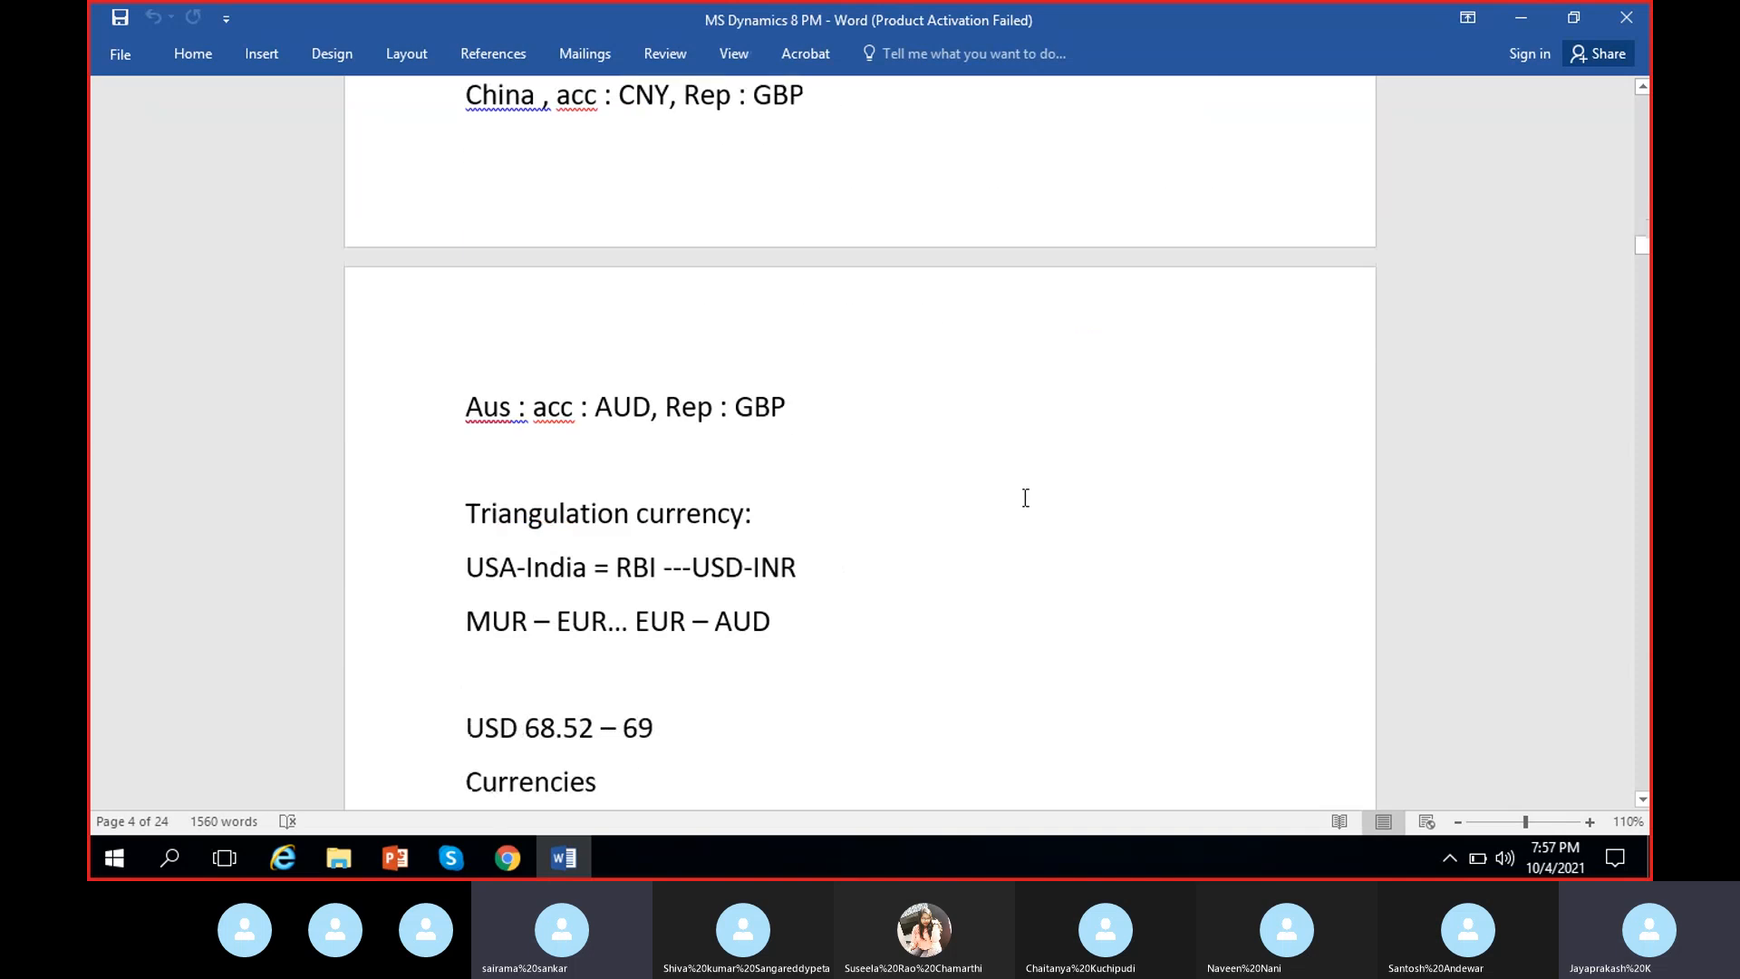
scroll(1029, 494, down, 20)
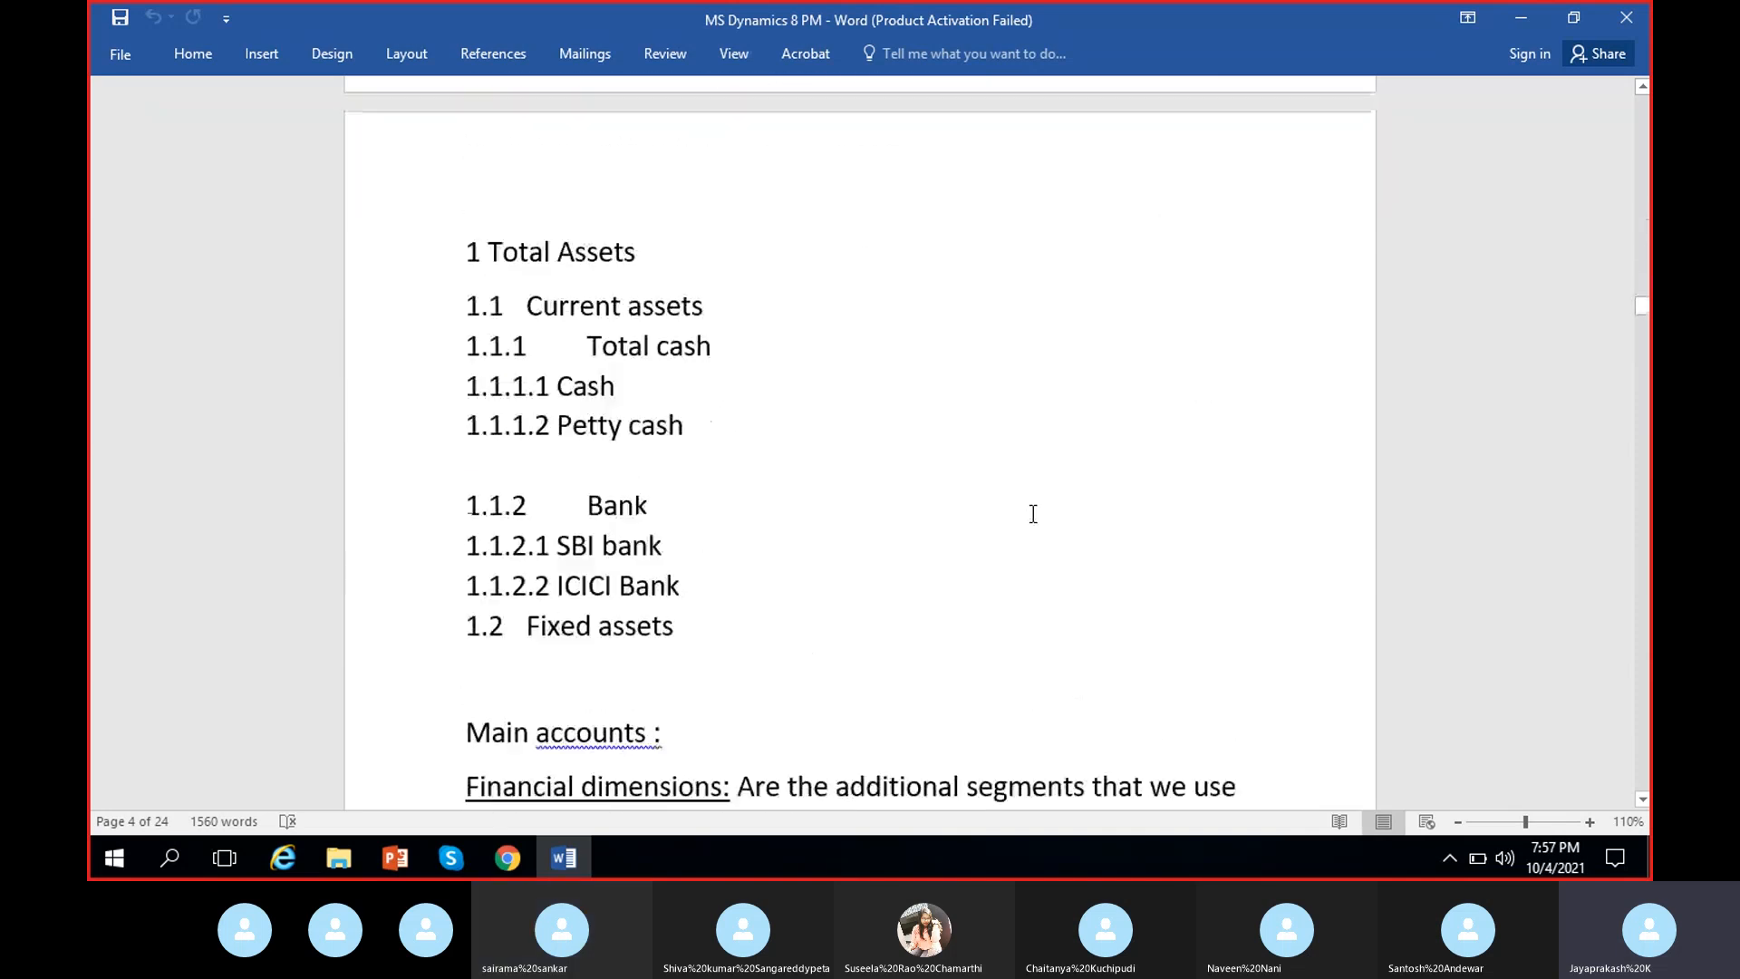
scroll(1019, 538, down, 11)
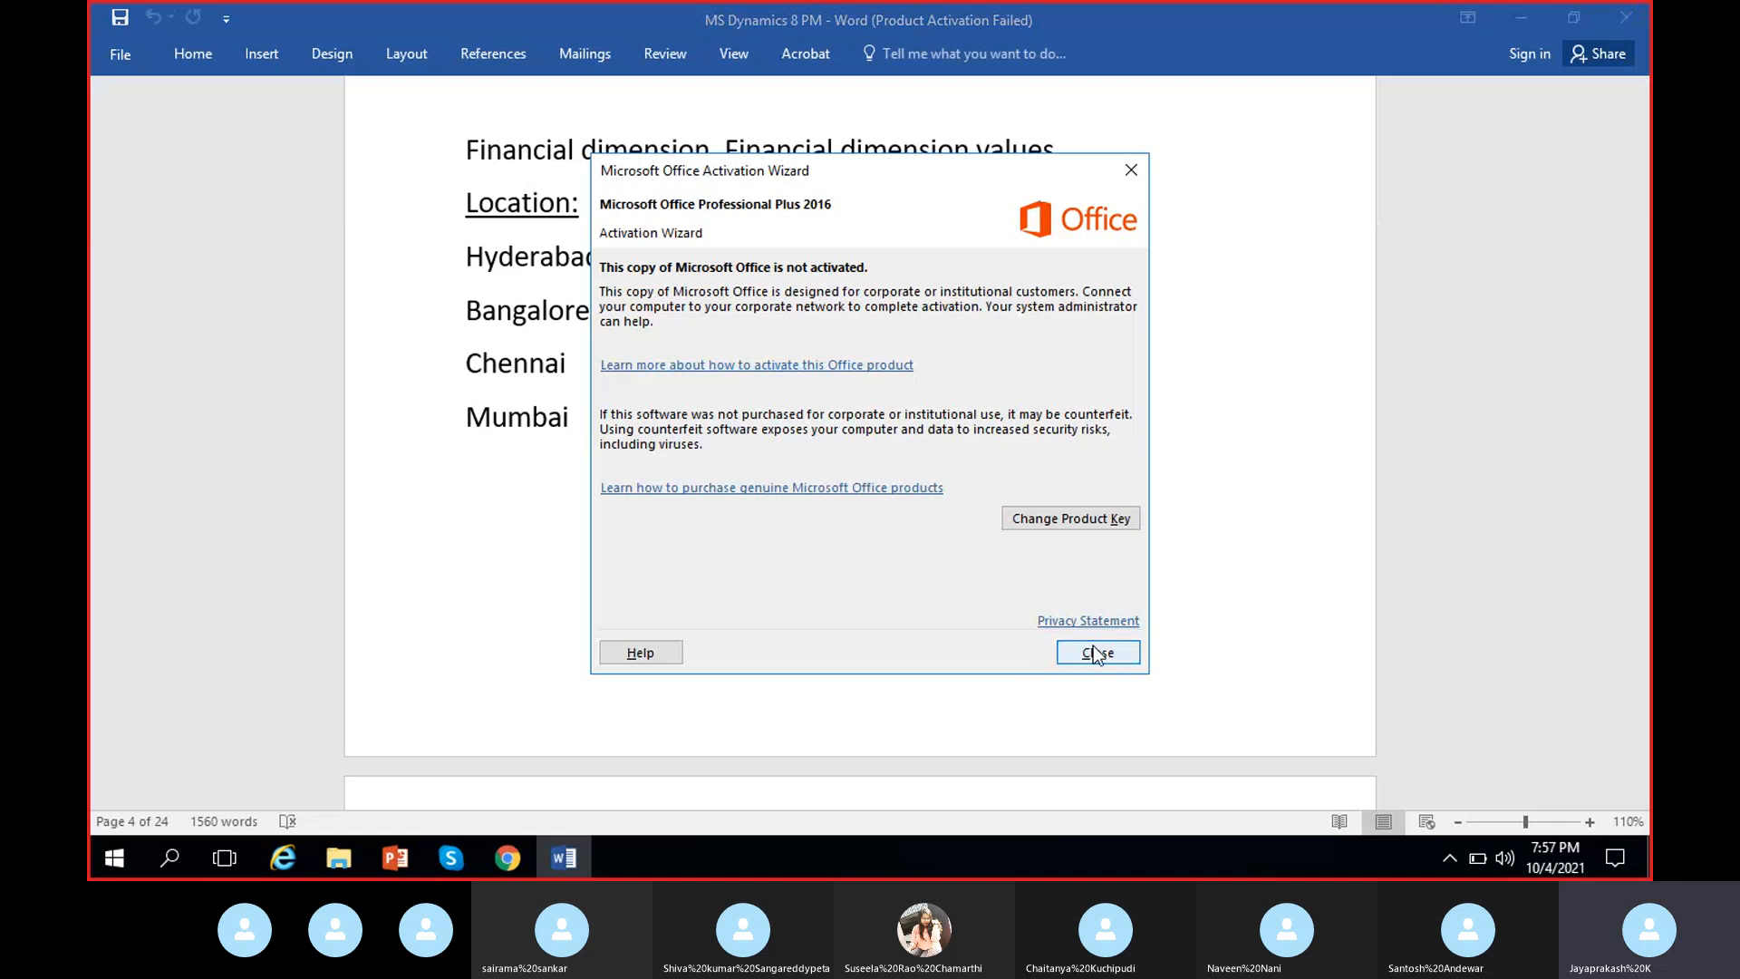
click(1098, 652)
scroll(943, 577, down, 3)
scroll(943, 576, down, 20)
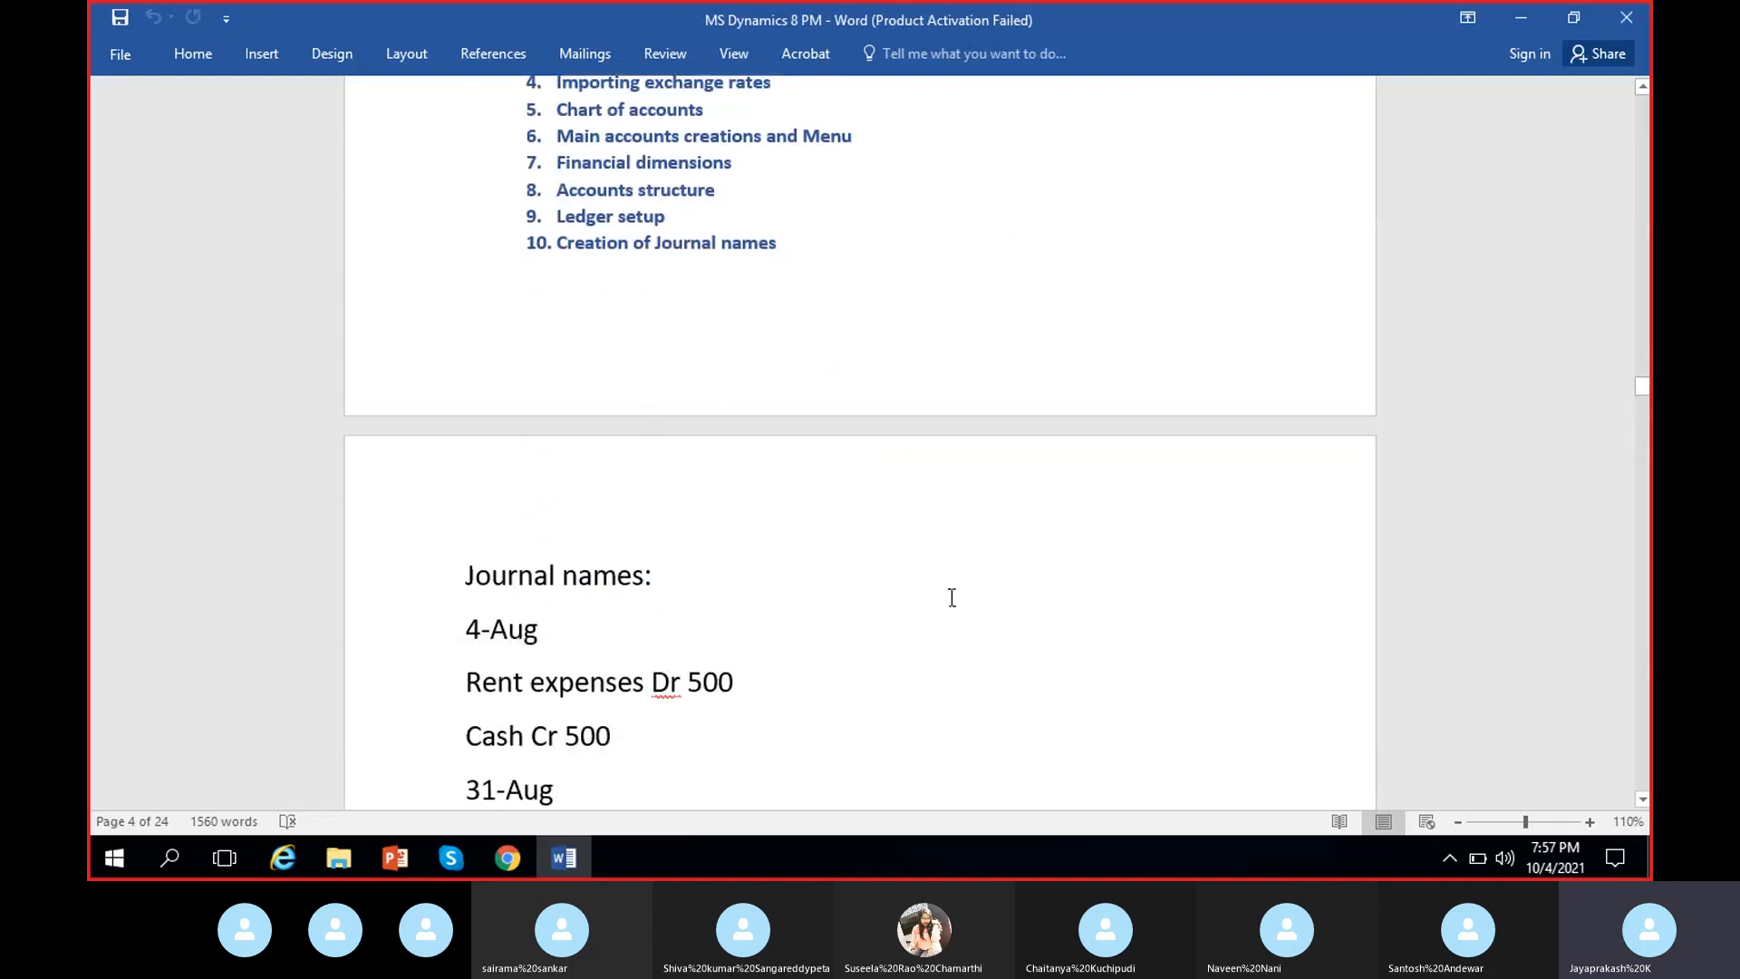
drag(1641, 414, 1641, 790)
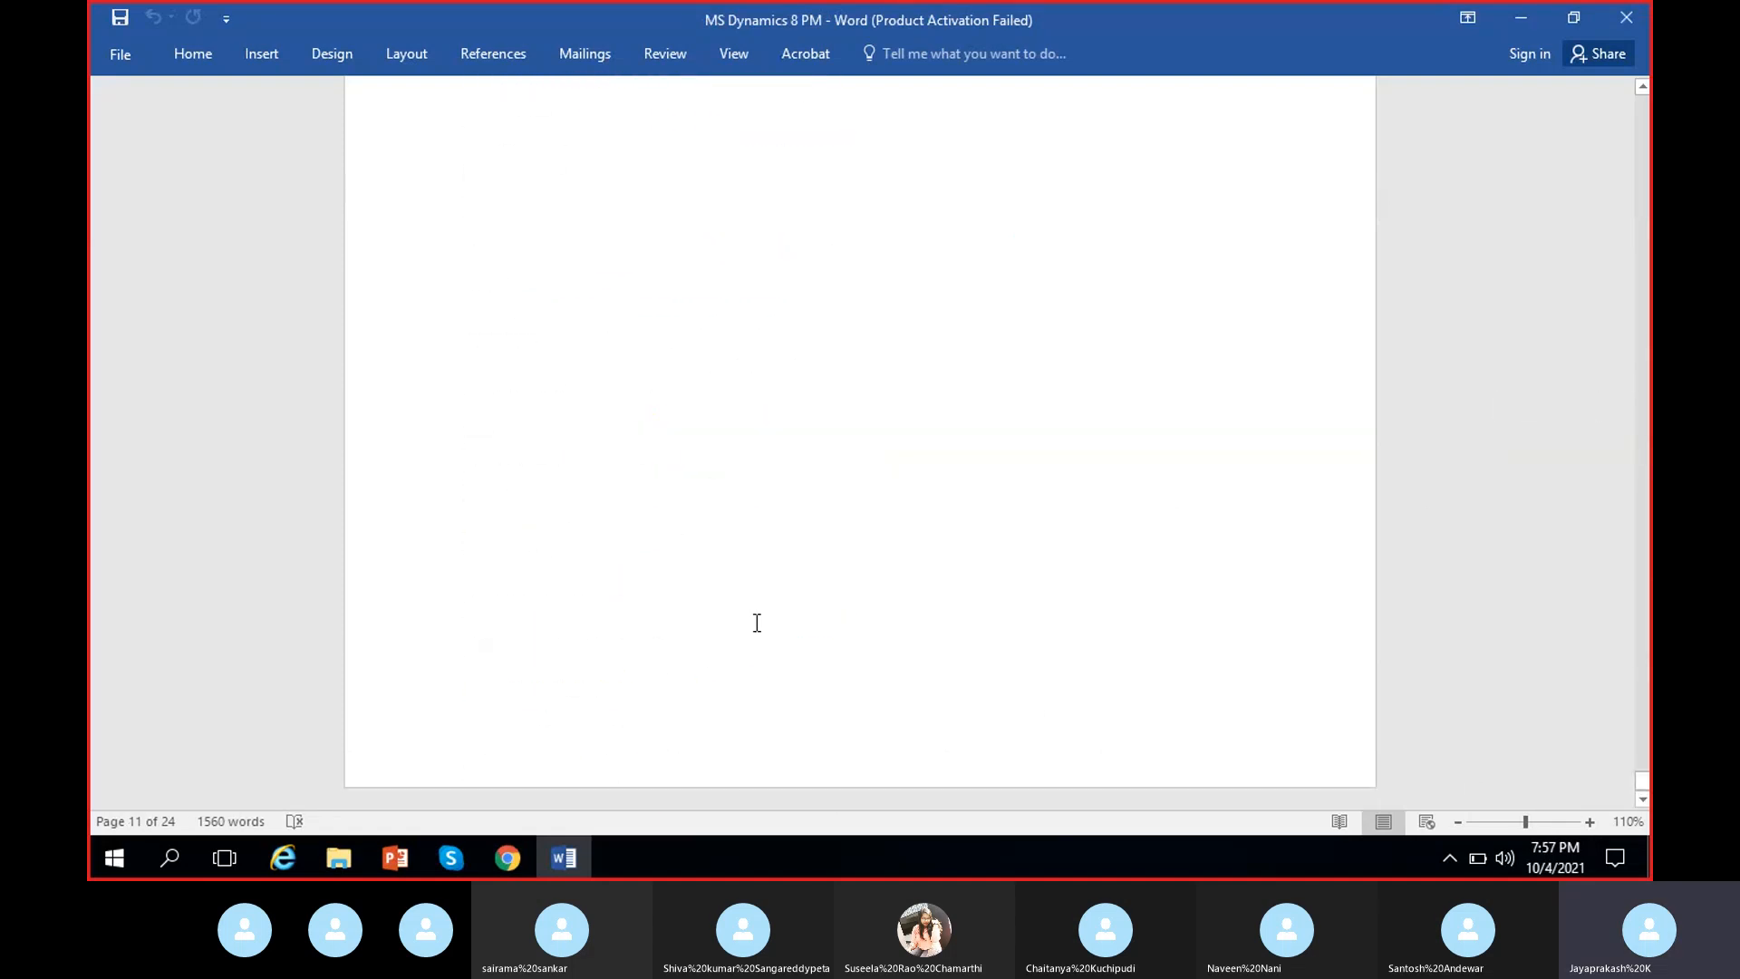
scroll(757, 618, up, 6)
scroll(757, 615, up, 7)
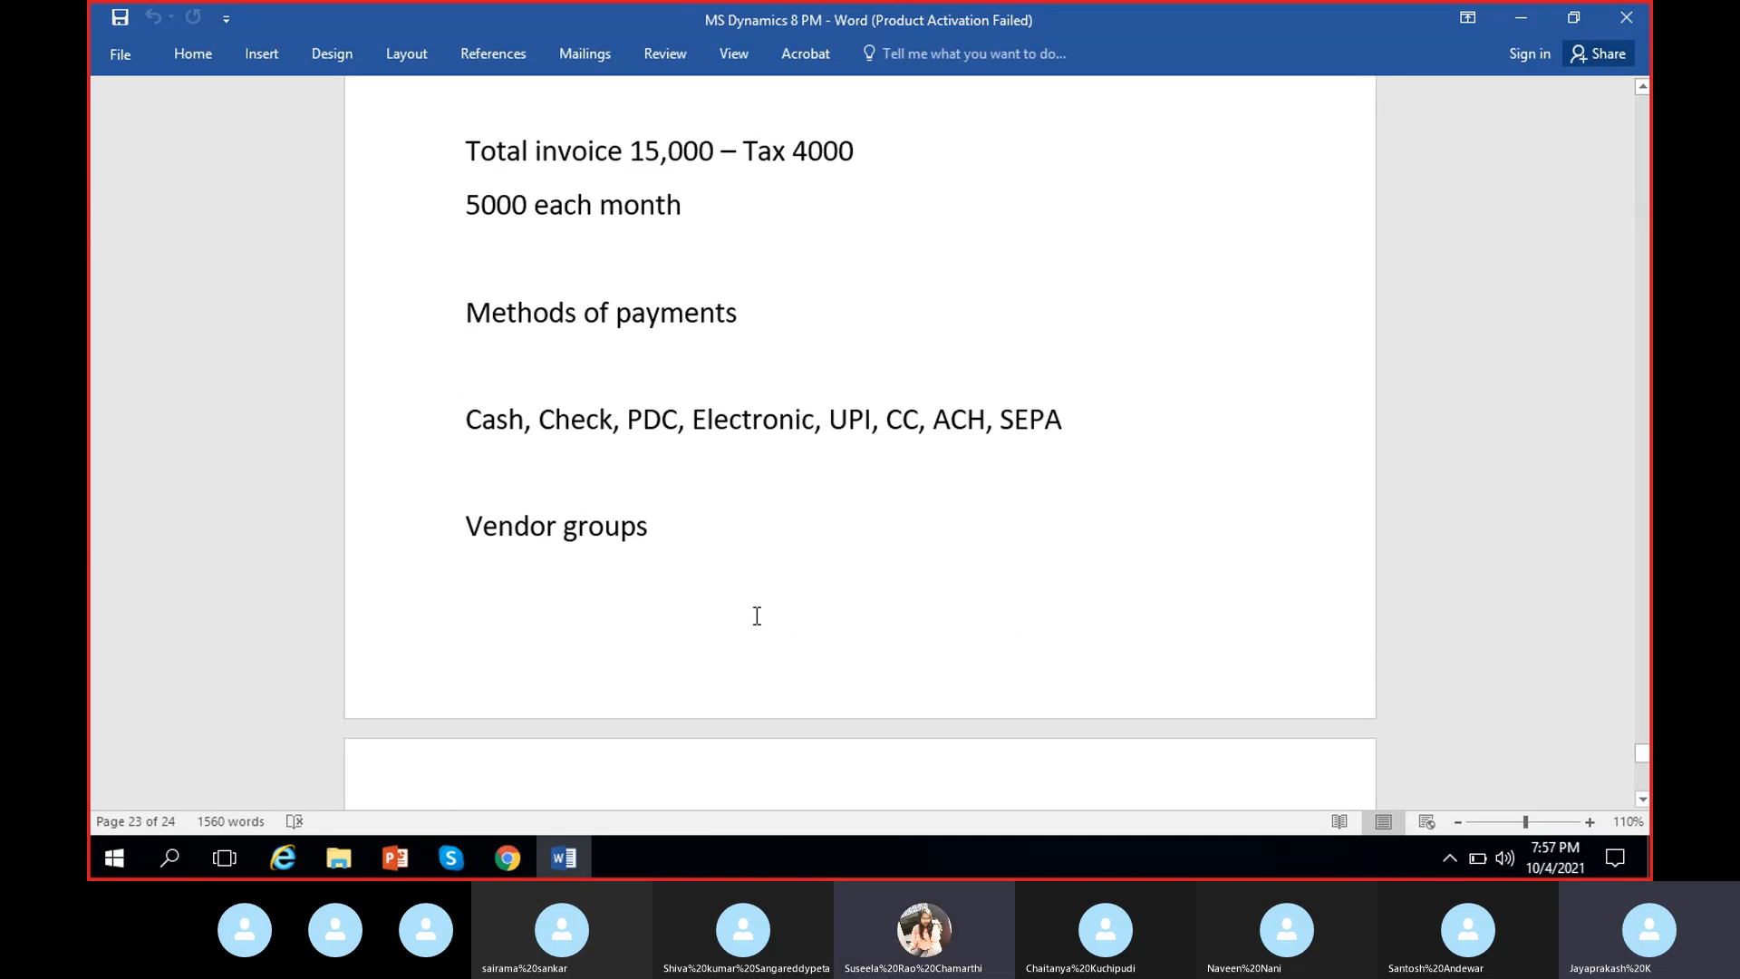
scroll(757, 615, down, 3)
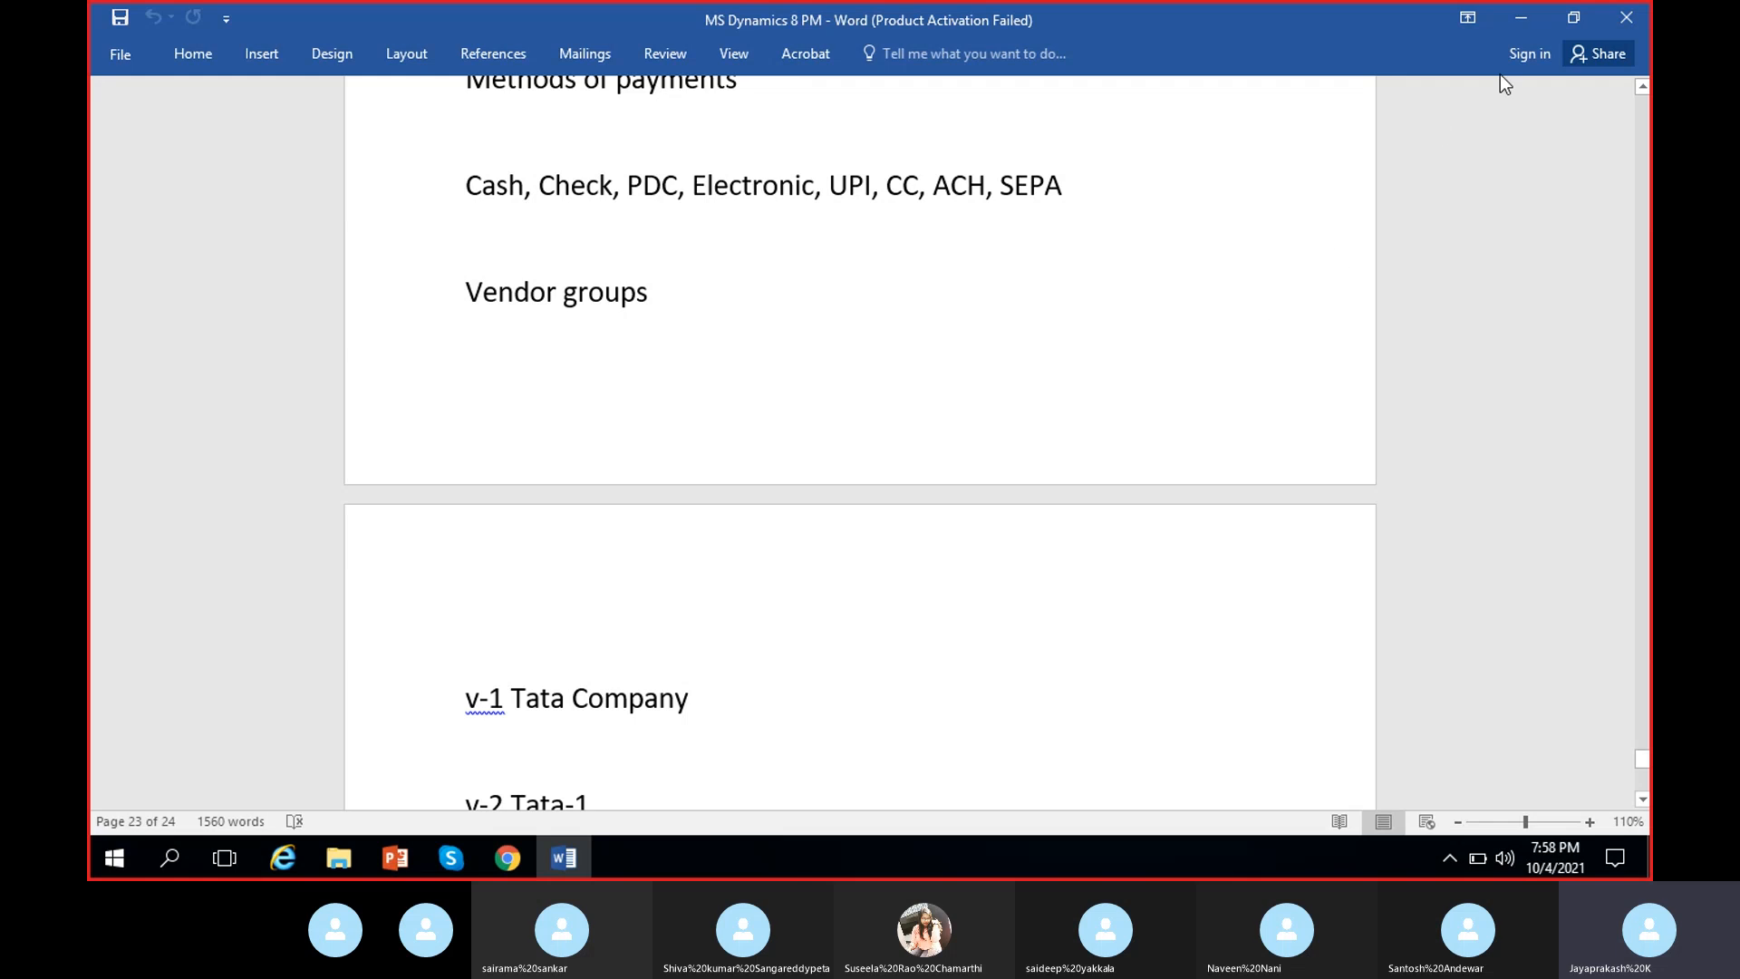
click(1520, 18)
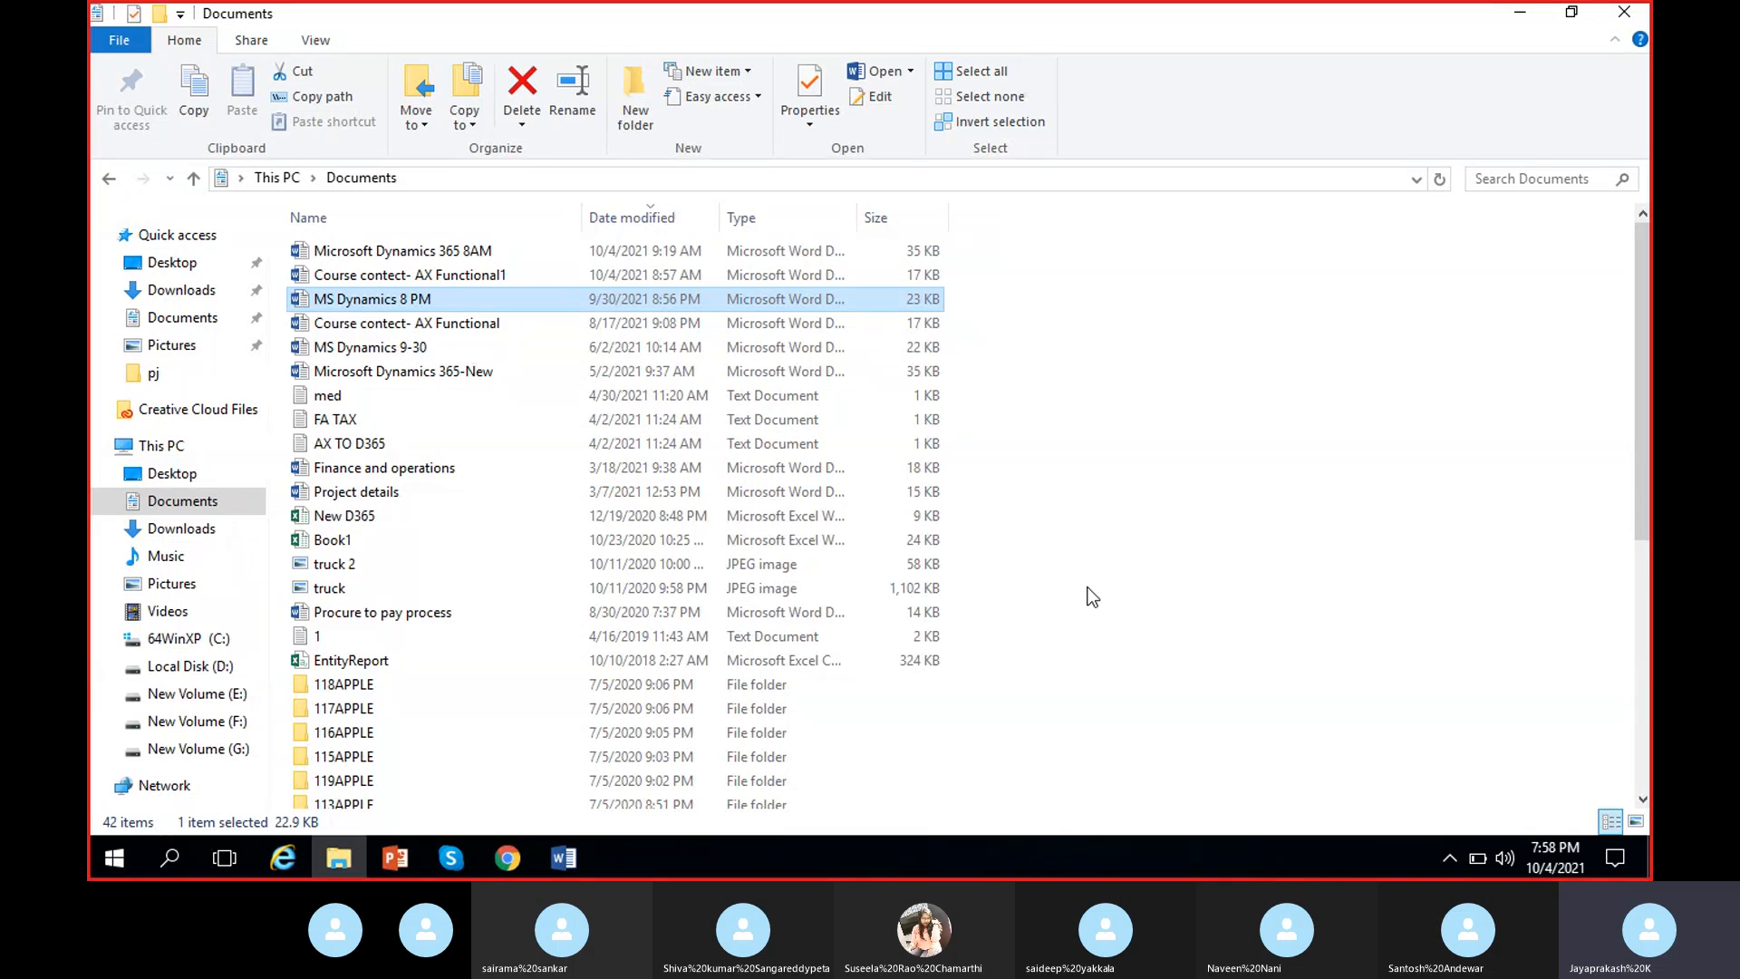
click(339, 857)
click(108, 163)
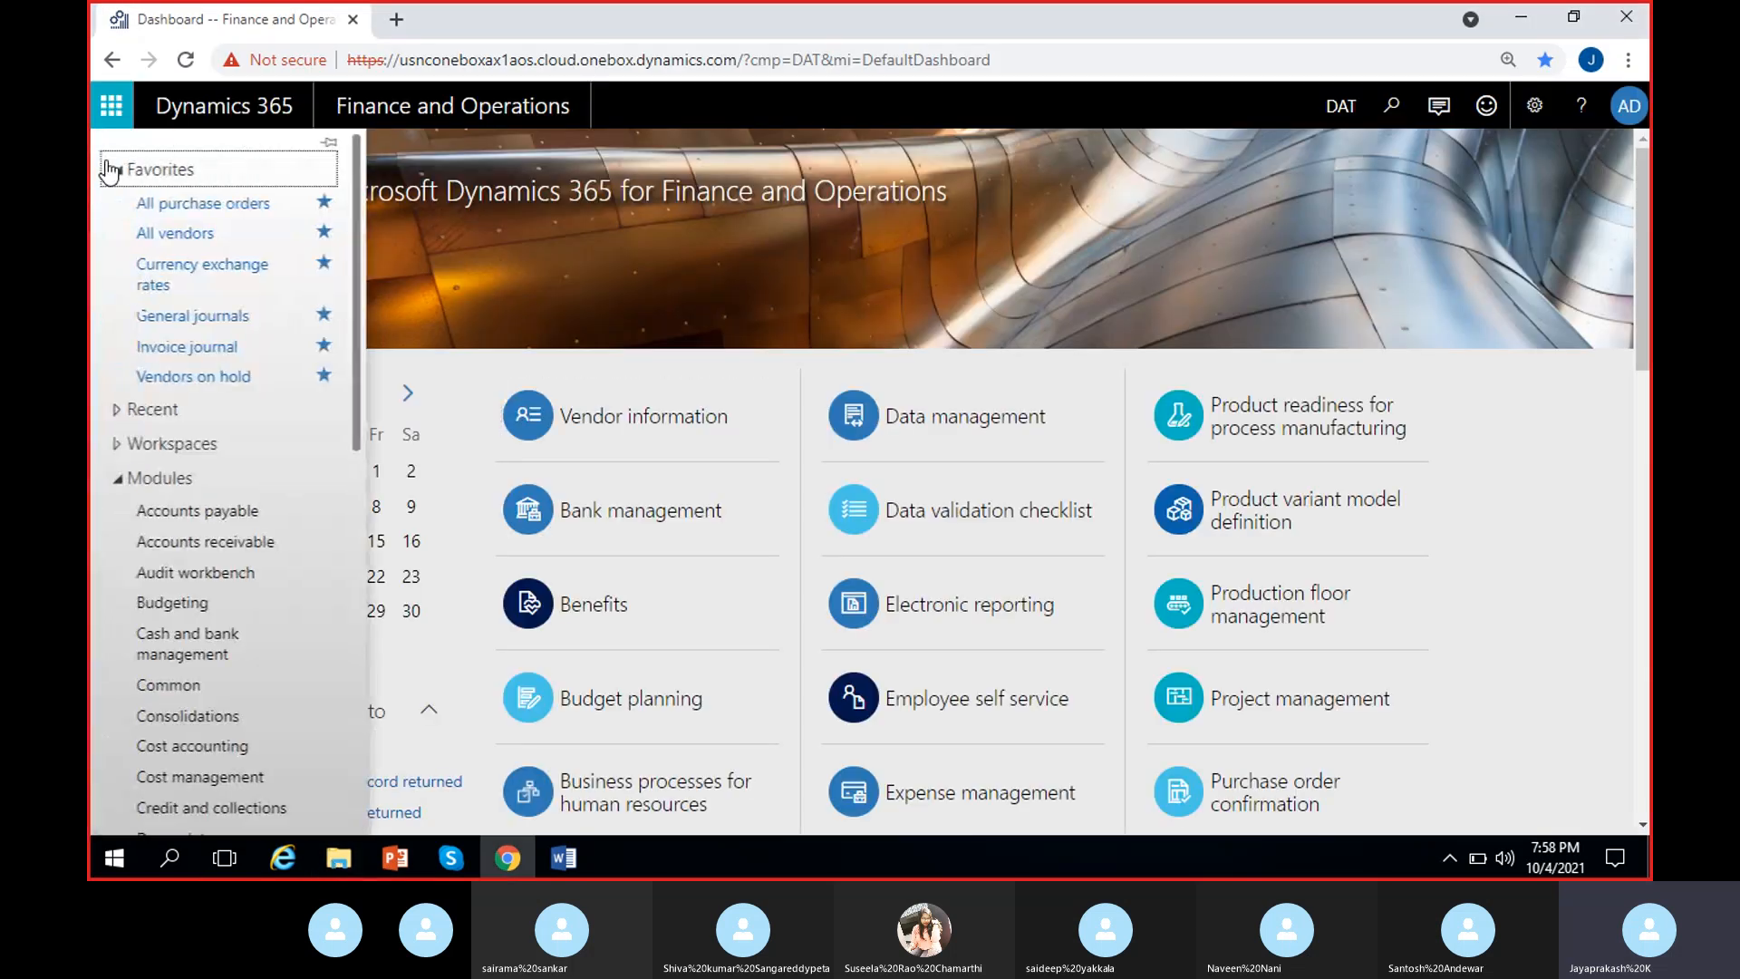
click(665, 307)
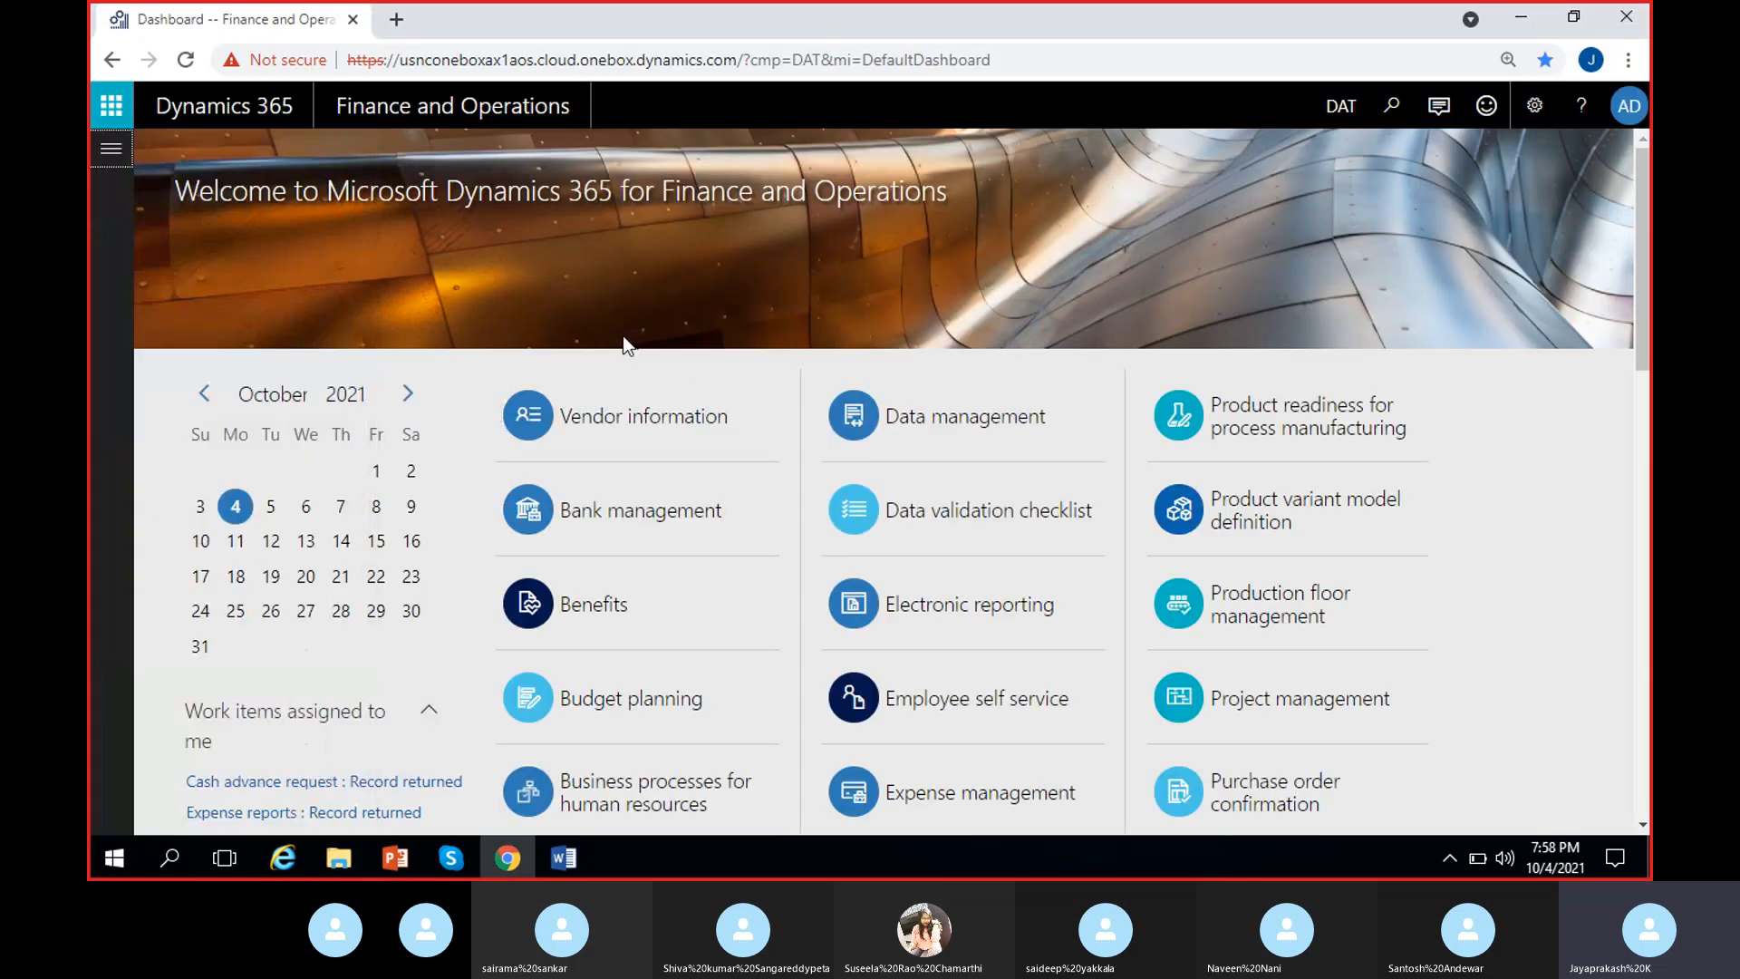
click(116, 172)
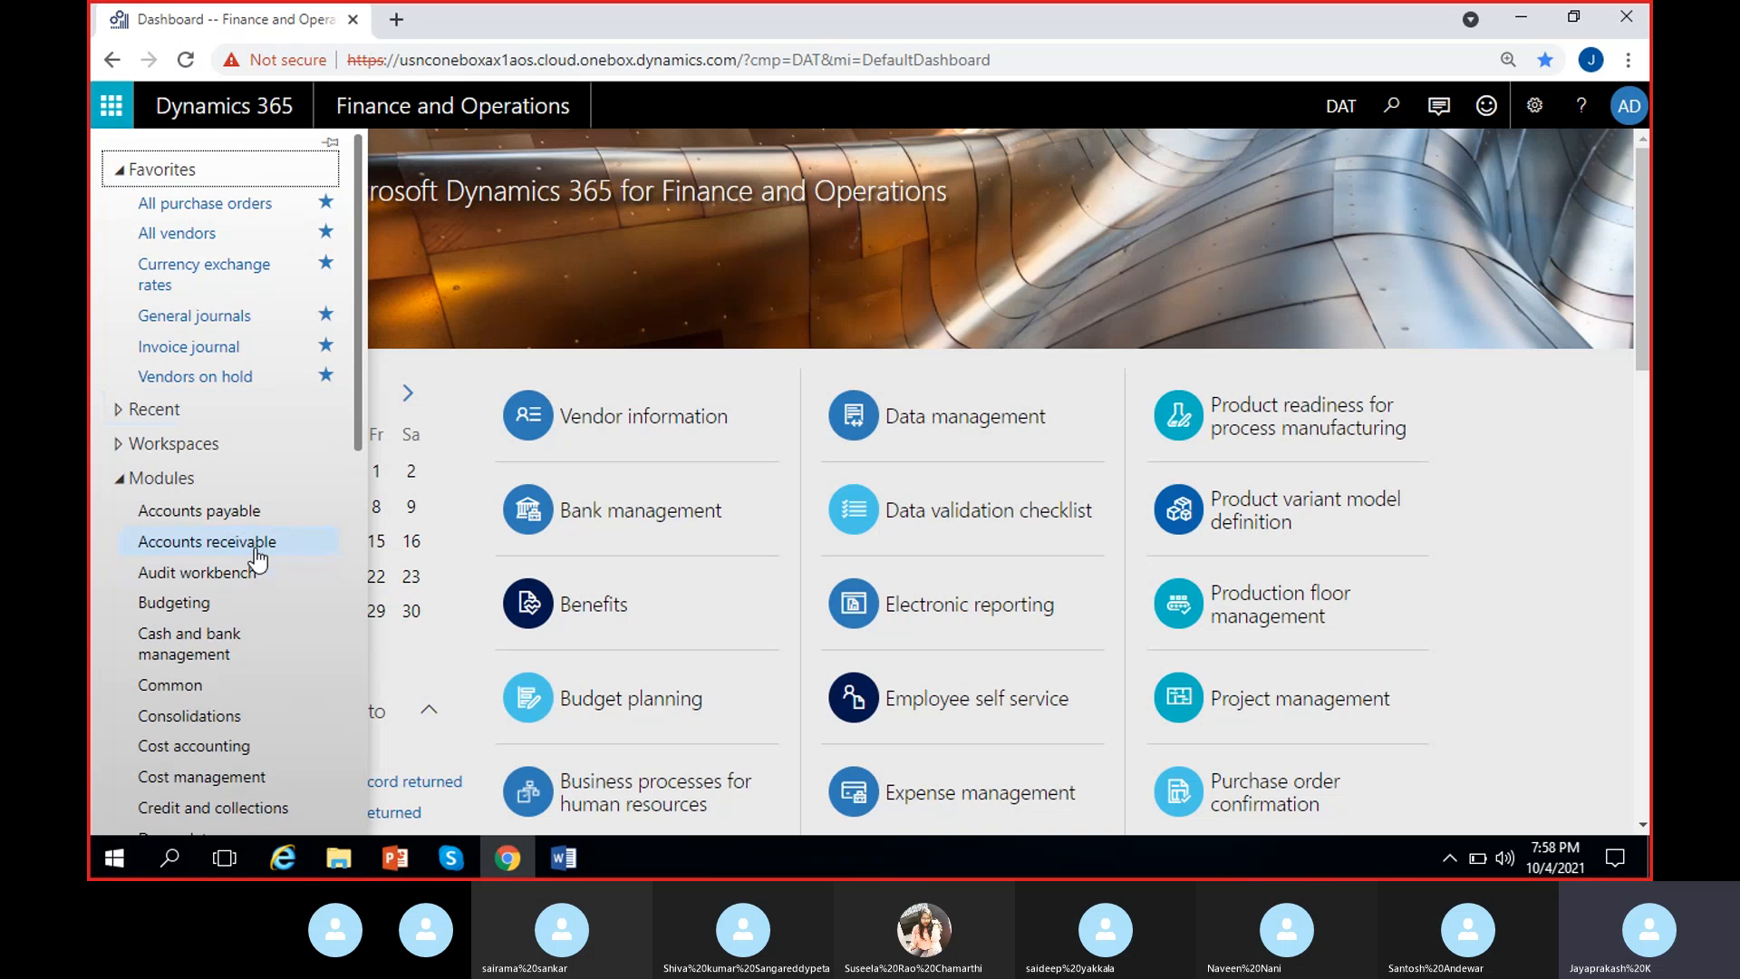
click(821, 321)
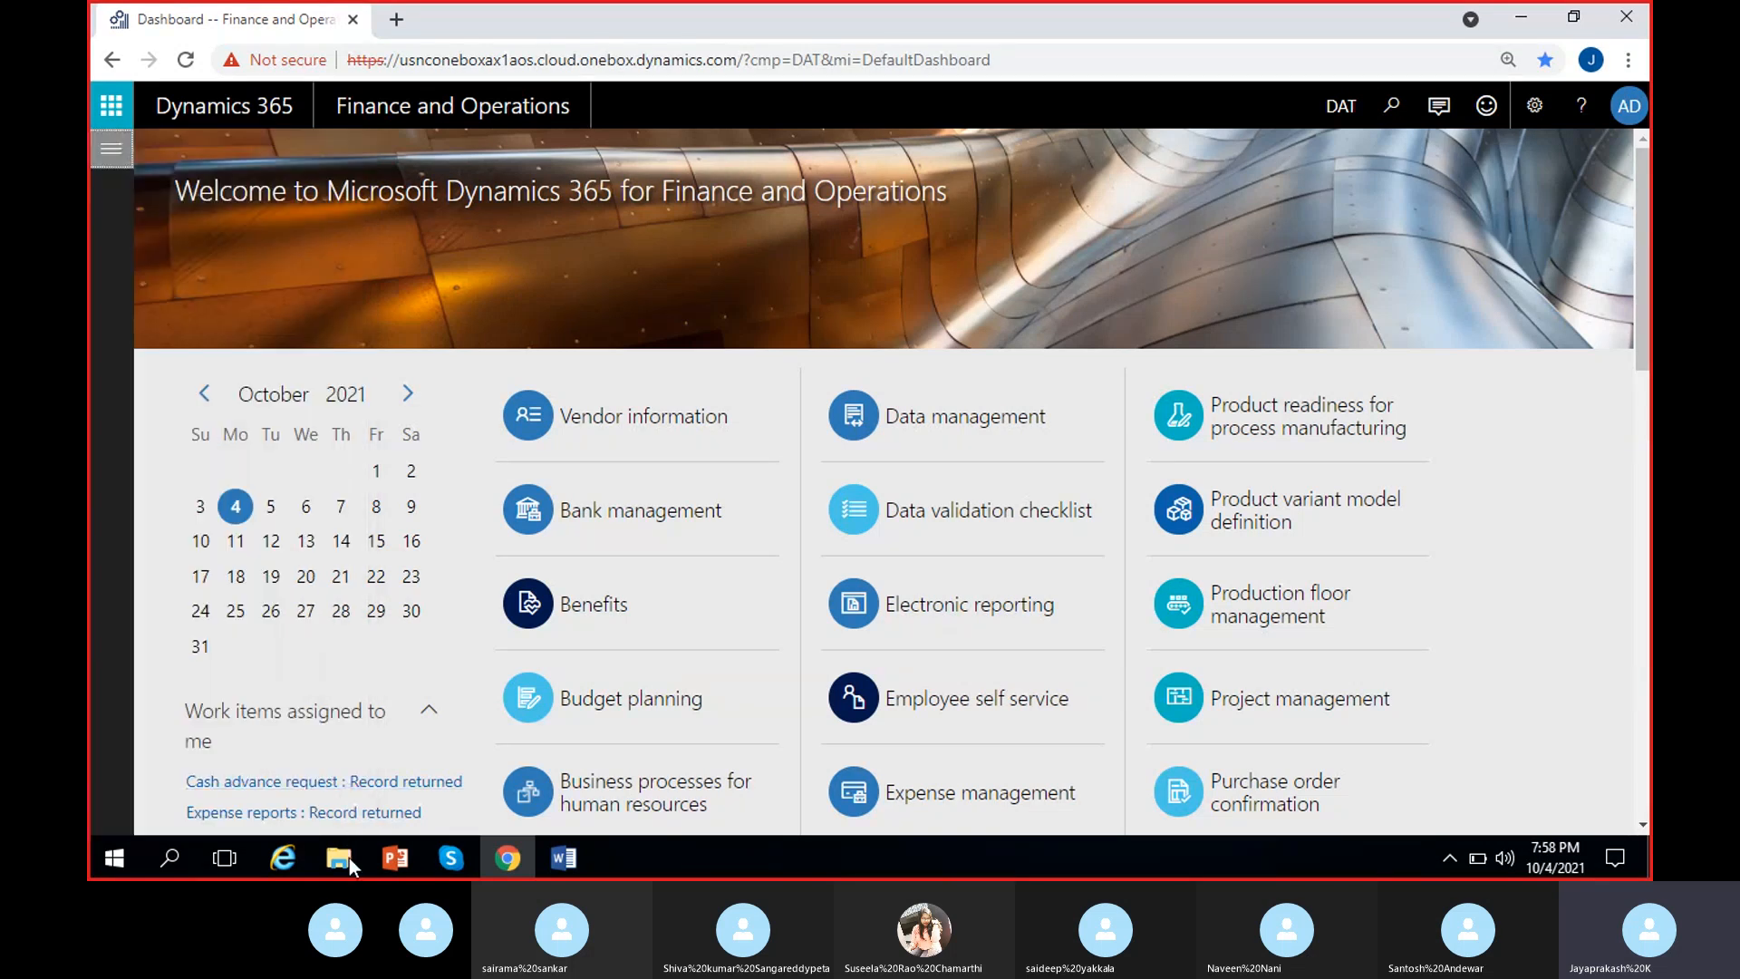
Open the Course contect- AX Functional1 document from the Documents folder and go to its Accounts payable topic list.
click(346, 859)
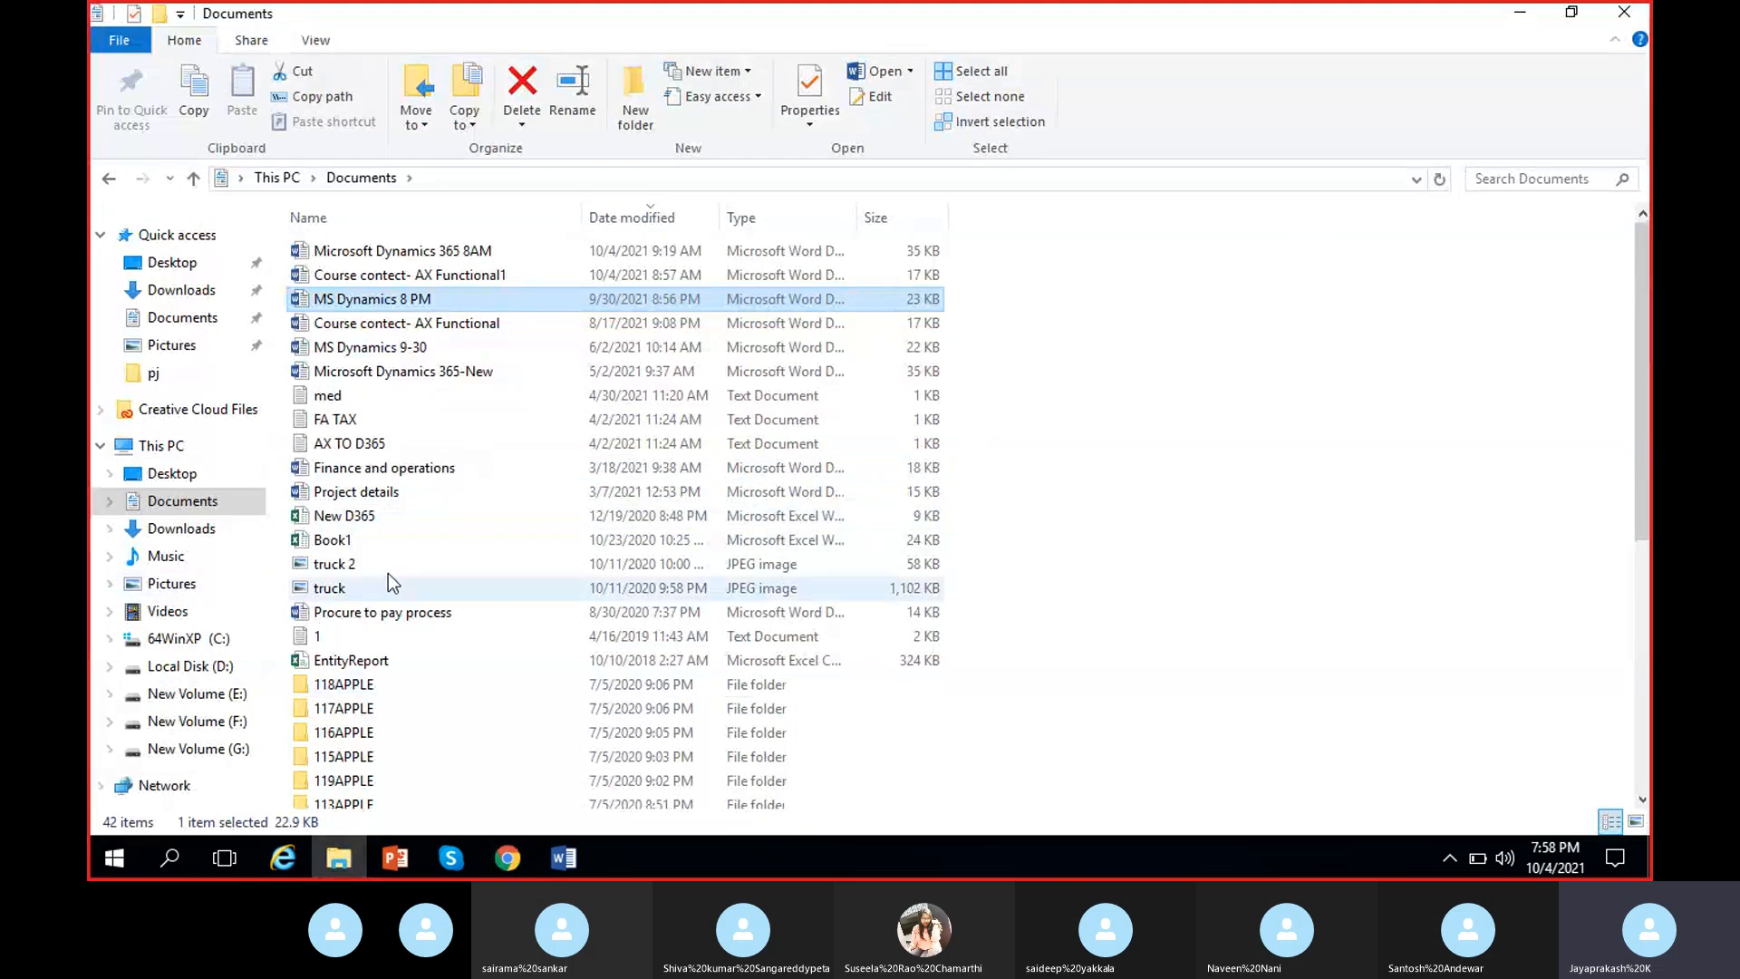
double_click(473, 278)
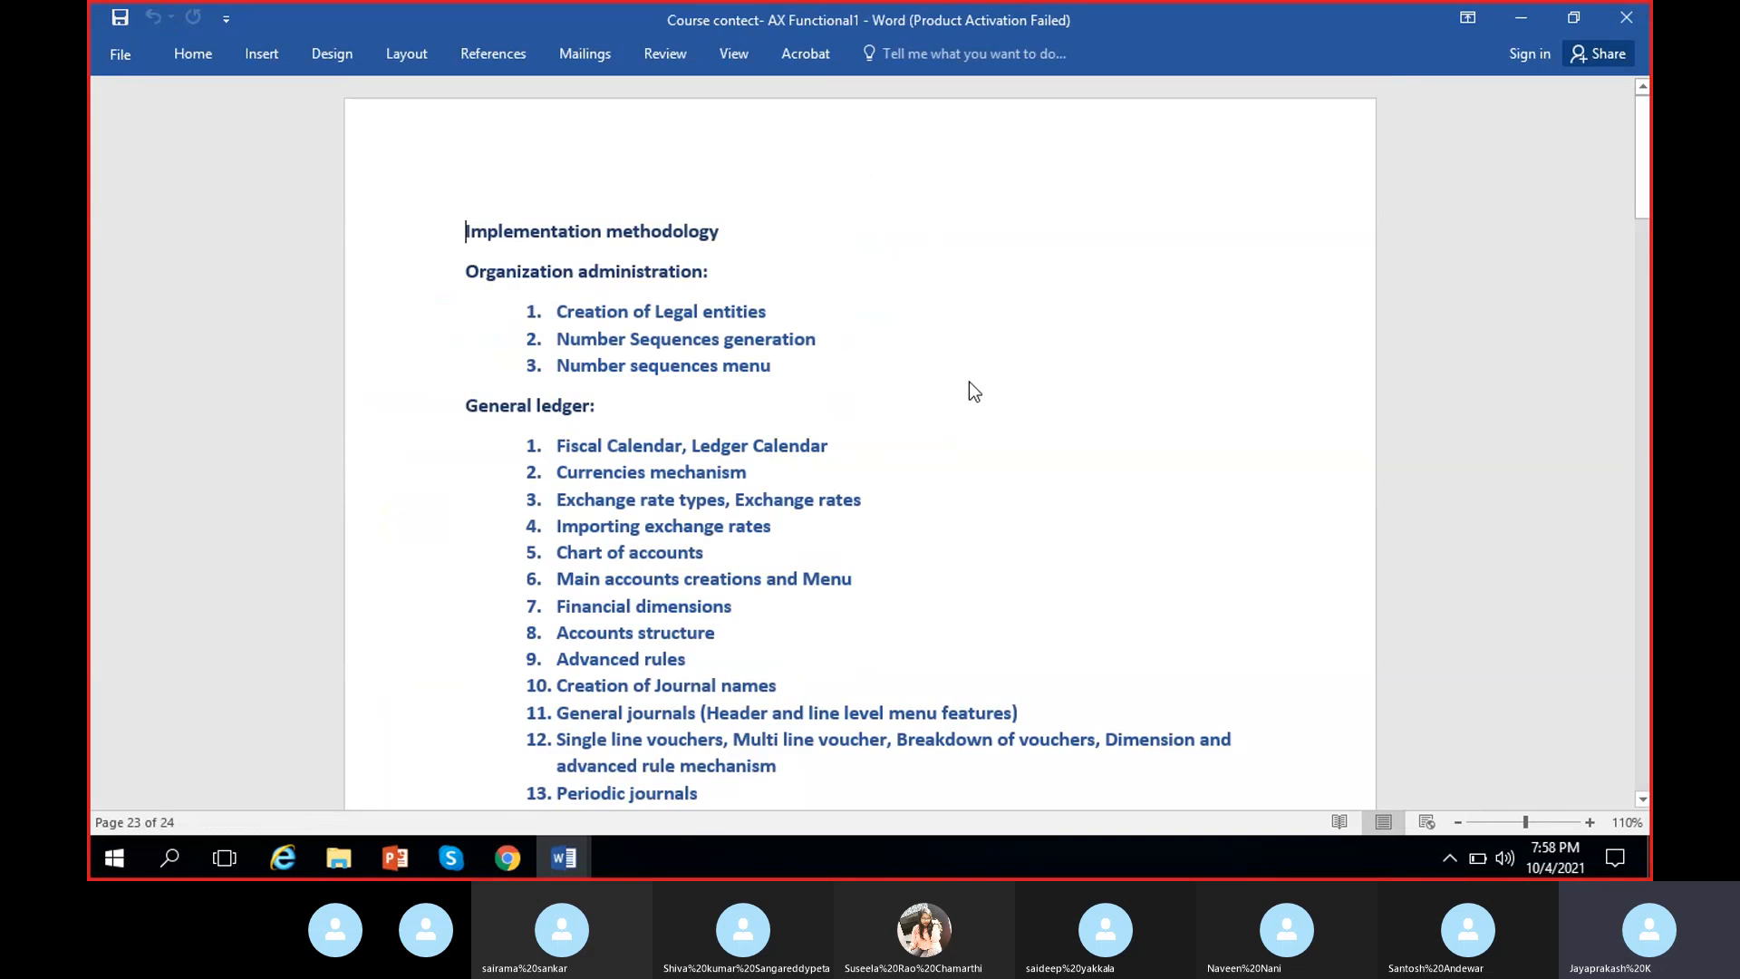
scroll(938, 487, down, 5)
scroll(938, 487, down, 15)
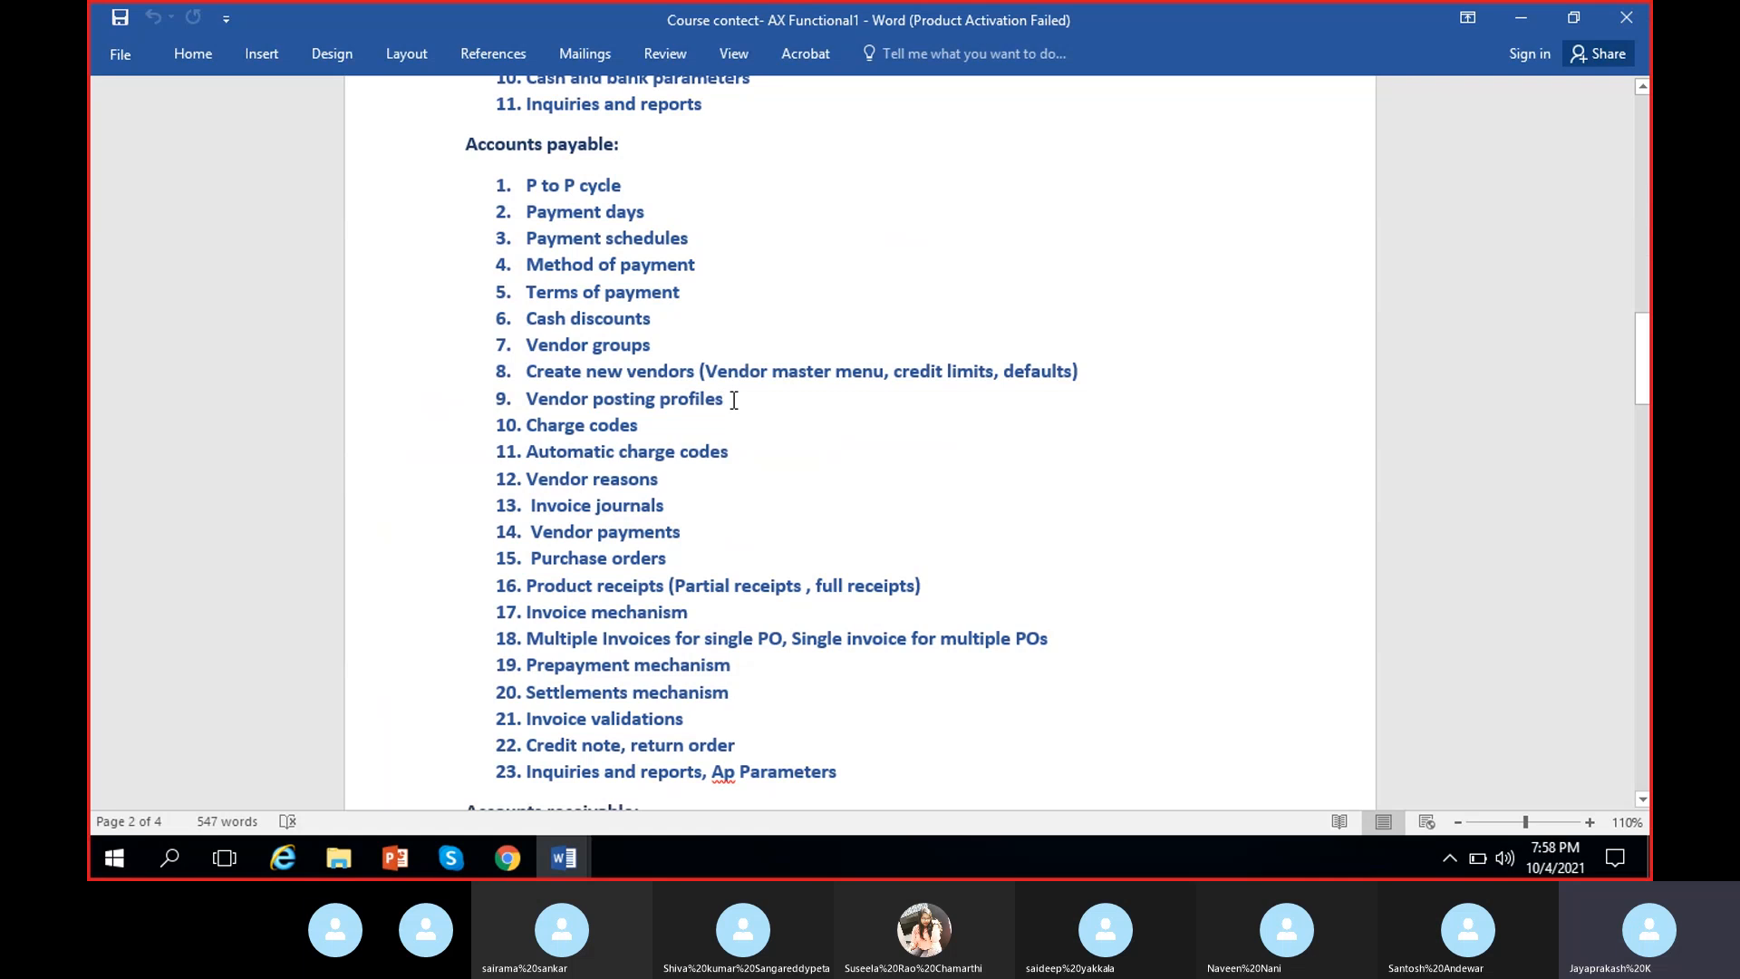
Point out Vendor posting profiles, Charge codes, Automatic charge codes and Vendor reasons in the Accounts payable list by selecting their text.
drag(724, 399, 525, 399)
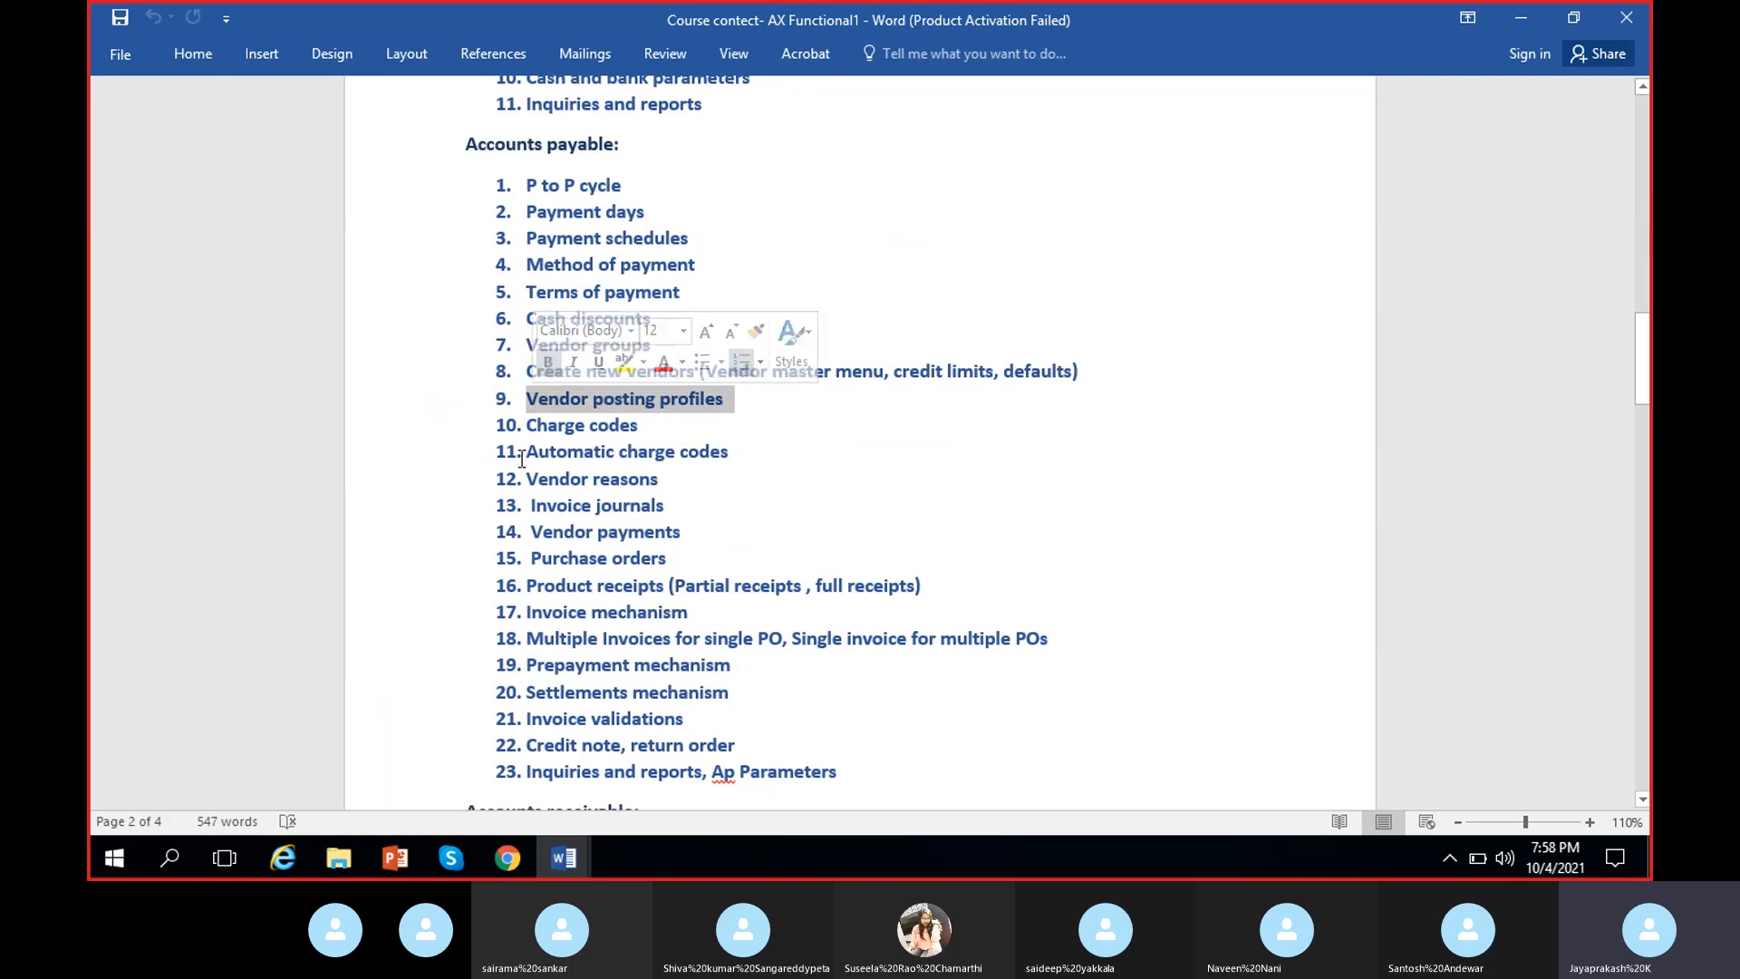
click(635, 435)
drag(531, 424, 716, 446)
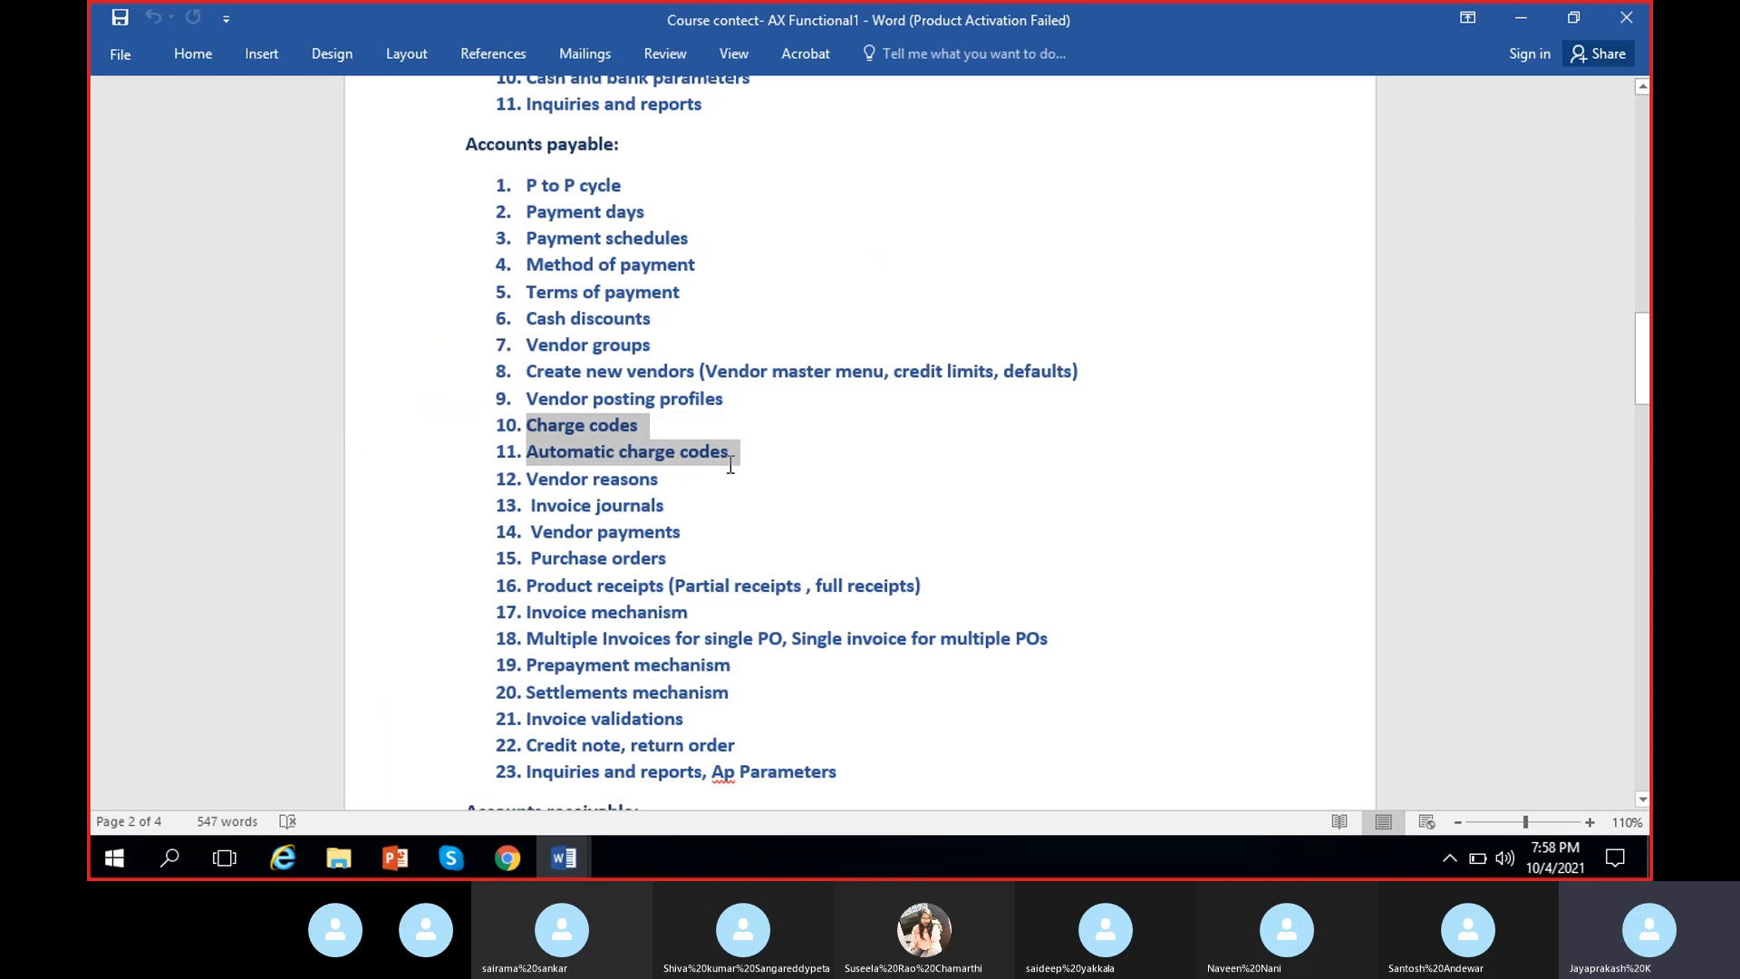
drag(730, 465, 713, 475)
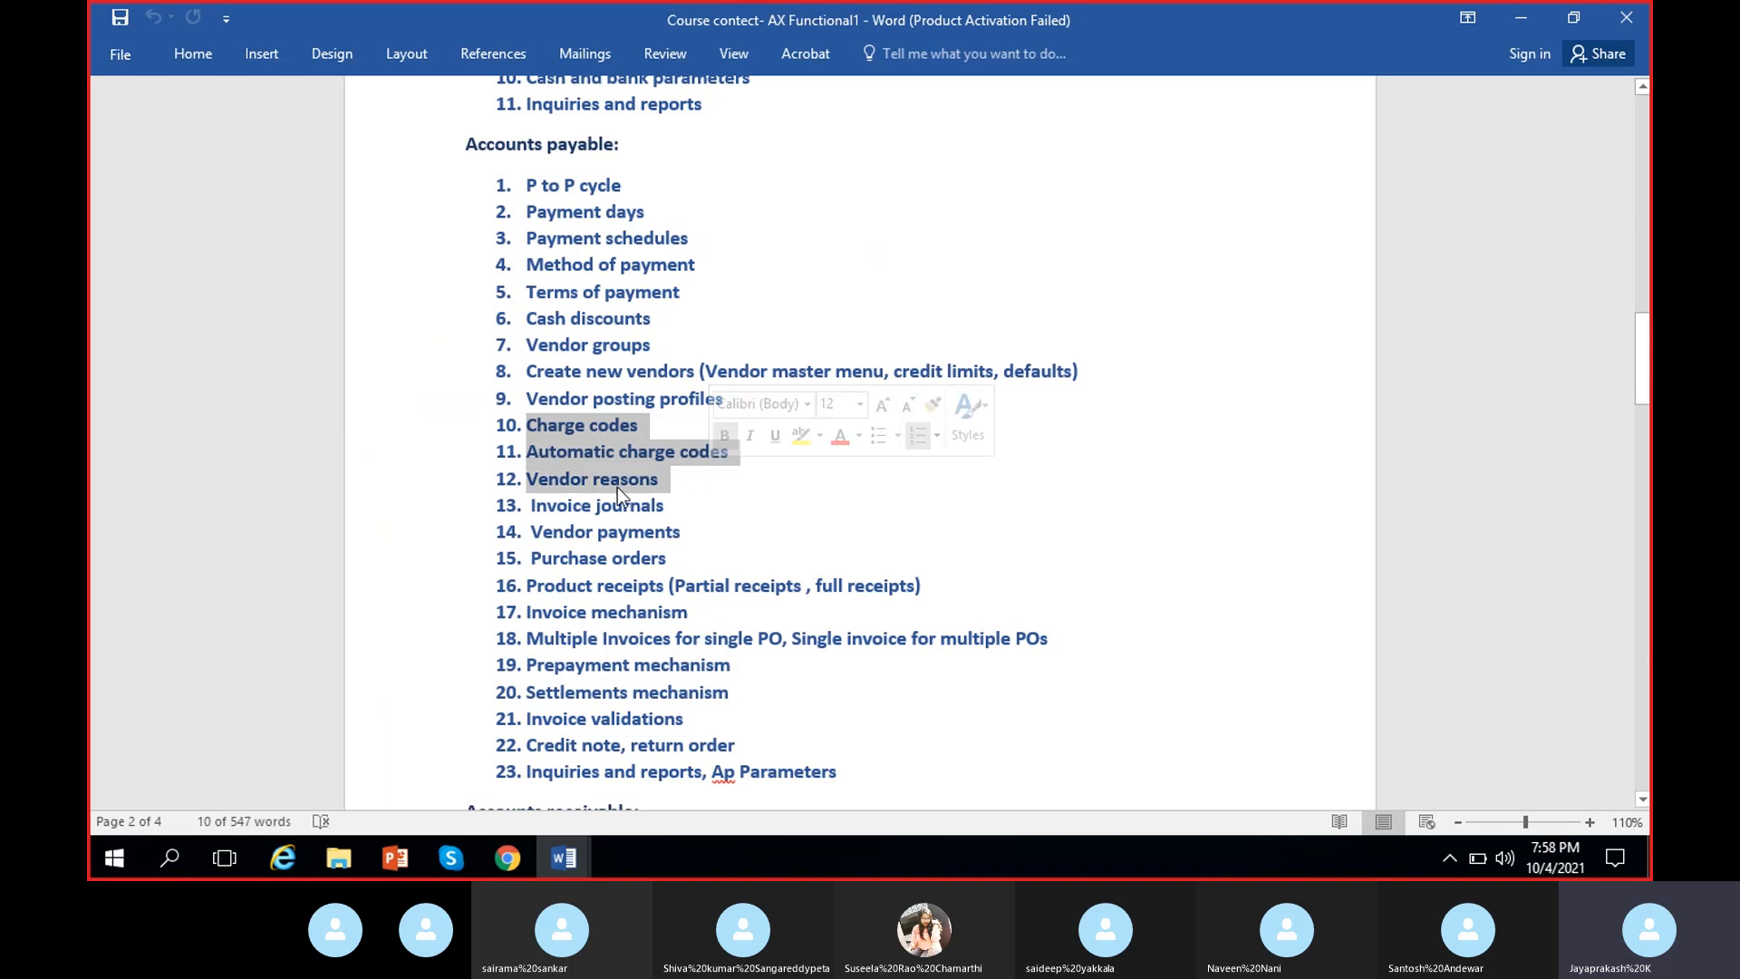
click(640, 473)
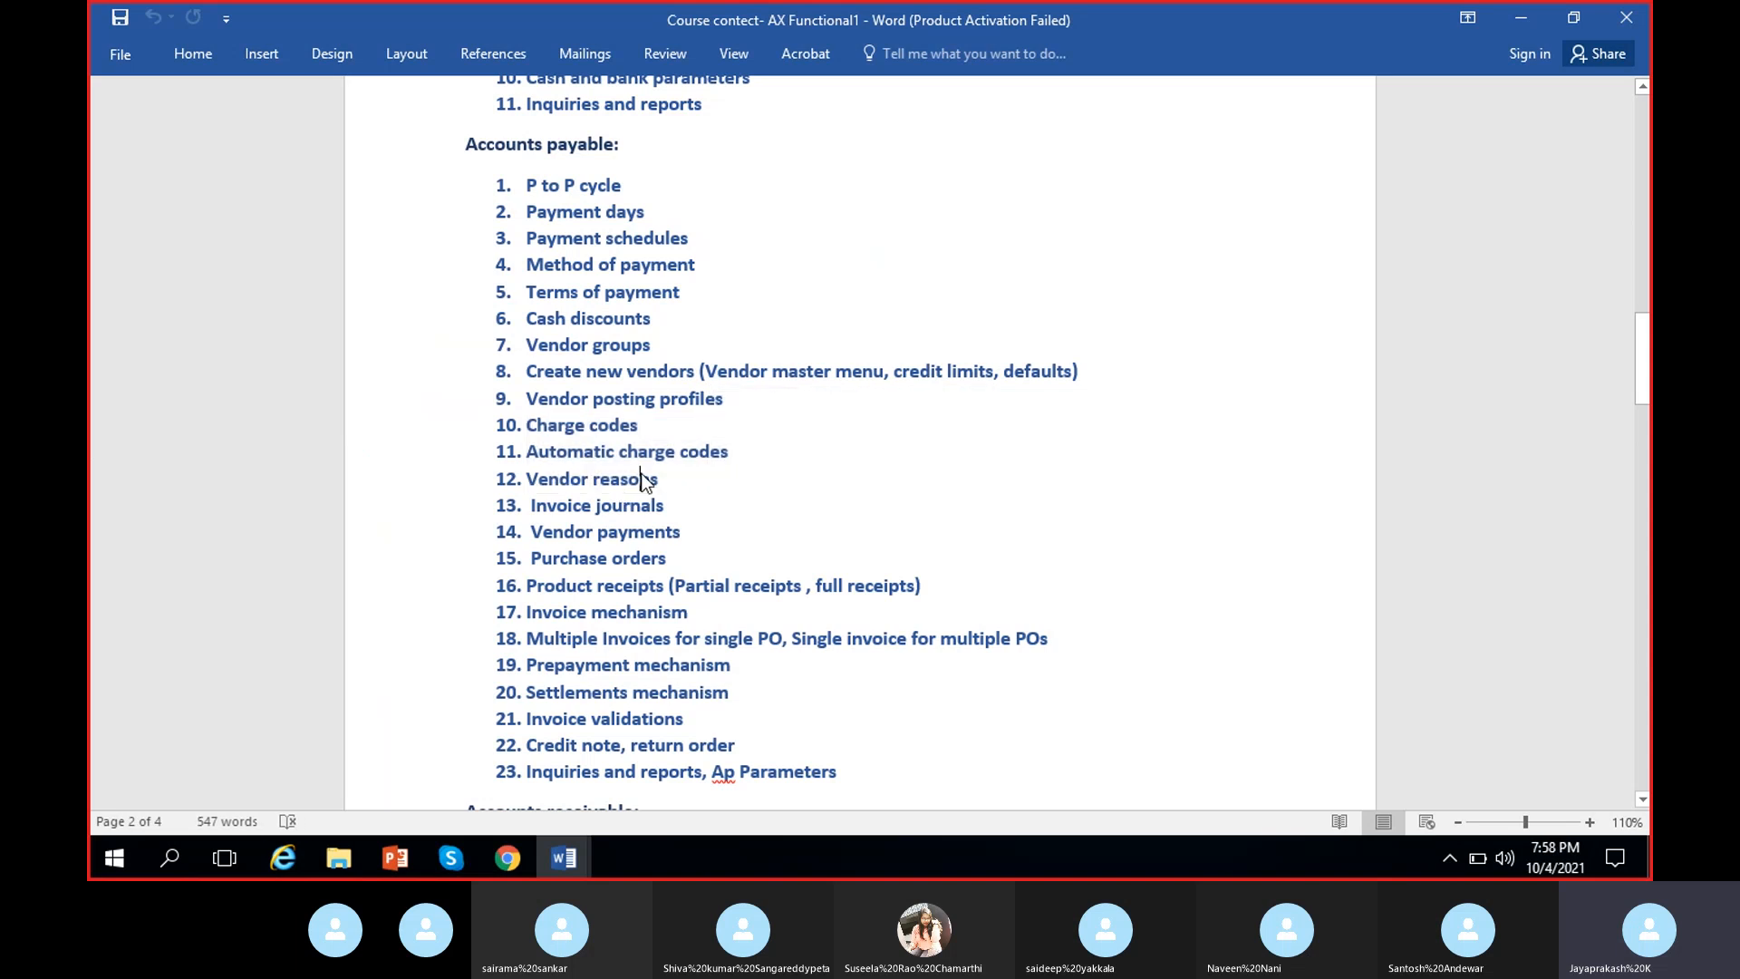
Switch to Dynamics 365 in Chrome and change the active company to MRF.
click(496, 863)
click(114, 140)
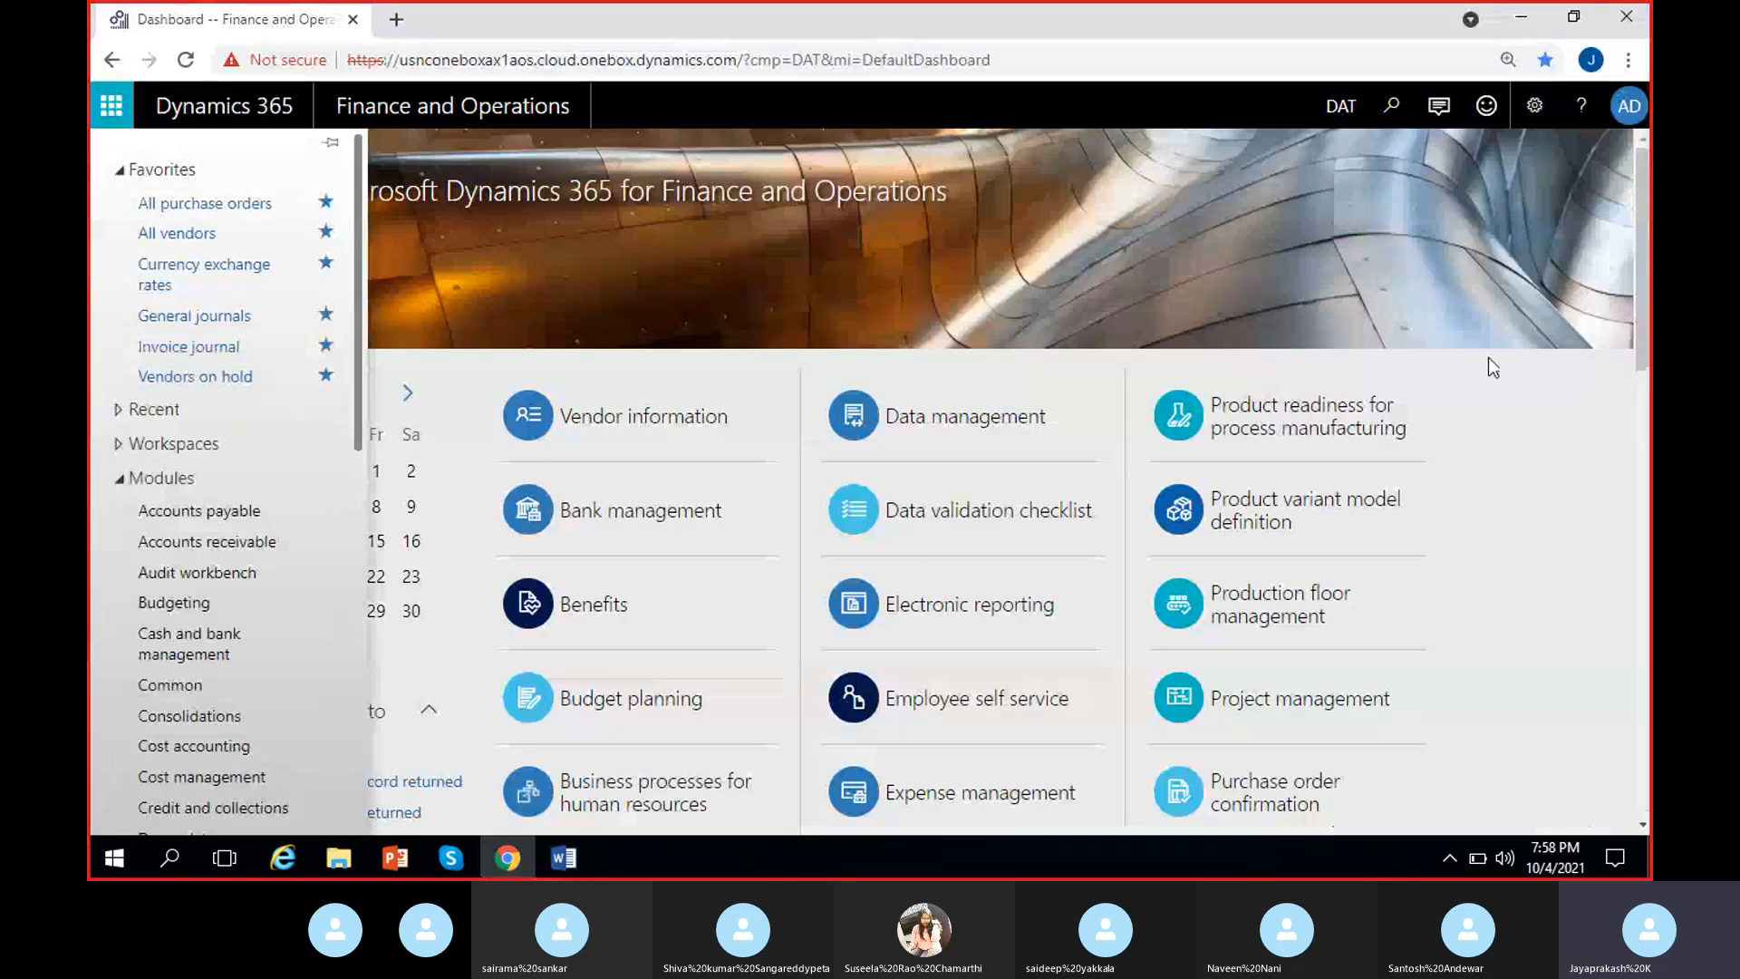
drag(1340, 116, 1546, 439)
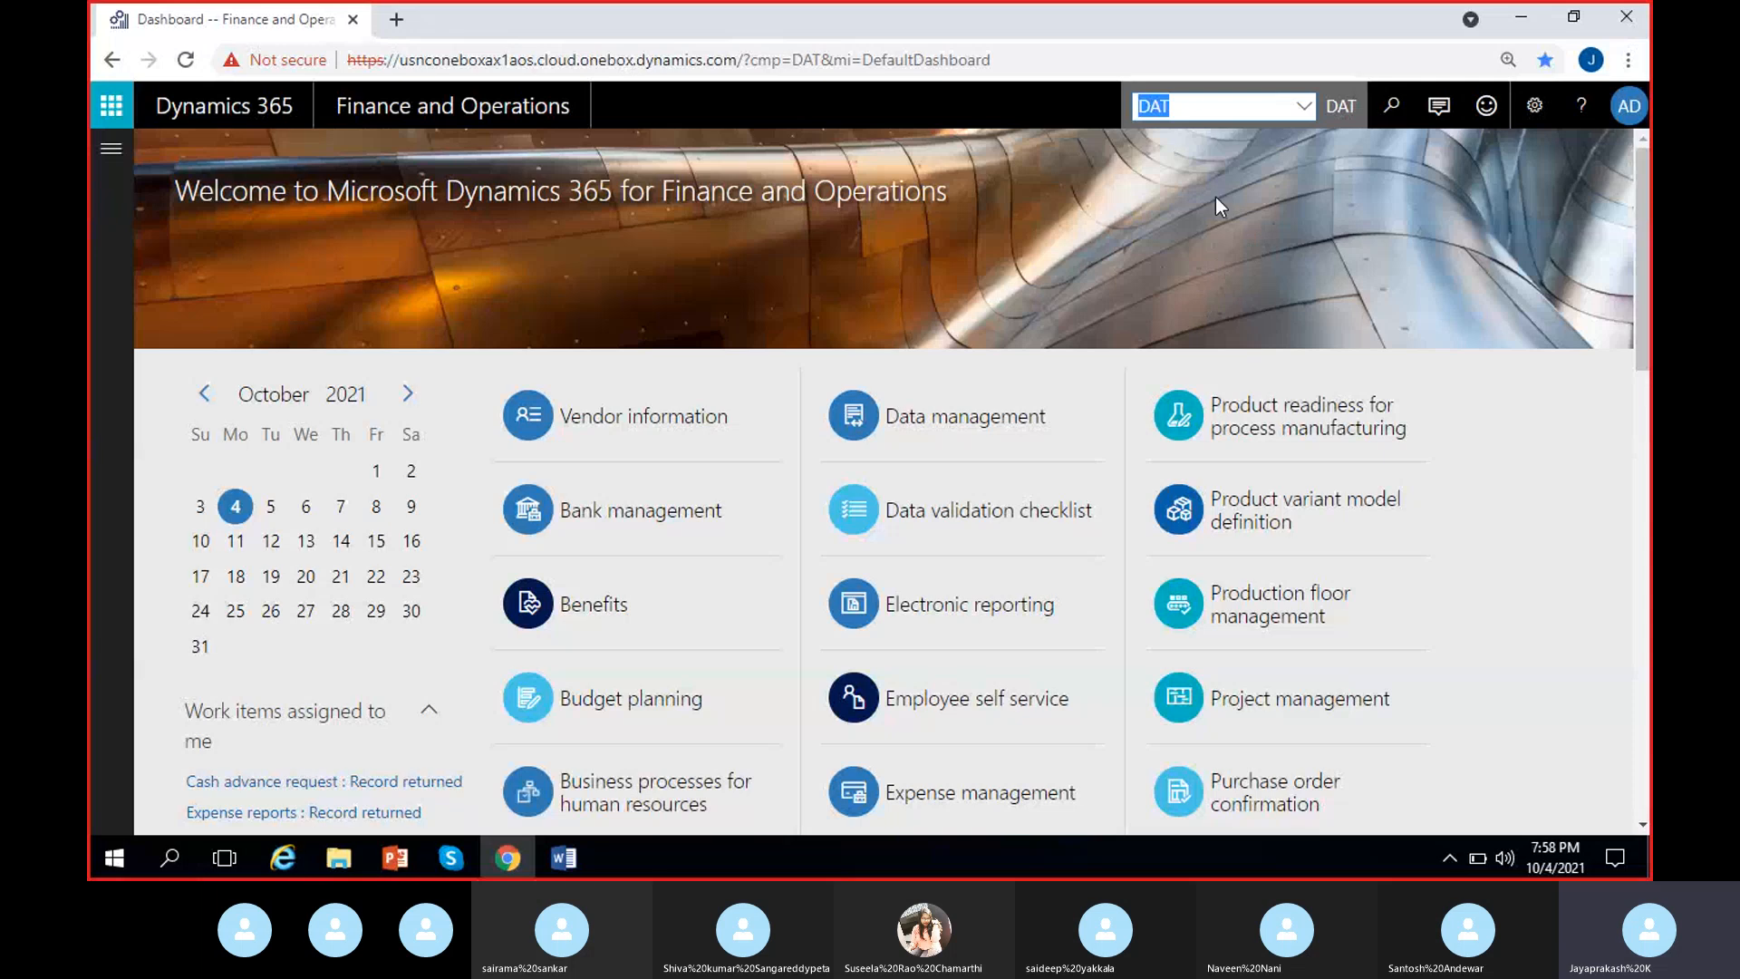
text(MRF)
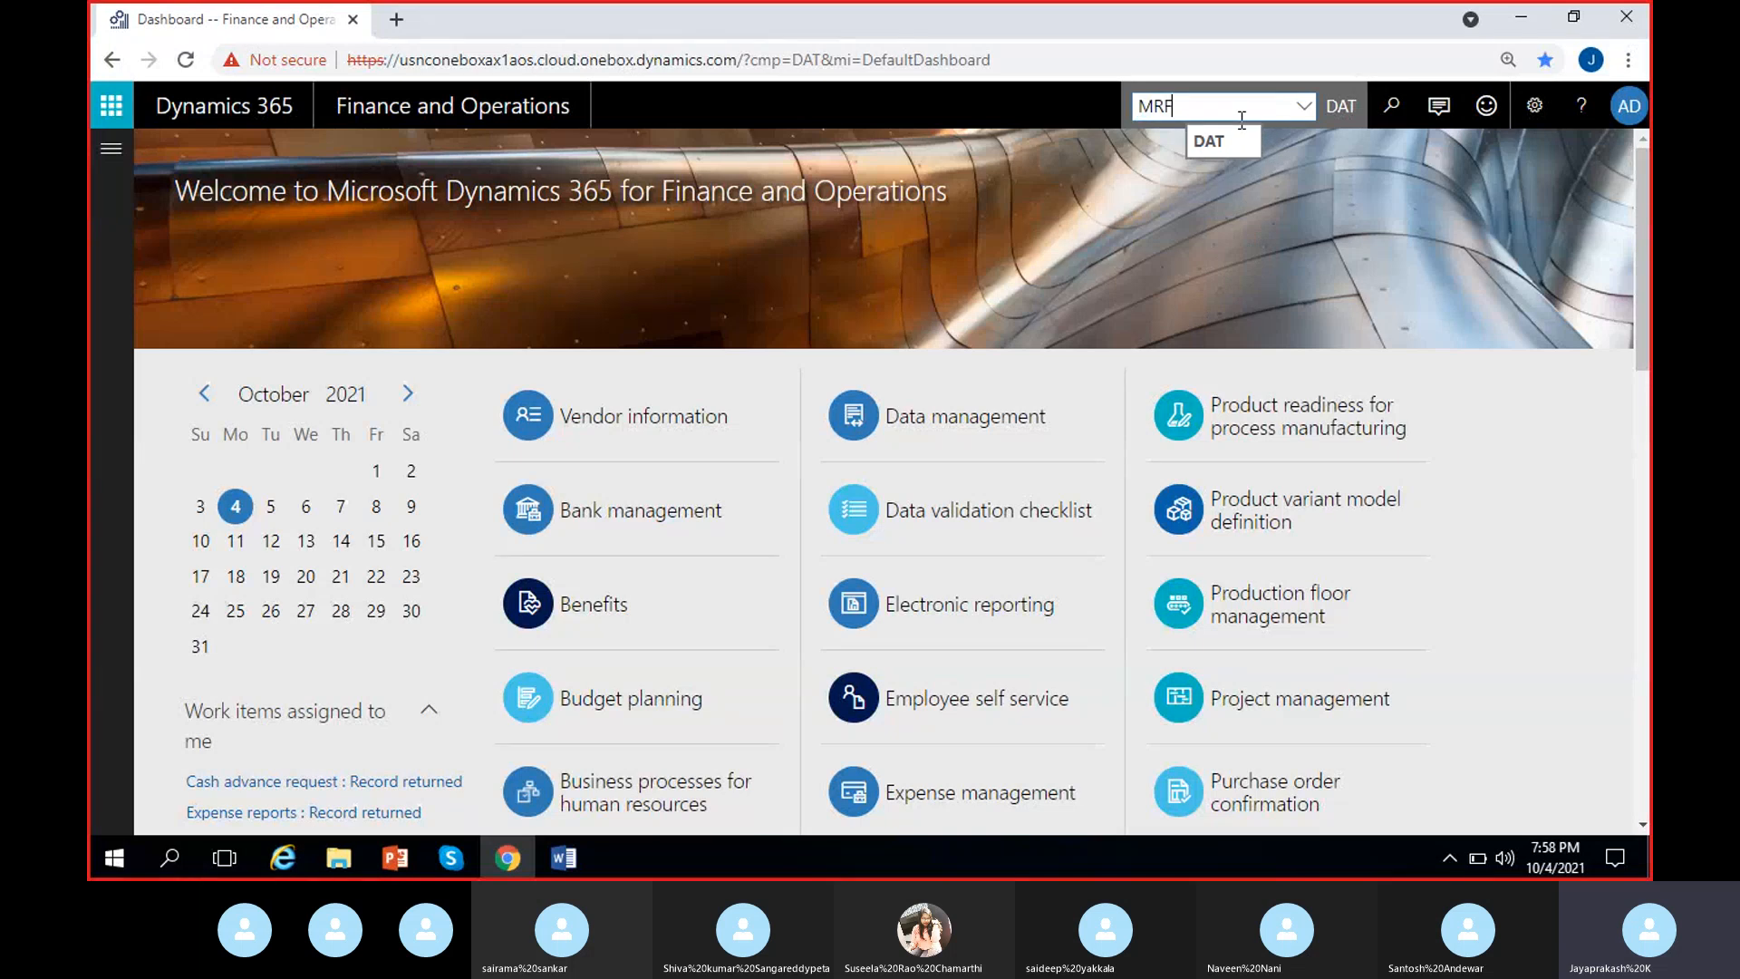
key(Return)
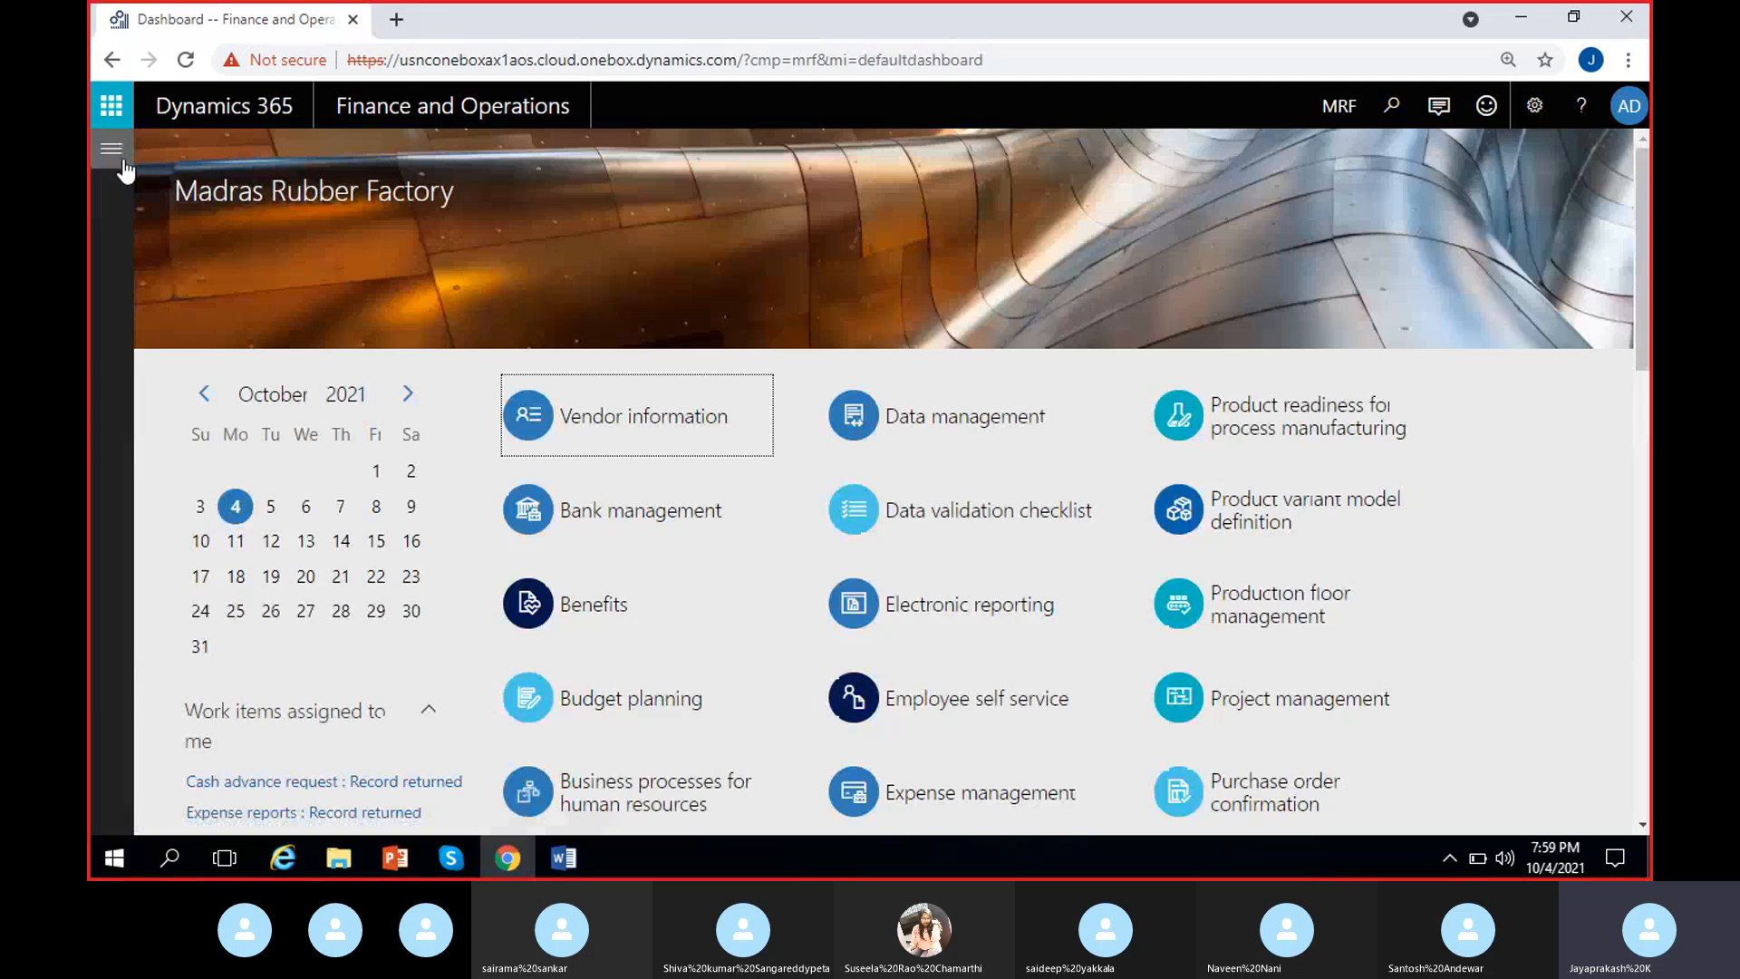
Open the Vendor reasons page in the Accounts payable setup and dismiss its edit notice.
click(123, 164)
click(246, 512)
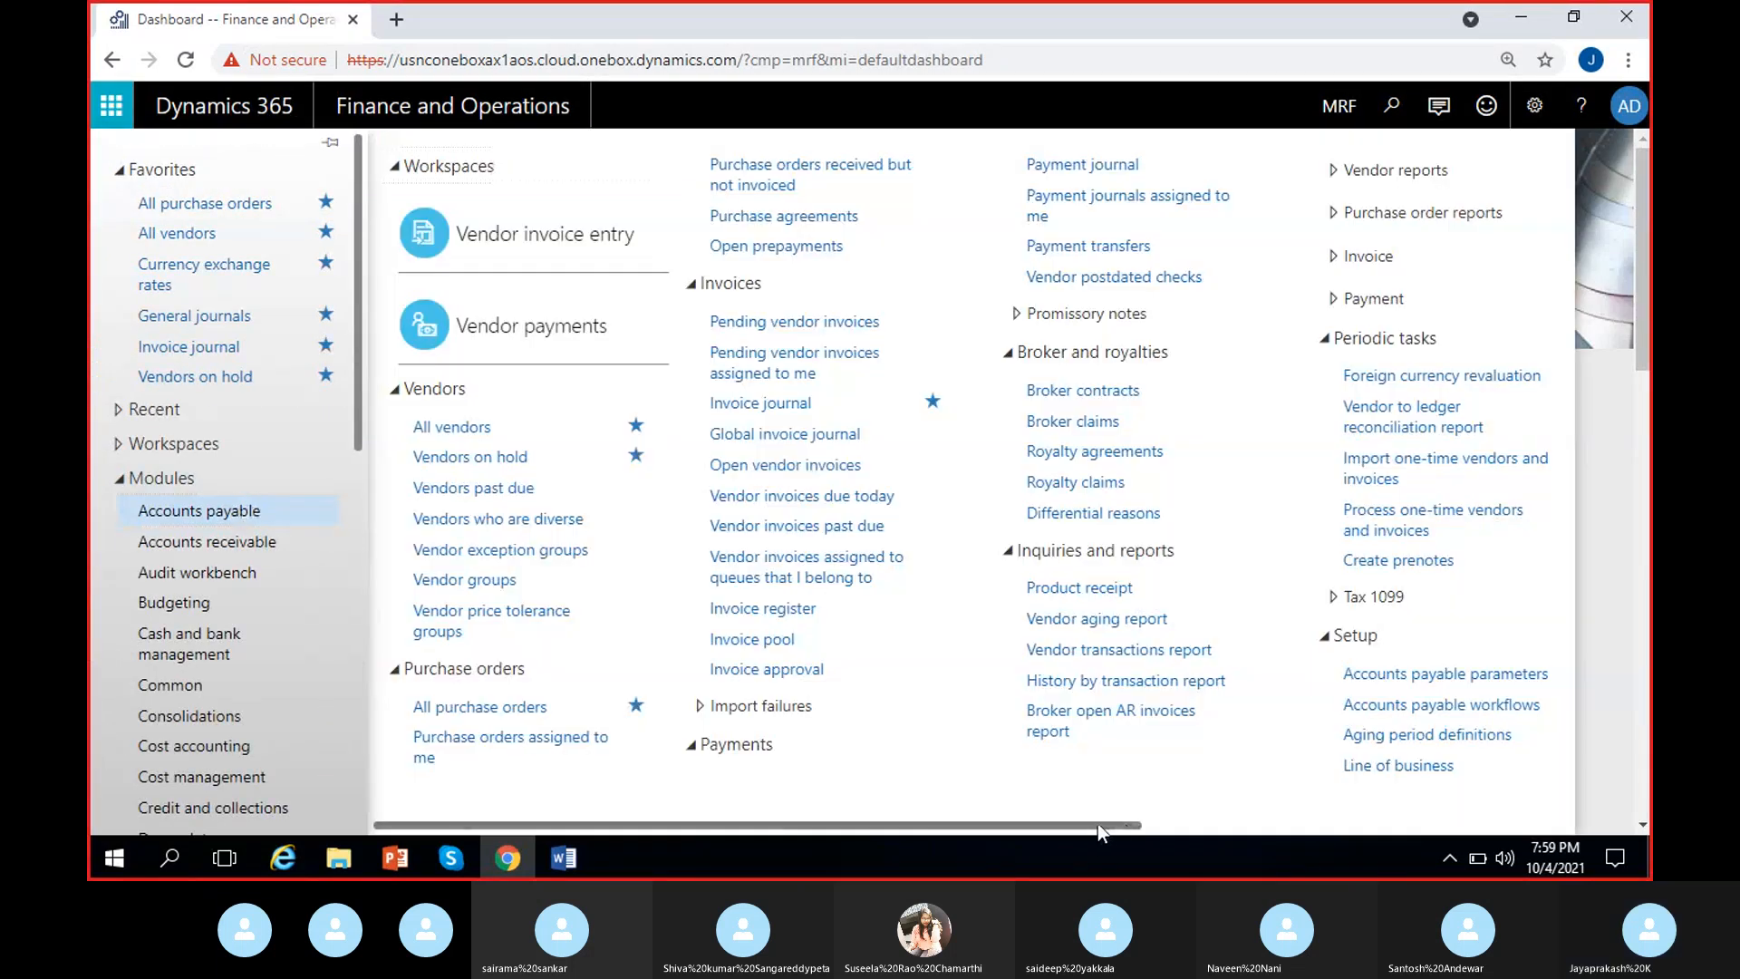
drag(1096, 823, 1461, 801)
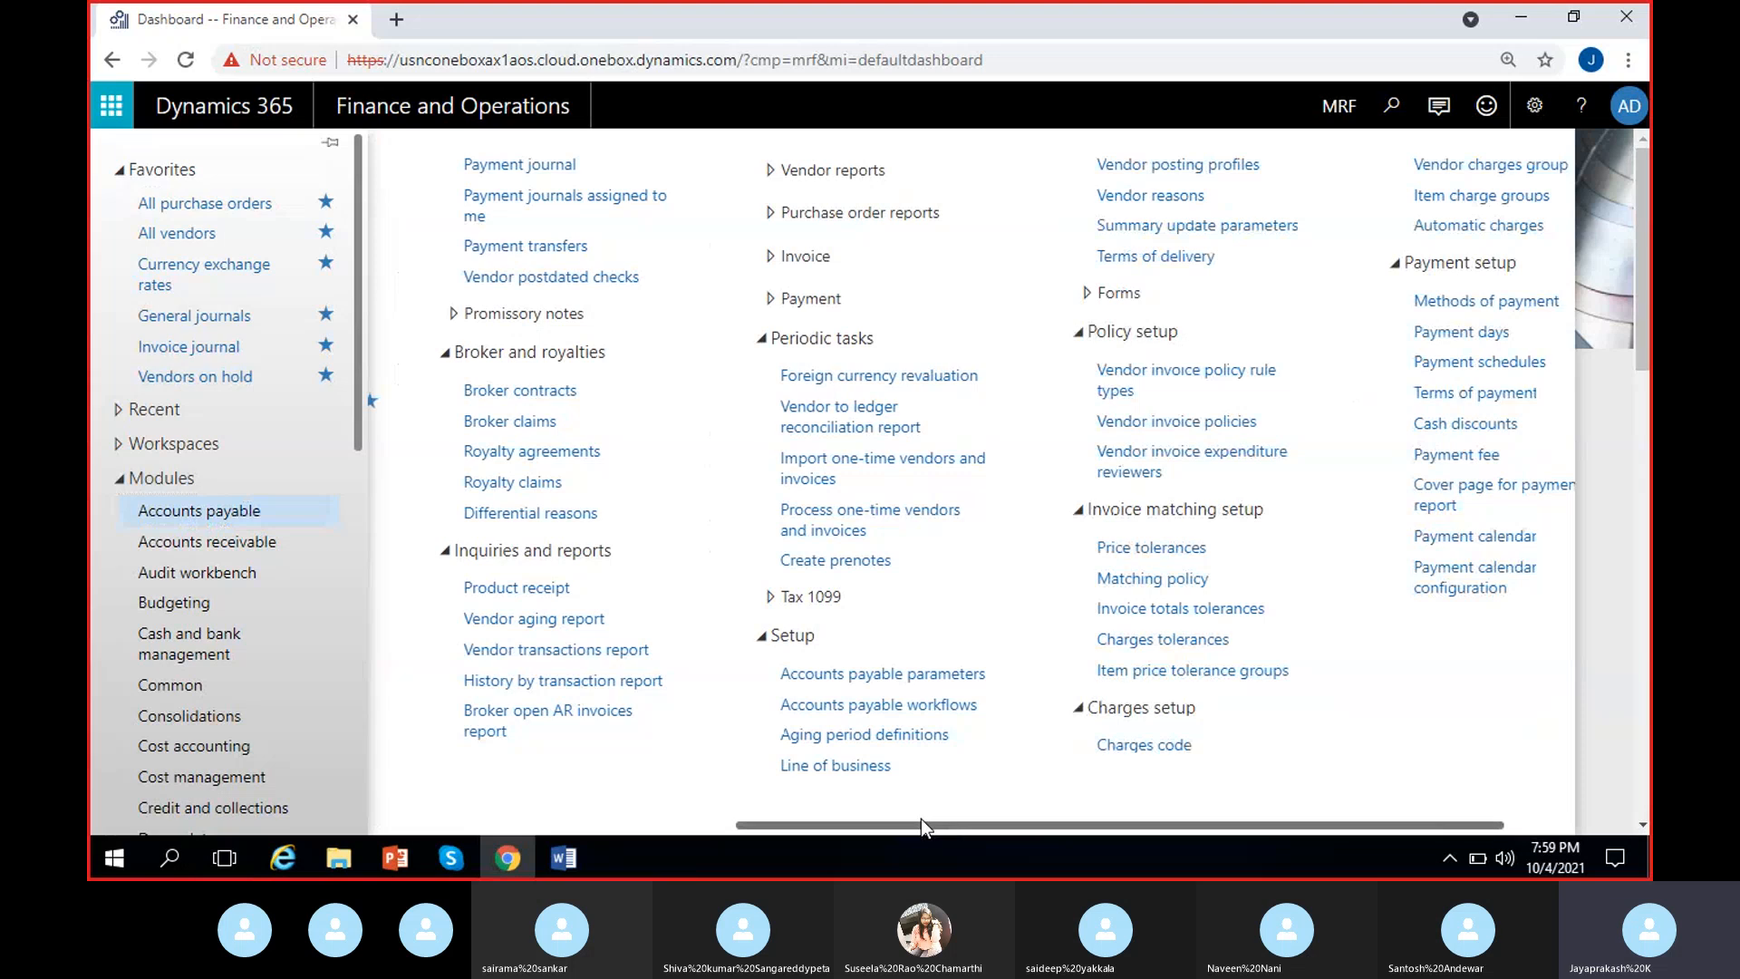
click(1109, 206)
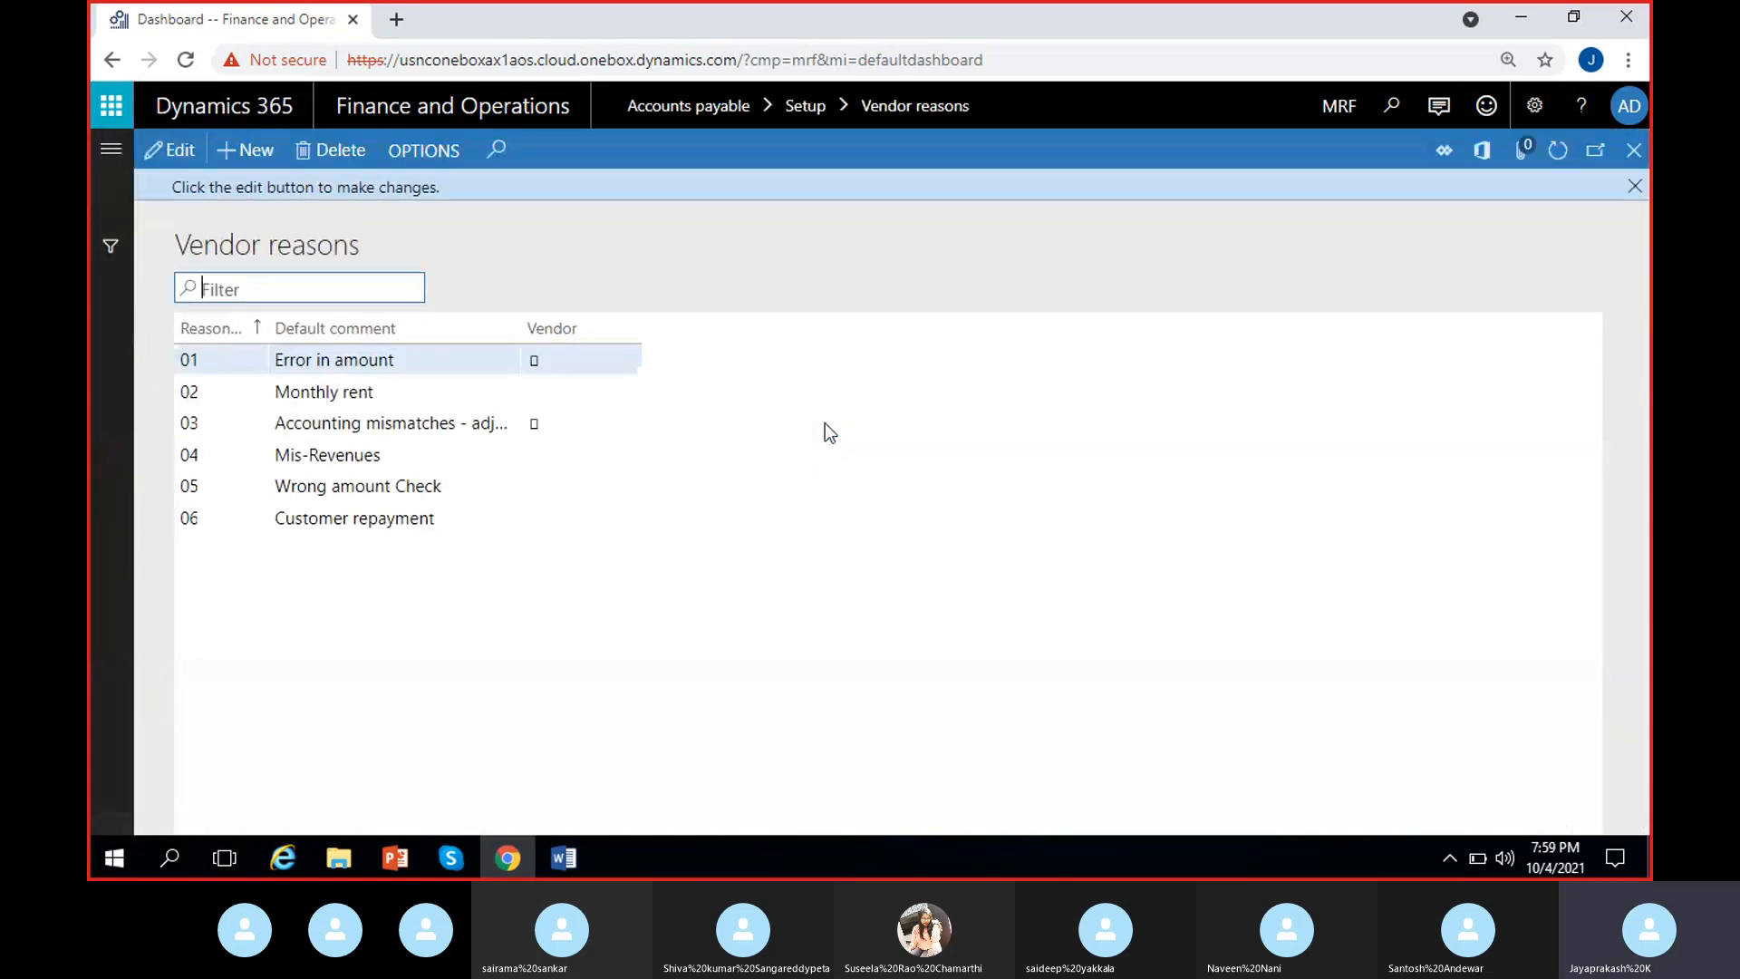
click(1635, 187)
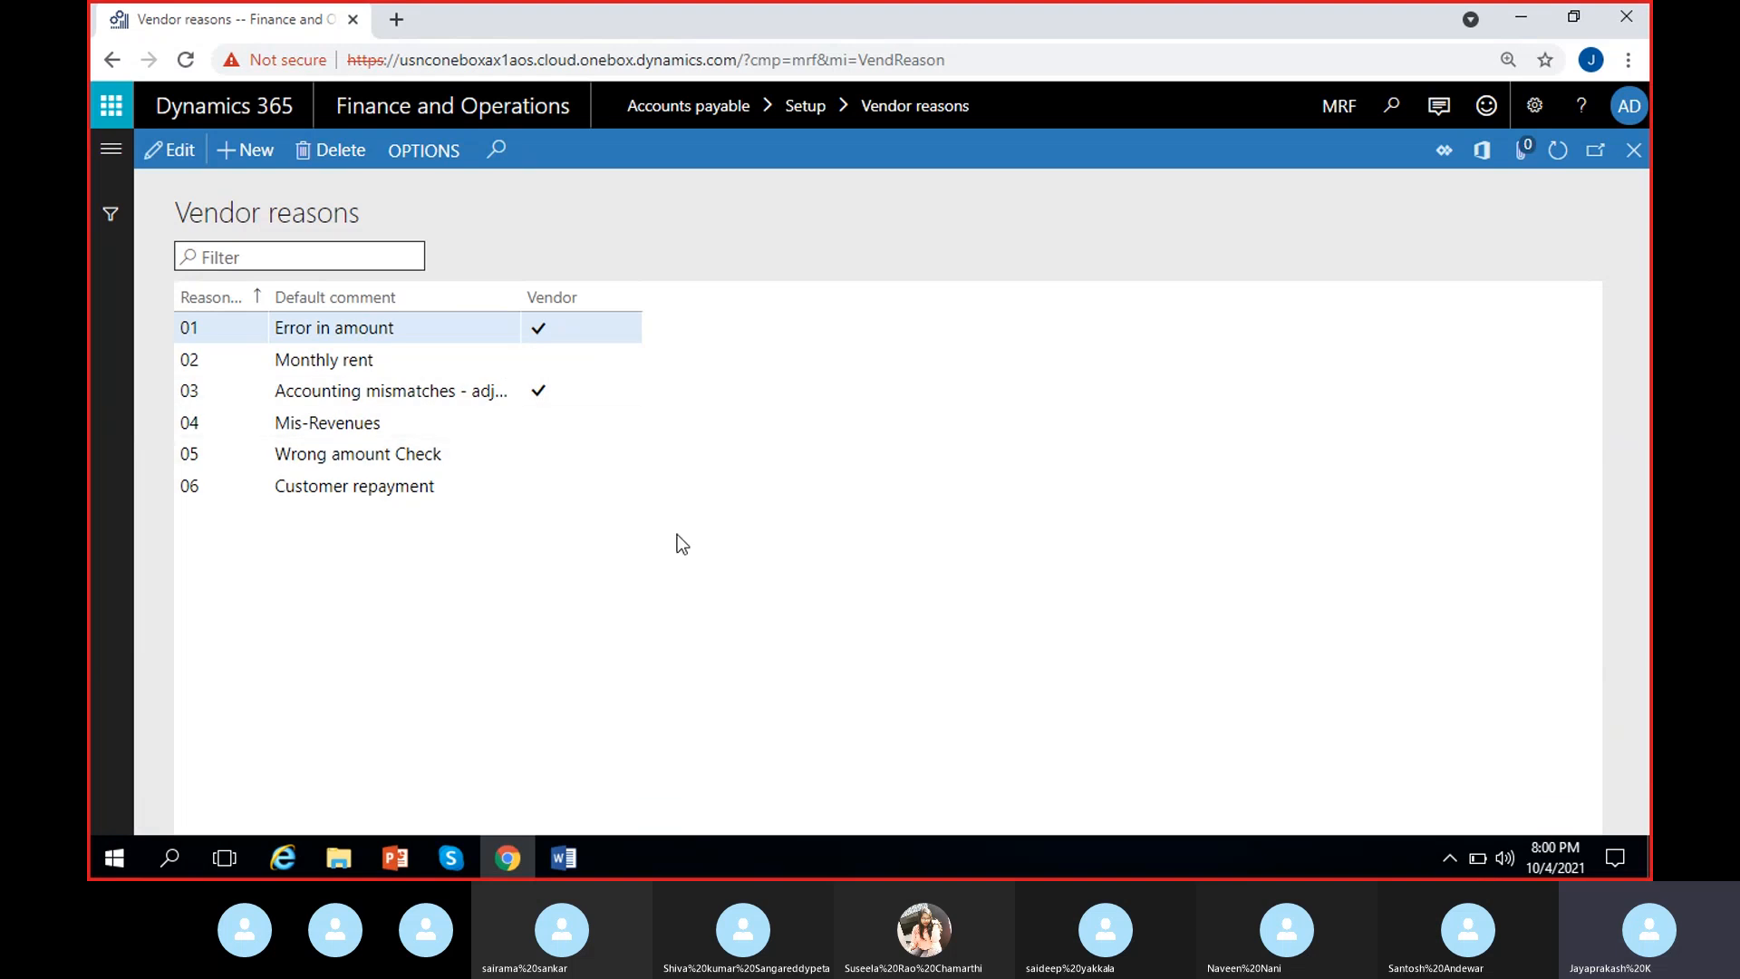
Make the vendor reasons editable and enable the Vendor option for reason 05, Wrong amount Check.
click(176, 155)
click(535, 455)
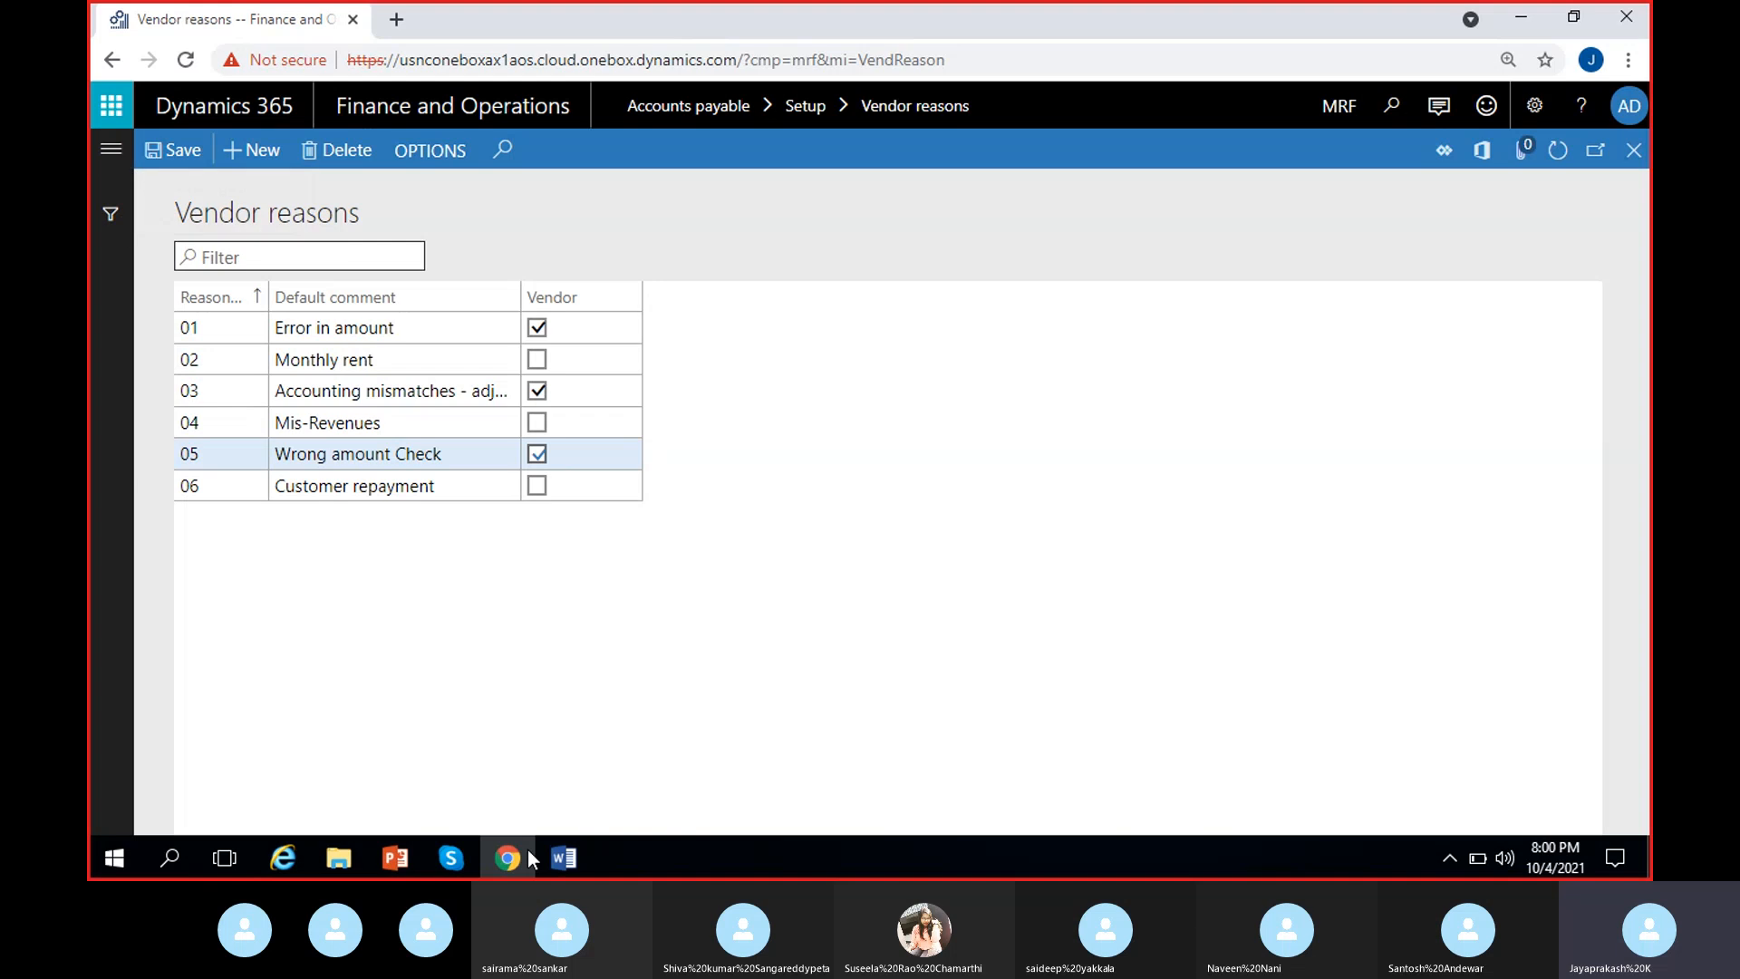
Switch to the course content document in Word and point out Invoice journals in the Accounts payable list by selecting its text.
click(348, 855)
click(351, 859)
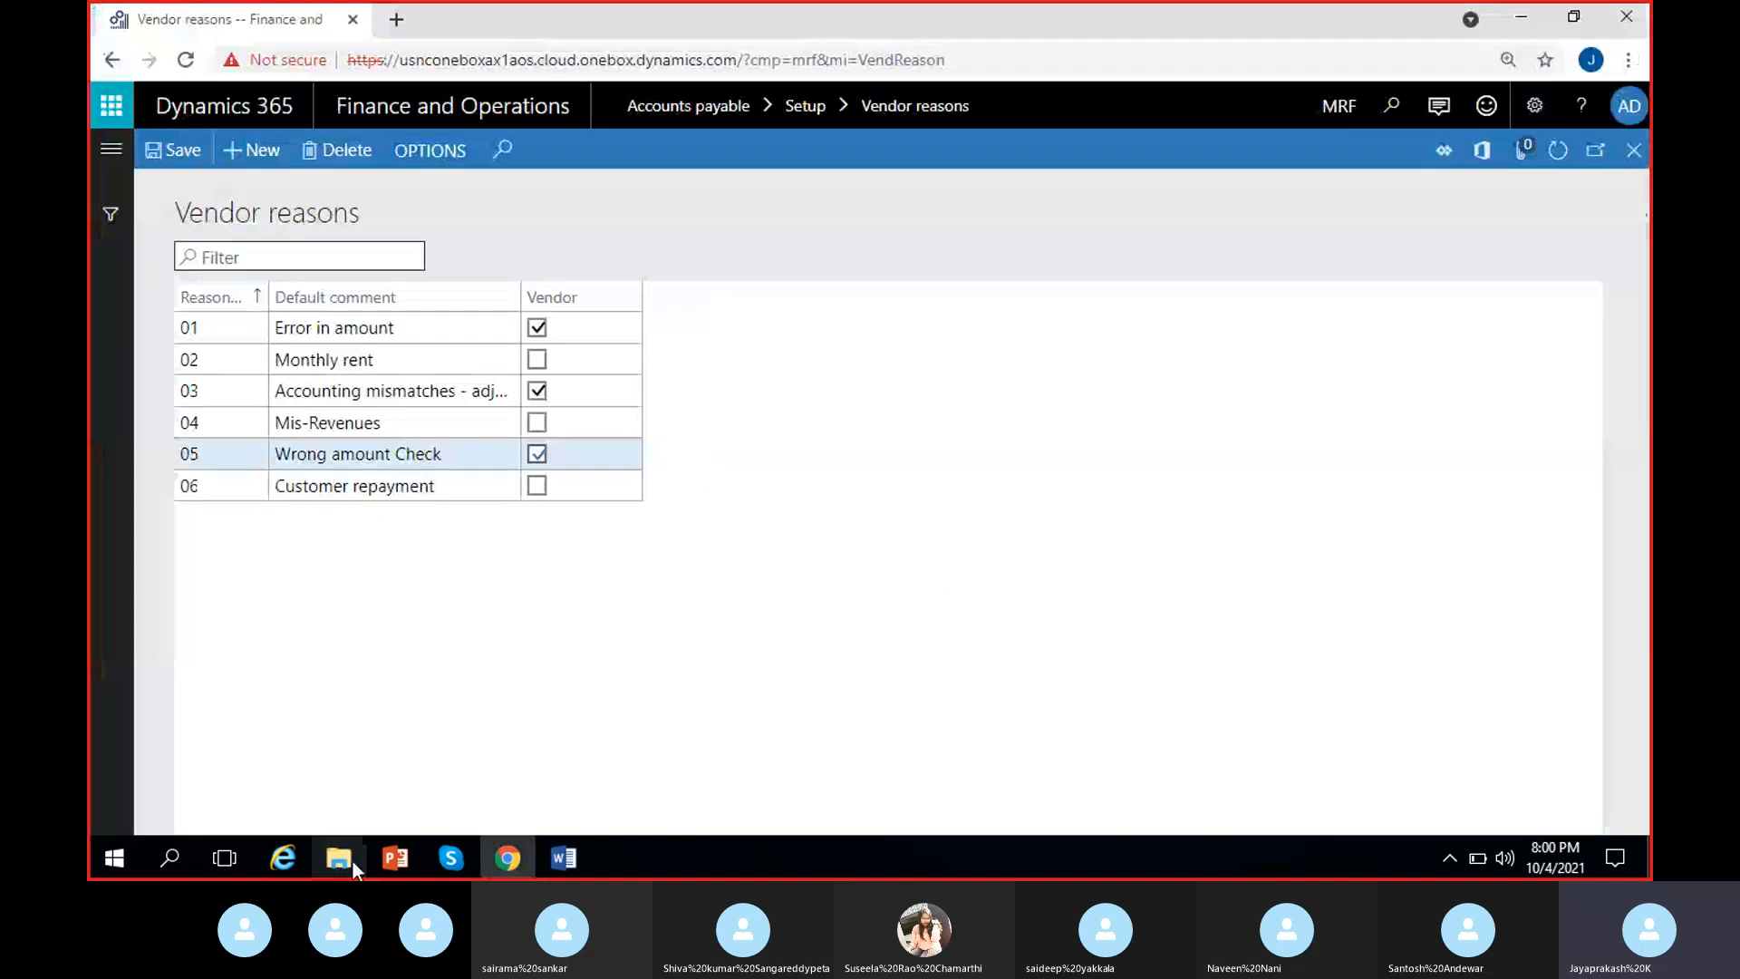
mouse_move(564, 858)
click(696, 749)
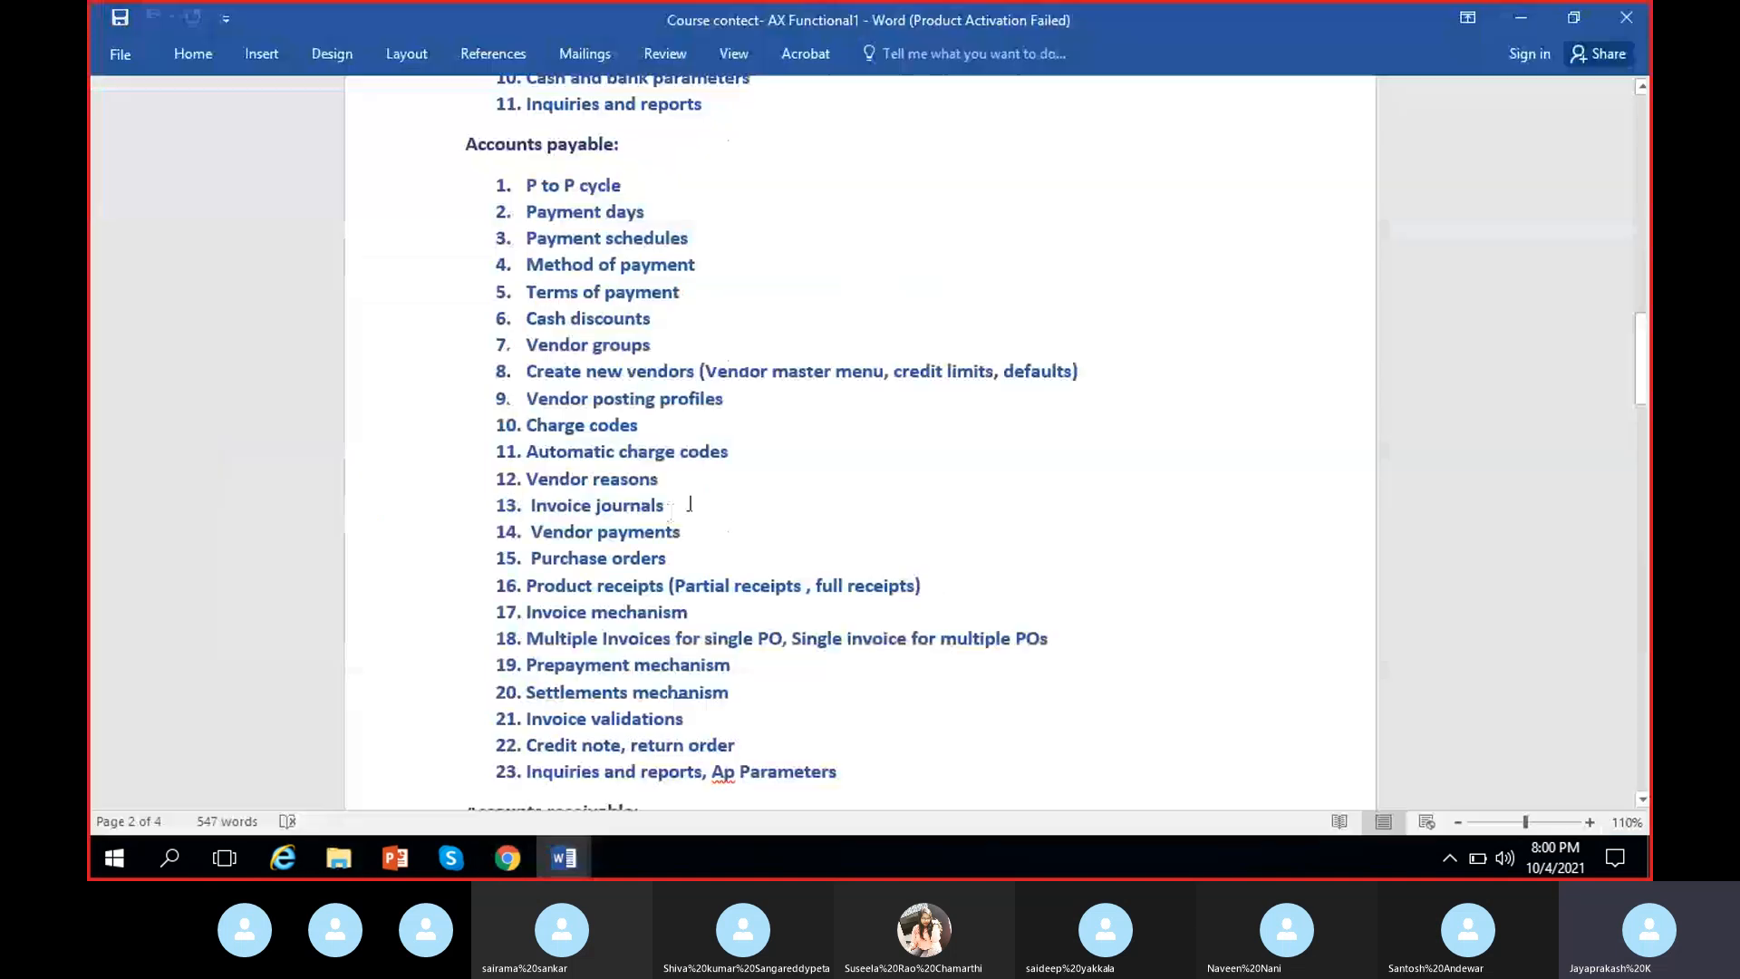
drag(690, 503, 531, 504)
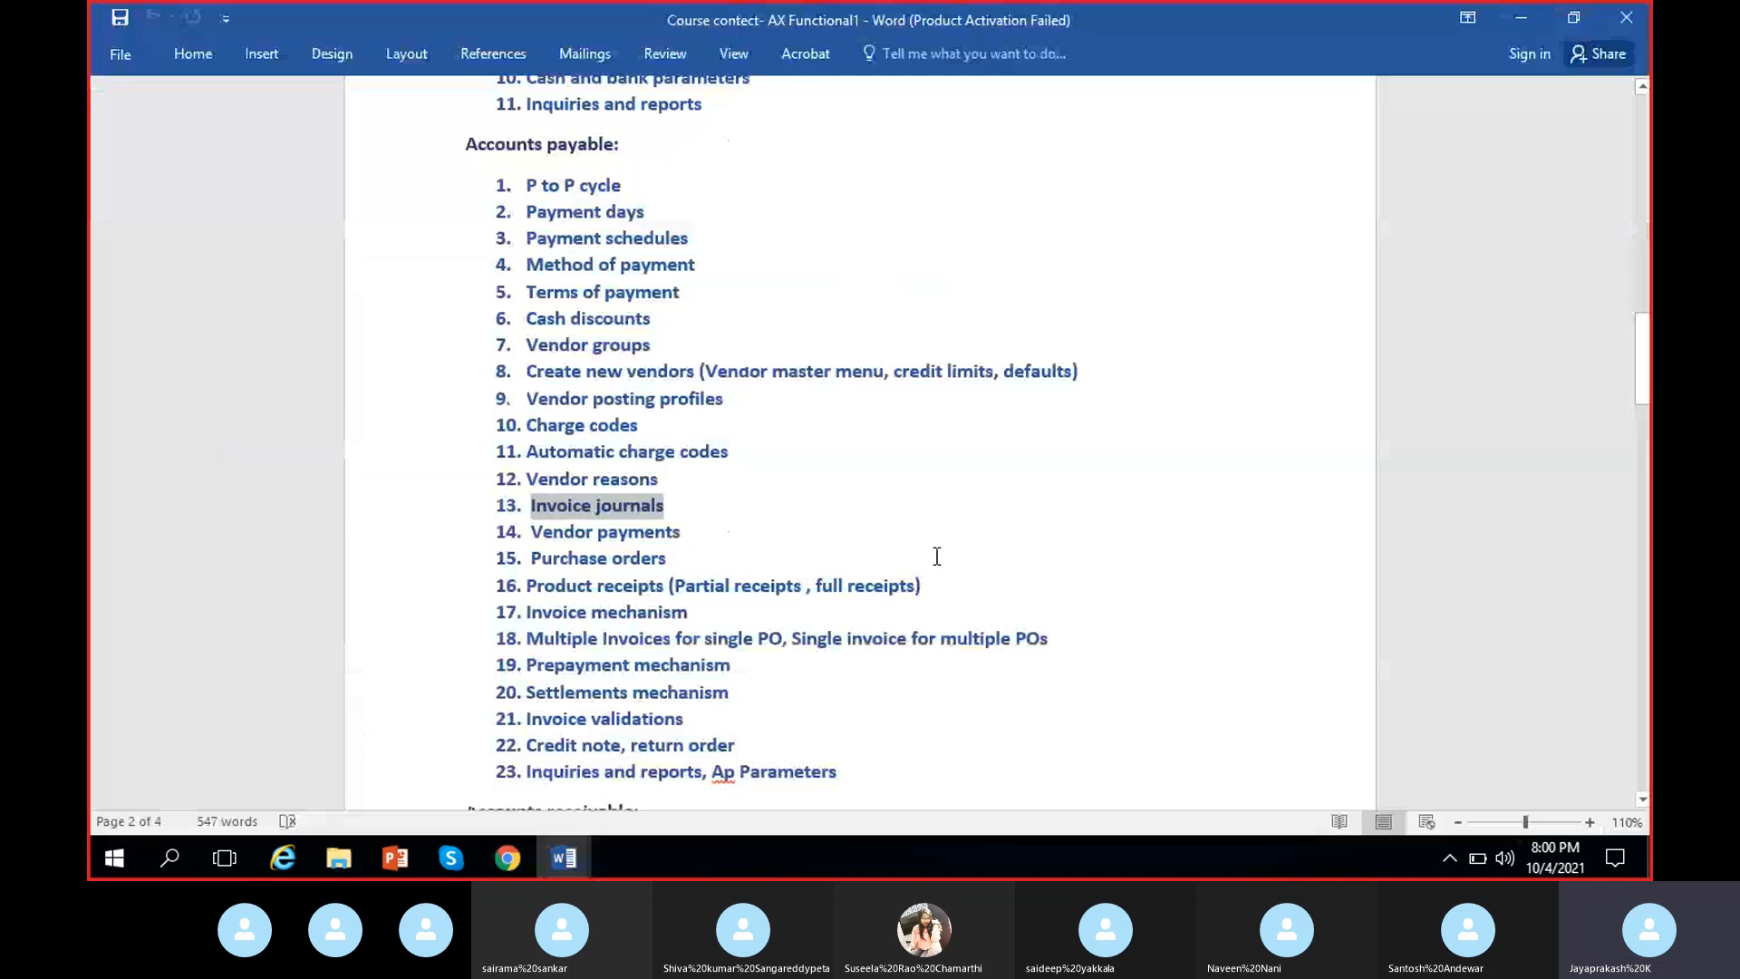
click(1520, 16)
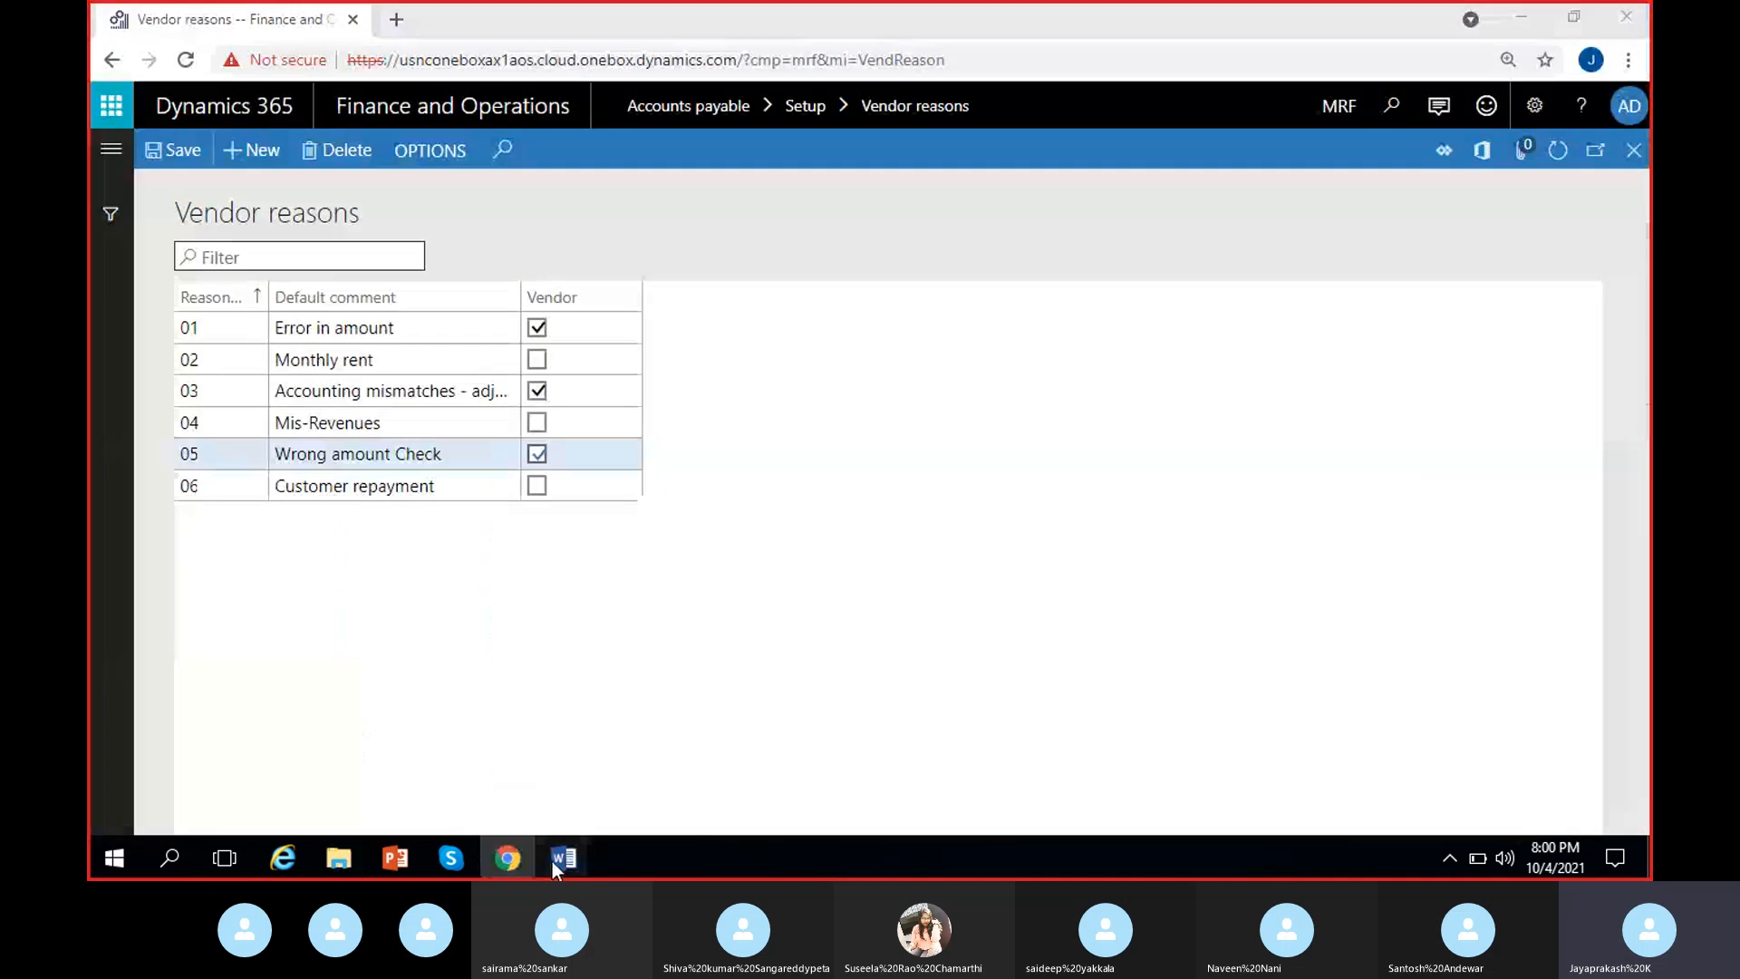
Open the MS Dynamics 8 PM notes in Word and add the line "Invoice journals" below the posting profile notes.
mouse_move(554, 858)
click(492, 753)
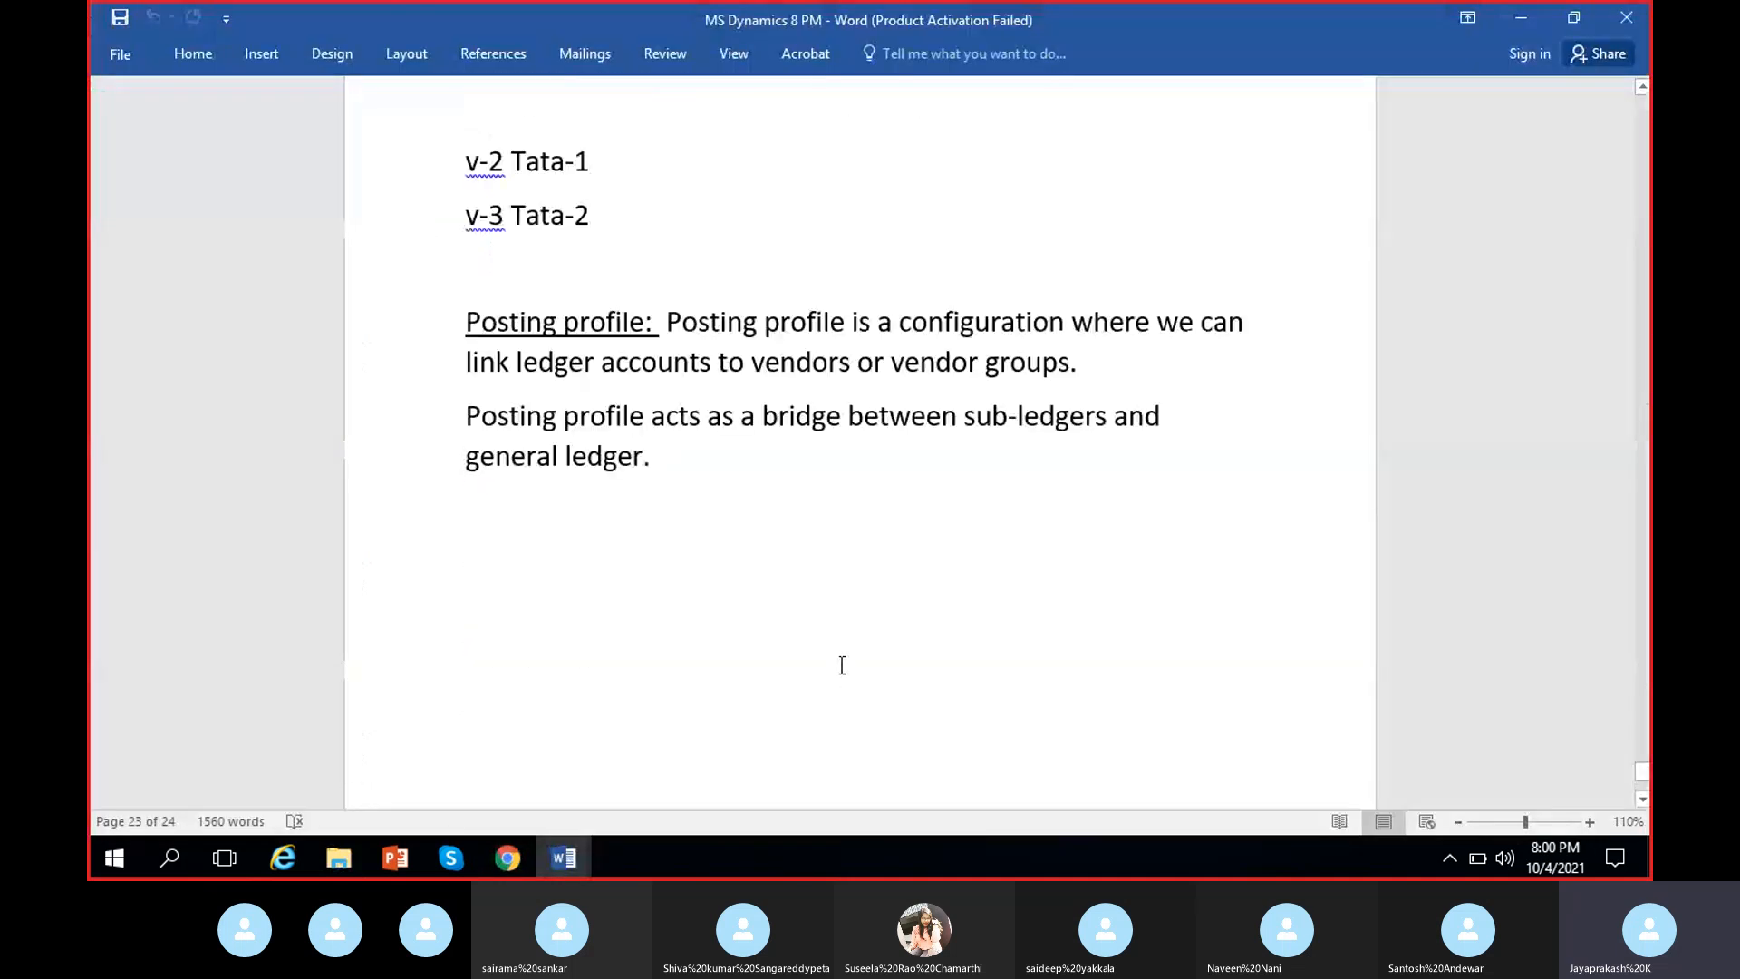
key(Return)
text(In)
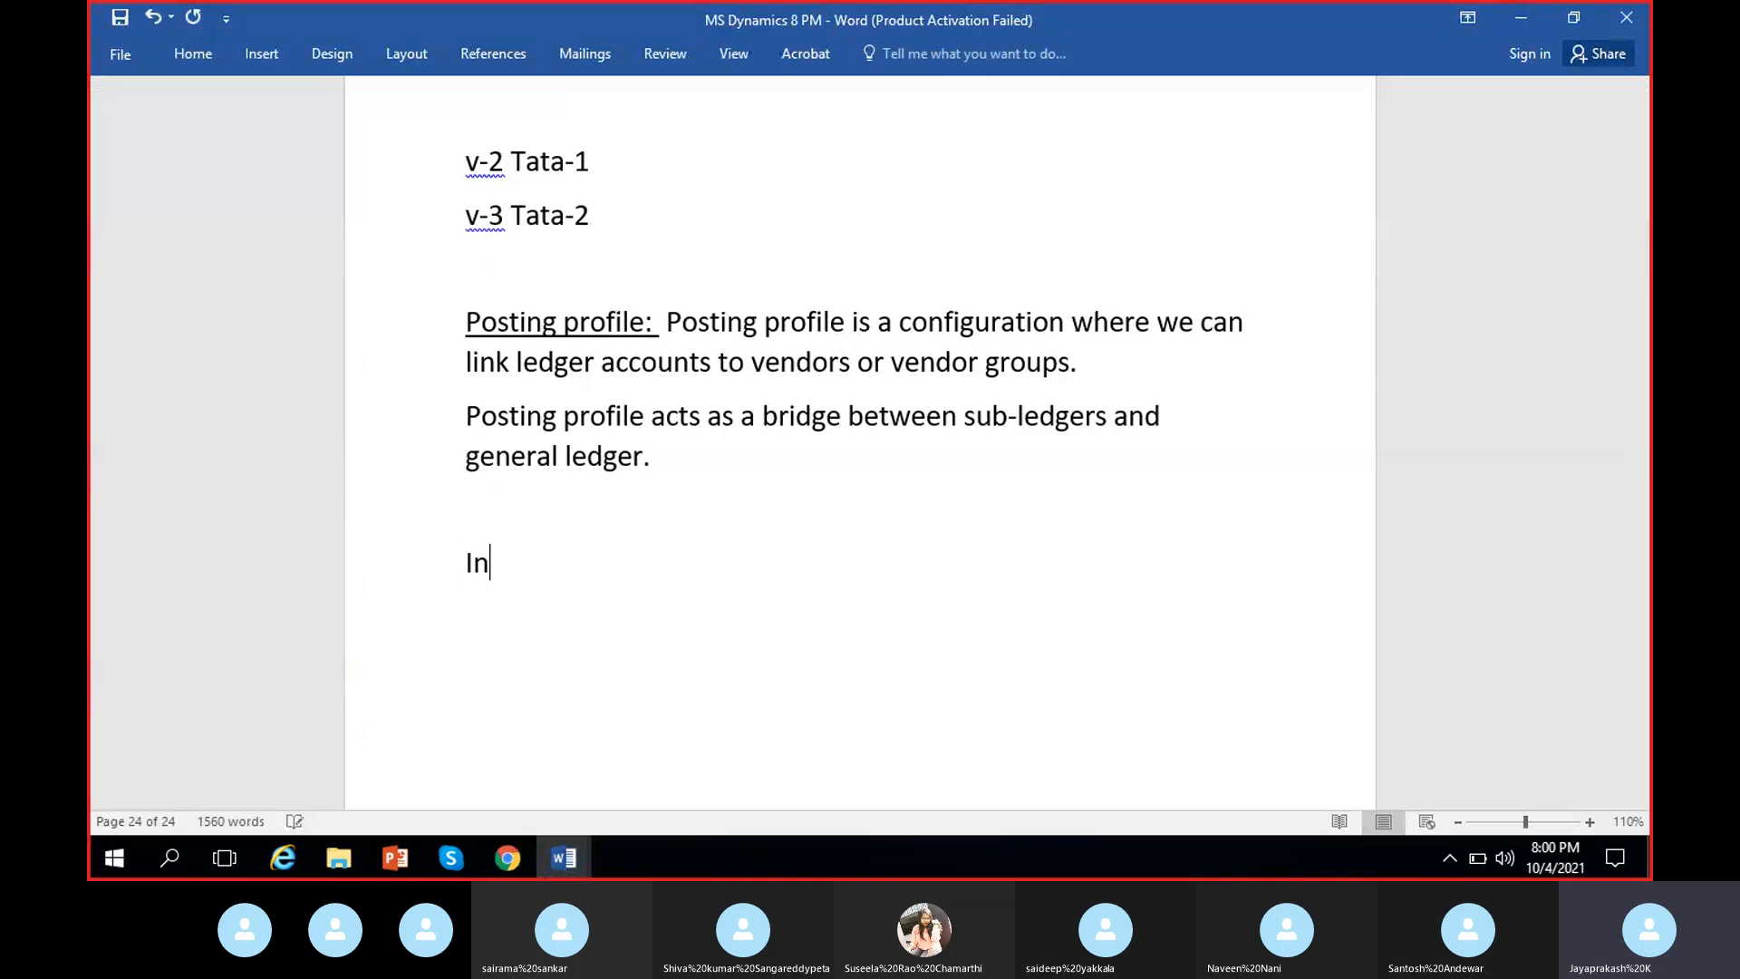
text(voice journals)
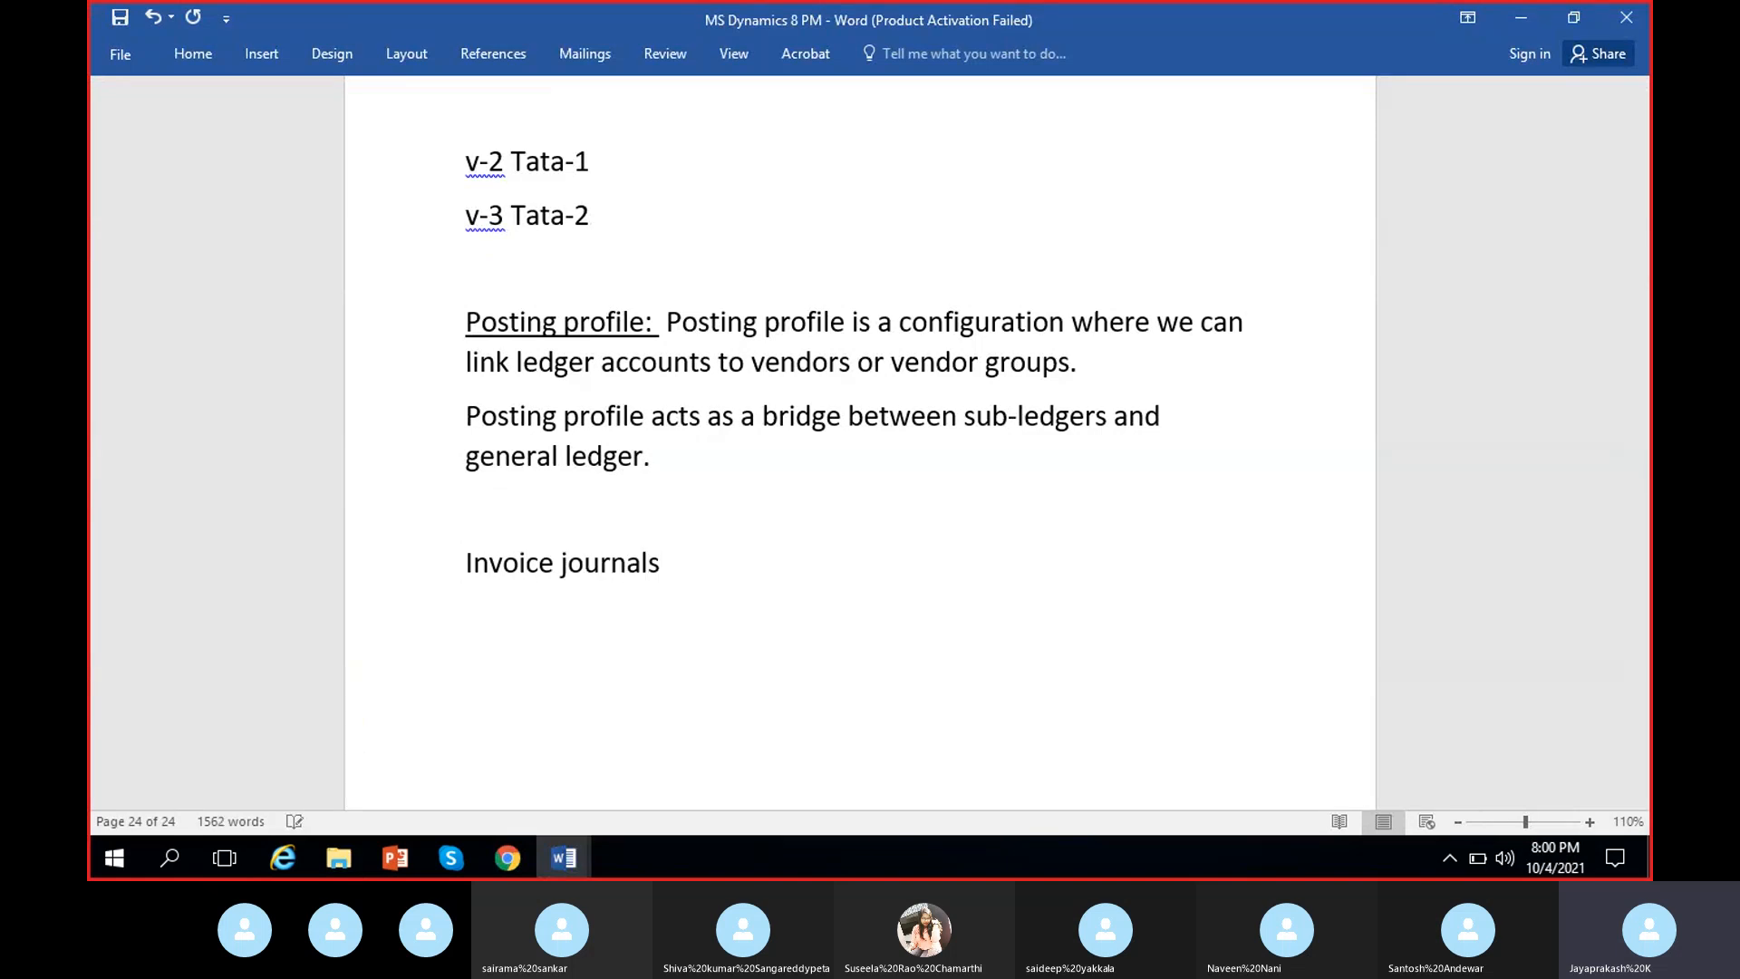
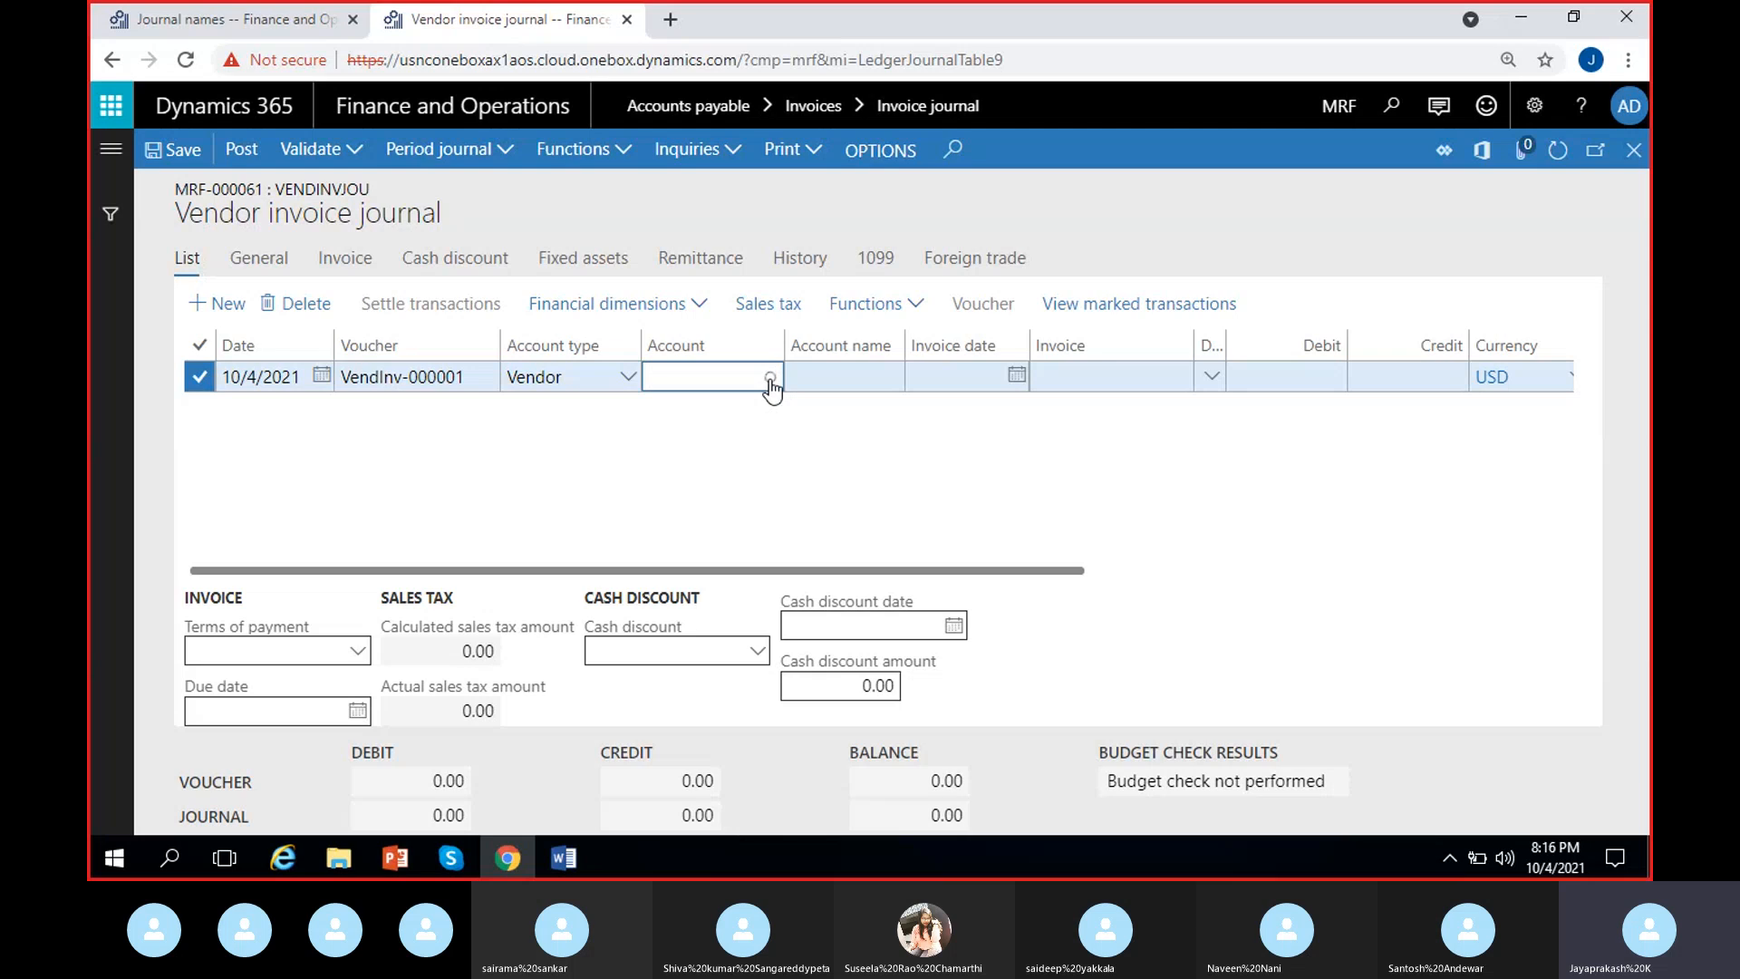
Select the Sahara vendor account on the vendor invoice journal line and set the invoice date to 10/1/2021.
click(770, 379)
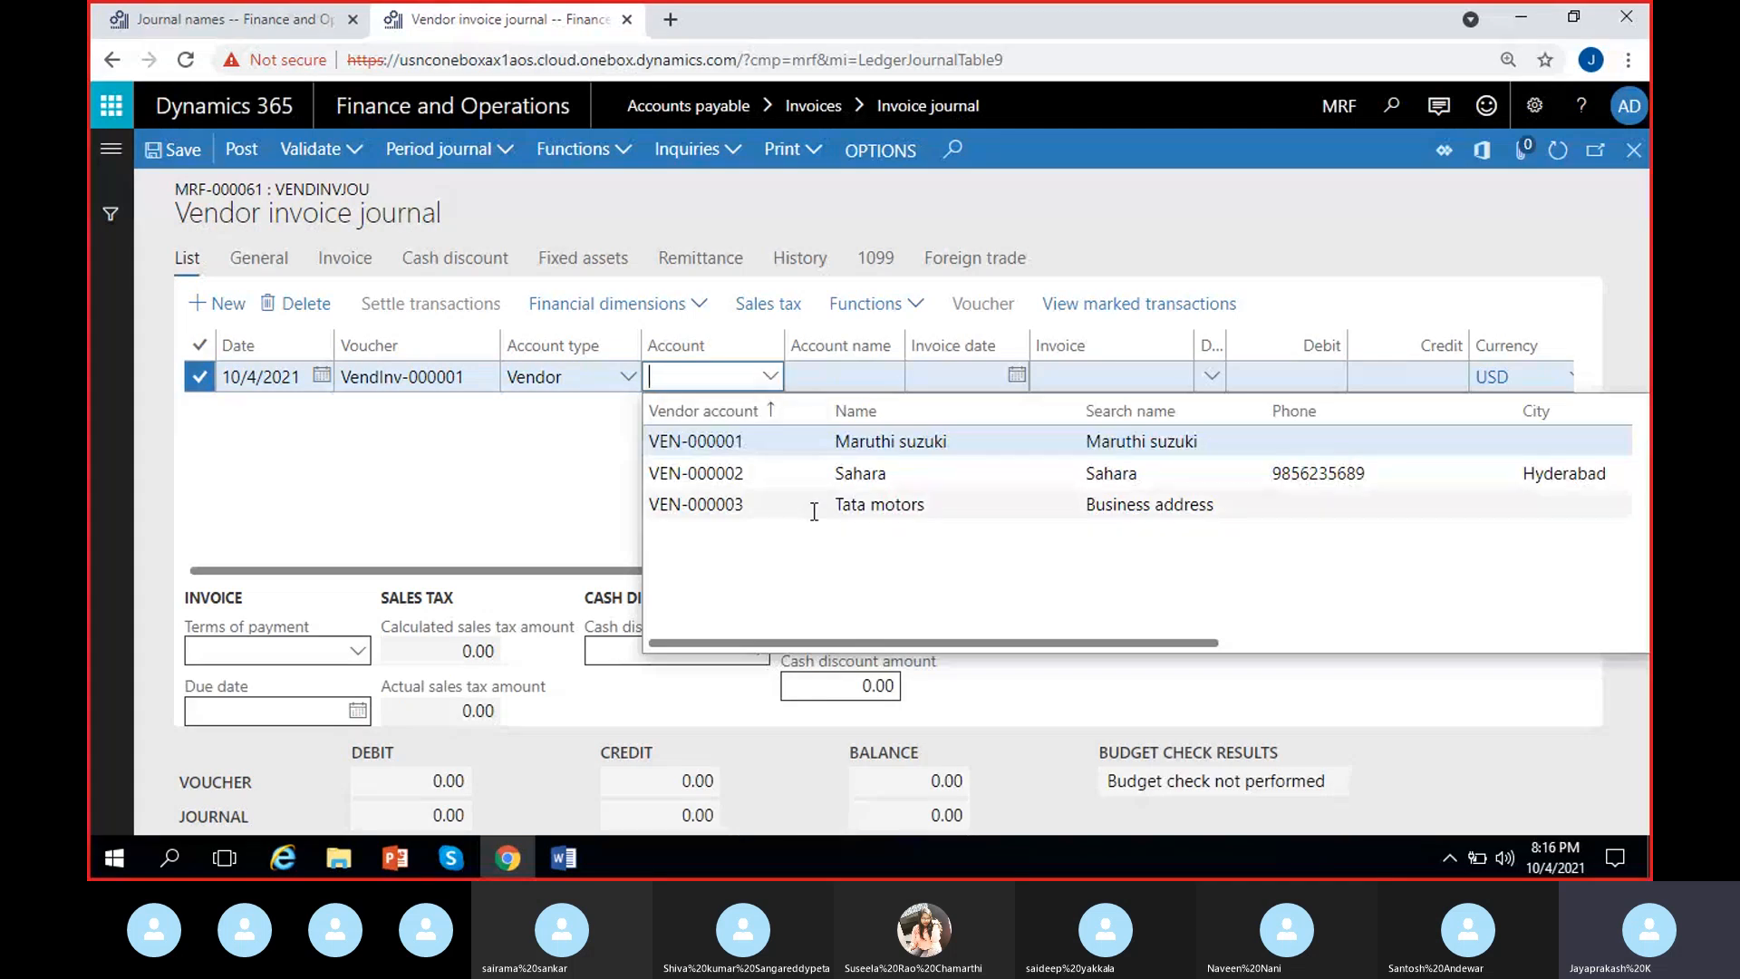
click(856, 473)
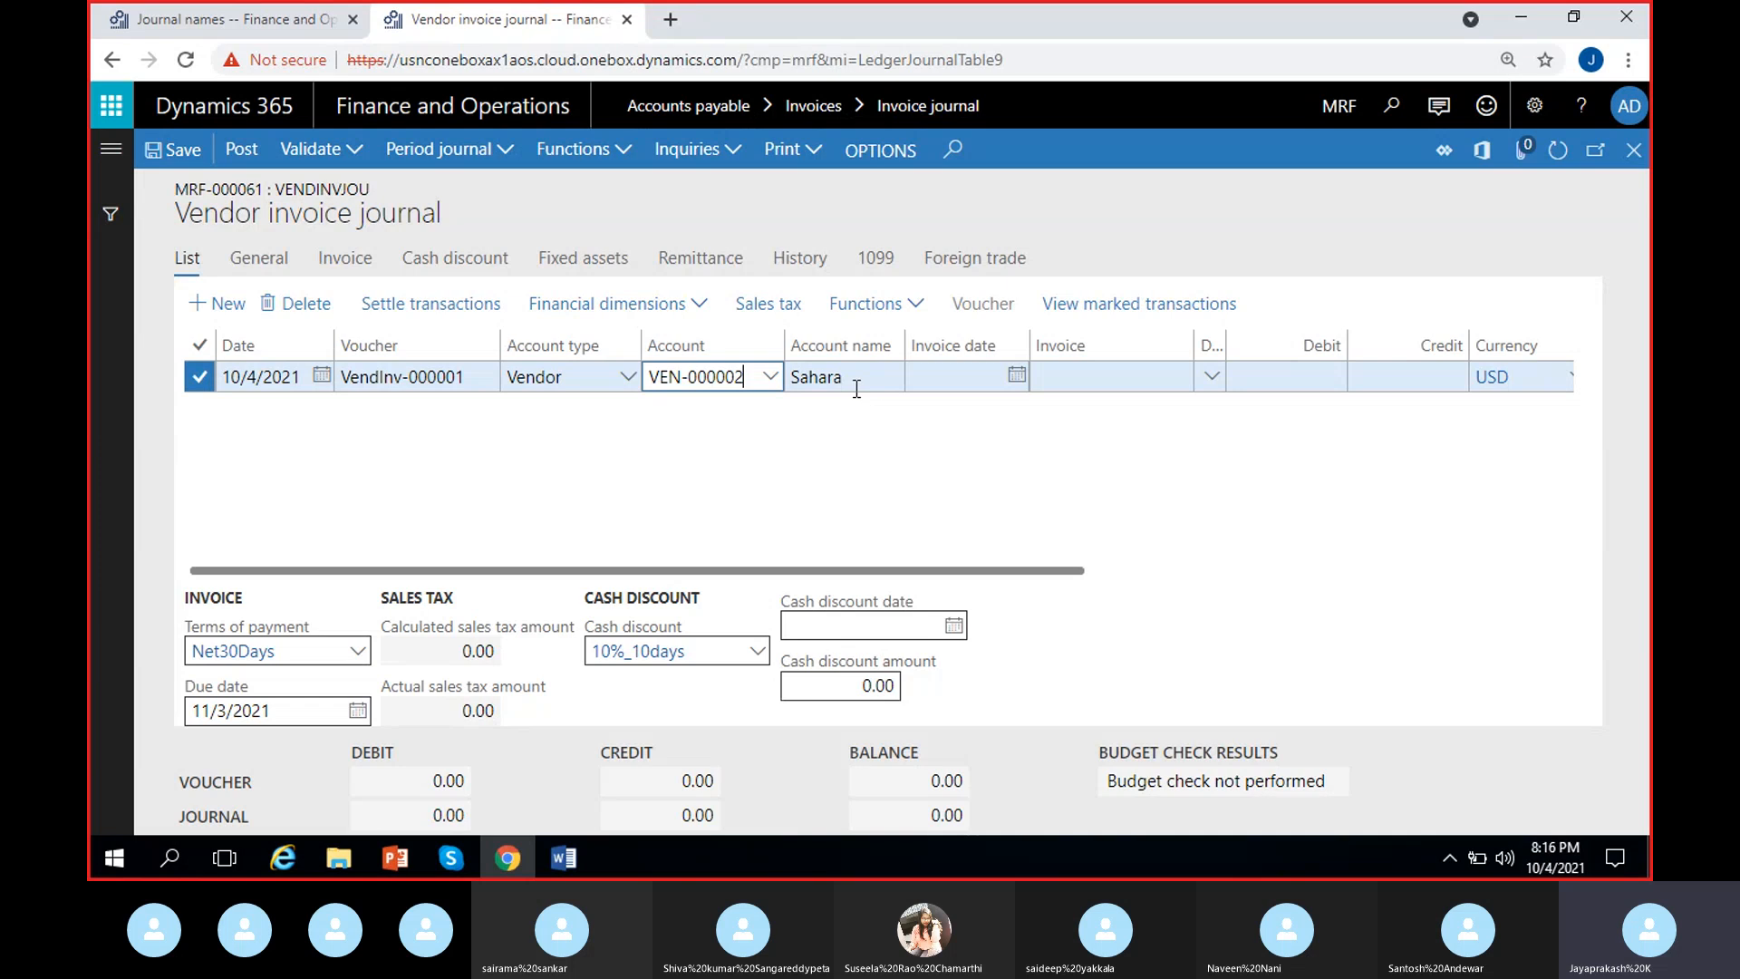
click(787, 389)
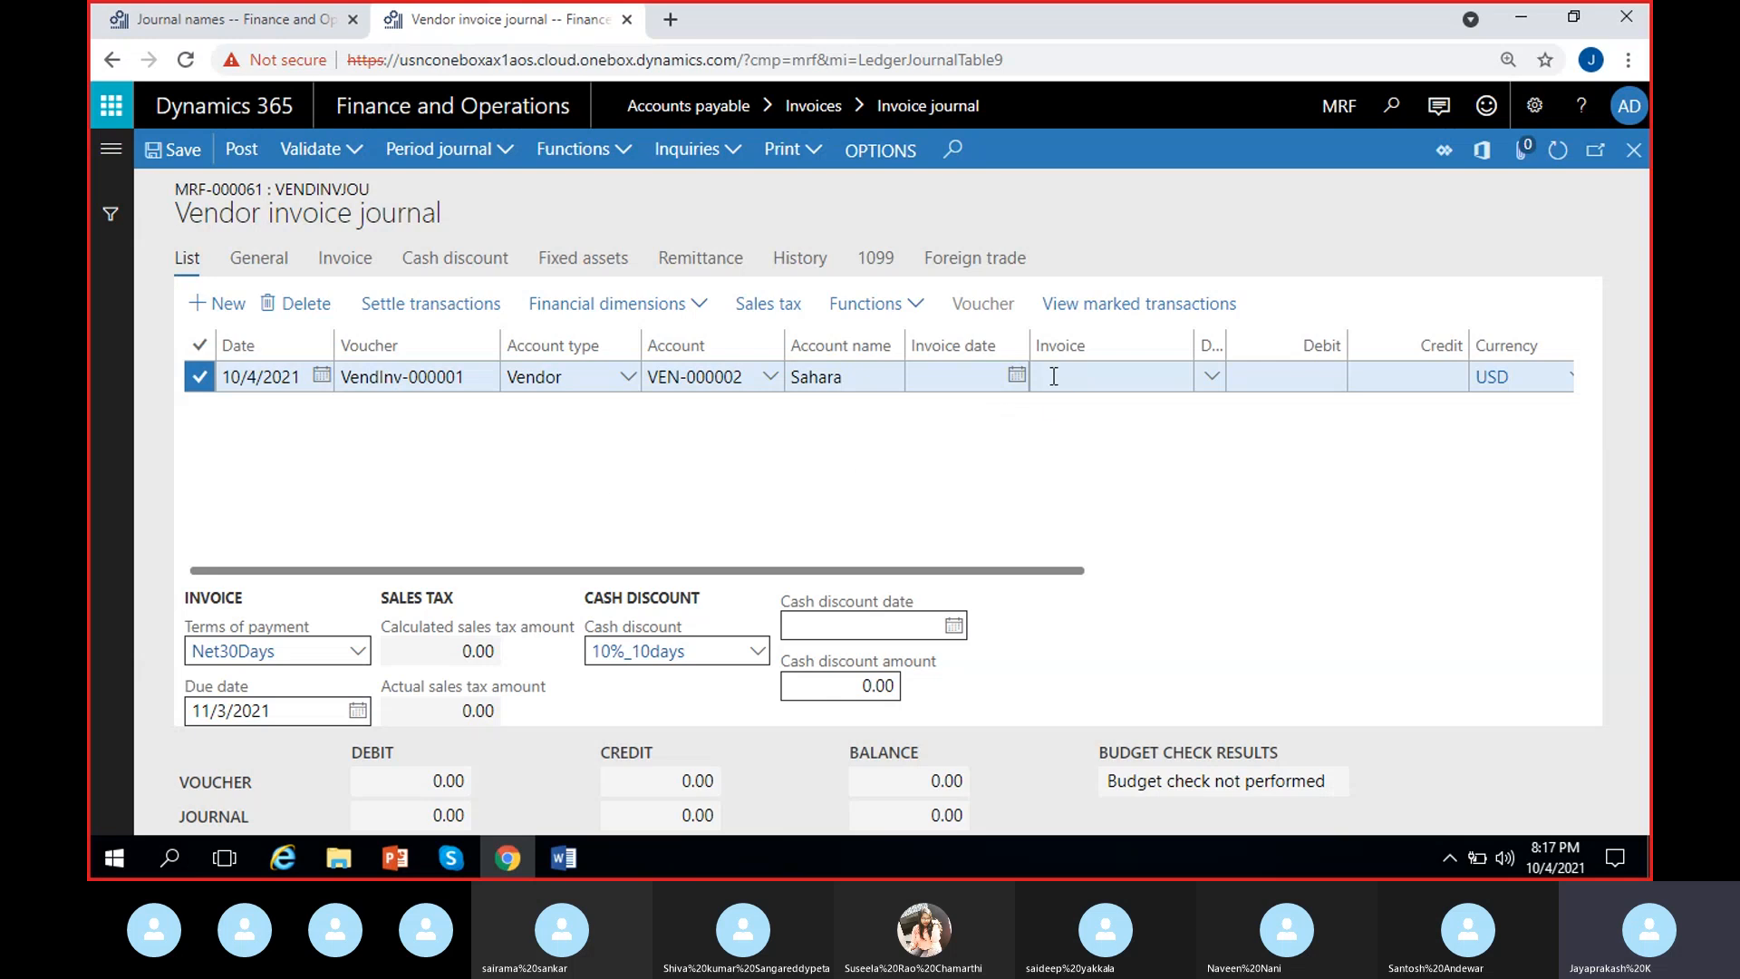
click(1017, 374)
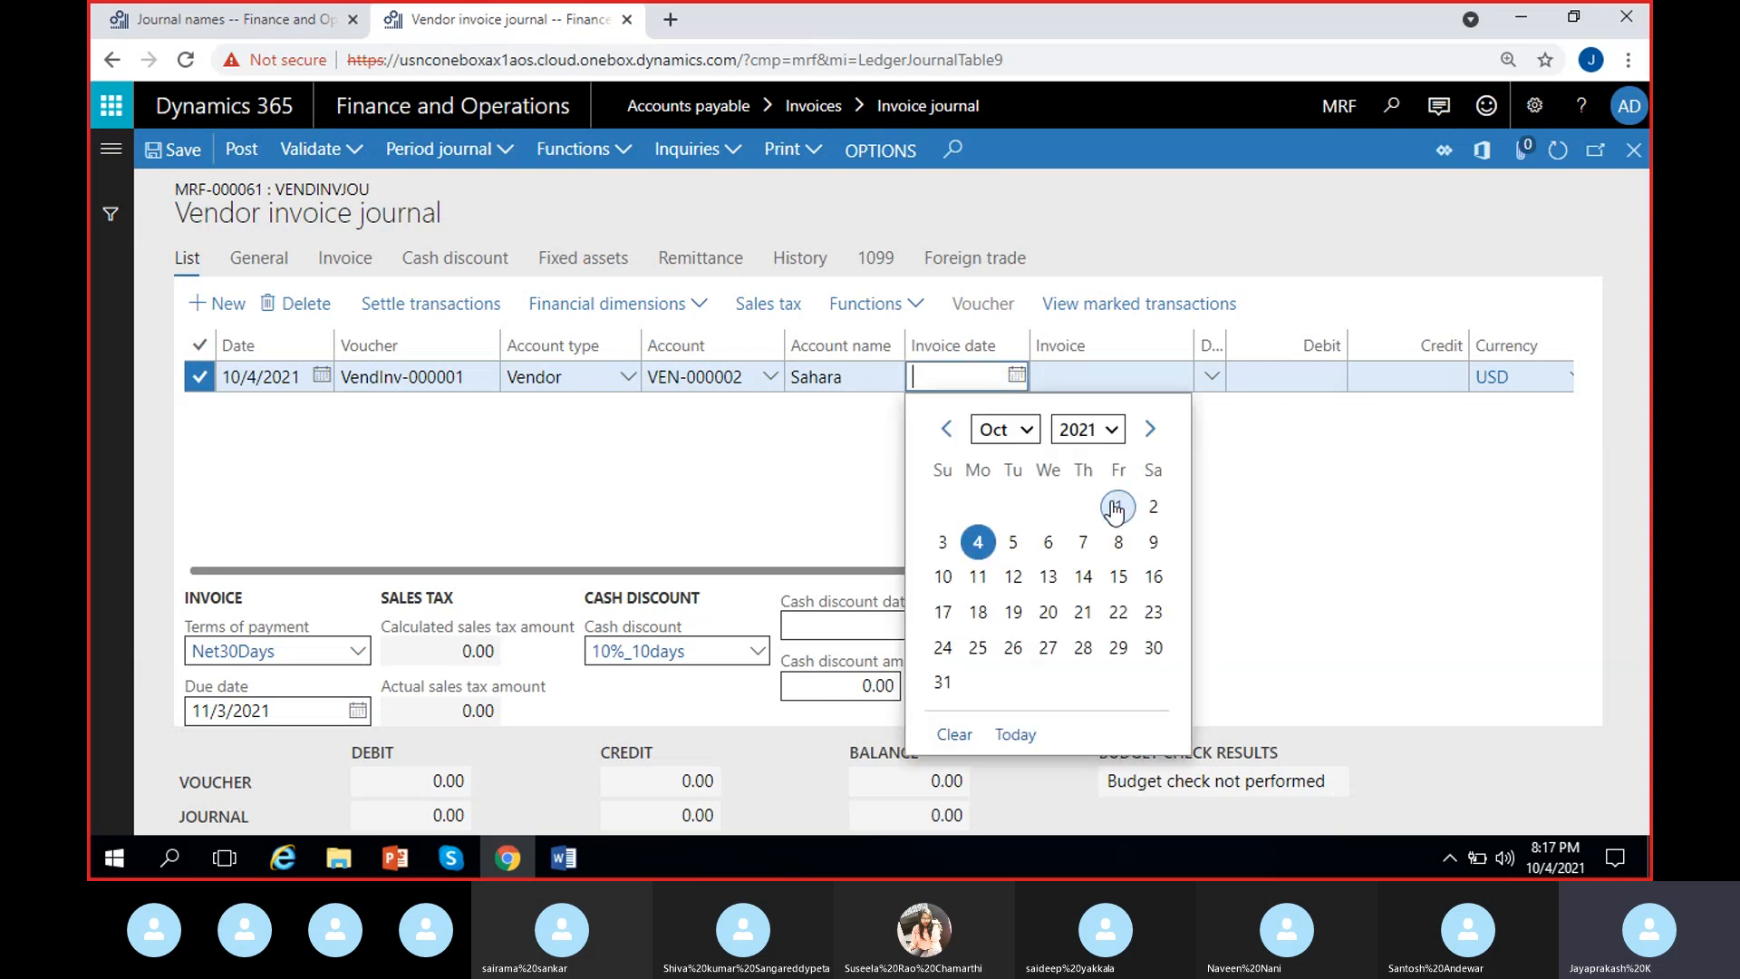
click(1118, 506)
click(986, 451)
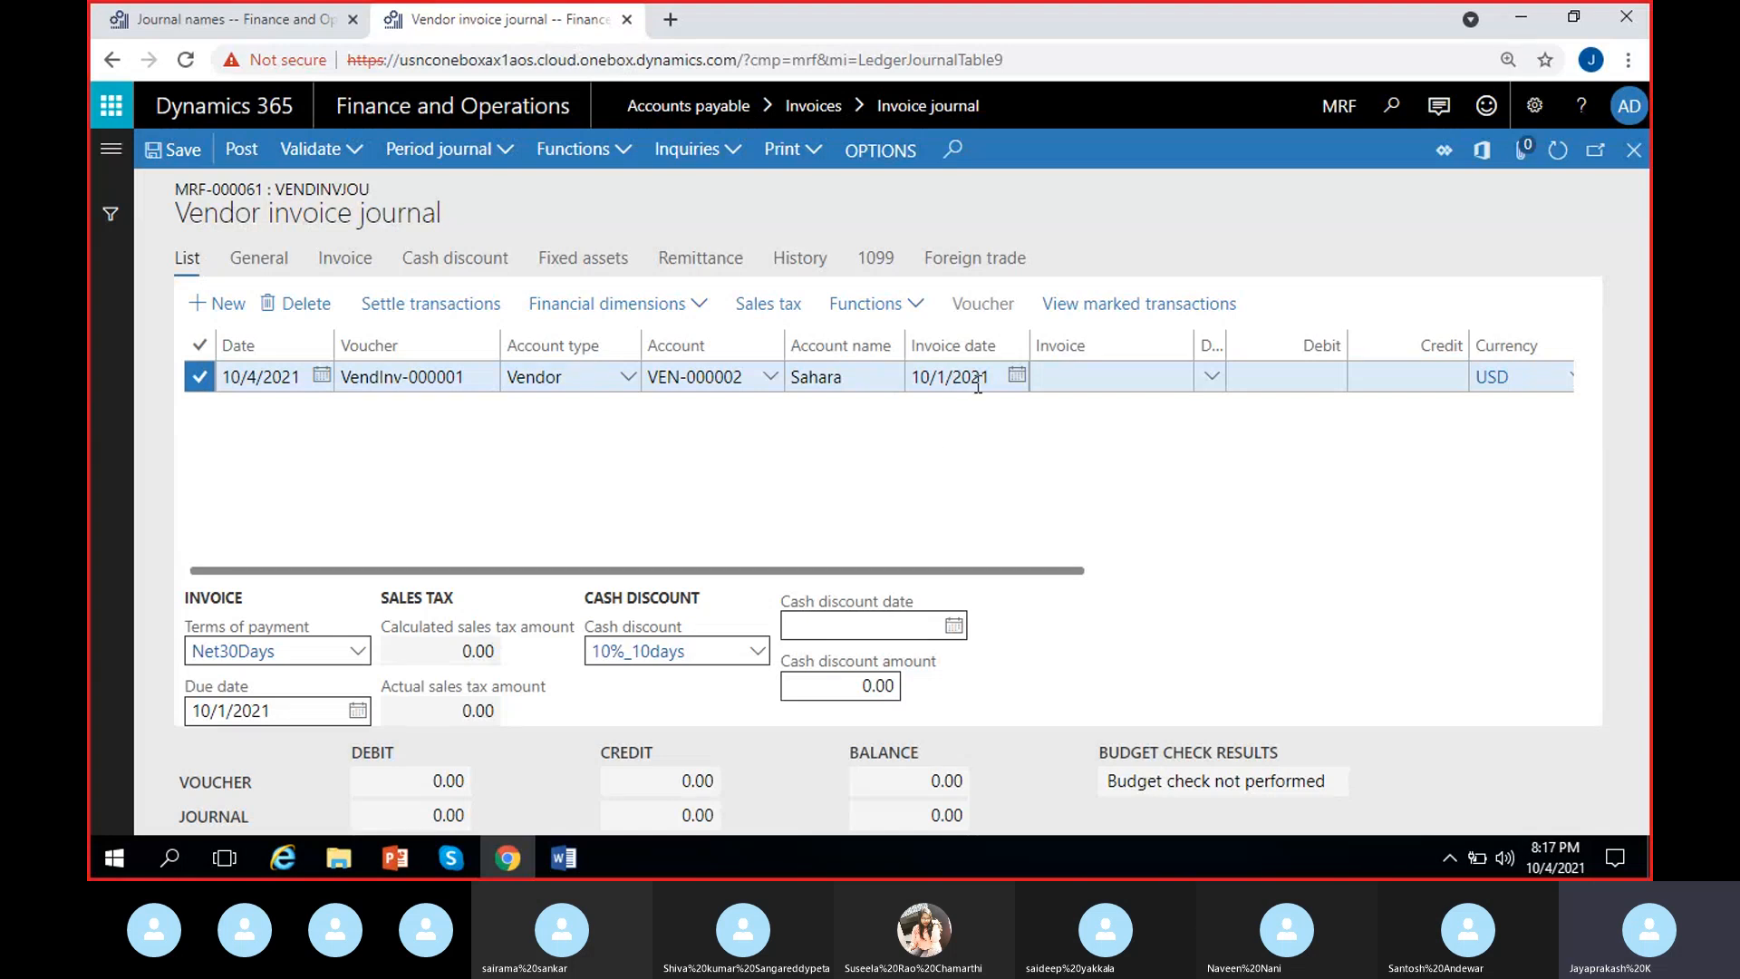
Change the journal line's invoice date to 10/4/2021.
click(938, 374)
click(1017, 374)
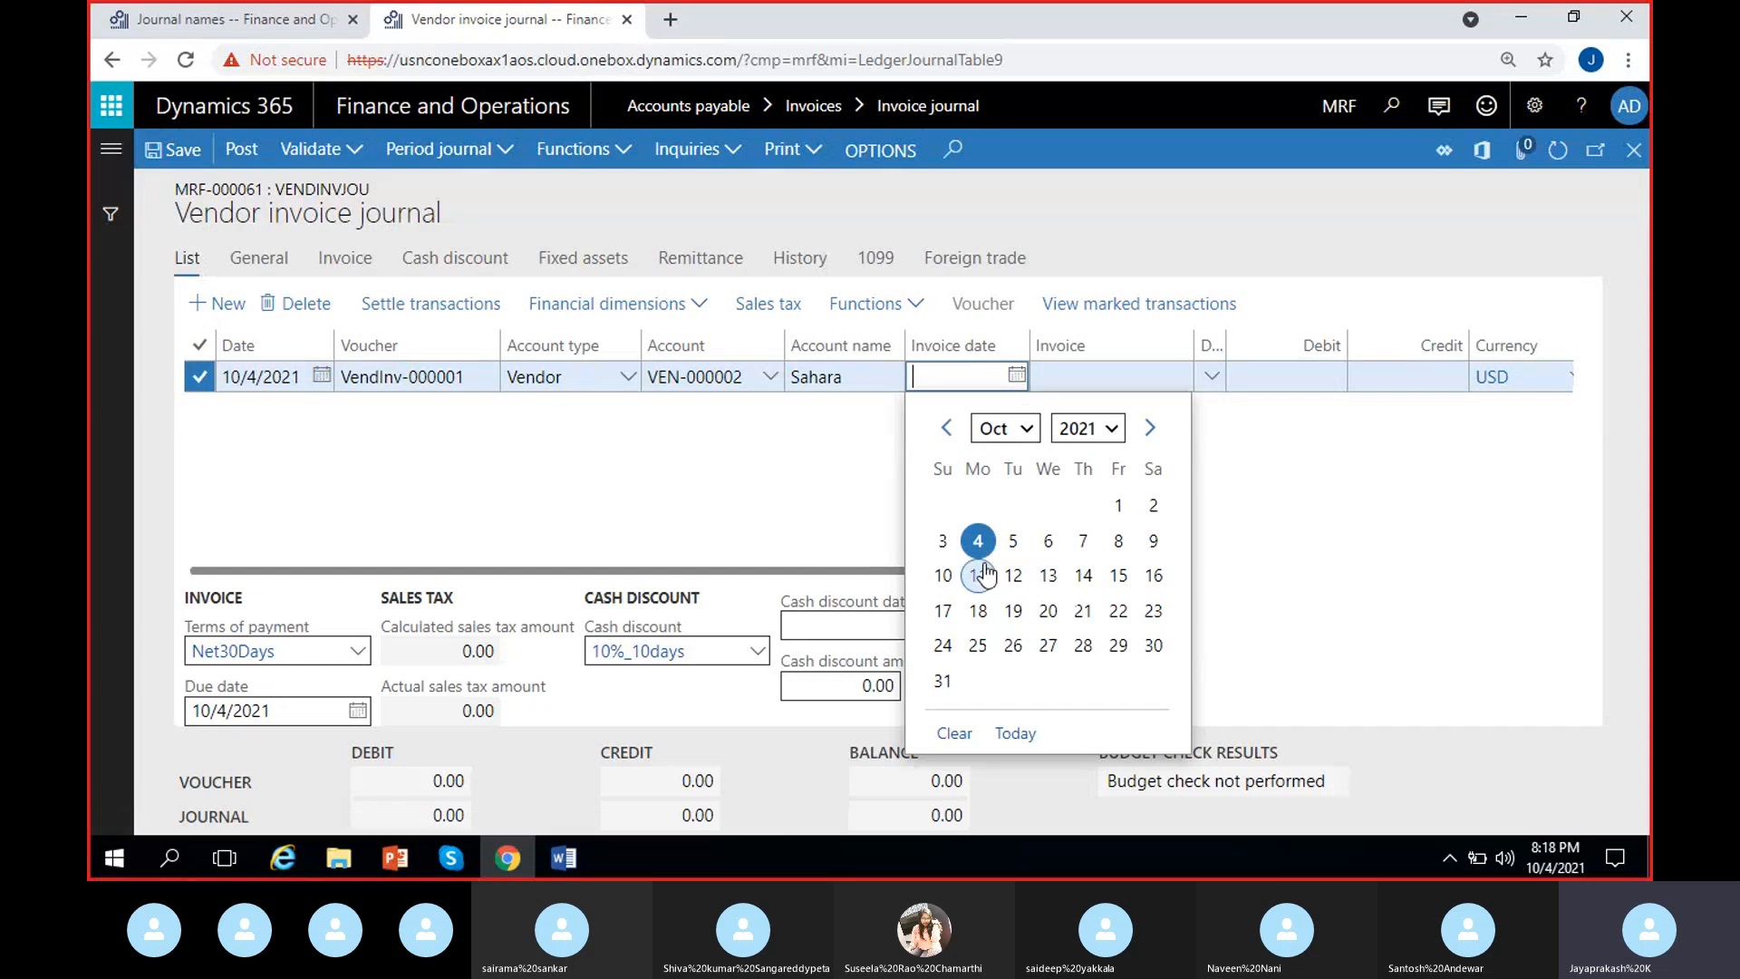
click(963, 542)
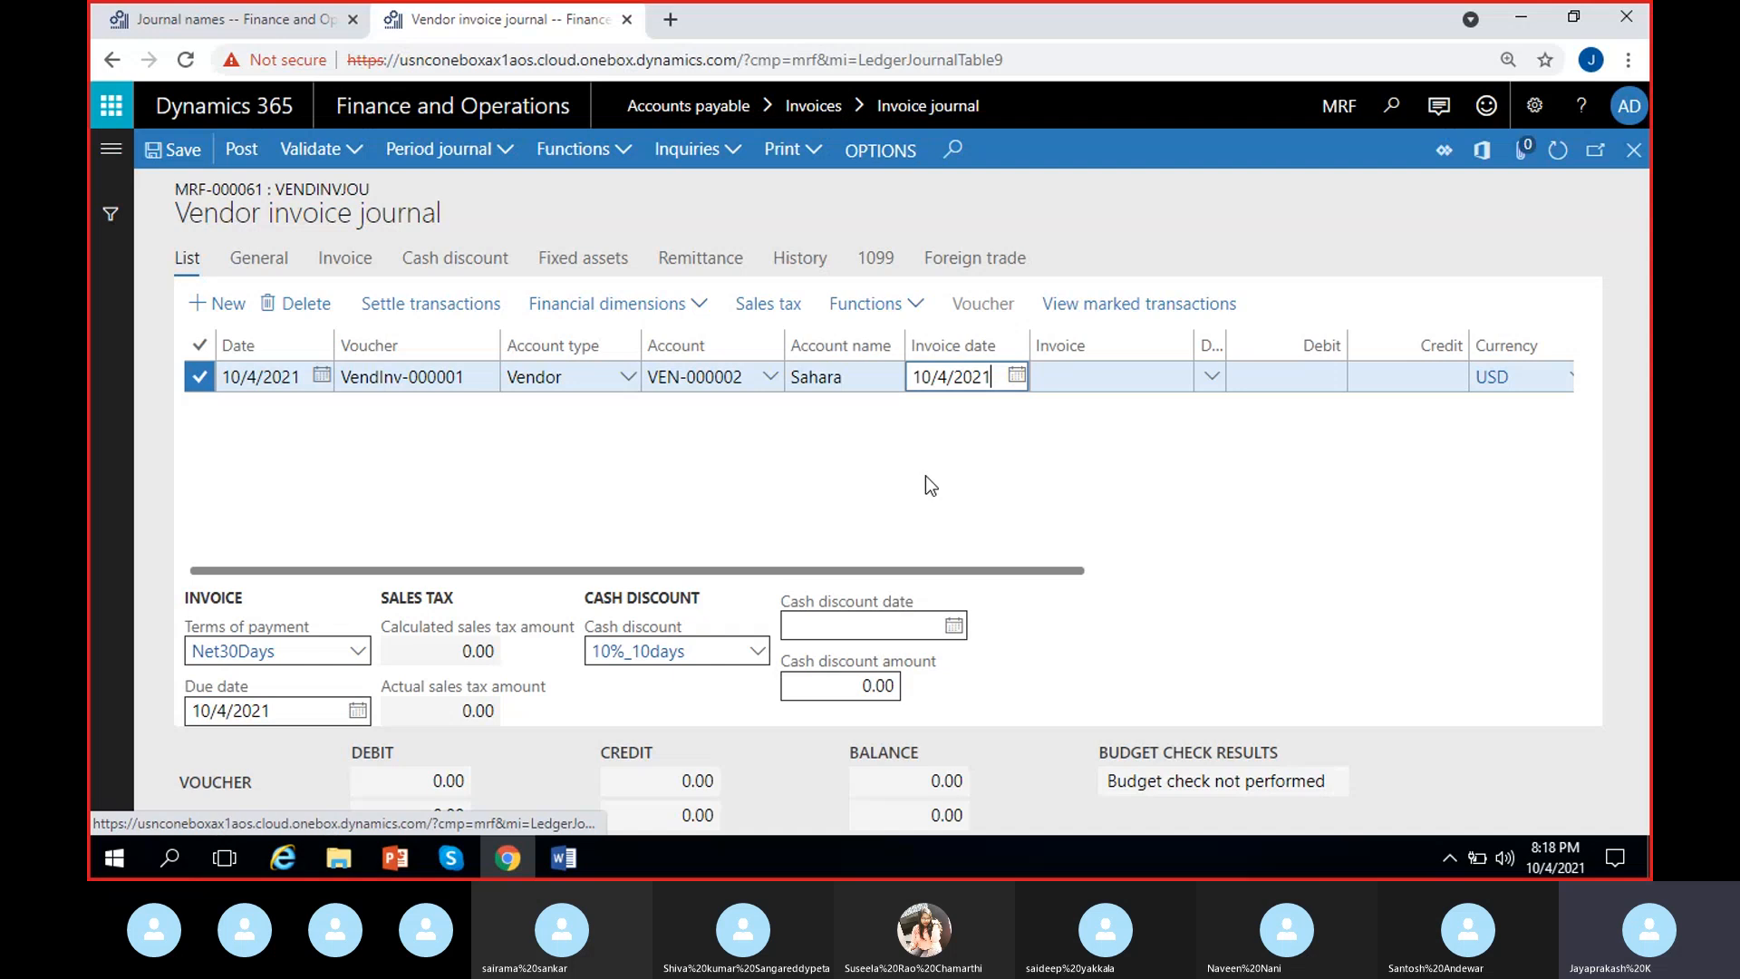
click(1017, 375)
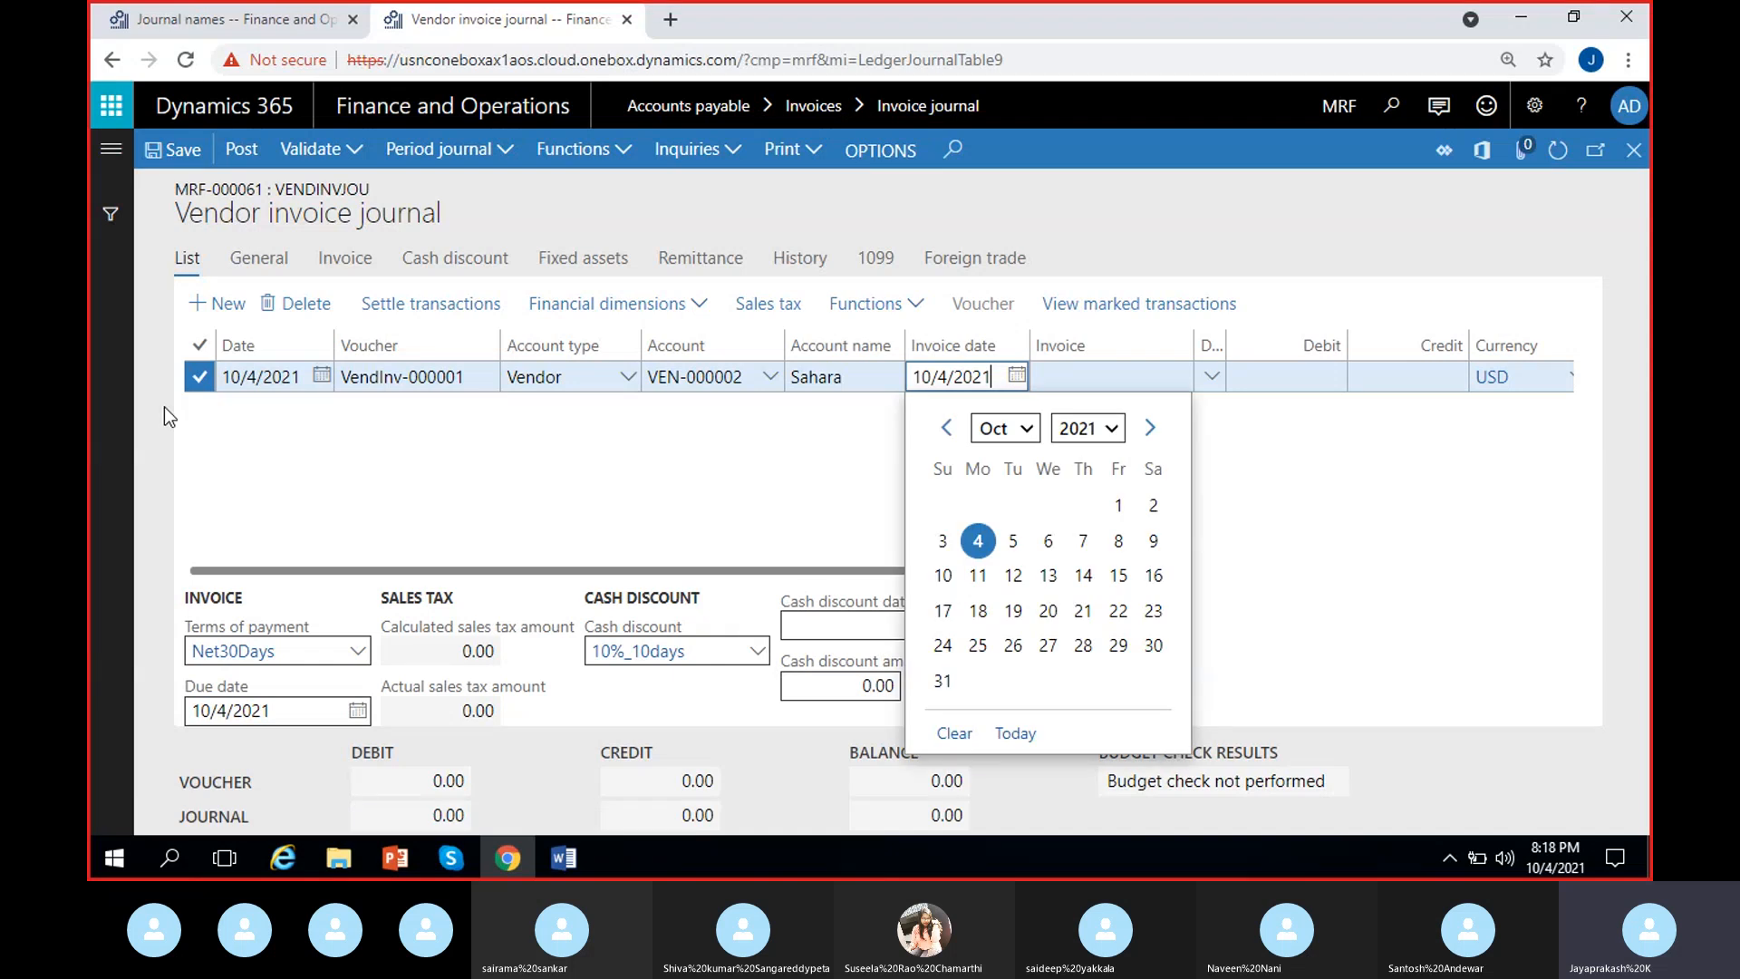
click(165, 415)
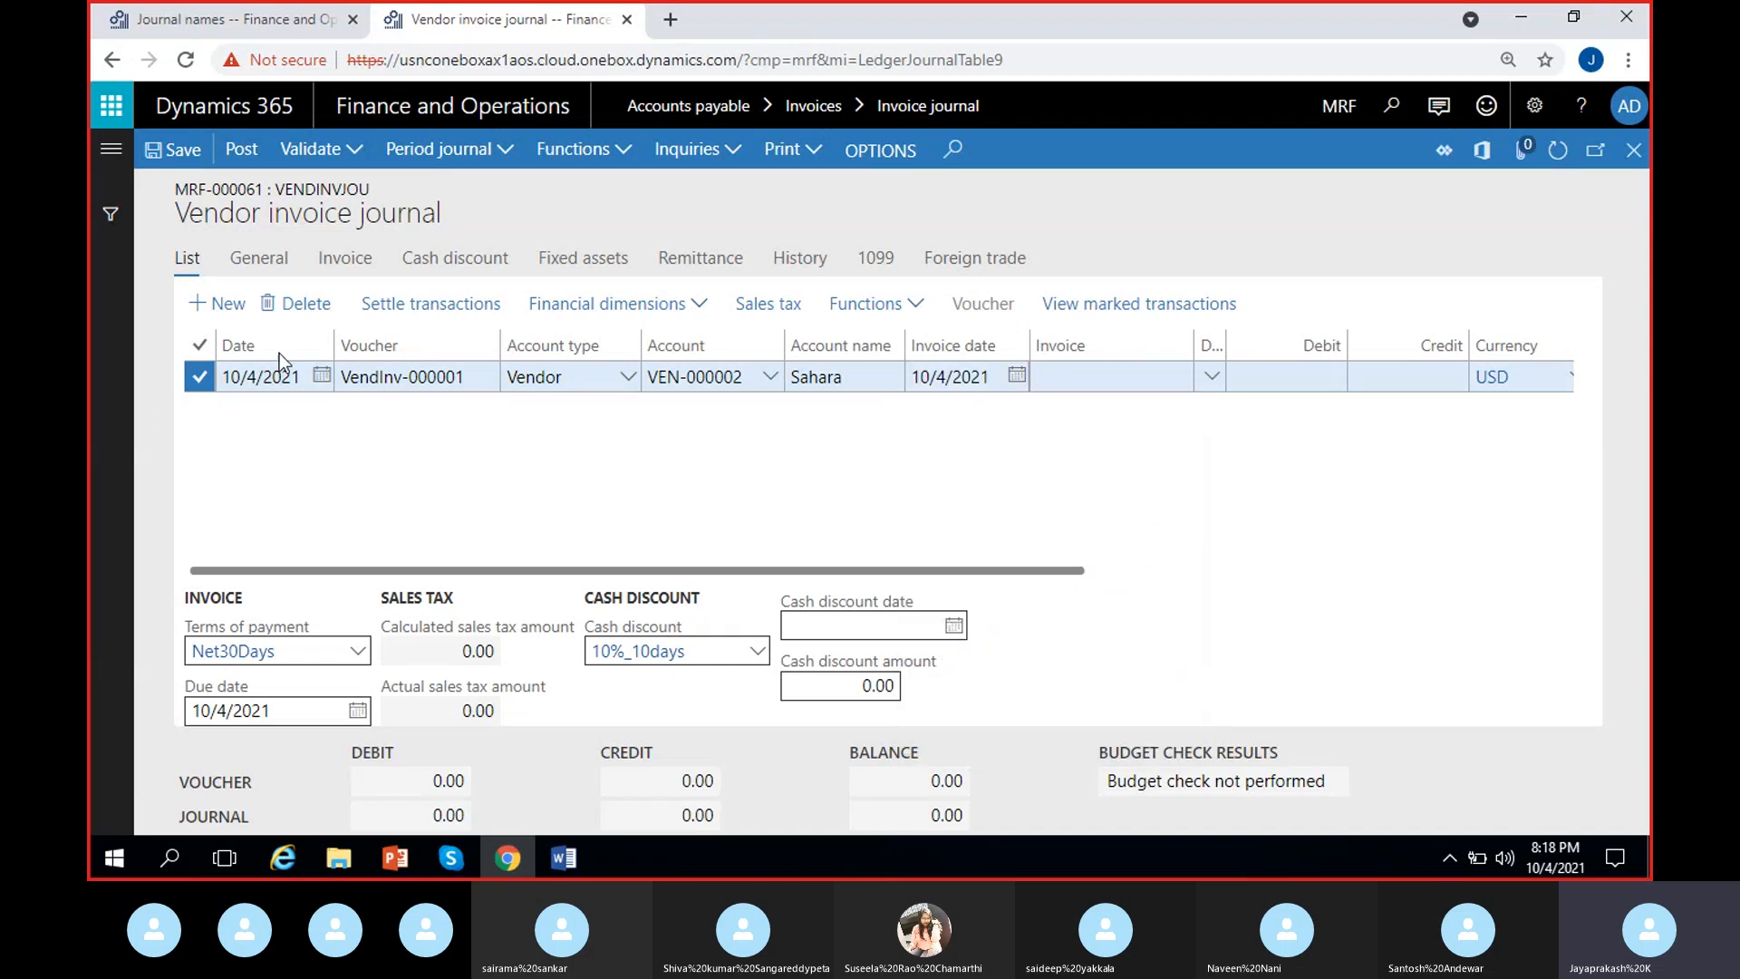
Set the line's invoice date back to 10/1/2021 and enter INV-01 as the invoice number.
drag(990, 378, 931, 389)
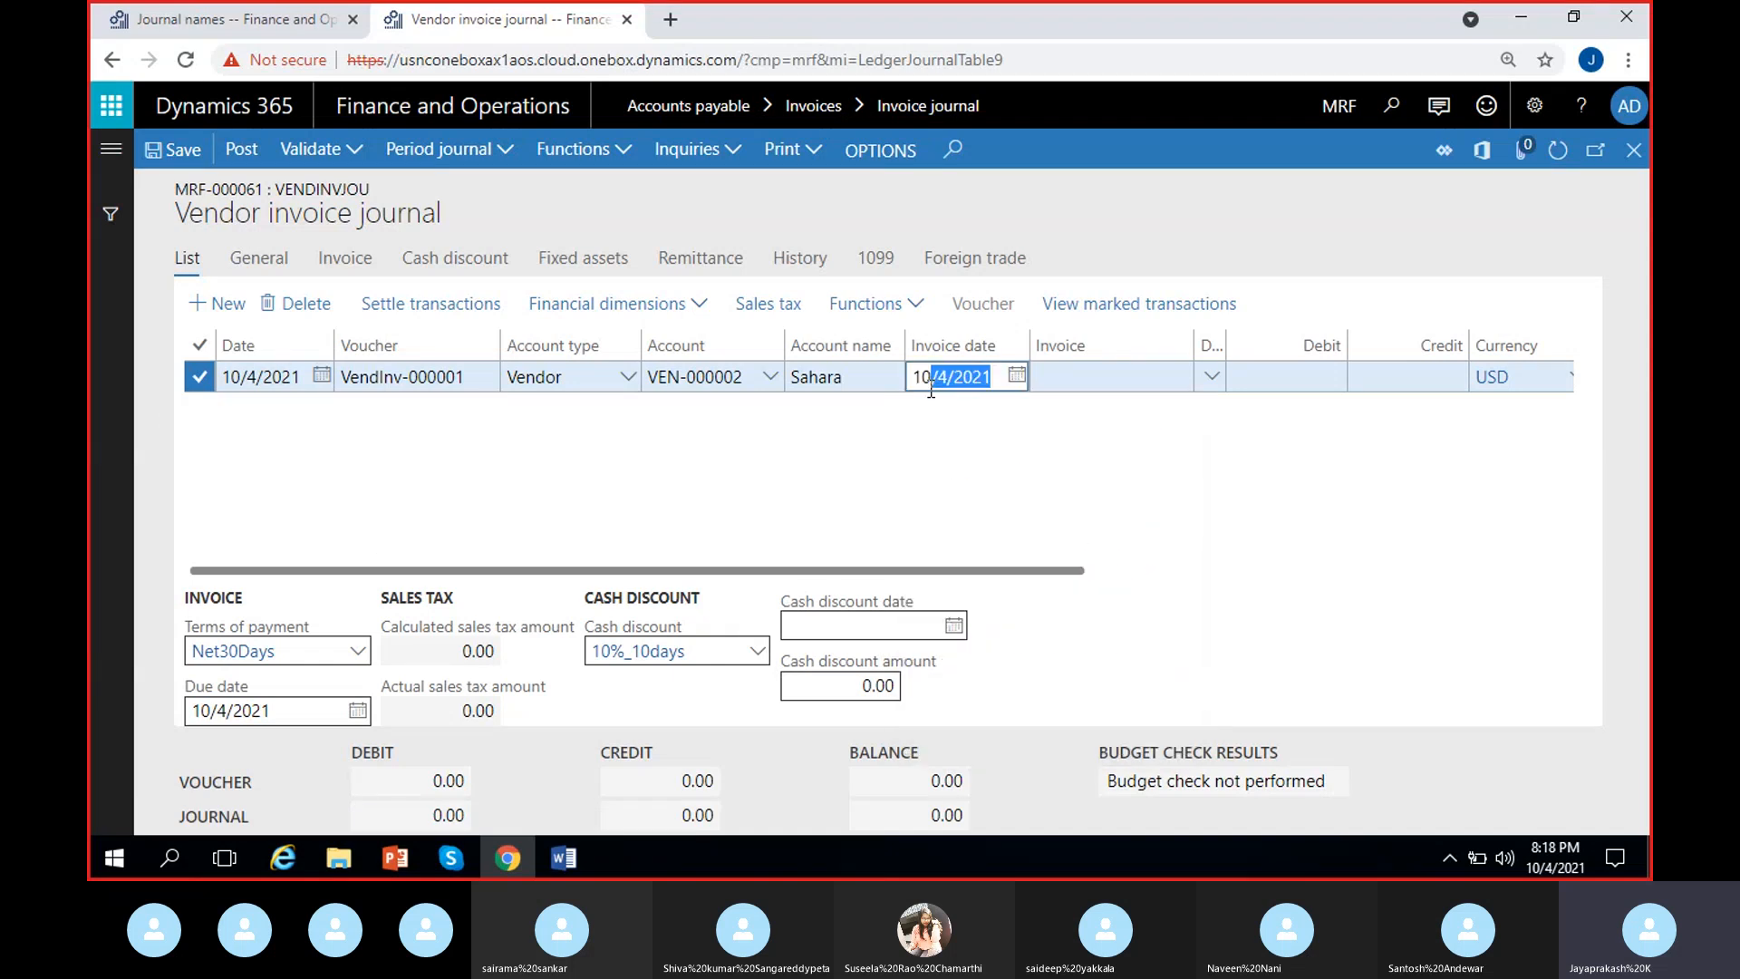
click(1016, 375)
click(1014, 501)
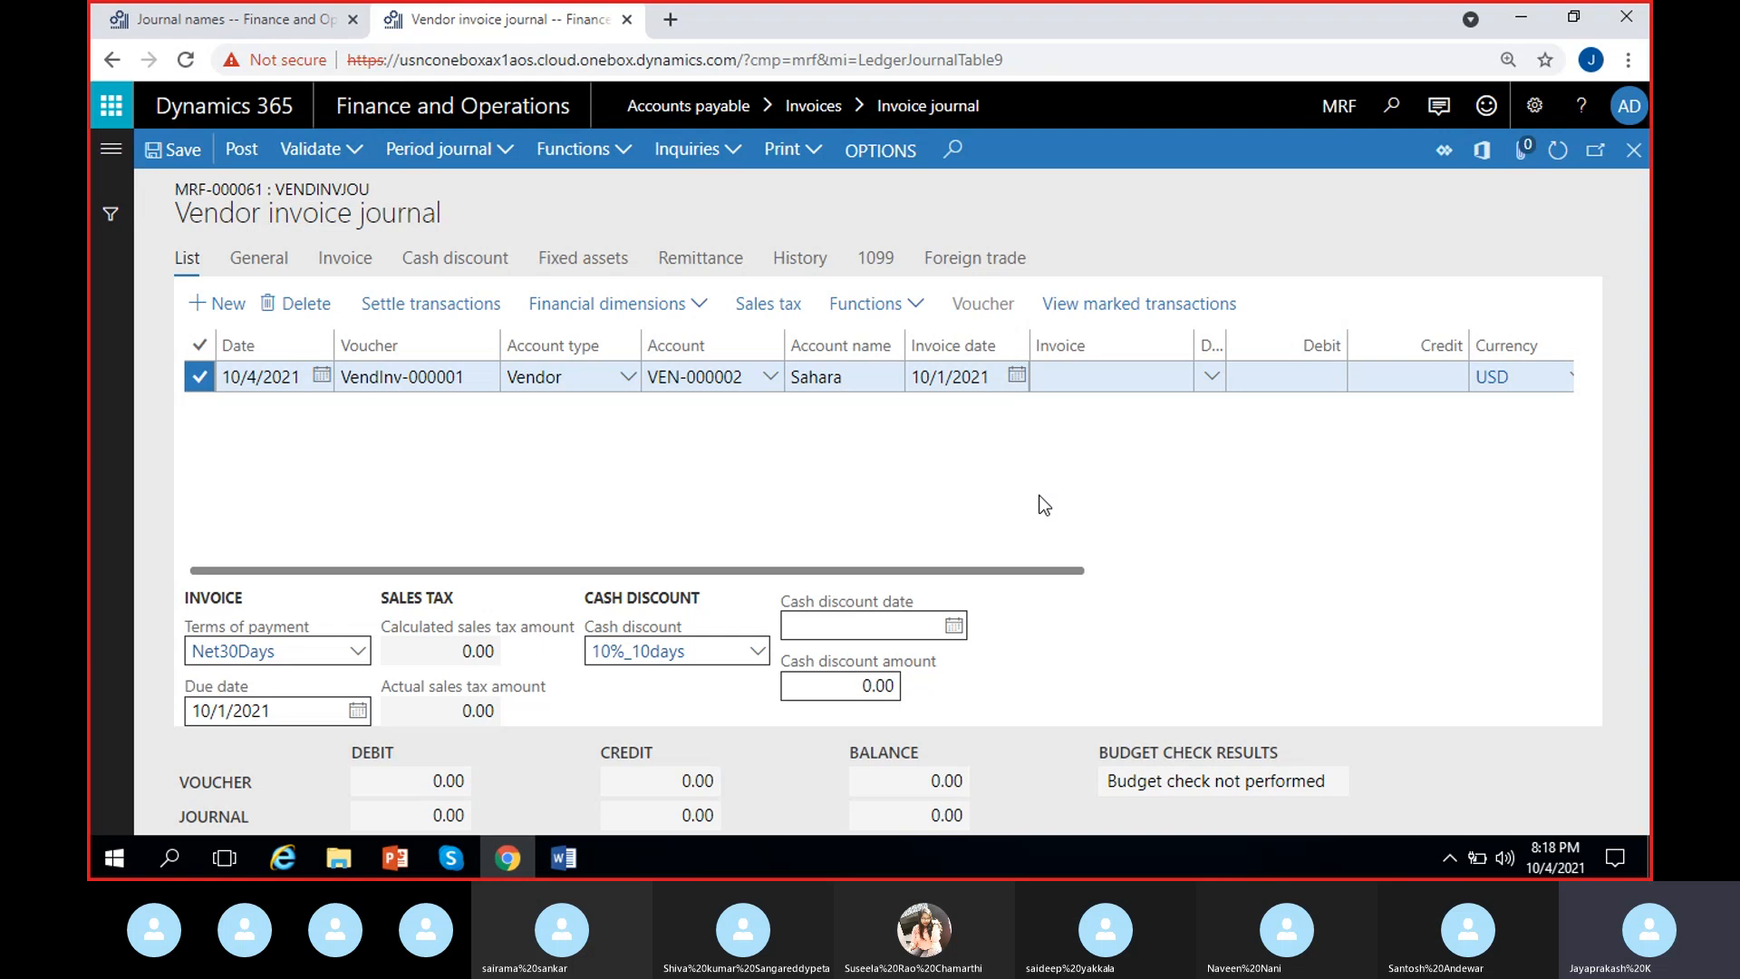
key(Tab)
text(I)
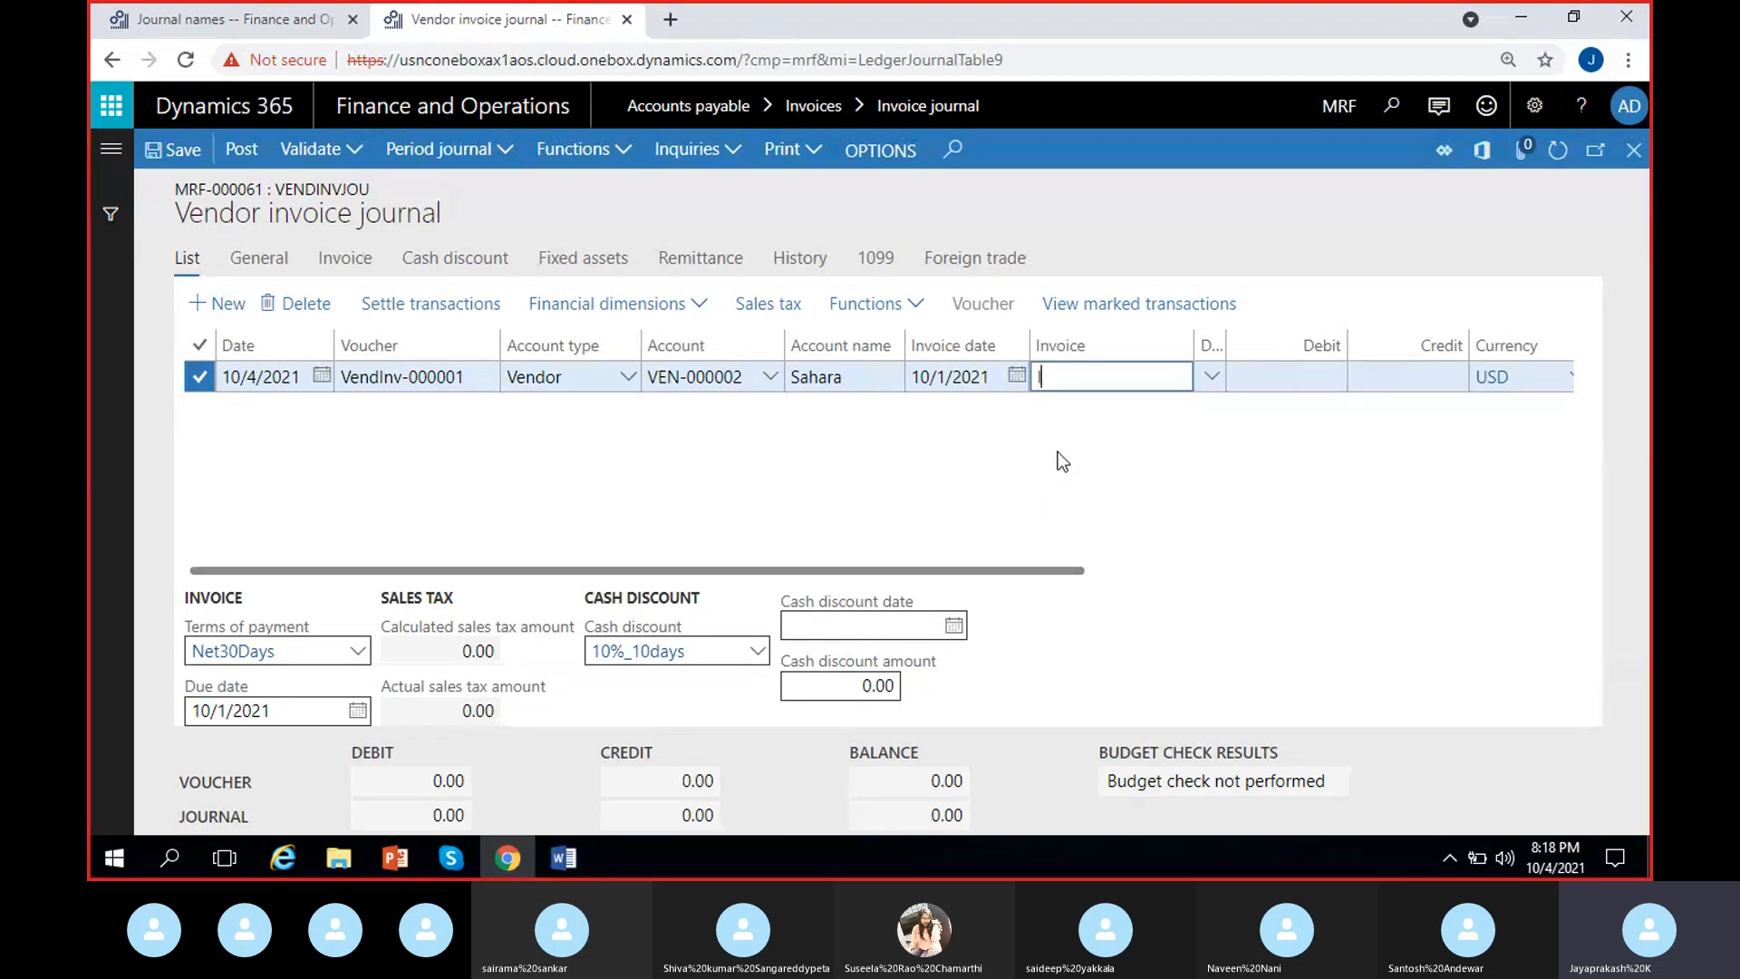
text(NV-01)
click(1089, 480)
click(1101, 380)
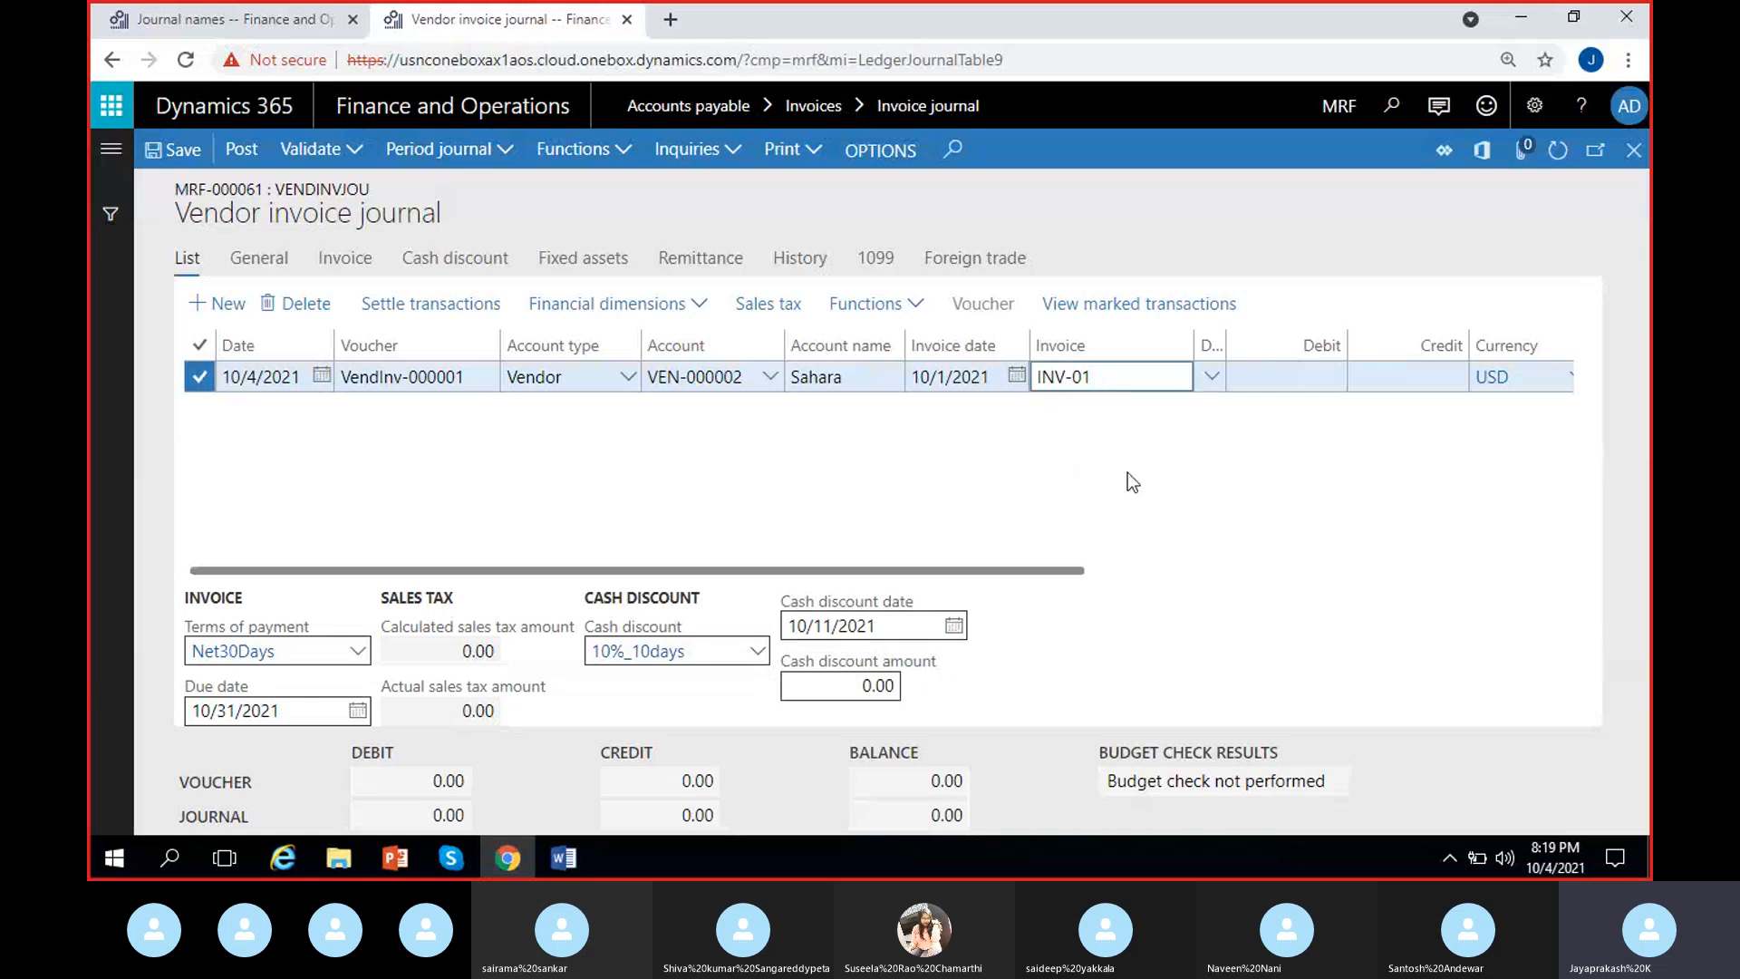
click(1111, 459)
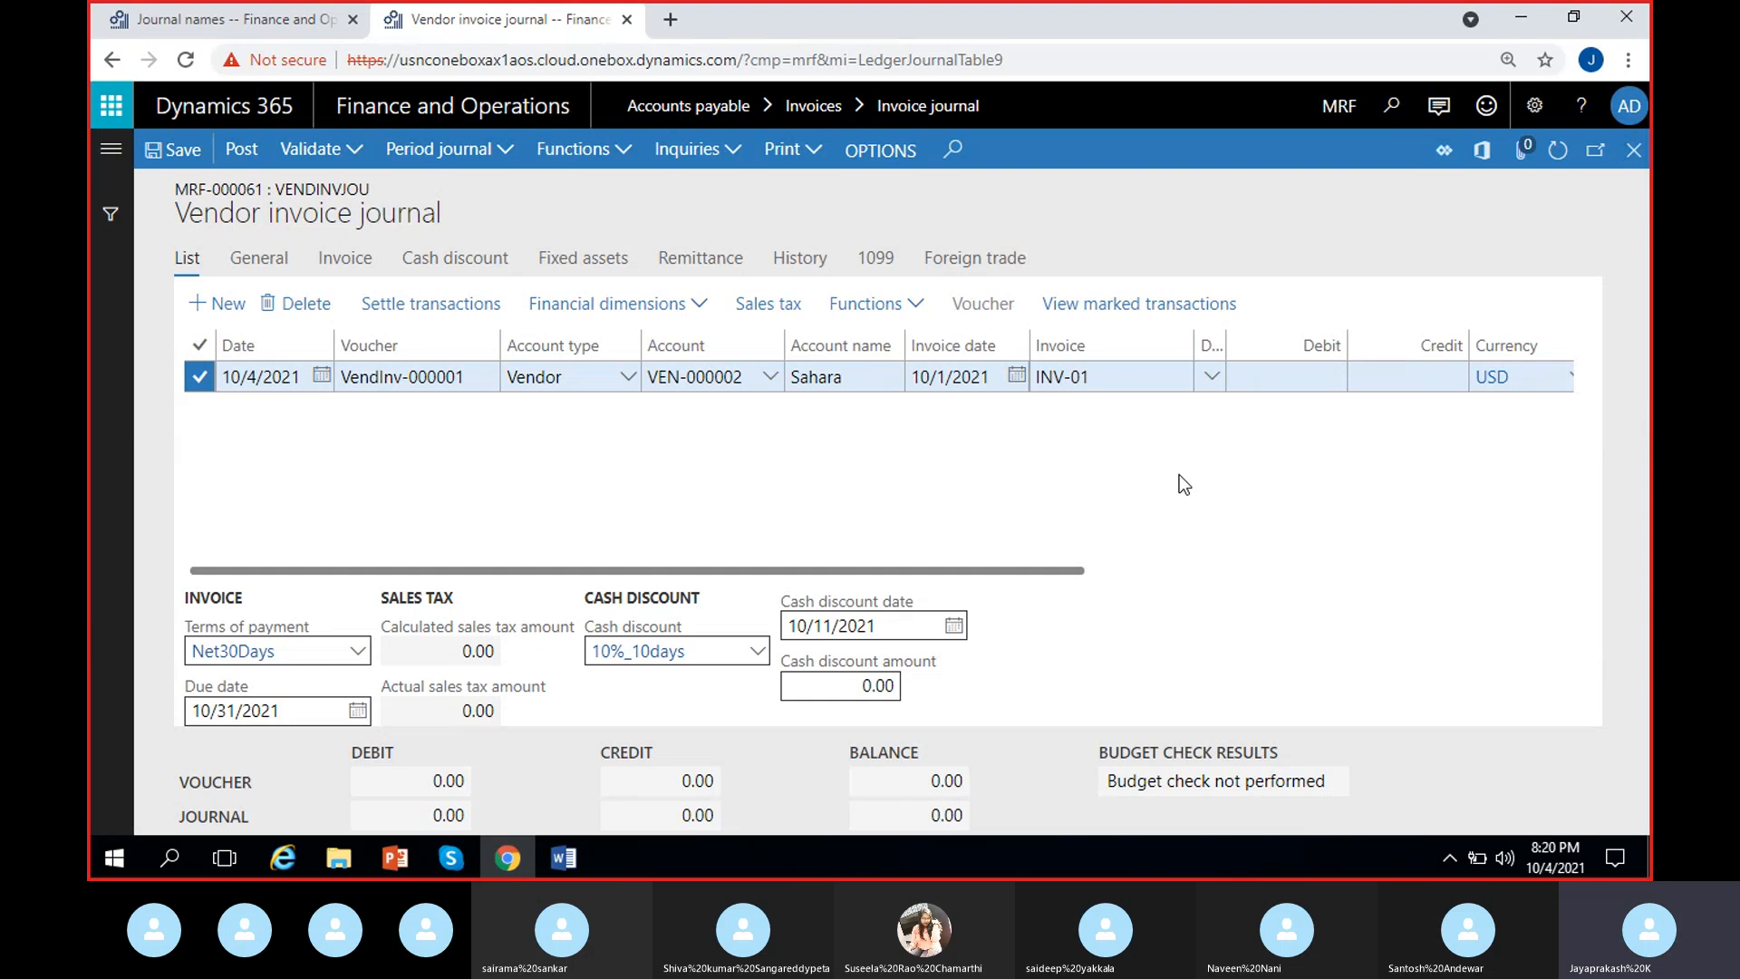
Enter "Rent invoice for October month" as the journal line's description.
key(Tab)
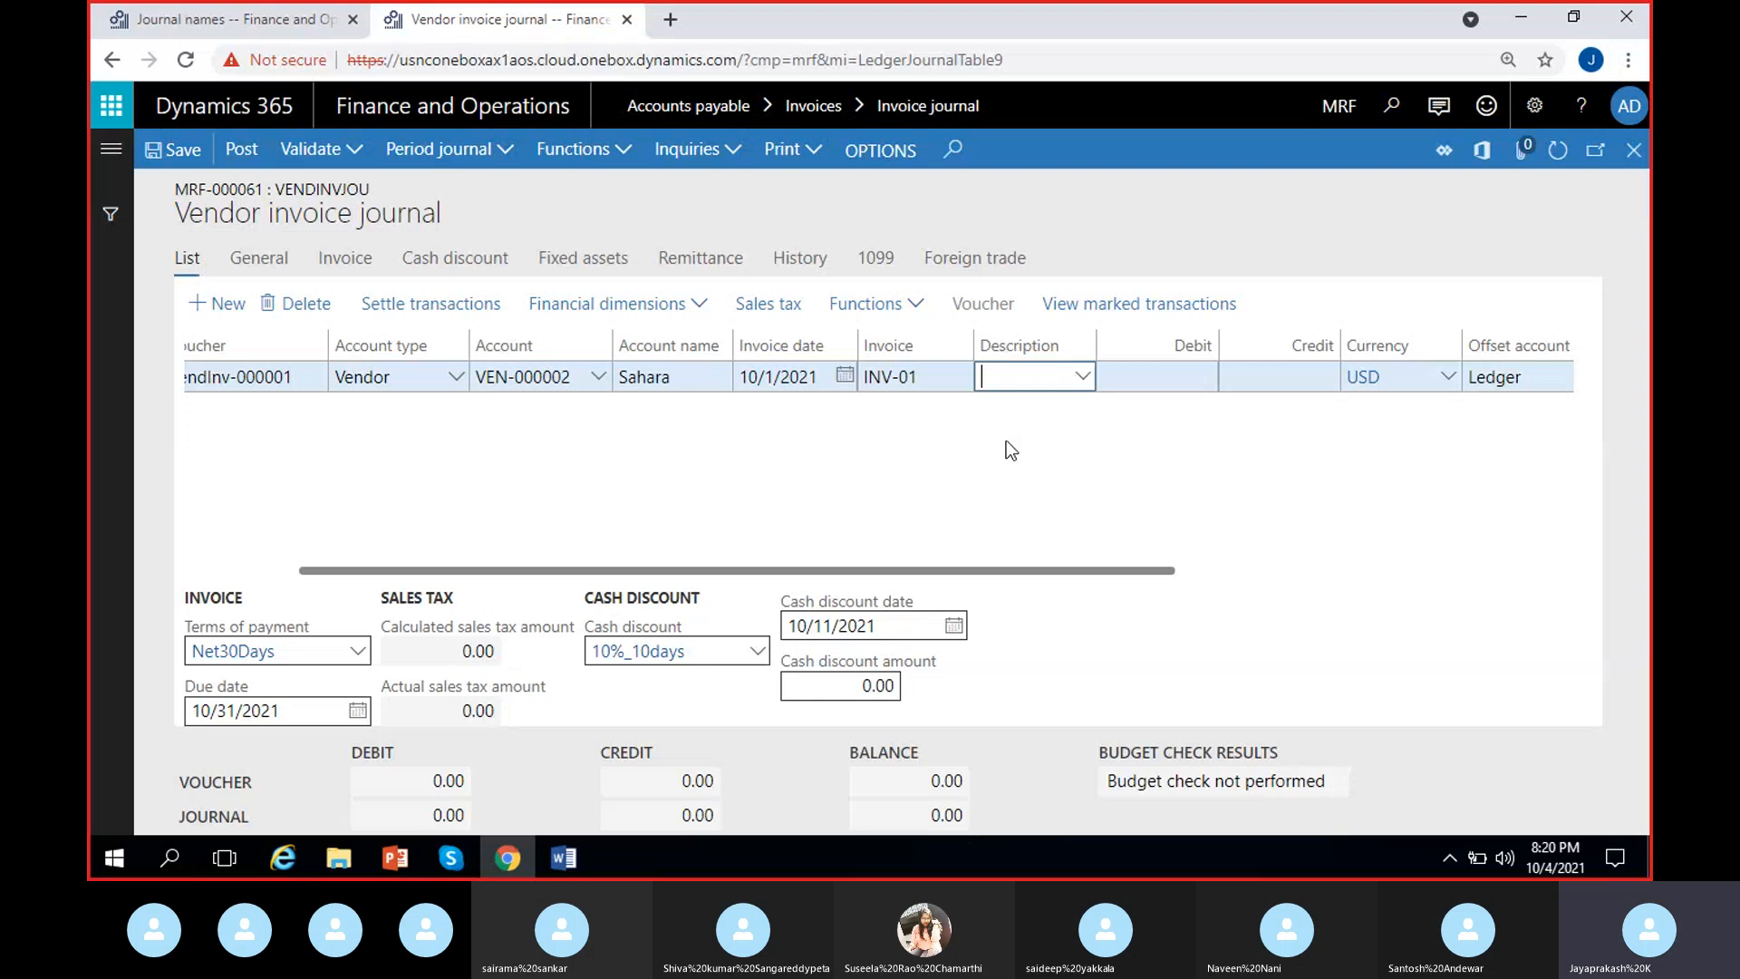
text(Rent invoice)
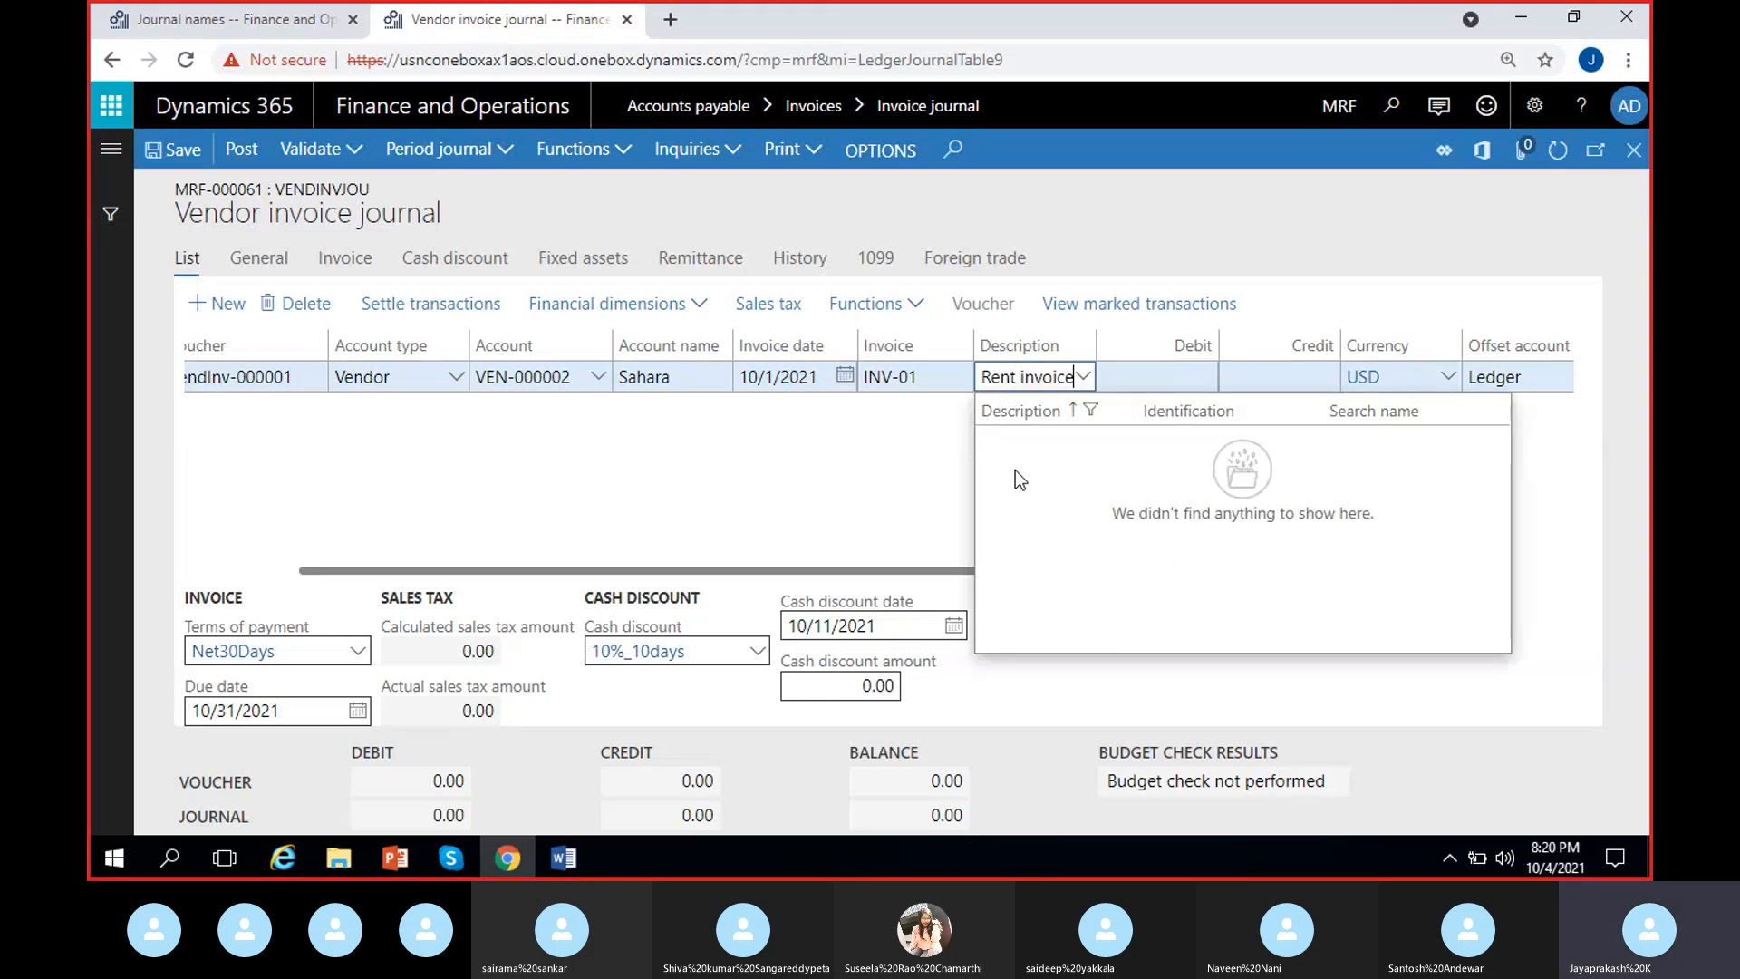
text( for spetem)
text(ber)
key(BackSpace)
key(BackSpace)
key(BackSpace)
key(BackSpace)
key(BackSpace)
key(BackSpace)
key(BackSpace)
key(BackSpace)
key(BackSpace)
text(october mont)
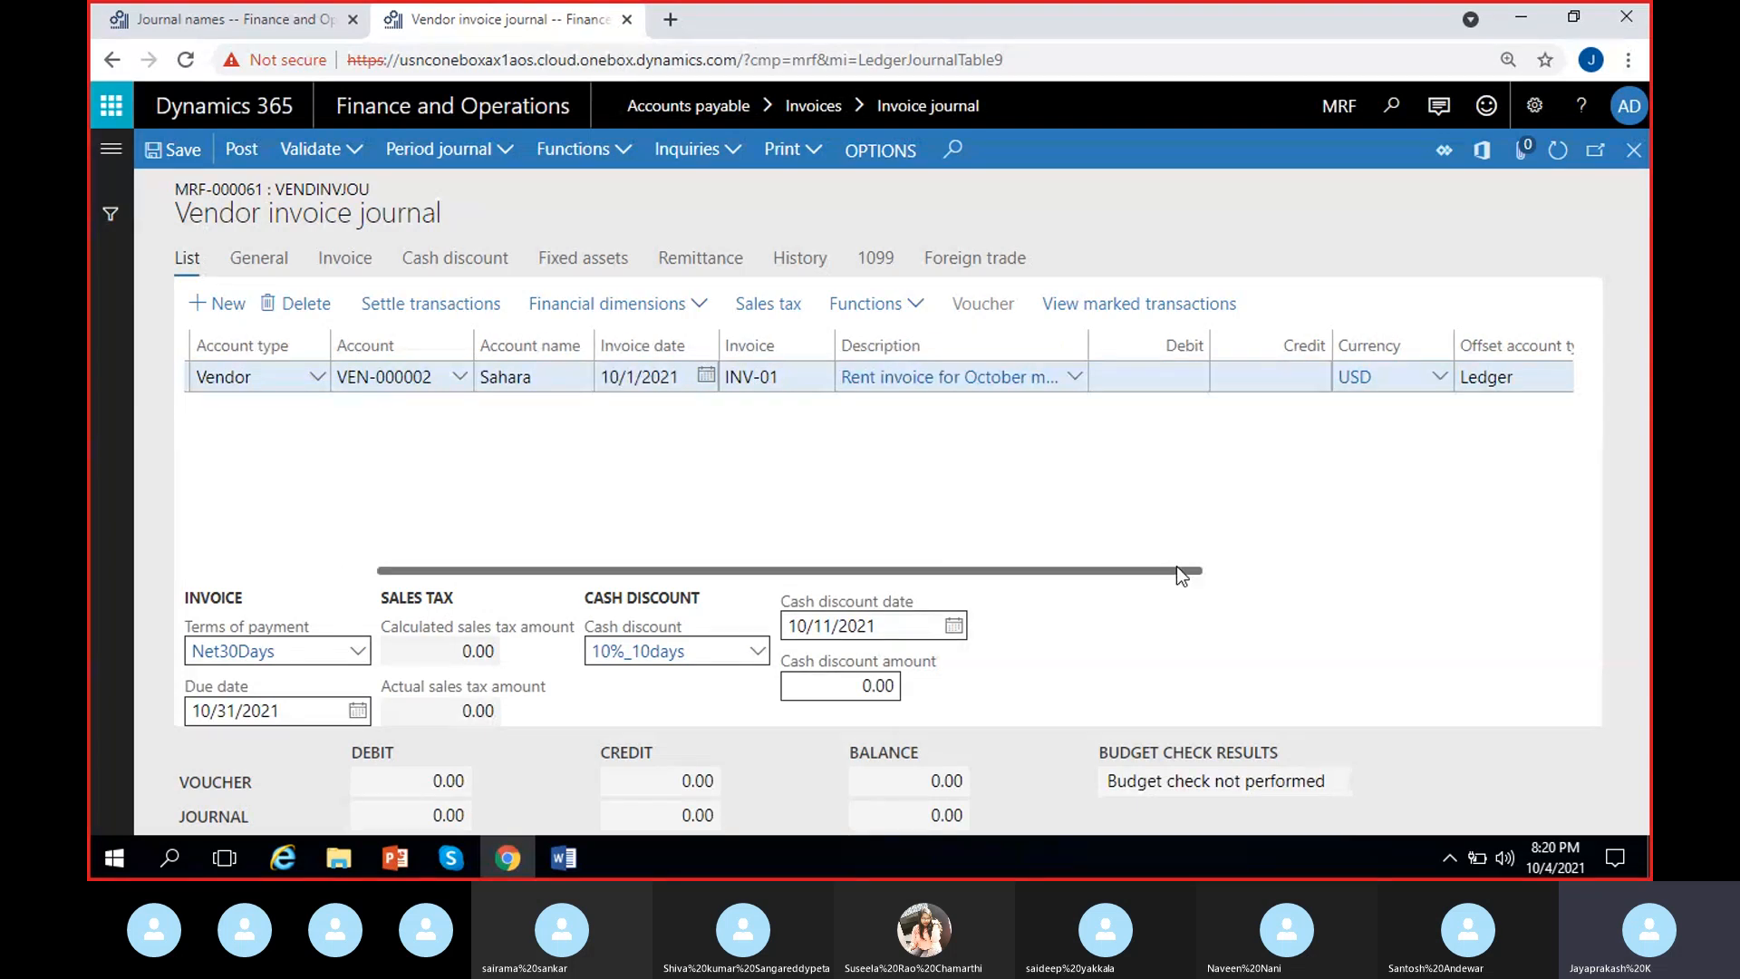
Switch to the Word notes and point out the Rent expenses 1000 DR and Vendor-1 CR 1000 entries by selecting them.
drag(1176, 569, 1131, 569)
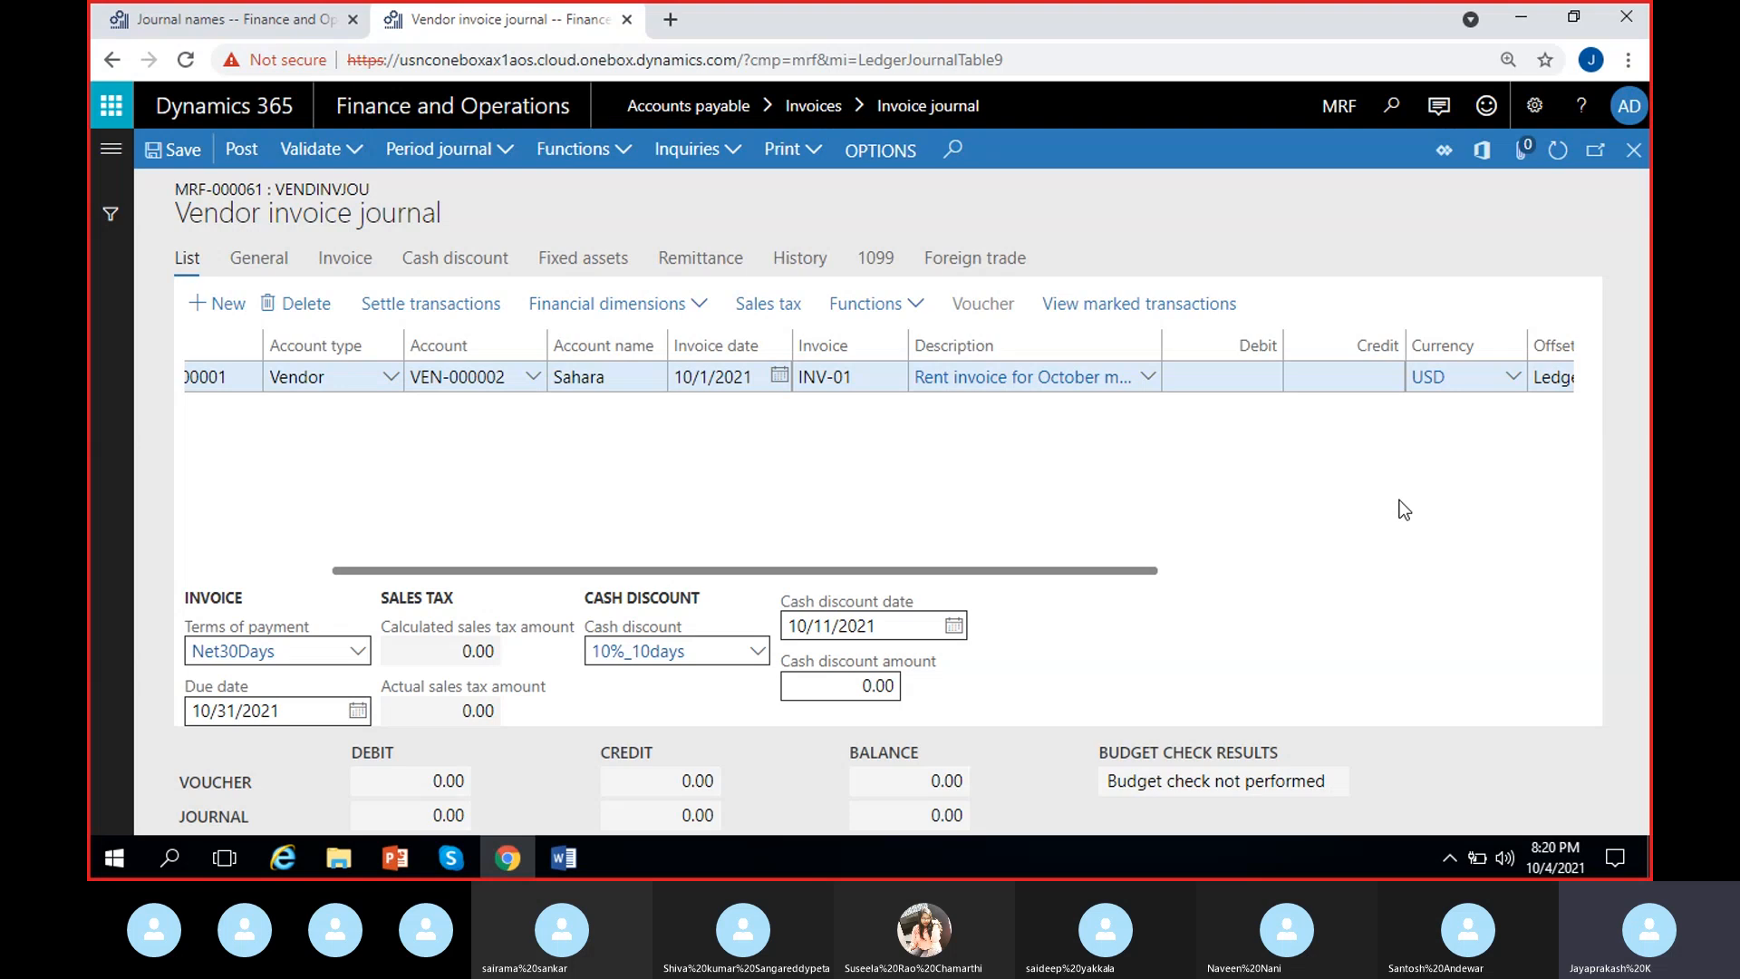
click(564, 858)
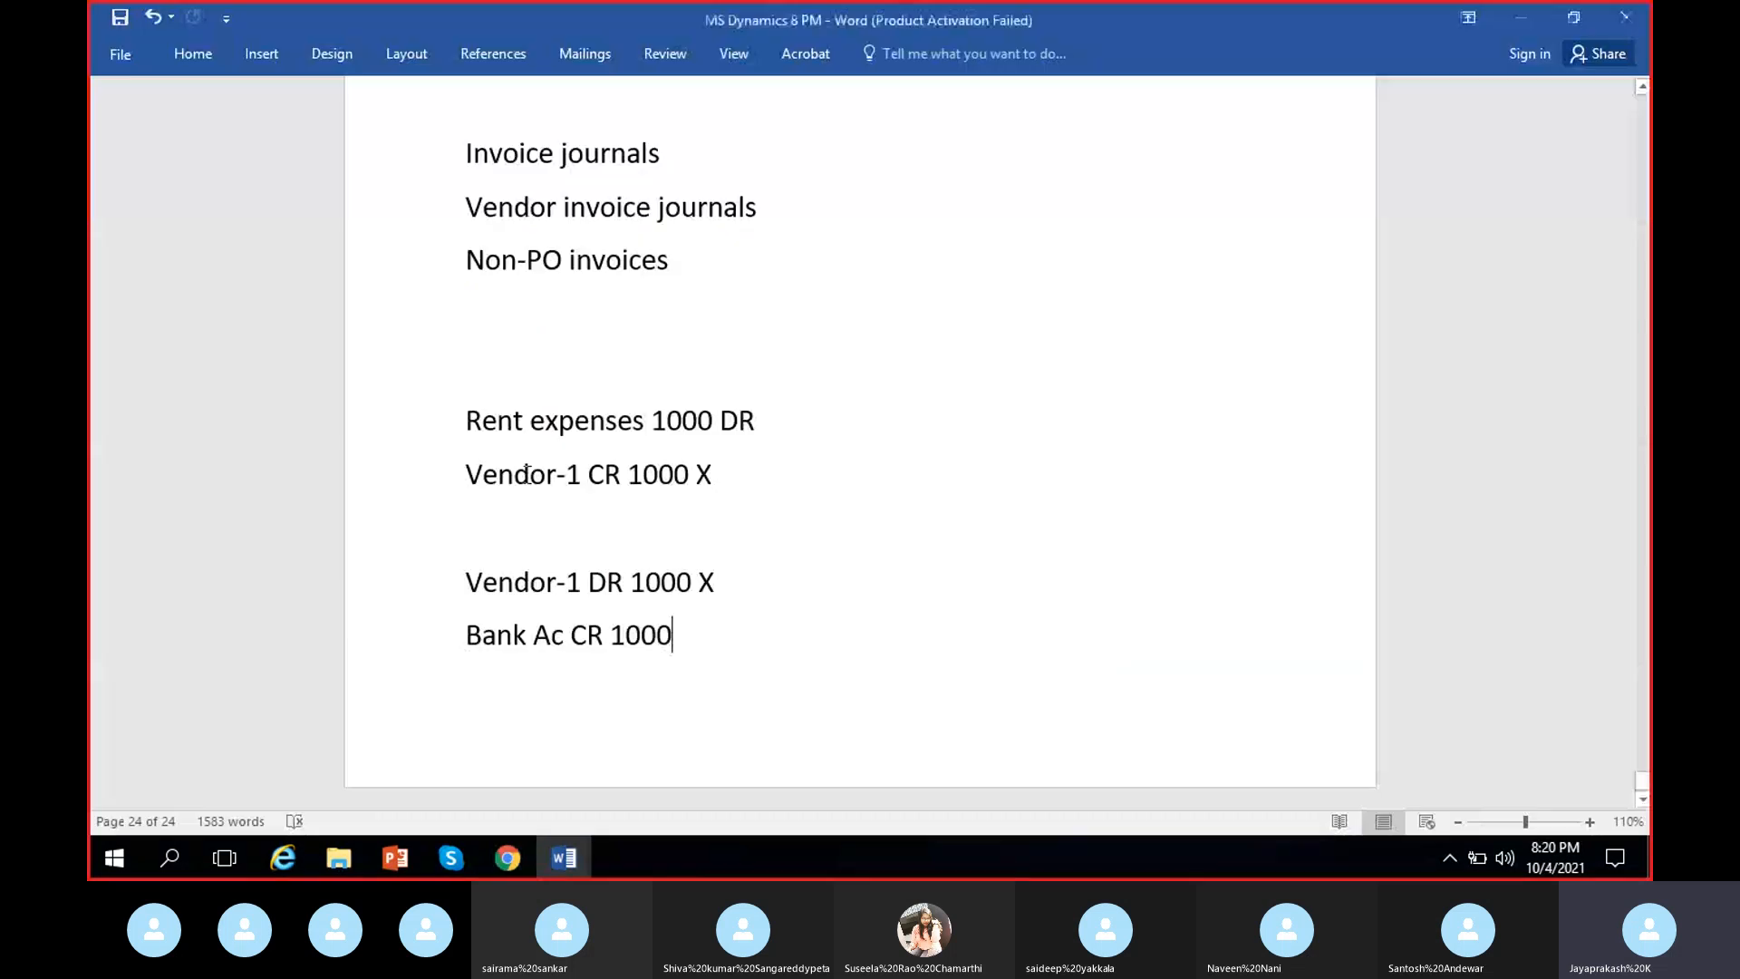
scroll(489, 295, up, 2)
click(544, 600)
drag(459, 539, 775, 534)
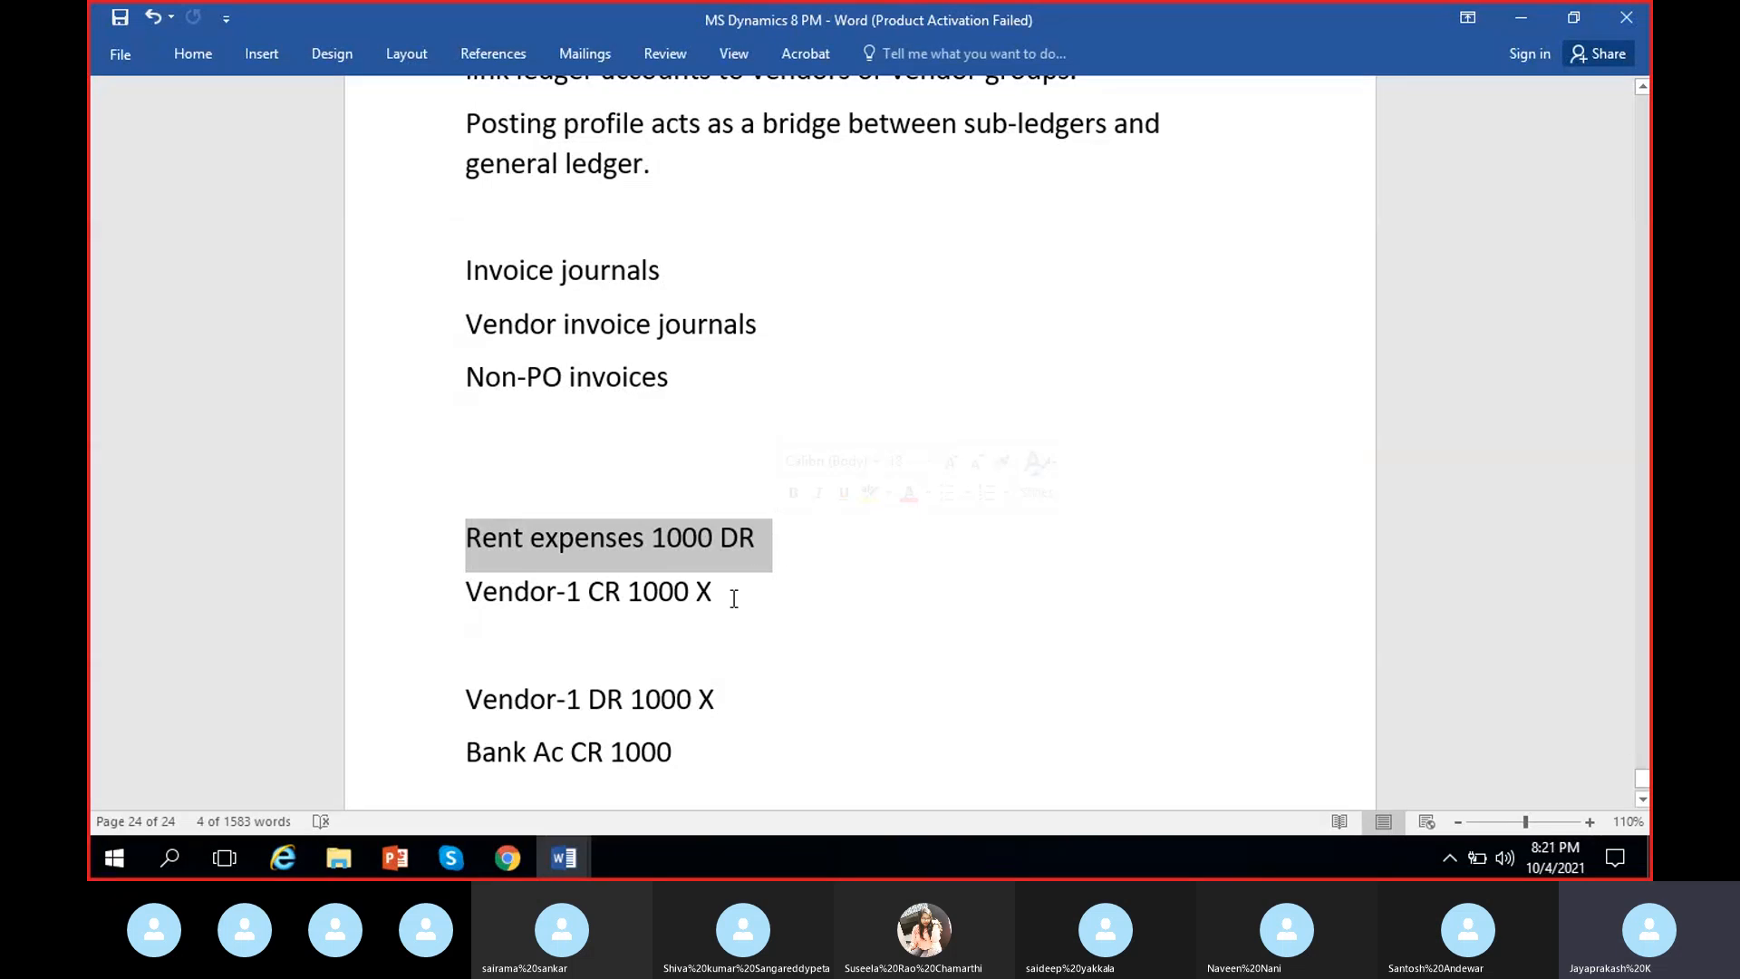
click(734, 599)
drag(715, 599, 465, 618)
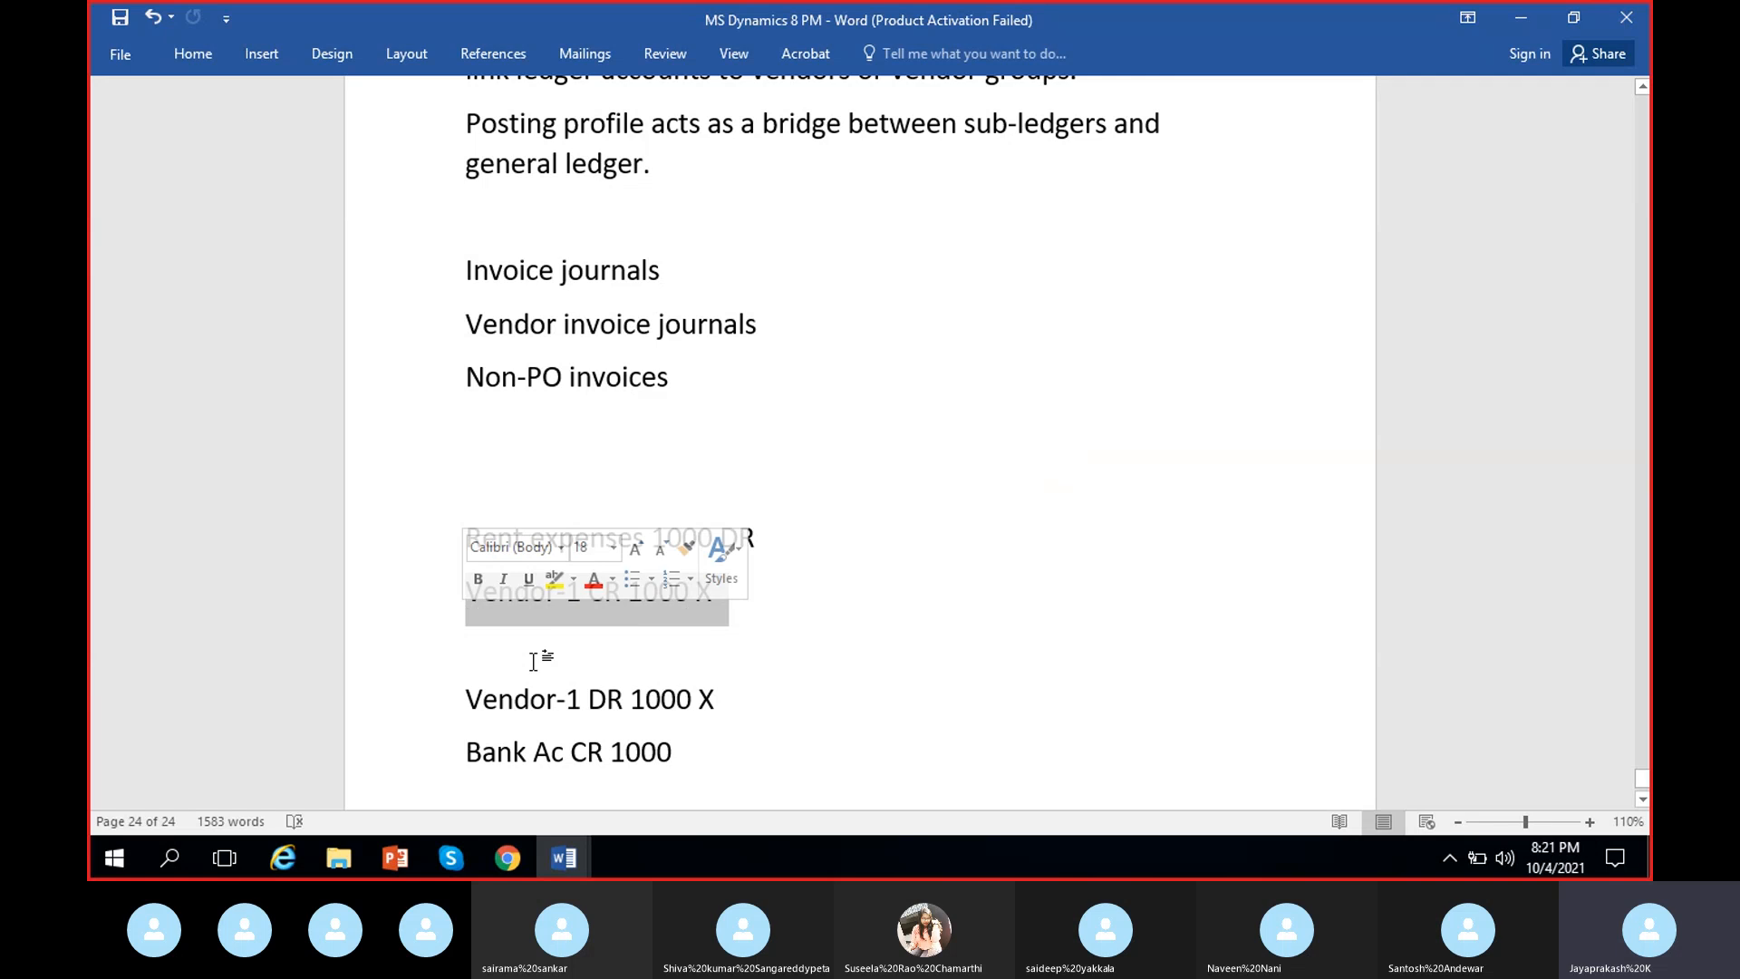
Return to the vendor invoice journal in Chrome, enter a credit of 1,000.00 on the line and view the offset account lookup.
click(1537, 20)
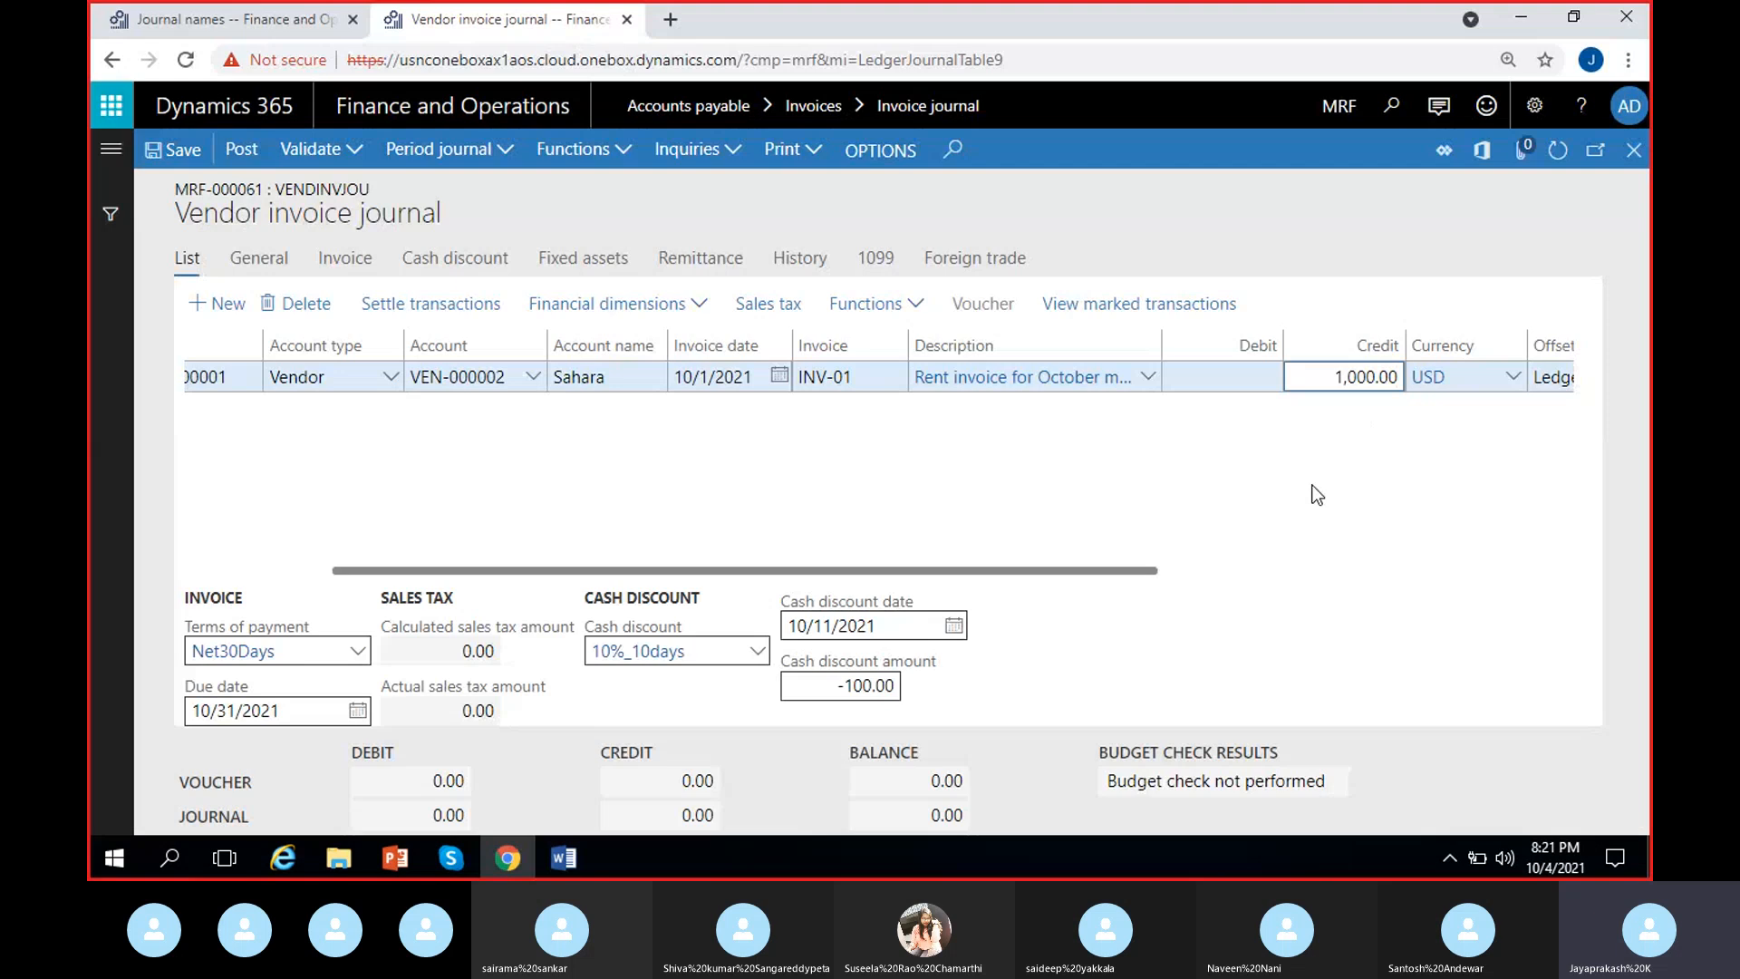
scroll(1318, 495, right, 4)
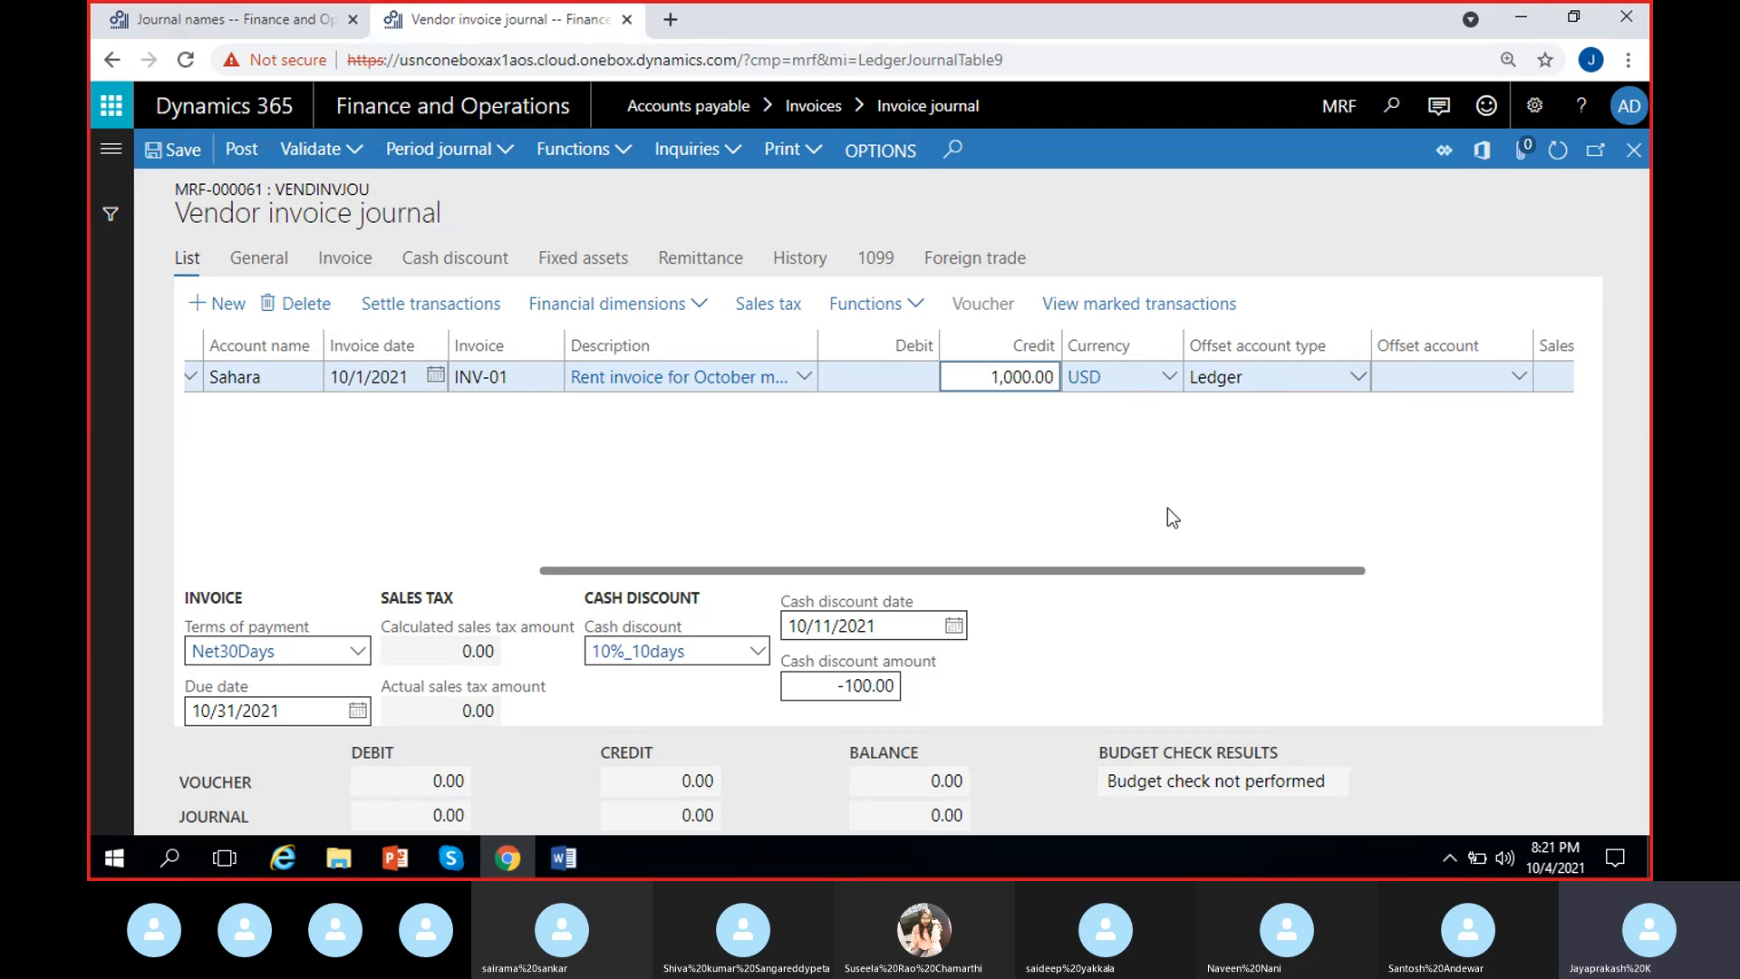
scroll(1167, 482, right, 4)
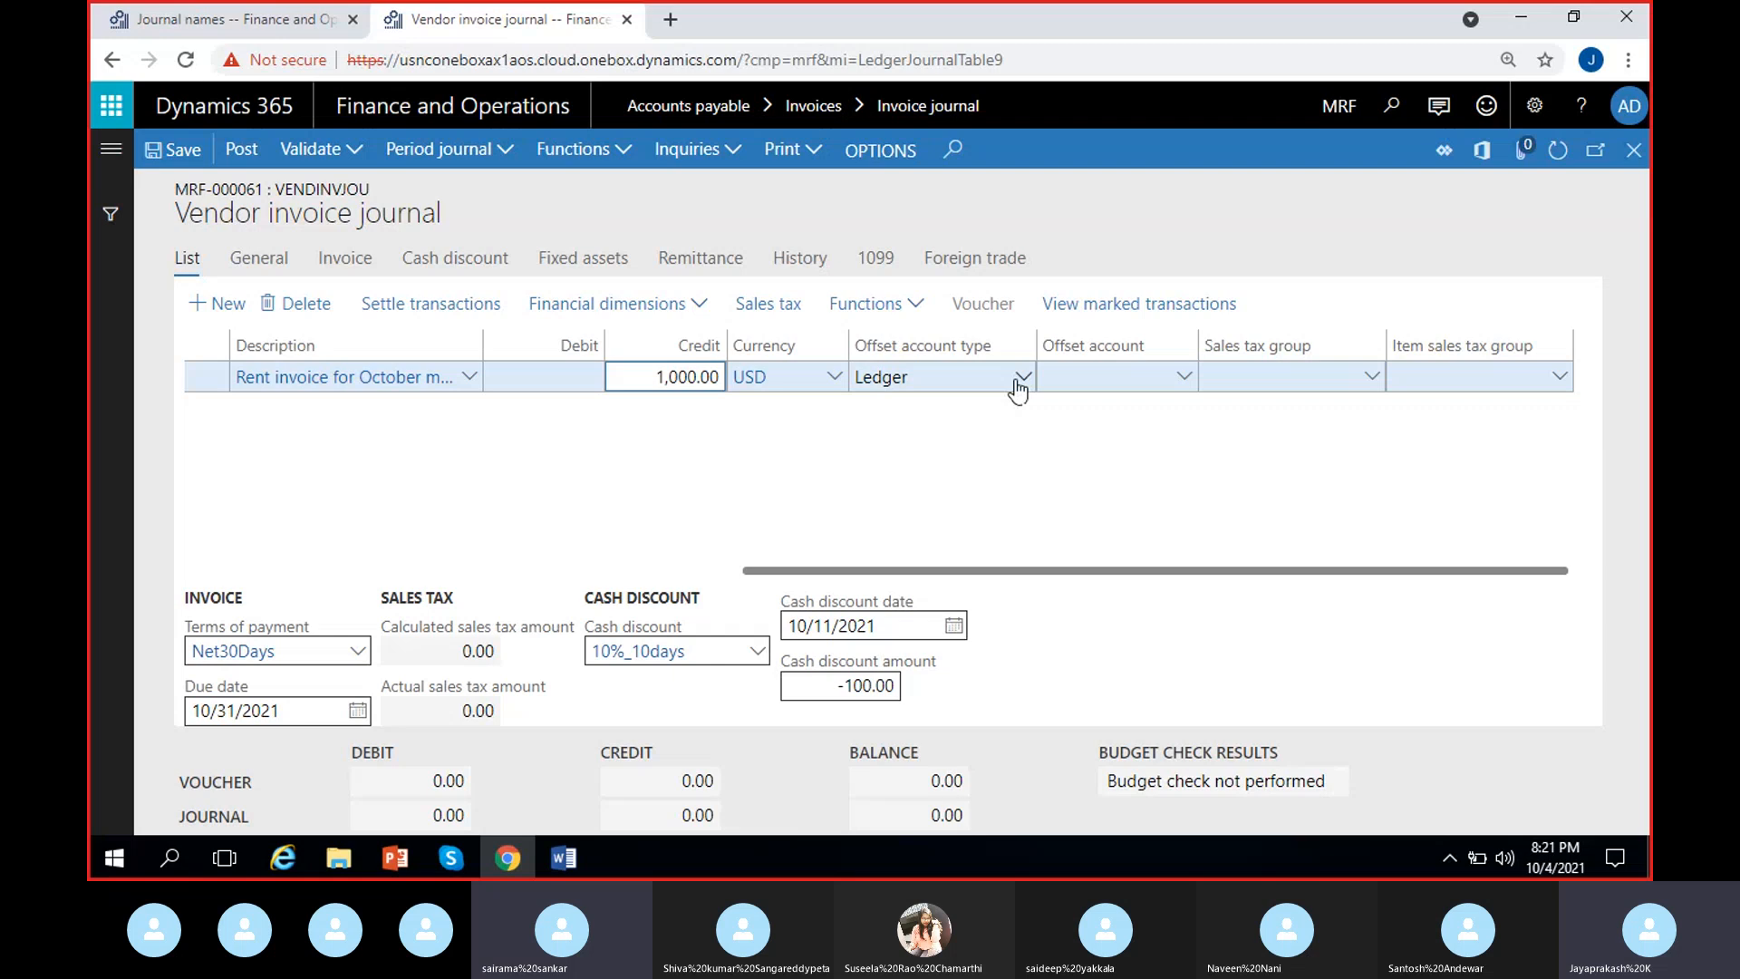
click(1072, 377)
click(1183, 377)
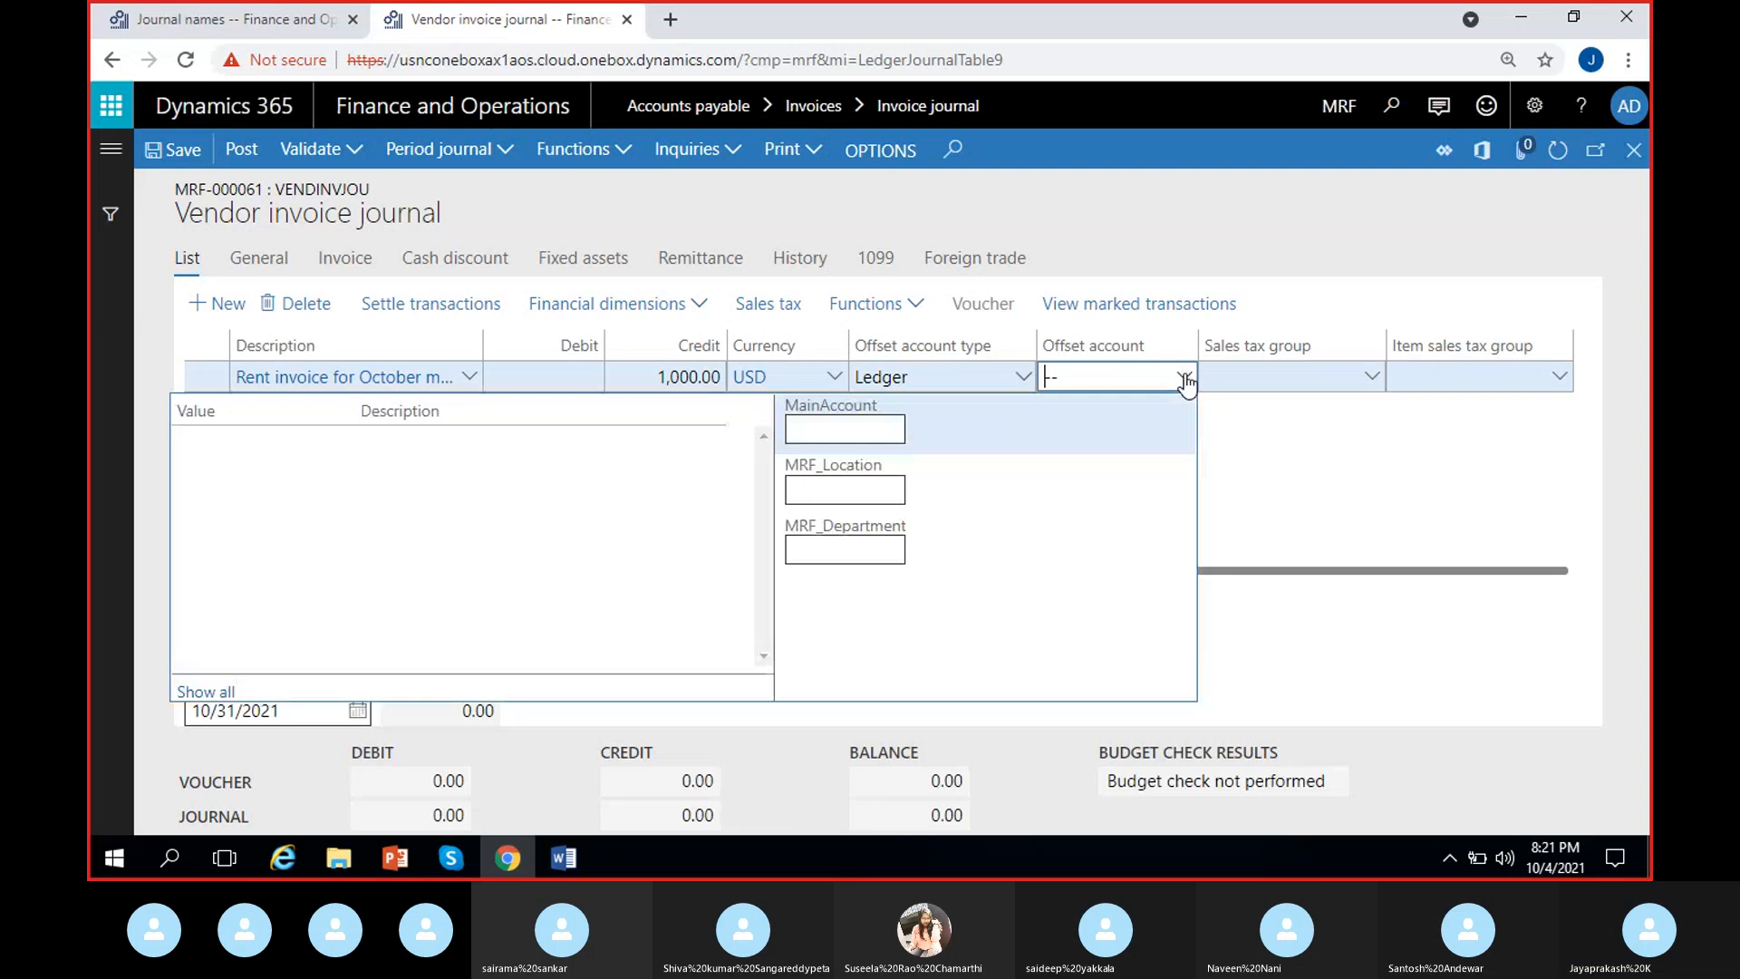
click(1124, 545)
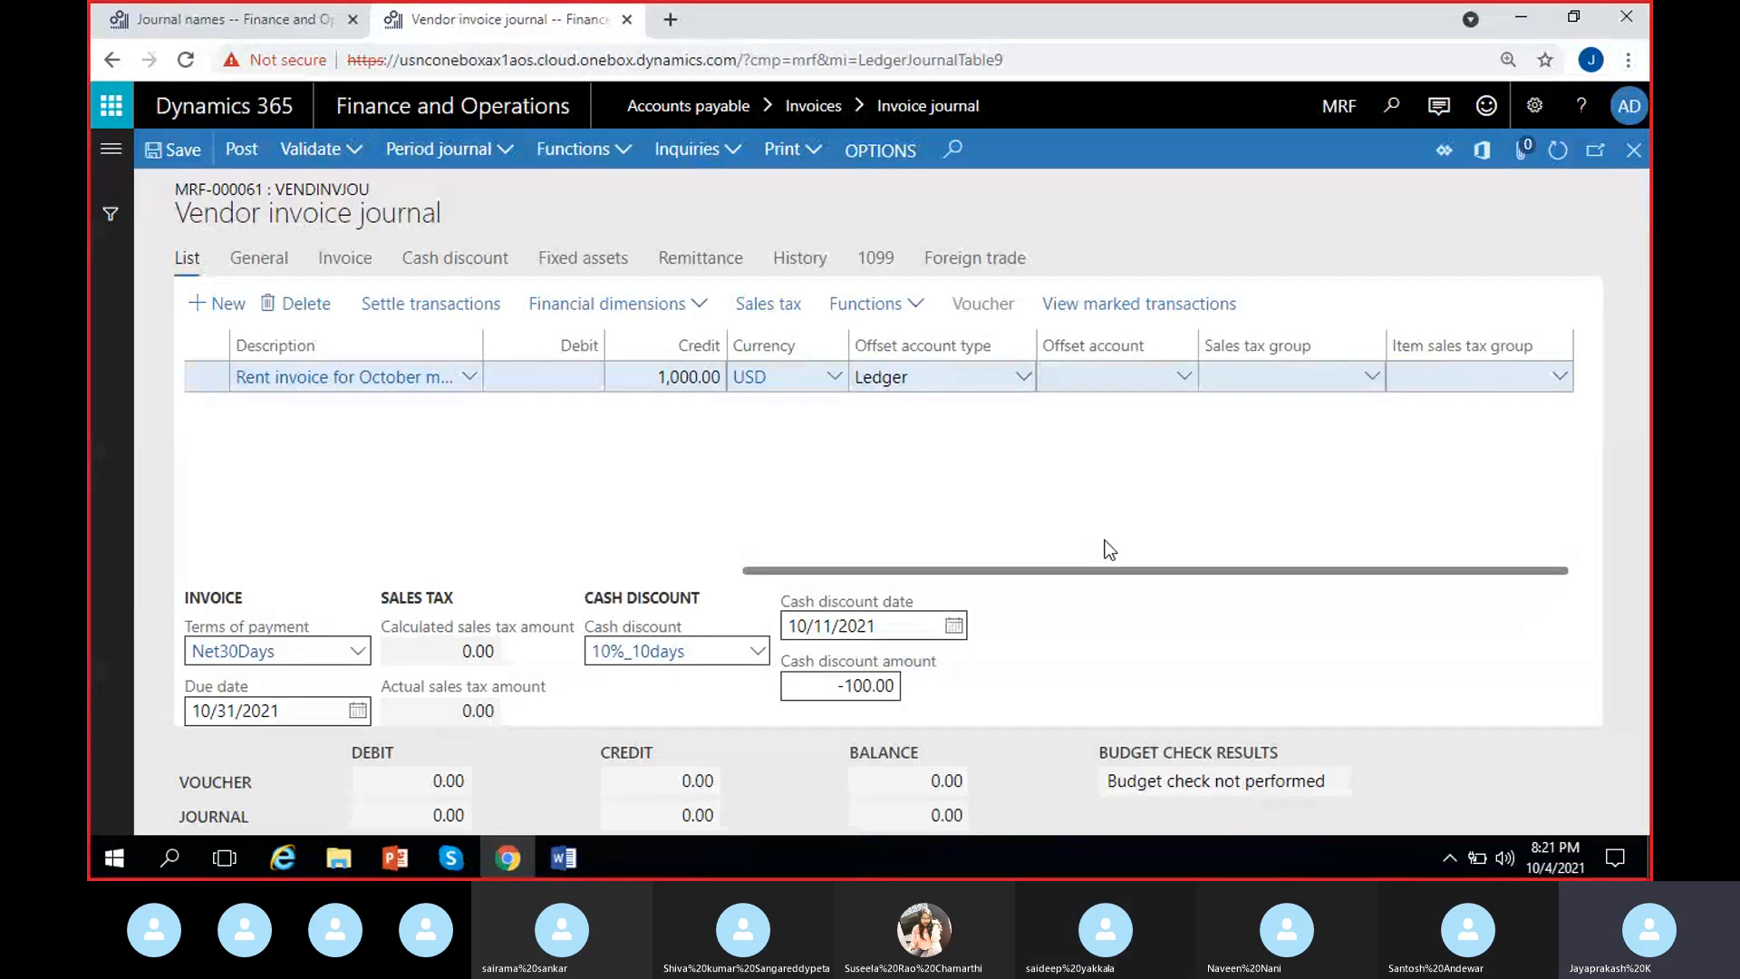
click(1451, 856)
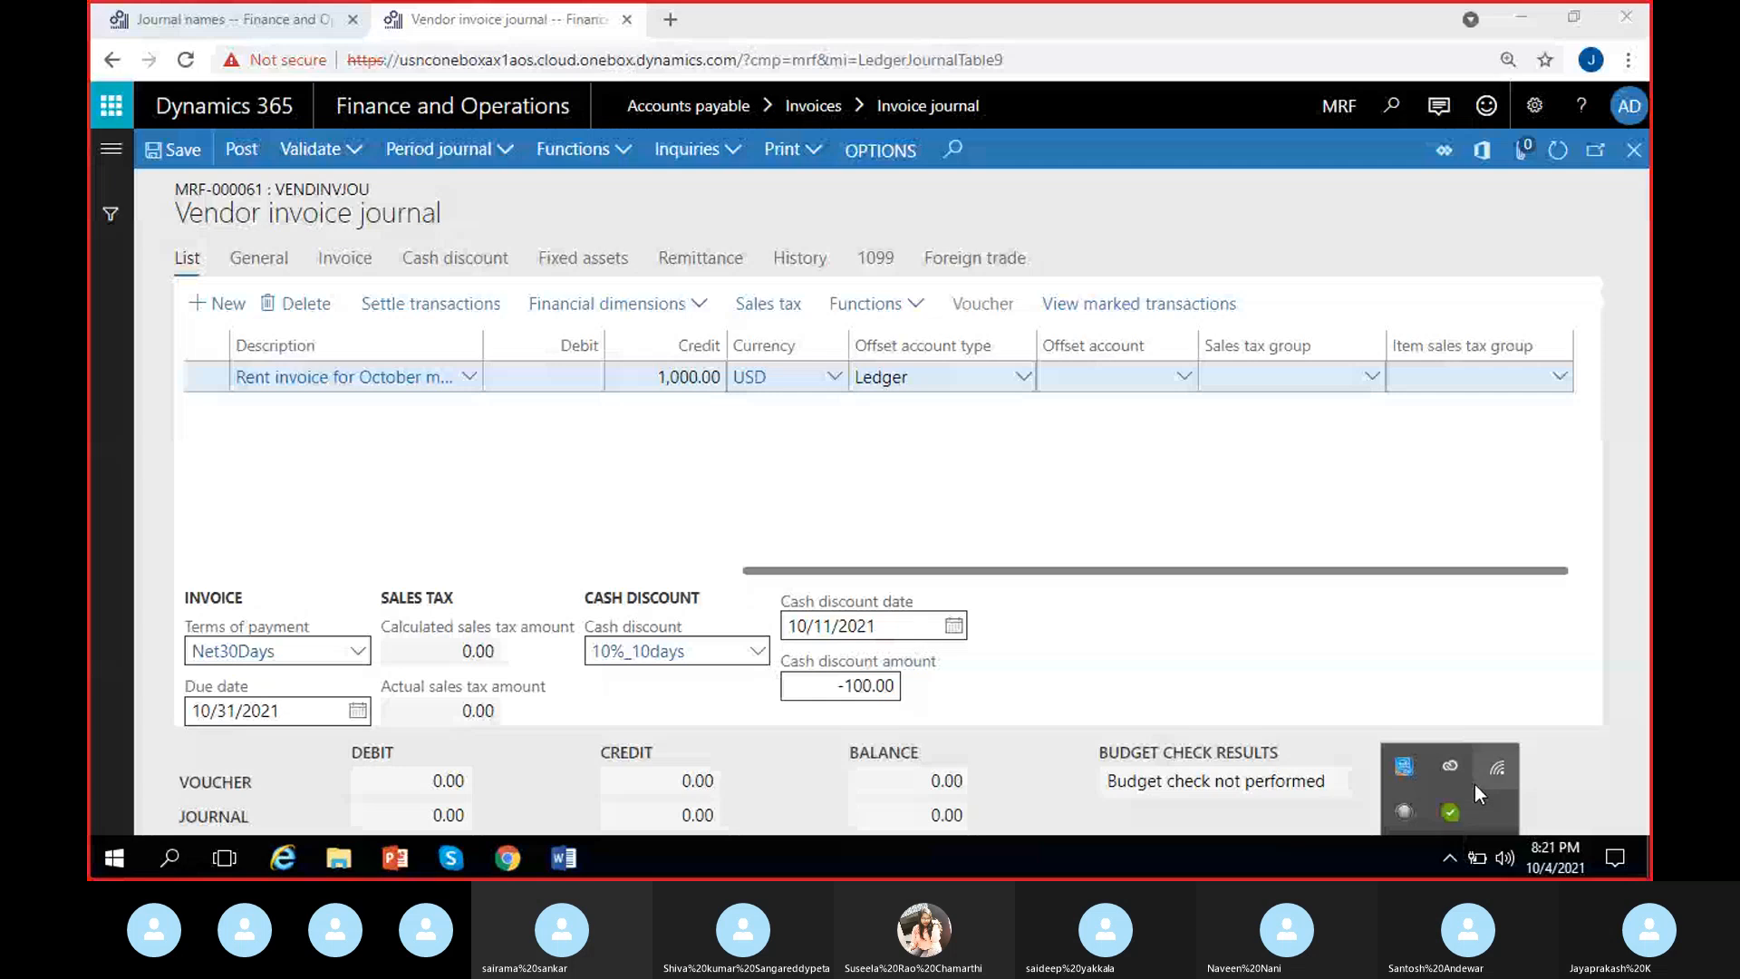
Look through the currencies available for the rent invoice line without changing its USD currency.
click(1145, 504)
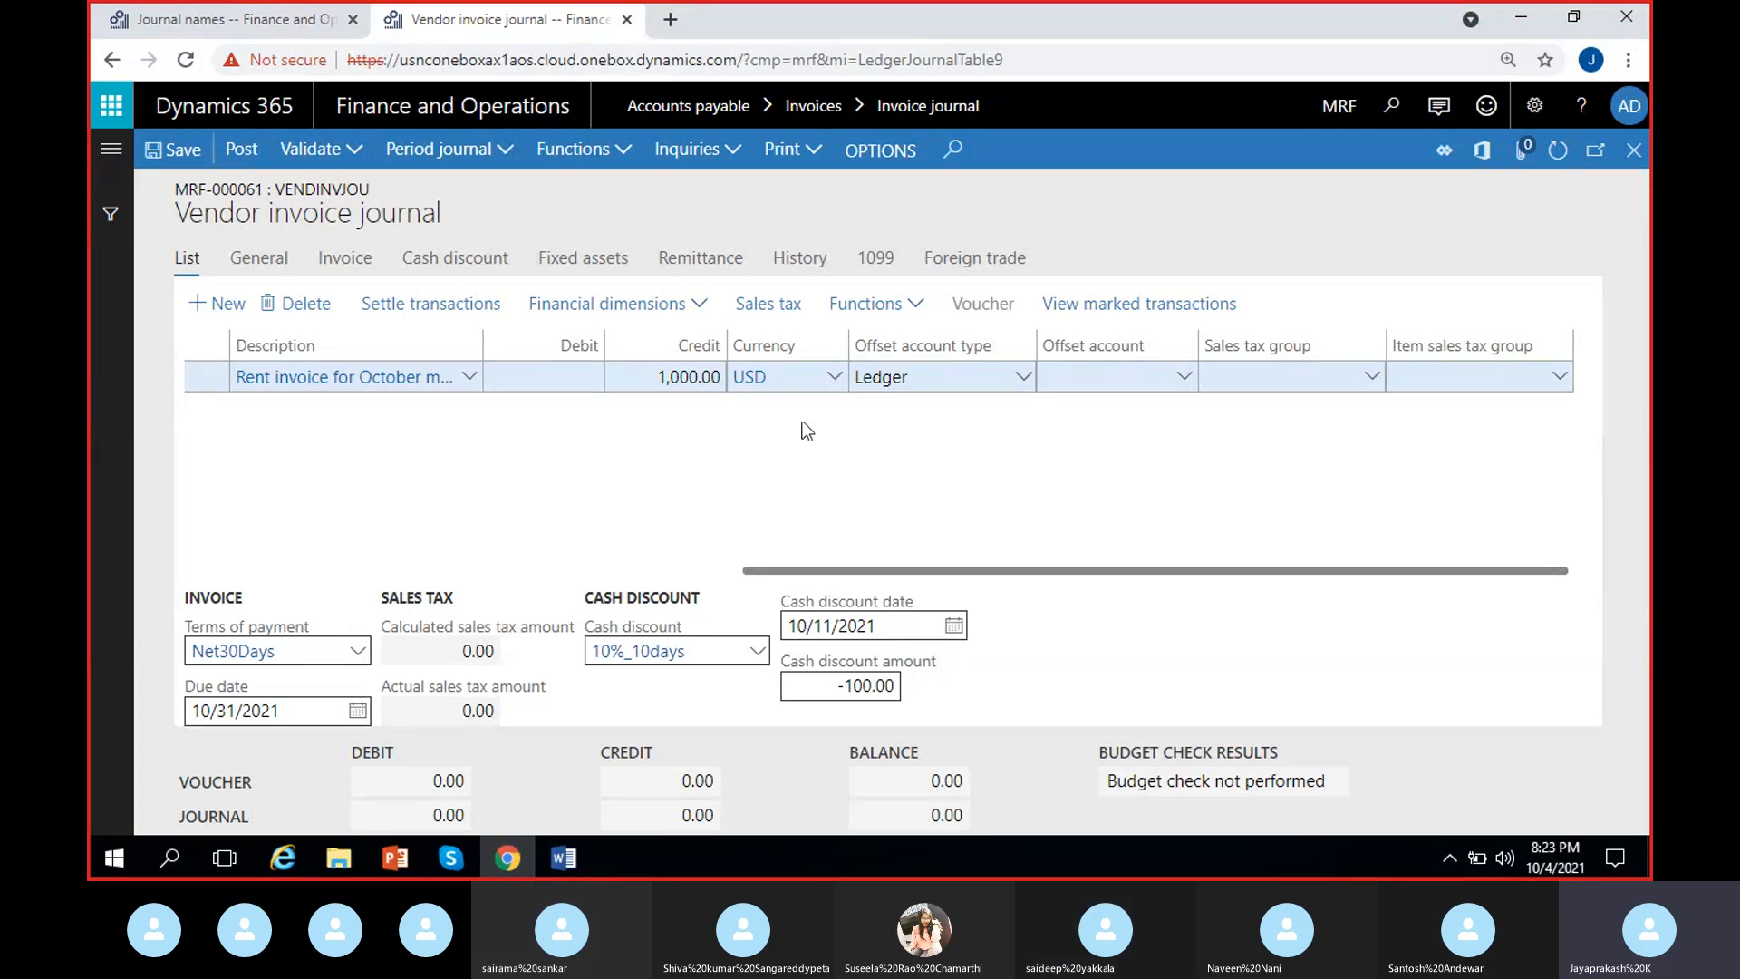
click(835, 380)
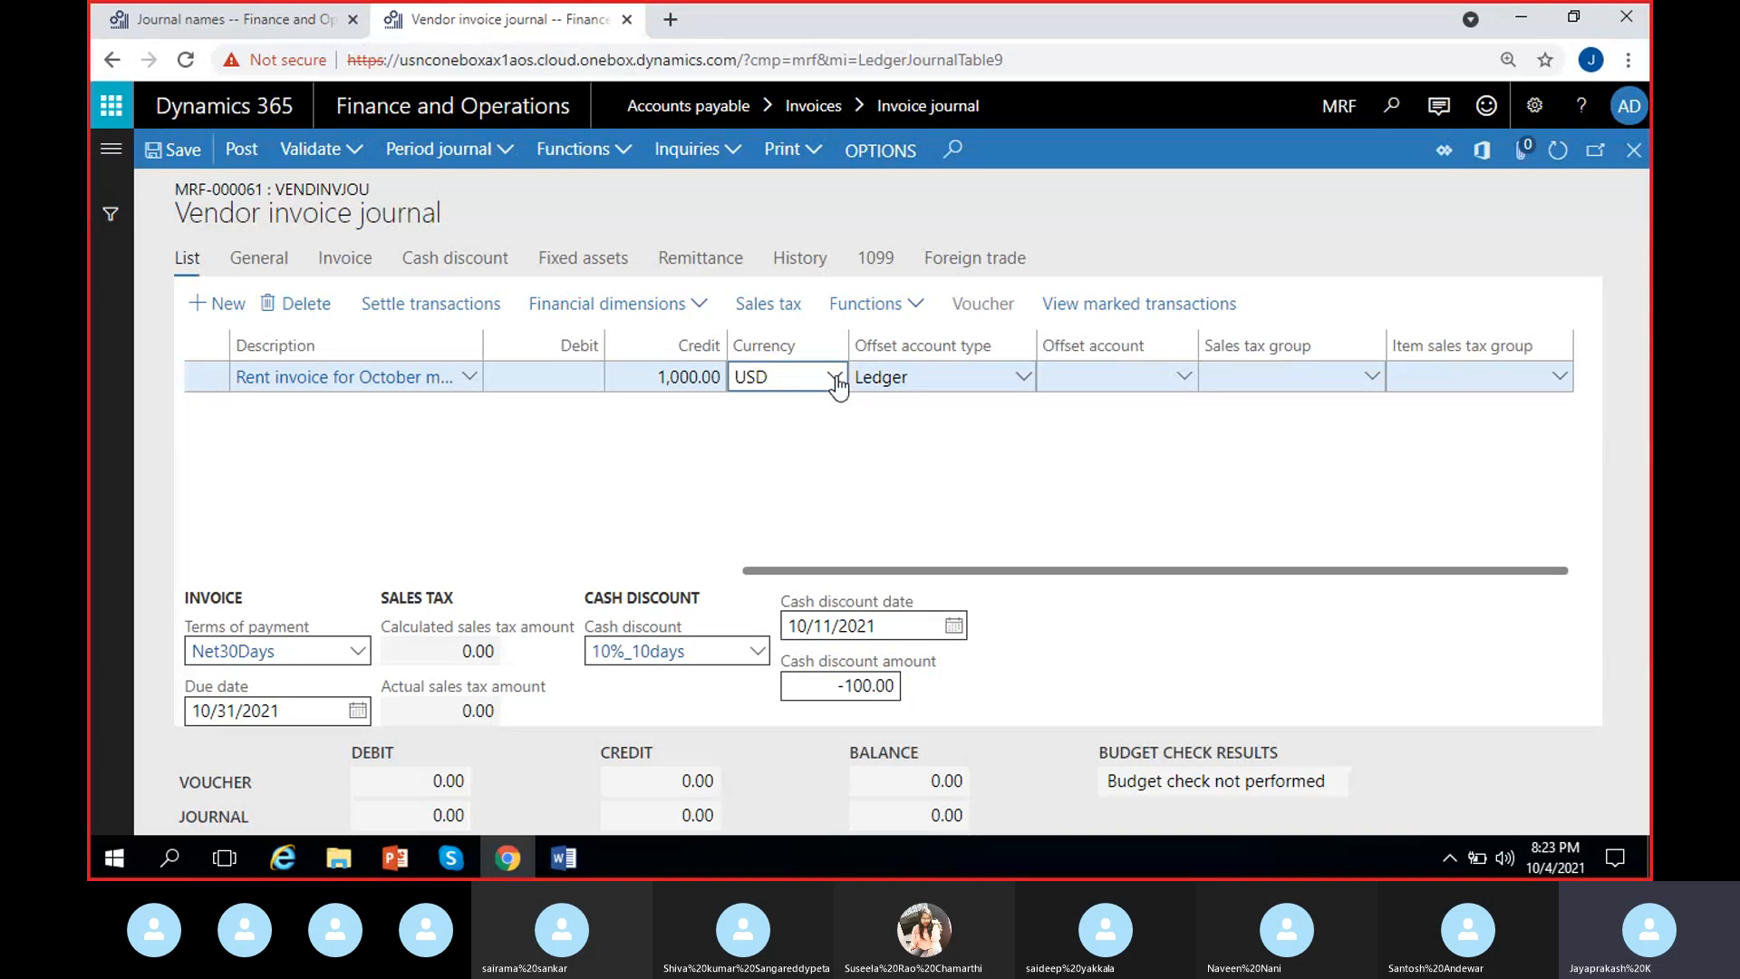
click(836, 381)
scroll(824, 579, down, 3)
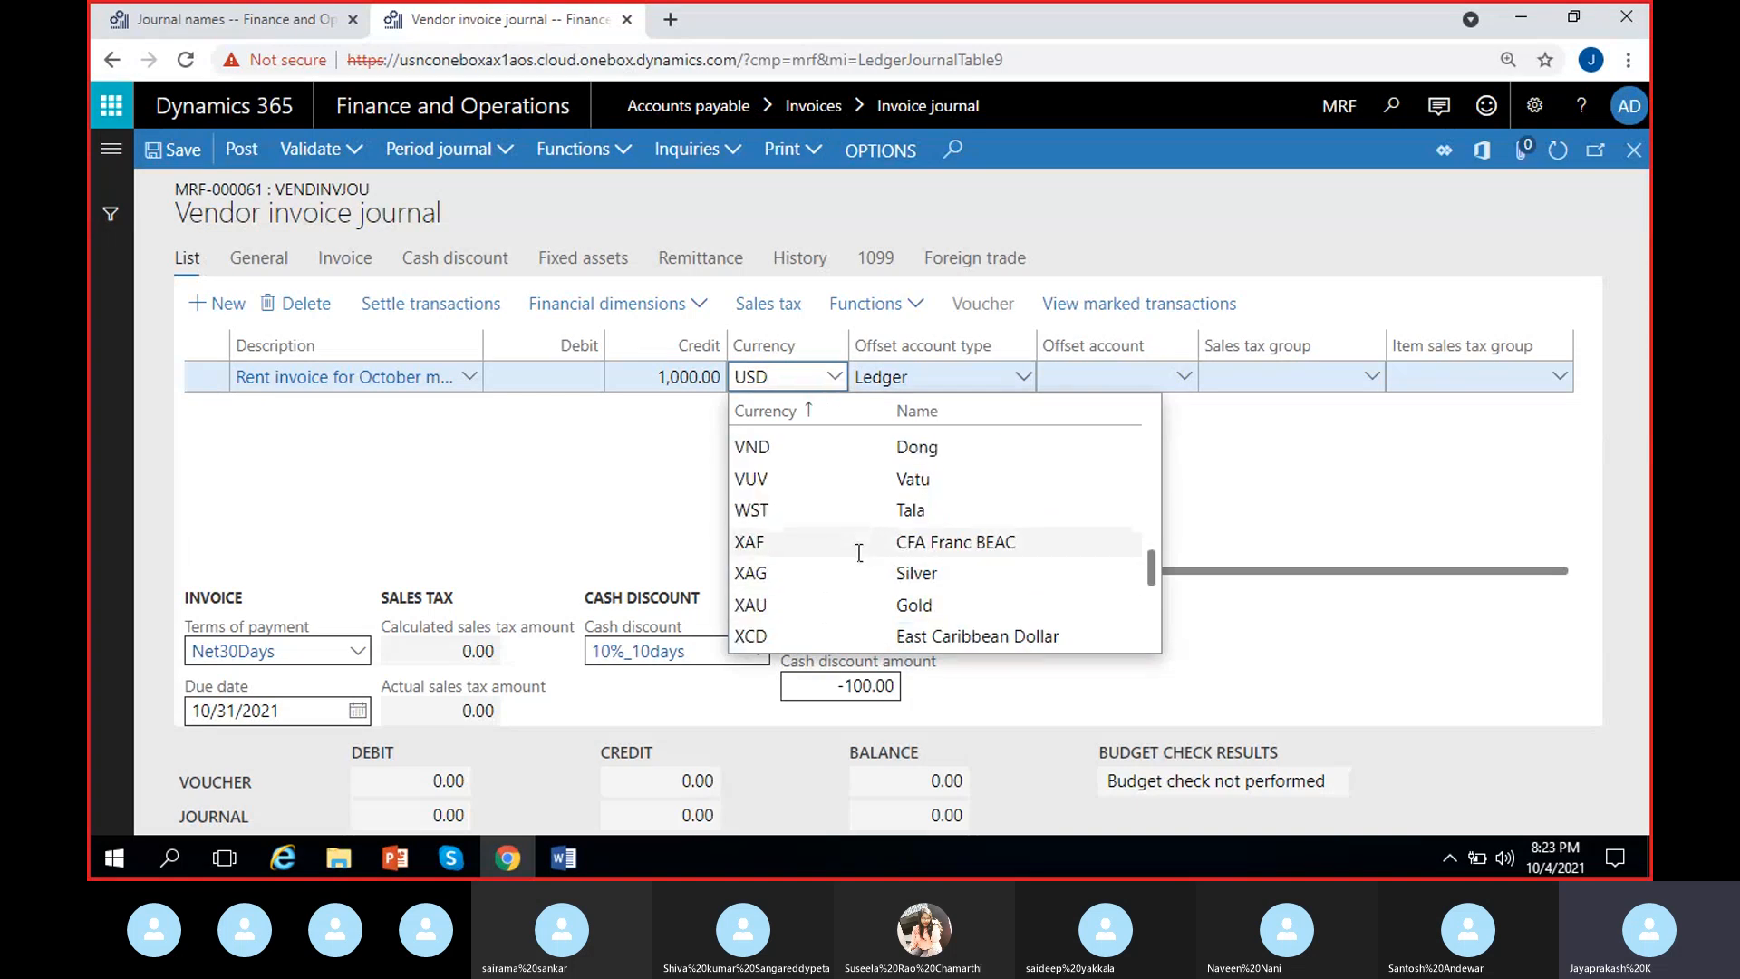
scroll(859, 553, down, 3)
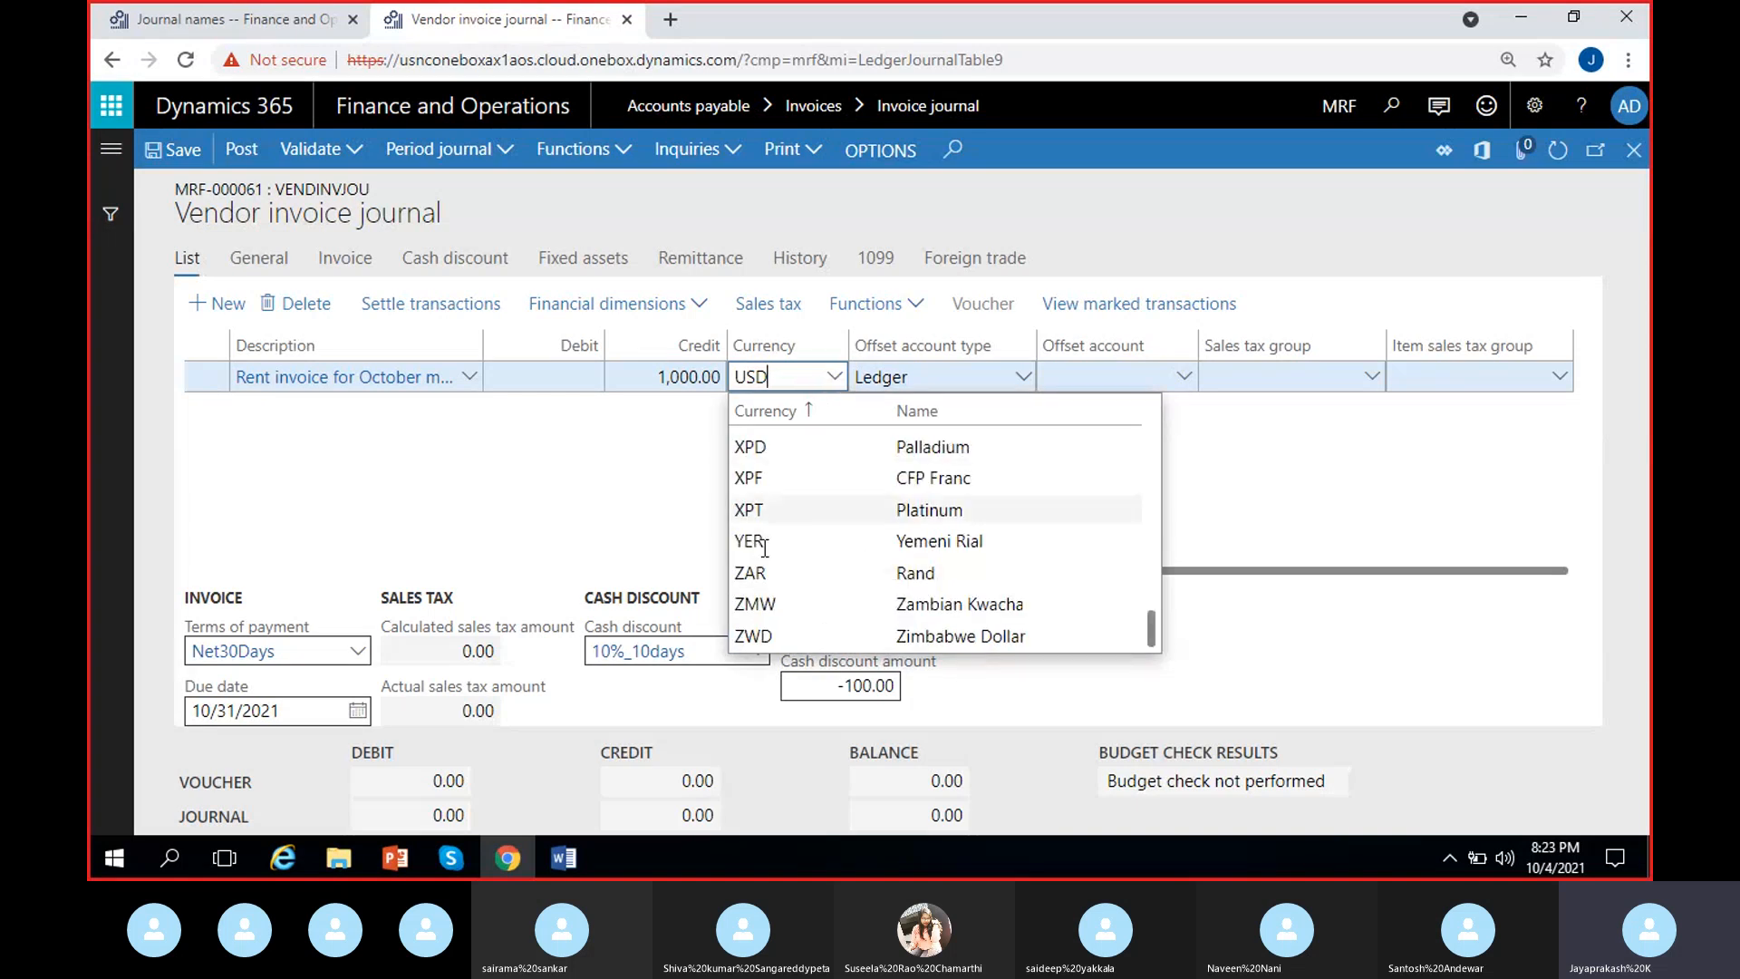
click(635, 486)
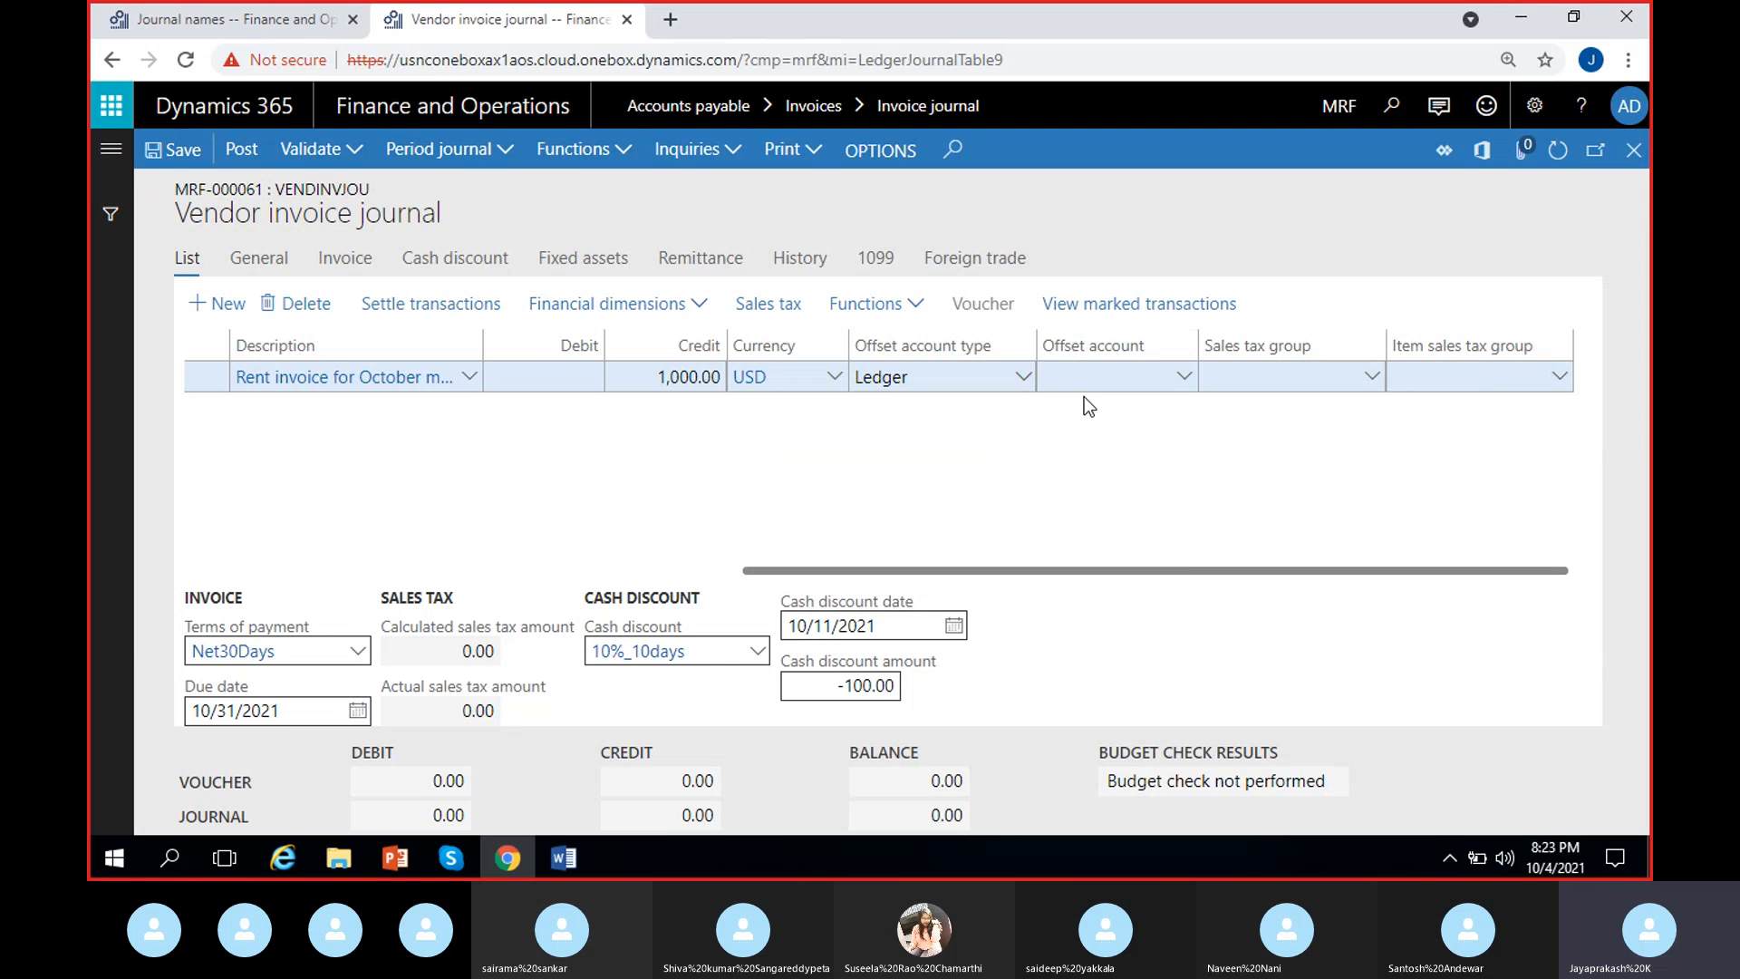
Review the offset account types, keep Ledger, and set the line's offset account to main account 500000 without location or department.
click(1023, 377)
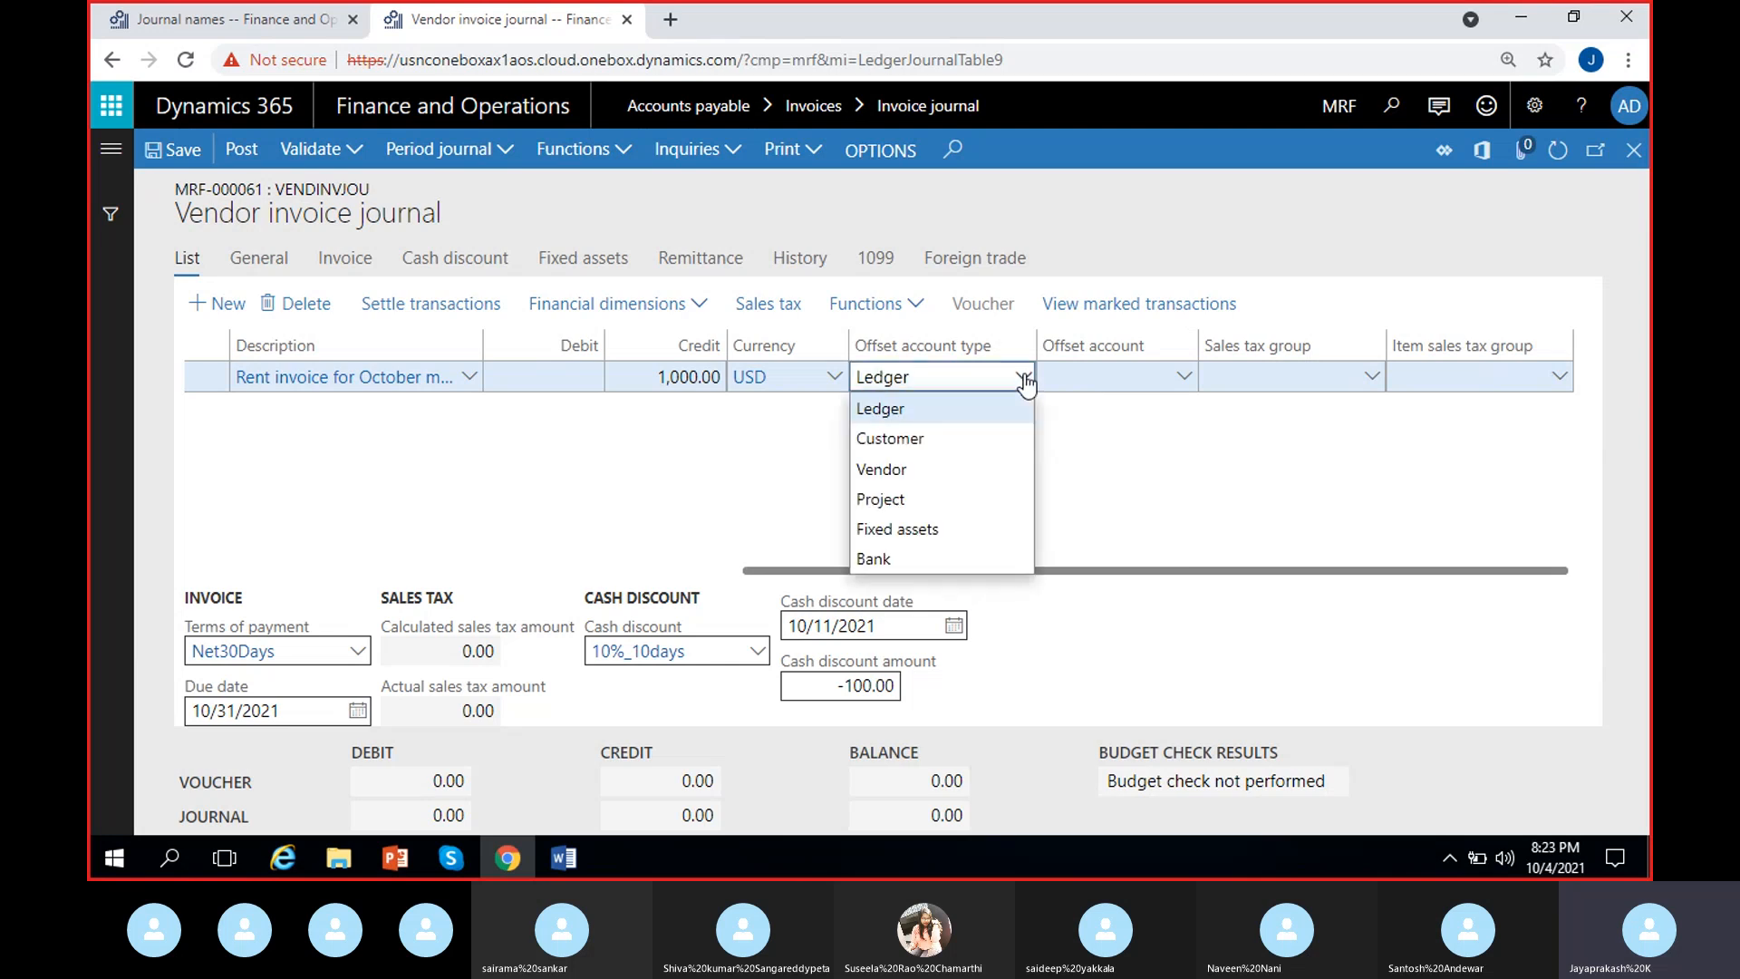
click(1122, 503)
click(1106, 377)
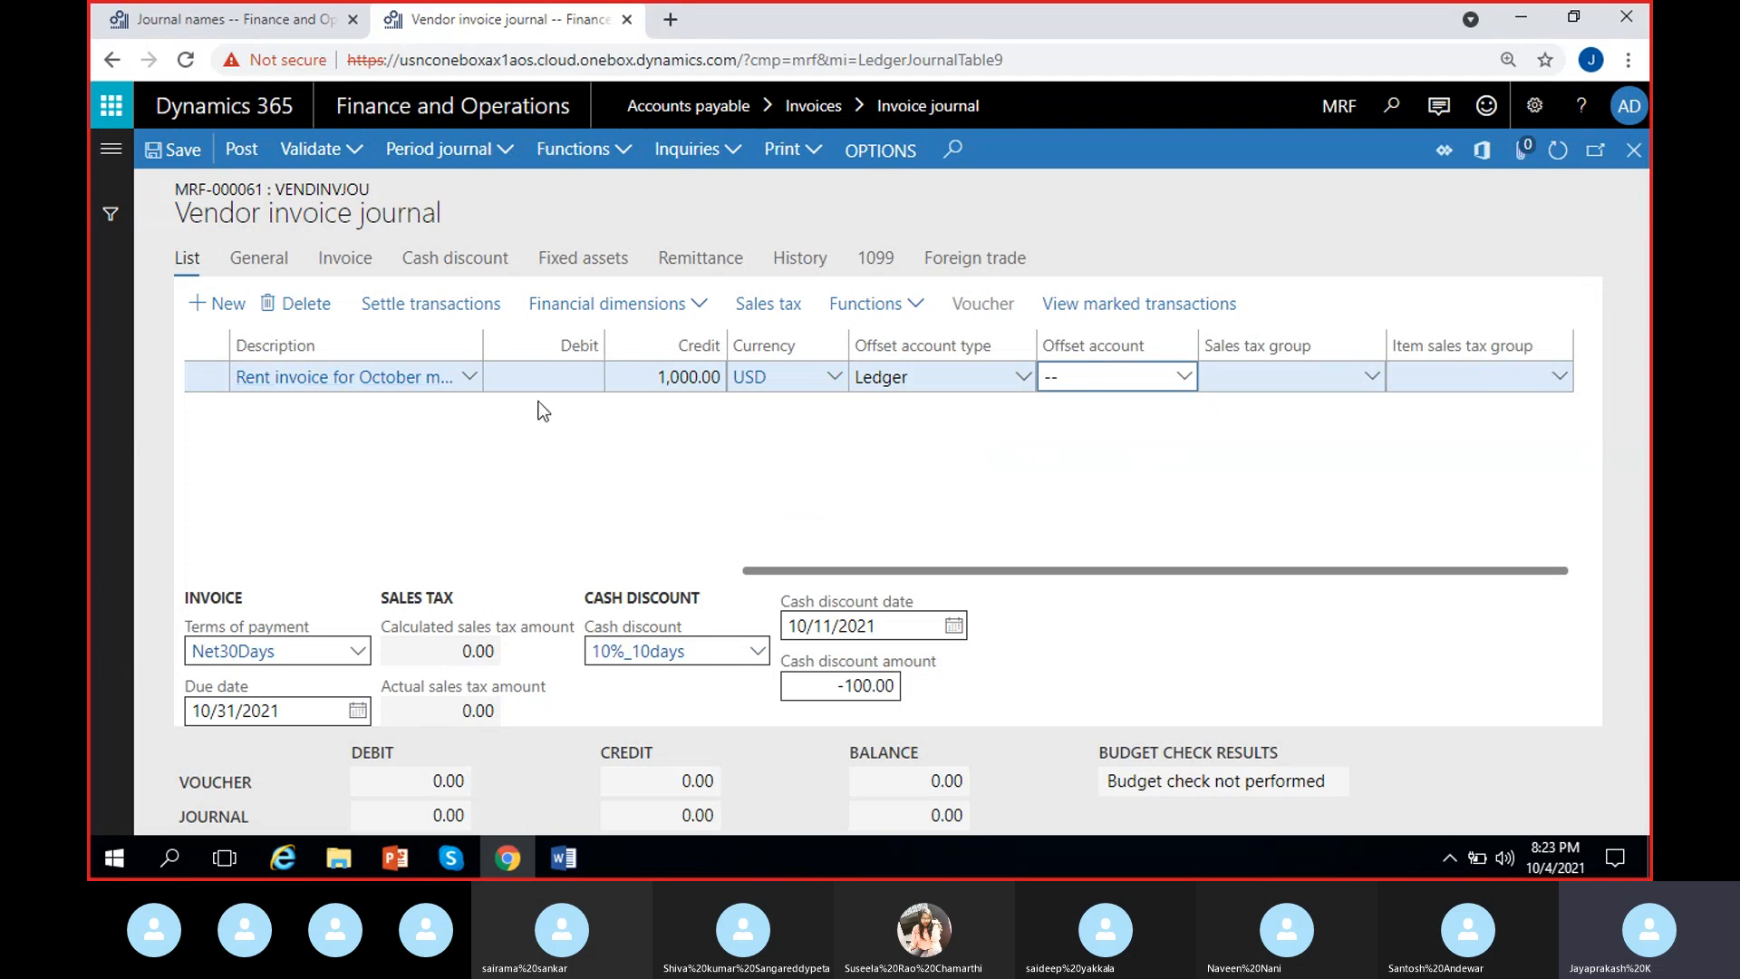
click(1184, 376)
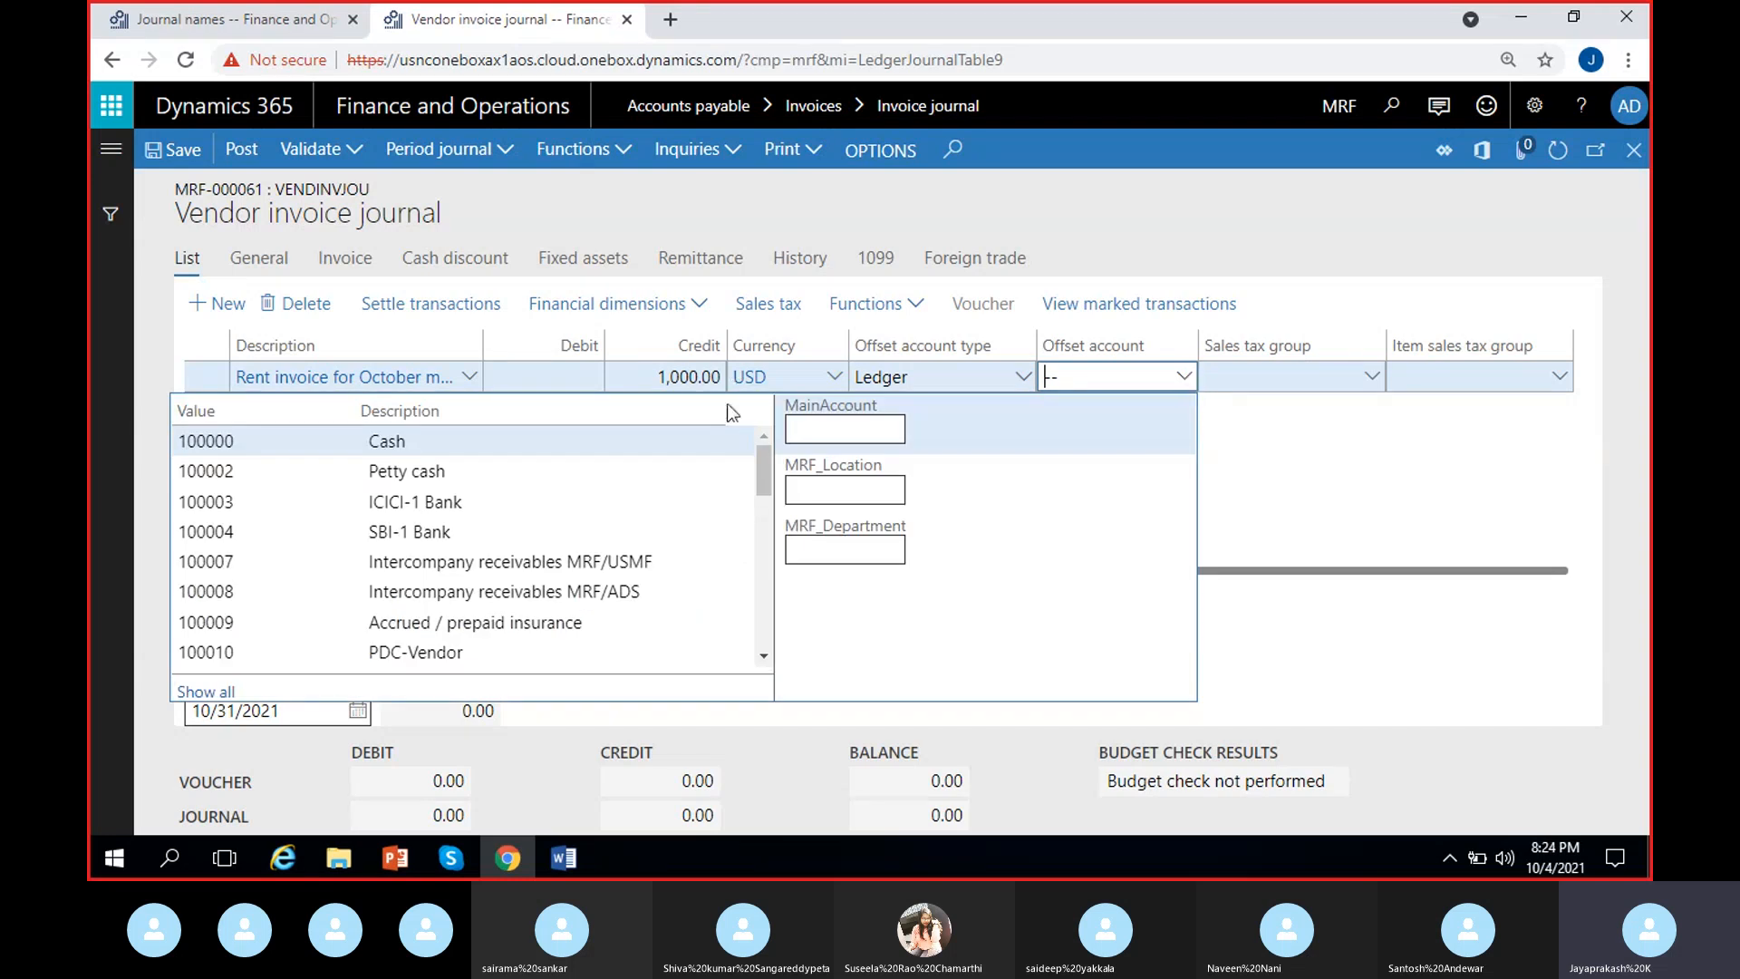
text(500000)
key(Tab)
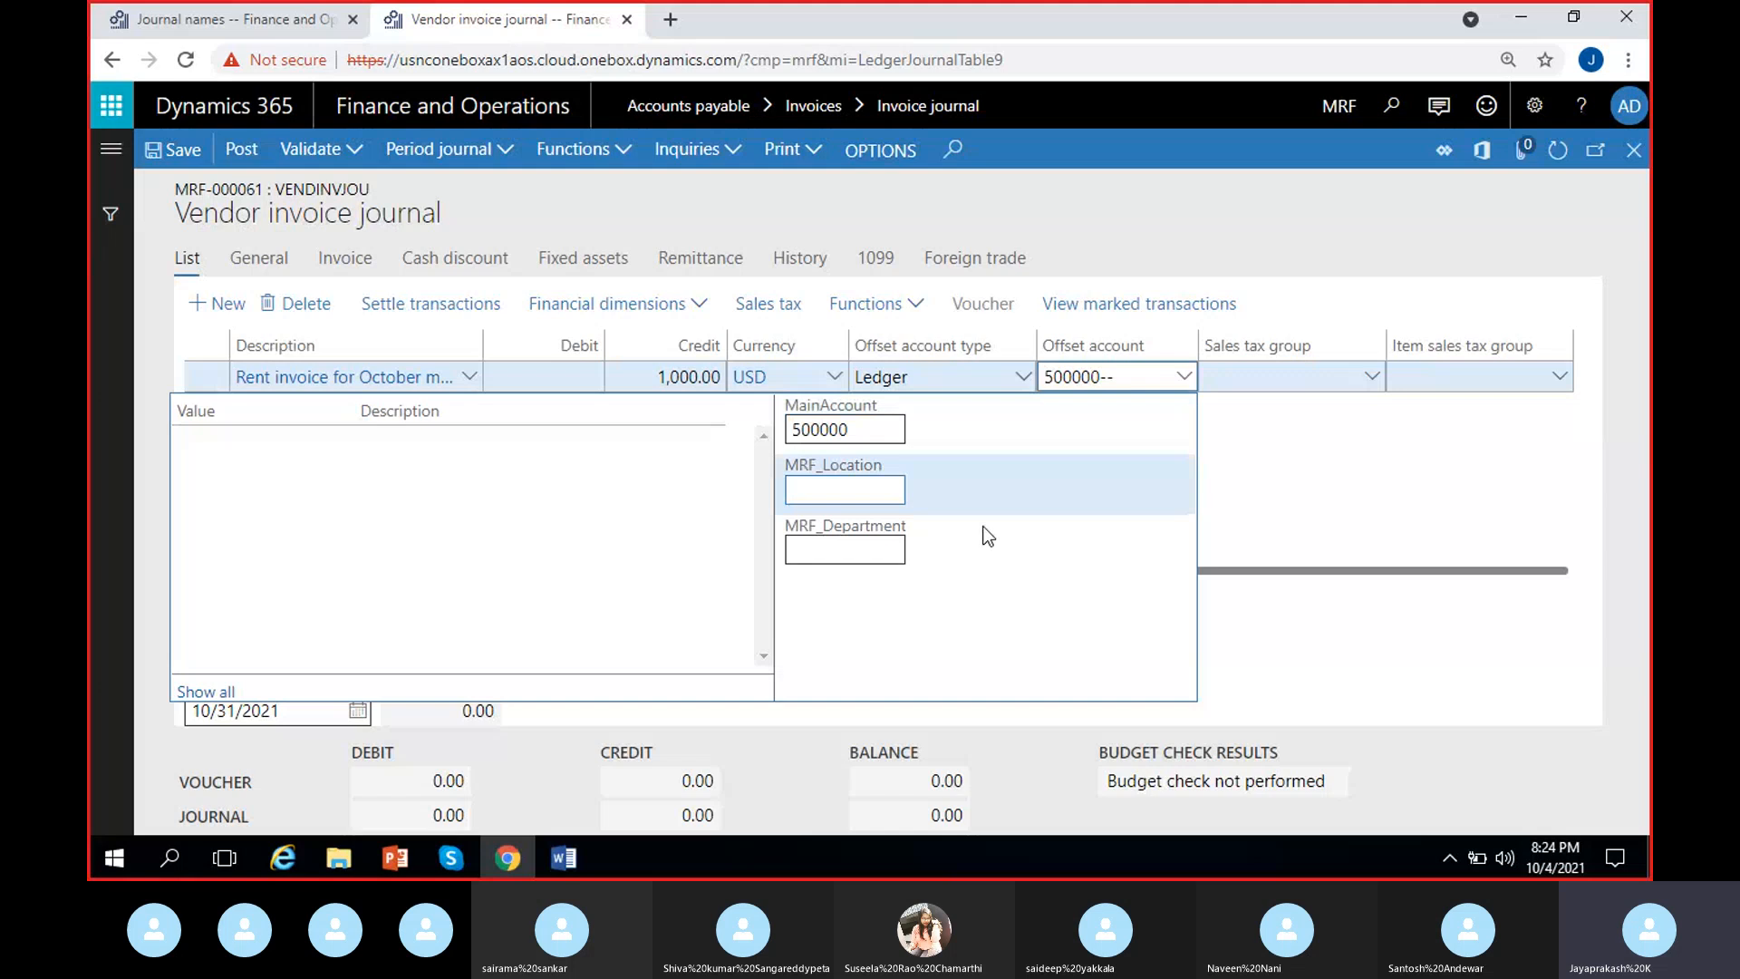
click(1283, 476)
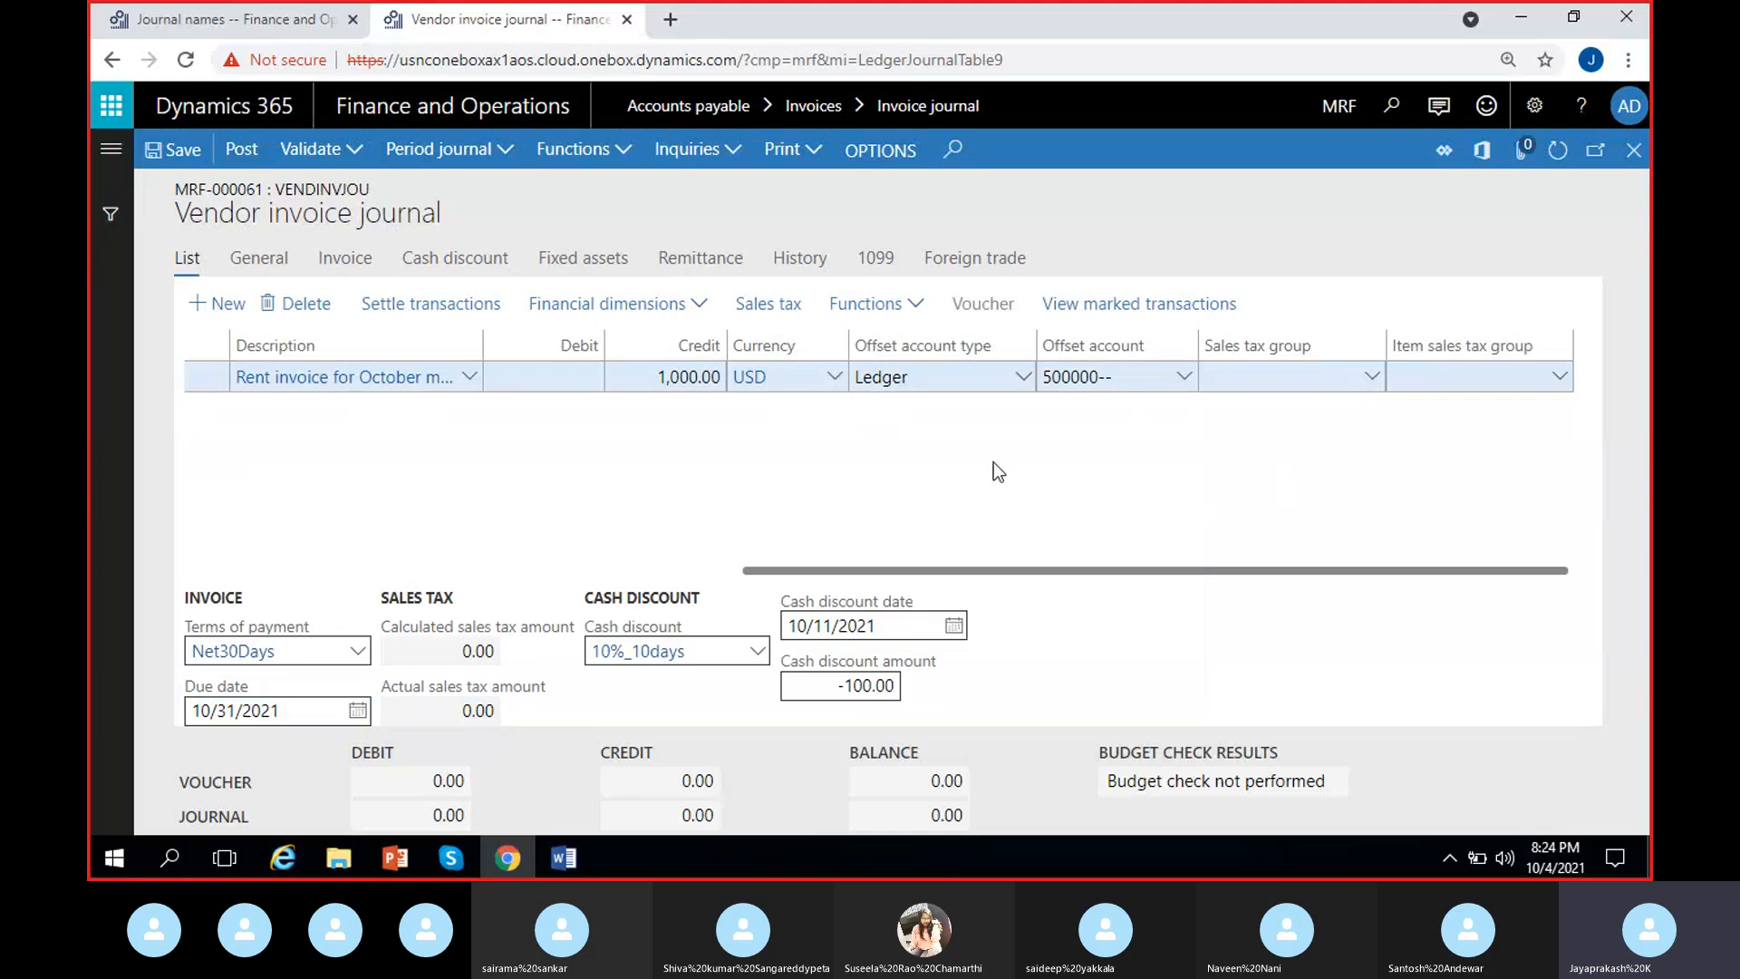
Review the journal line's debit, credit, offset account and sales tax group fields.
click(571, 377)
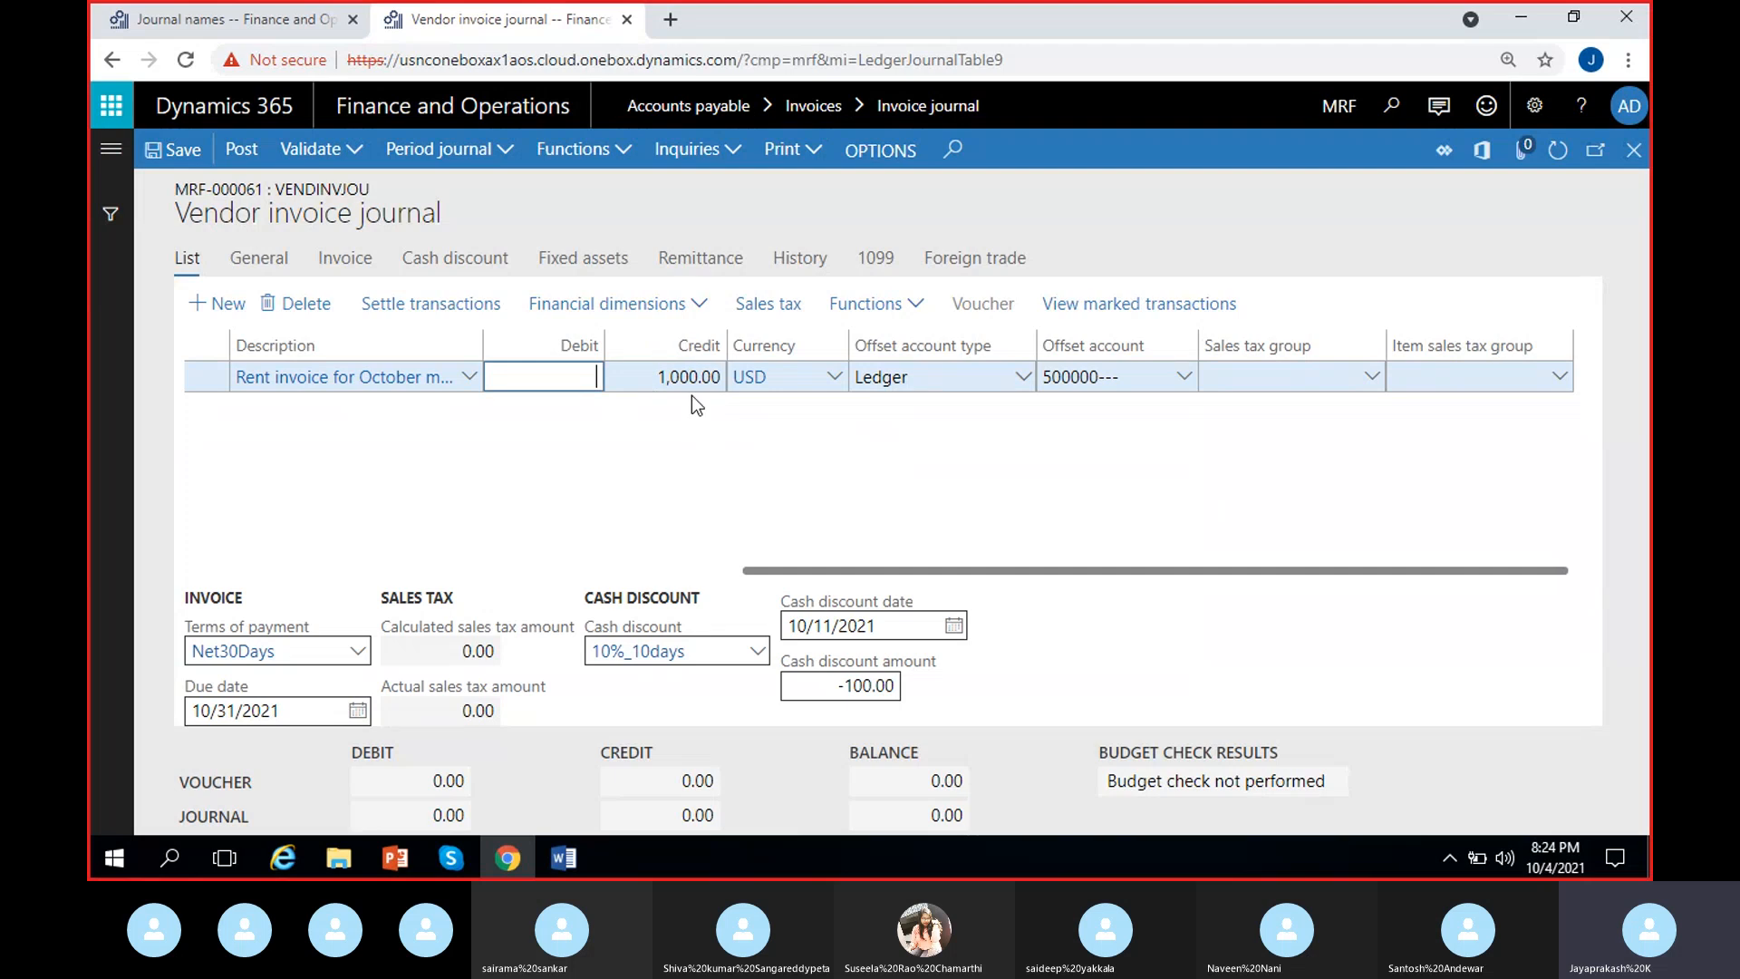
click(712, 462)
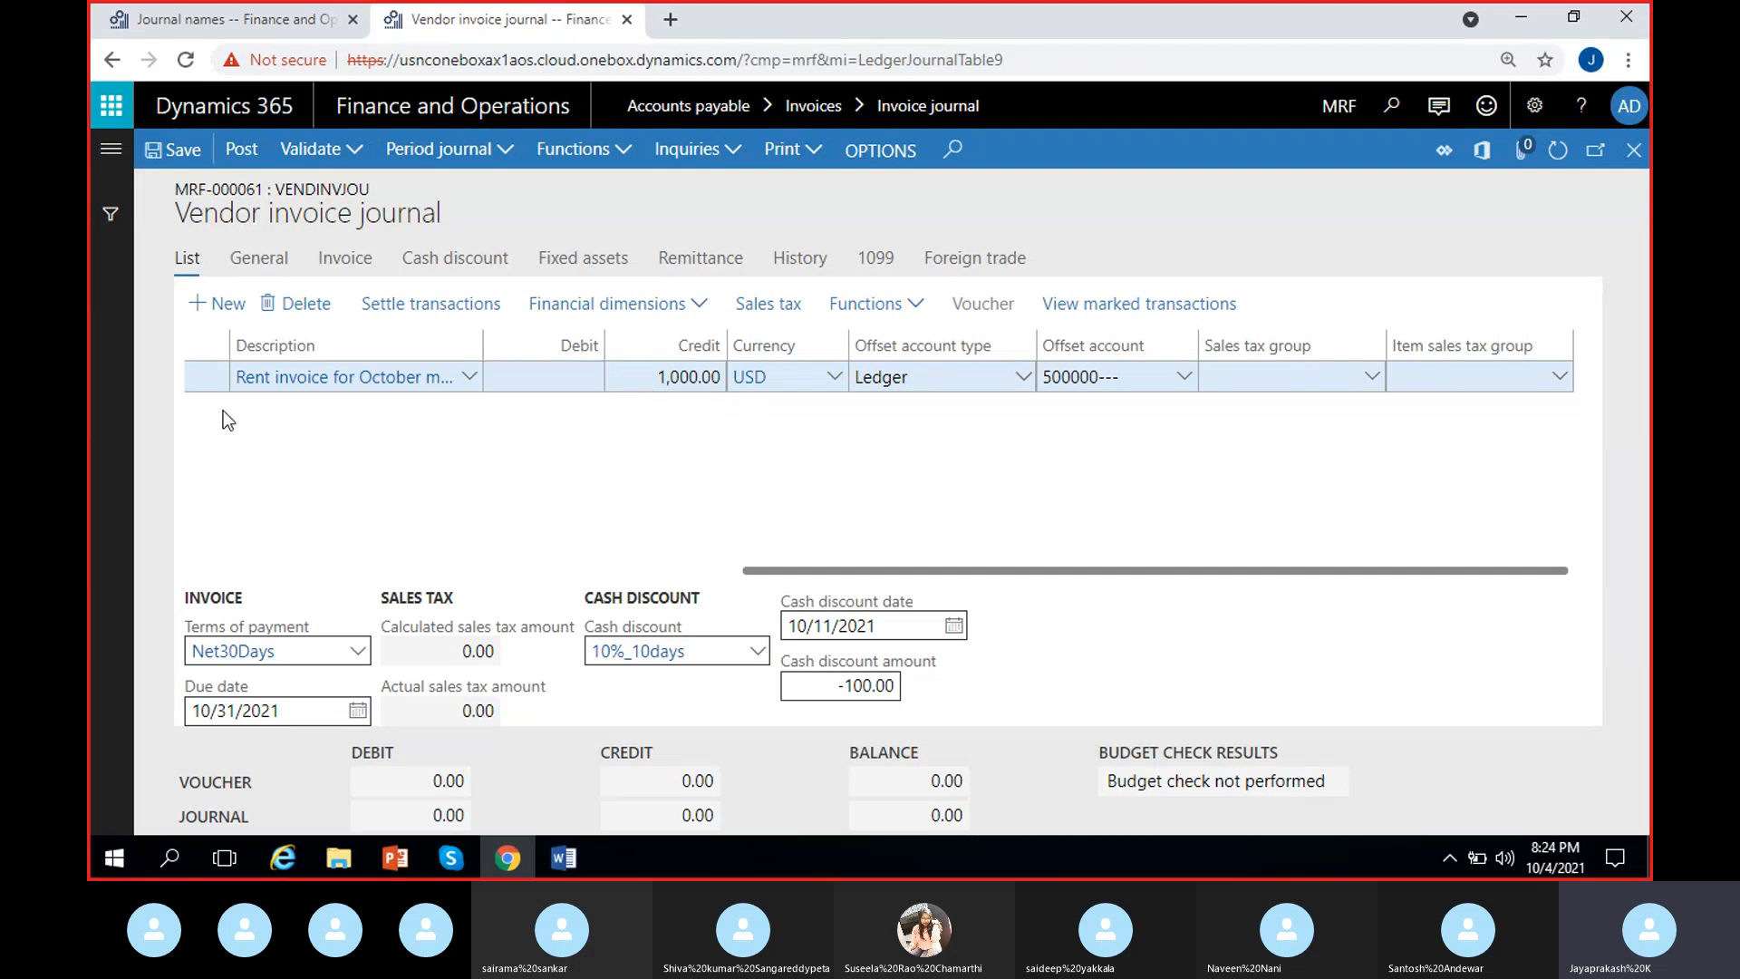
drag(895, 571, 582, 571)
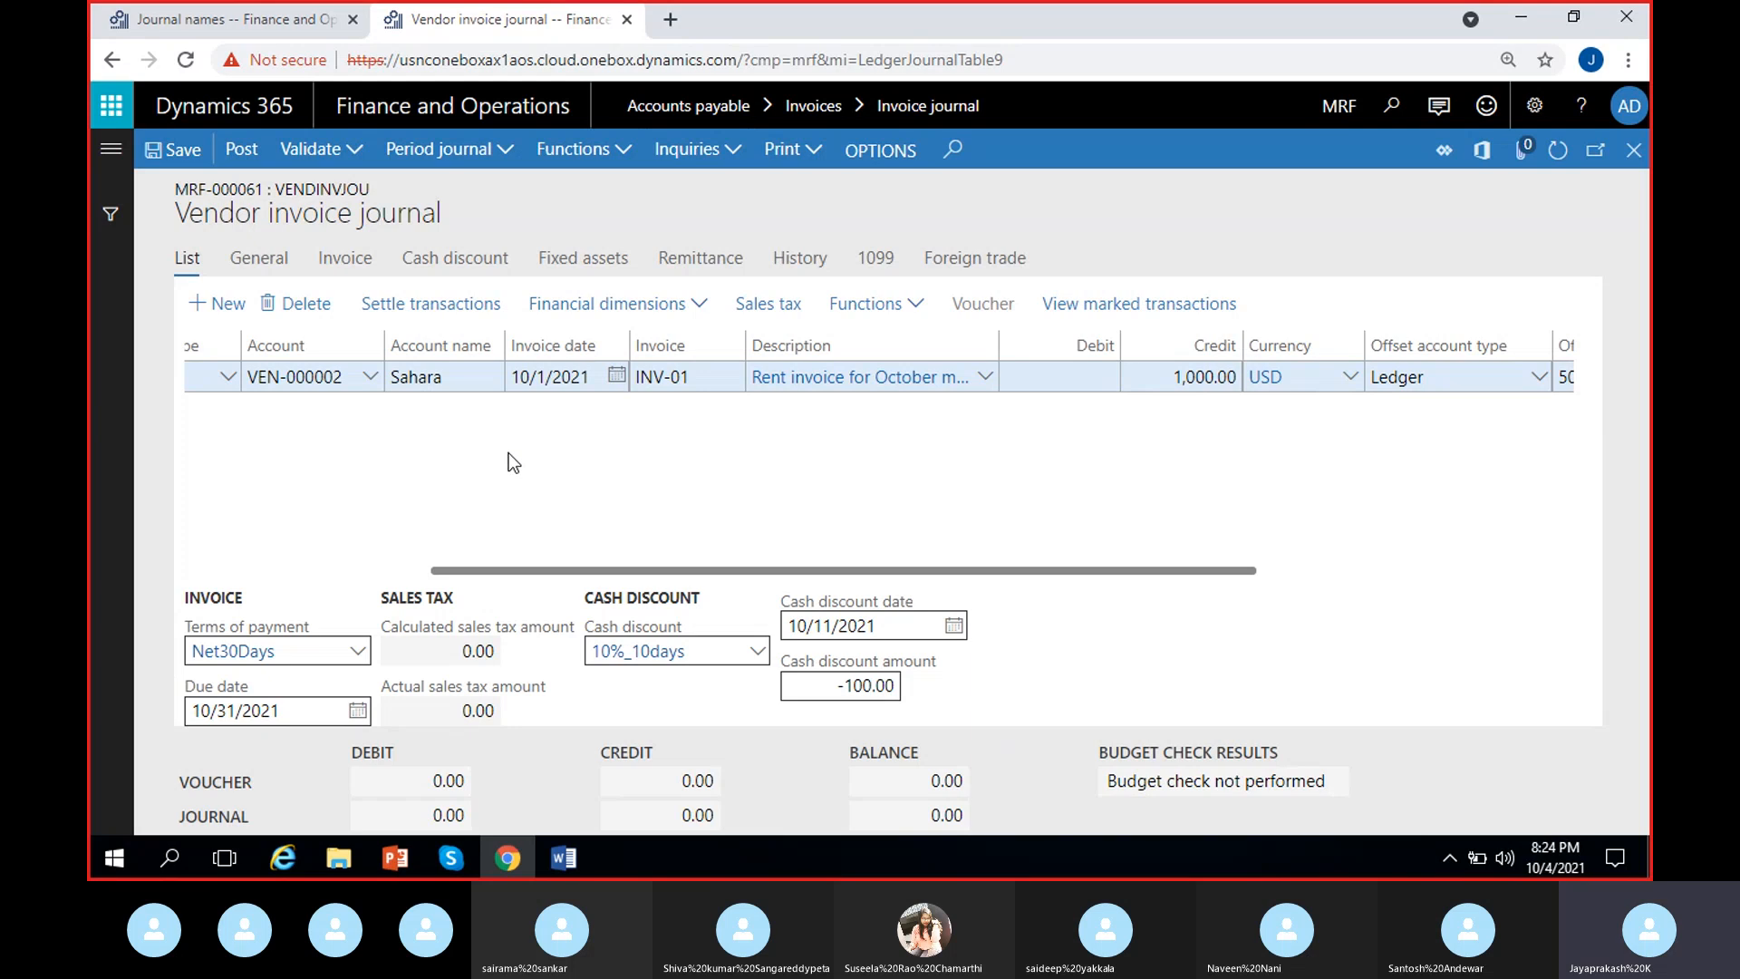
scroll(783, 494, right, 5)
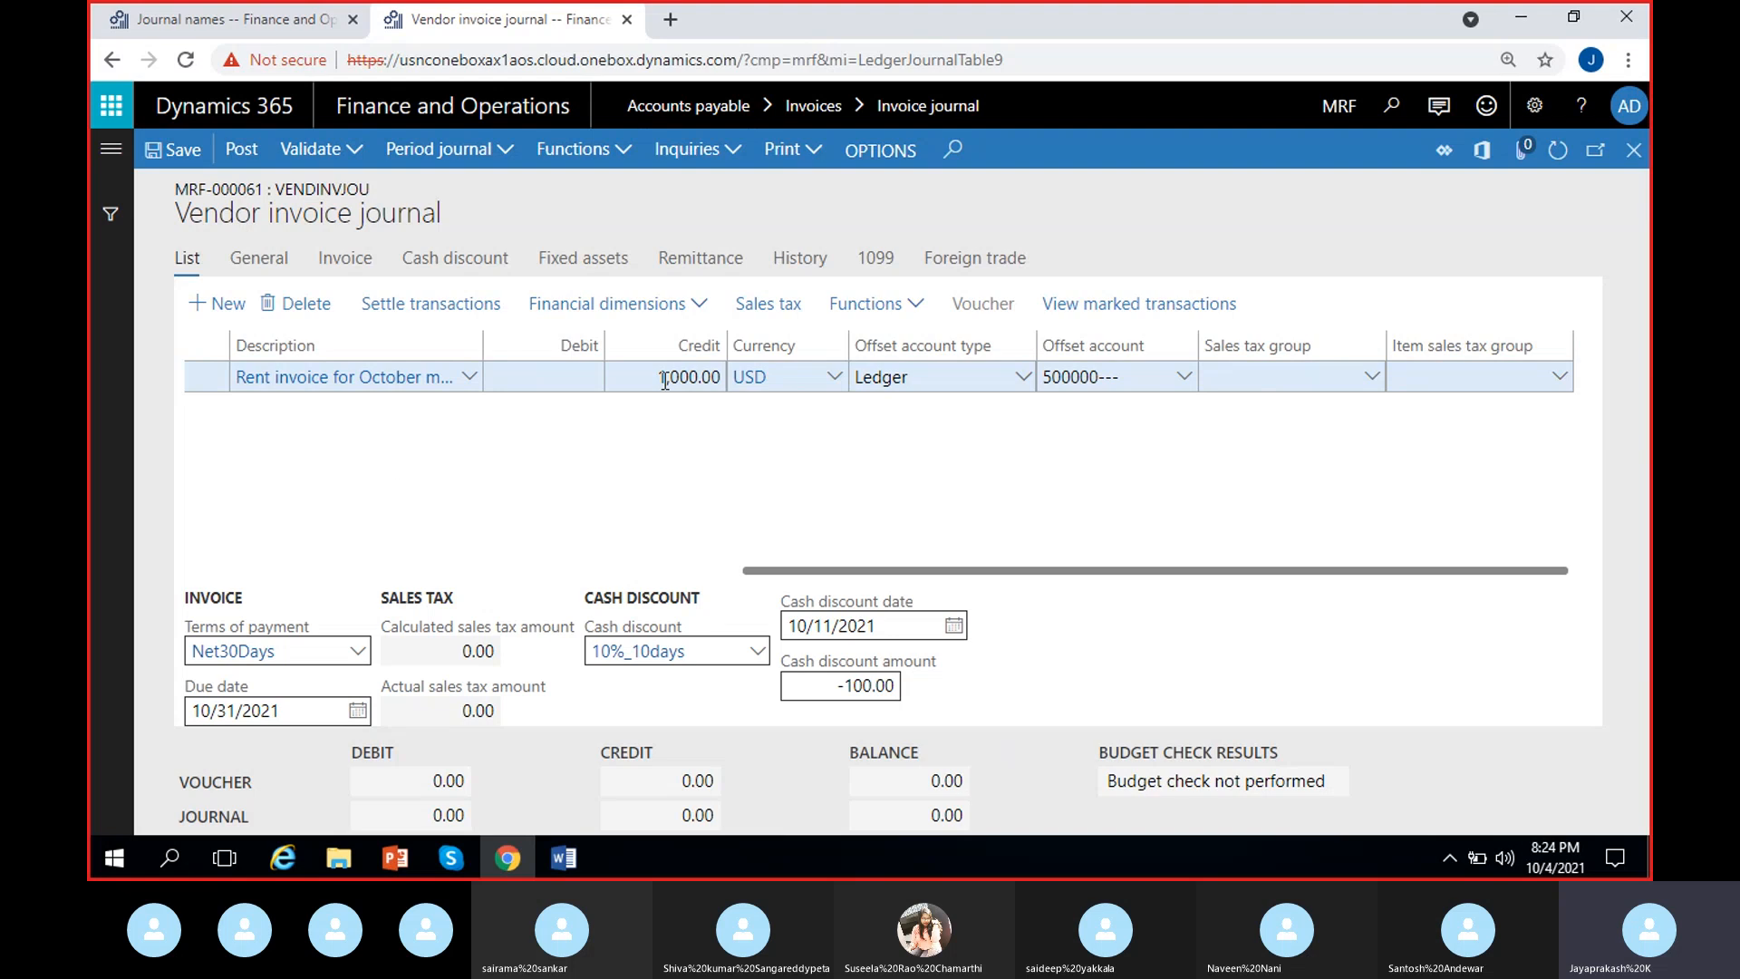
click(1060, 385)
click(1370, 382)
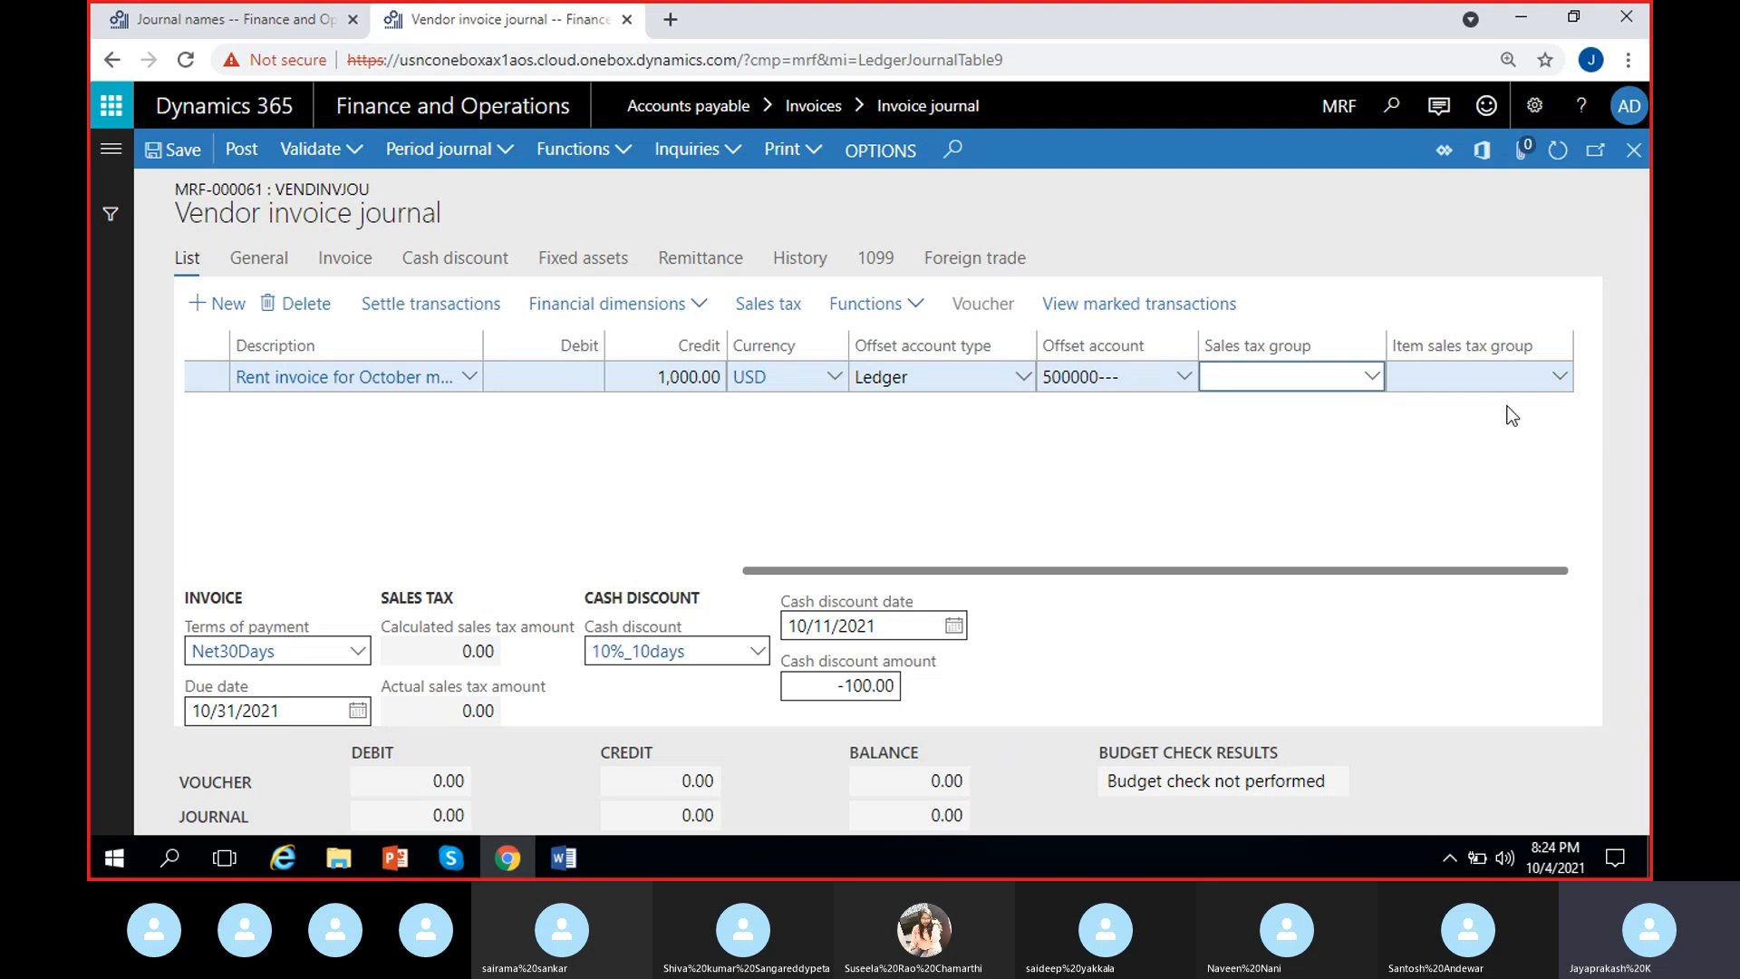
click(1164, 480)
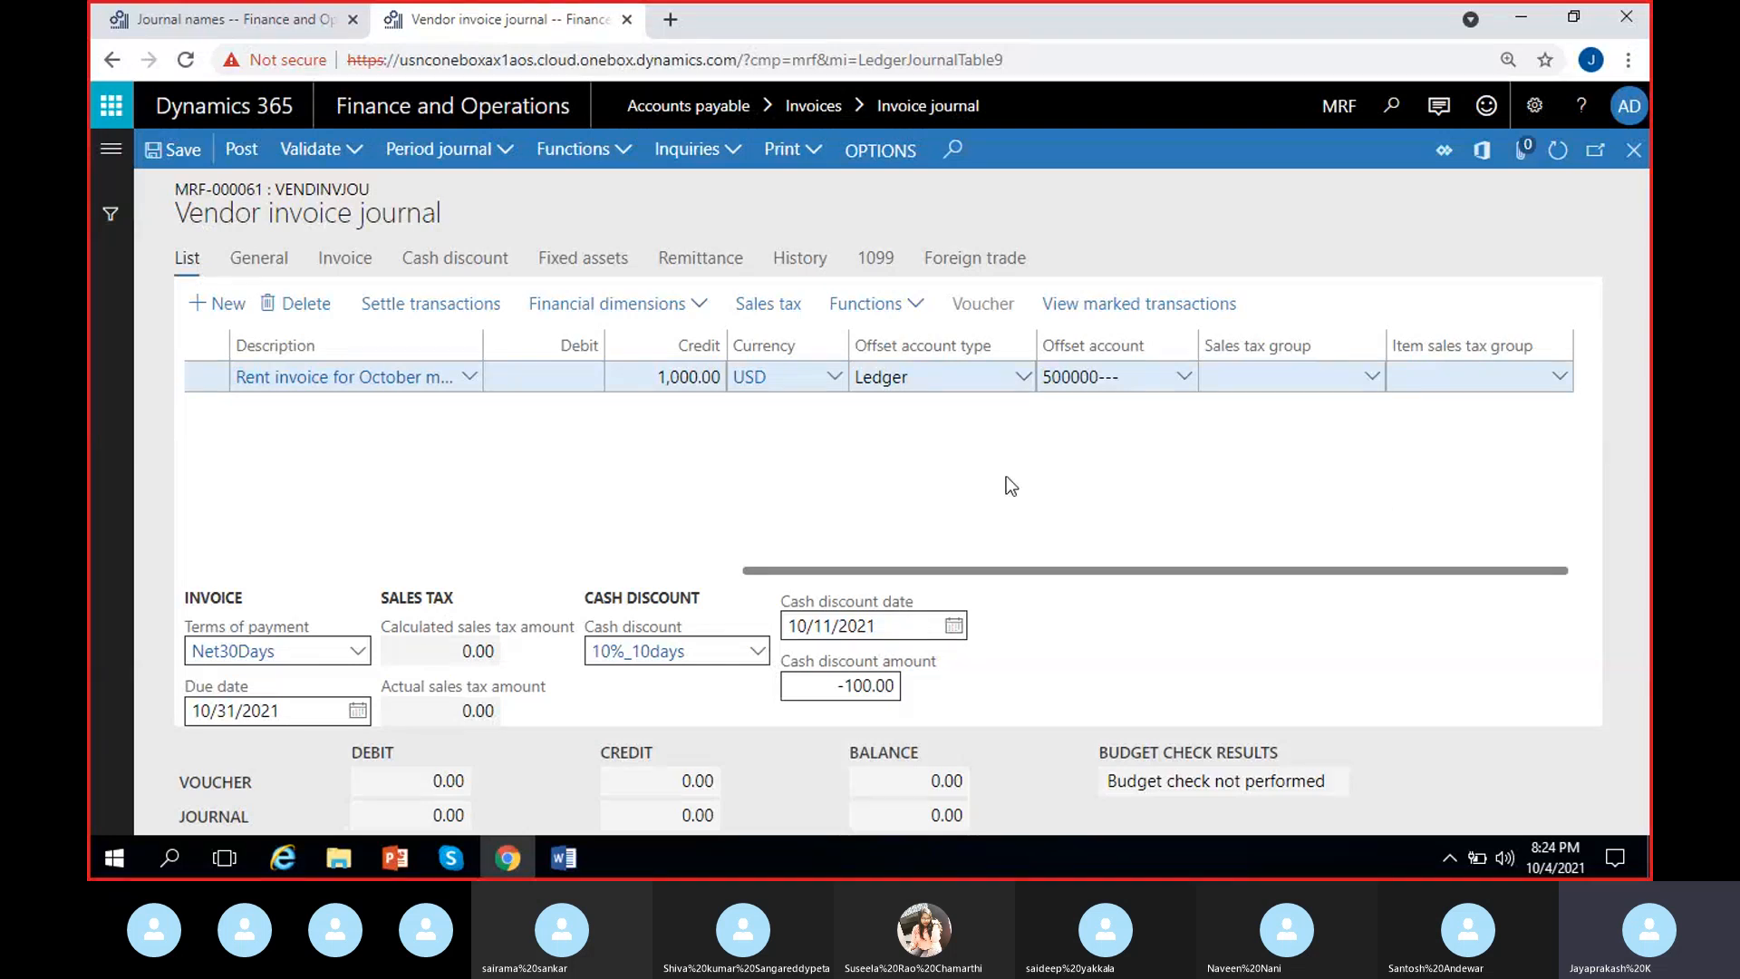
Review the whole journal line, from its offset account back to the vendor account, invoice date and voucher.
scroll(678, 469, left, 5)
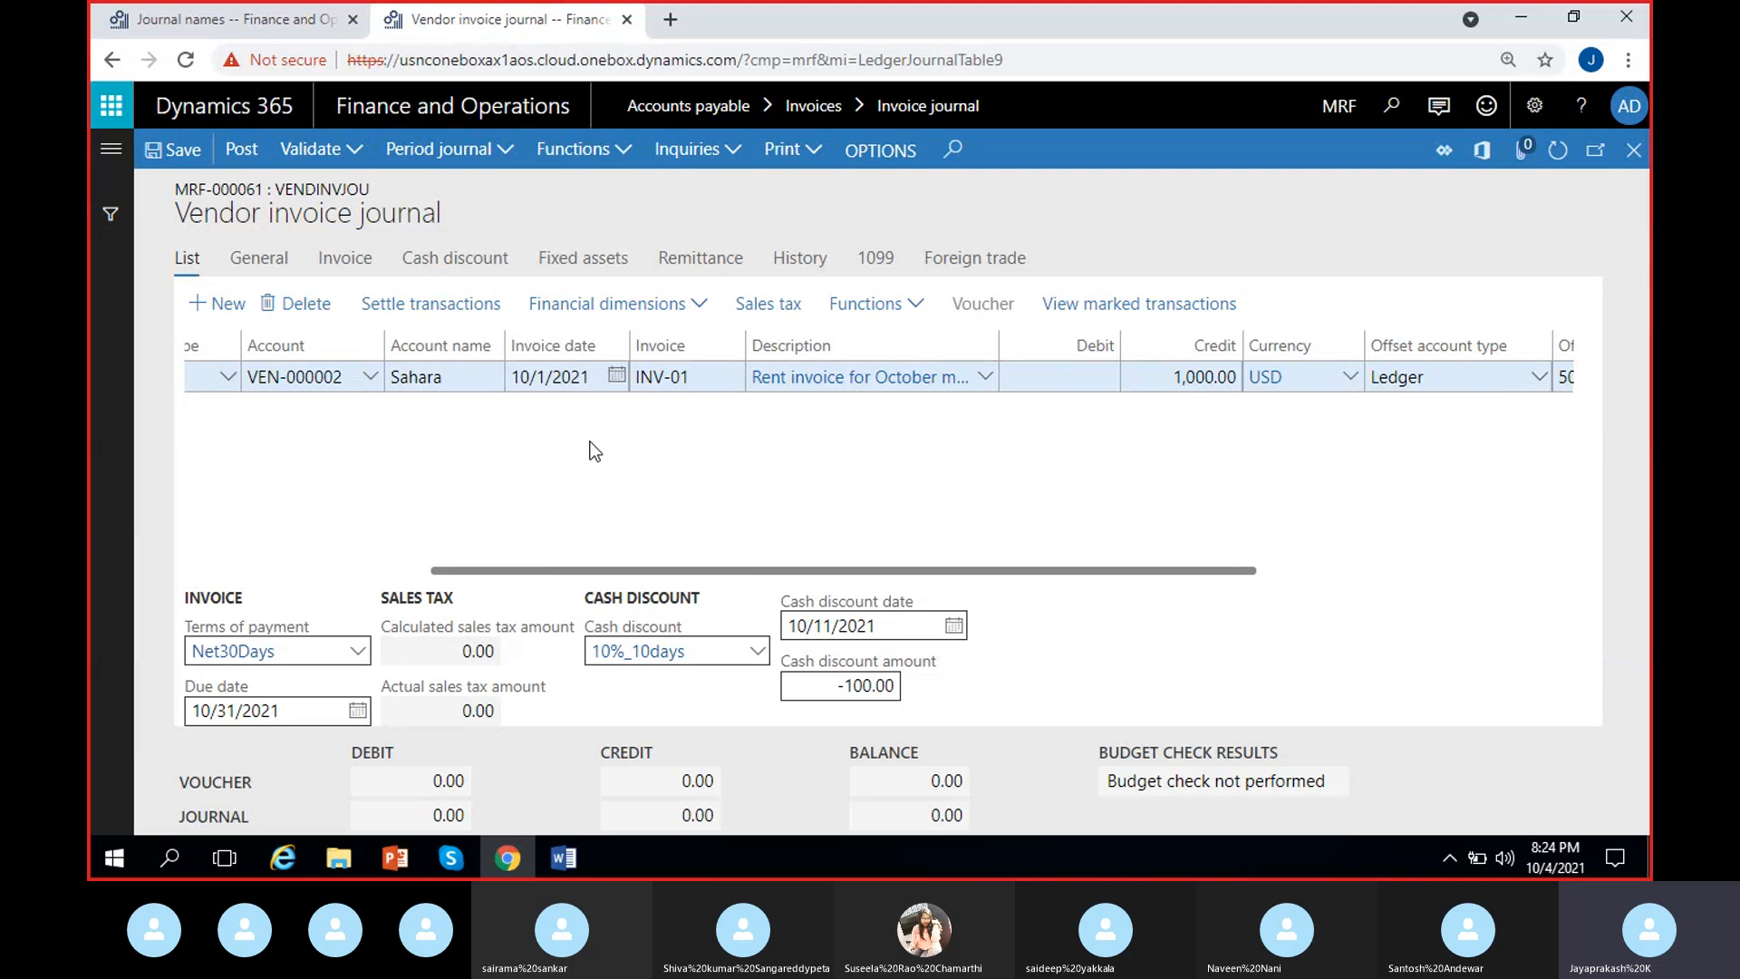
scroll(607, 453, left, 2)
scroll(1287, 433, right, 4)
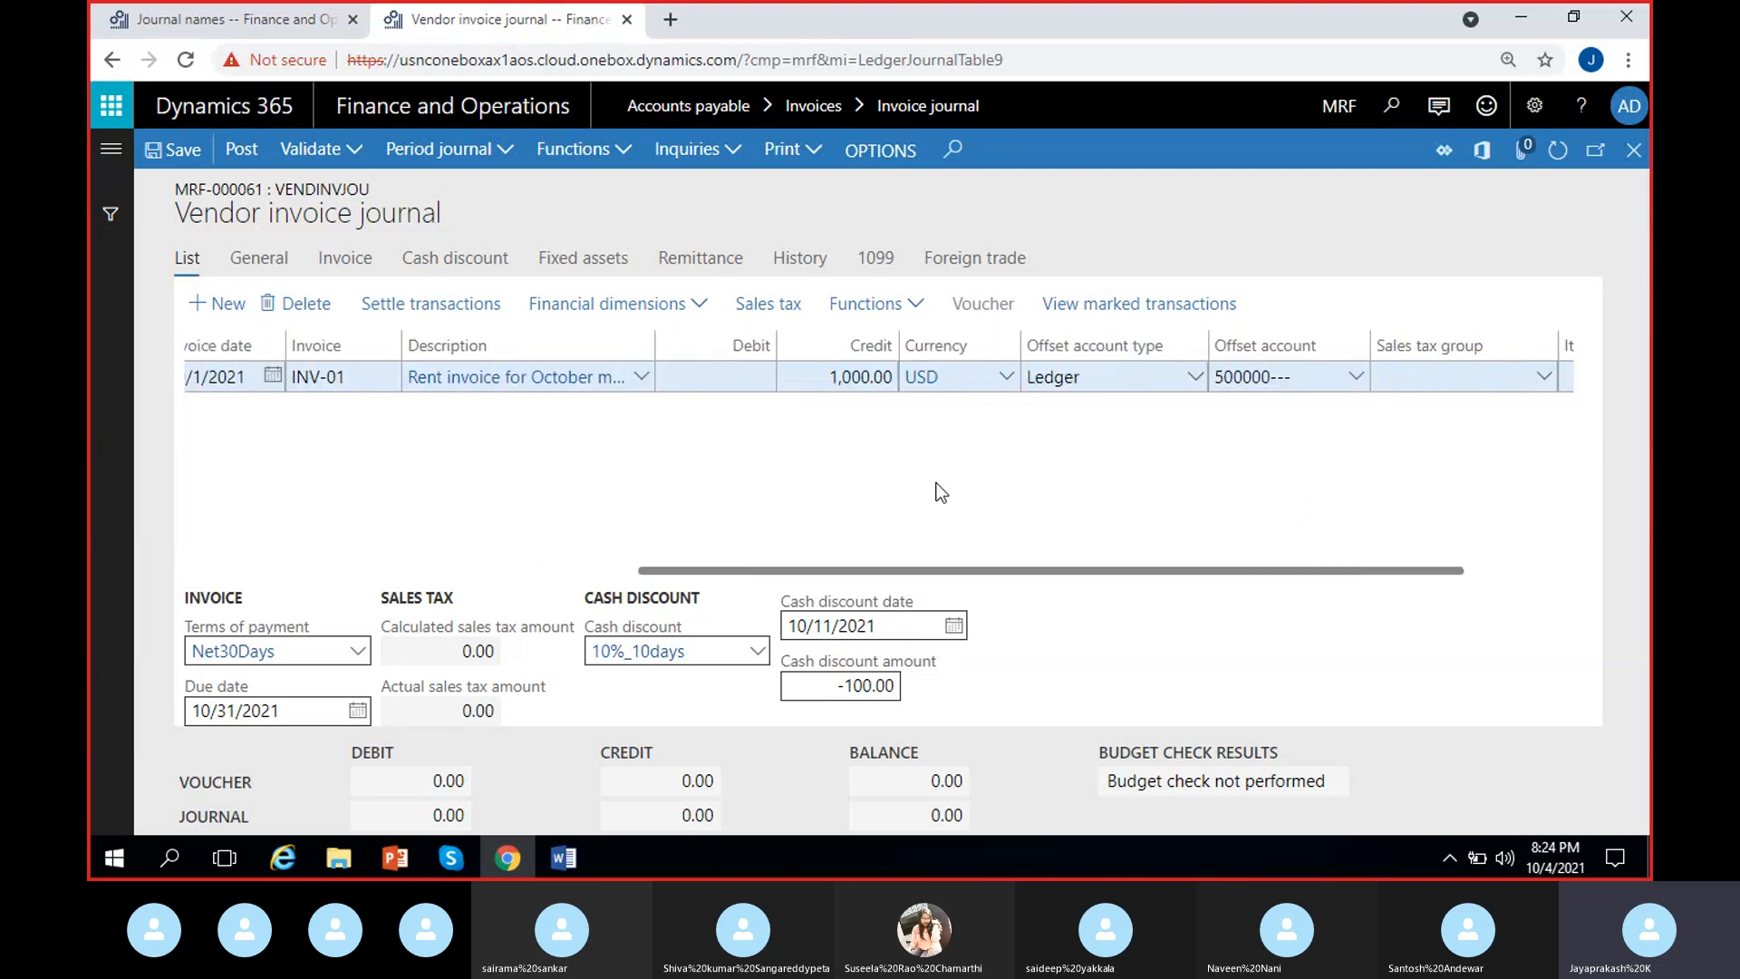
scroll(1147, 466, left, 6)
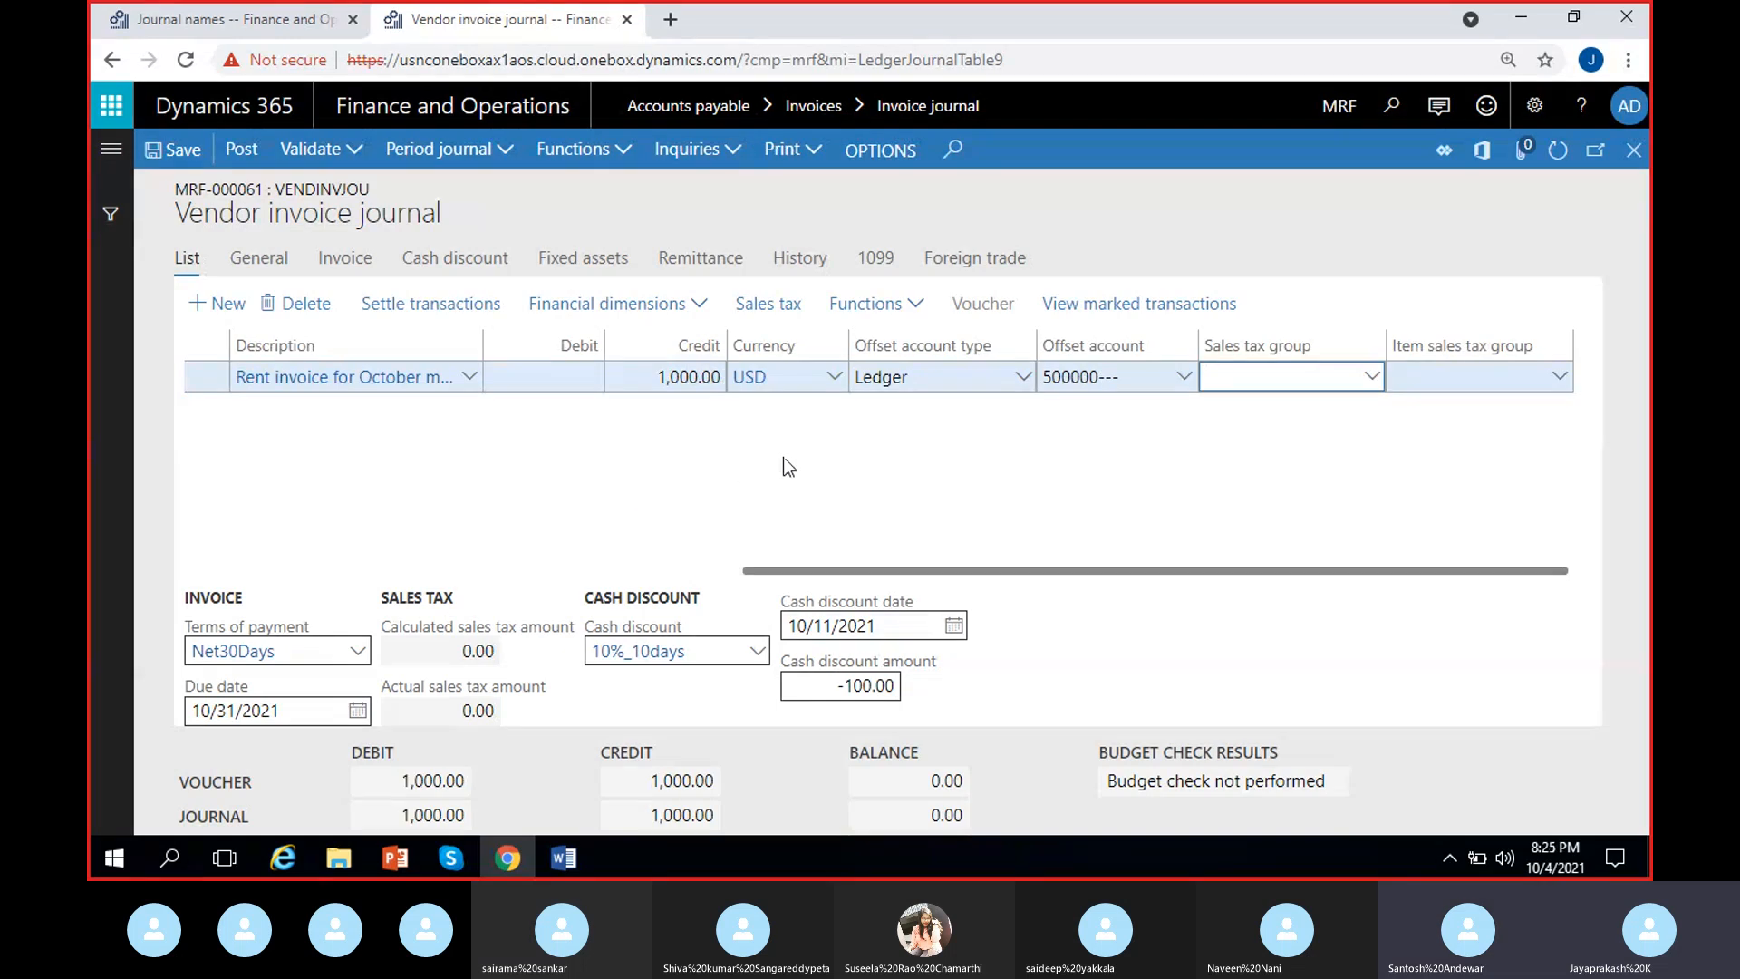
scroll(670, 465, left, 5)
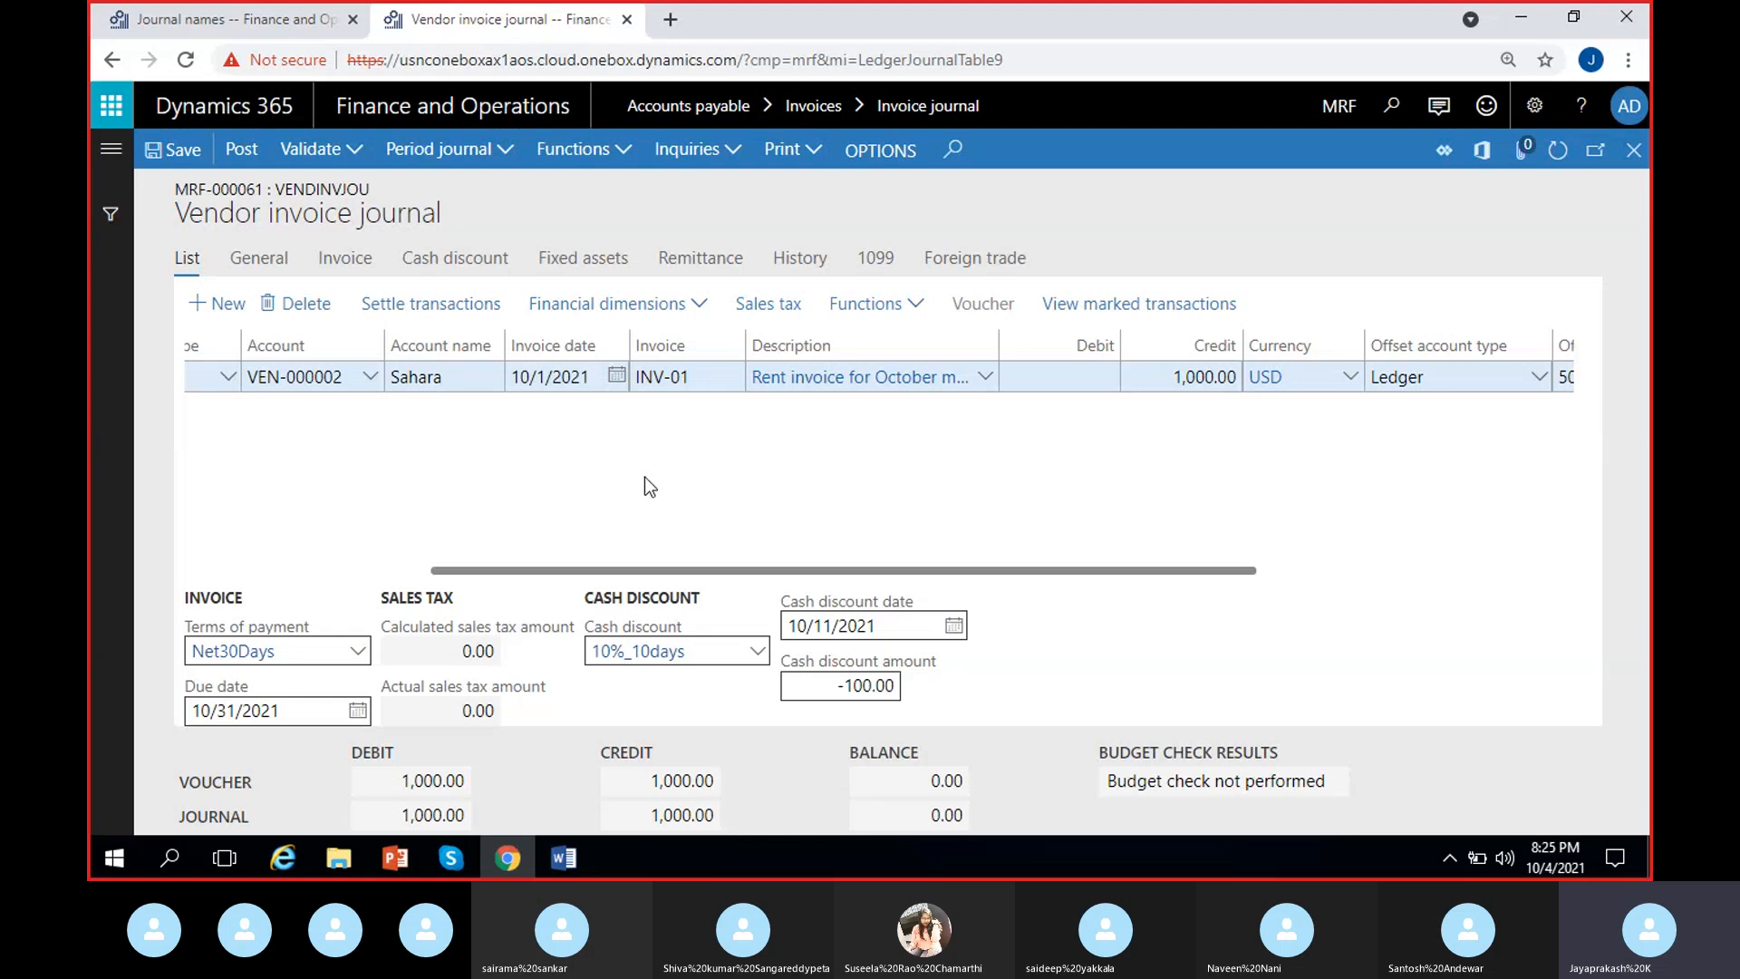
scroll(645, 479, left, 4)
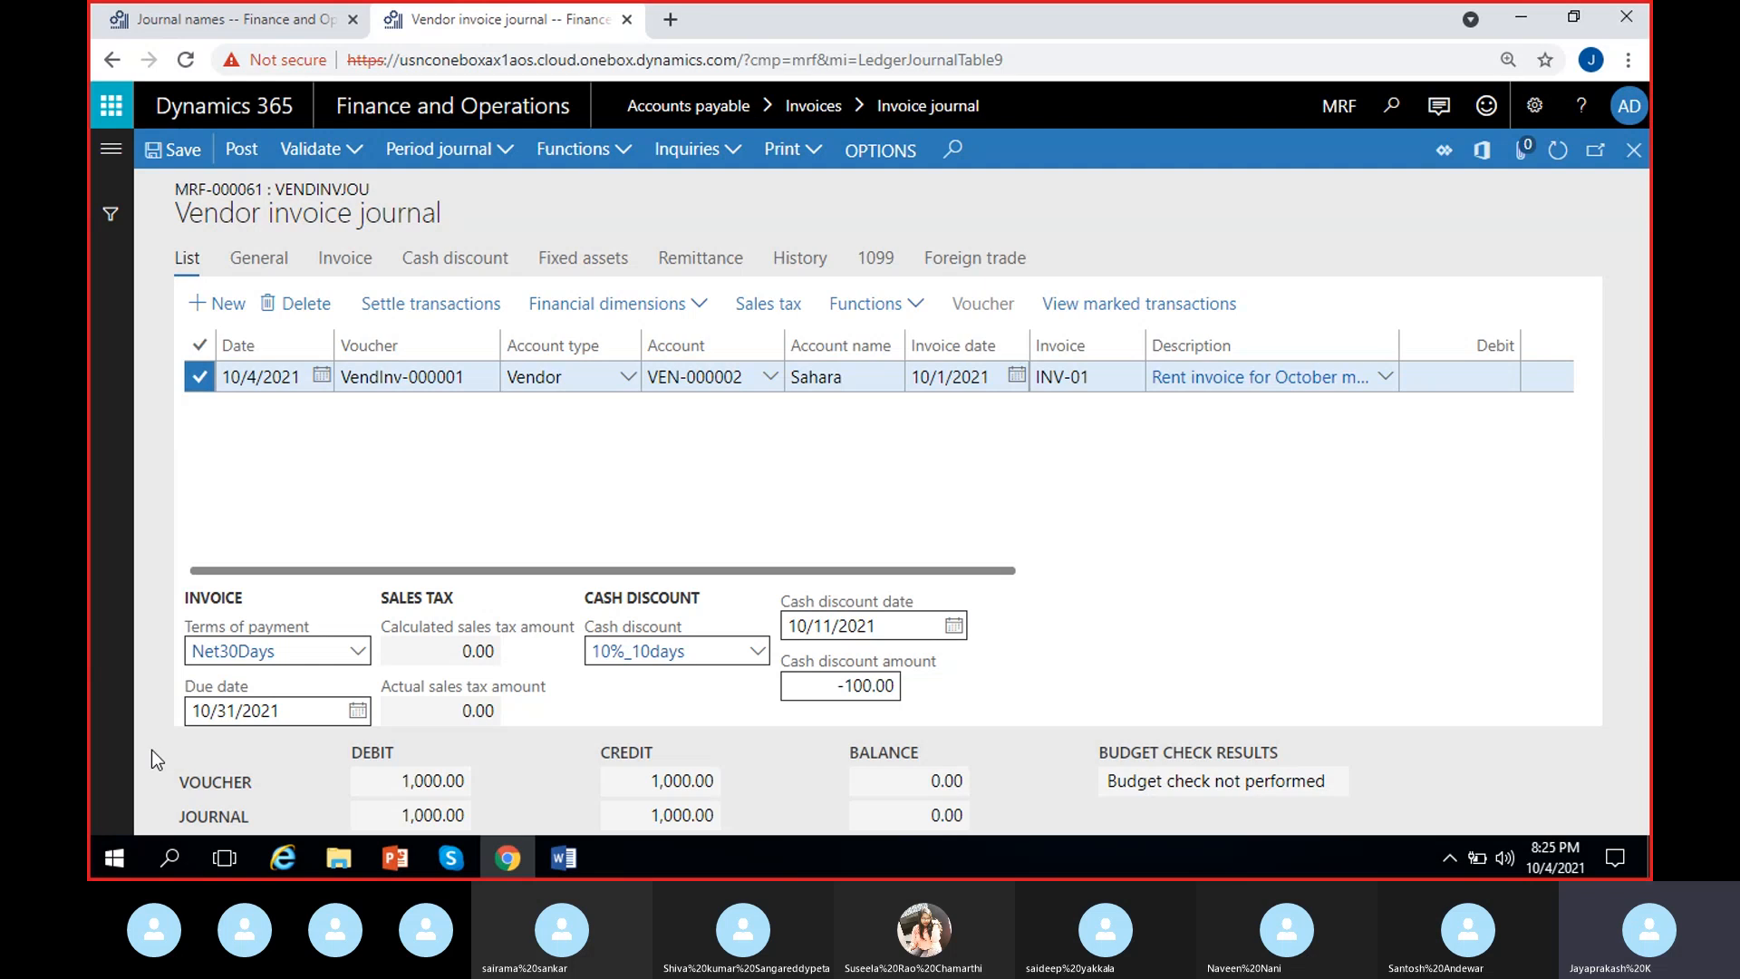
Try Net15days and CM+10days as the invoice's terms of payment, and view the due date calendar for CM+10days.
click(358, 653)
click(356, 654)
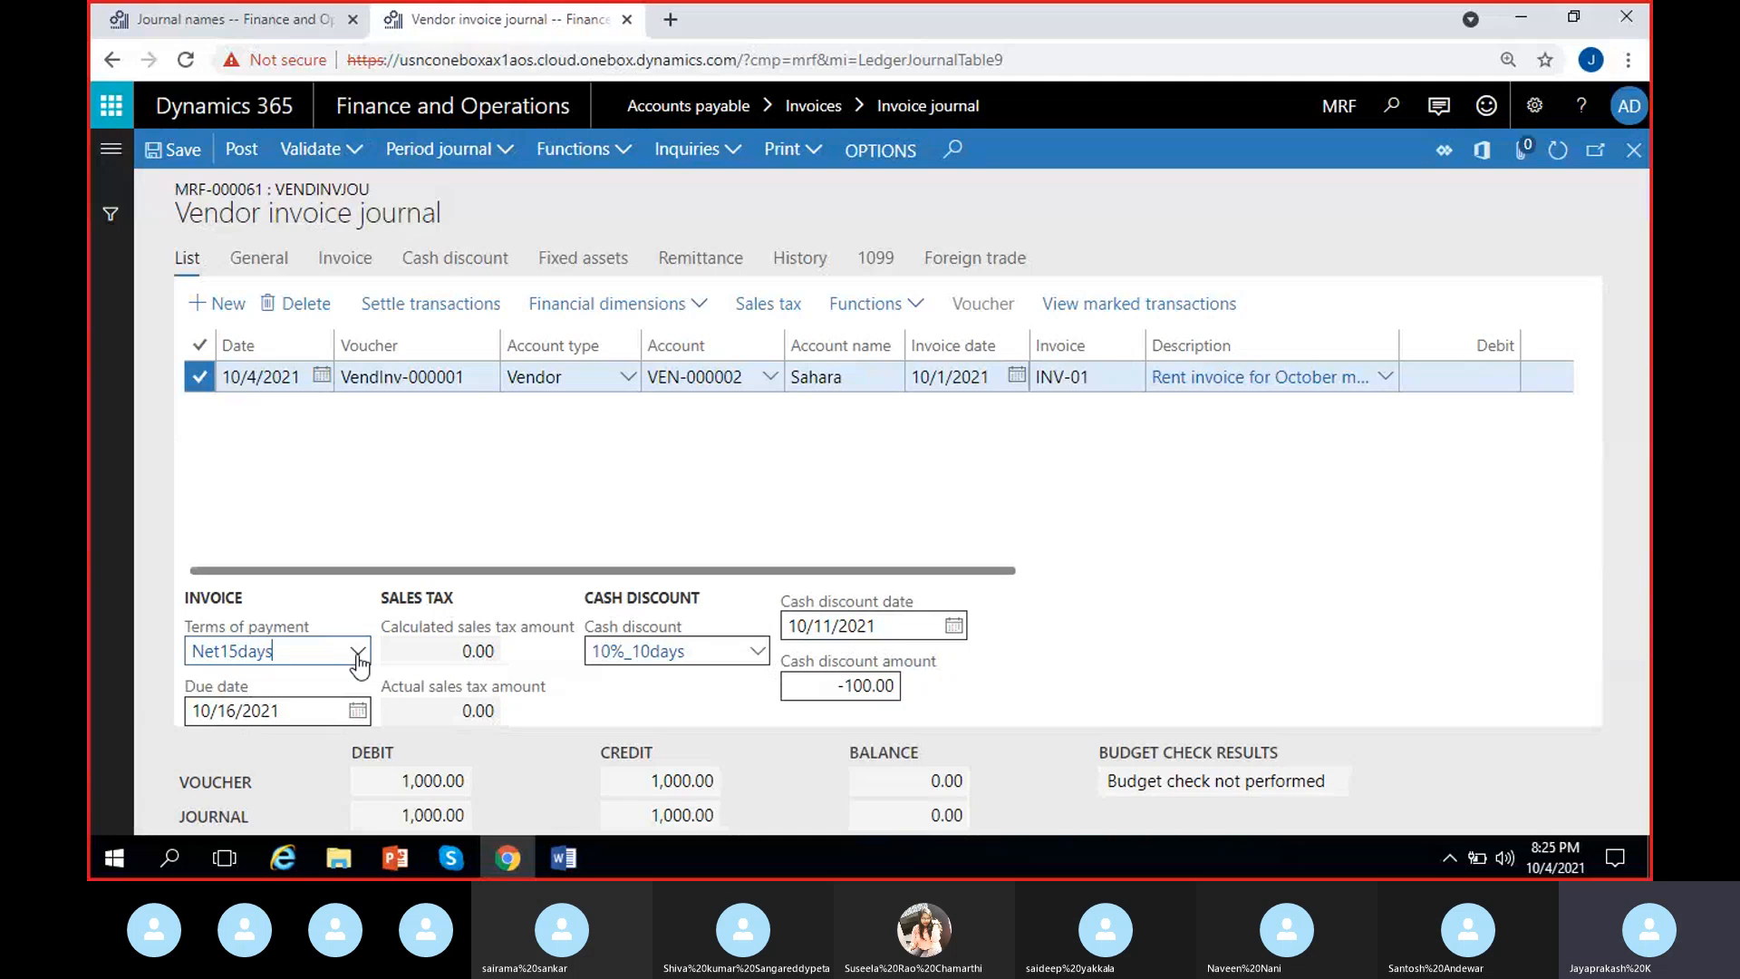
click(357, 652)
scroll(299, 524, down, 1)
scroll(311, 555, up, 1)
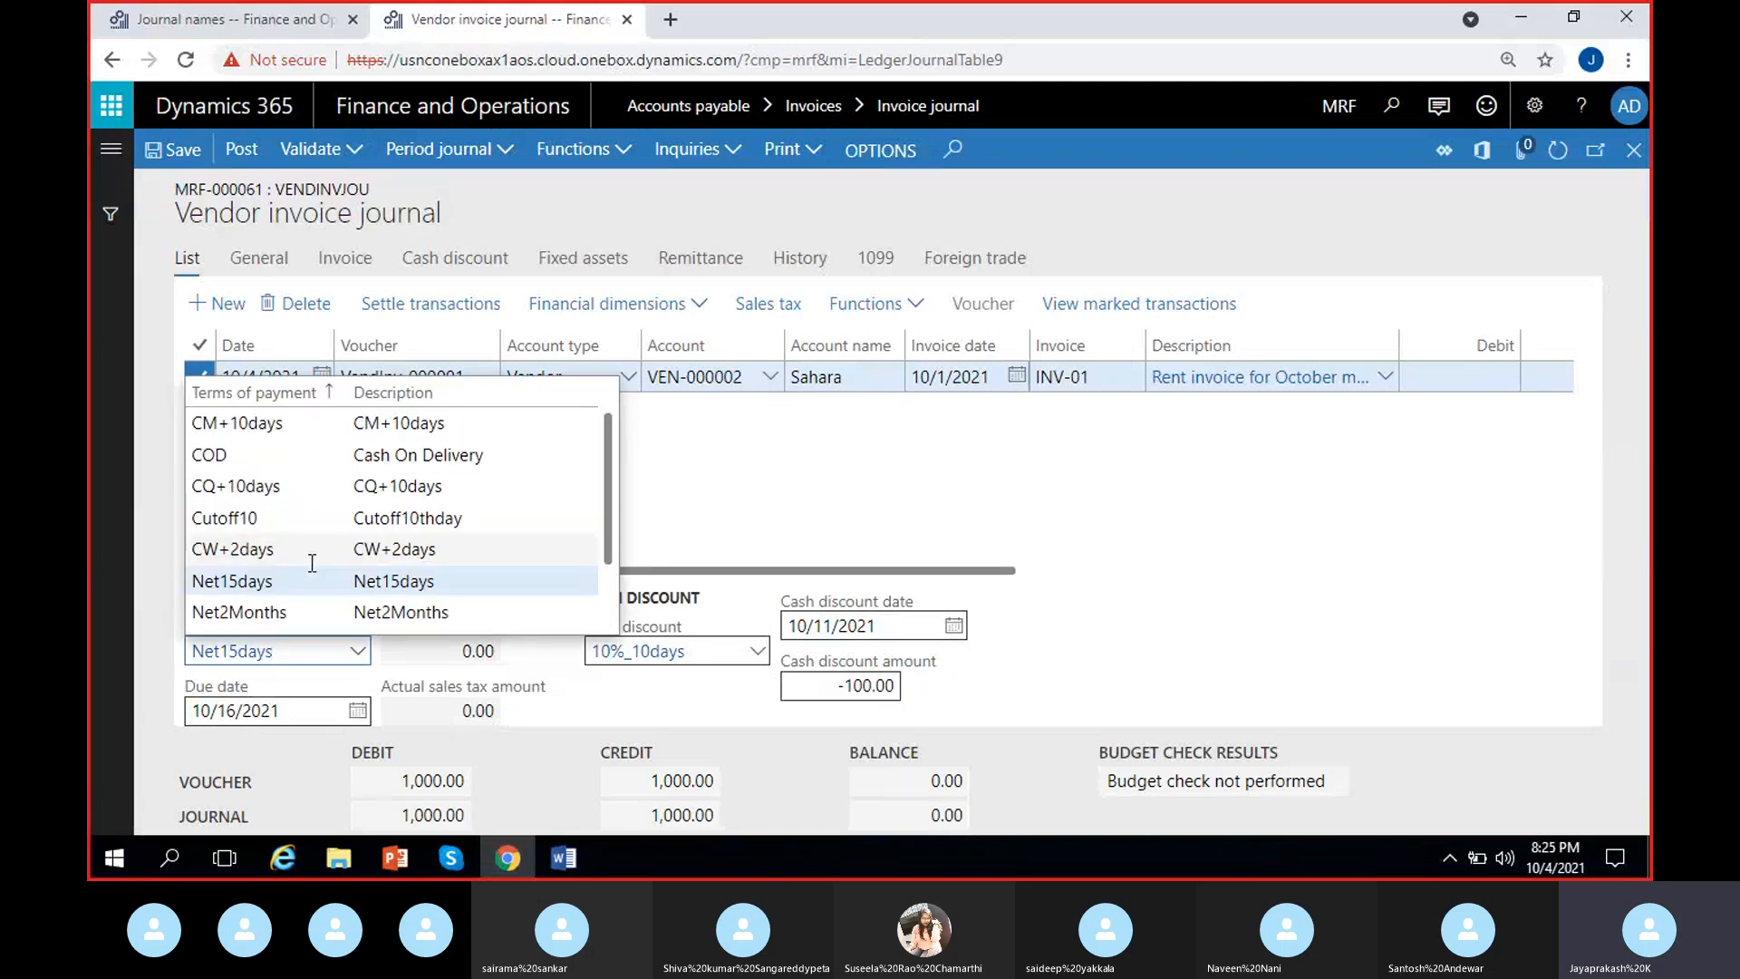
click(370, 432)
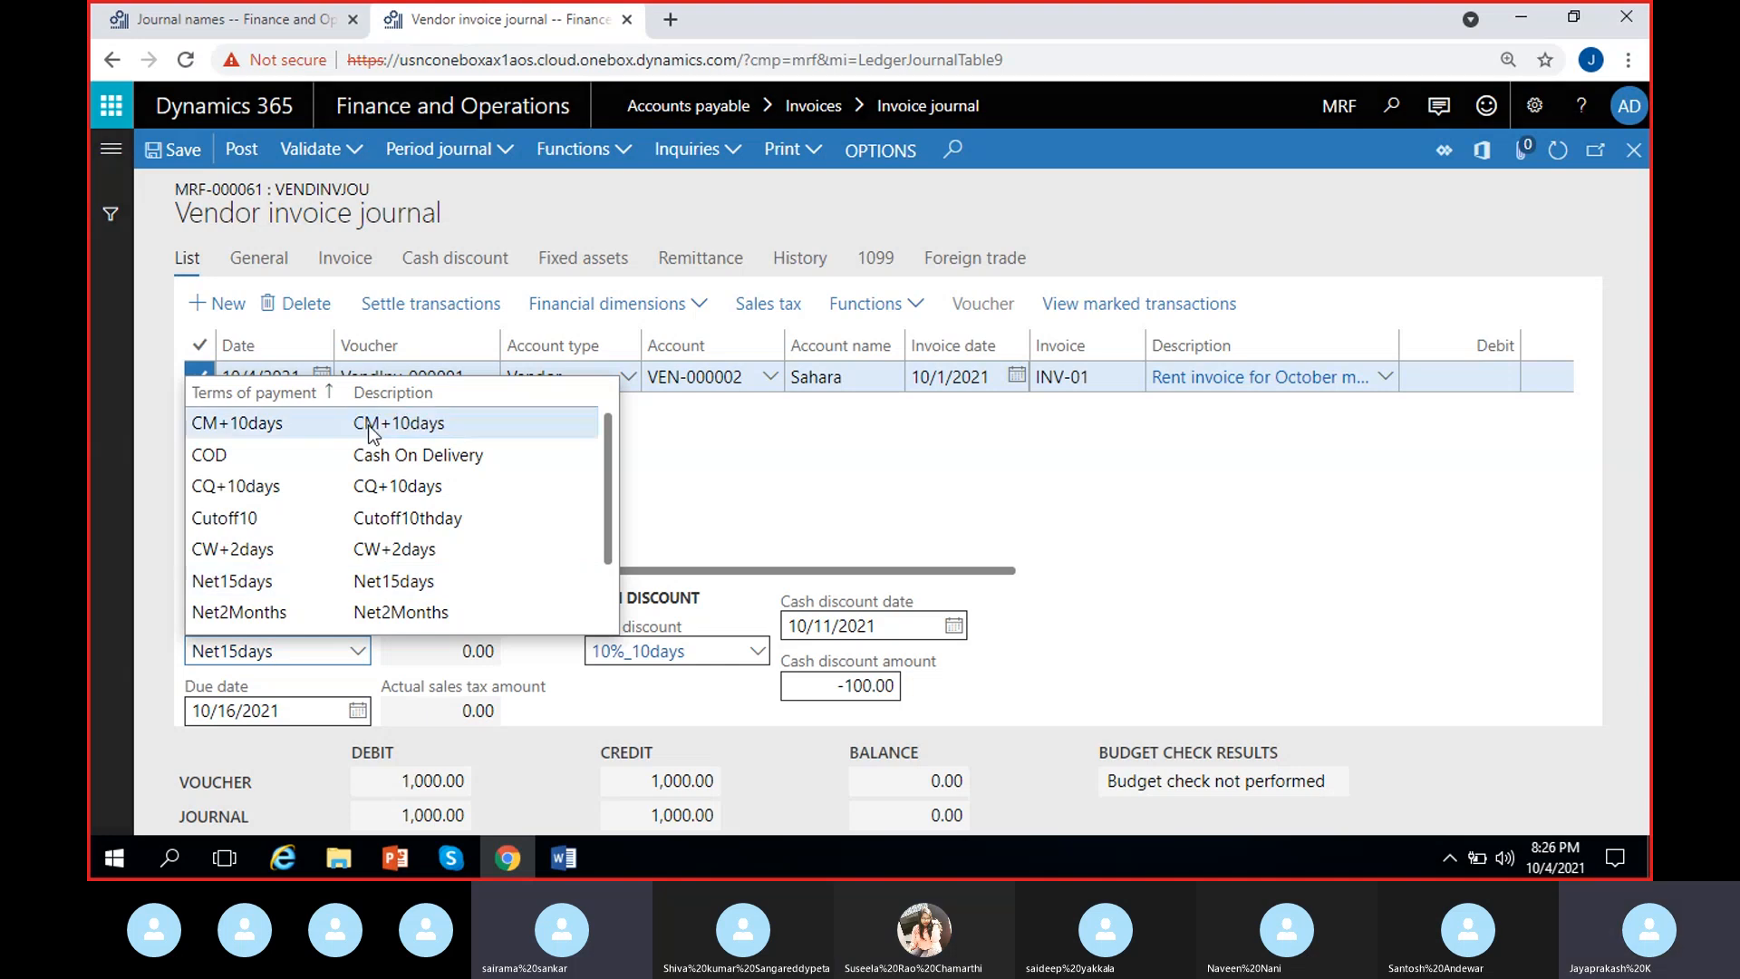
click(370, 432)
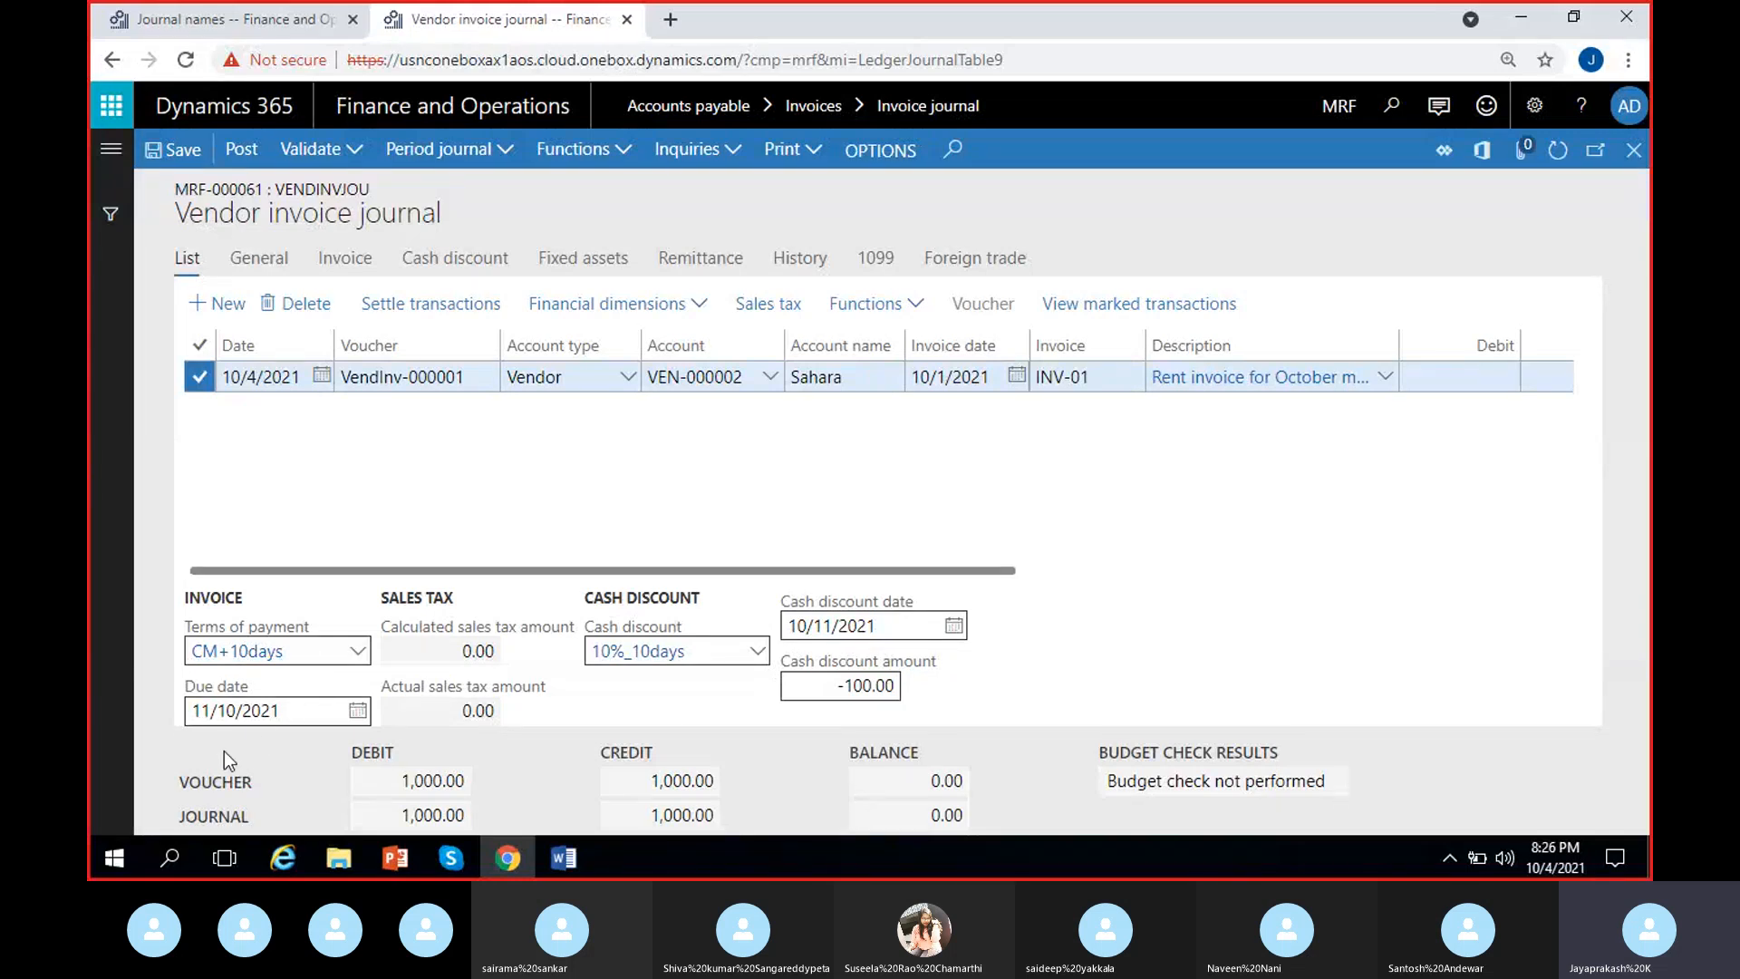
click(357, 711)
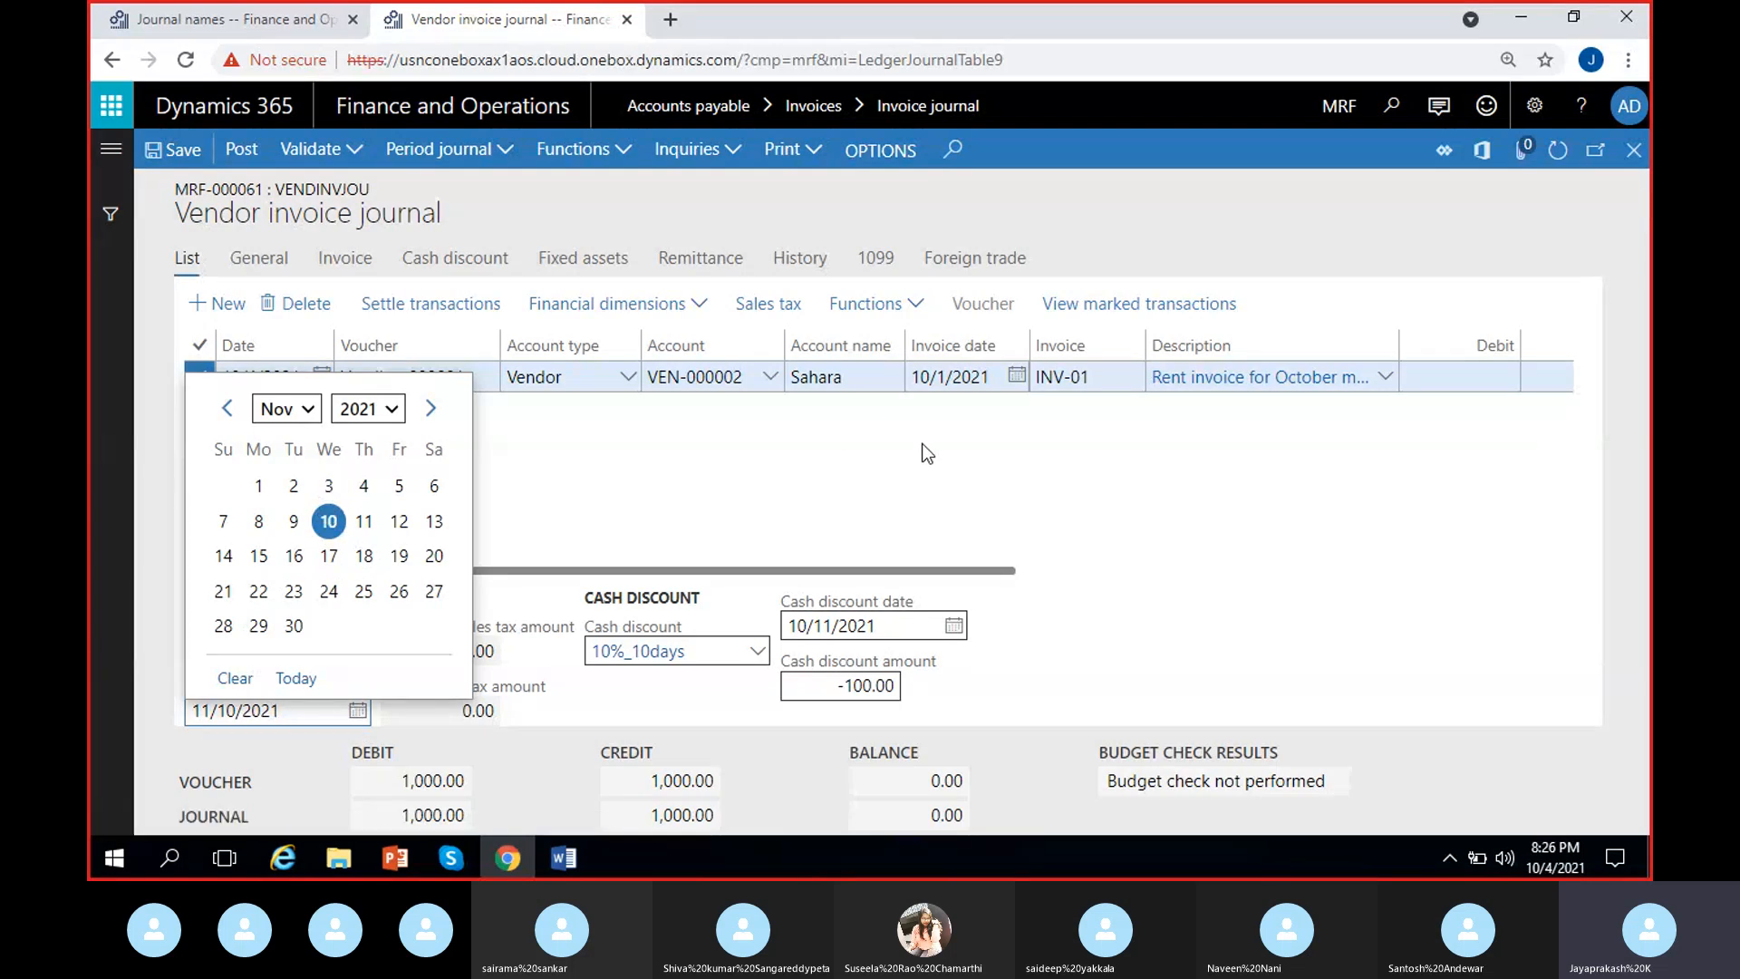
click(912, 472)
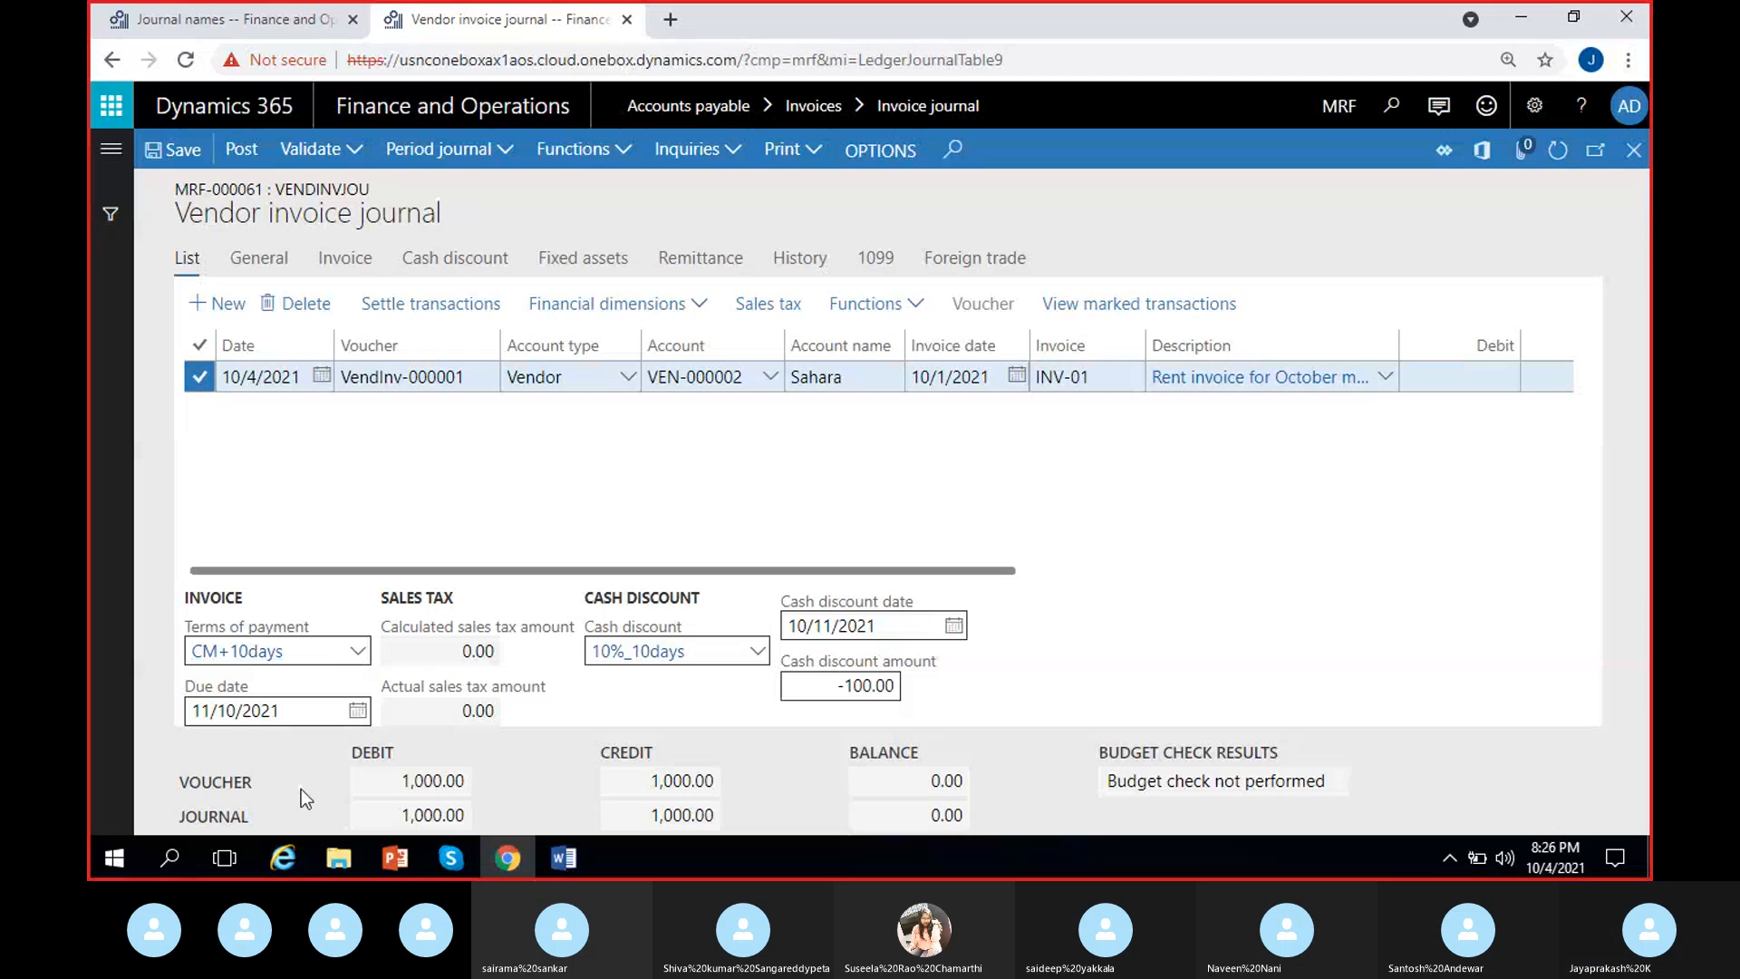
Change the invoice's terms of payment to CQ+10days.
click(353, 654)
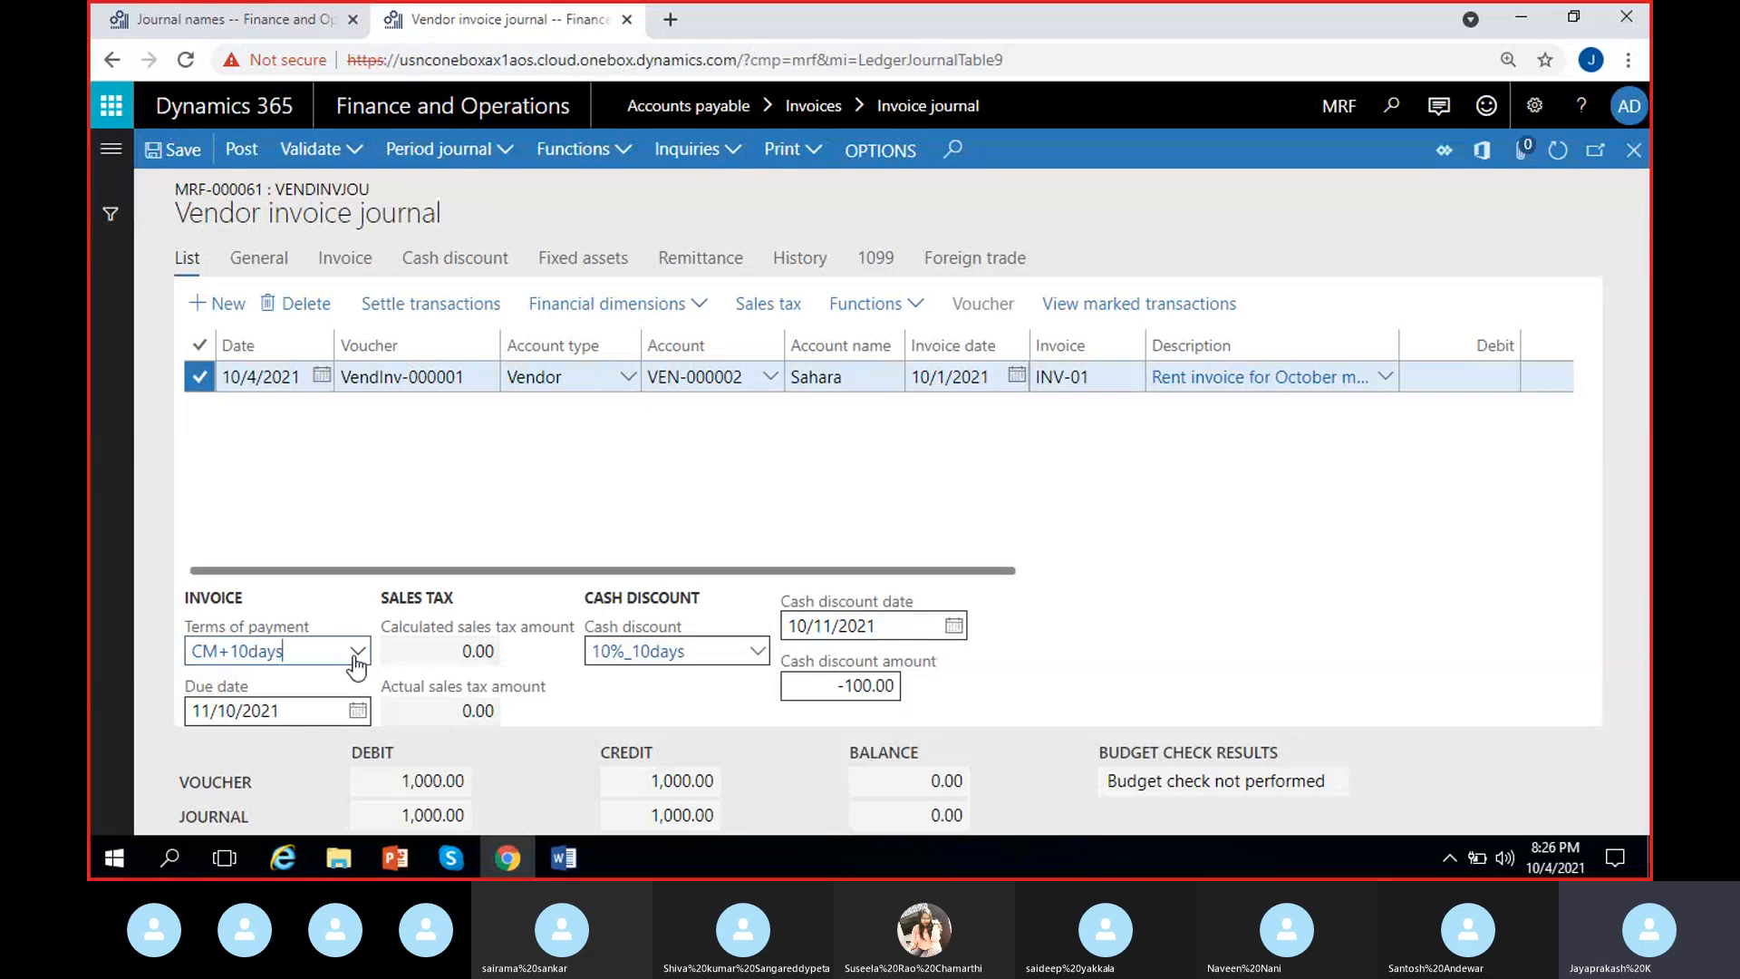
click(356, 656)
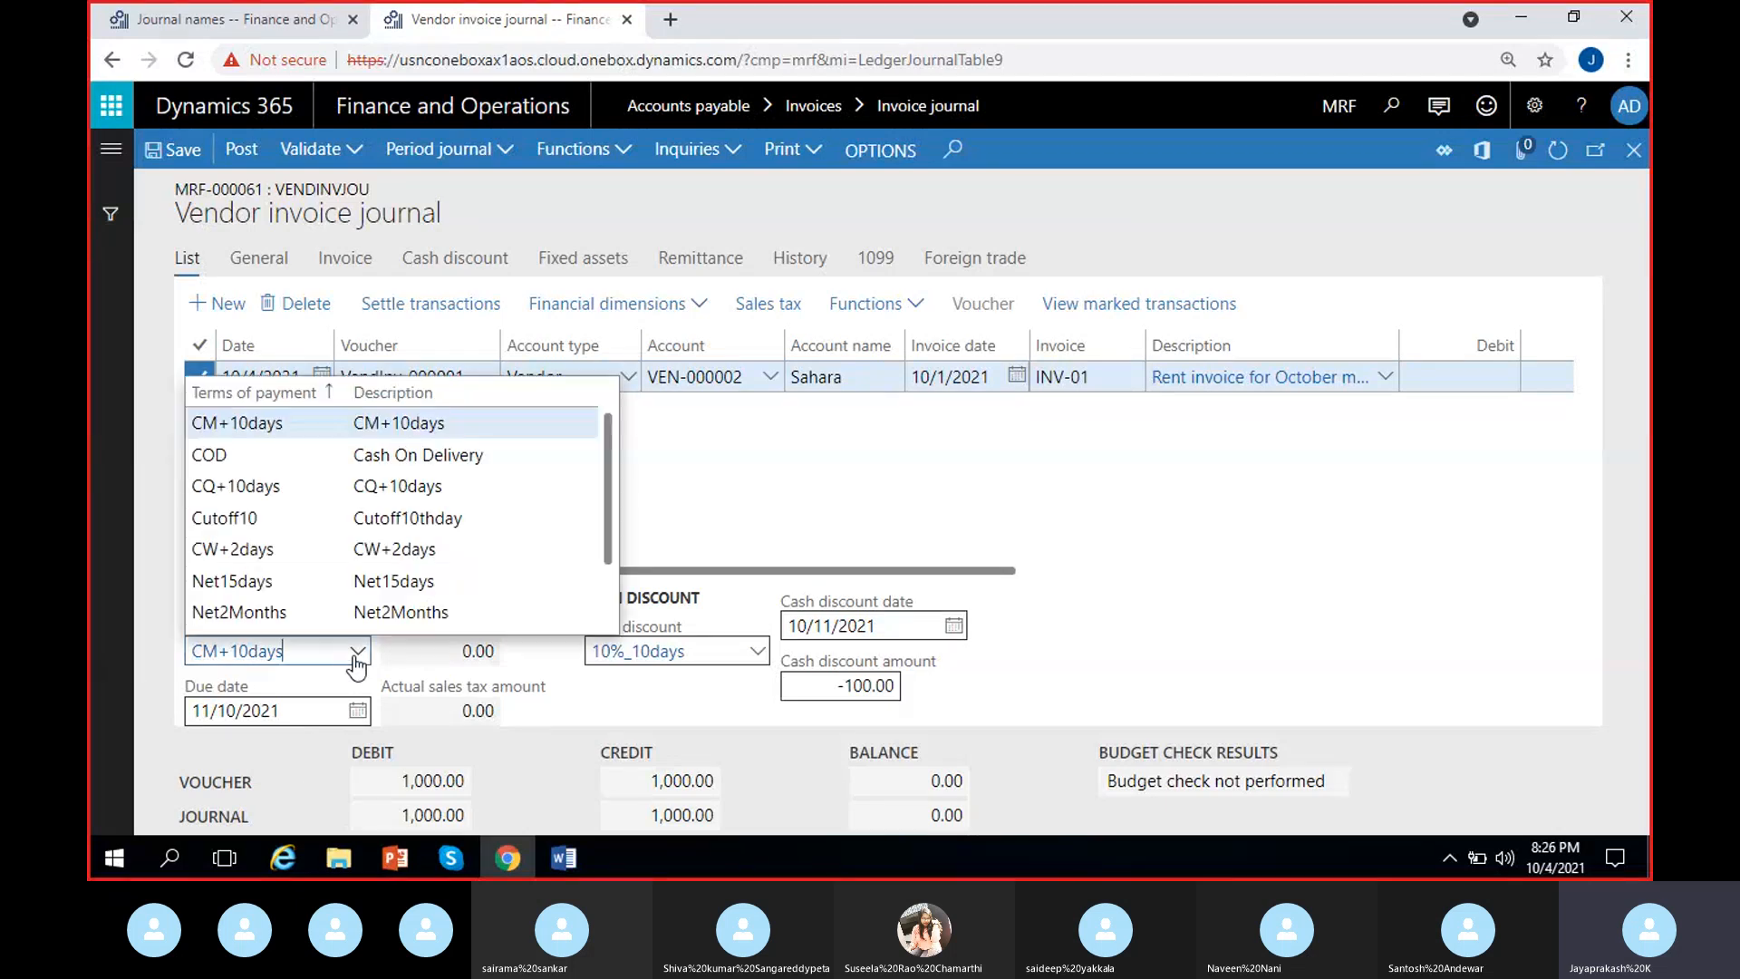
click(393, 491)
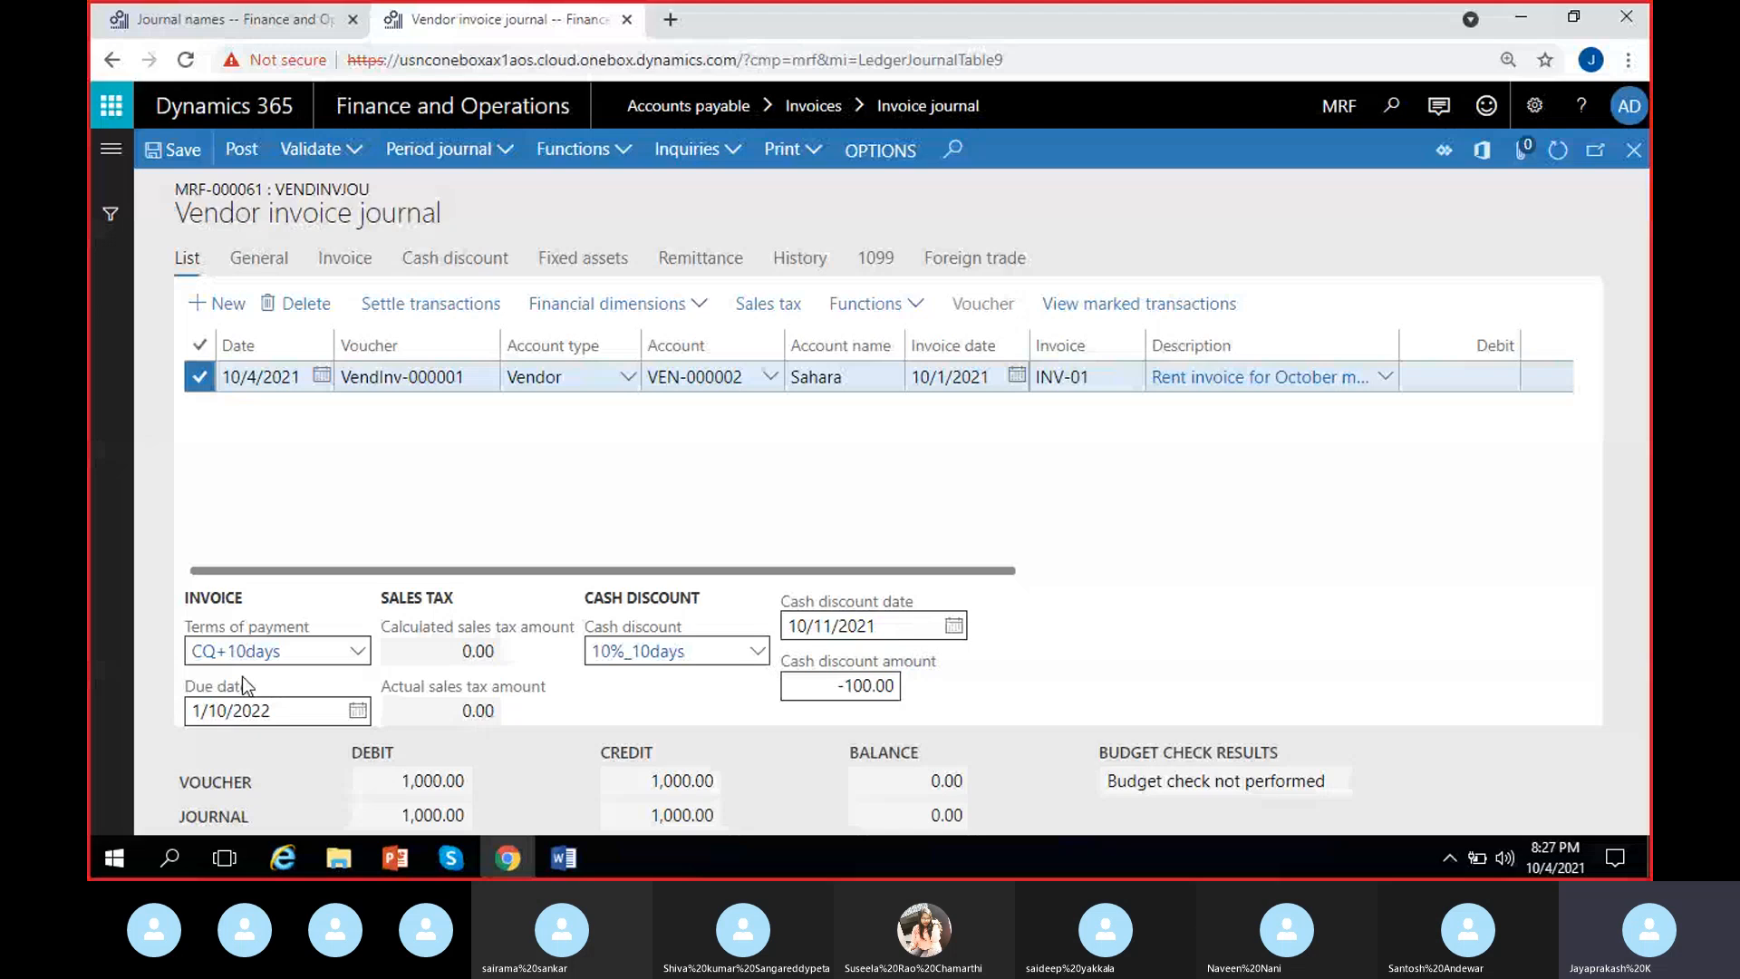
Set the invoice's terms of payment to COD and view the available payment terms again.
click(357, 652)
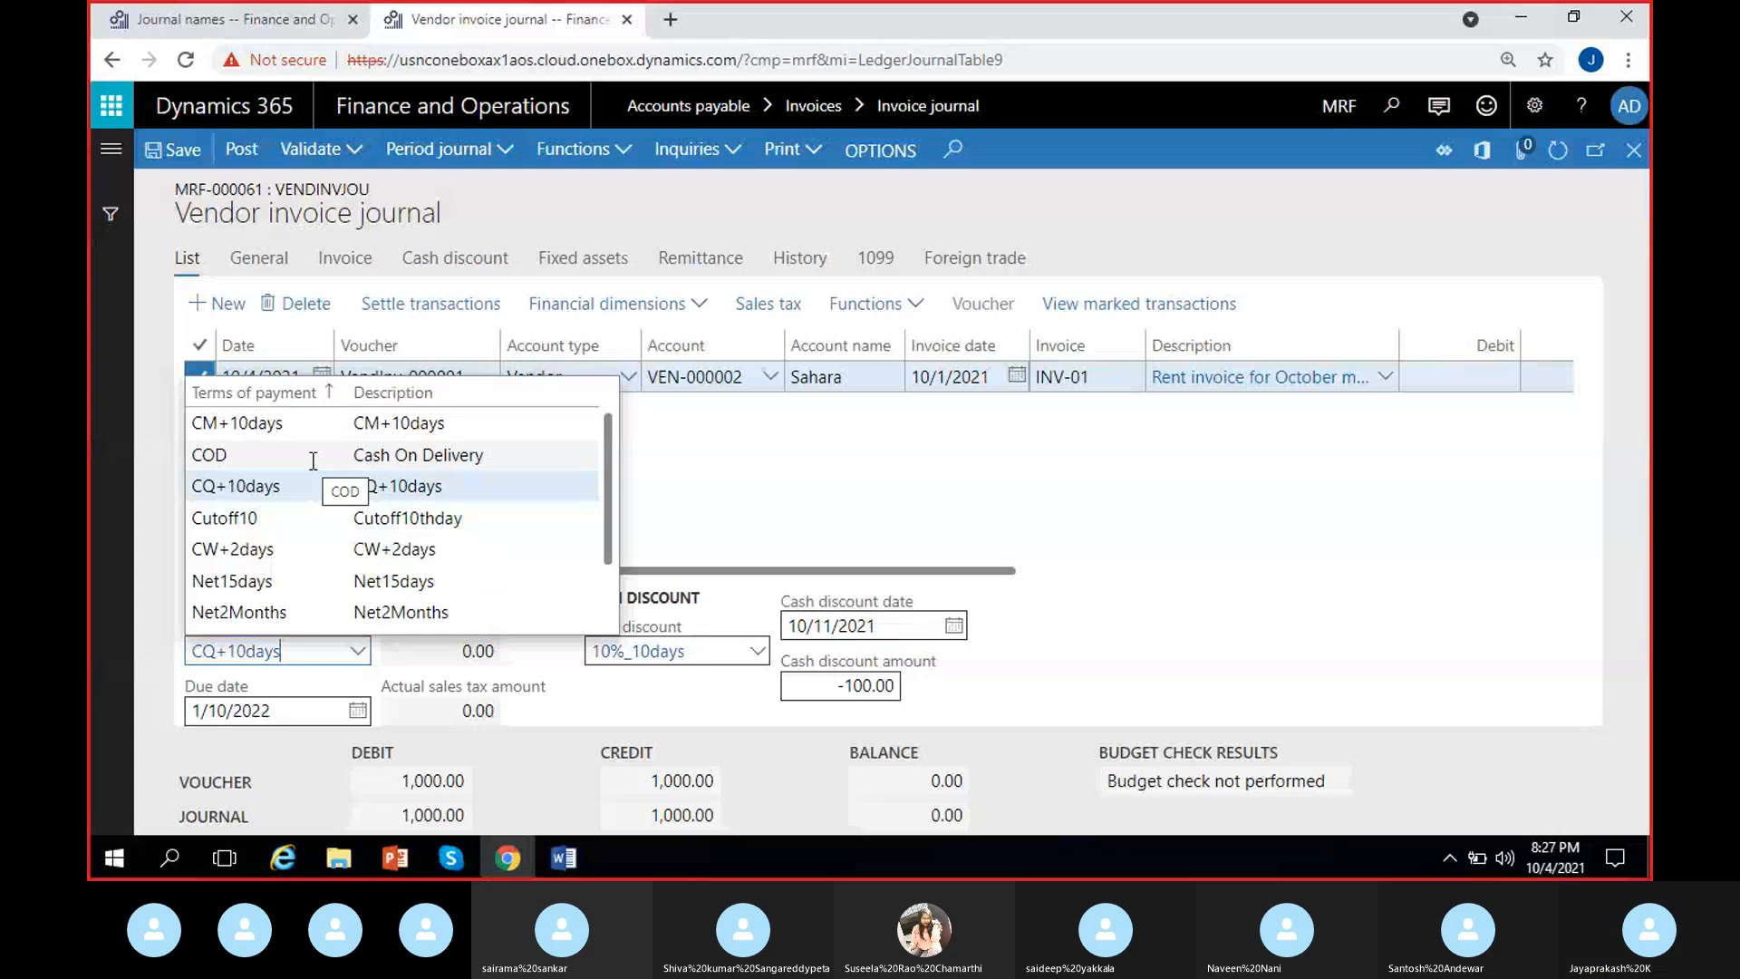
click(313, 462)
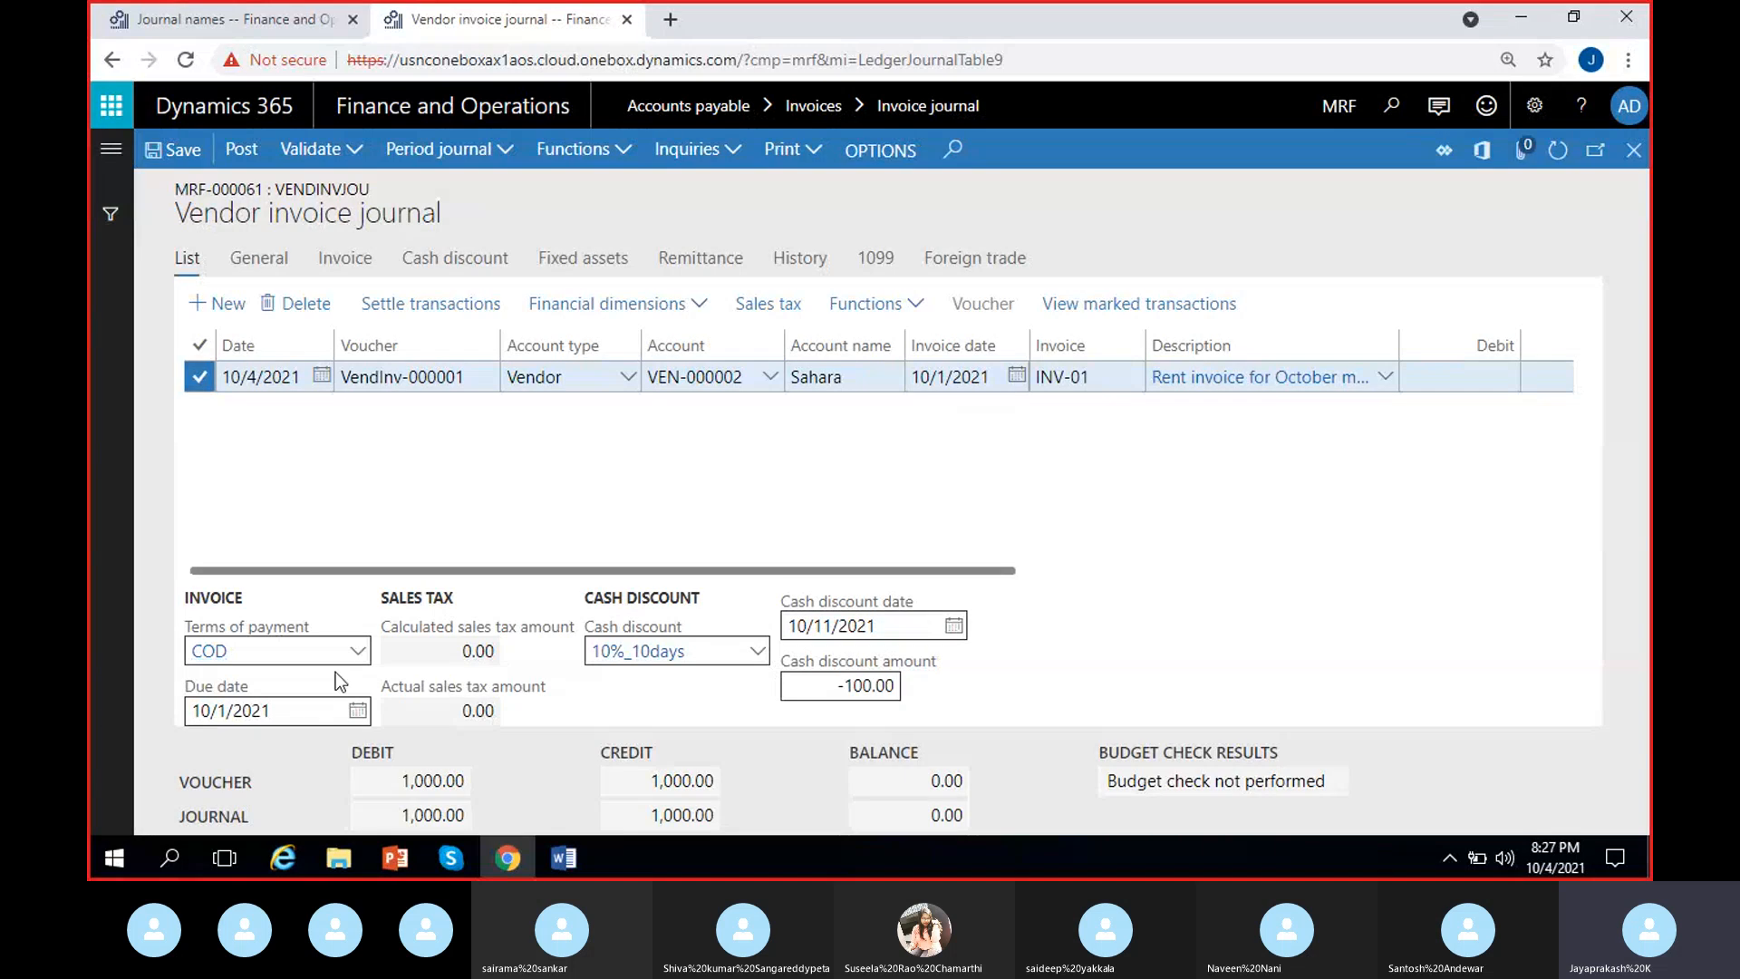
click(355, 652)
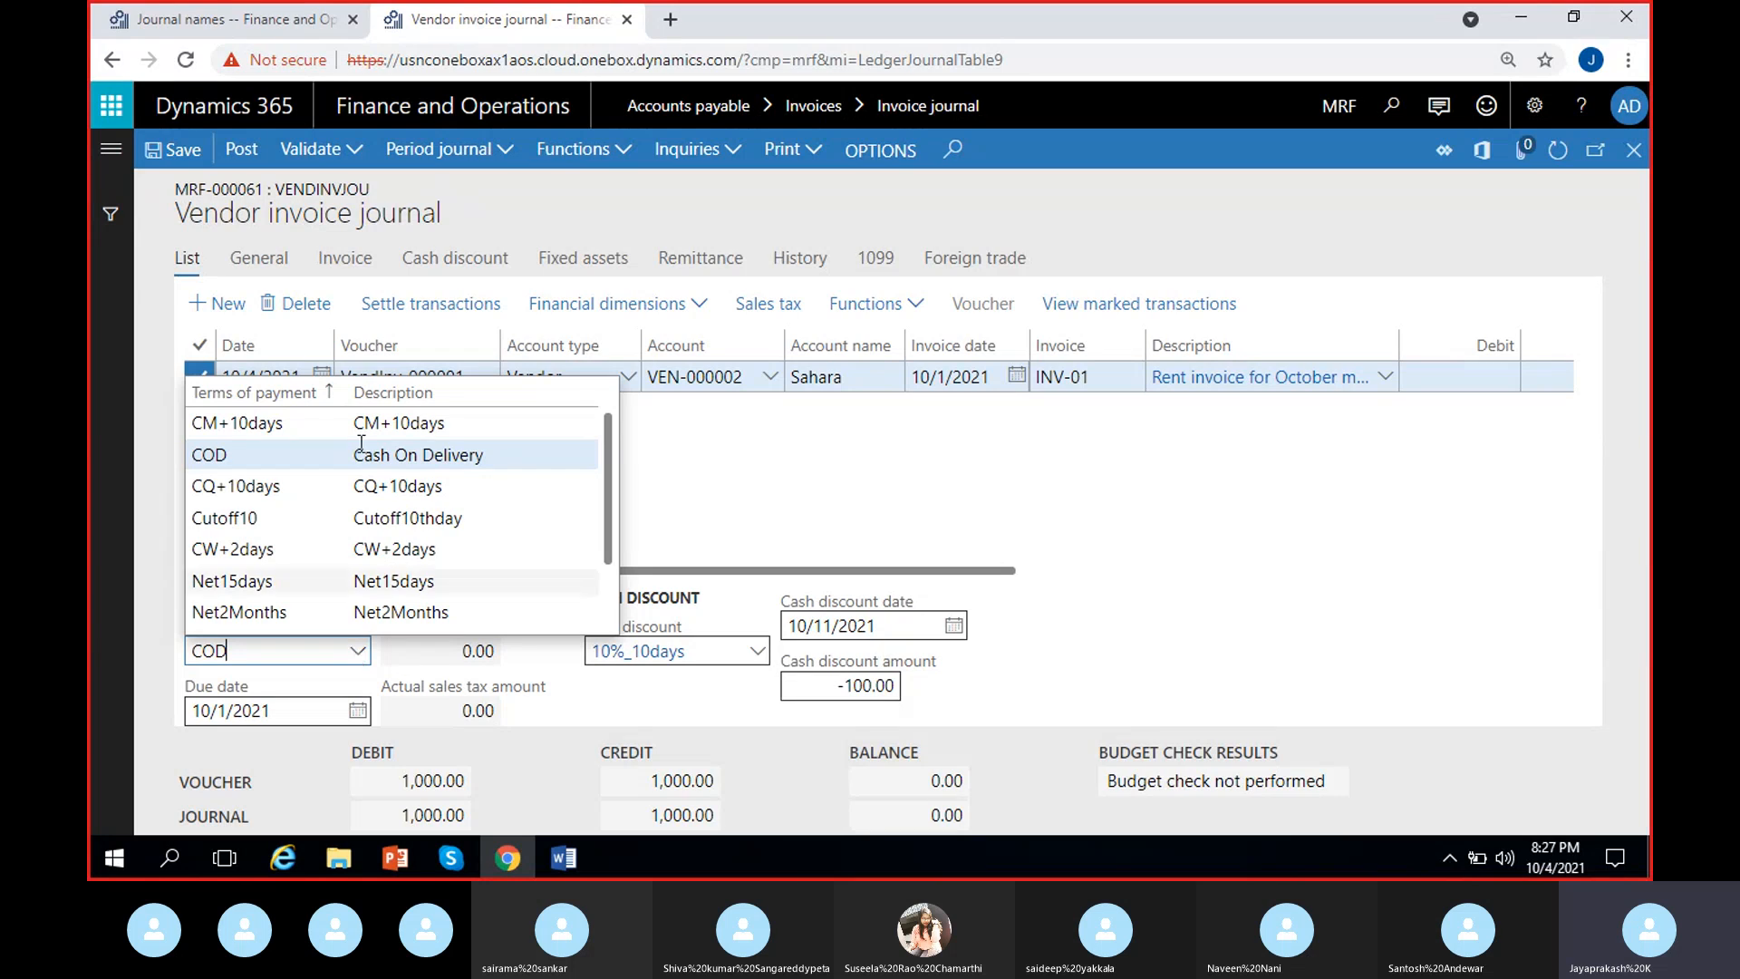
Open the Accounts payable terms of payment setup and view the CW+2days record.
click(152, 30)
click(110, 149)
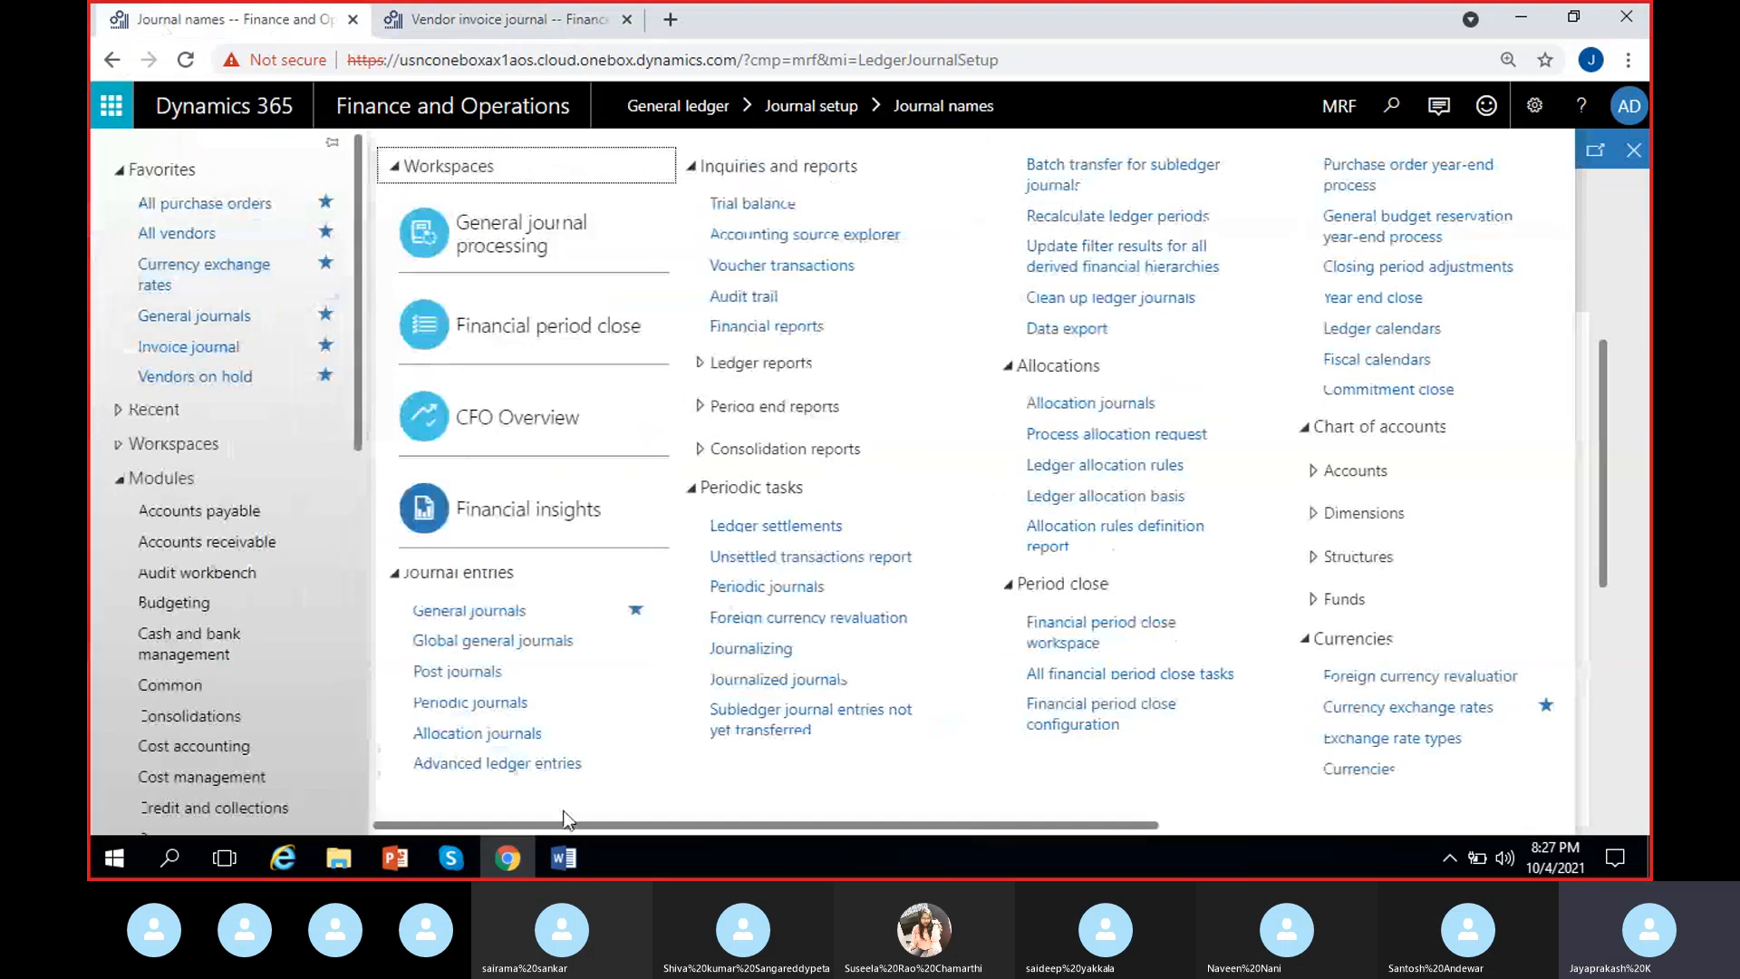
scroll(721, 820, right, 5)
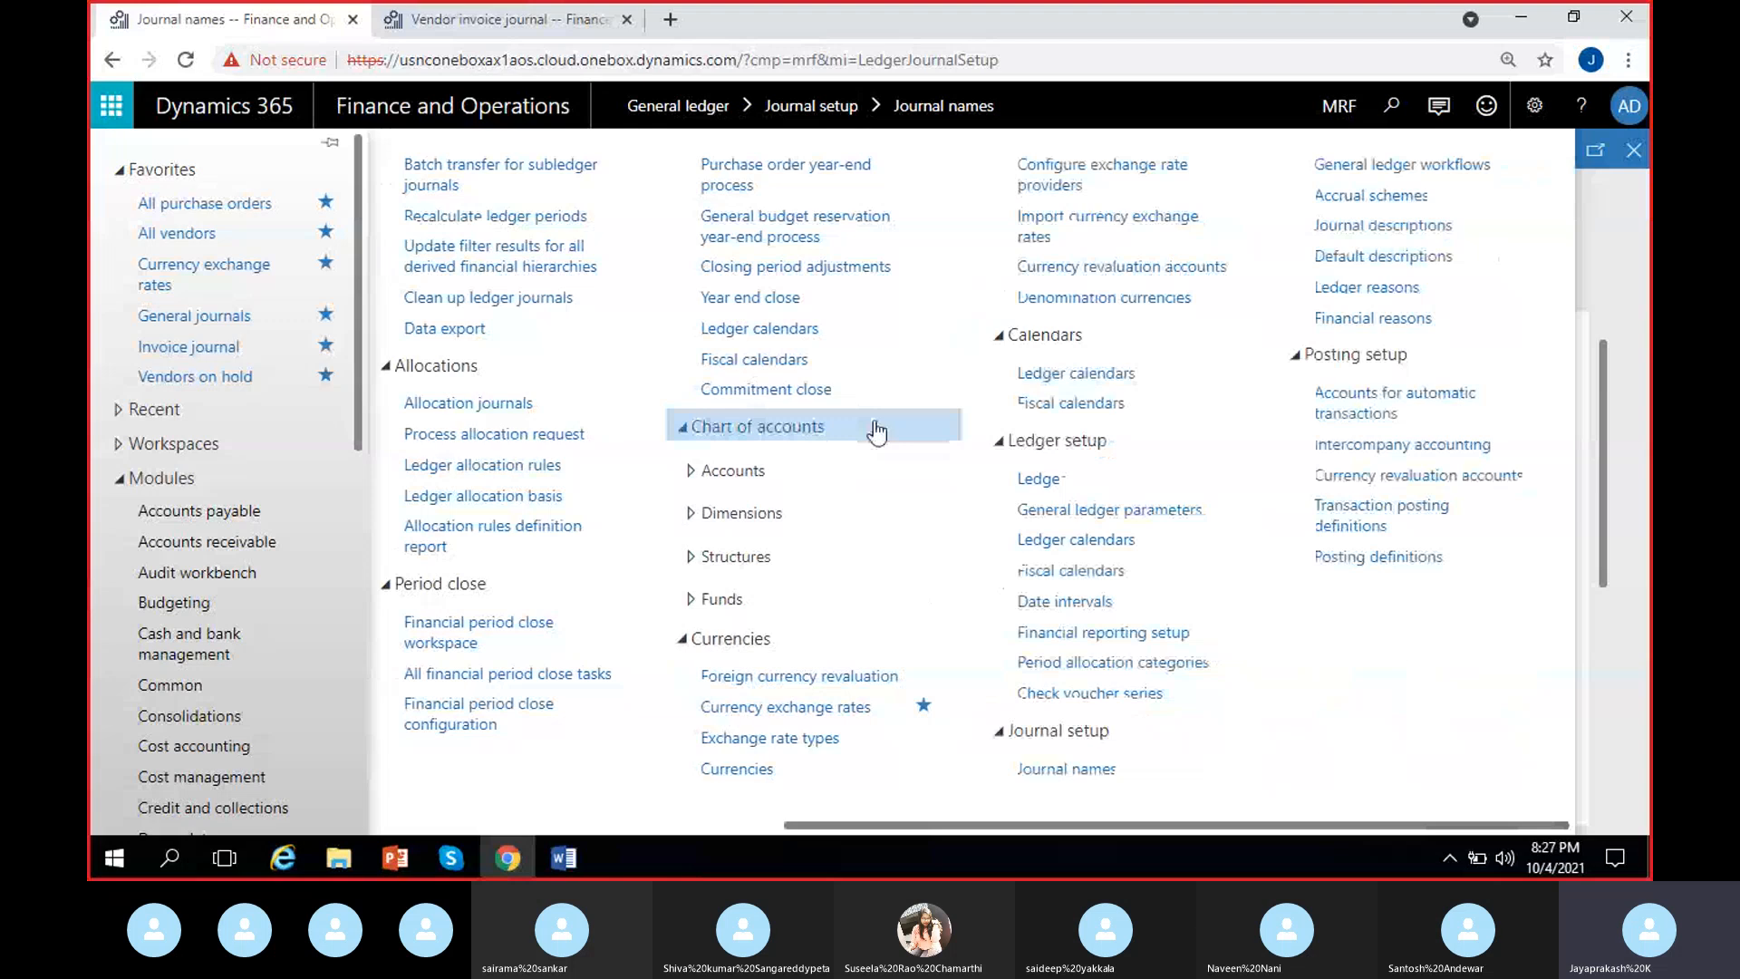
click(199, 511)
scroll(1116, 823, right, 5)
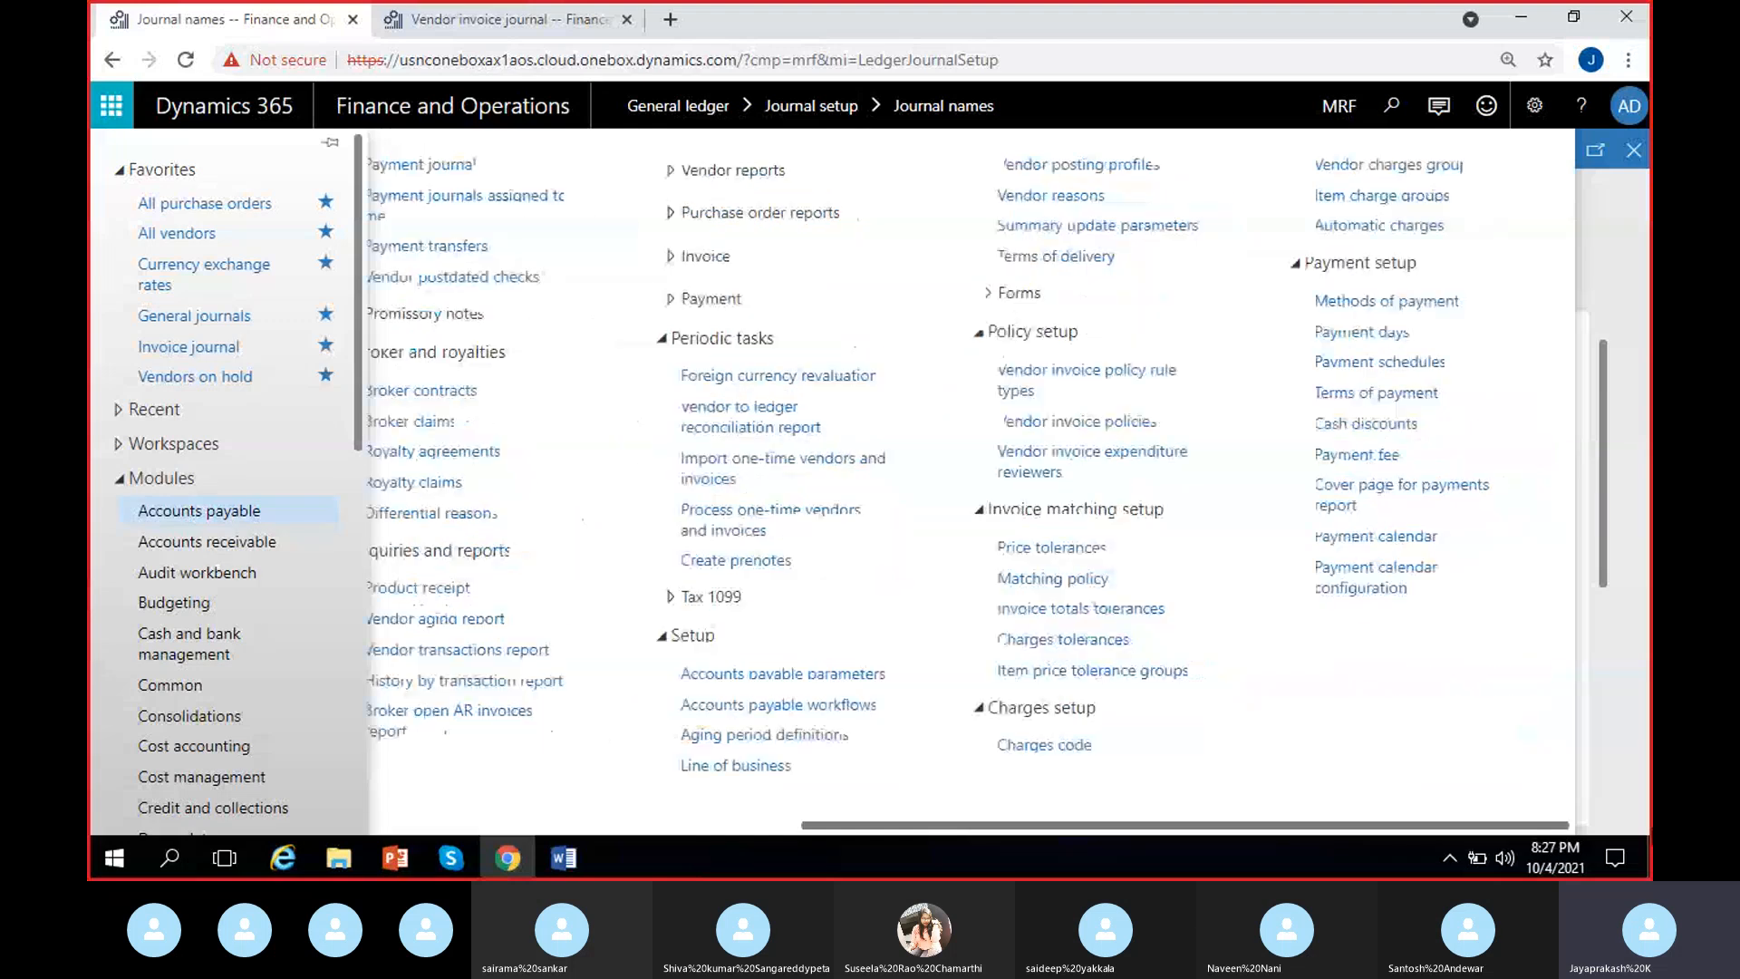
click(1378, 394)
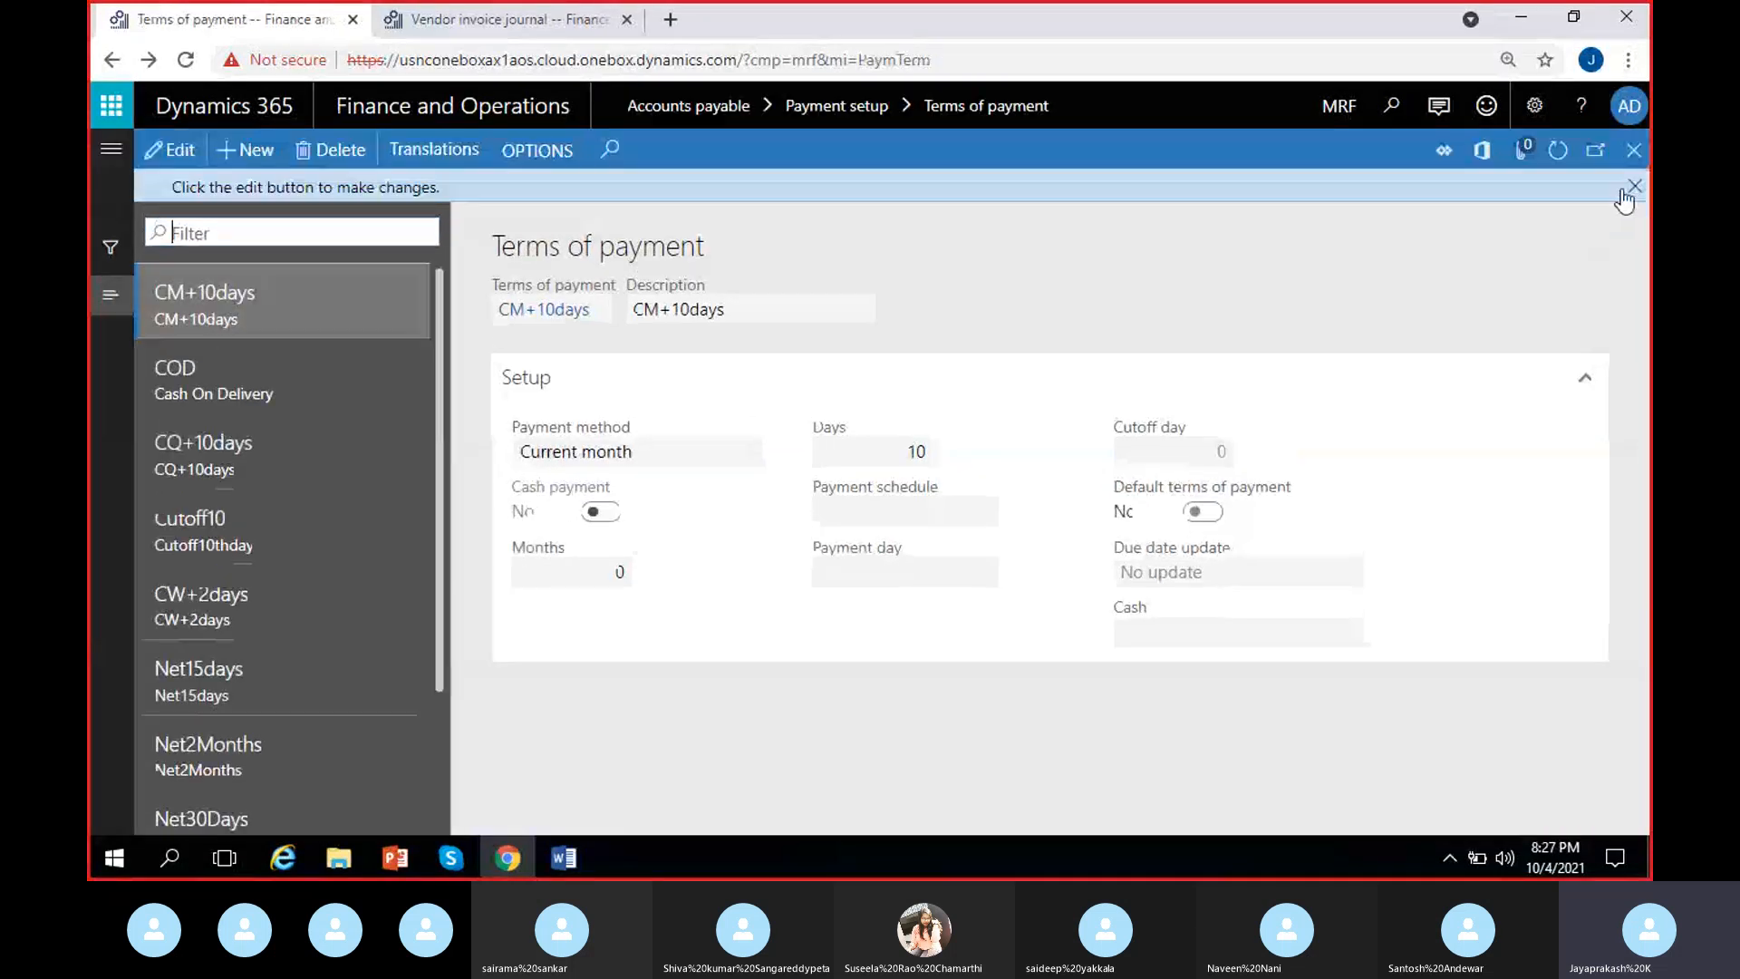
click(1624, 194)
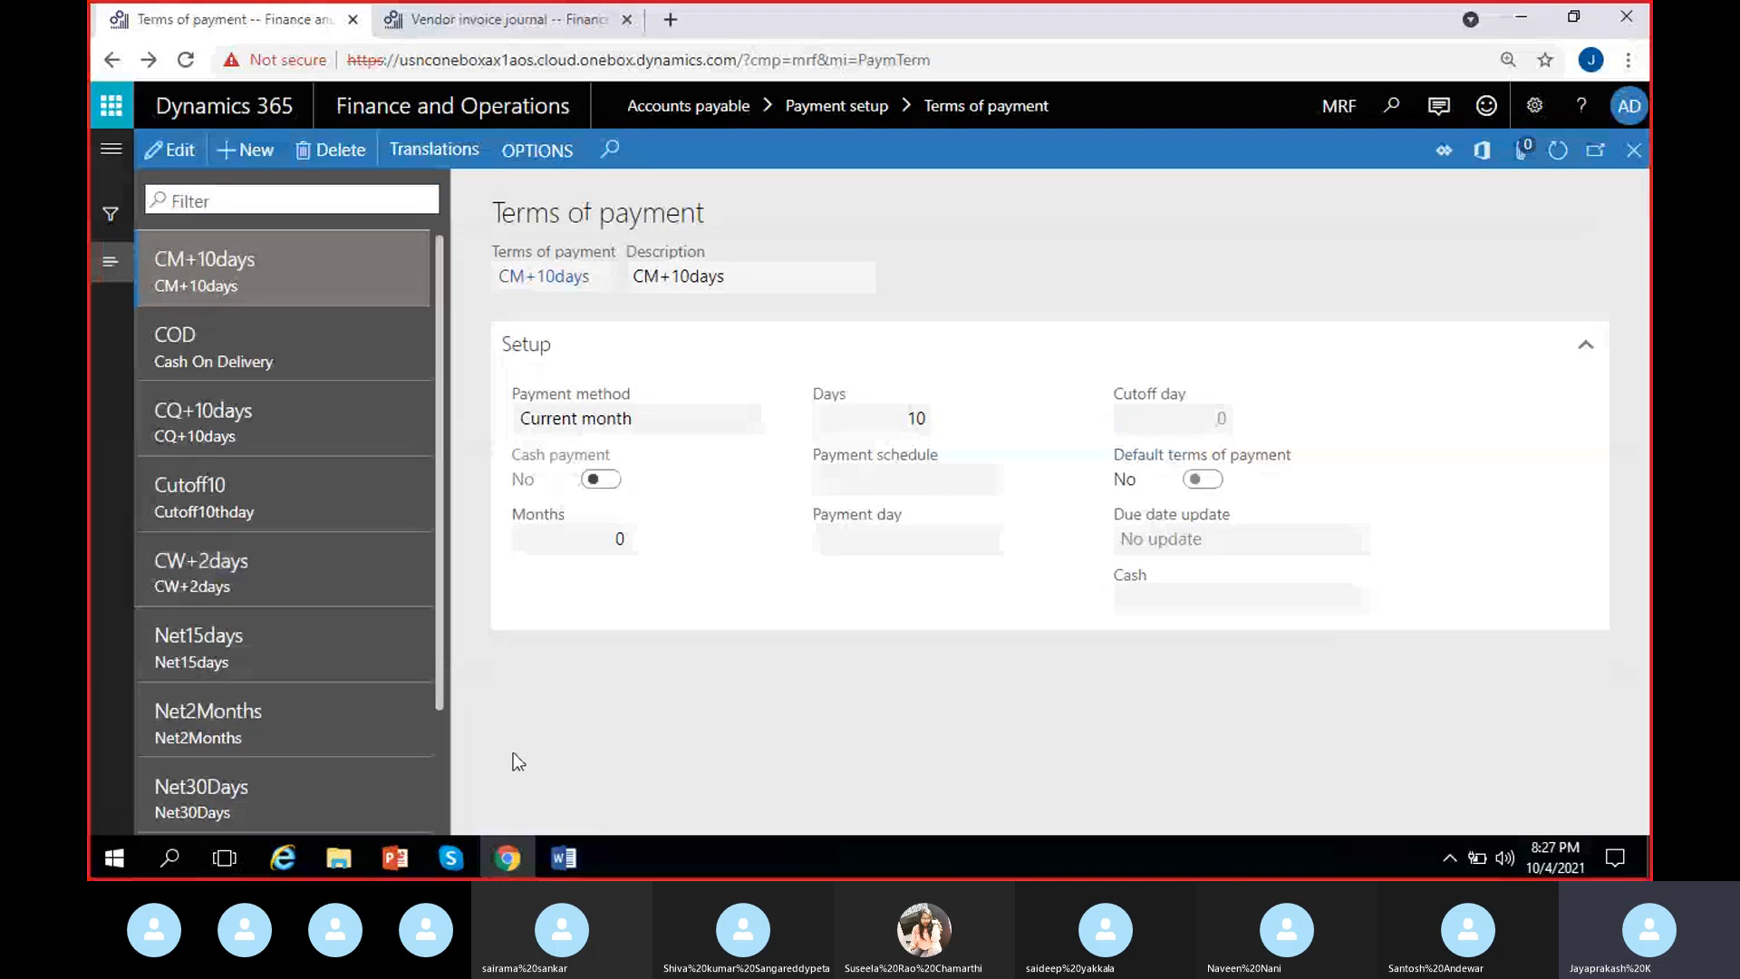
click(273, 602)
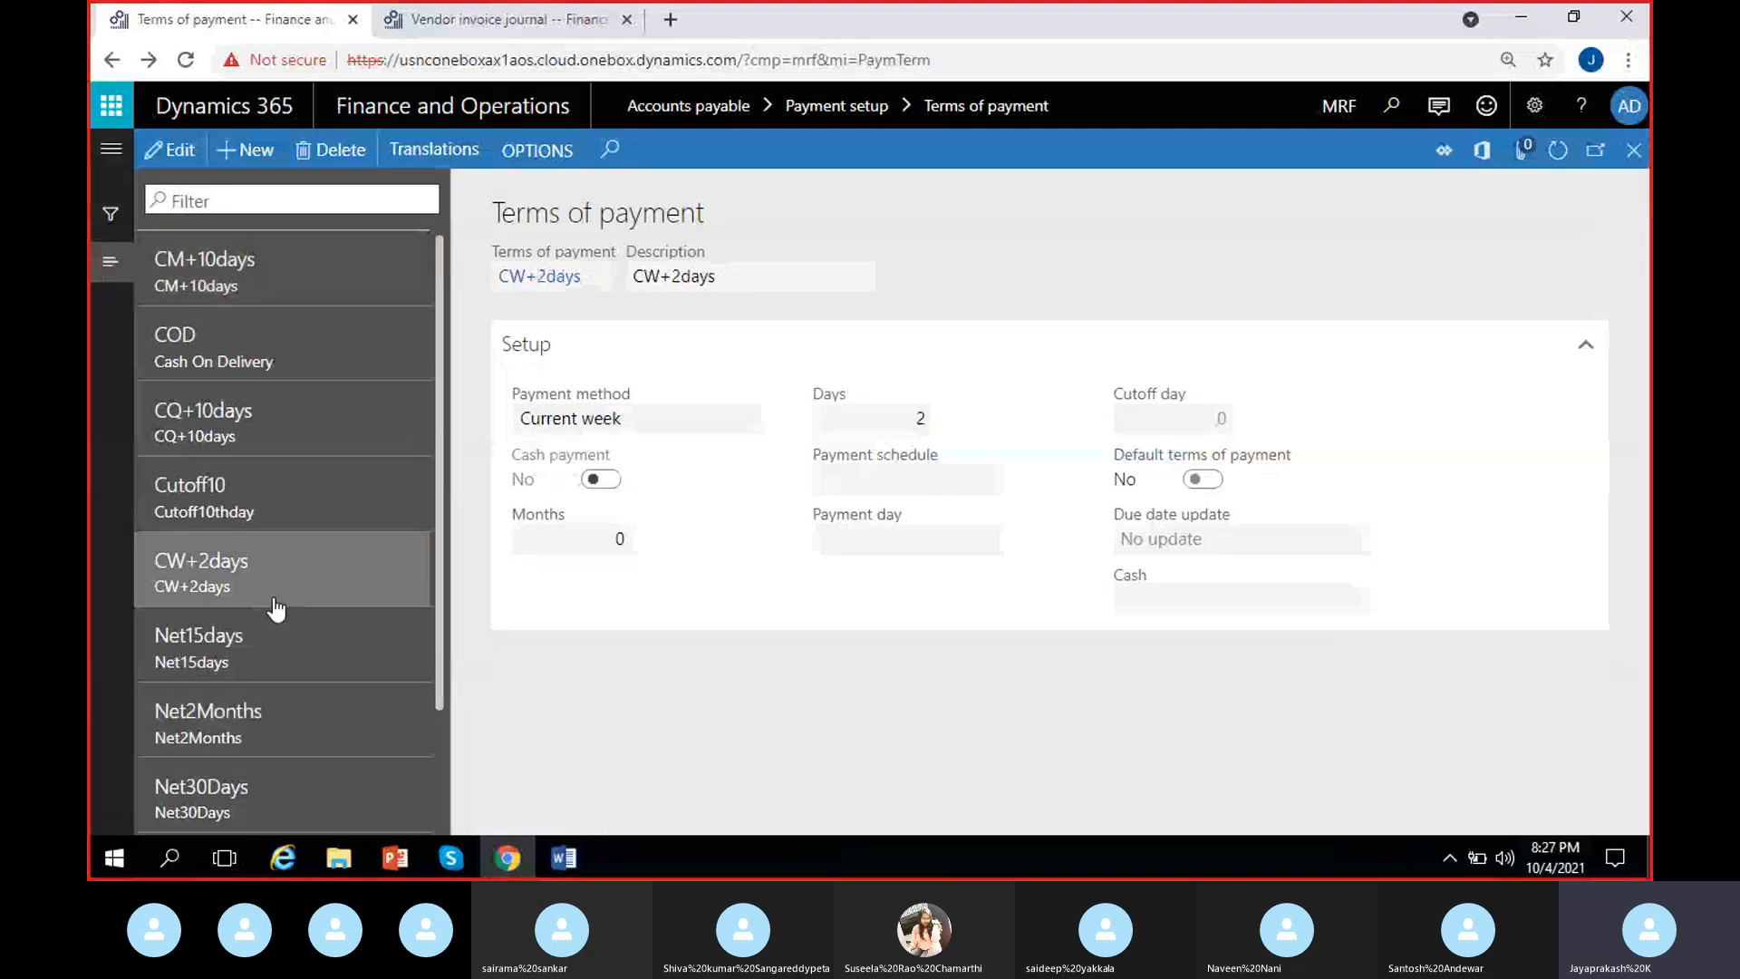
Set the journal invoice's terms of payment to CW+2days and check its due date against the system calendar.
click(480, 26)
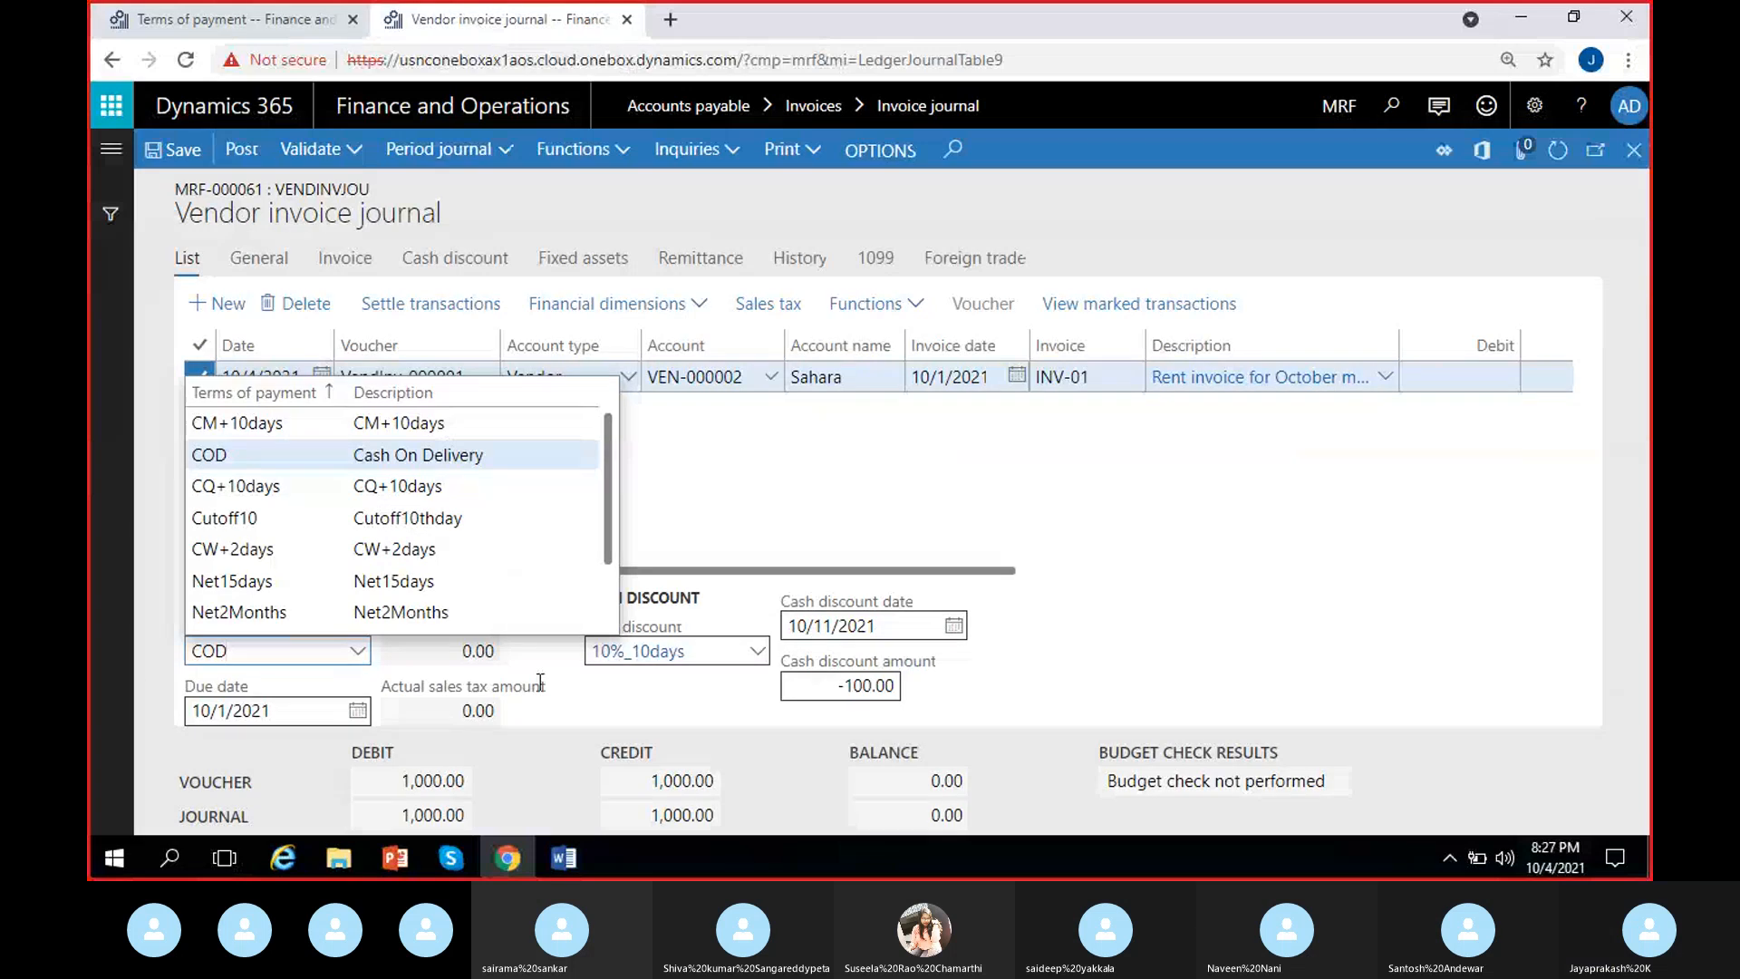
click(906, 484)
click(338, 658)
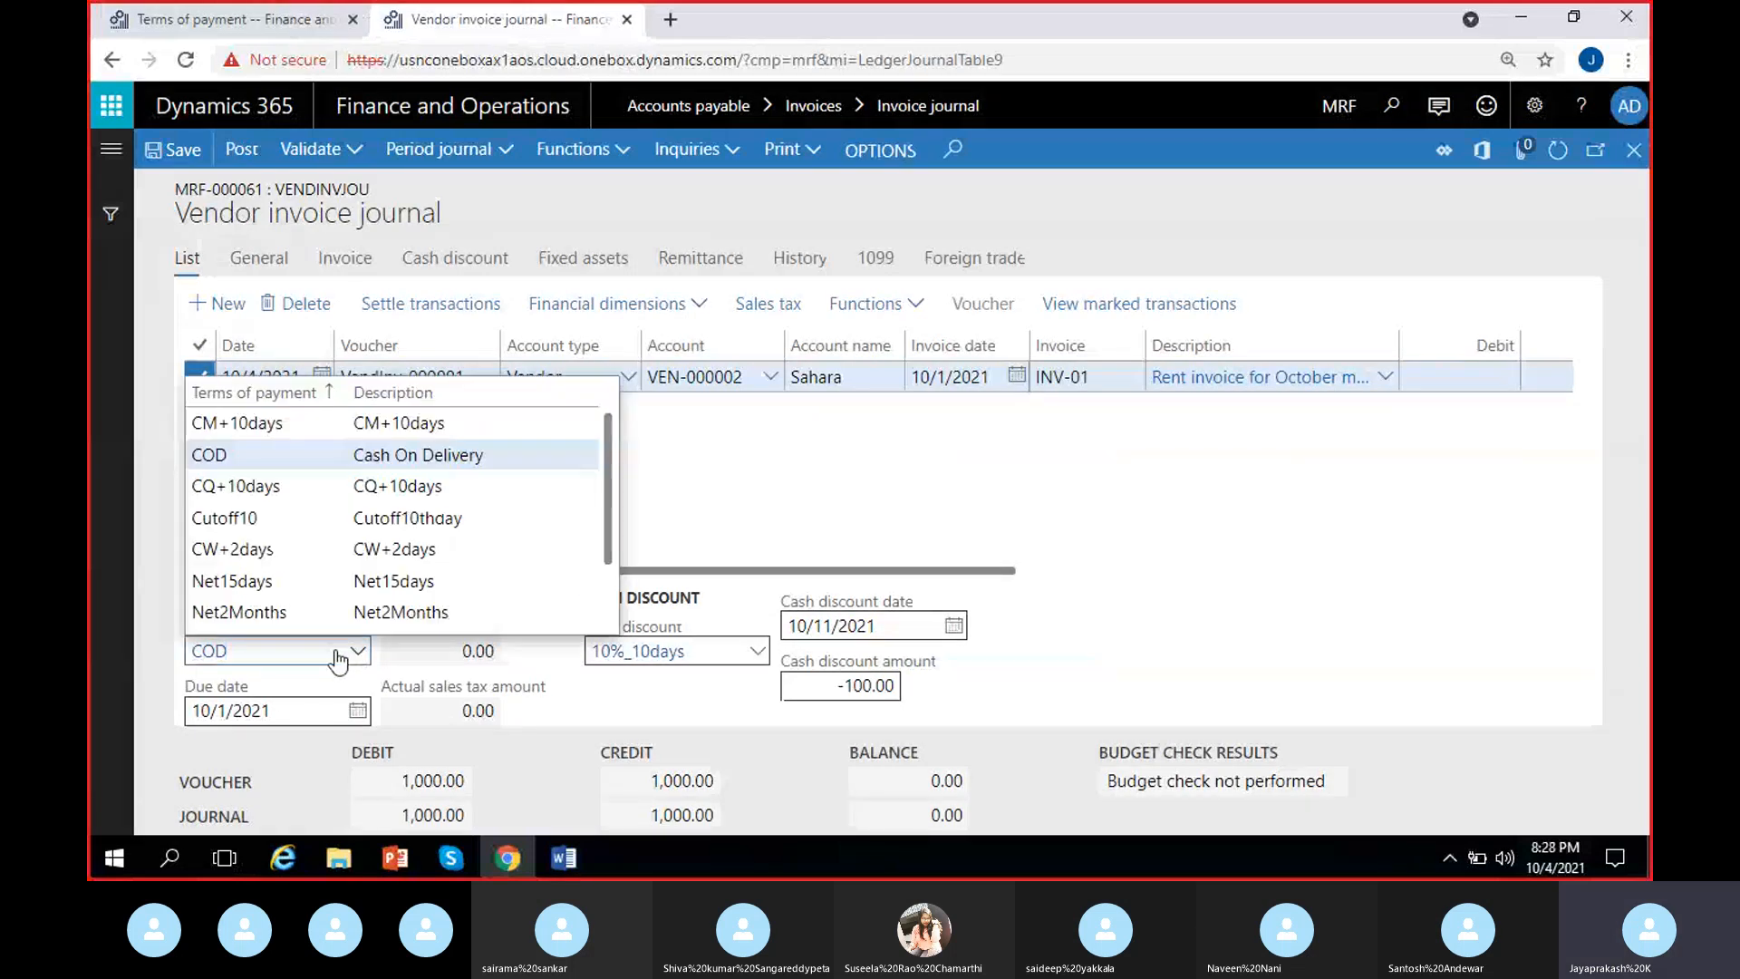
click(252, 552)
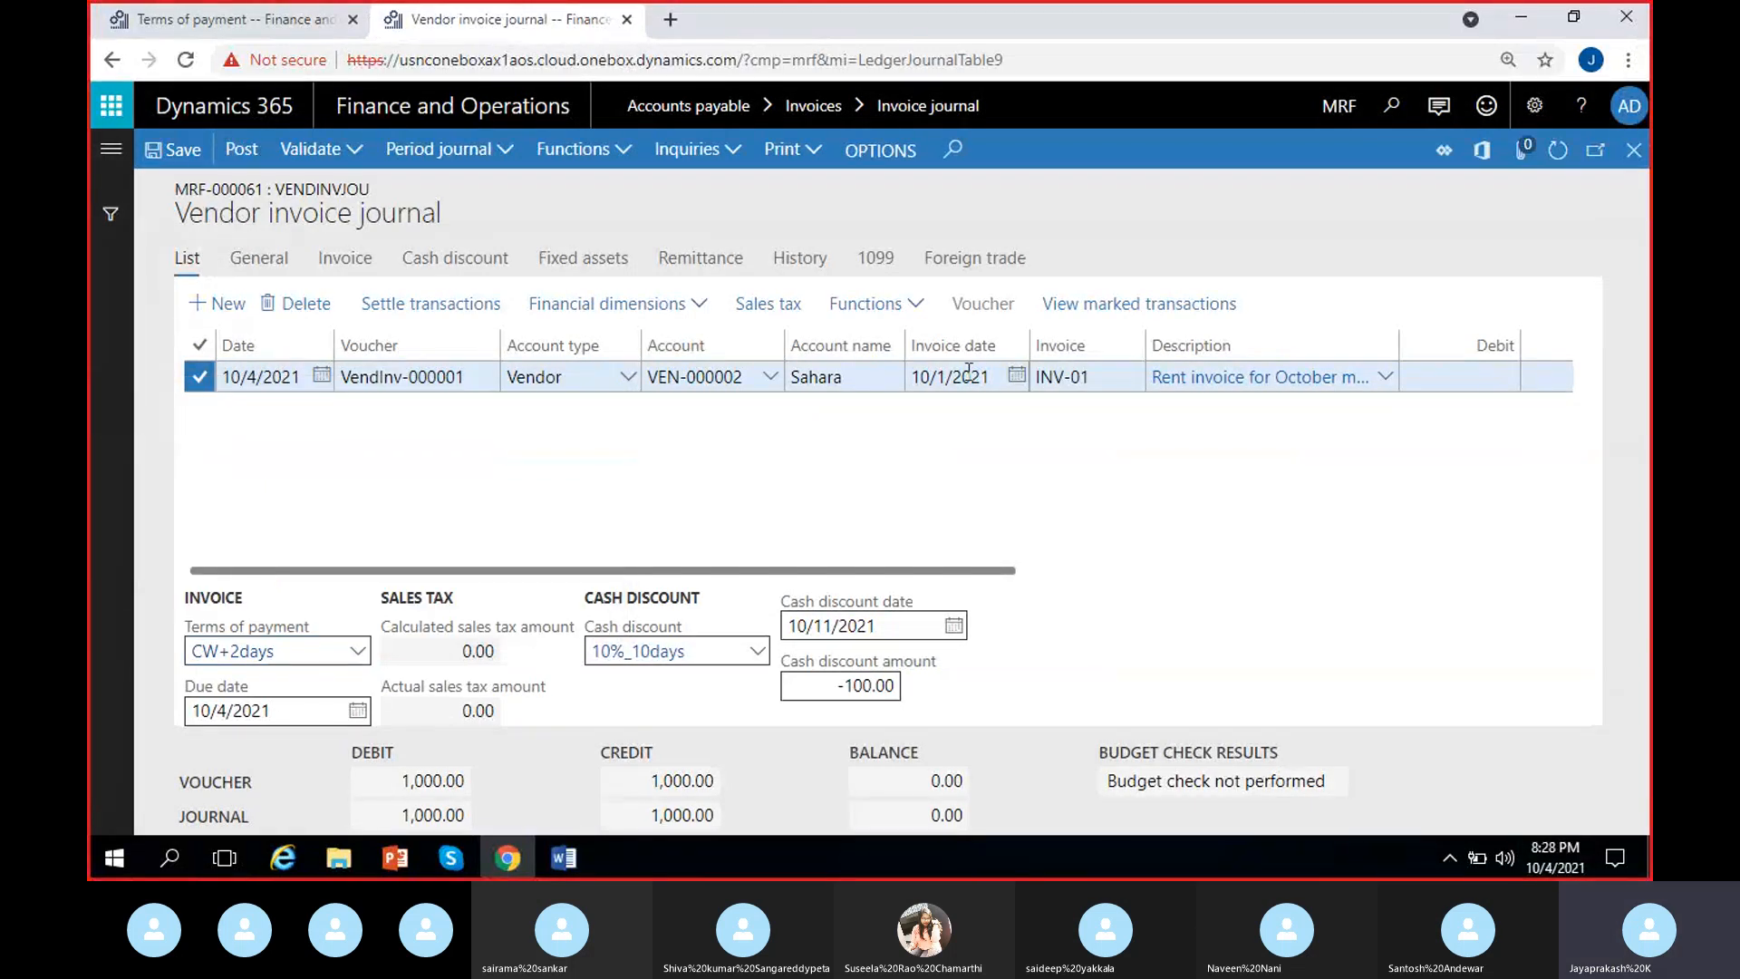
click(1555, 857)
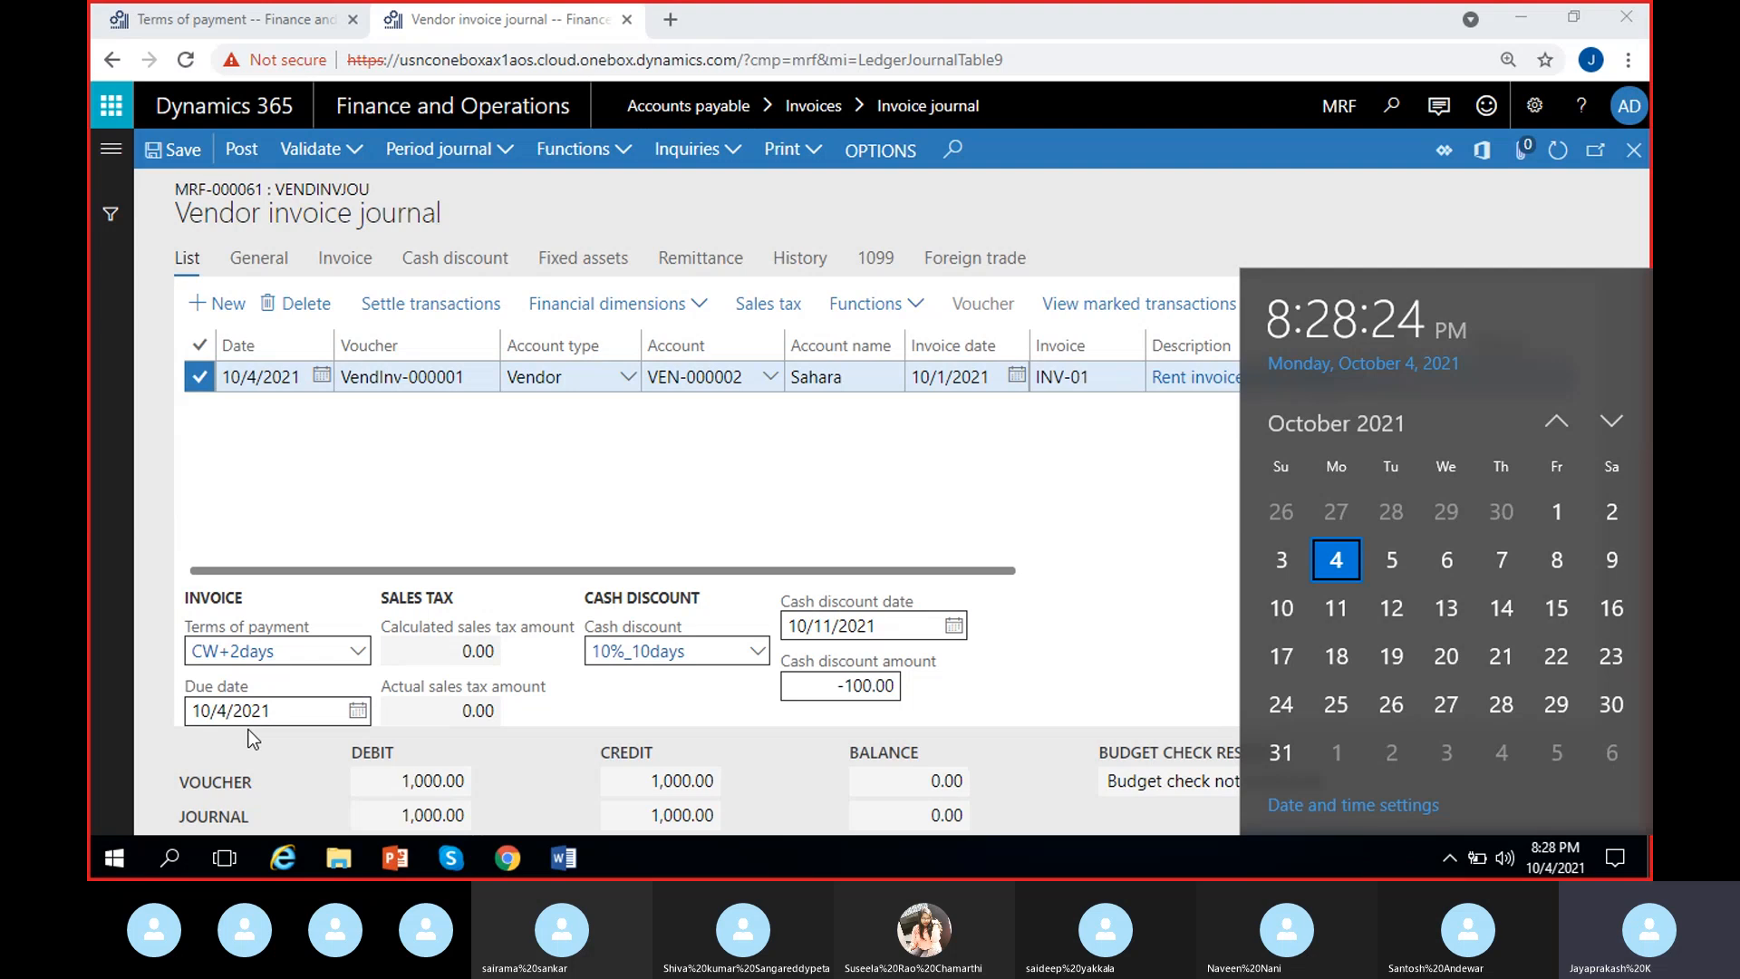
click(898, 433)
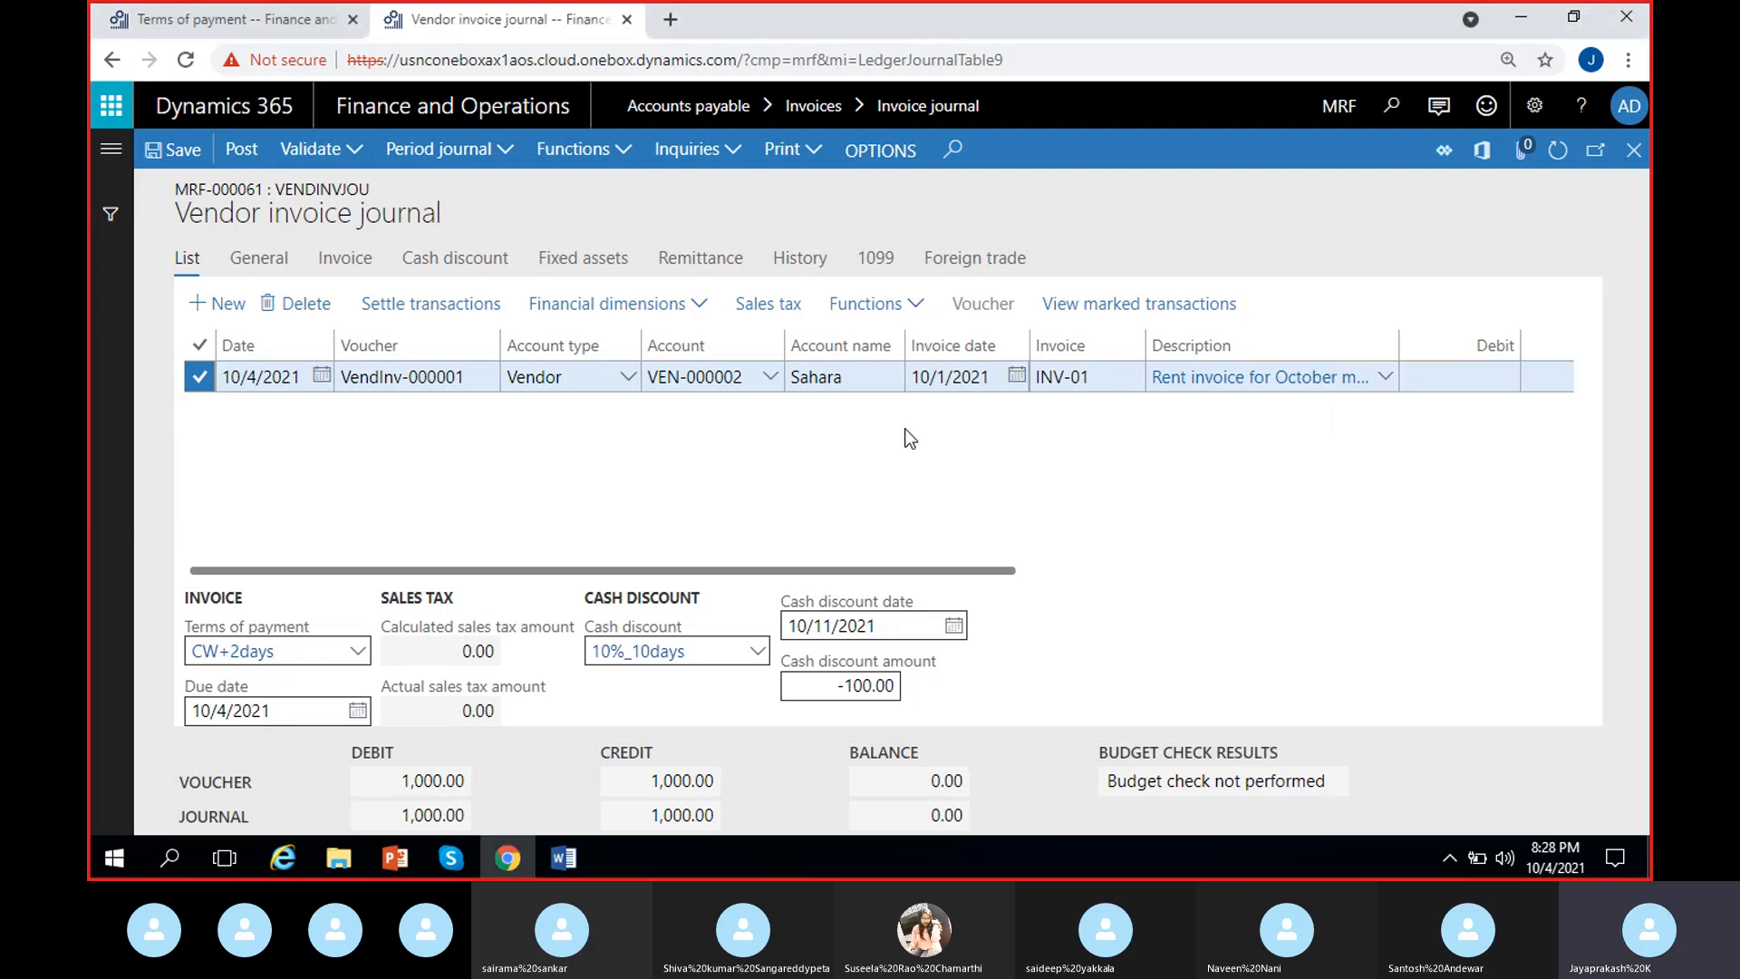
Try 10/5/2021 as the invoice date, check the due date against the system calendar, and restore the date to 10/1/2021.
click(1020, 381)
click(1019, 380)
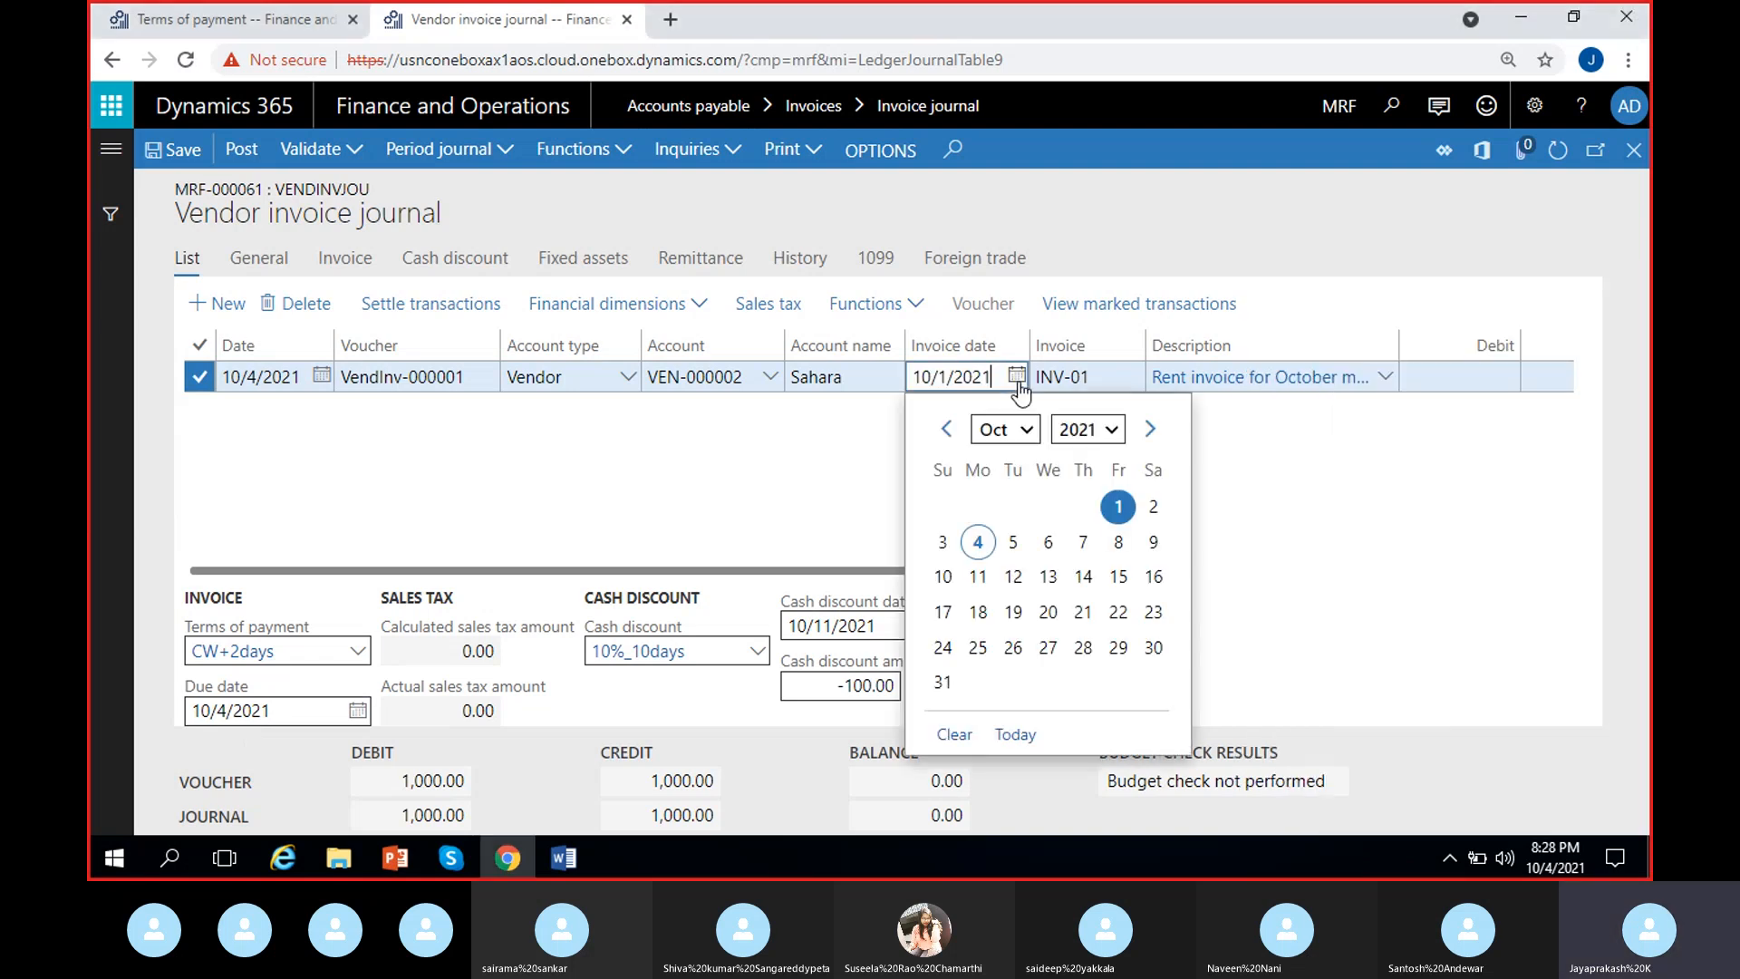
click(1012, 542)
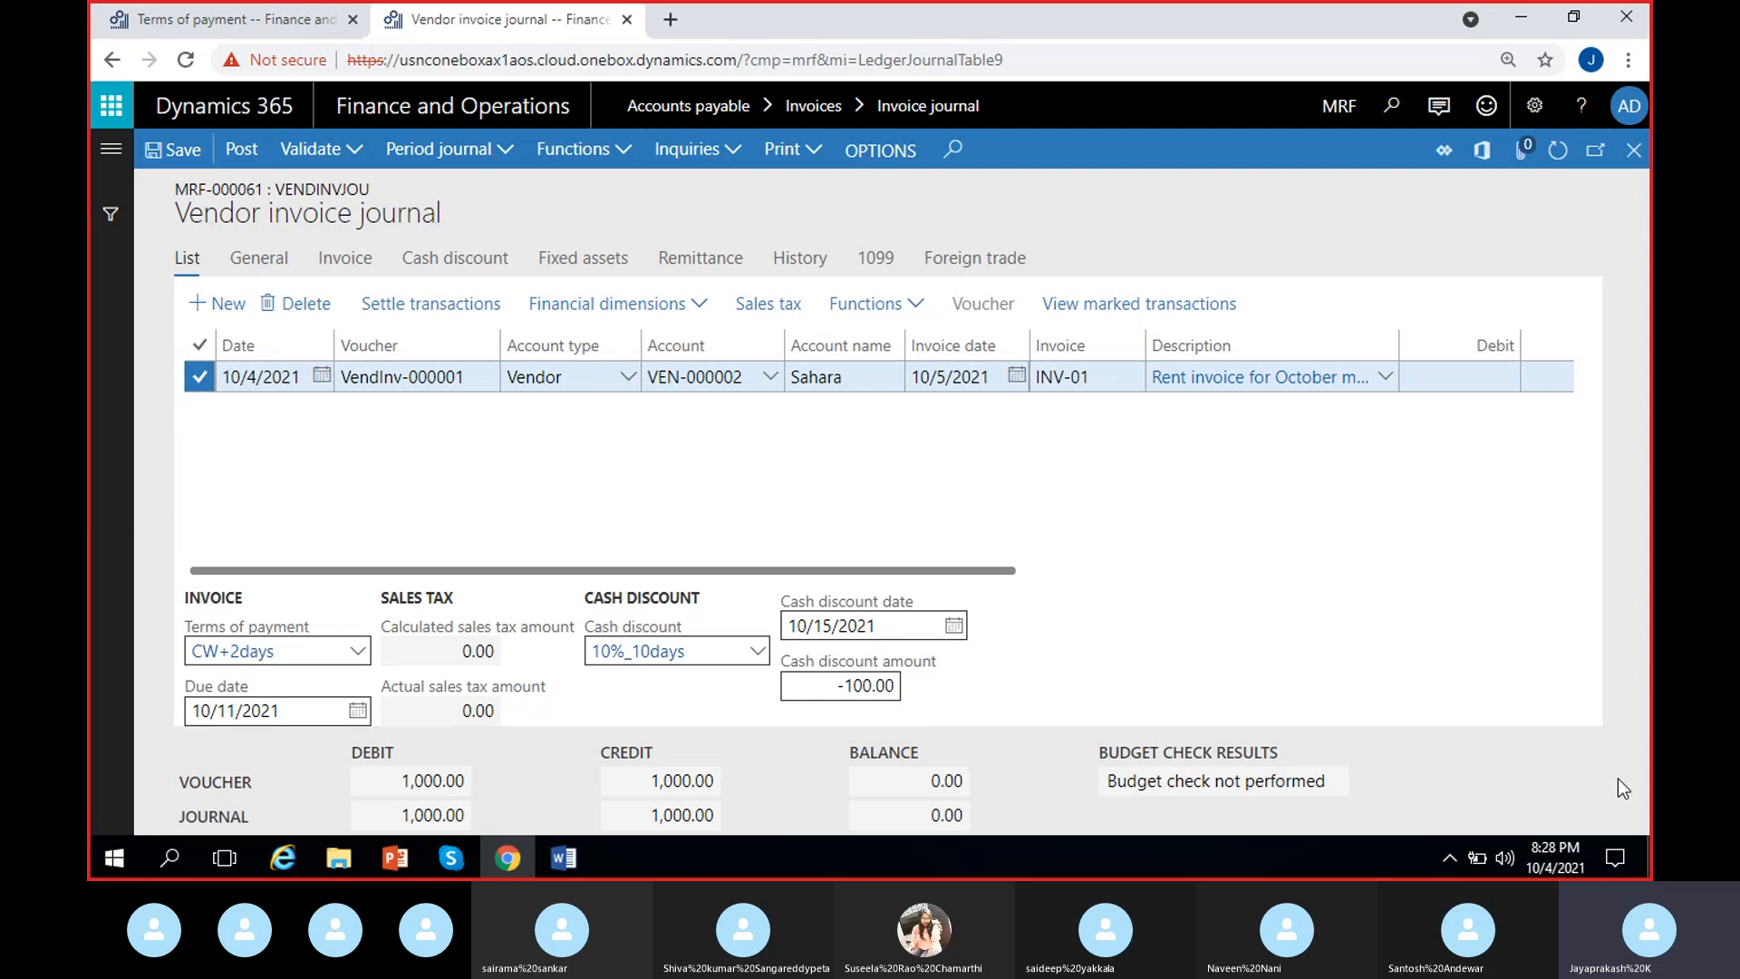
click(1558, 857)
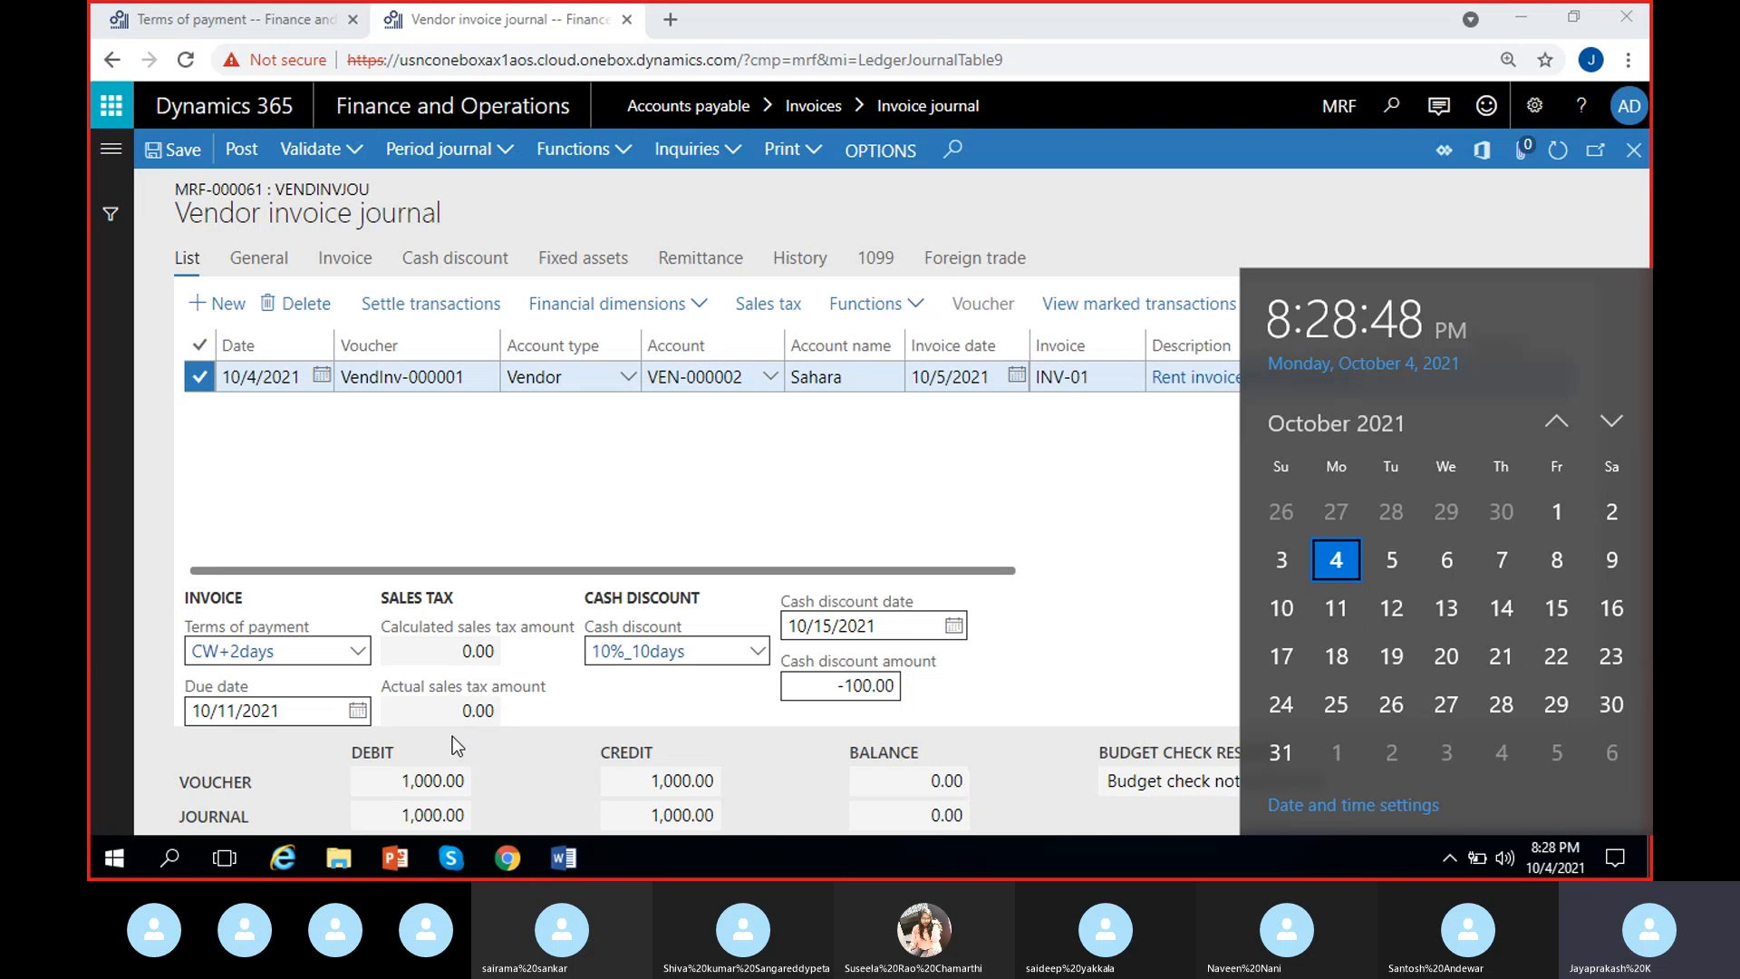
mouse_move(299, 709)
click(1033, 449)
click(1016, 375)
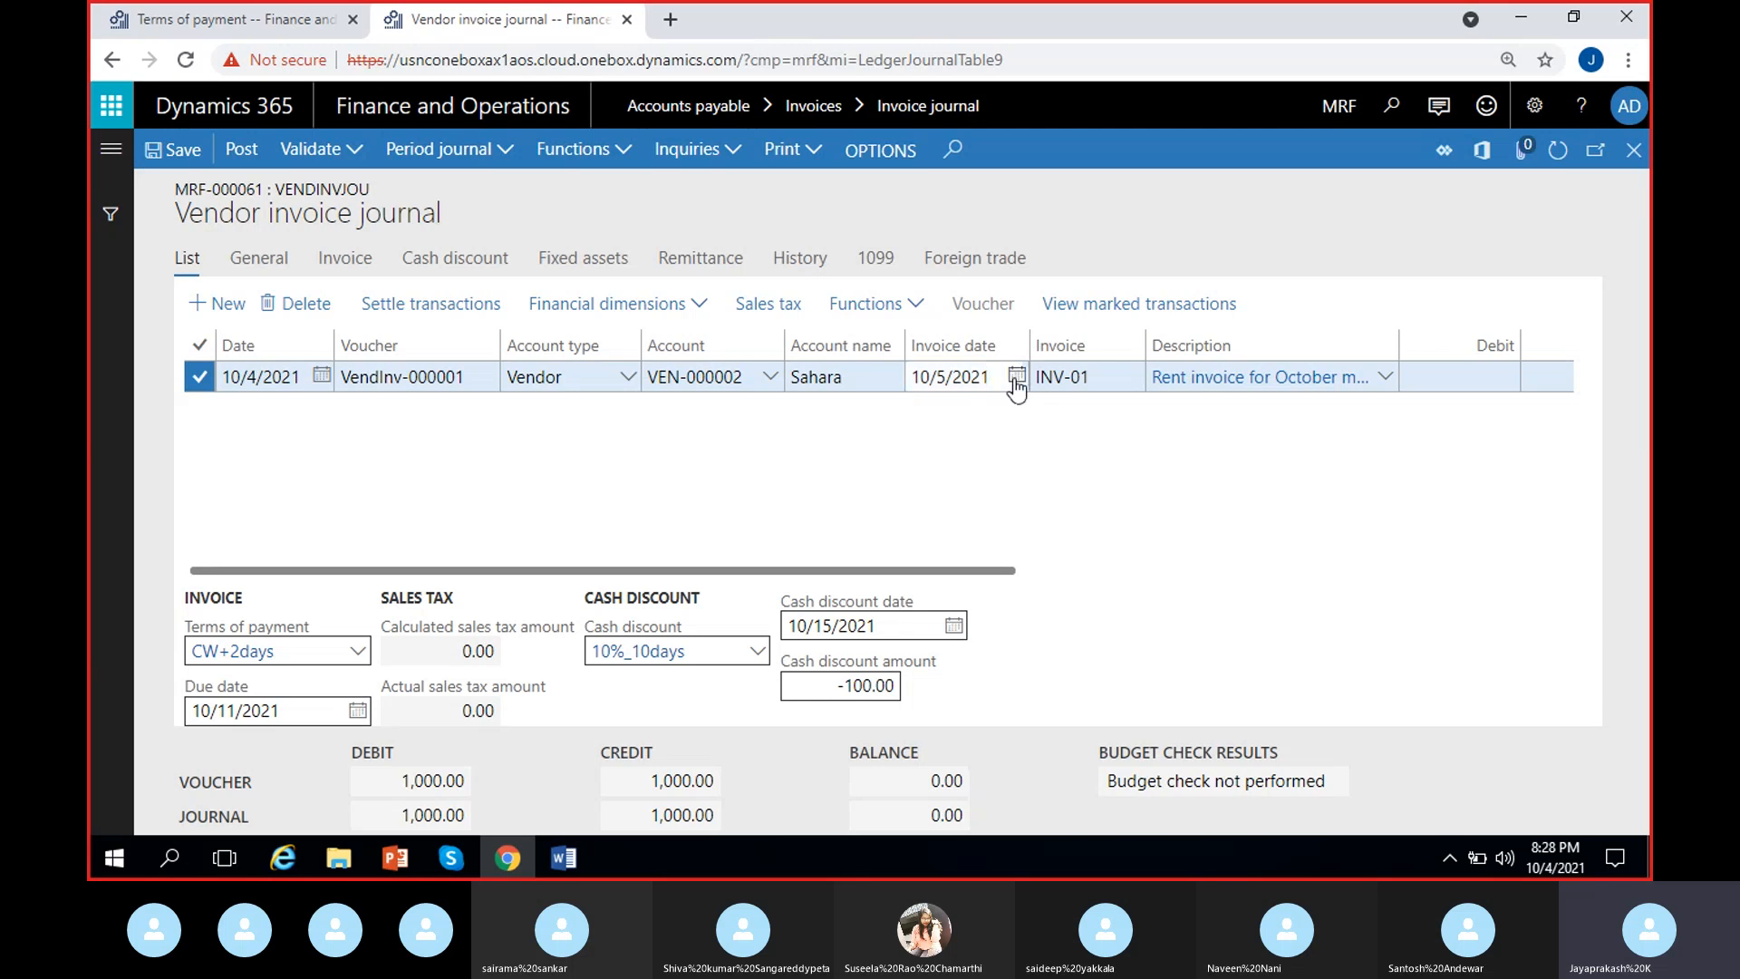
click(1120, 503)
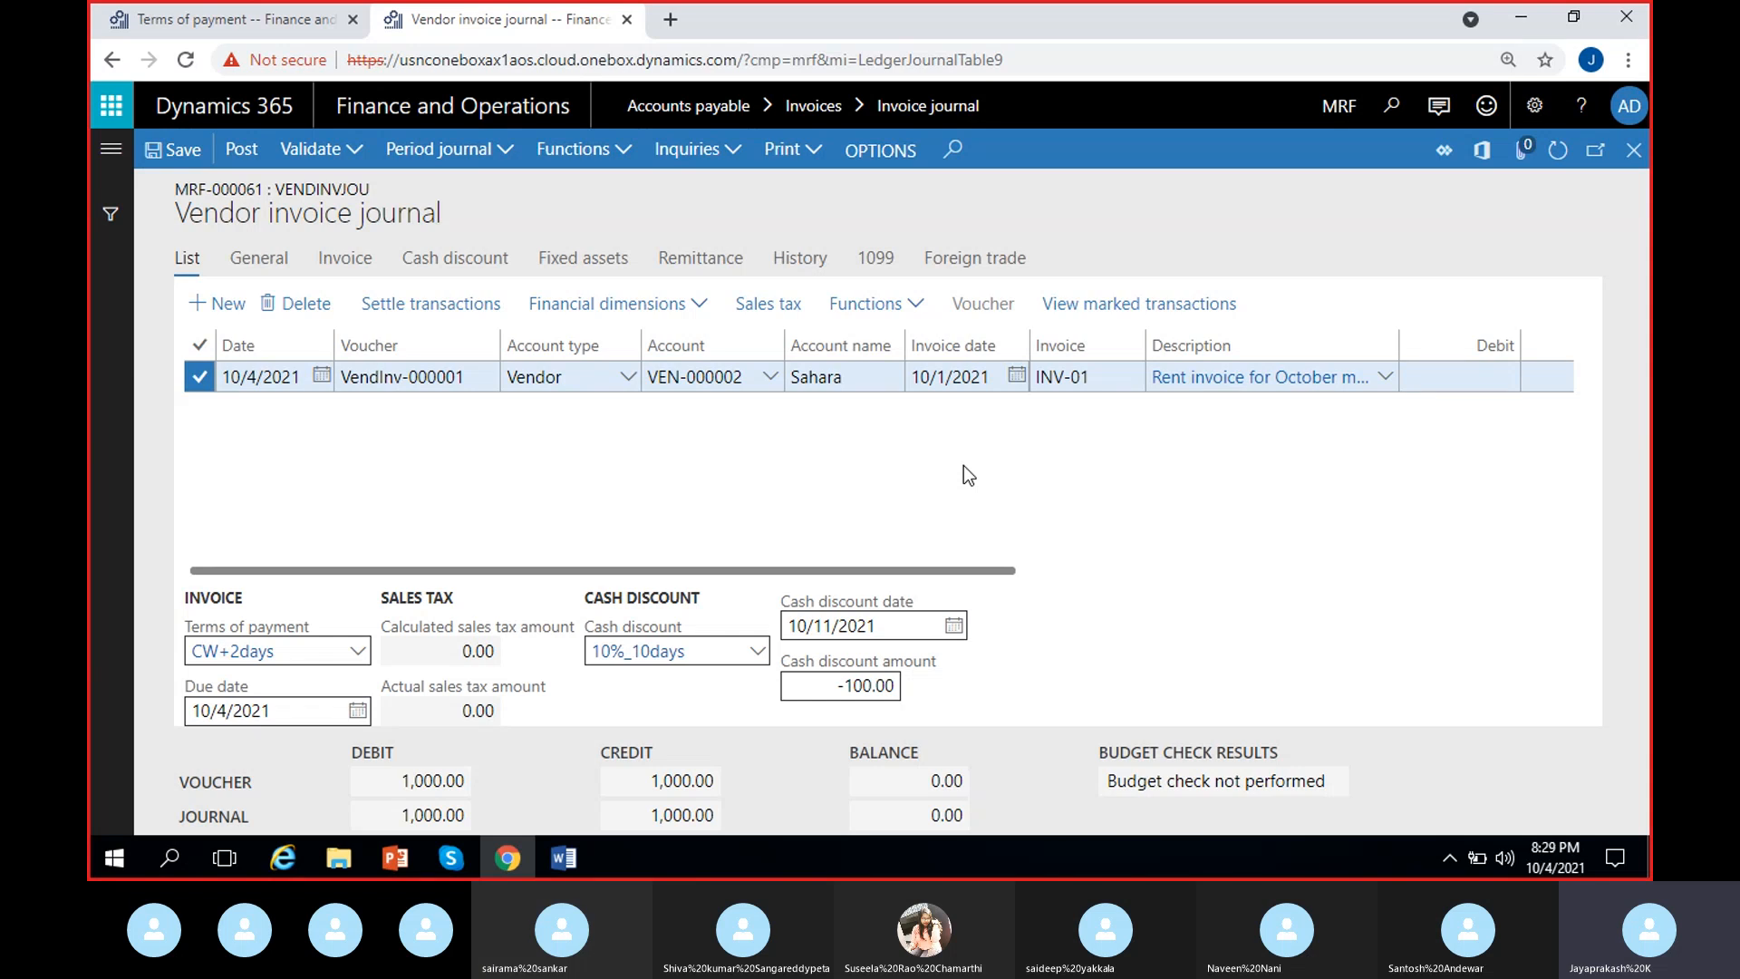
Review the setup of the Net30Days, Net5days and Cutoff10 terms of payment.
click(193, 18)
mouse_move(440, 413)
mouse_down()
mouse_move(463, 534)
mouse_move(442, 380)
mouse_up()
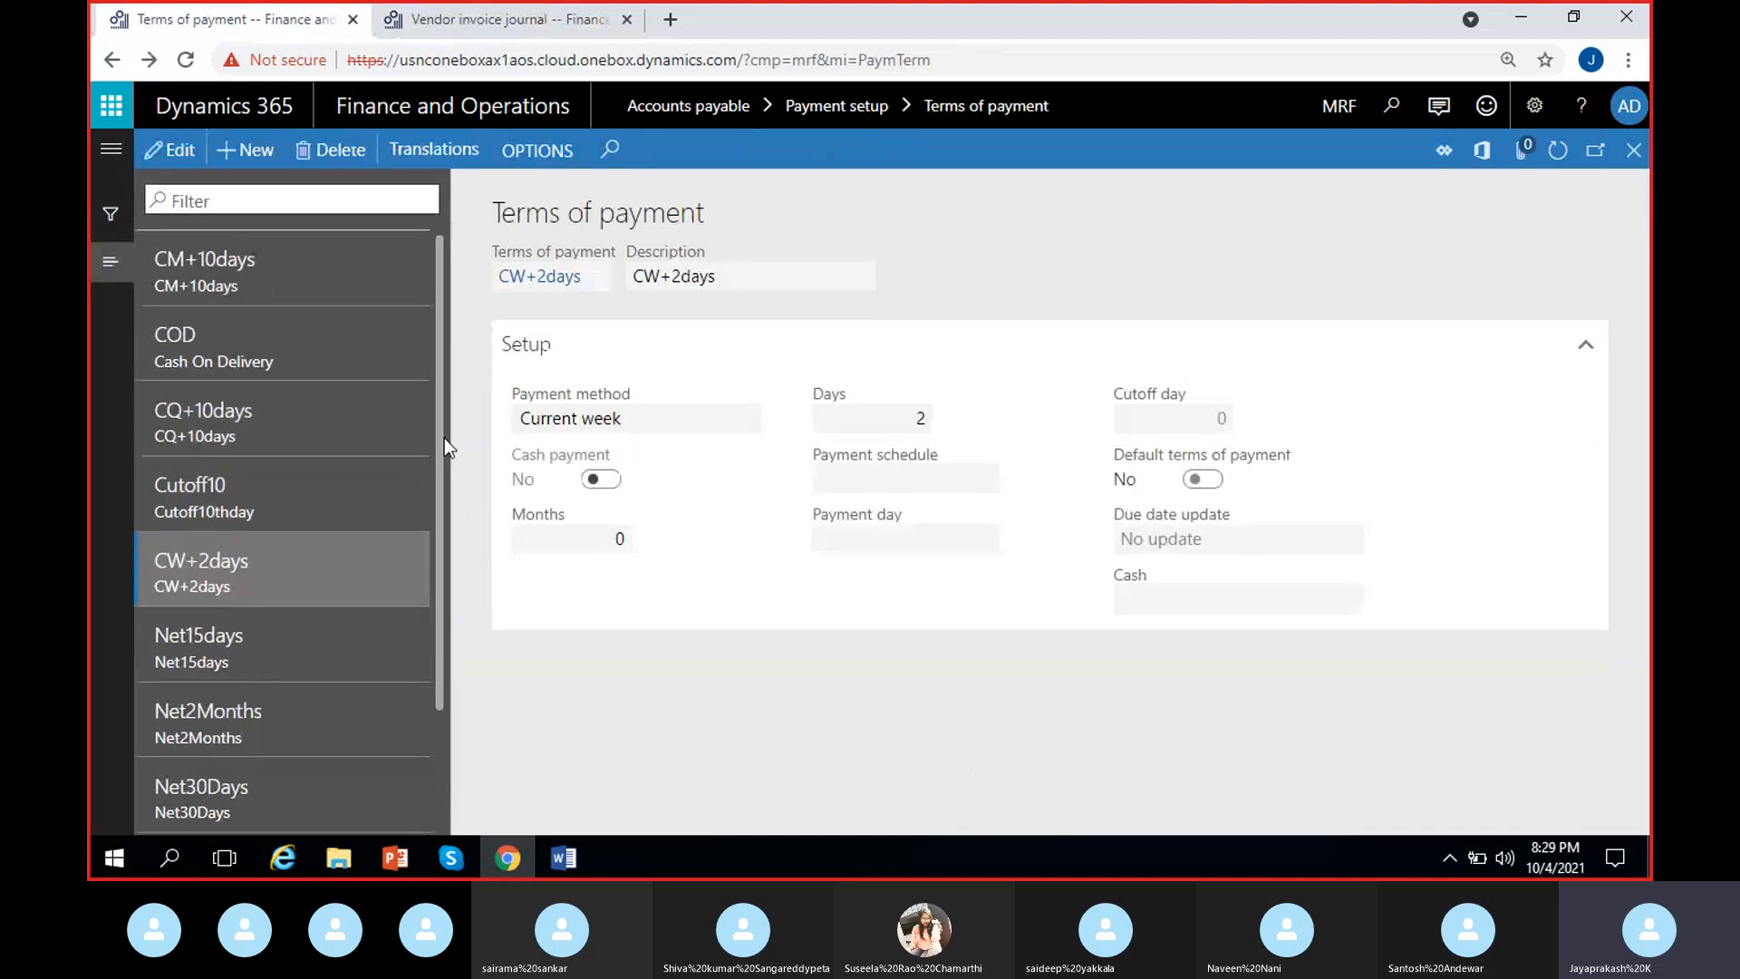
drag(439, 455, 454, 667)
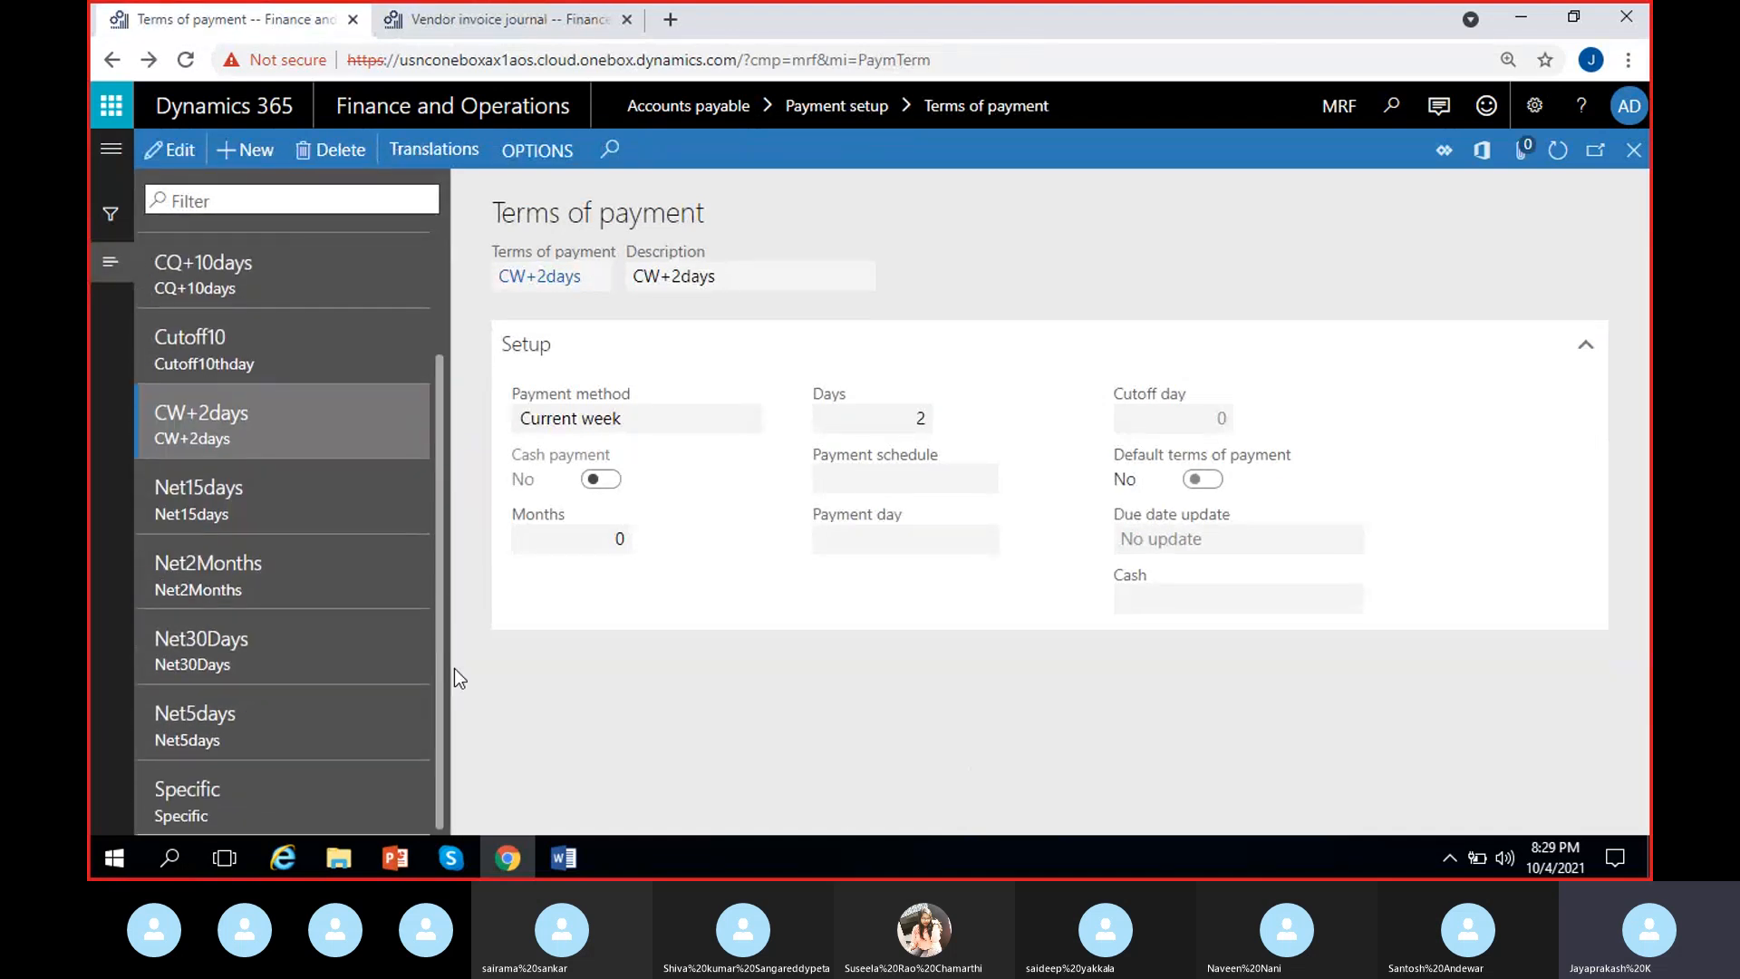
click(364, 653)
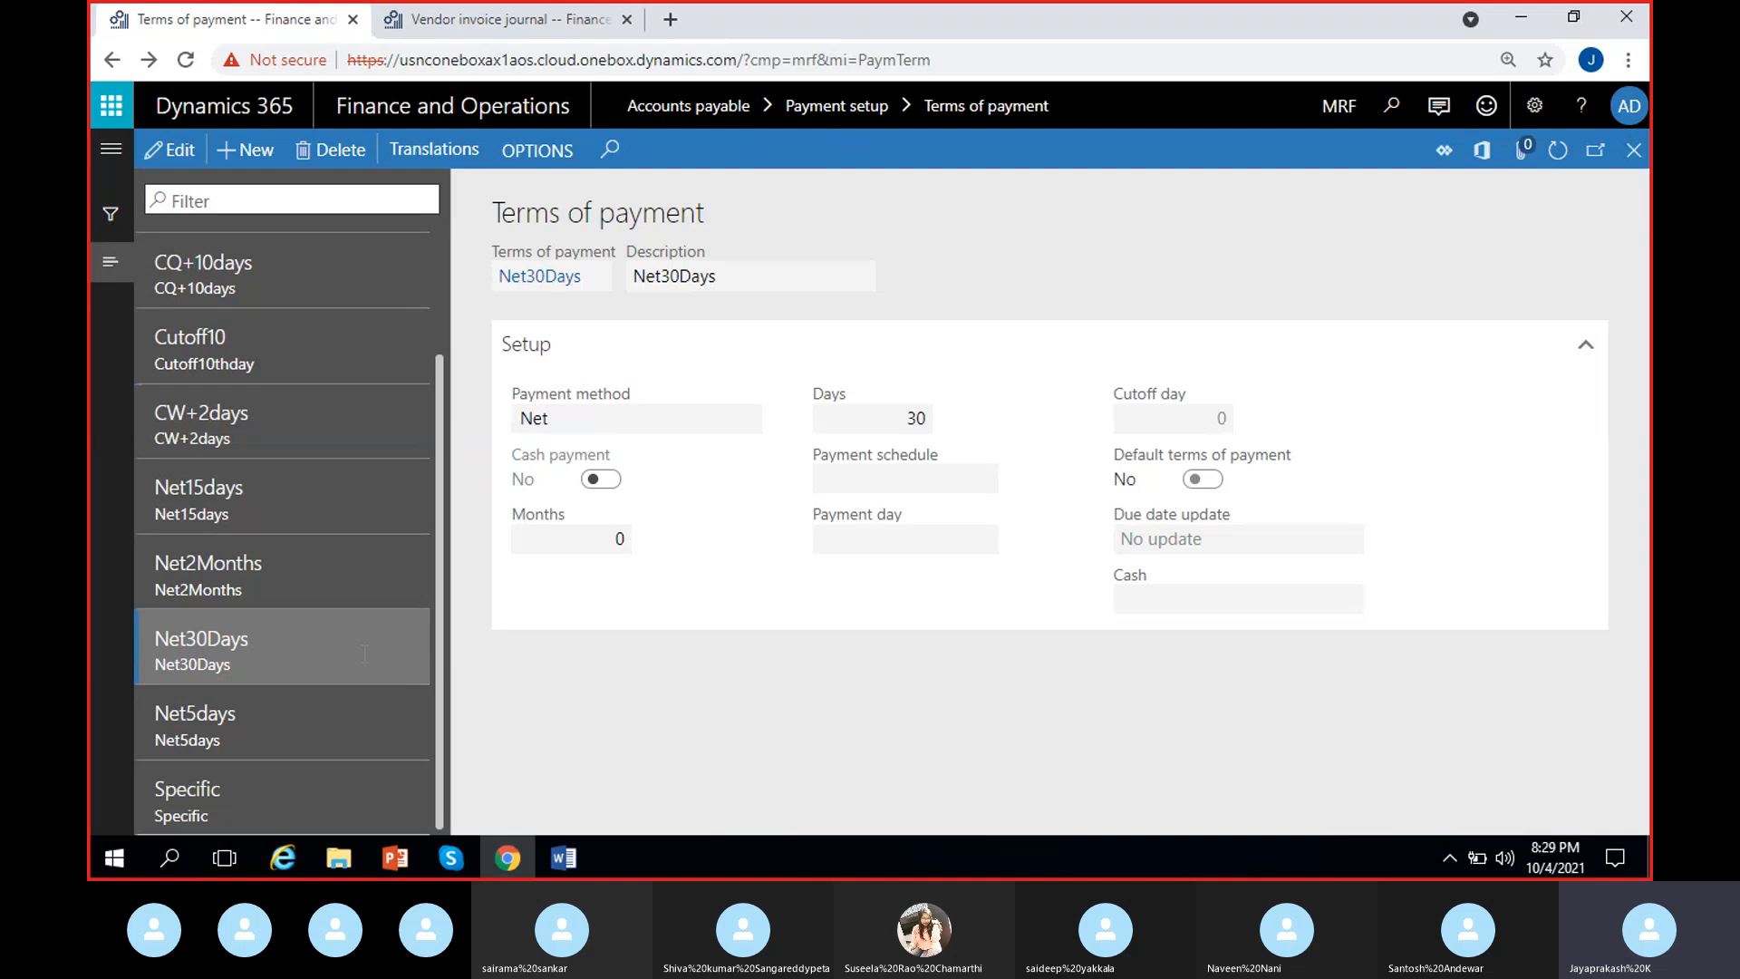
click(363, 720)
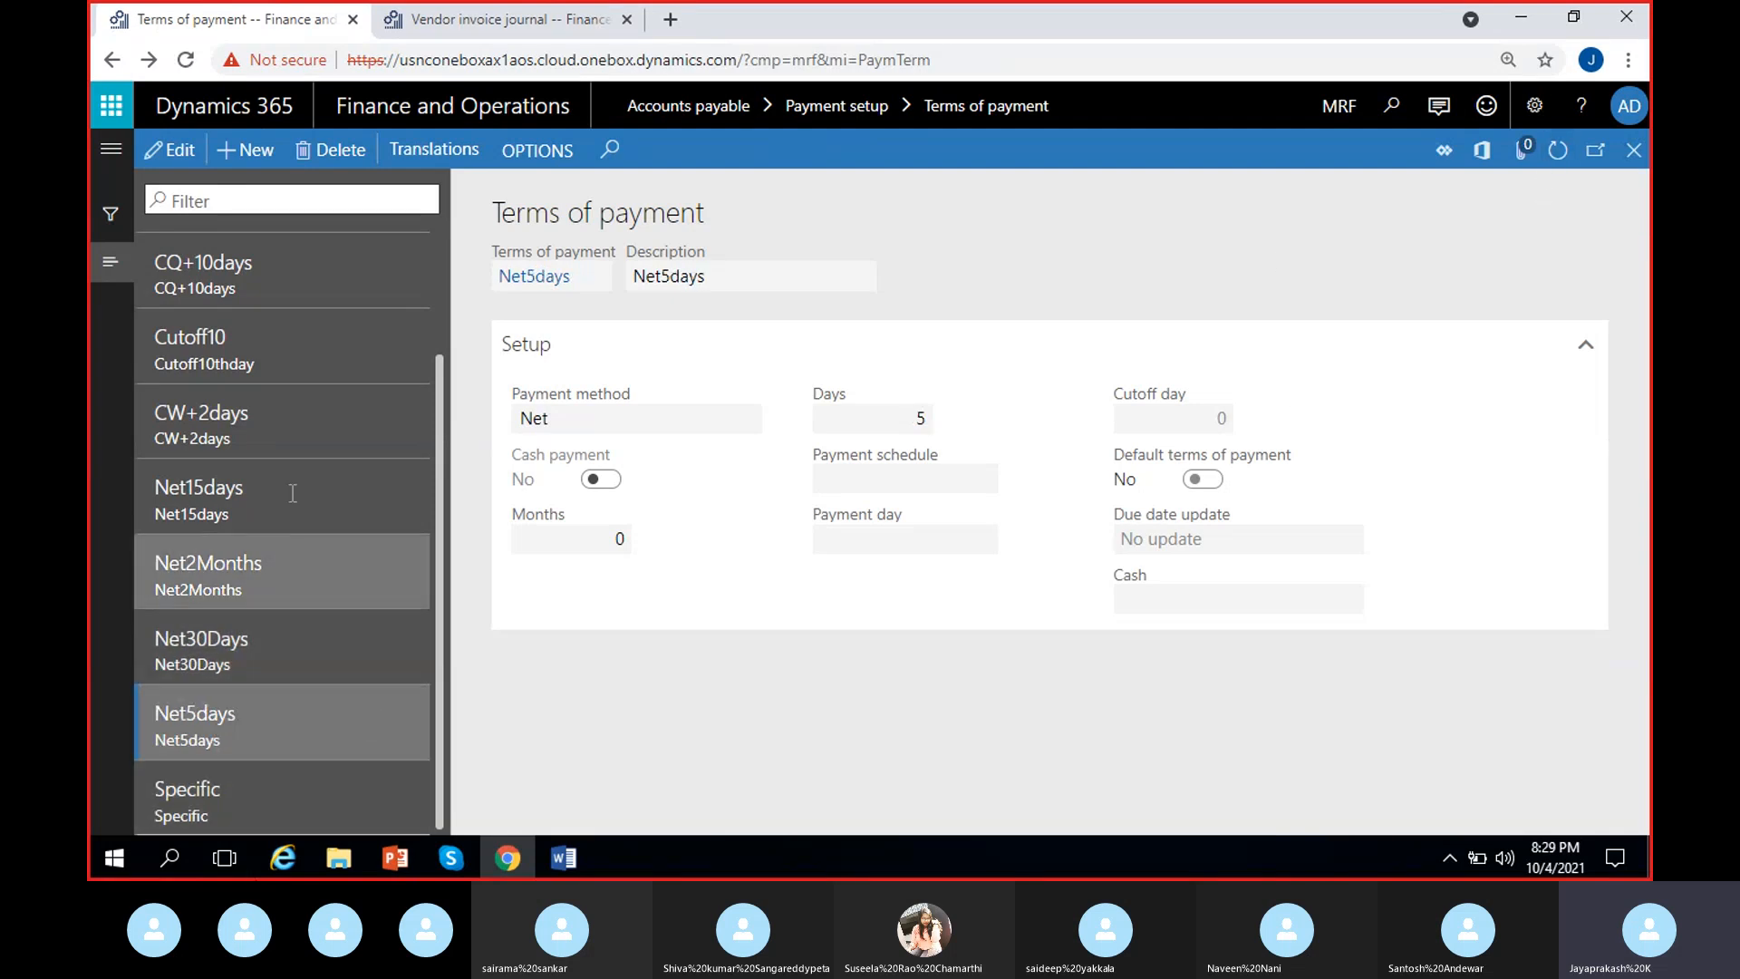
click(247, 358)
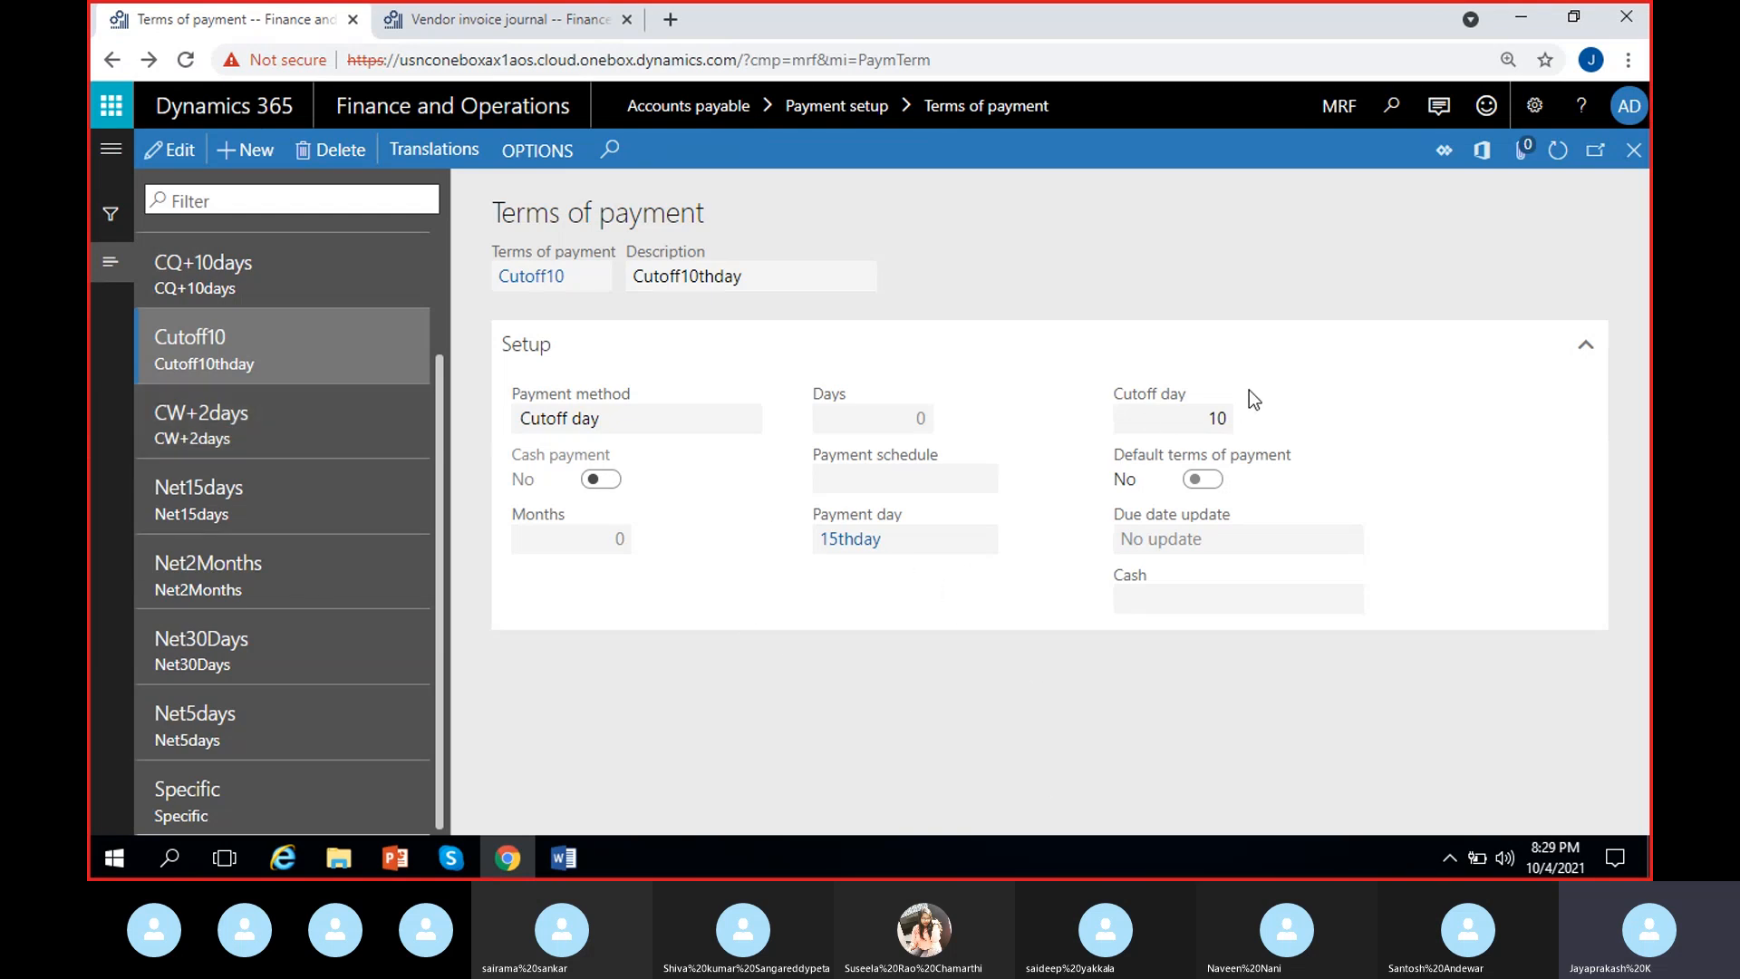
Set the terms of payment of the vendor invoice journal line to Cutoff10.
click(1521, 17)
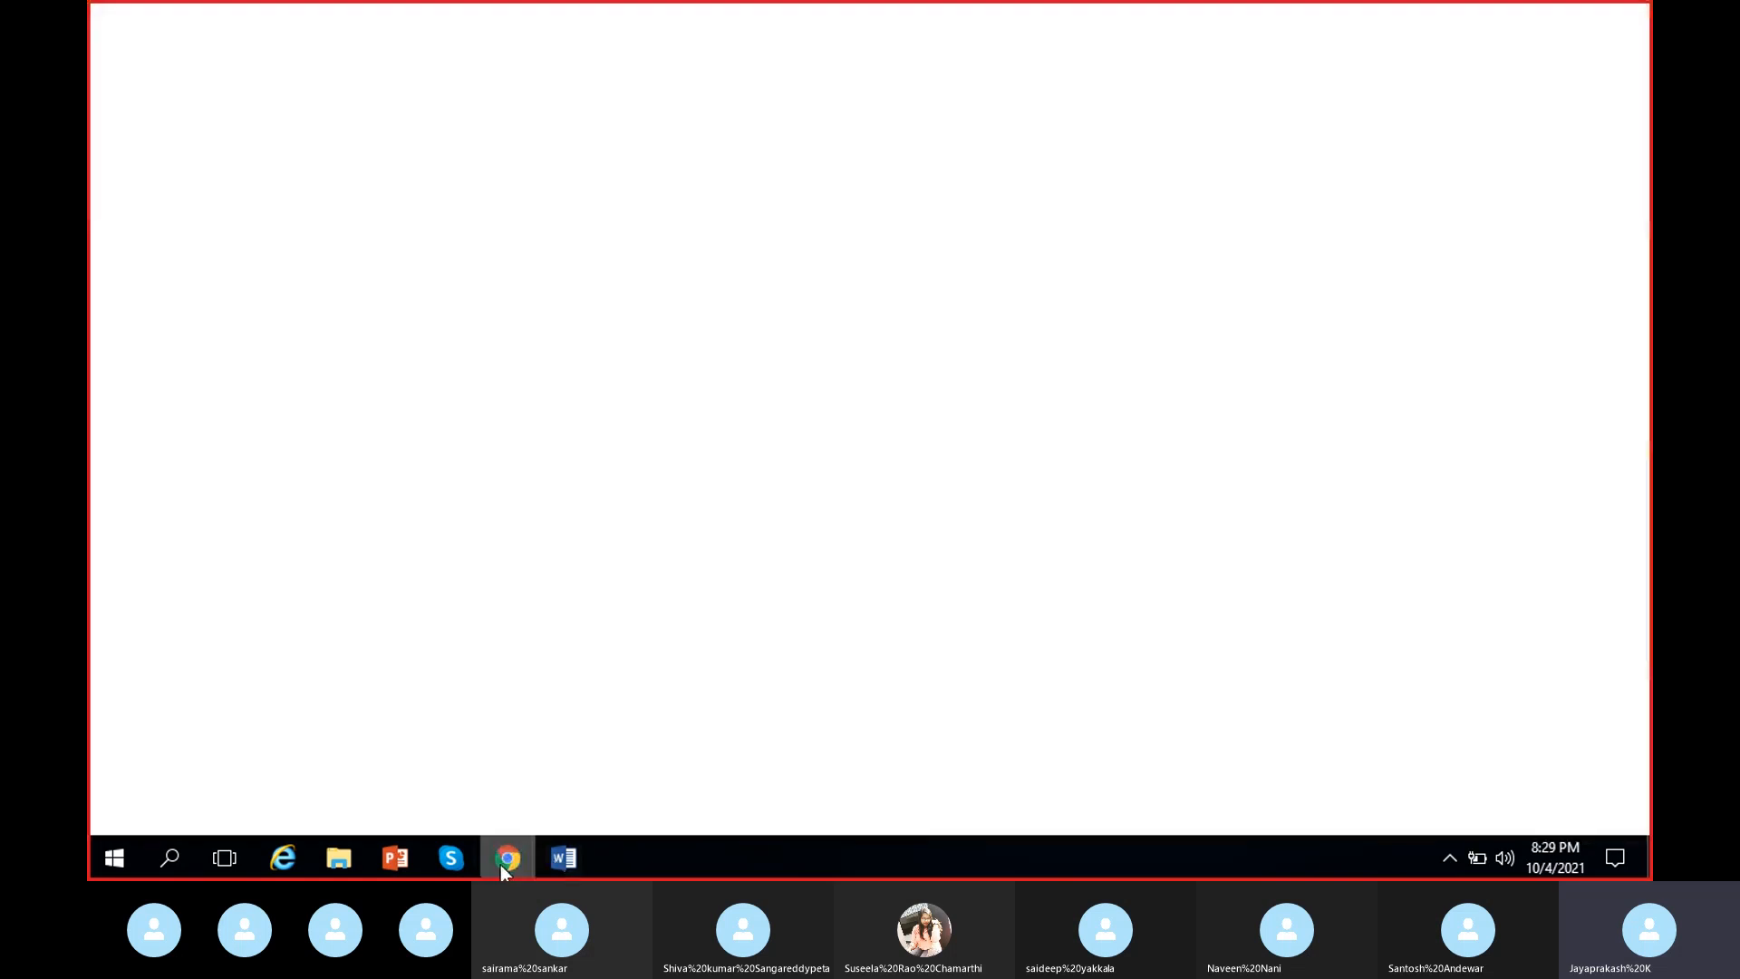
click(508, 858)
click(493, 19)
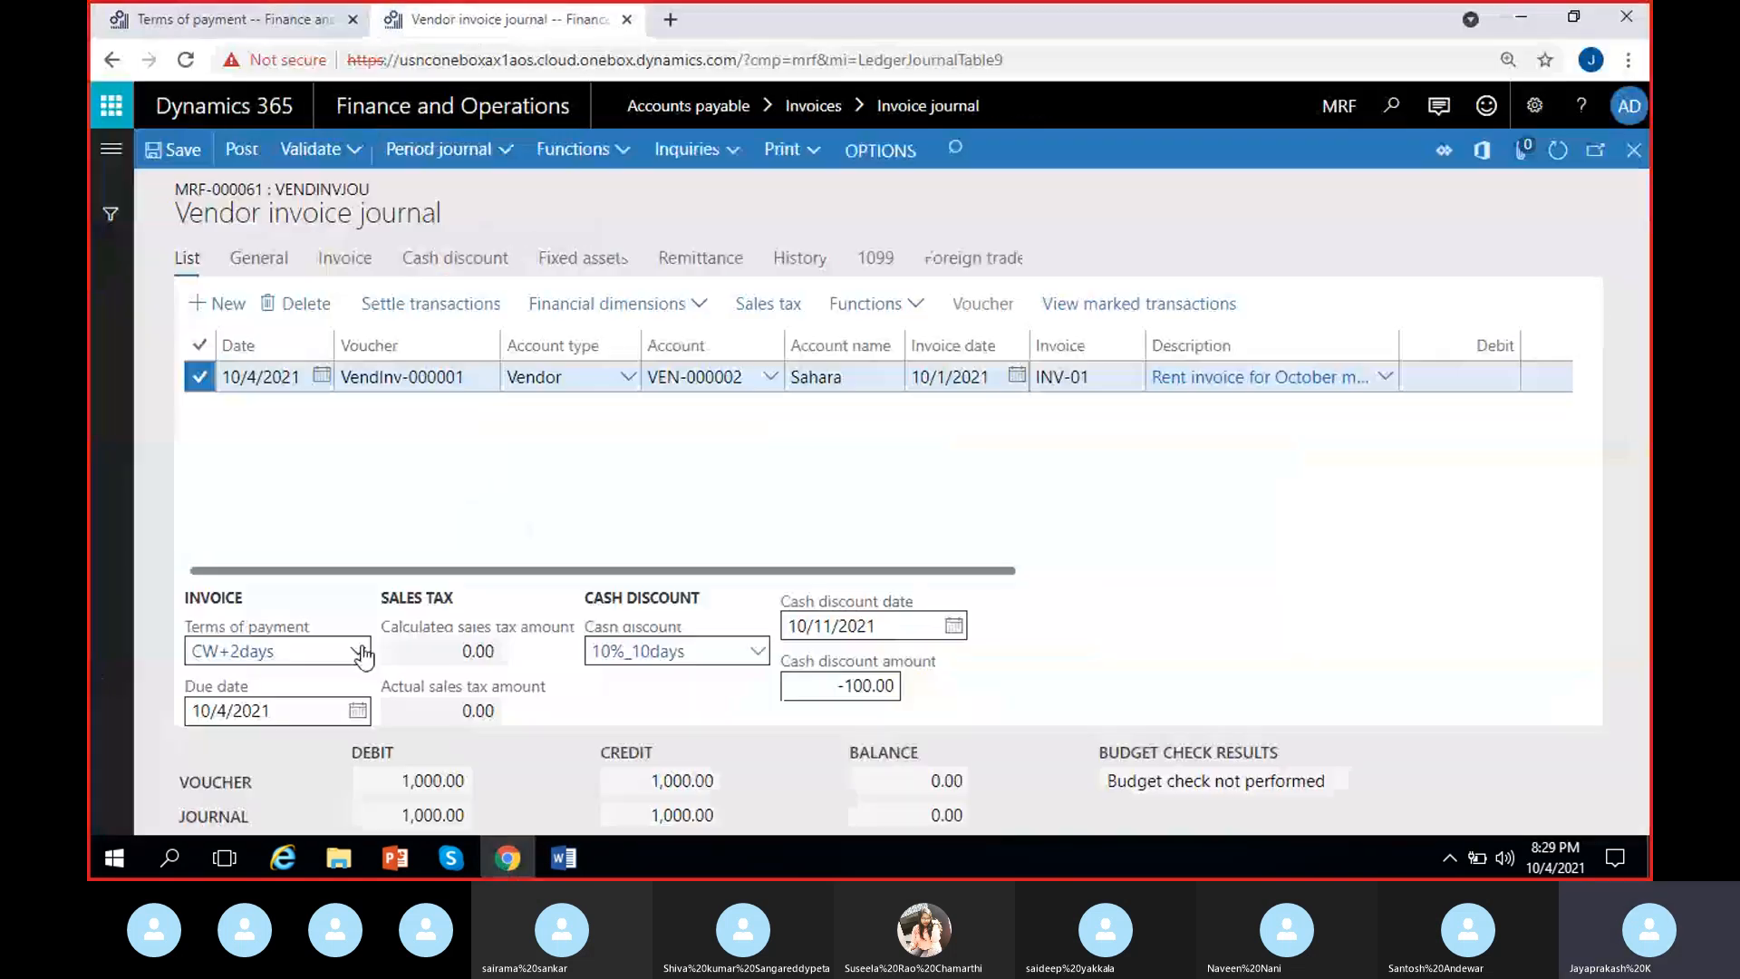
click(360, 652)
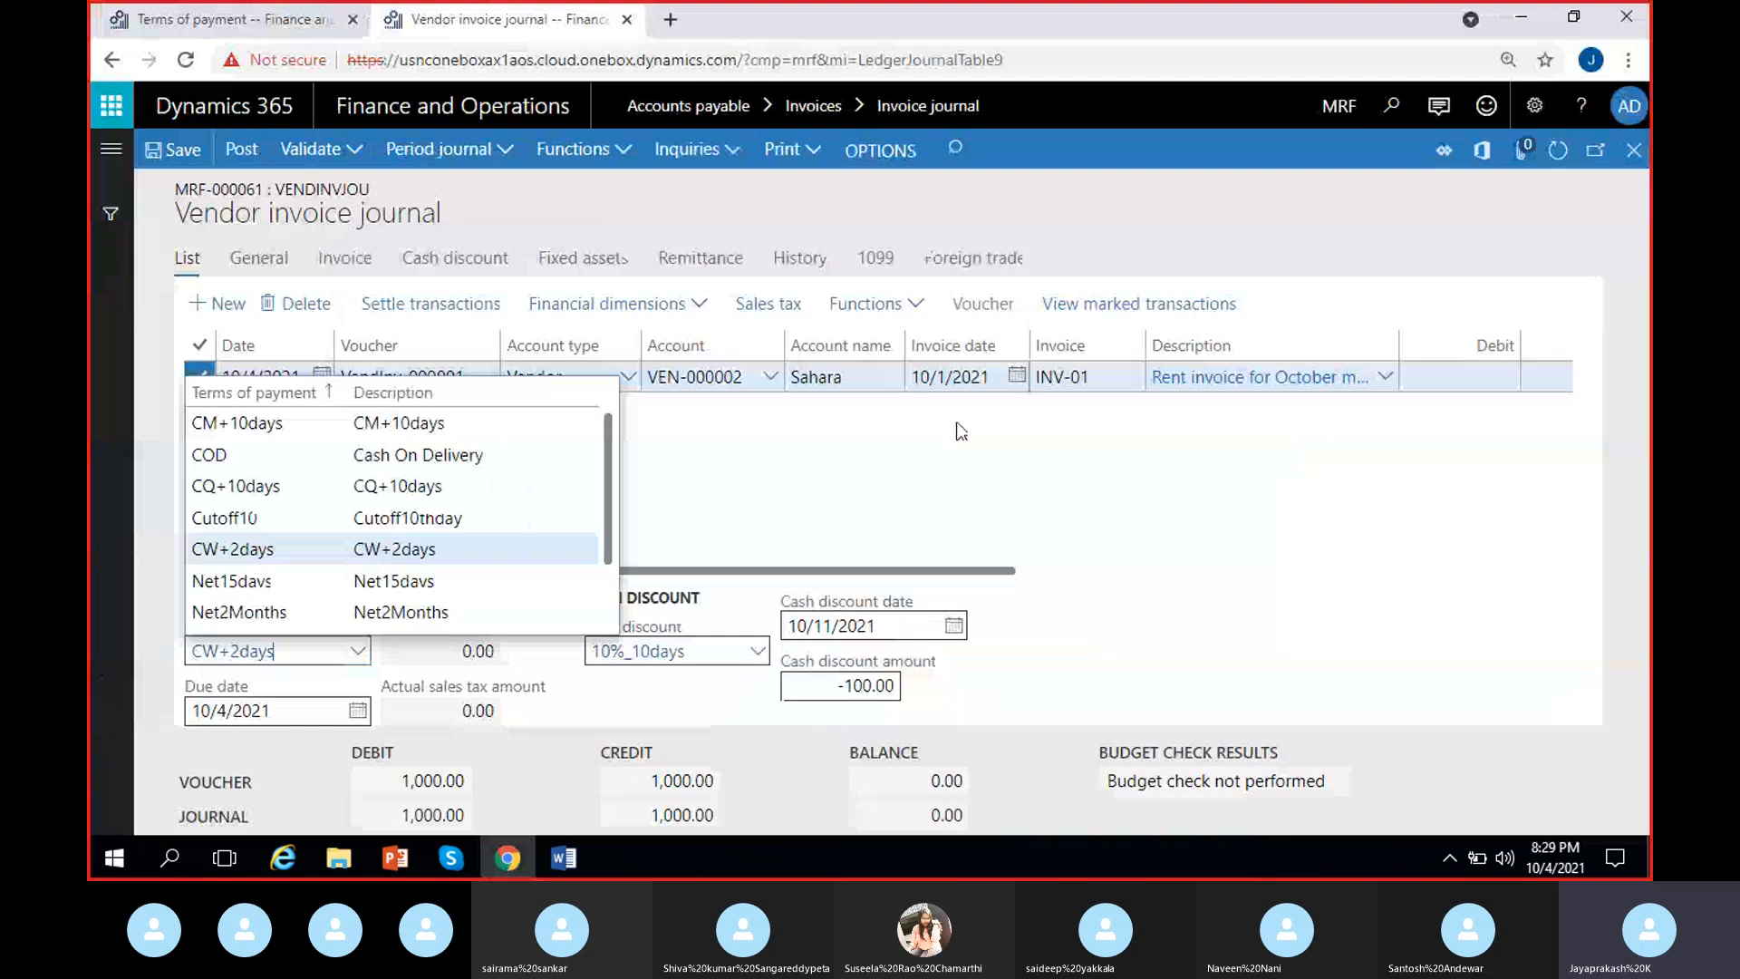
click(284, 517)
click(145, 502)
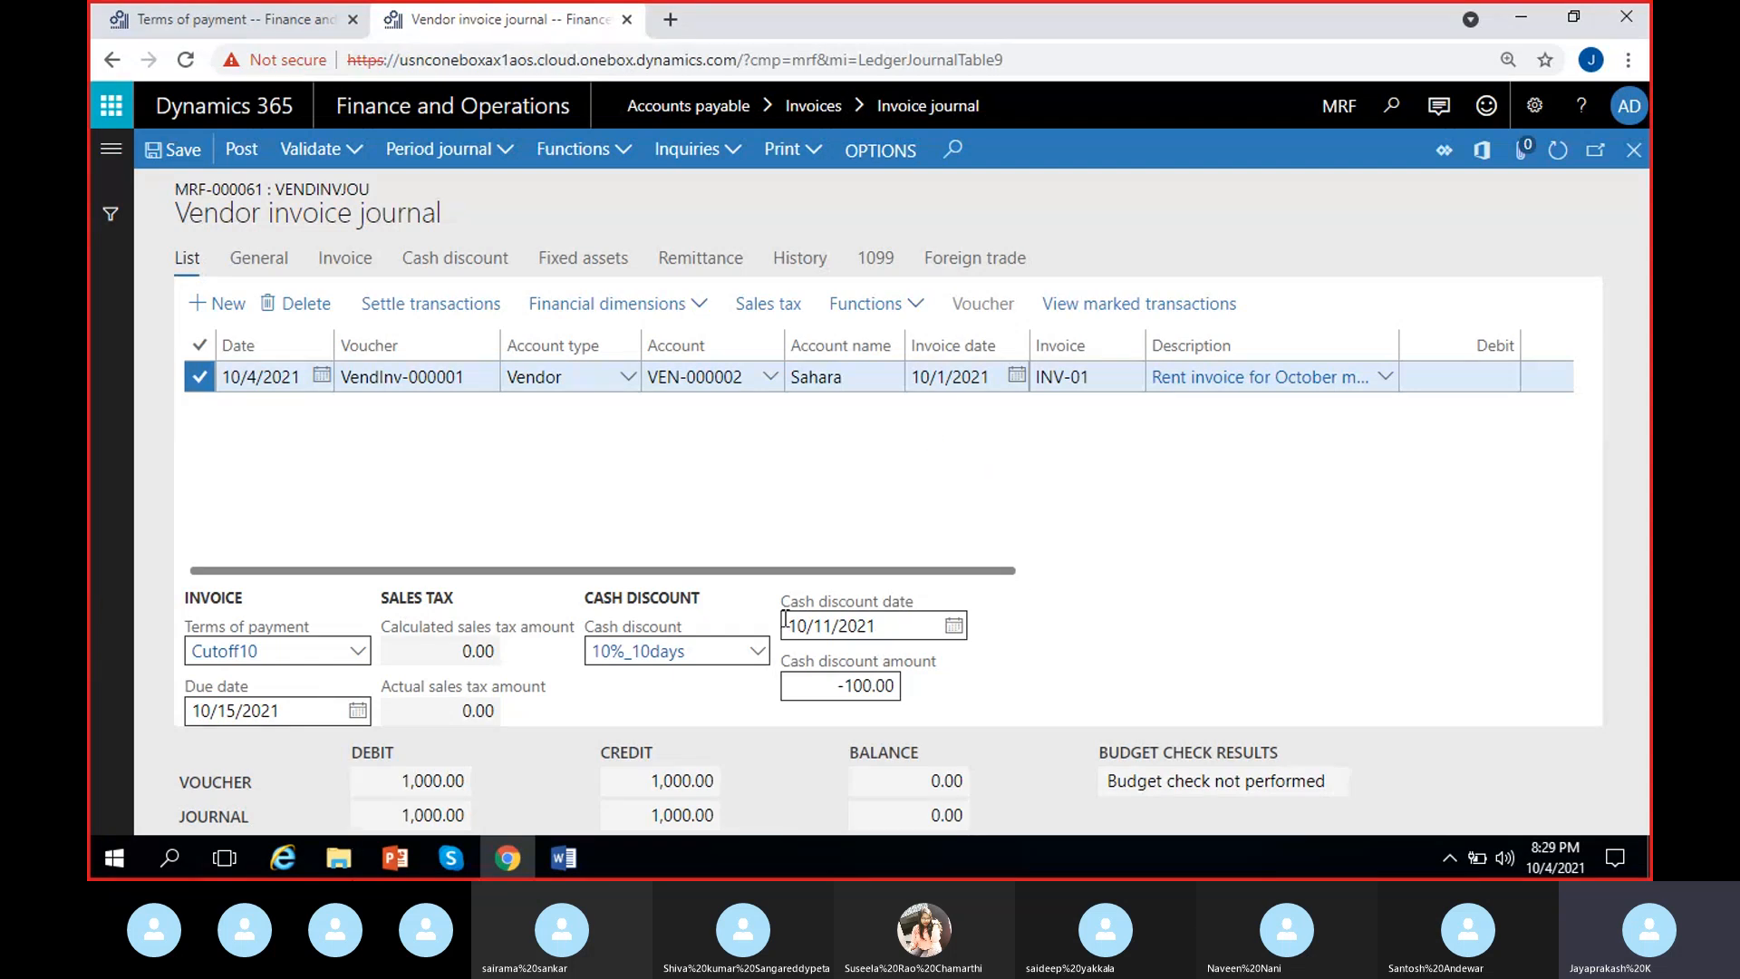
Check the cutoff day and payment day in the Cutoff10 setup, and return to the vendor invoice journal.
click(233, 22)
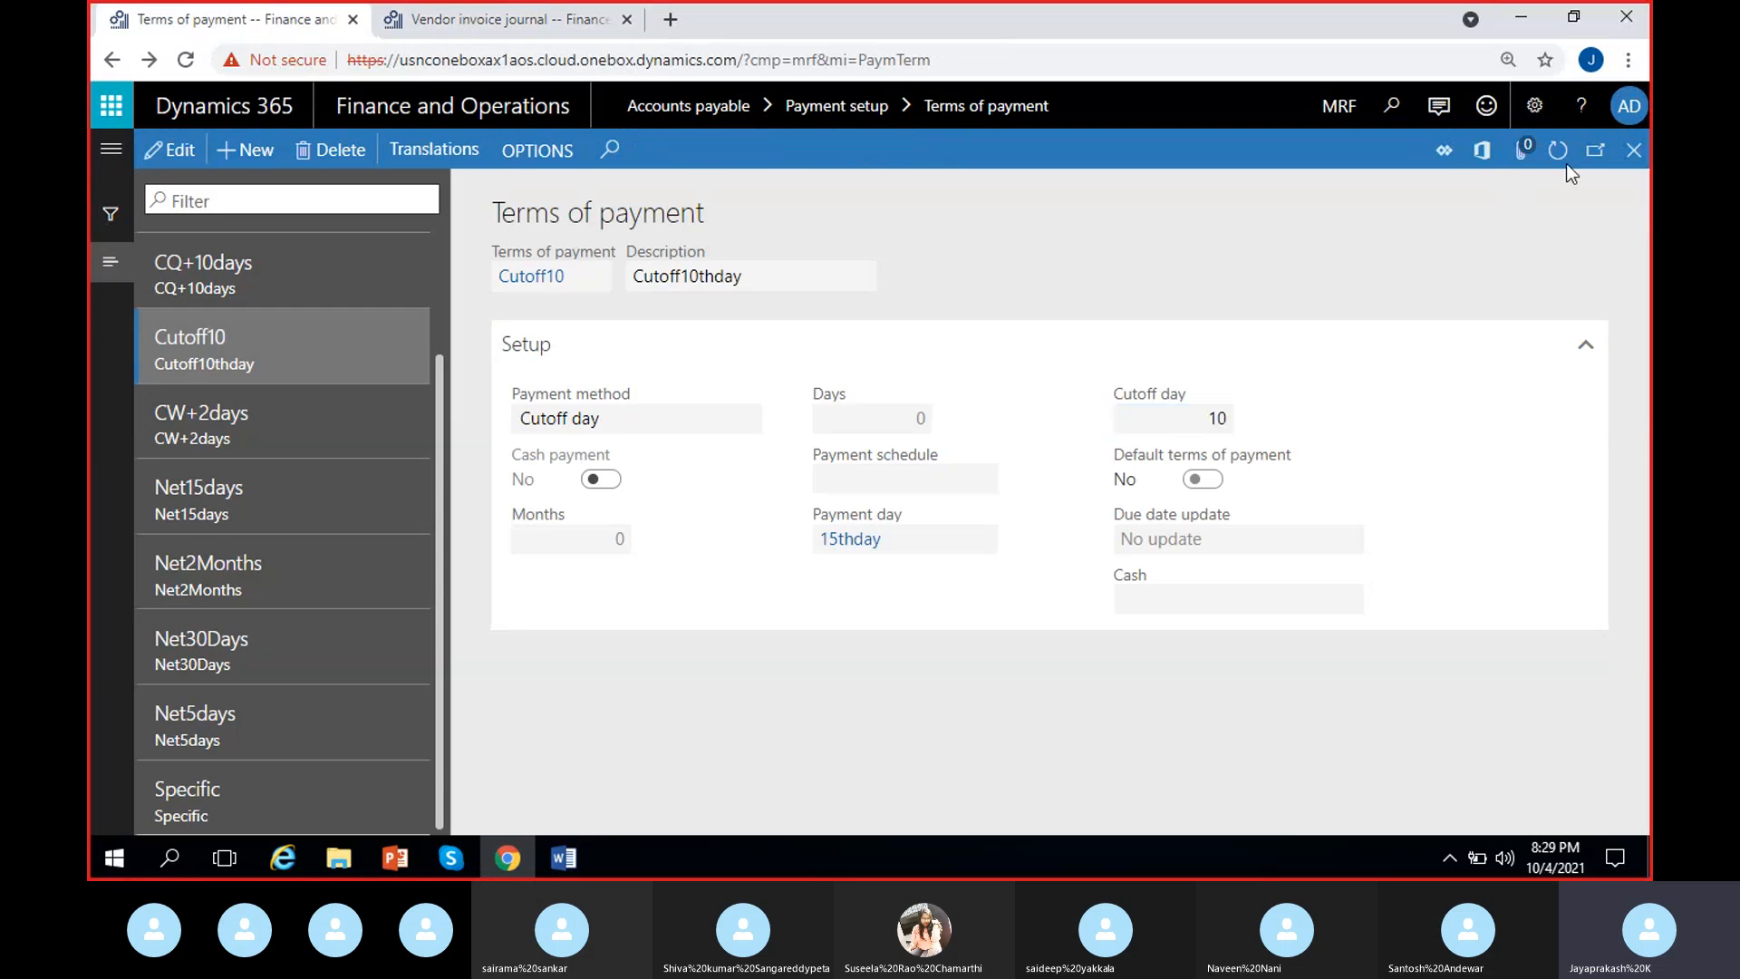
click(1520, 20)
click(507, 857)
click(471, 22)
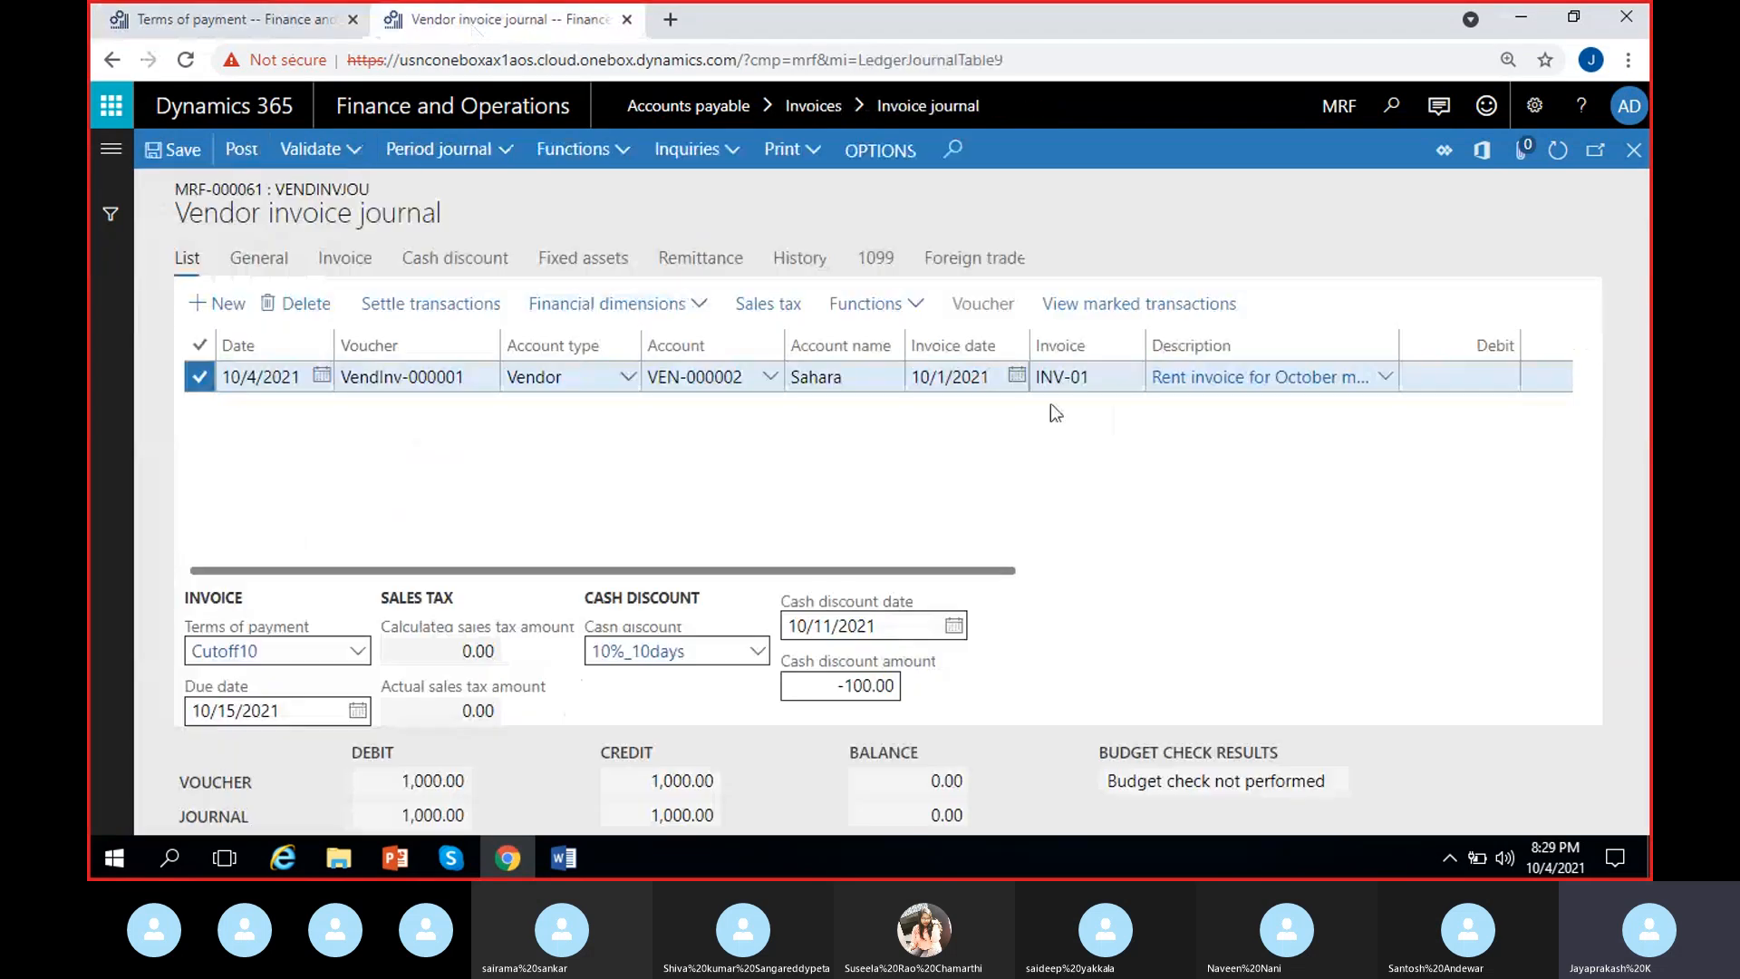
Set the invoice date to 10/11/2021, switch it to 10/10/2021 to compare due dates, and set it back to 10/11/2021.
click(1017, 375)
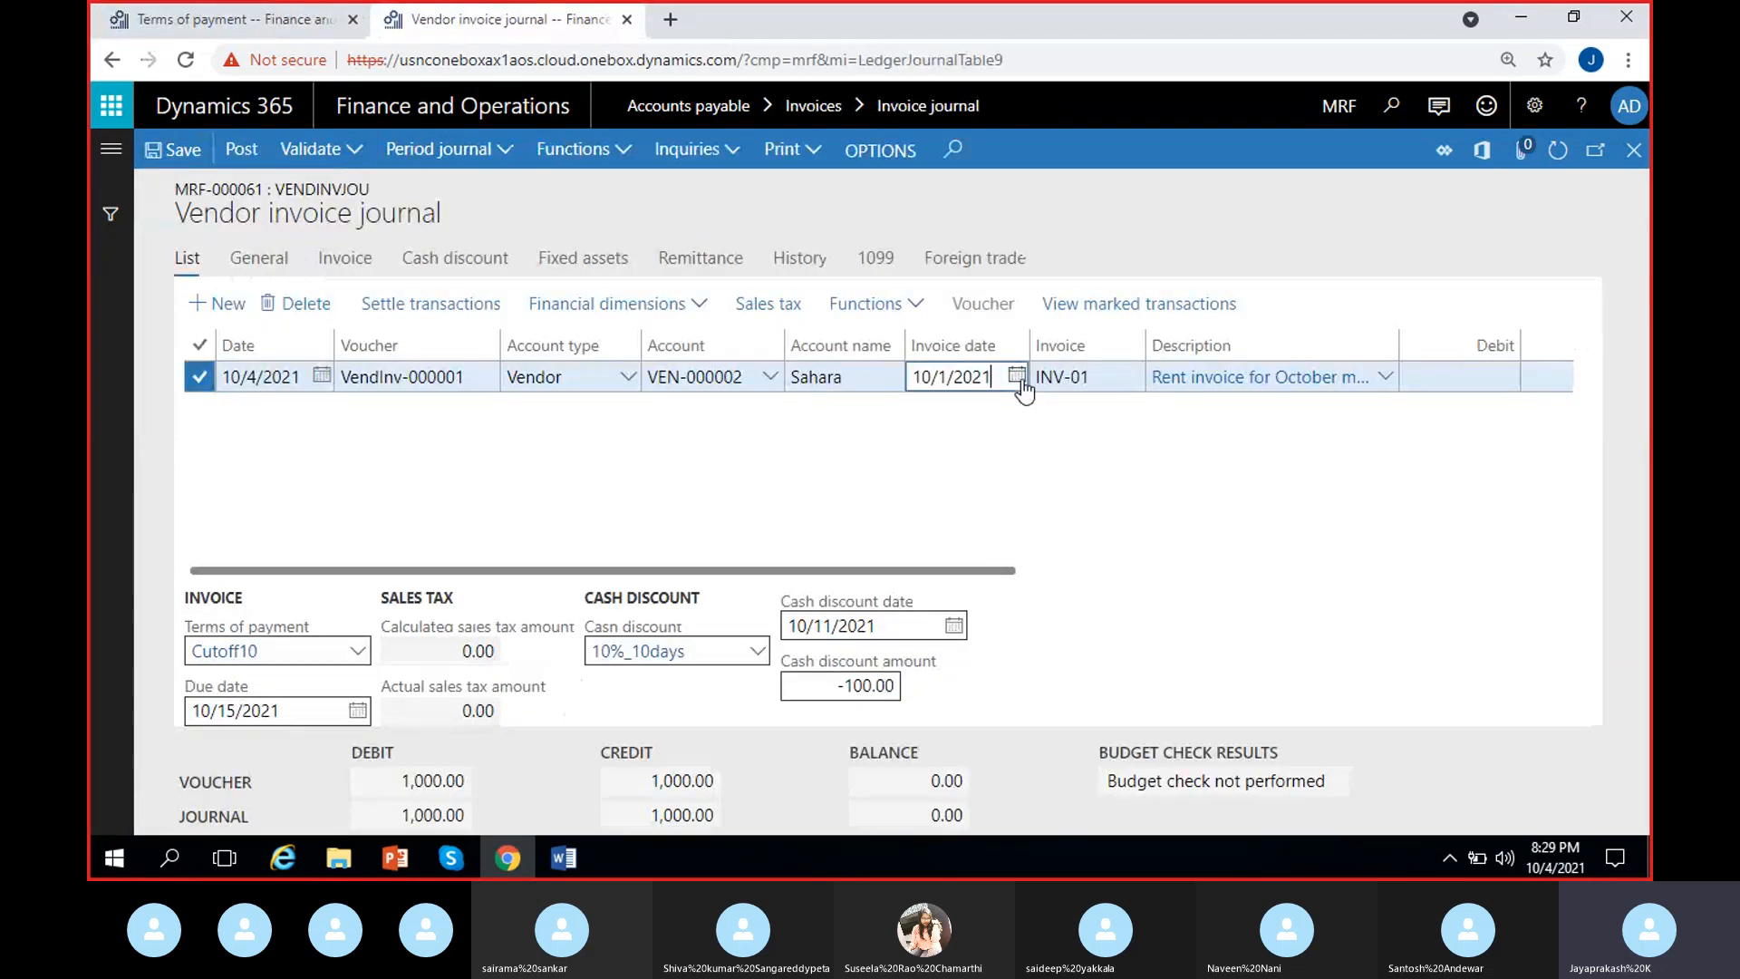
click(977, 576)
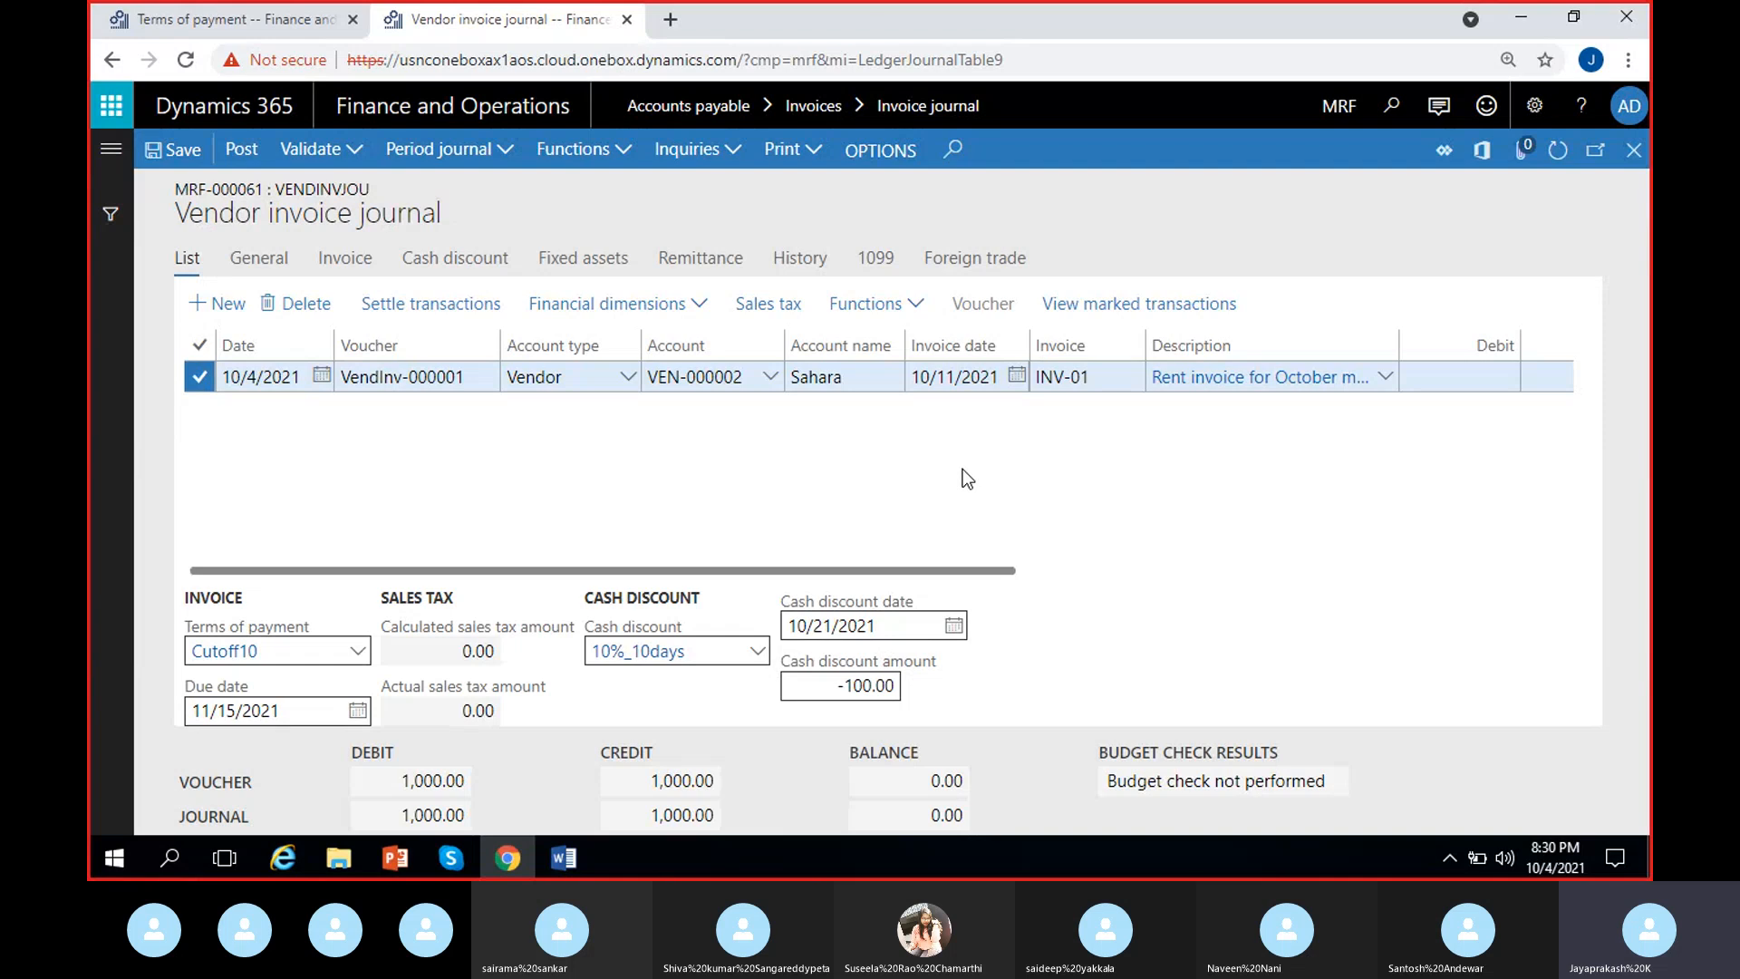
click(1016, 376)
click(943, 576)
click(1016, 375)
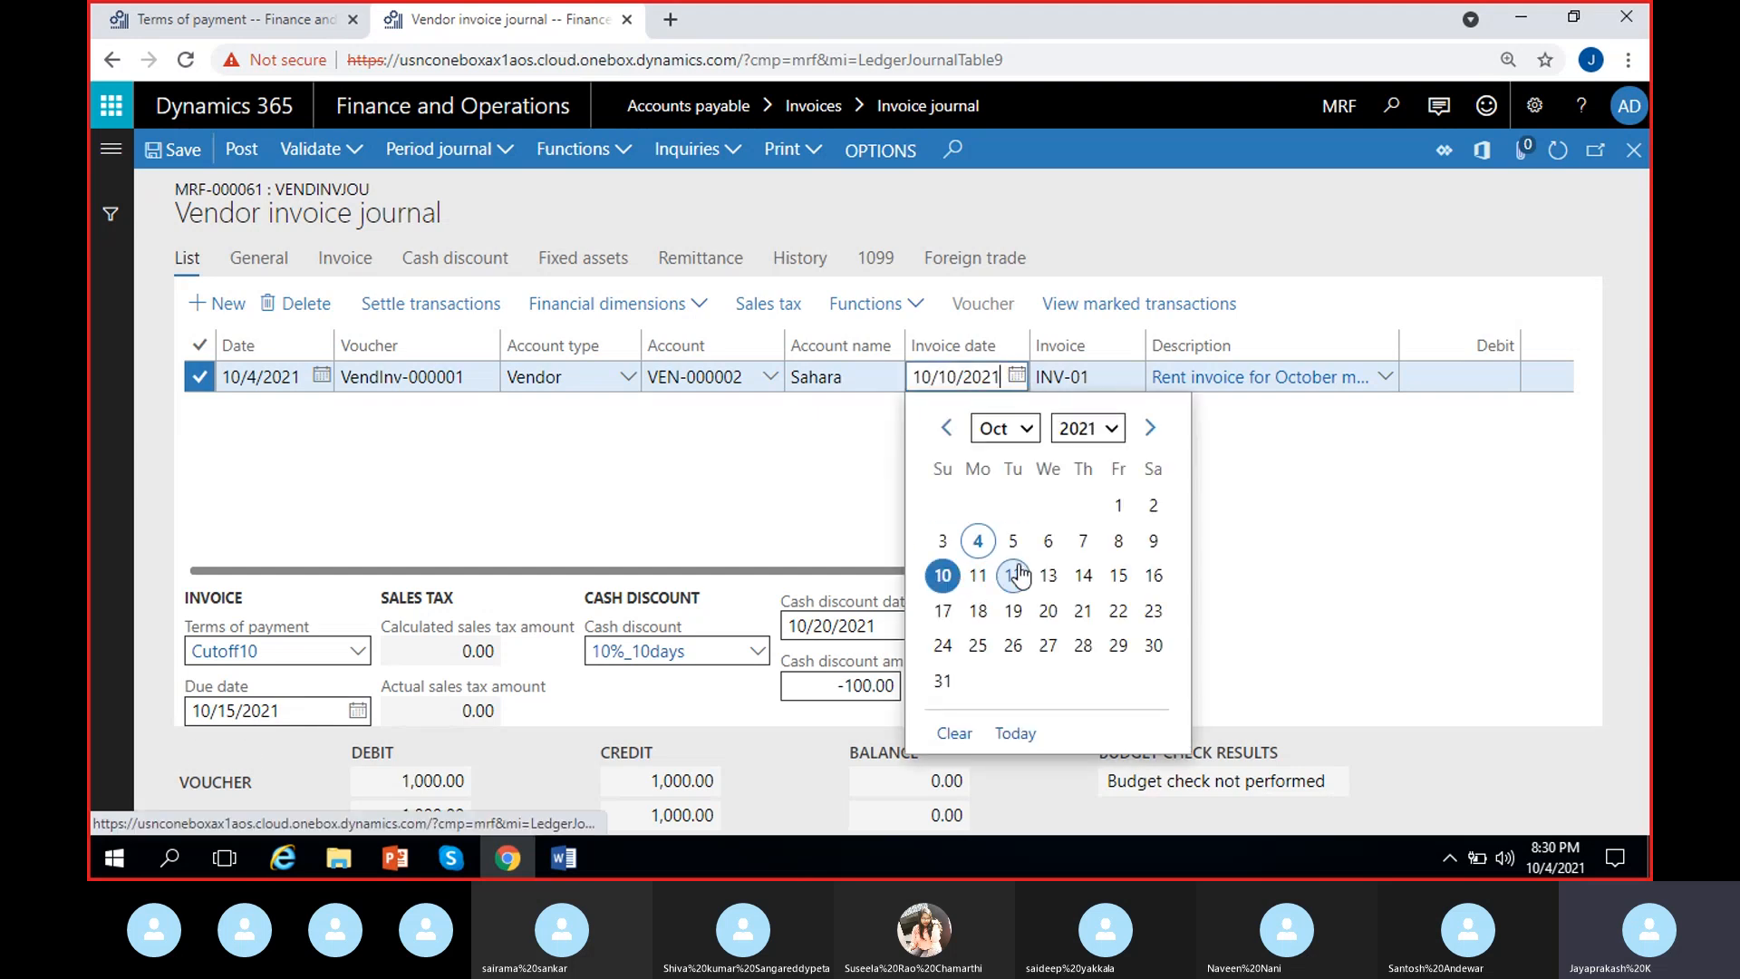
click(976, 578)
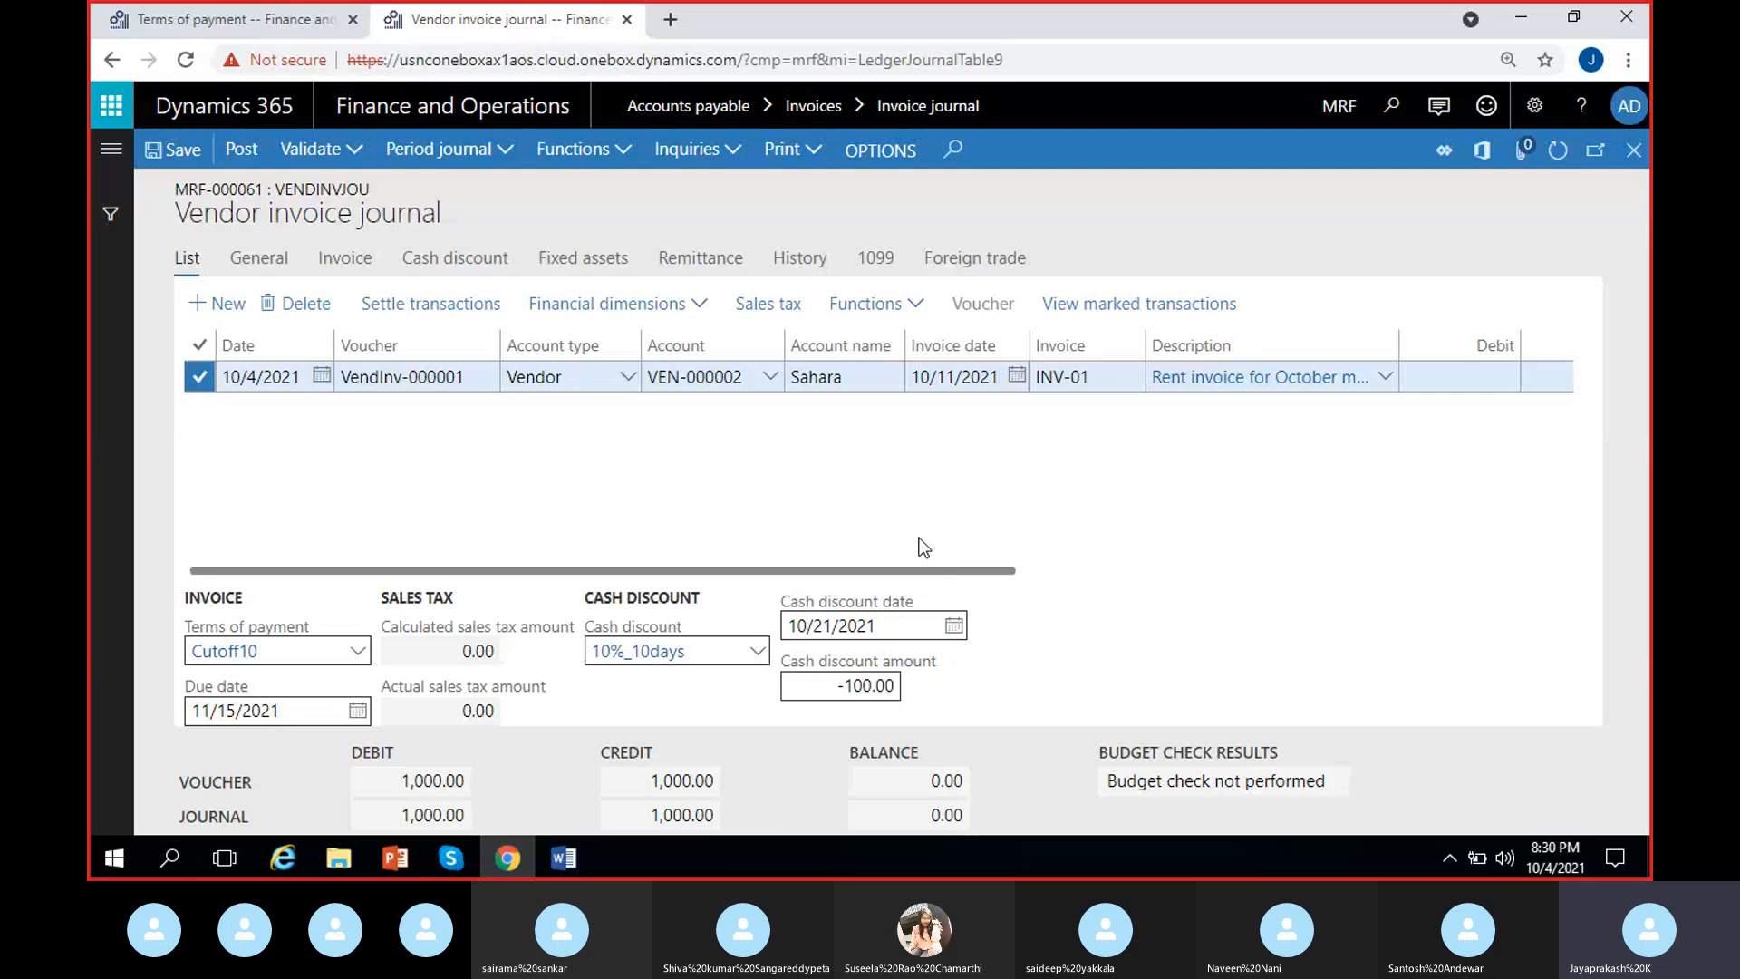
click(444, 865)
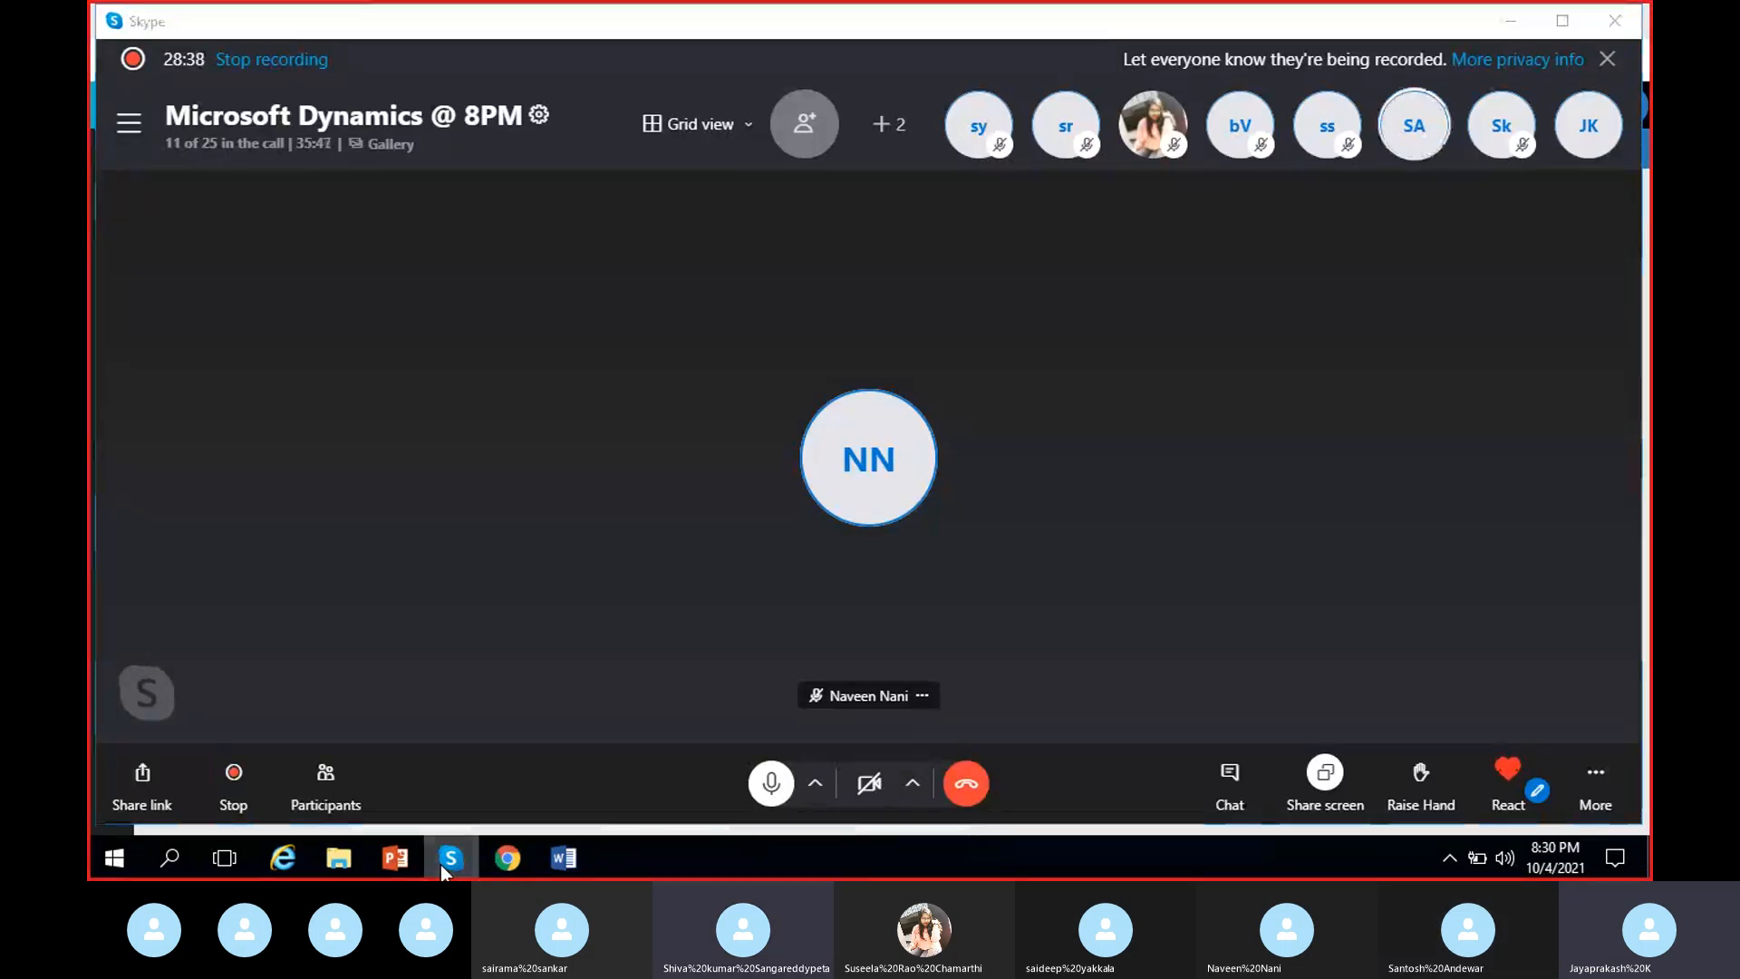
click(444, 861)
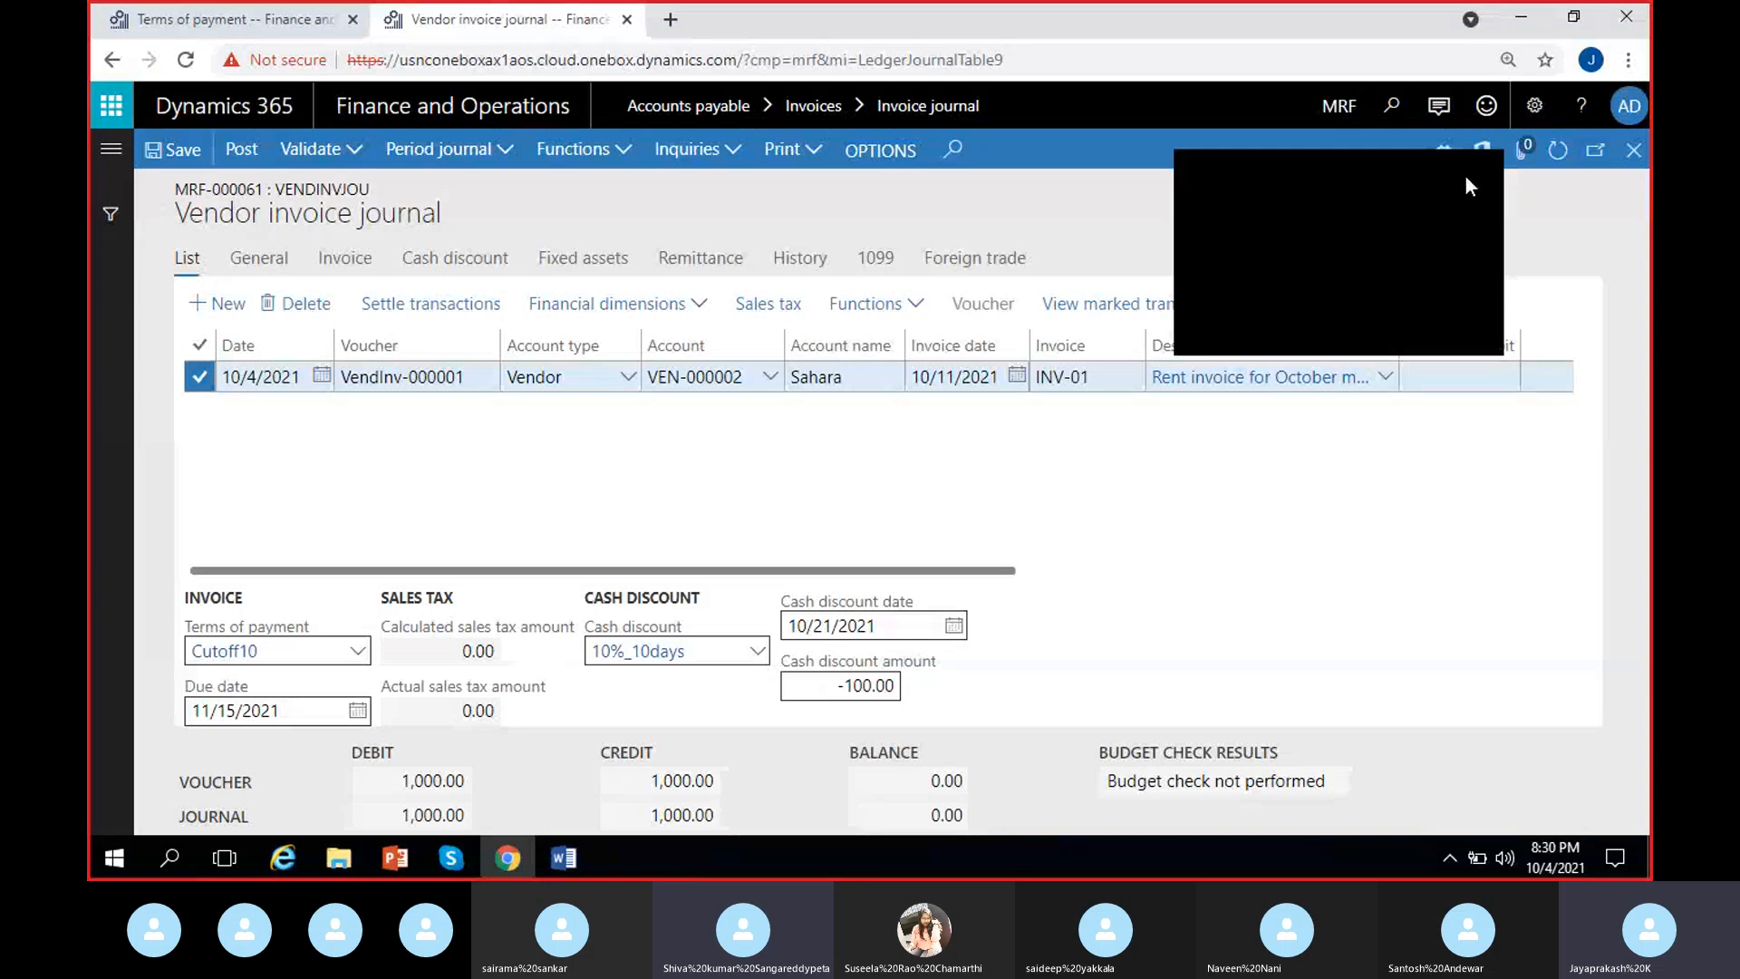
click(1465, 176)
View the setup of the Specific terms of payment, including its payment schedule.
click(227, 18)
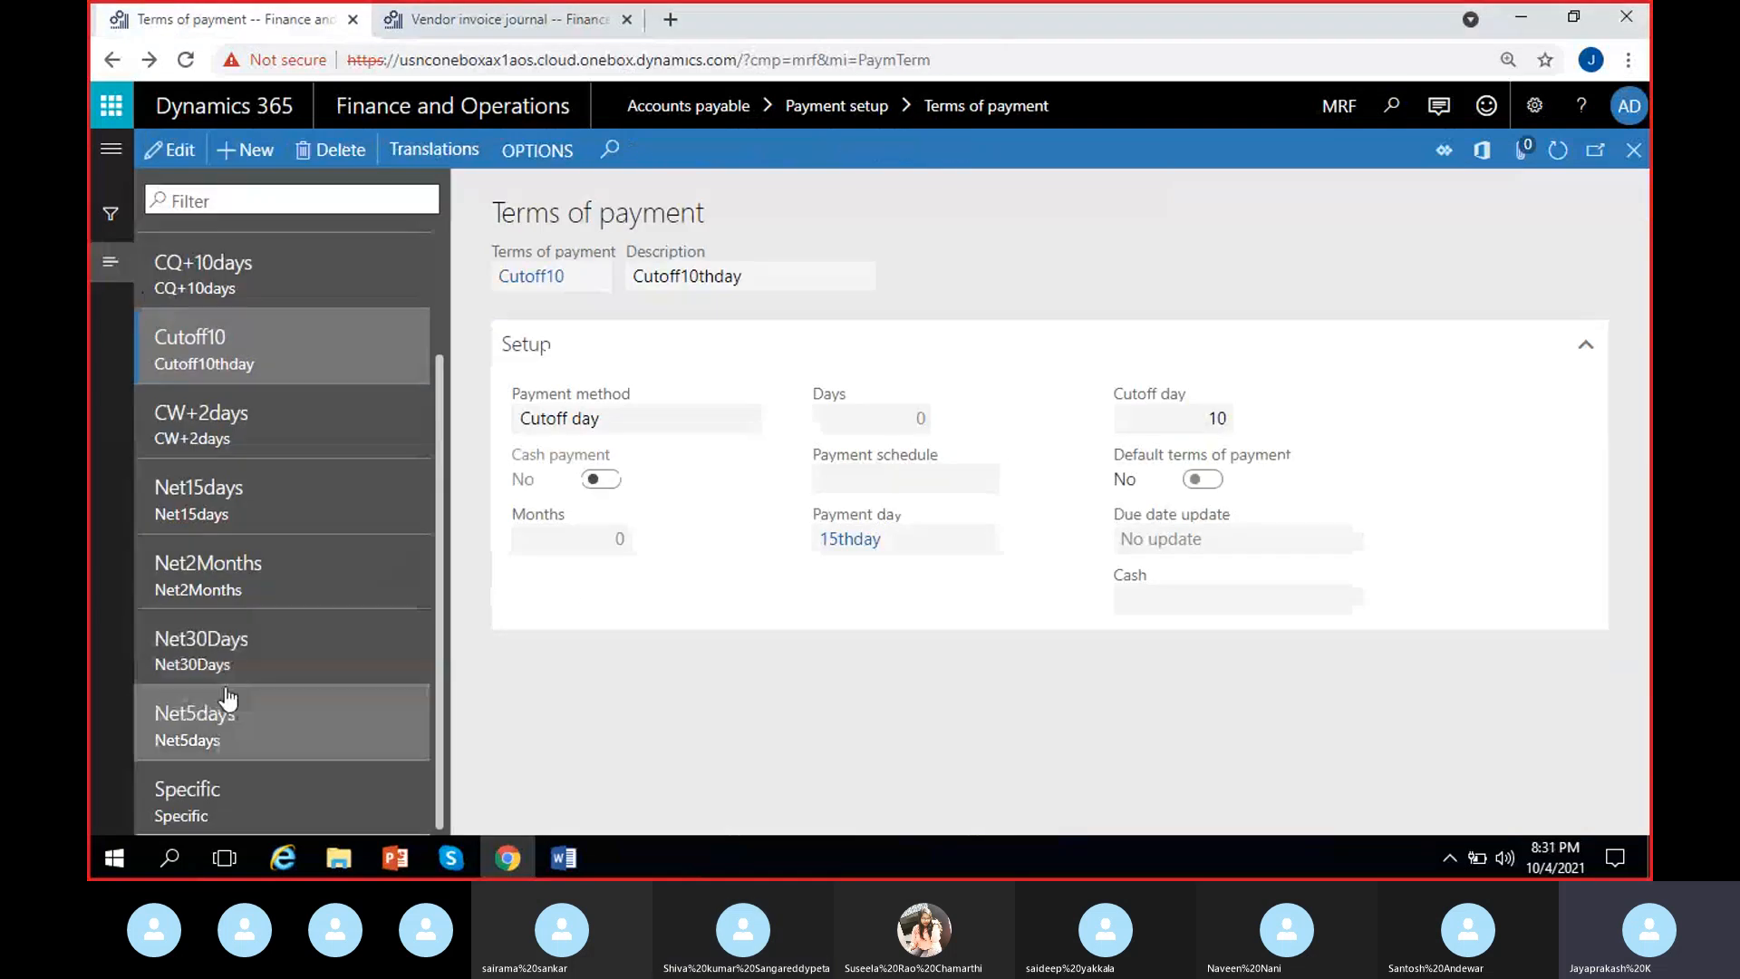
click(280, 789)
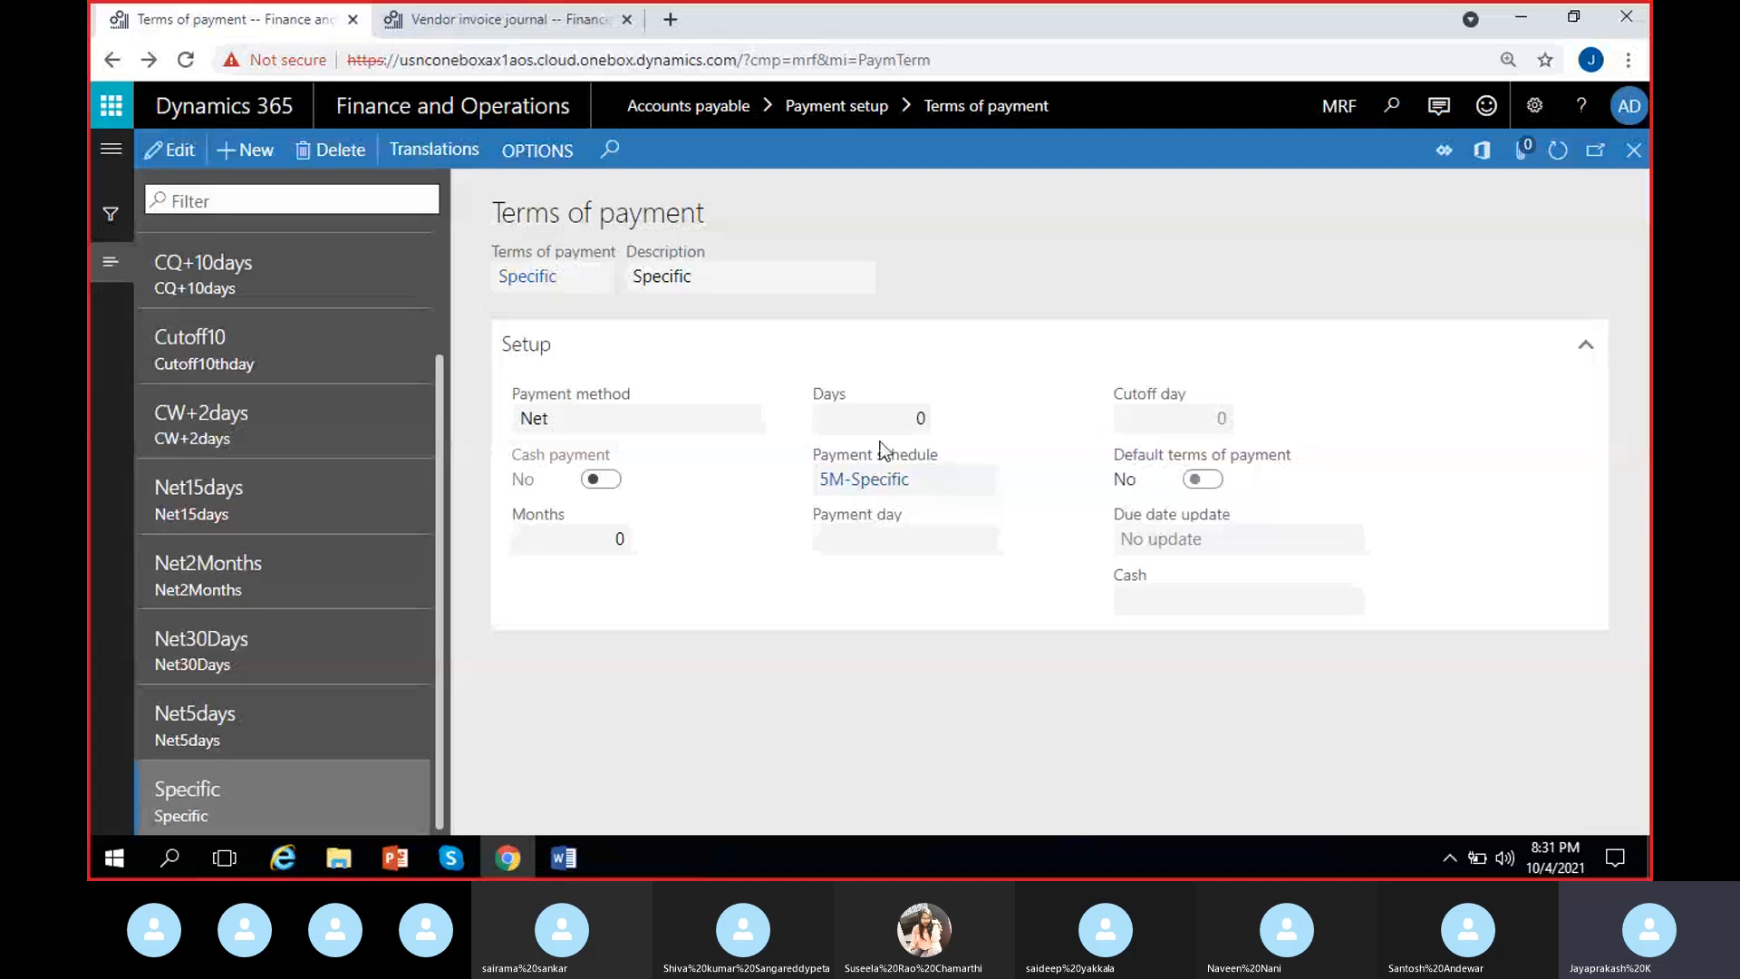
In the vendor invoice journal line, set the terms of payment to Specific and the invoice date to 10/1/2021.
click(1526, 29)
click(519, 850)
click(471, 20)
click(358, 654)
scroll(326, 589, down, 1)
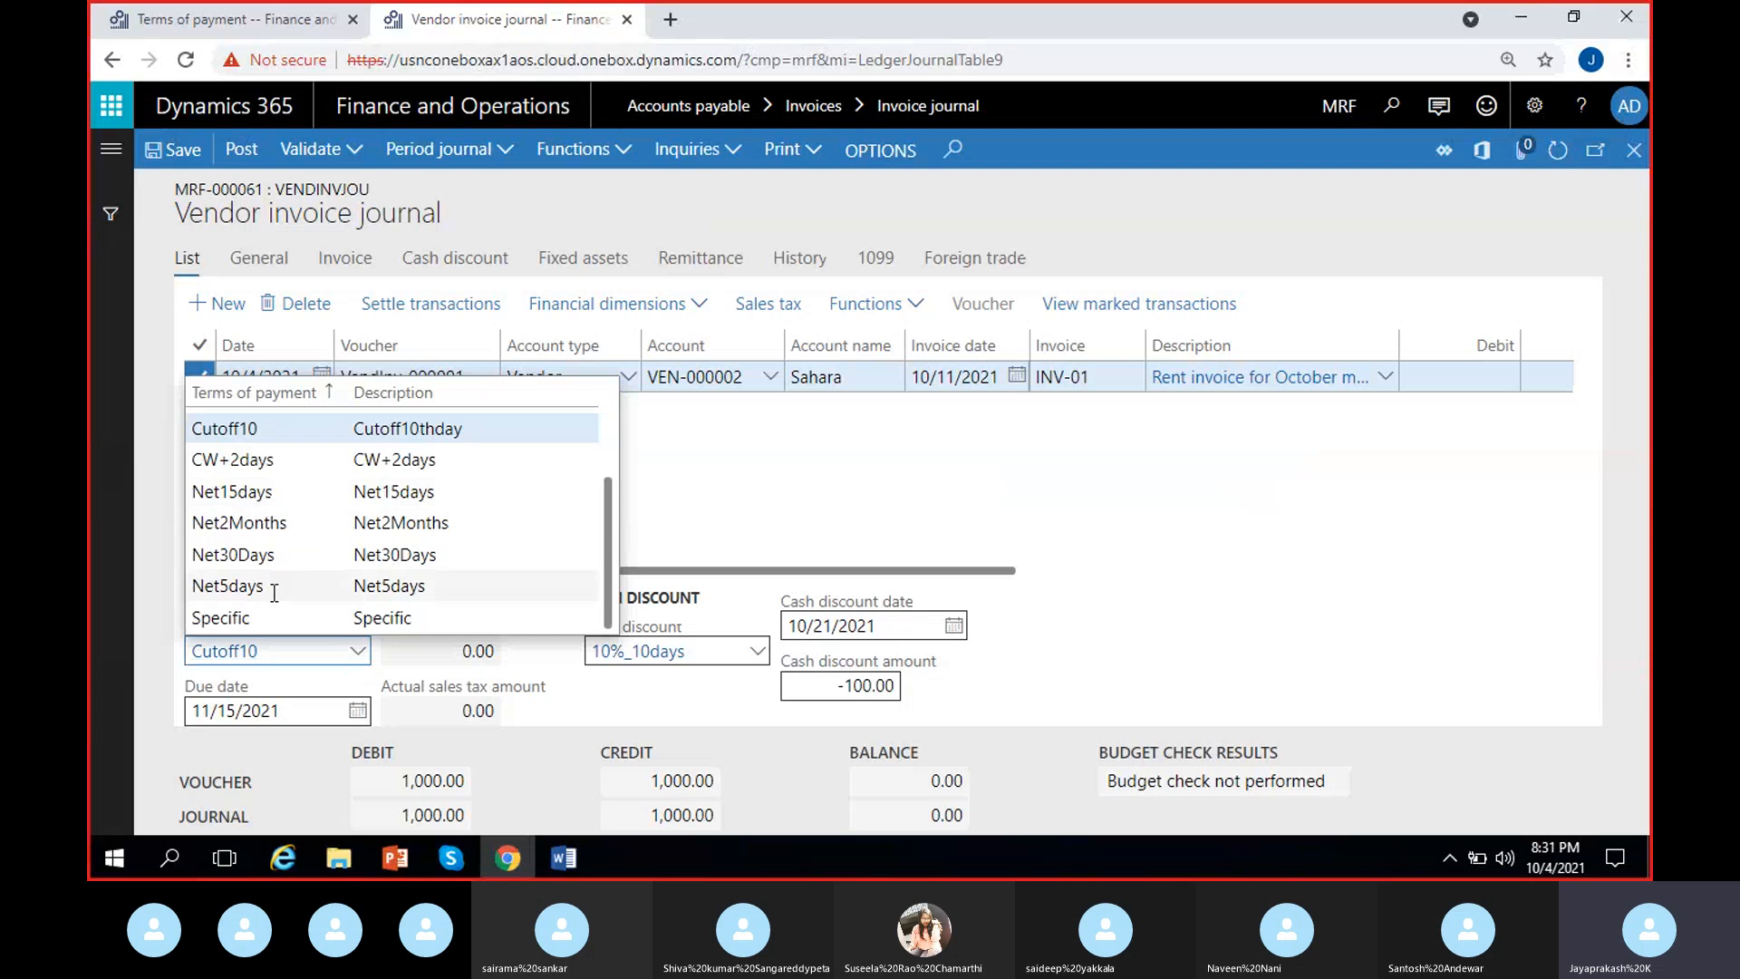
click(259, 617)
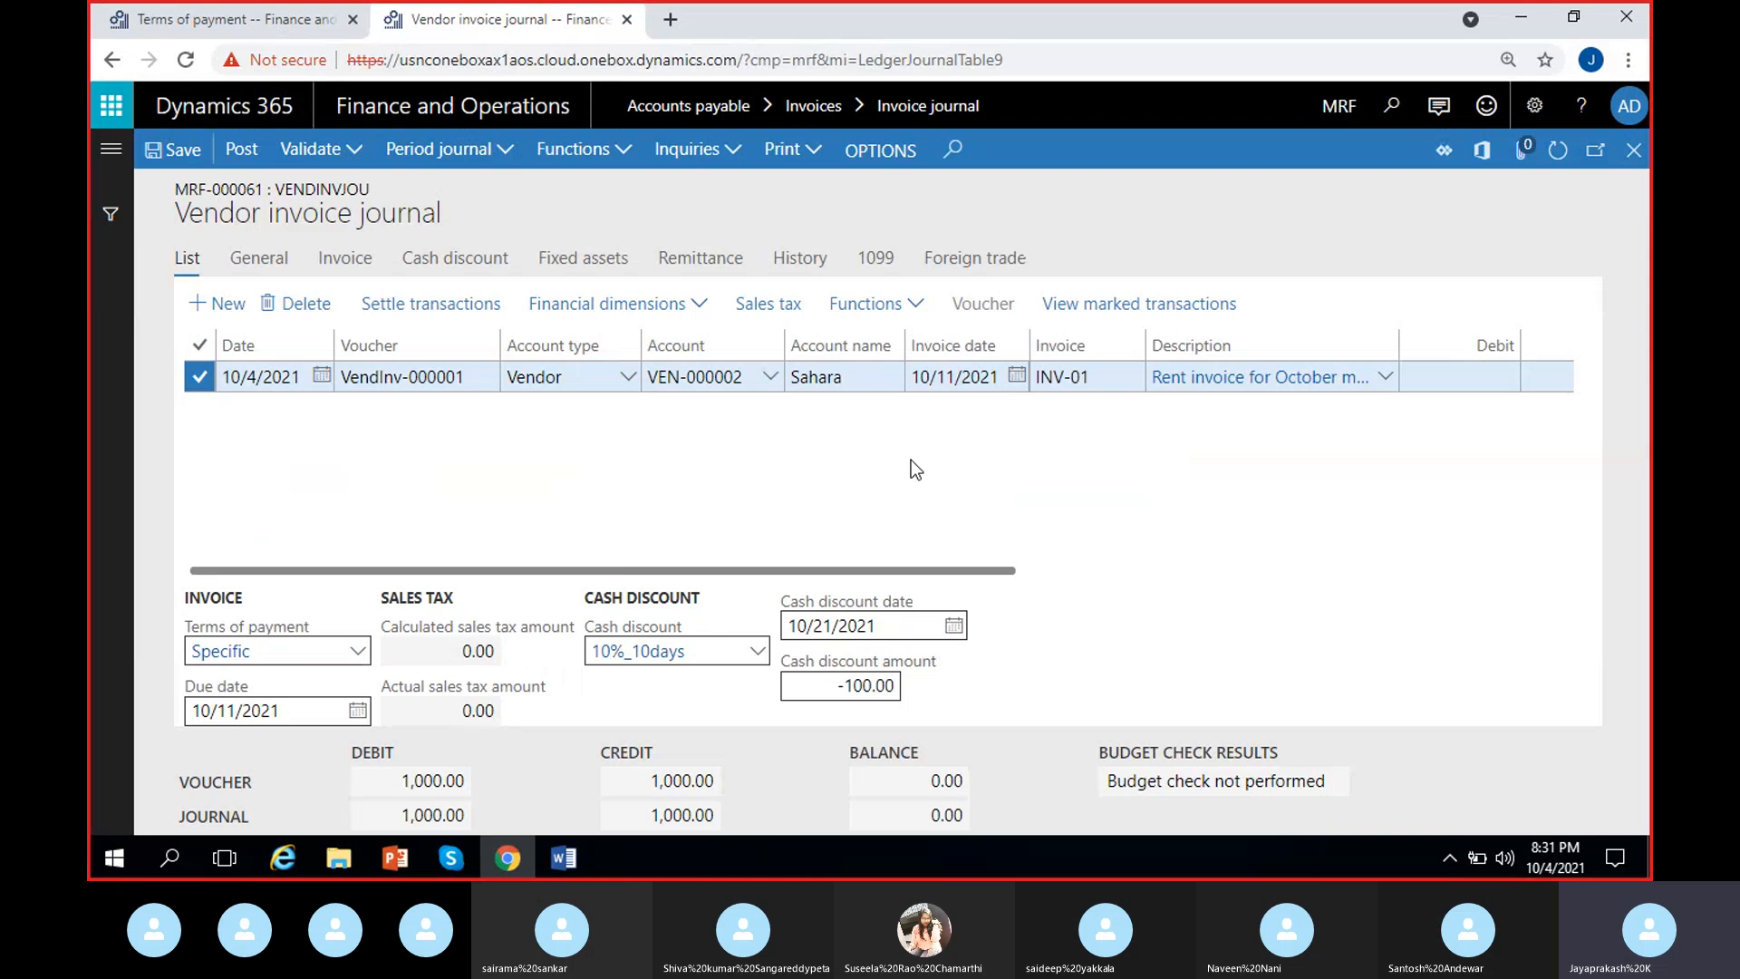
click(1017, 376)
click(1114, 501)
Review the payment lines of the 5M-Specific payment schedule.
click(197, 11)
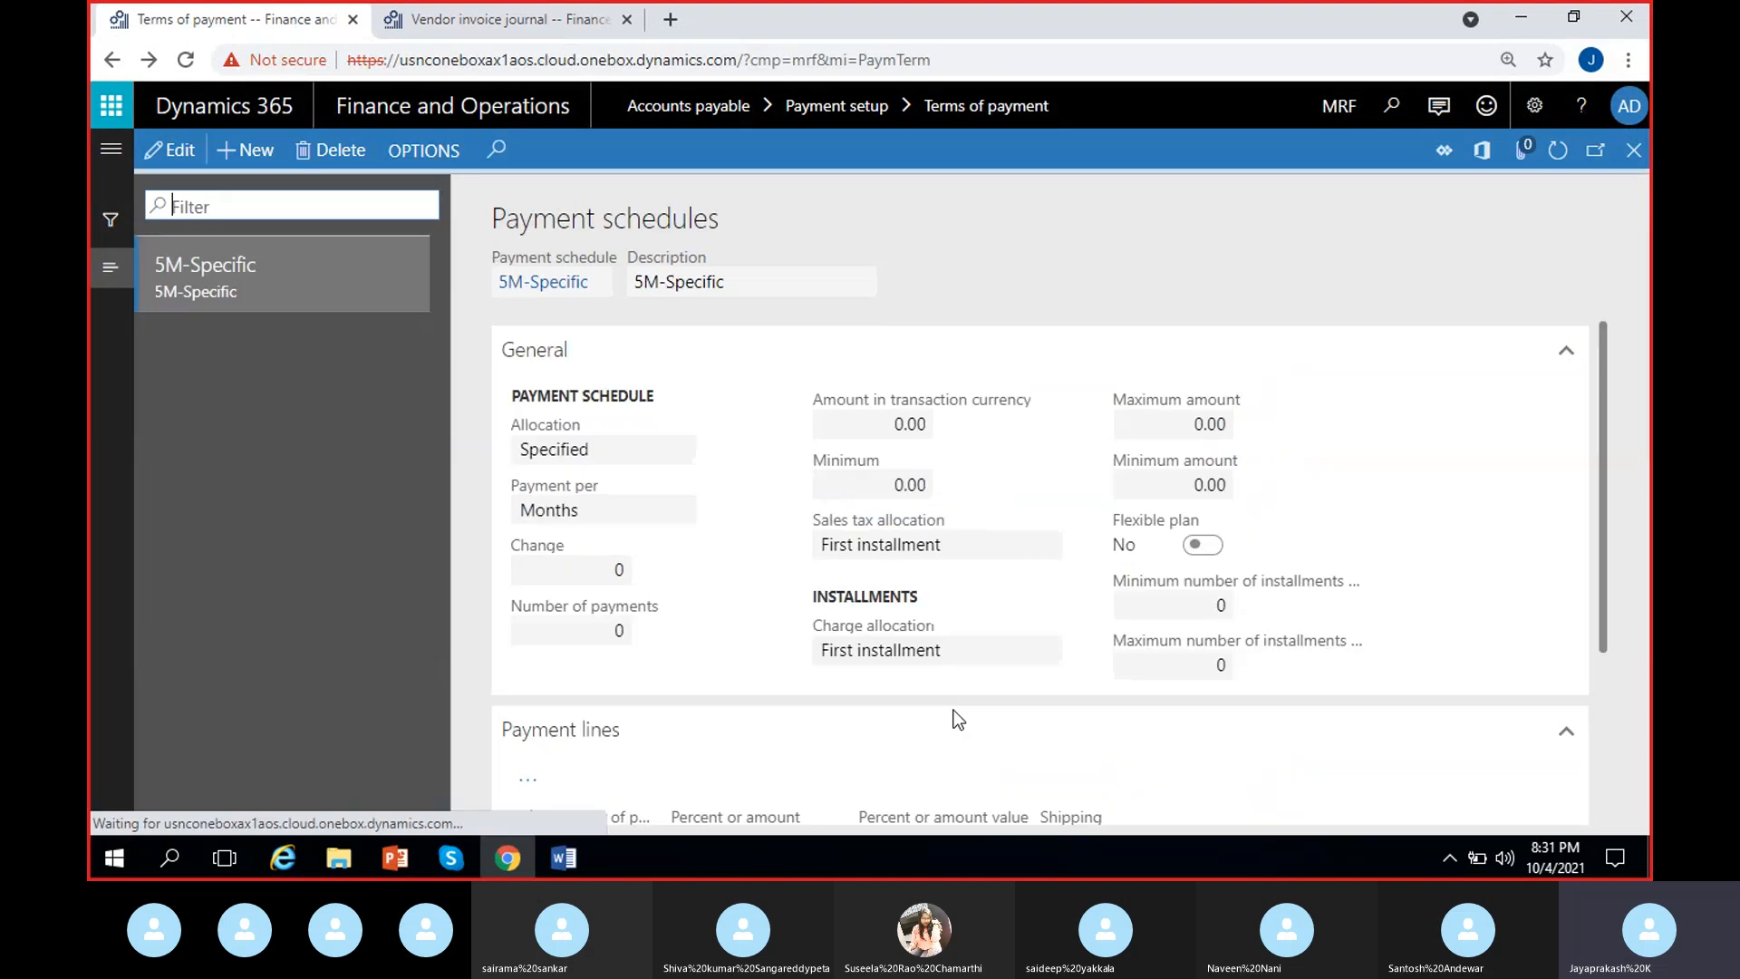
scroll(957, 721, down, 5)
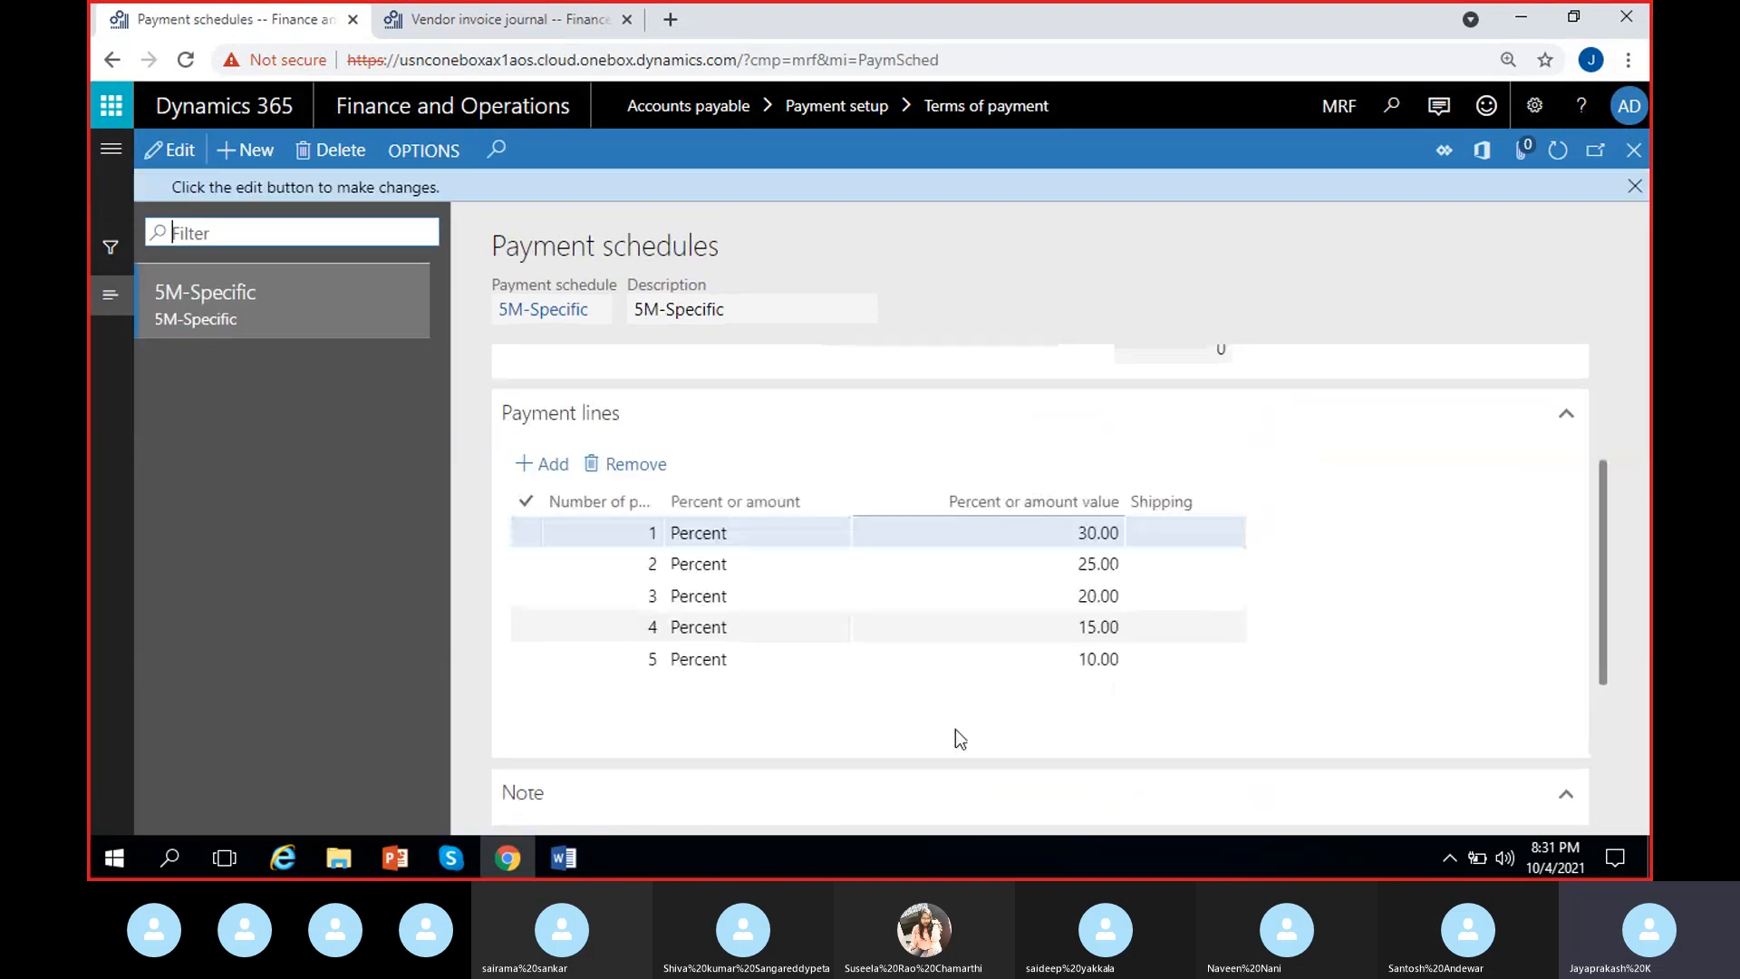
click(1629, 188)
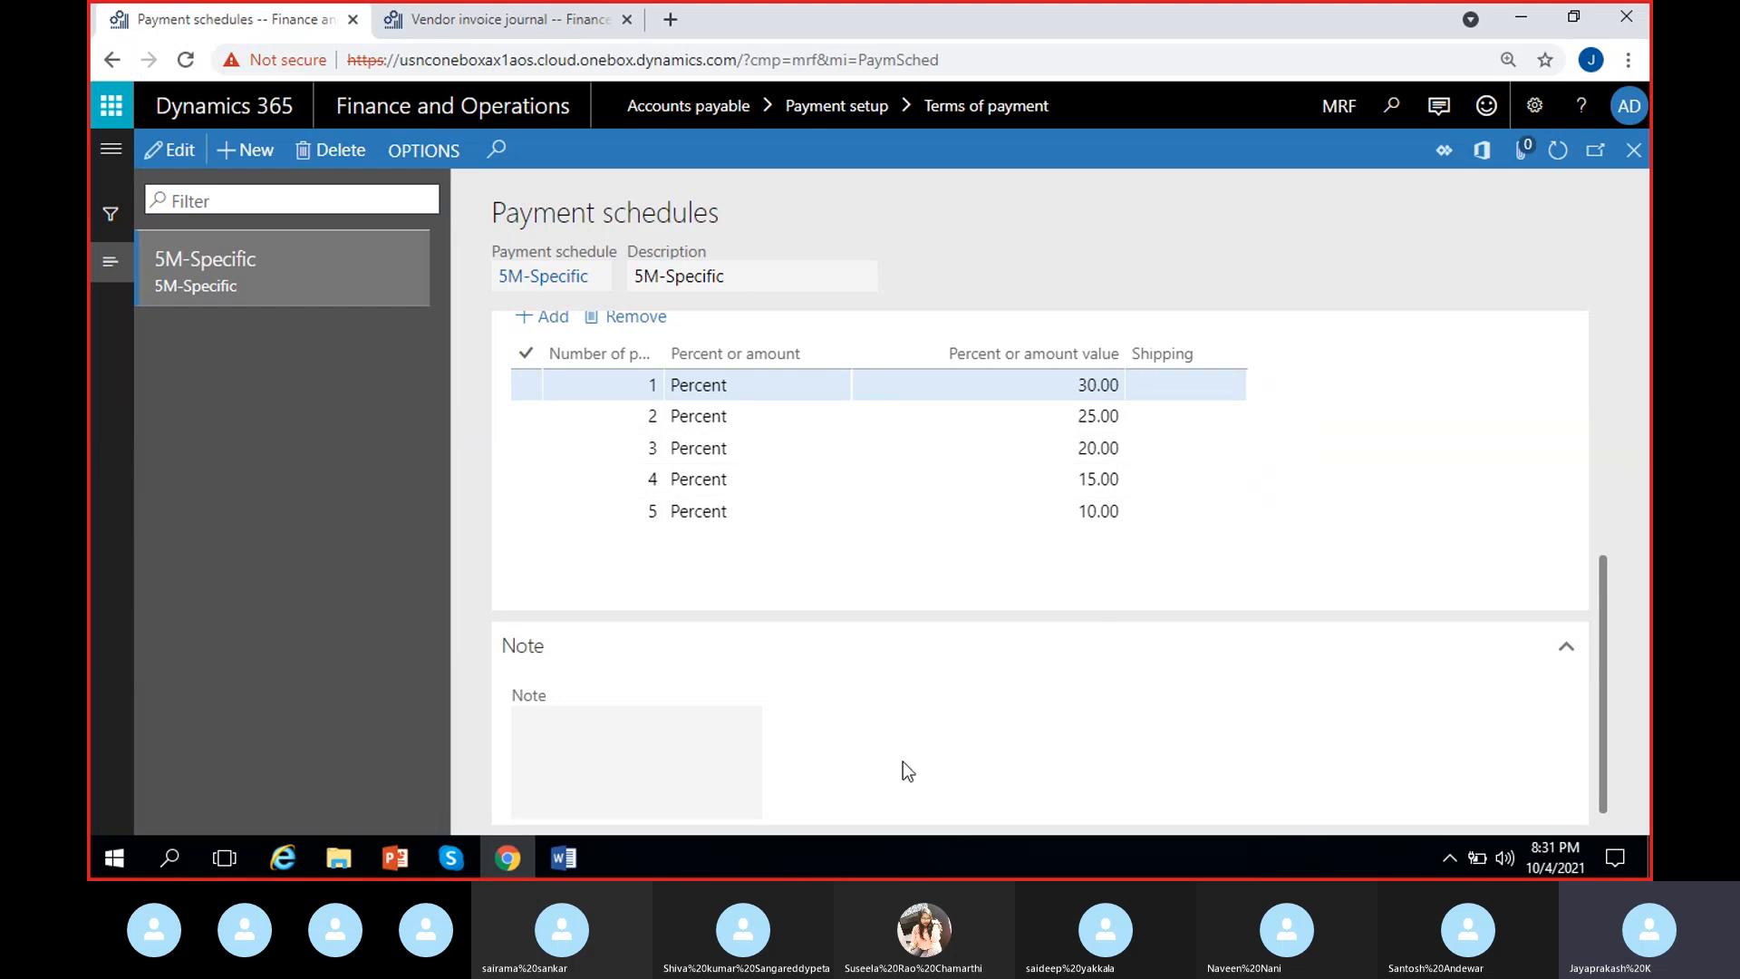
click(1515, 20)
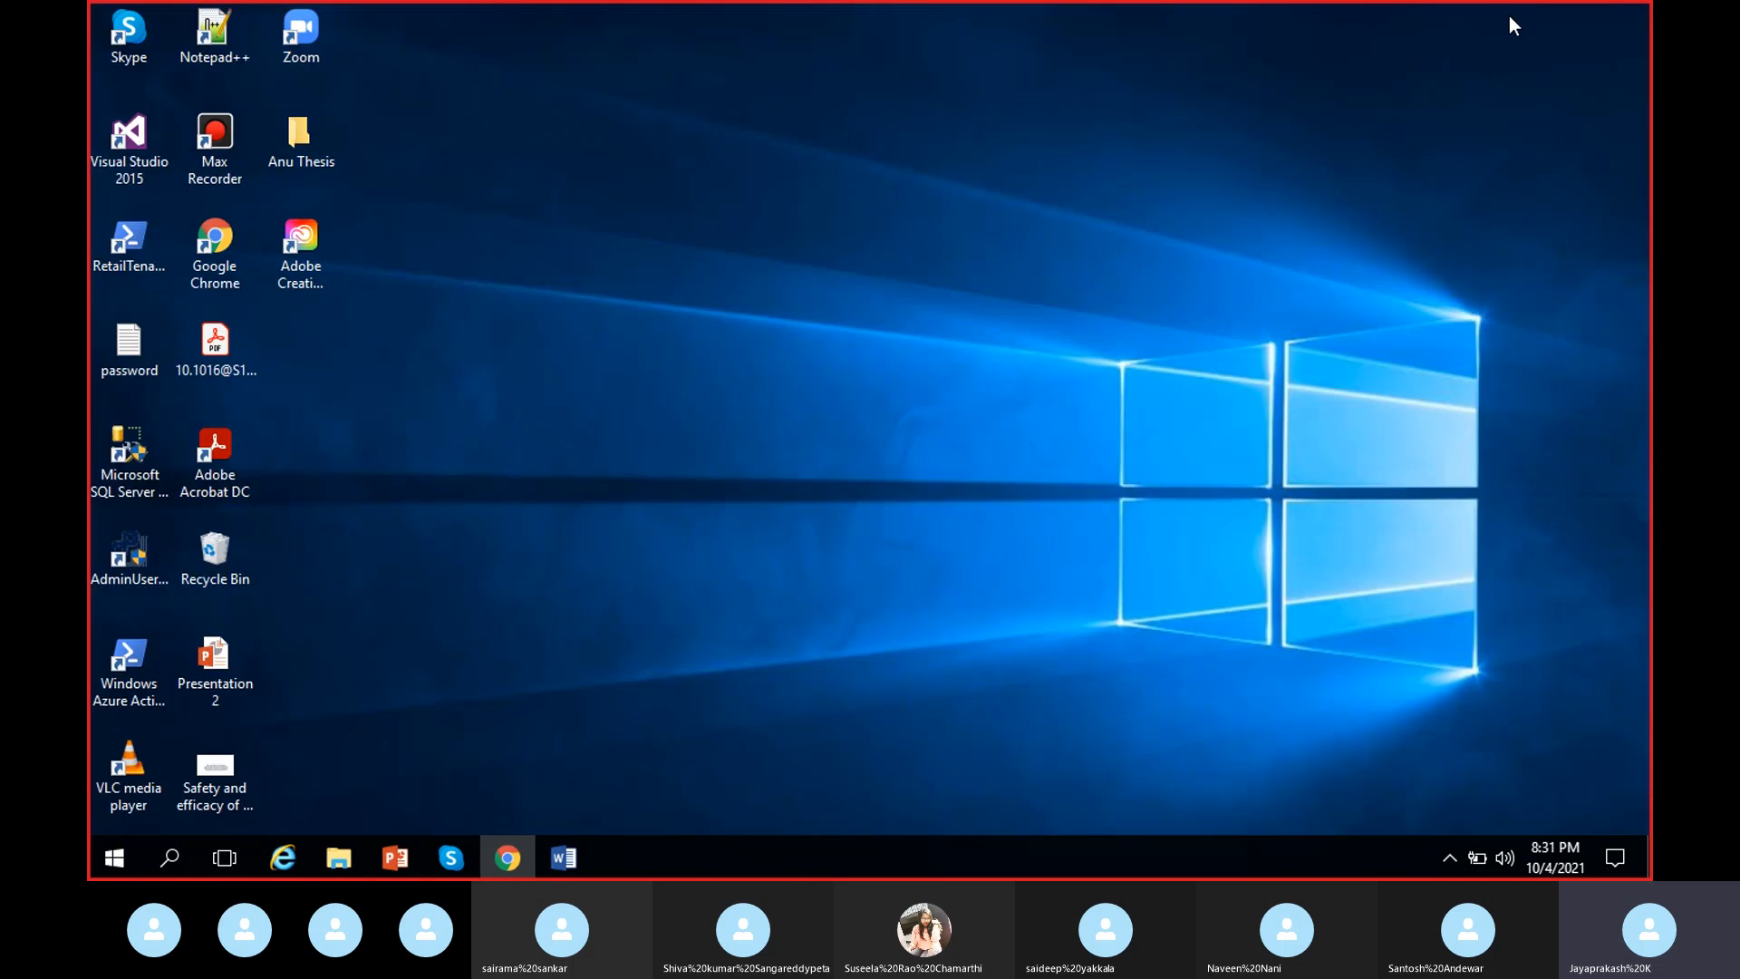
click(507, 857)
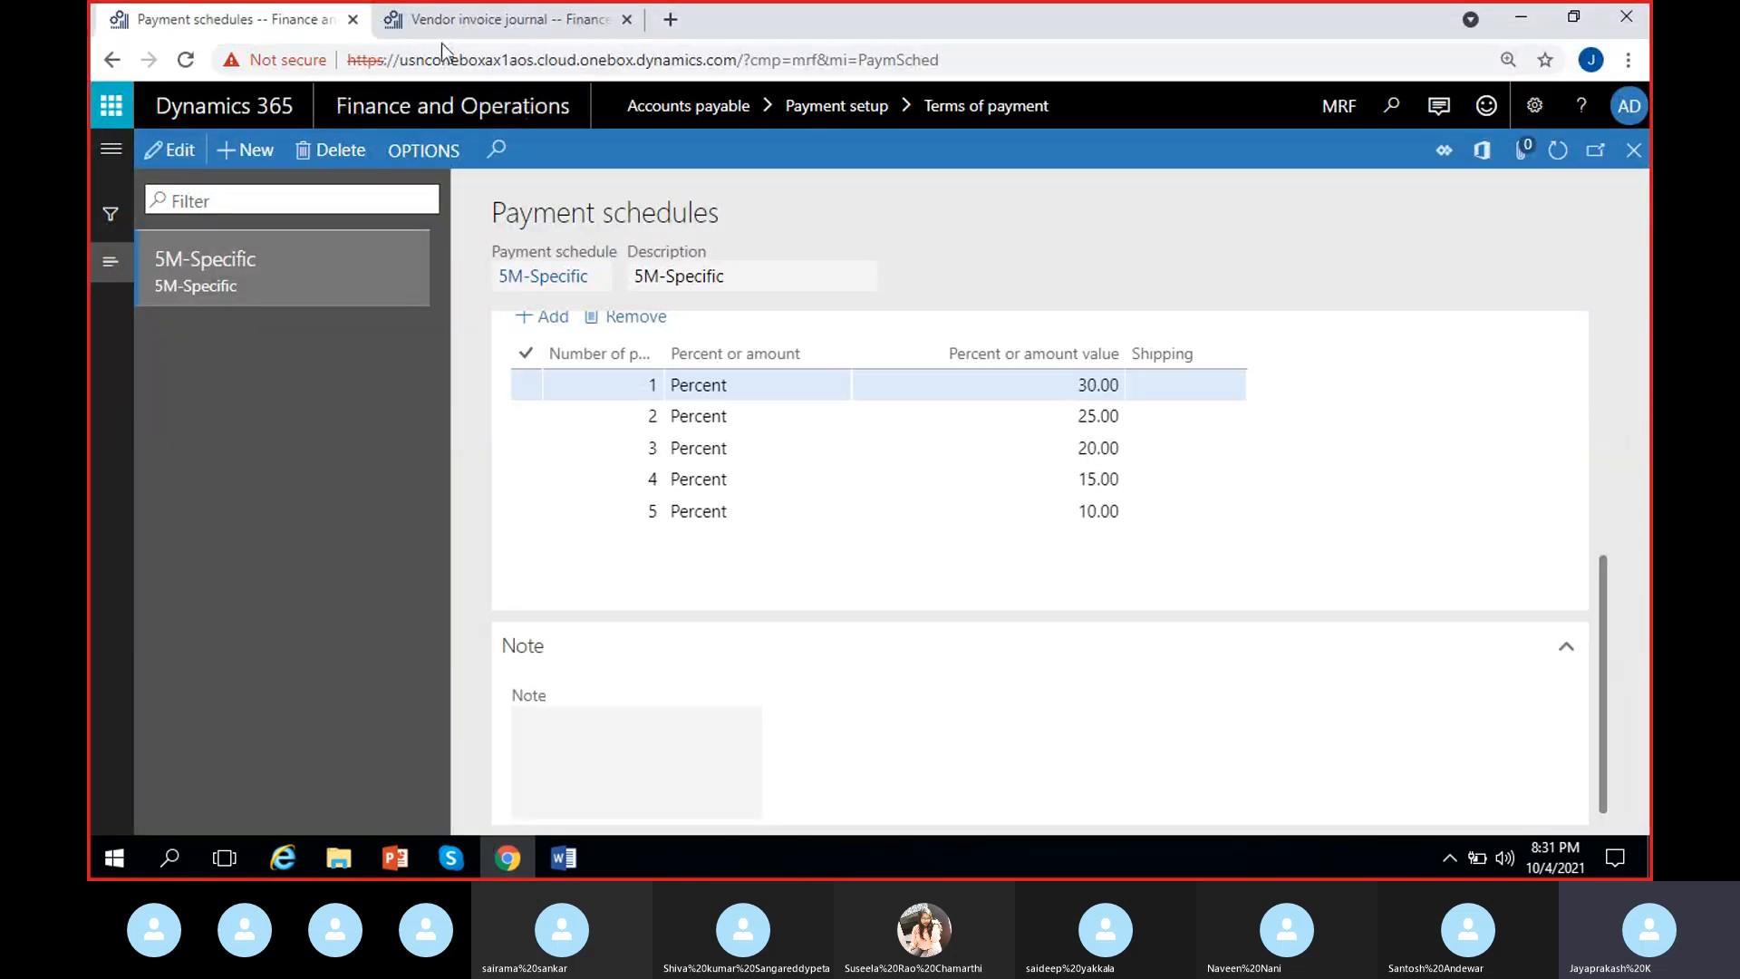
Return to the vendor invoice journal and set the line's terms of payment to Net5days.
click(464, 22)
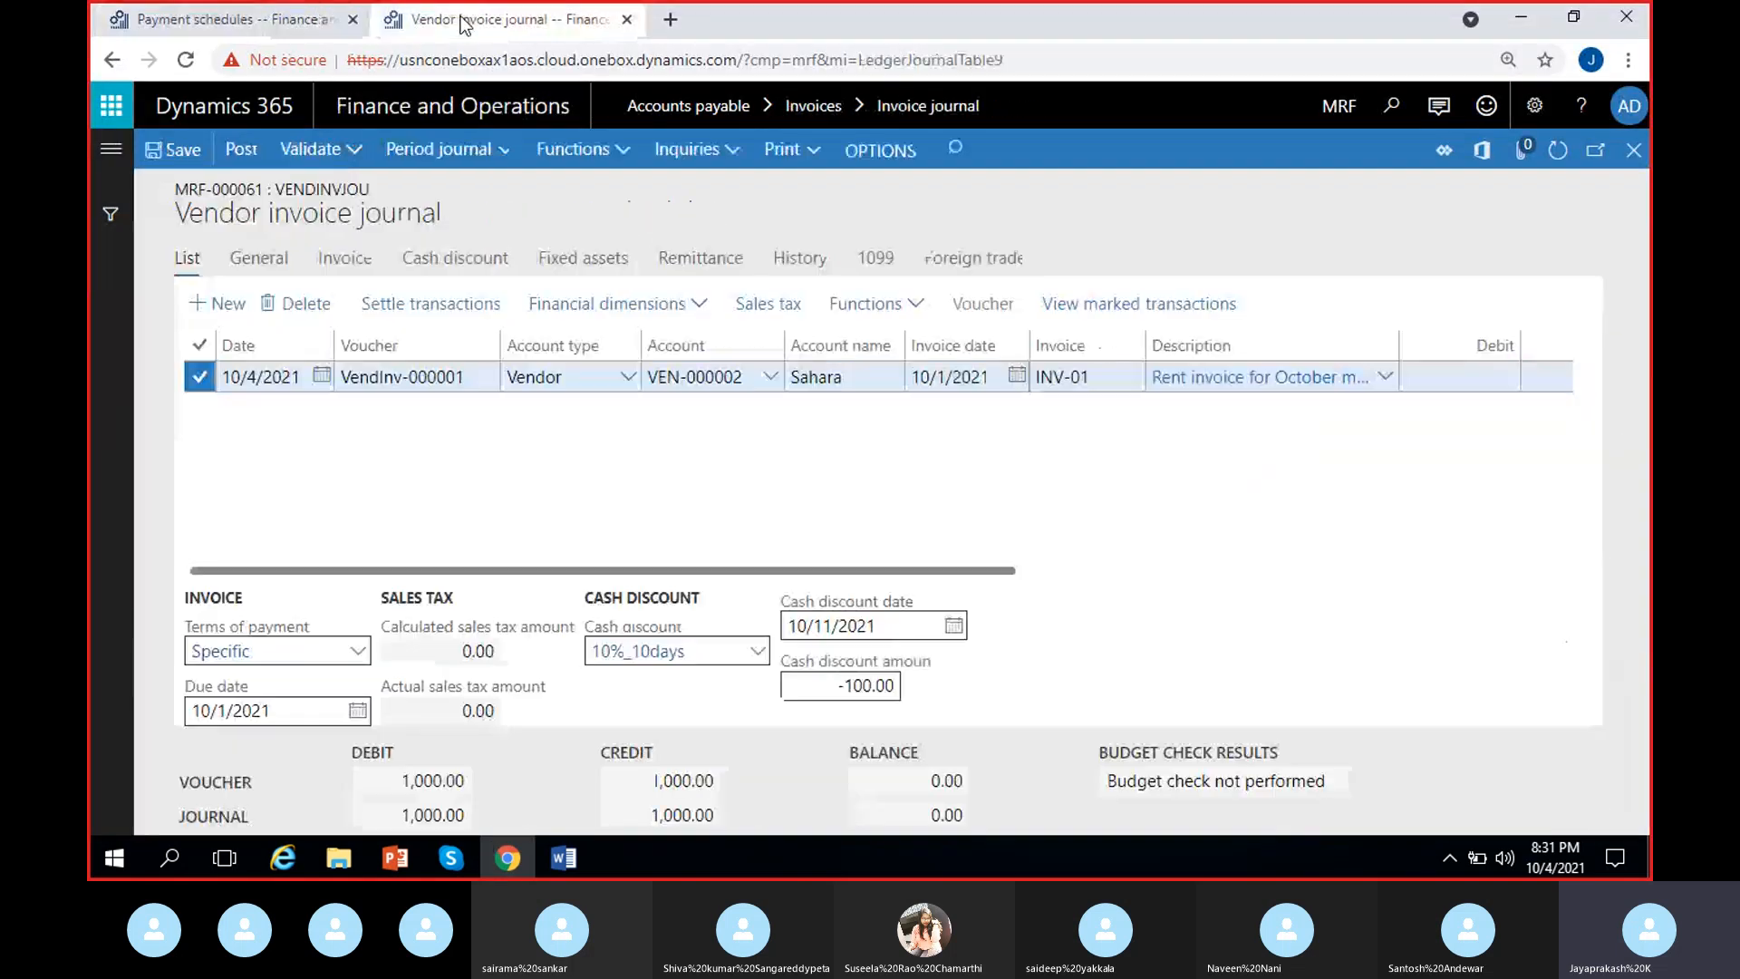
click(359, 652)
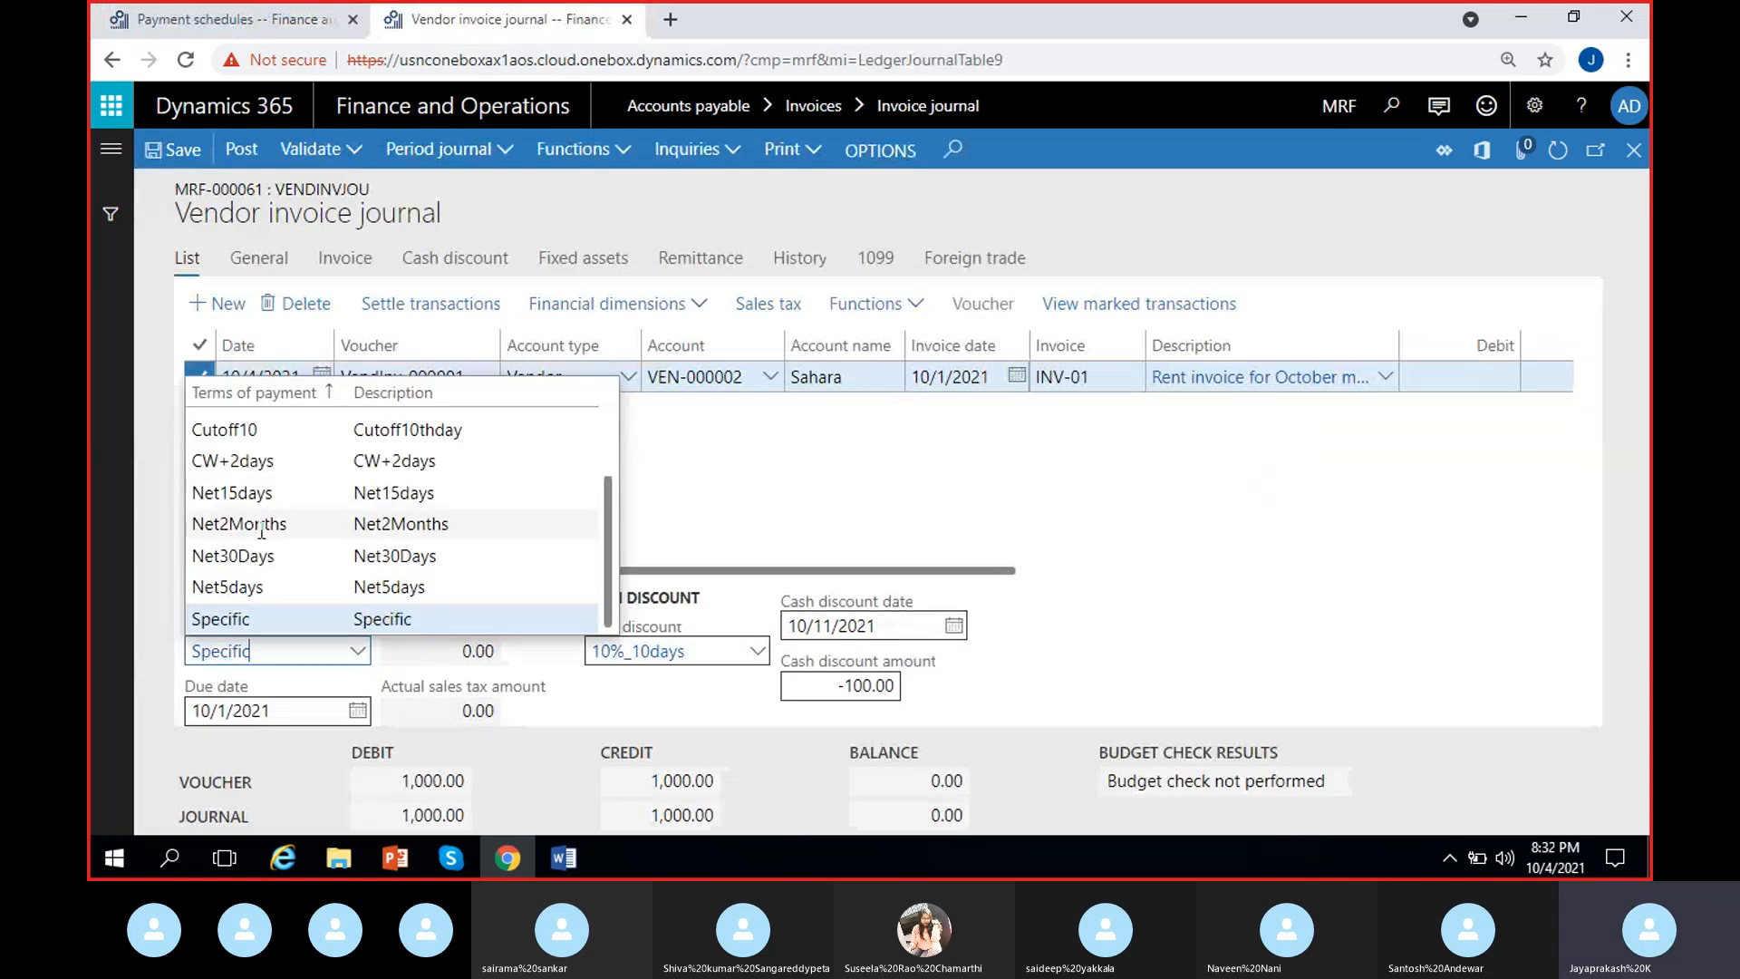
click(243, 586)
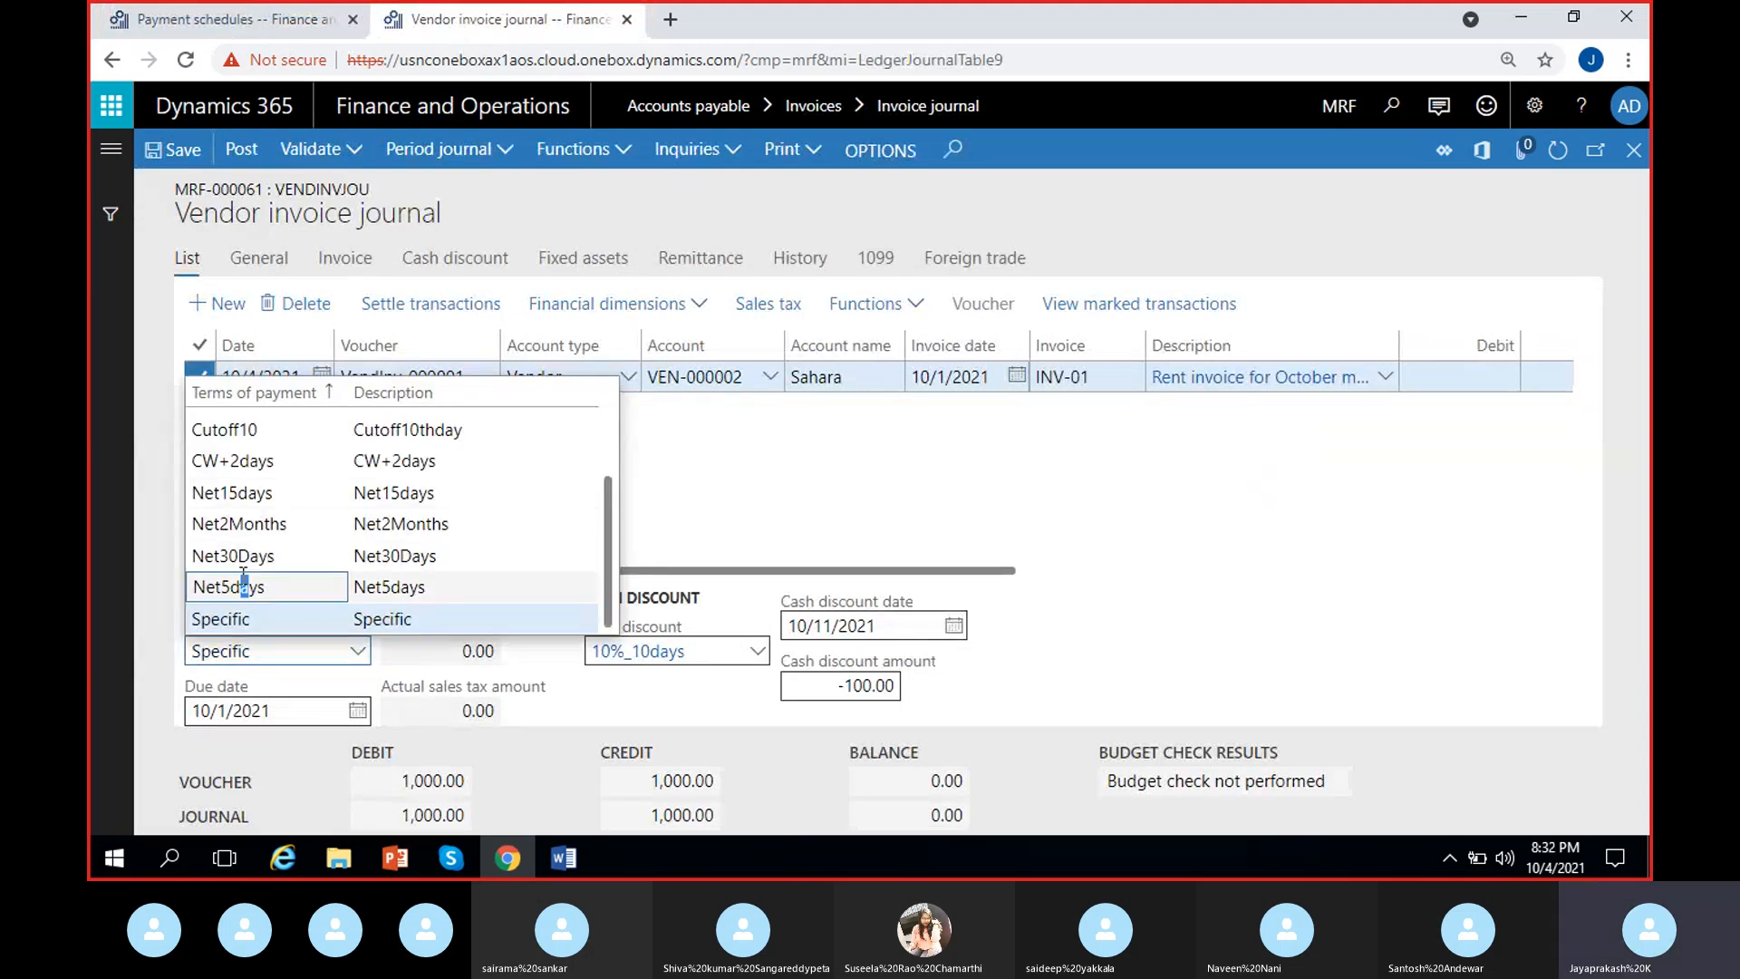
click(281, 587)
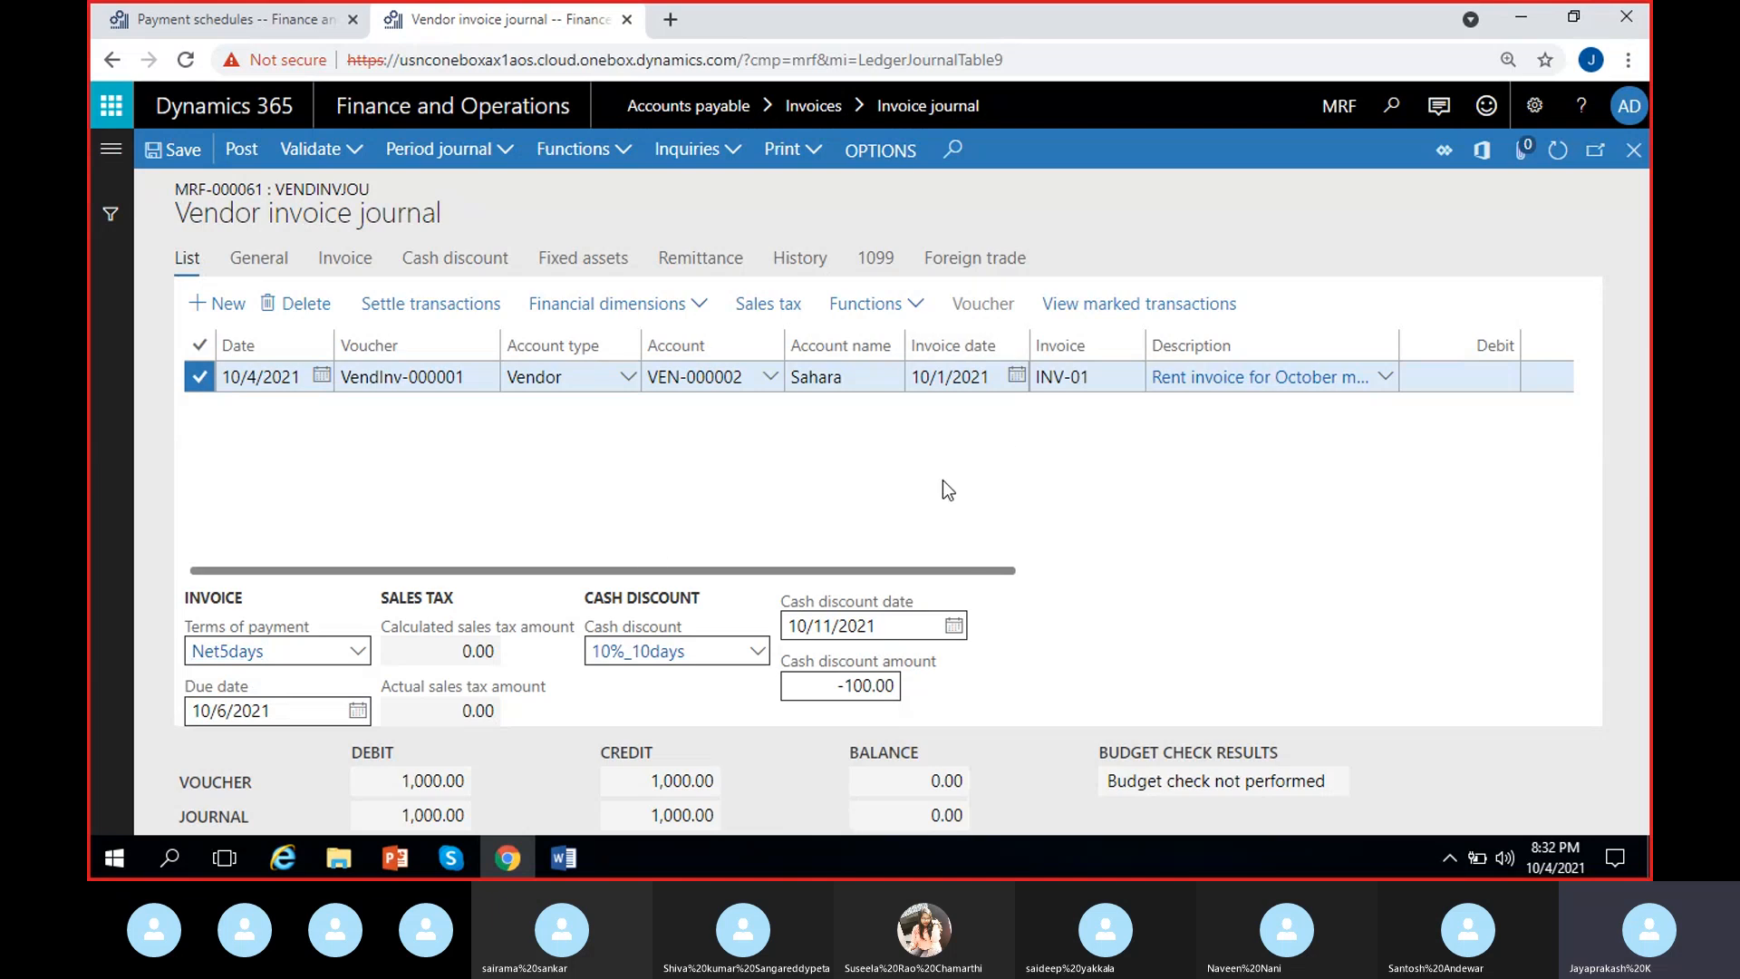
Check the calculated and actual sales tax amounts and look over the remaining columns of the invoice line.
click(494, 652)
click(480, 711)
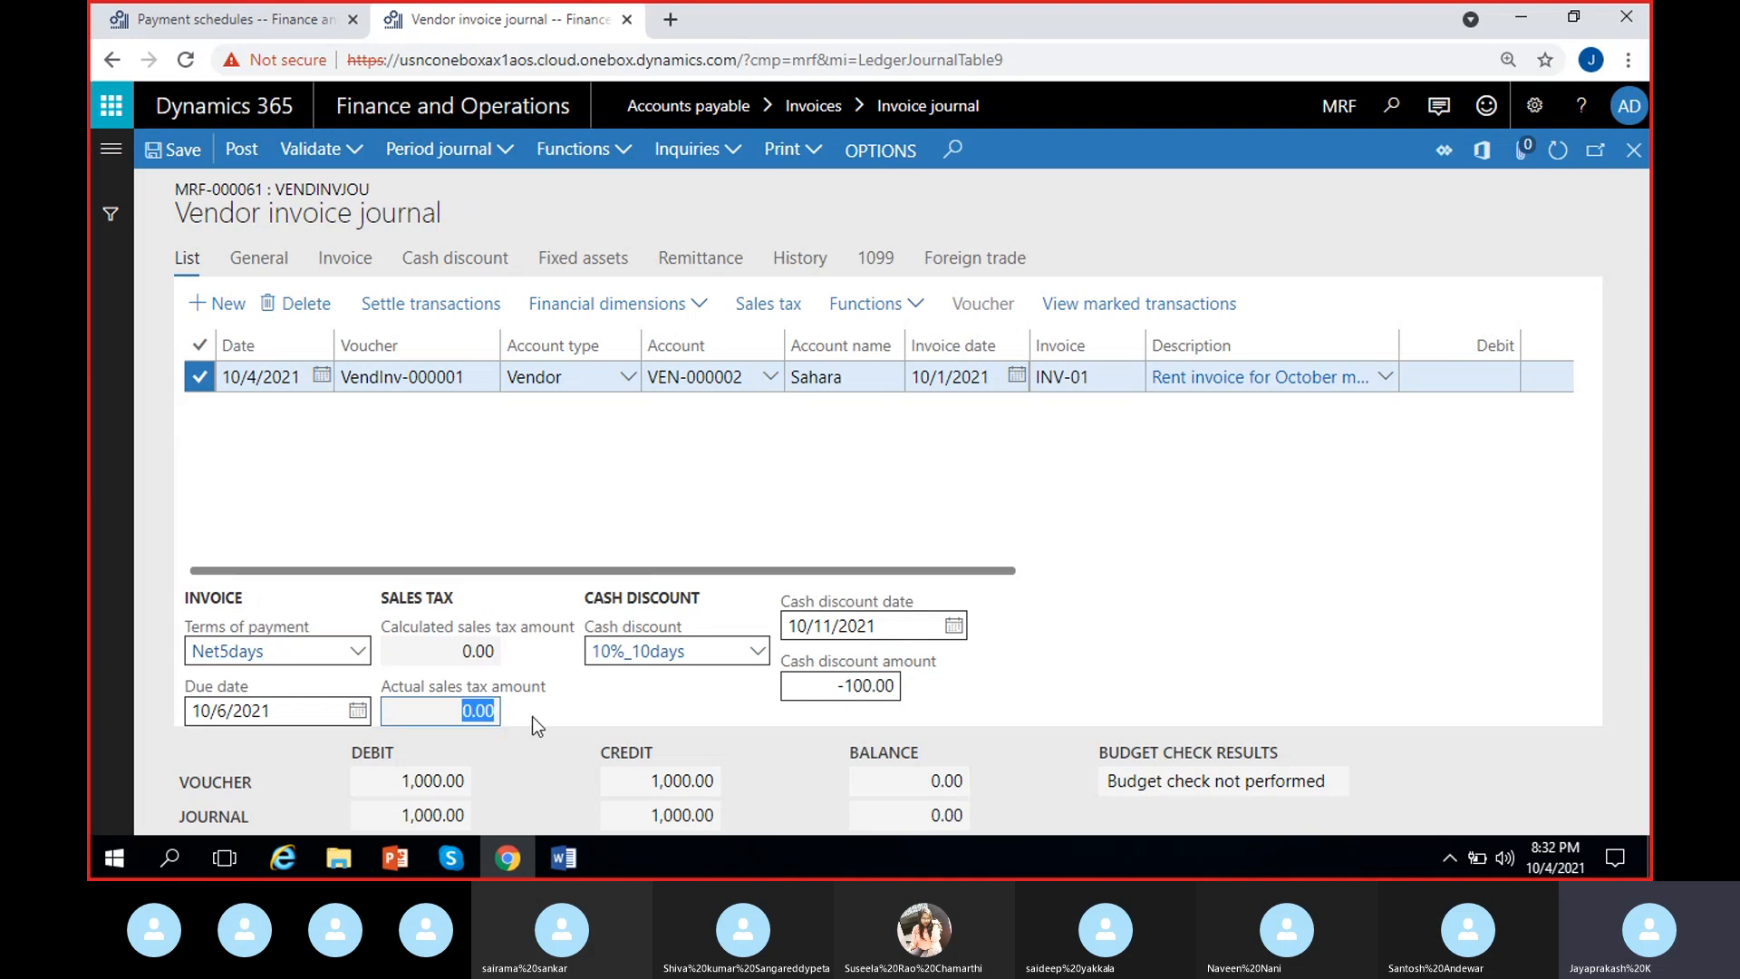
click(502, 651)
drag(1022, 579, 1433, 438)
drag(1361, 564, 842, 579)
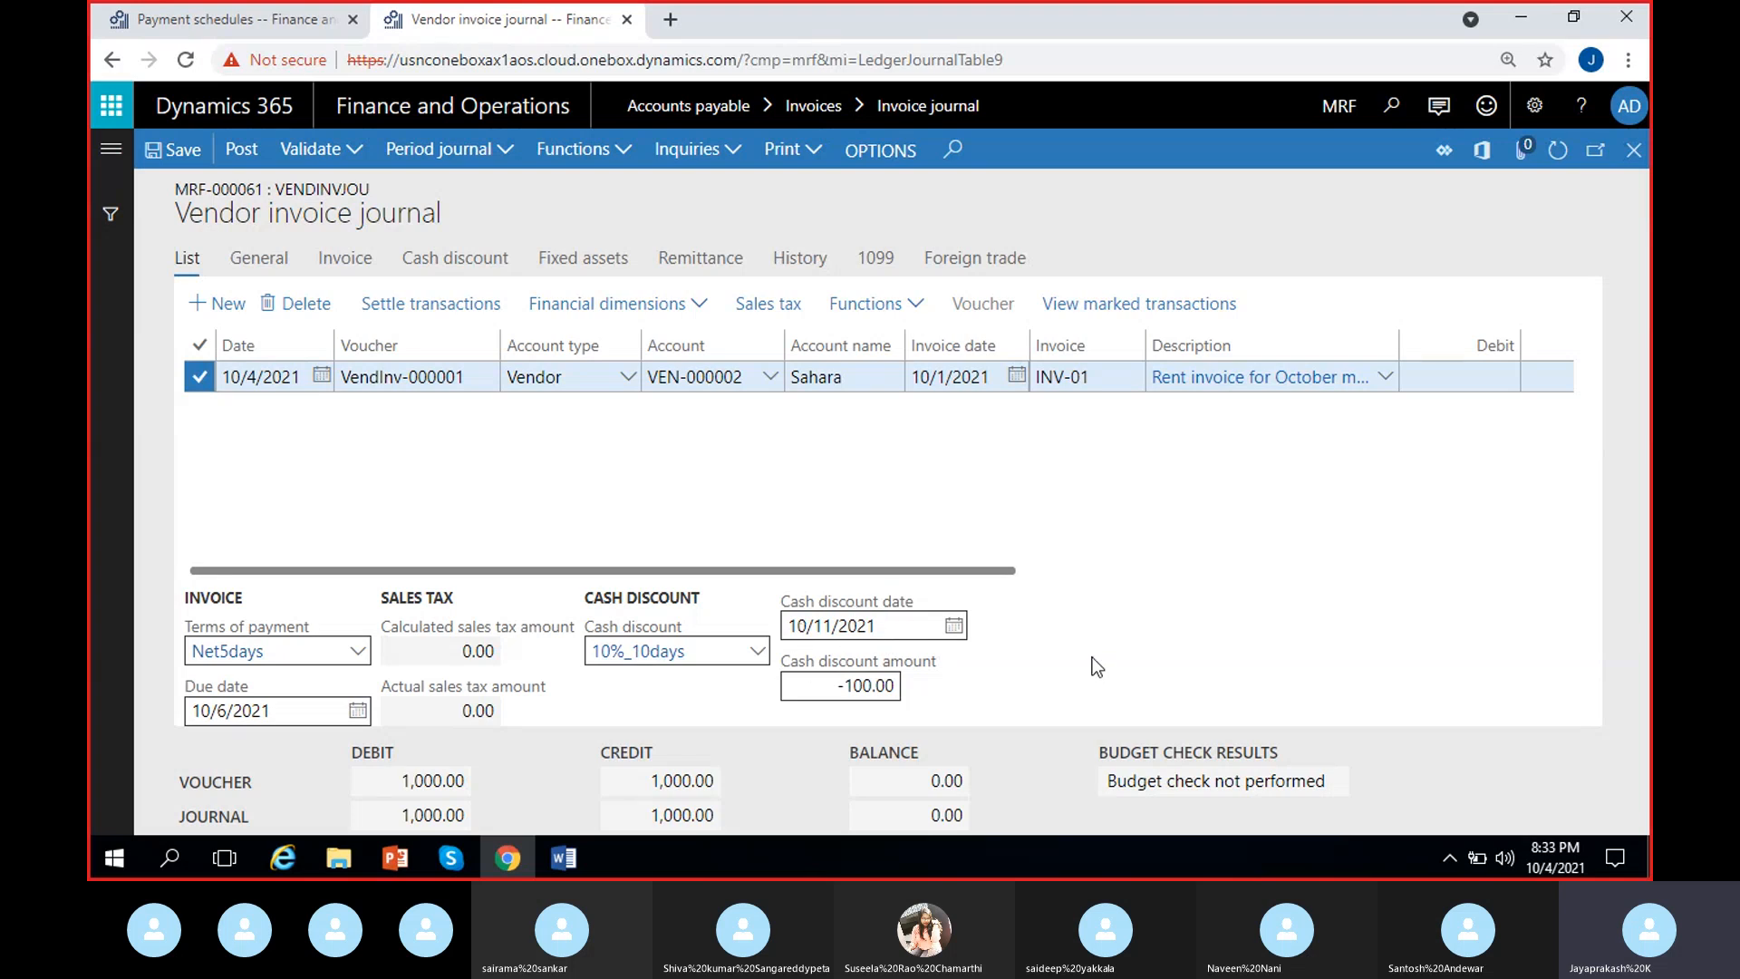
Set the terms of payment of the invoice line to Net30Days.
mouse_move(827, 639)
click(354, 654)
click(358, 651)
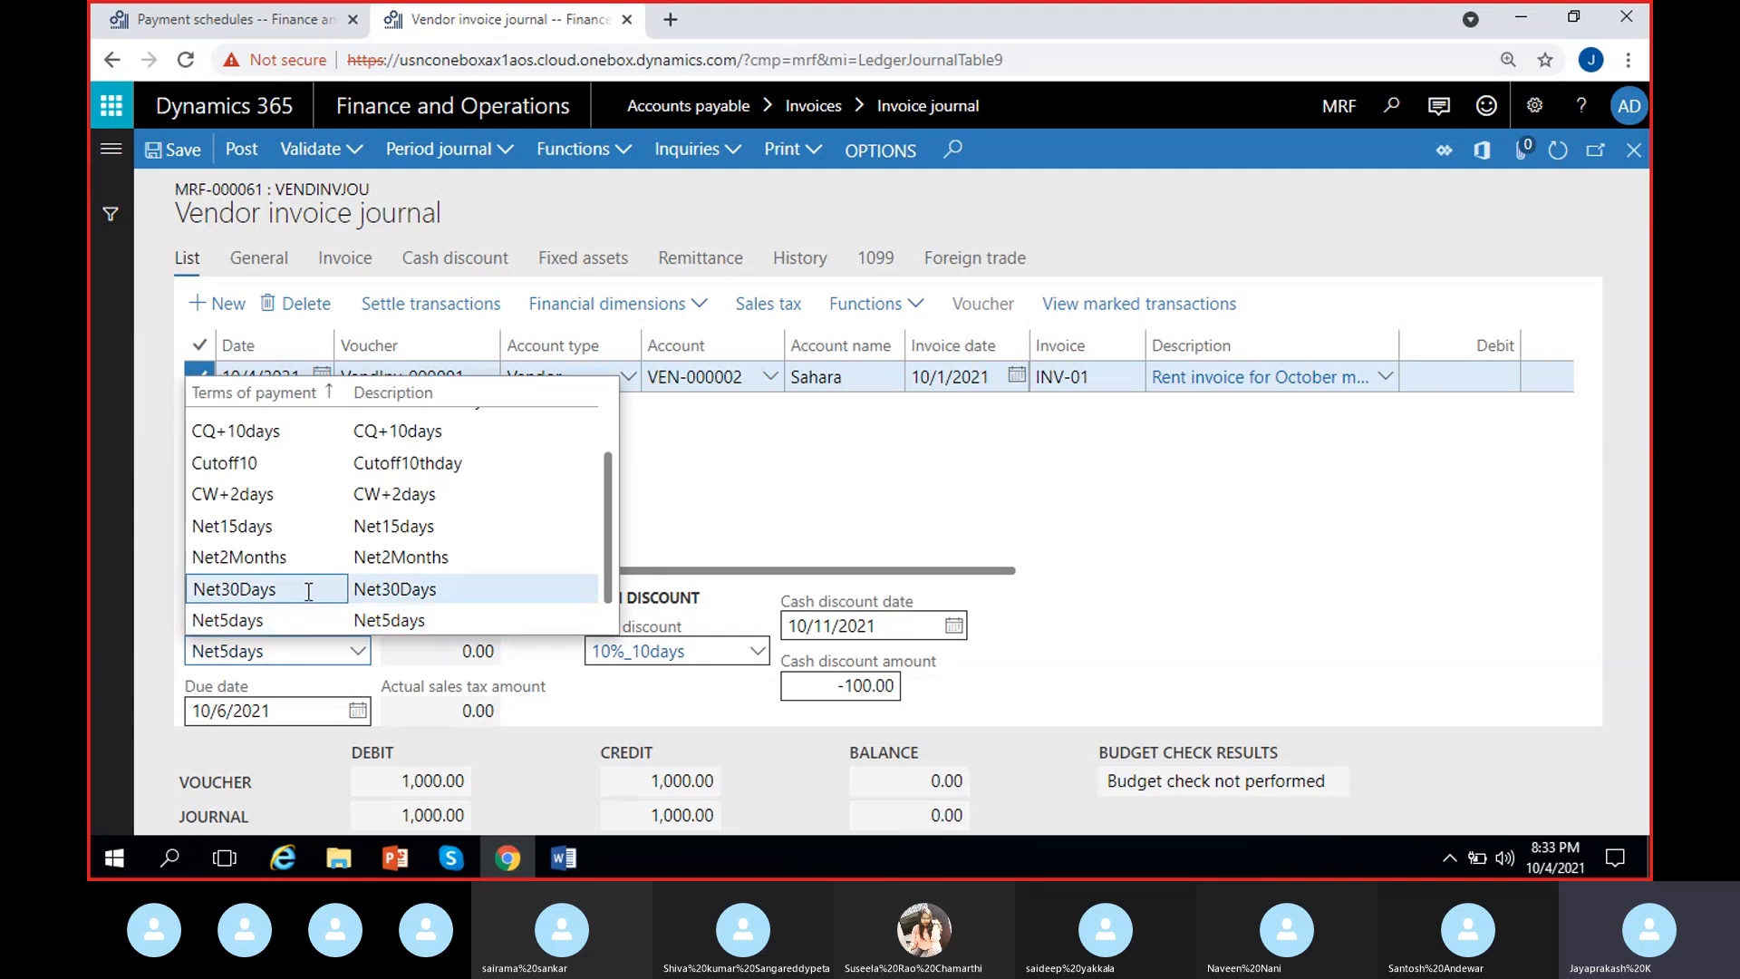
click(272, 591)
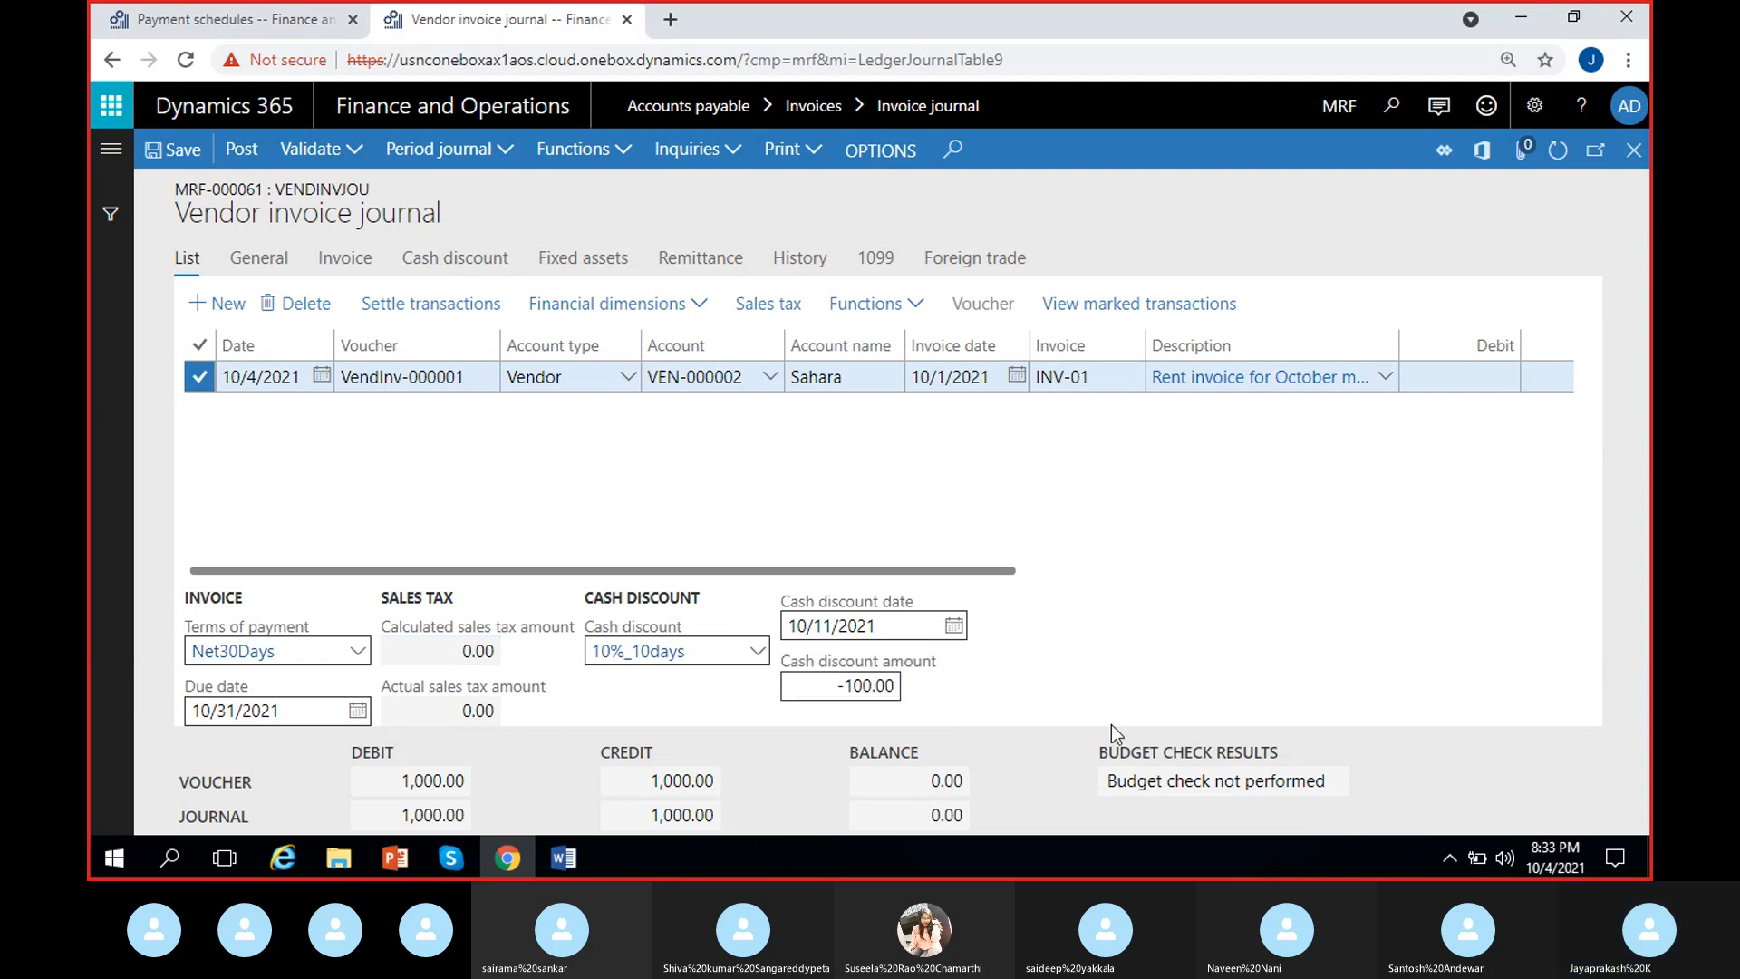
Set the cash discount of the invoice line to 5%_20days.
click(754, 663)
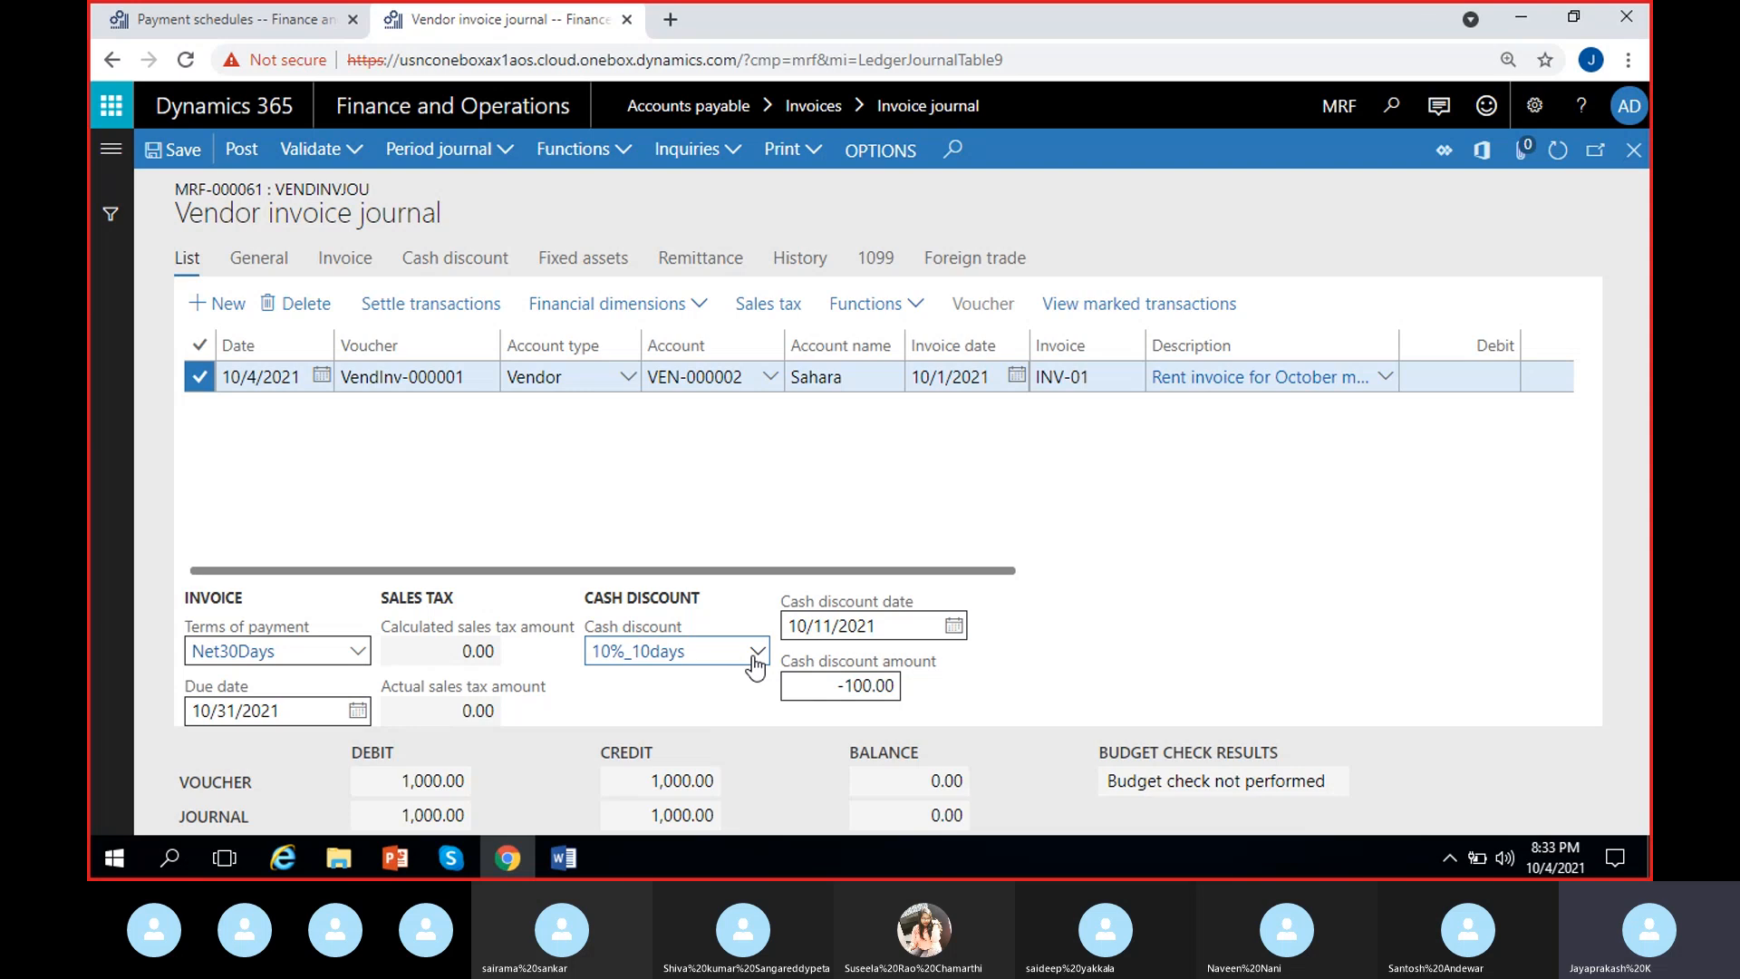
click(755, 656)
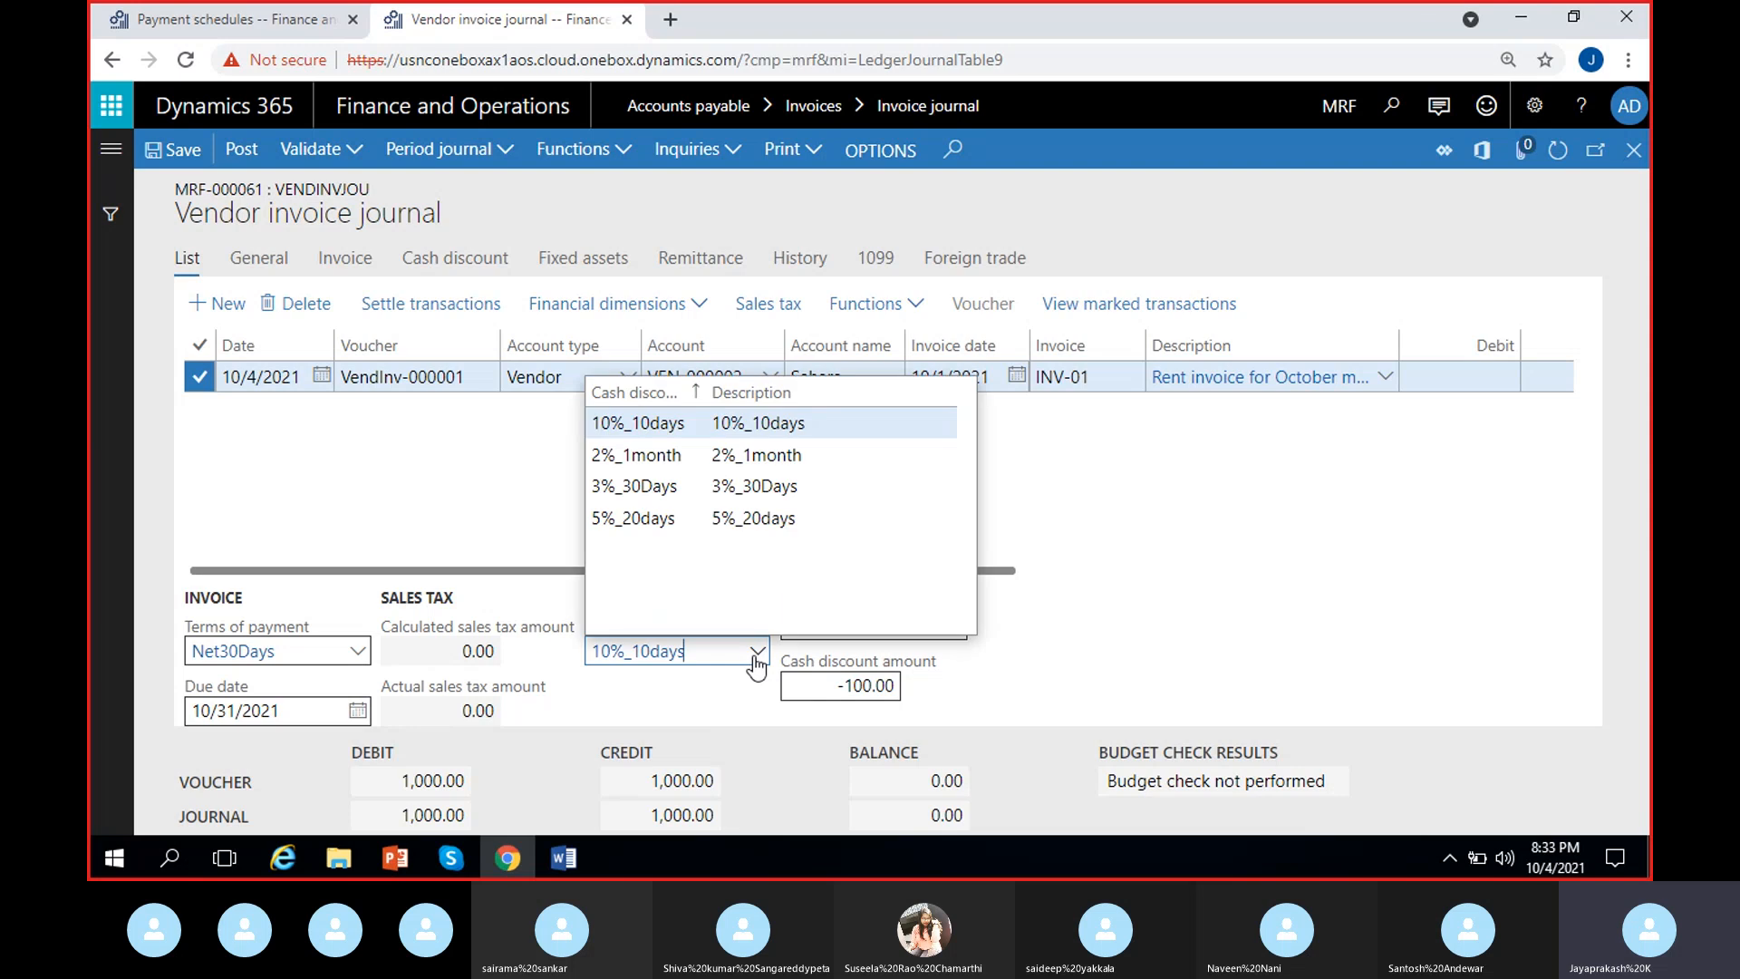
click(671, 520)
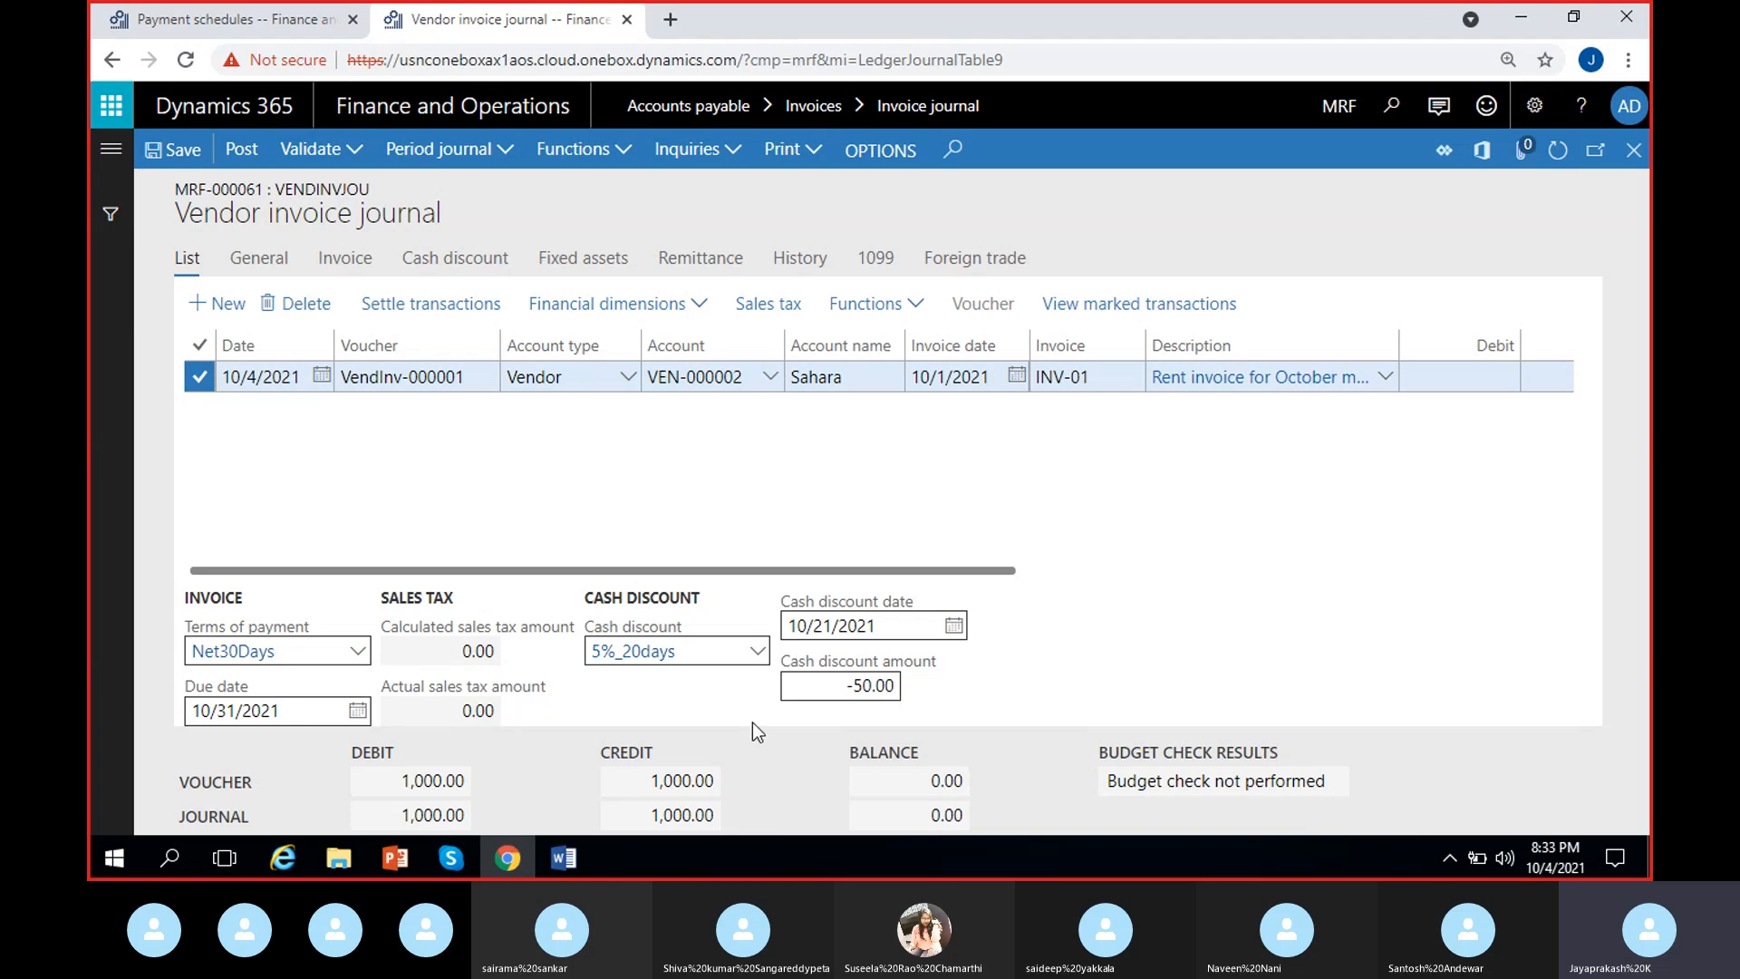
key(Tab)
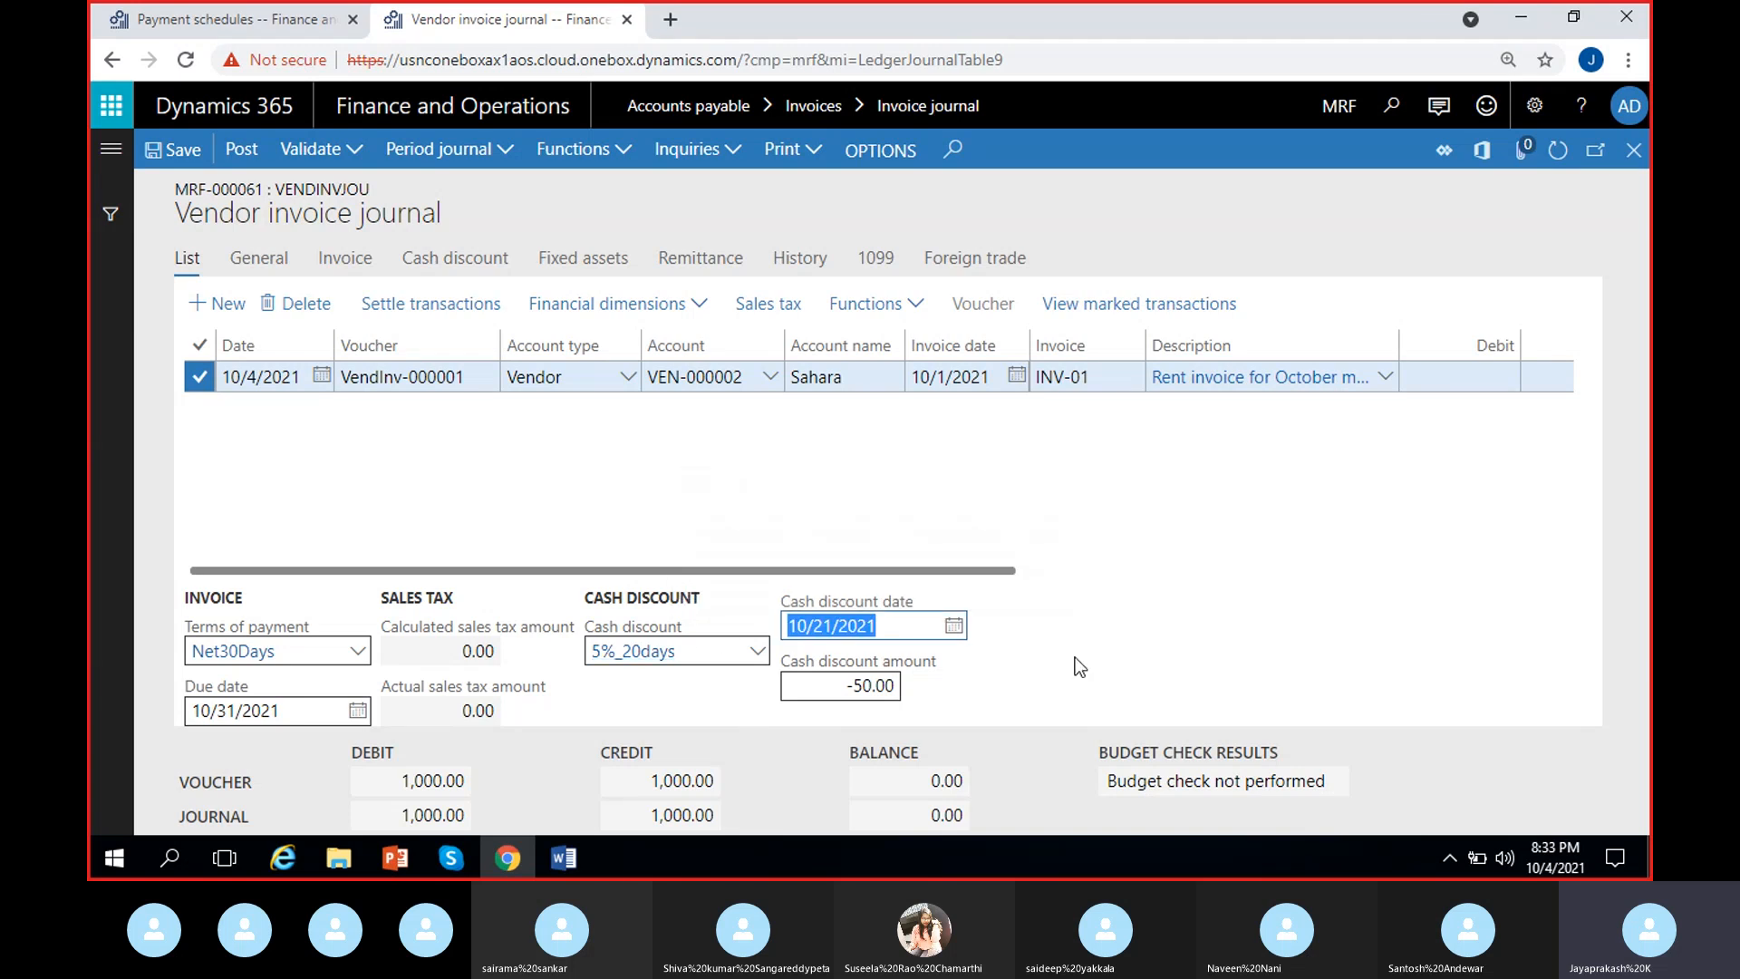
click(1074, 656)
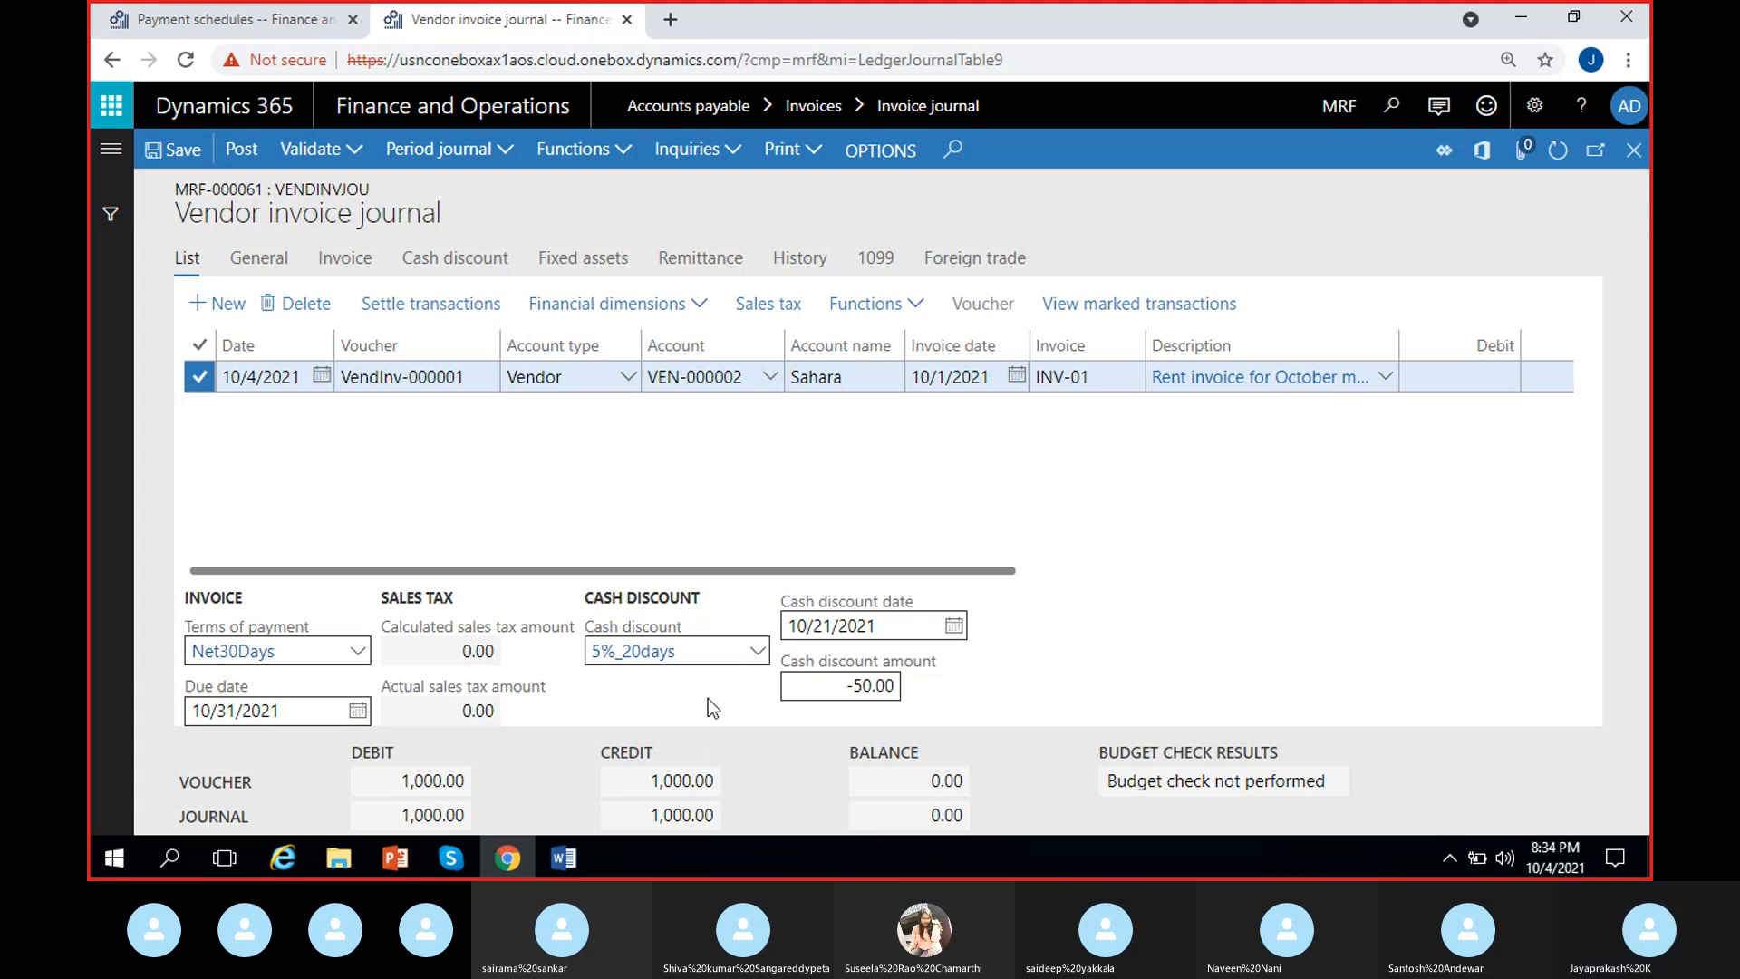
Change the cash discount of the invoice line to 3%_30Days.
click(753, 659)
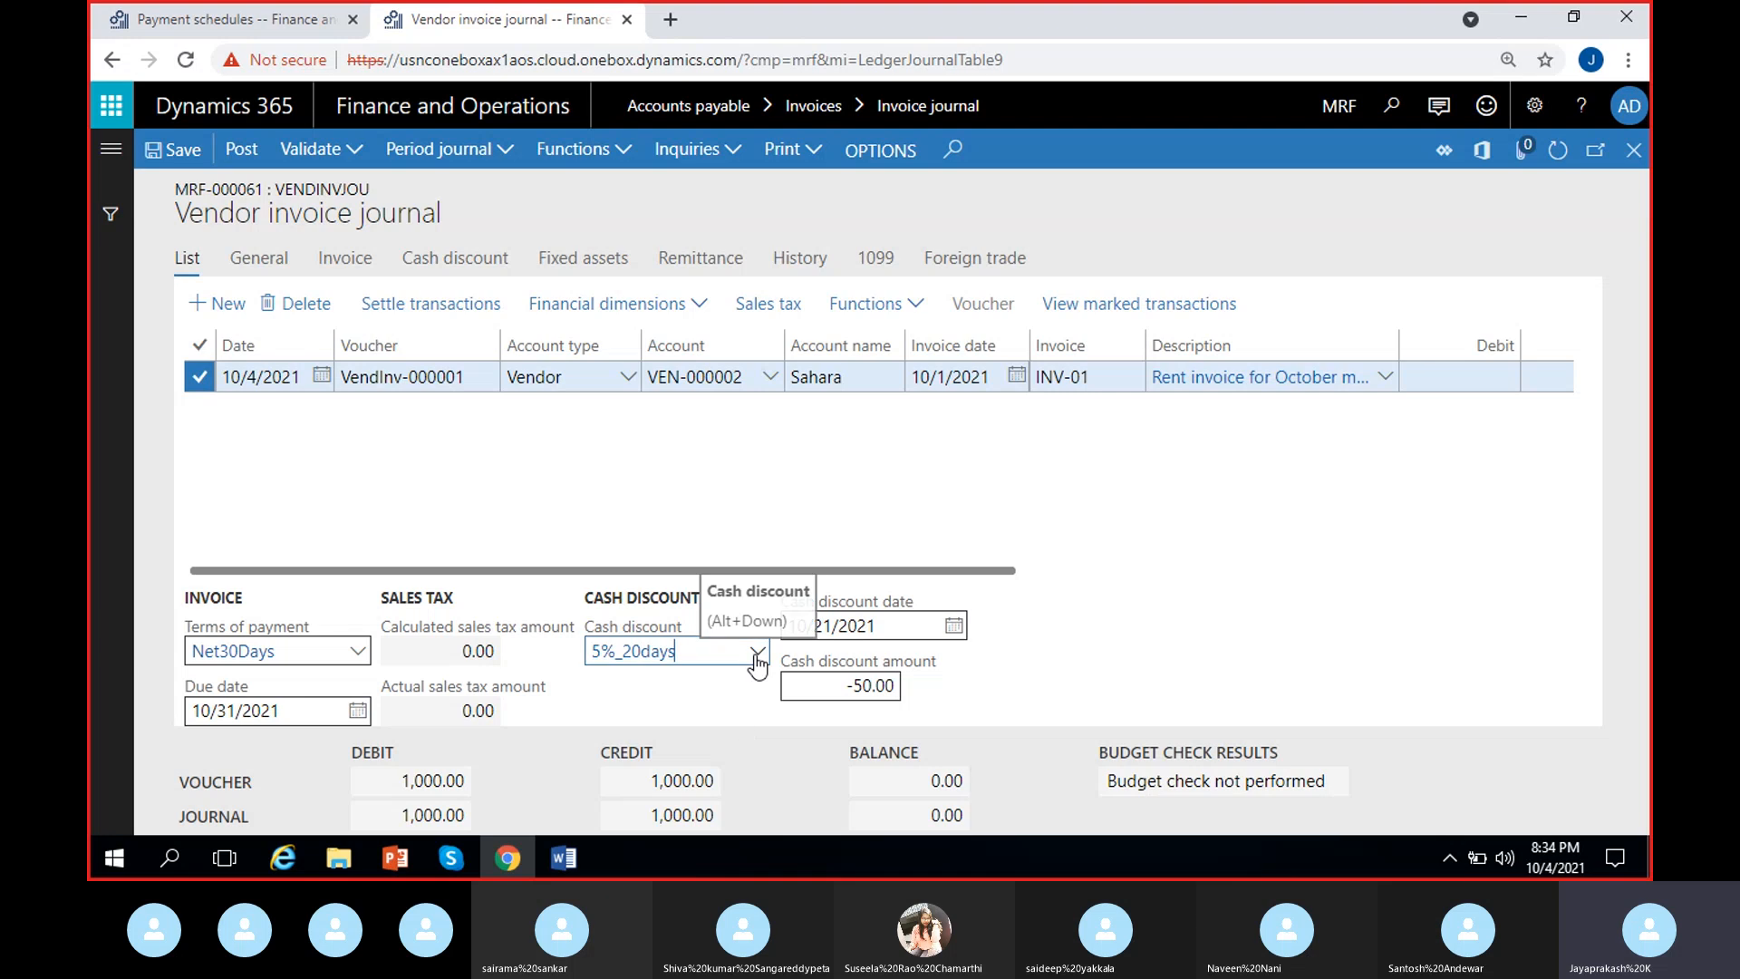
click(755, 654)
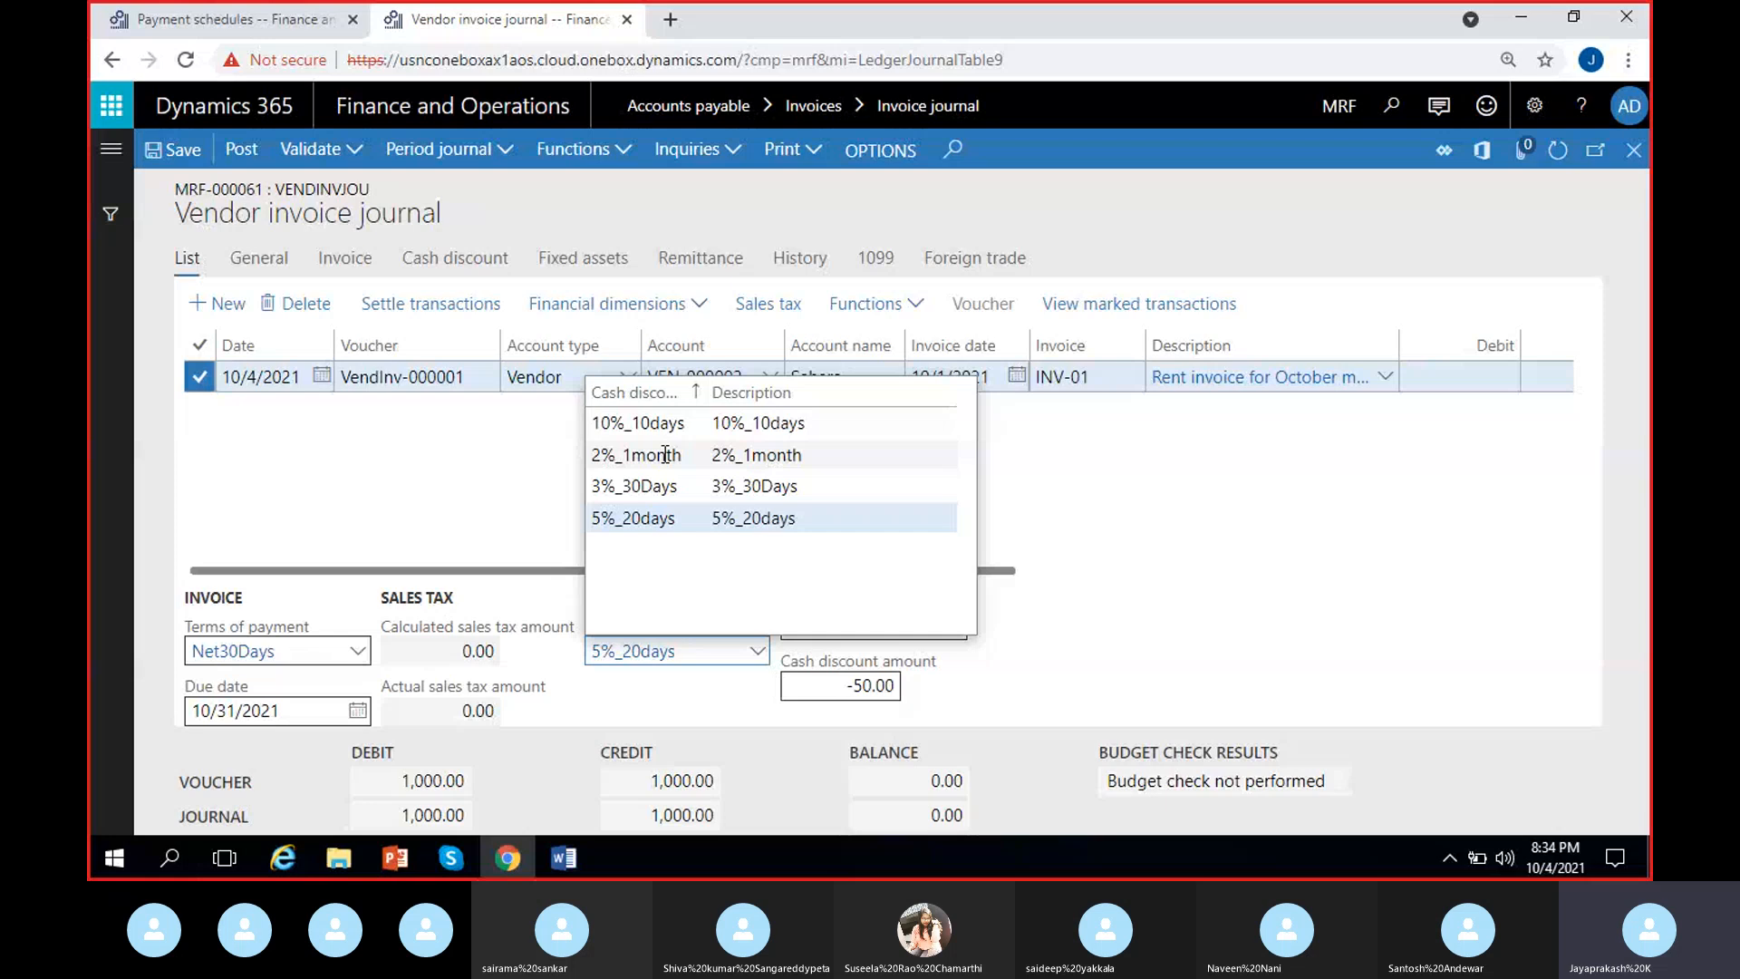
click(654, 486)
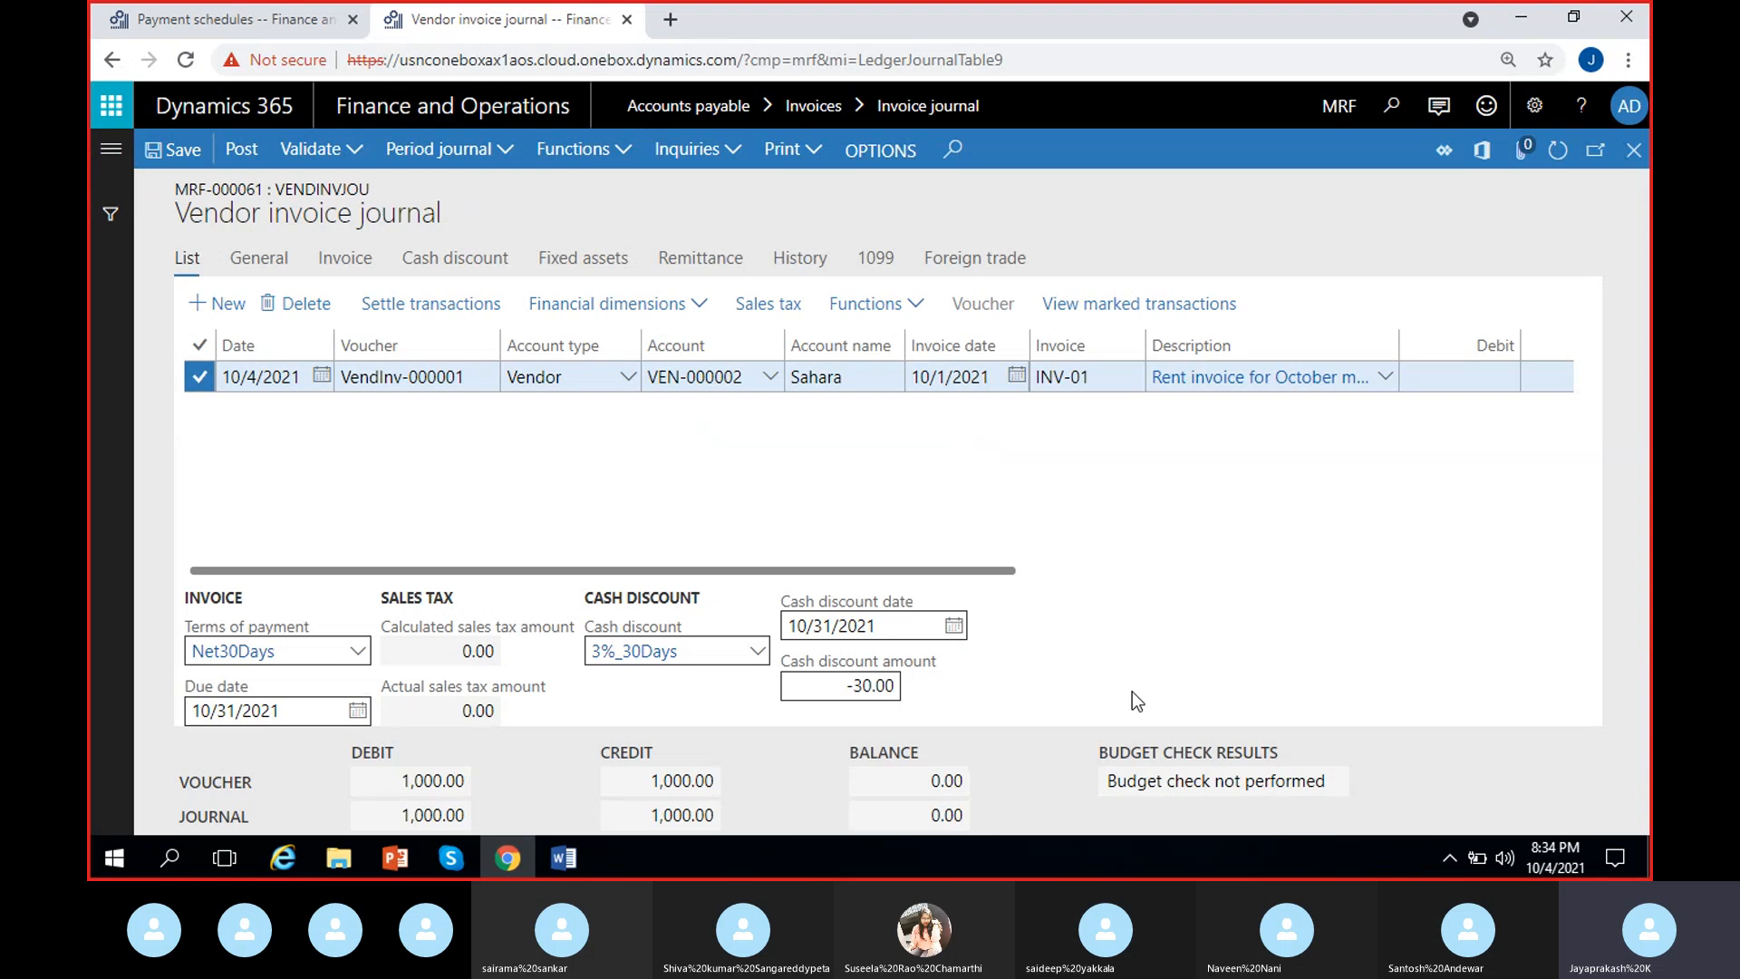
Switch the terms of payment to Net2Months to compare the due date, and set them back to Net30Days.
scroll(1205, 453, right, 5)
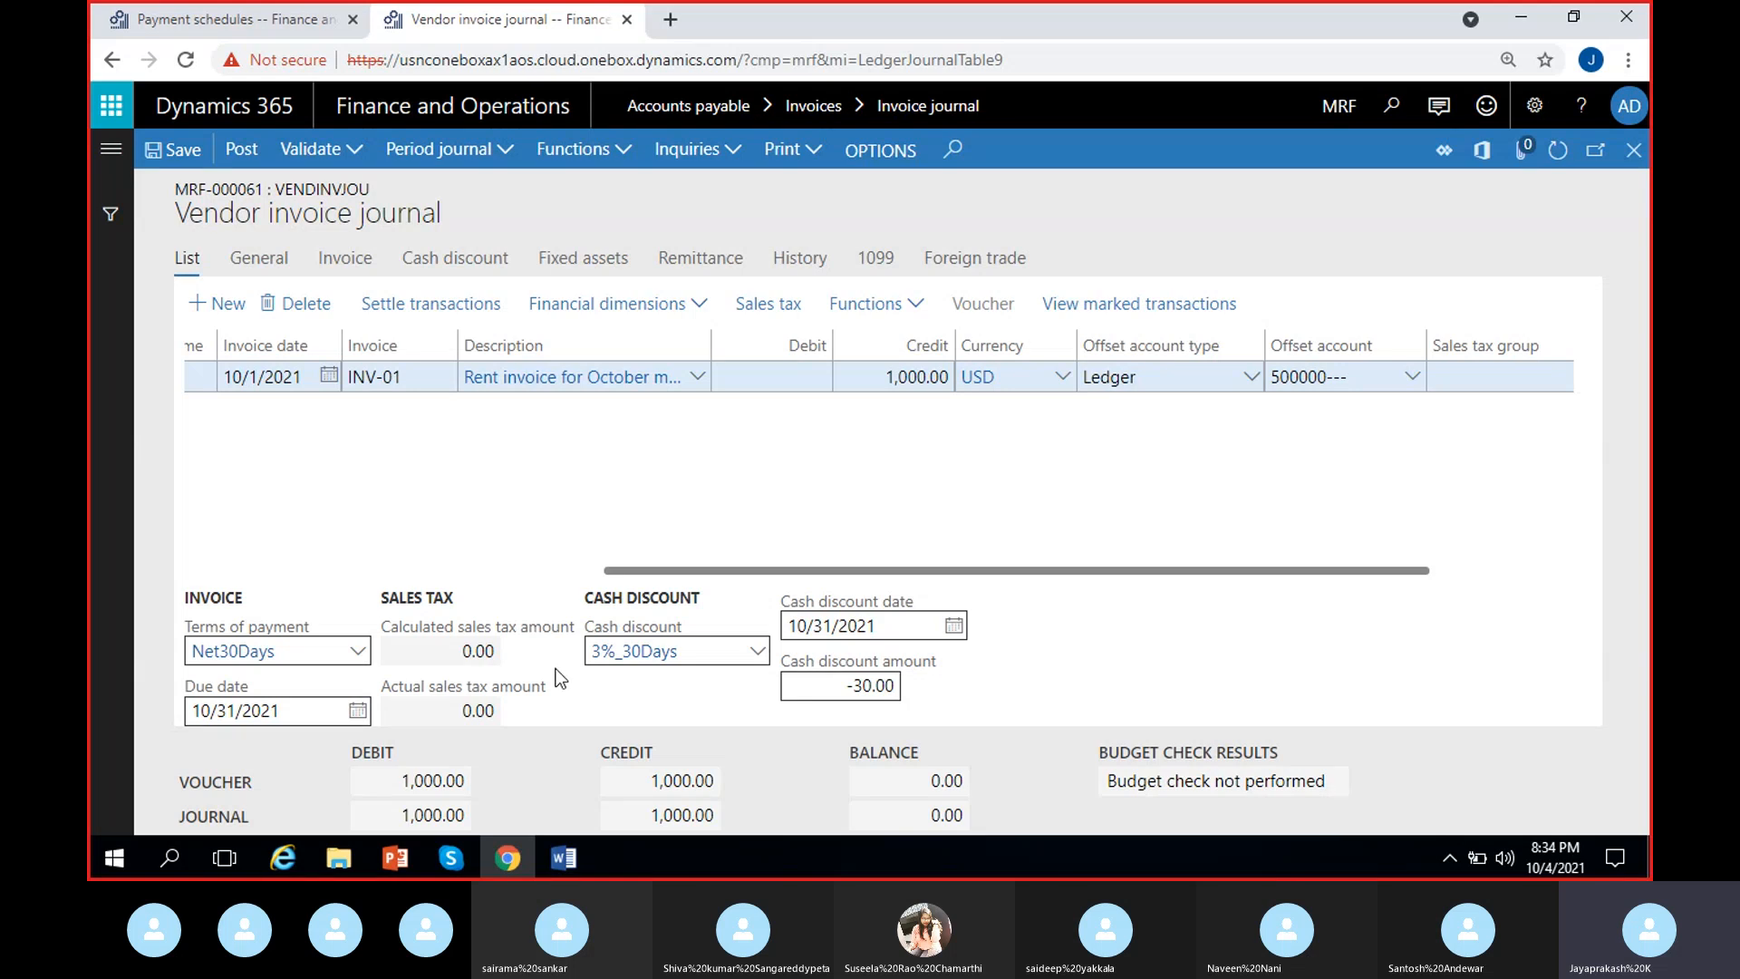
click(358, 651)
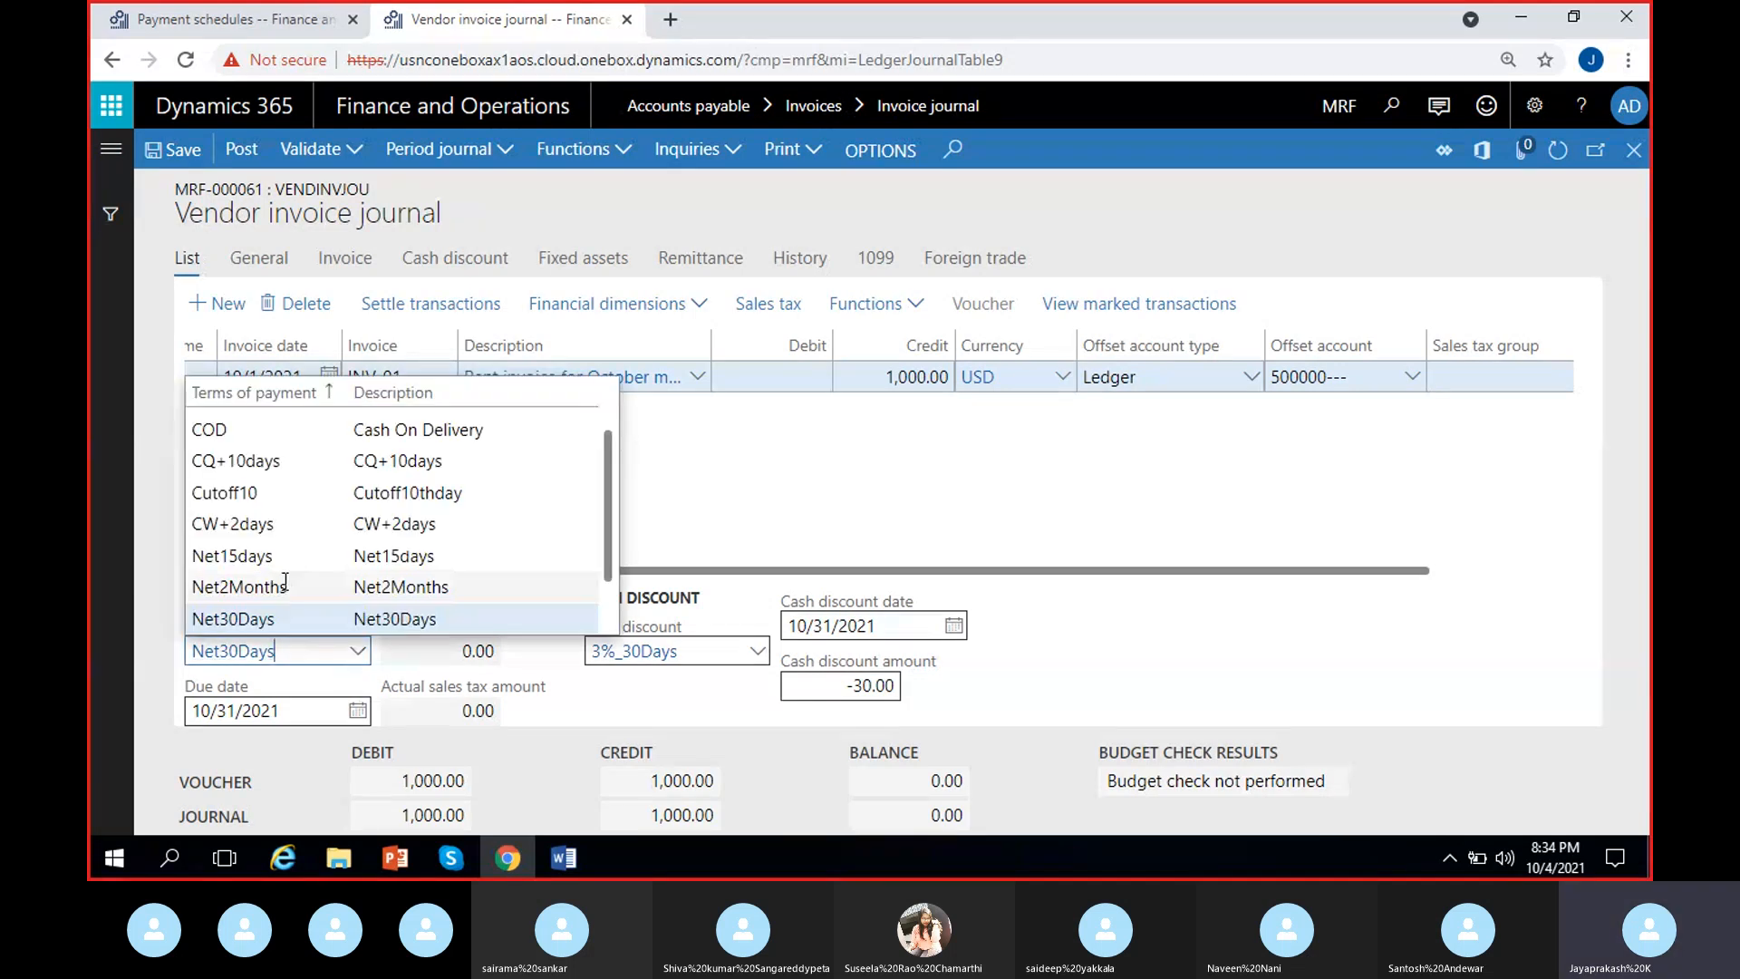
click(239, 587)
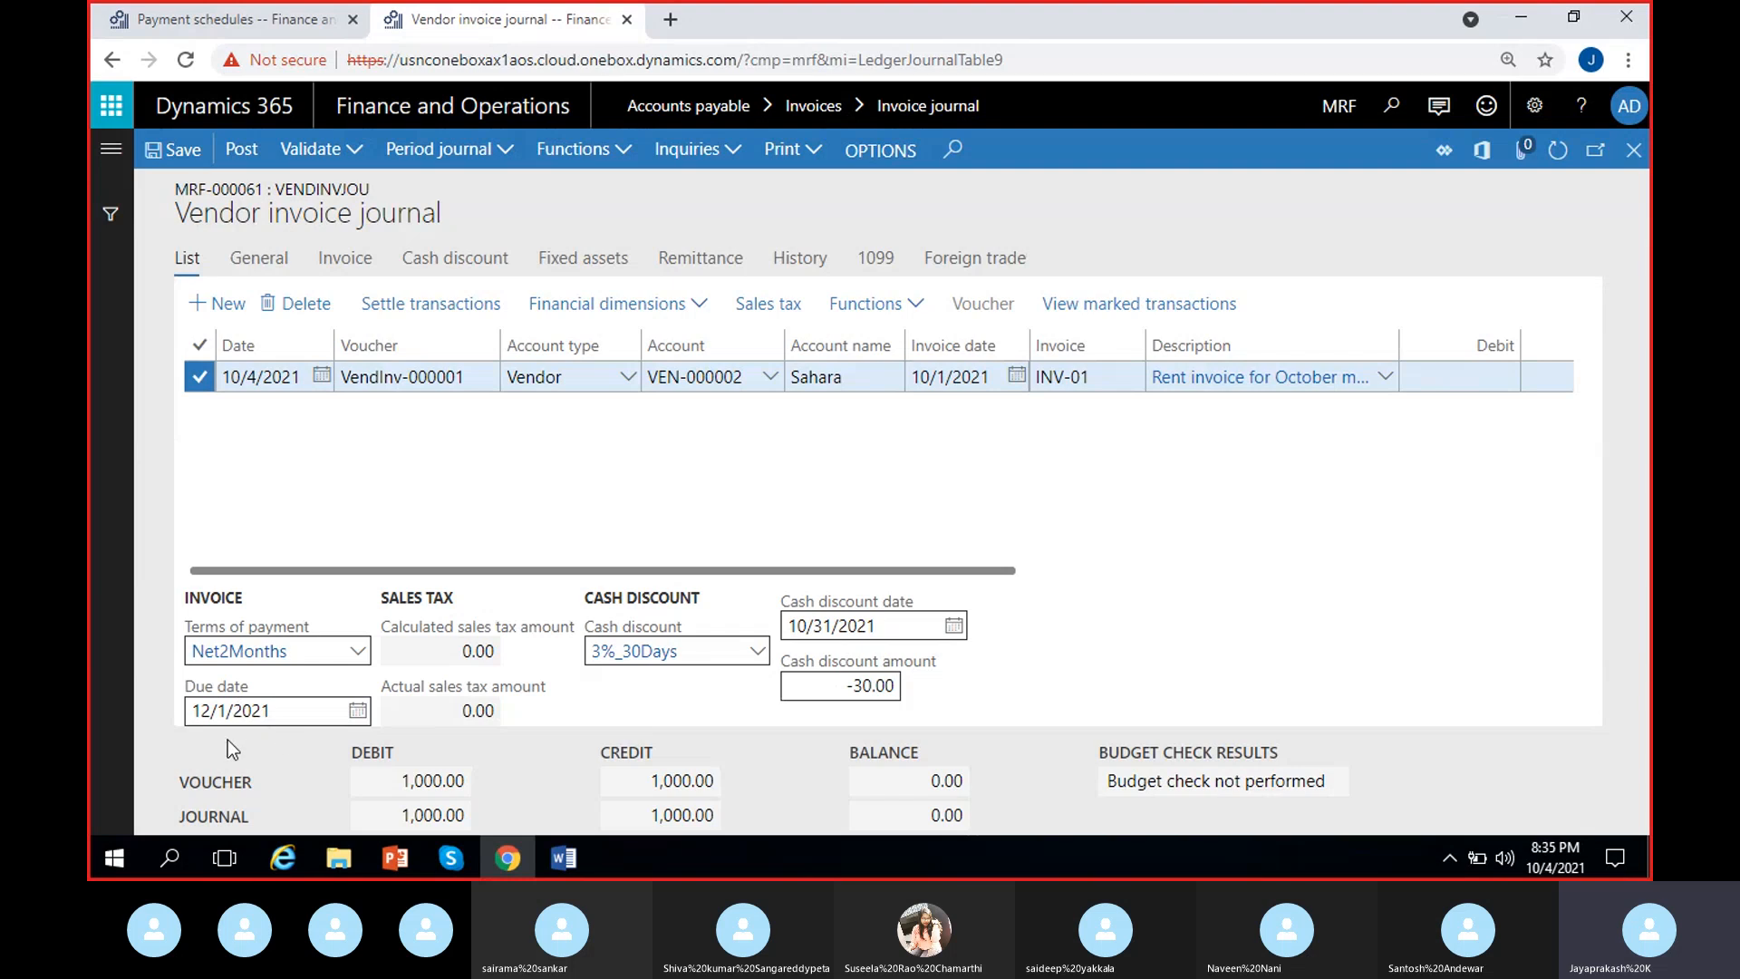
click(364, 652)
scroll(270, 551, down, 1)
click(270, 553)
Validate and post the vendor invoice journal, dismissing the resulting messages.
click(346, 156)
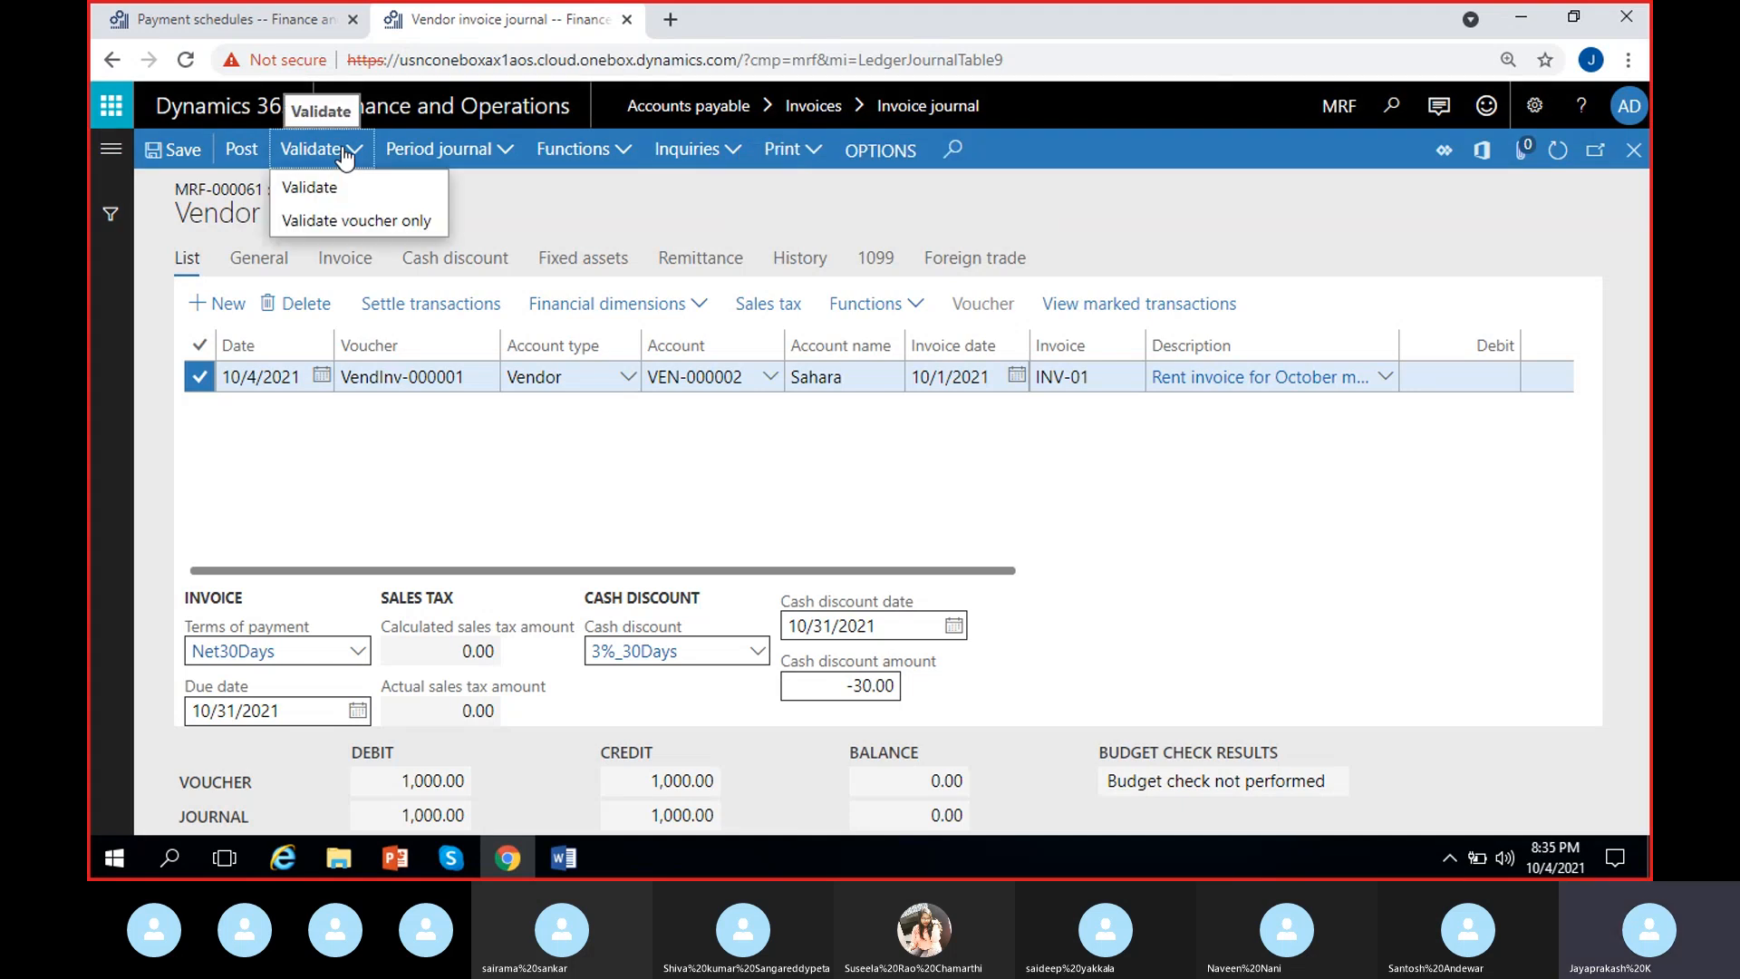
click(347, 186)
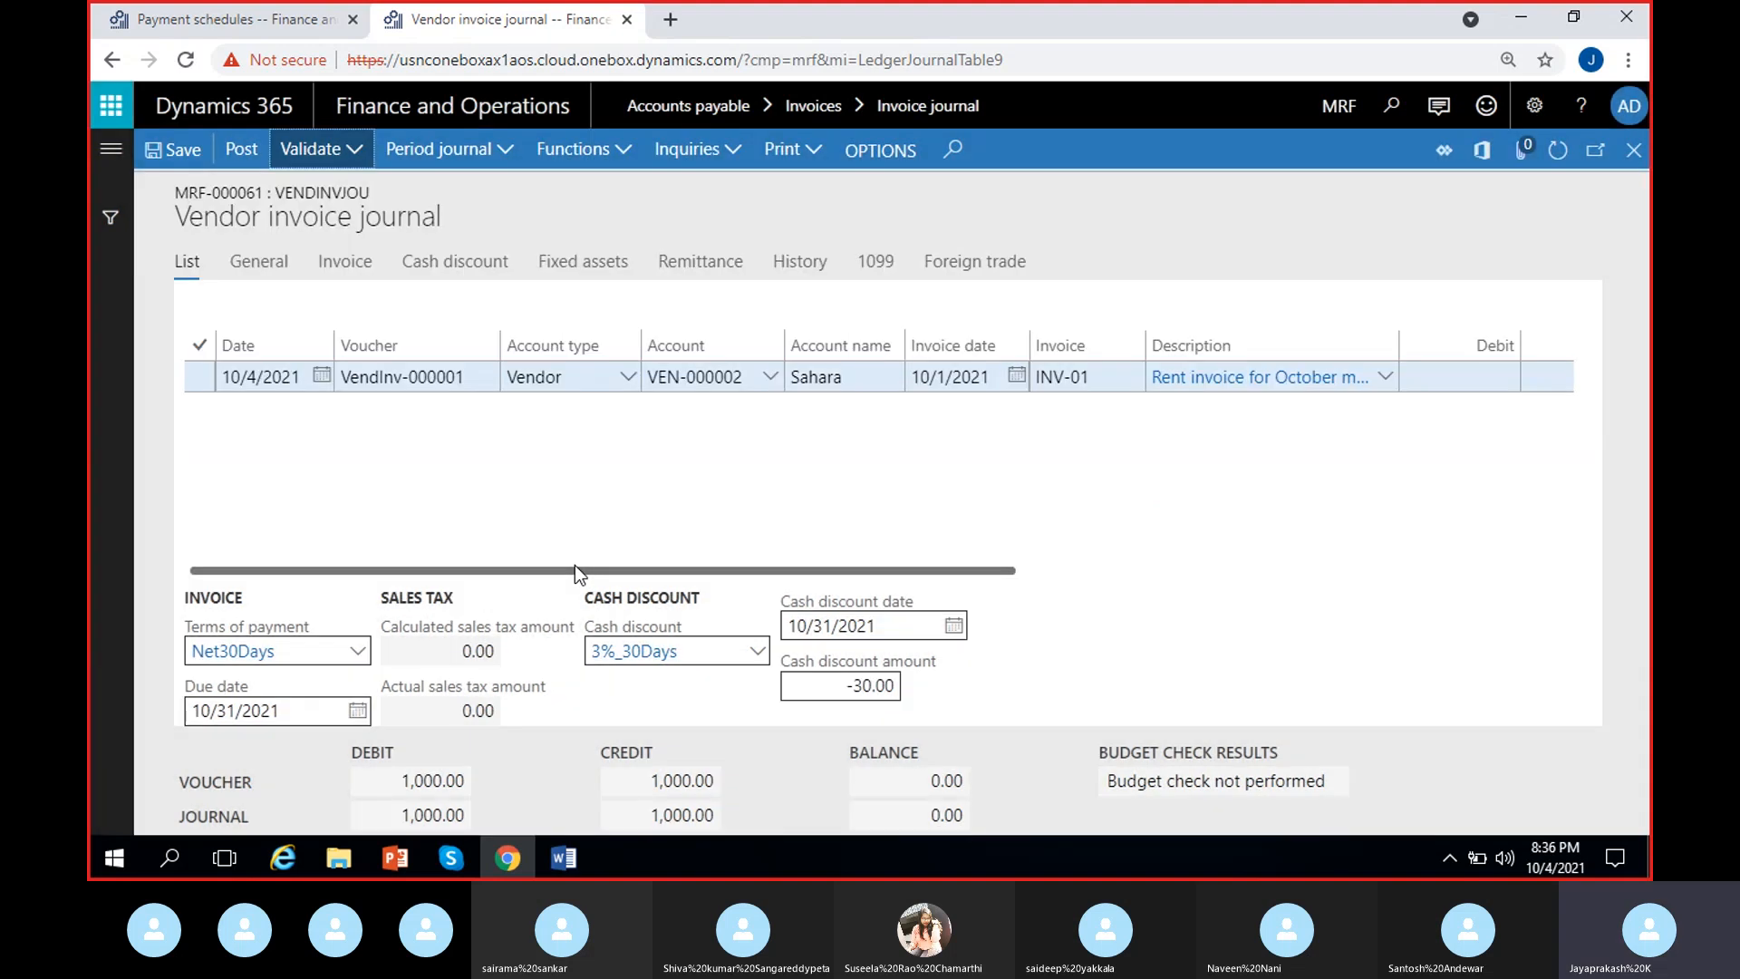
click(1597, 190)
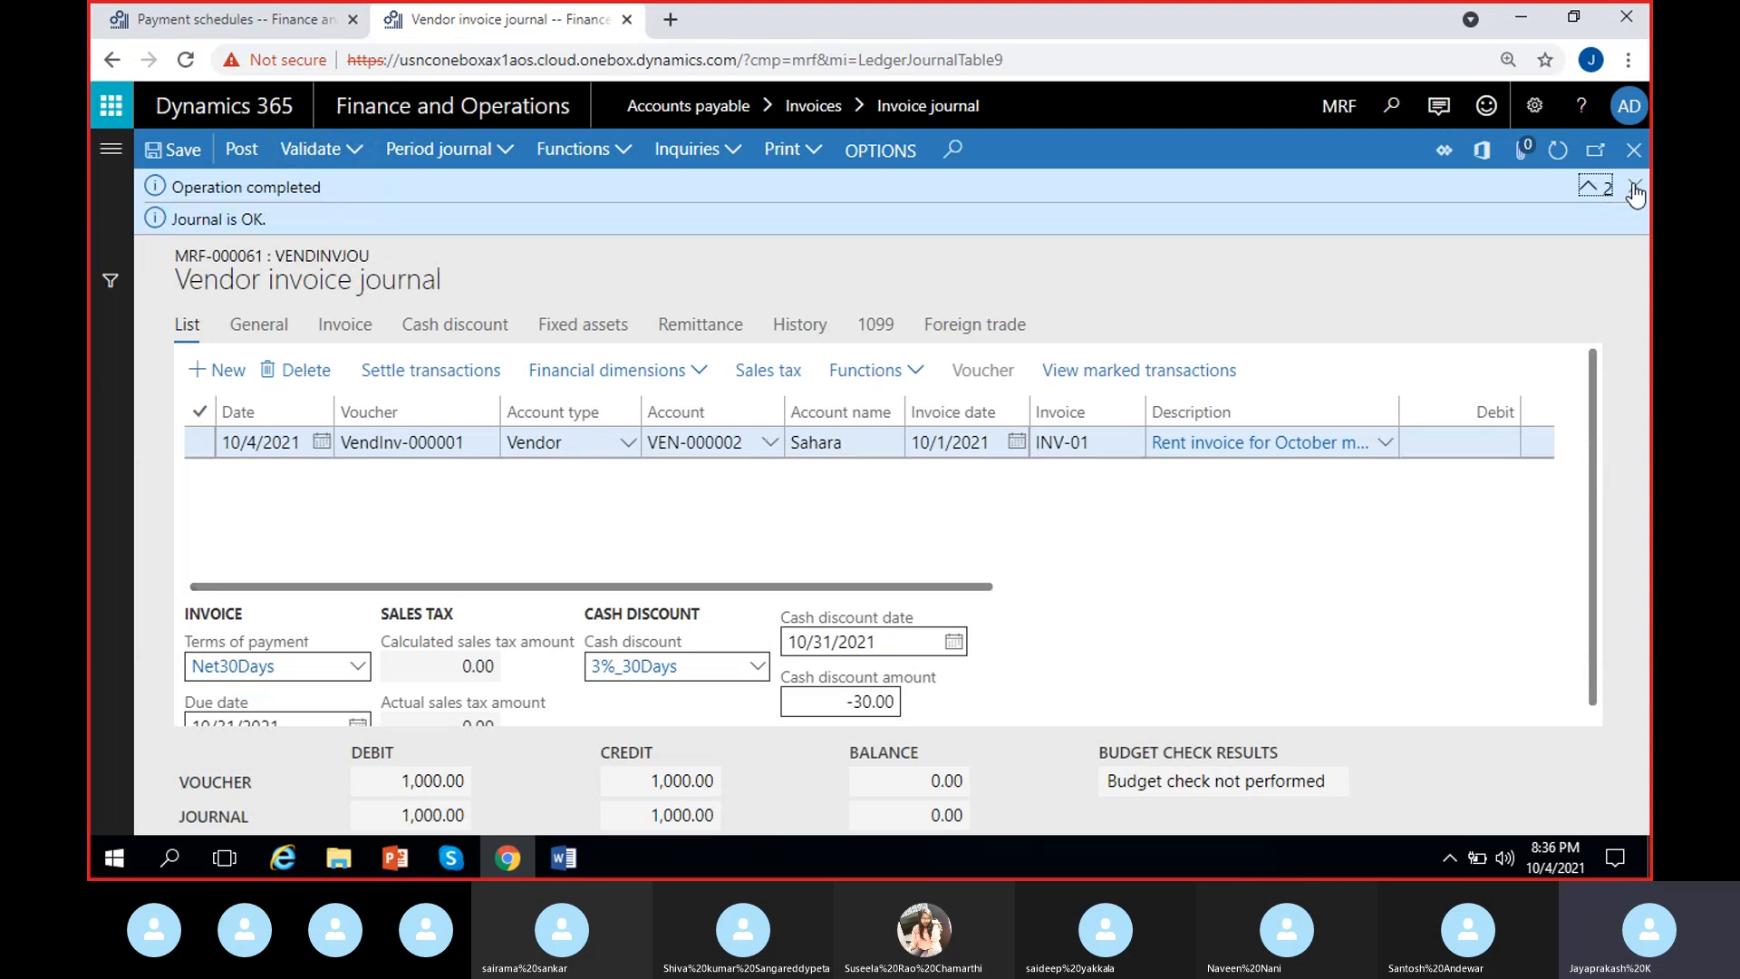
click(1634, 190)
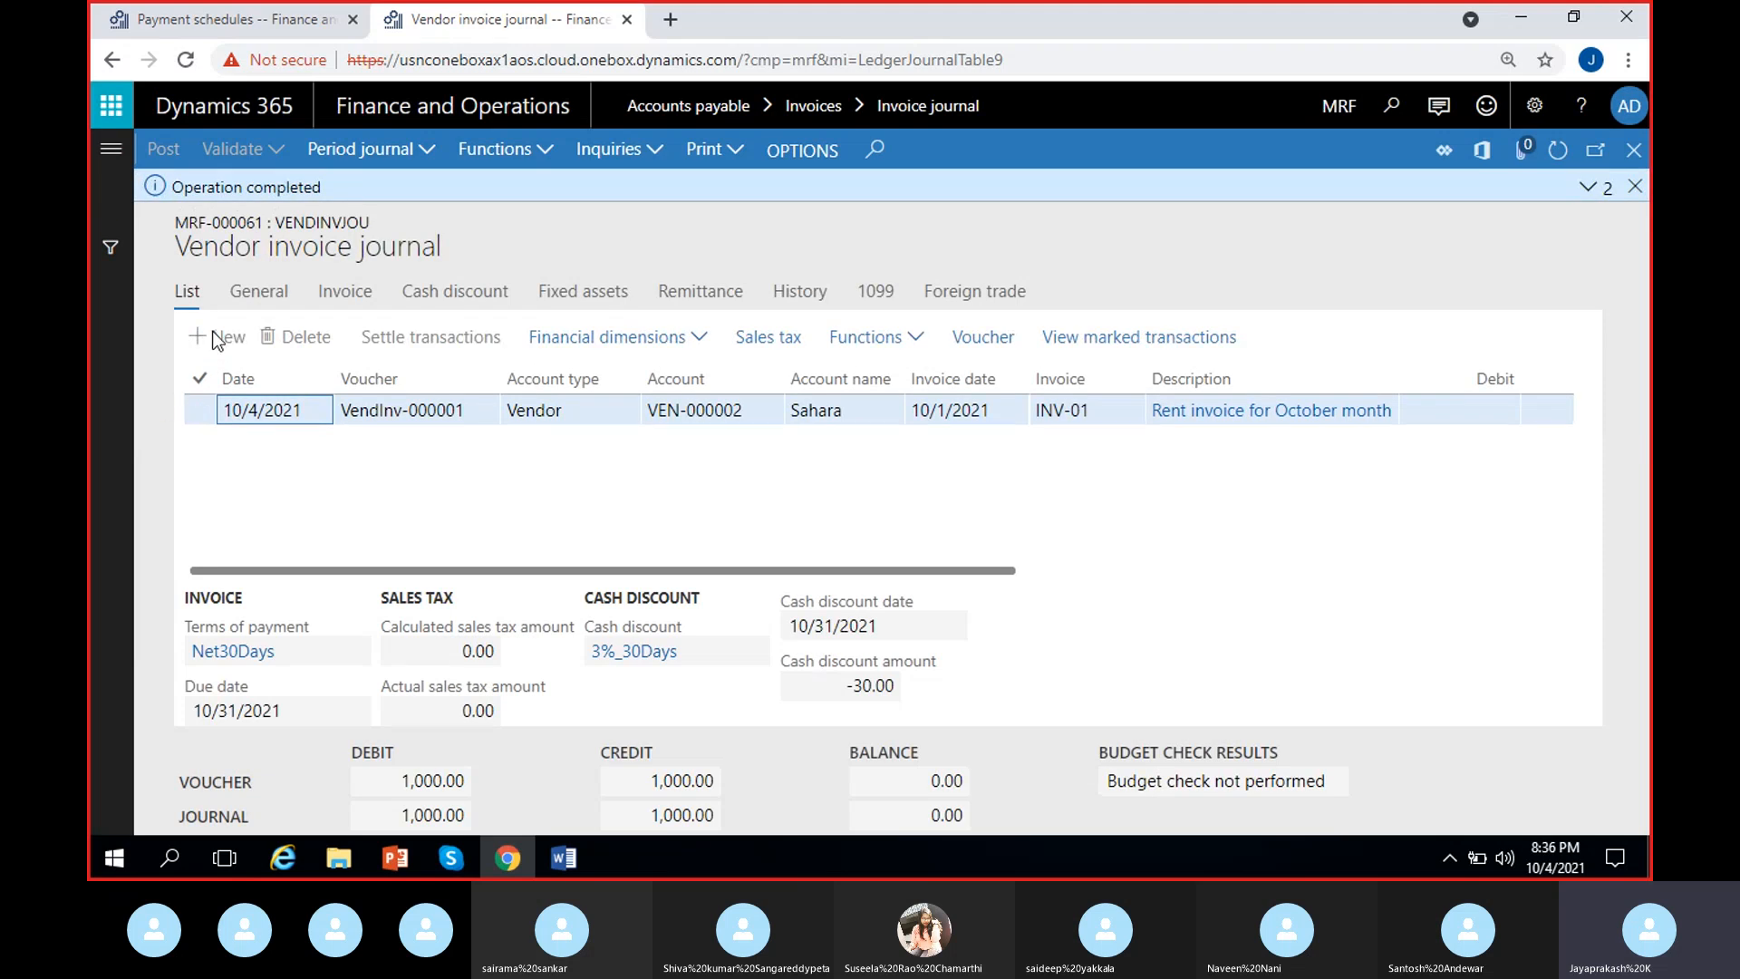
click(540, 456)
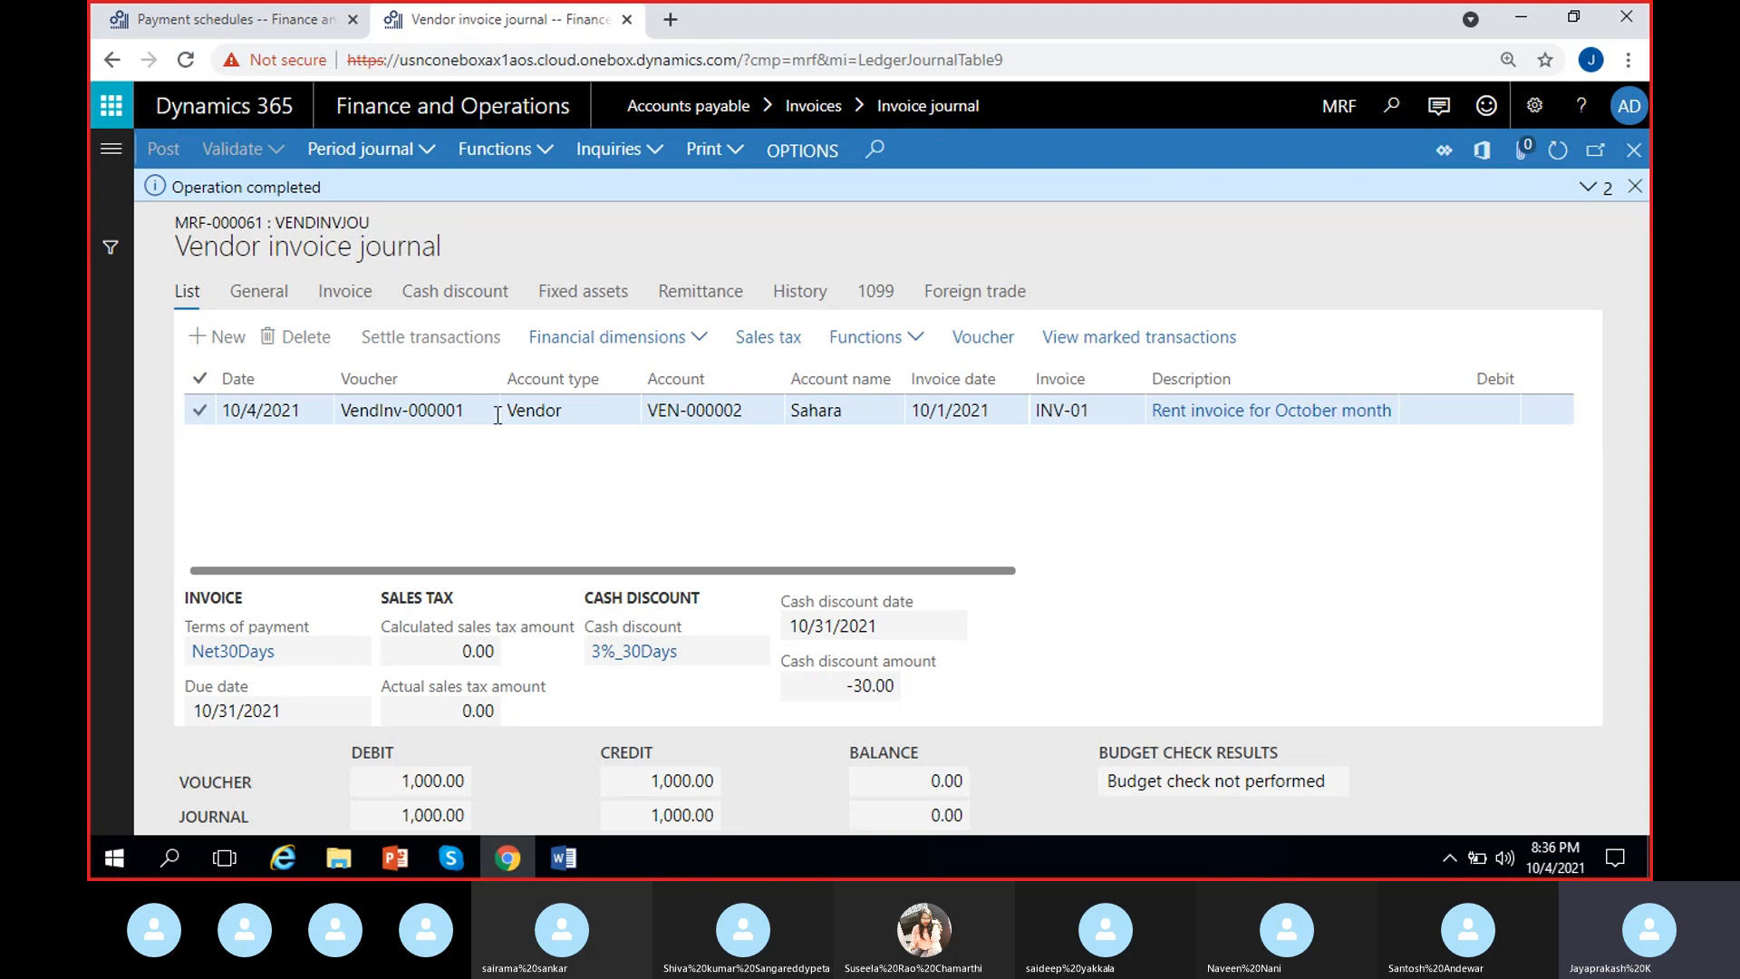
click(1635, 186)
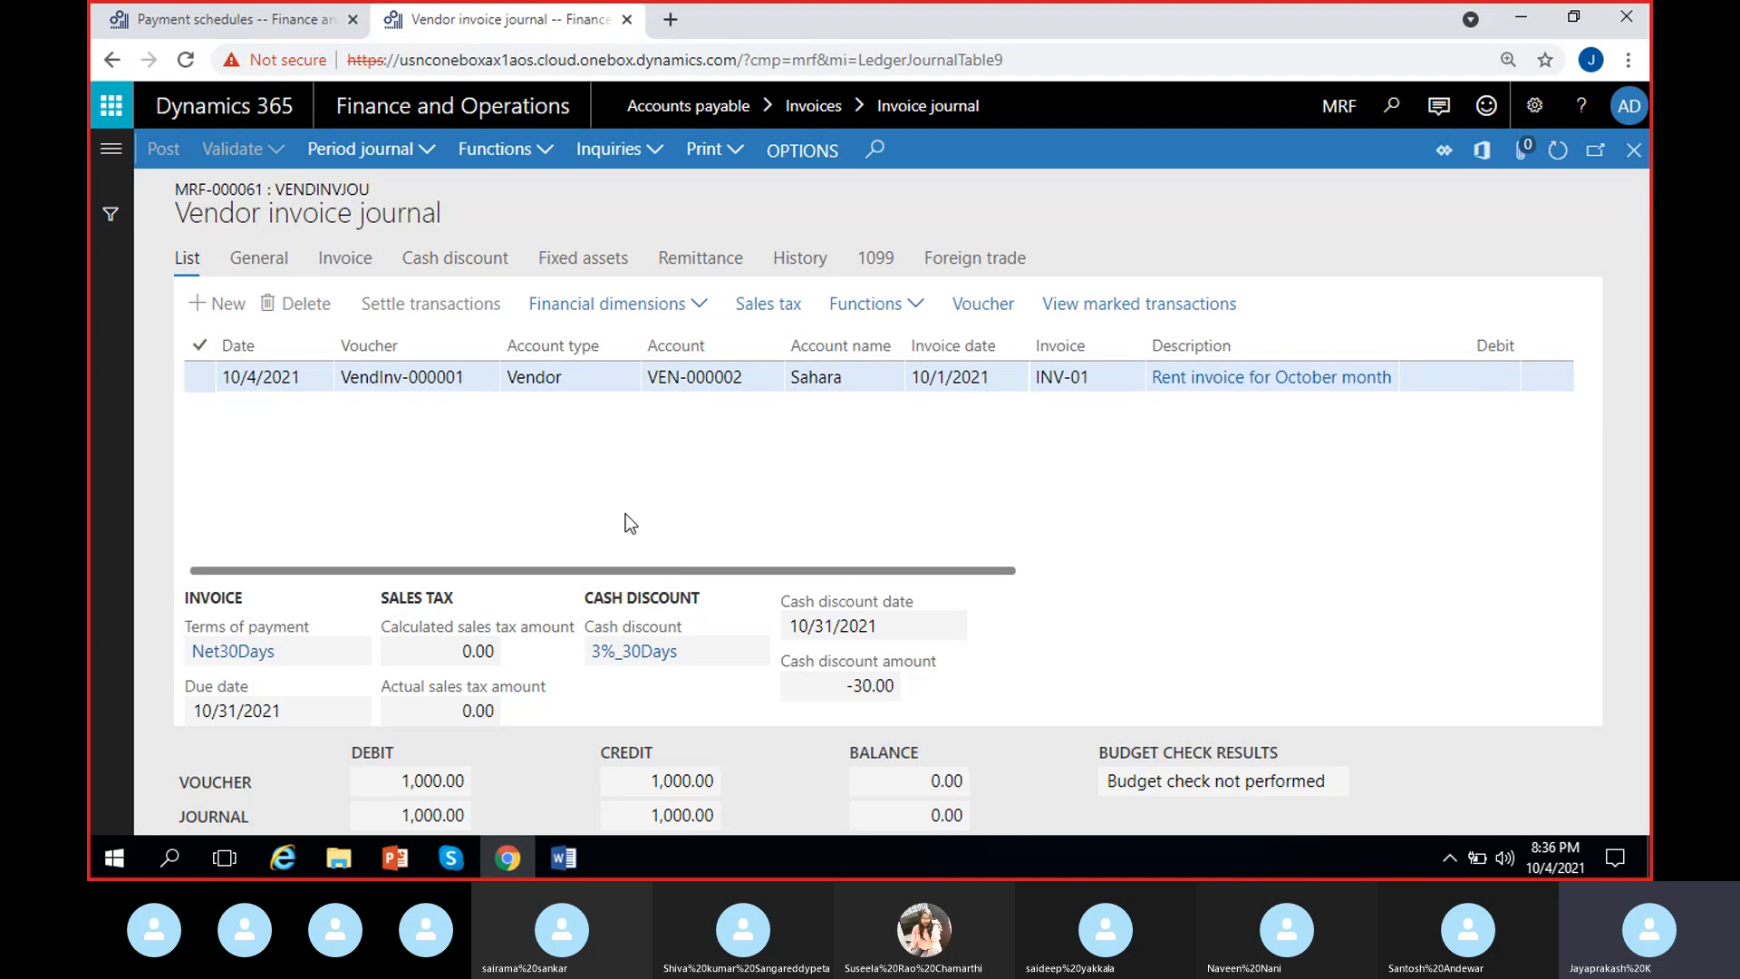
Look over the columns of the posted invoice line and open its voucher transactions.
scroll(625, 519, right, 5)
scroll(602, 499, left, 5)
scroll(740, 492, right, 5)
scroll(735, 483, left, 5)
click(977, 311)
Examine the rent expense entry in the voucher transactions of the posted invoice.
click(1522, 25)
click(574, 857)
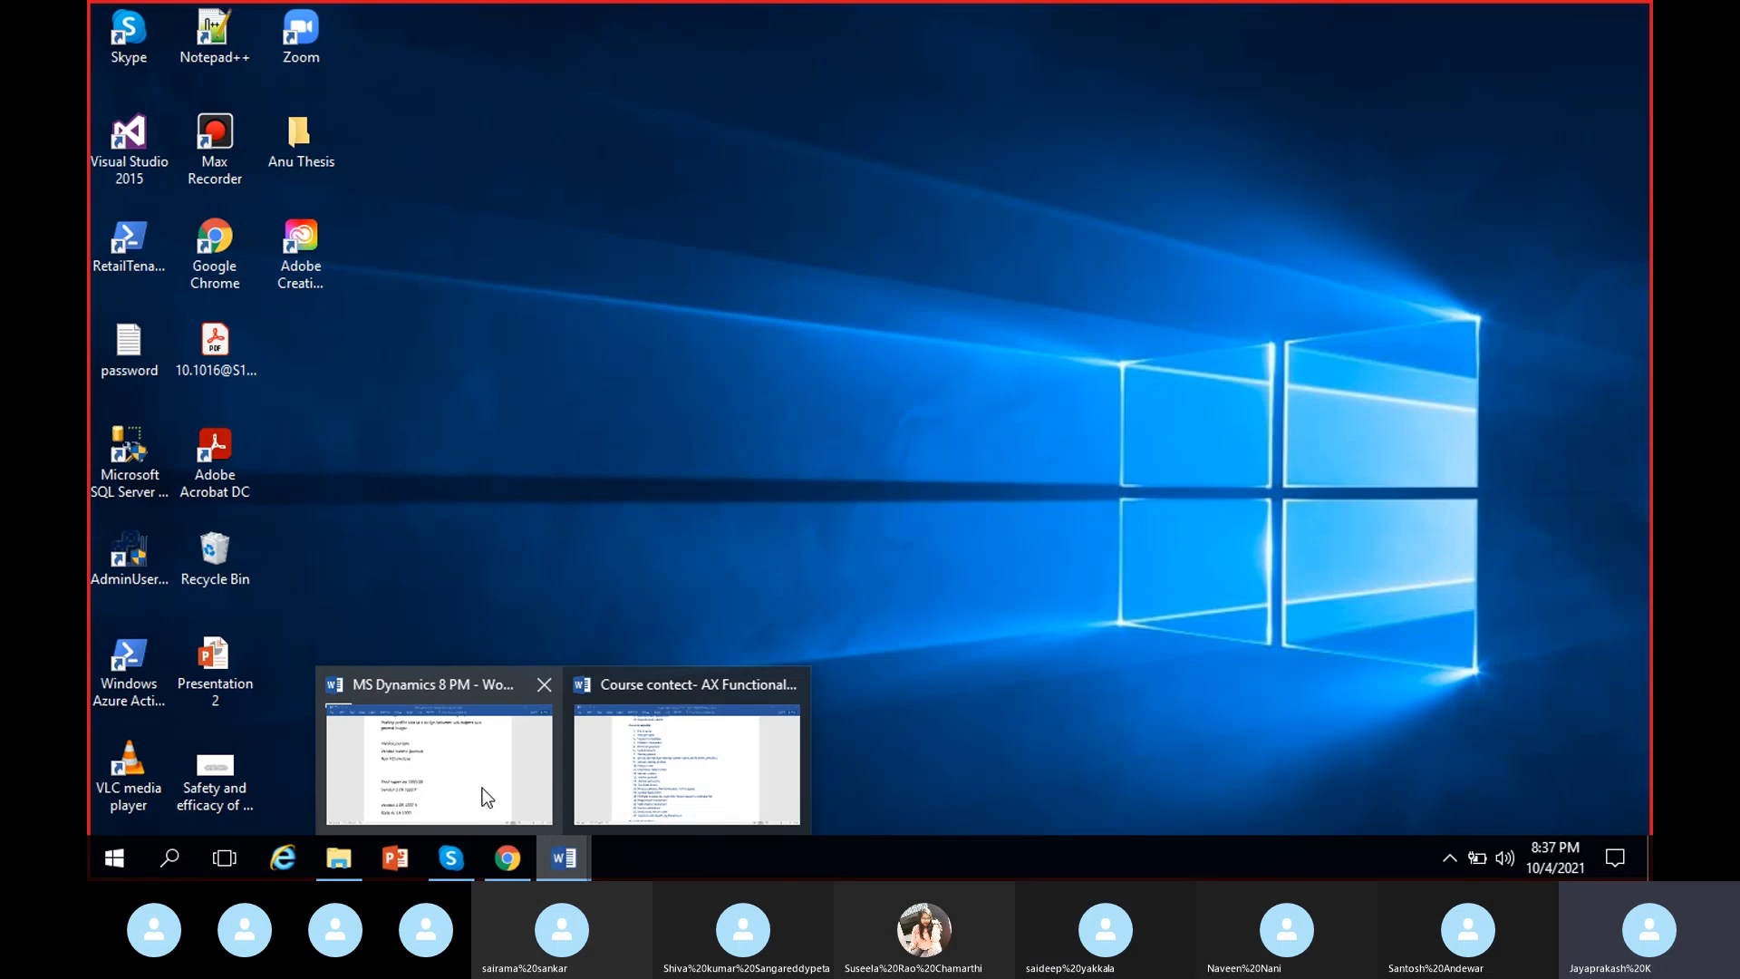
click(513, 859)
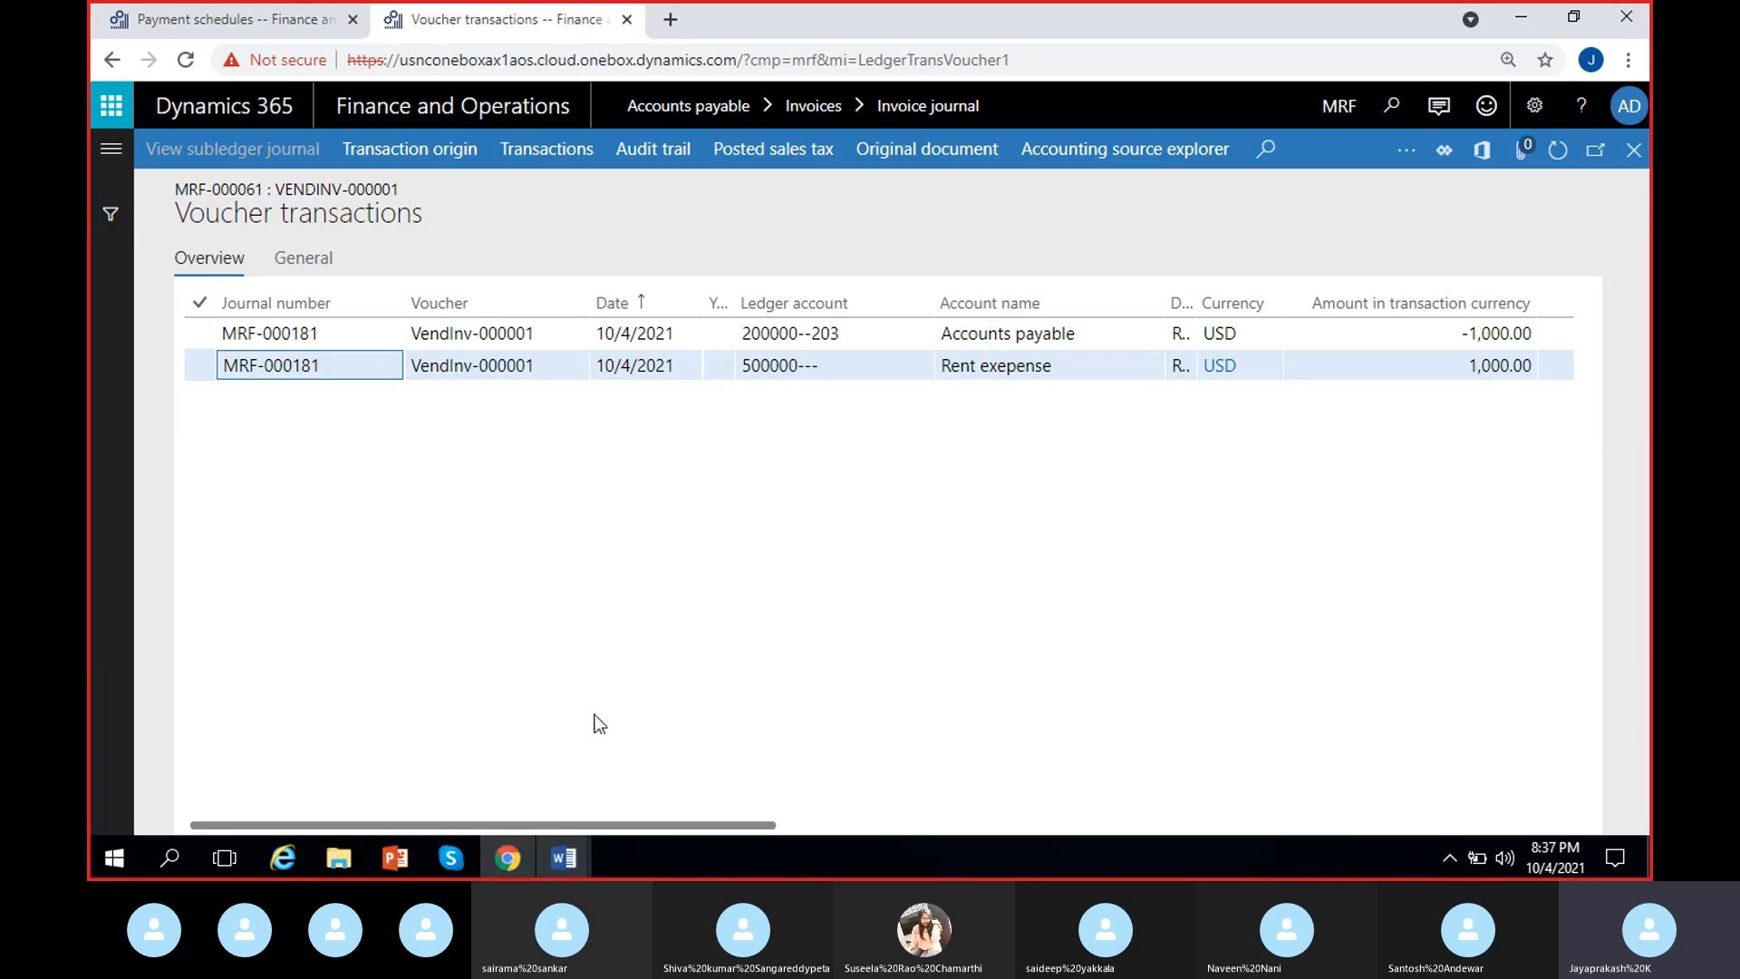
click(943, 365)
drag(943, 366, 1112, 363)
click(1002, 490)
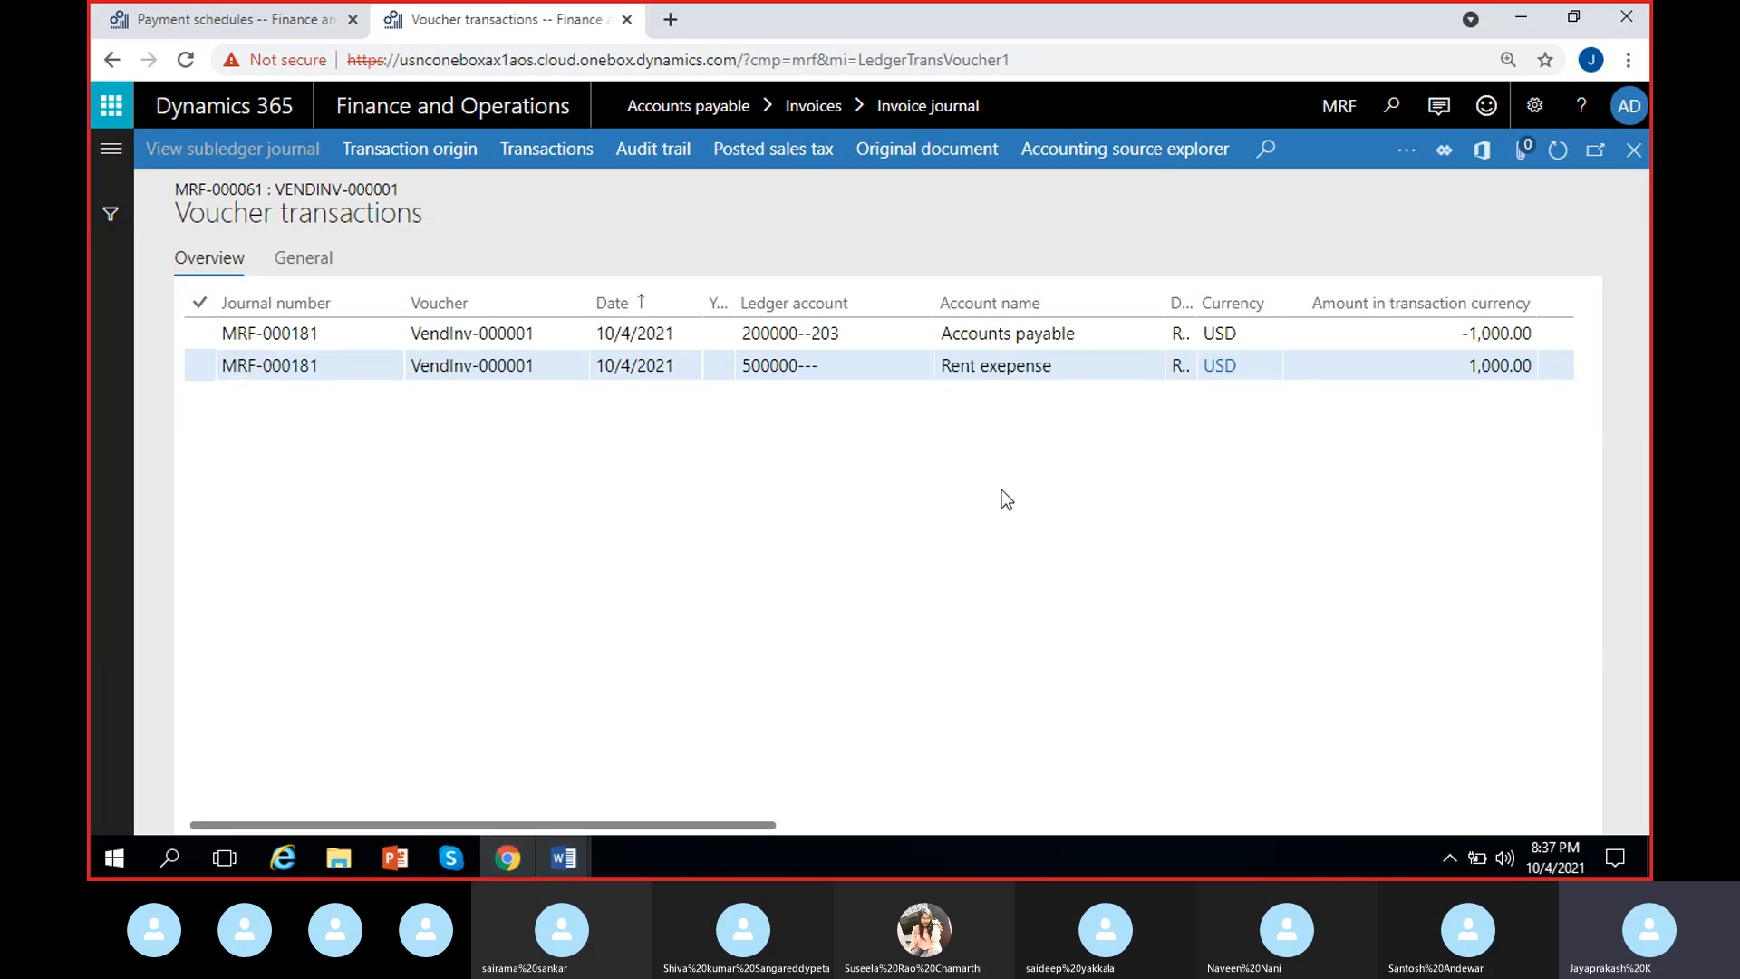
Compare the account names and transaction-currency amounts of the accounts payable and rent expense lines in the voucher transactions.
scroll(1002, 489, right, 2)
drag(1292, 368, 1402, 377)
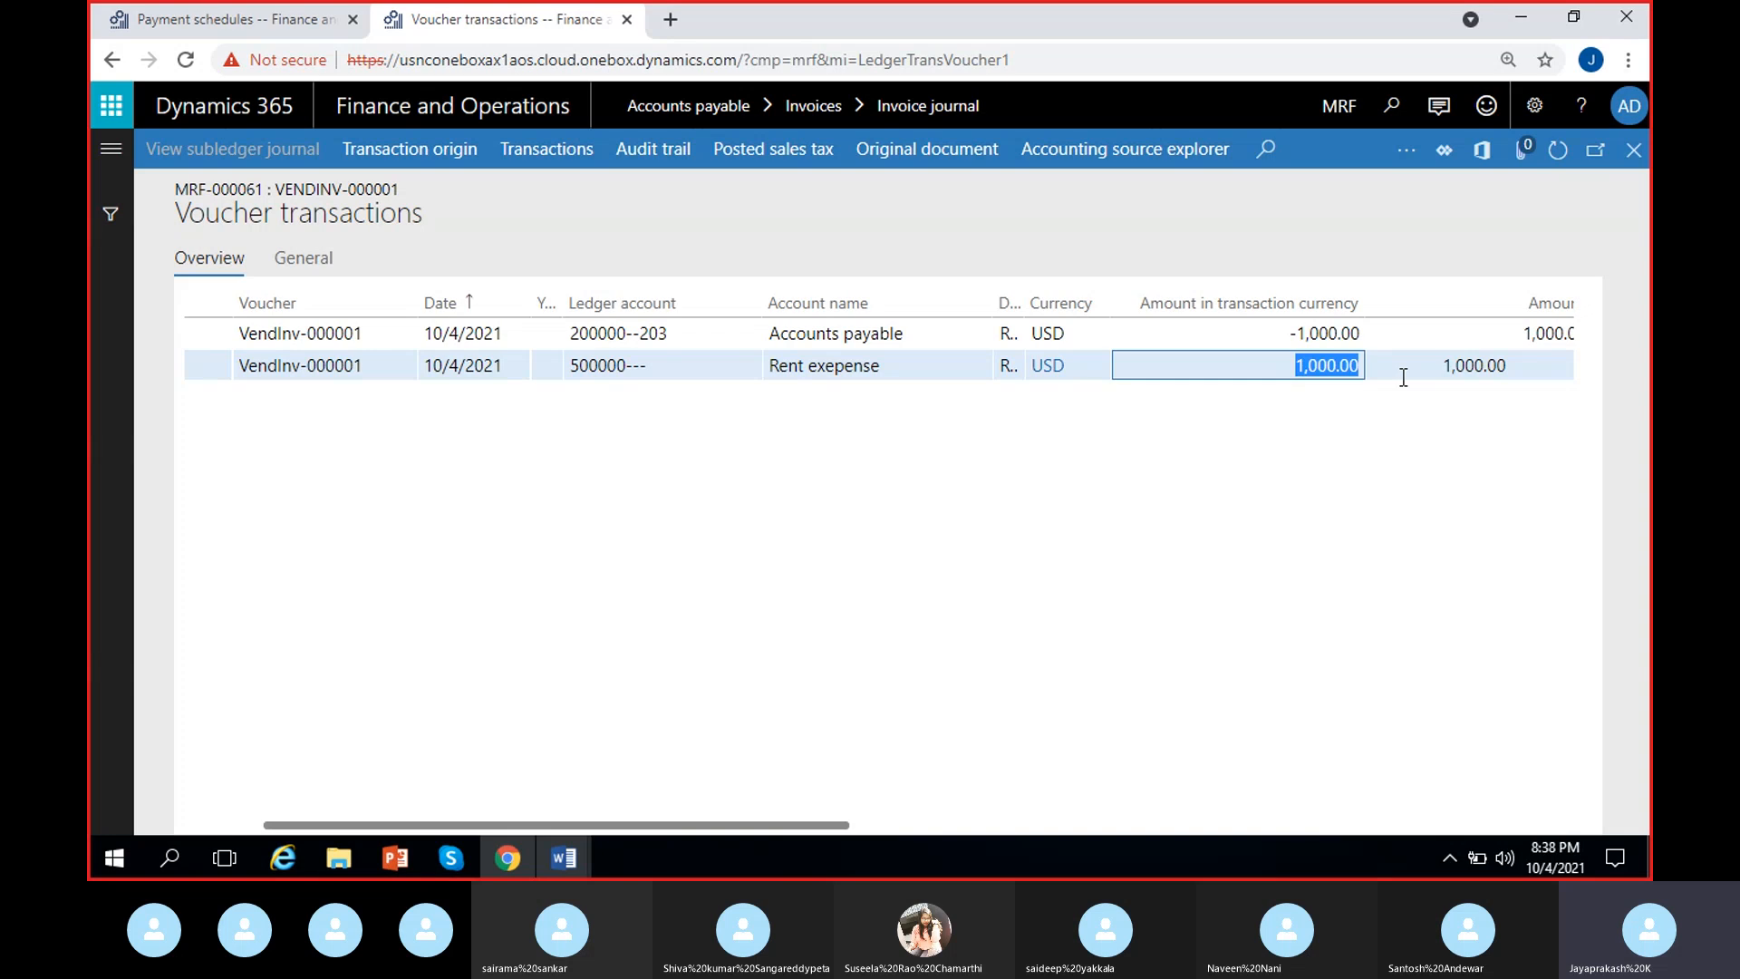
click(969, 569)
click(774, 333)
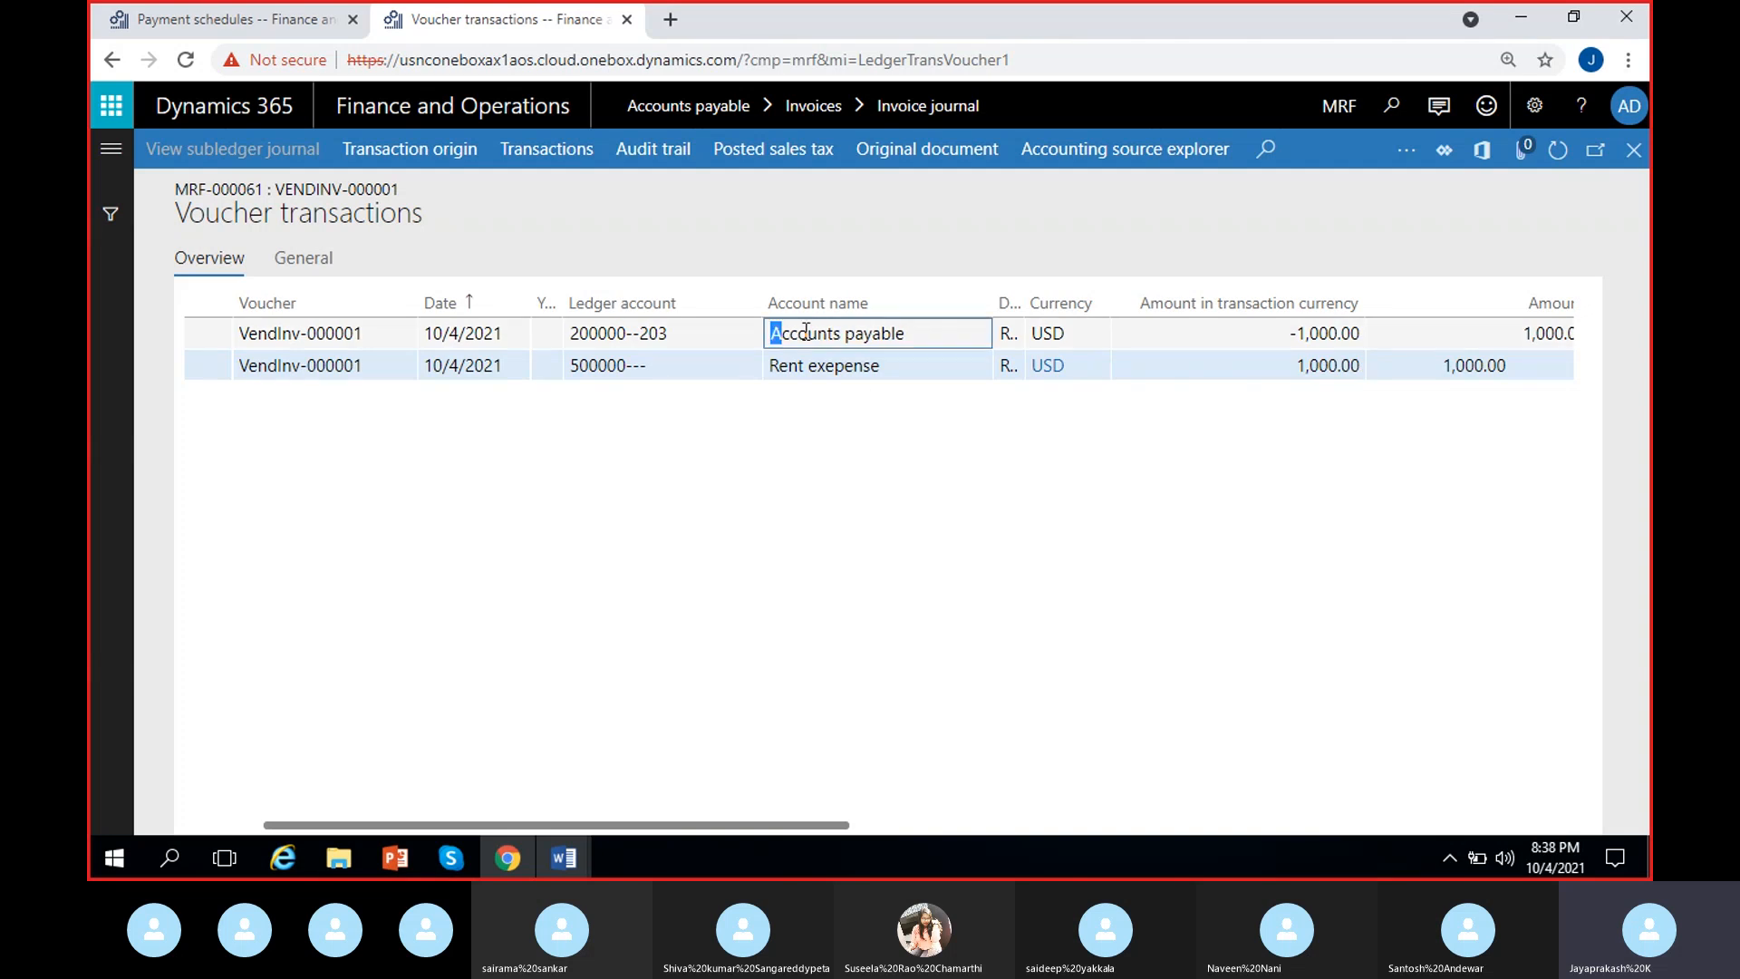
drag(775, 333, 899, 469)
click(809, 530)
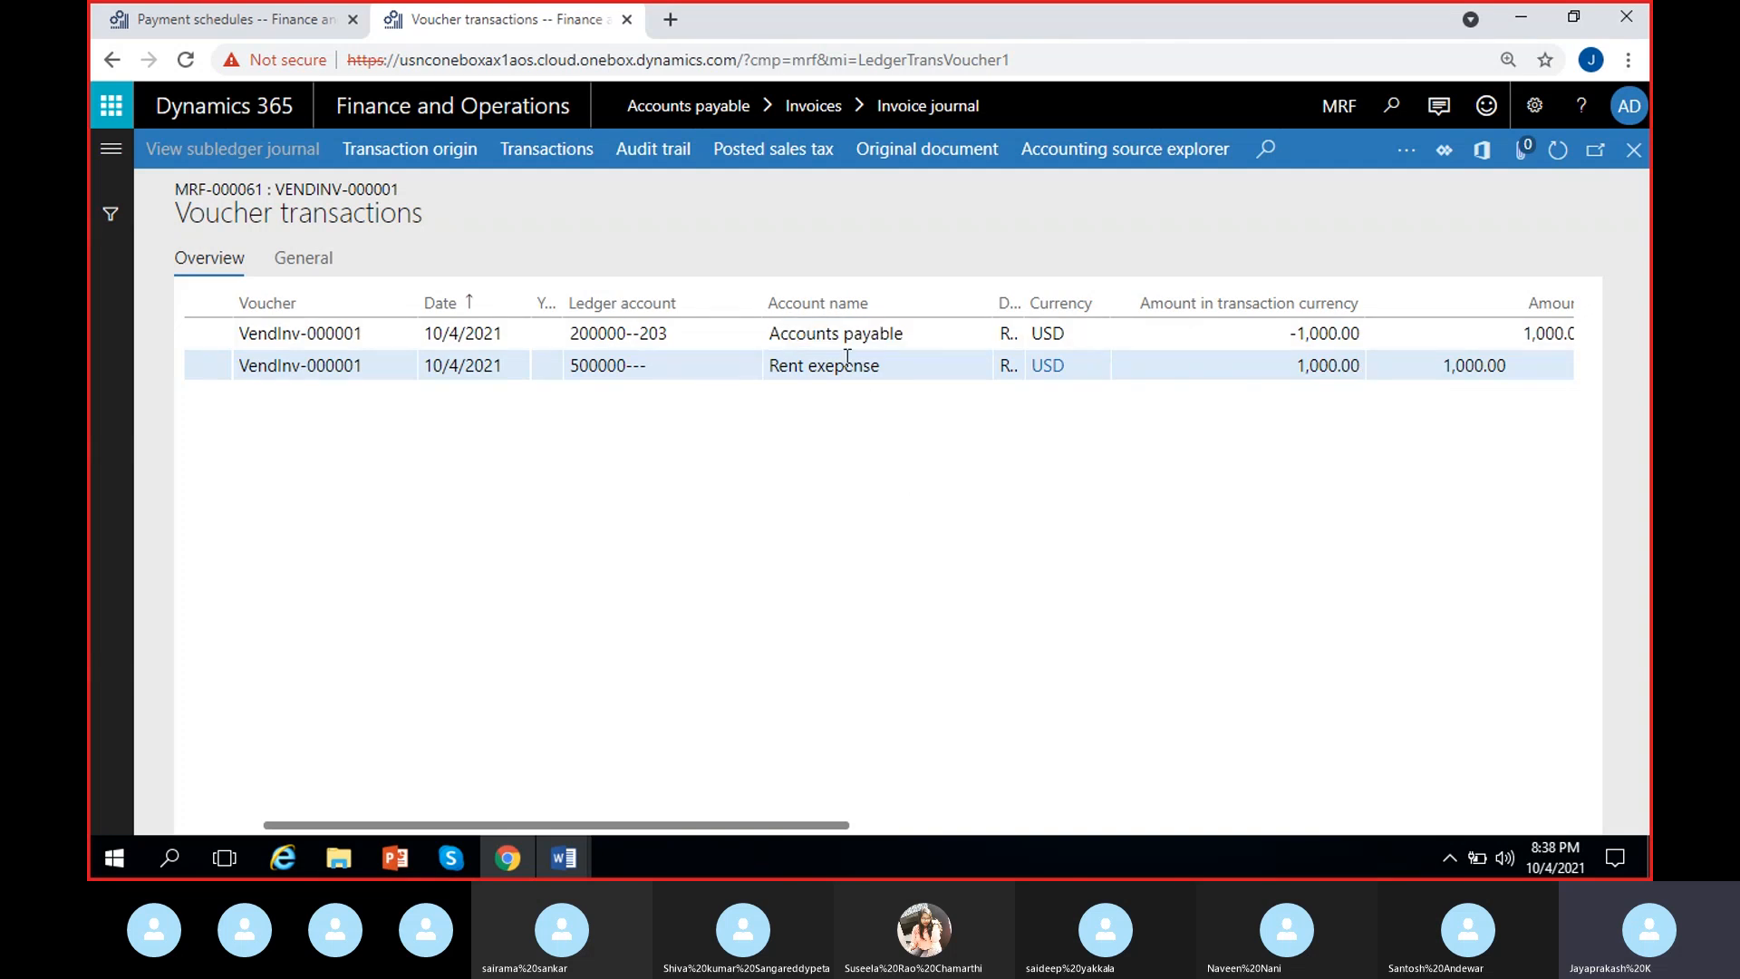
click(1290, 332)
drag(1289, 333, 1359, 383)
click(1058, 464)
drag(916, 340, 738, 357)
click(747, 576)
Check the Skype call window and review the accounts payable account name in the voucher transactions.
click(466, 861)
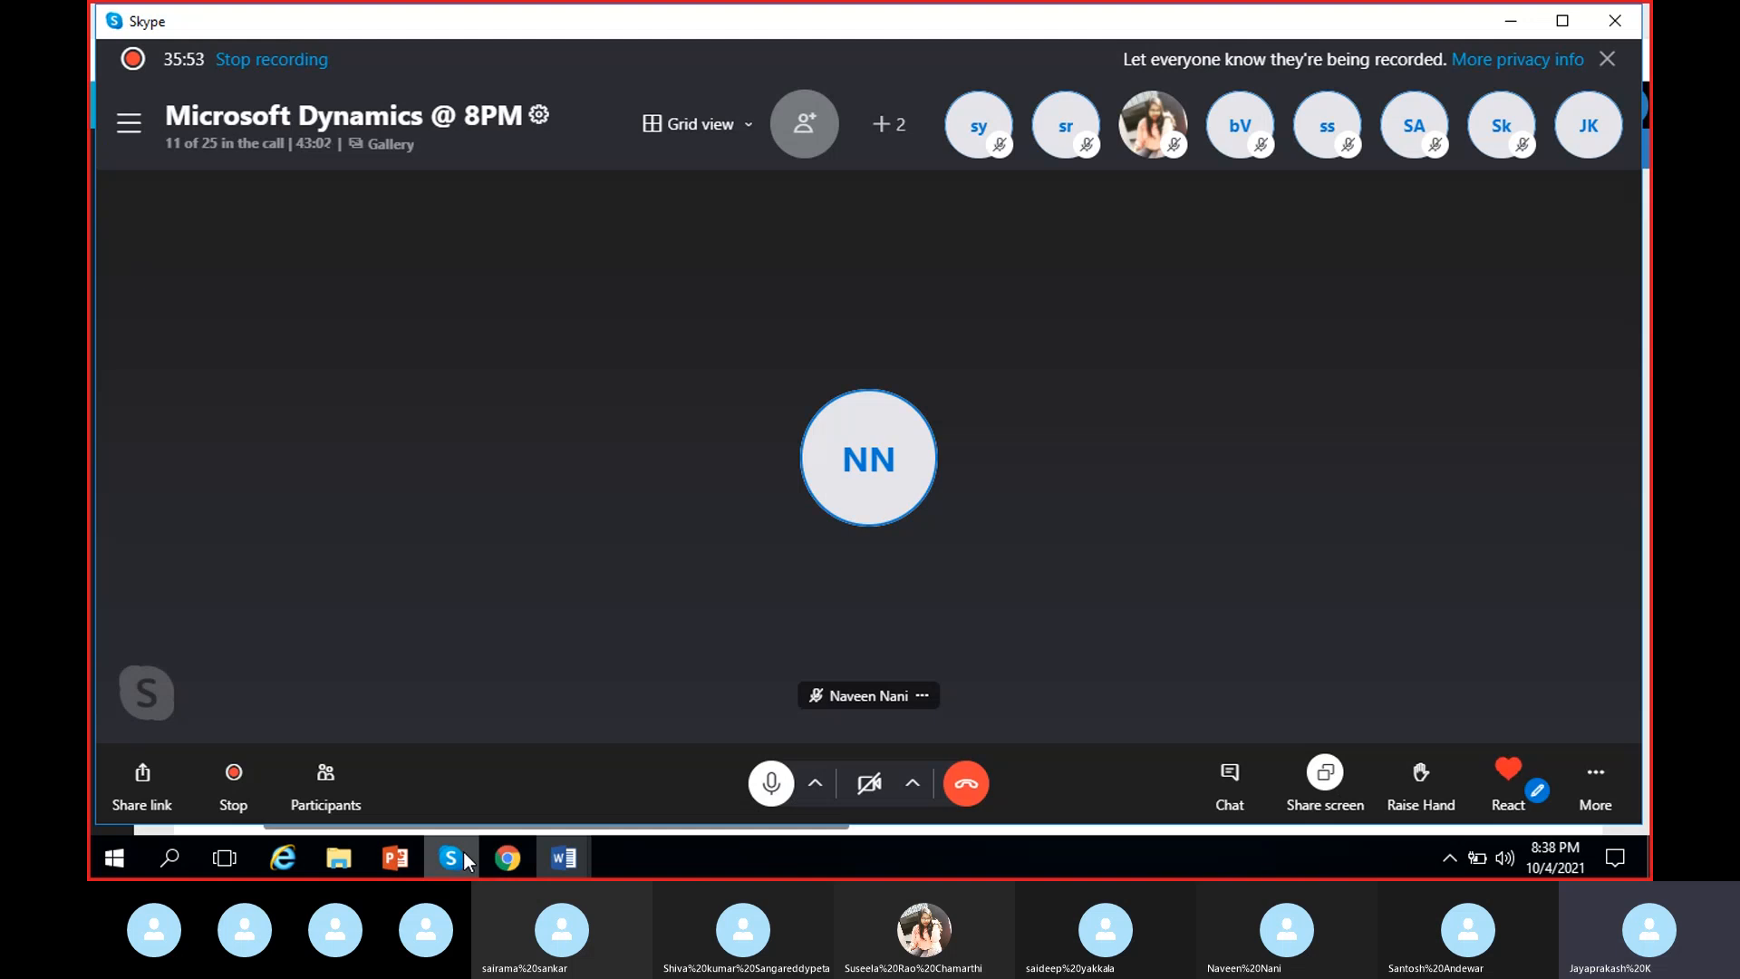
click(1516, 22)
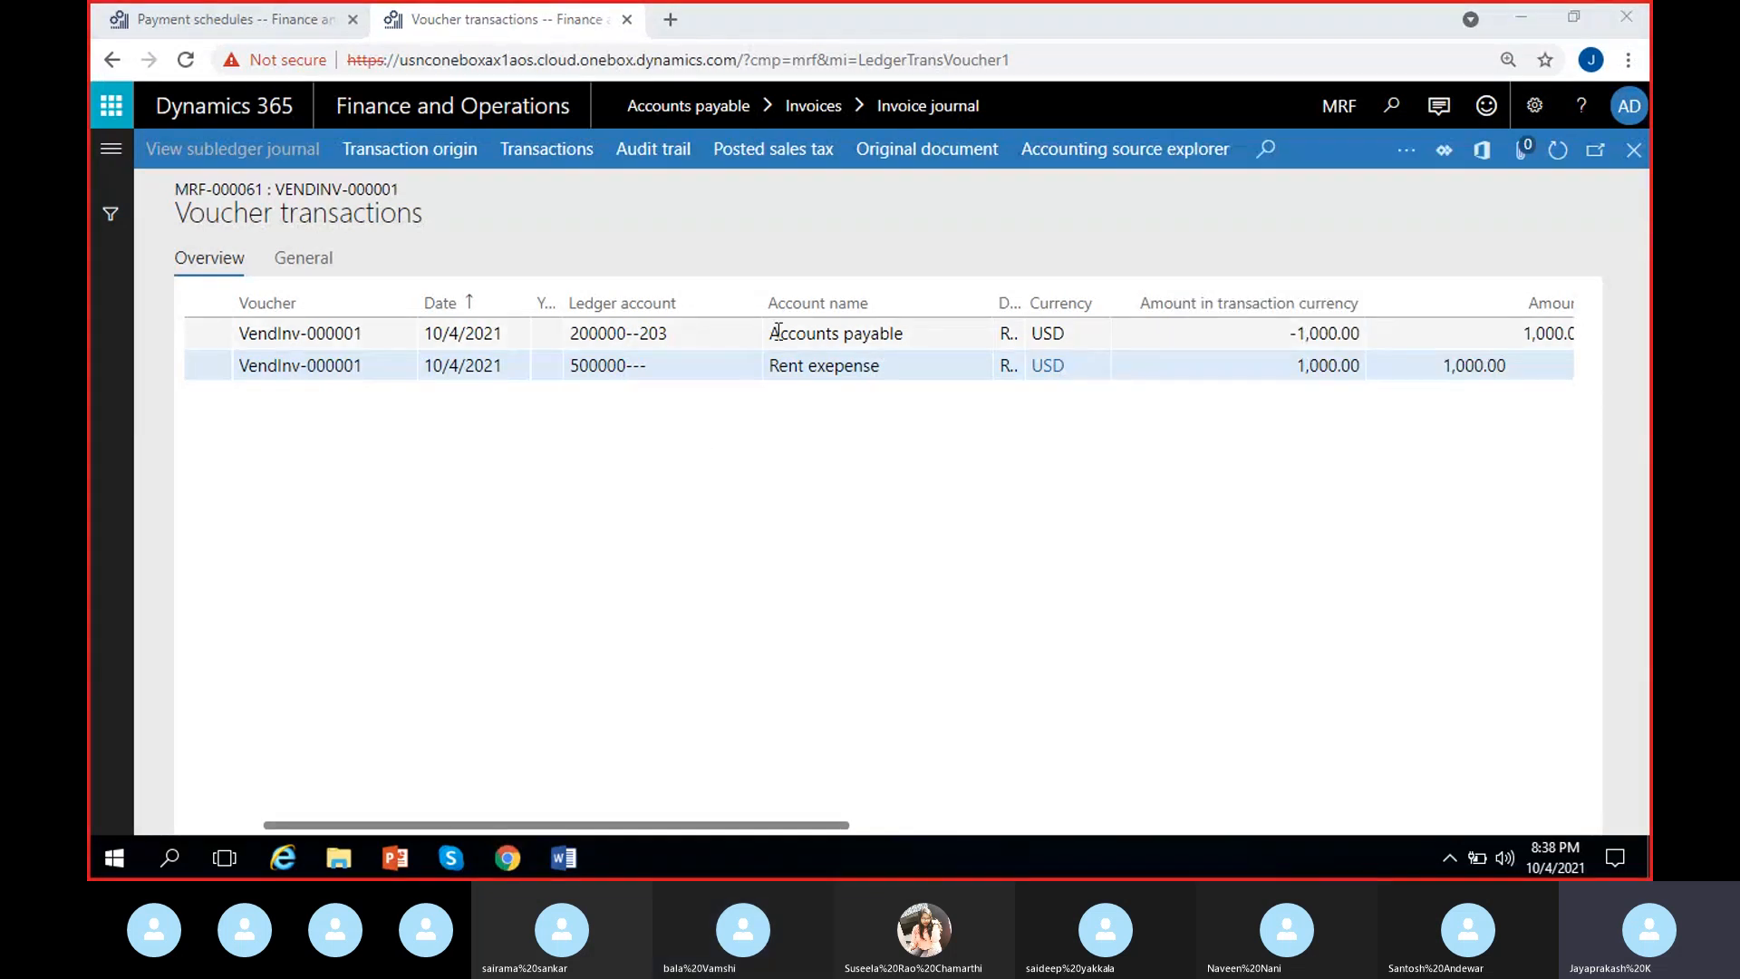
drag(768, 332, 924, 350)
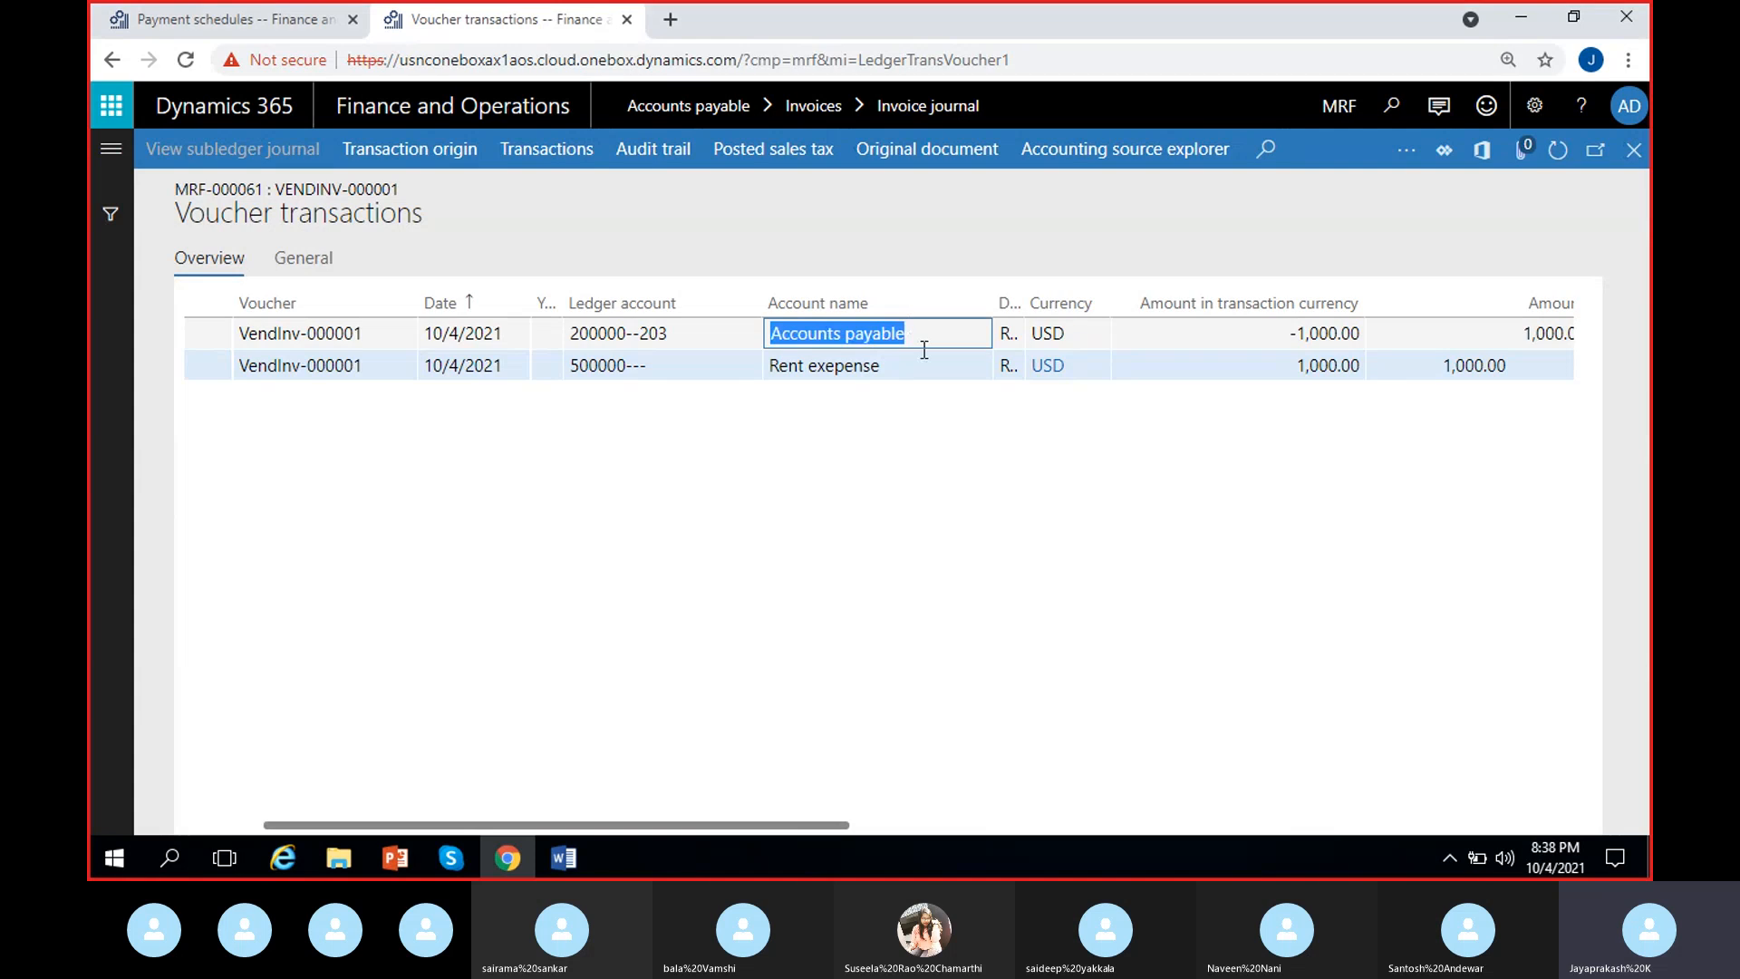
click(724, 527)
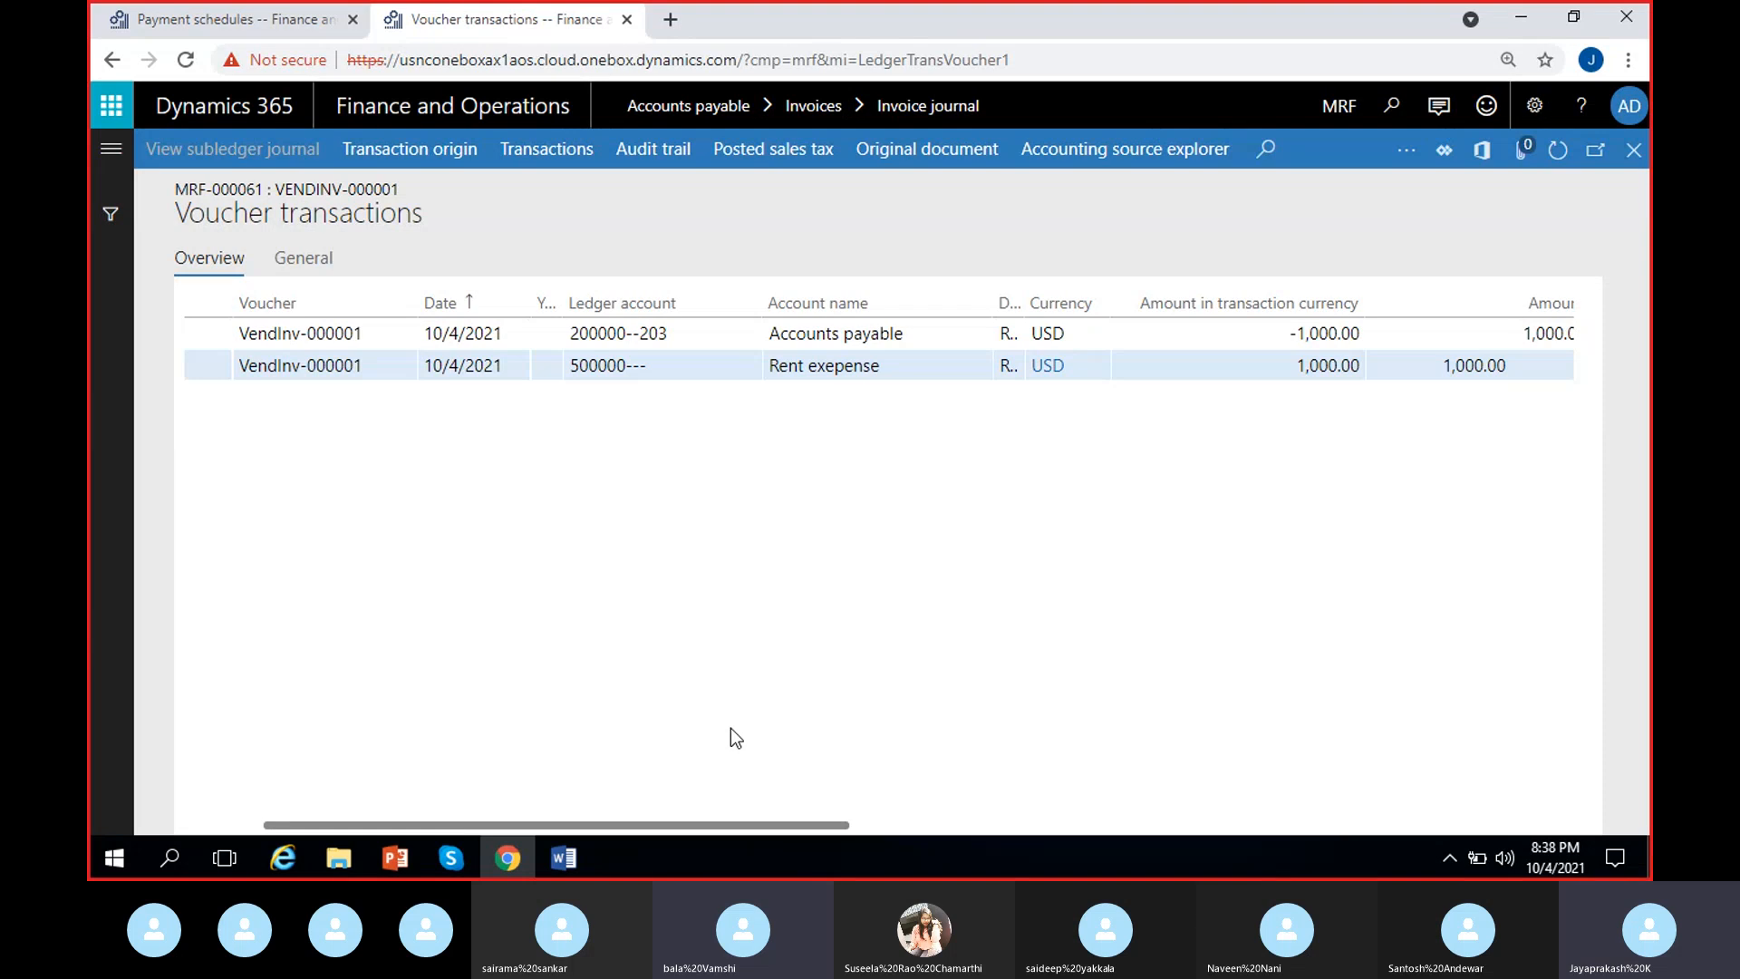
click(449, 852)
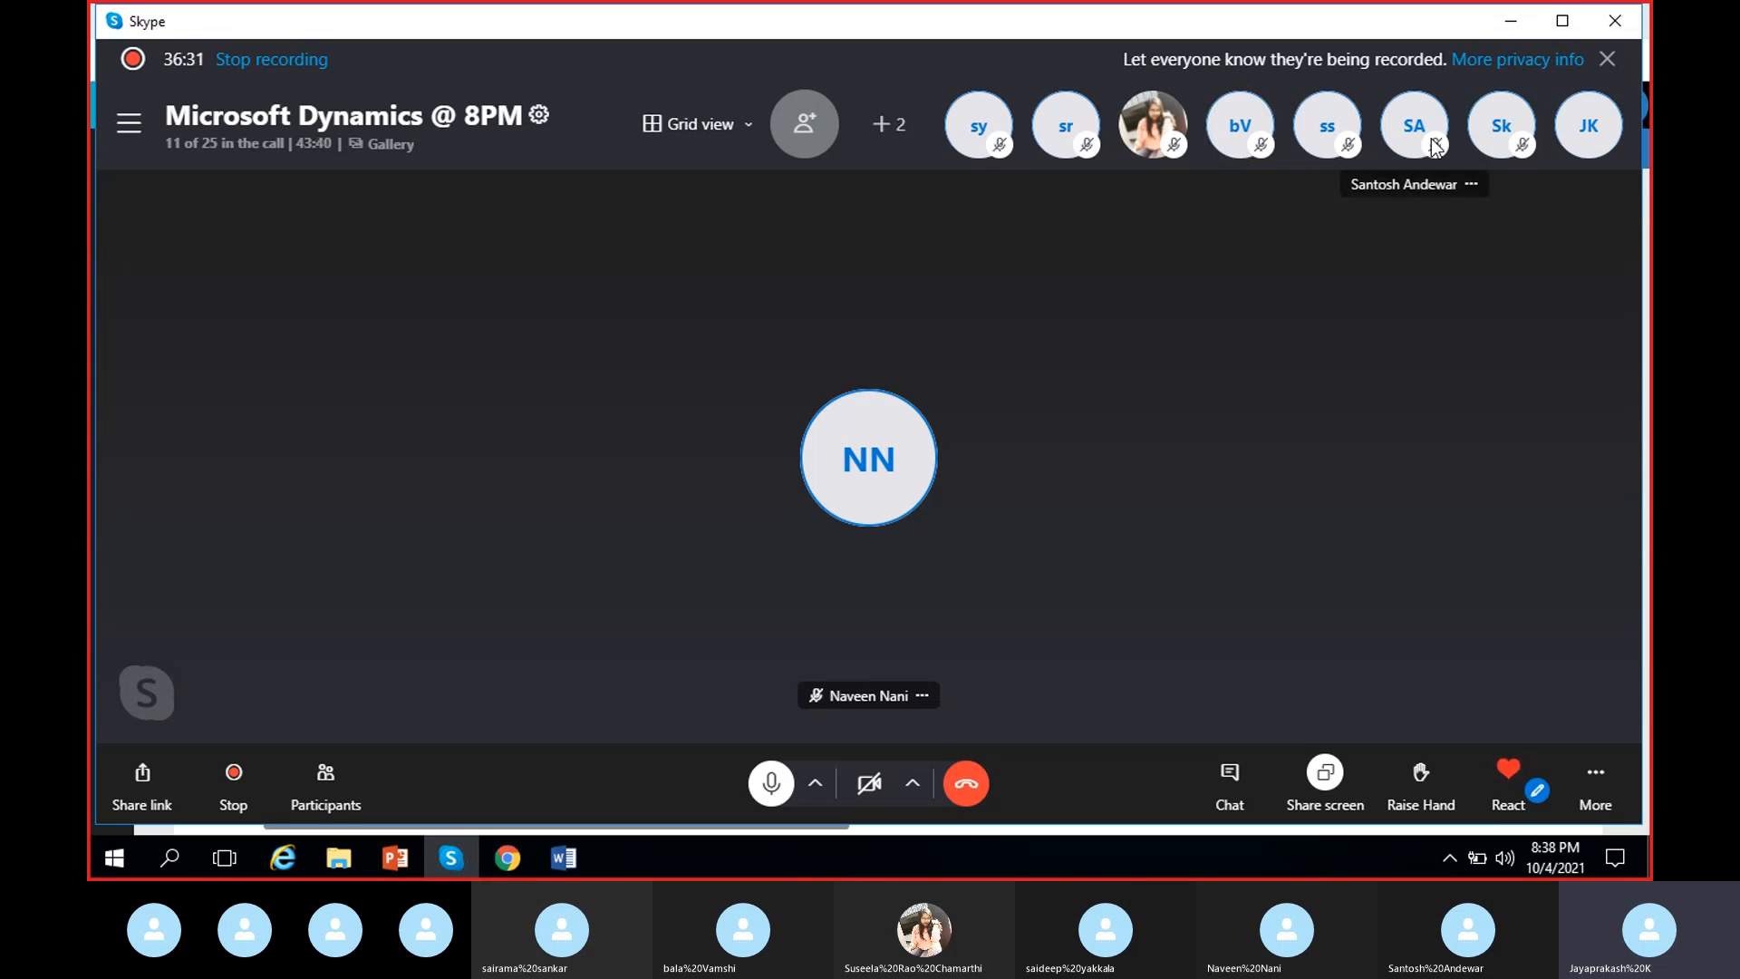
click(1516, 27)
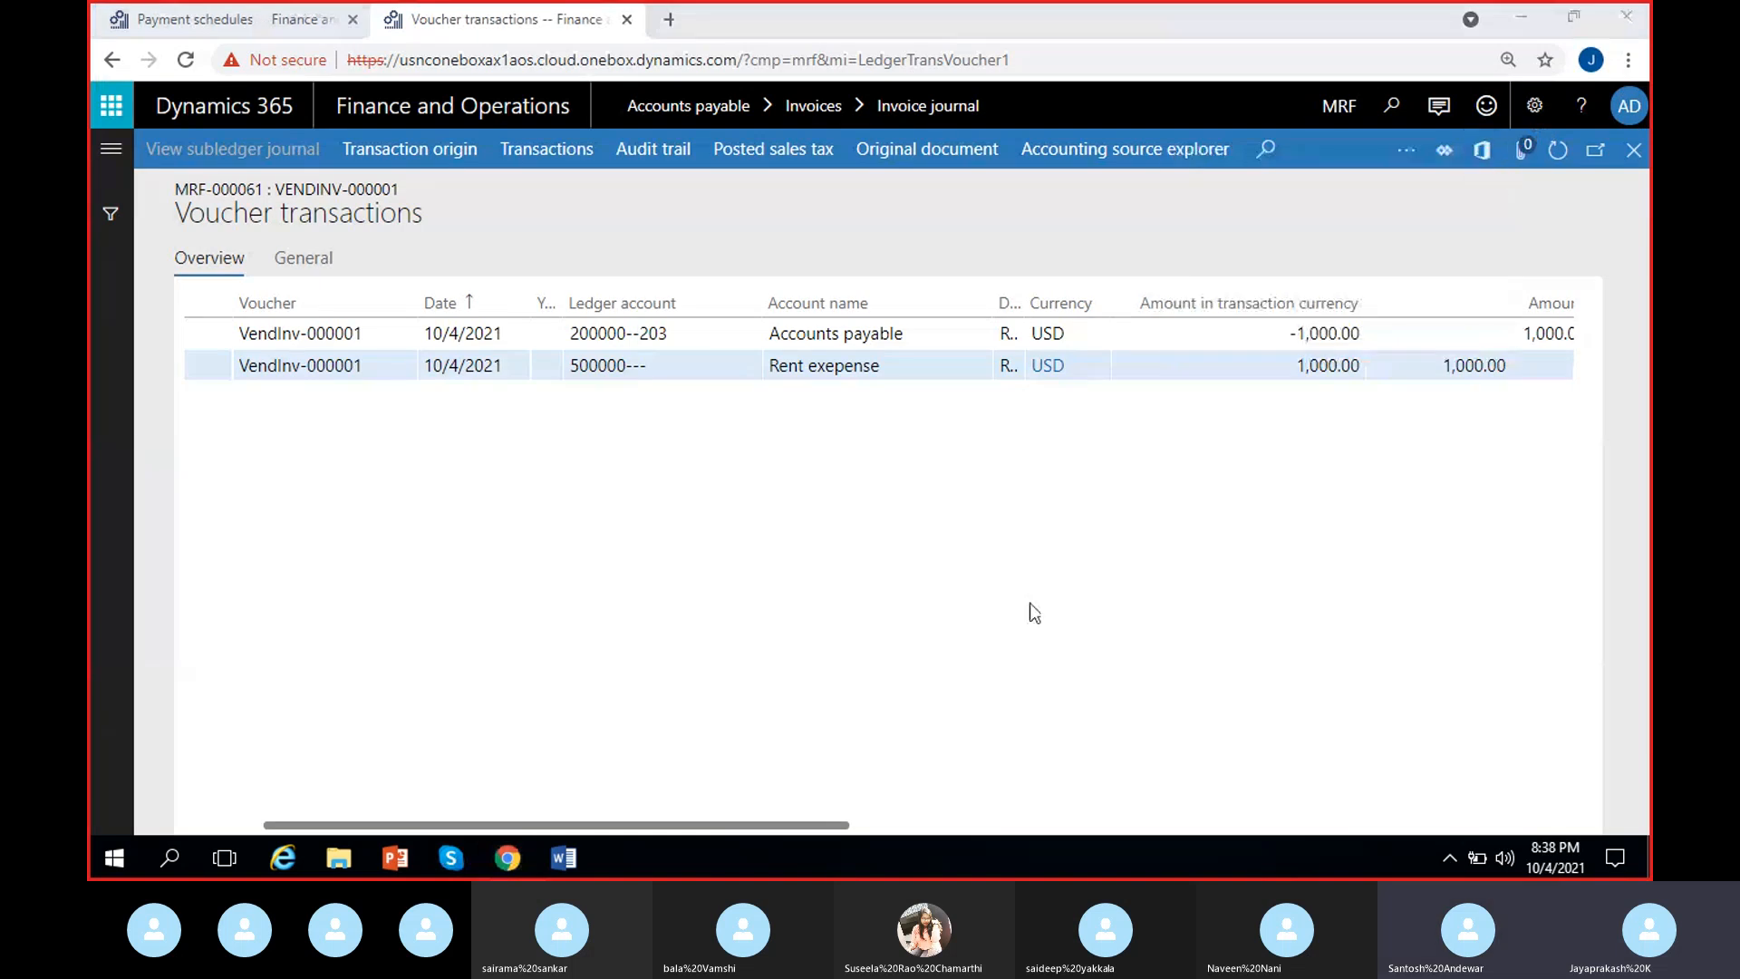
Examine the account name of the voucher's accounts payable line.
drag(917, 336, 768, 335)
click(728, 518)
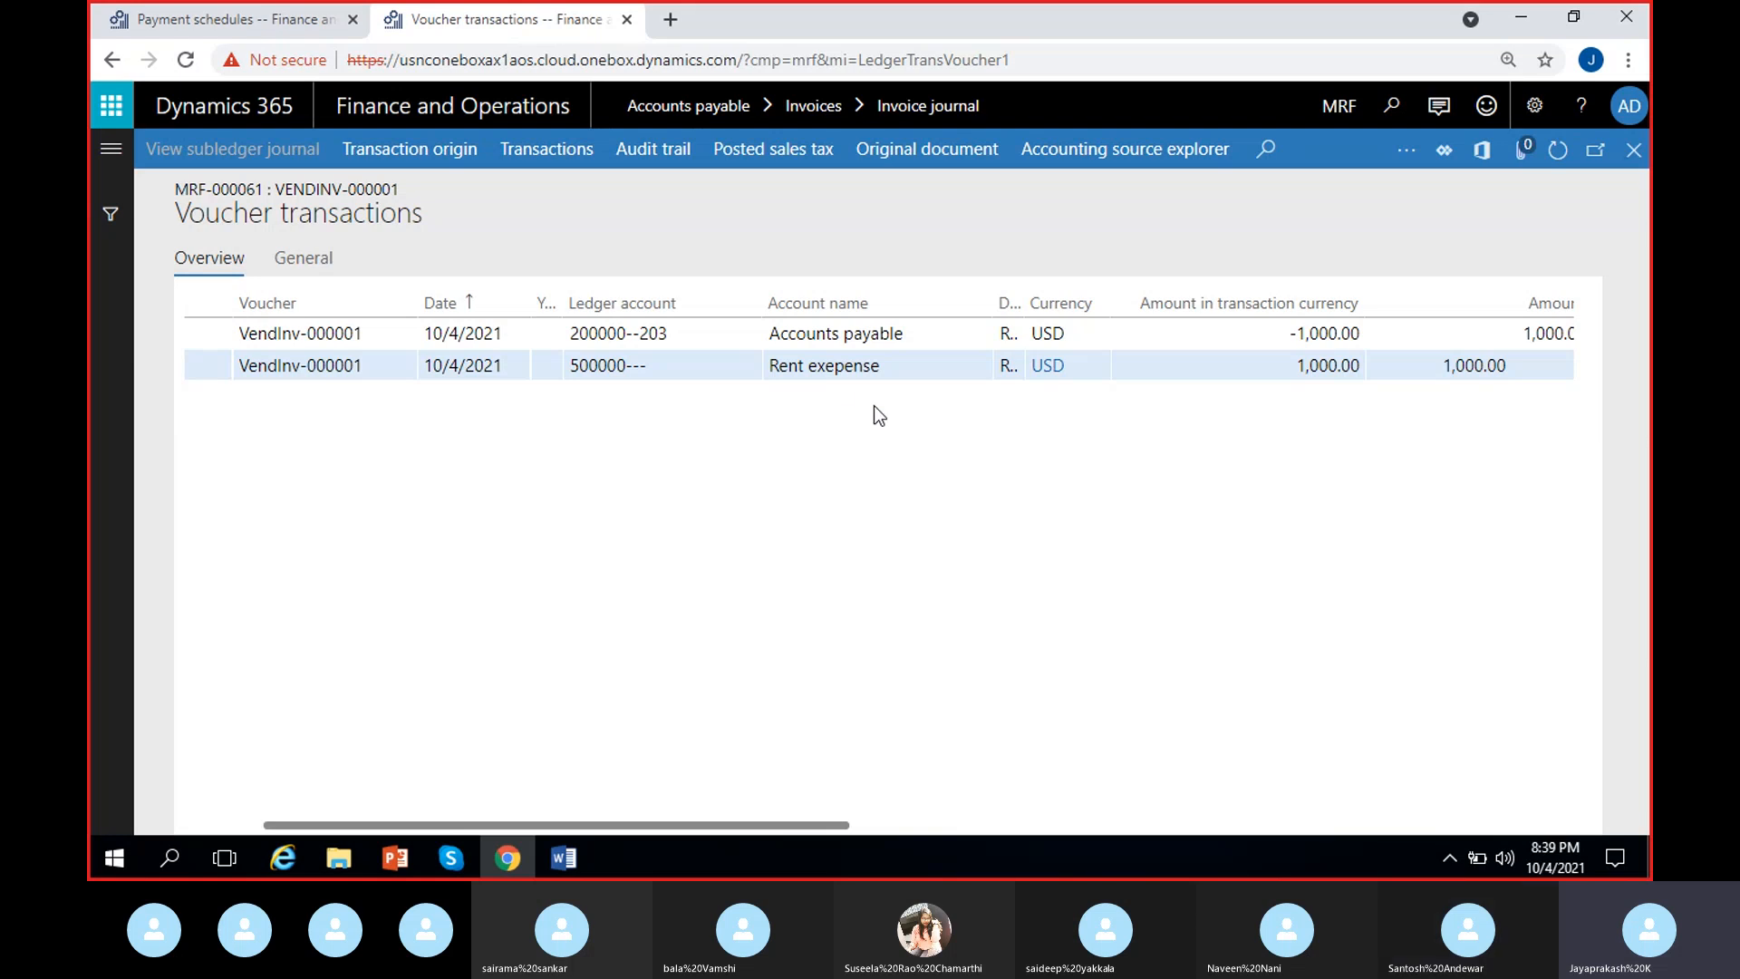
drag(923, 334, 765, 337)
click(548, 589)
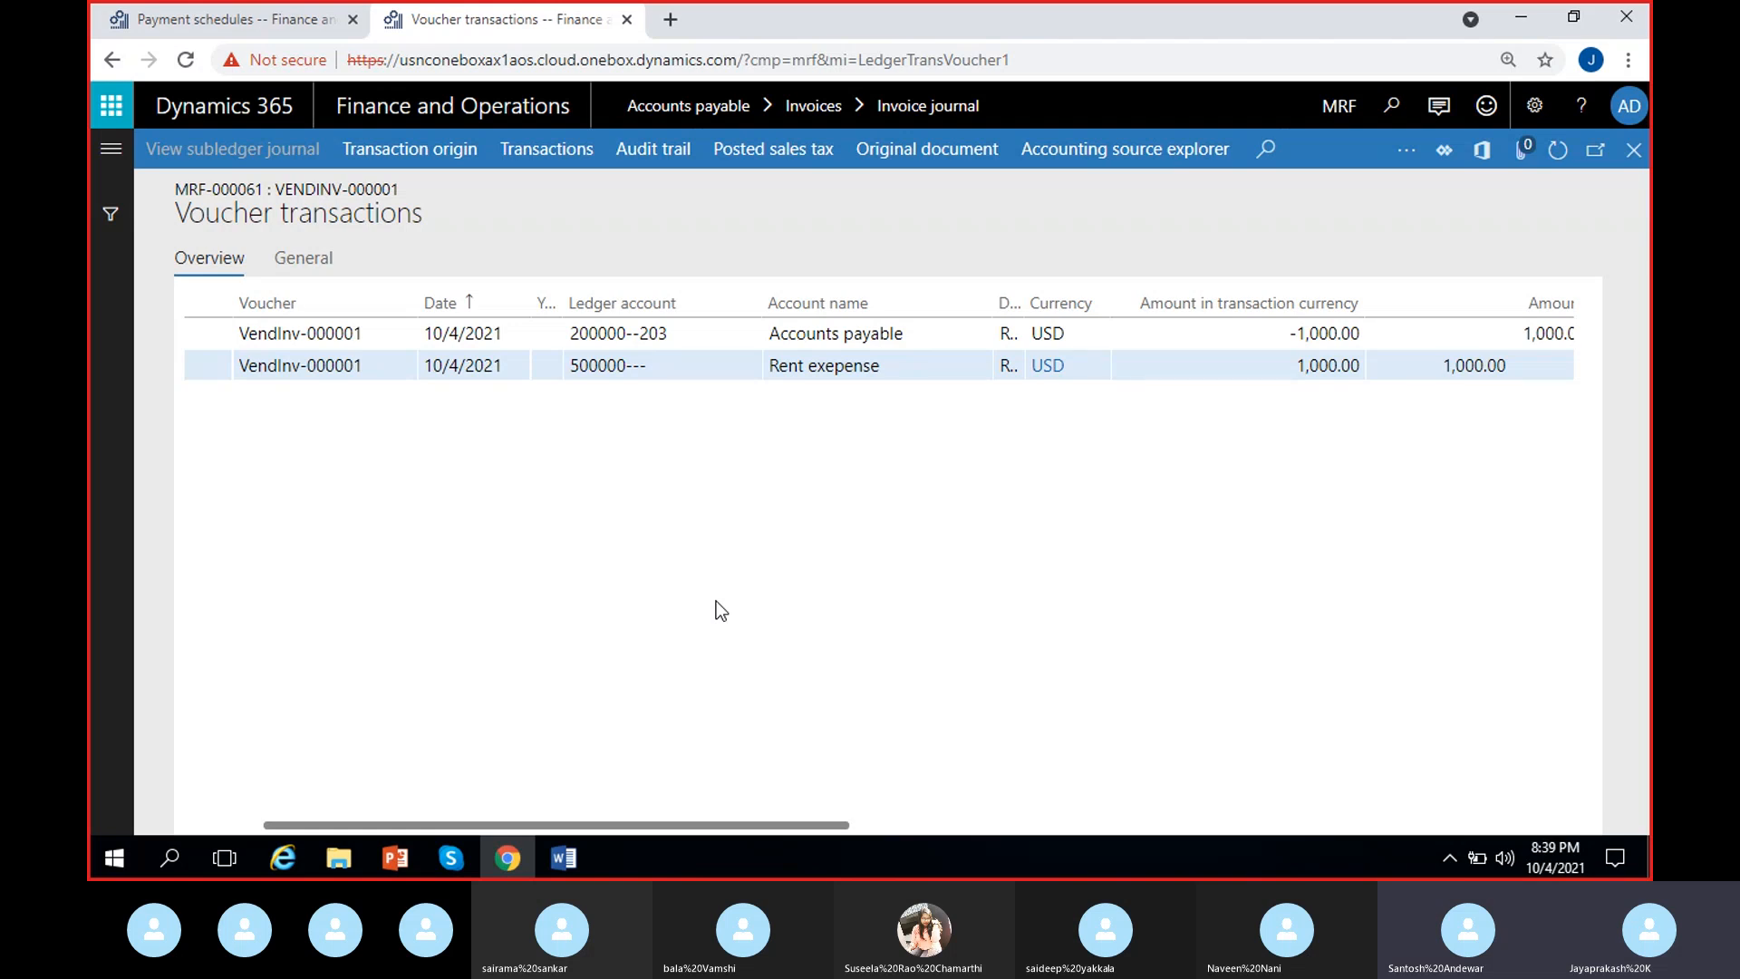
Switch to the Skype call and look through its participant list.
click(462, 857)
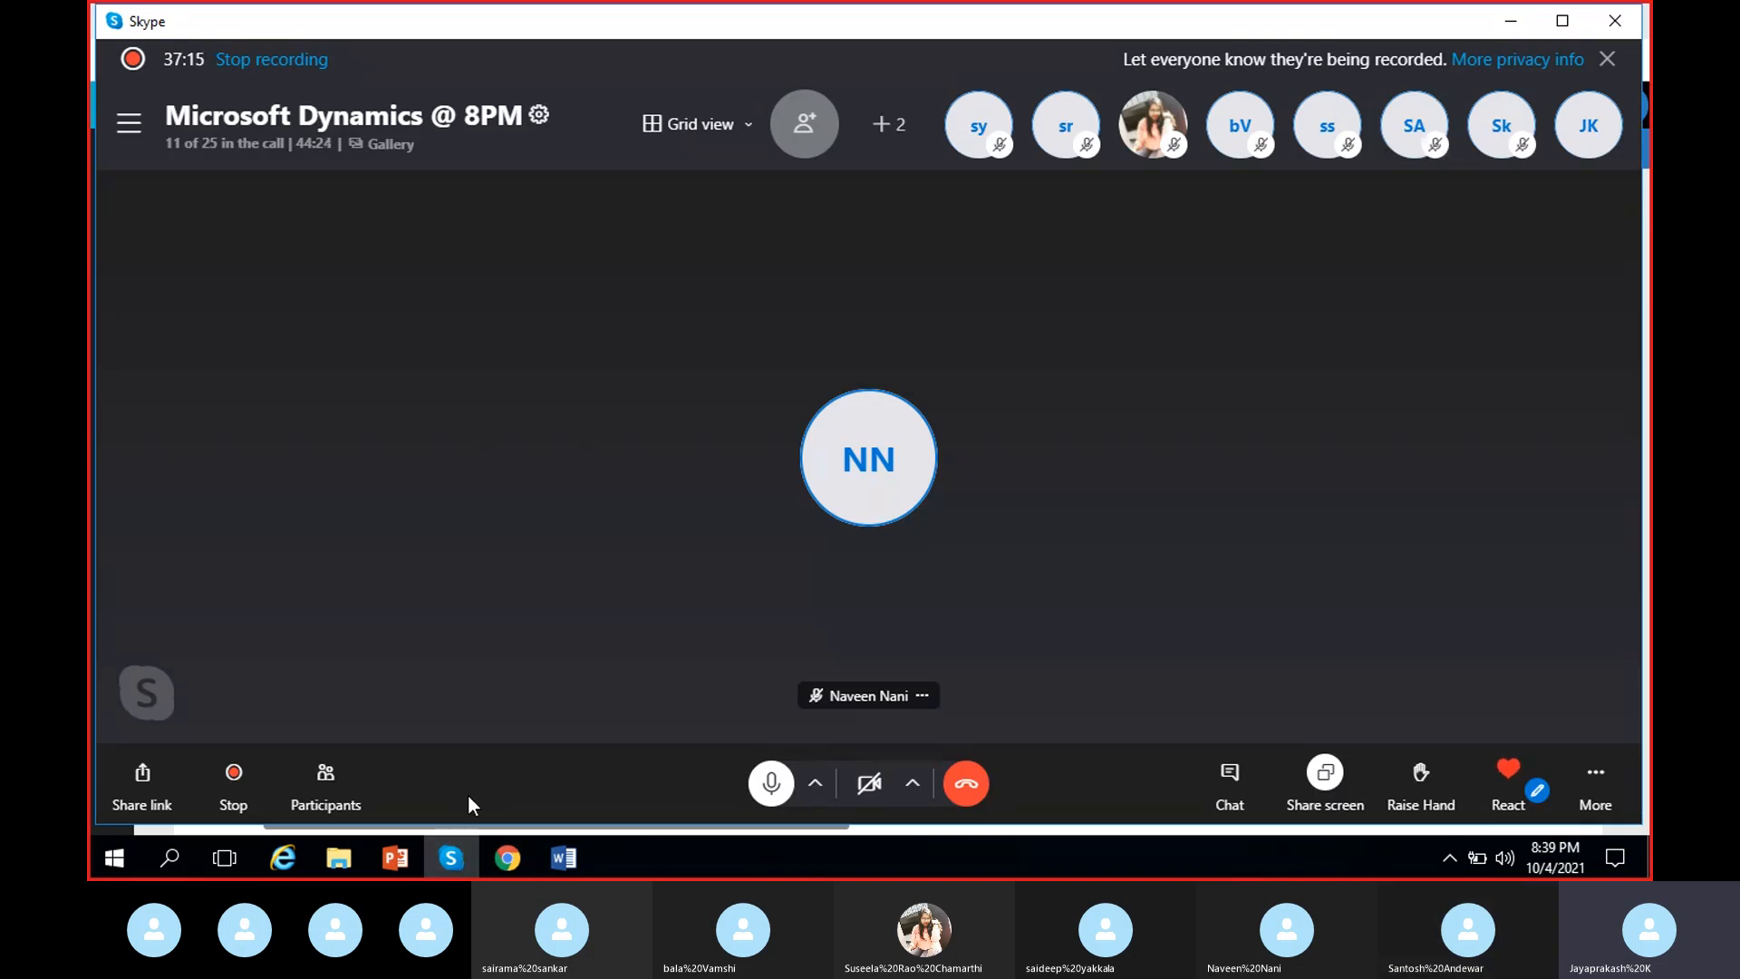
mouse_move(1501, 140)
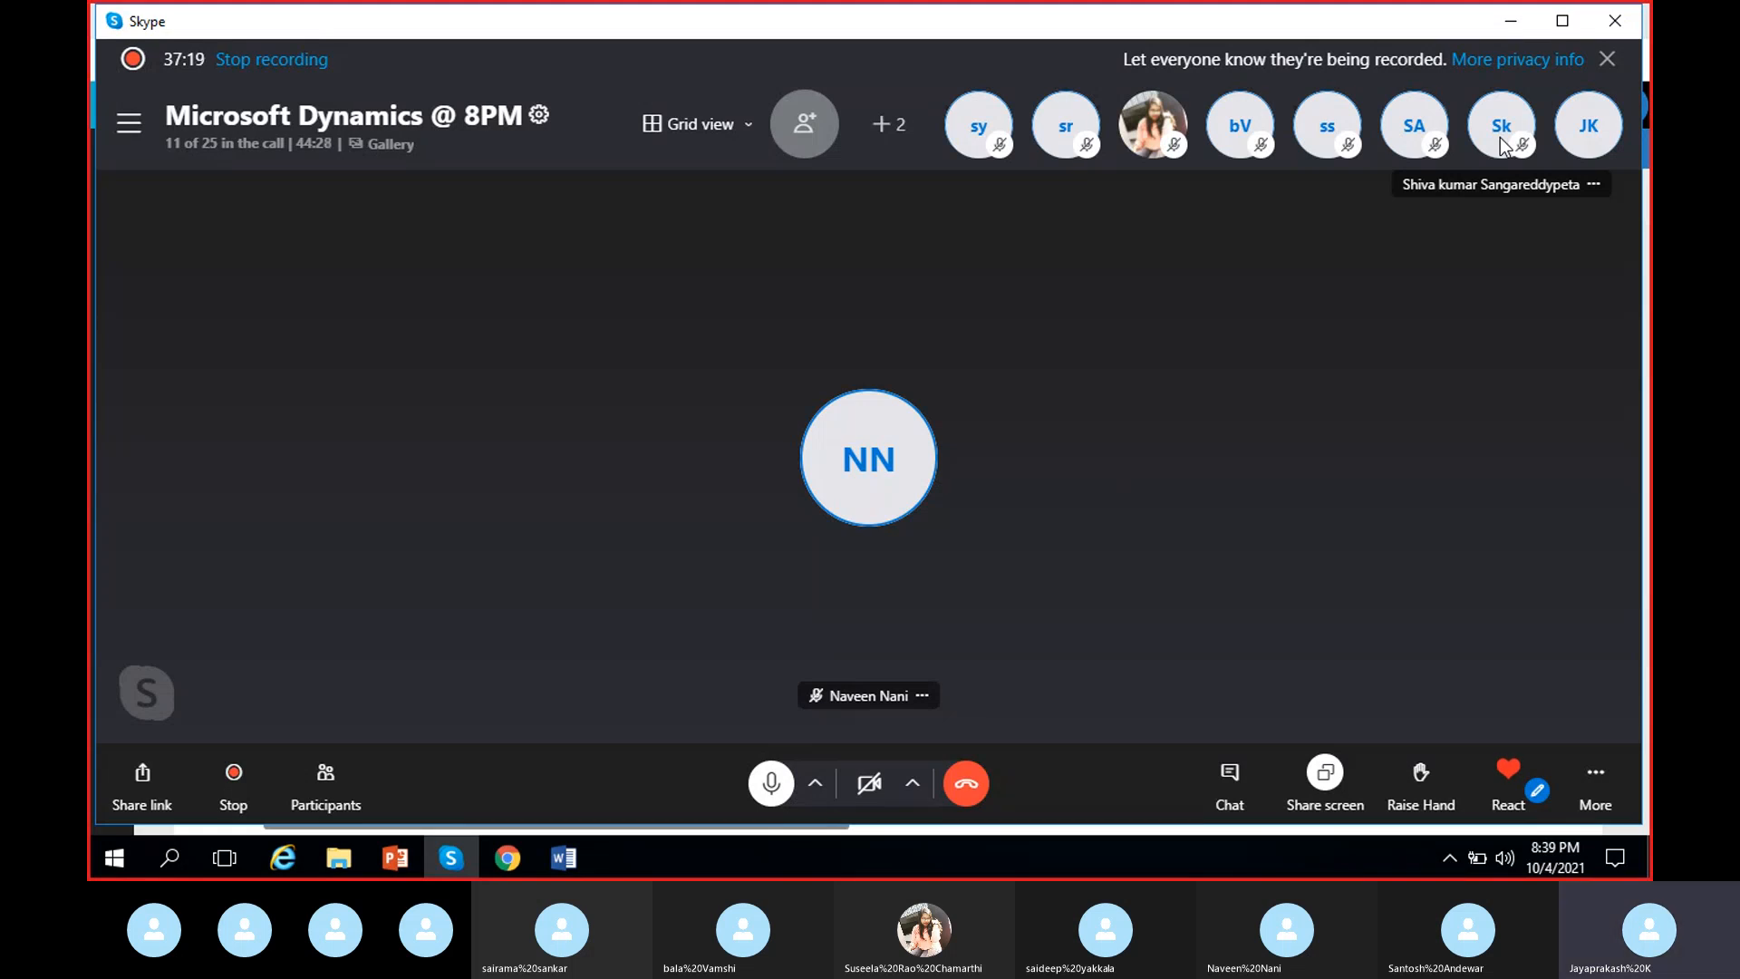
click(899, 133)
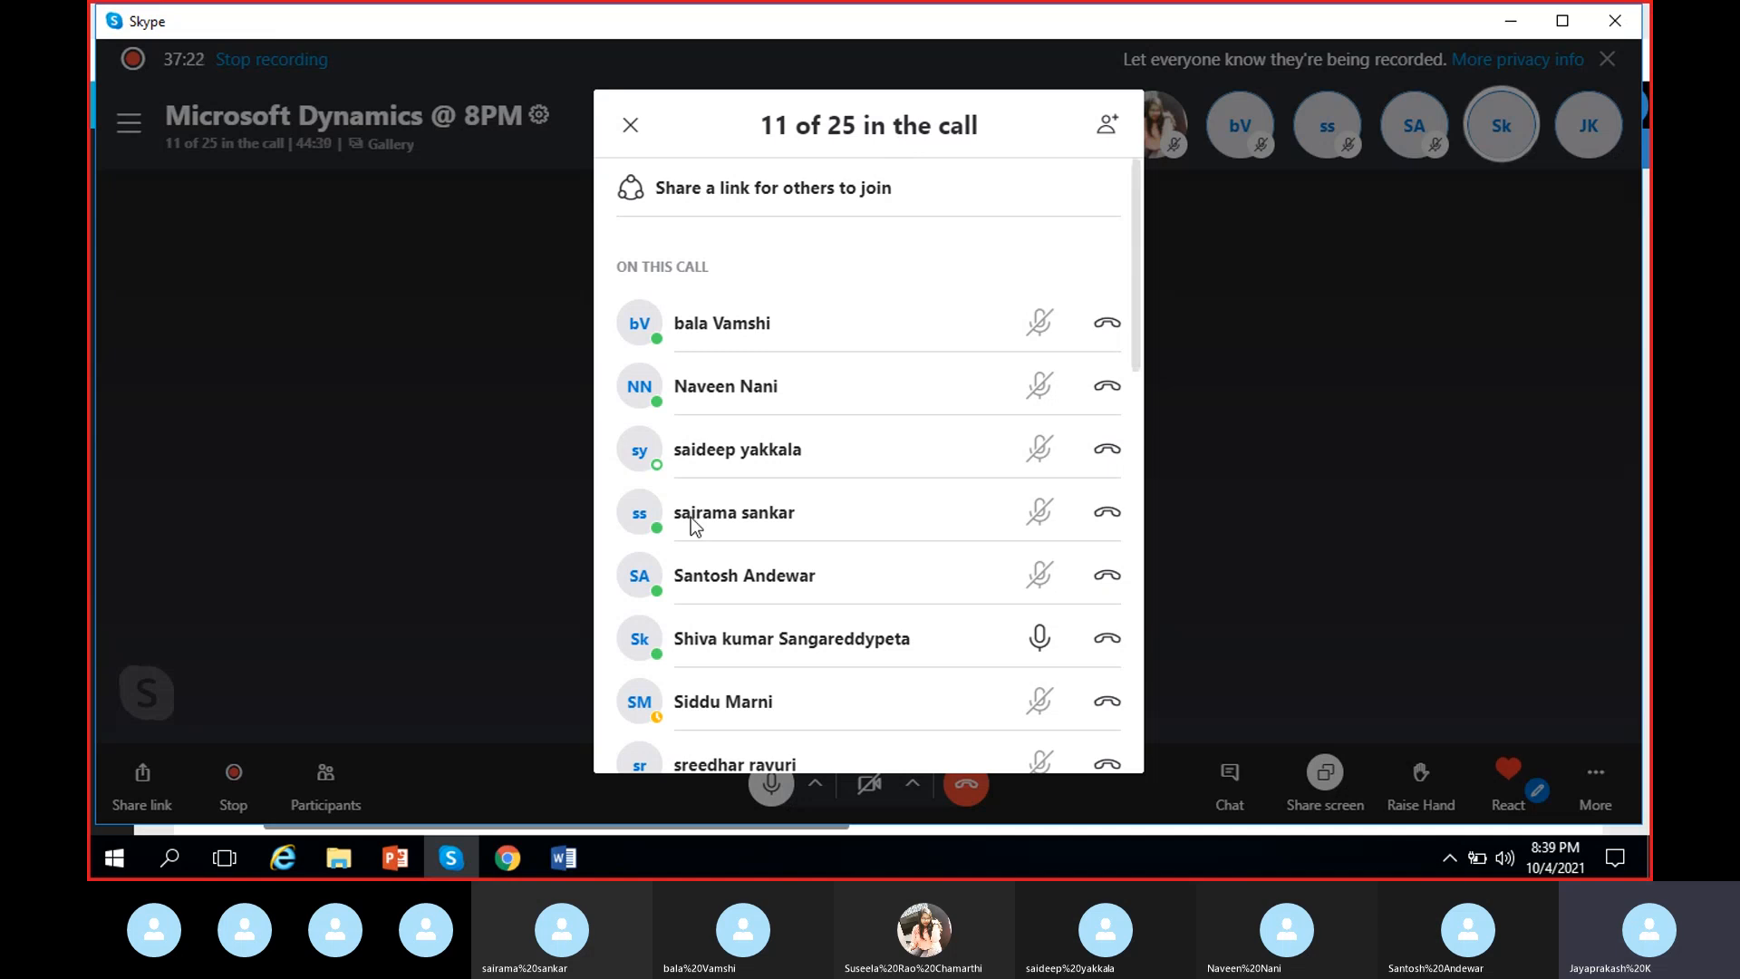
click(506, 859)
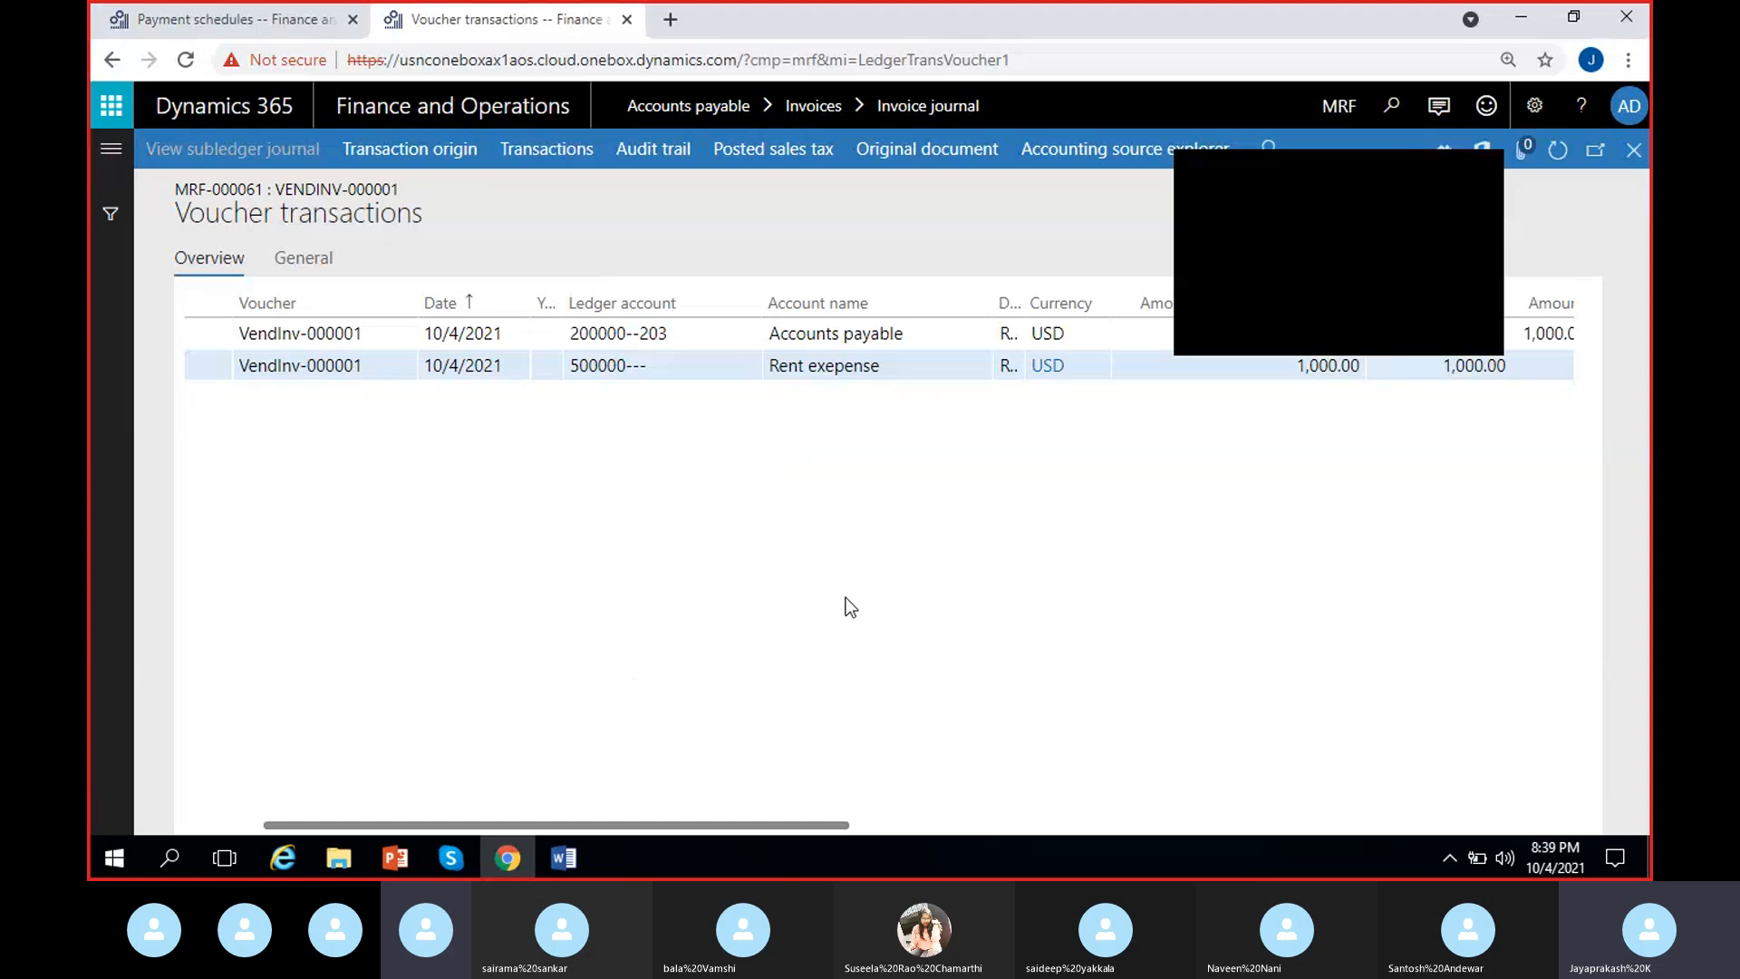
click(1283, 242)
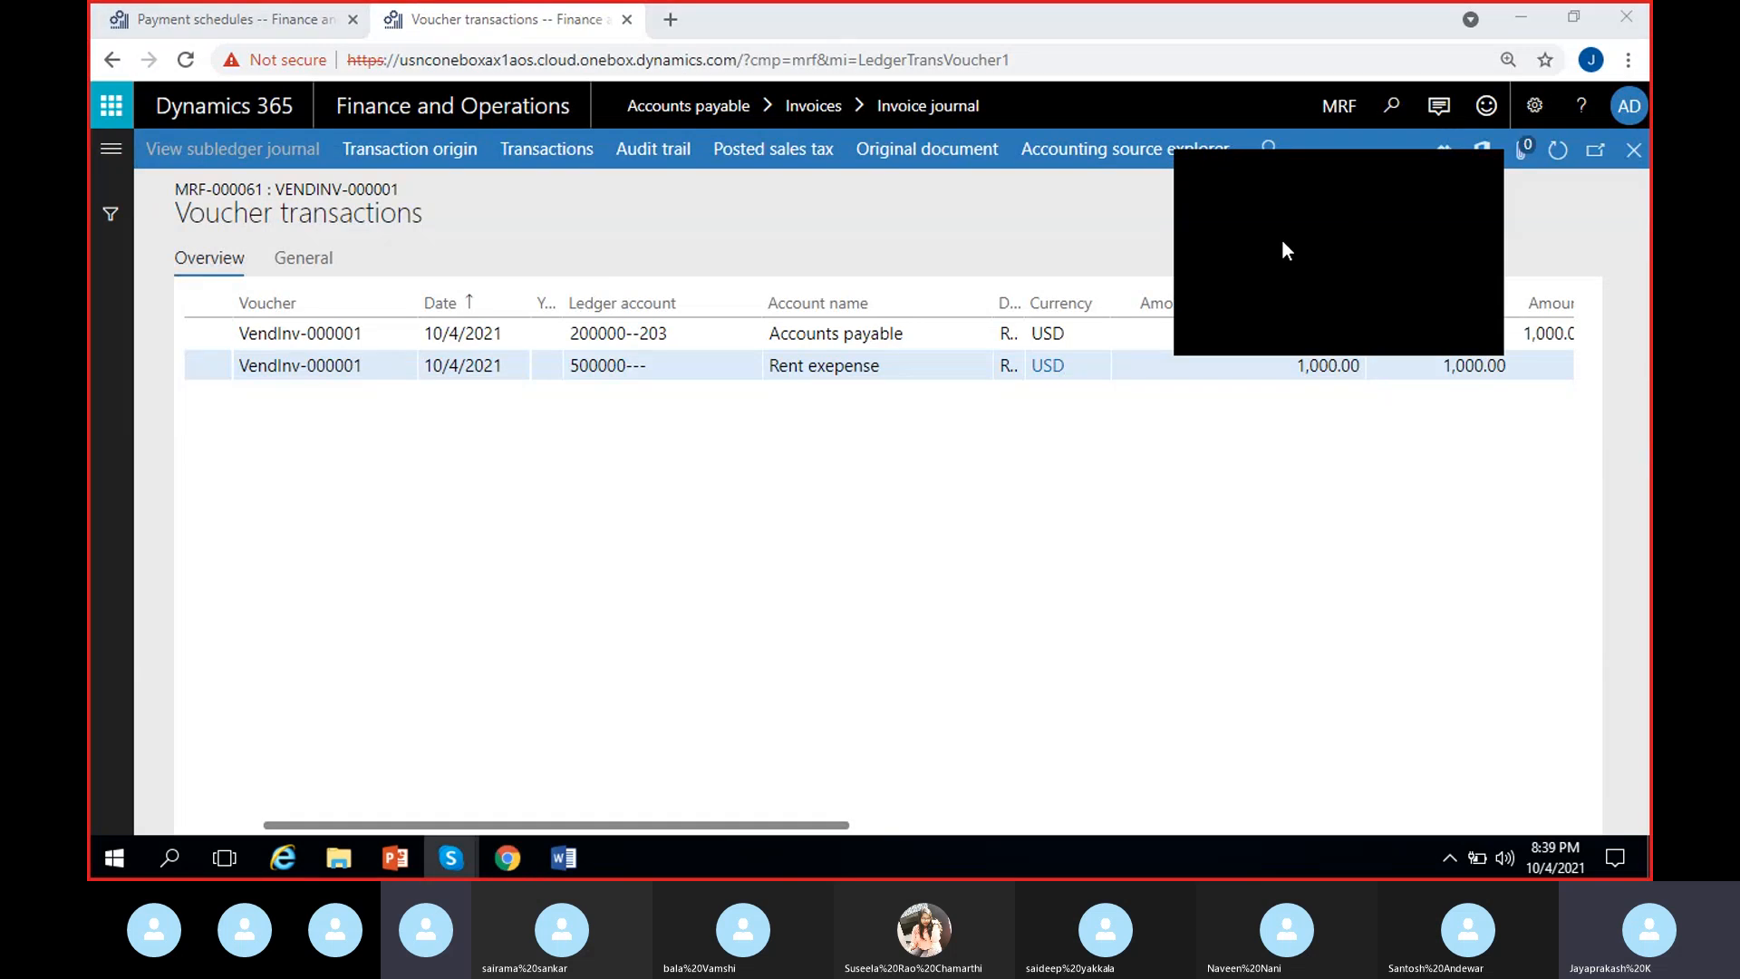
click(1281, 237)
scroll(831, 354, down, 3)
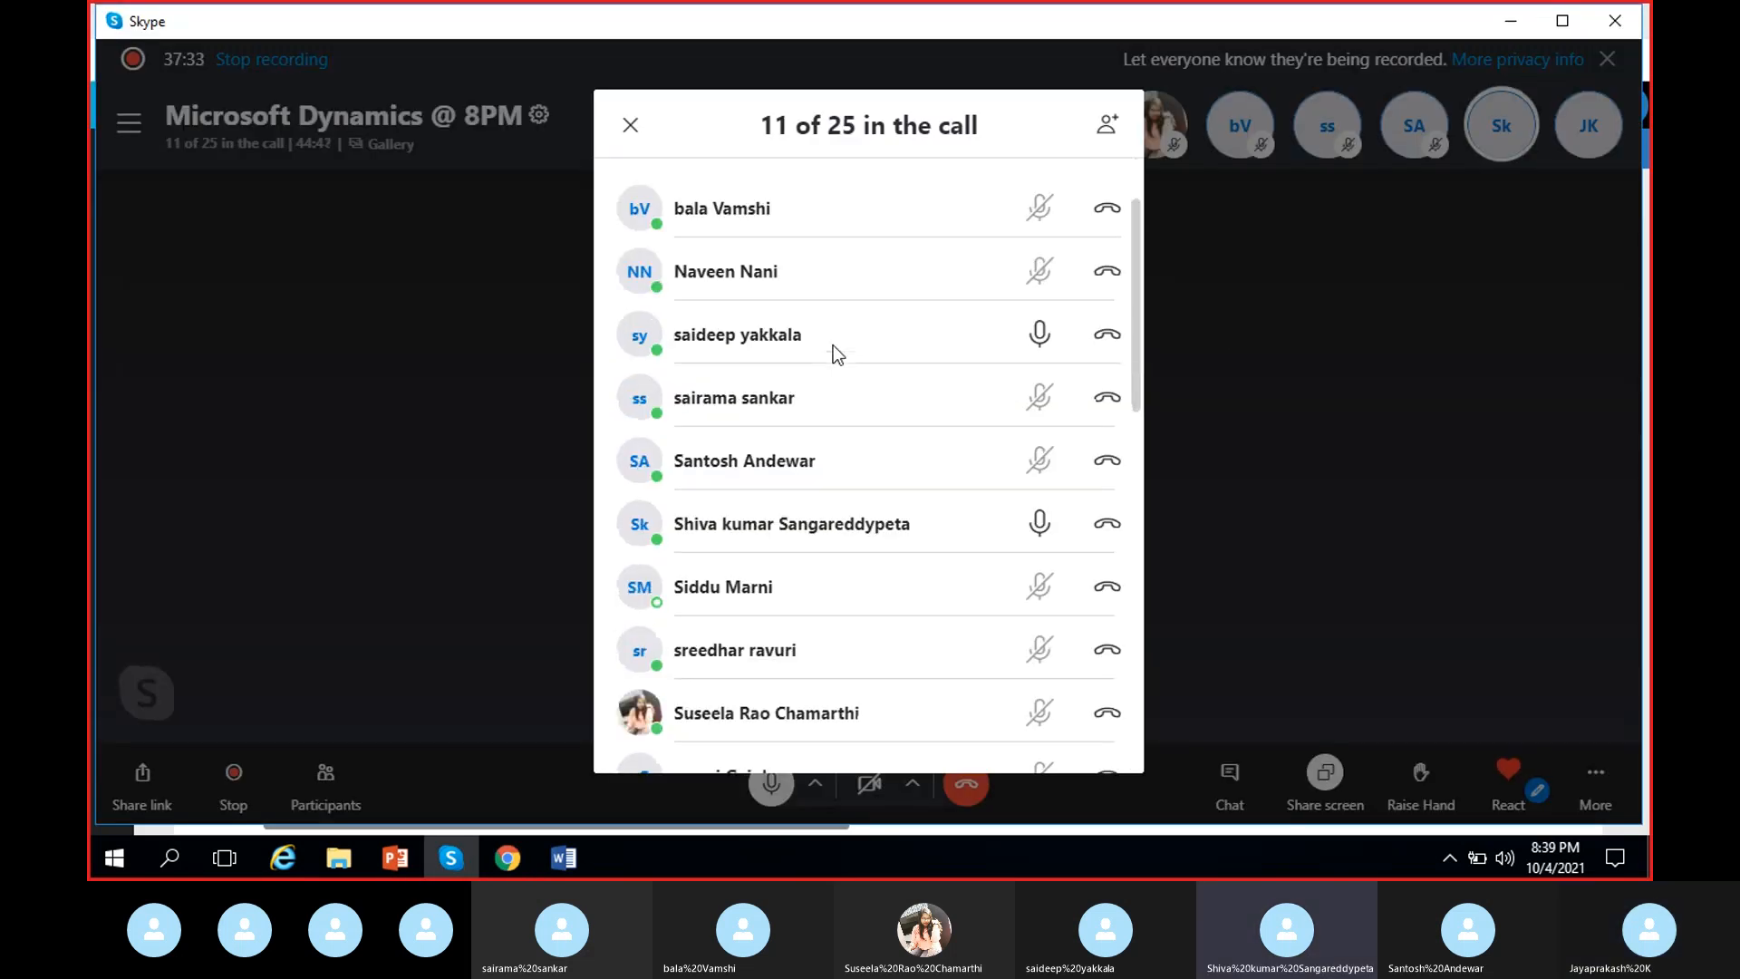
scroll(833, 349, up, 4)
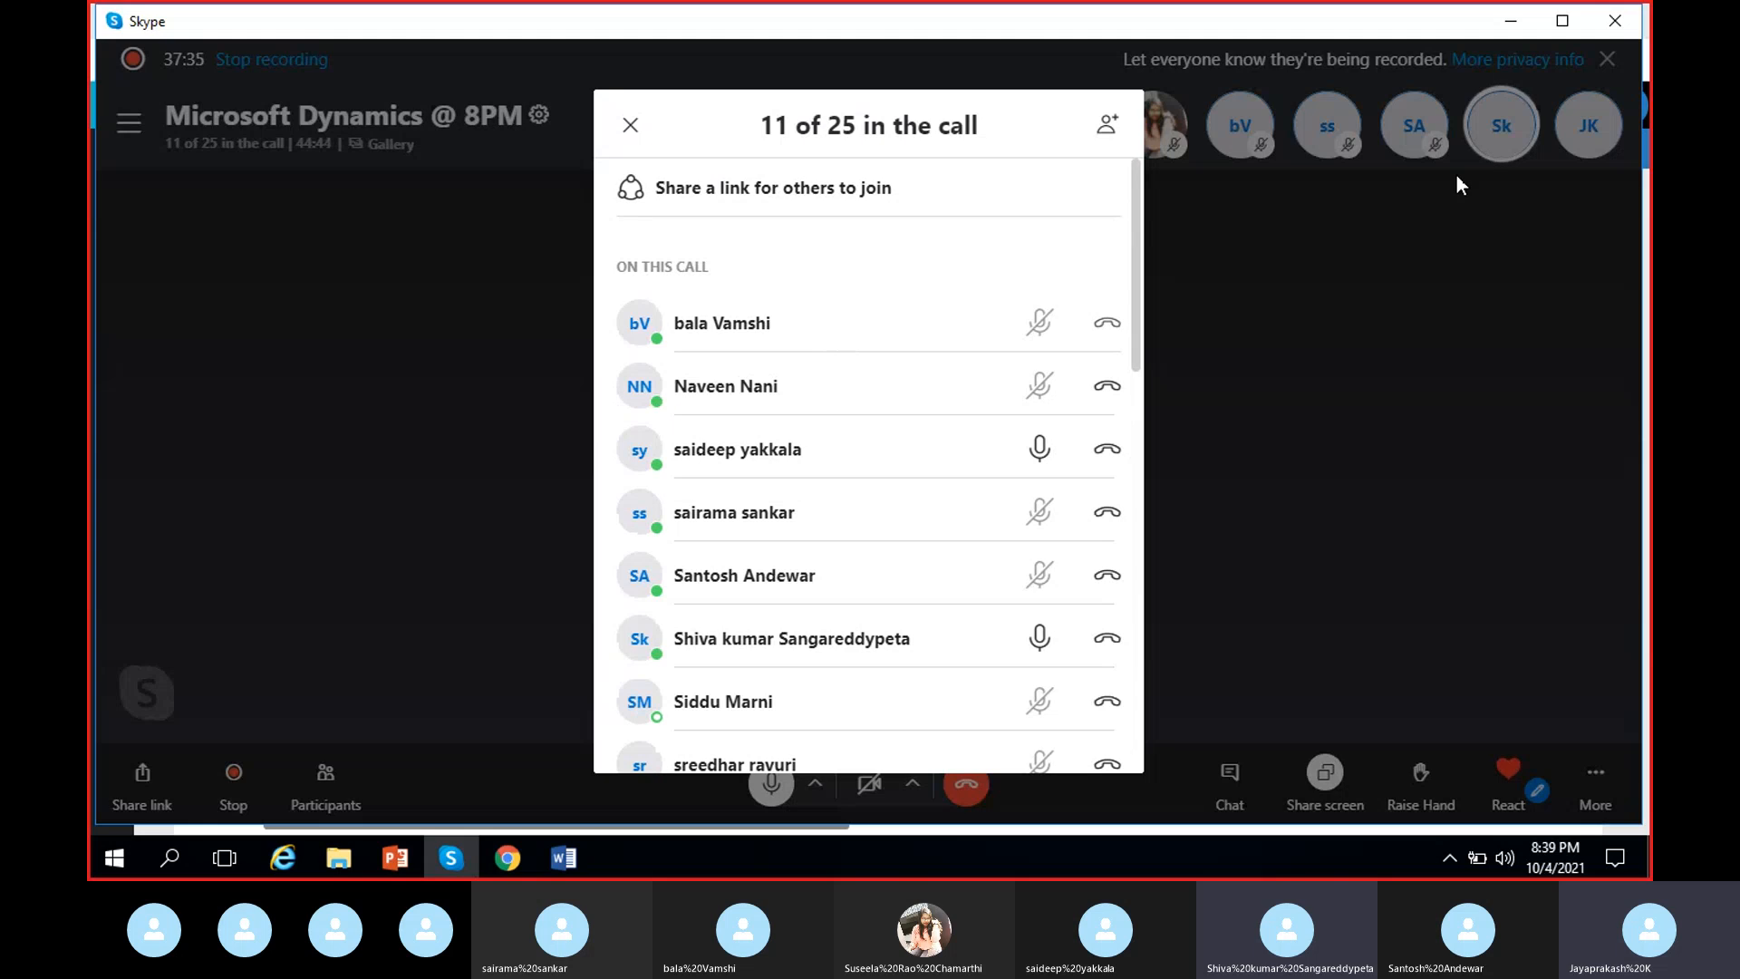
click(1511, 24)
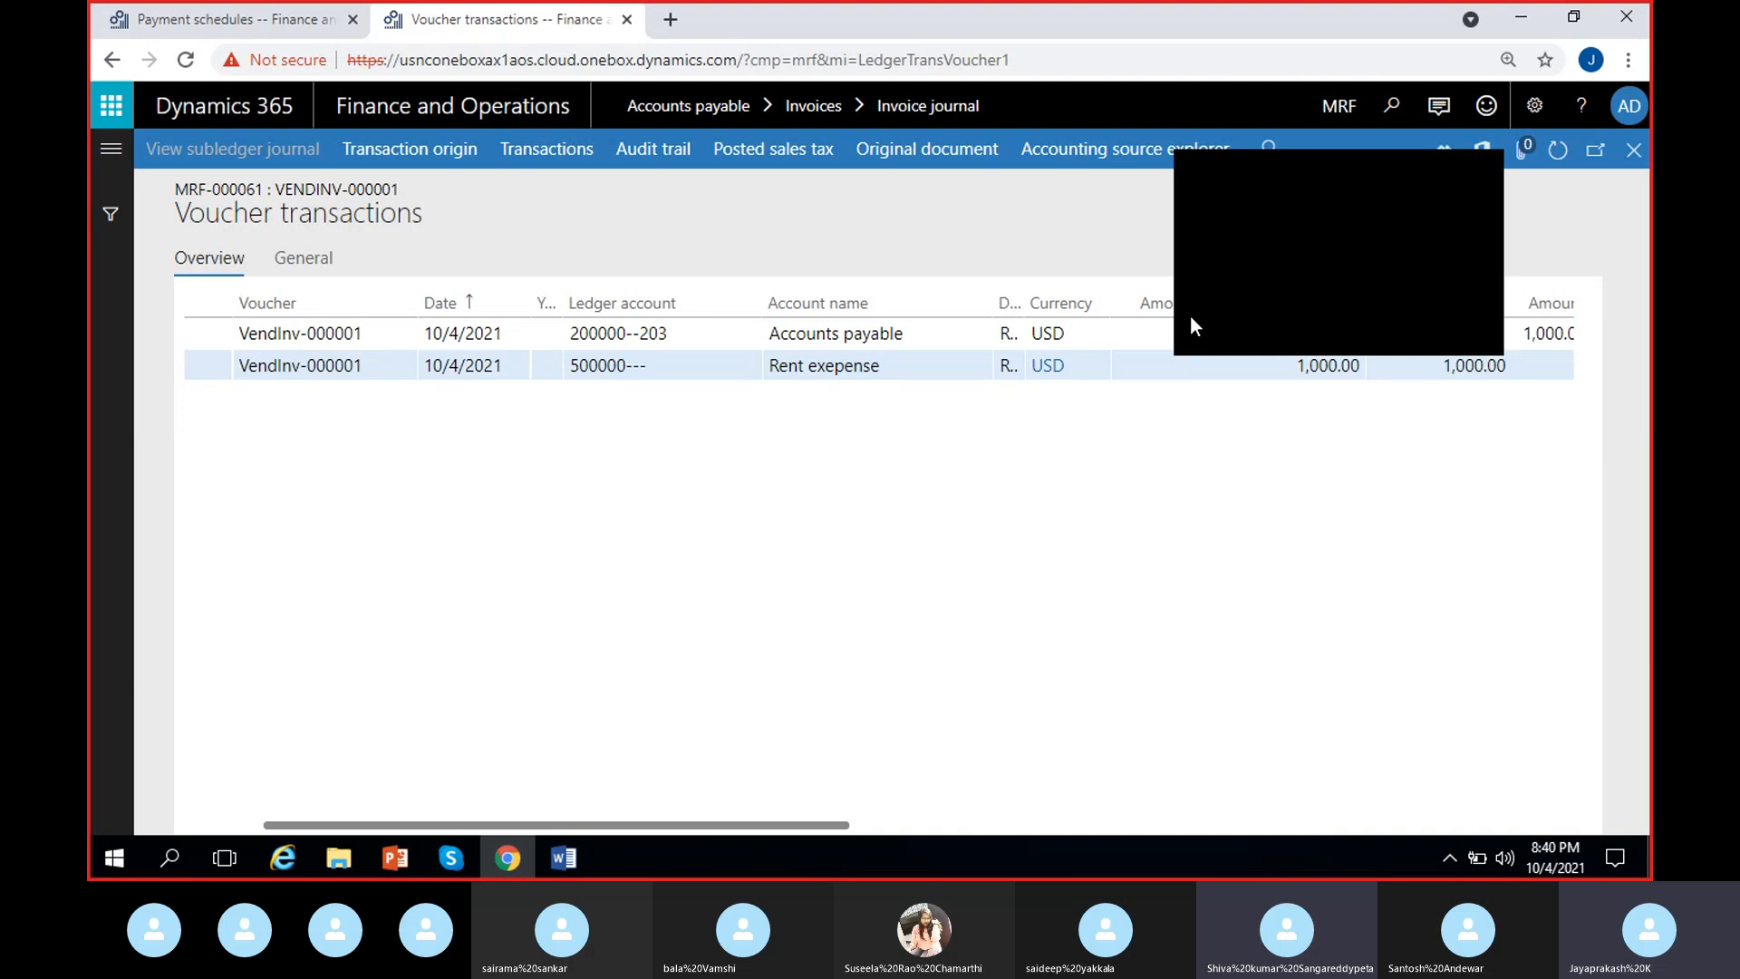
Reopen the Skype participant list, look through the people on and off the call, and return to the voucher transactions.
double_click(1350, 227)
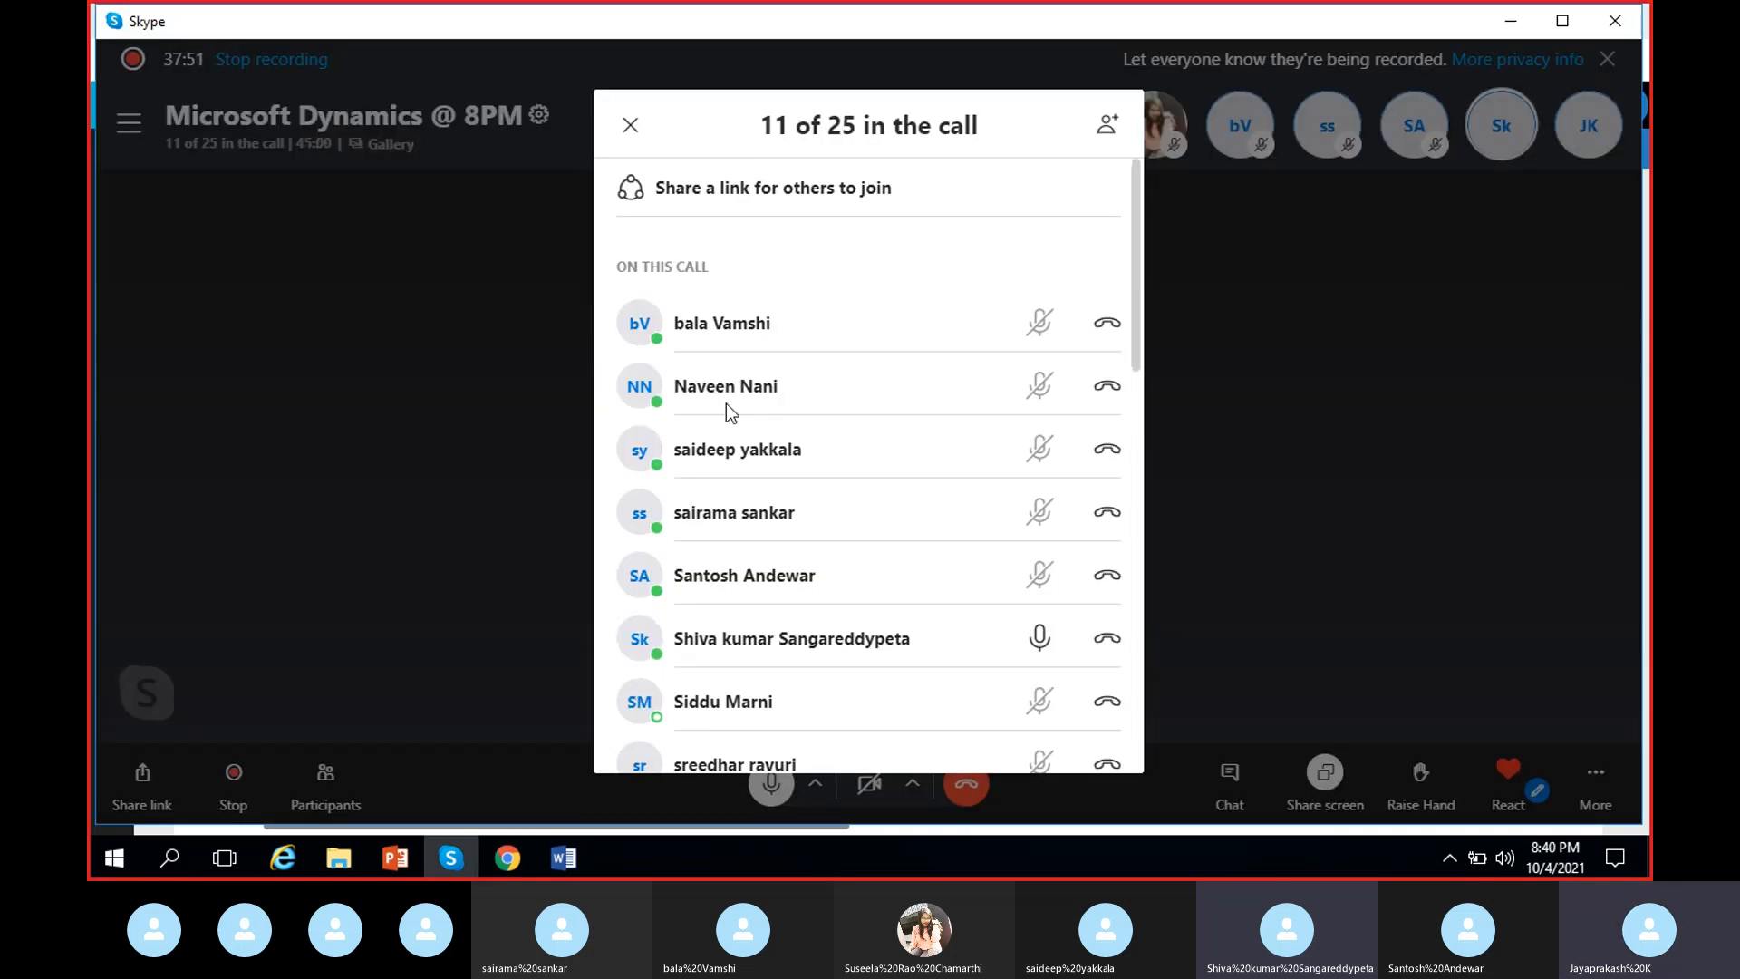
click(491, 470)
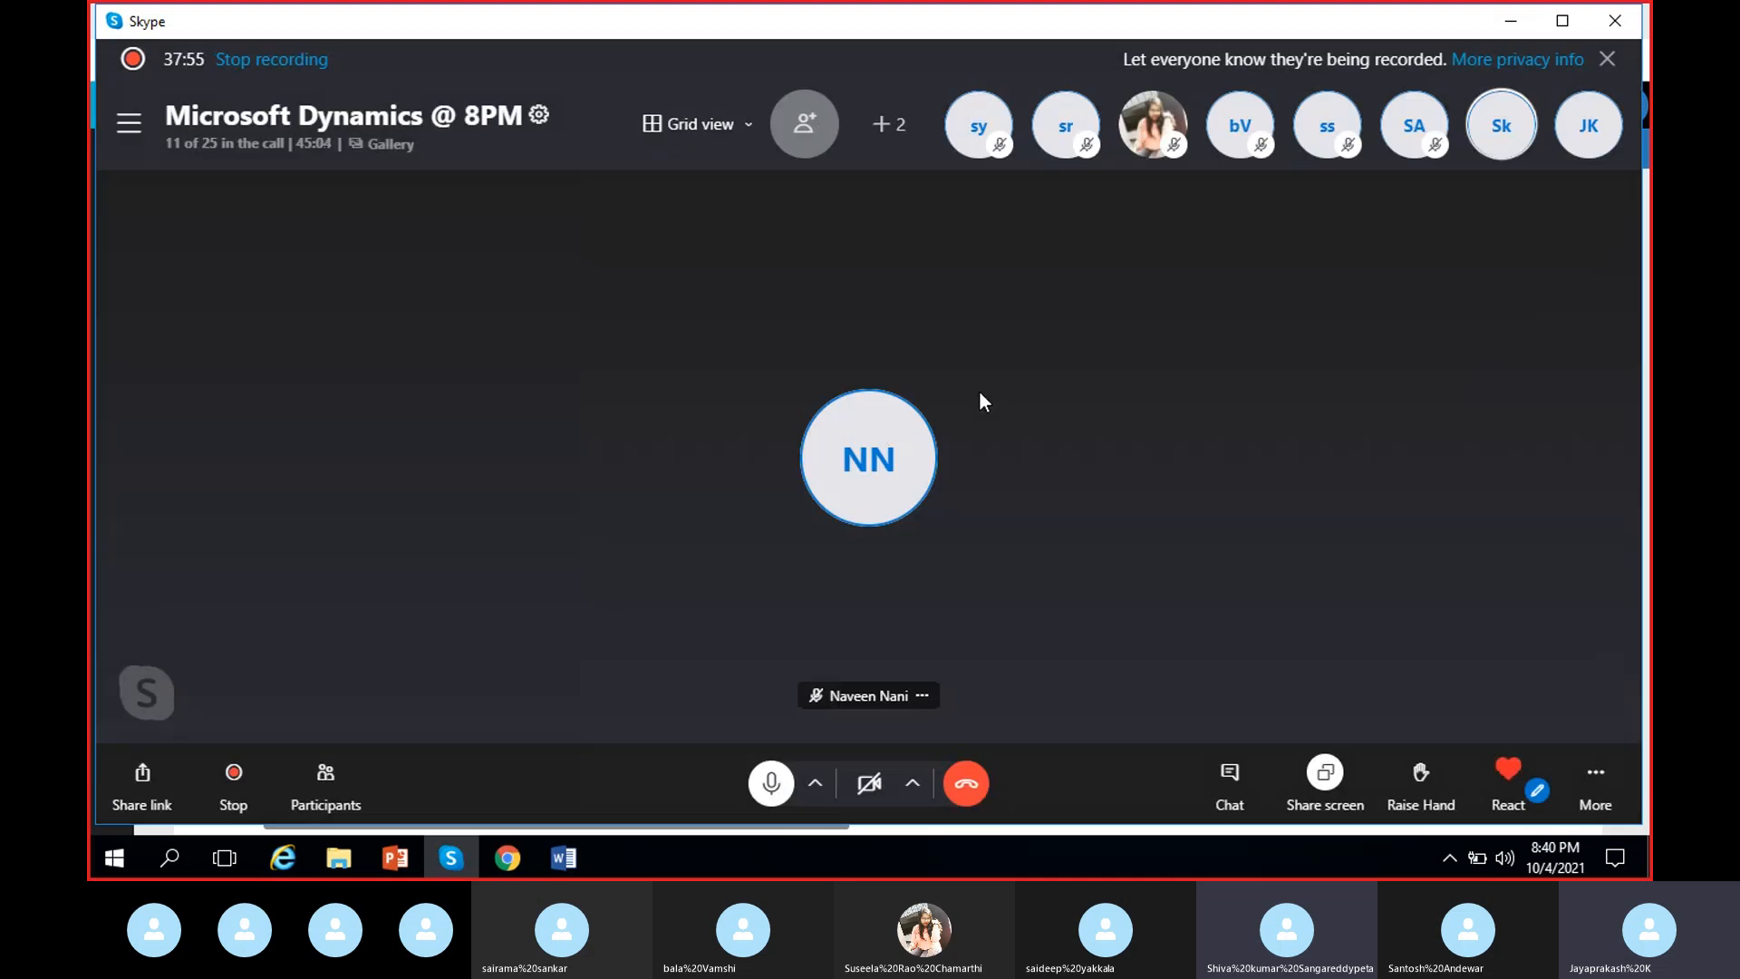
click(878, 125)
scroll(777, 638, down, 1)
scroll(778, 637, down, 2)
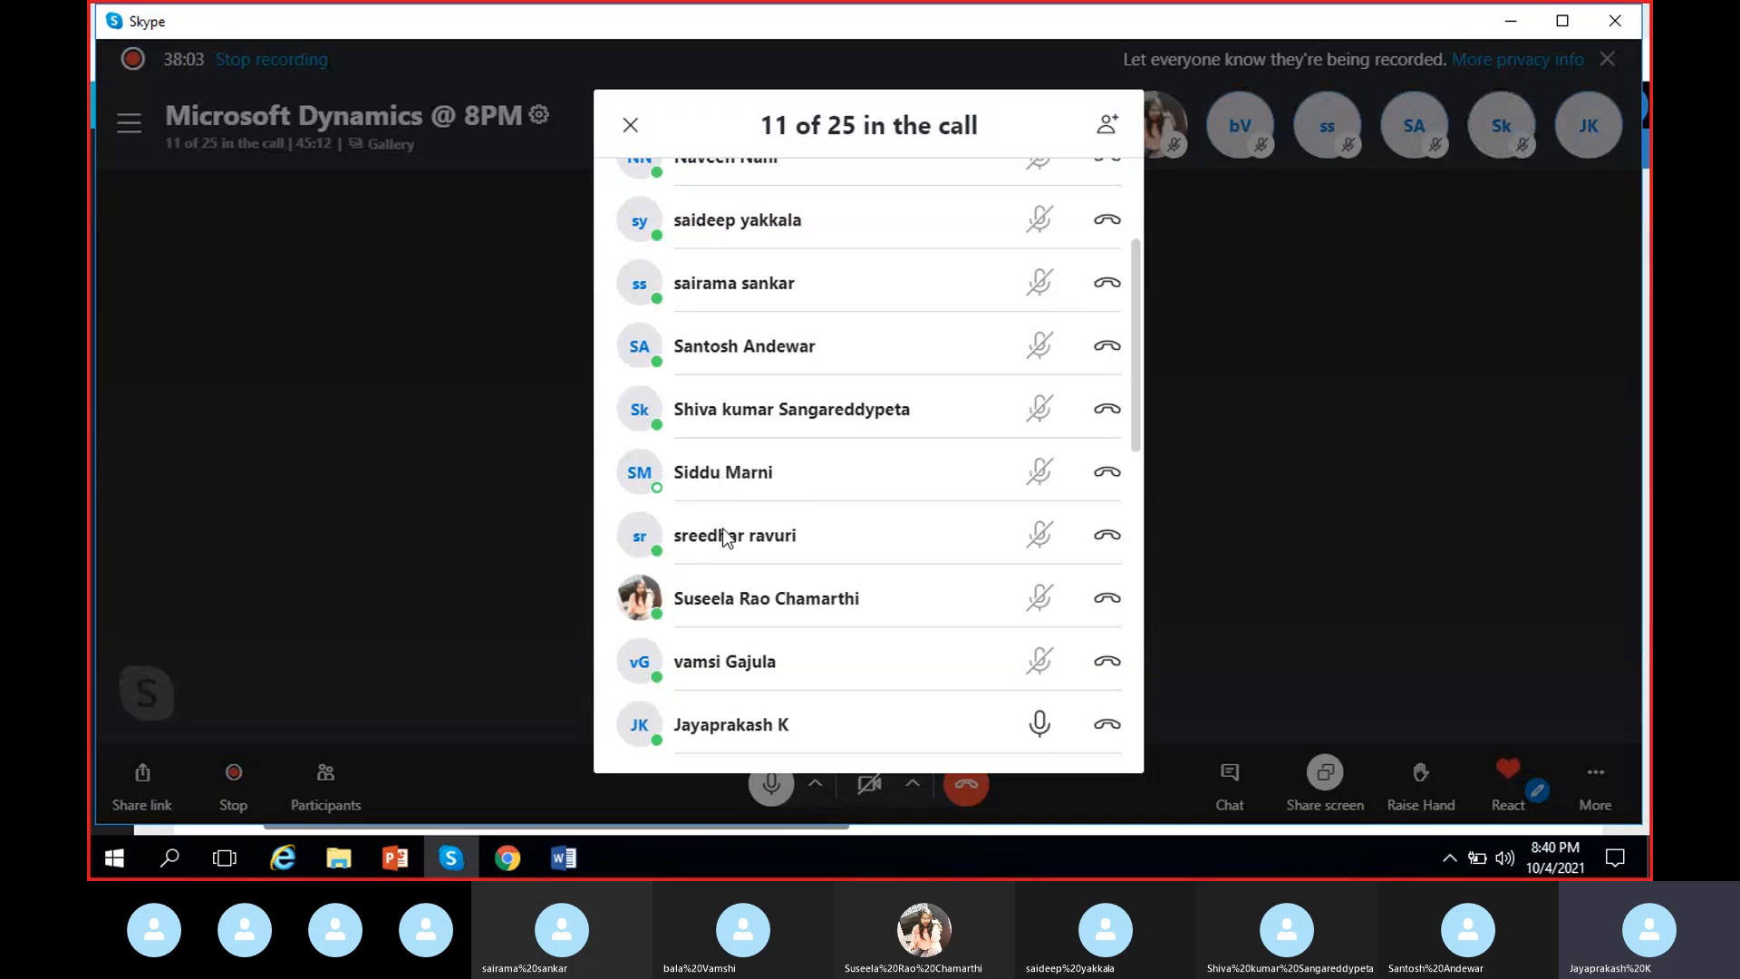
scroll(746, 517, down, 2)
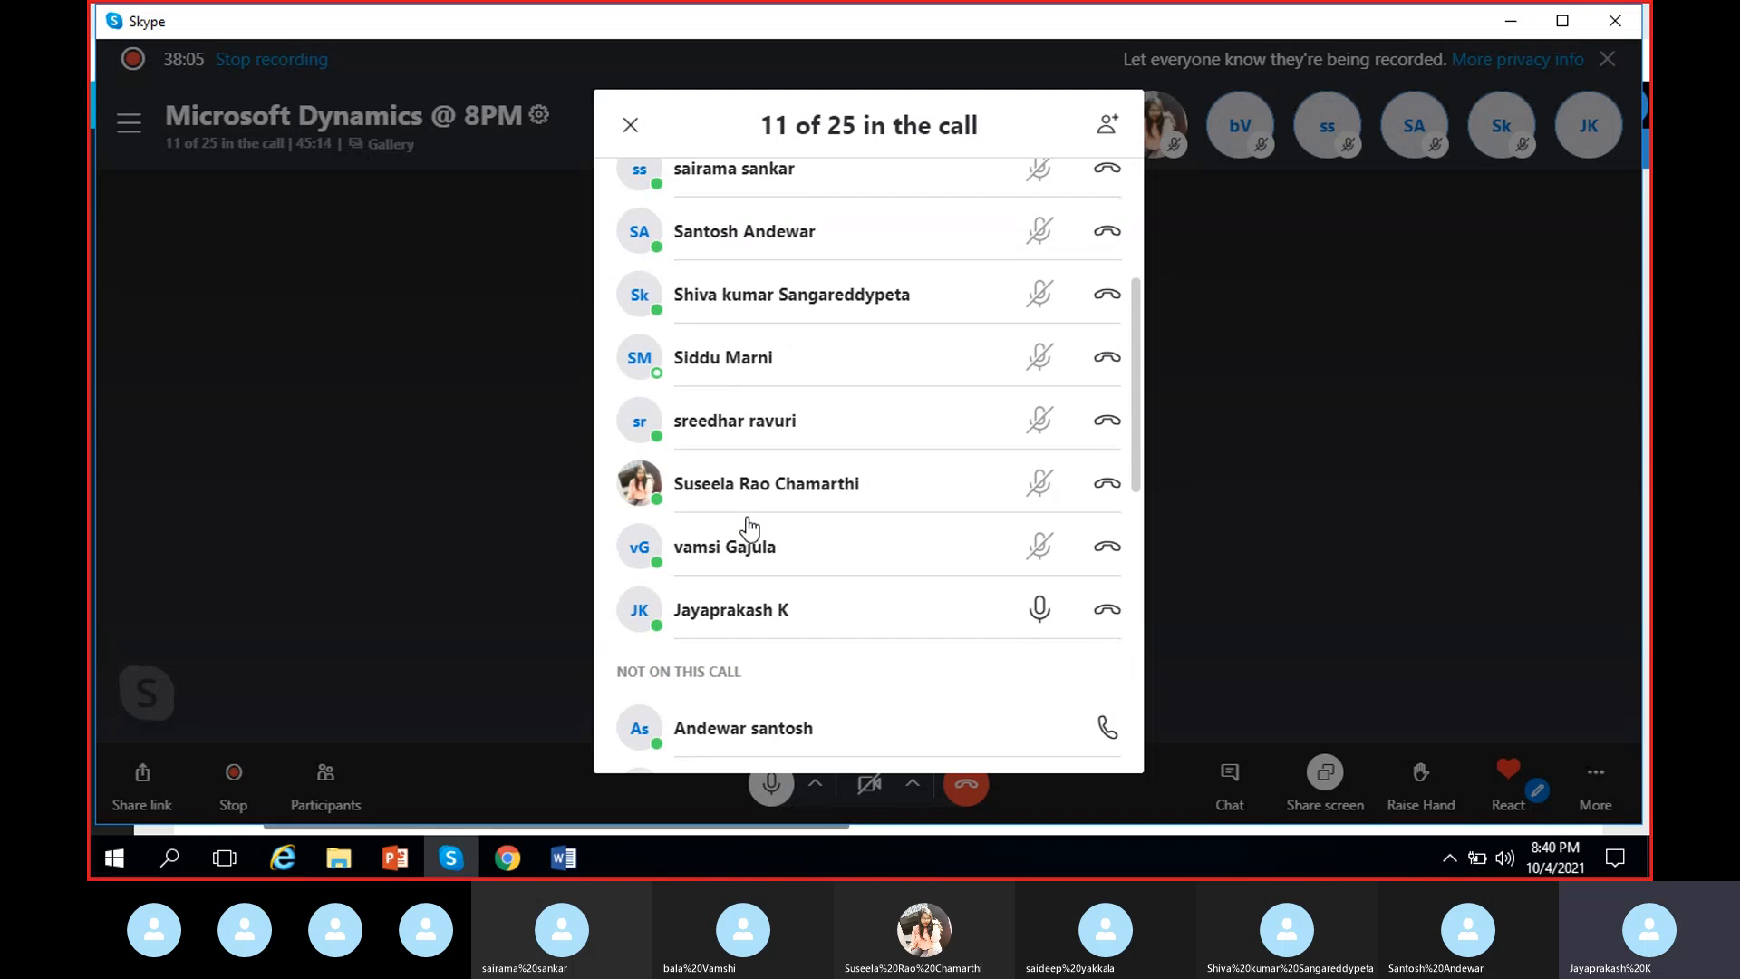
scroll(745, 507, up, 3)
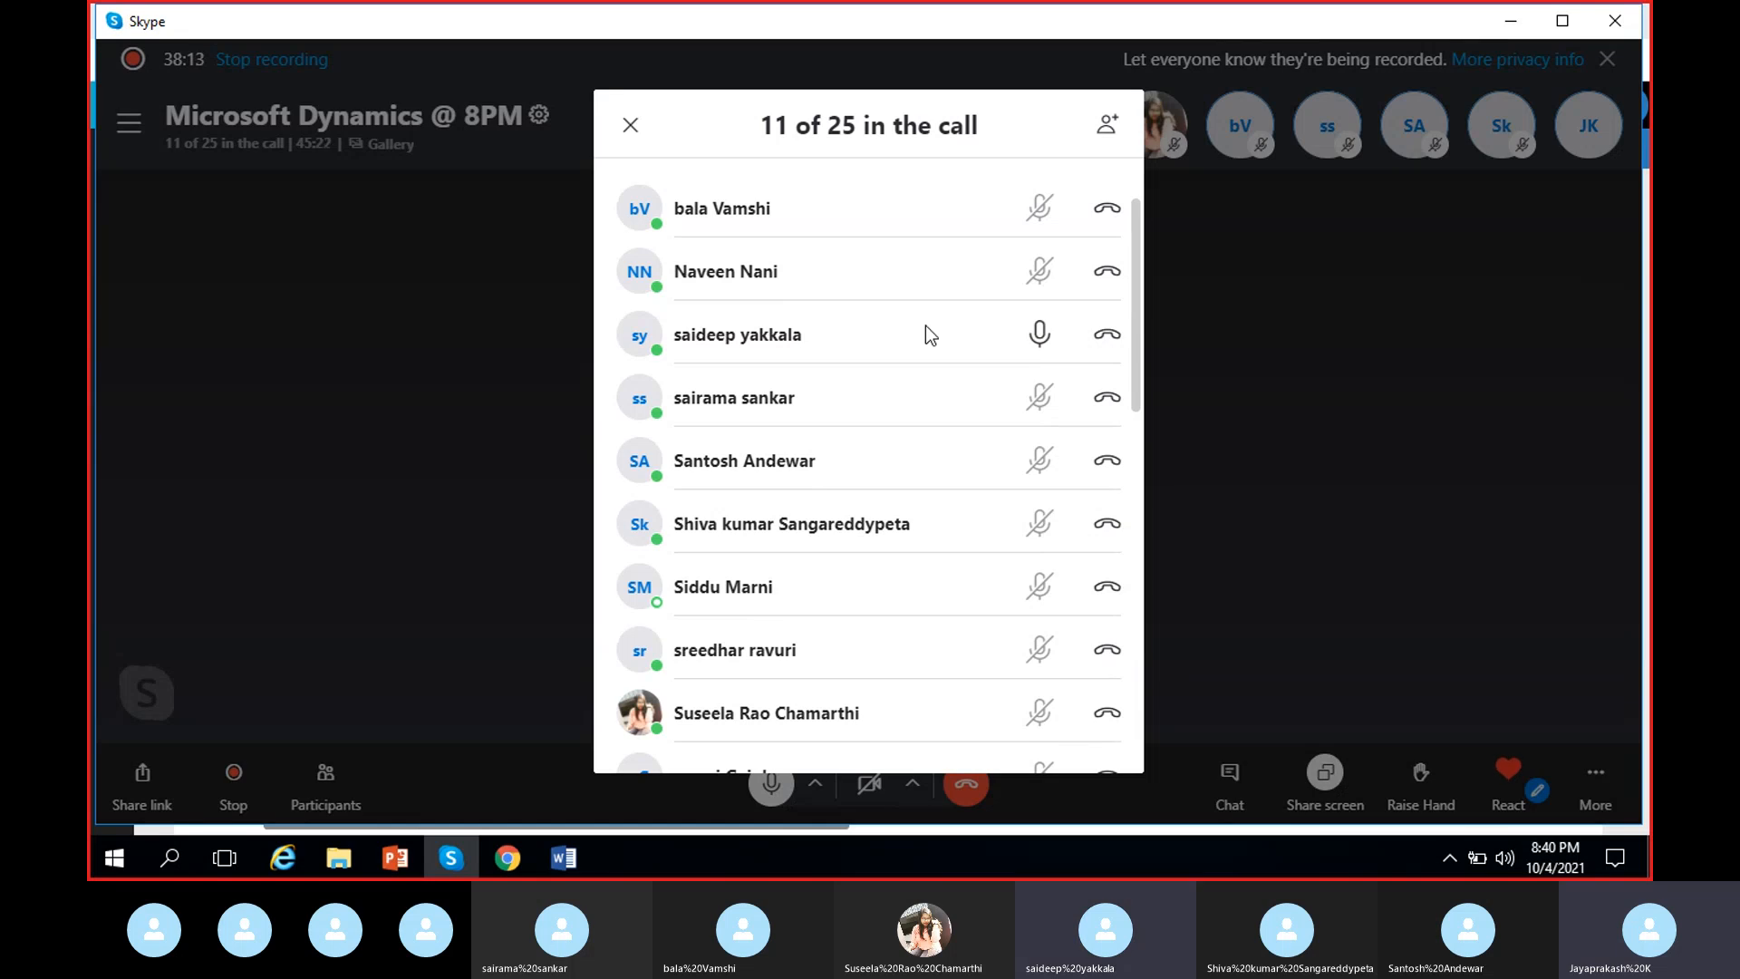
click(1417, 395)
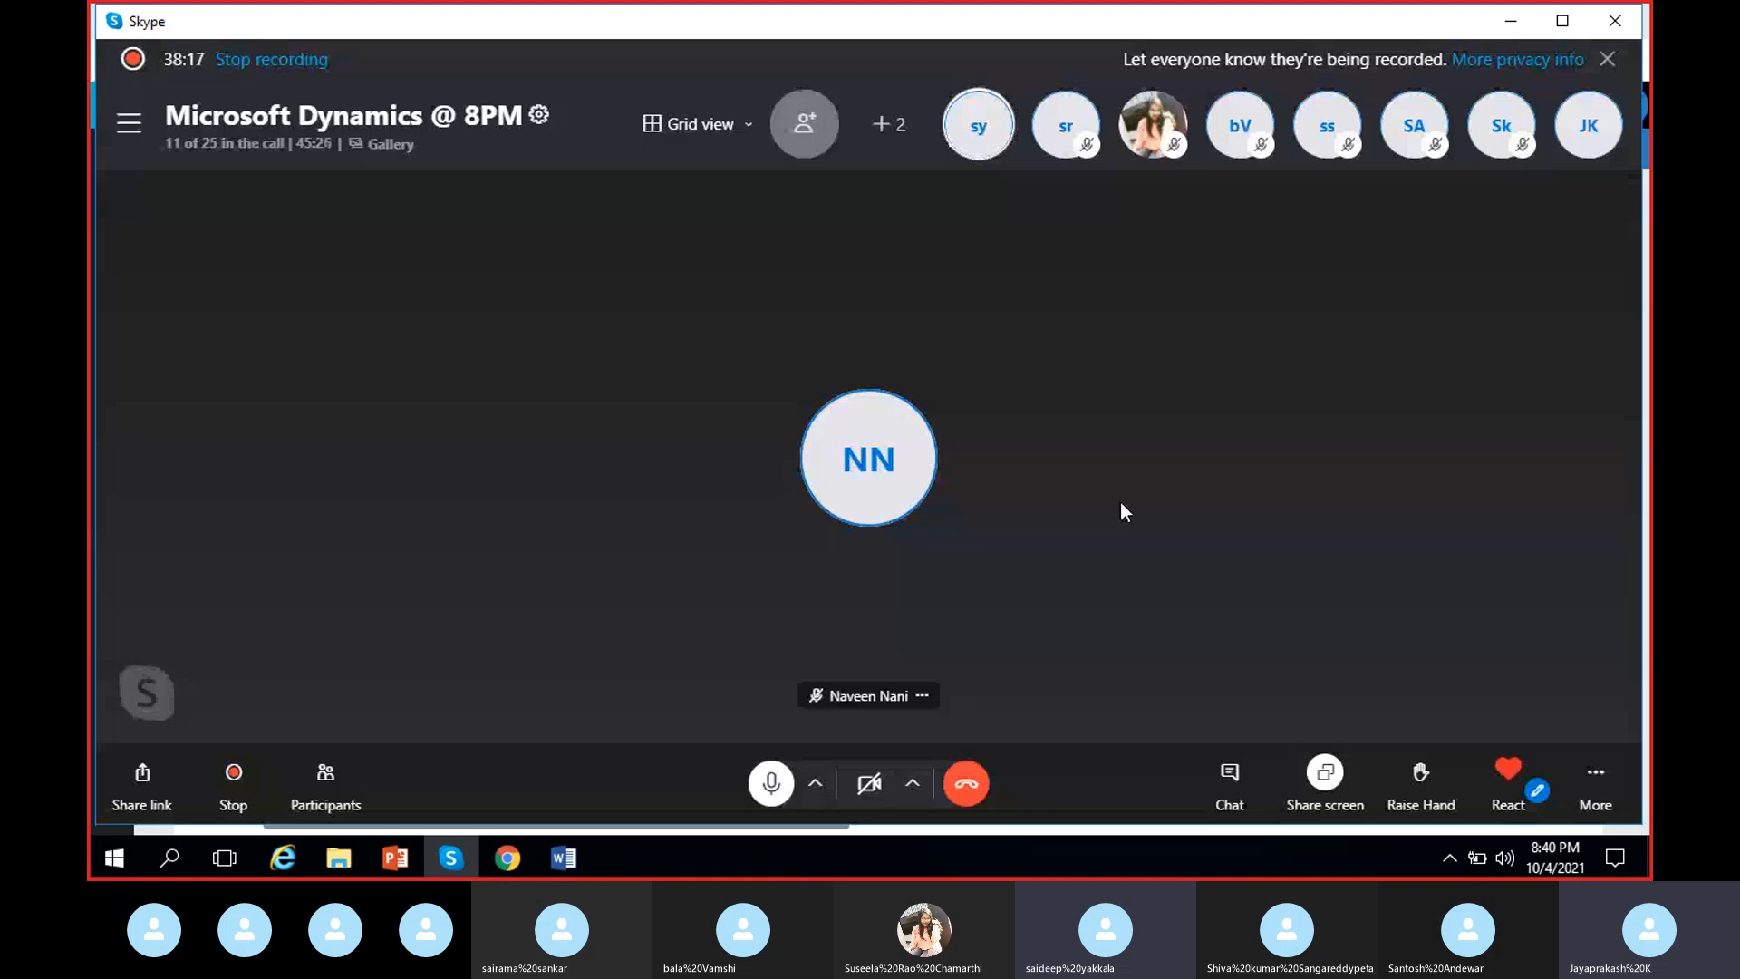
click(1522, 31)
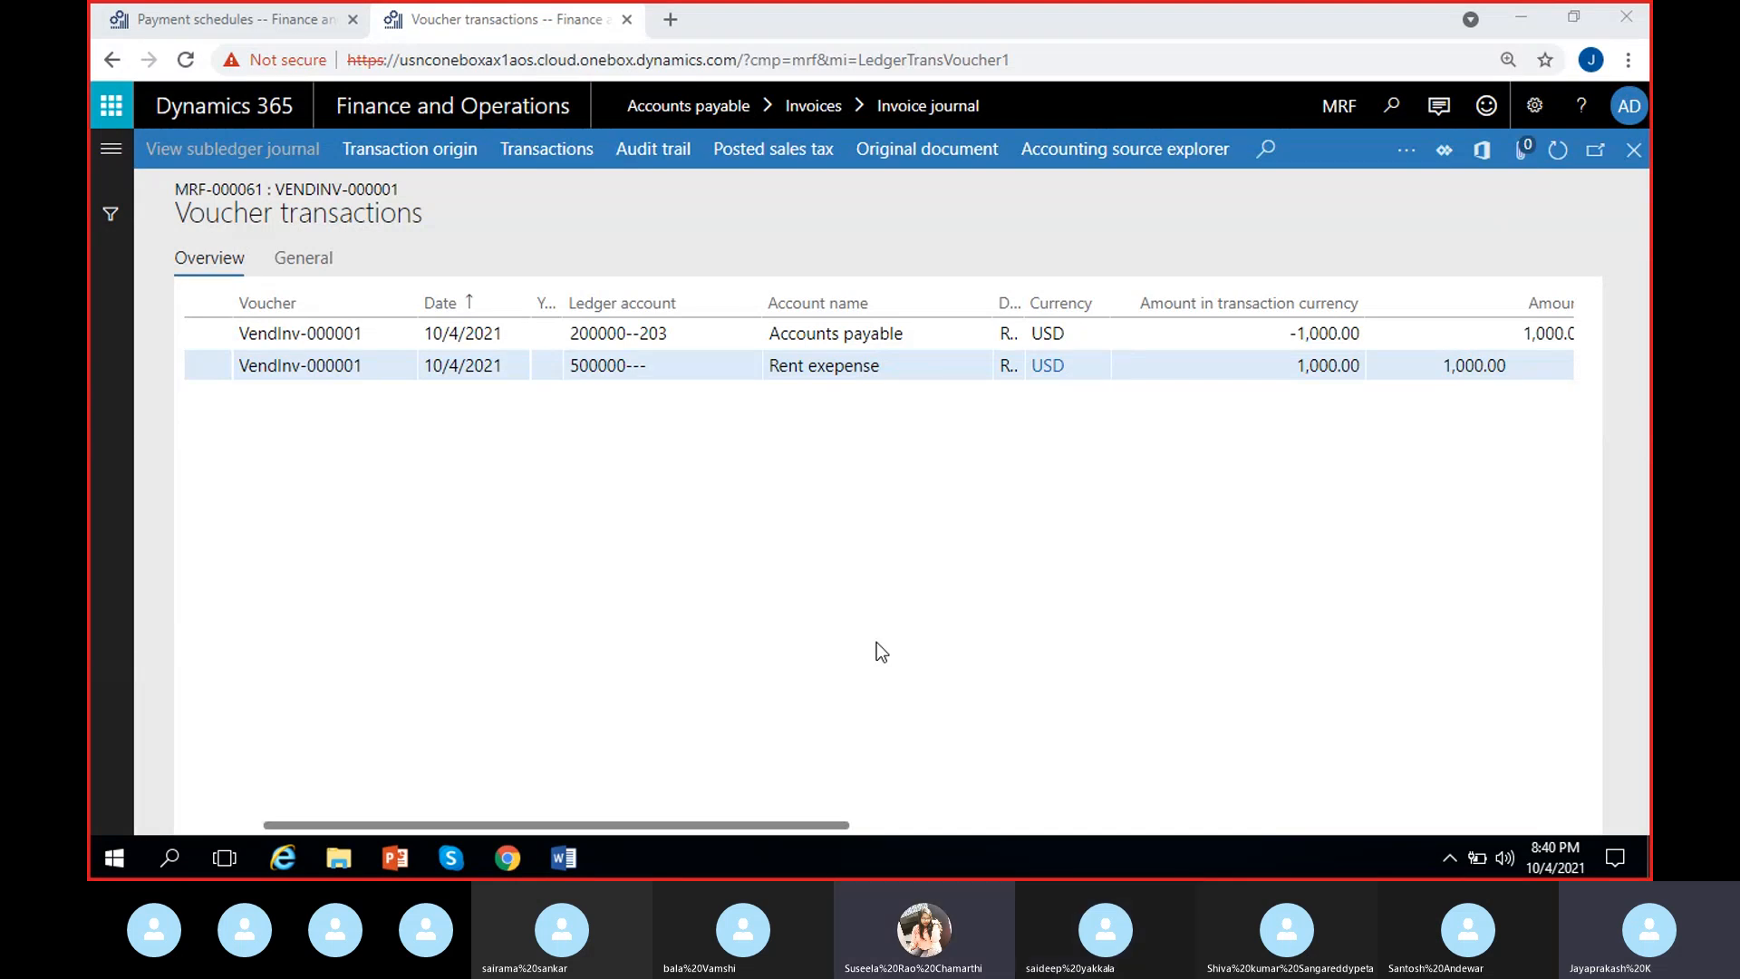
Select the accounts payable line in the voucher transactions and examine its account name.
click(856, 344)
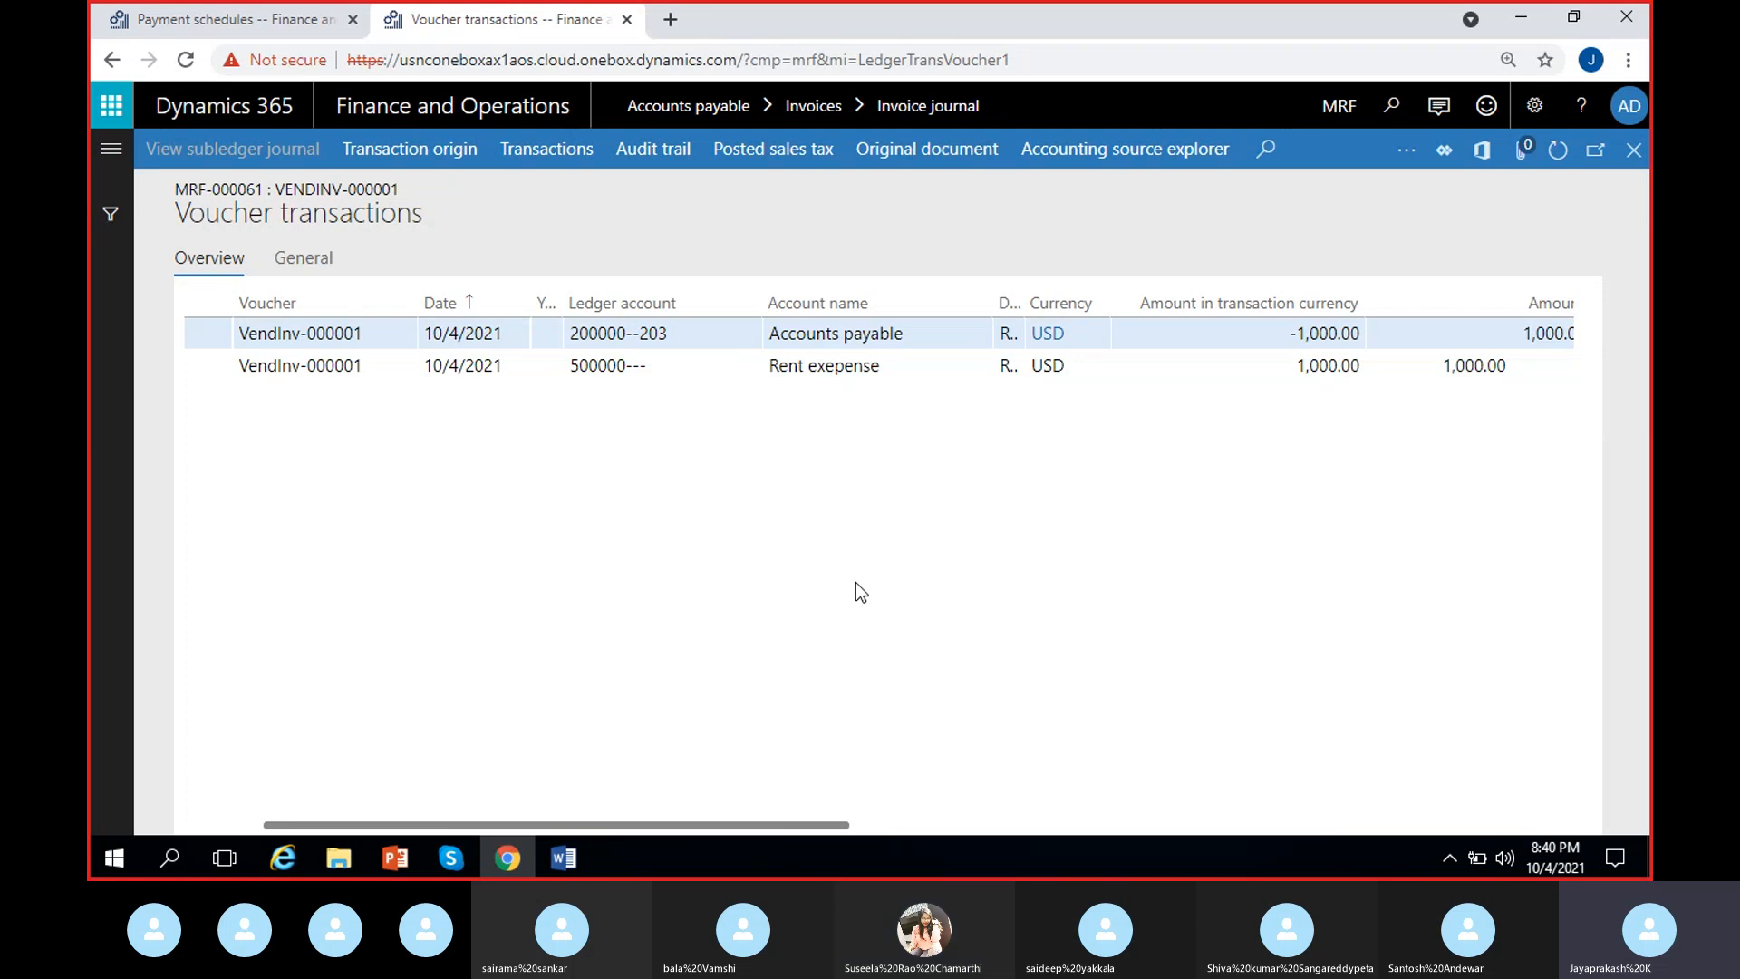
drag(905, 335, 730, 388)
click(800, 553)
Review the Skype participant list once more and return to the voucher transactions to scan their columns.
click(454, 859)
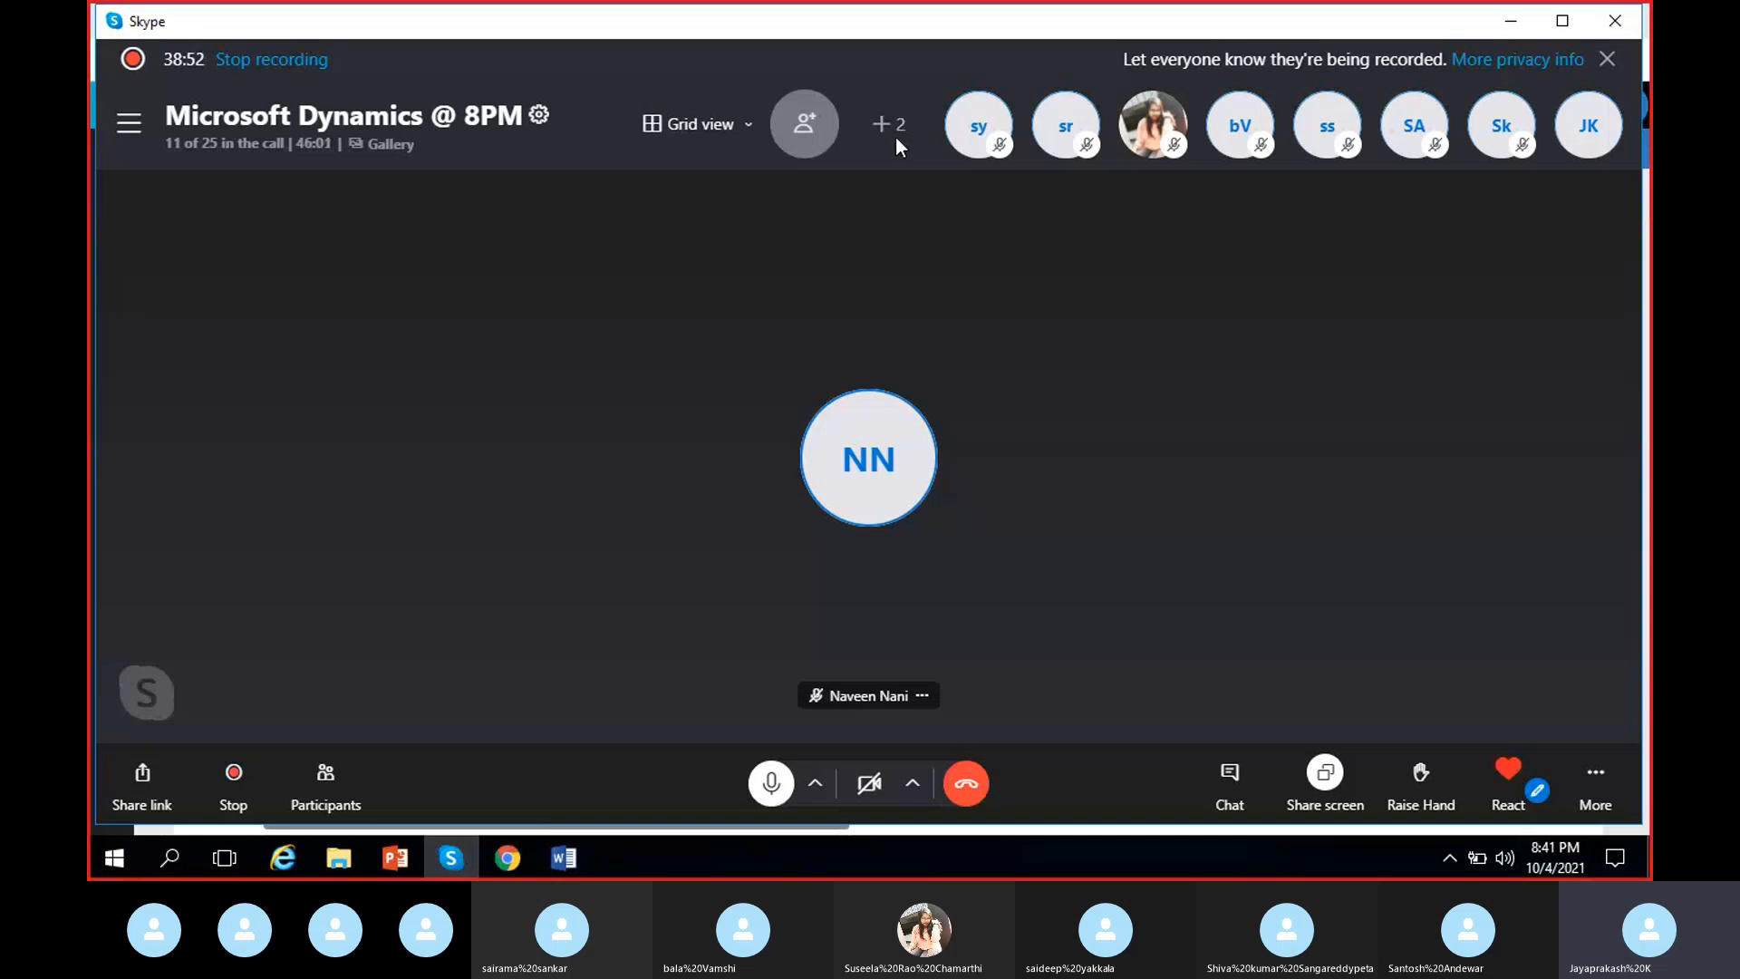
click(895, 138)
scroll(788, 616, down, 5)
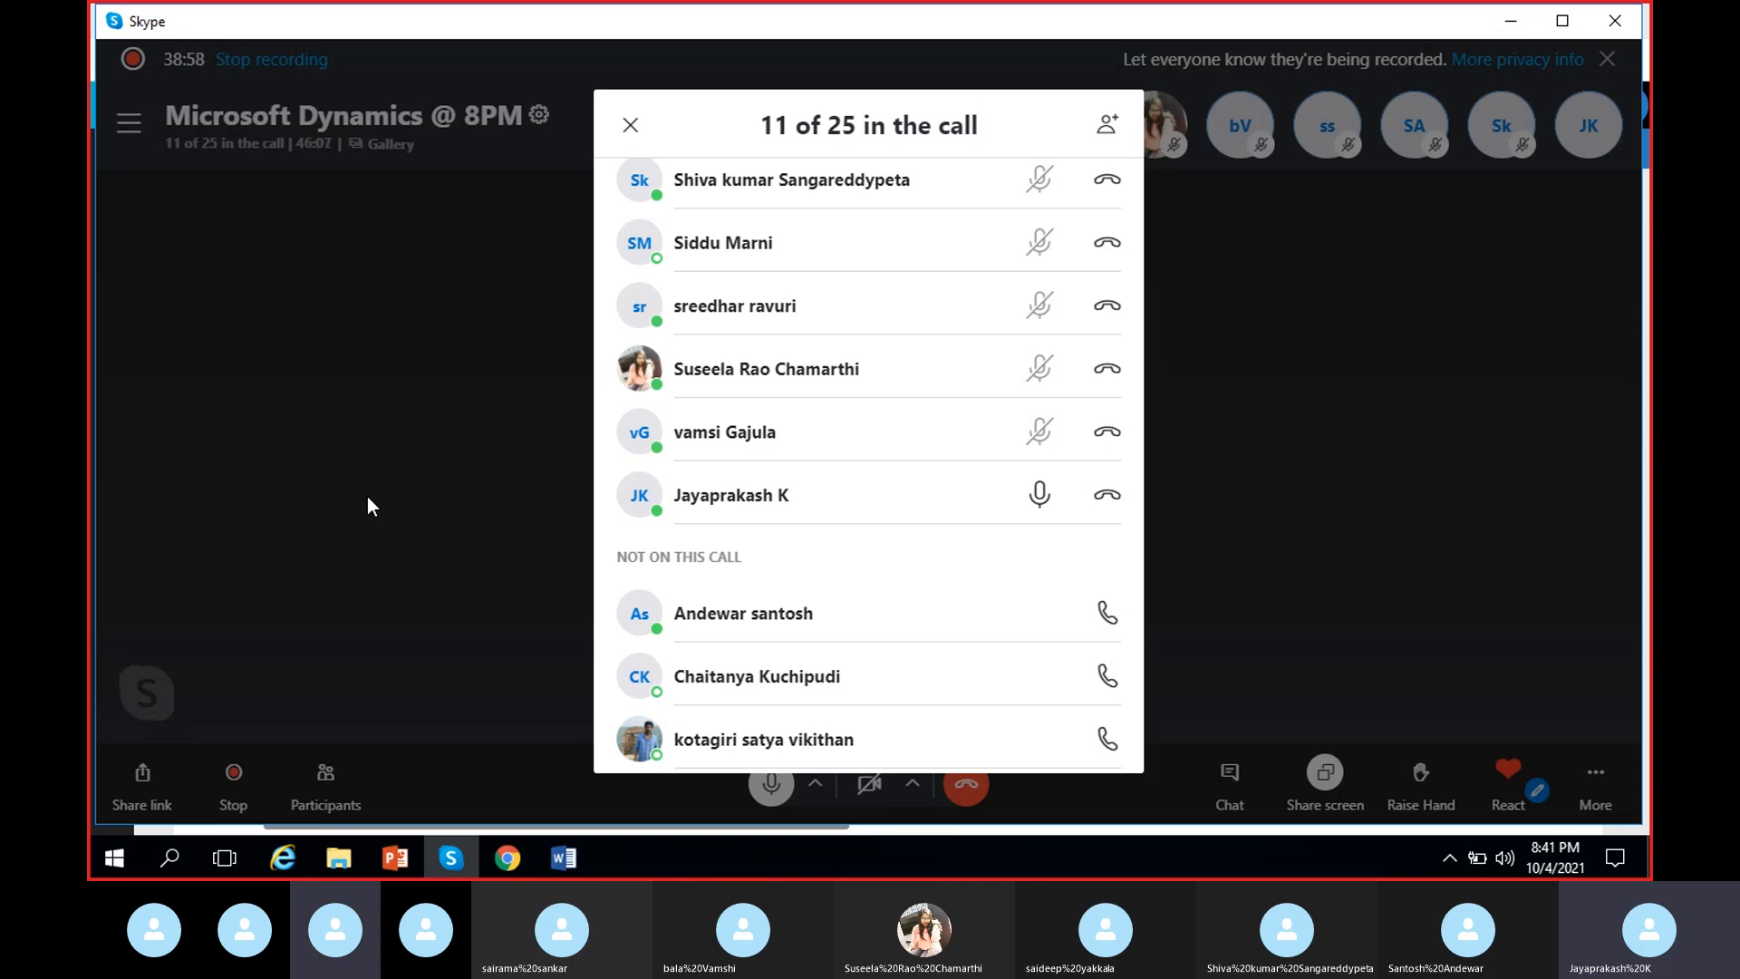
click(415, 485)
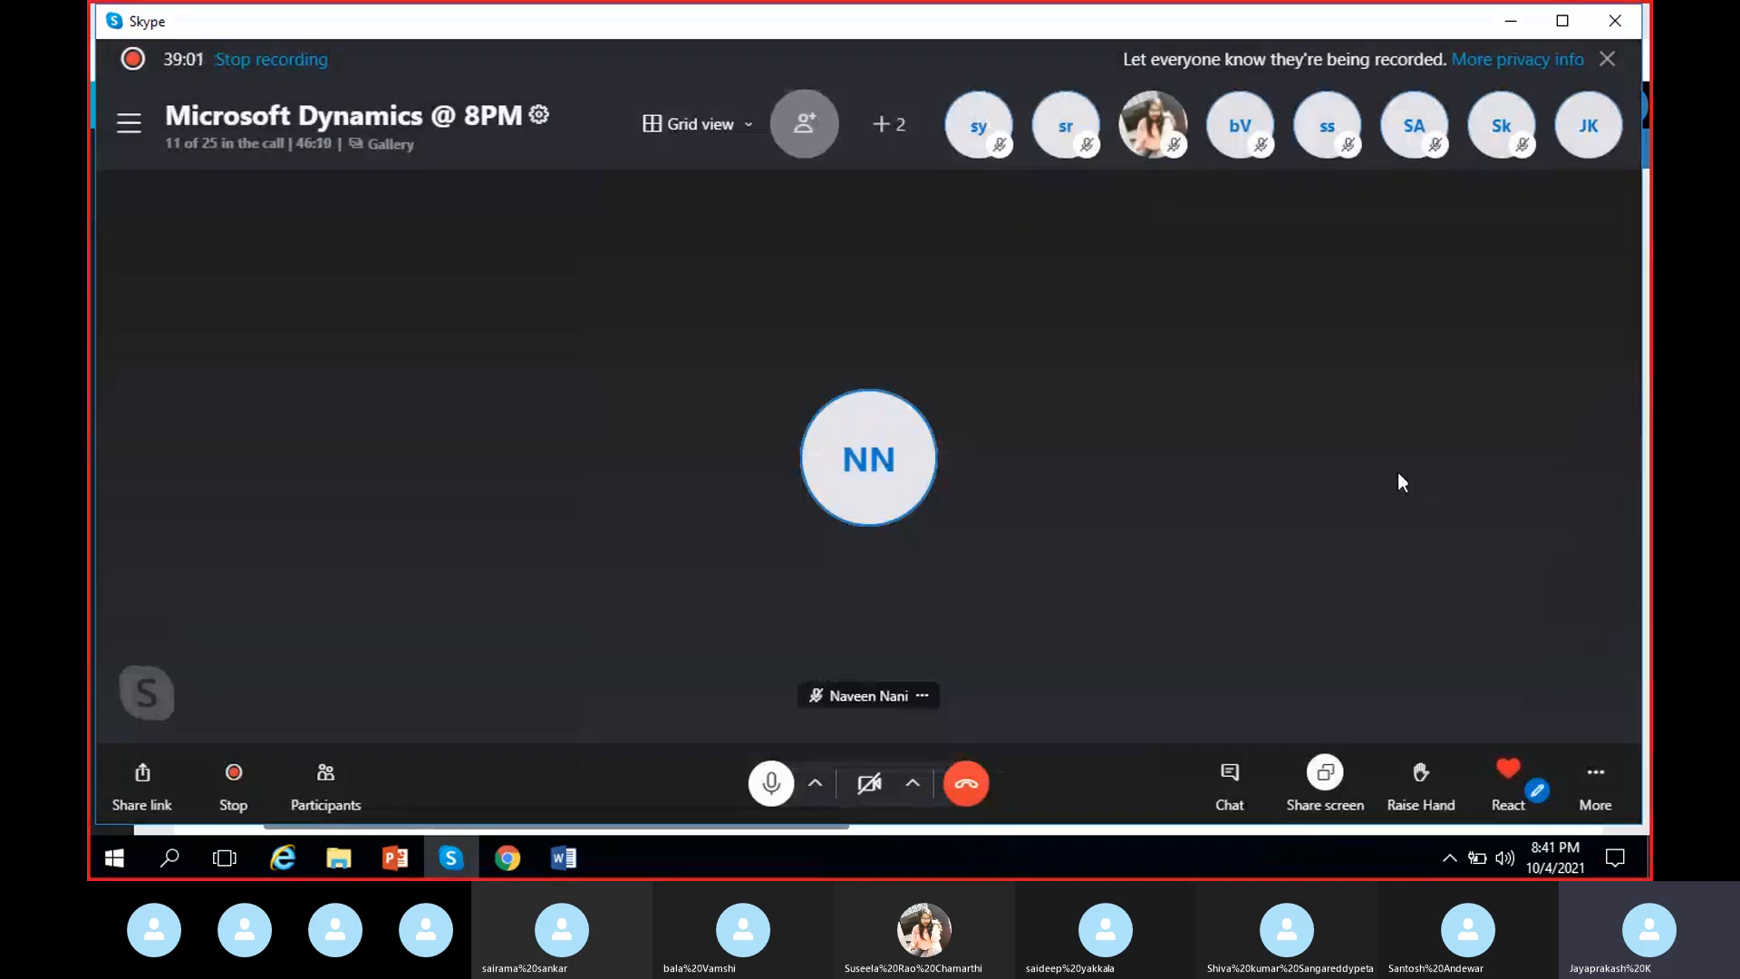
click(1510, 21)
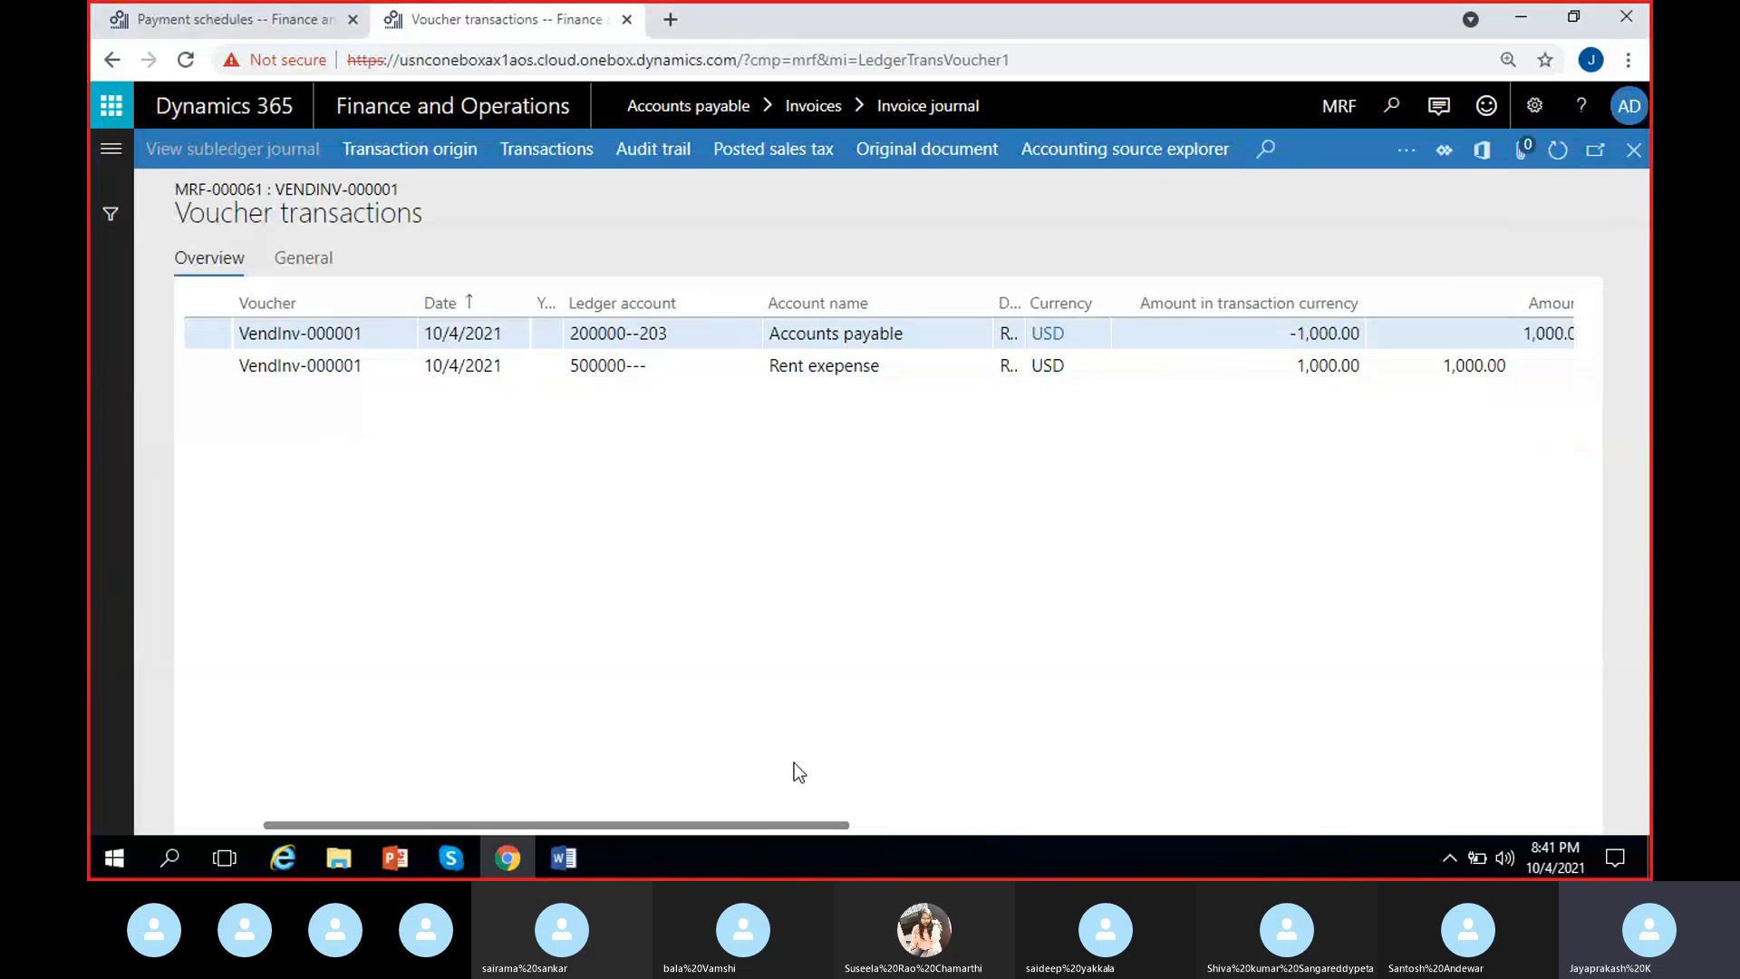
scroll(796, 770, right, 5)
scroll(798, 772, left, 5)
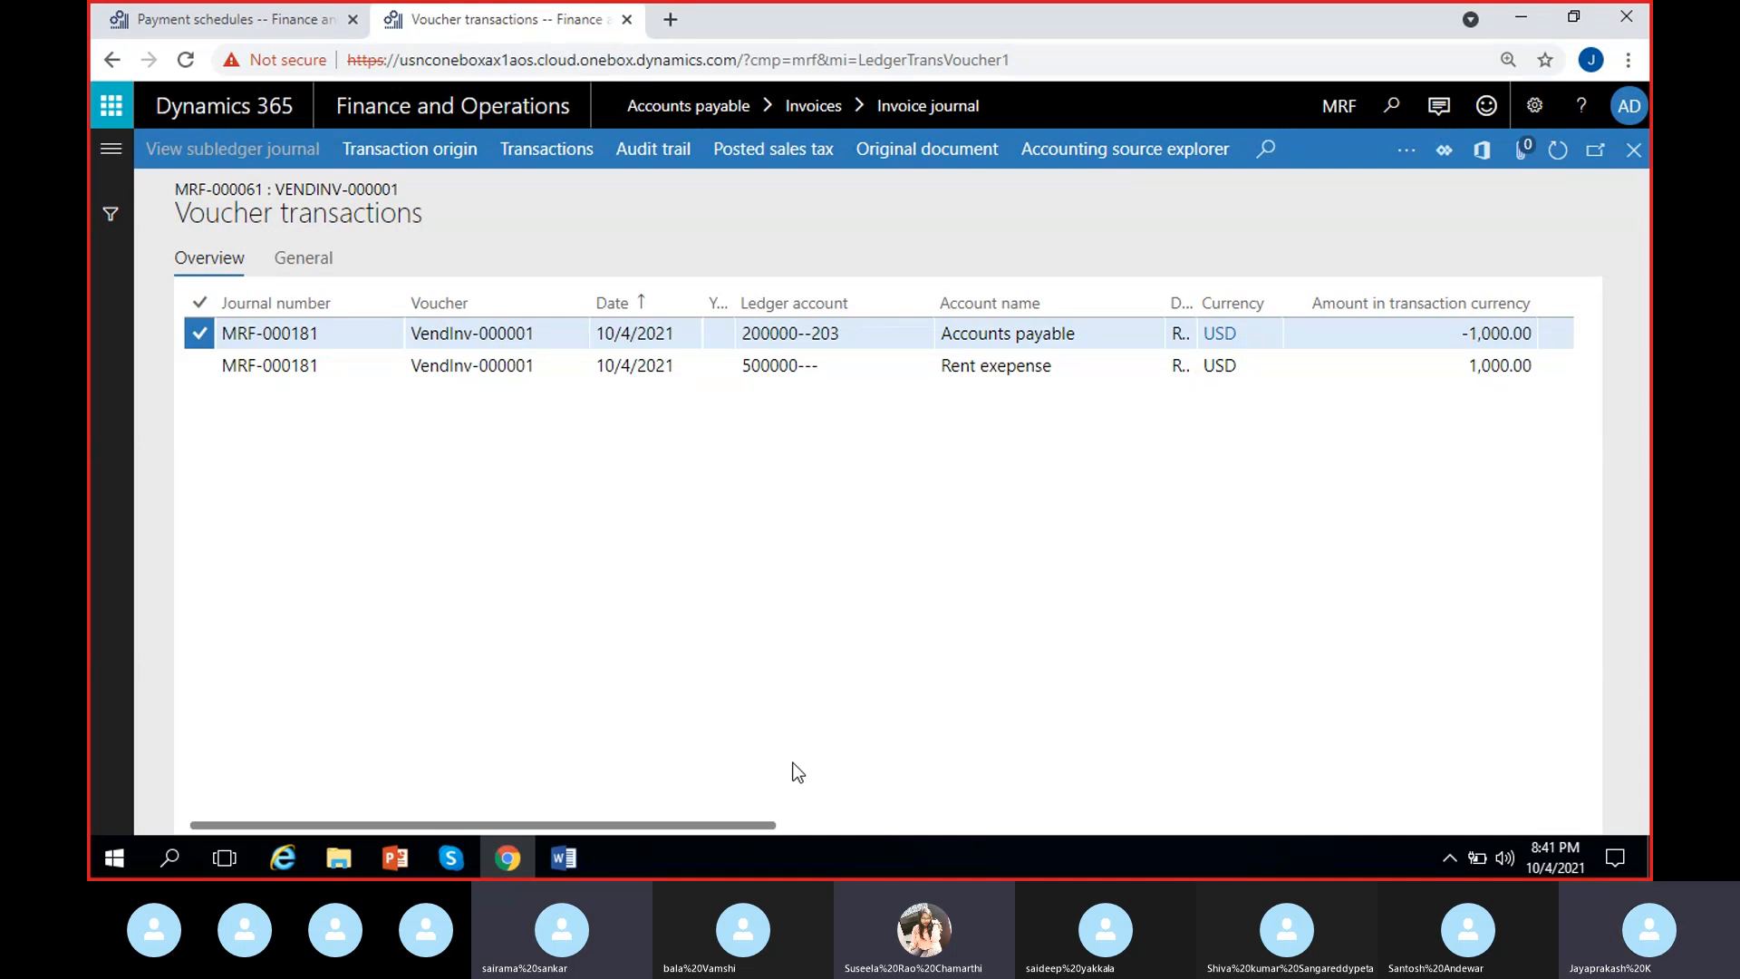
Open the Accounts payable vendor posting profiles, look up the GEN profile's summary account name and account code, and dismiss the edit notice.
click(211, 20)
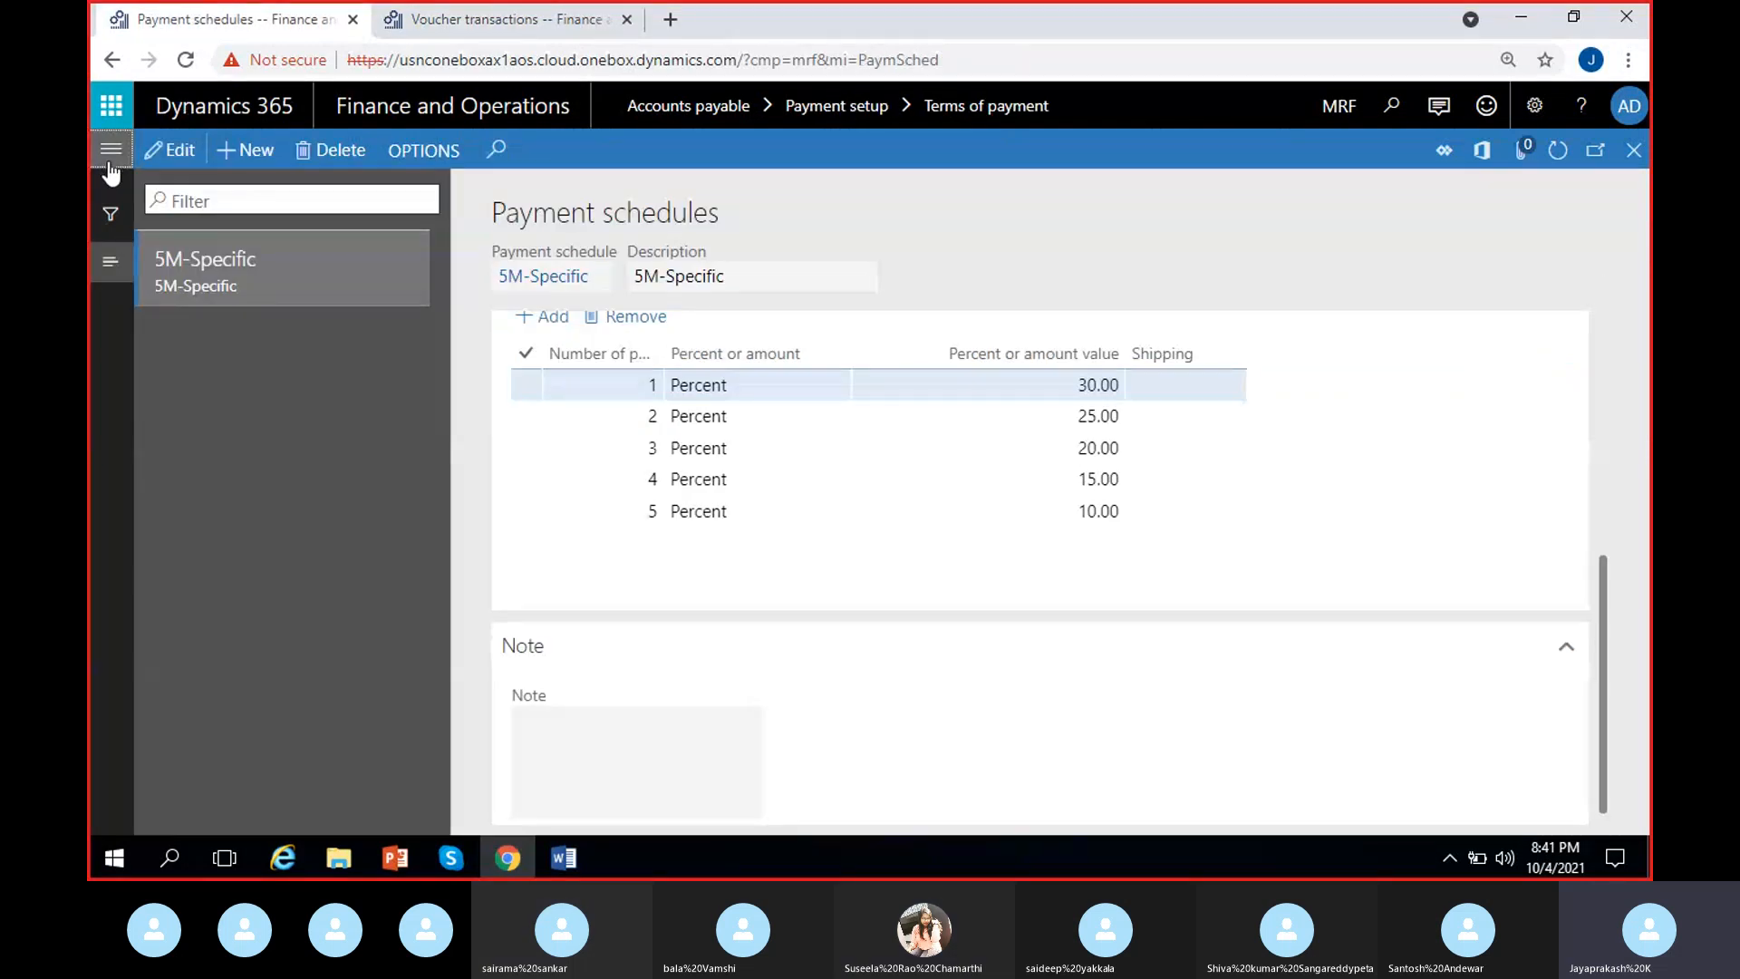
click(110, 151)
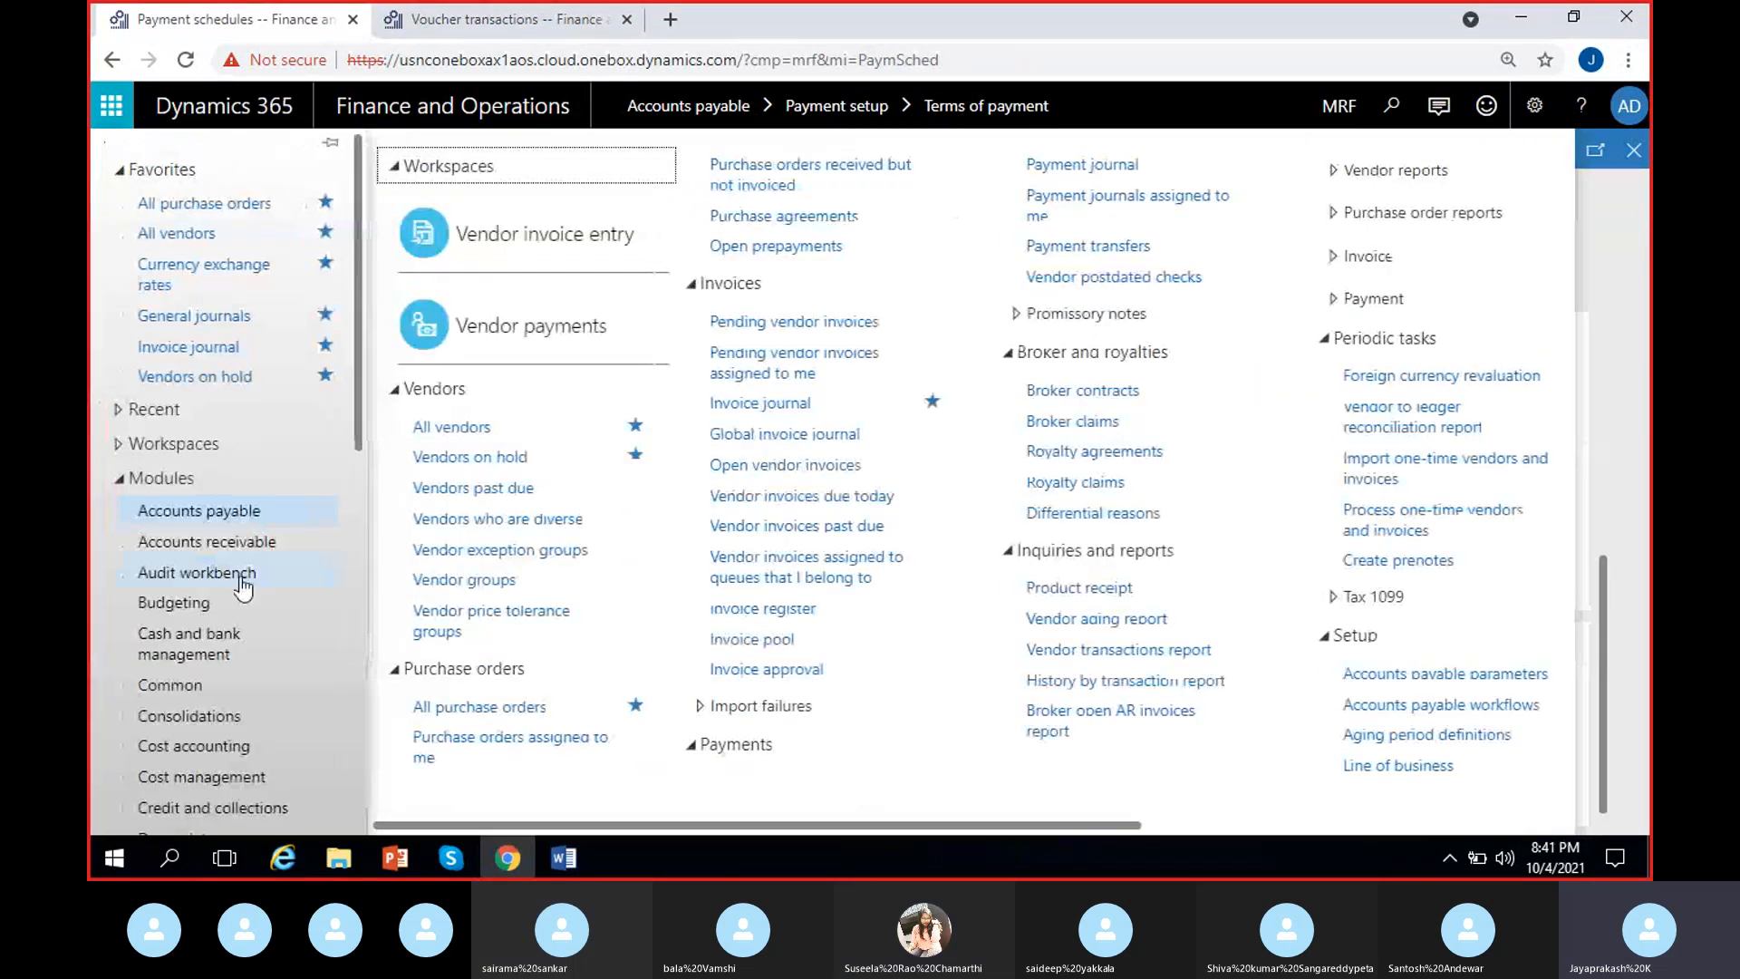
drag(1042, 825, 1343, 829)
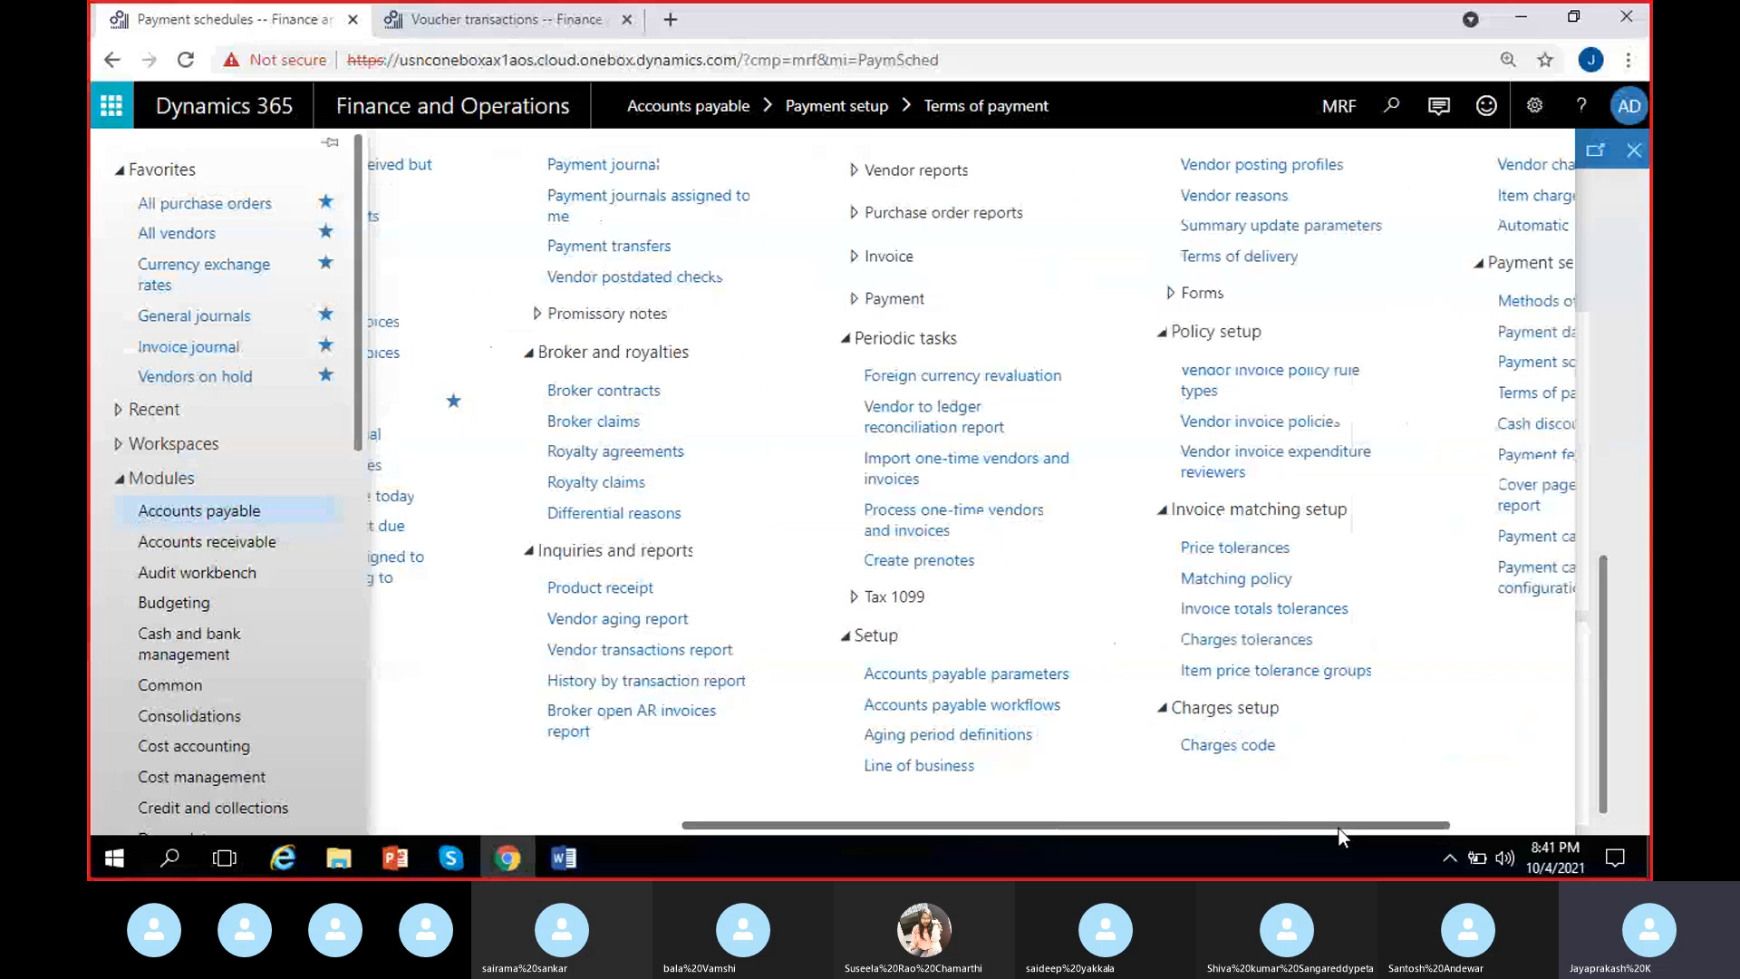
click(1311, 171)
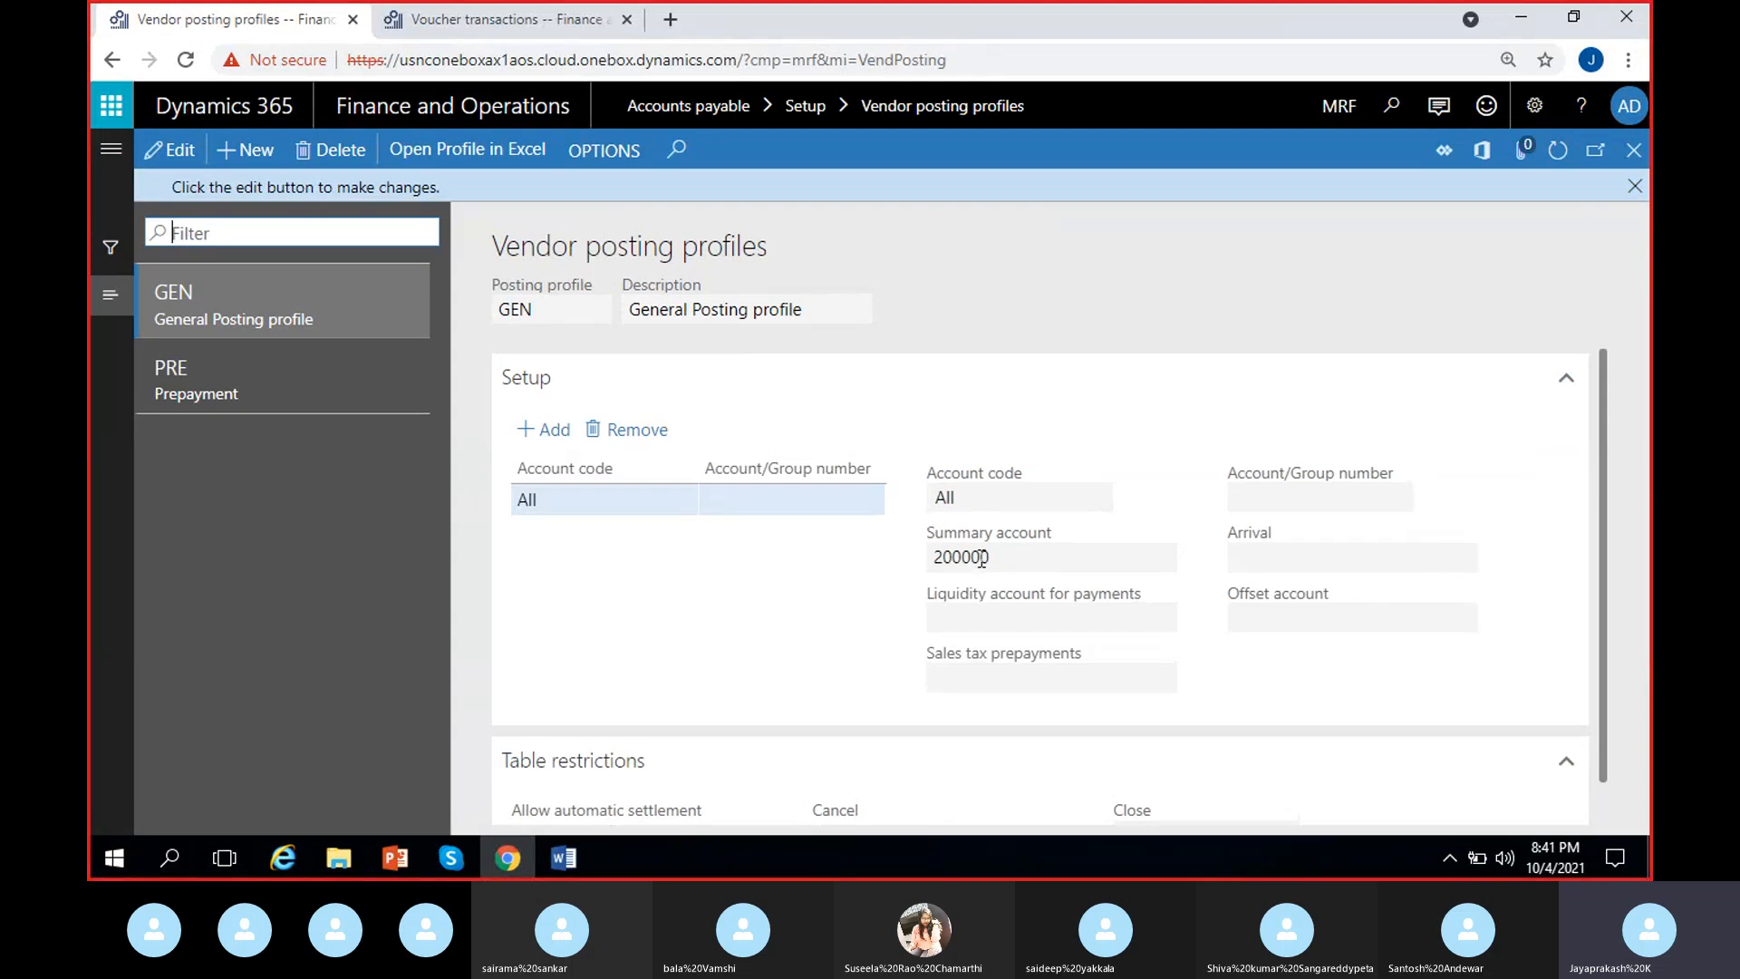
mouse_move(981, 559)
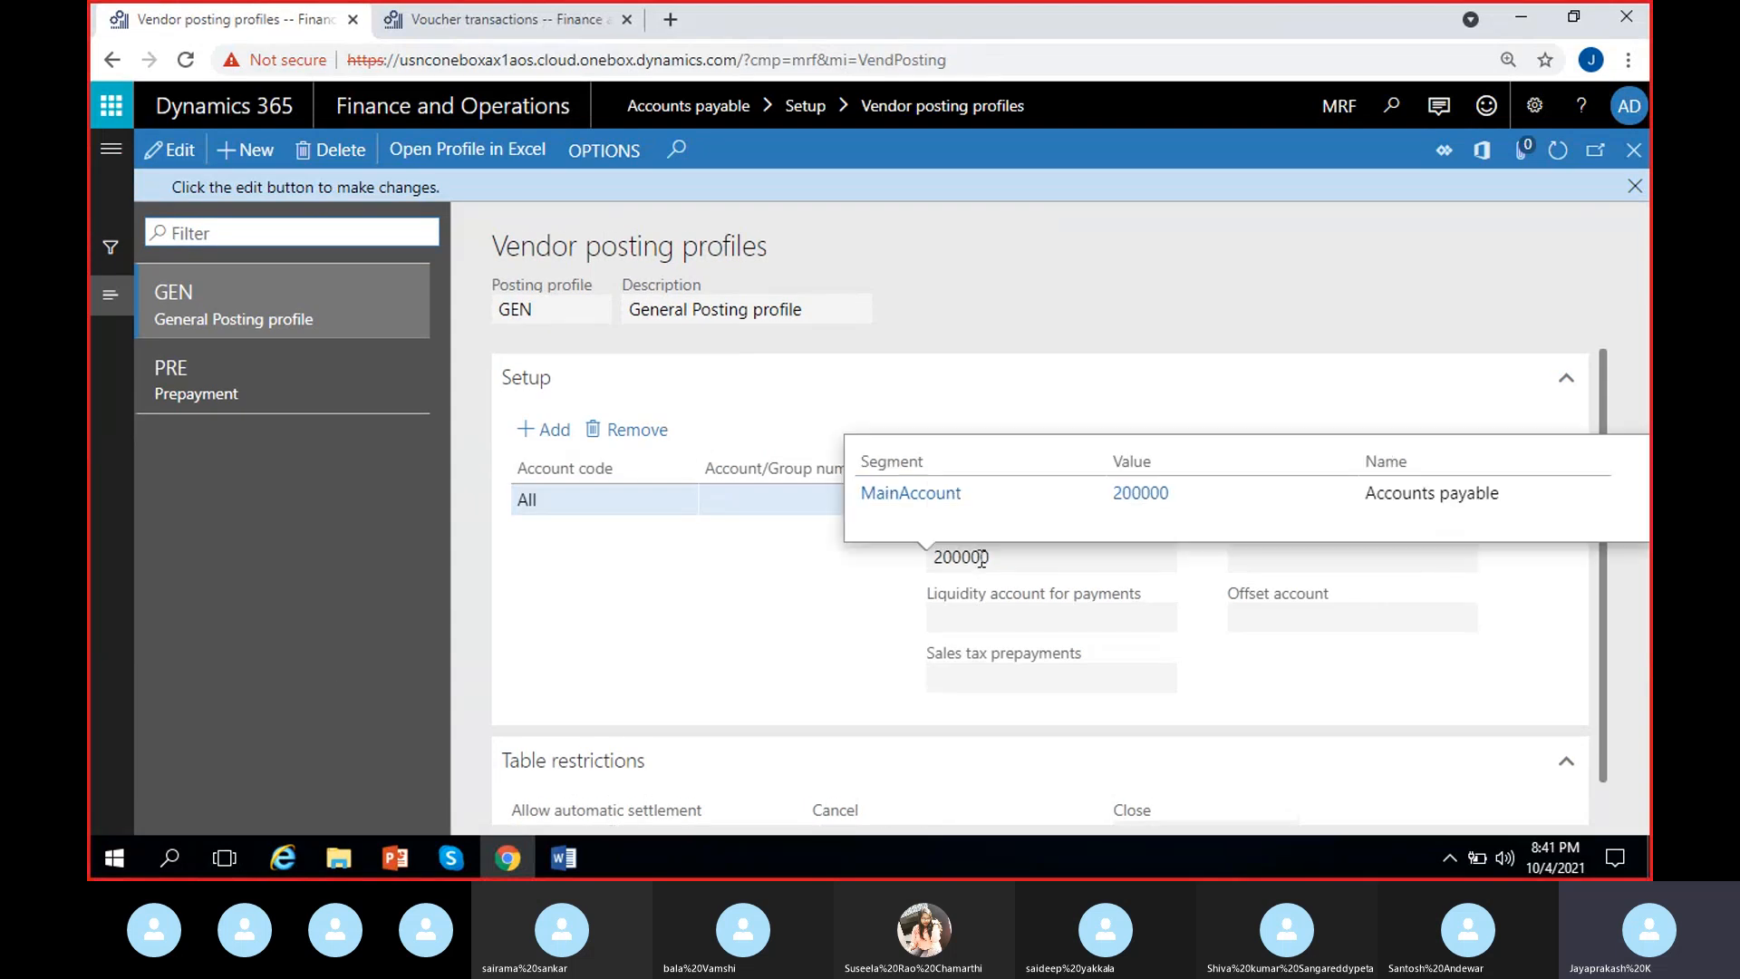
click(569, 506)
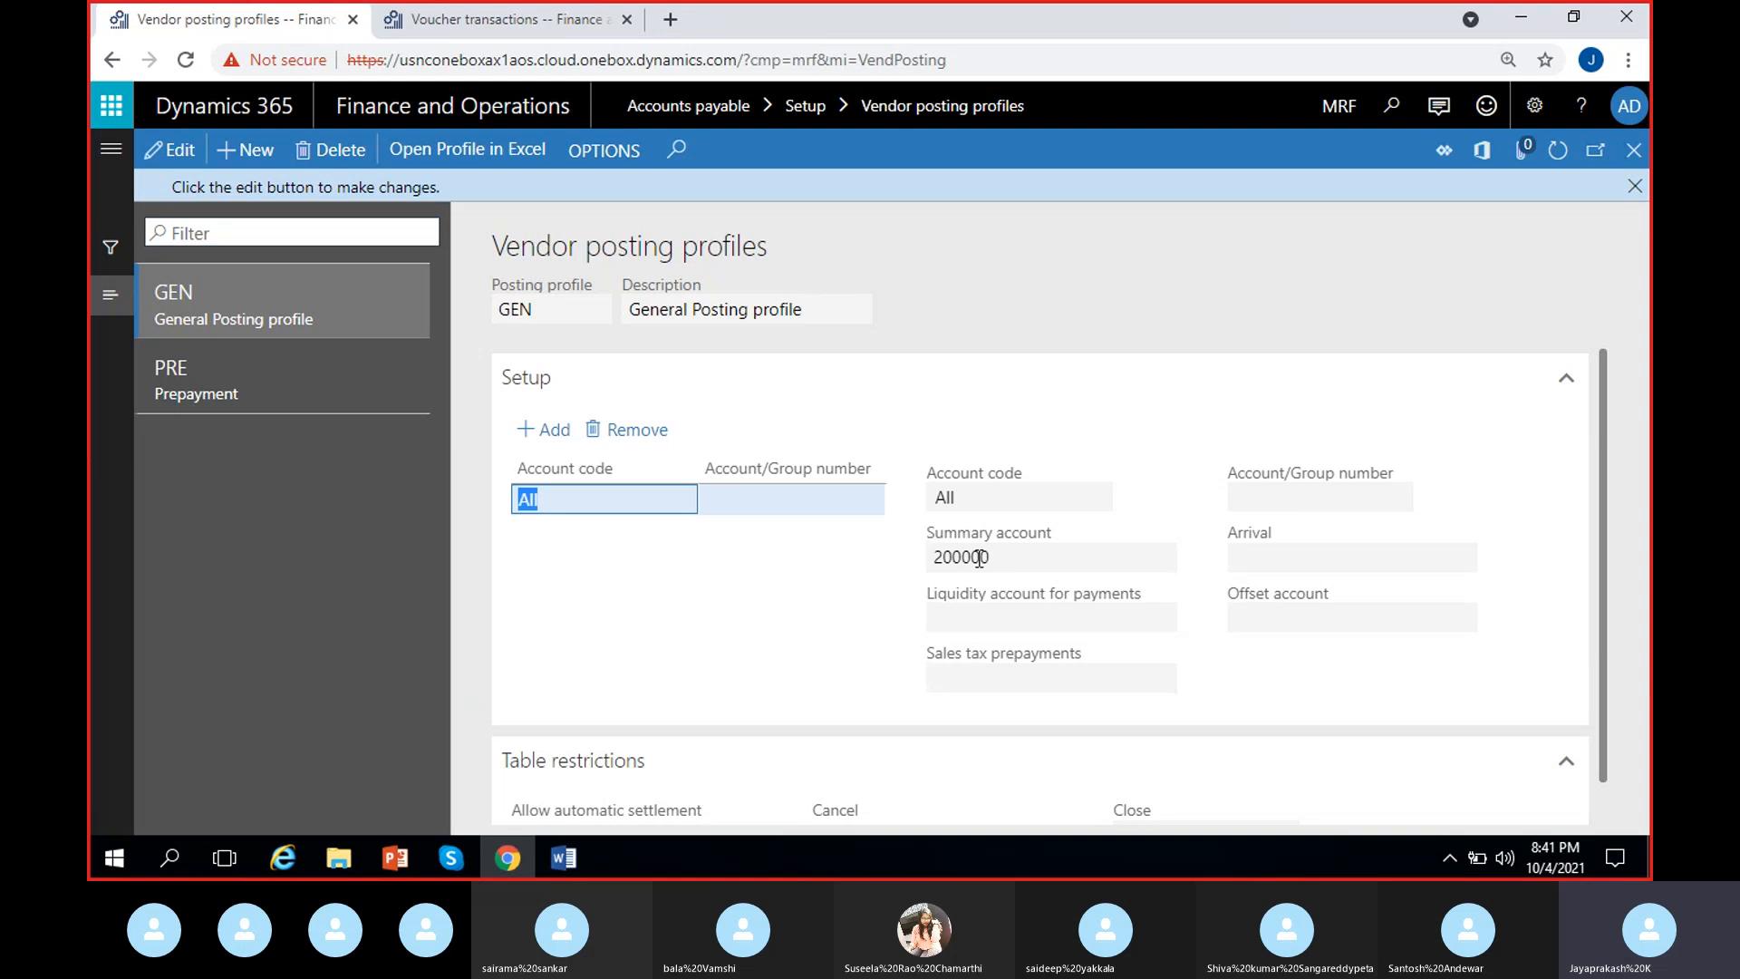
click(1634, 185)
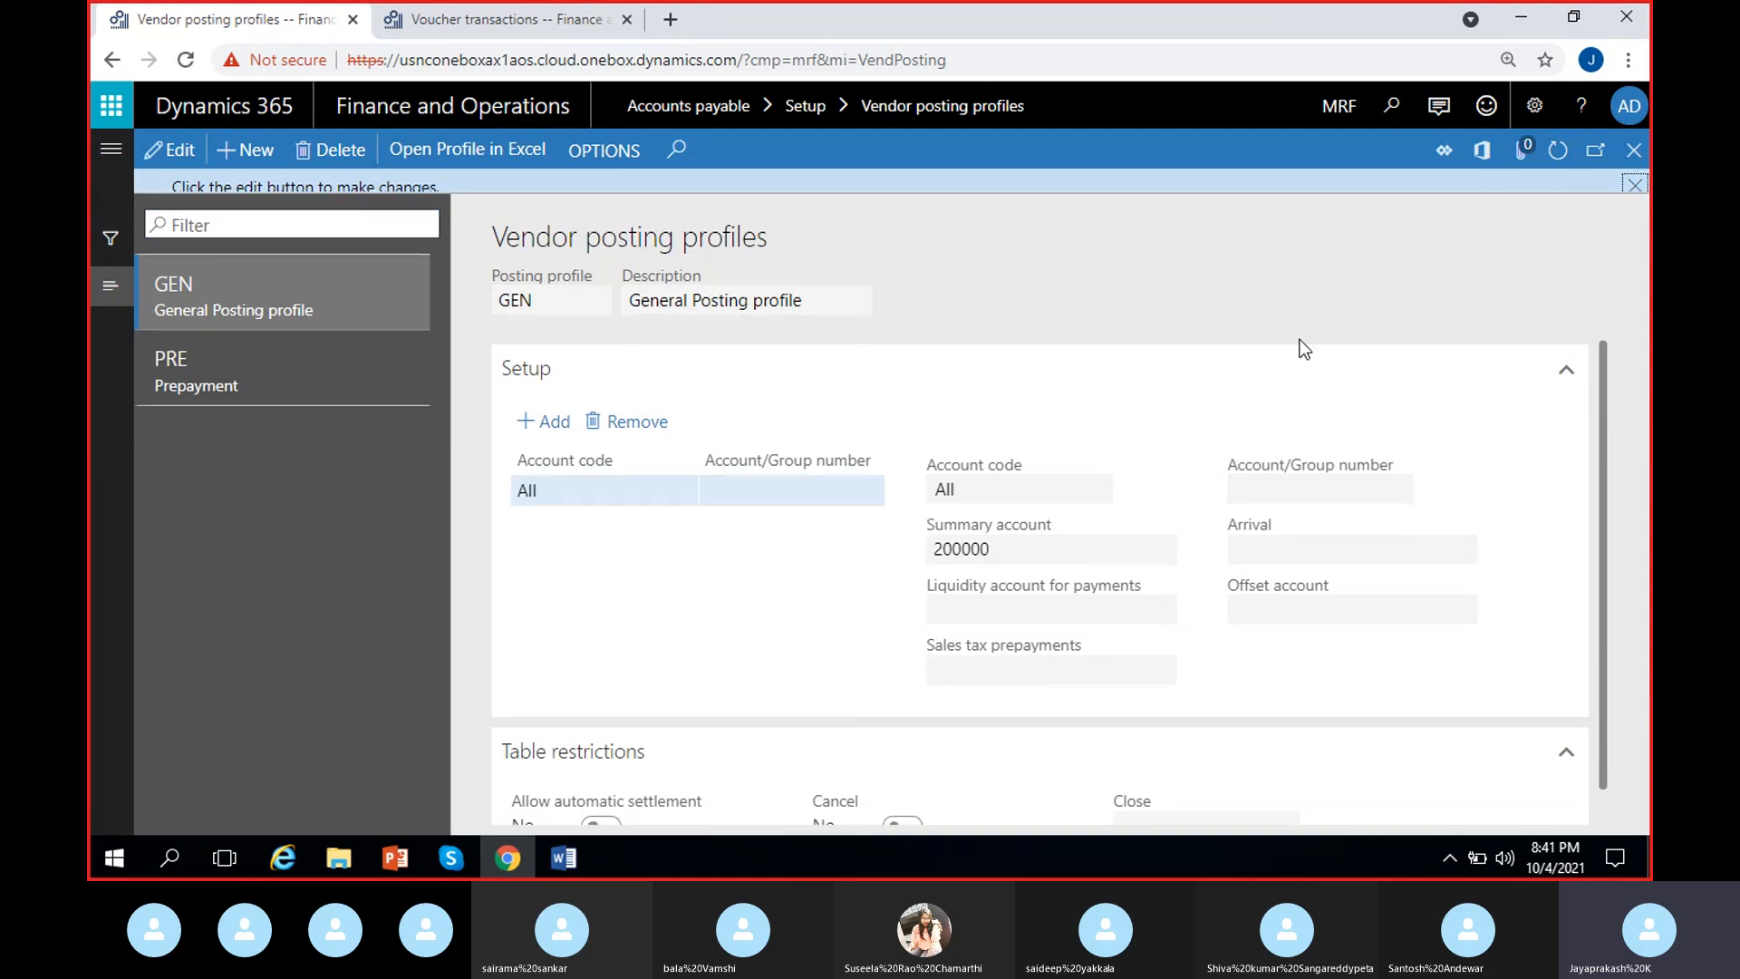
Highlight the summary account in the GEN profile's setup to examine it.
drag(962, 524, 949, 529)
click(893, 504)
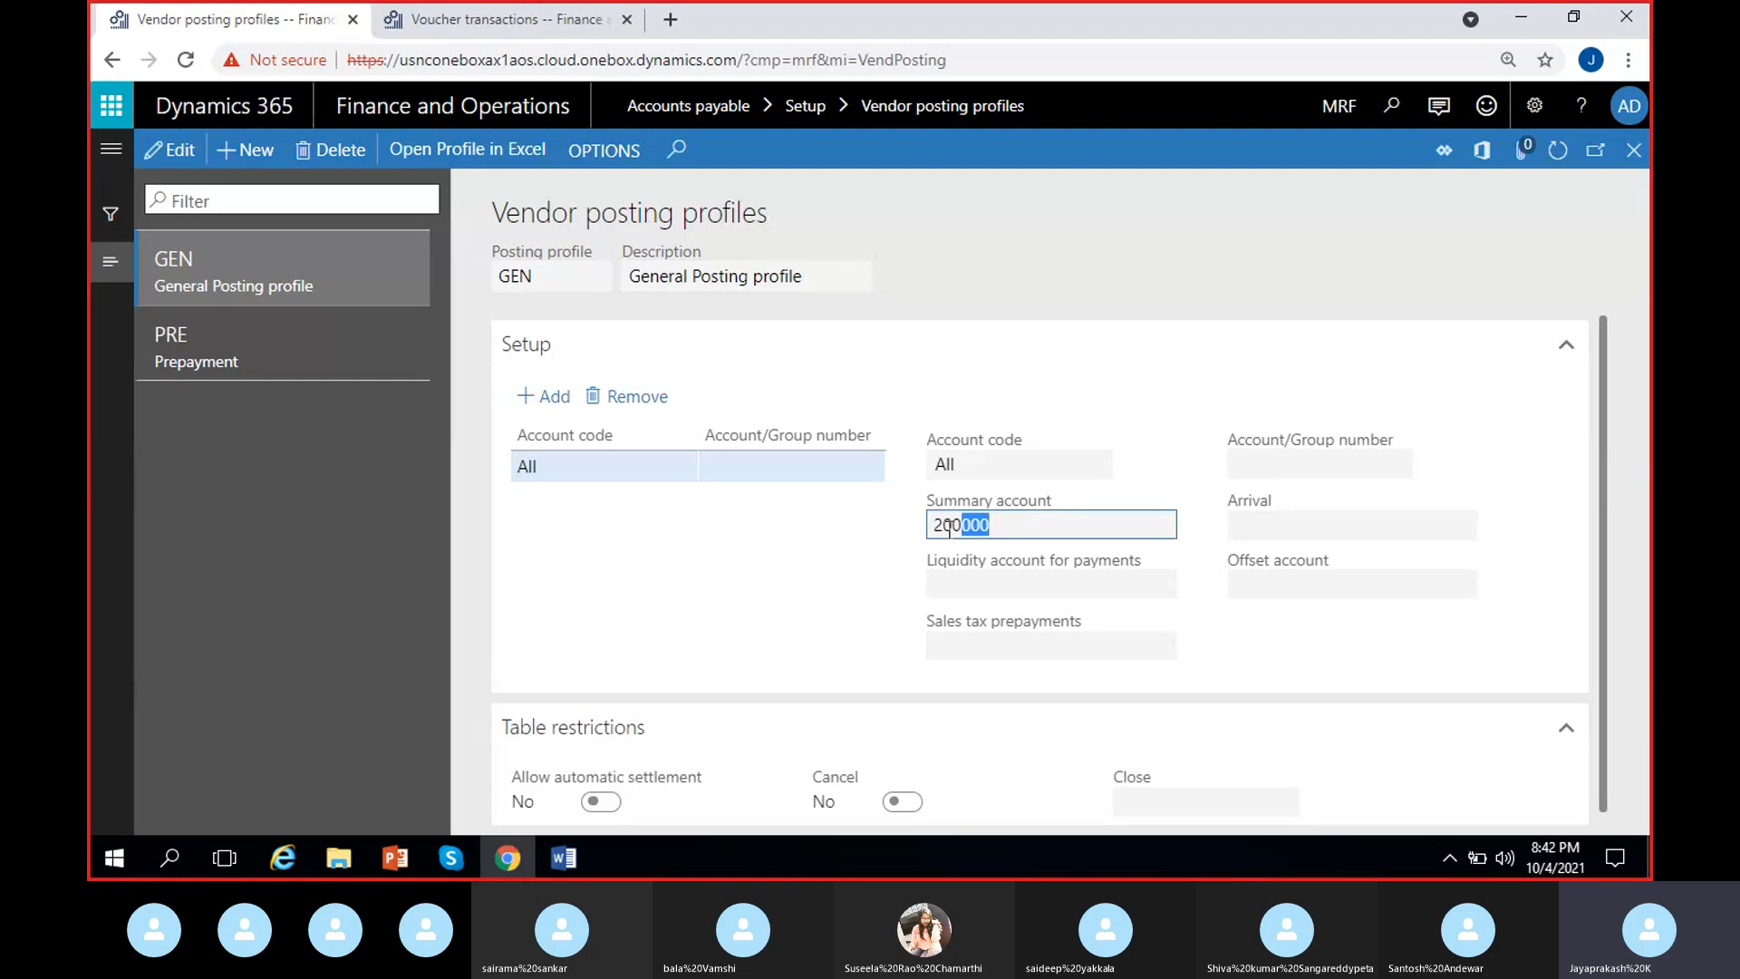
click(877, 540)
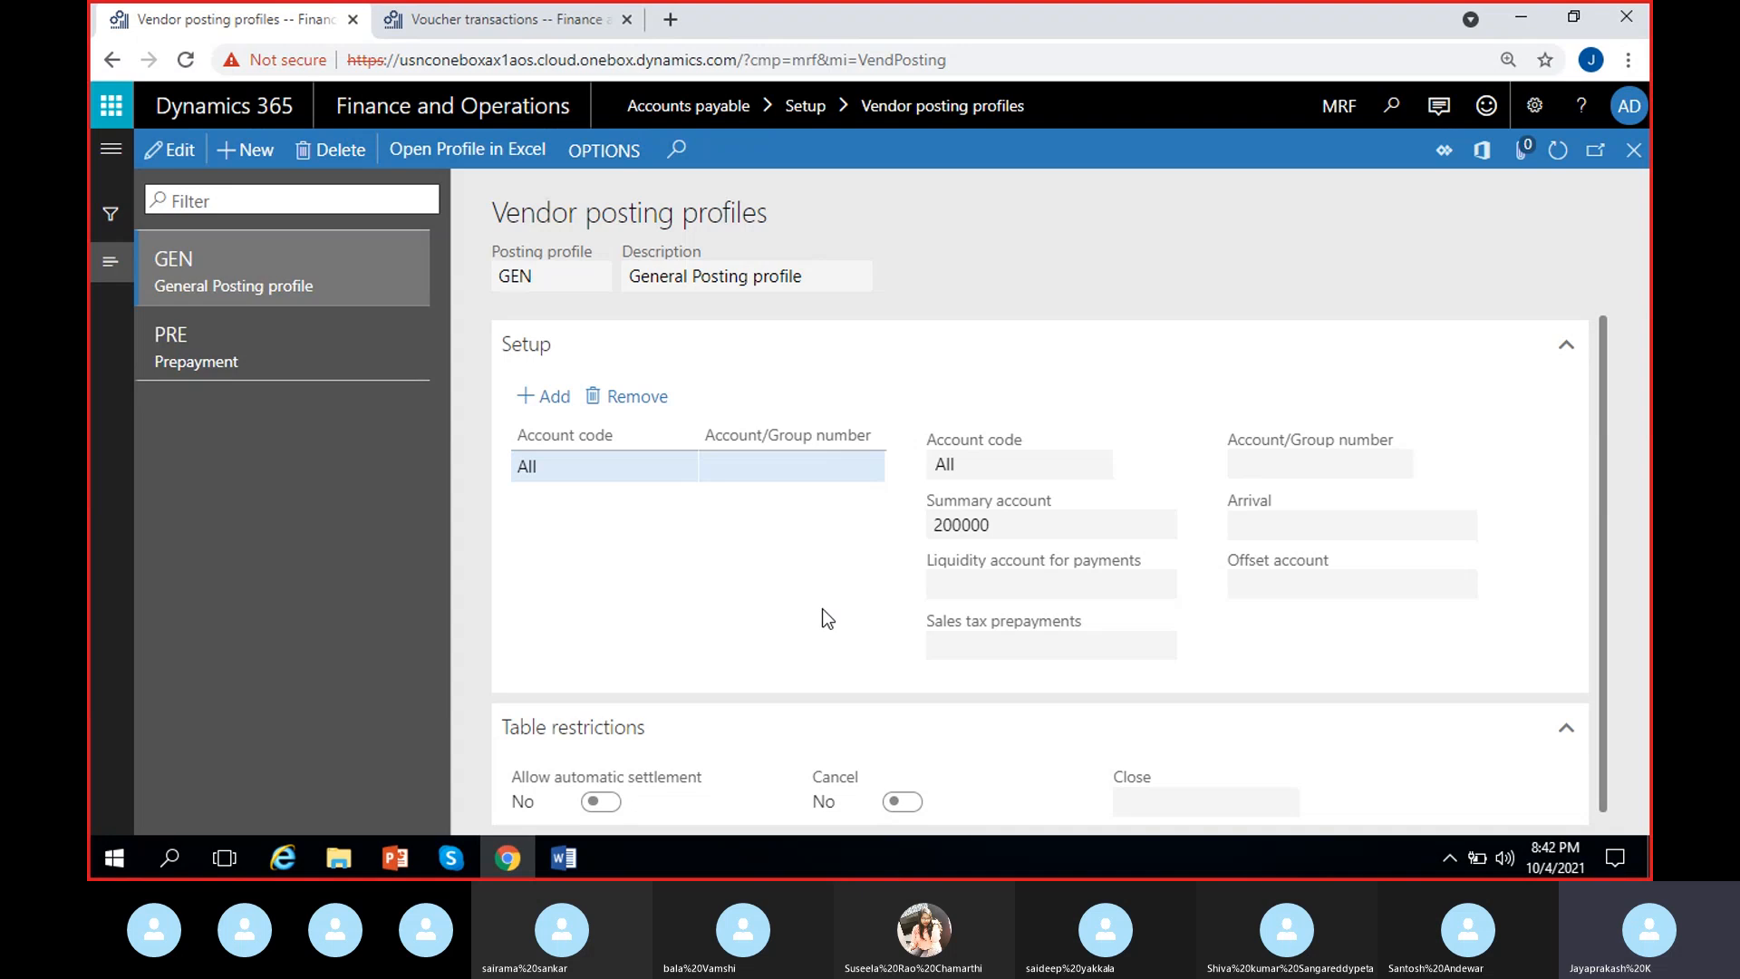
drag(1012, 524, 876, 543)
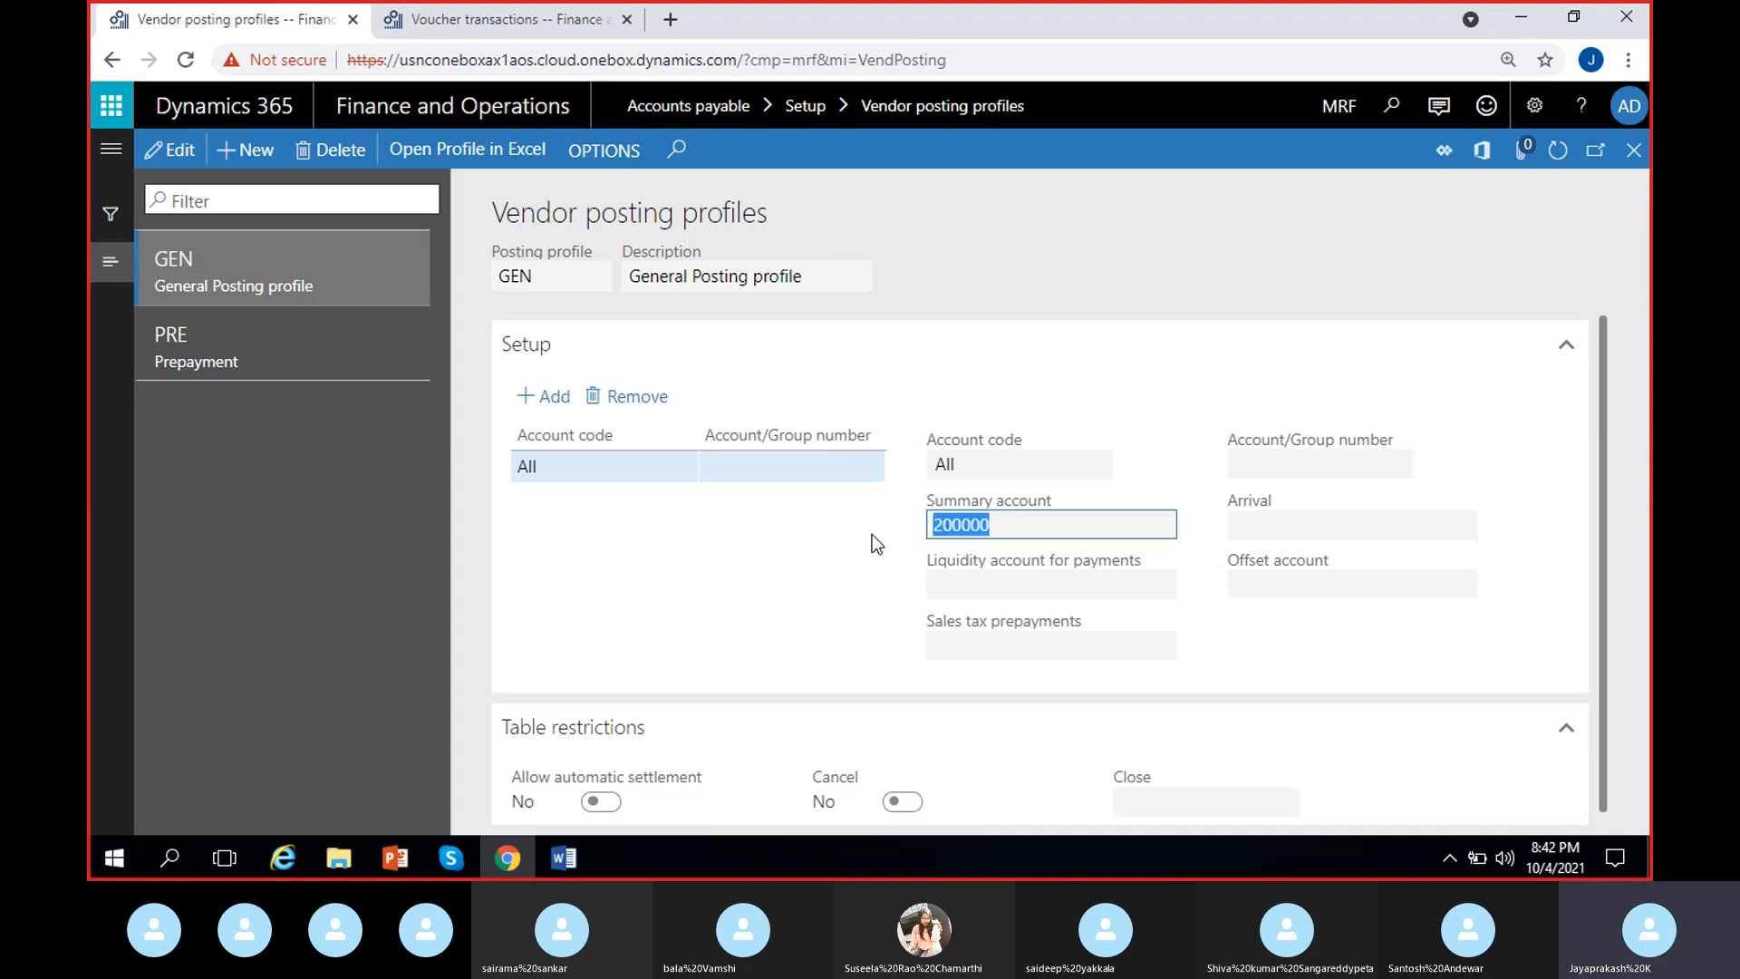
click(884, 538)
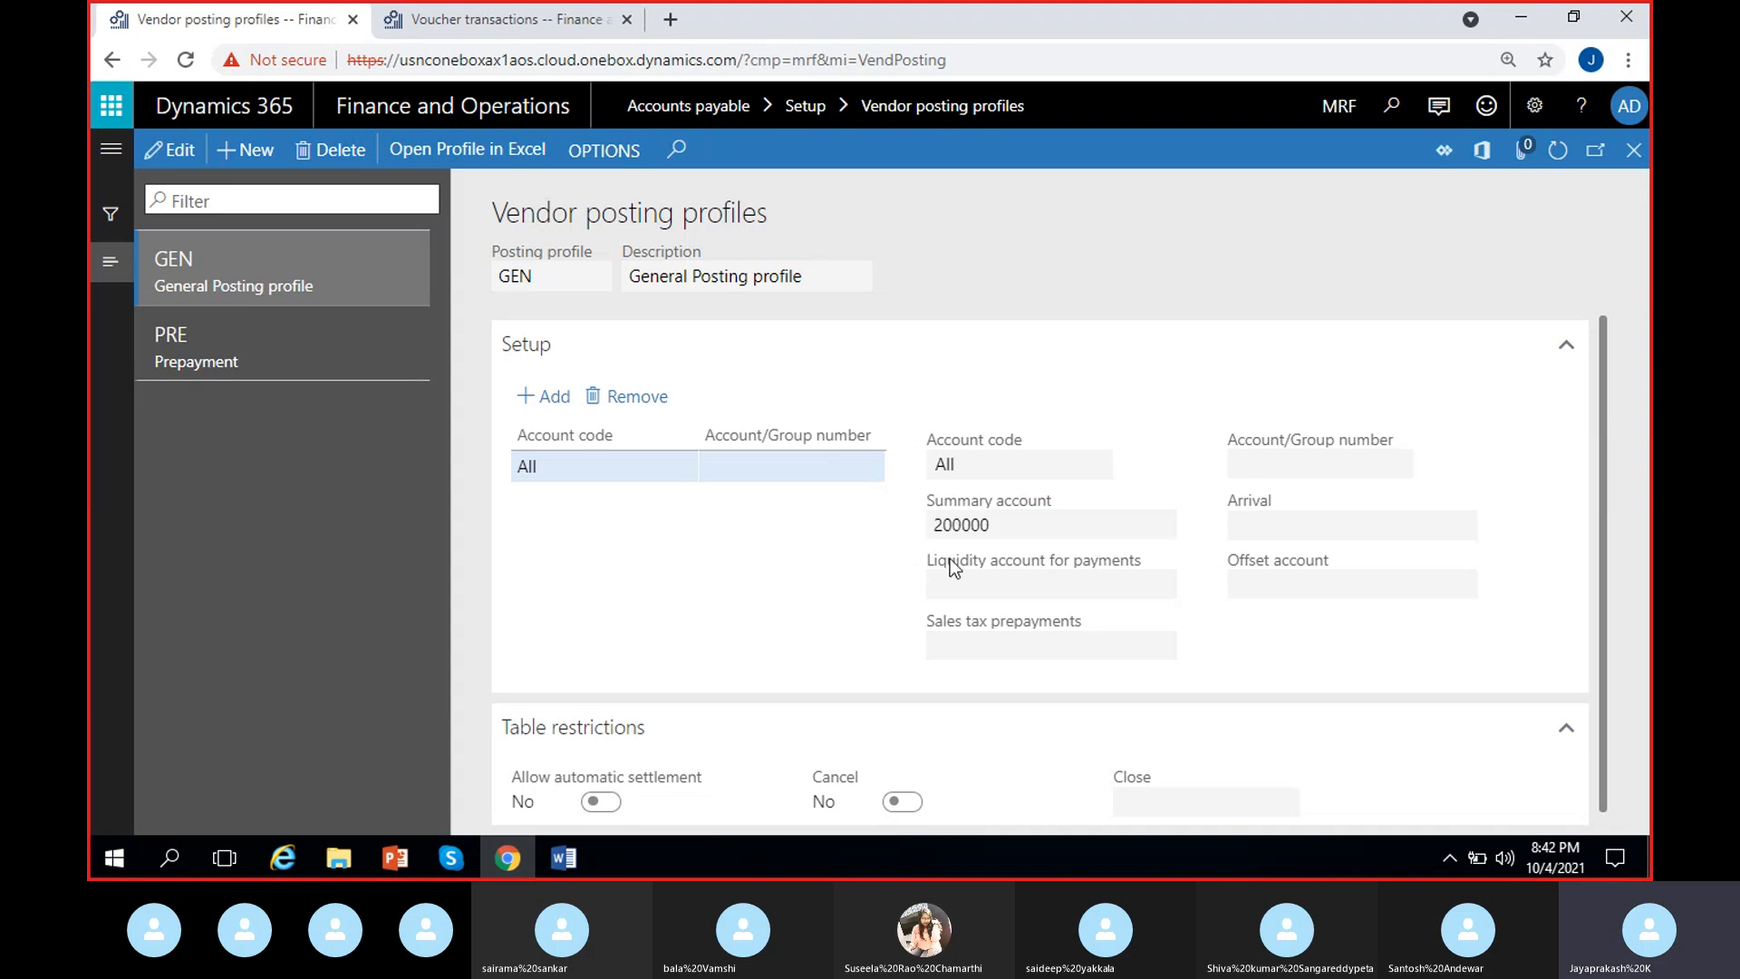
drag(1004, 527, 891, 548)
click(868, 547)
Compare the voucher transactions with the account code and summary account set in the GEN vendor posting profile.
click(547, 27)
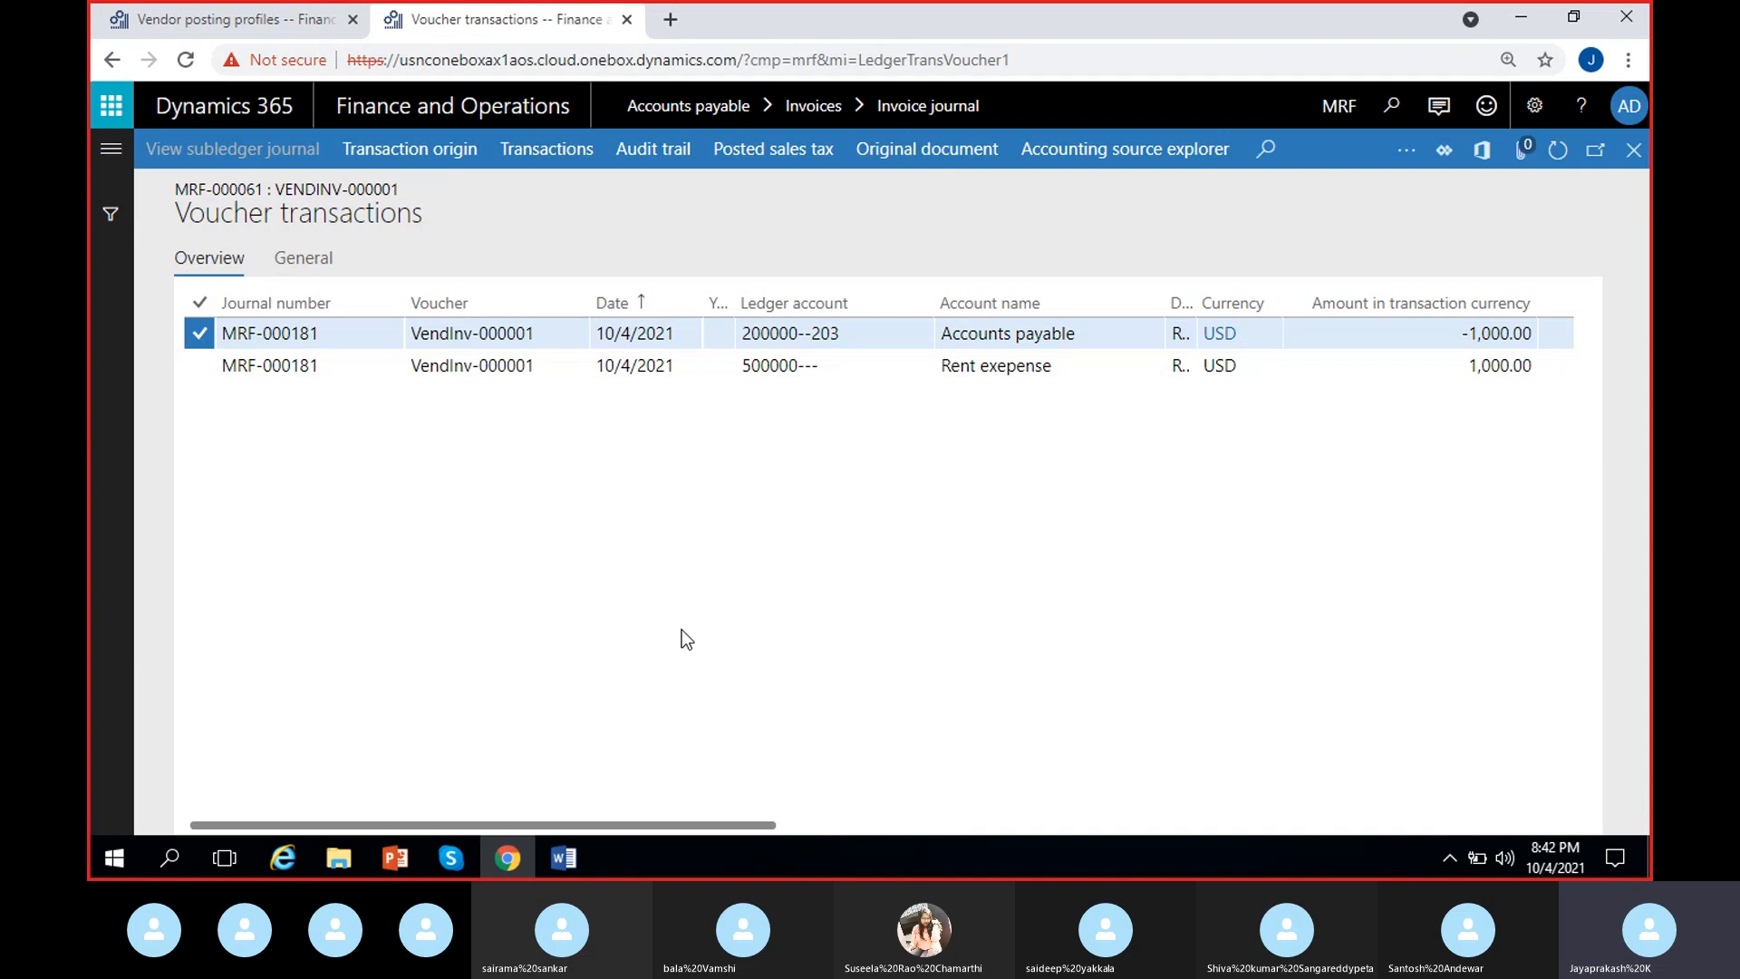
click(272, 20)
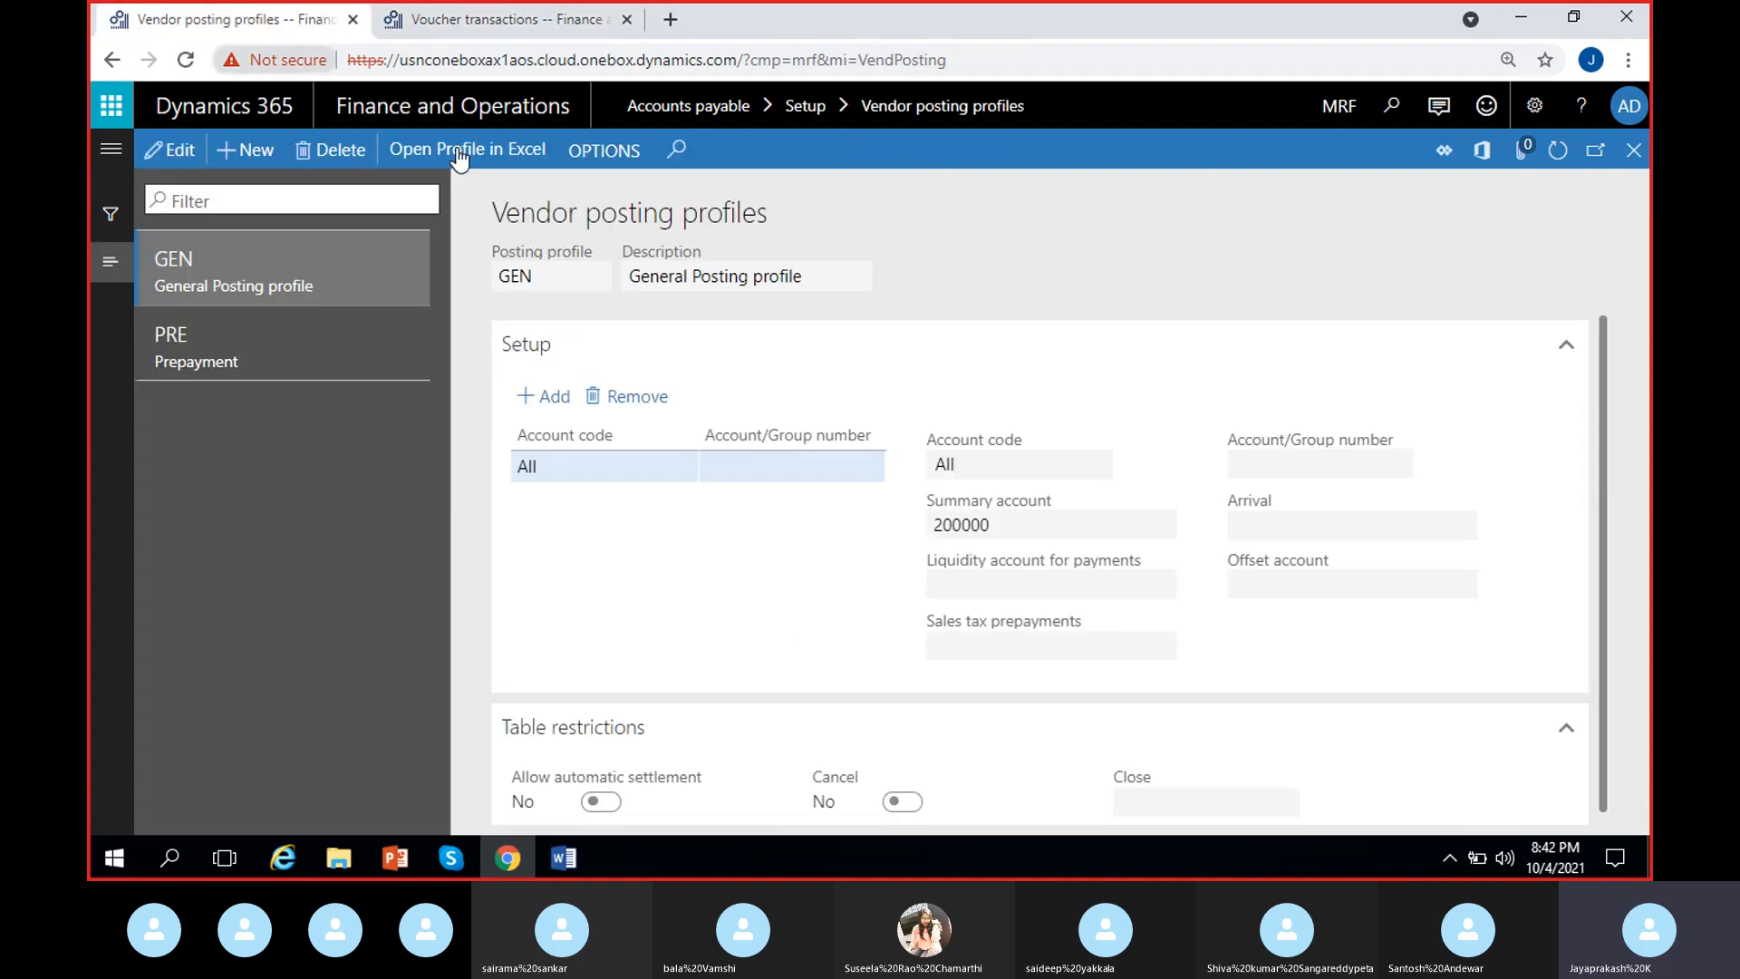
click(968, 525)
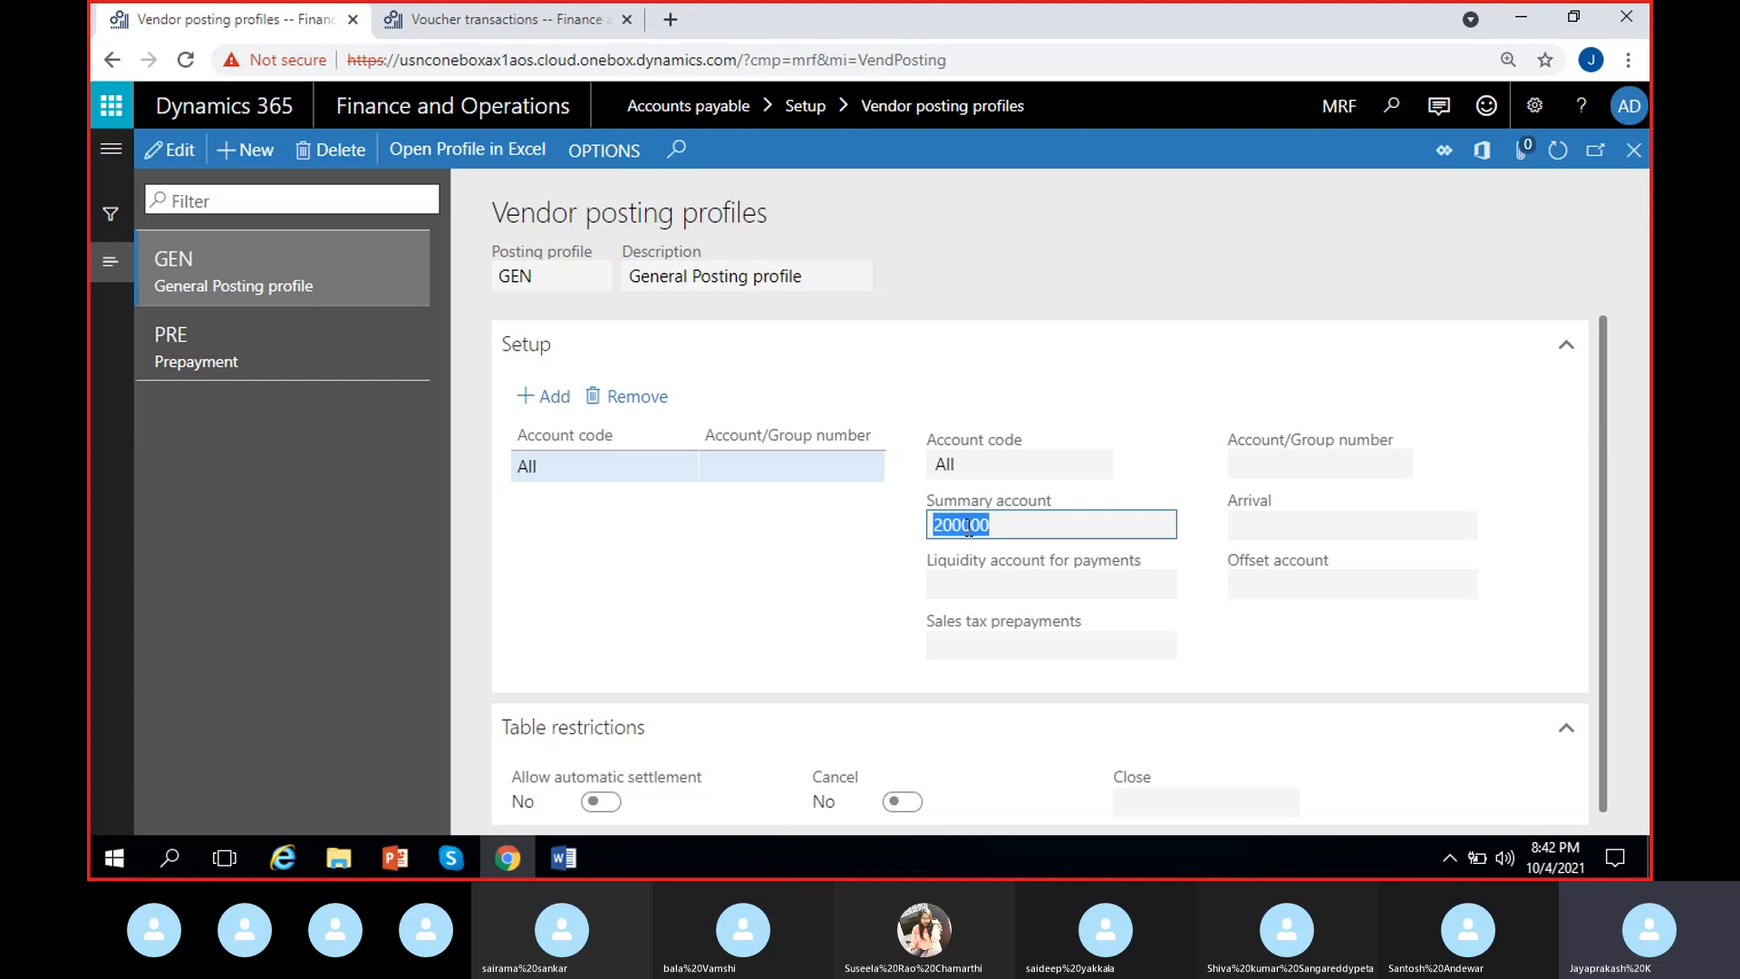
click(946, 467)
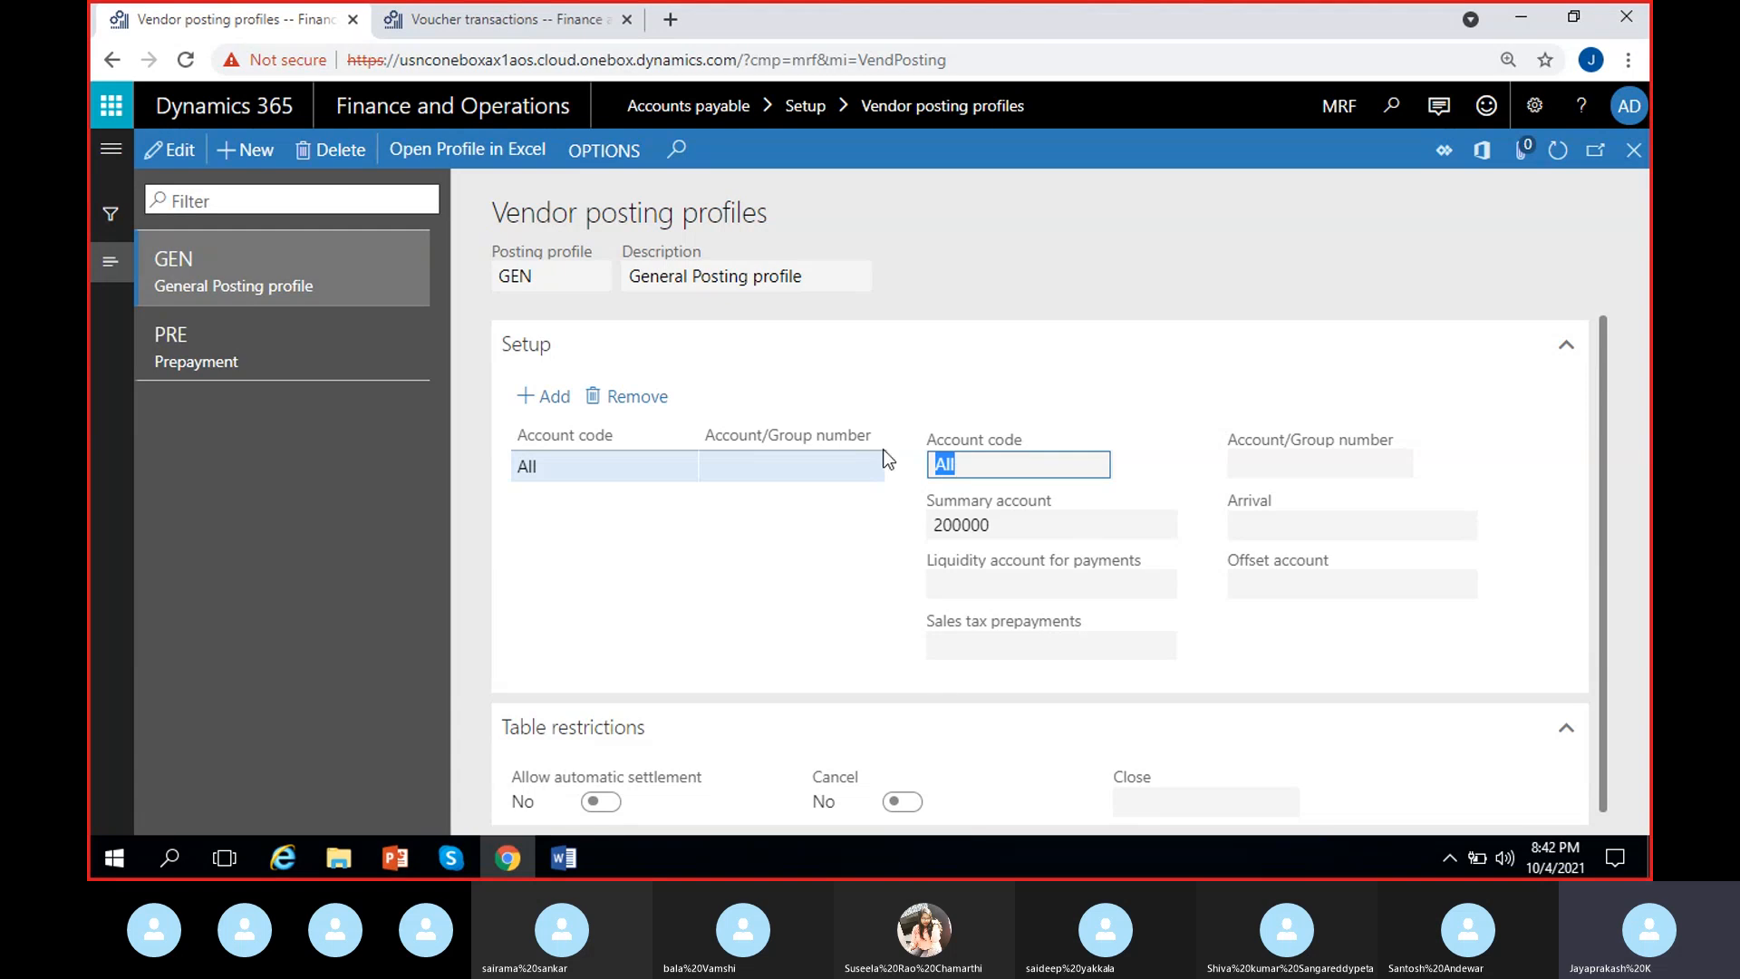
click(982, 531)
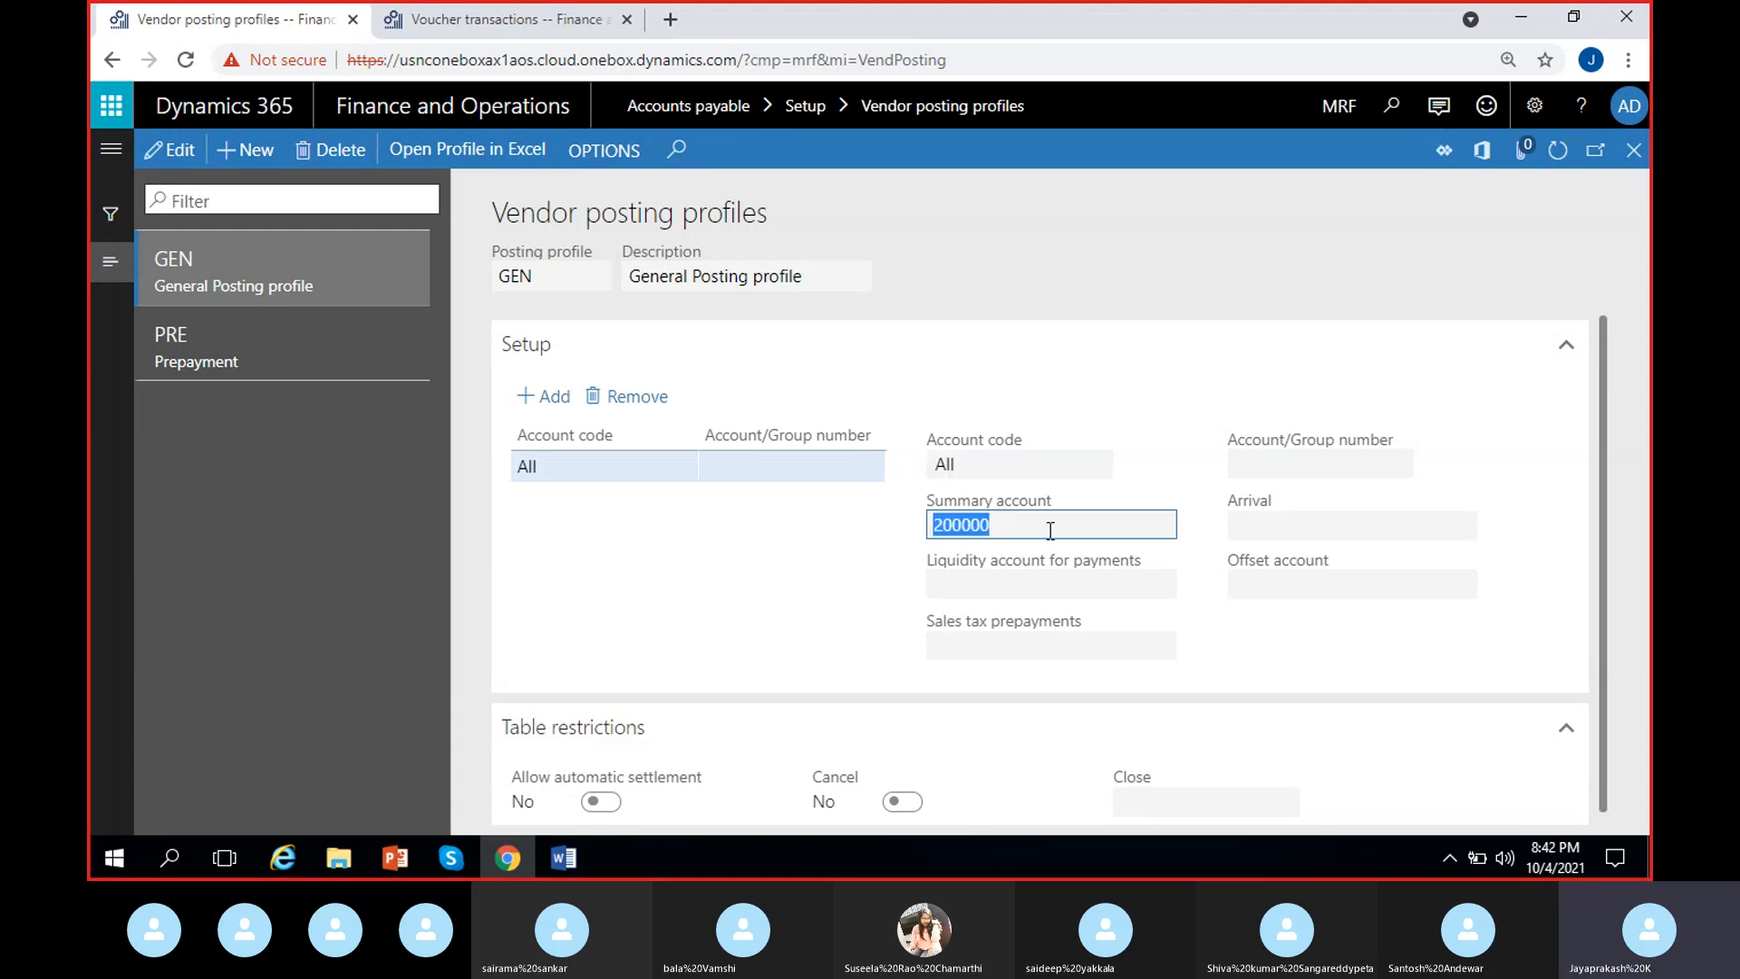
click(889, 536)
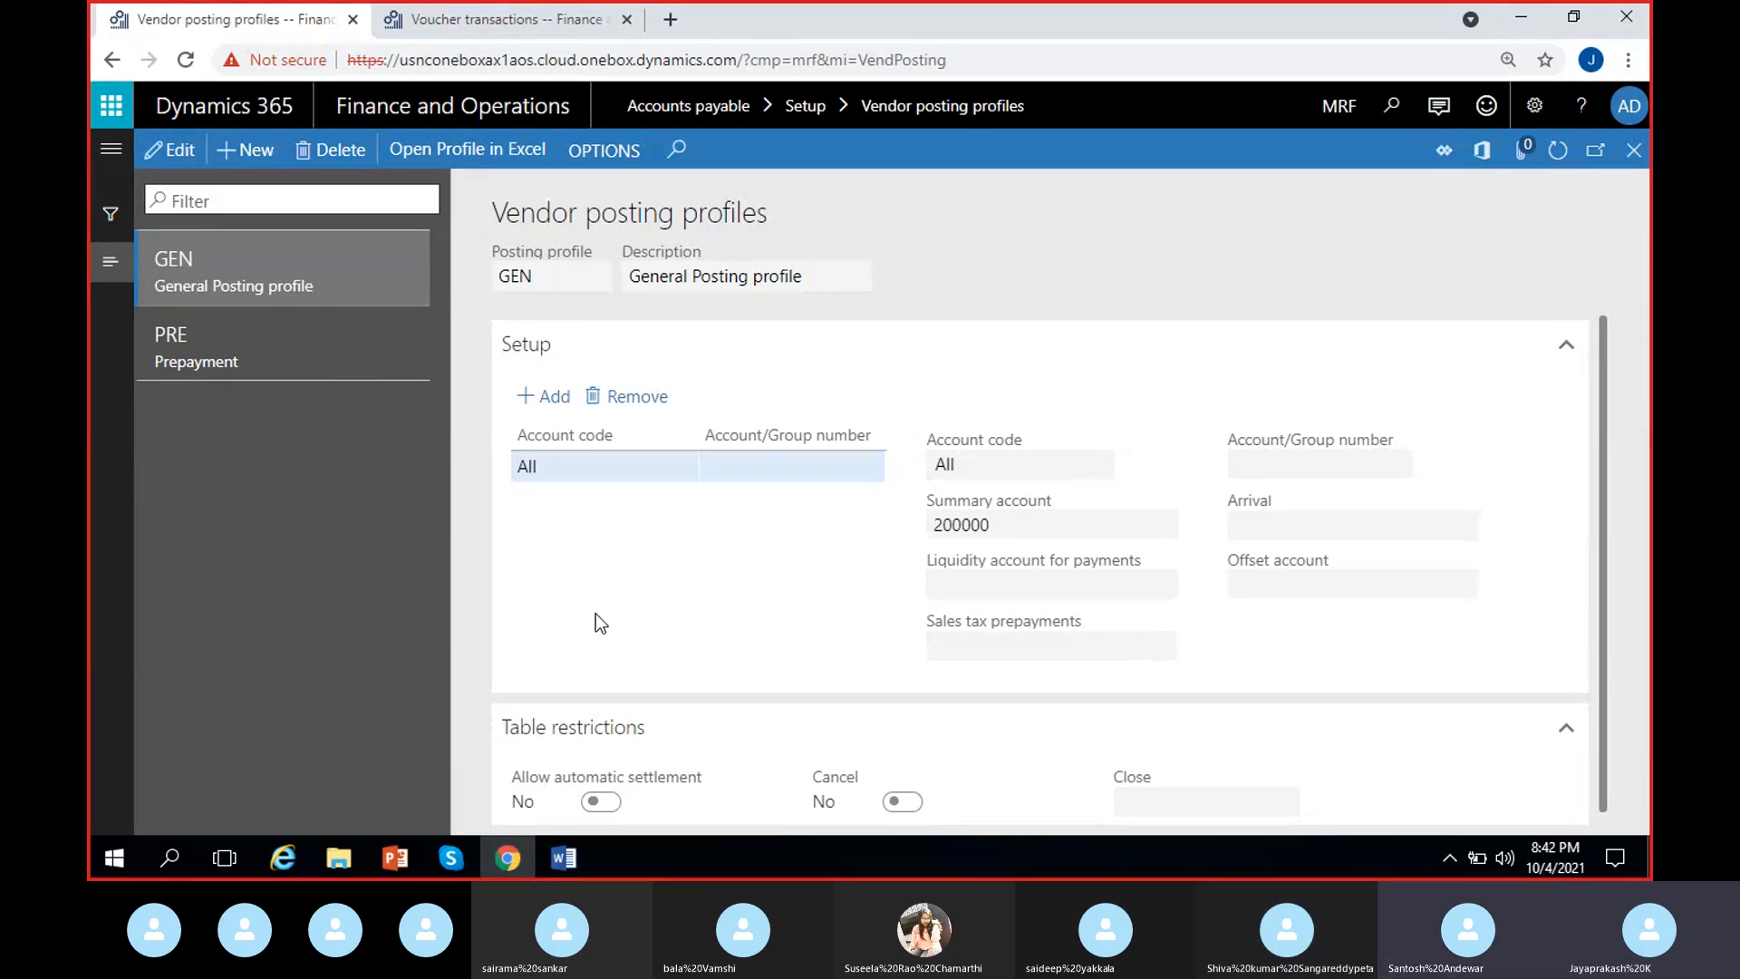
Return to the voucher transactions and examine the accounts payable line's account name and amount in transaction currency.
click(501, 22)
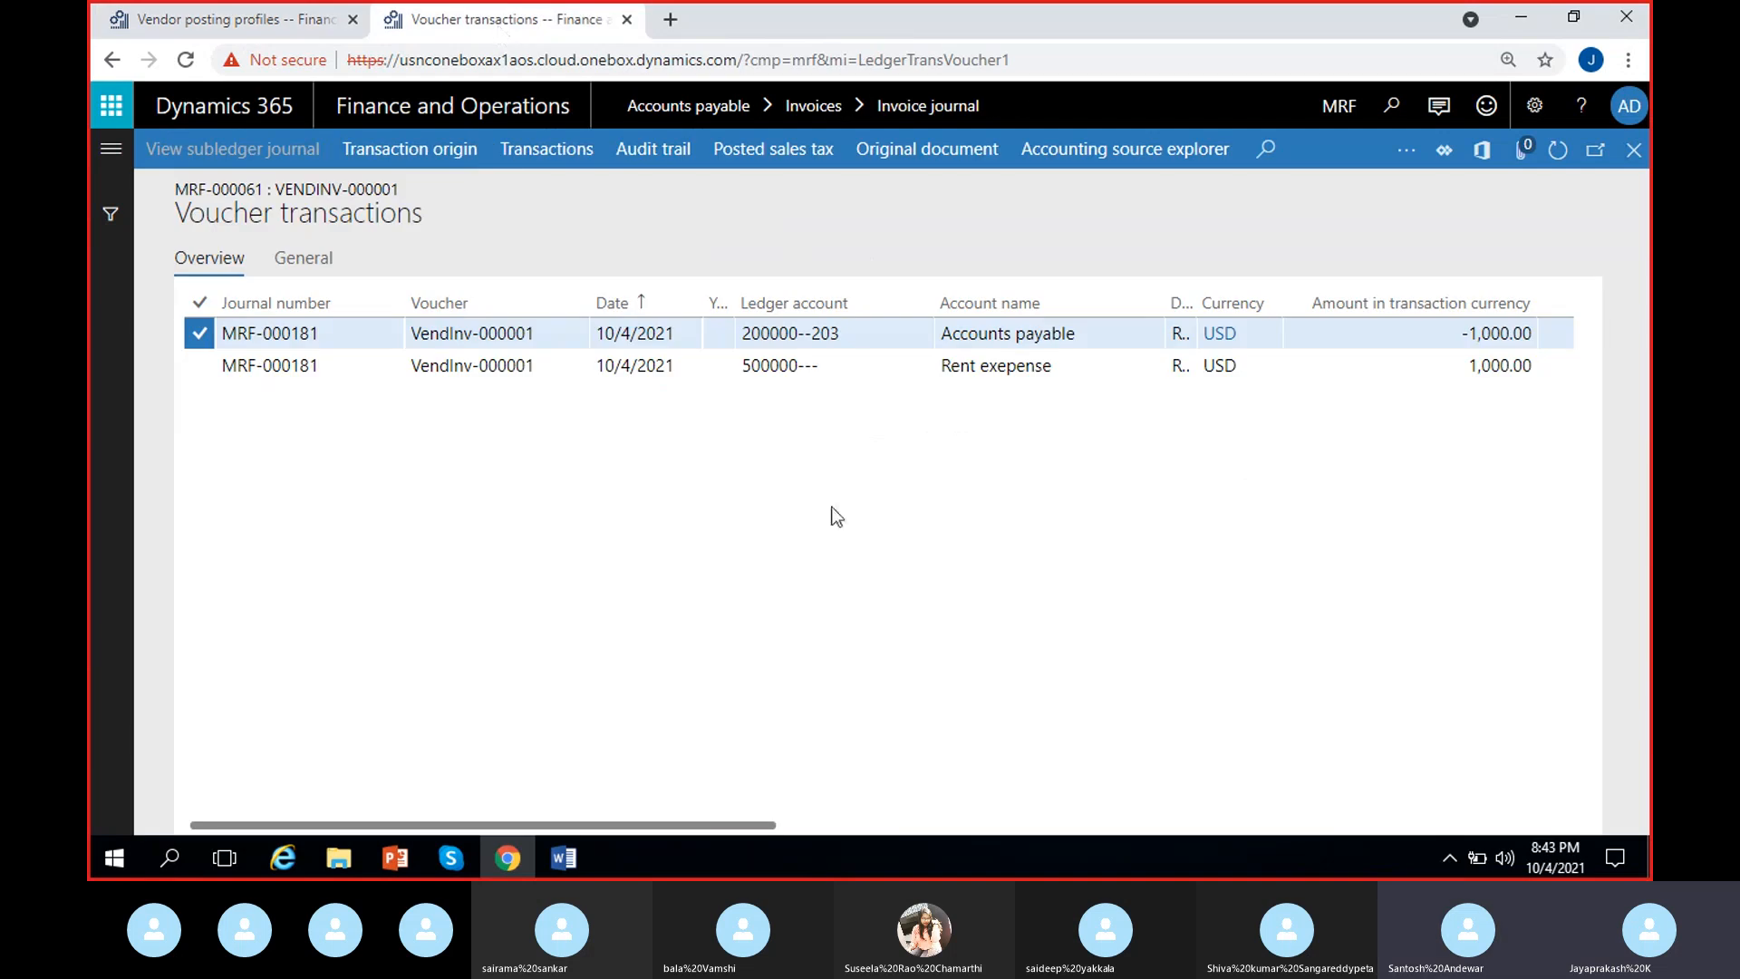
click(1083, 334)
drag(1084, 333, 928, 347)
click(759, 505)
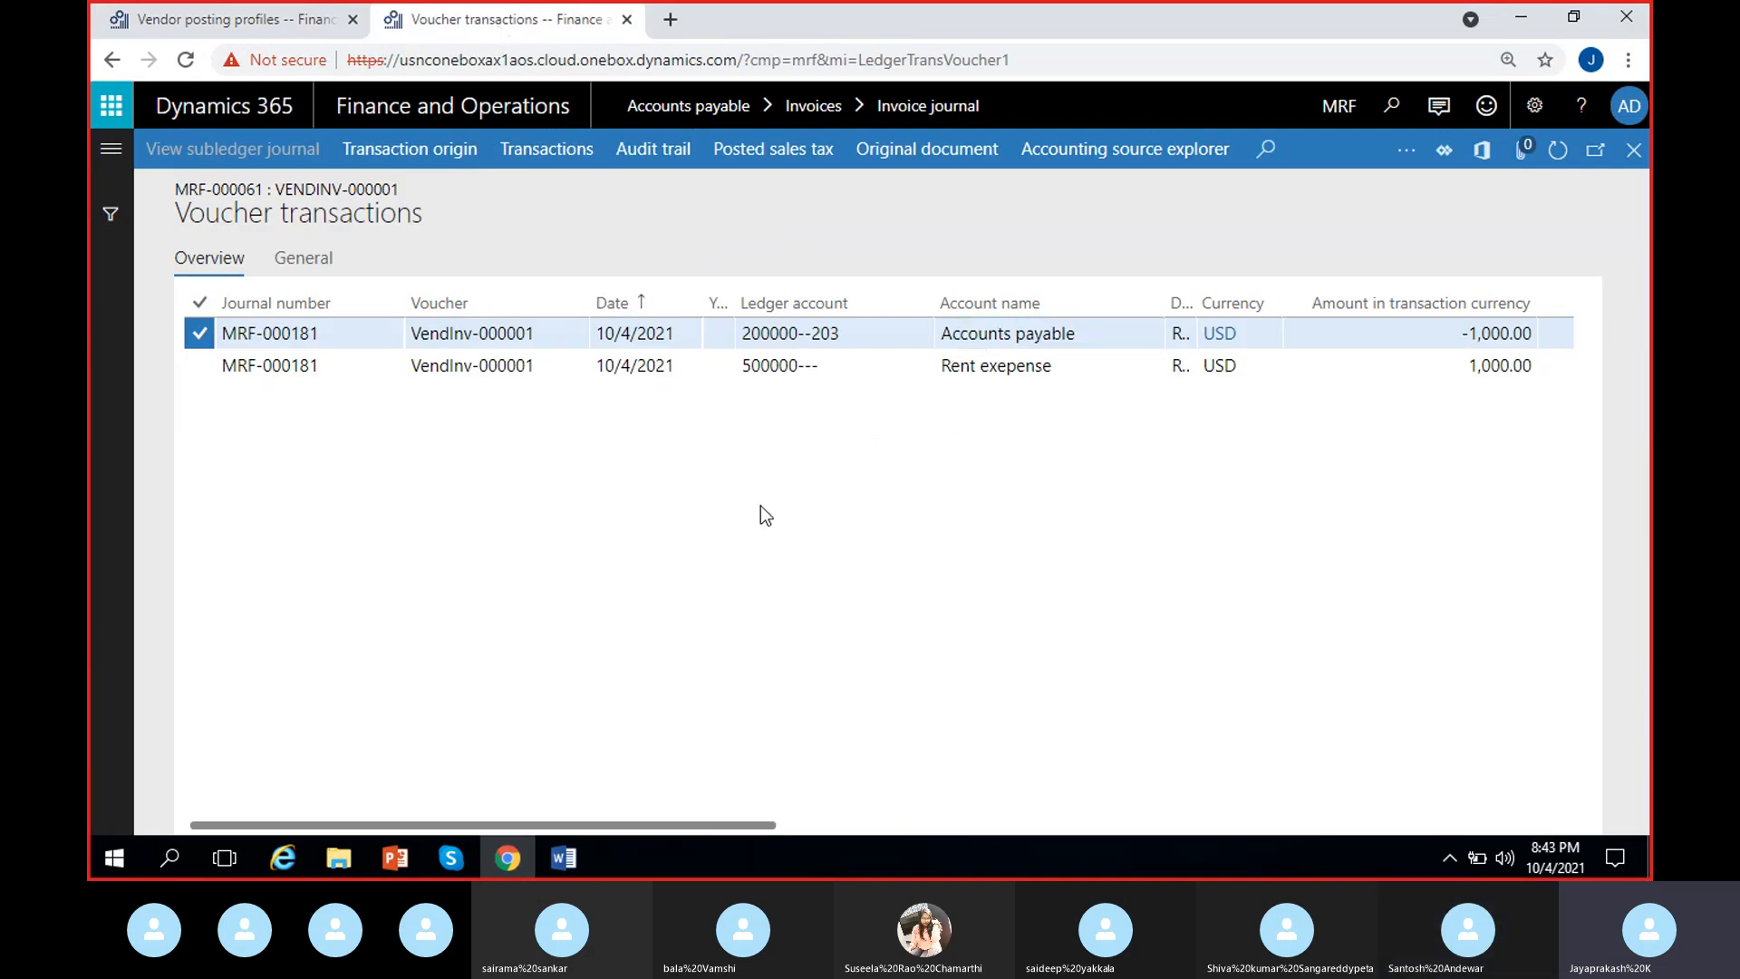
scroll(759, 506, right, 3)
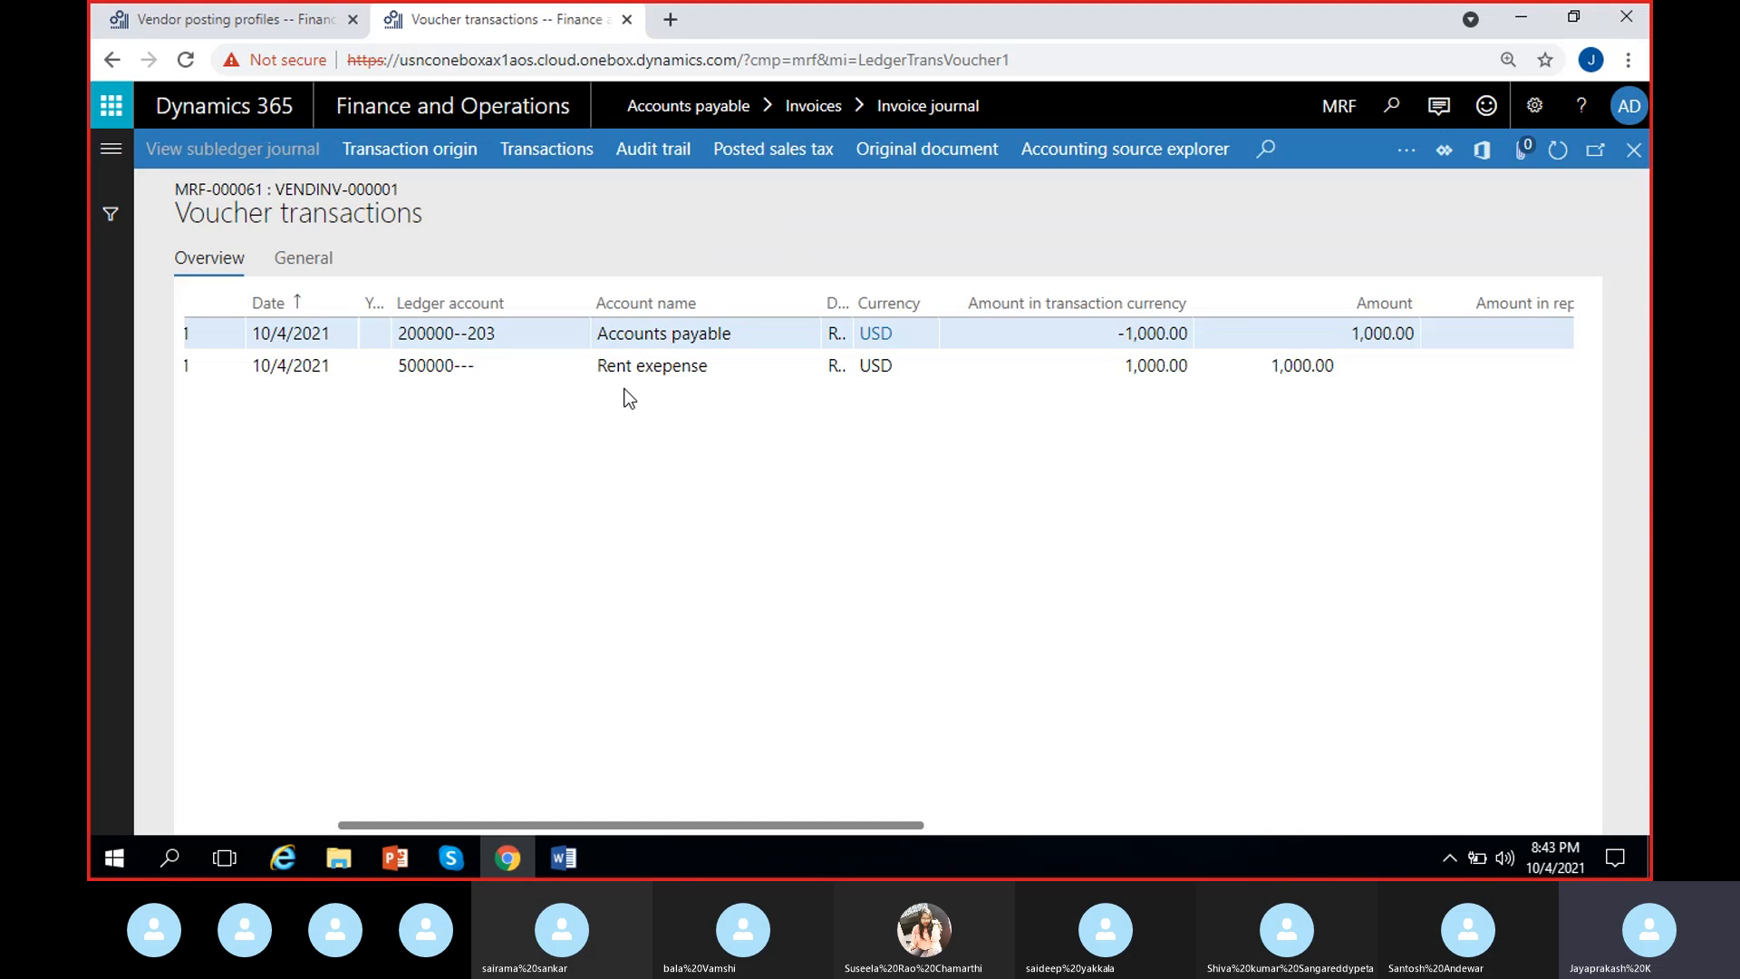
click(1114, 330)
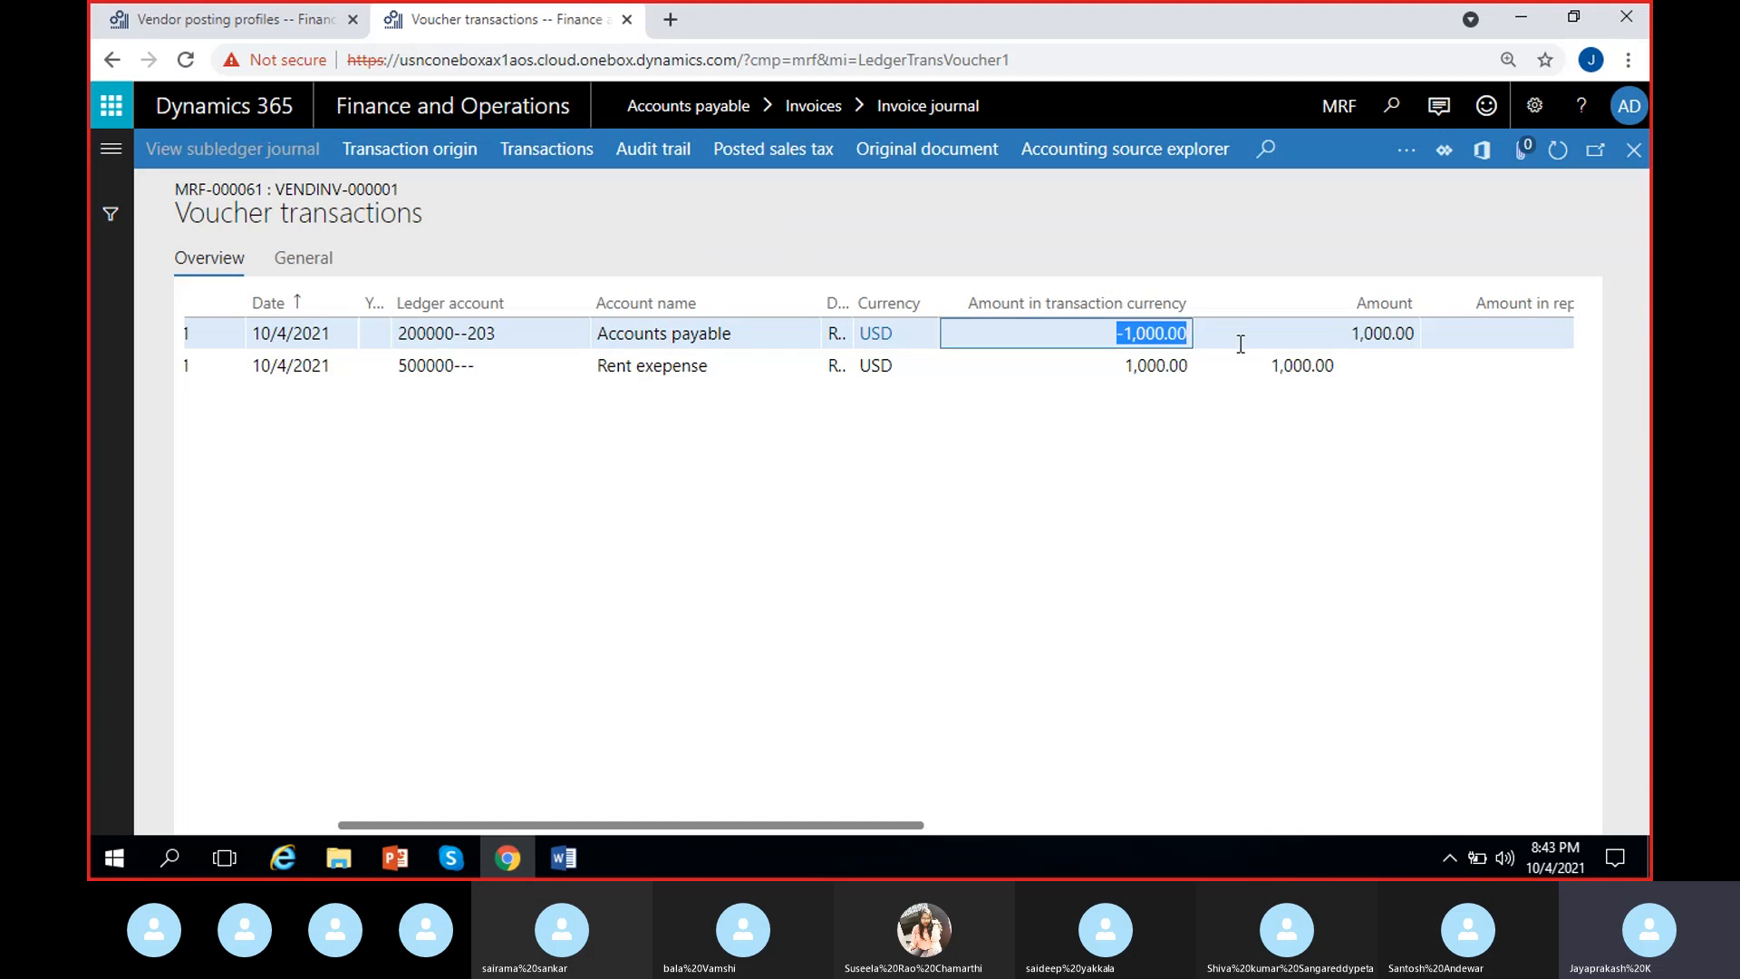
click(1046, 537)
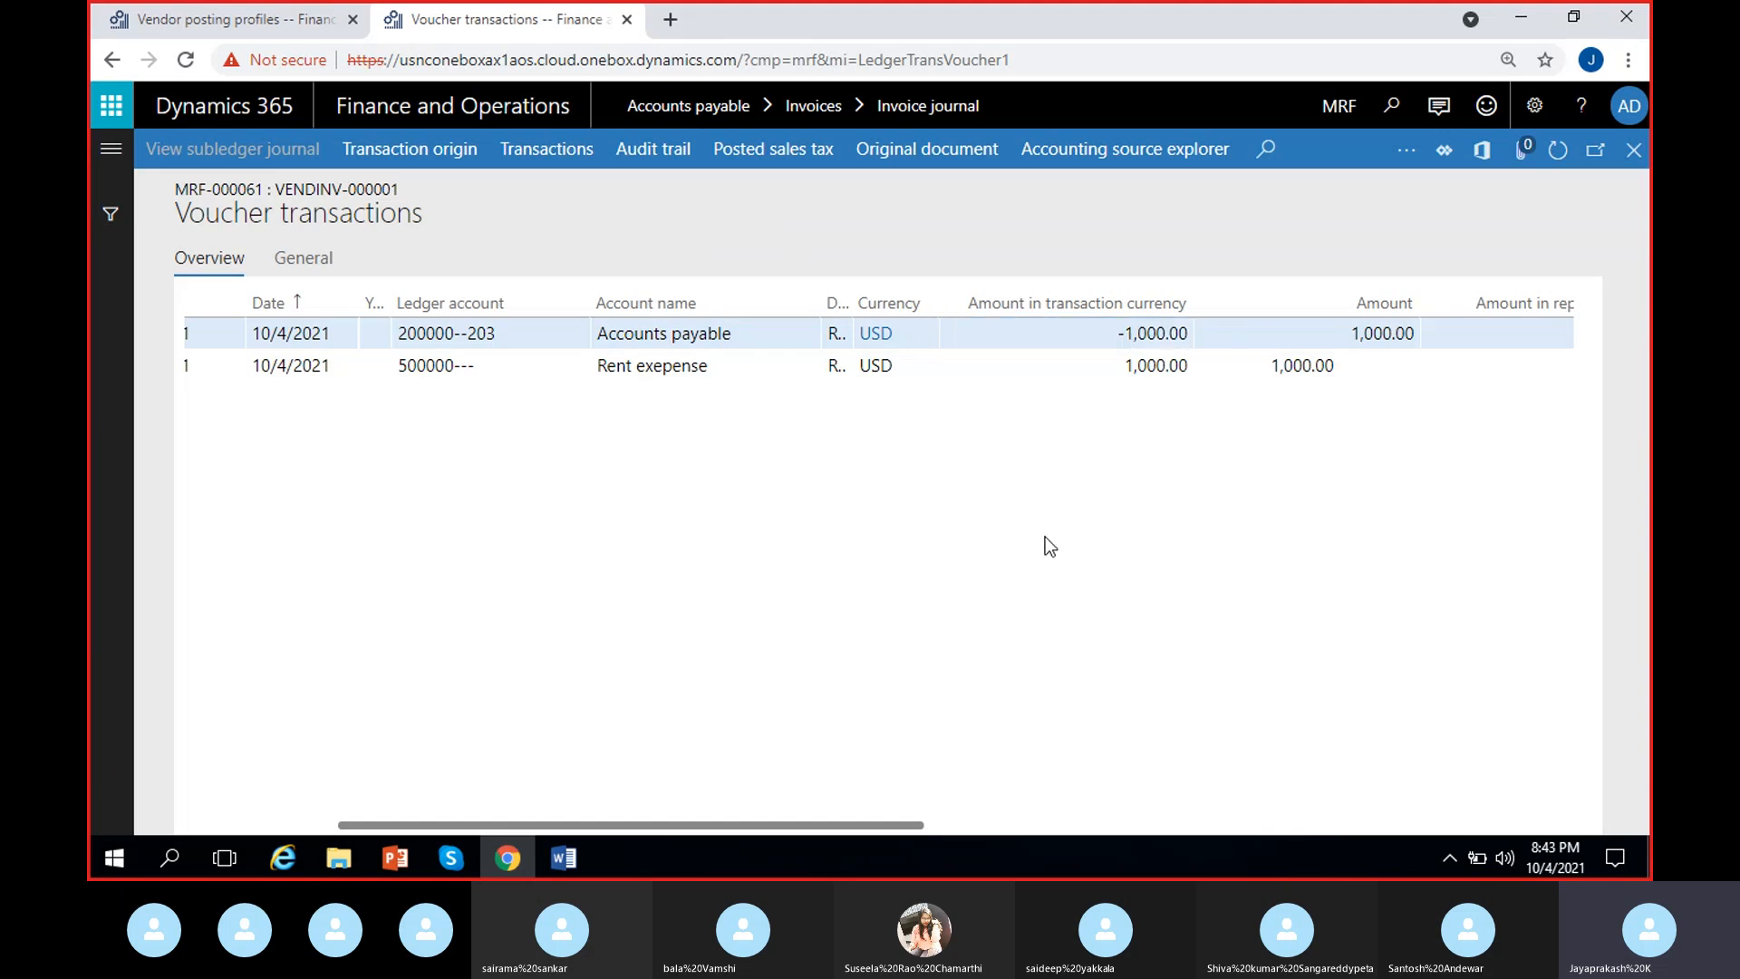
Open the All vendors list, checking the voucher transactions while it loads, and select the group of vendor Sahara.
click(295, 22)
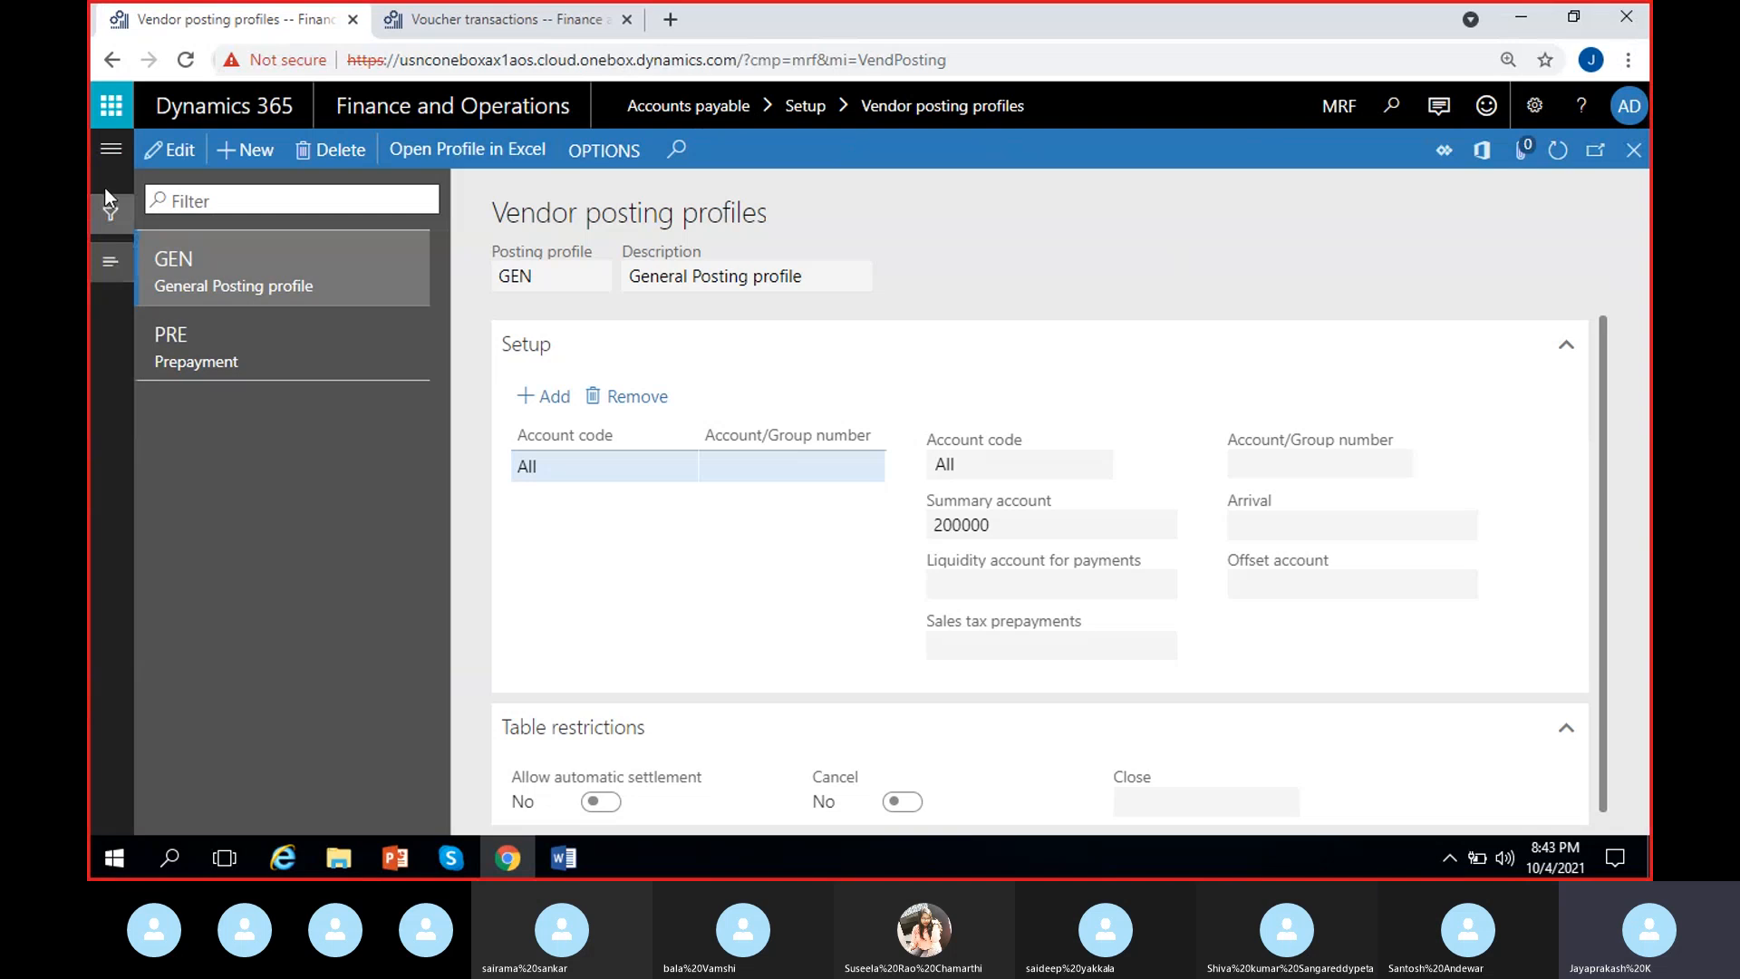
click(111, 148)
click(457, 424)
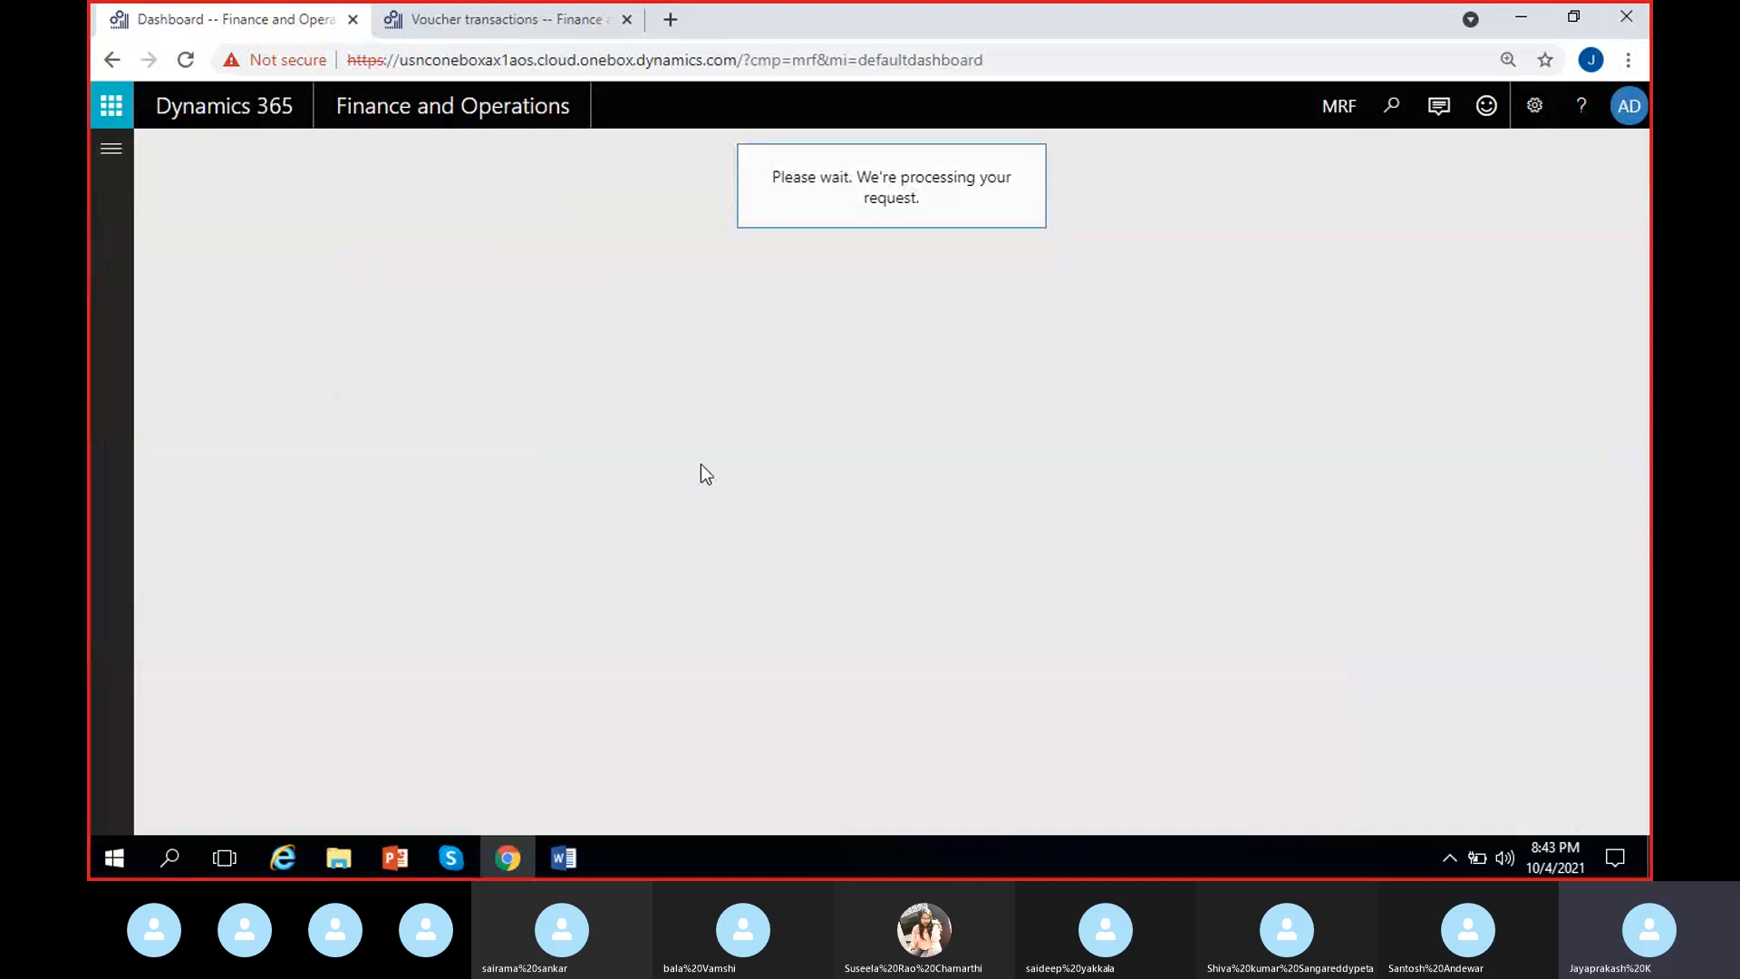
click(462, 27)
click(1121, 331)
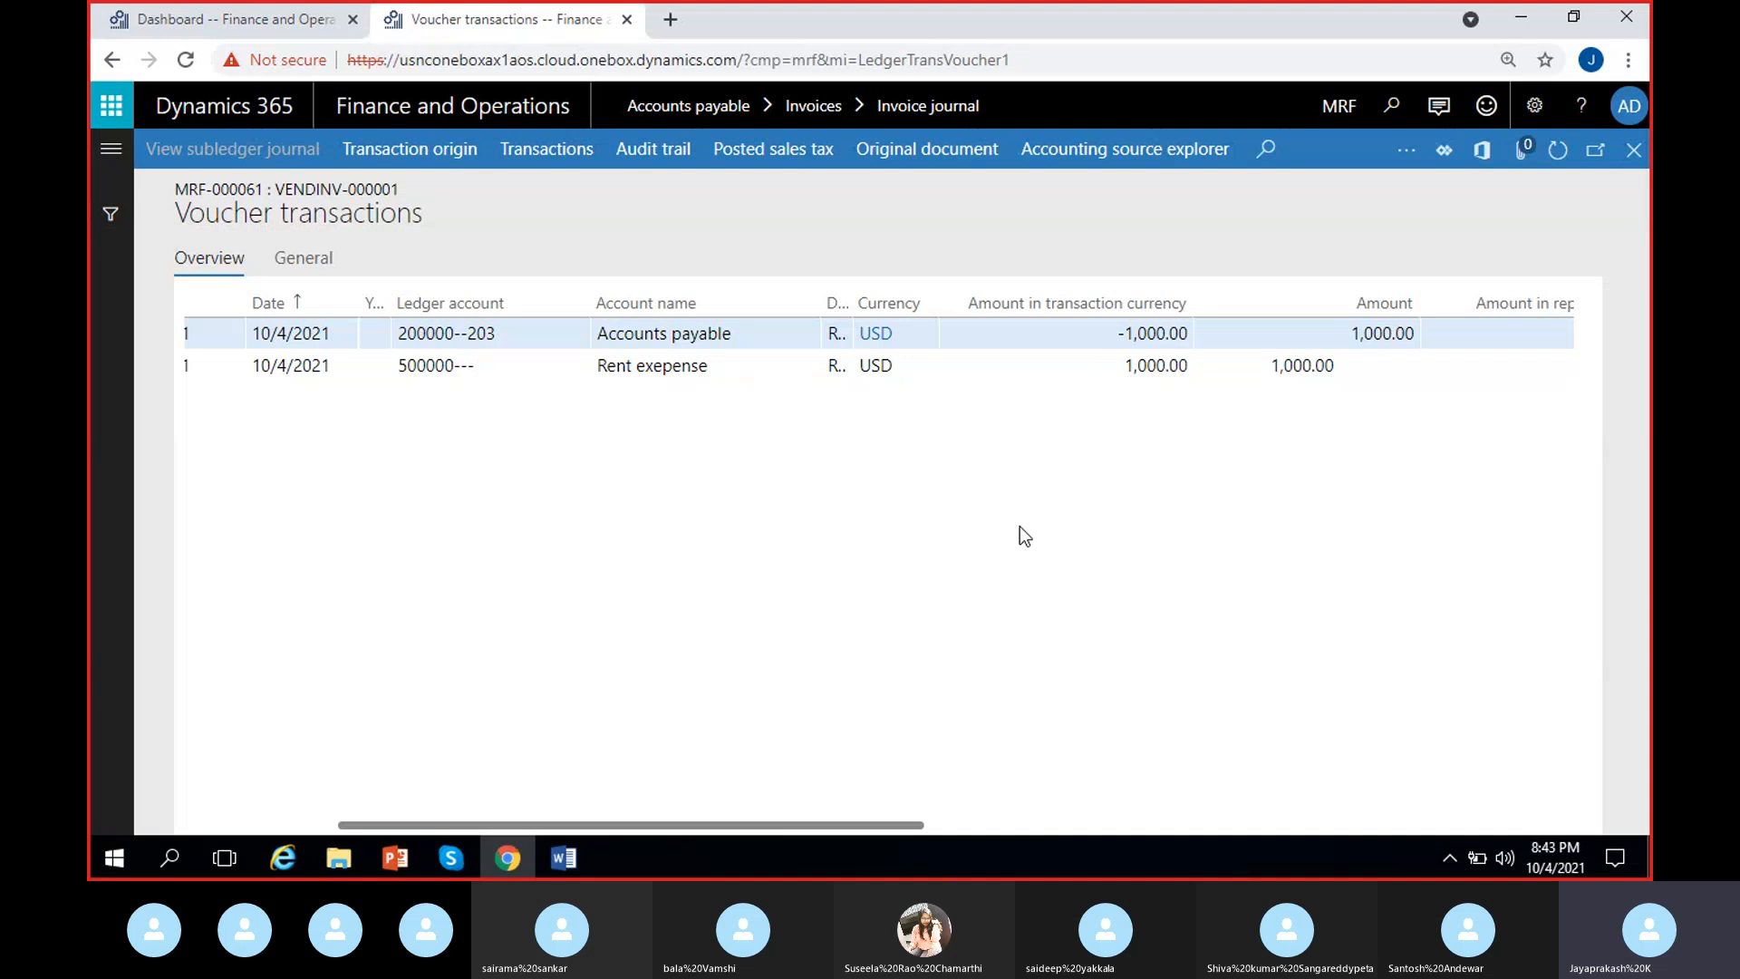
click(246, 25)
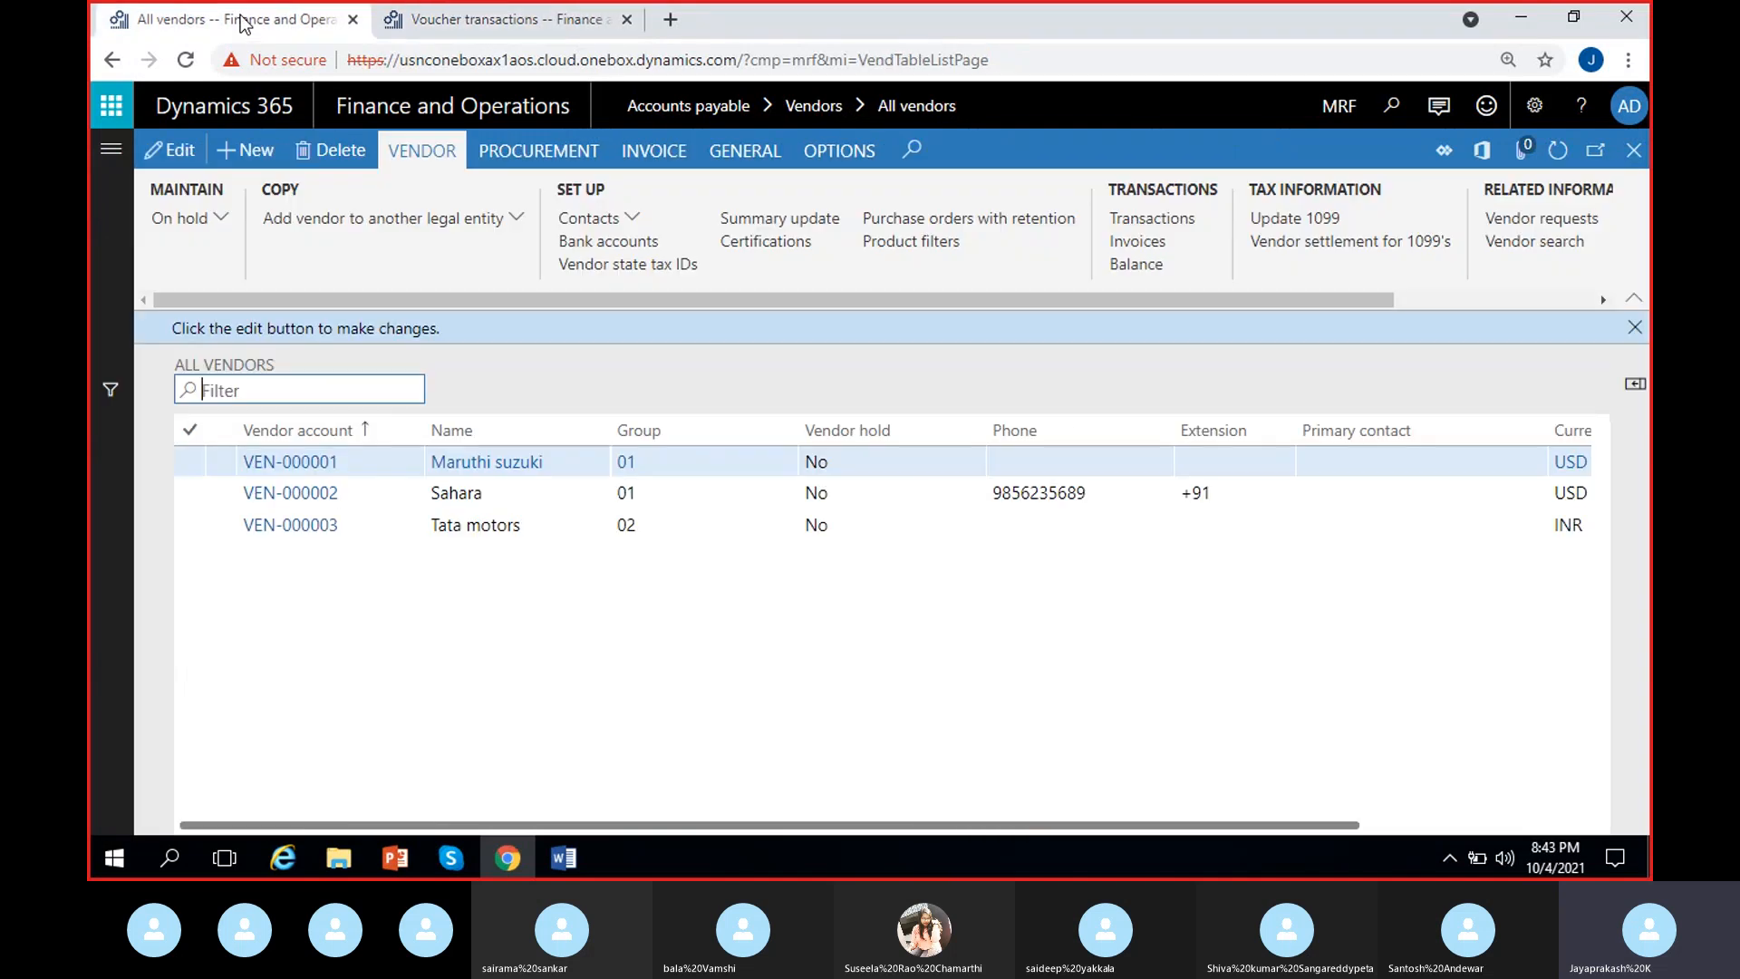
click(1634, 327)
click(675, 460)
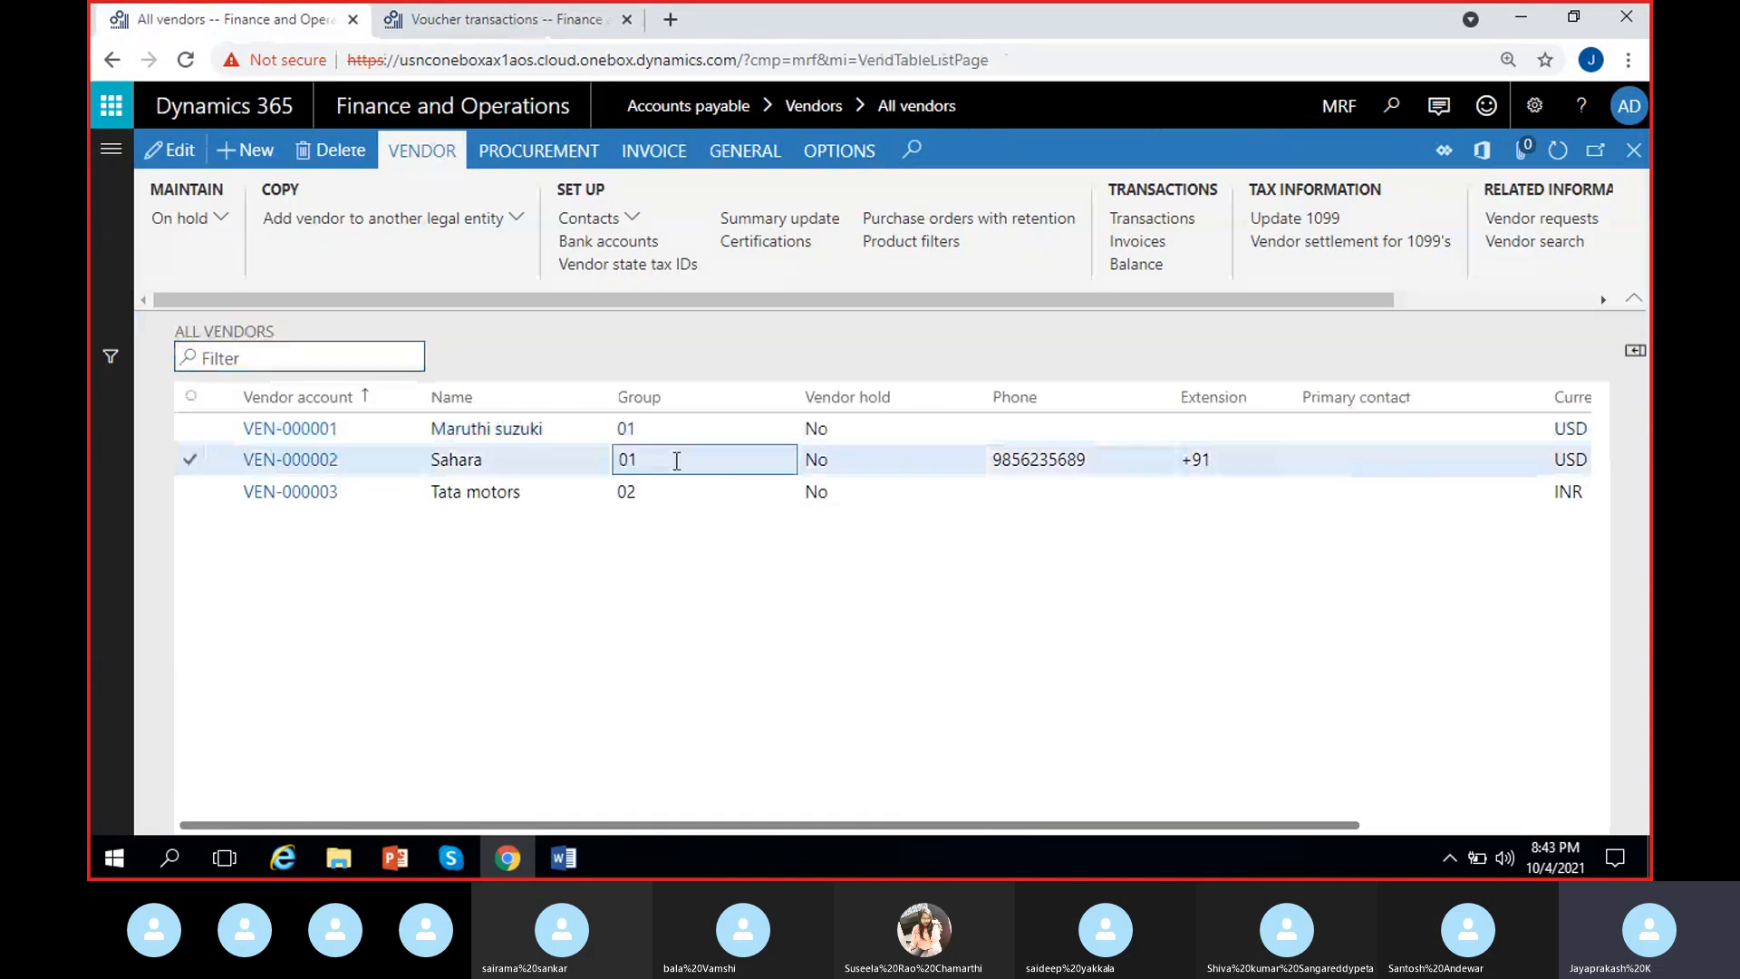
Examine the ledger accounts of the accounts payable and rent expense lines in the voucher transactions and return to the All vendors list.
click(524, 33)
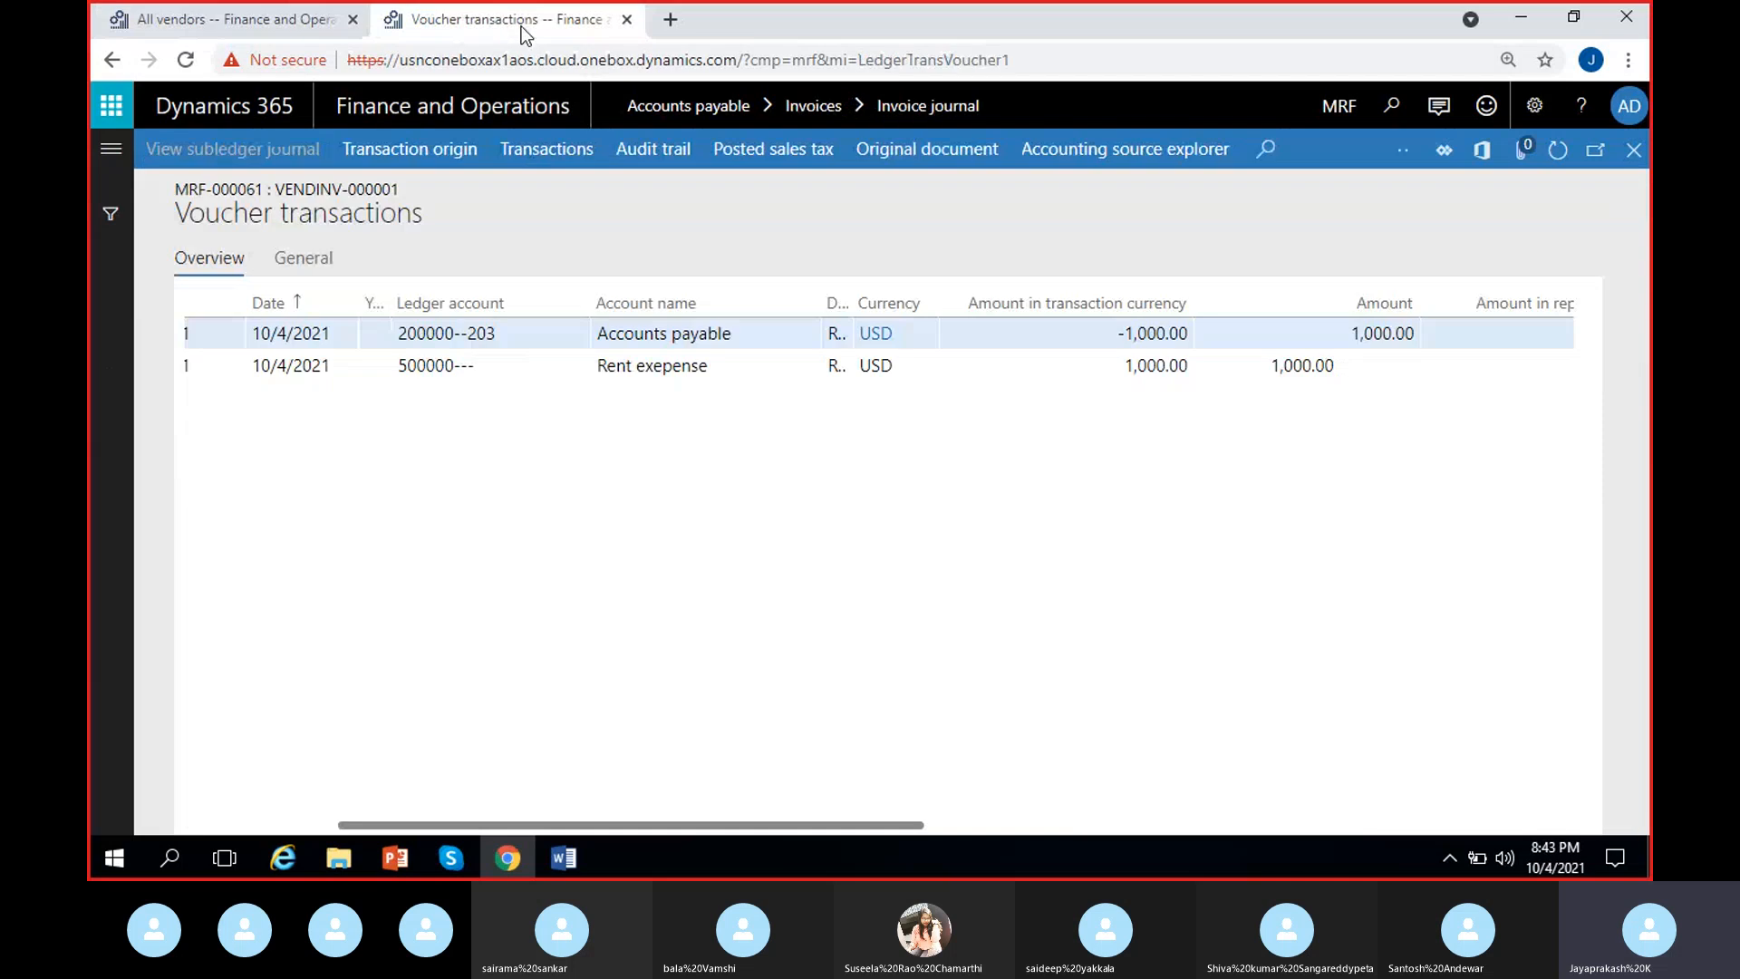
click(748, 343)
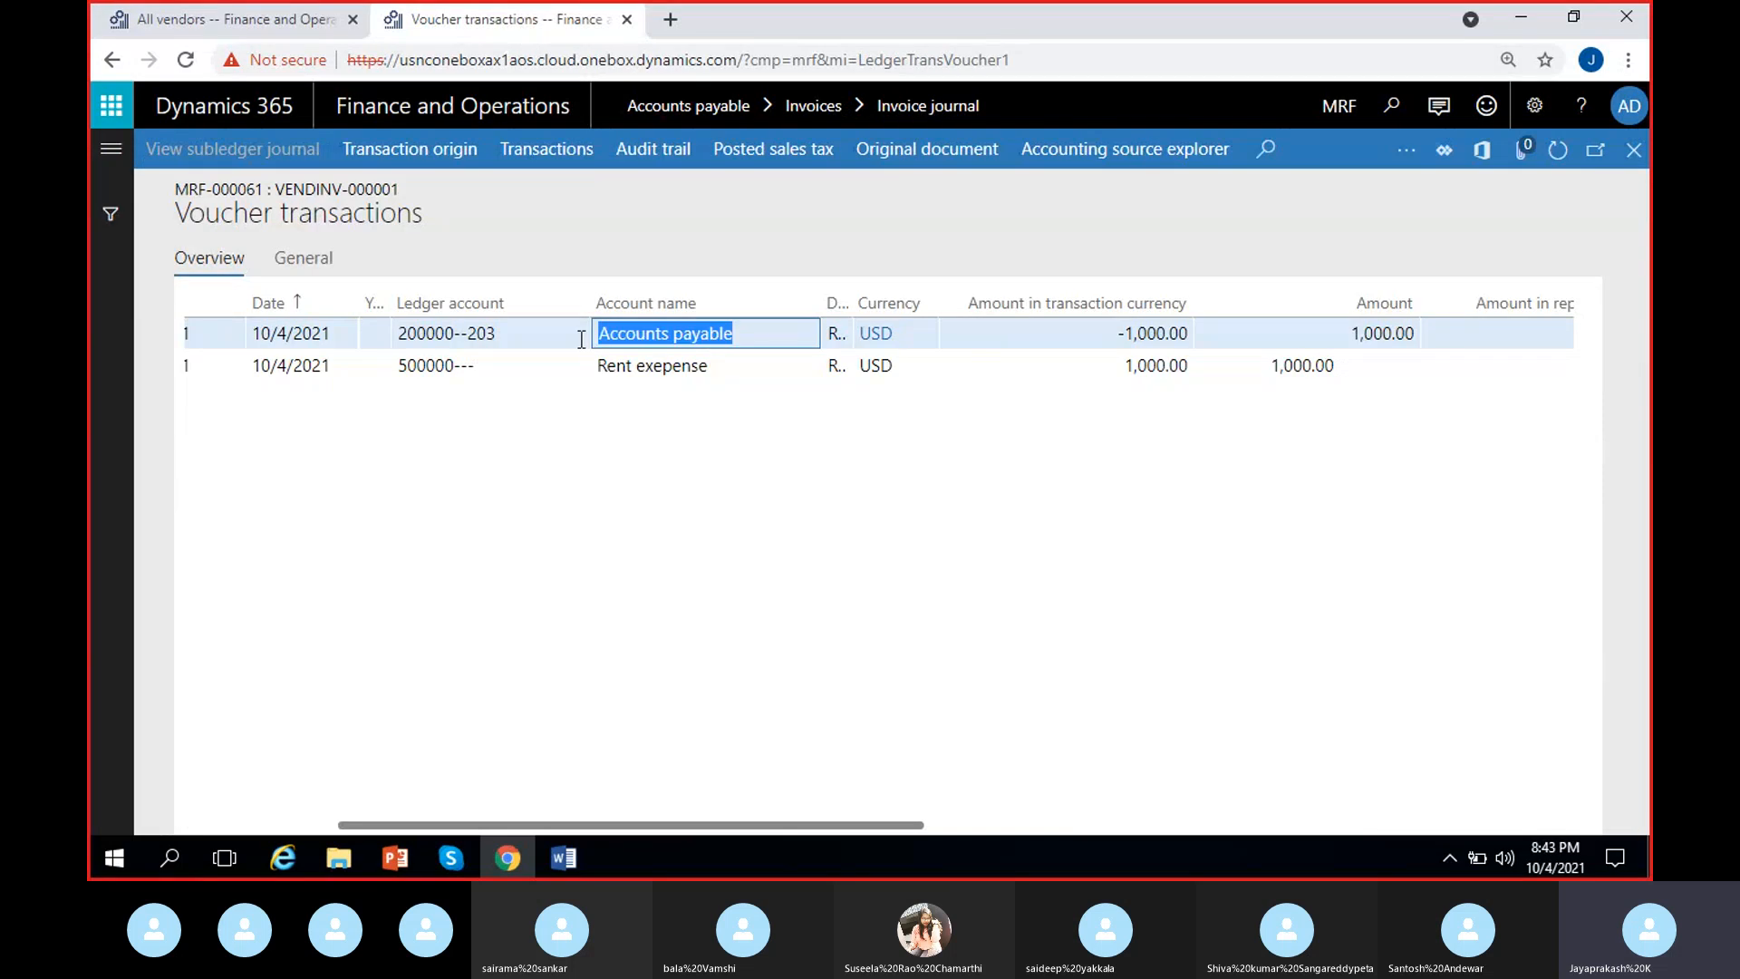
drag(522, 334, 322, 382)
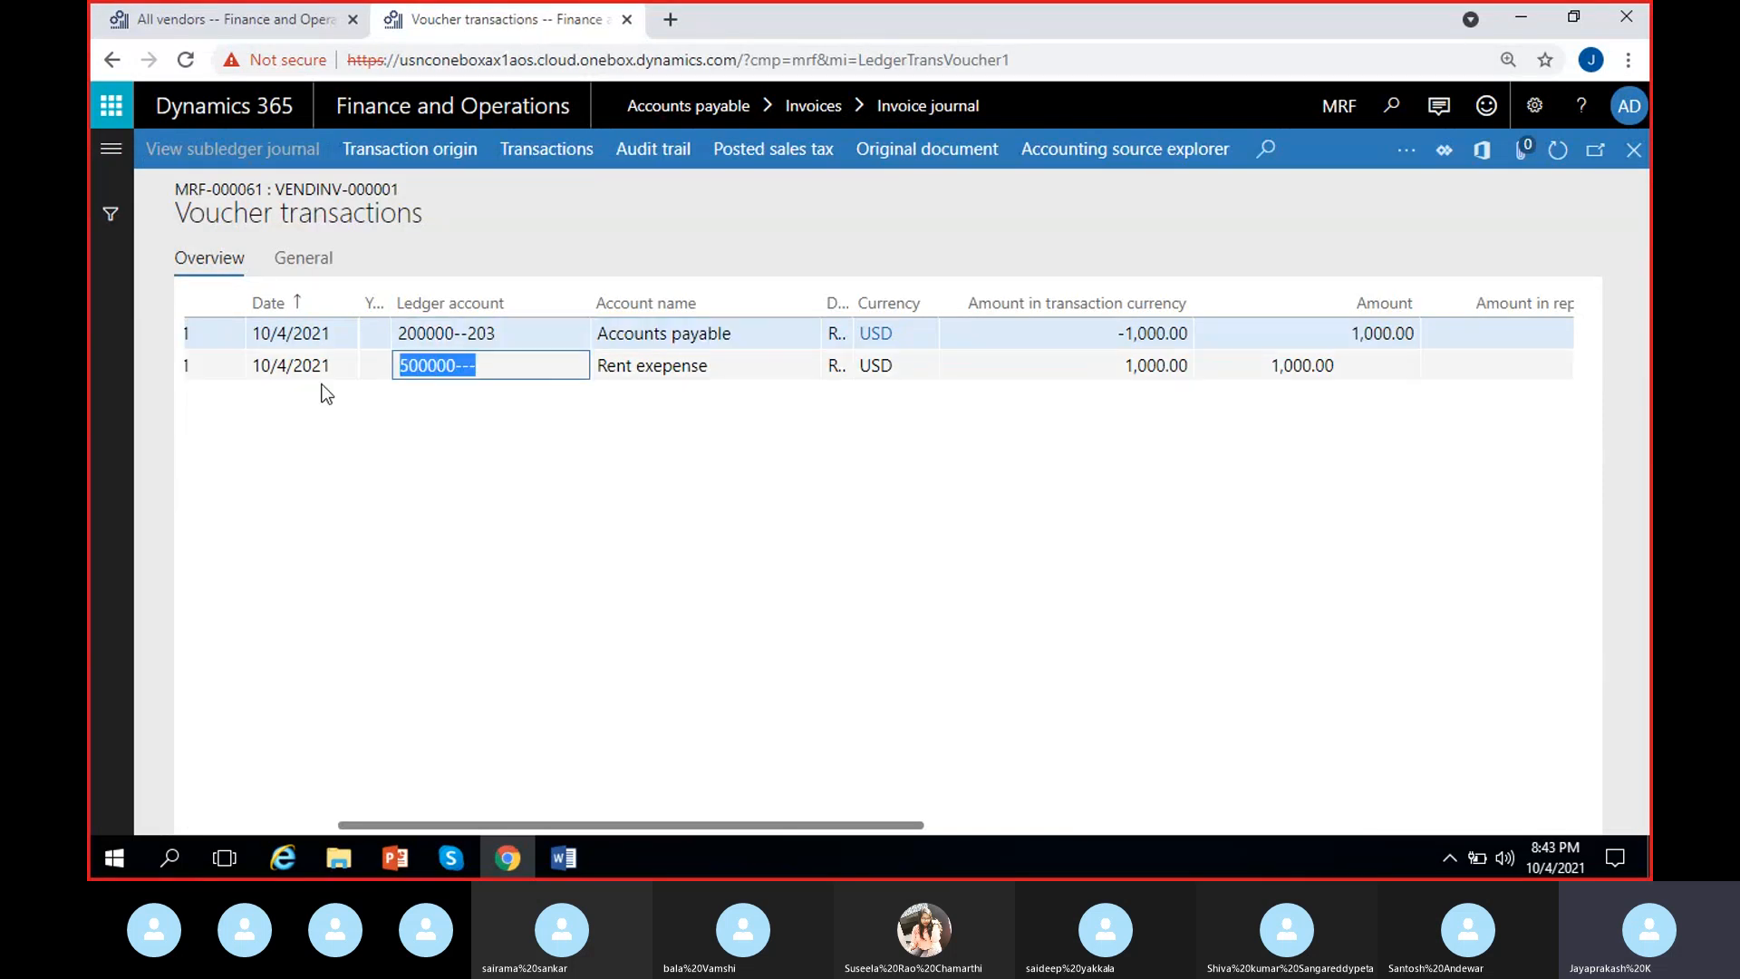
click(421, 572)
drag(484, 824, 454, 823)
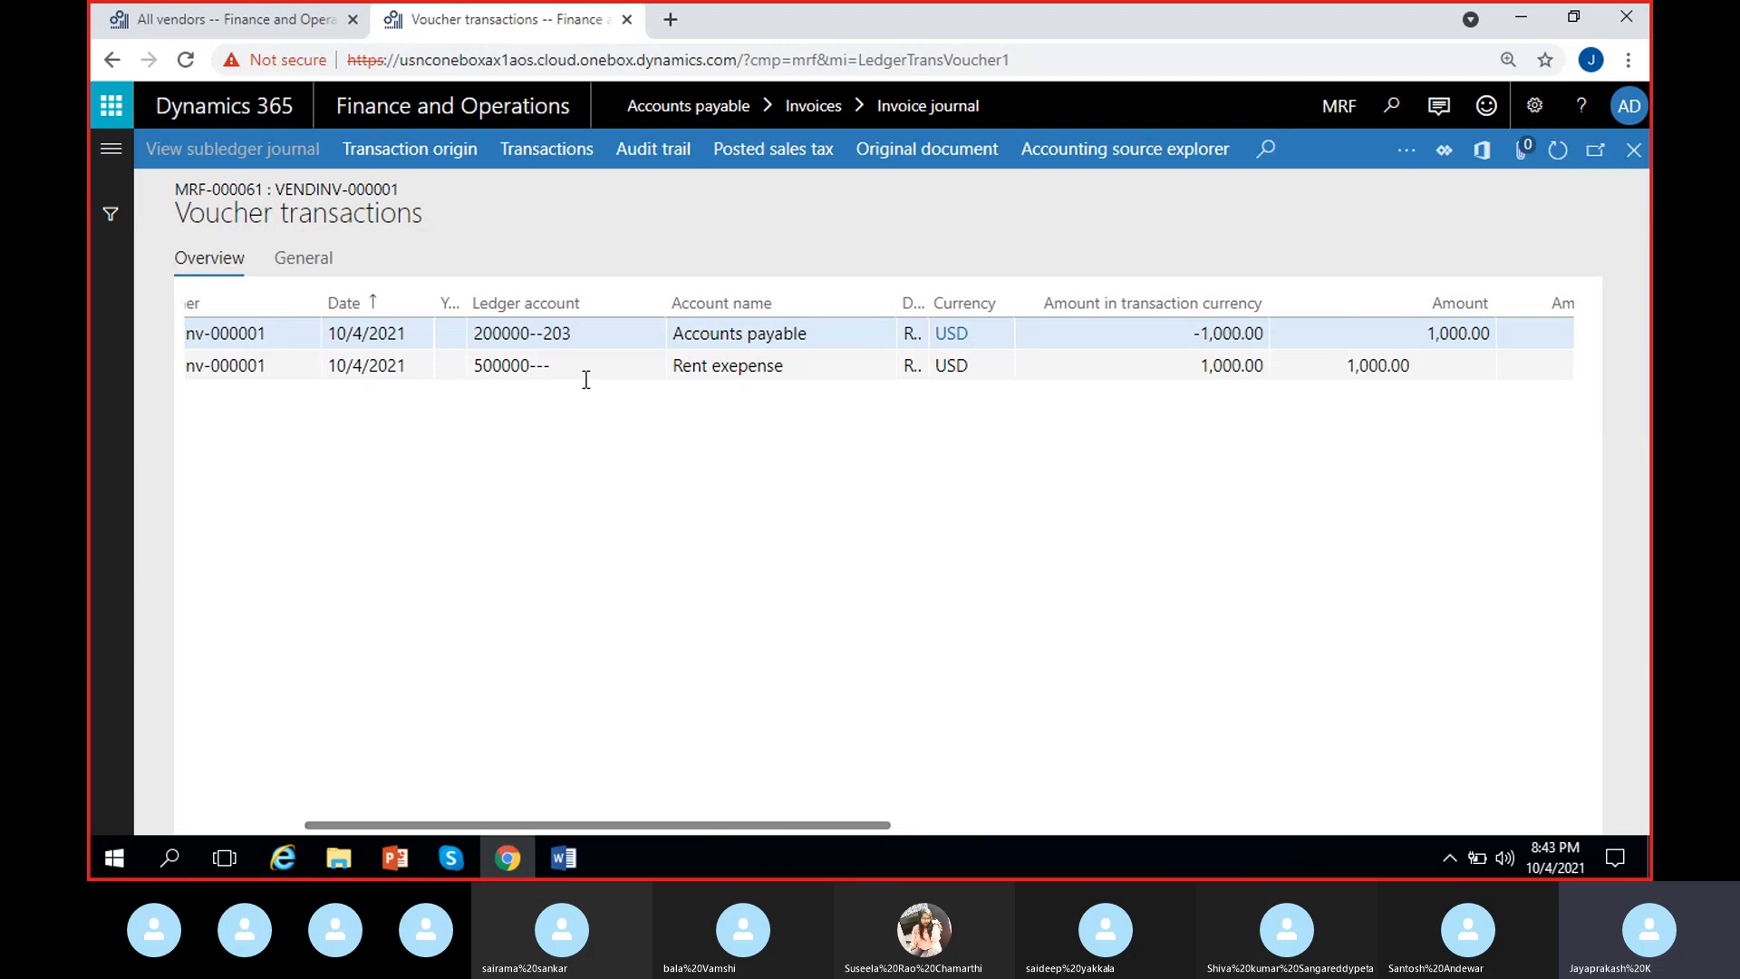
mouse_move(592, 366)
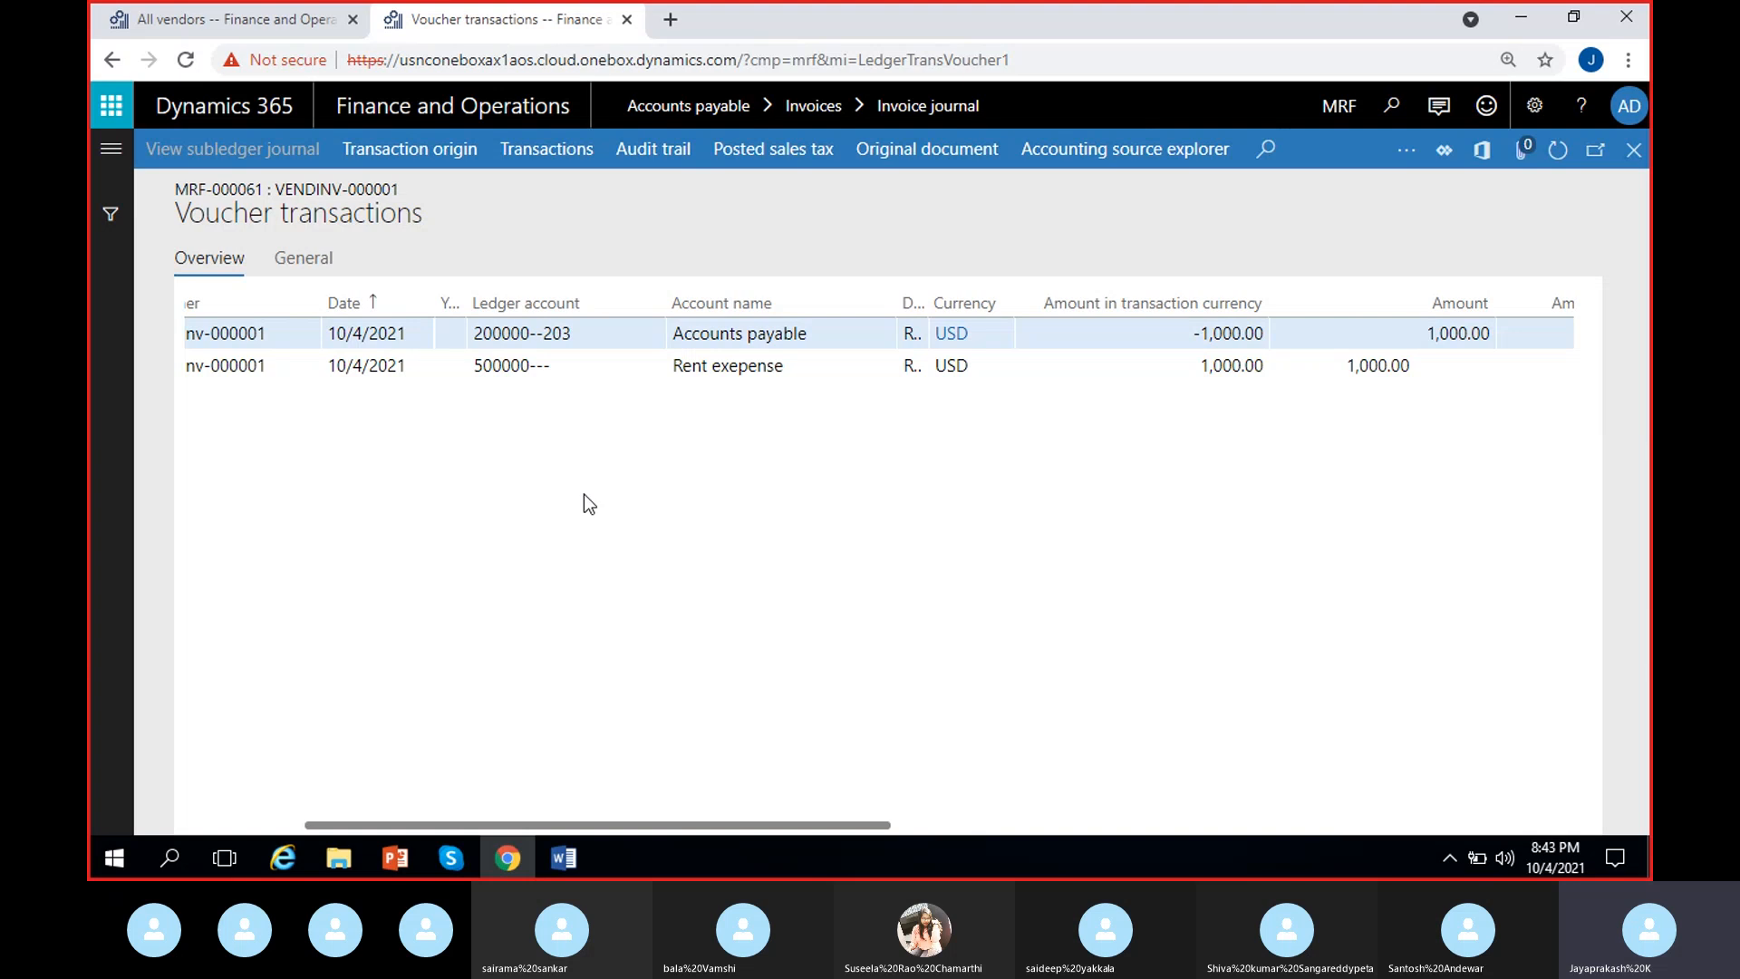
scroll(589, 504, left, 2)
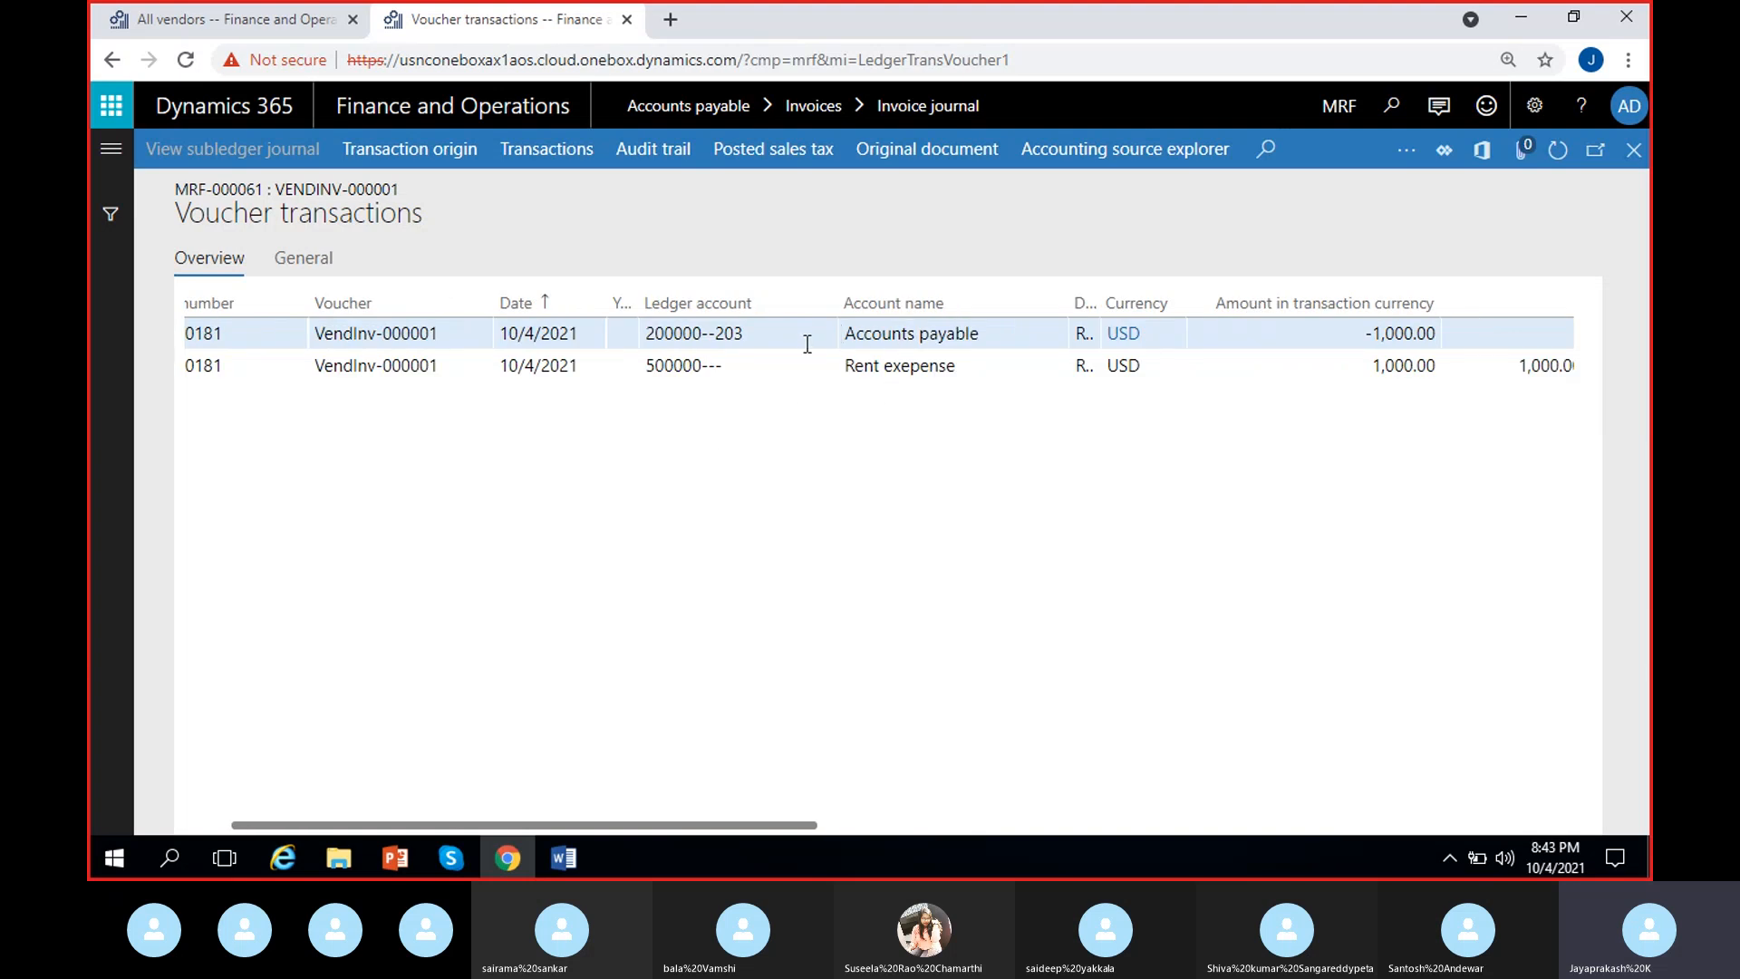
click(767, 337)
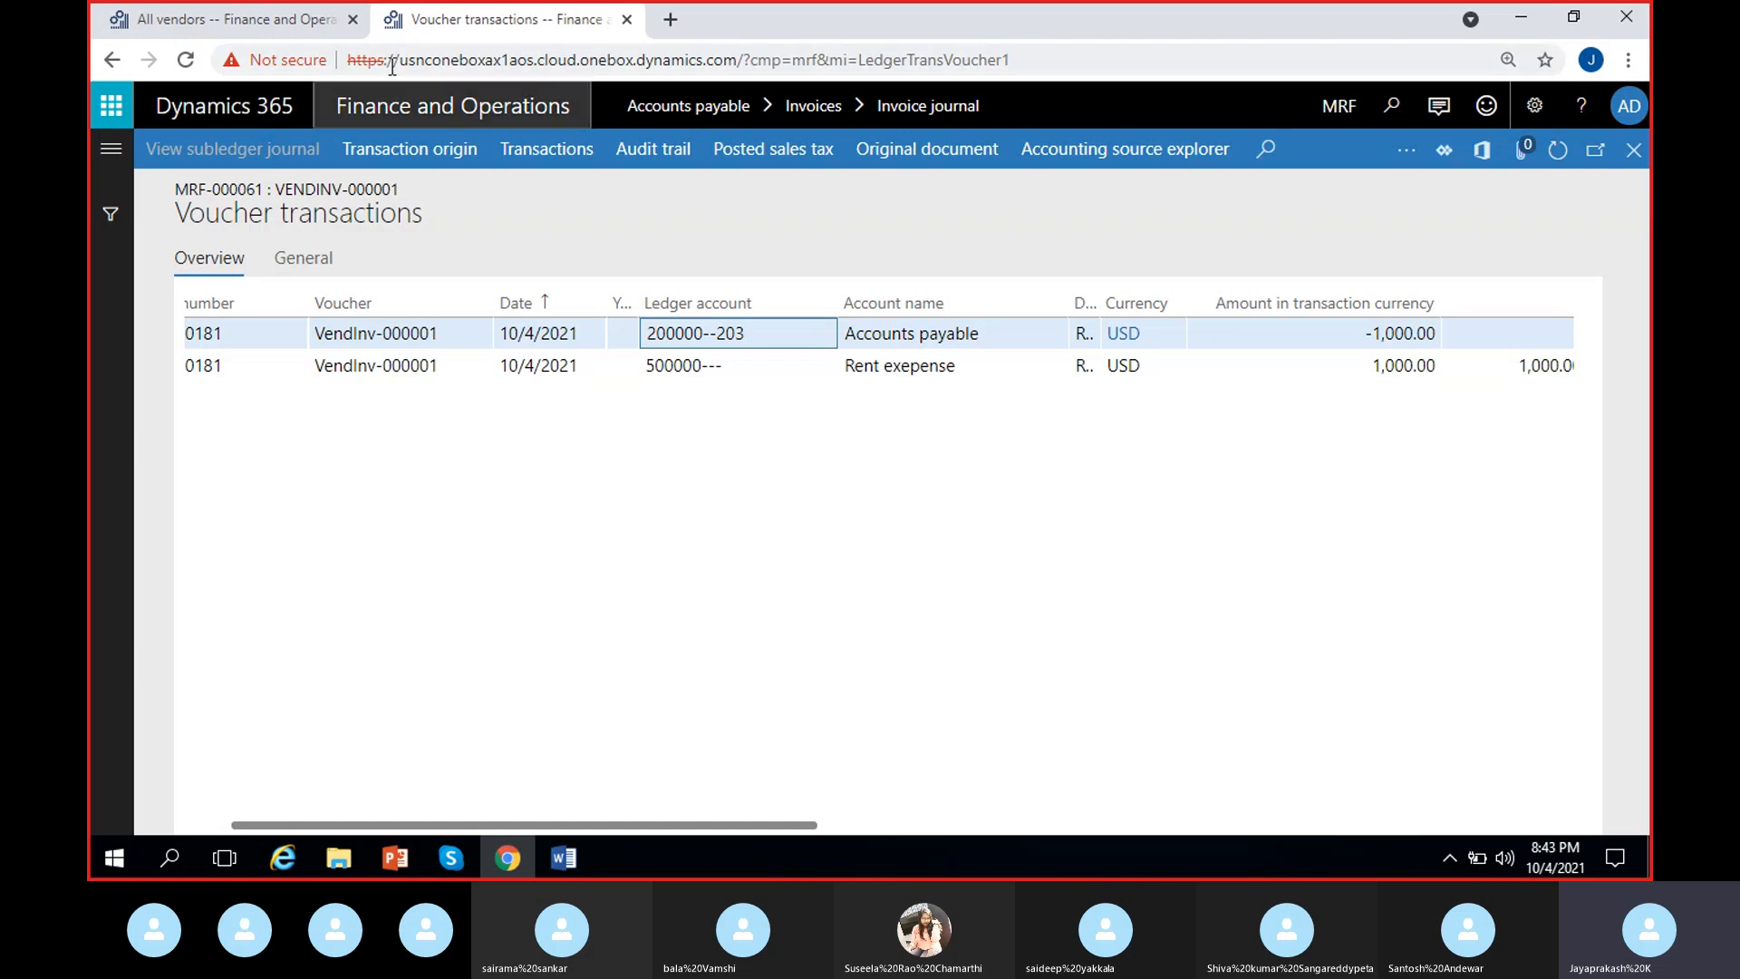
click(283, 25)
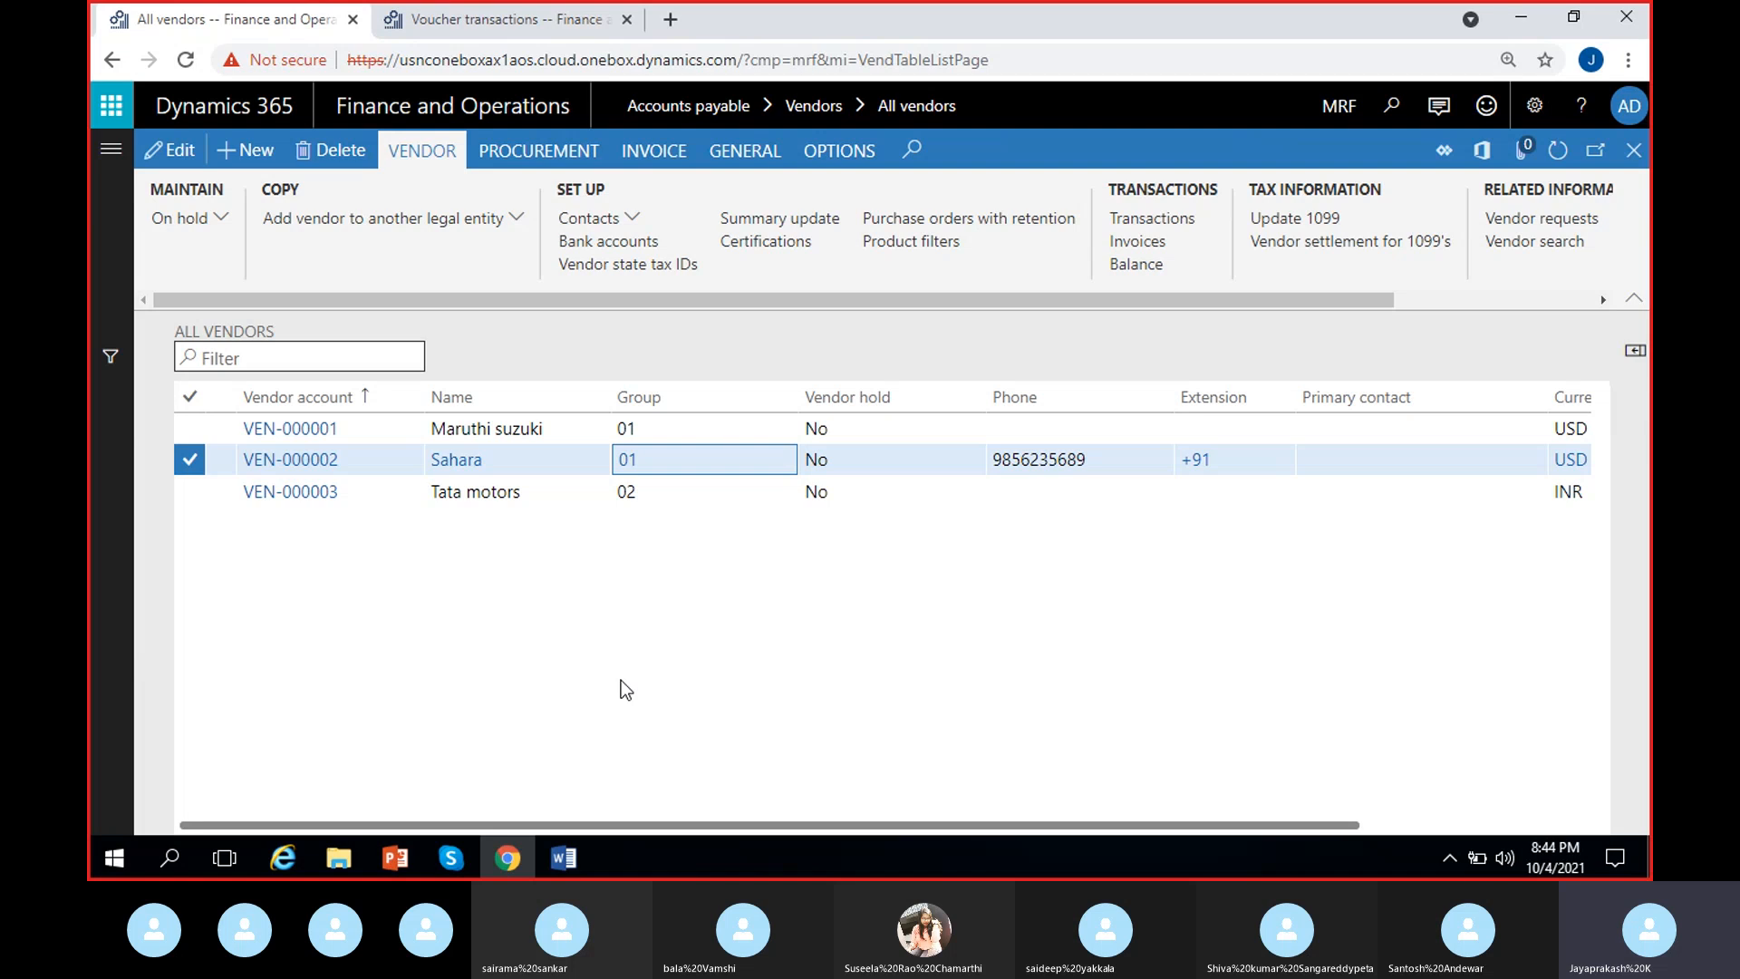
Return to the voucher transactions and examine the account name of the accounts payable line.
click(455, 27)
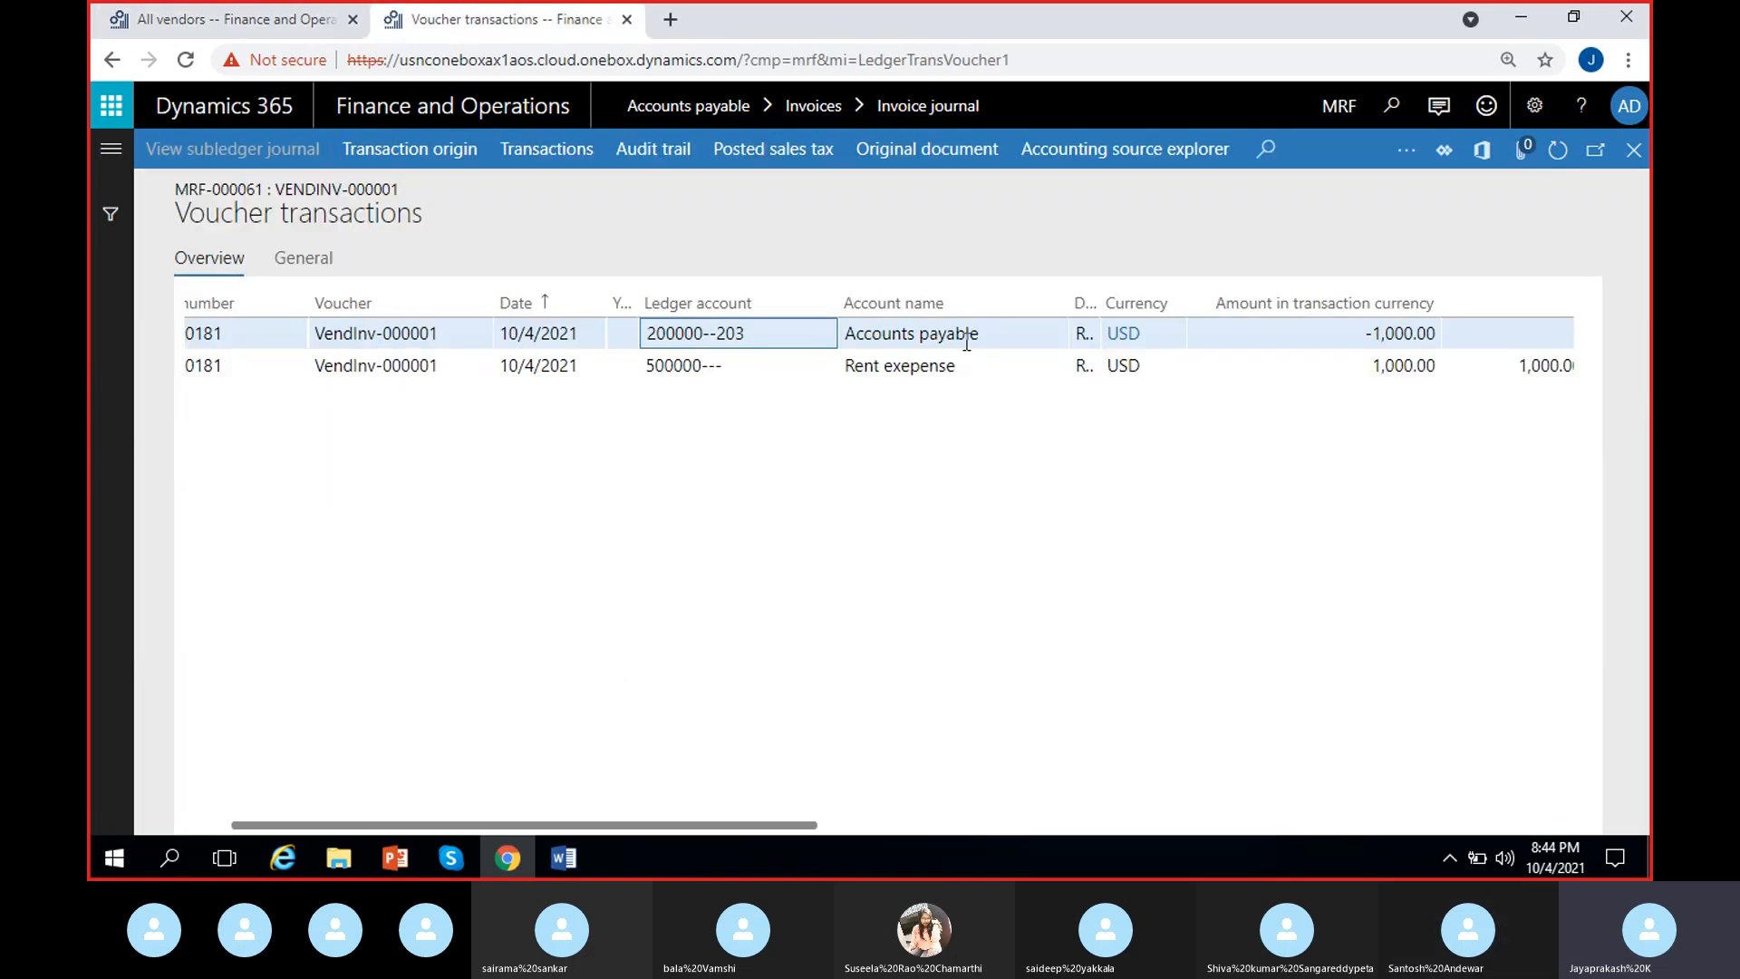
click(994, 337)
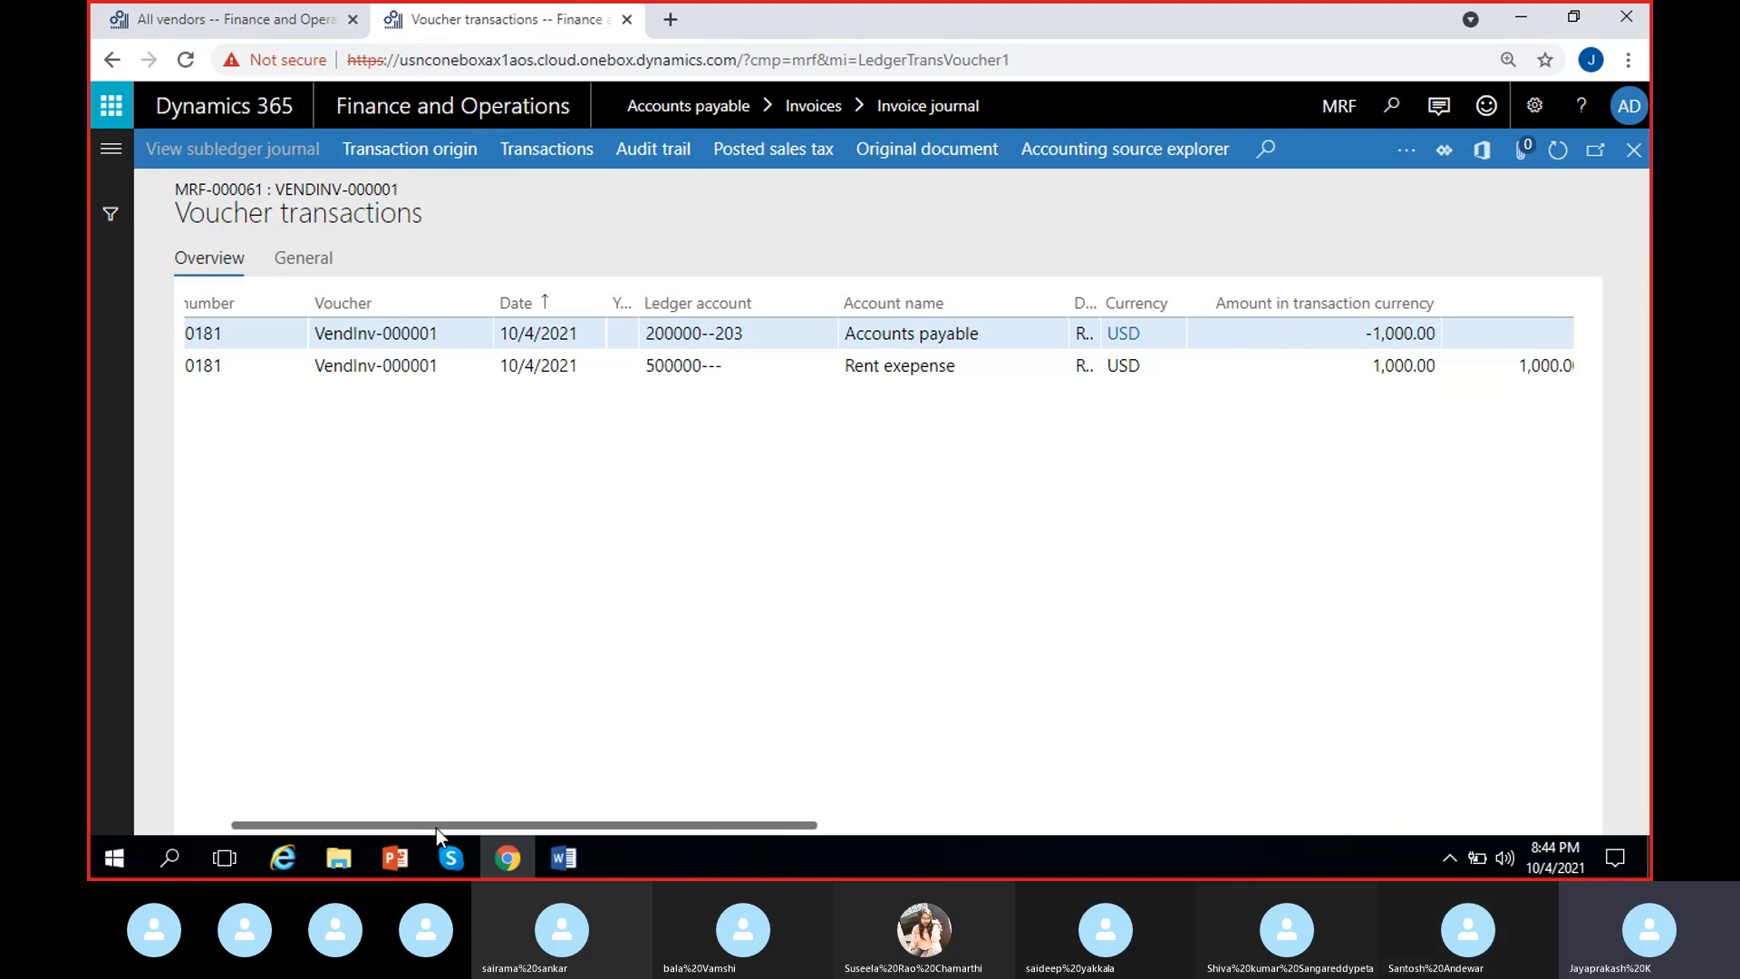
drag(981, 333, 843, 339)
click(784, 563)
click(968, 331)
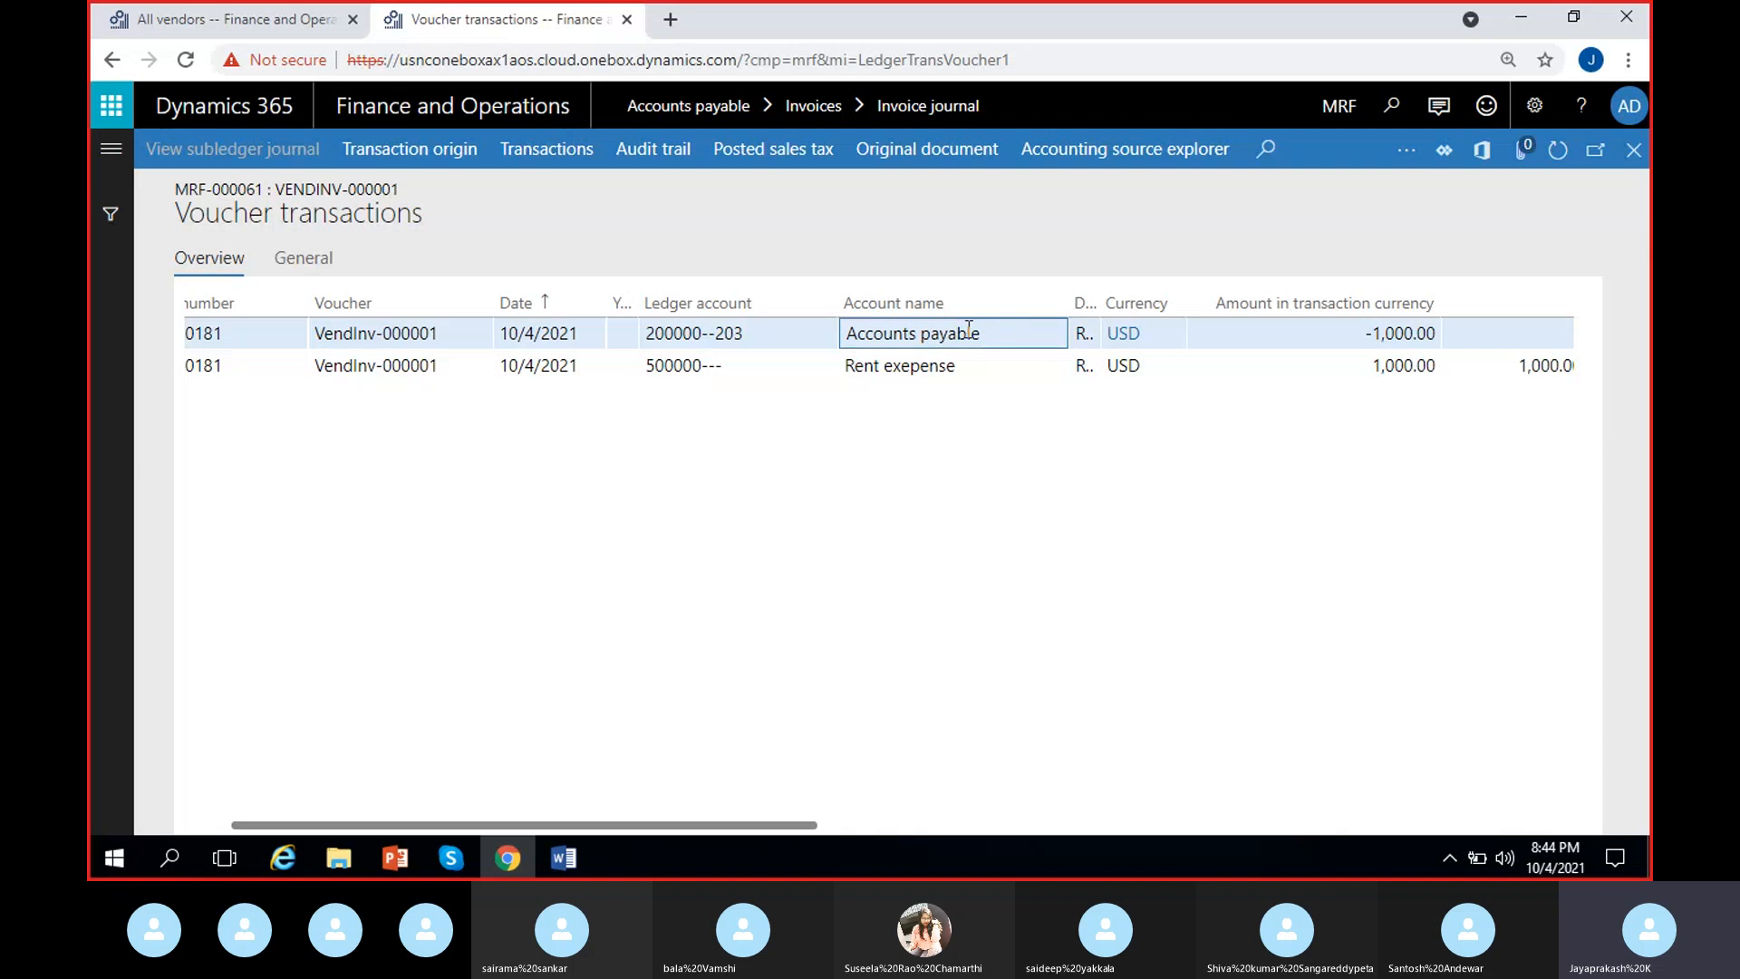
click(814, 553)
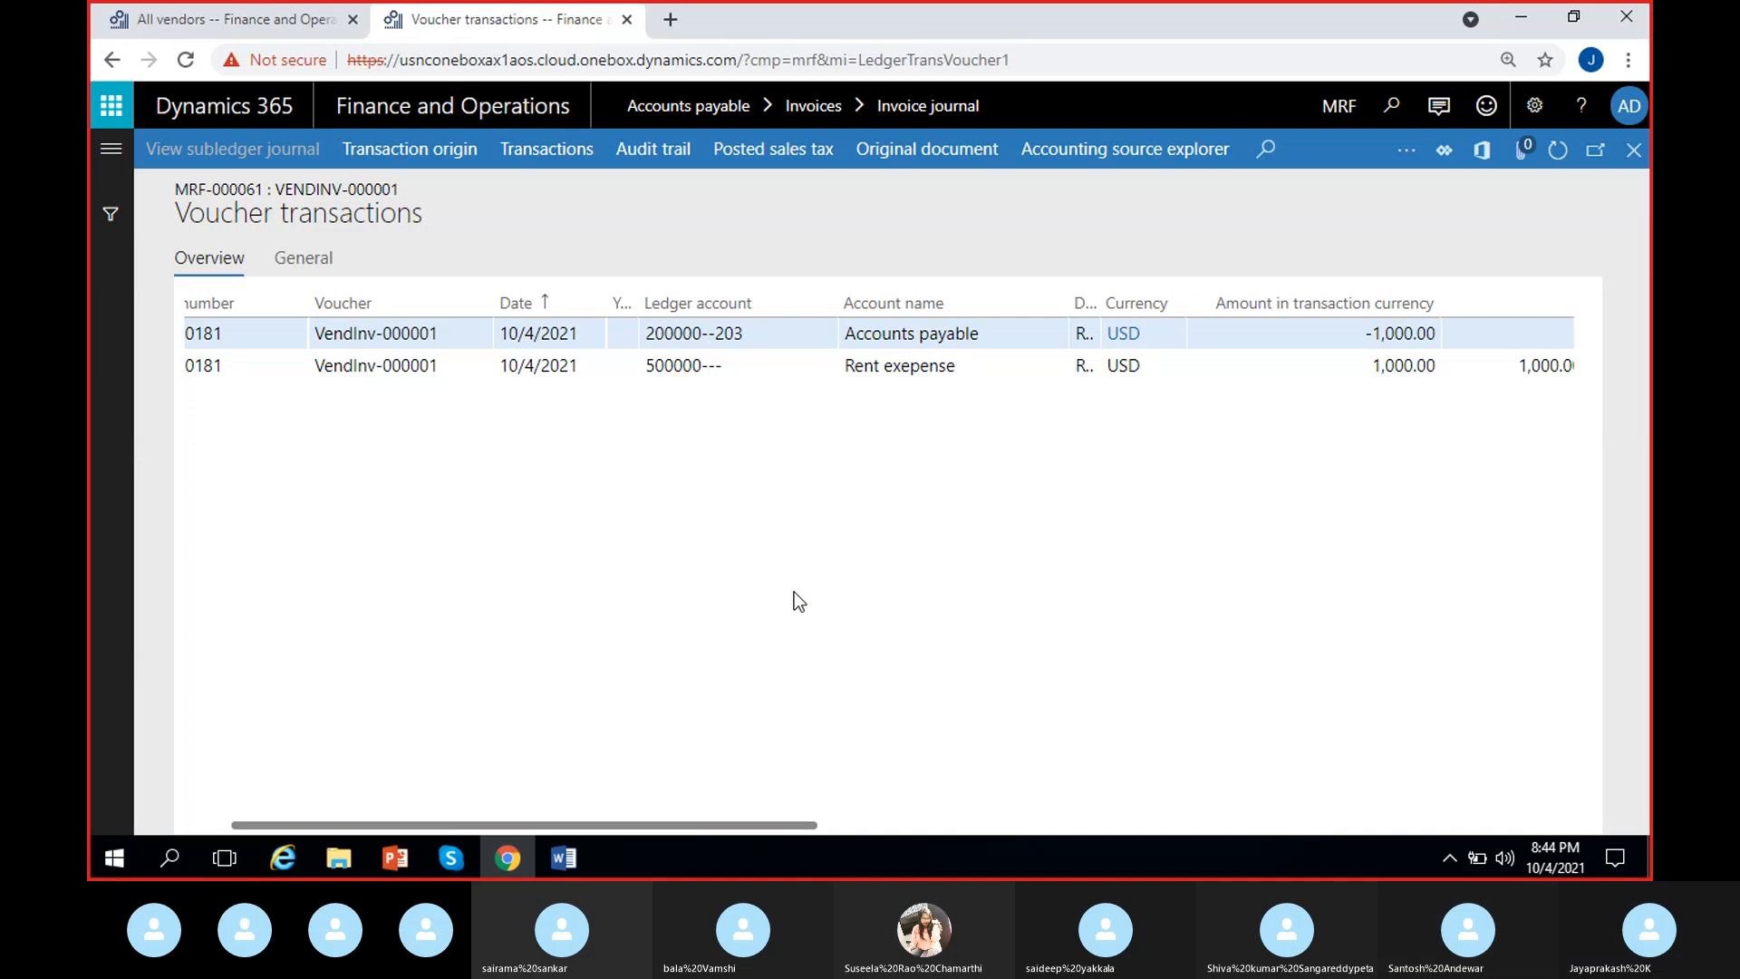
Check the Skype call window, and switch from the voucher transactions back to the All vendors list.
click(450, 857)
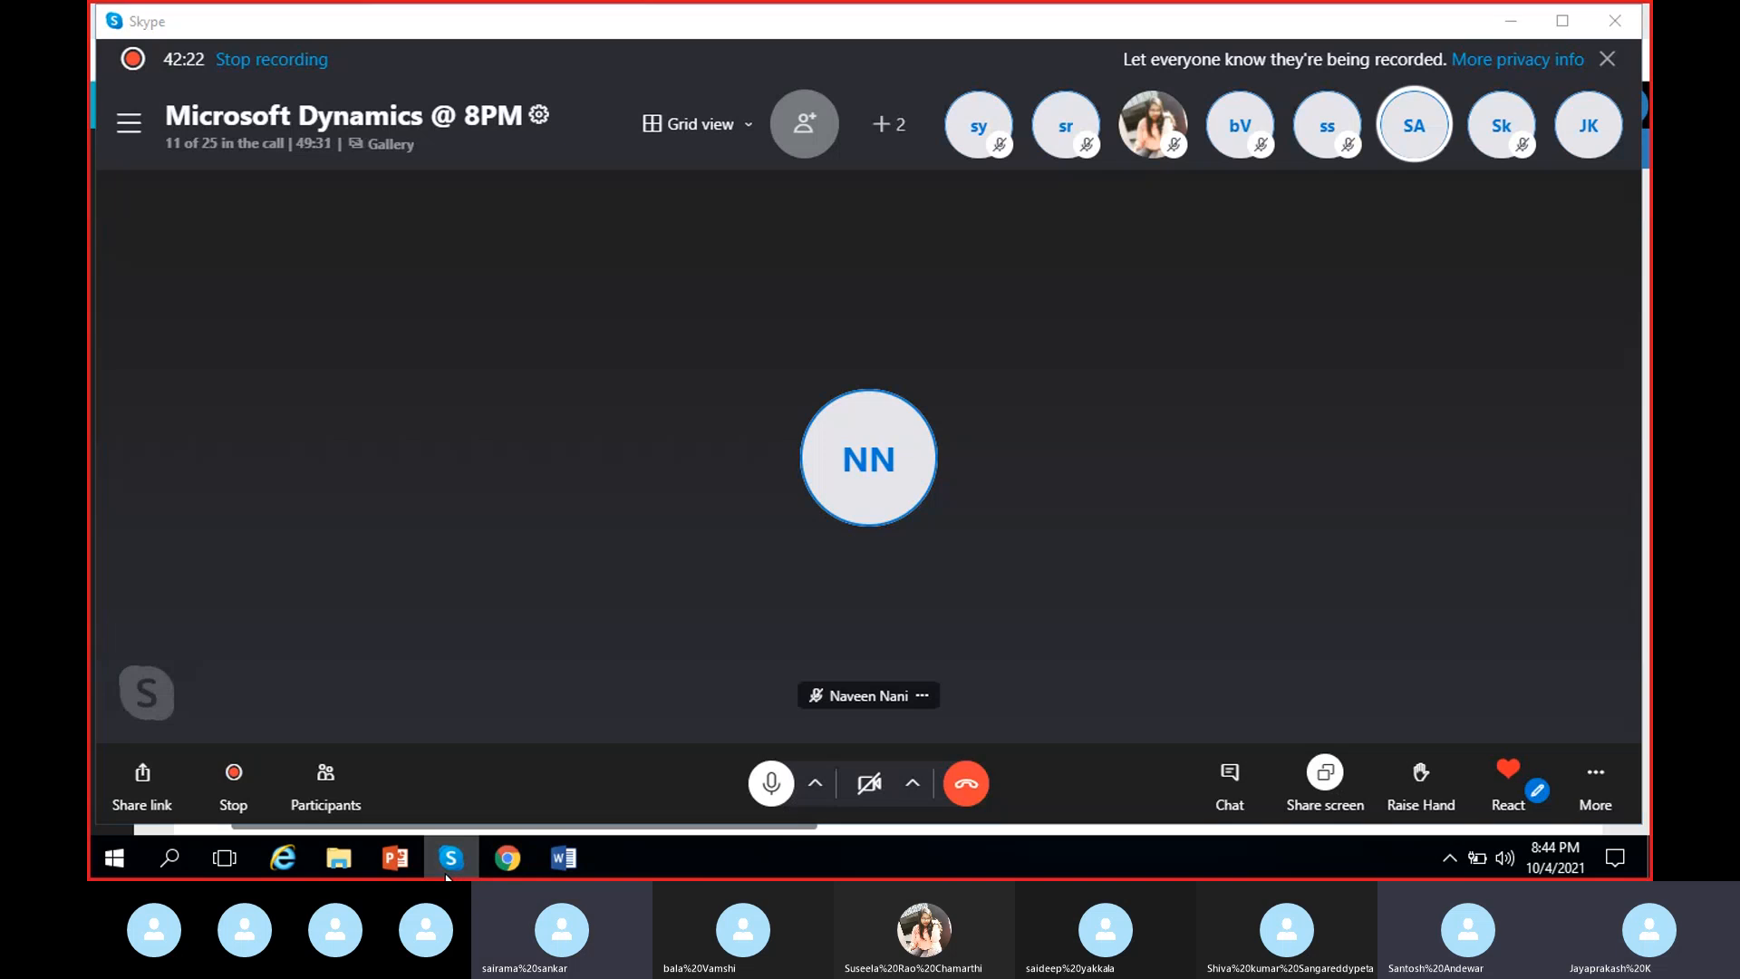
click(446, 871)
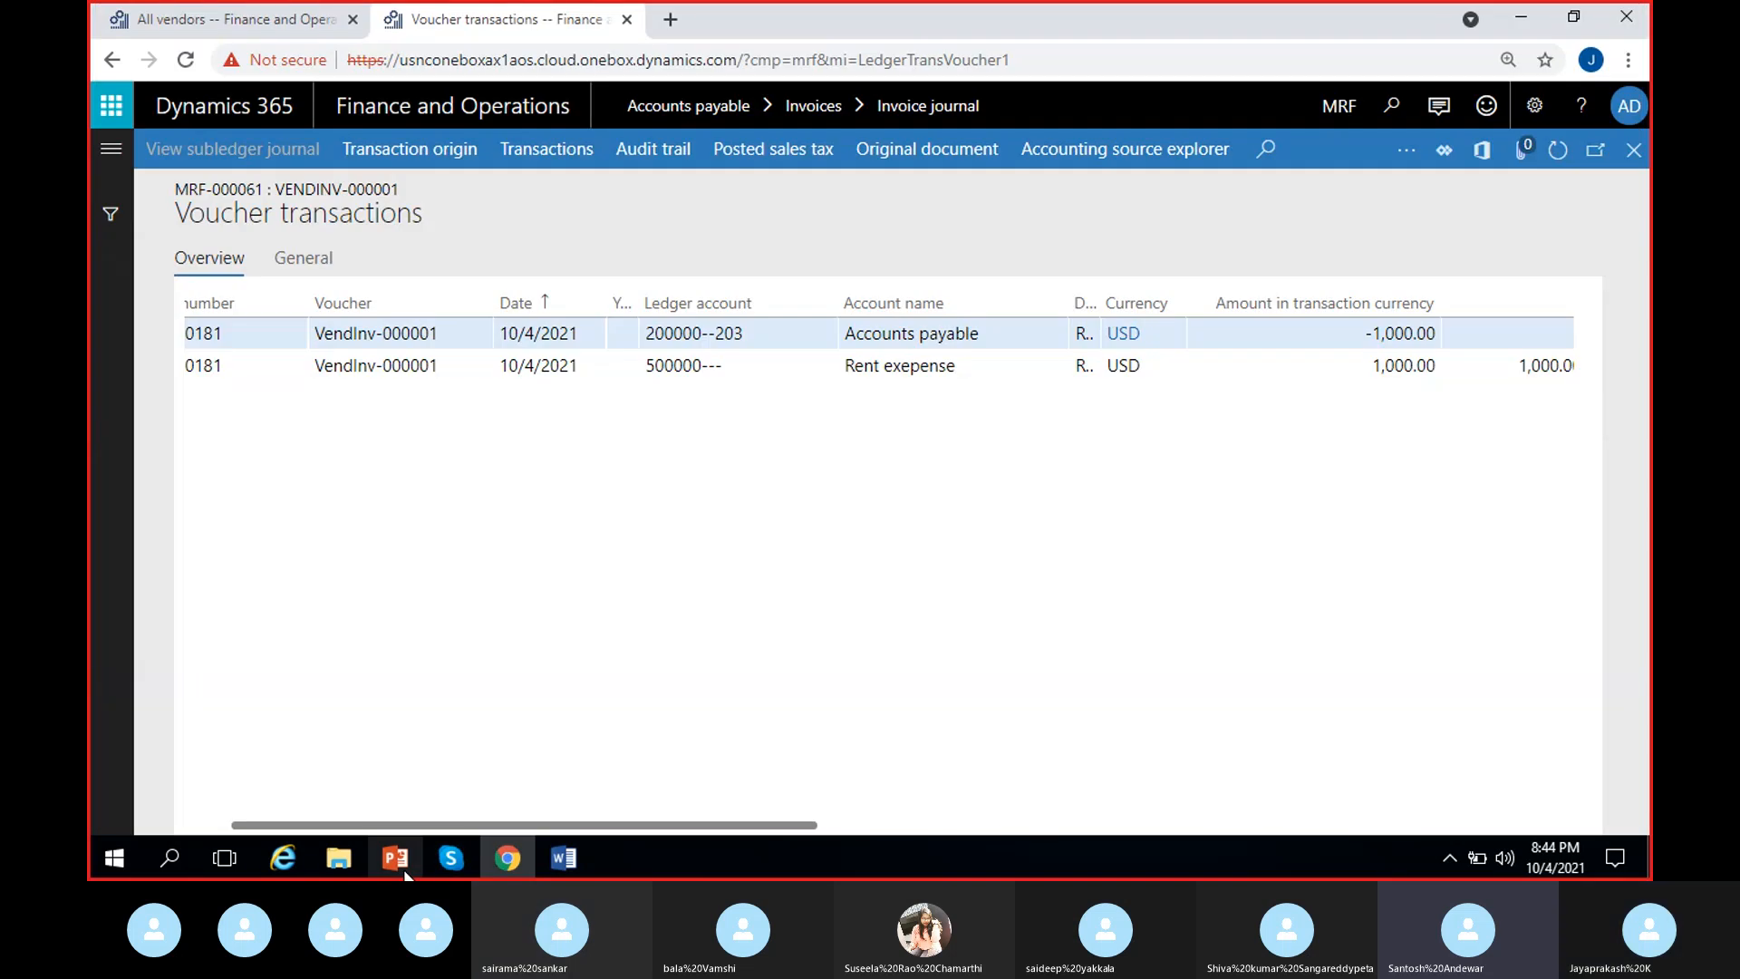
click(1477, 173)
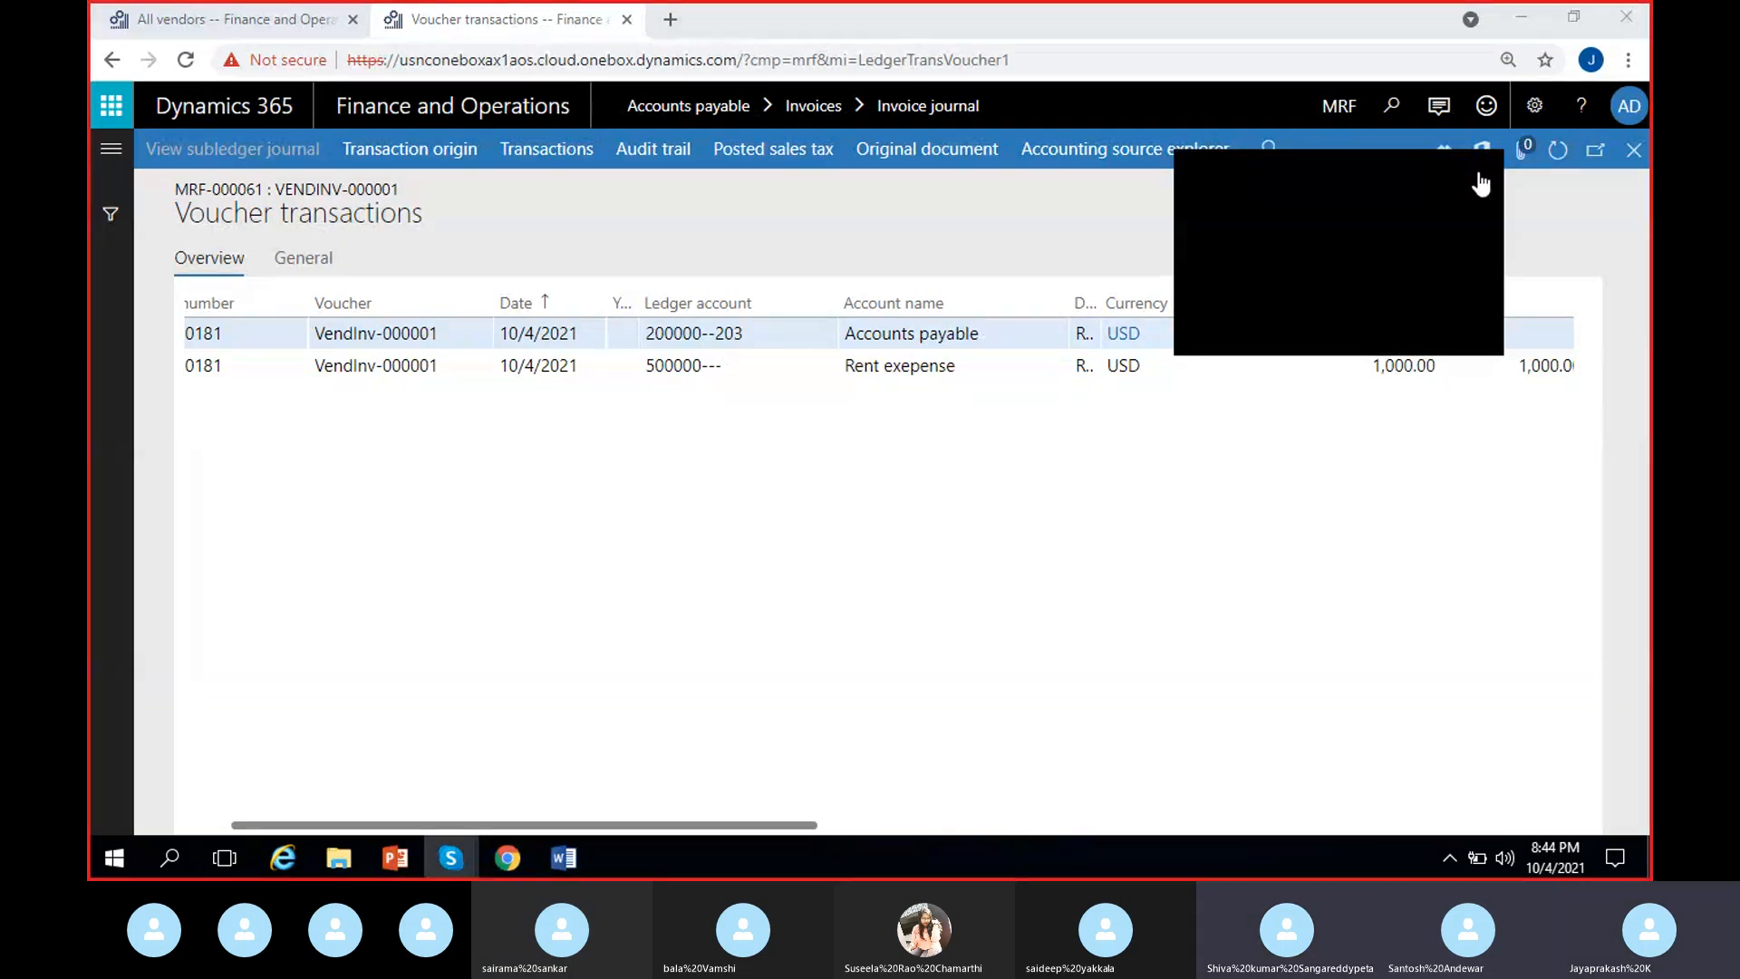
scroll(855, 589, left, 1)
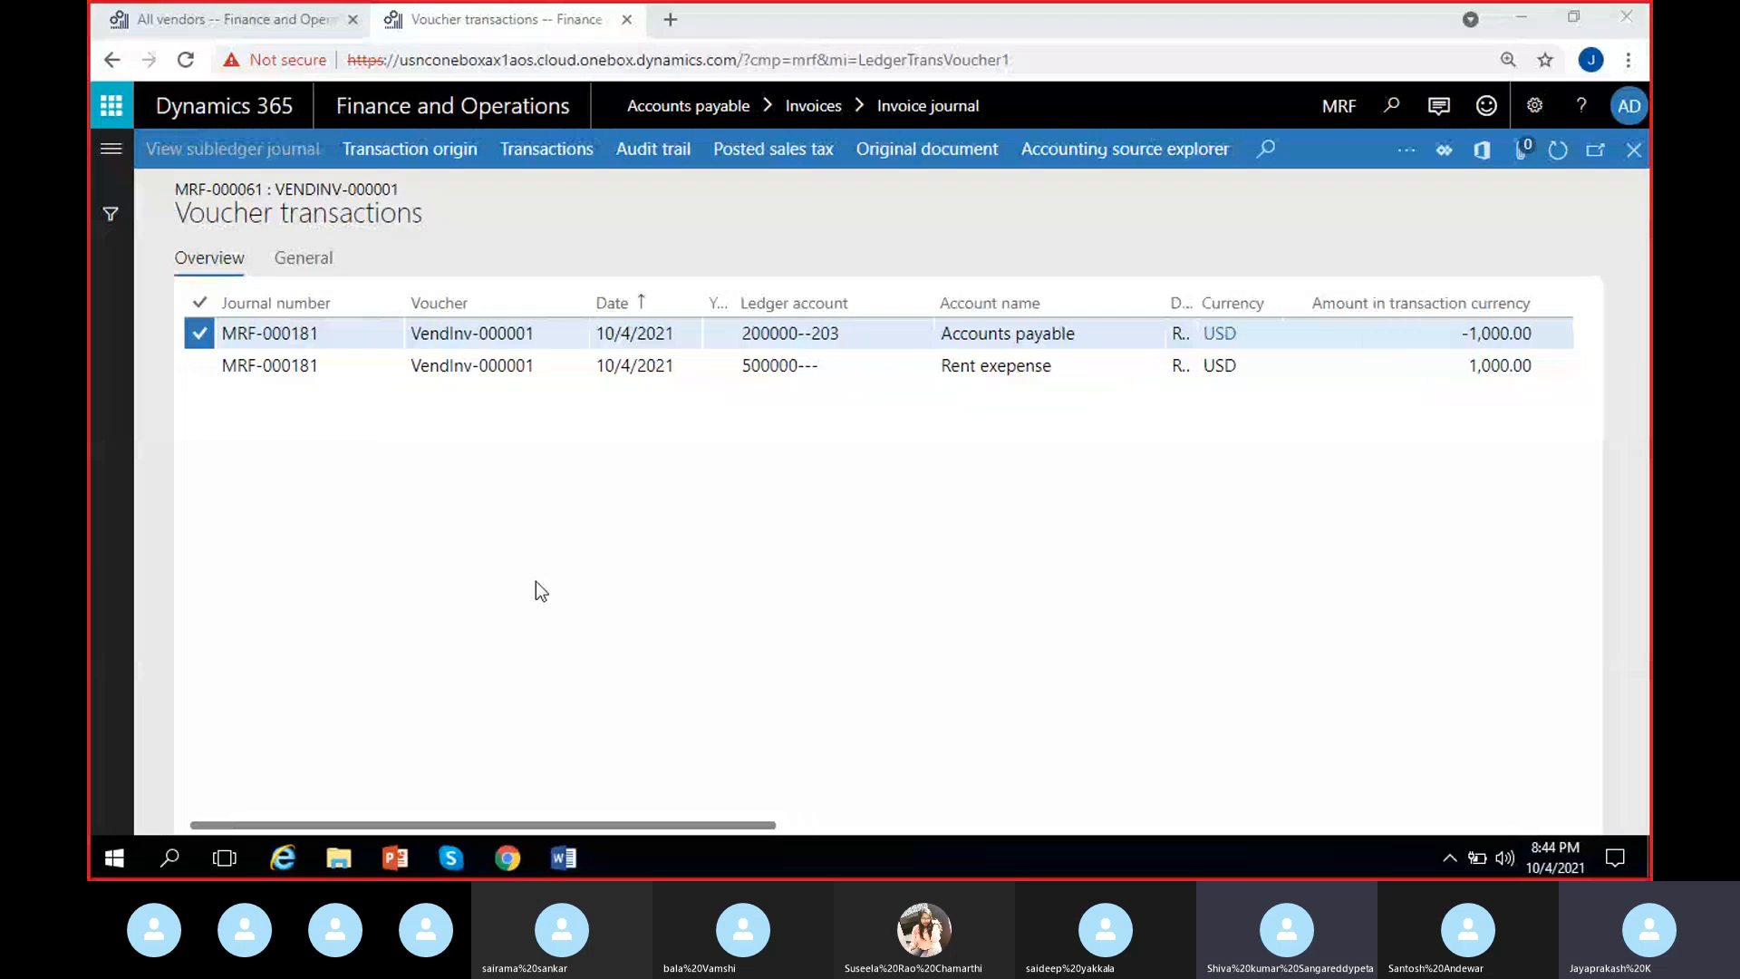
click(241, 20)
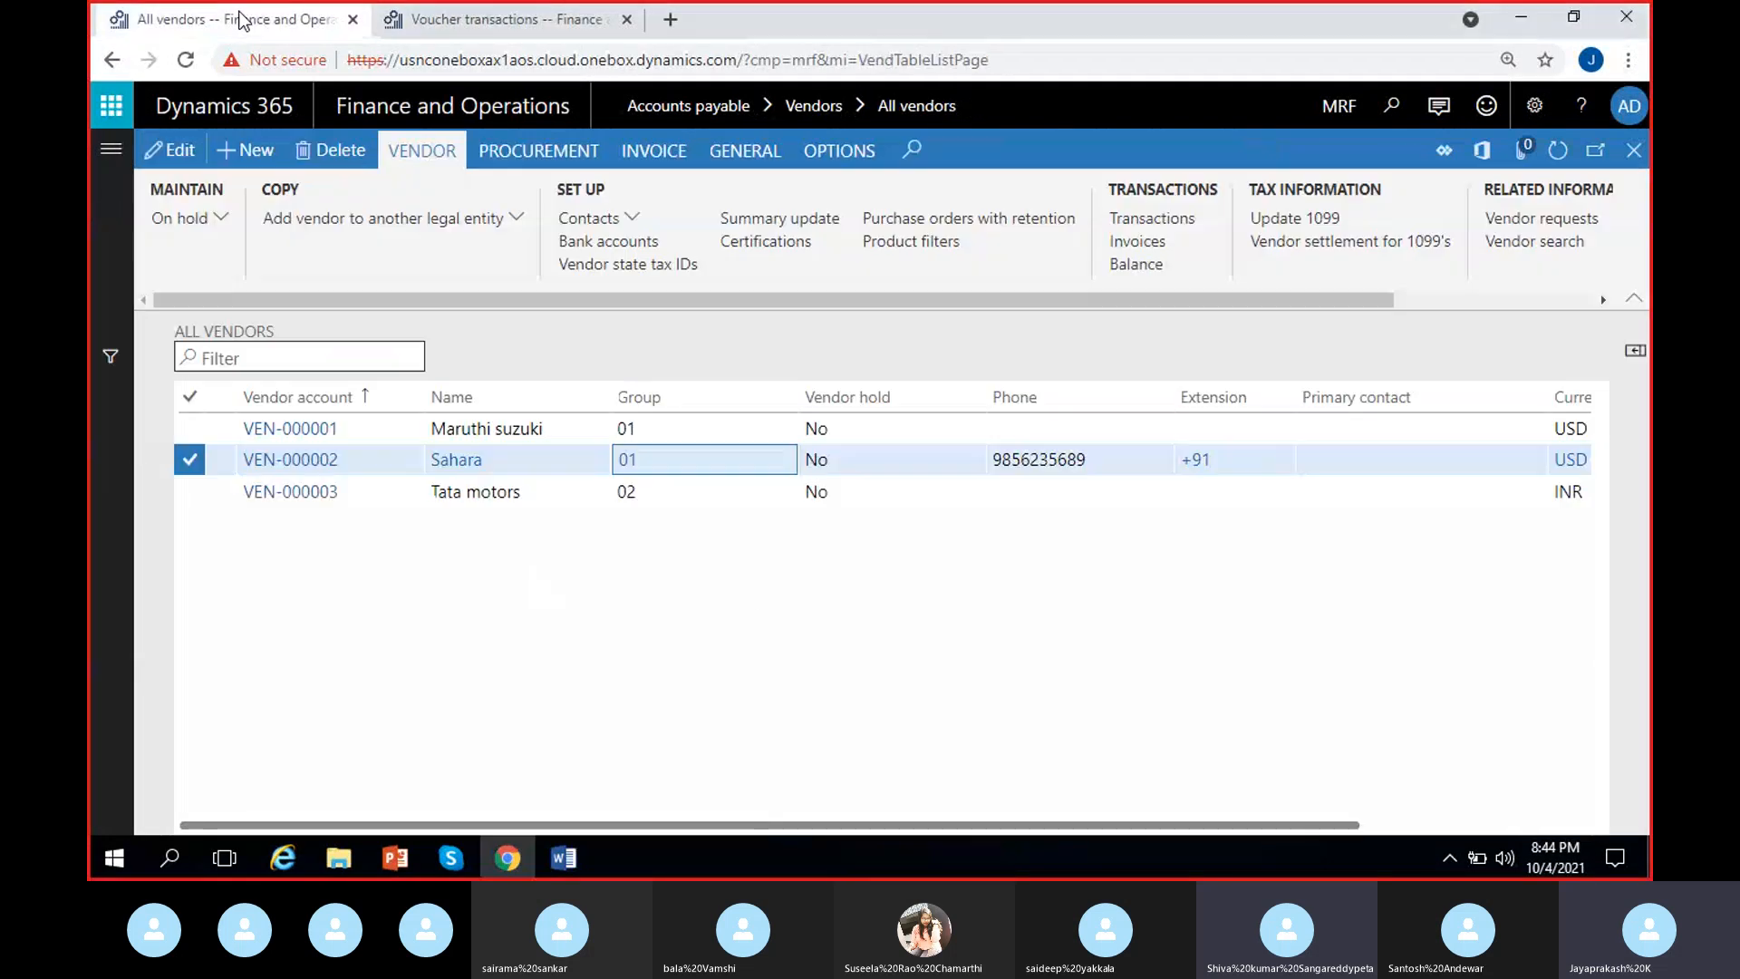
click(450, 857)
click(460, 868)
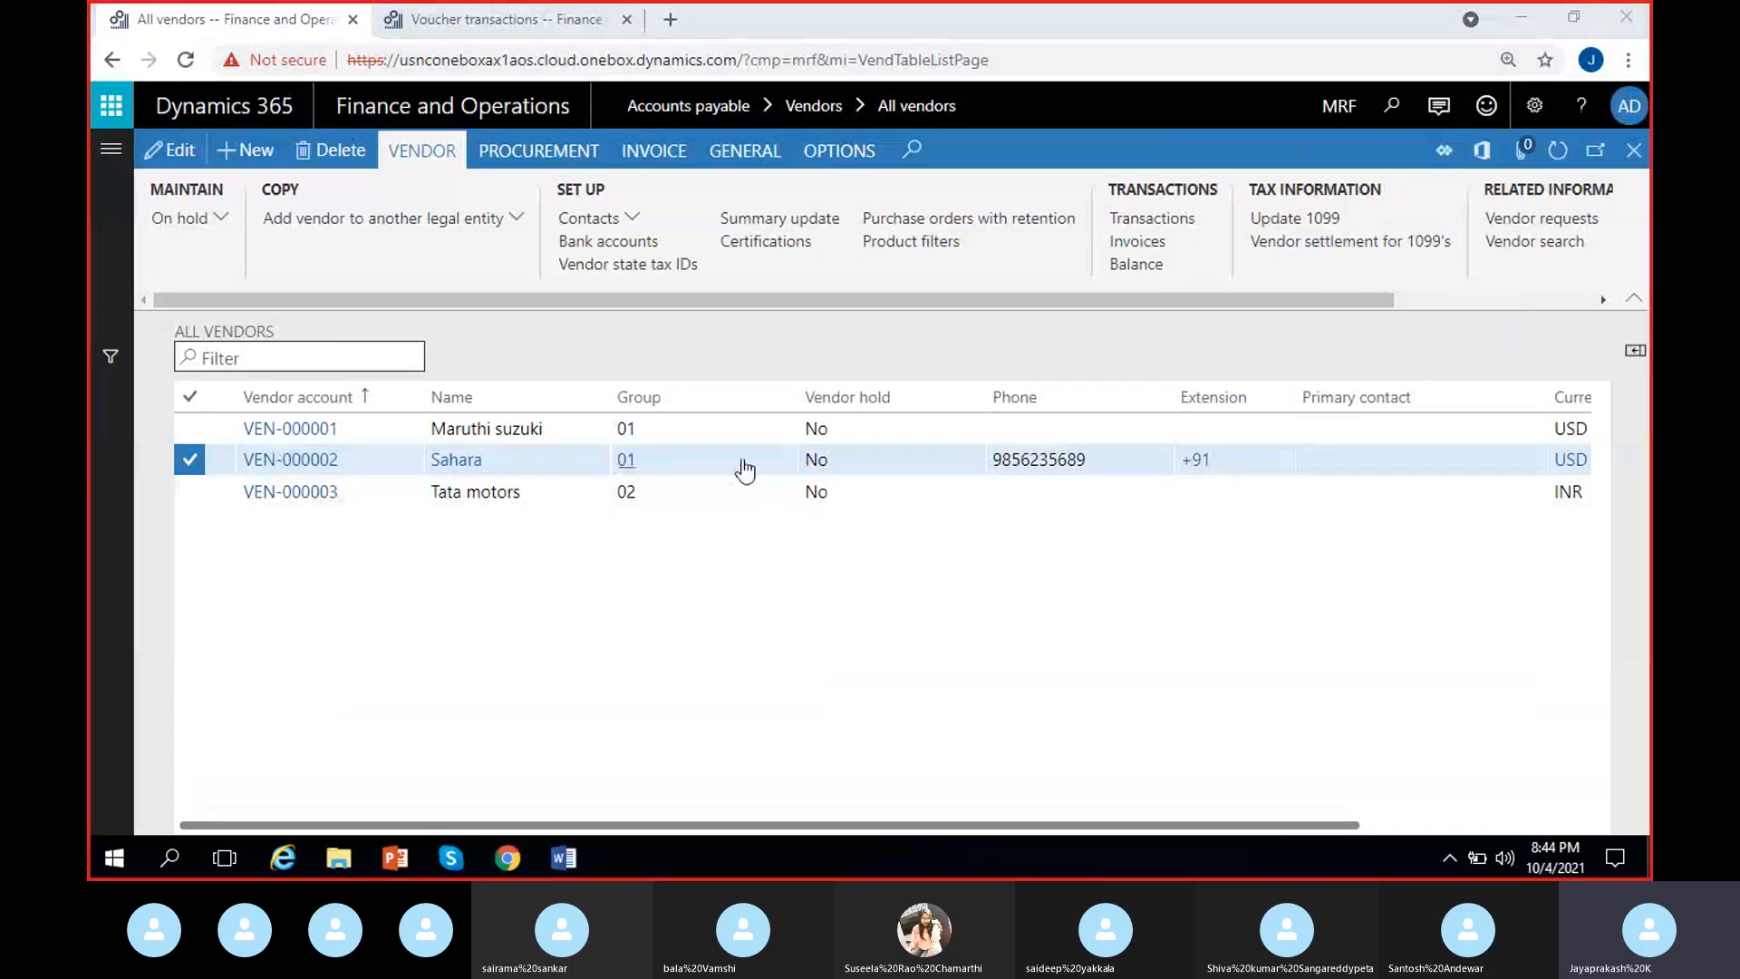
Open the vendor balance of Sahara and examine its balance amount and currency.
click(867, 459)
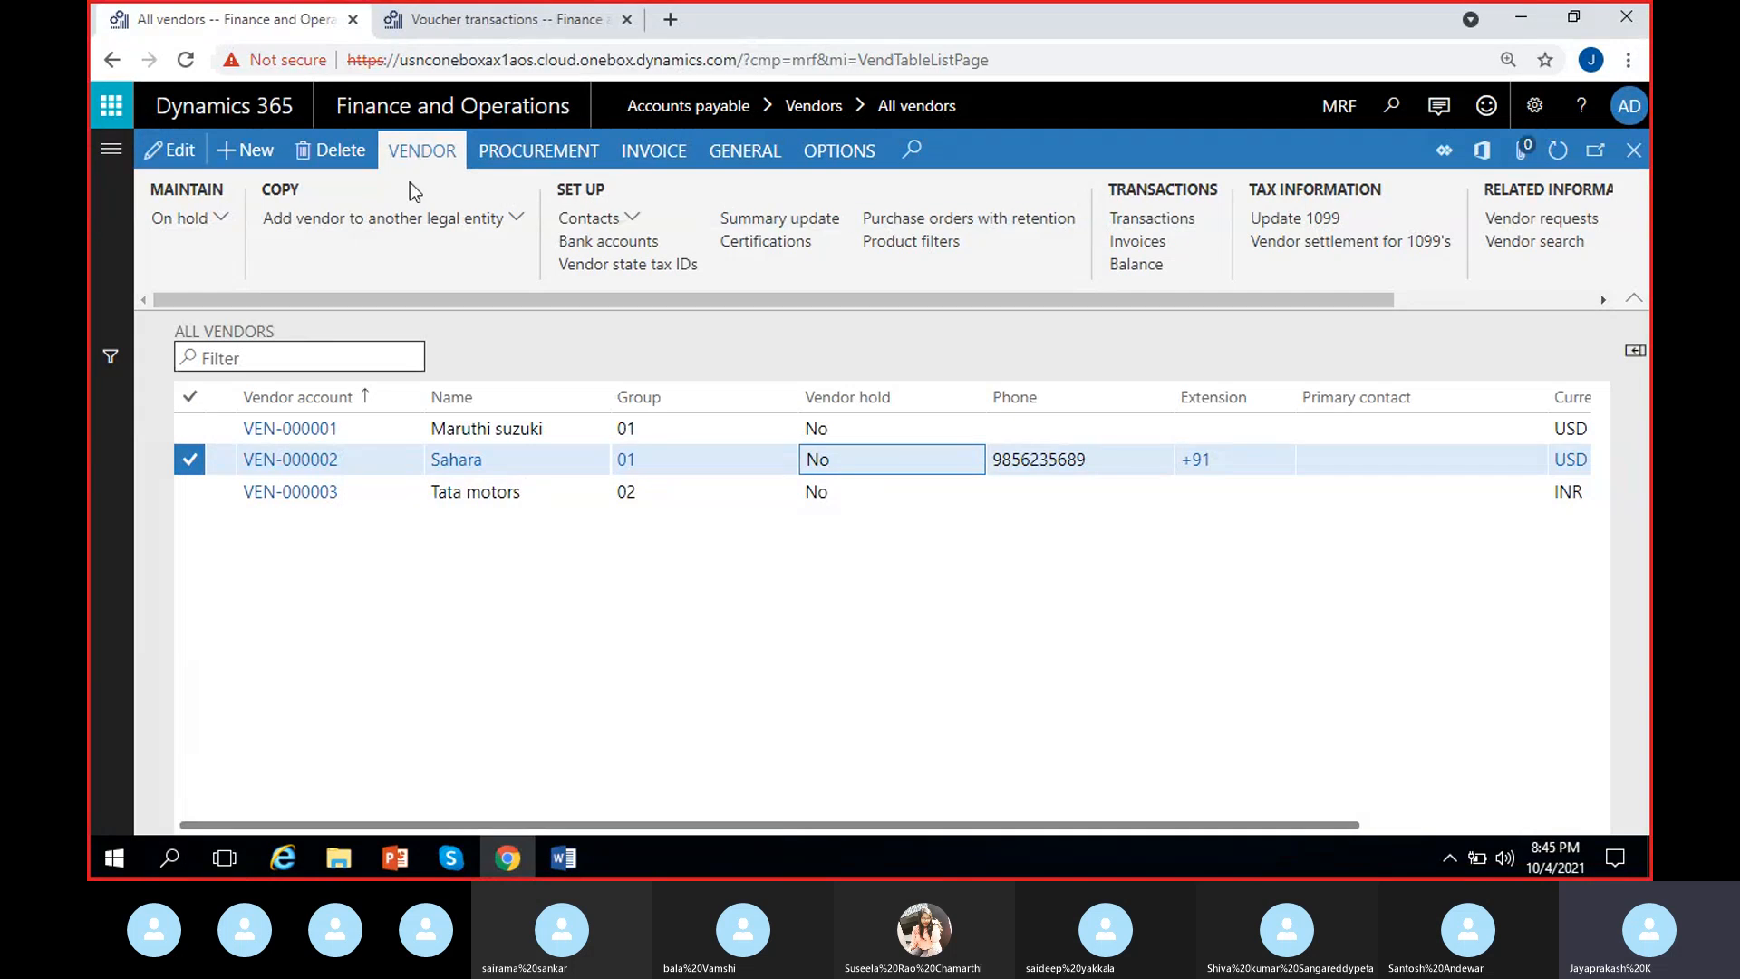
click(1140, 267)
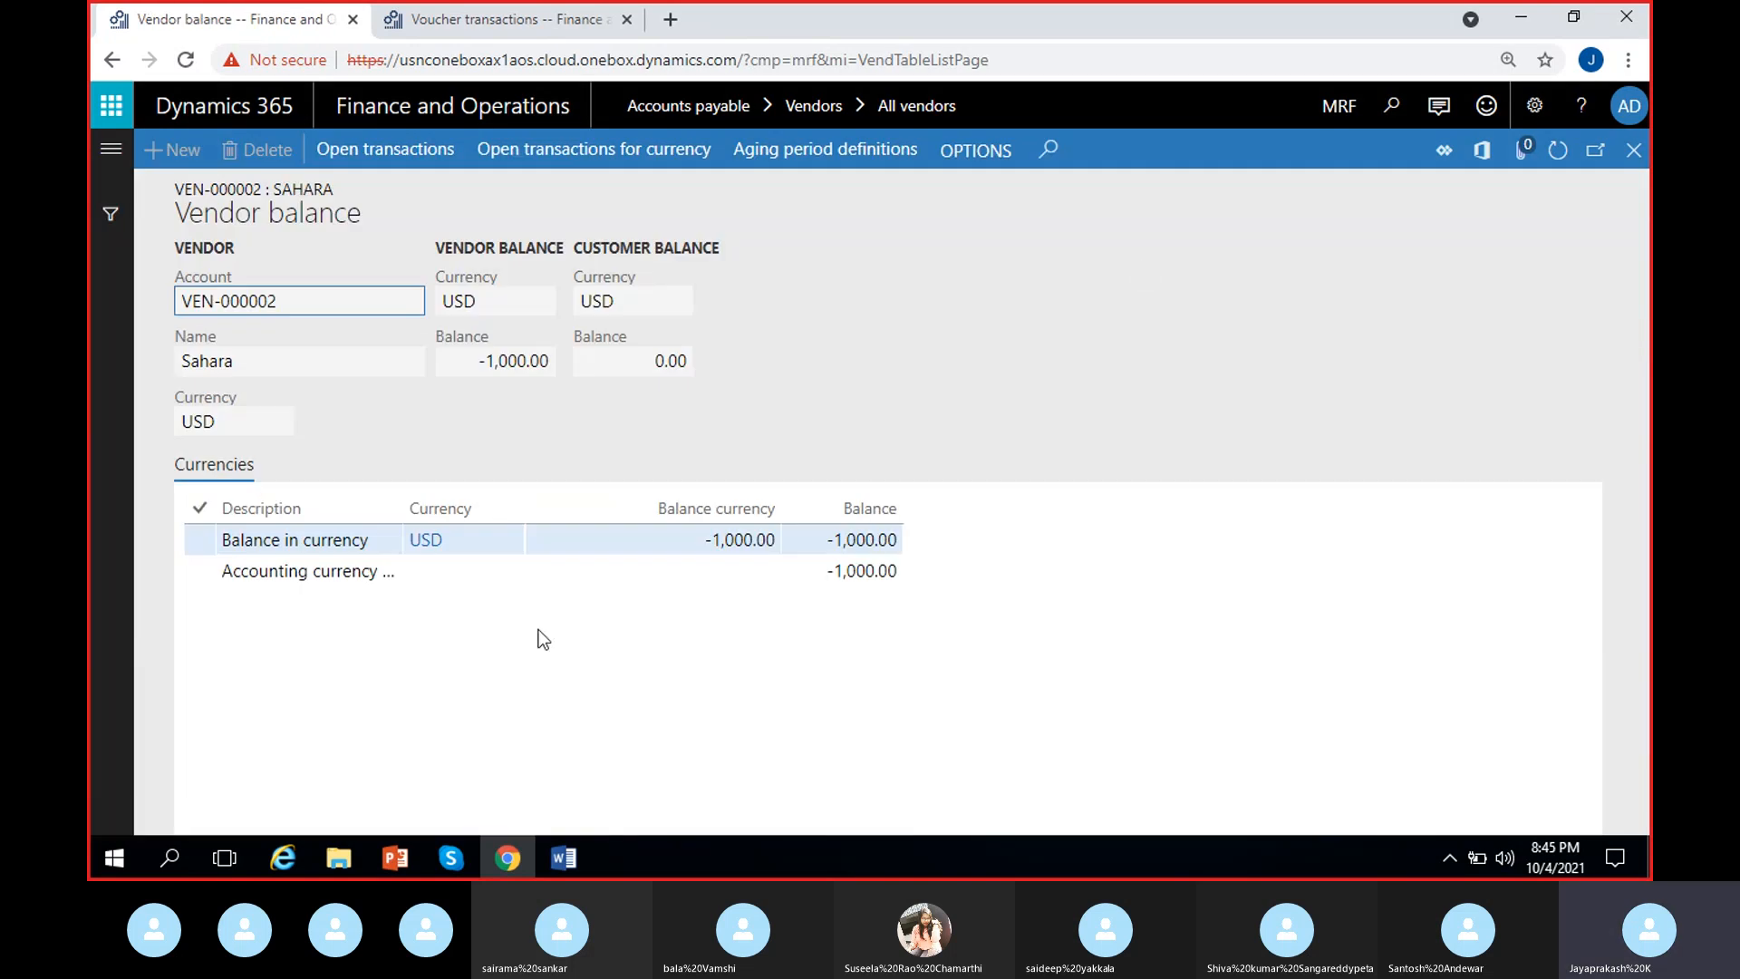
click(475, 364)
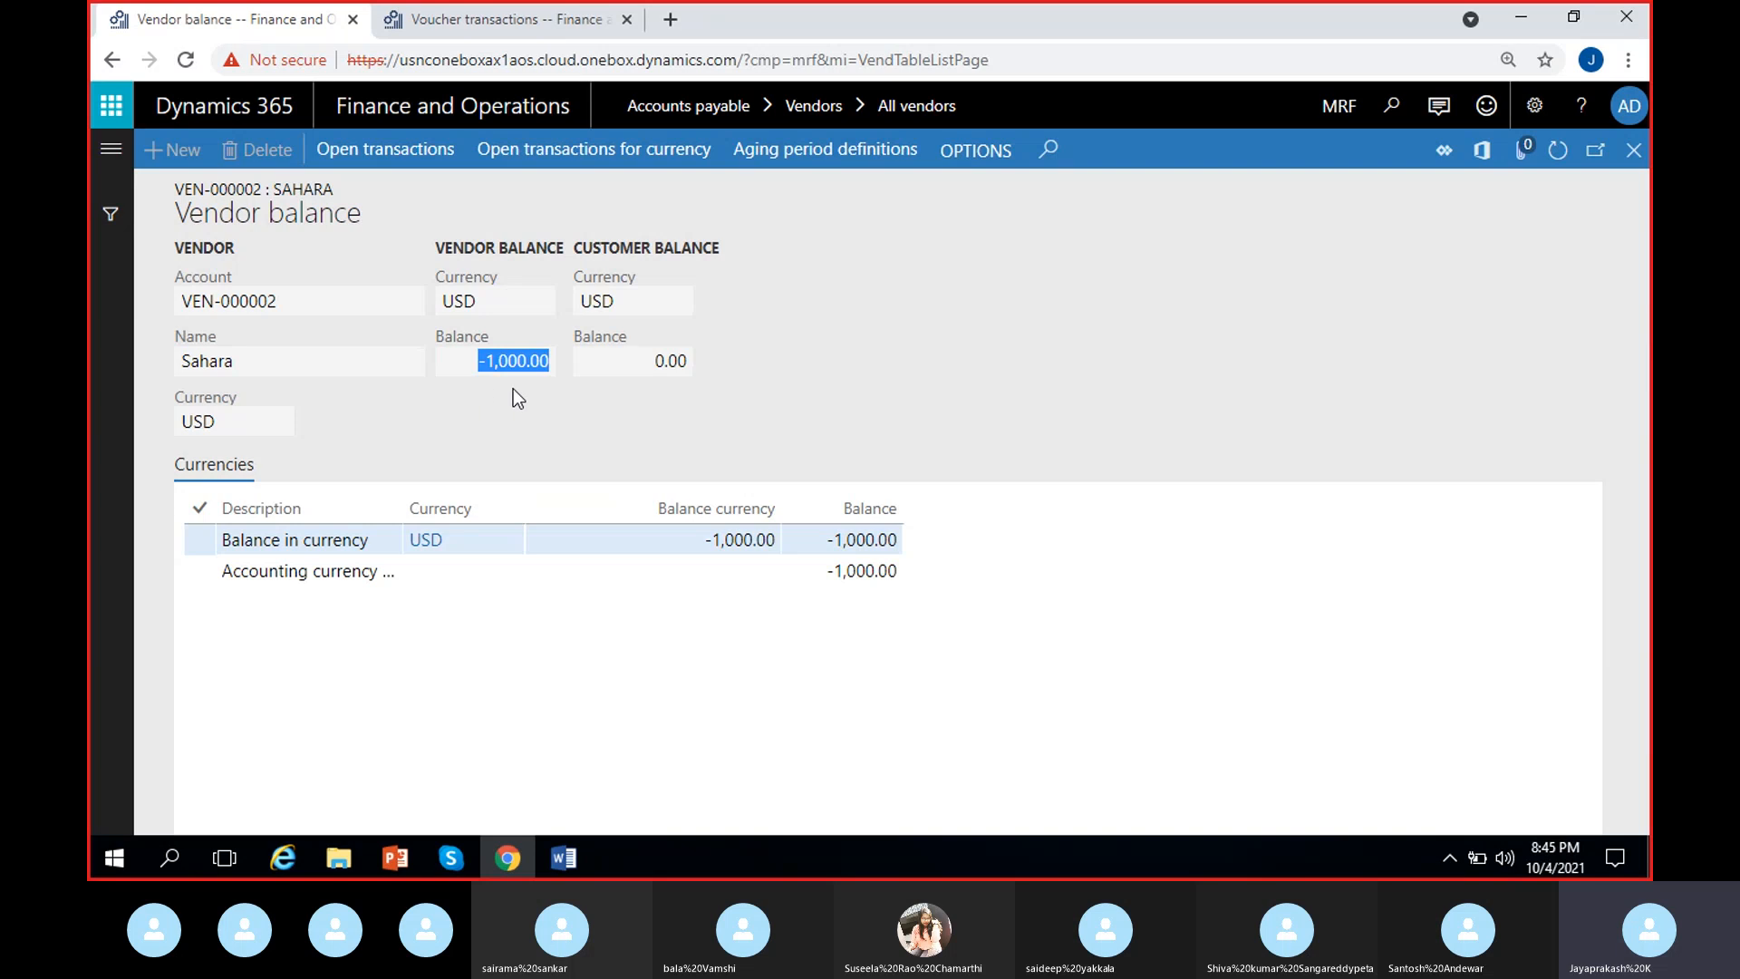
click(473, 359)
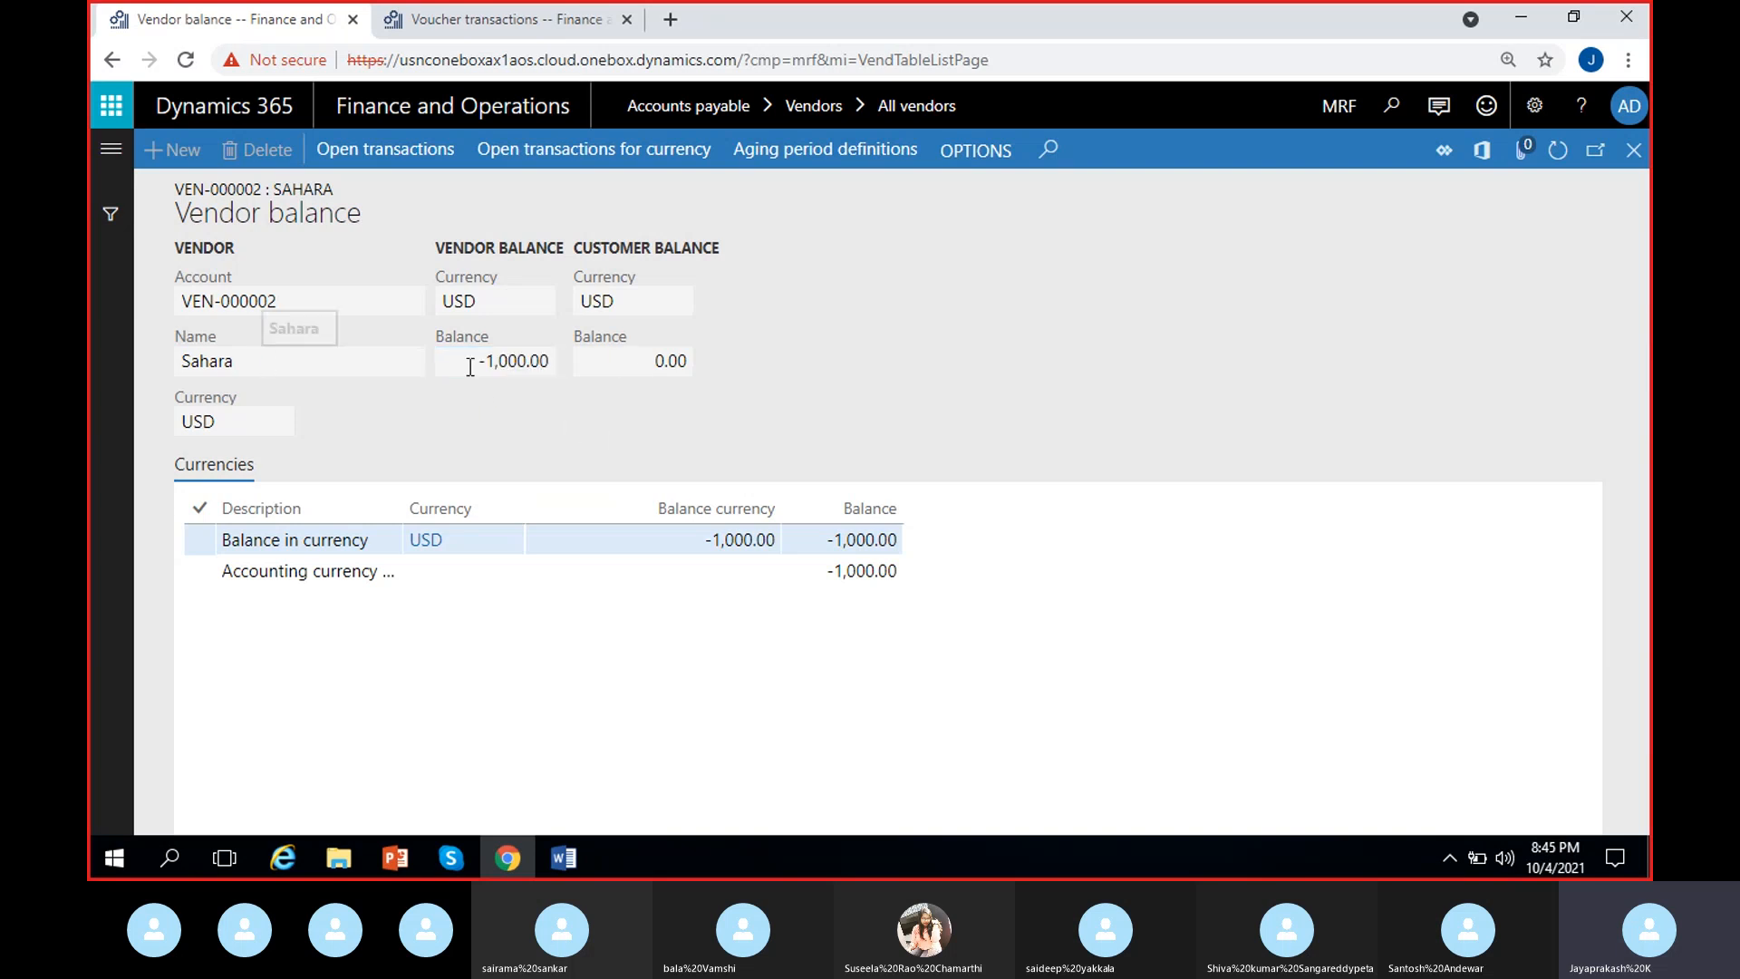
click(486, 304)
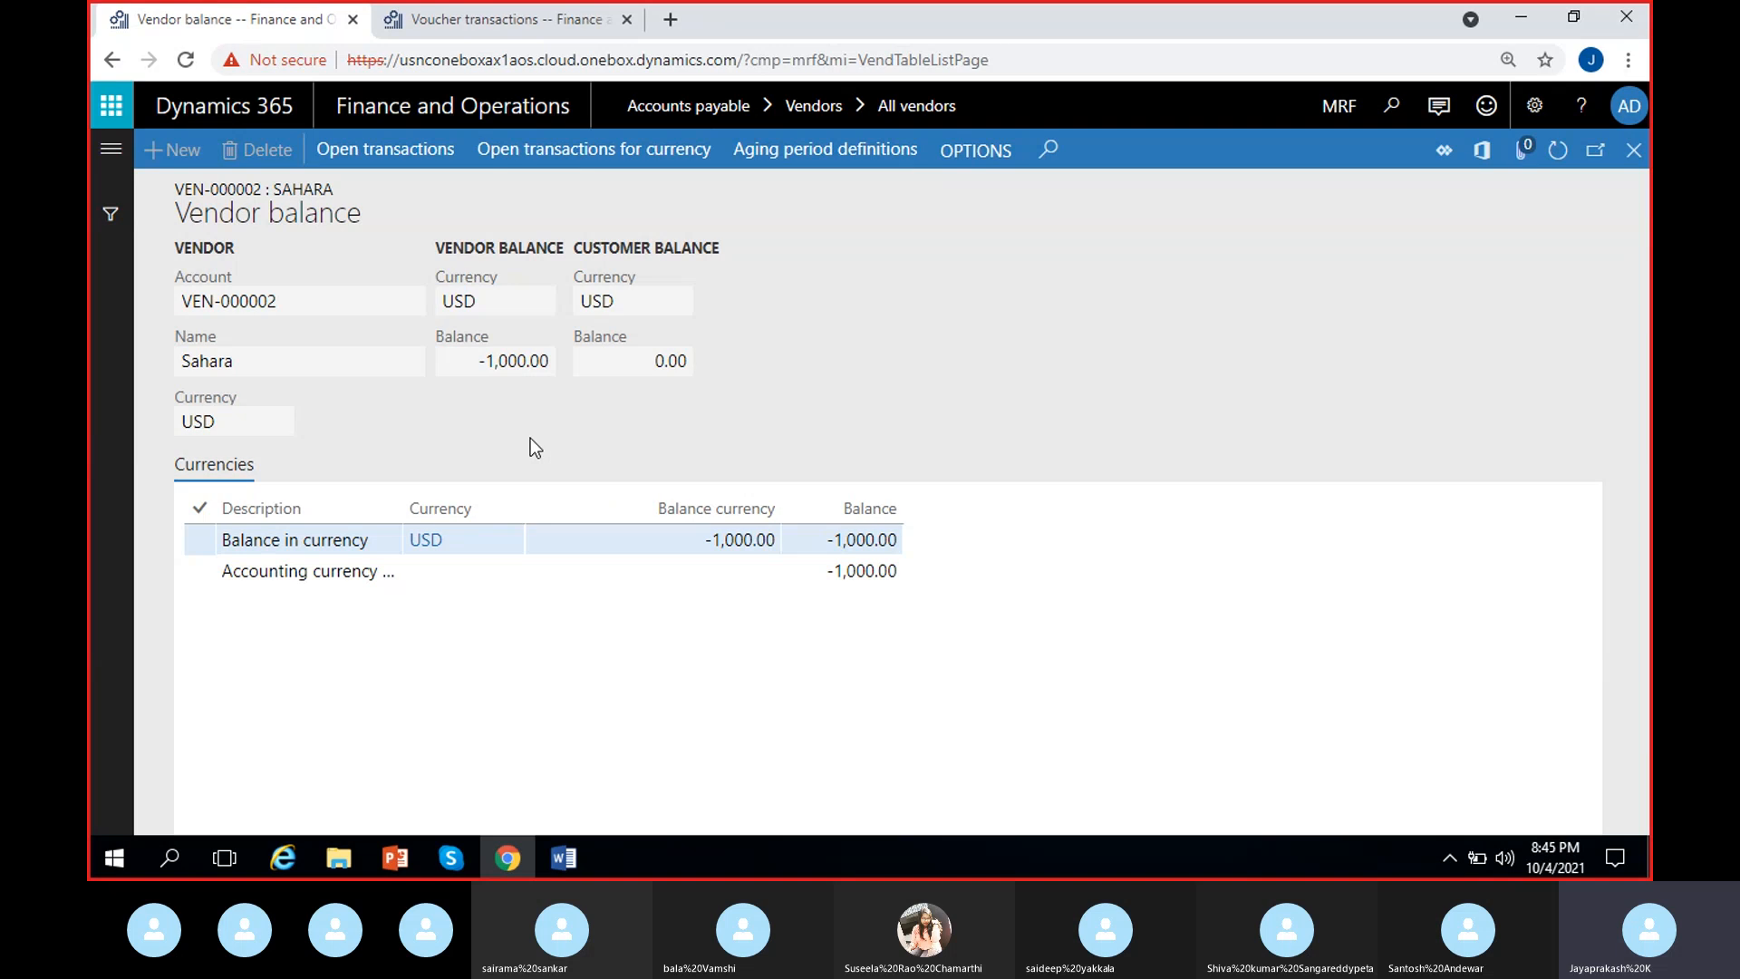
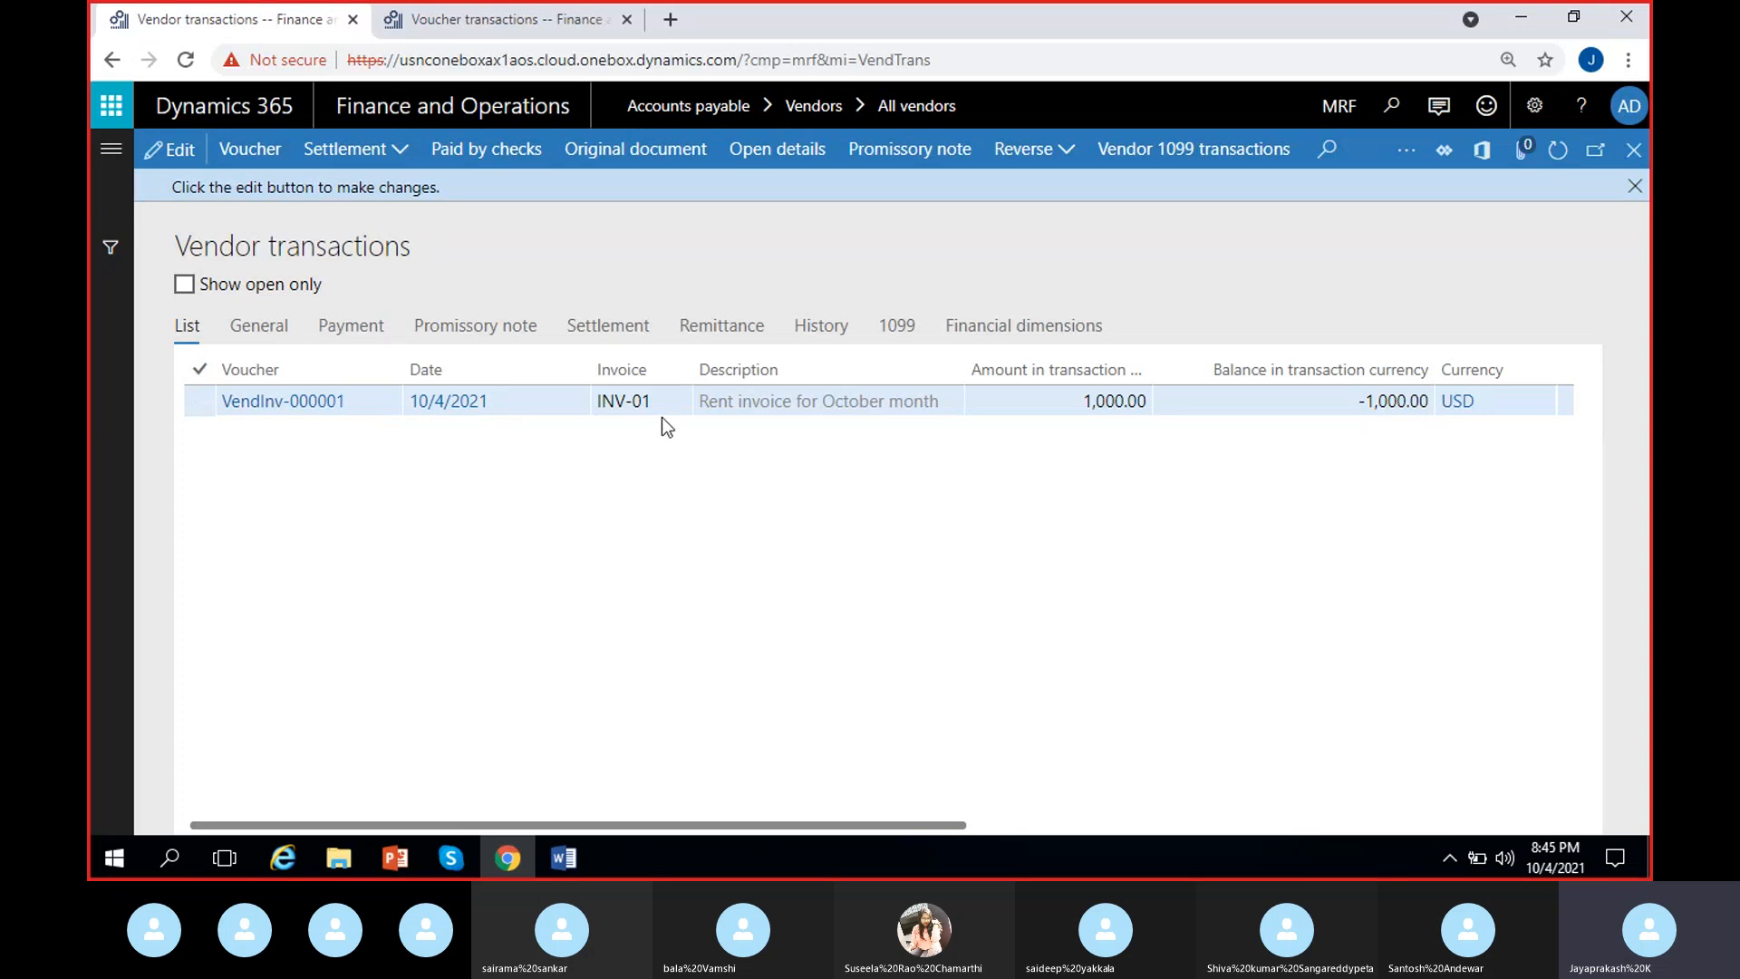
Examine the invoice, amount and balance in Sahara's vendor transactions, and return to the All vendors list.
click(636, 401)
click(1082, 399)
click(1349, 406)
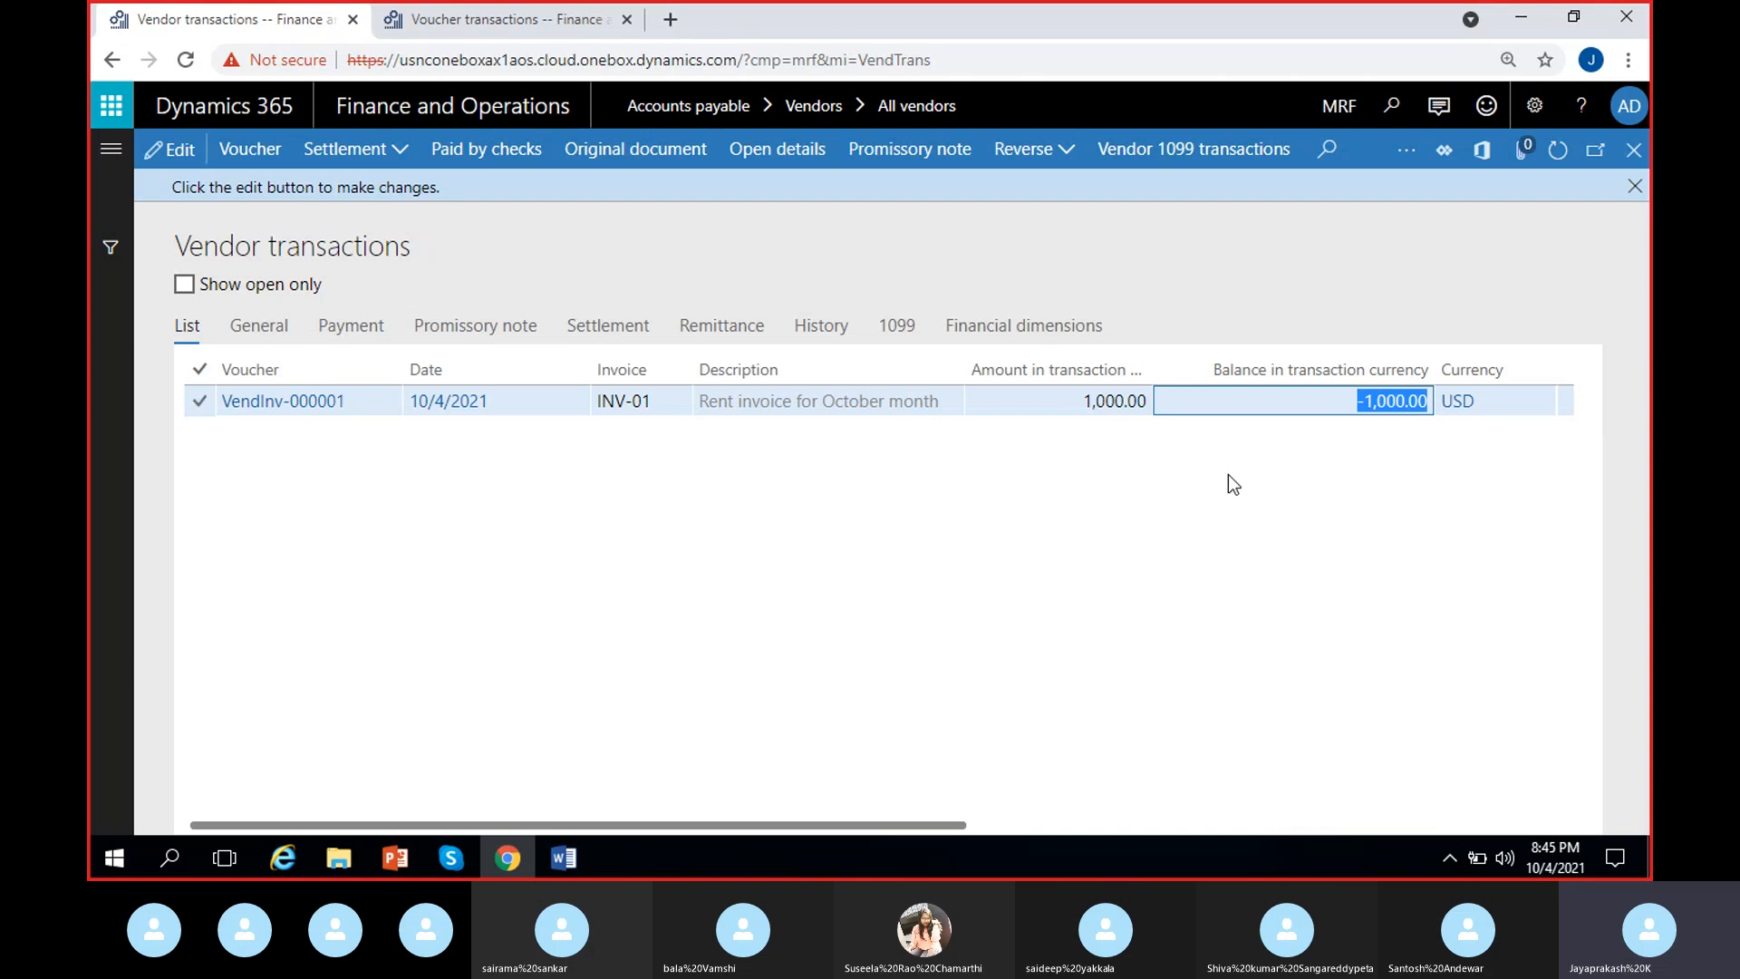
click(1635, 186)
click(1634, 150)
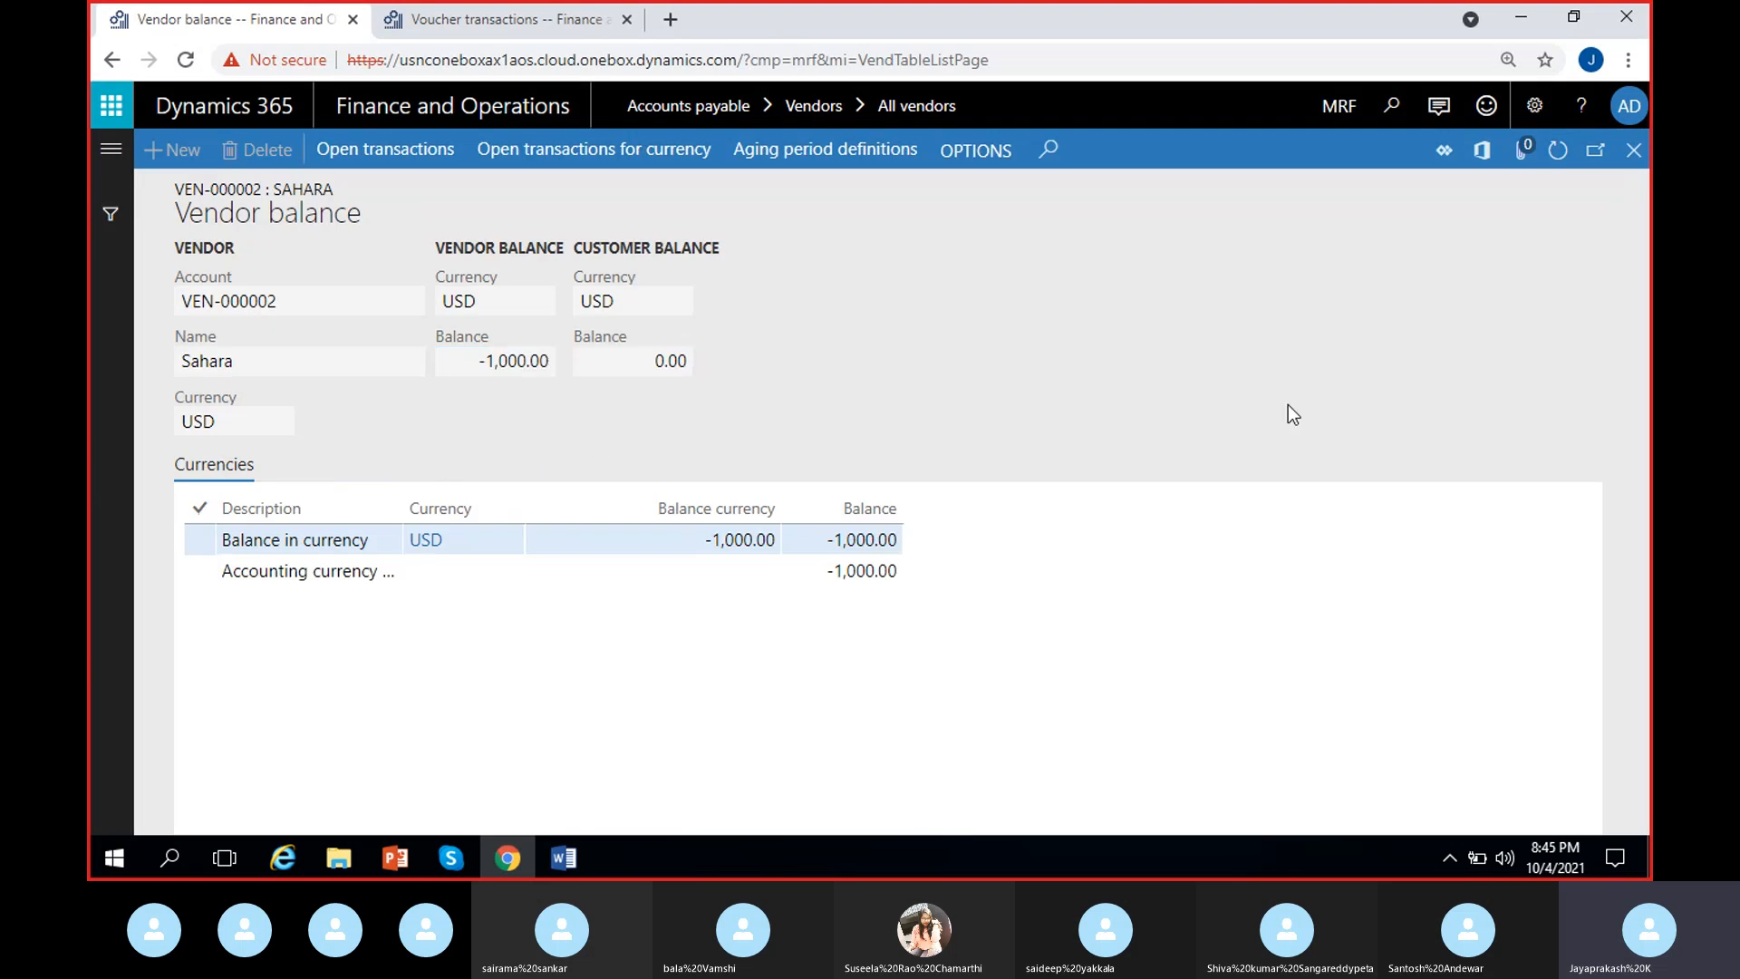
click(1634, 150)
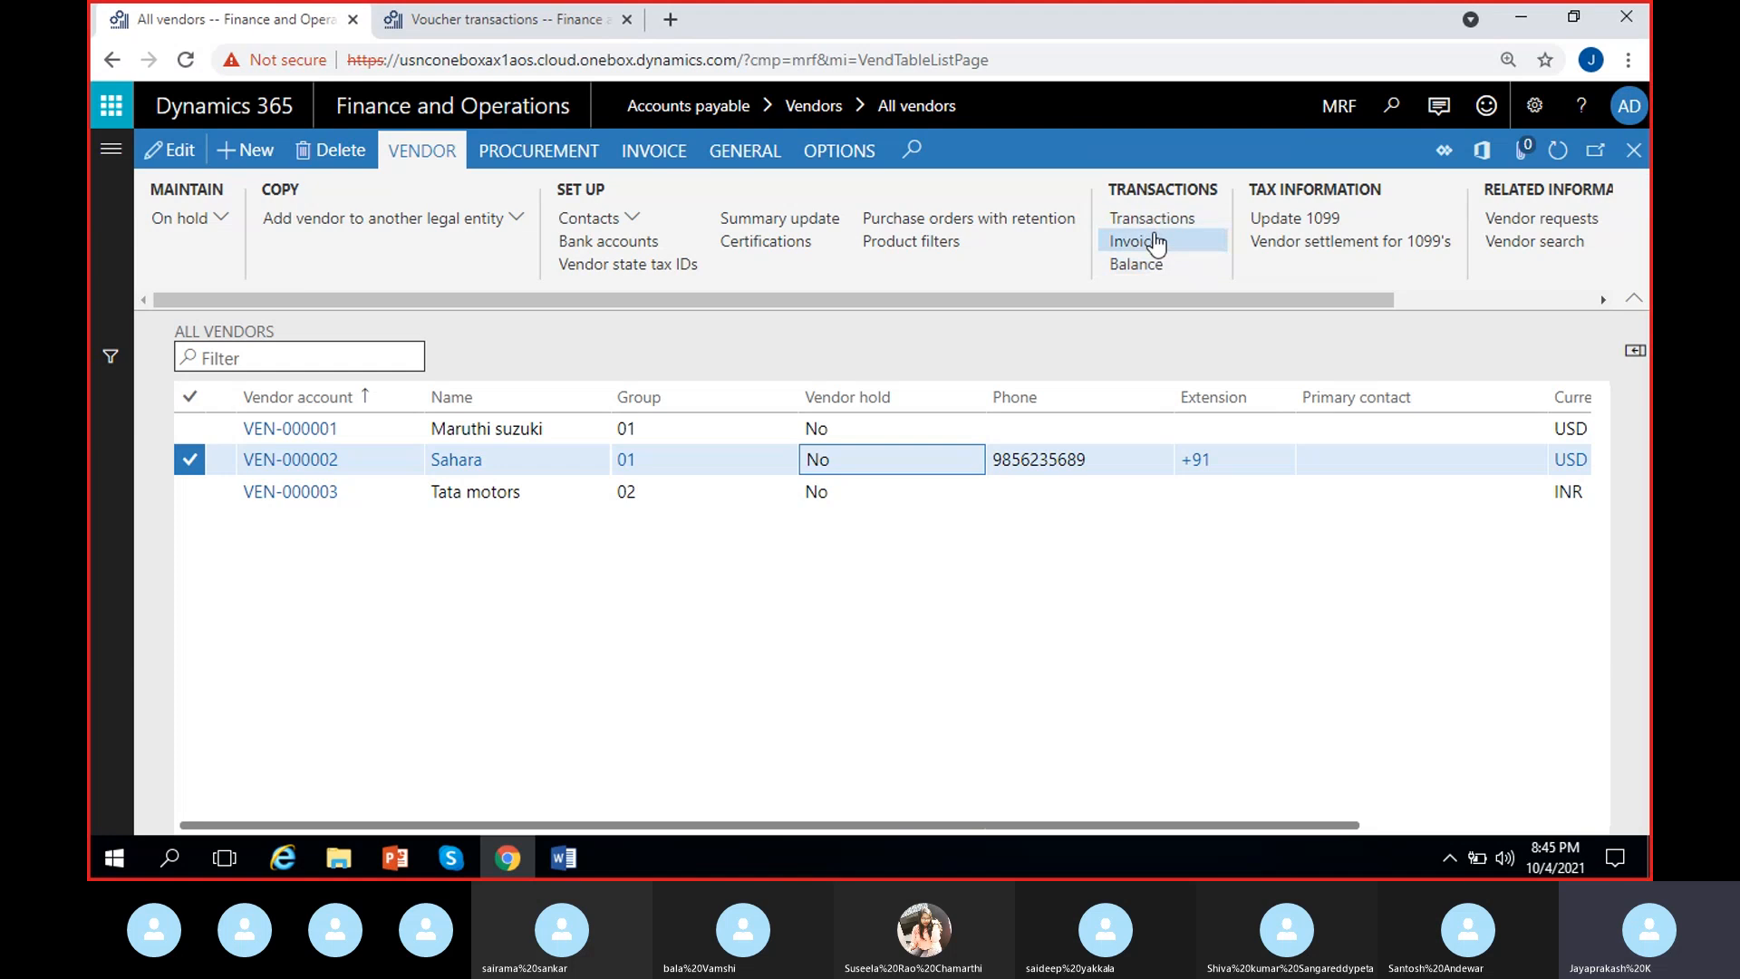
Open the invoice journal of vendor Sahara and examine the invoice's date and purchase order fields.
click(1155, 243)
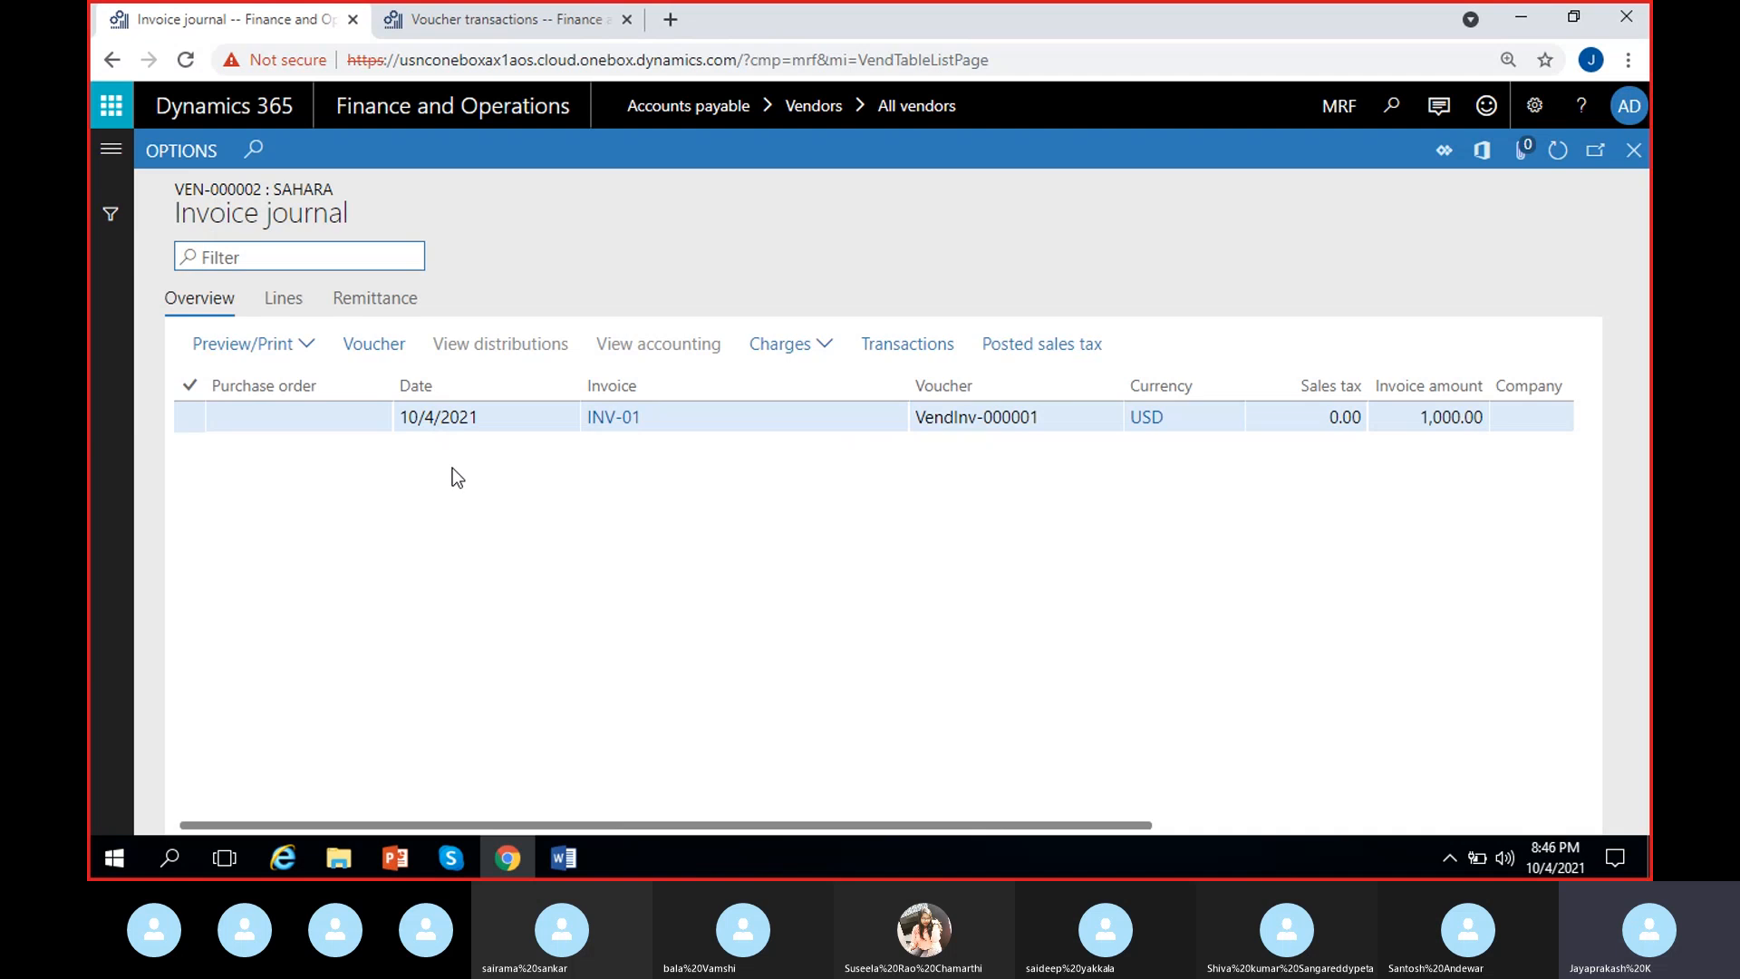
click(497, 416)
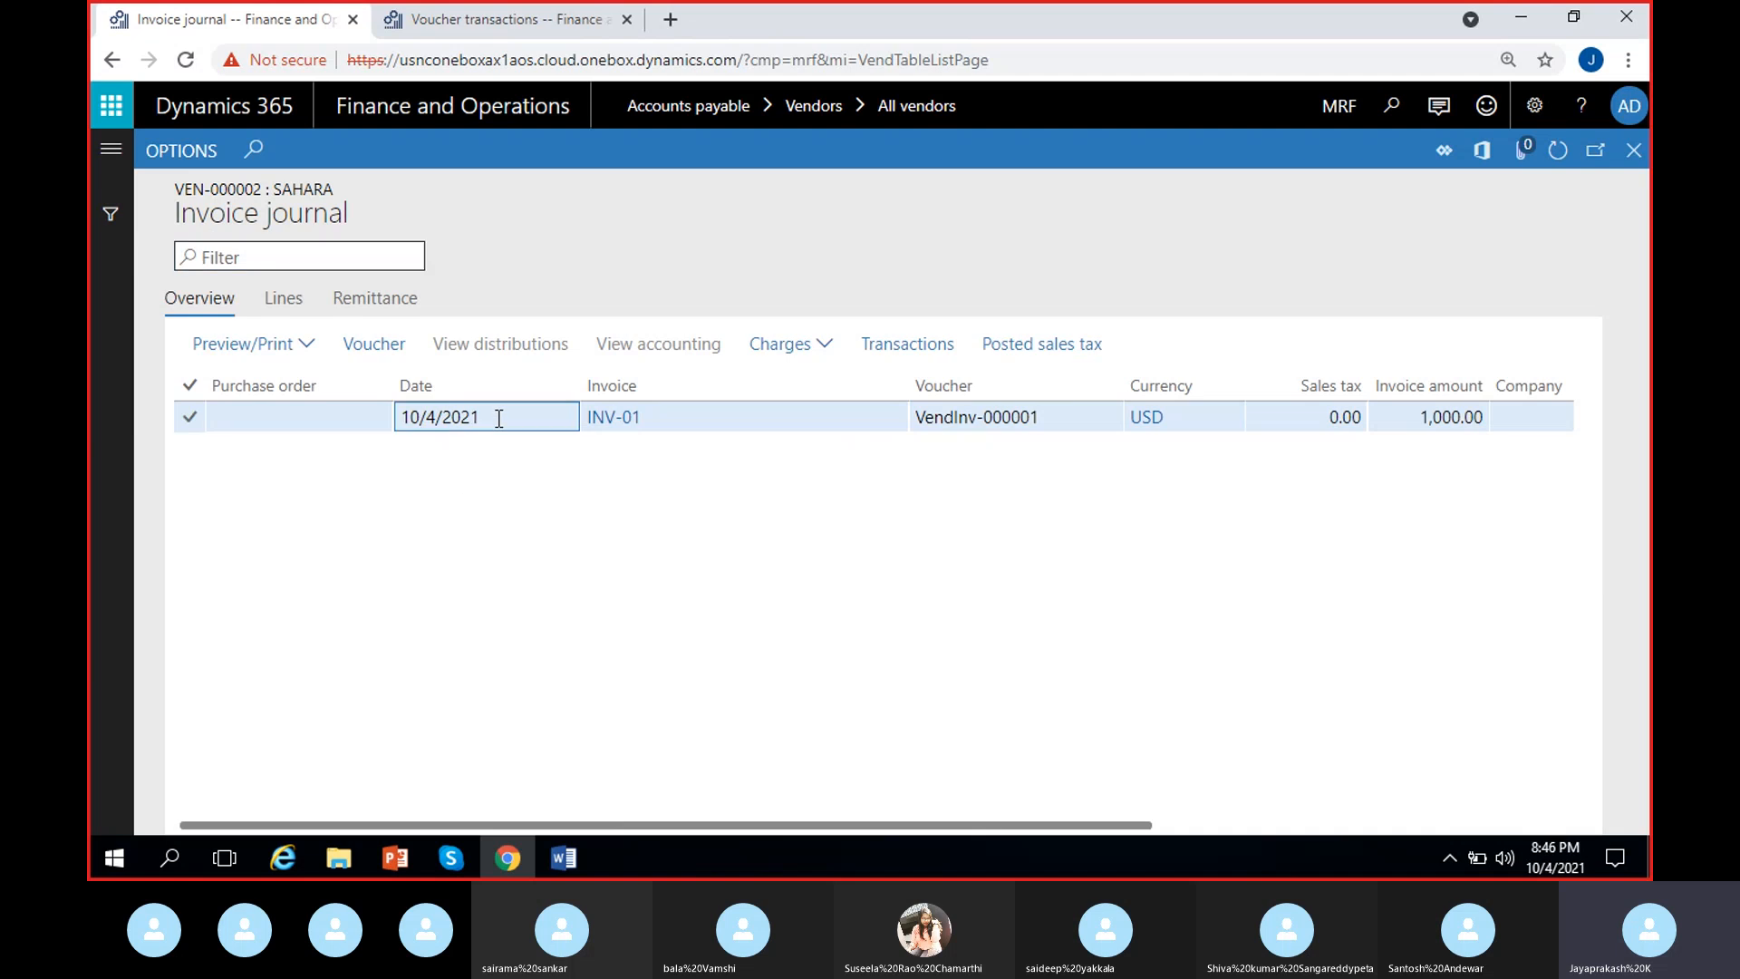
click(661, 438)
click(299, 419)
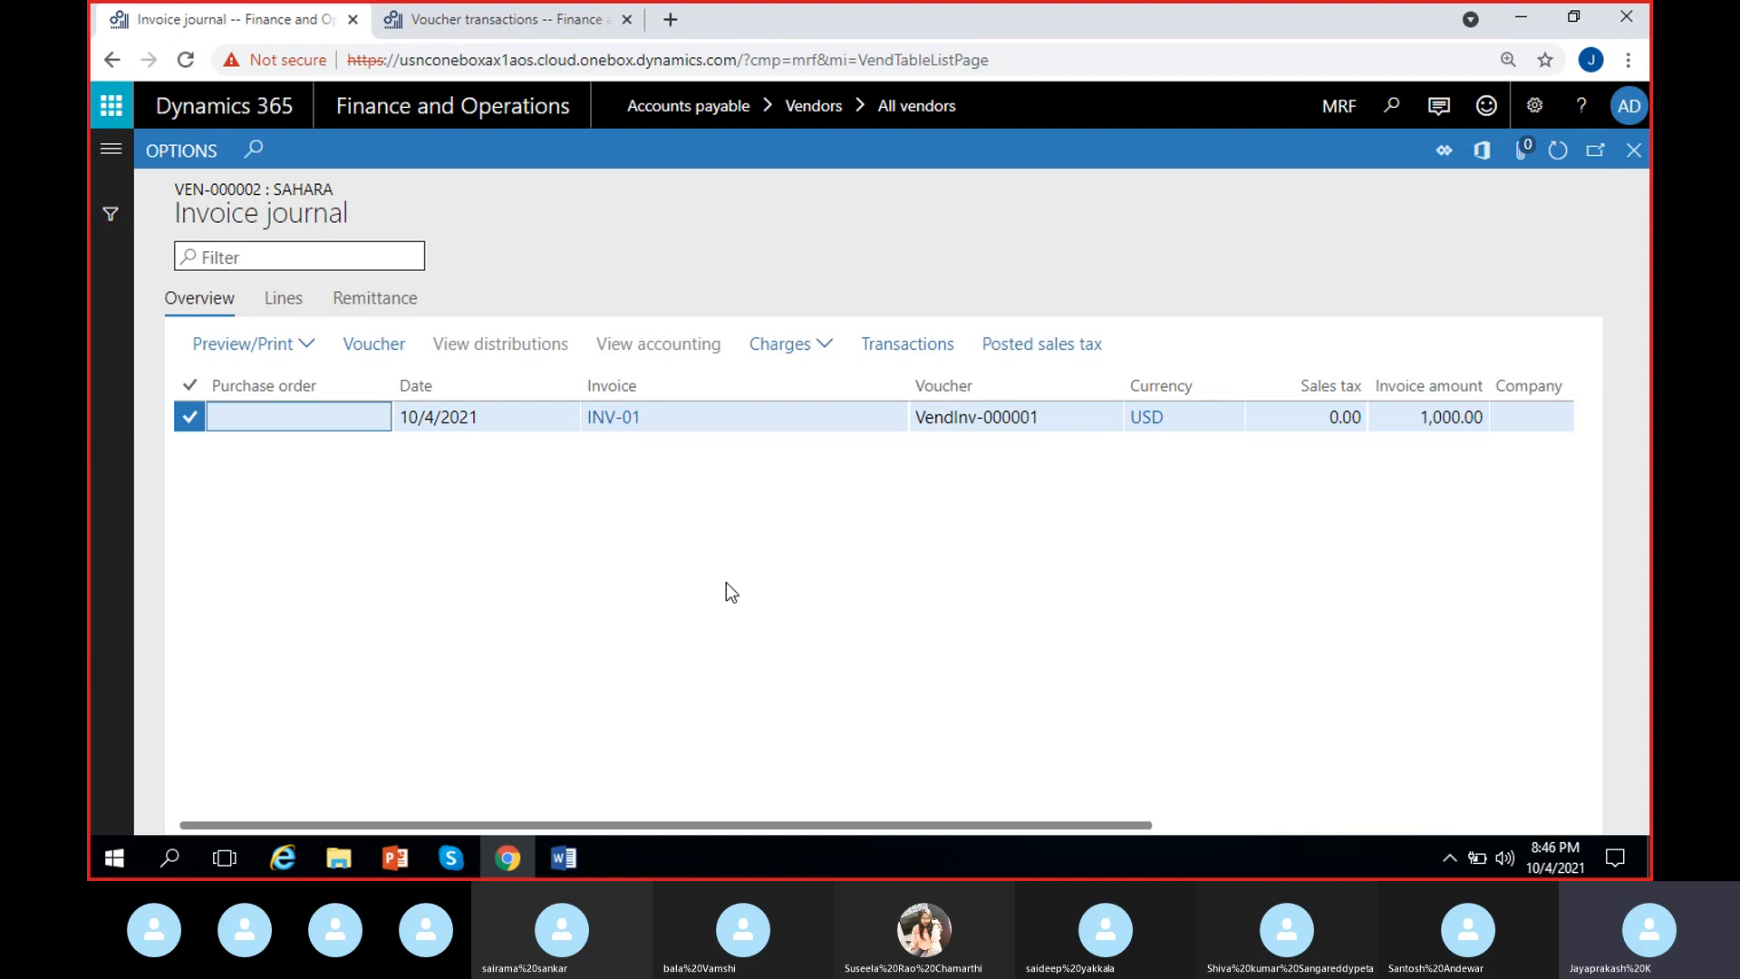
Examine the voucher, invoice amount and due date of invoice INV-01 in the invoice journal.
scroll(868, 486, right, 2)
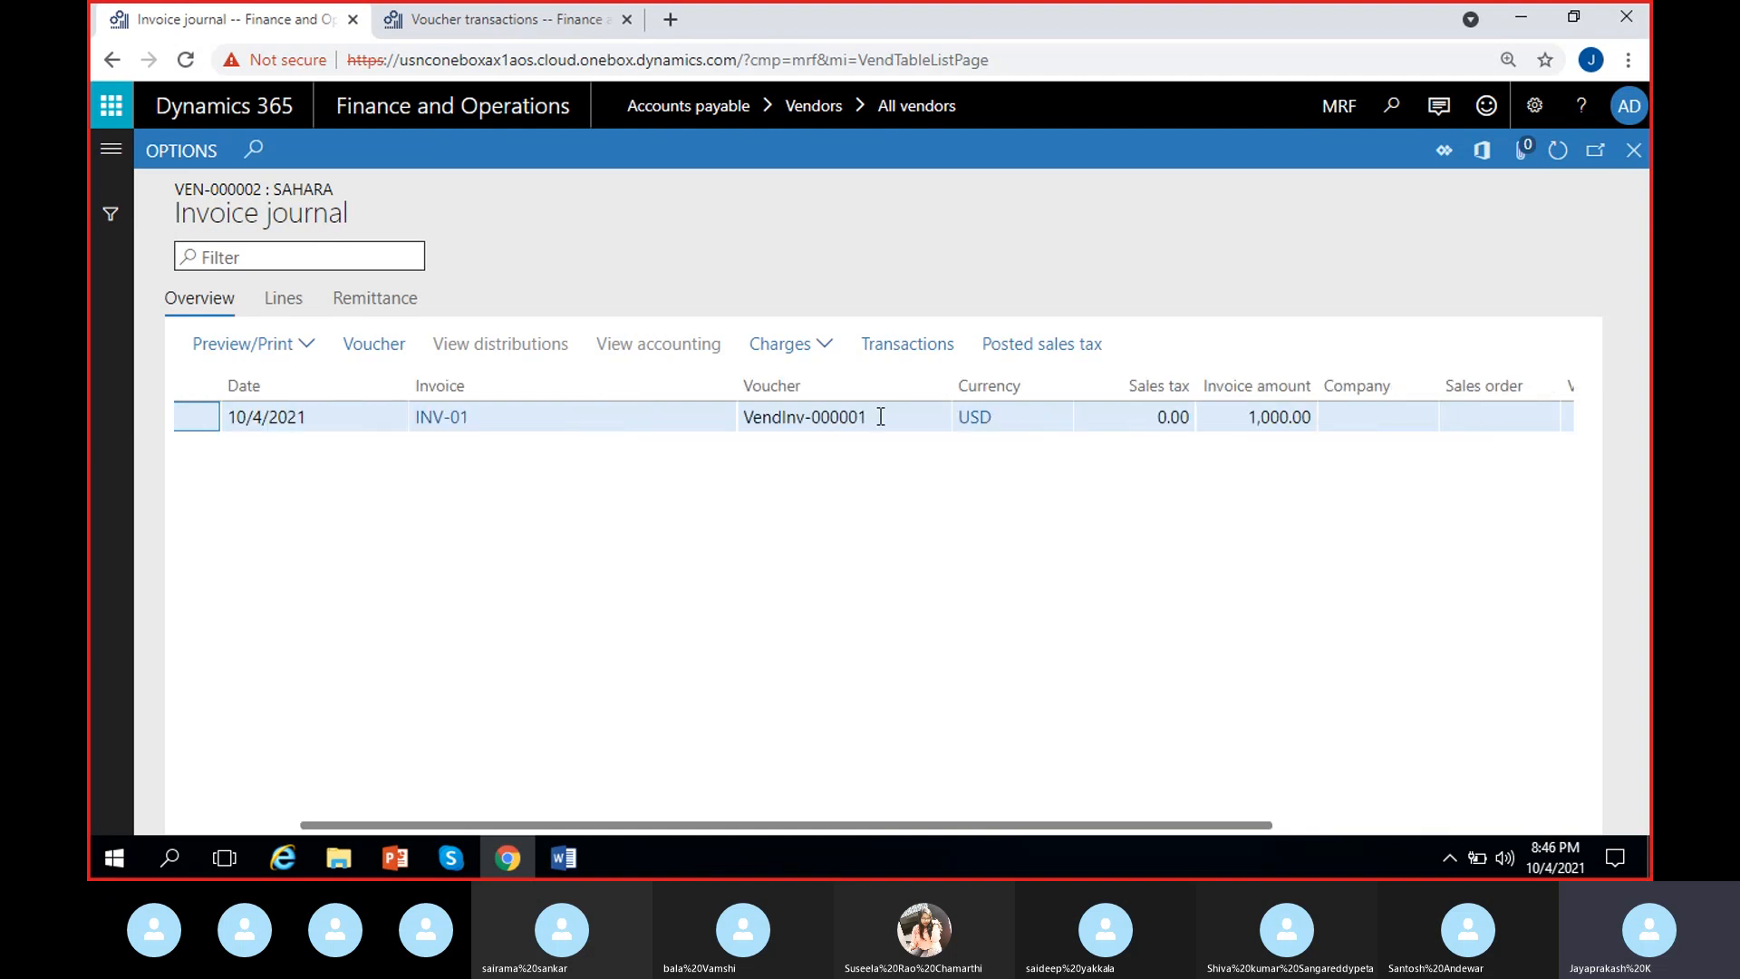
drag(886, 417, 649, 455)
click(996, 528)
double_click(999, 527)
scroll(1002, 523, right, 4)
click(1004, 521)
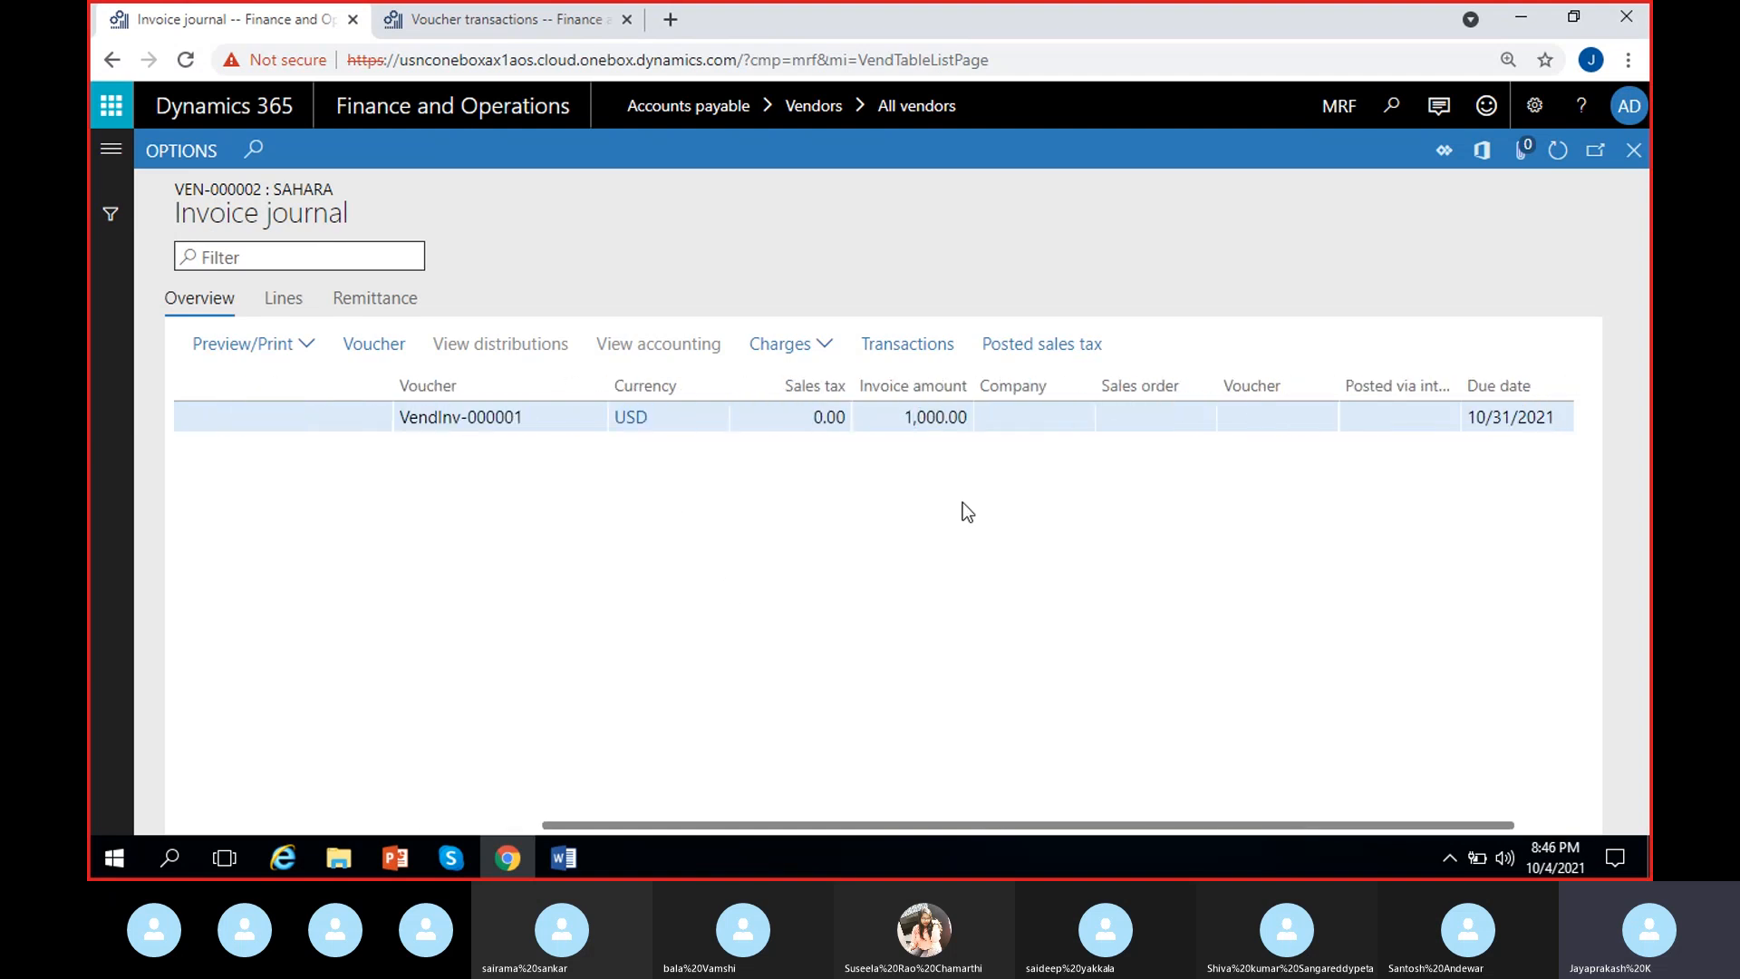
click(907, 417)
key(Tab)
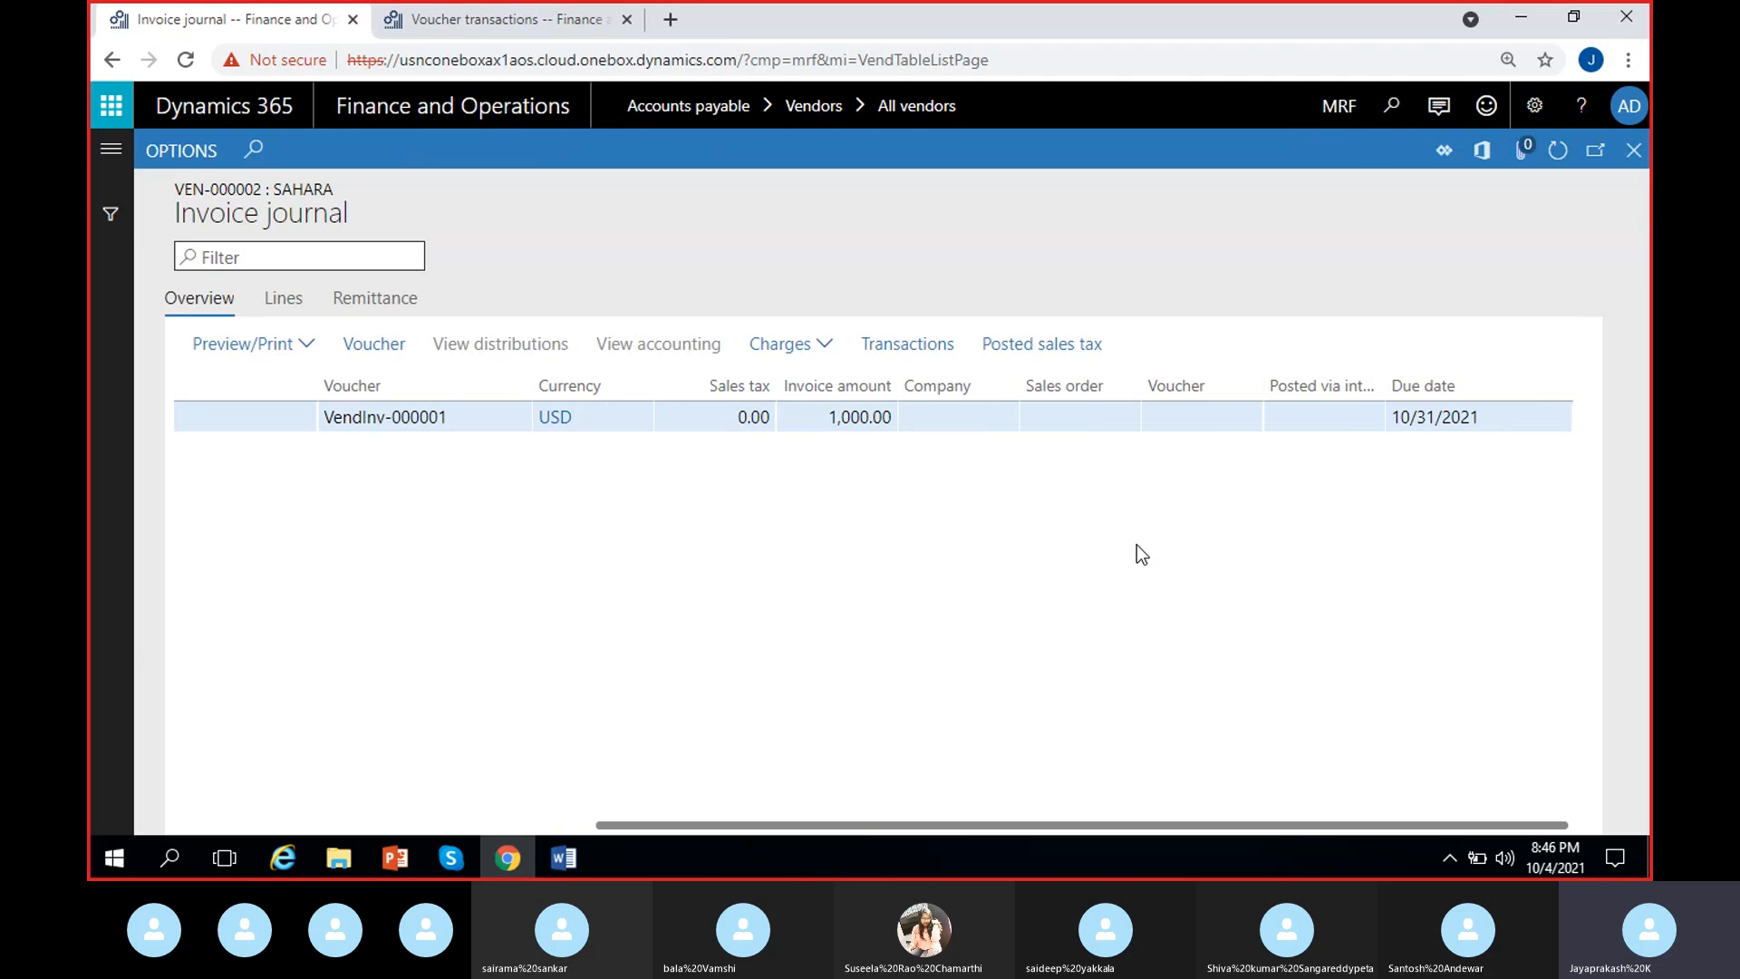
click(1093, 567)
scroll(596, 619, left, 6)
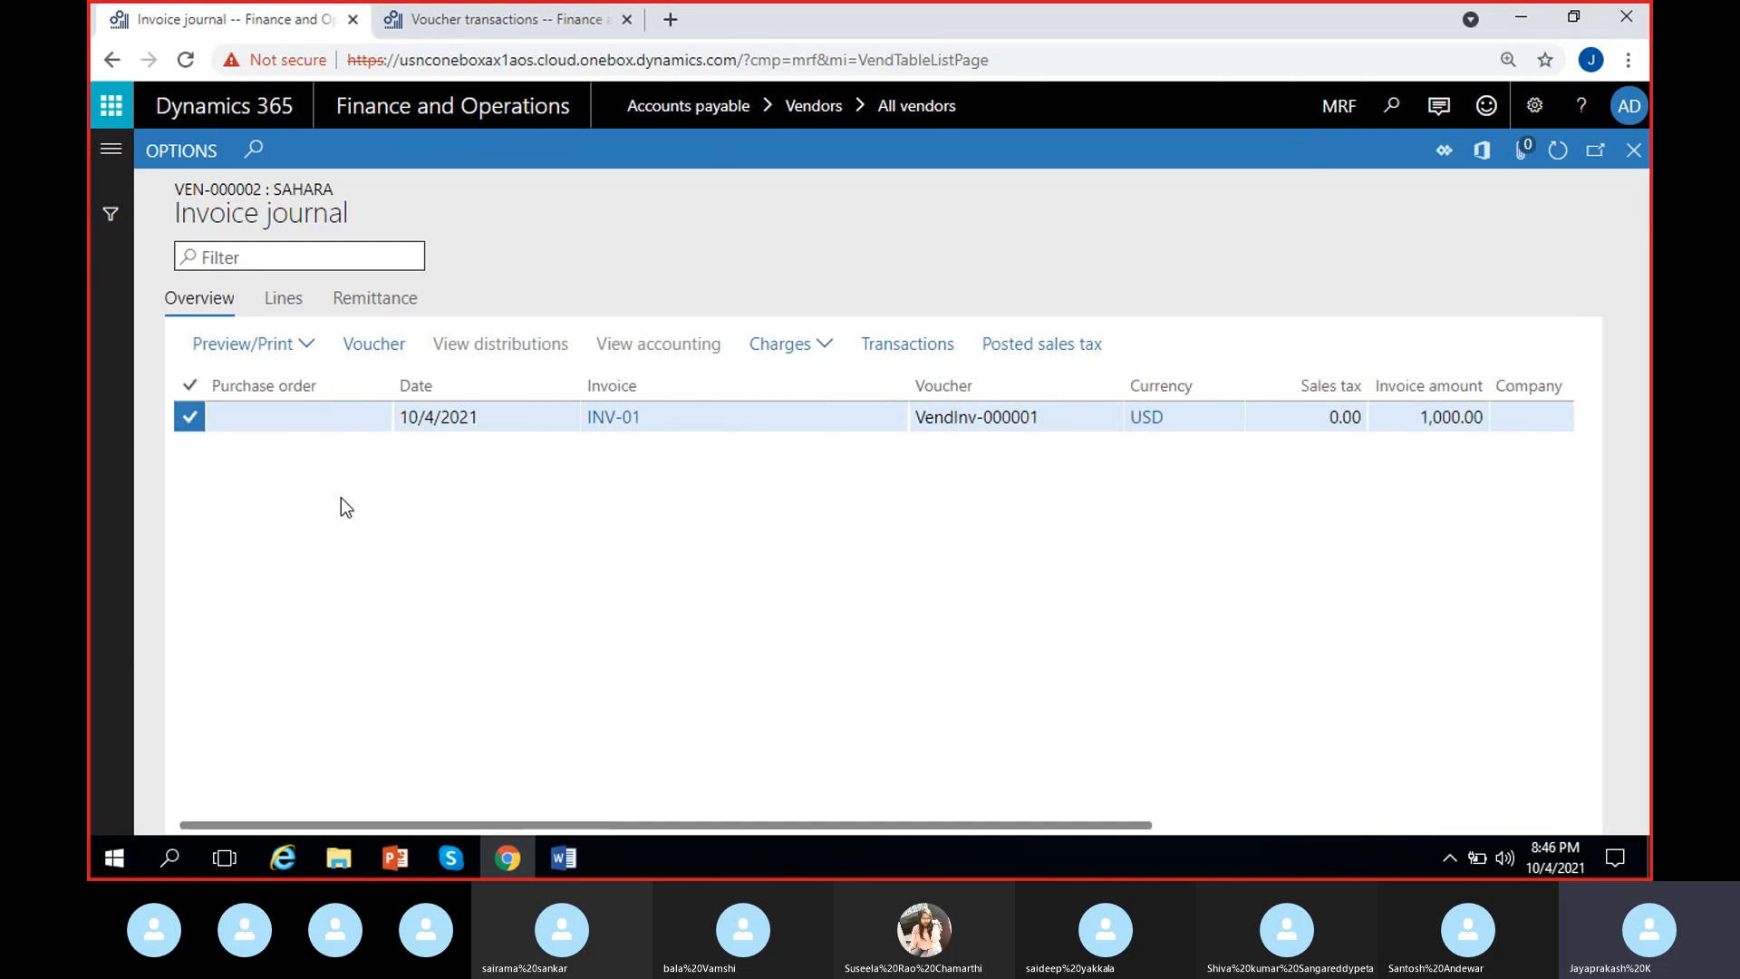
Open the voucher of invoice INV-01, examine its ledger accounts and amounts, and return to the All vendors list.
click(376, 350)
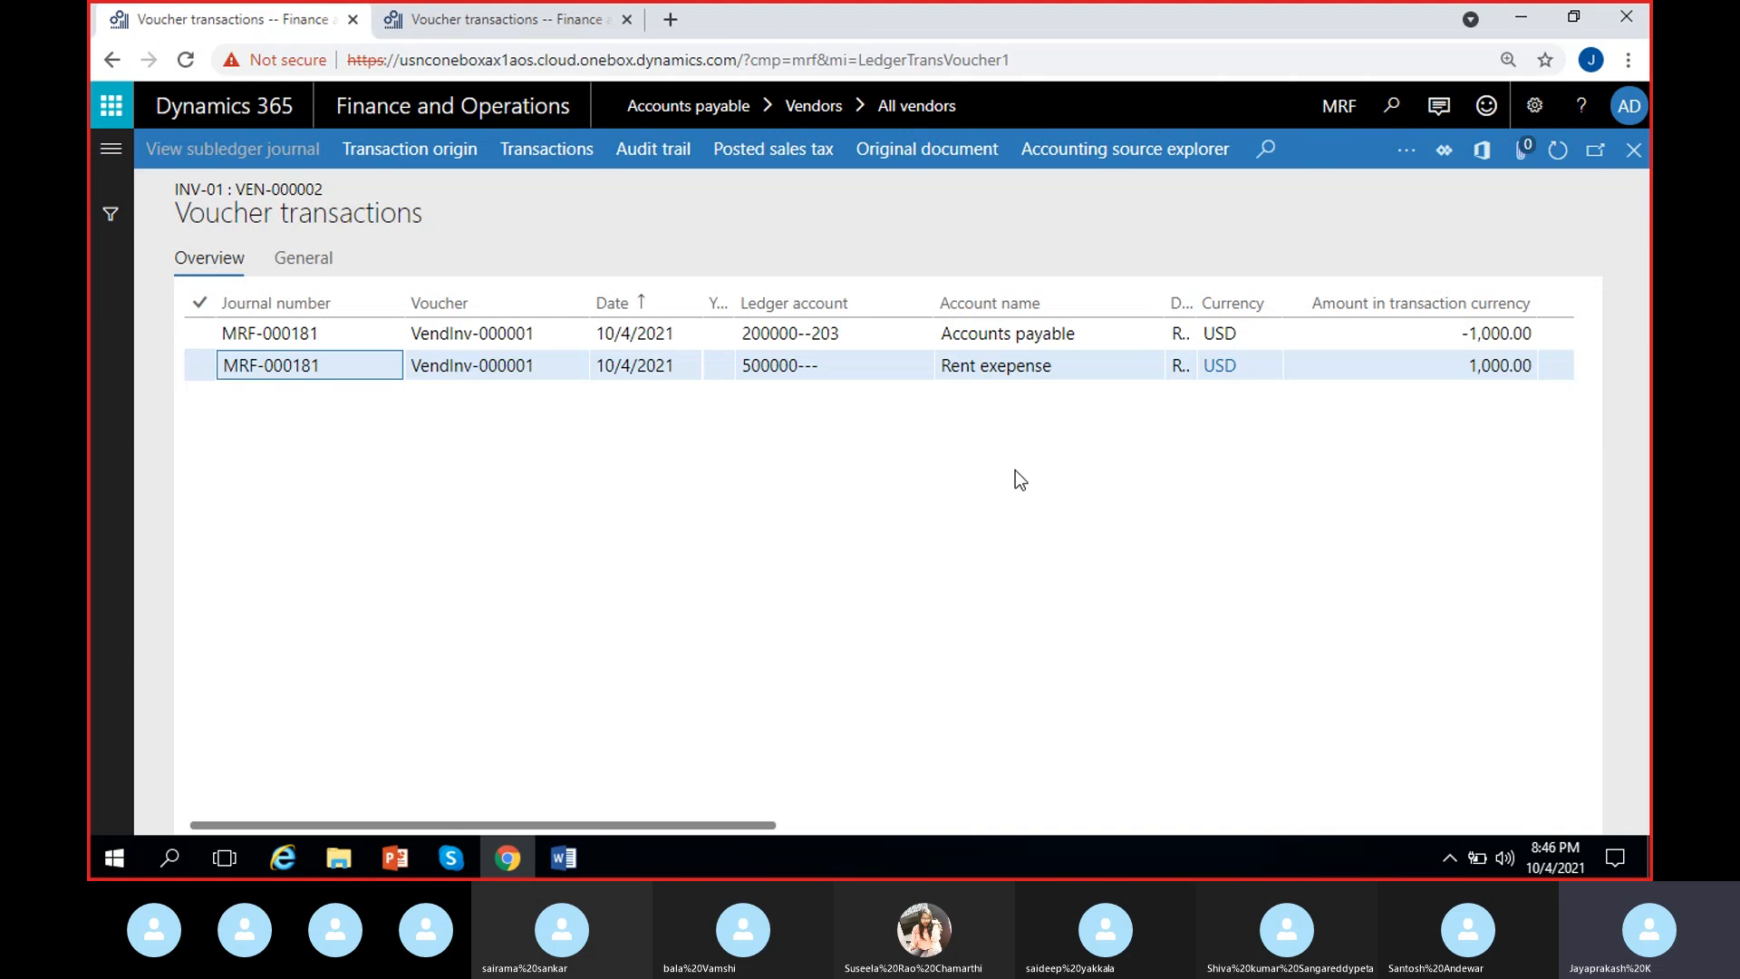
scroll(1015, 471, right, 3)
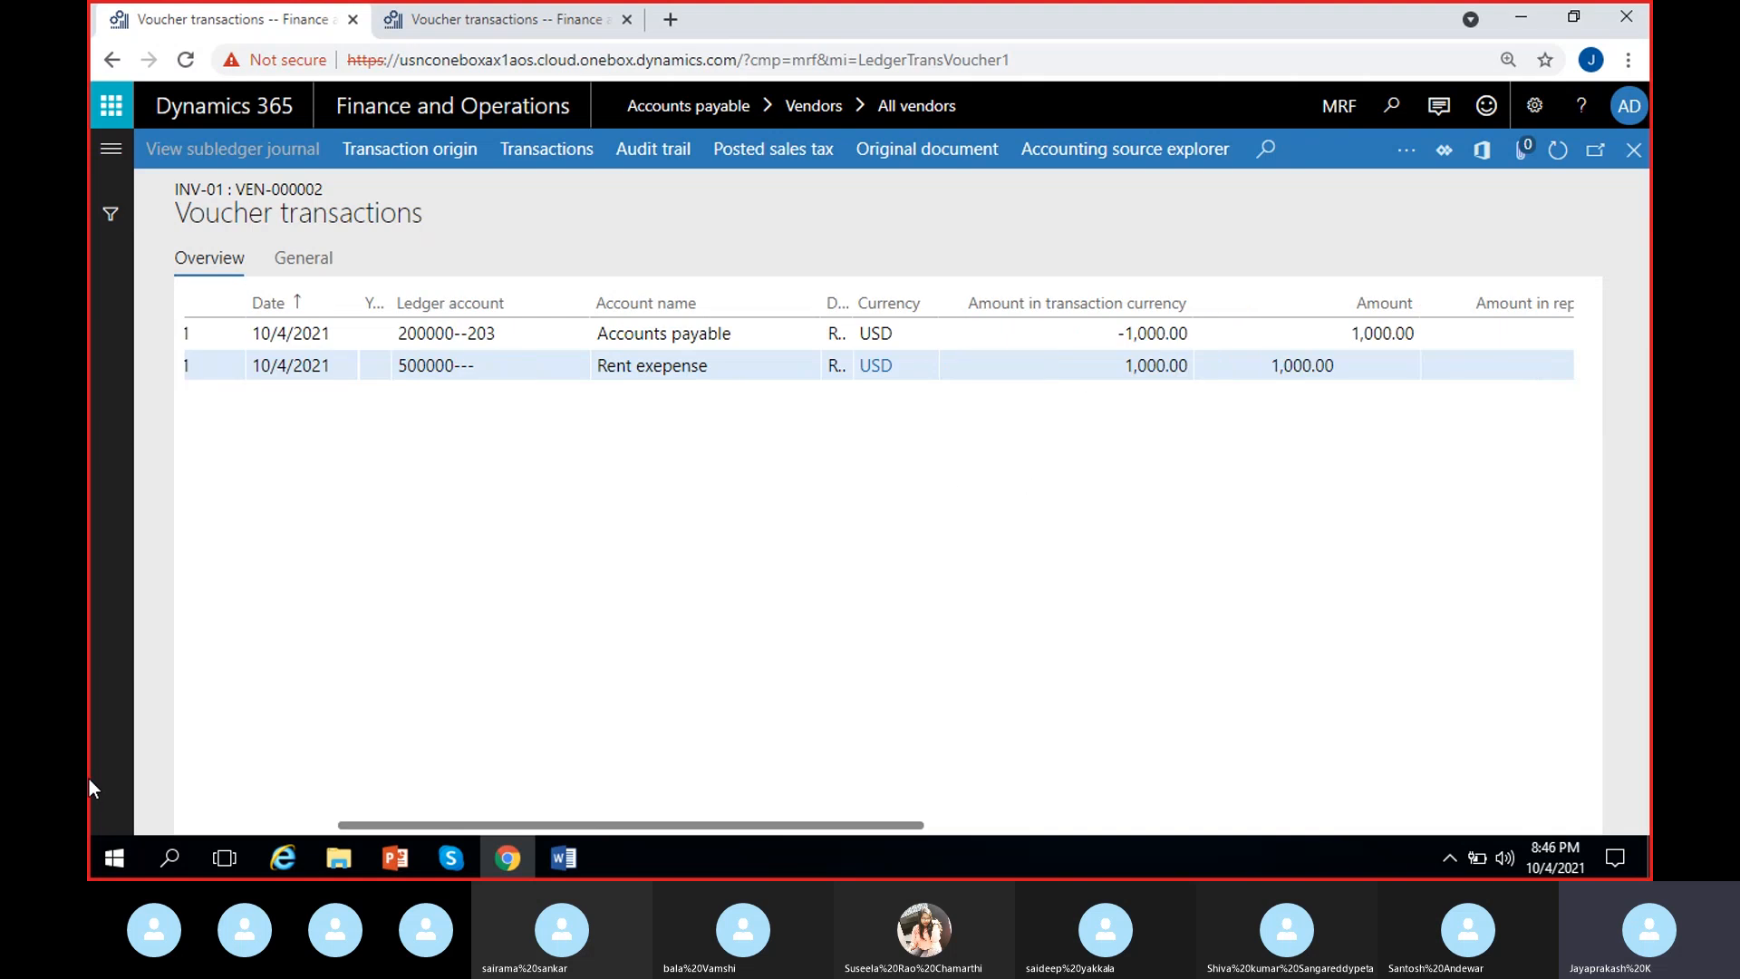
click(1629, 165)
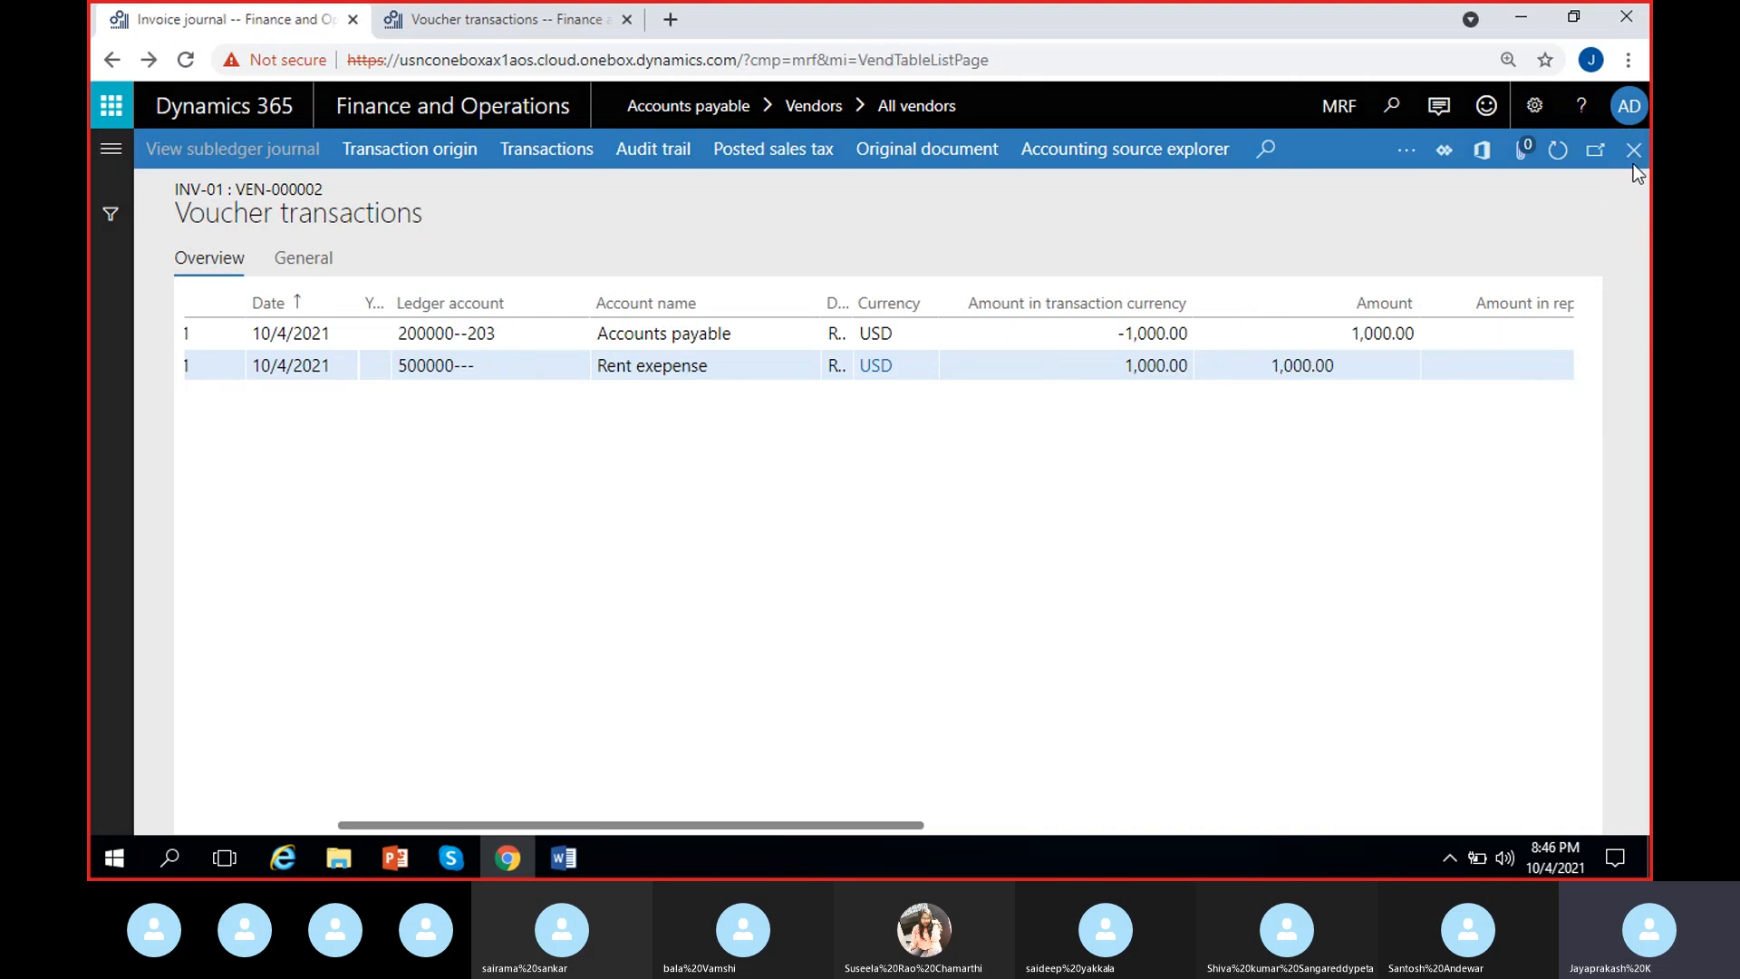
click(1636, 162)
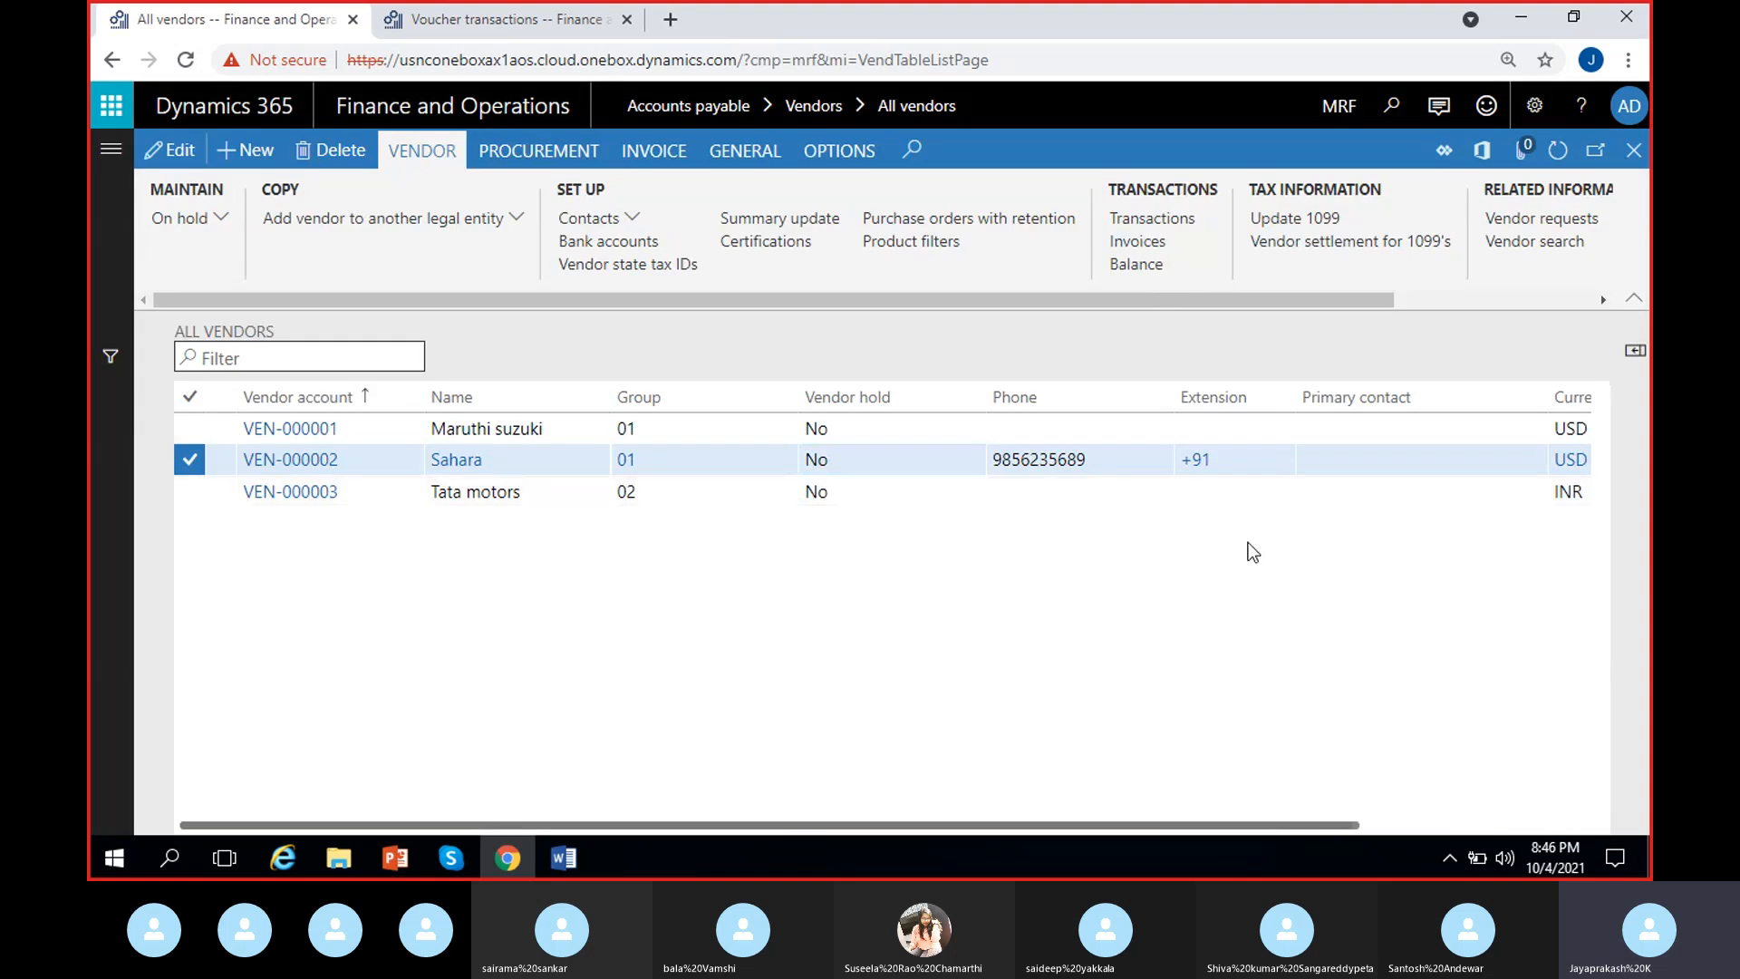
Open the vendor transactions of Sahara, dismiss the edit notice, and examine the transaction's voucher and date.
click(1184, 226)
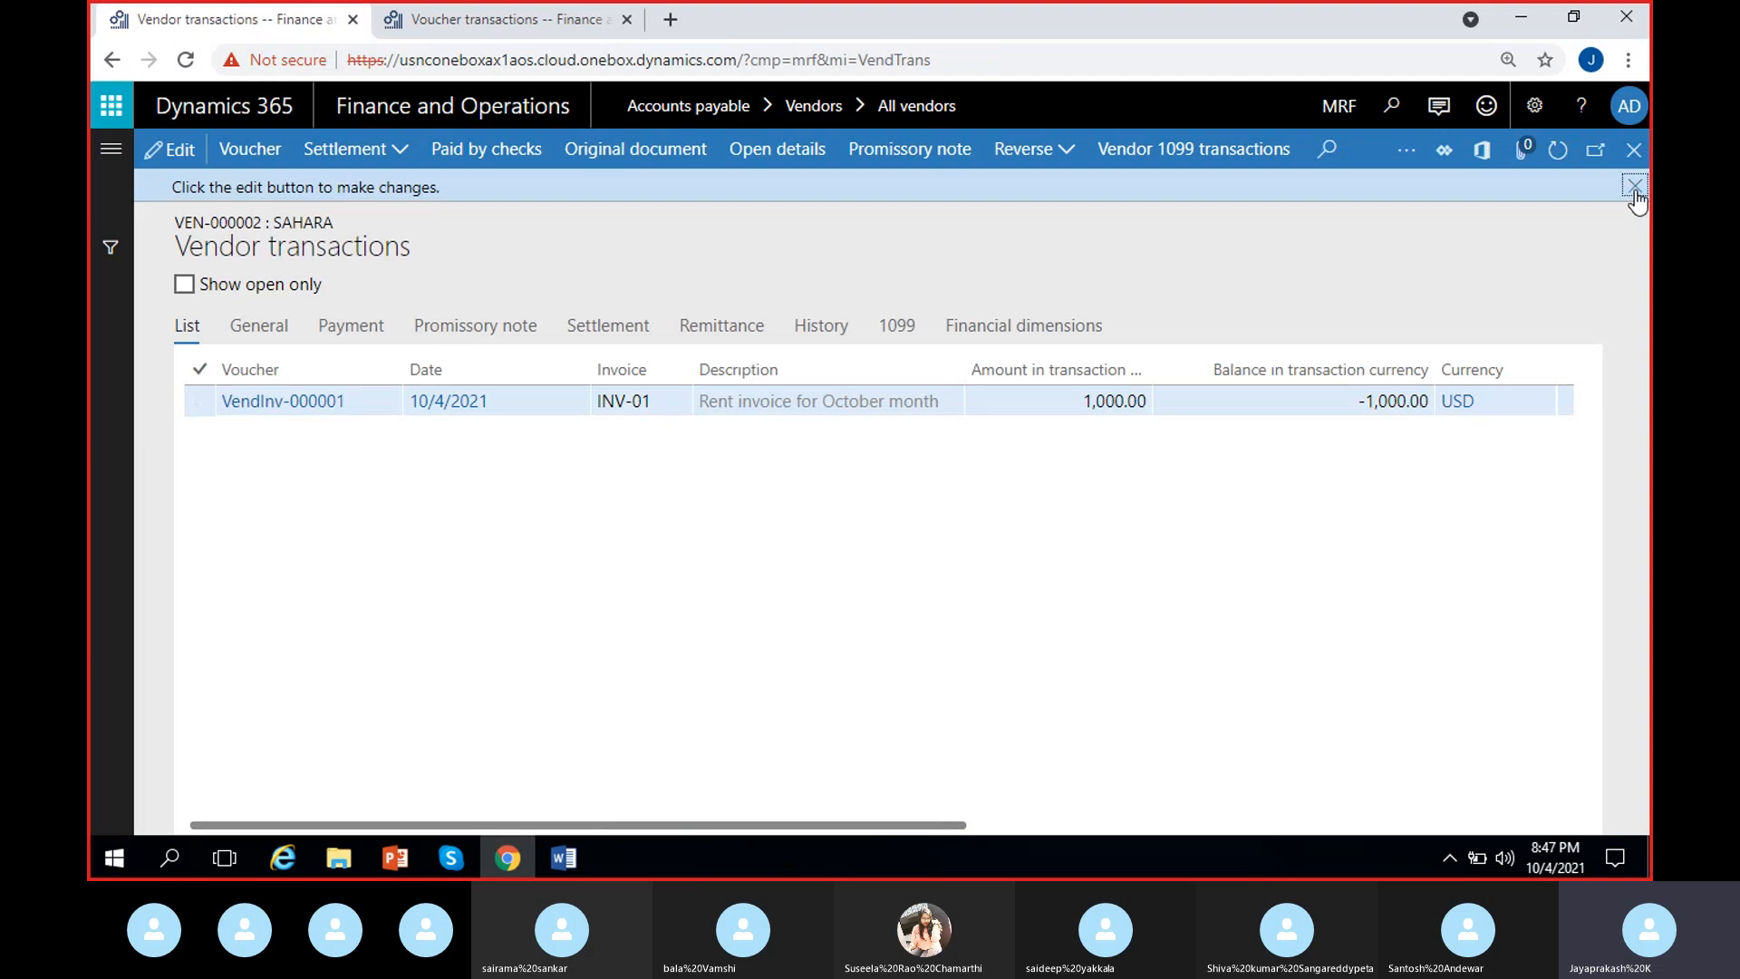
click(1635, 186)
click(364, 378)
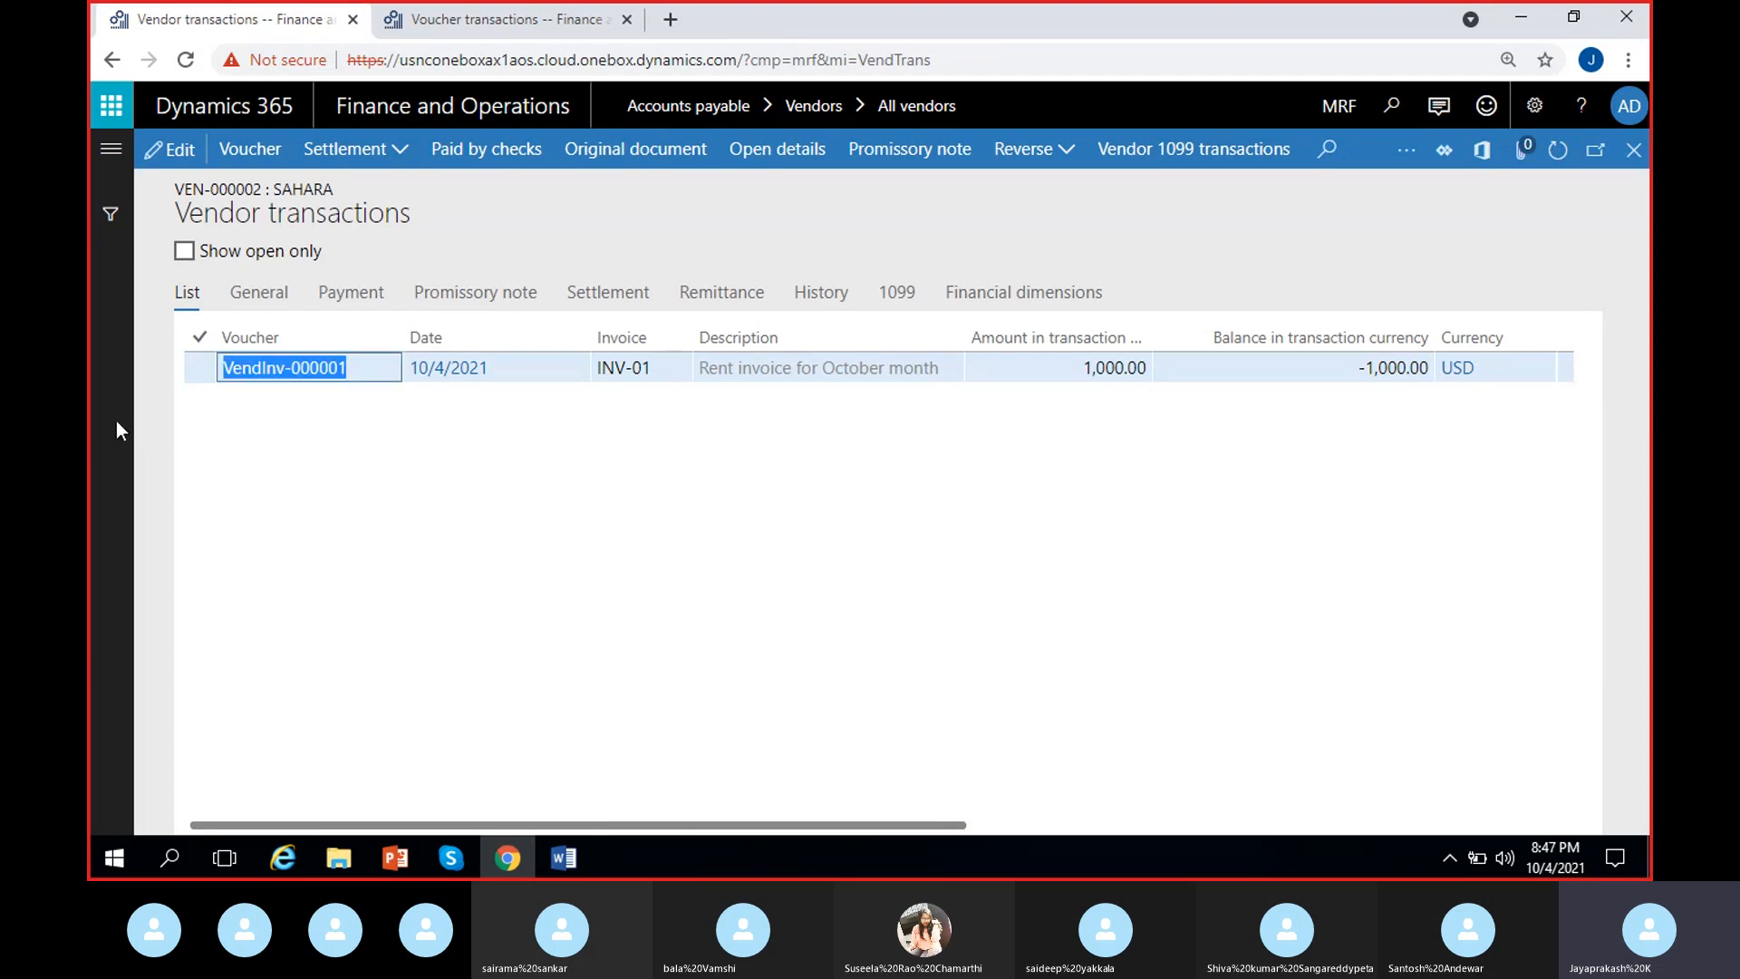
click(450, 509)
click(504, 378)
click(595, 446)
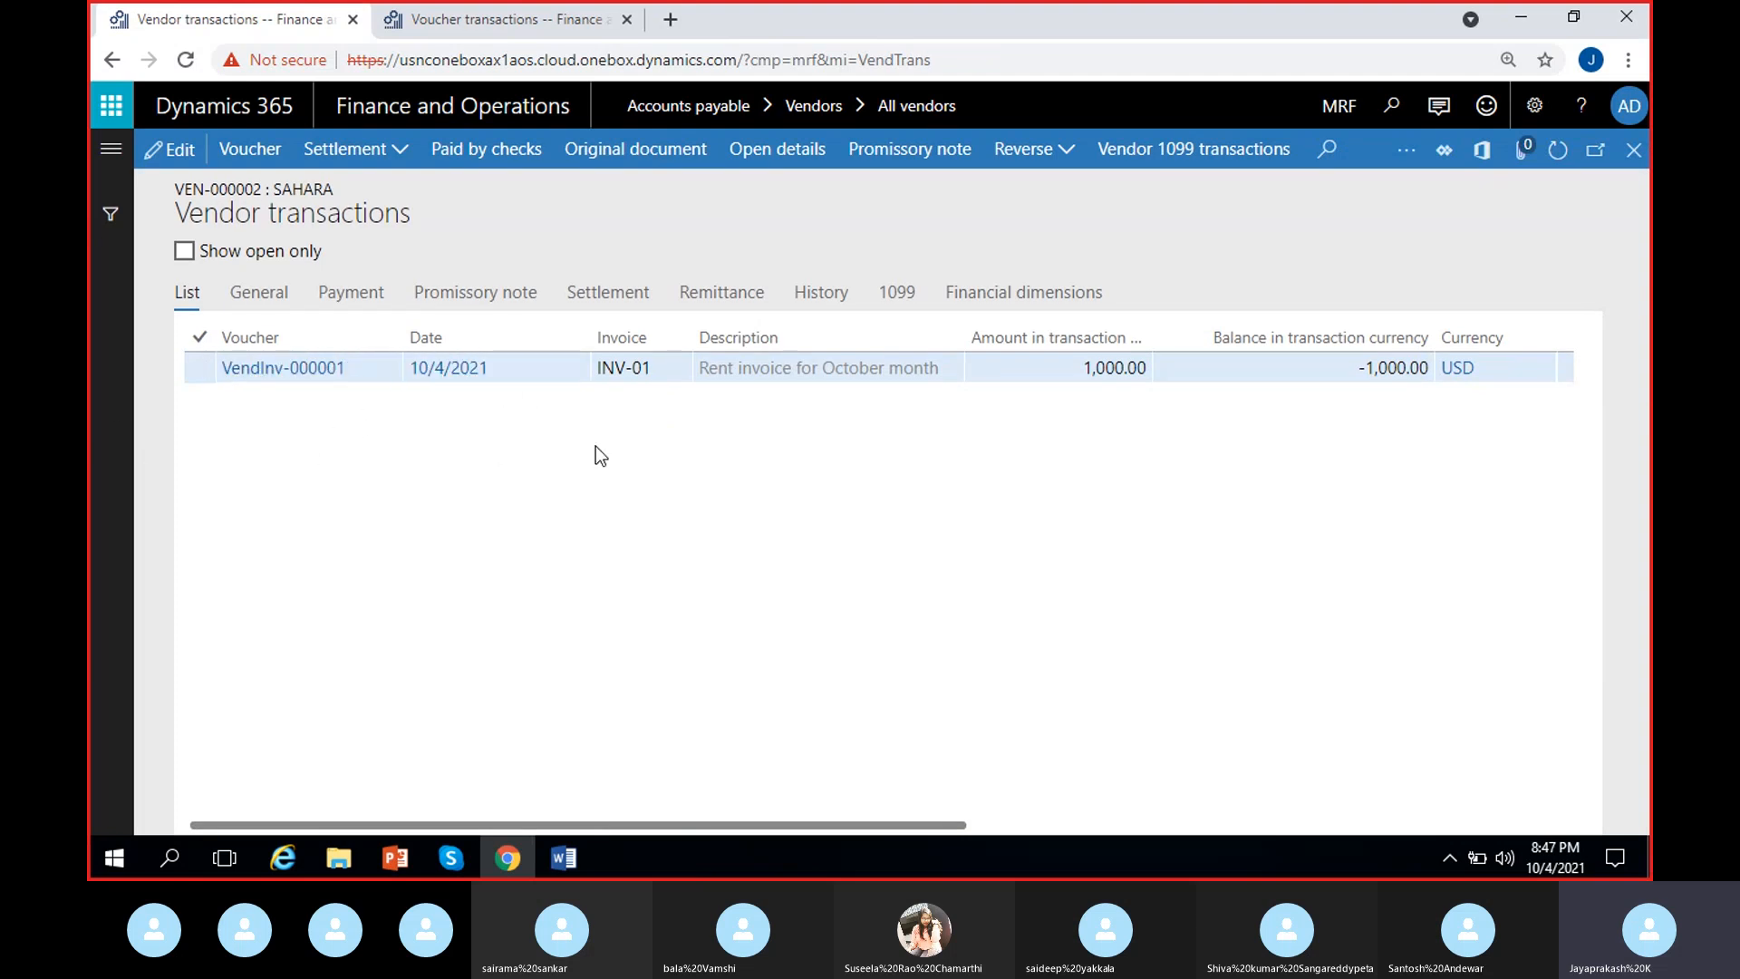
Examine the invoice number, description and amount in transaction currency of Sahara's rent transaction.
click(669, 381)
click(646, 464)
click(661, 379)
click(651, 501)
drag(955, 373, 681, 398)
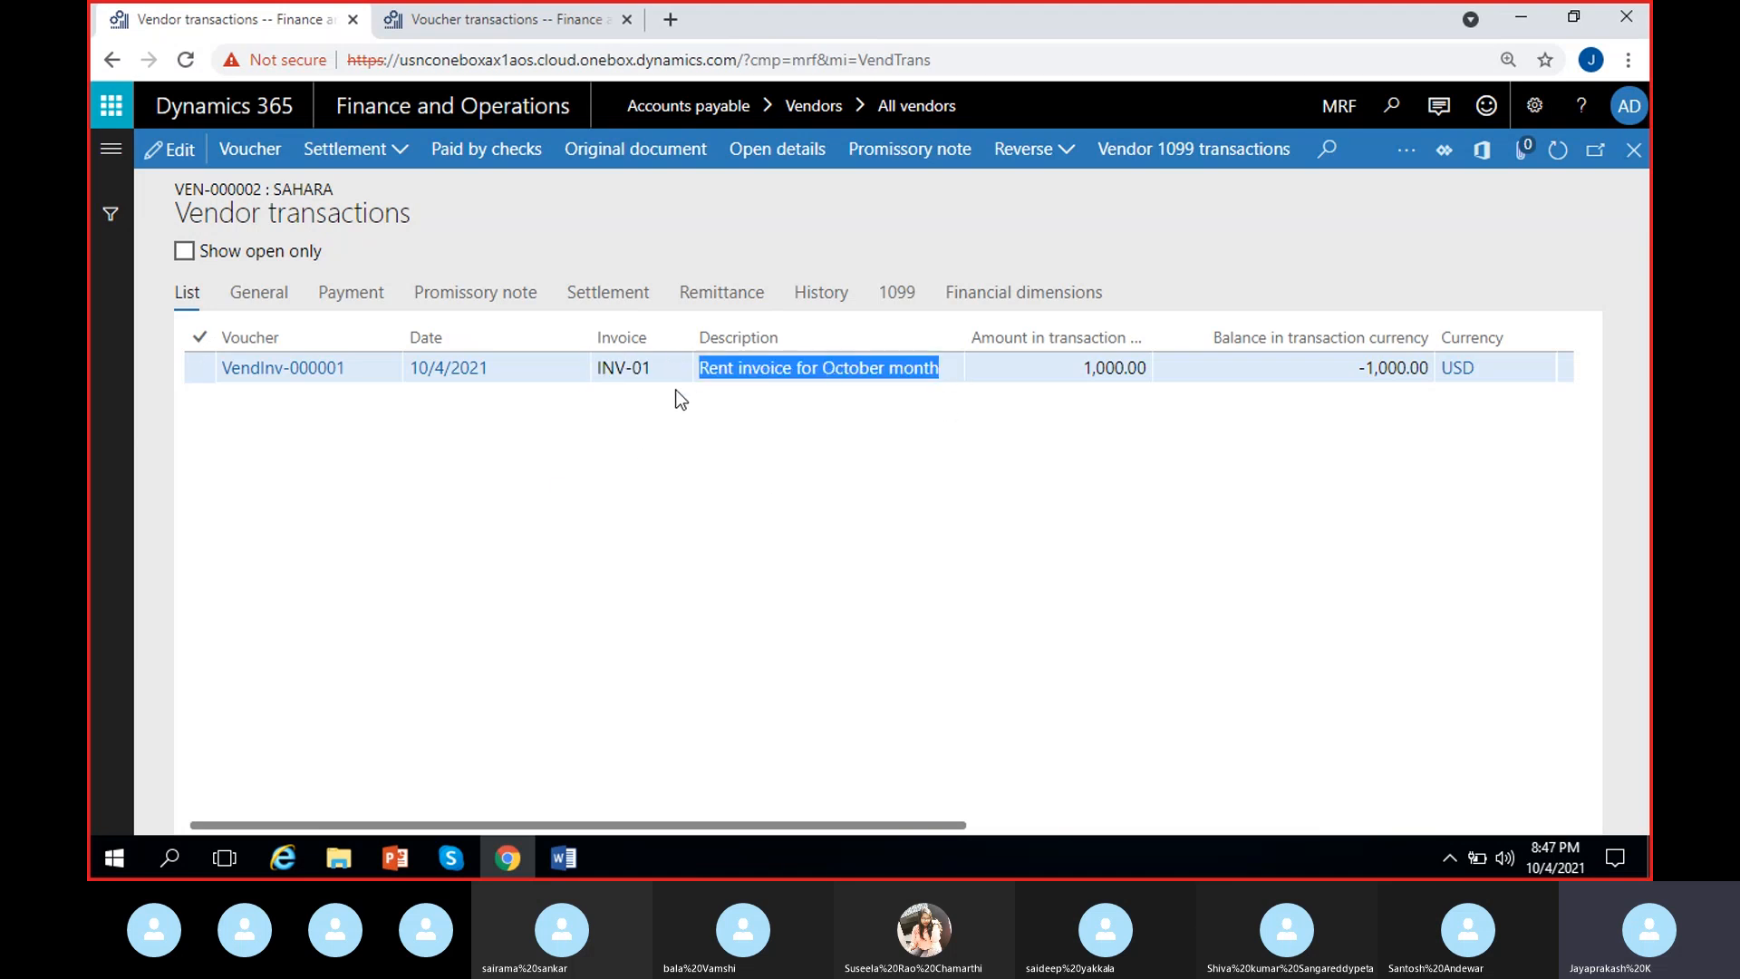
click(689, 453)
click(1087, 368)
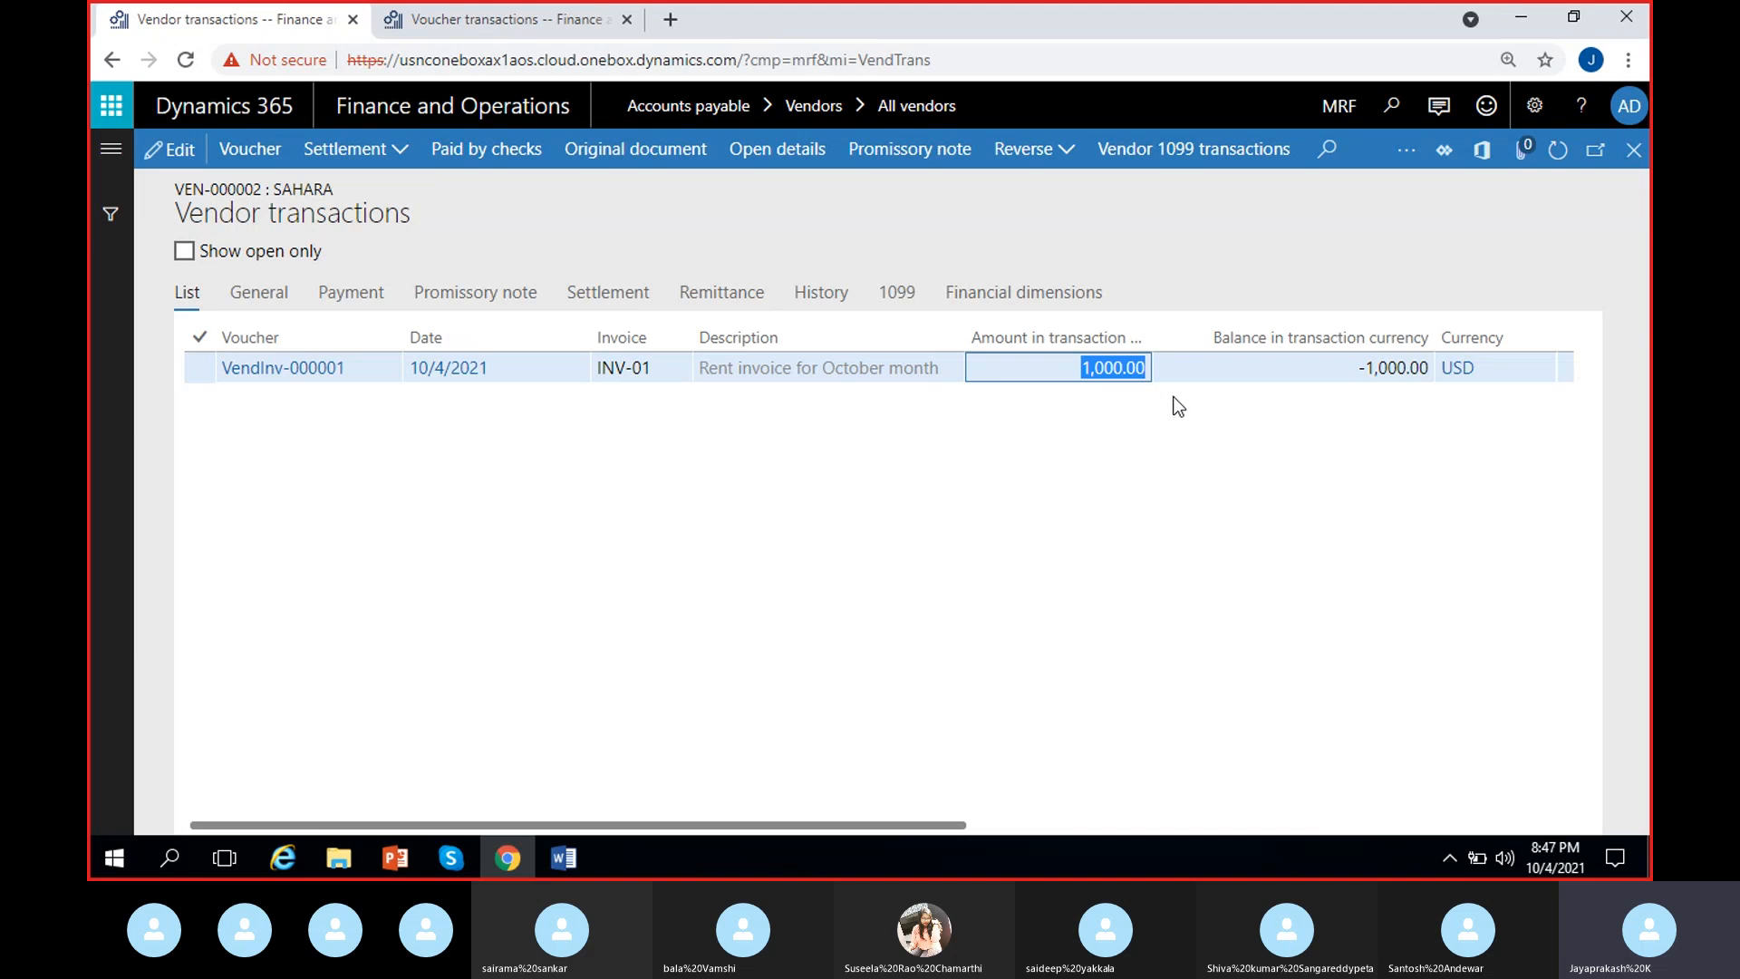
Examine the balance in transaction currency of Sahara's rent transaction and its negative sign.
click(1078, 519)
scroll(1079, 520, right, 3)
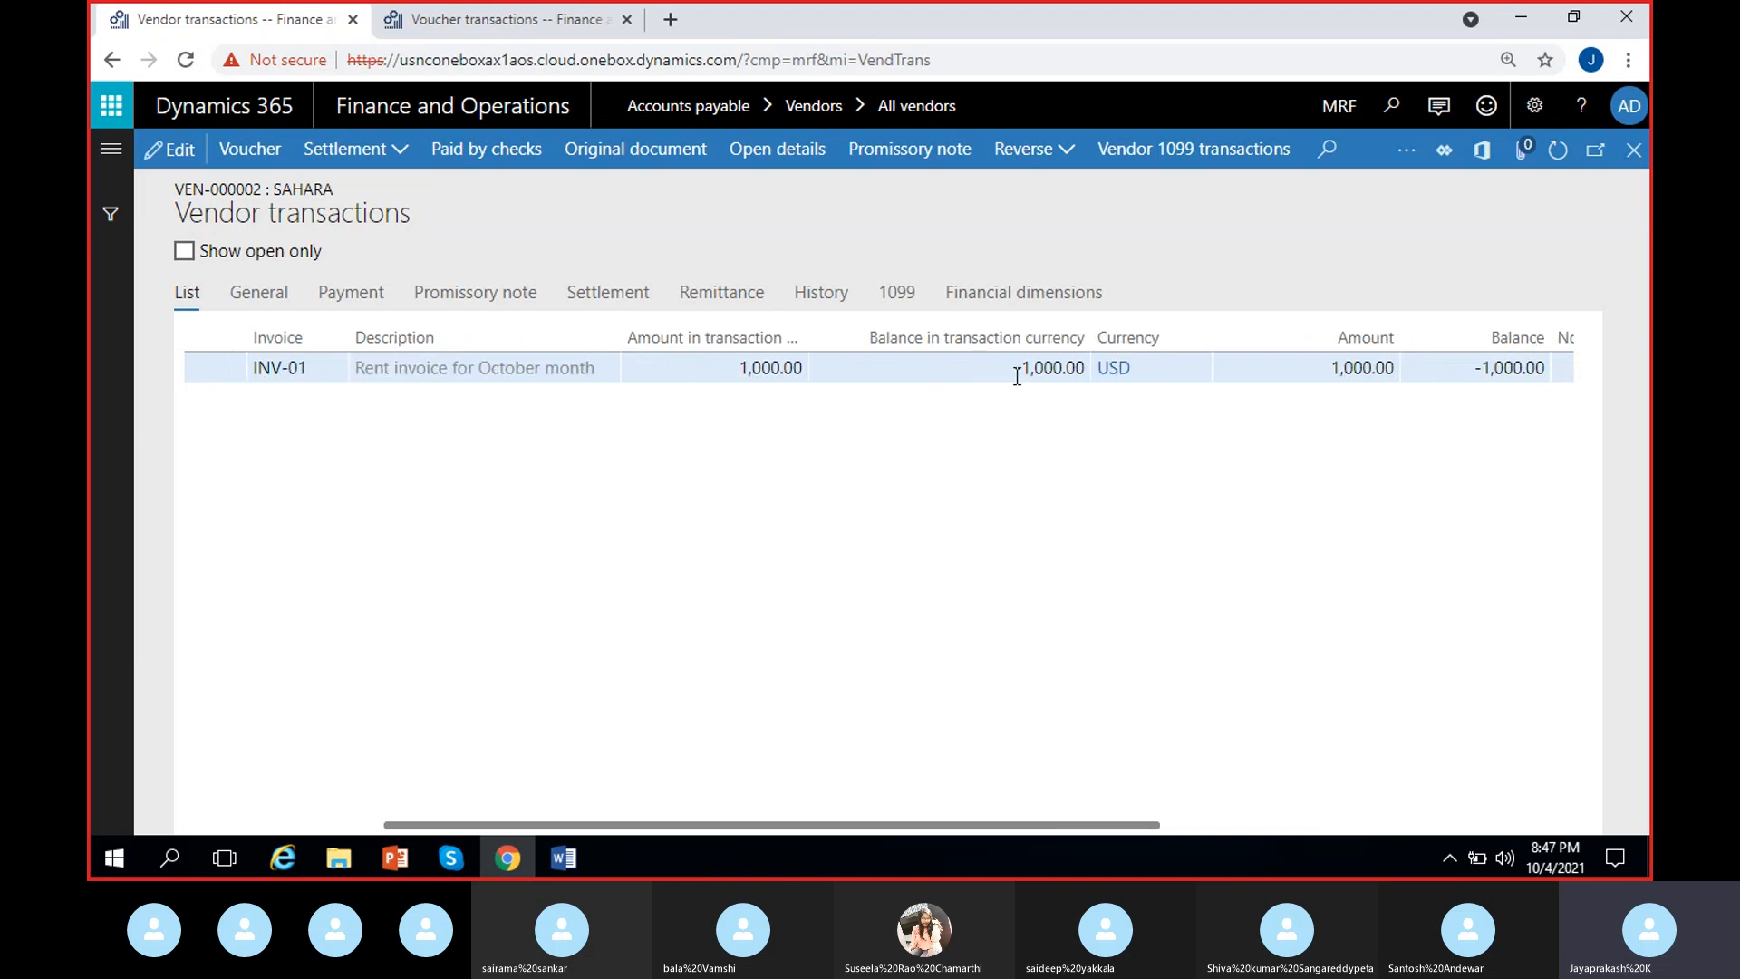
click(995, 374)
click(1060, 498)
click(994, 377)
click(1064, 422)
click(1033, 373)
click(967, 480)
drag(1014, 368, 1065, 367)
click(1042, 475)
Examine the amount, balance and status of Sahara's rent transaction in the remaining columns of the transaction list.
scroll(959, 571, right, 3)
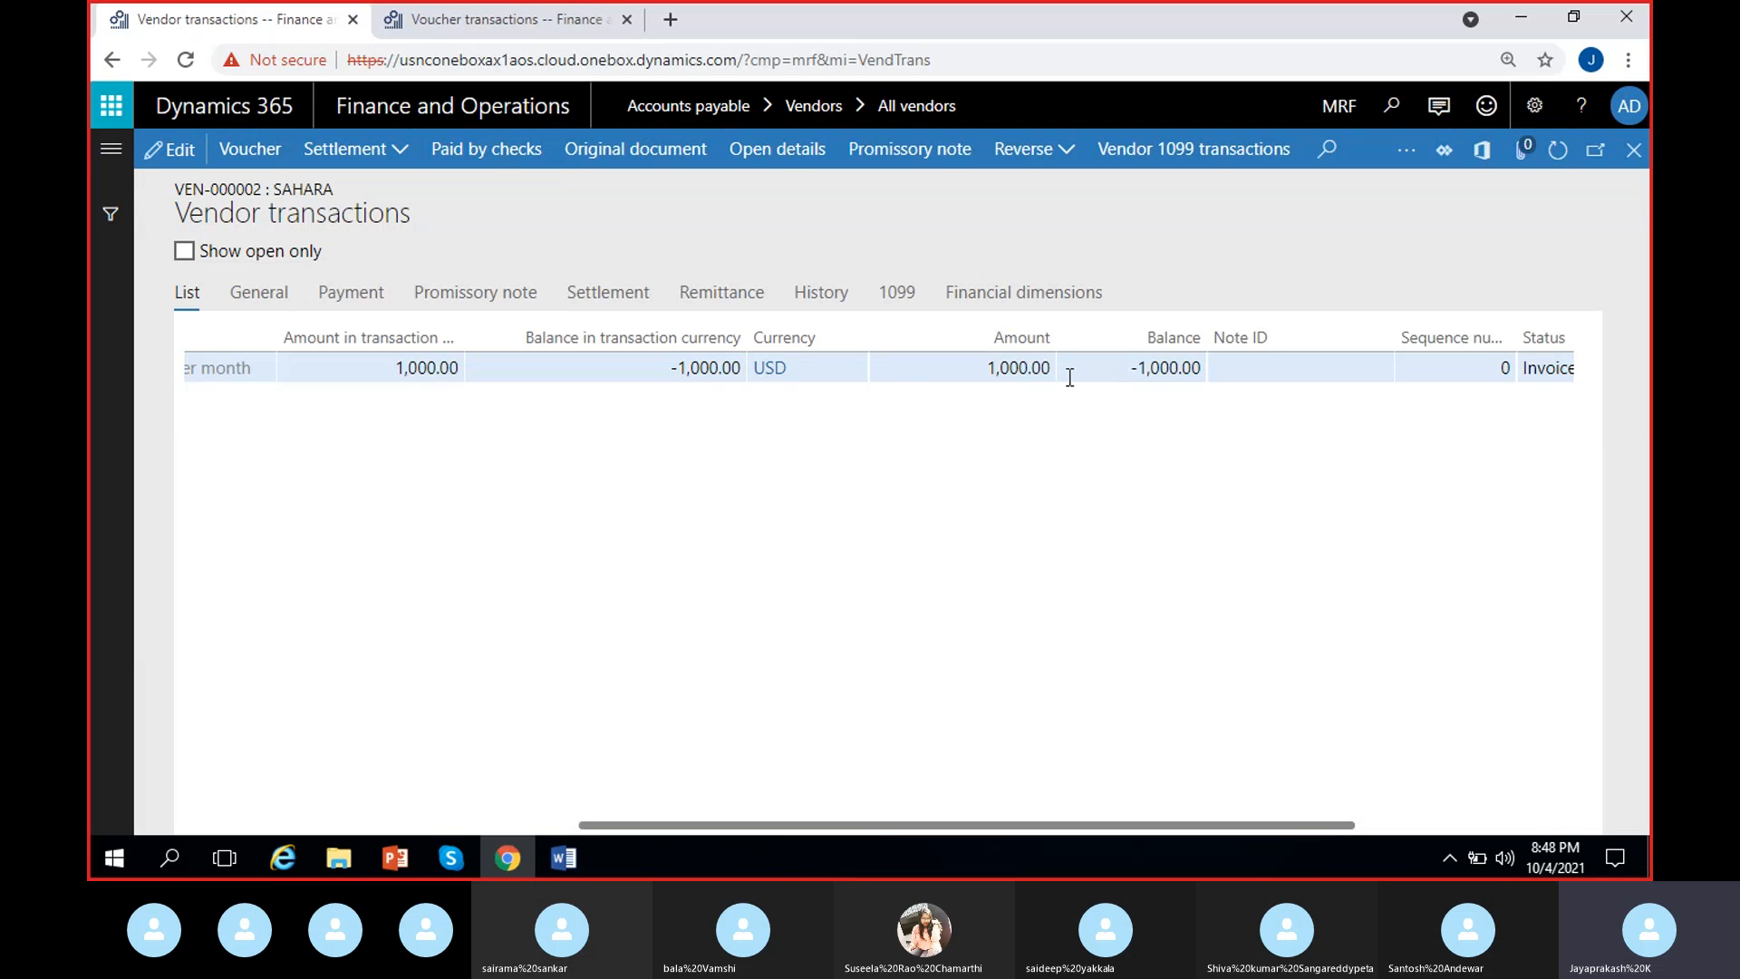
scroll(1114, 511, right, 5)
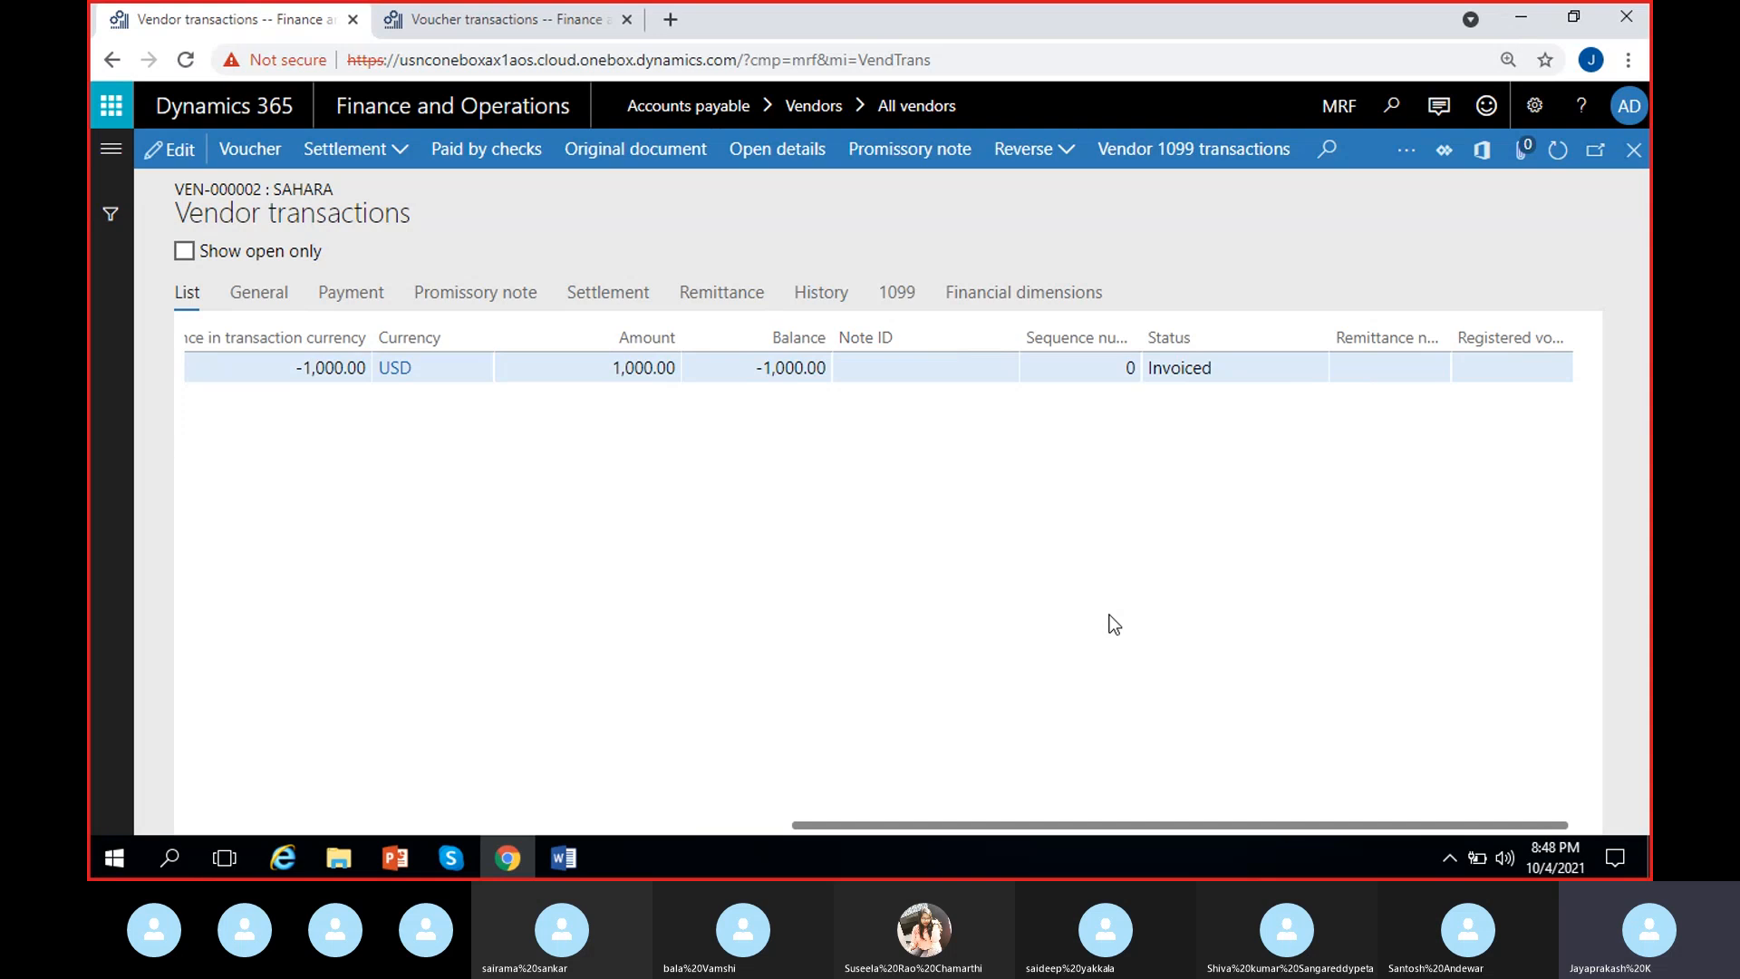
right_click(1585, 328)
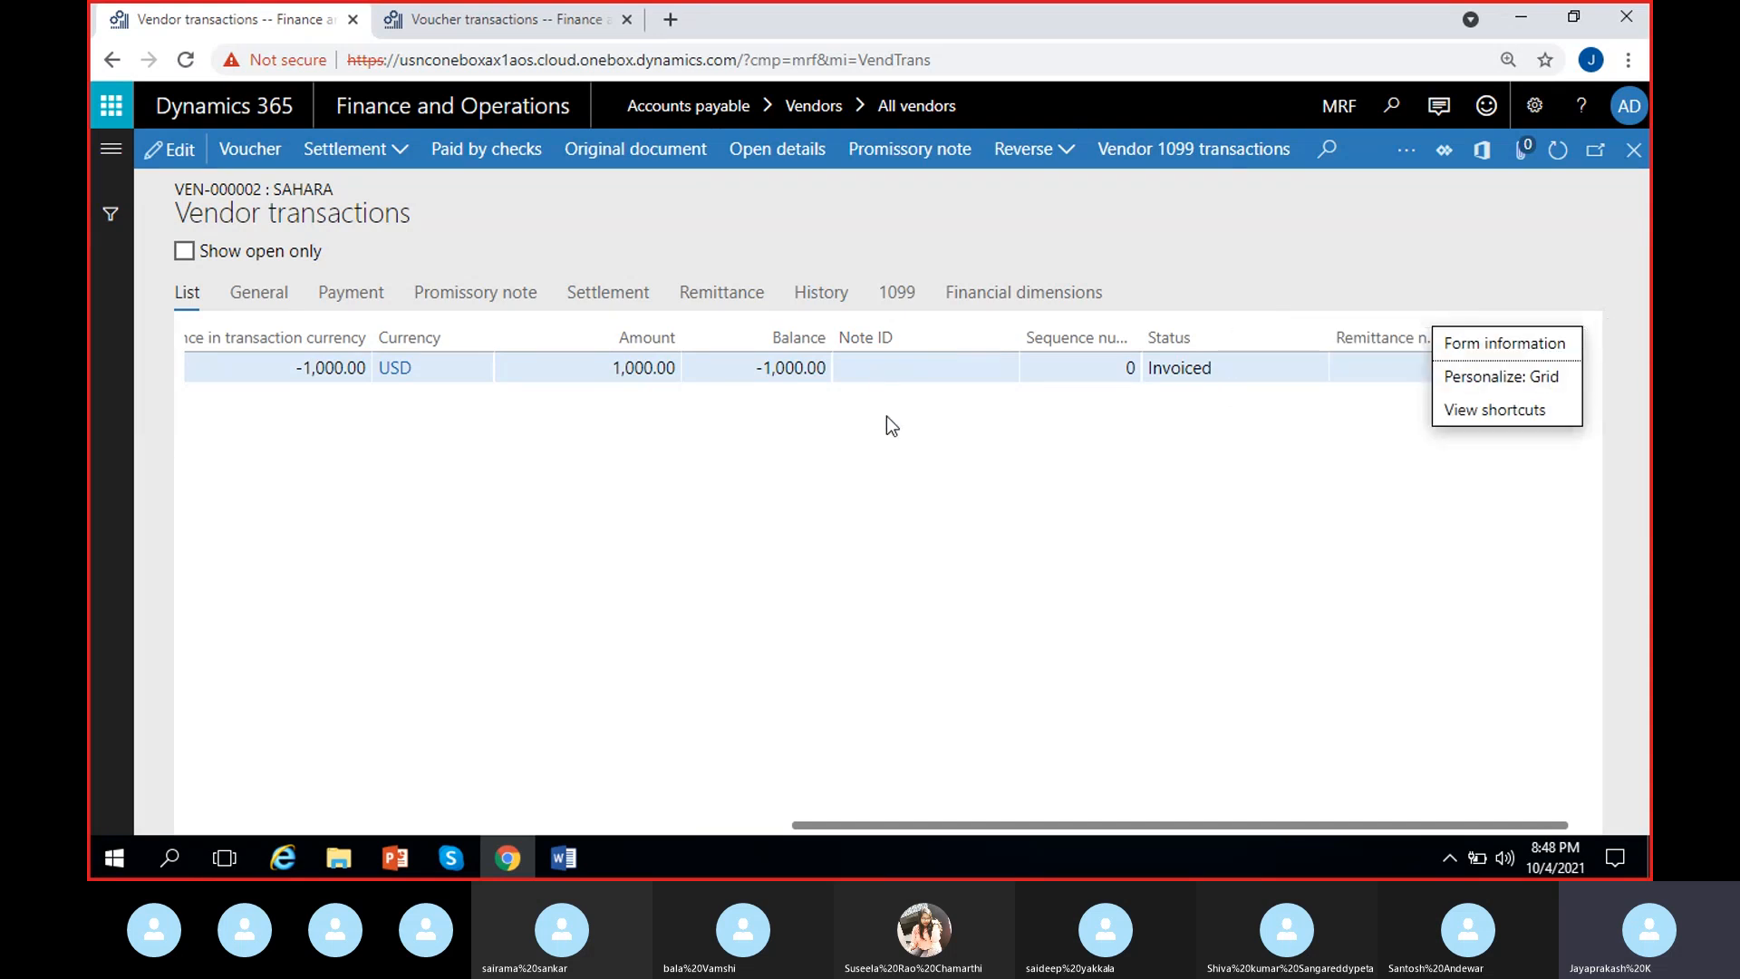
click(1076, 598)
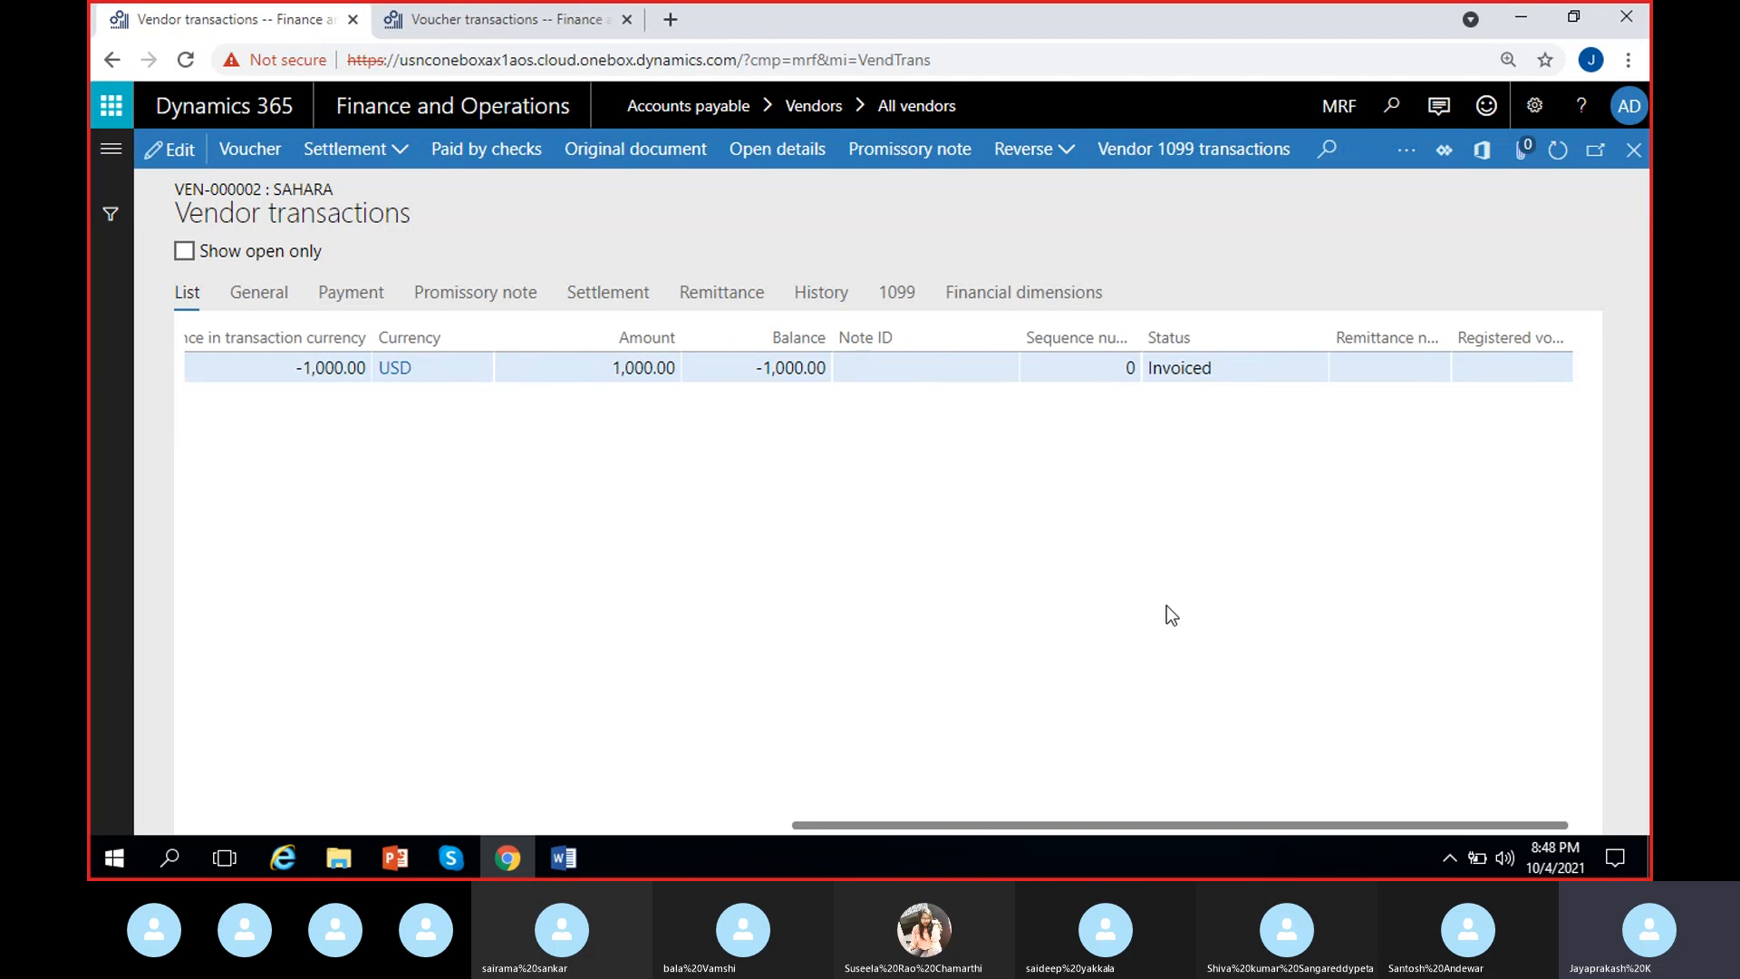
Narrow the Description column in Sahara's vendor transactions list so that more columns fit.
scroll(1166, 606, left, 8)
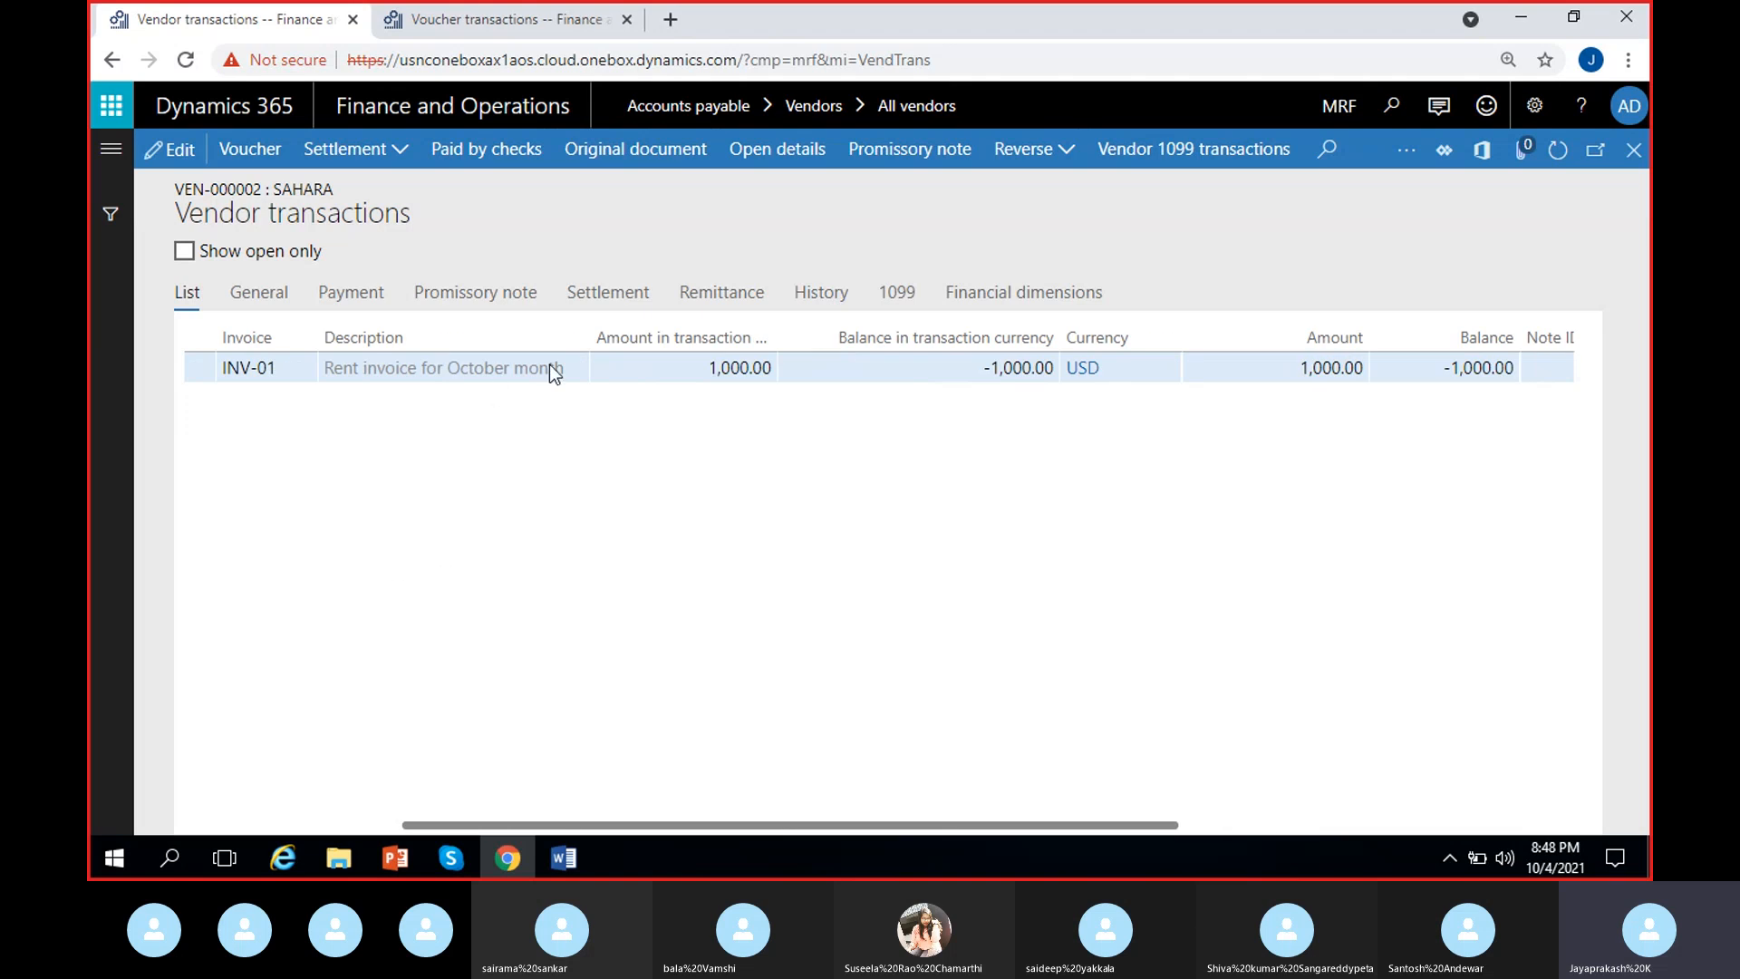
drag(589, 337, 444, 337)
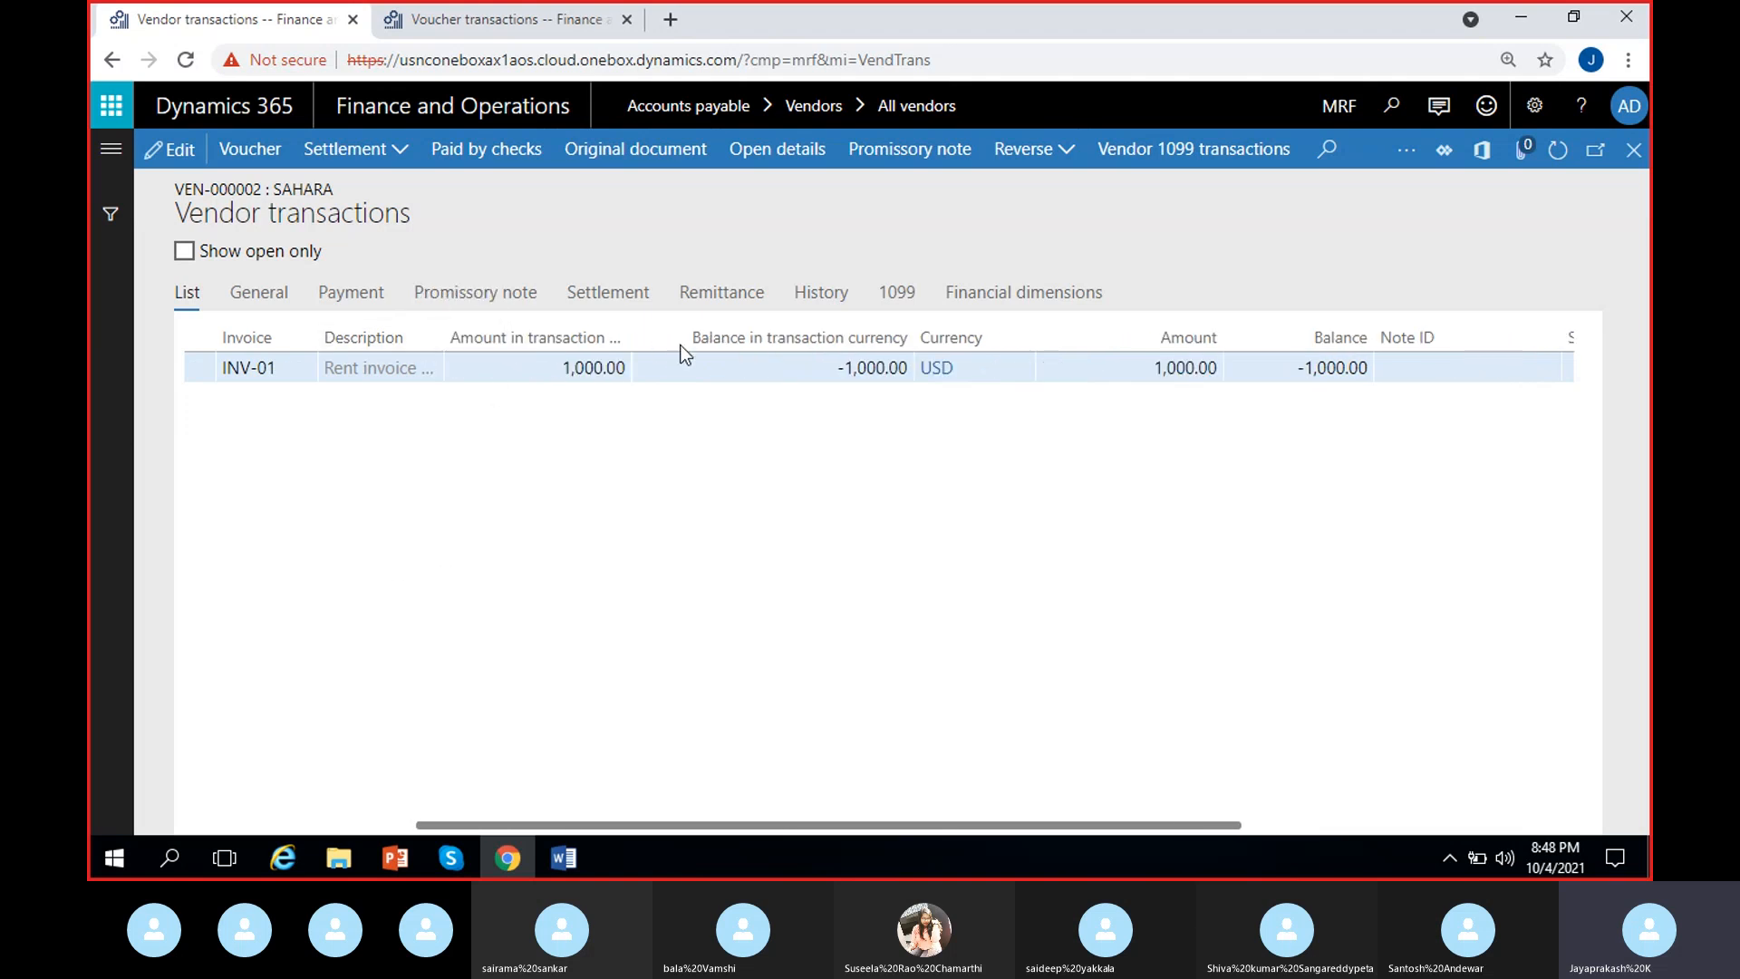
scroll(815, 651, left, 5)
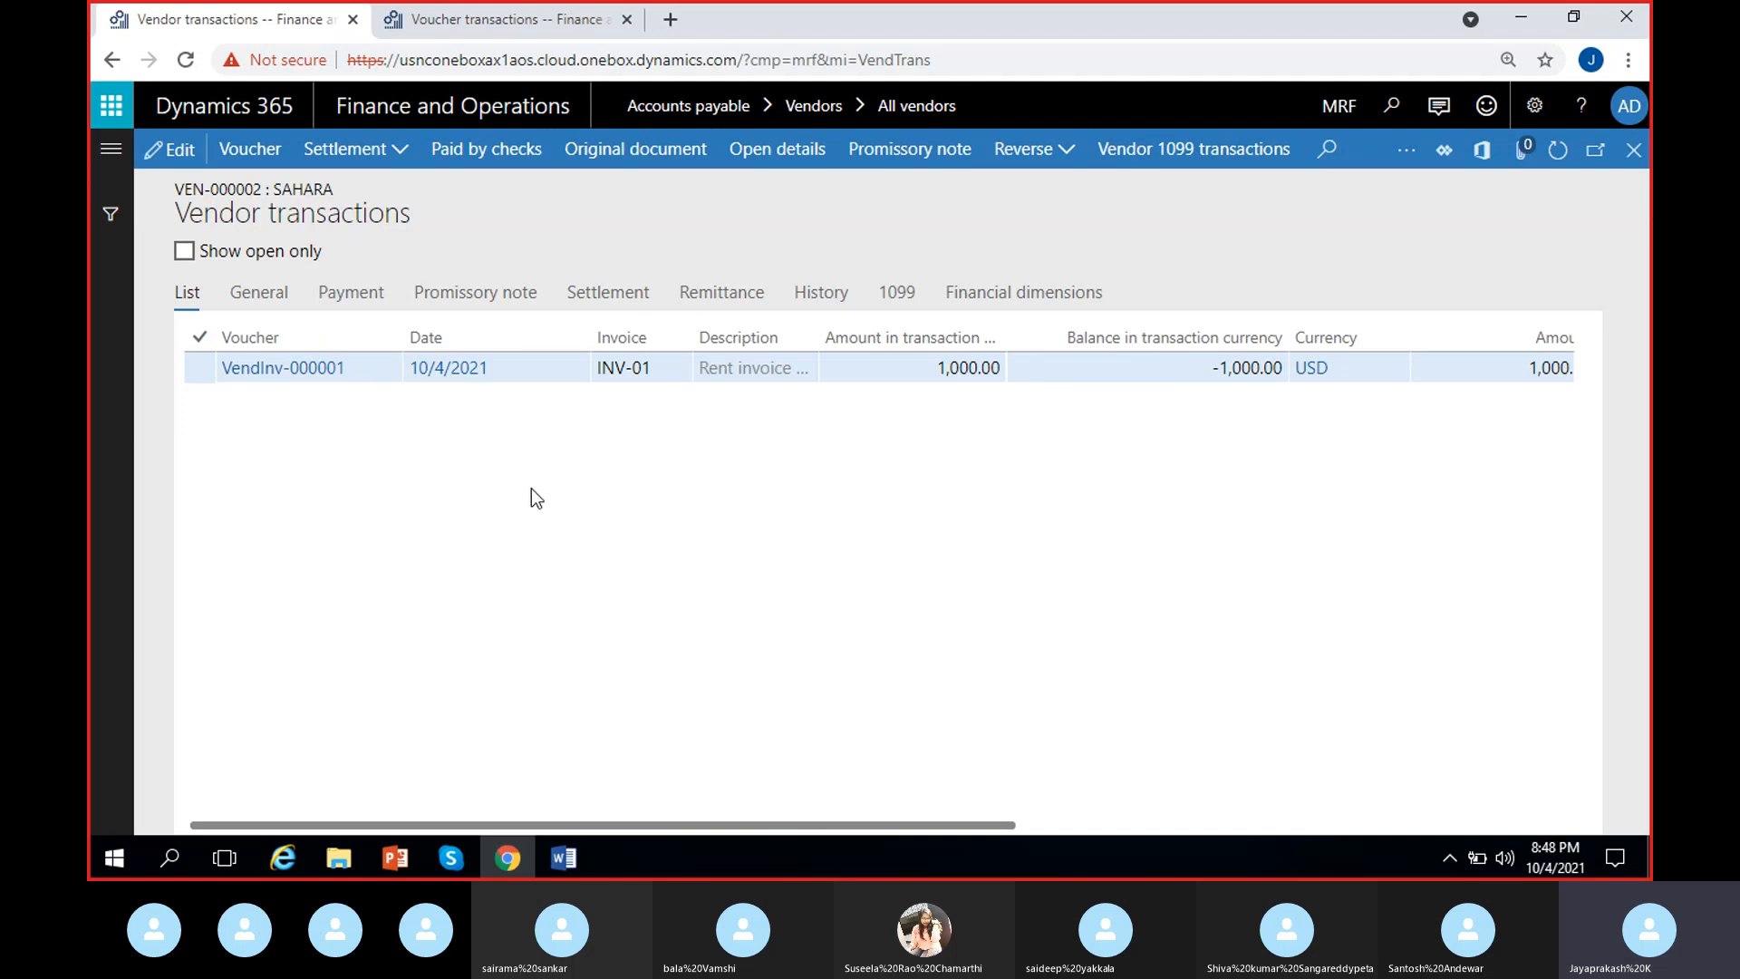
Compare the amount in transaction currency with the balance in transaction currency for Sahara's invoice INV-01.
scroll(666, 531, right, 3)
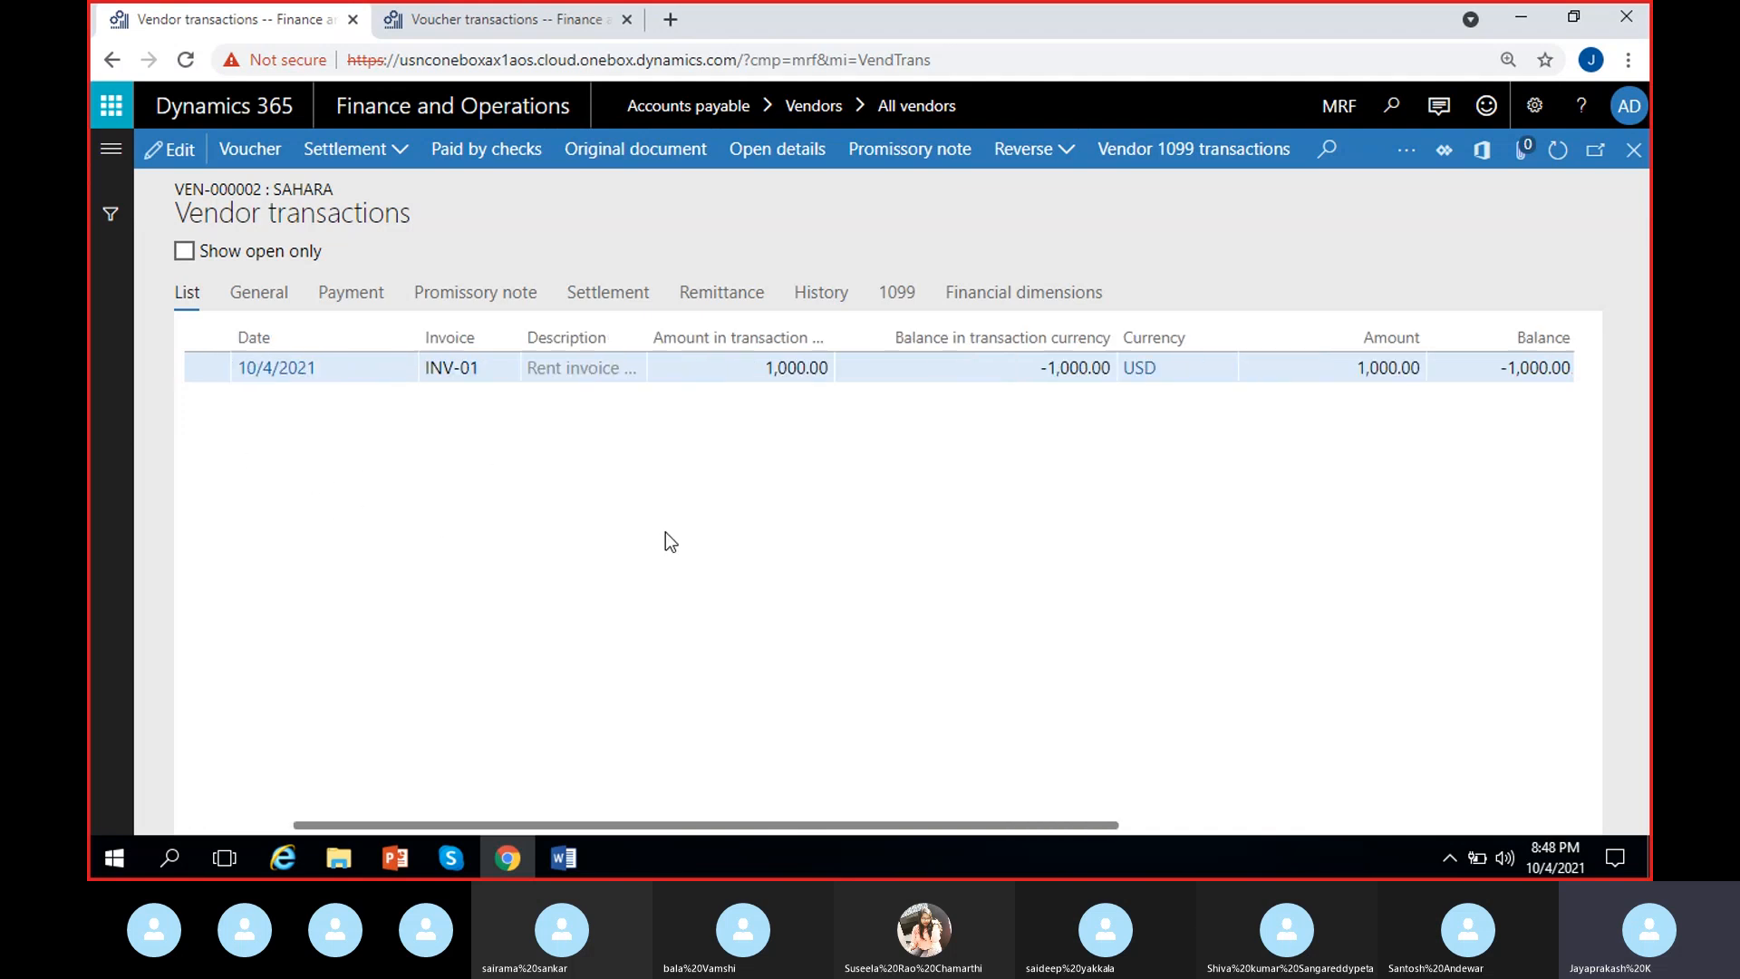
click(788, 368)
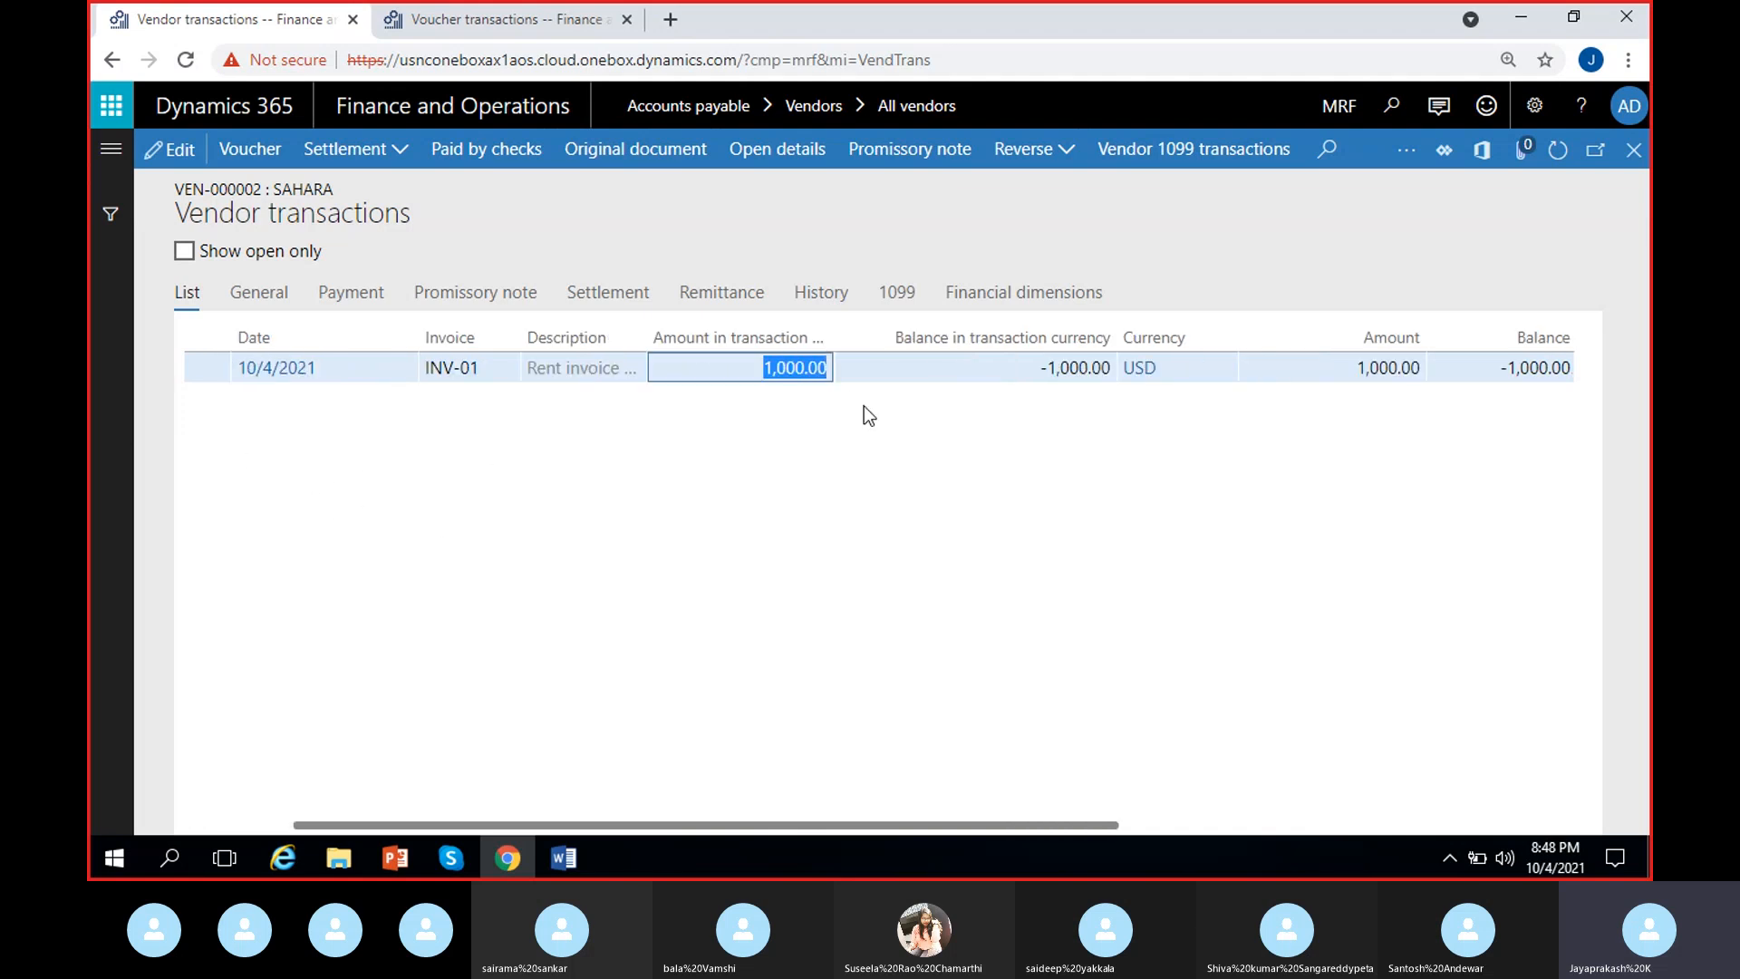
click(1036, 369)
click(1069, 409)
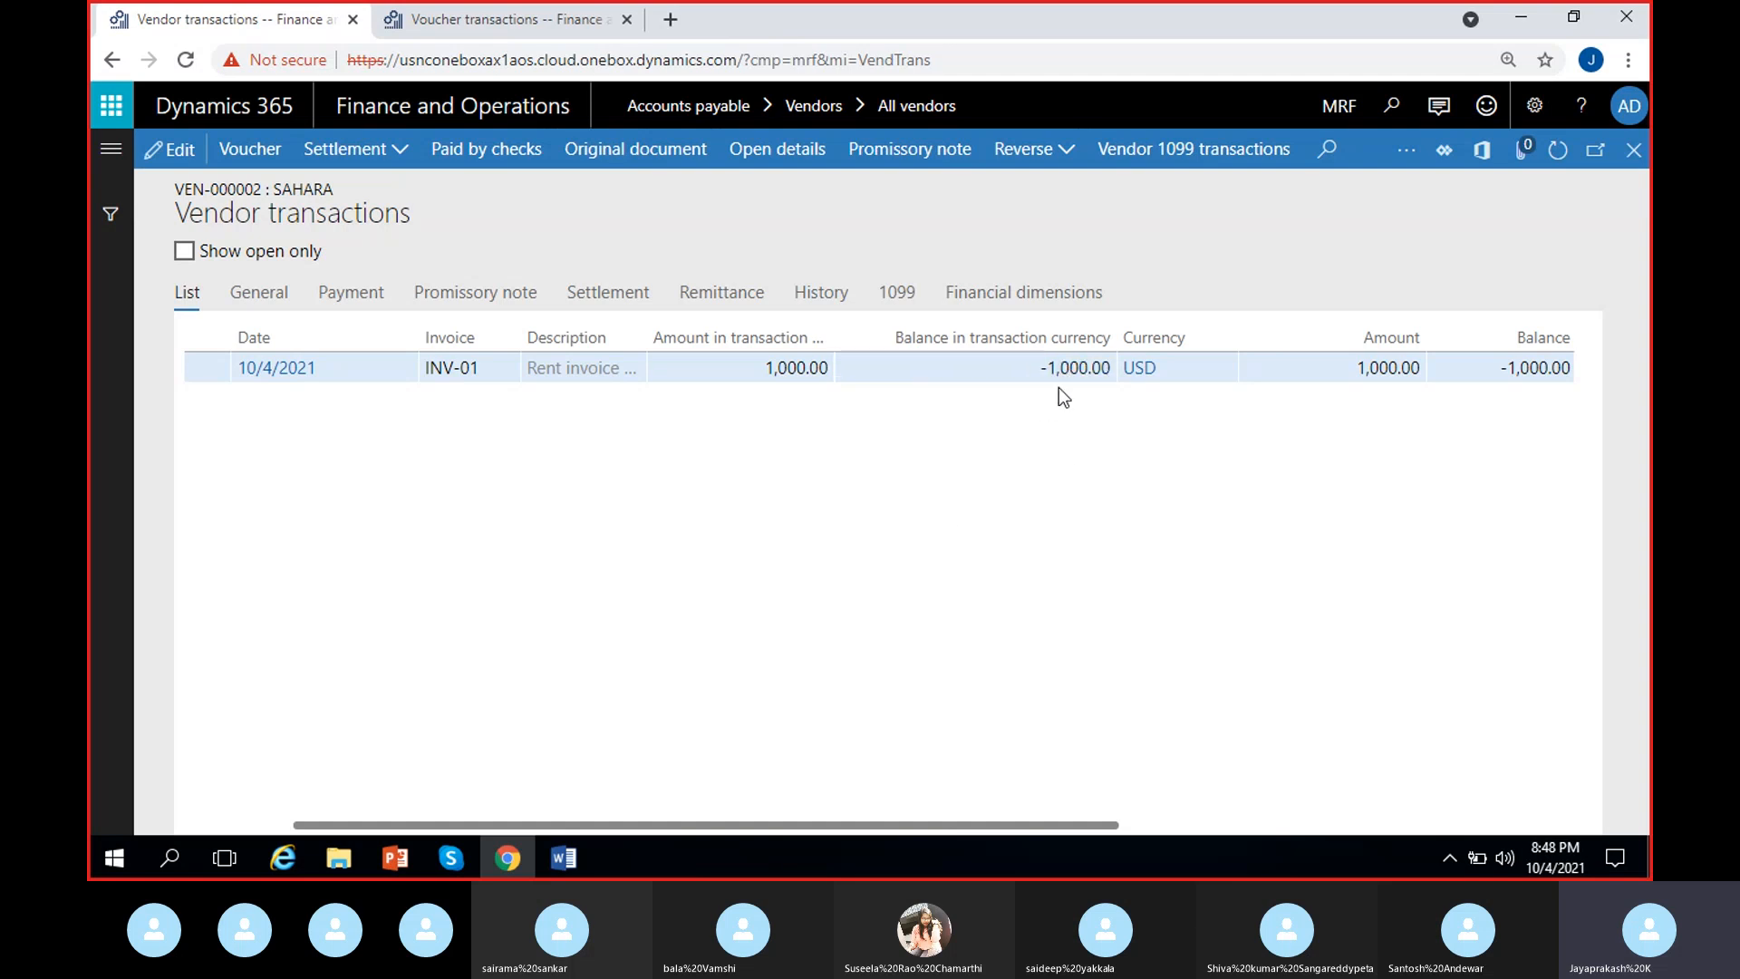
click(1044, 368)
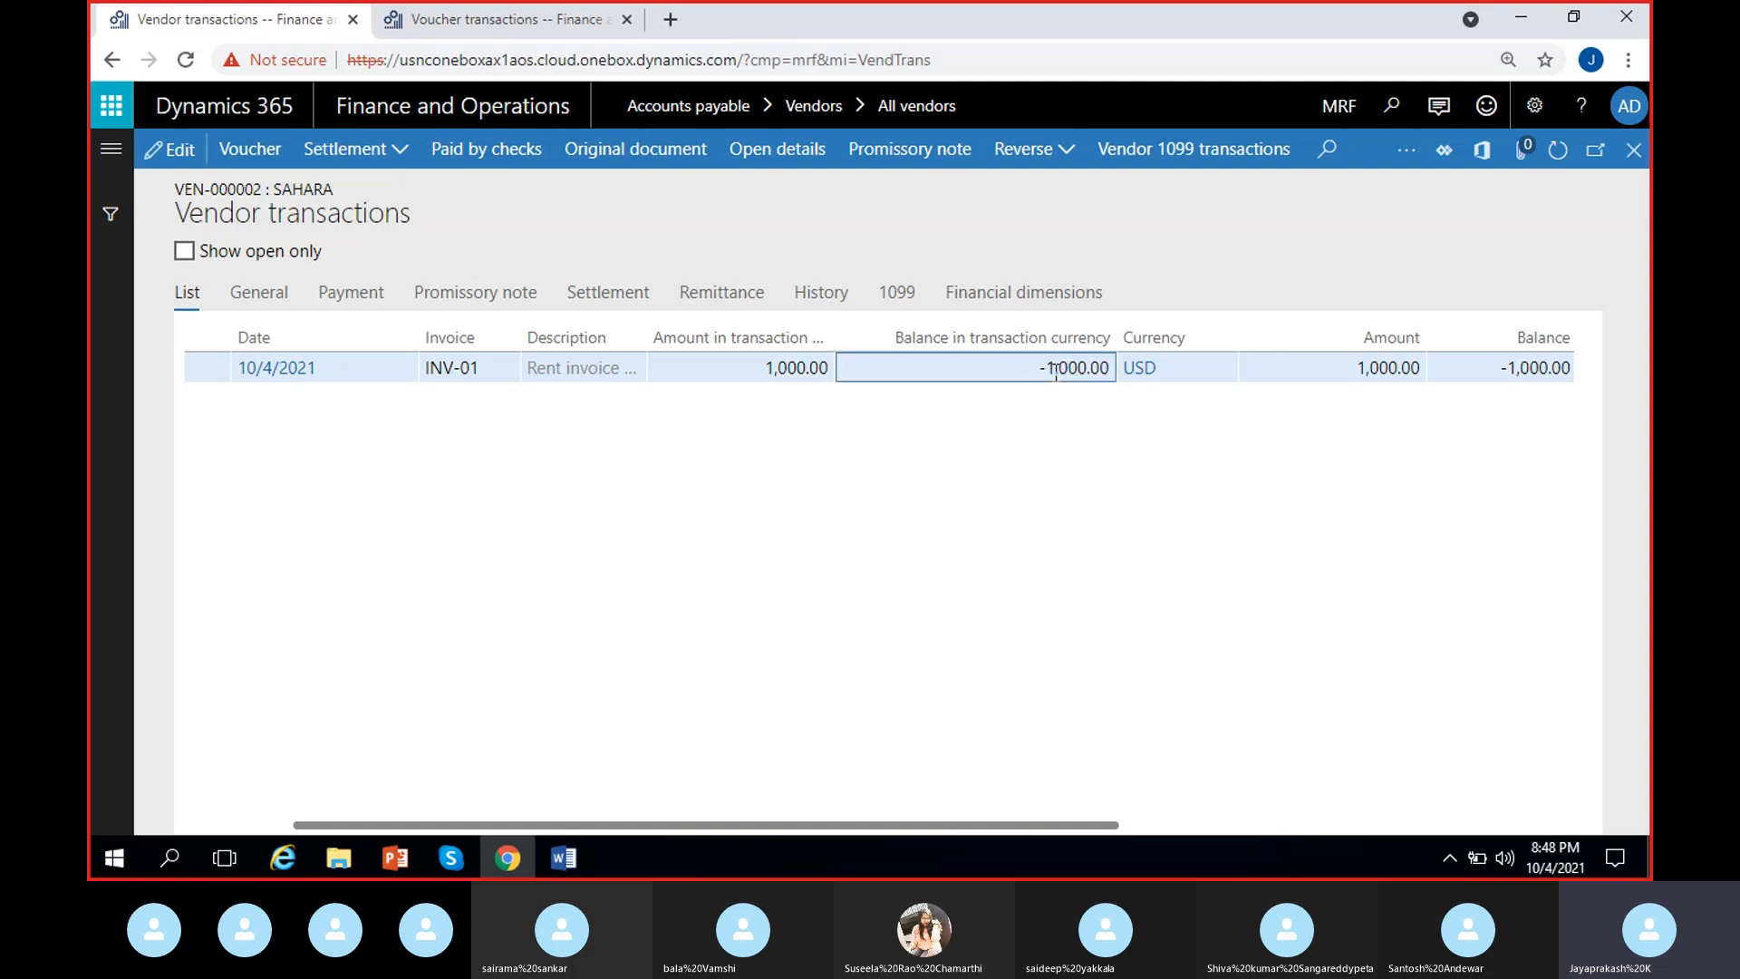
click(1038, 390)
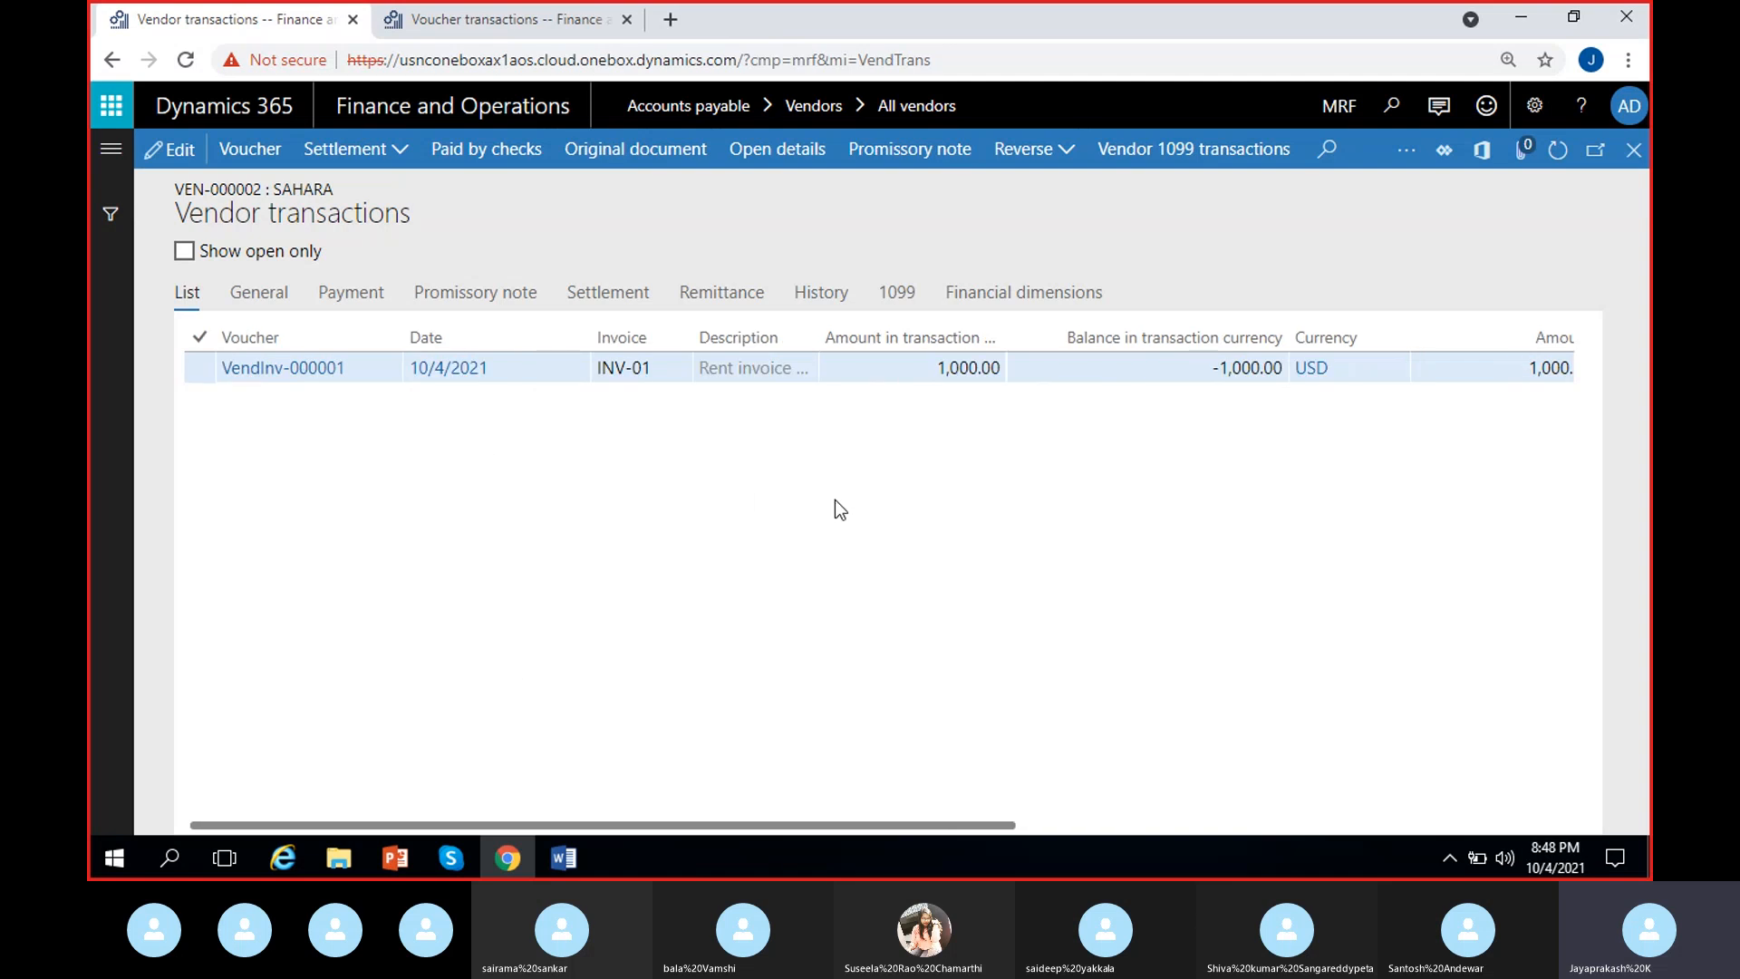
scroll(845, 498, right, 3)
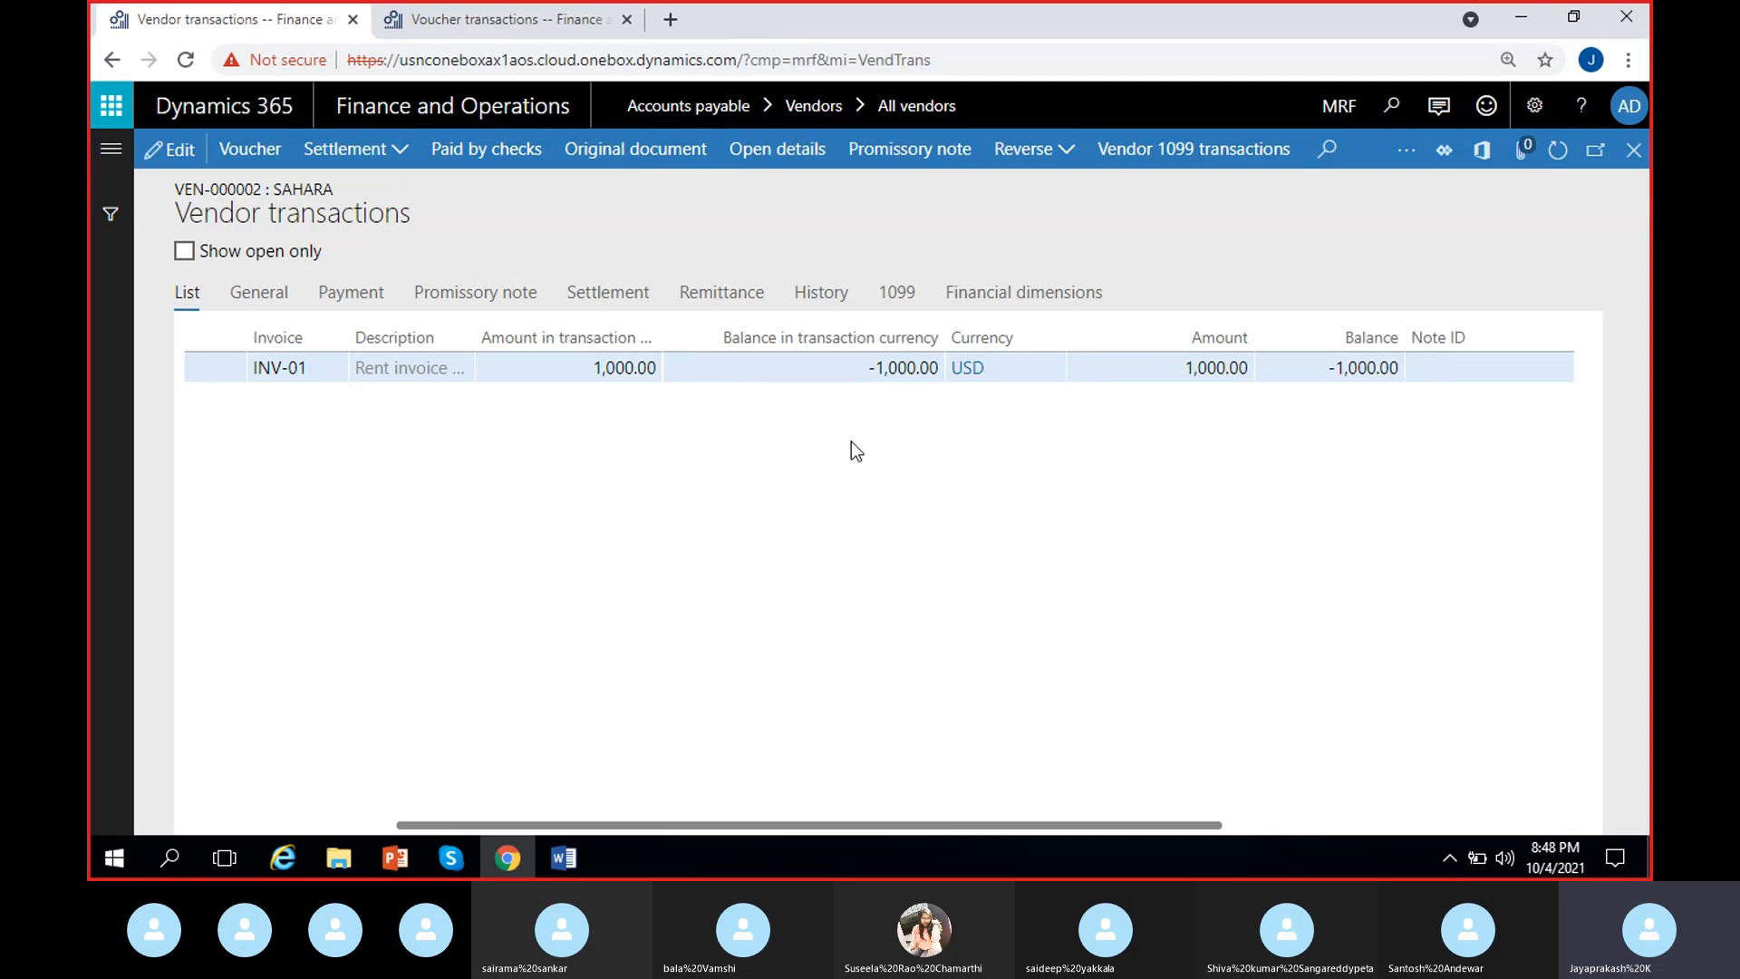
Return to the All vendors list and open the vendor transactions of Maruthi suzuki.
click(1631, 172)
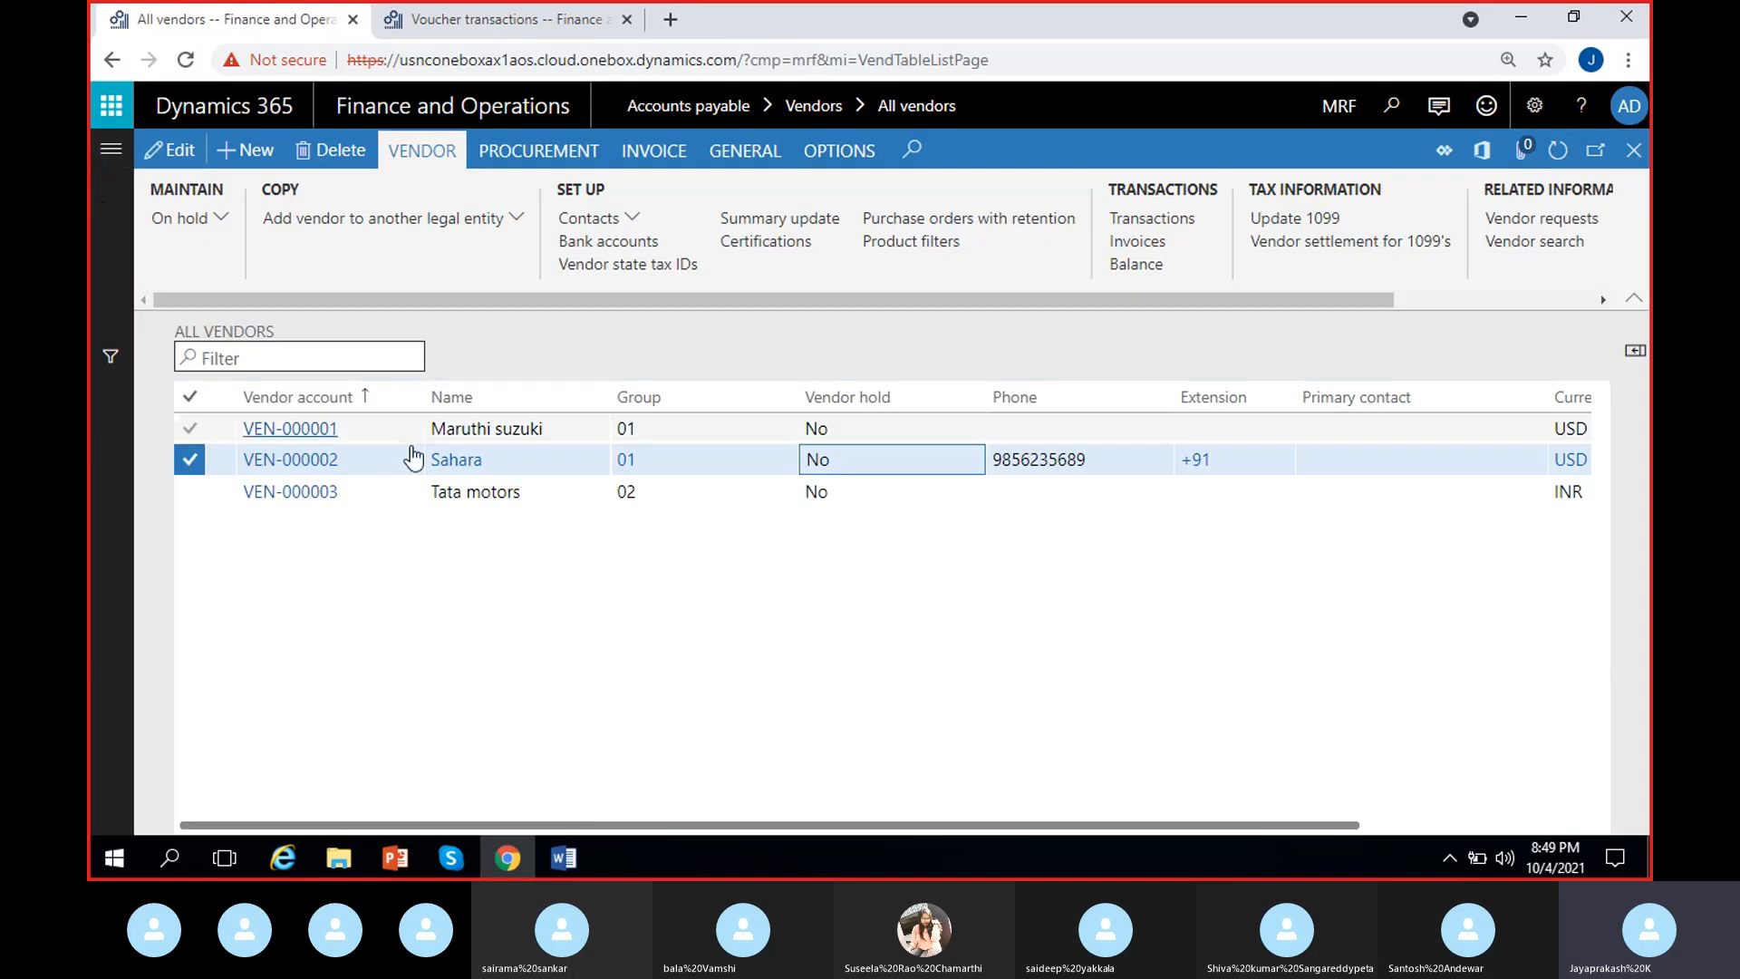
click(549, 434)
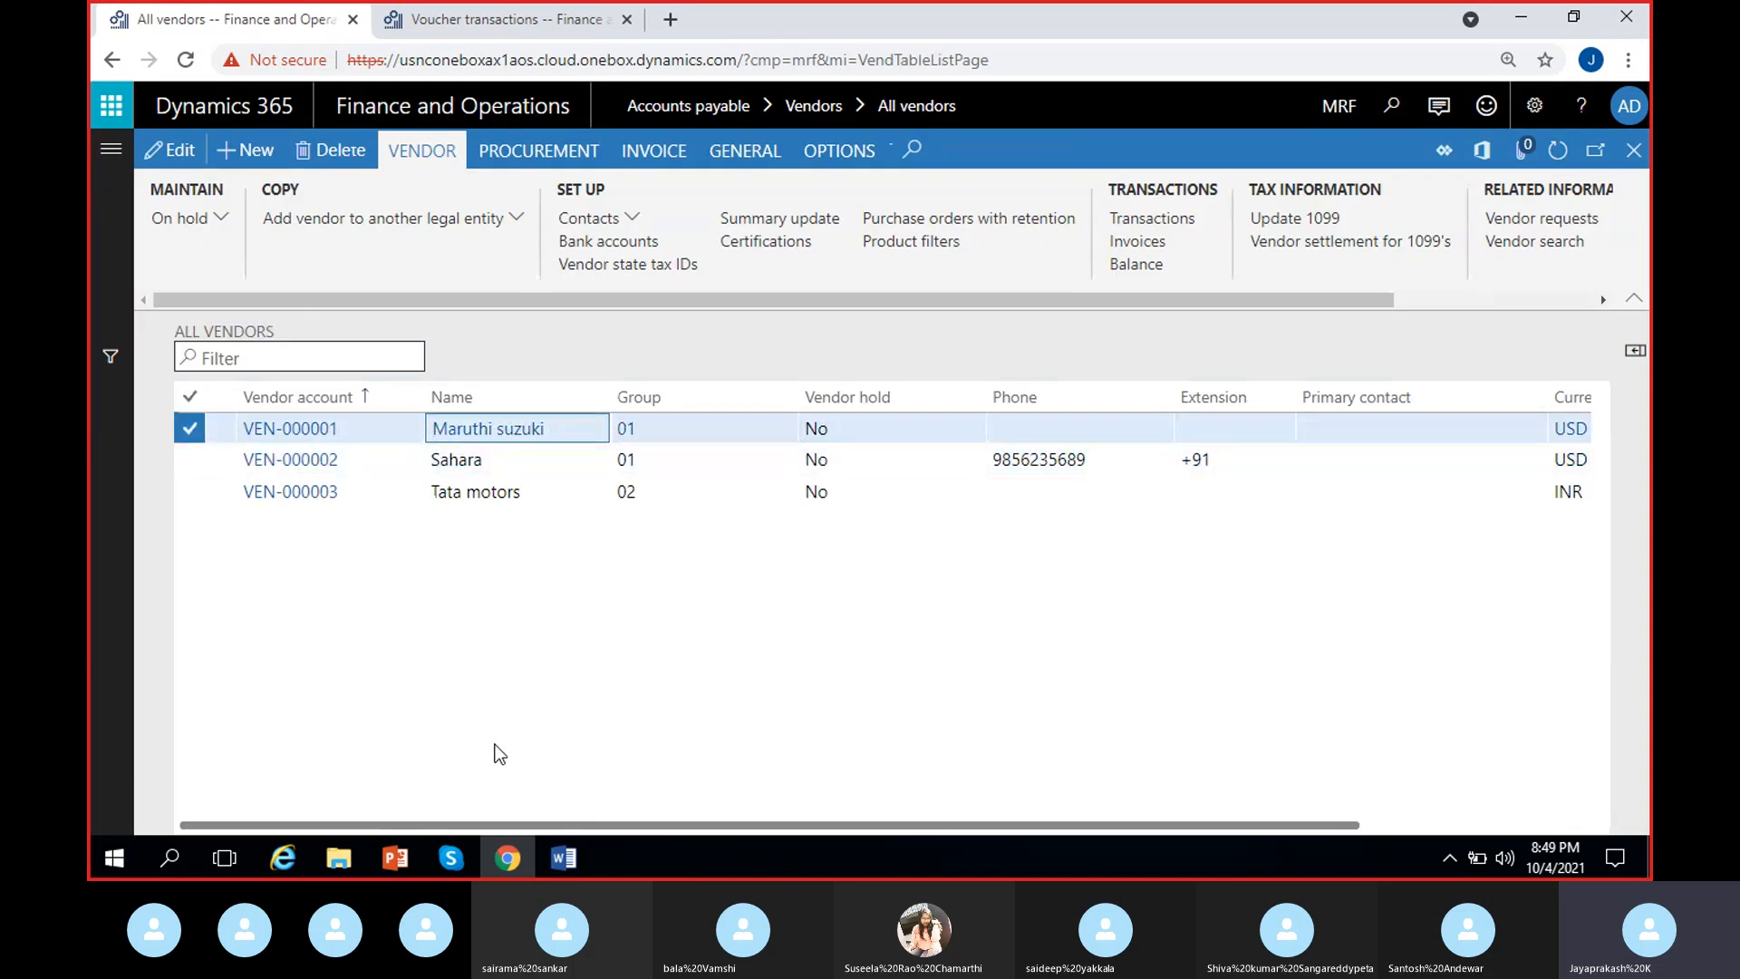
click(1160, 220)
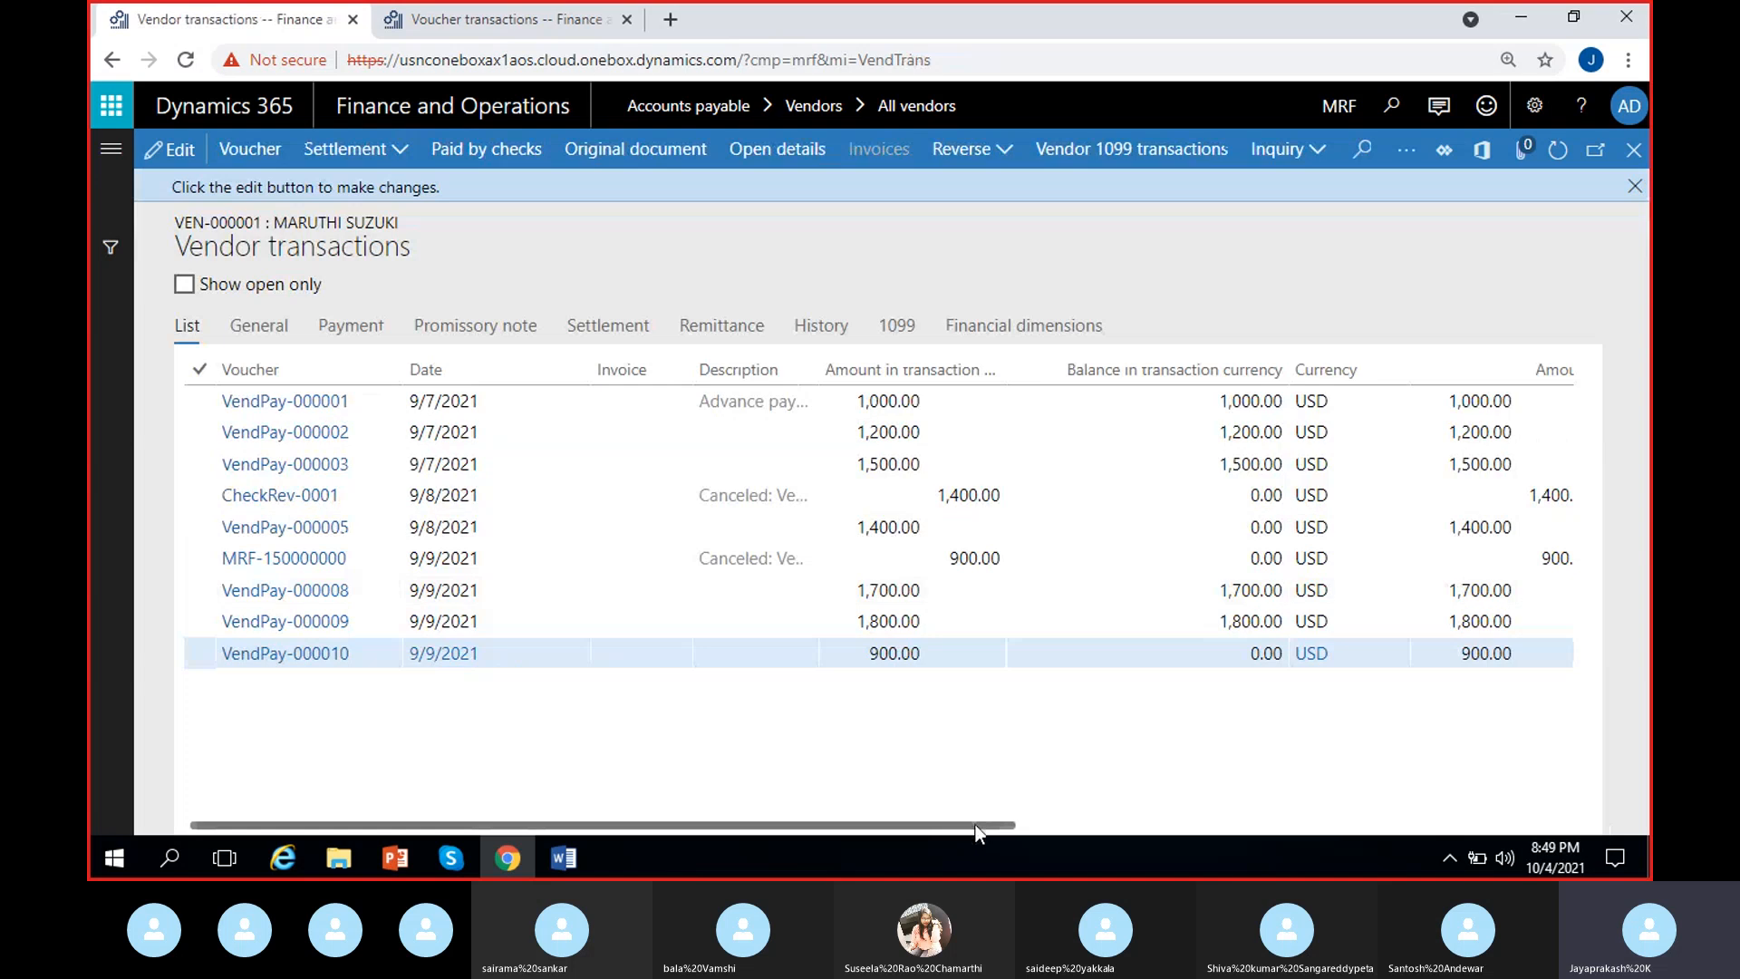
Examine the amounts and balances of Maruthi suzuki's transactions, dismissing the edit notice.
drag(975, 824, 1217, 830)
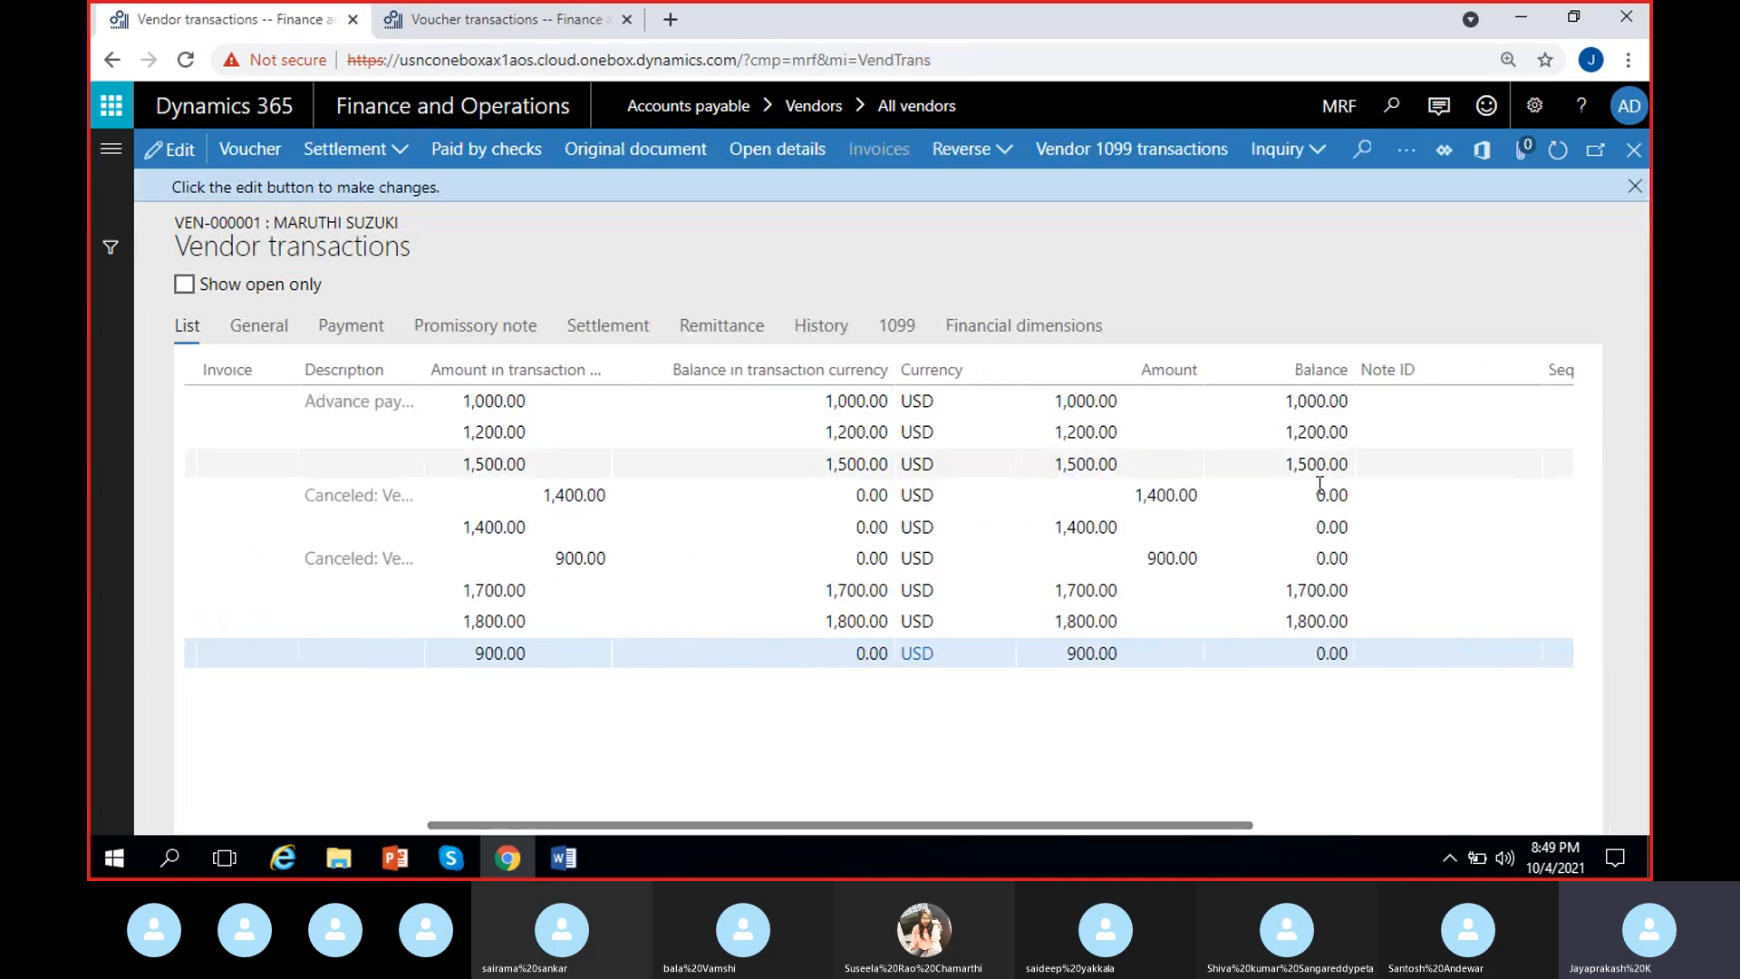
click(1630, 189)
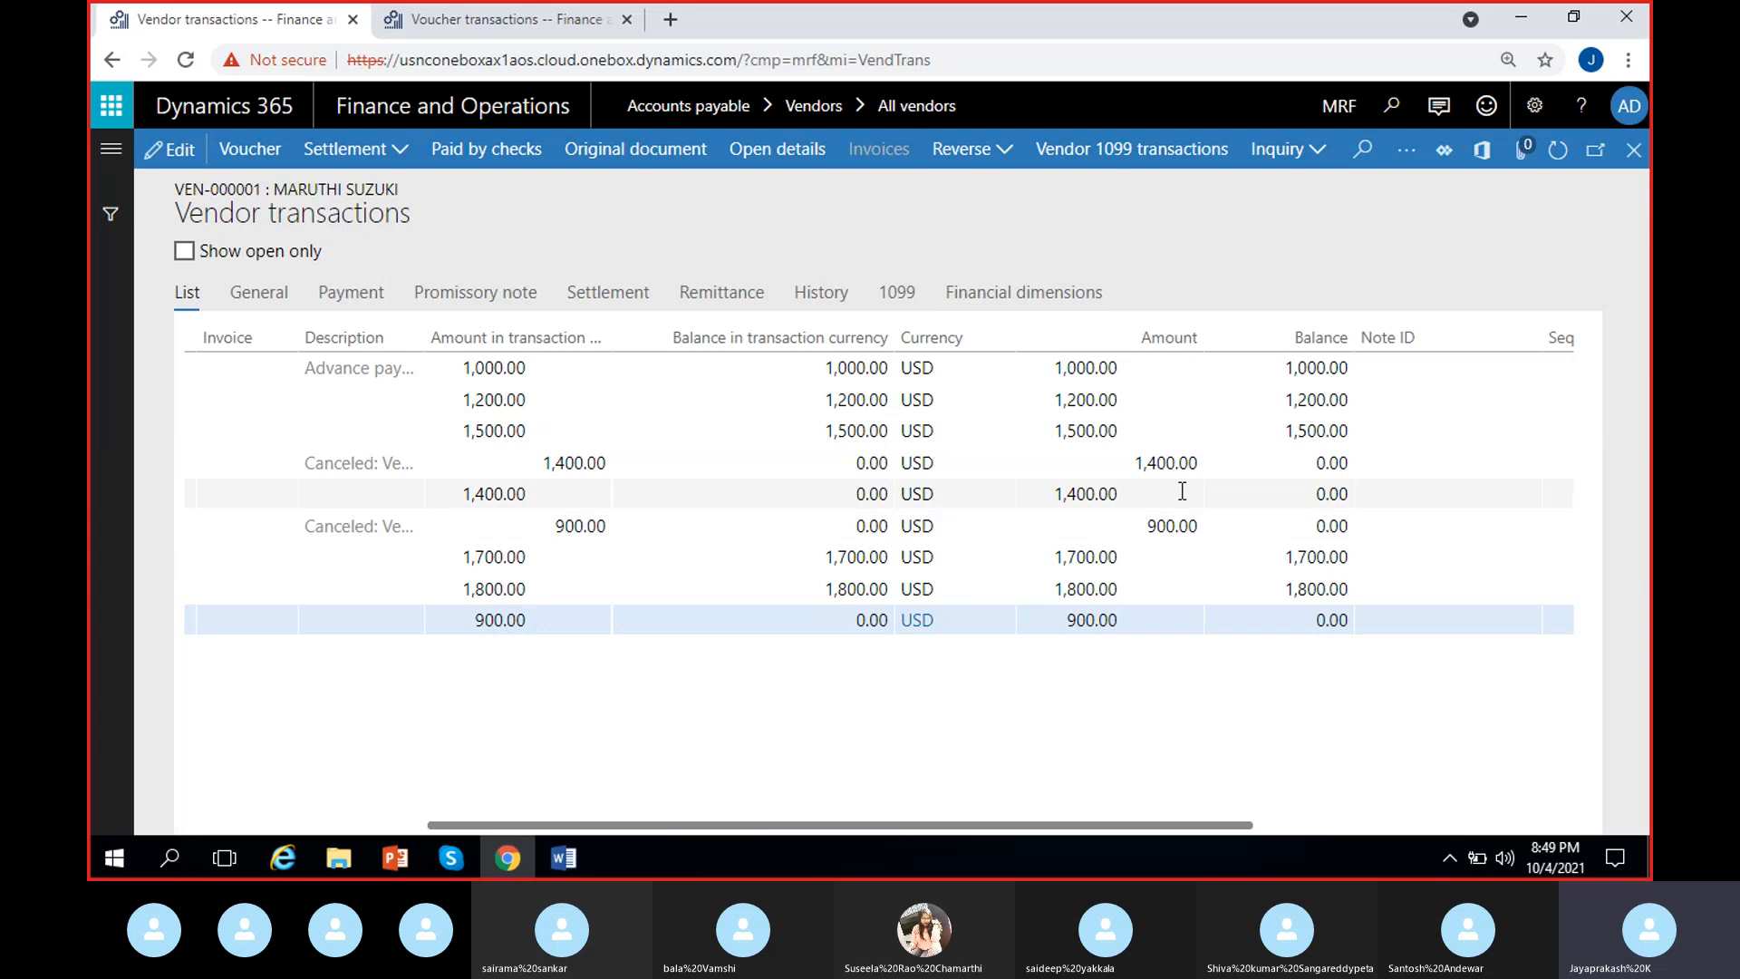
click(1112, 607)
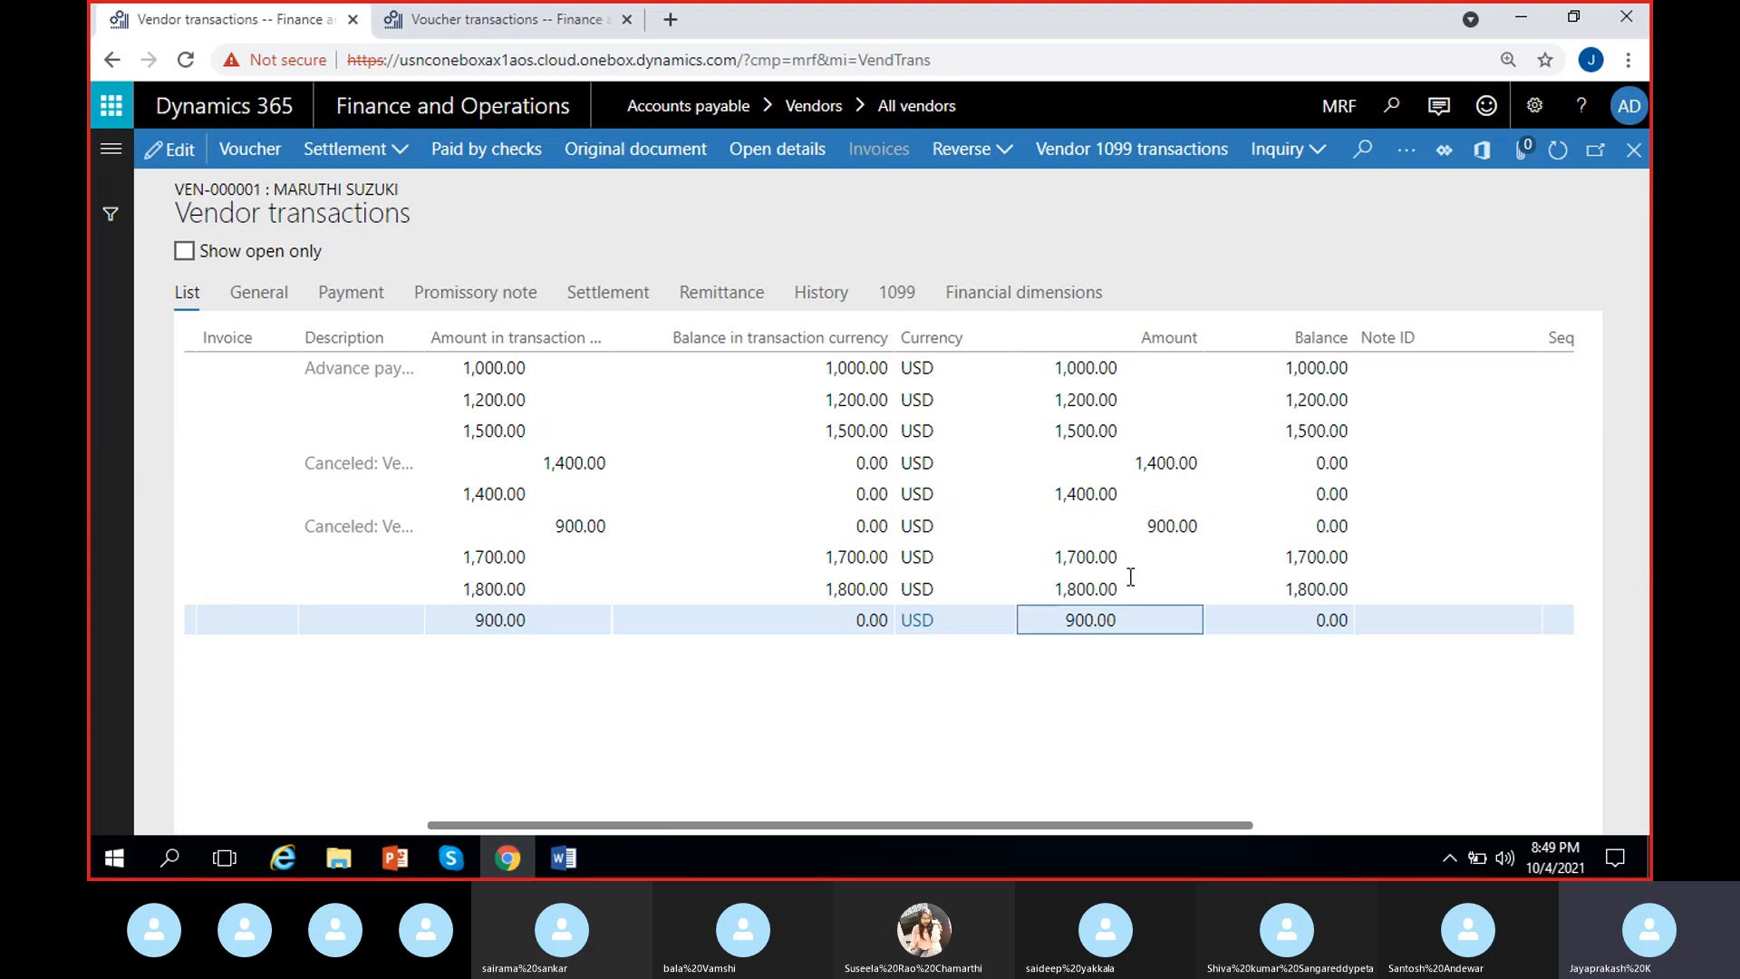
Compare the amount and balance of the canceled 900.00 transaction with those of the original 900.00 payment in Maruthi Suzuki's vendor transactions.
click(1169, 525)
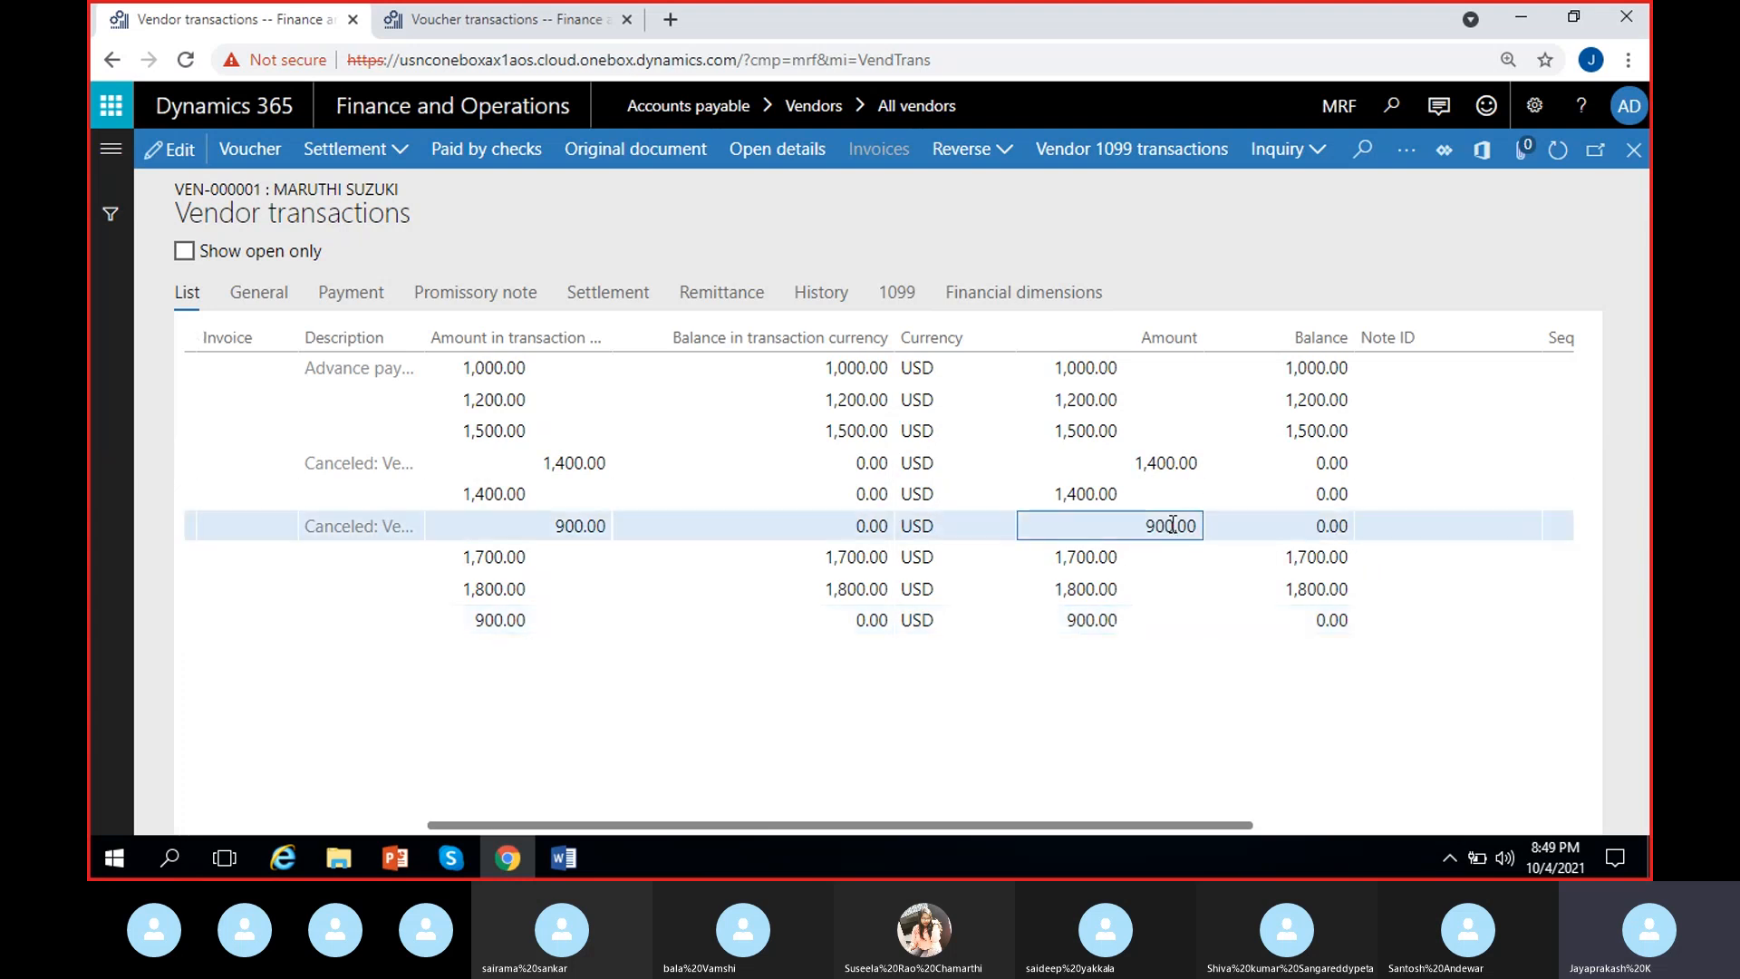
click(1096, 620)
click(1330, 526)
click(1332, 621)
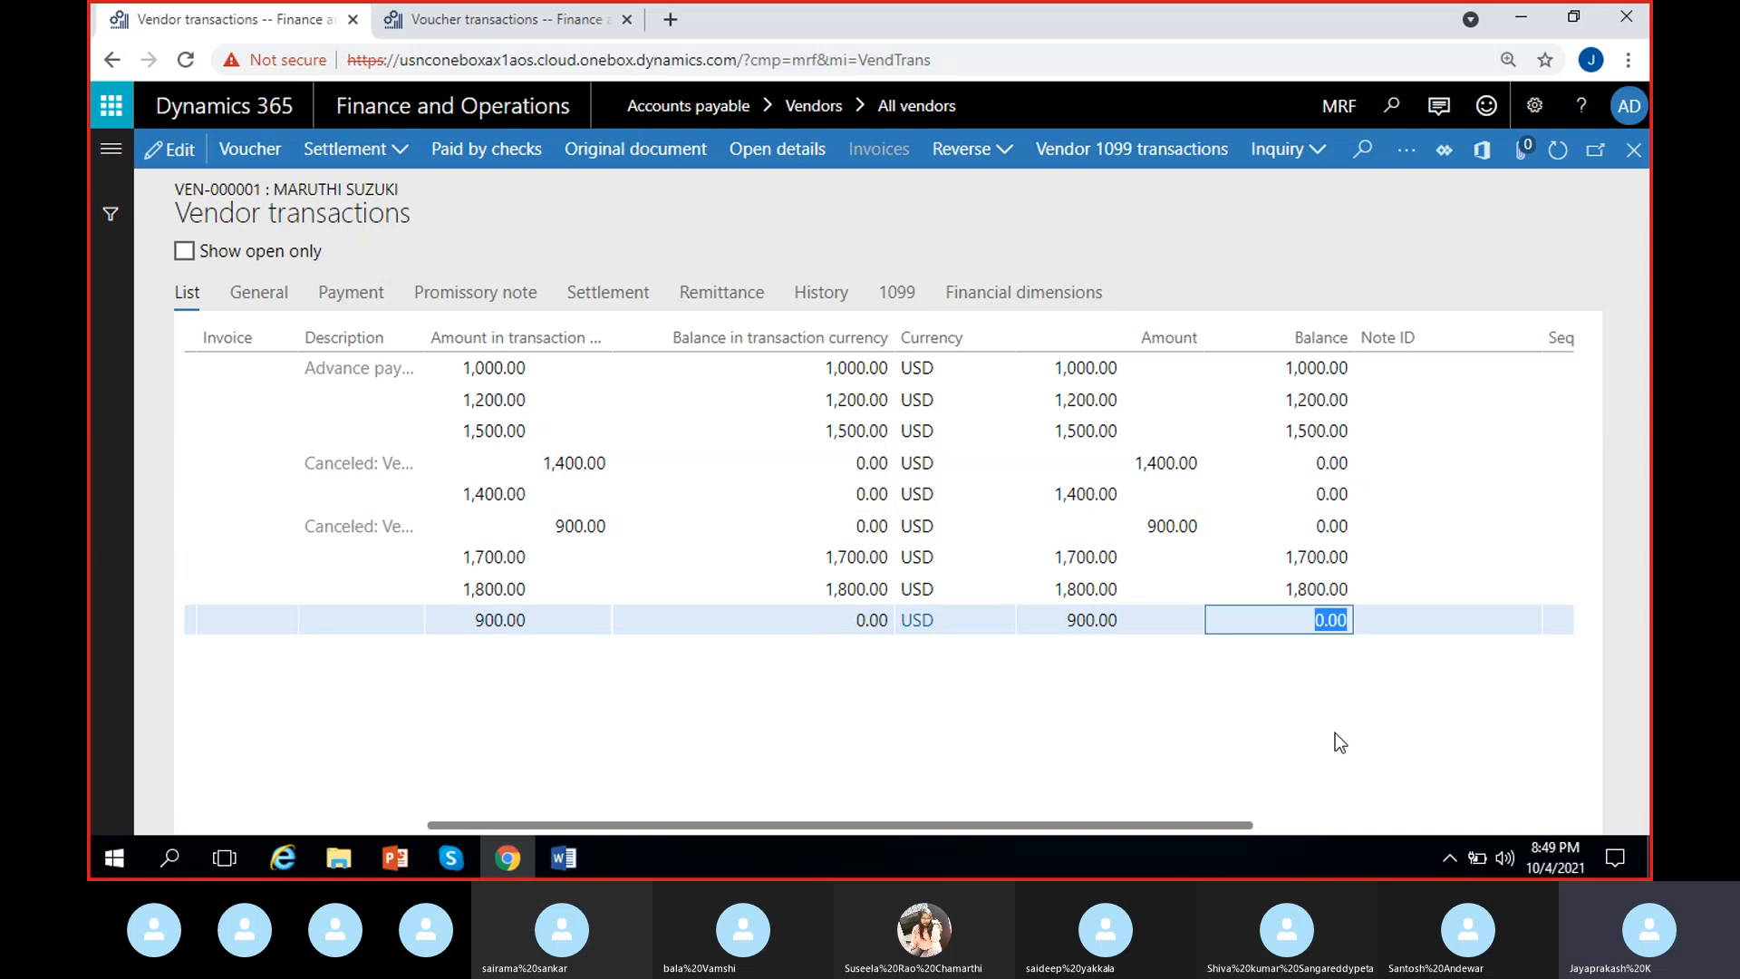
click(1243, 721)
click(1308, 527)
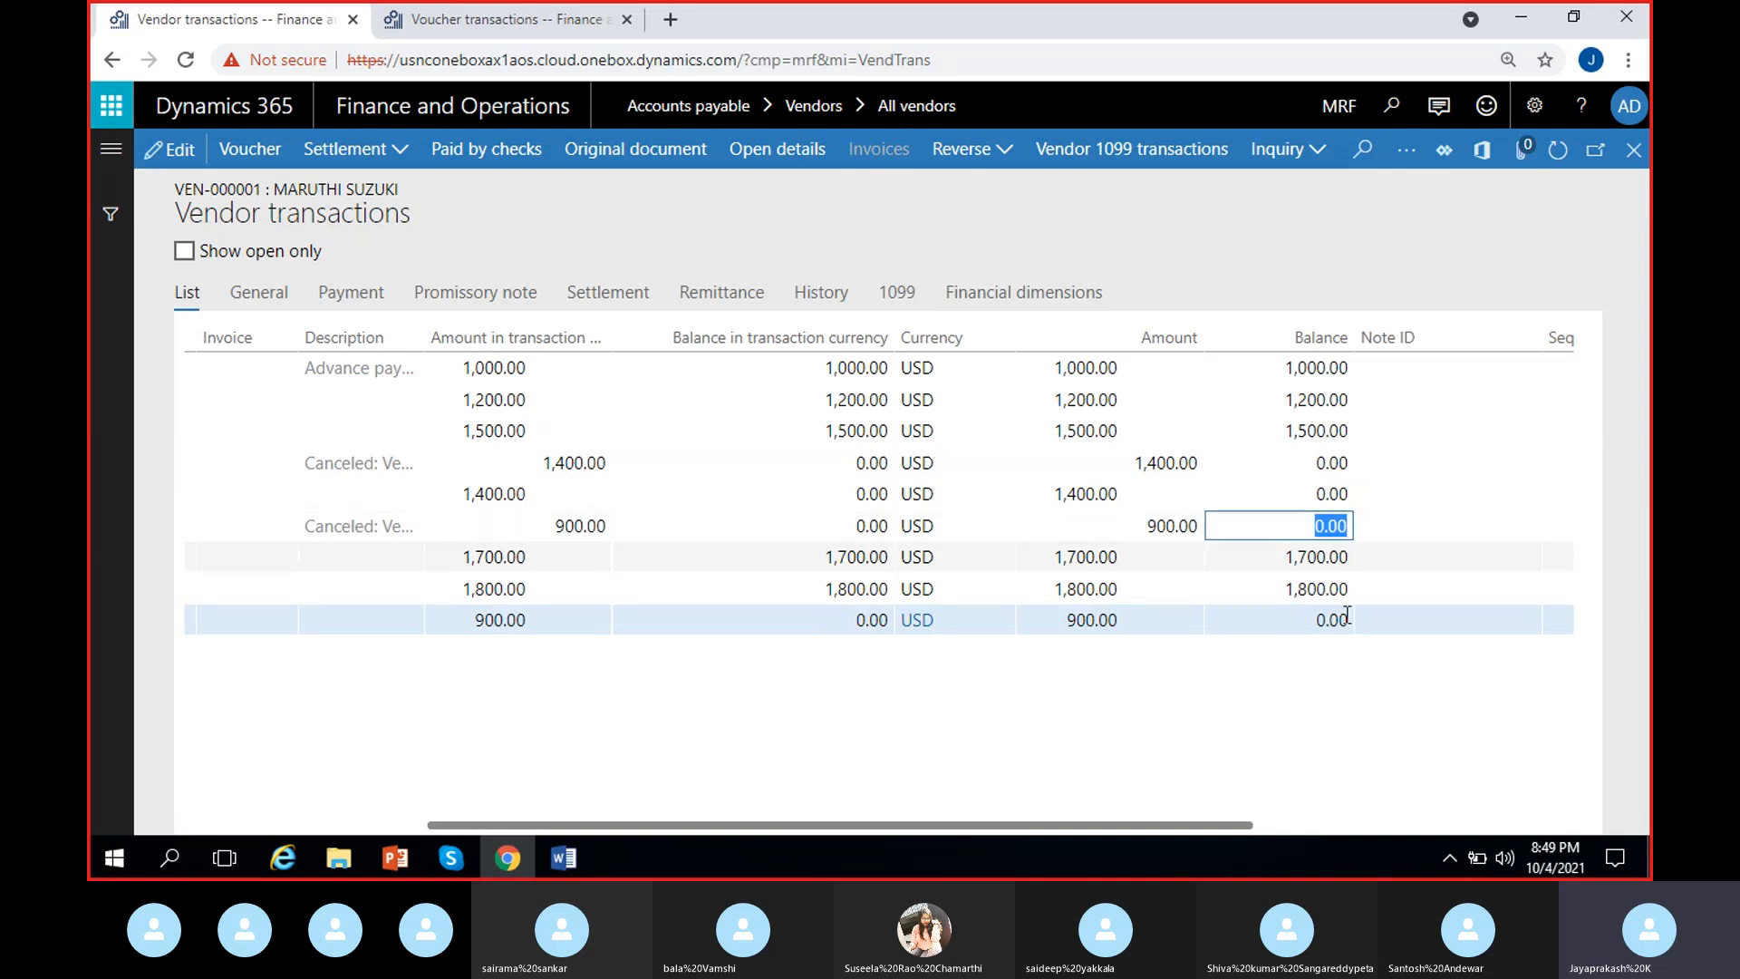
click(1312, 621)
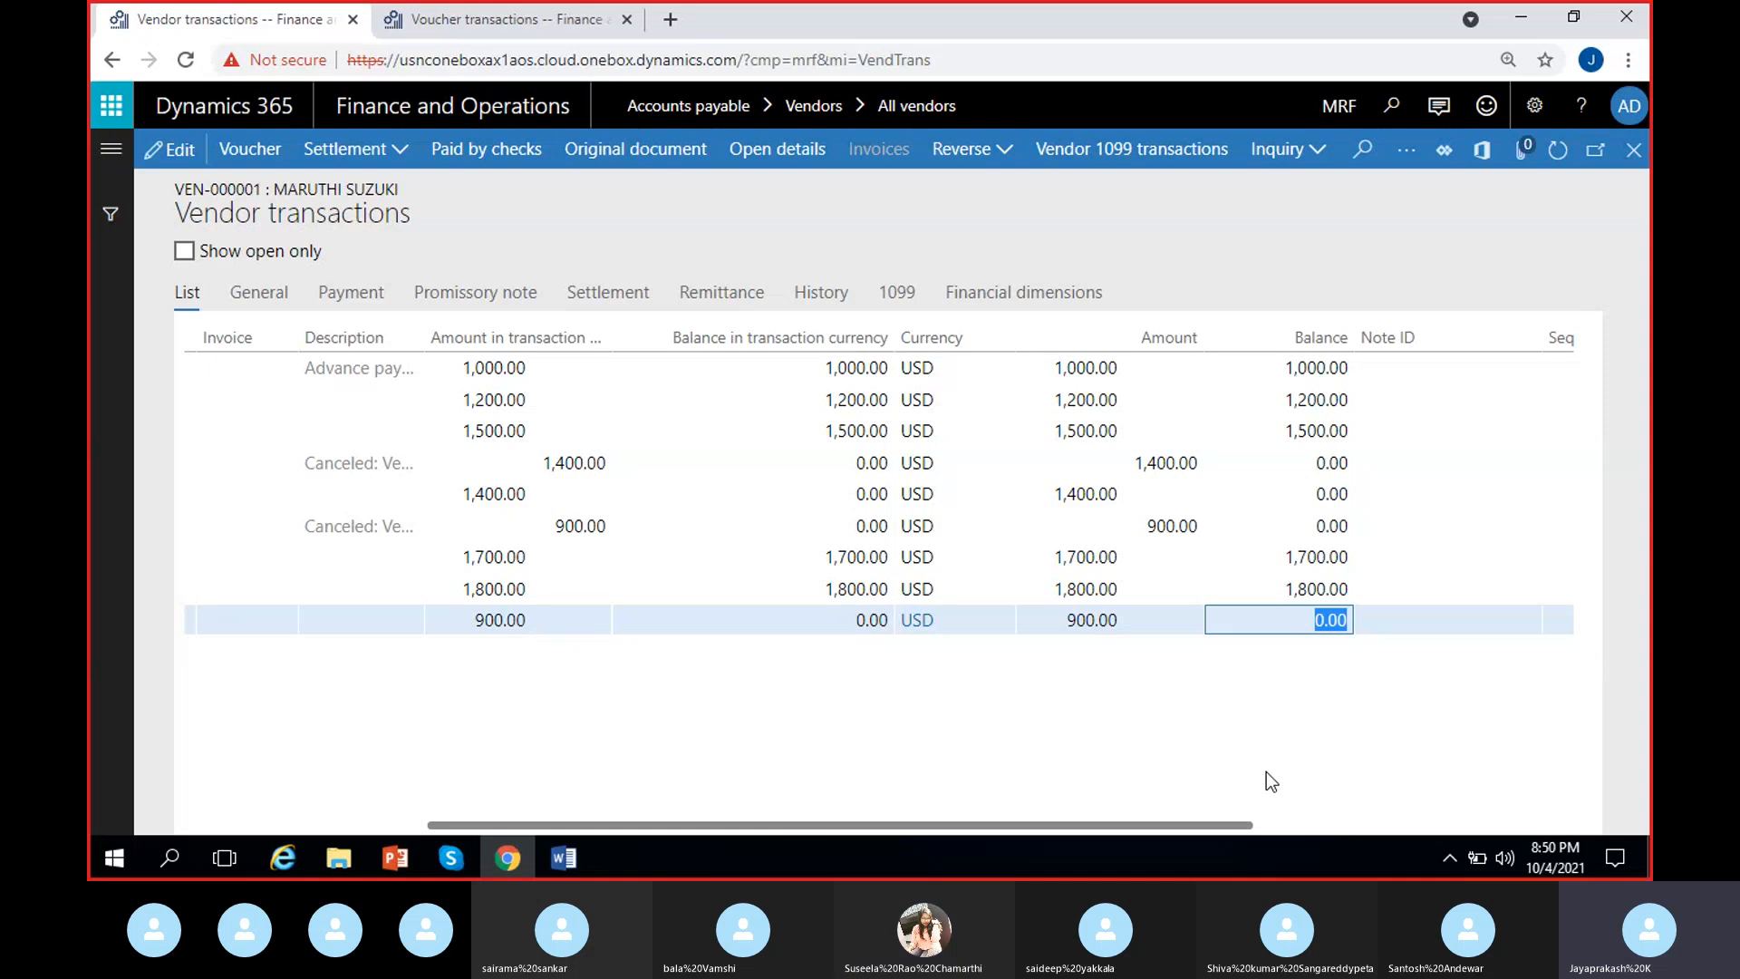
click(1168, 524)
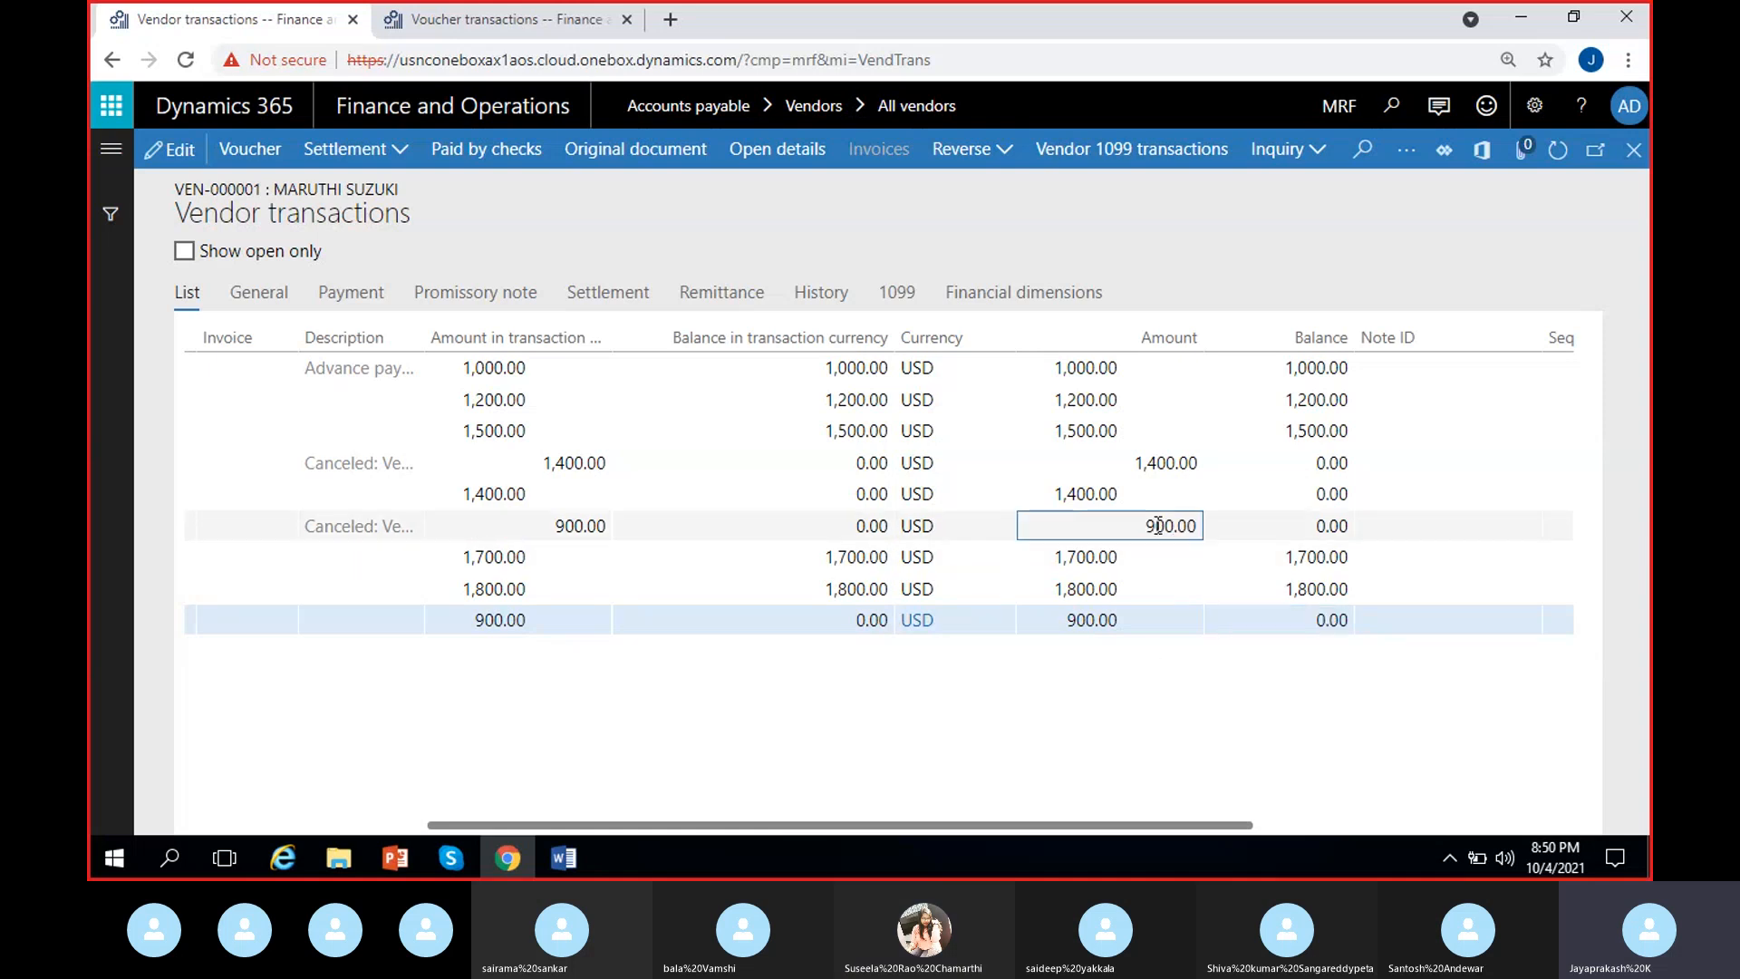
click(1102, 616)
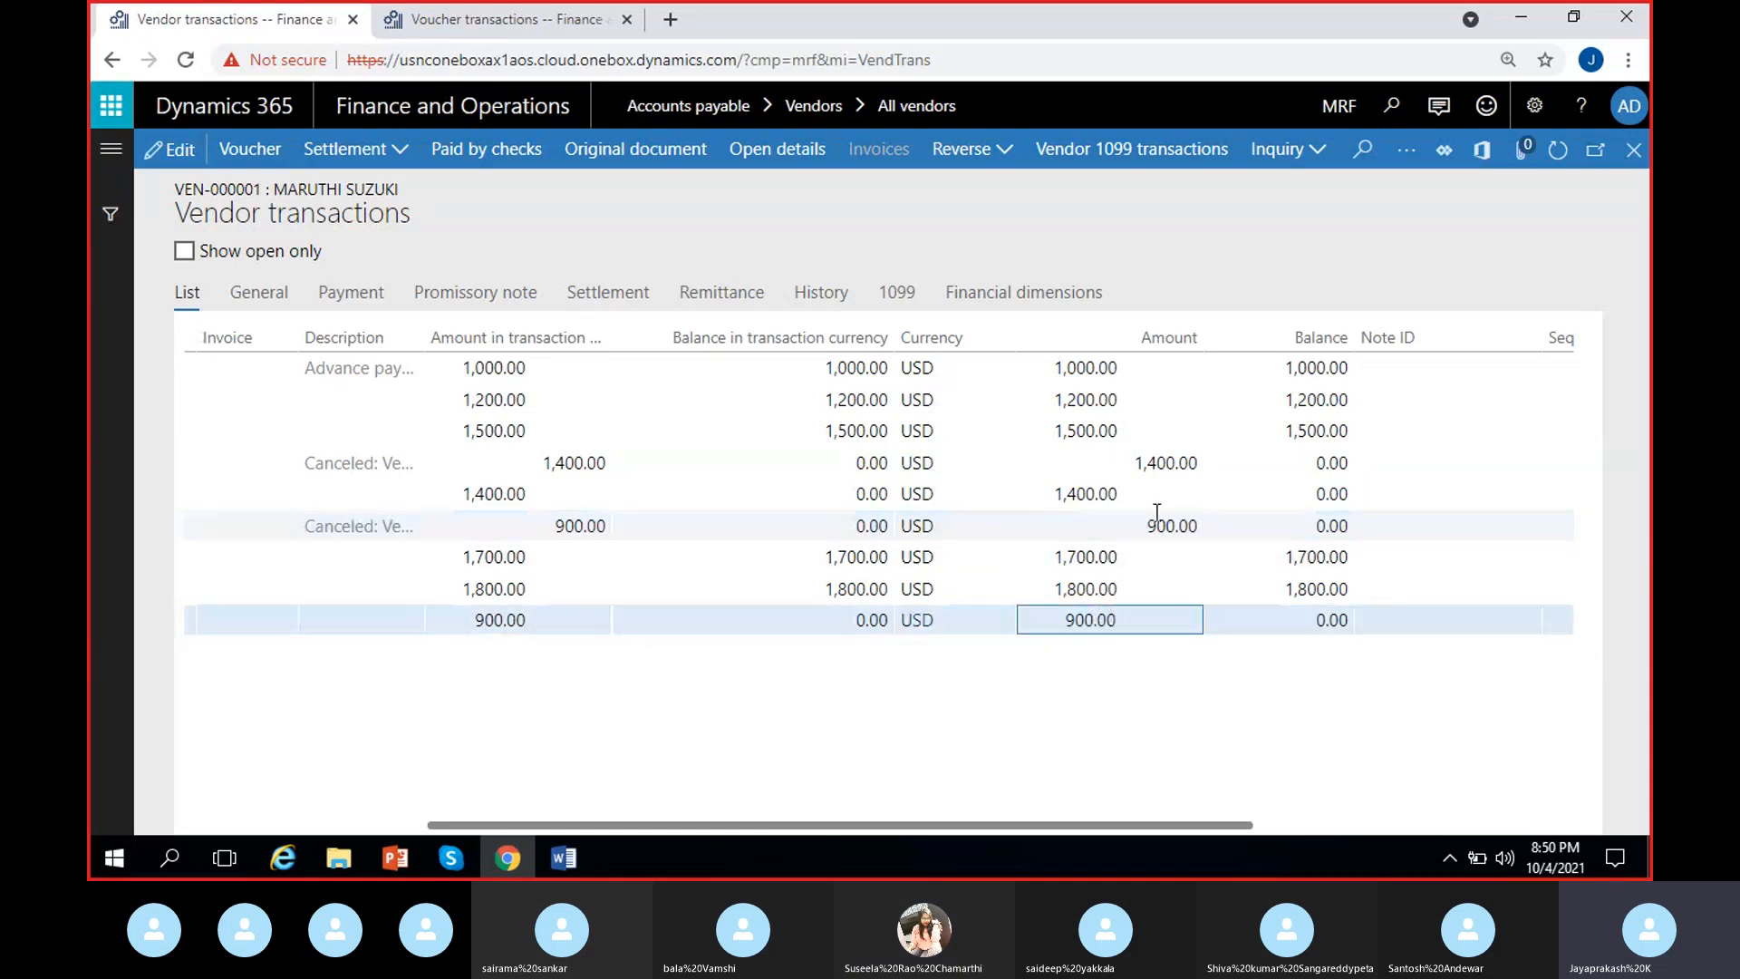
click(1087, 618)
click(1082, 729)
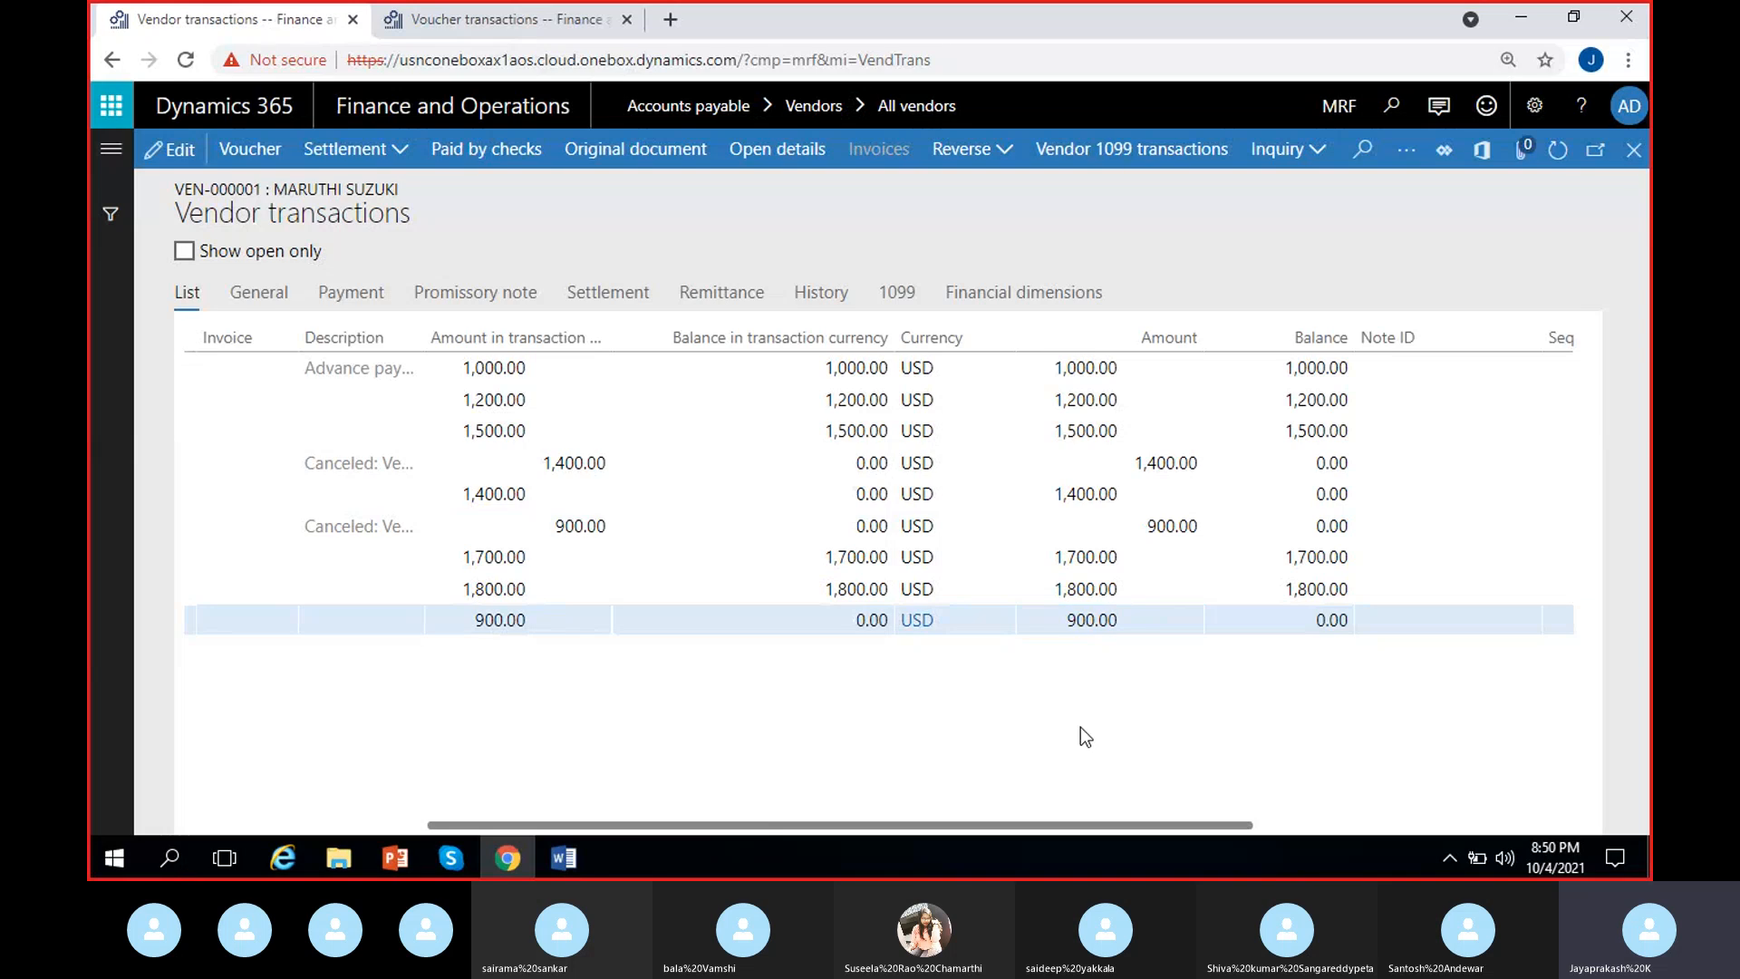
click(1091, 614)
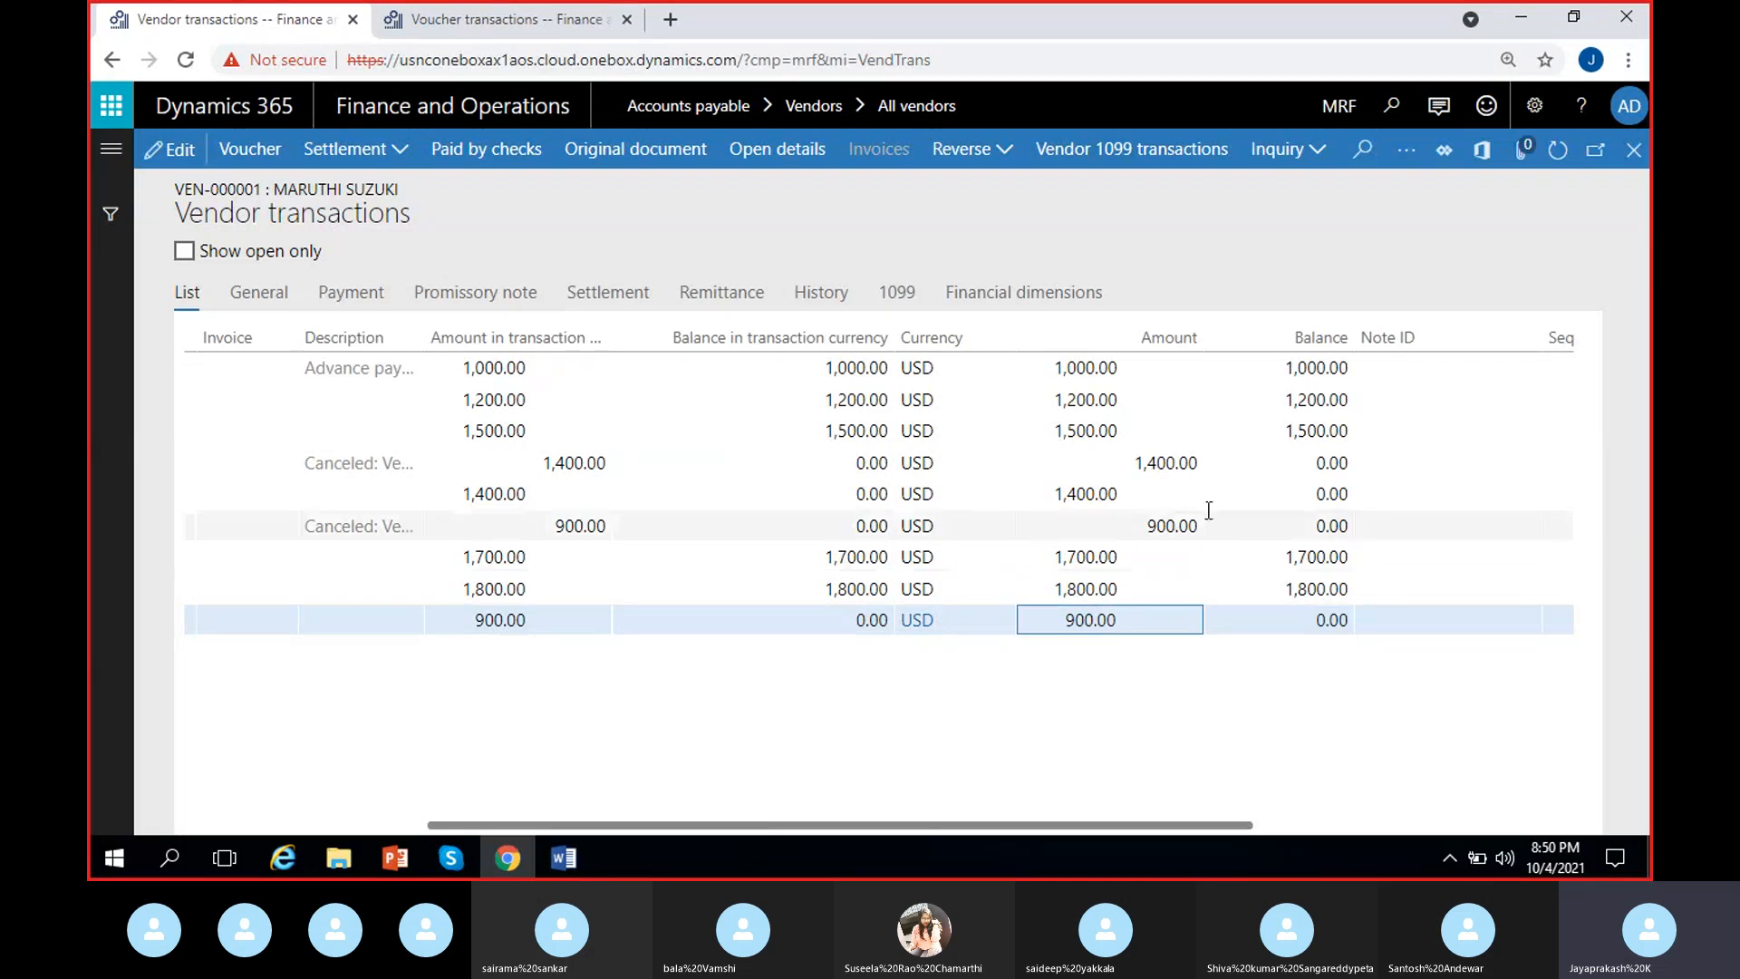
click(1321, 627)
click(1320, 627)
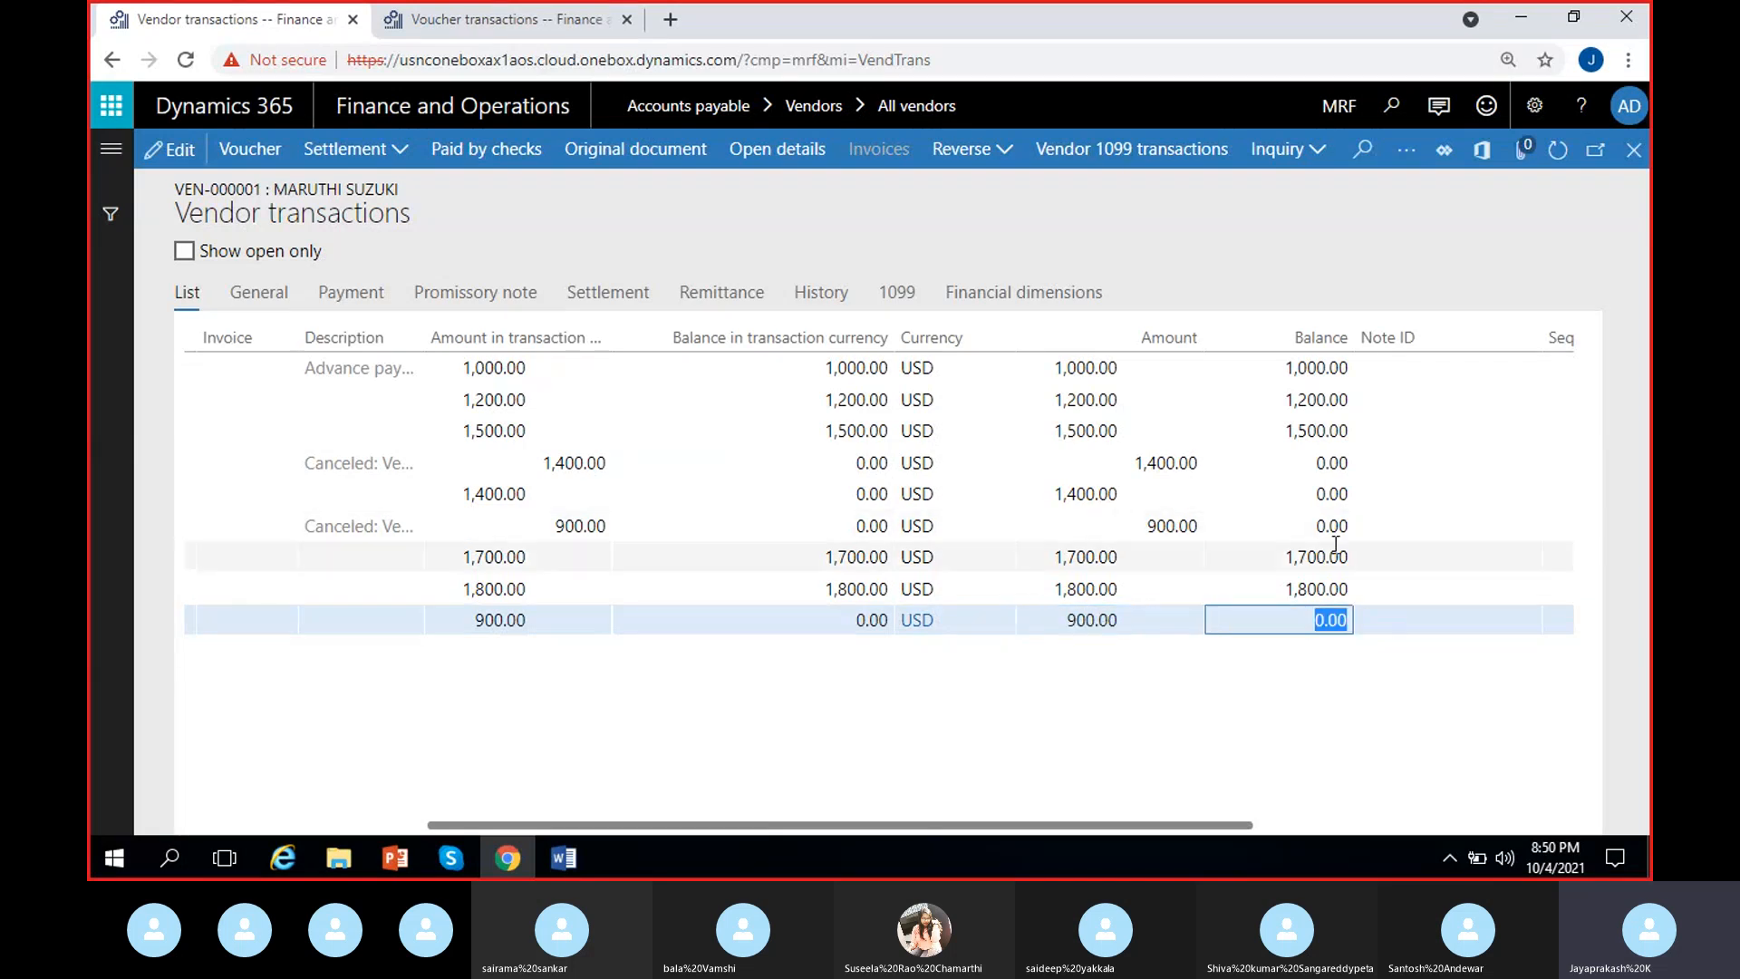
drag(1313, 524, 1398, 532)
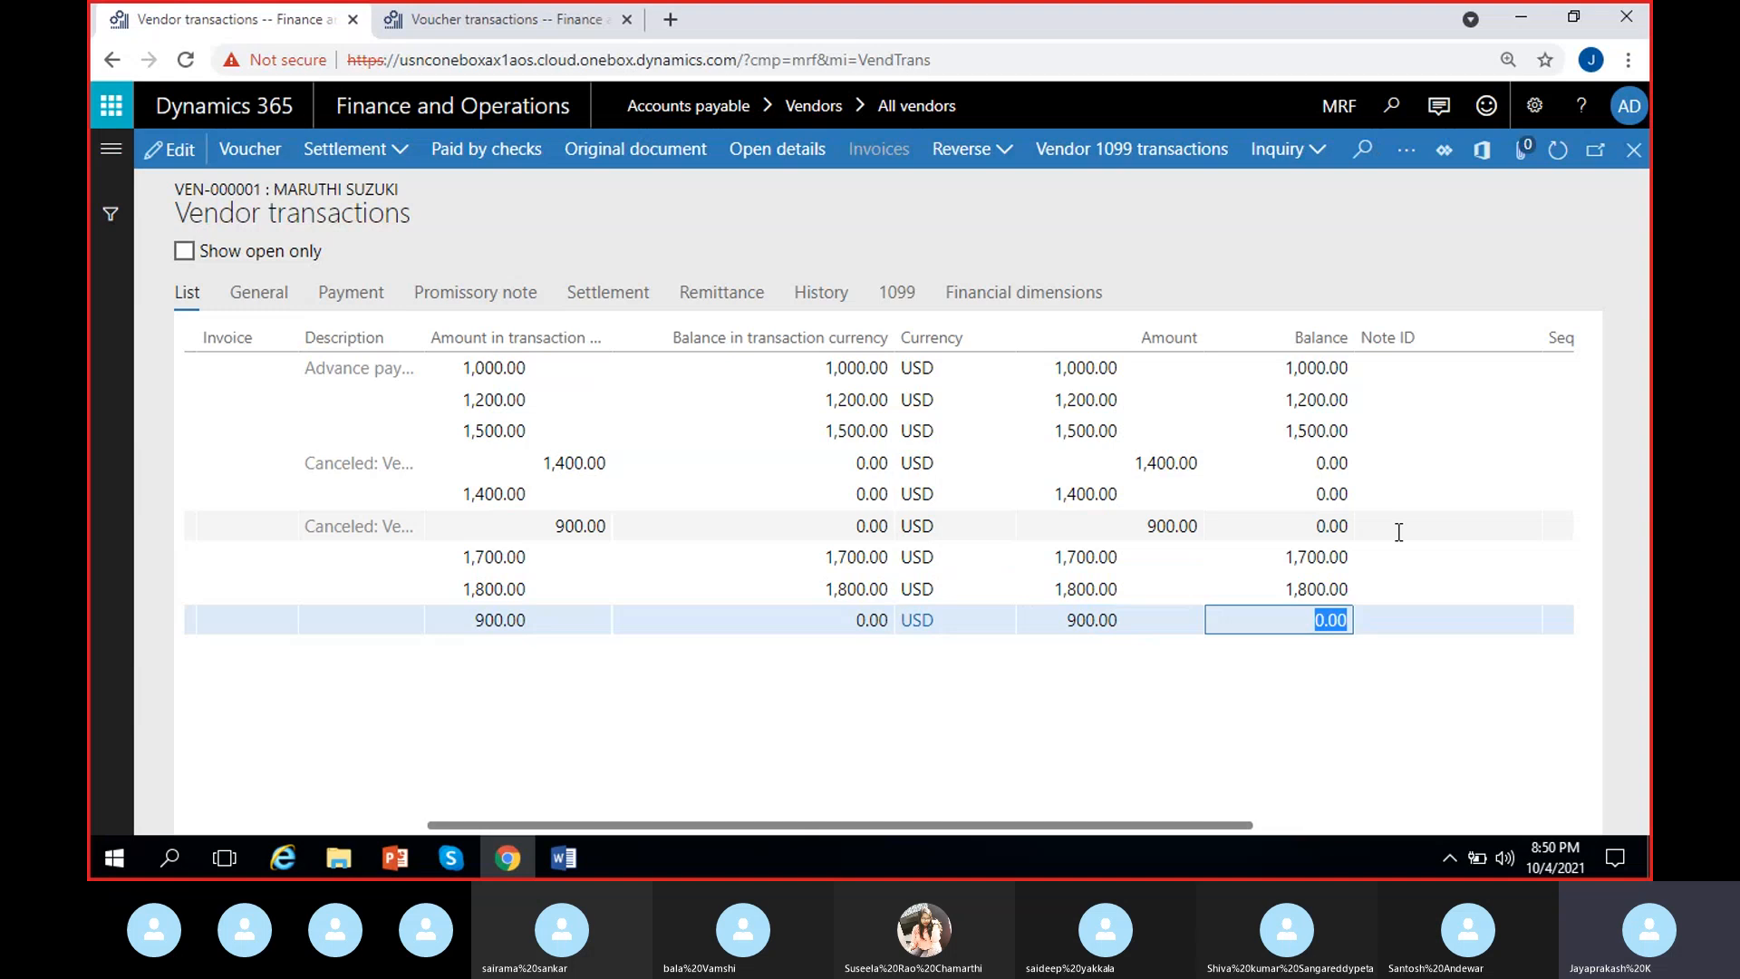
click(1359, 748)
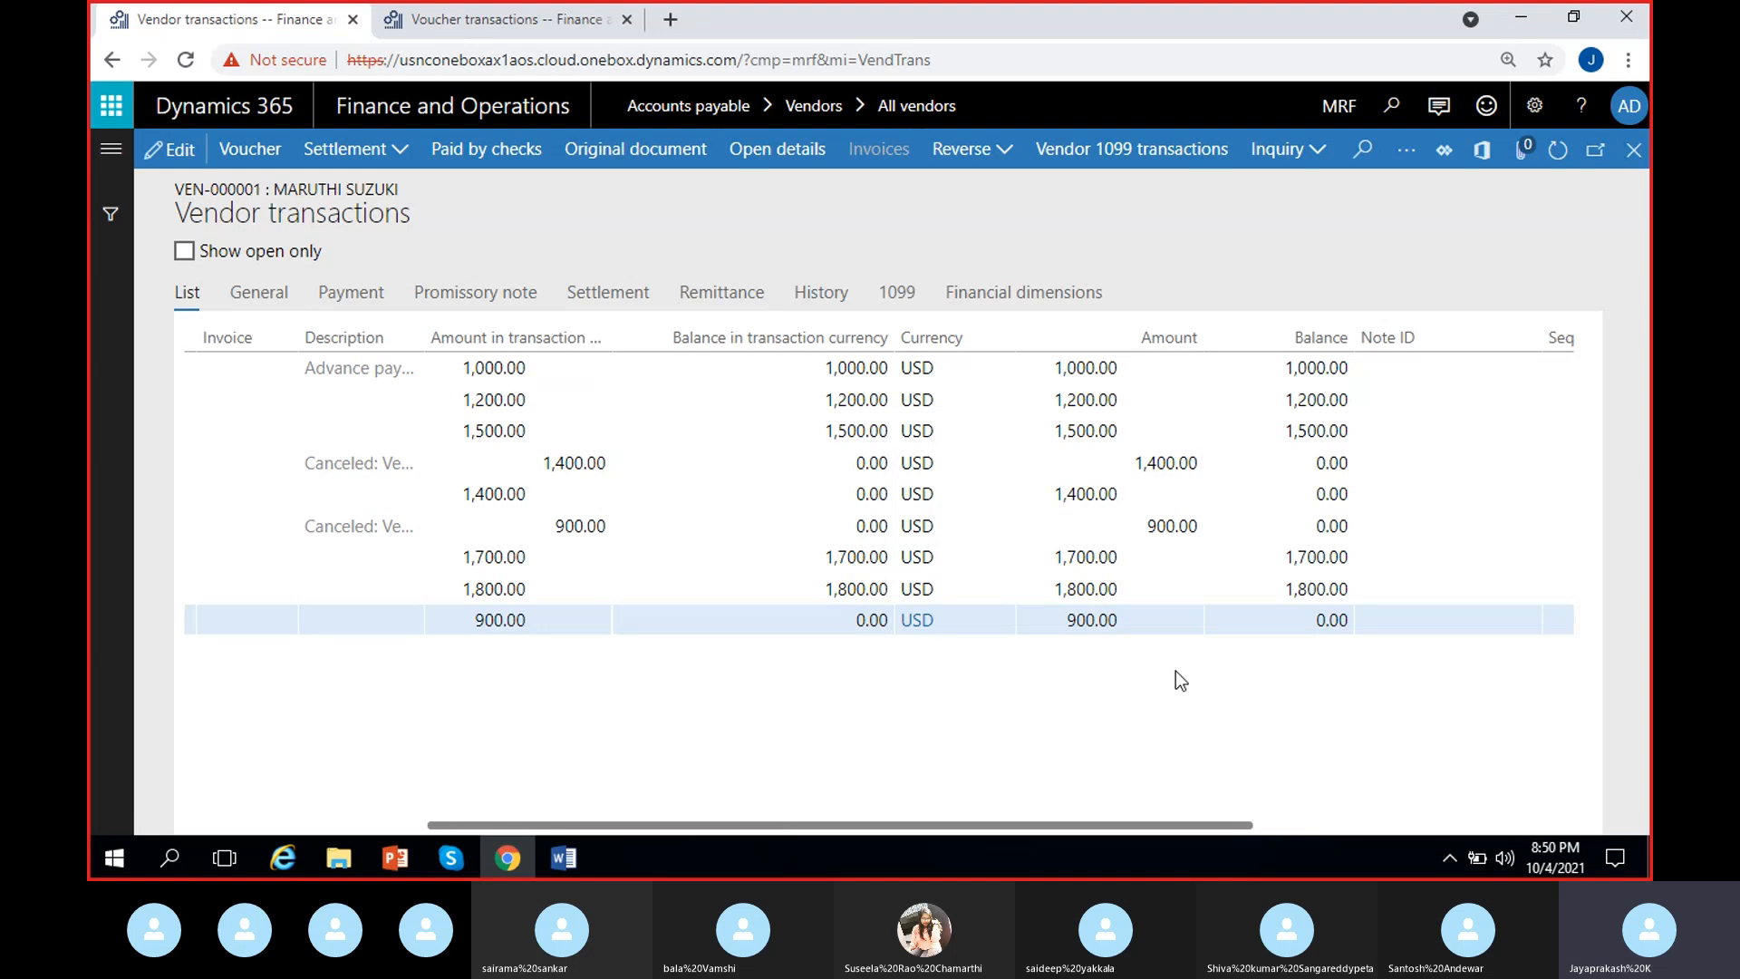
Compare the amount of the canceled 1,400.00 transaction with the original 1,400.00 payment in the vendor transactions list.
click(1151, 464)
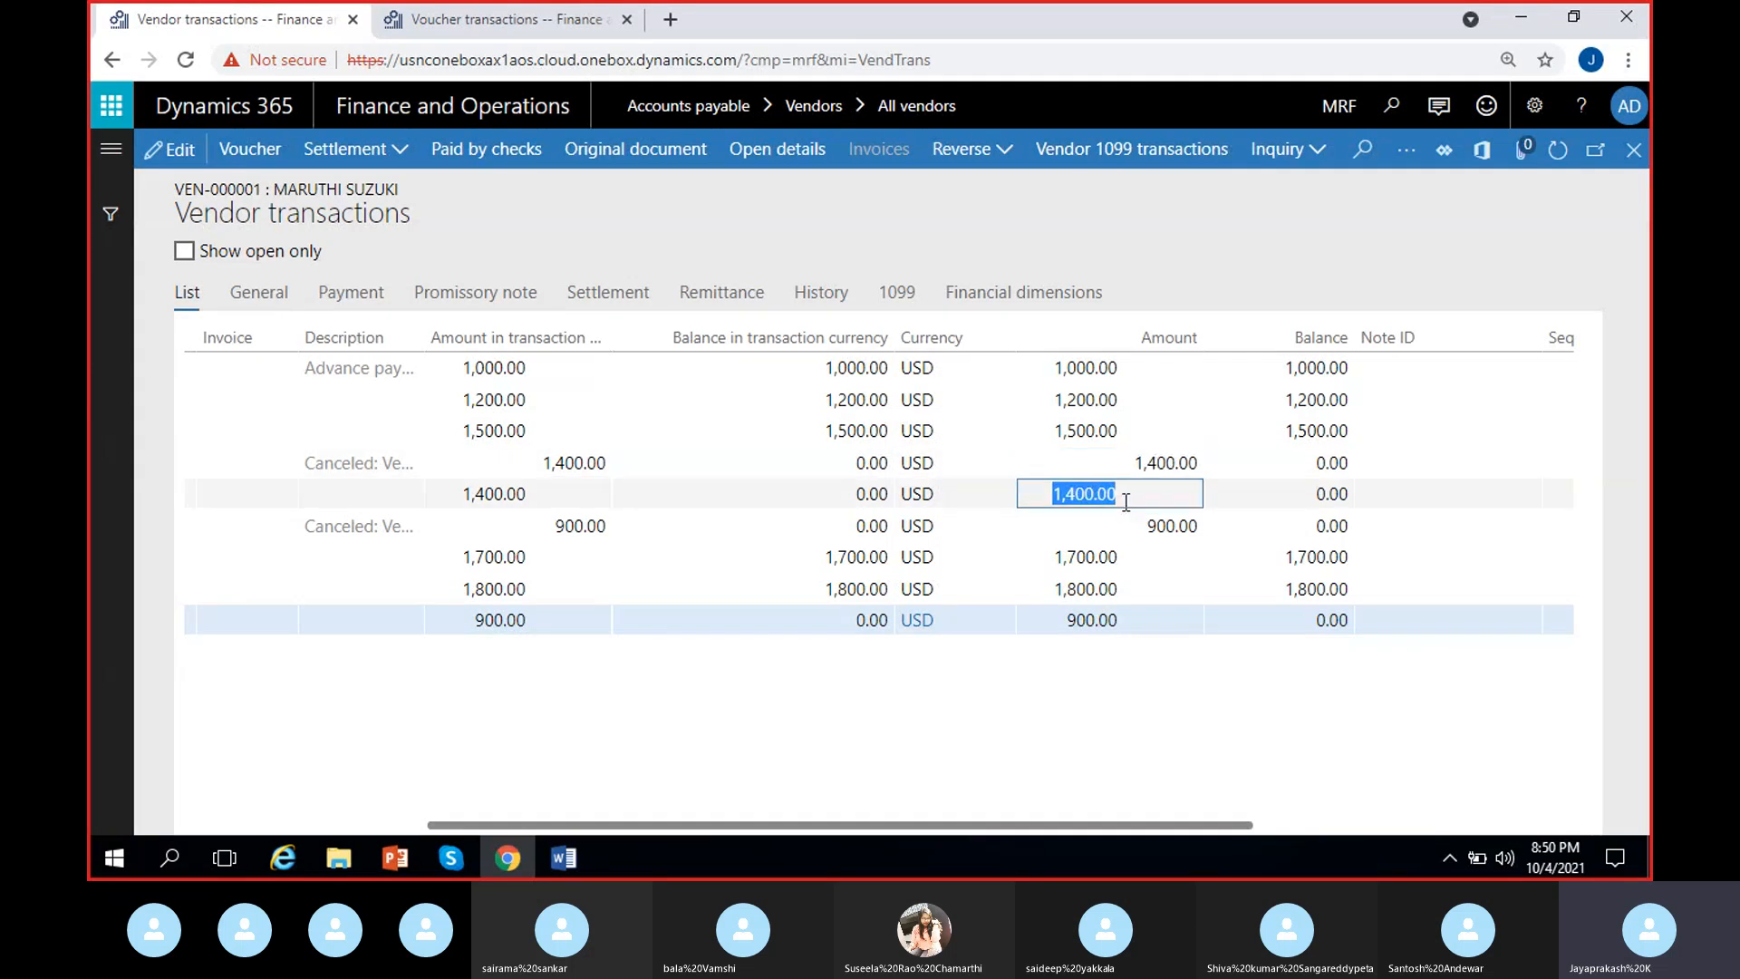
click(997, 681)
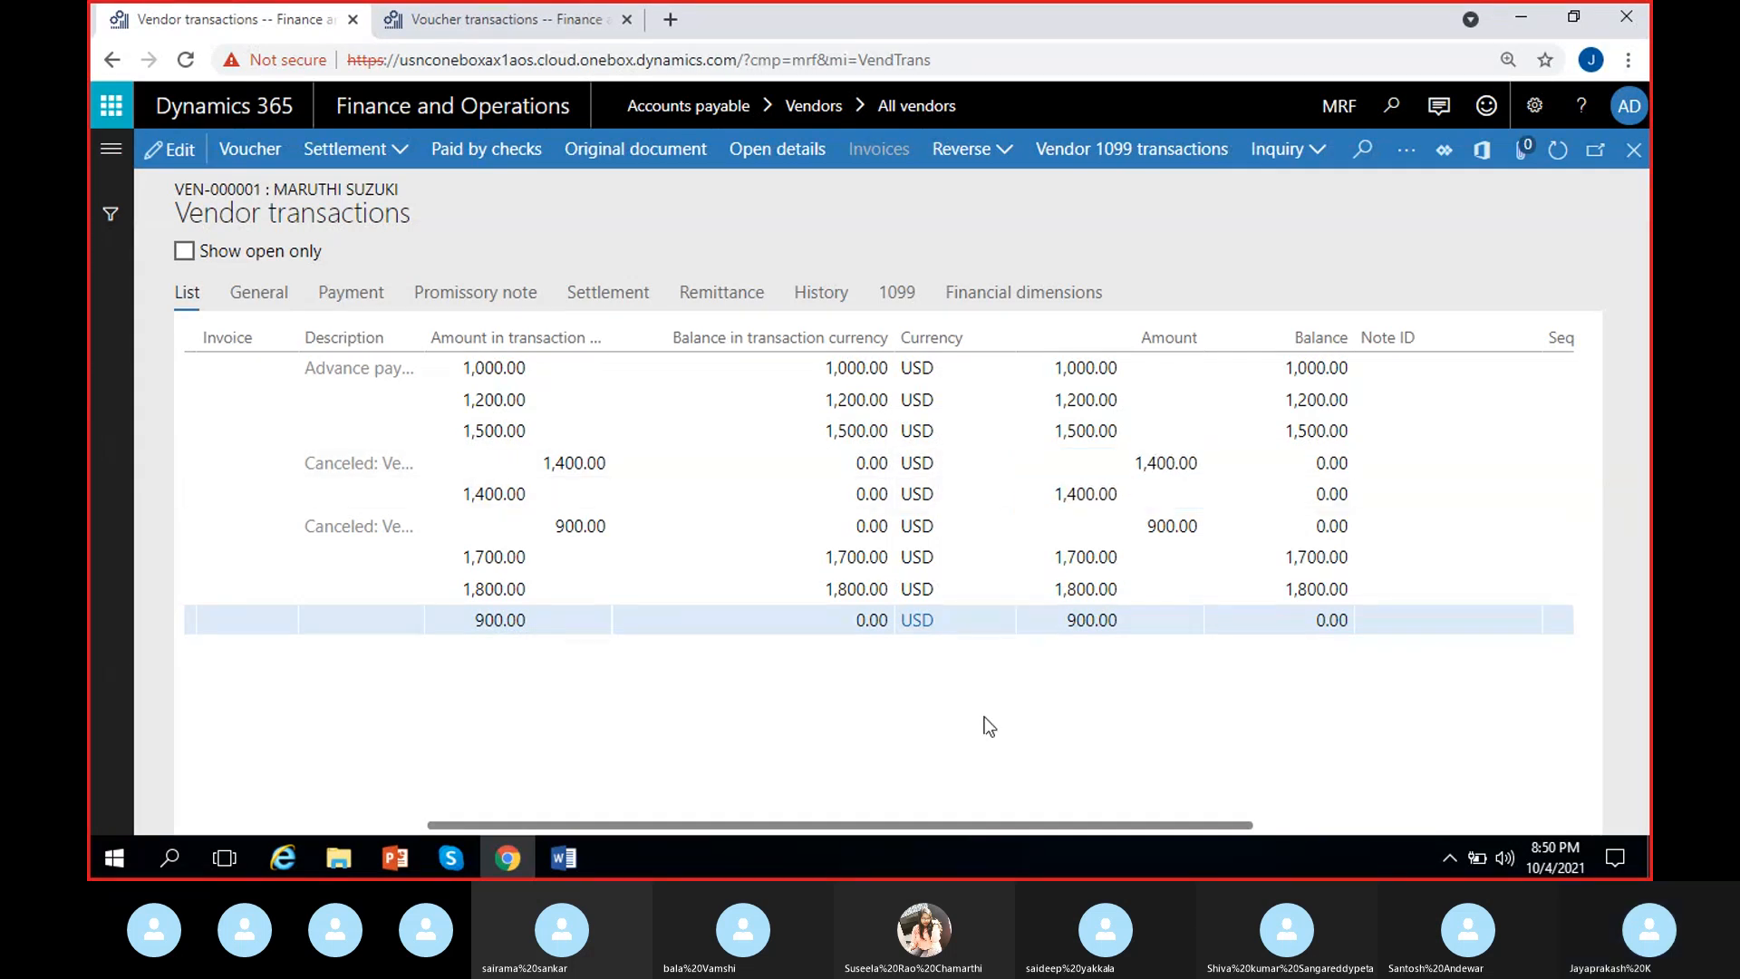
click(1145, 467)
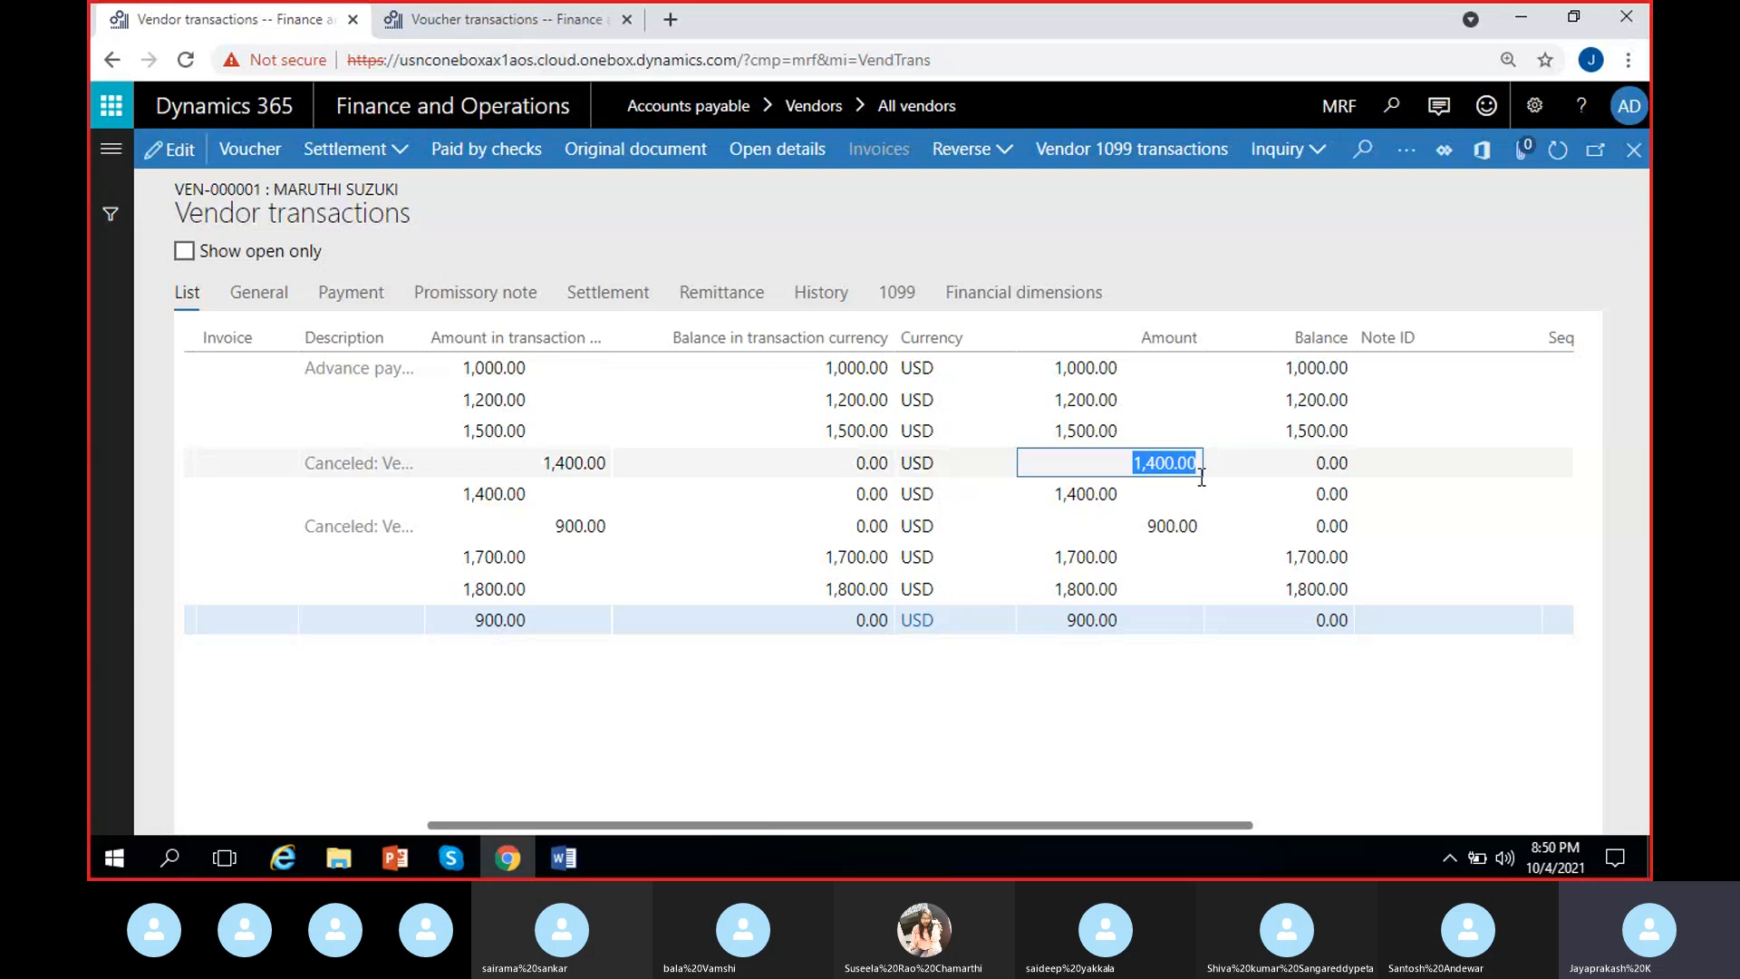
click(1128, 495)
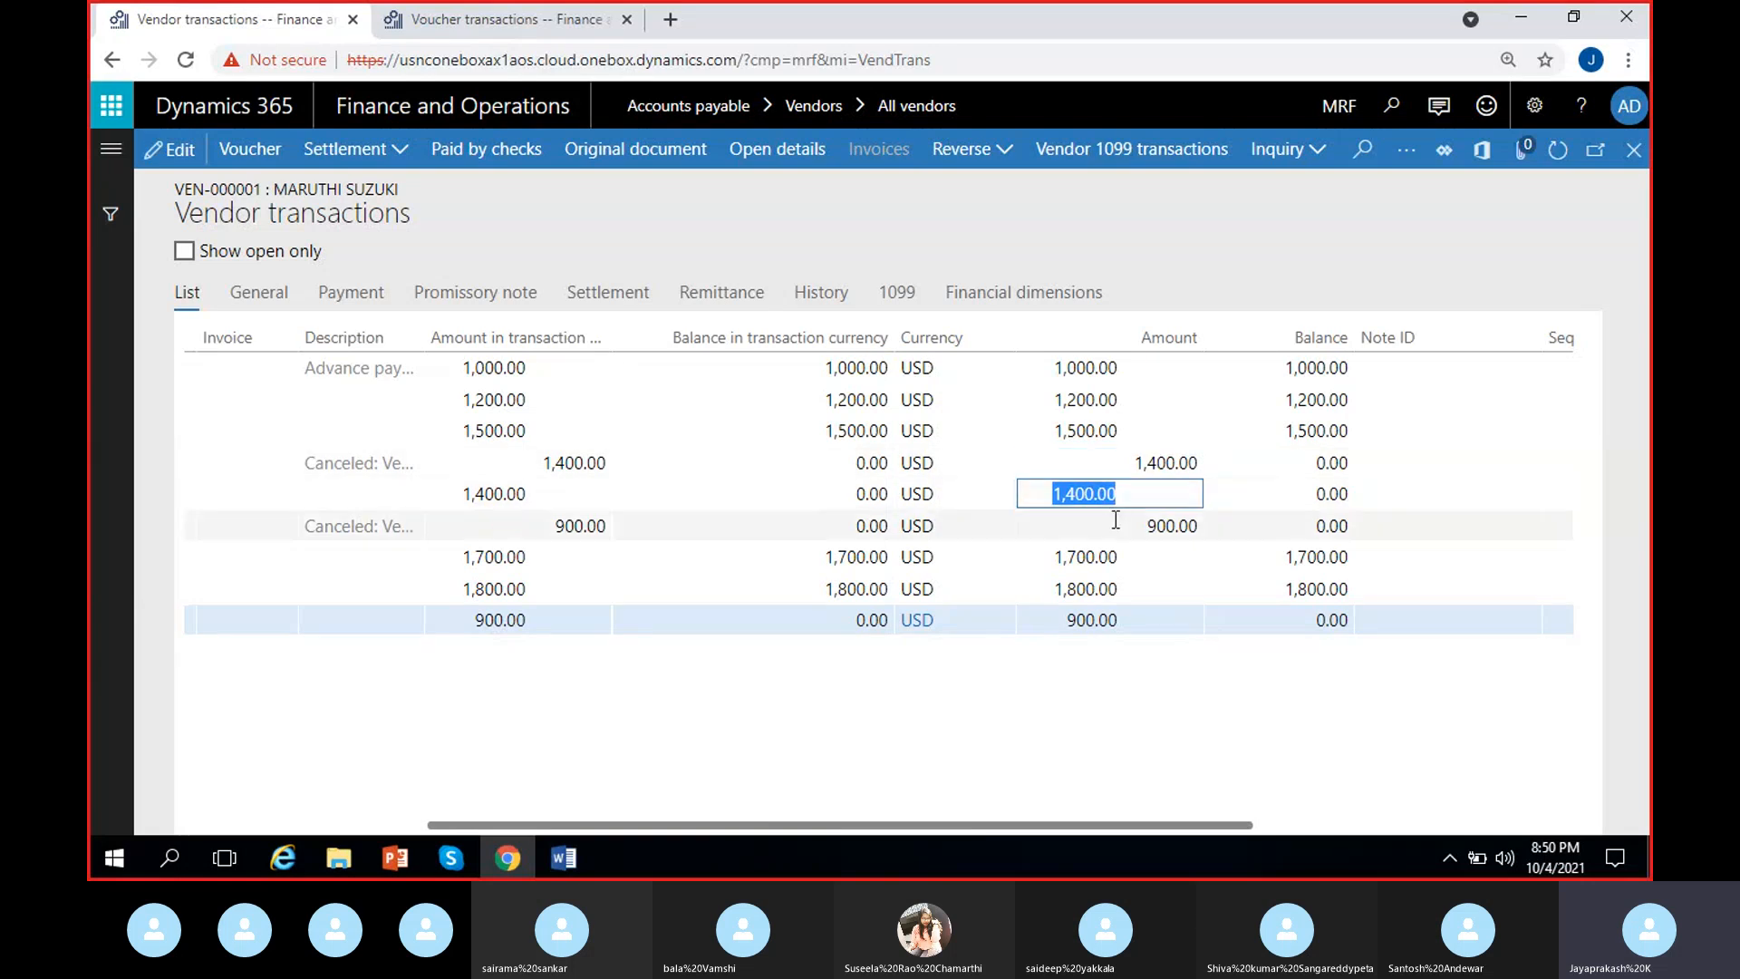
click(1099, 493)
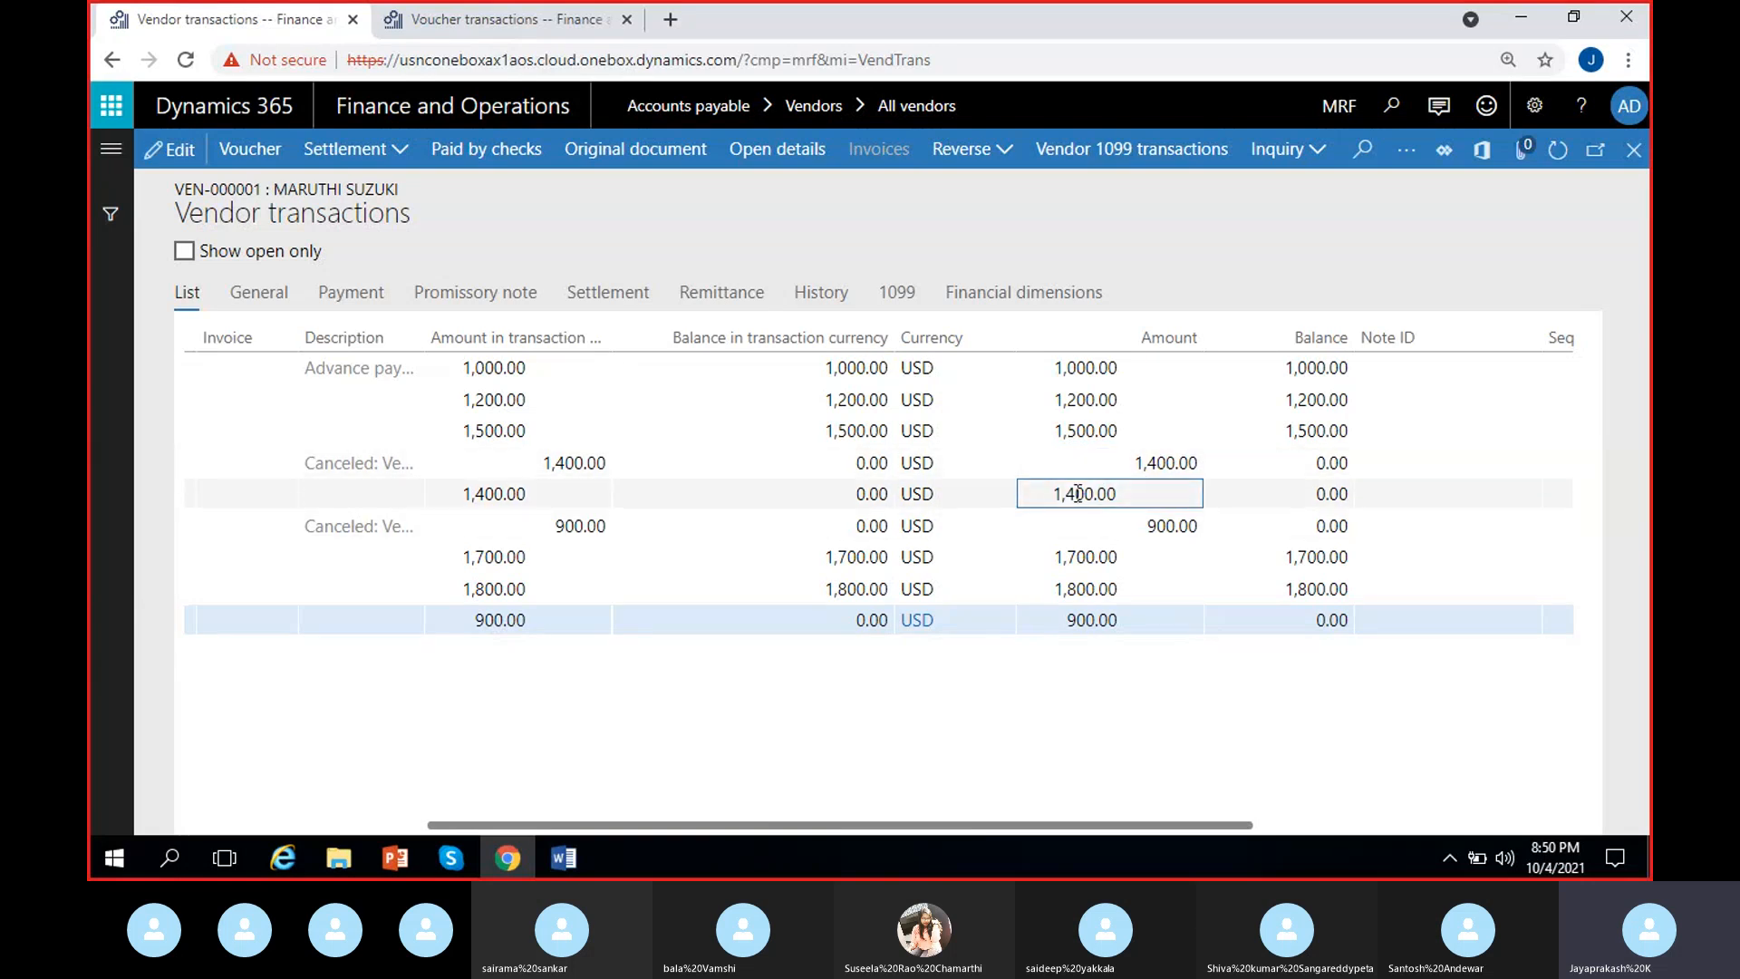
click(1137, 461)
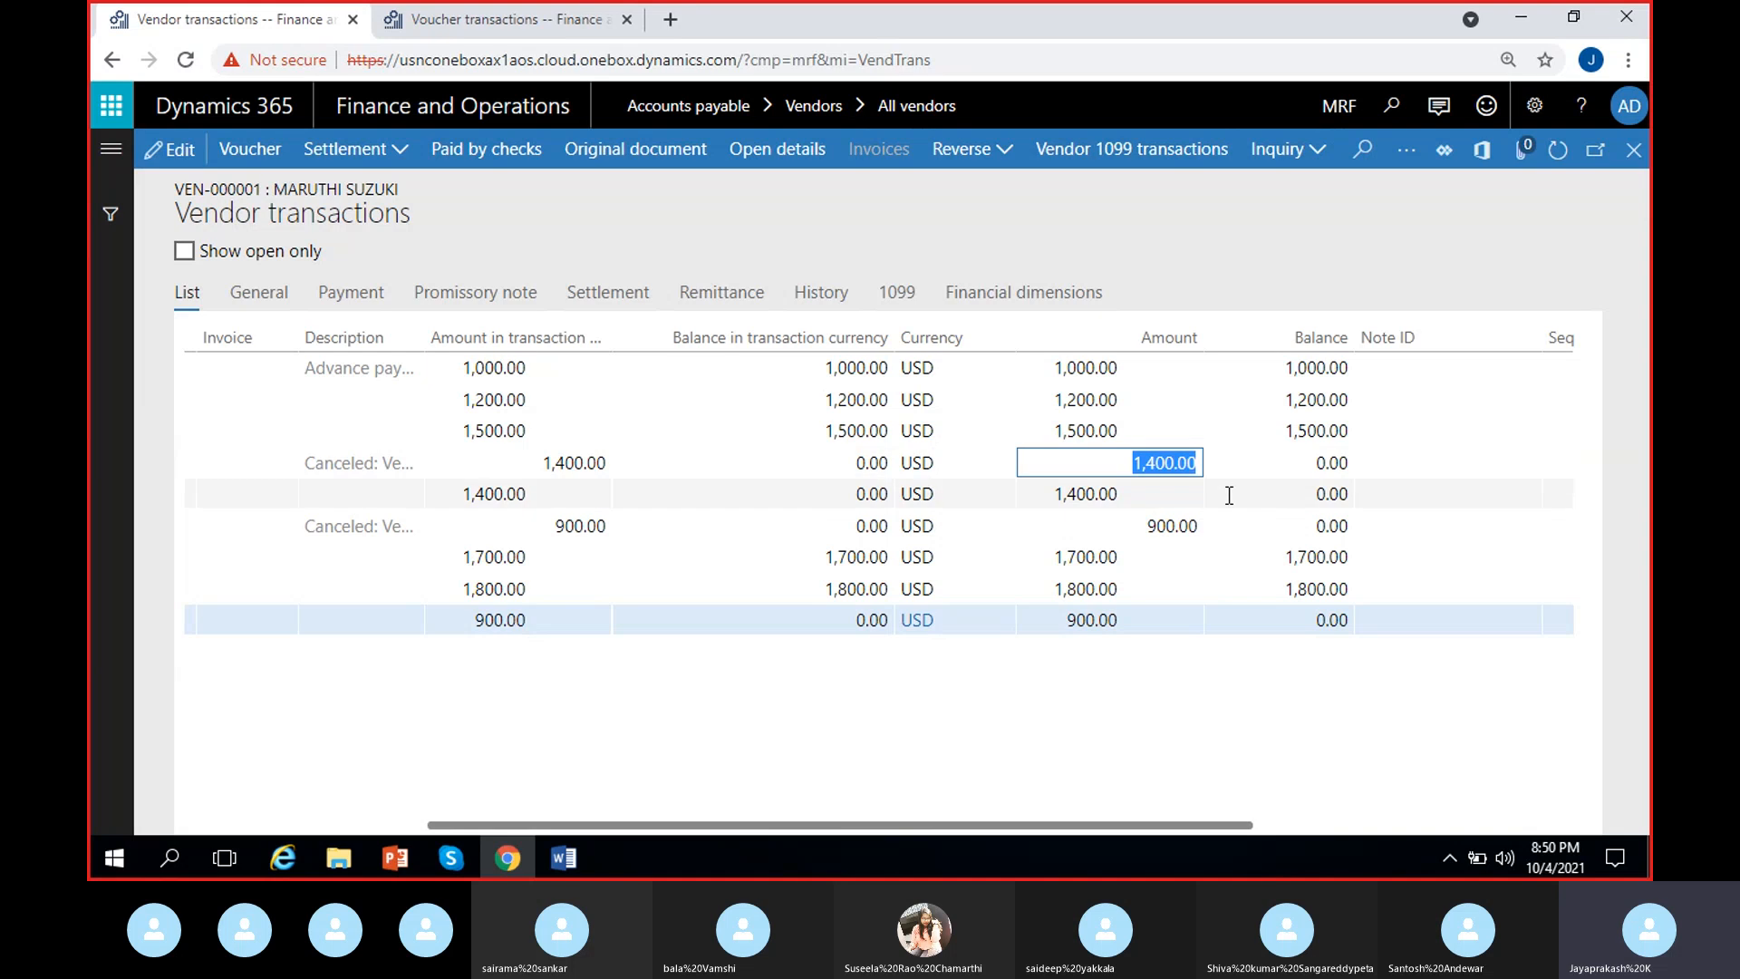
click(1087, 494)
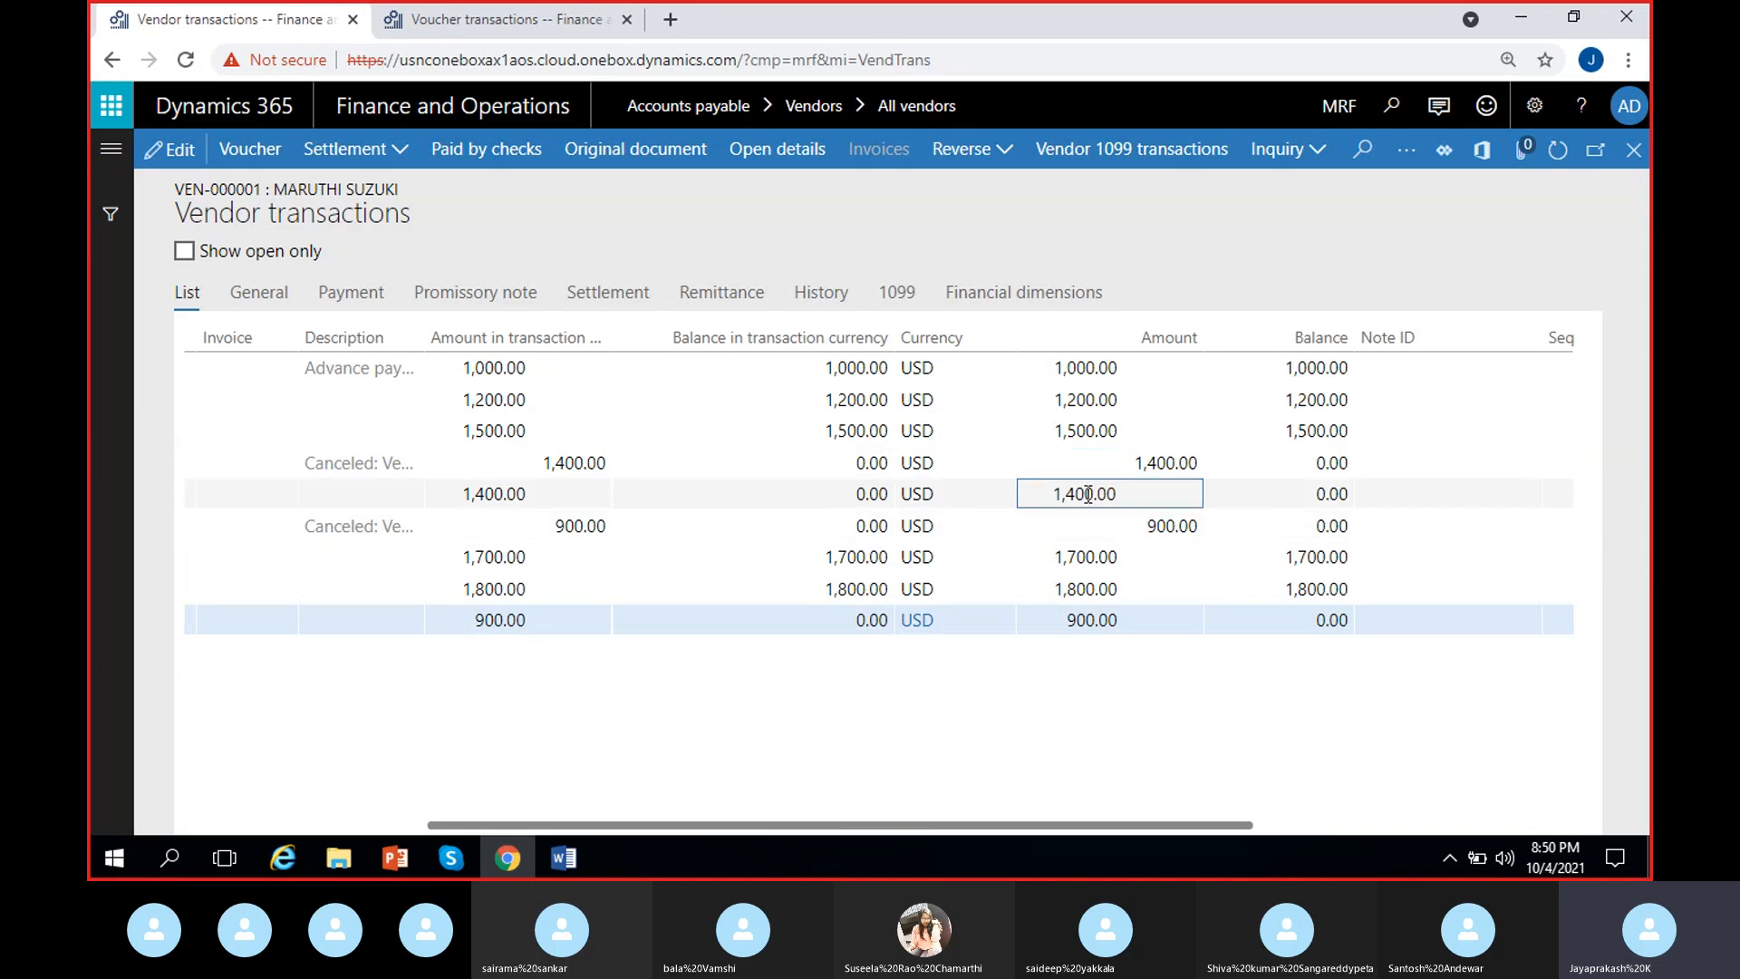
click(1174, 463)
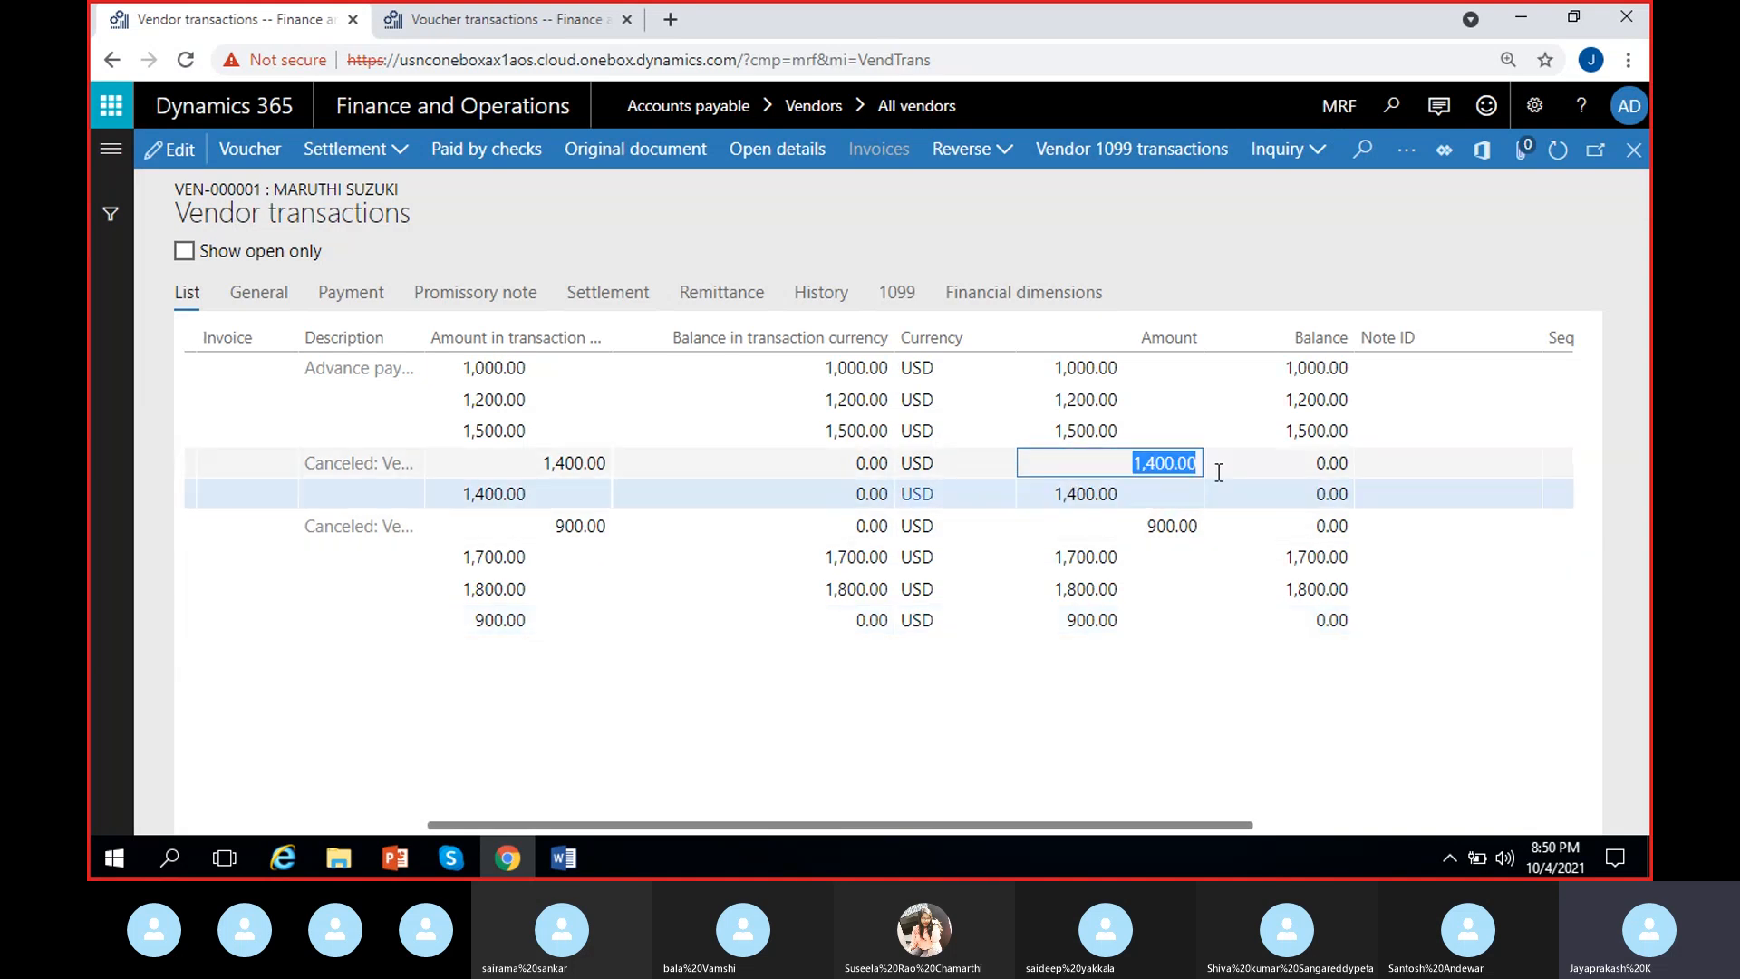
click(1051, 494)
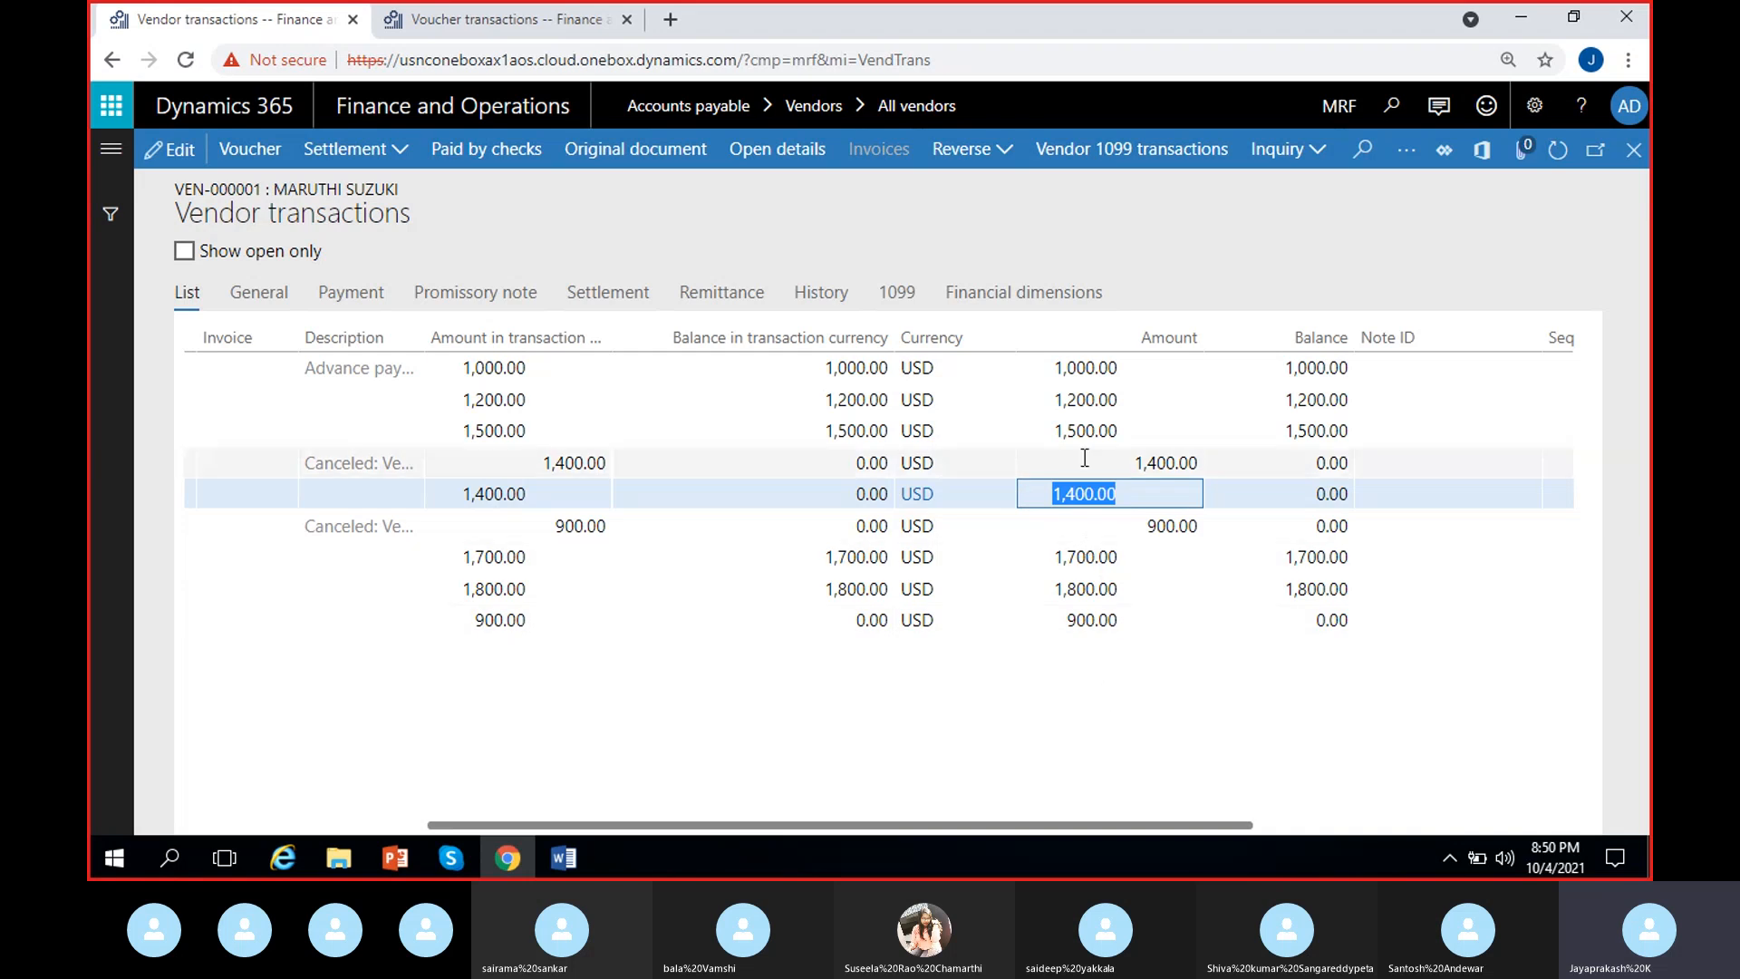
click(1058, 498)
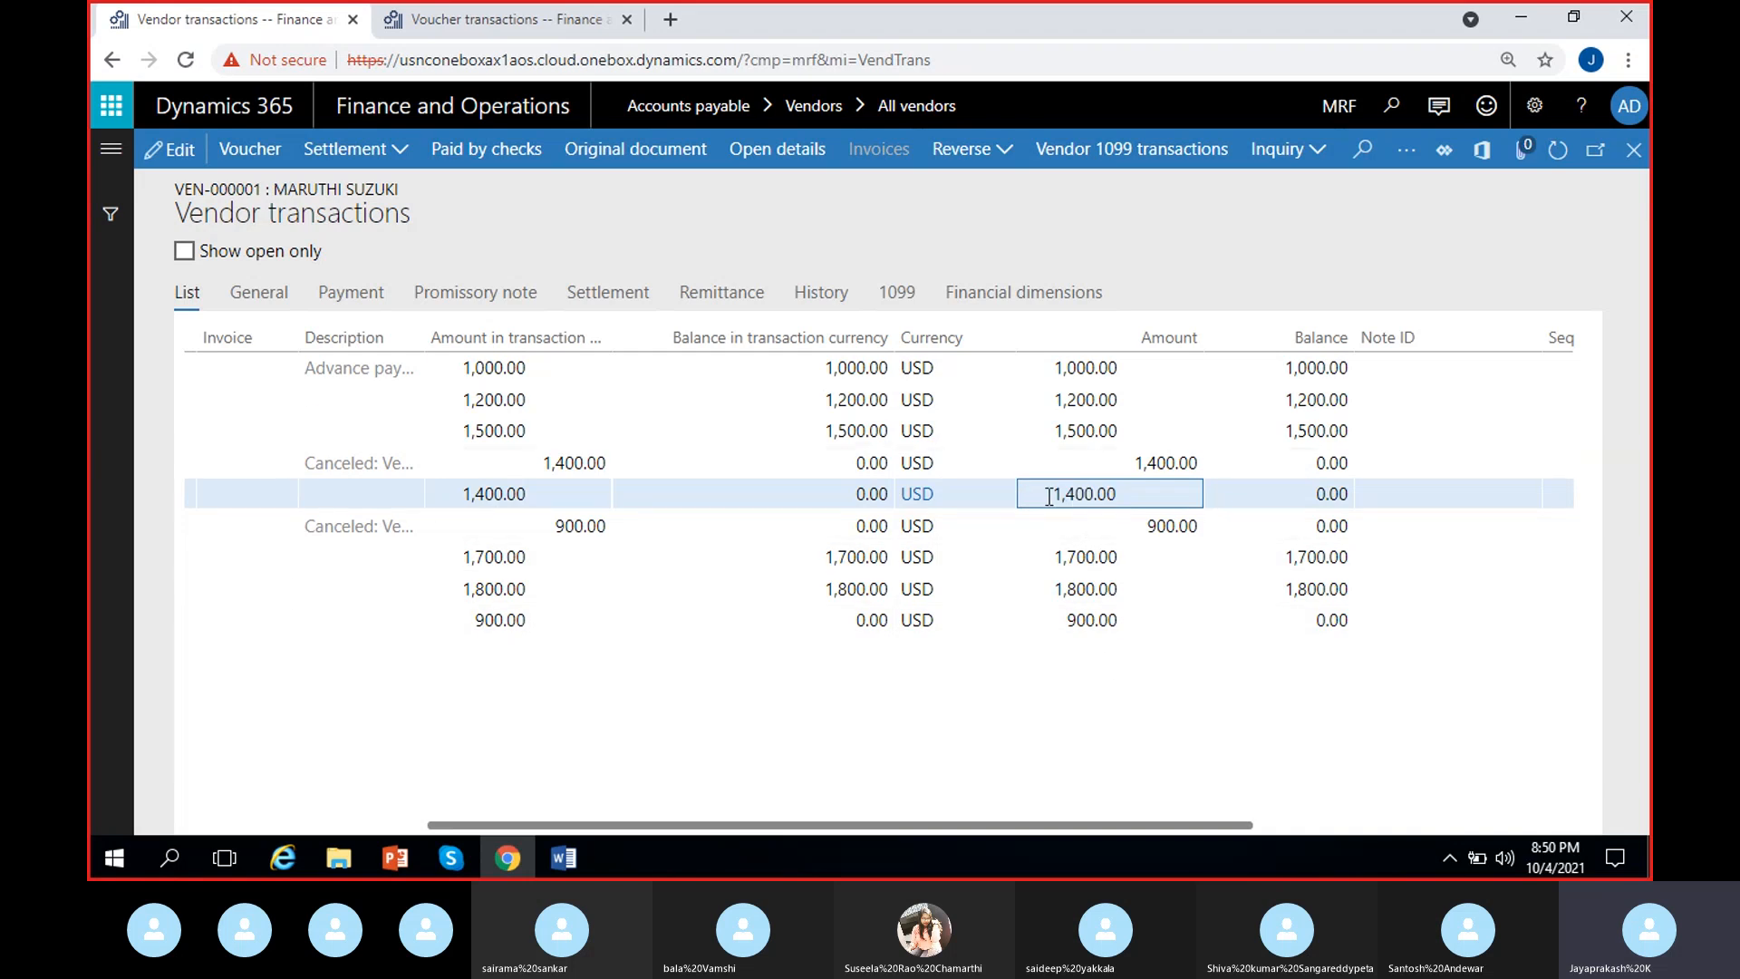
drag(1051, 497, 1124, 495)
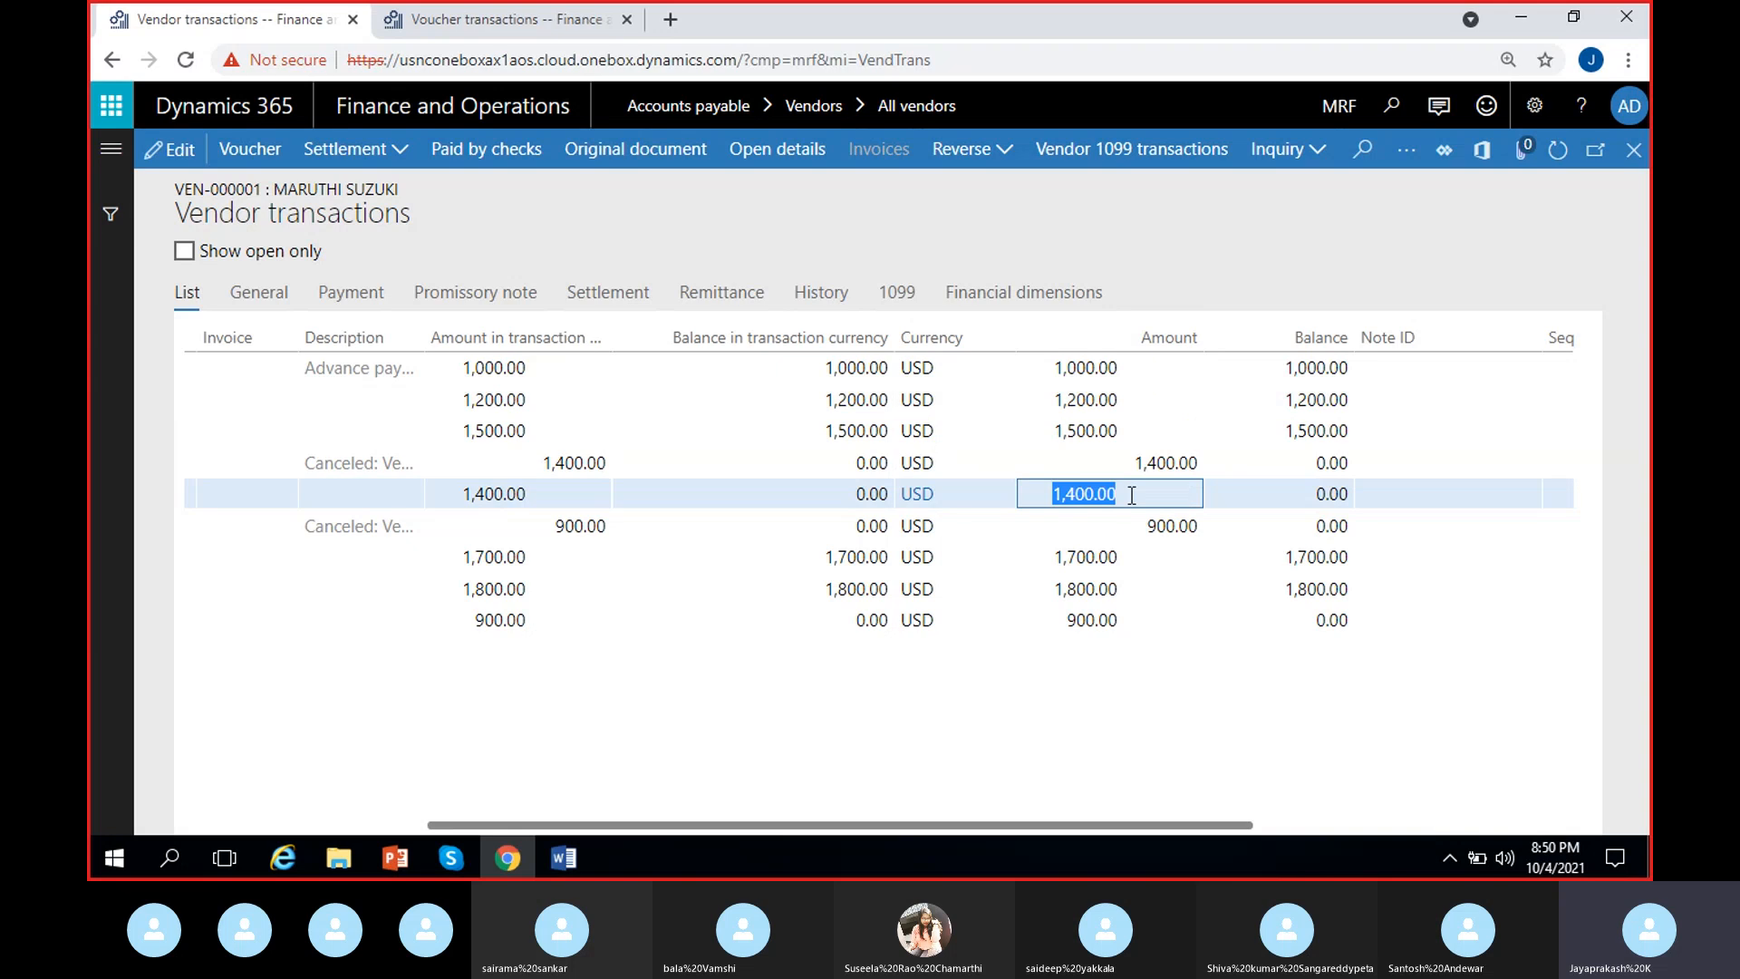
key(Up)
click(1080, 788)
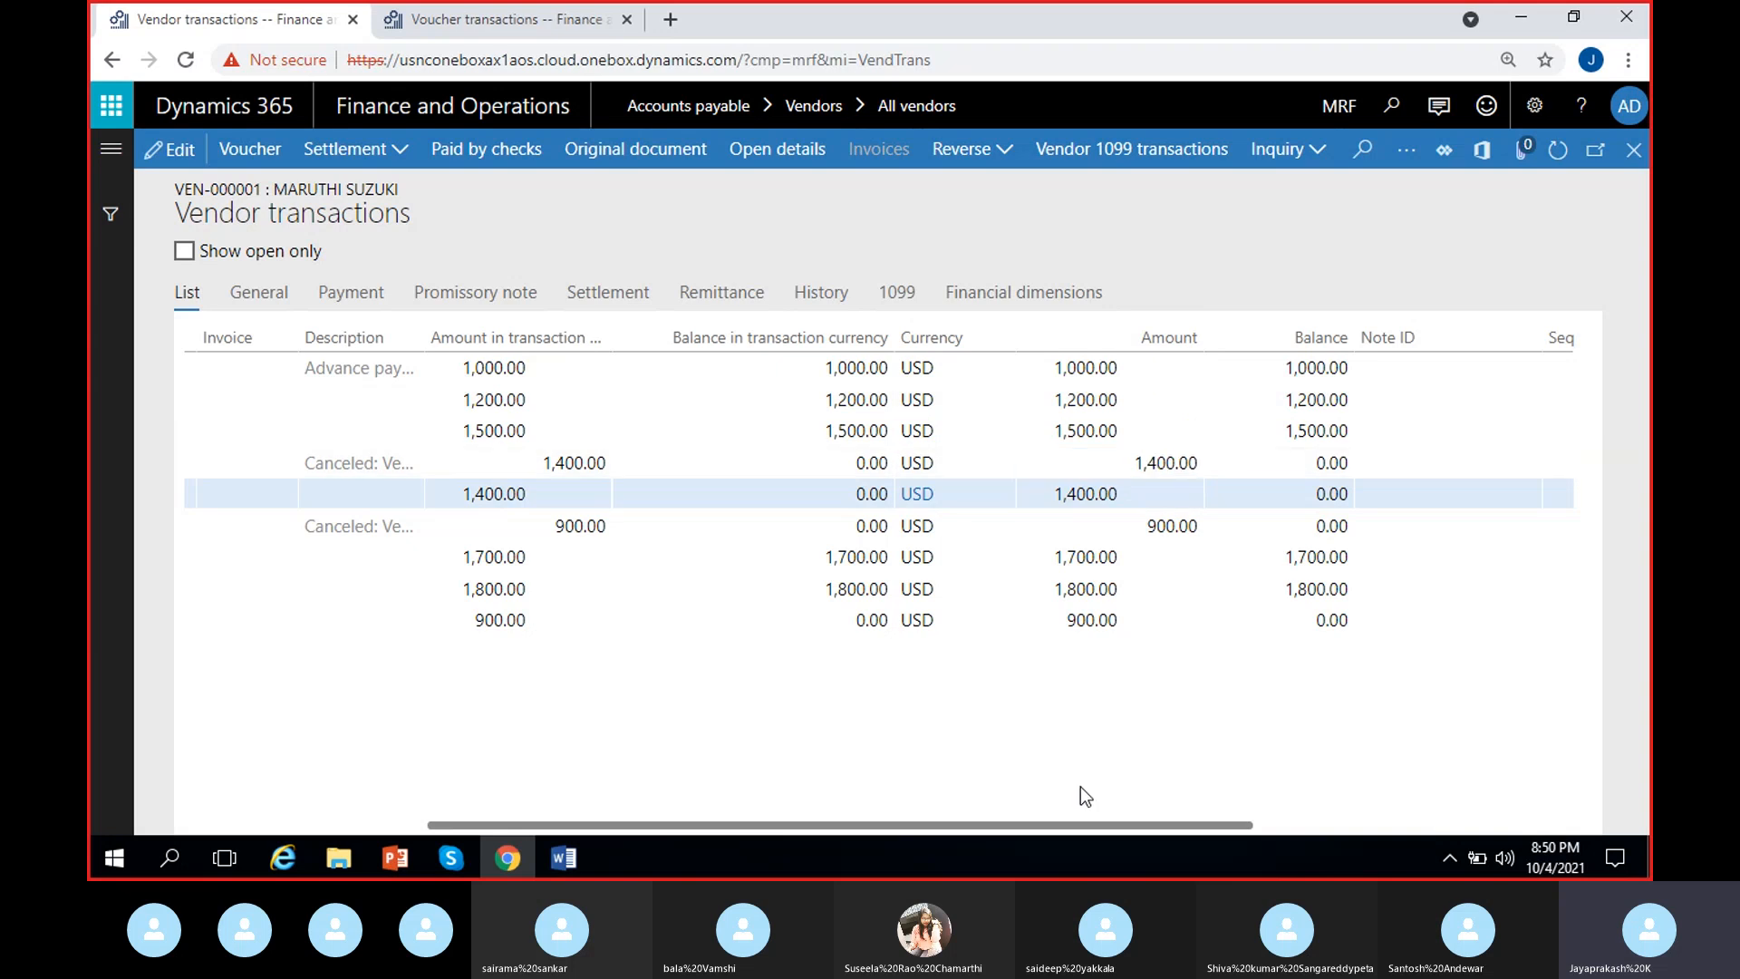
click(1154, 493)
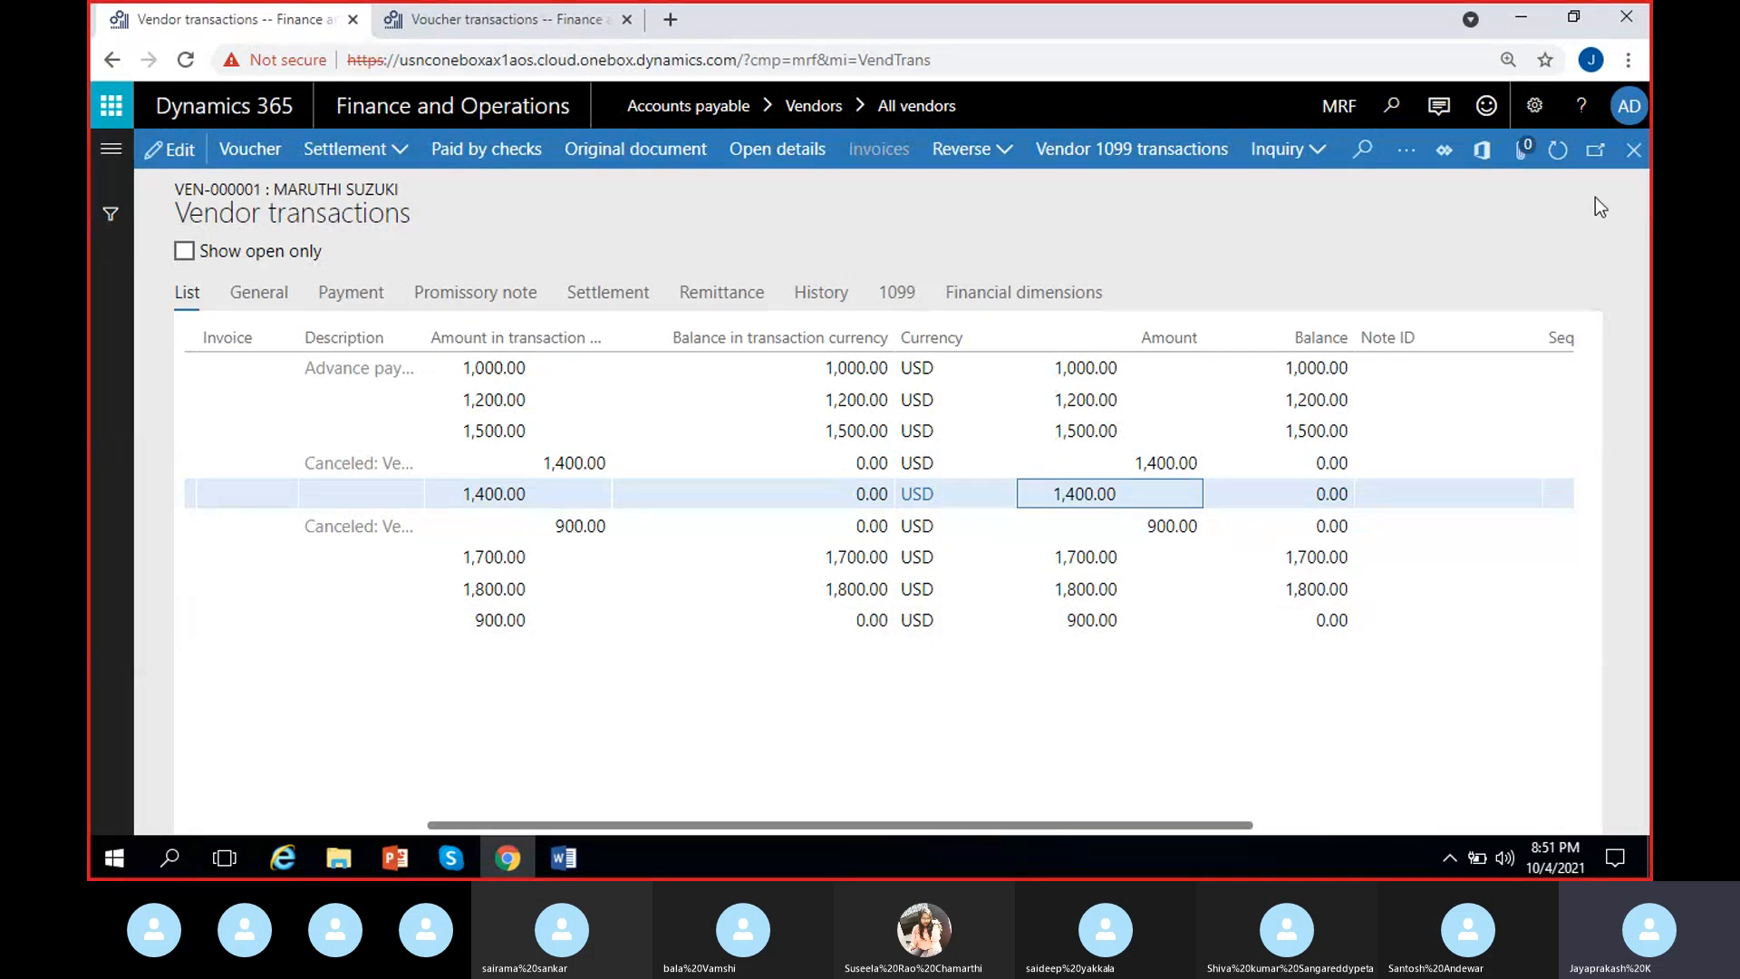
Close Maruthi Suzuki's transactions and open the vendor transactions of Sahara from the all vendors list.
click(1634, 150)
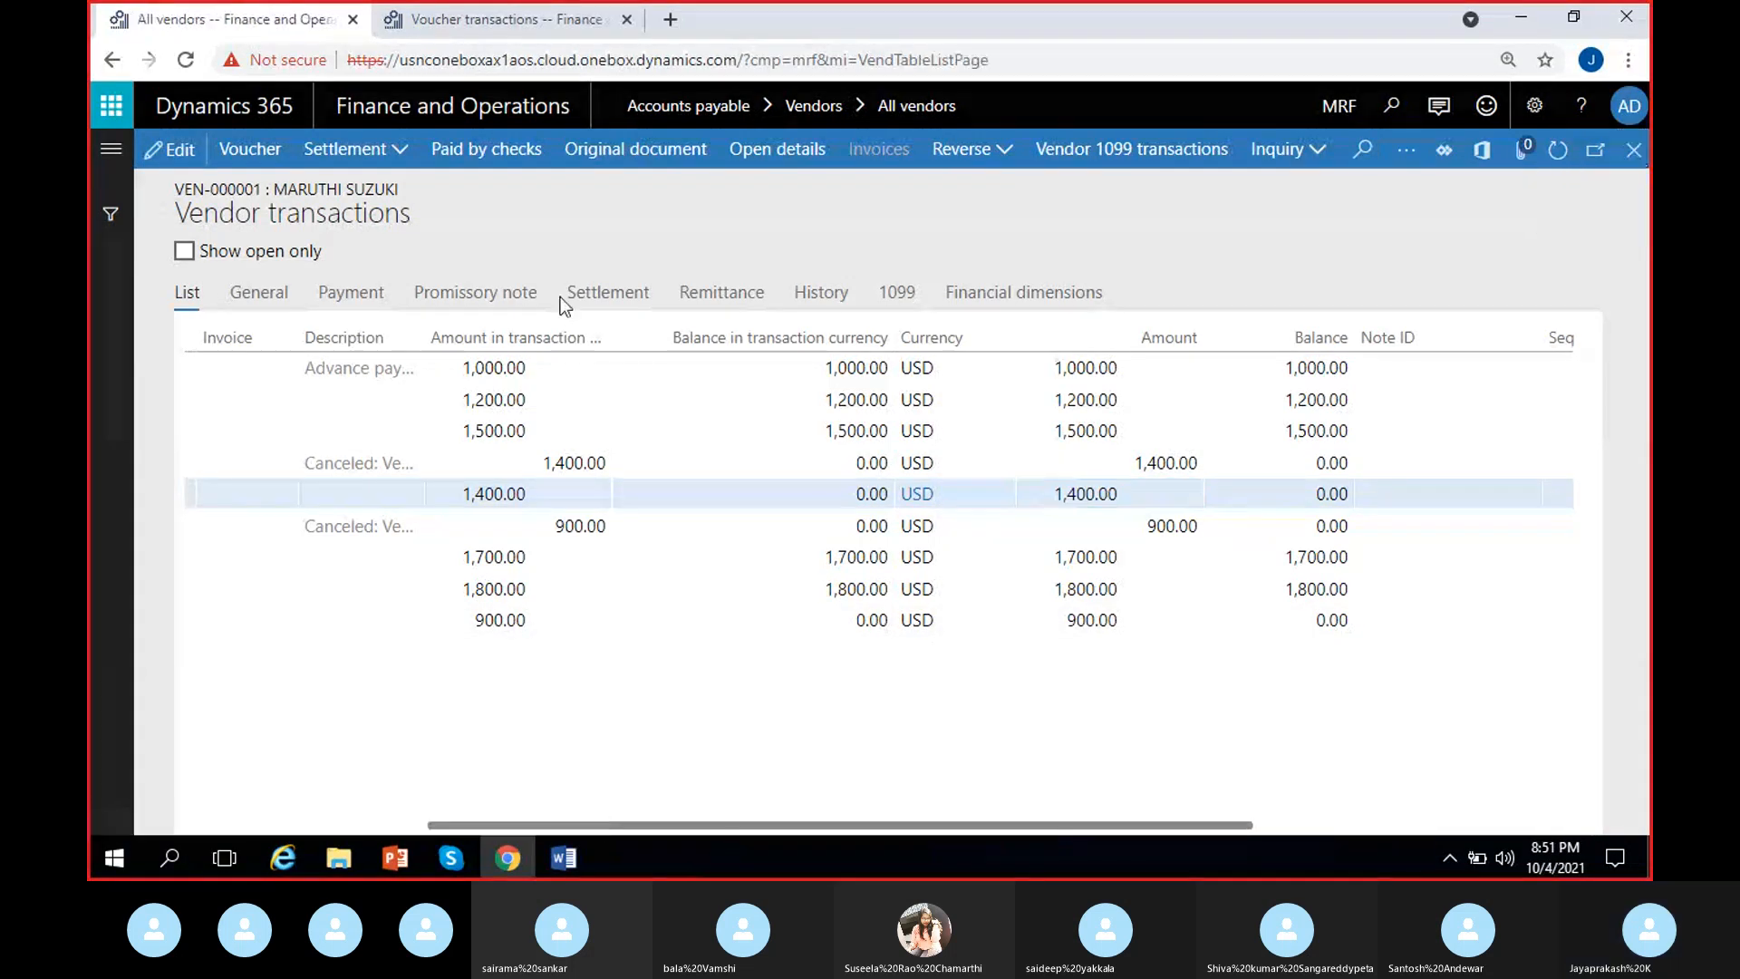
click(512, 459)
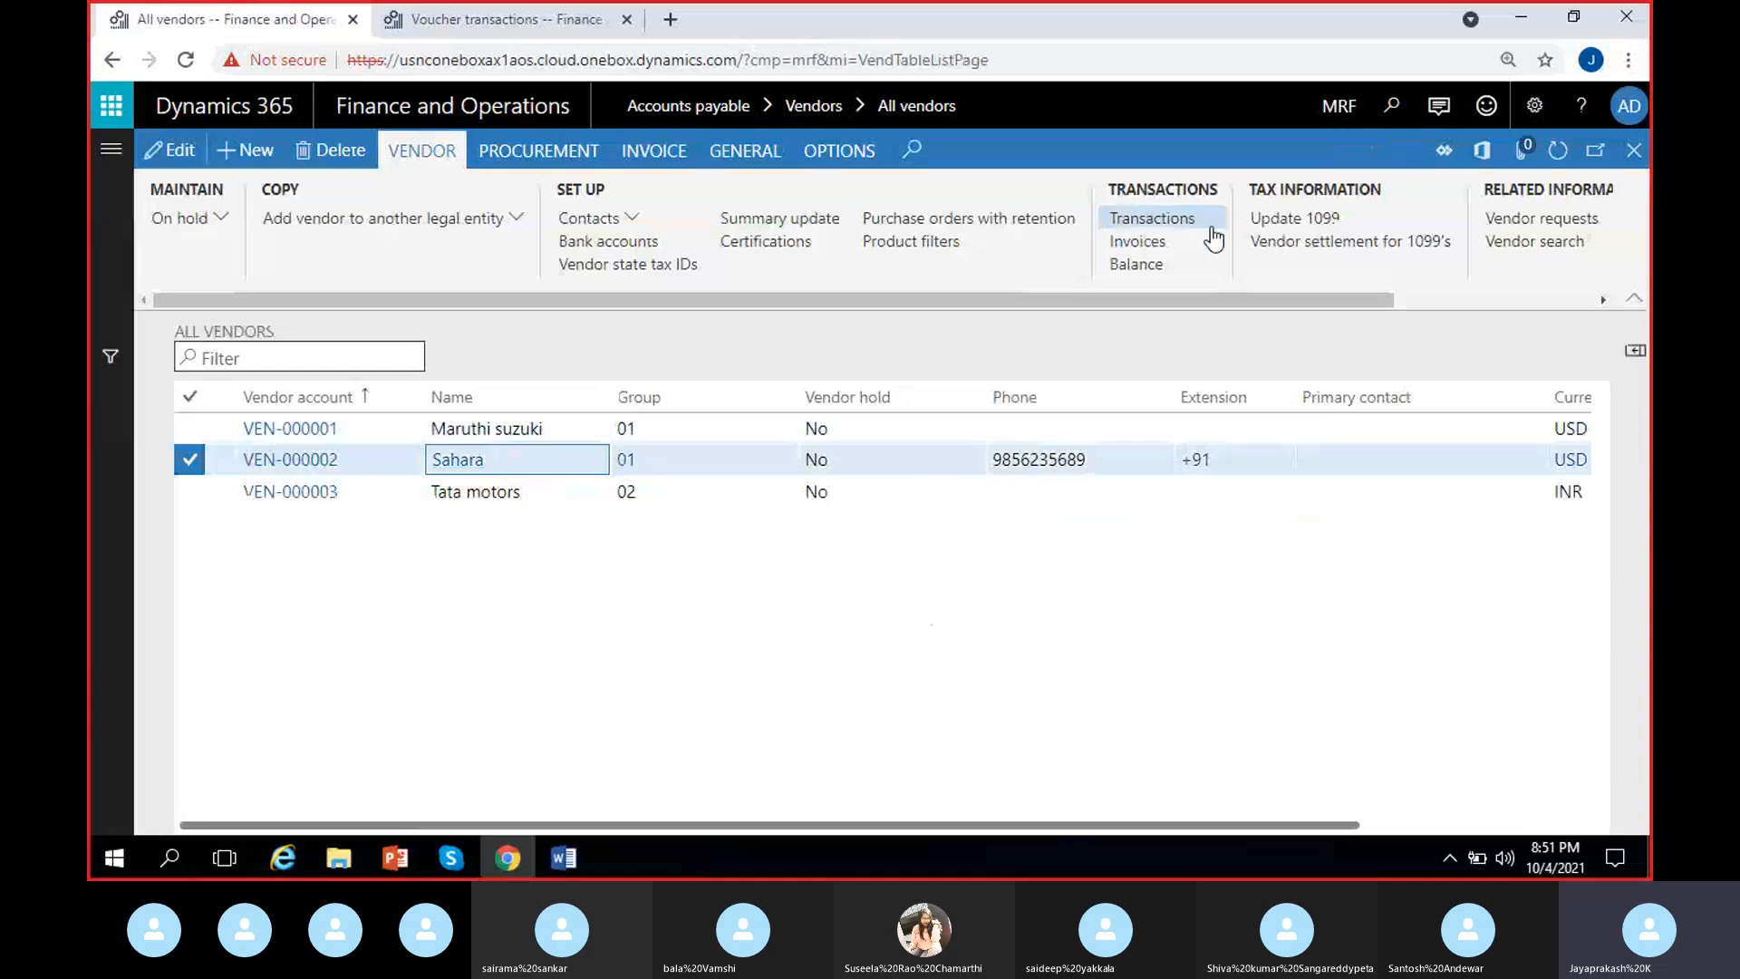
click(1169, 225)
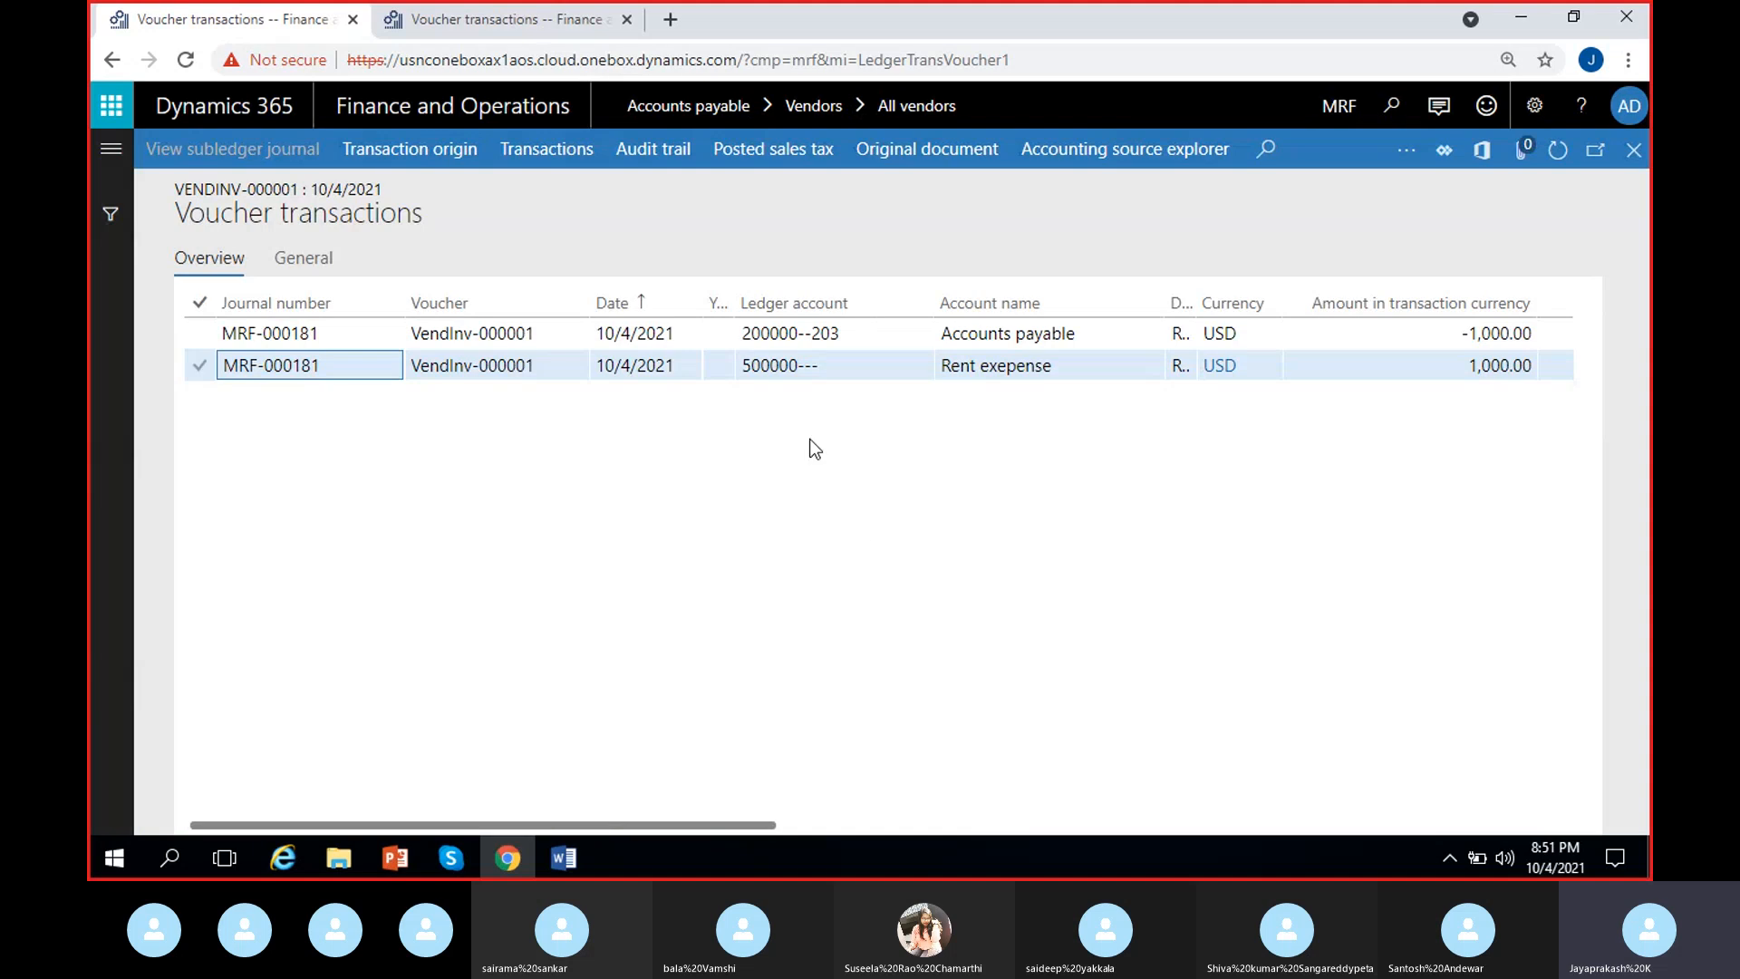
Review the ledger postings of voucher VendInv-000001 and return to Sahara's vendor transactions.
click(1633, 152)
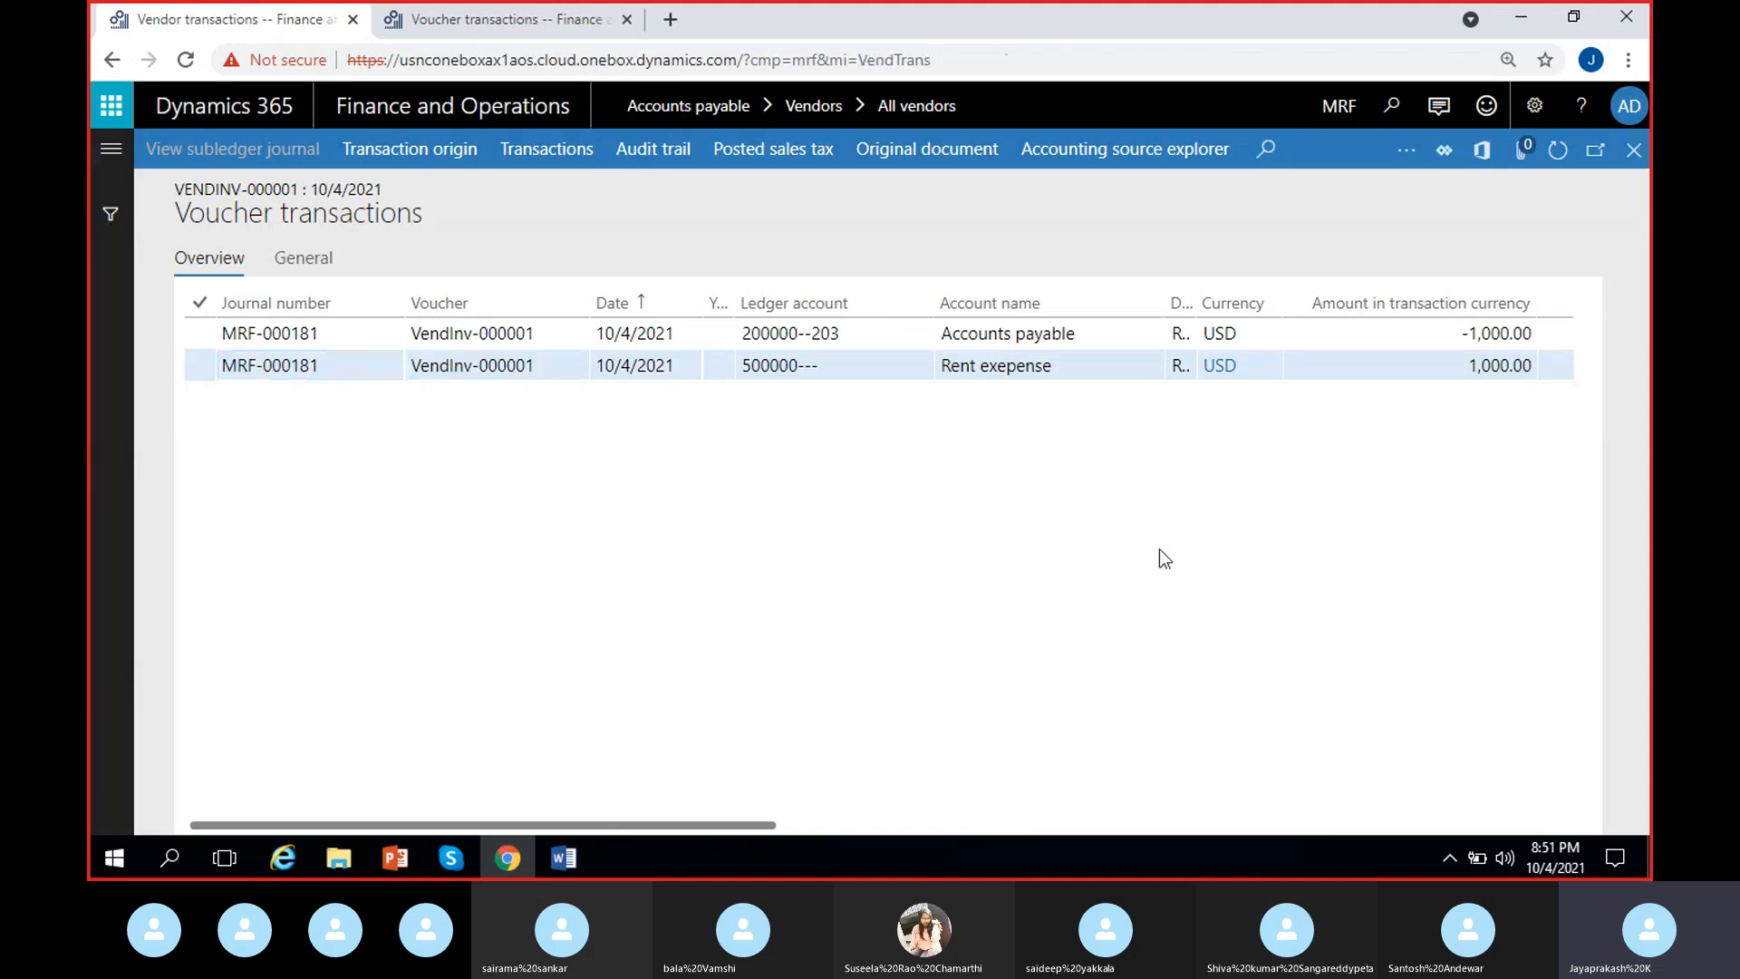
click(251, 152)
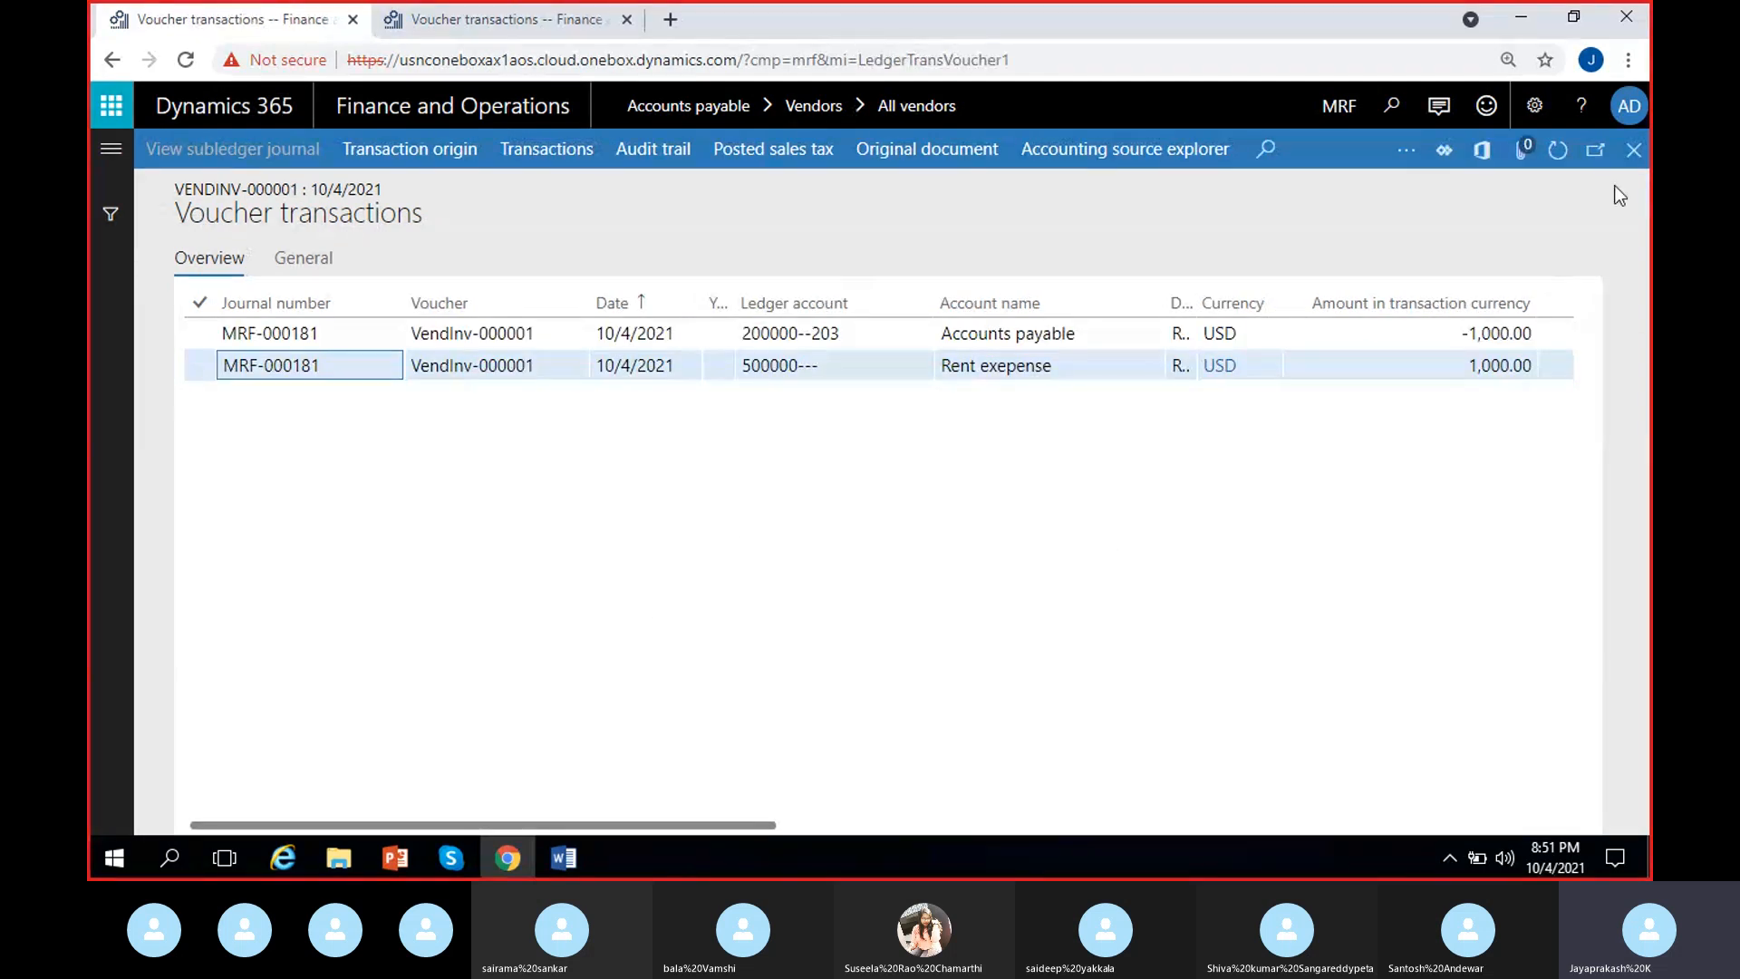
click(1631, 154)
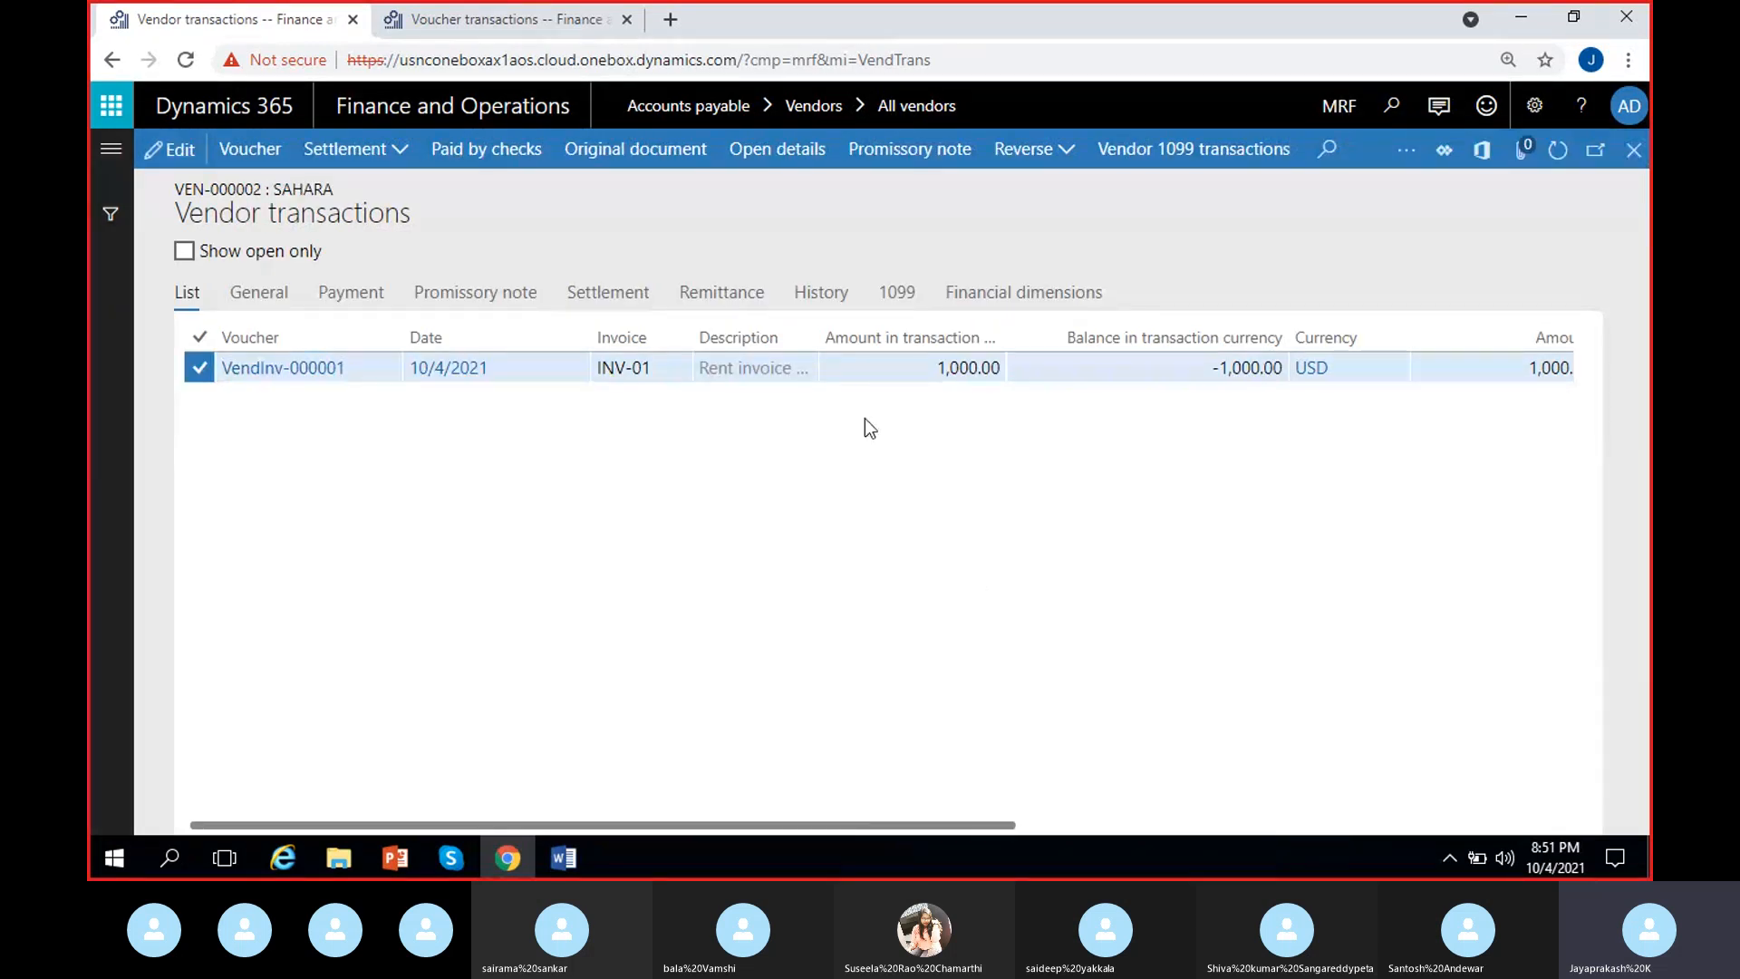
Open the original documents of Sahara's INV-01 transaction and view the purchase invoice's details, including voucher, invoice amount and due date.
click(871, 371)
click(641, 158)
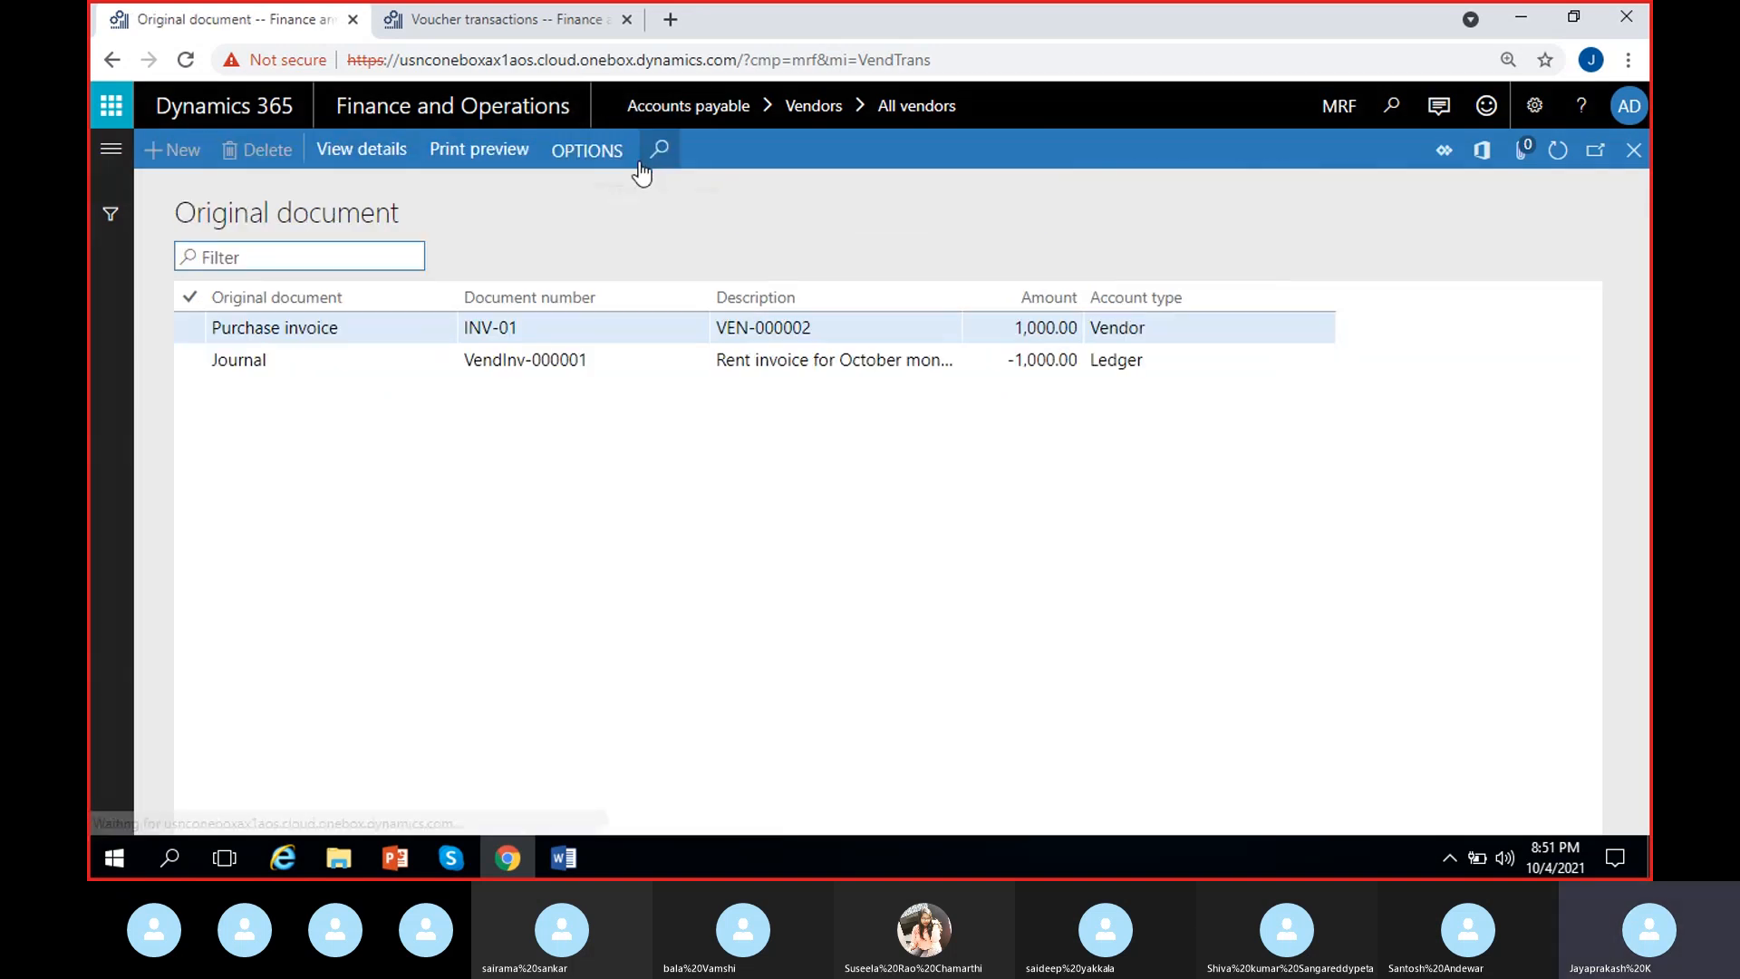
click(622, 358)
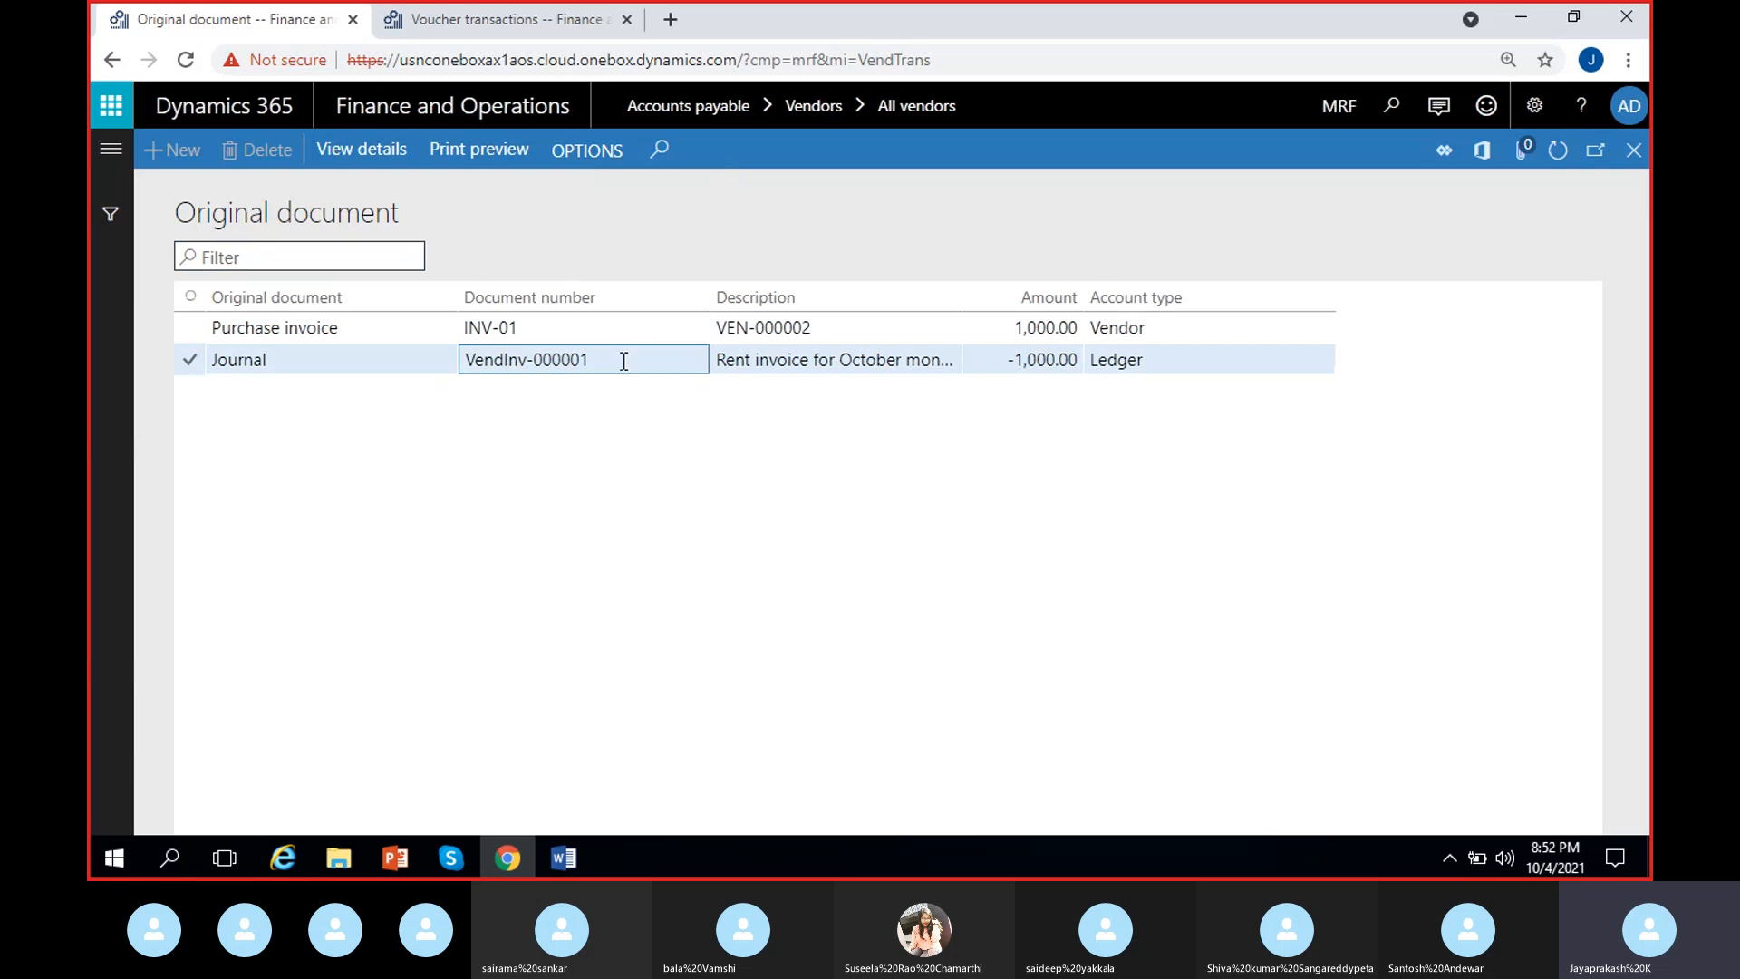
ctrl+click(621, 330)
click(620, 330)
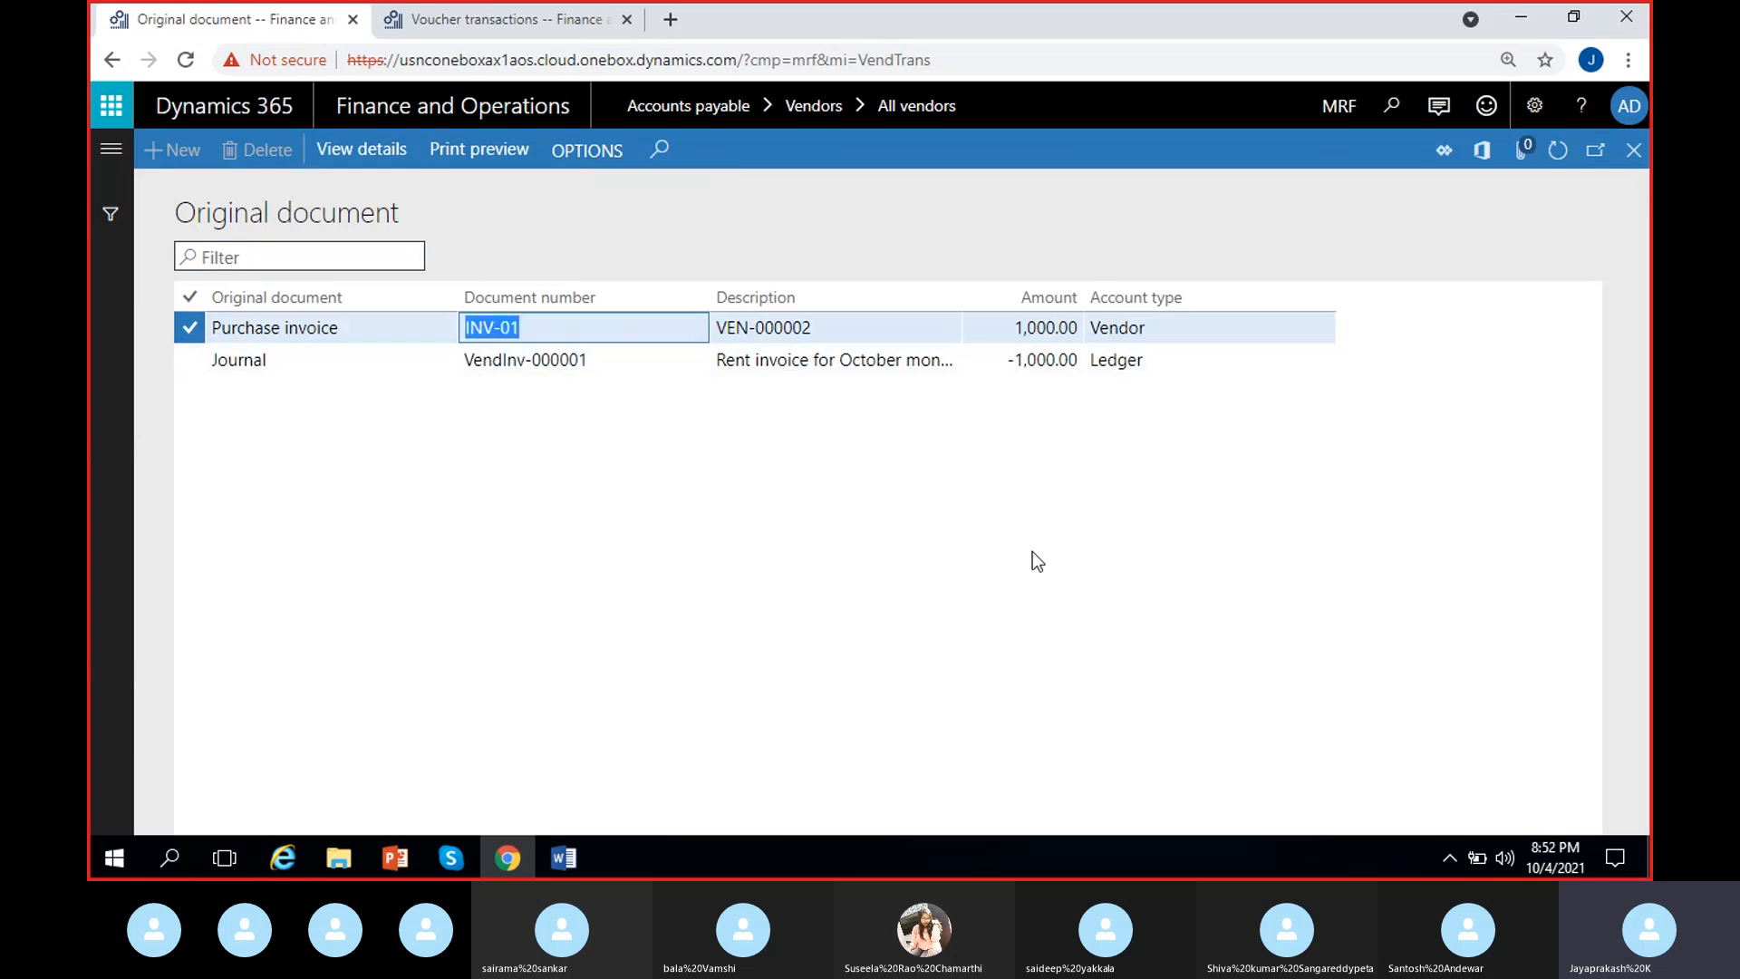
click(356, 160)
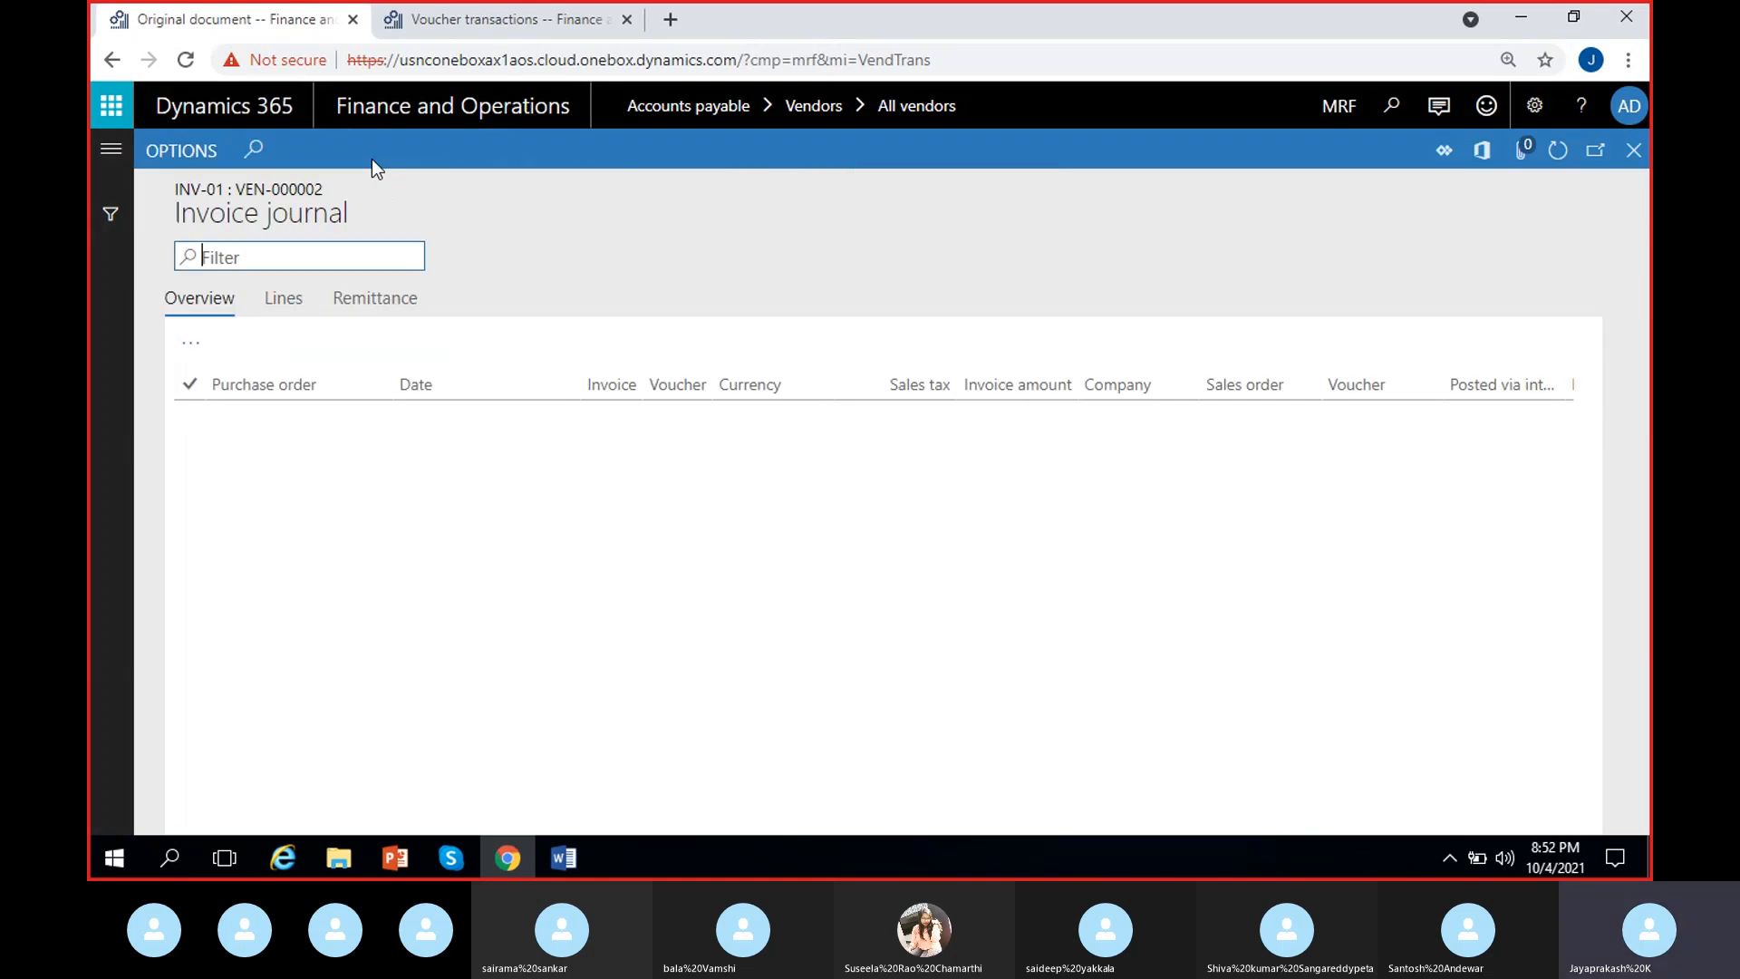
scroll(872, 562, right, 5)
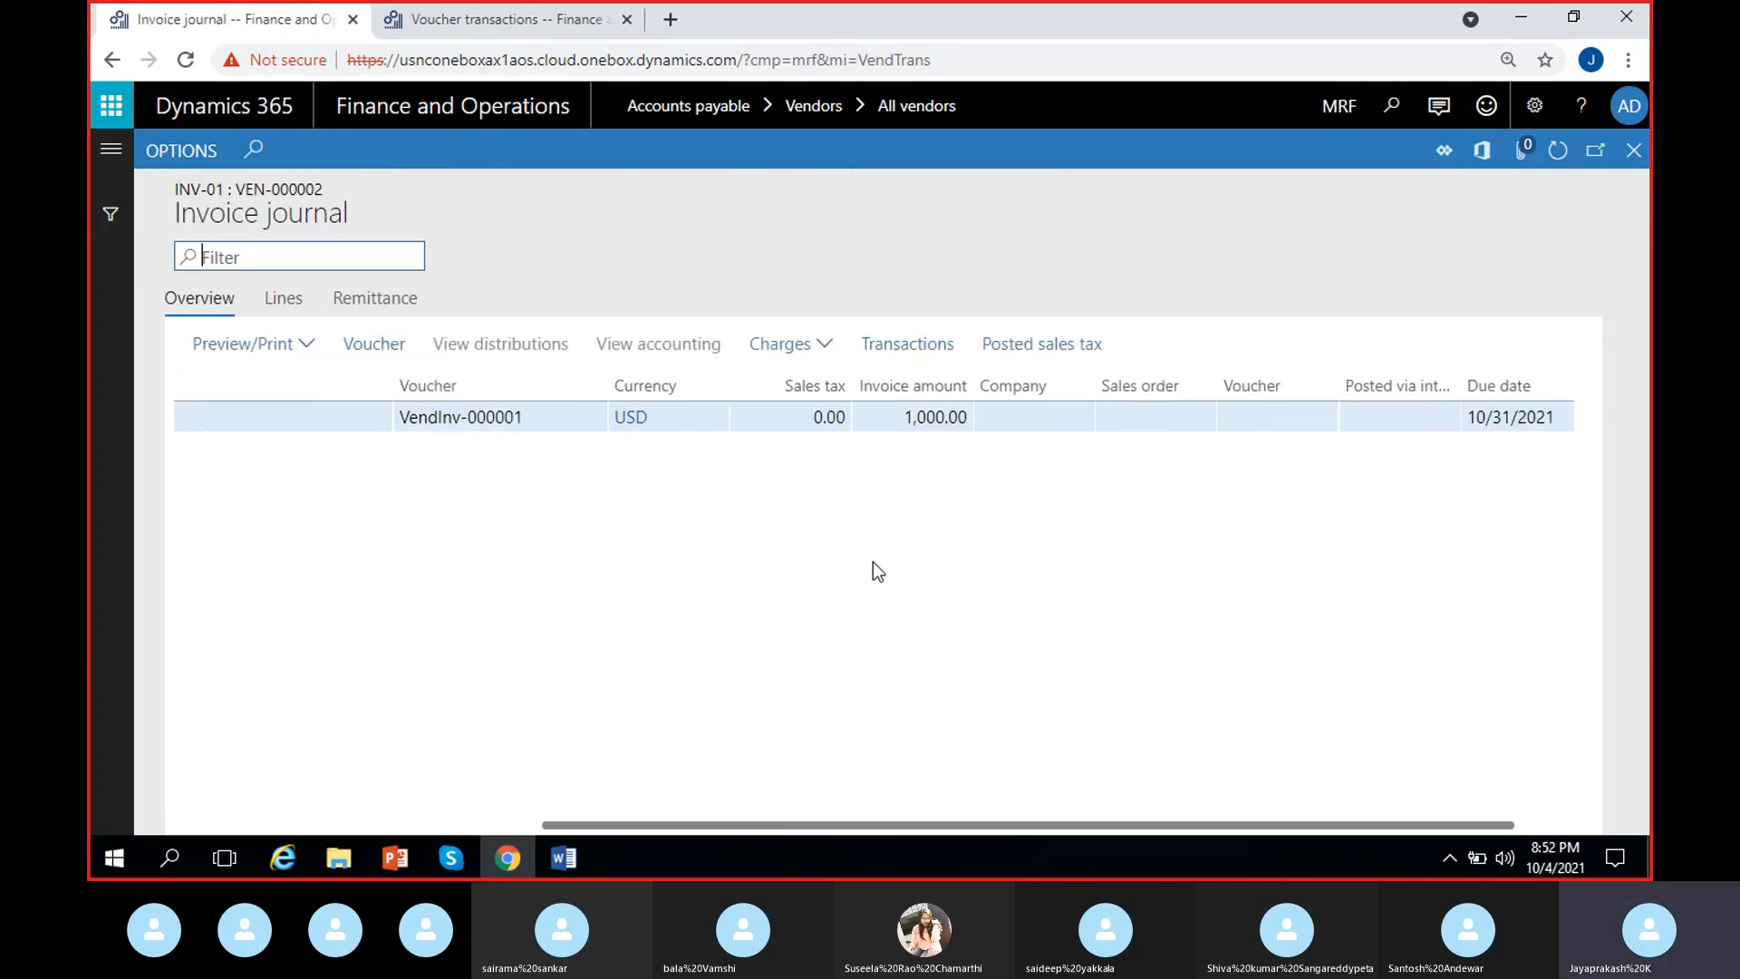
Close the purchase invoice and open the details of journal document VendInv-000001 from the original documents list.
scroll(872, 562, left, 5)
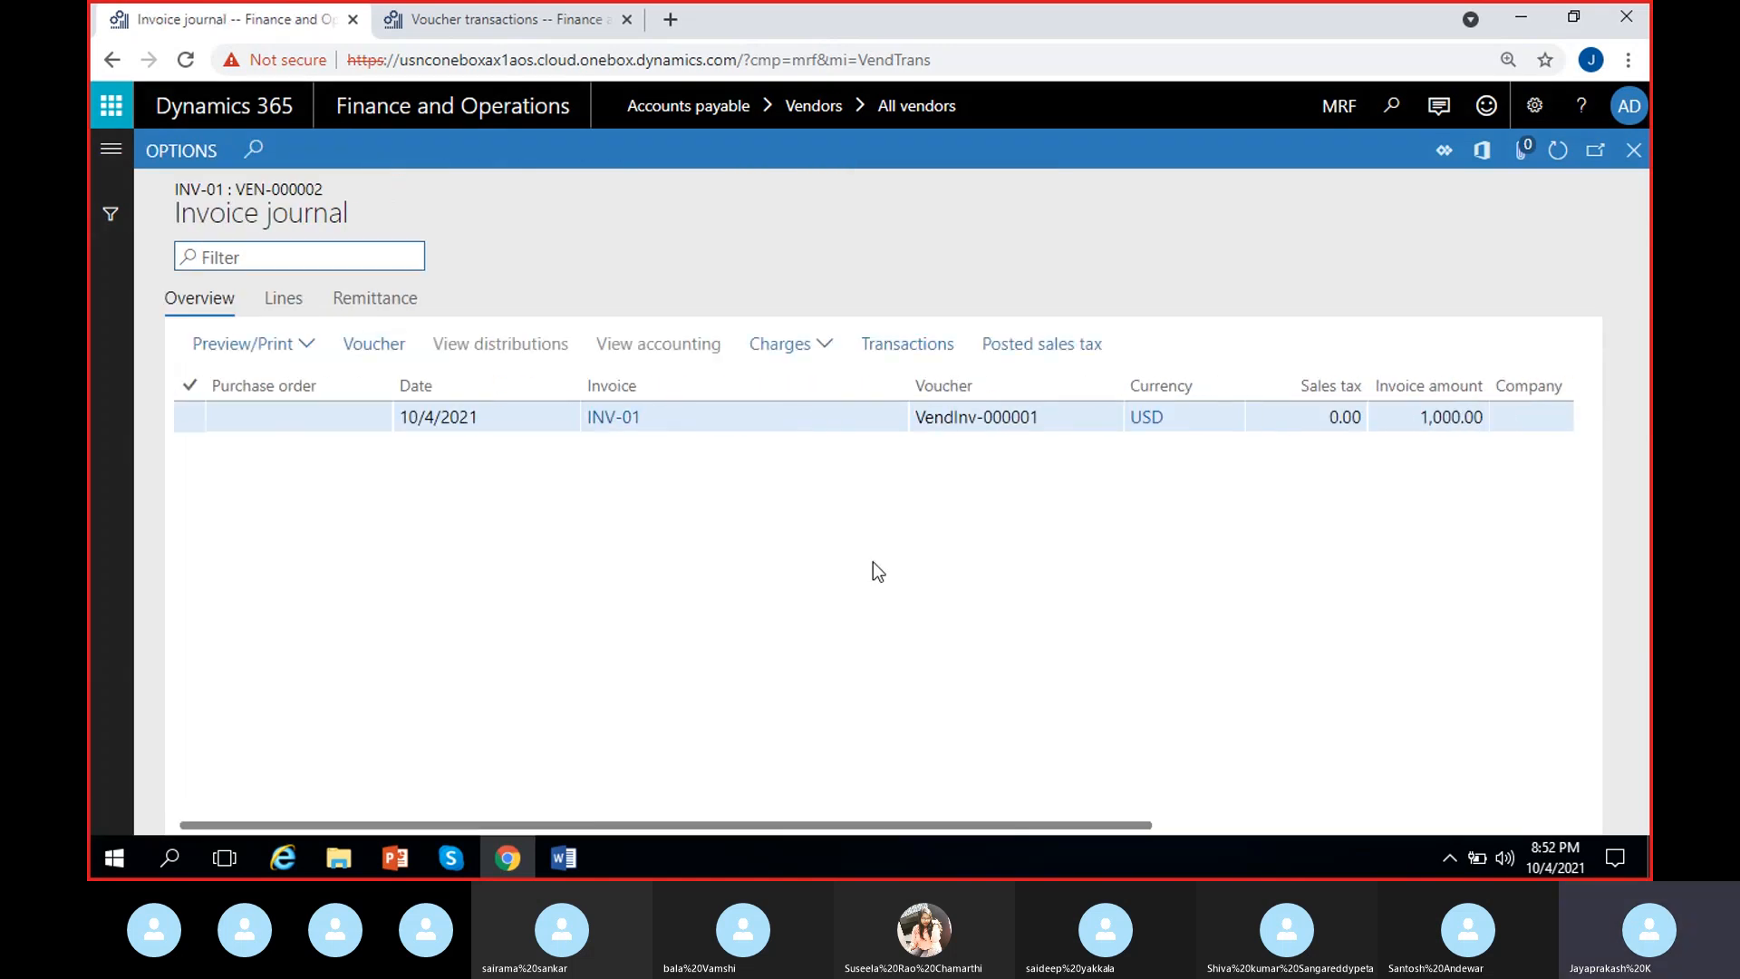
click(1634, 150)
click(668, 359)
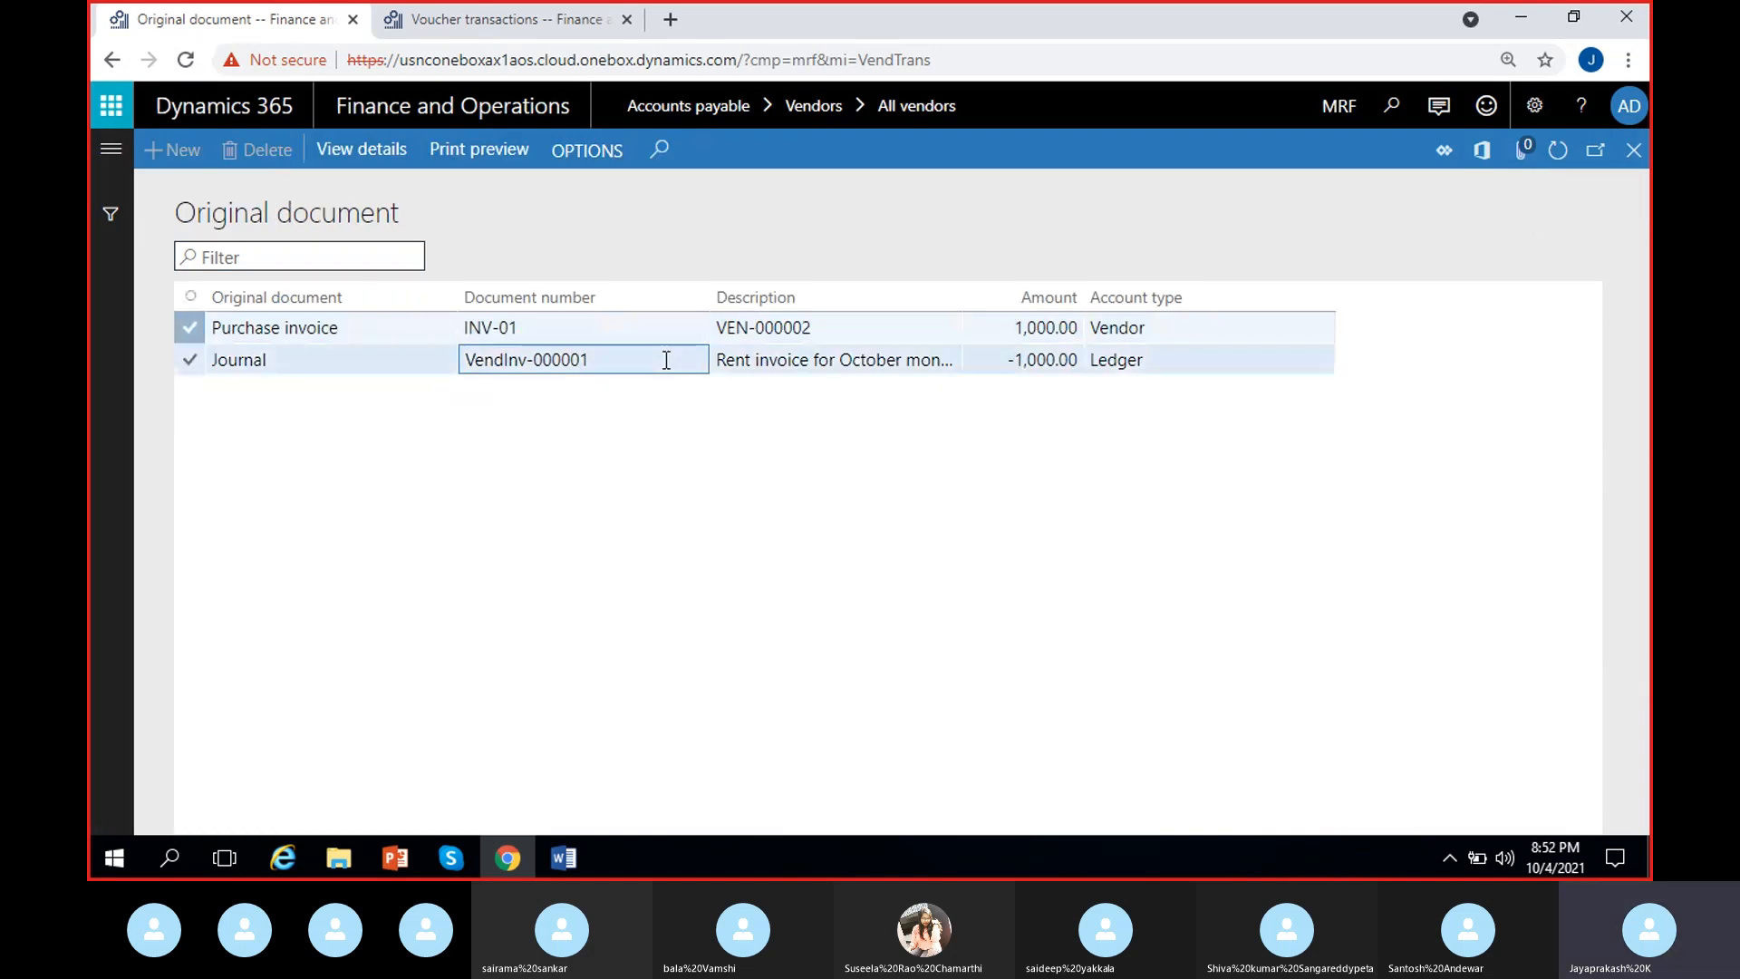
click(402, 154)
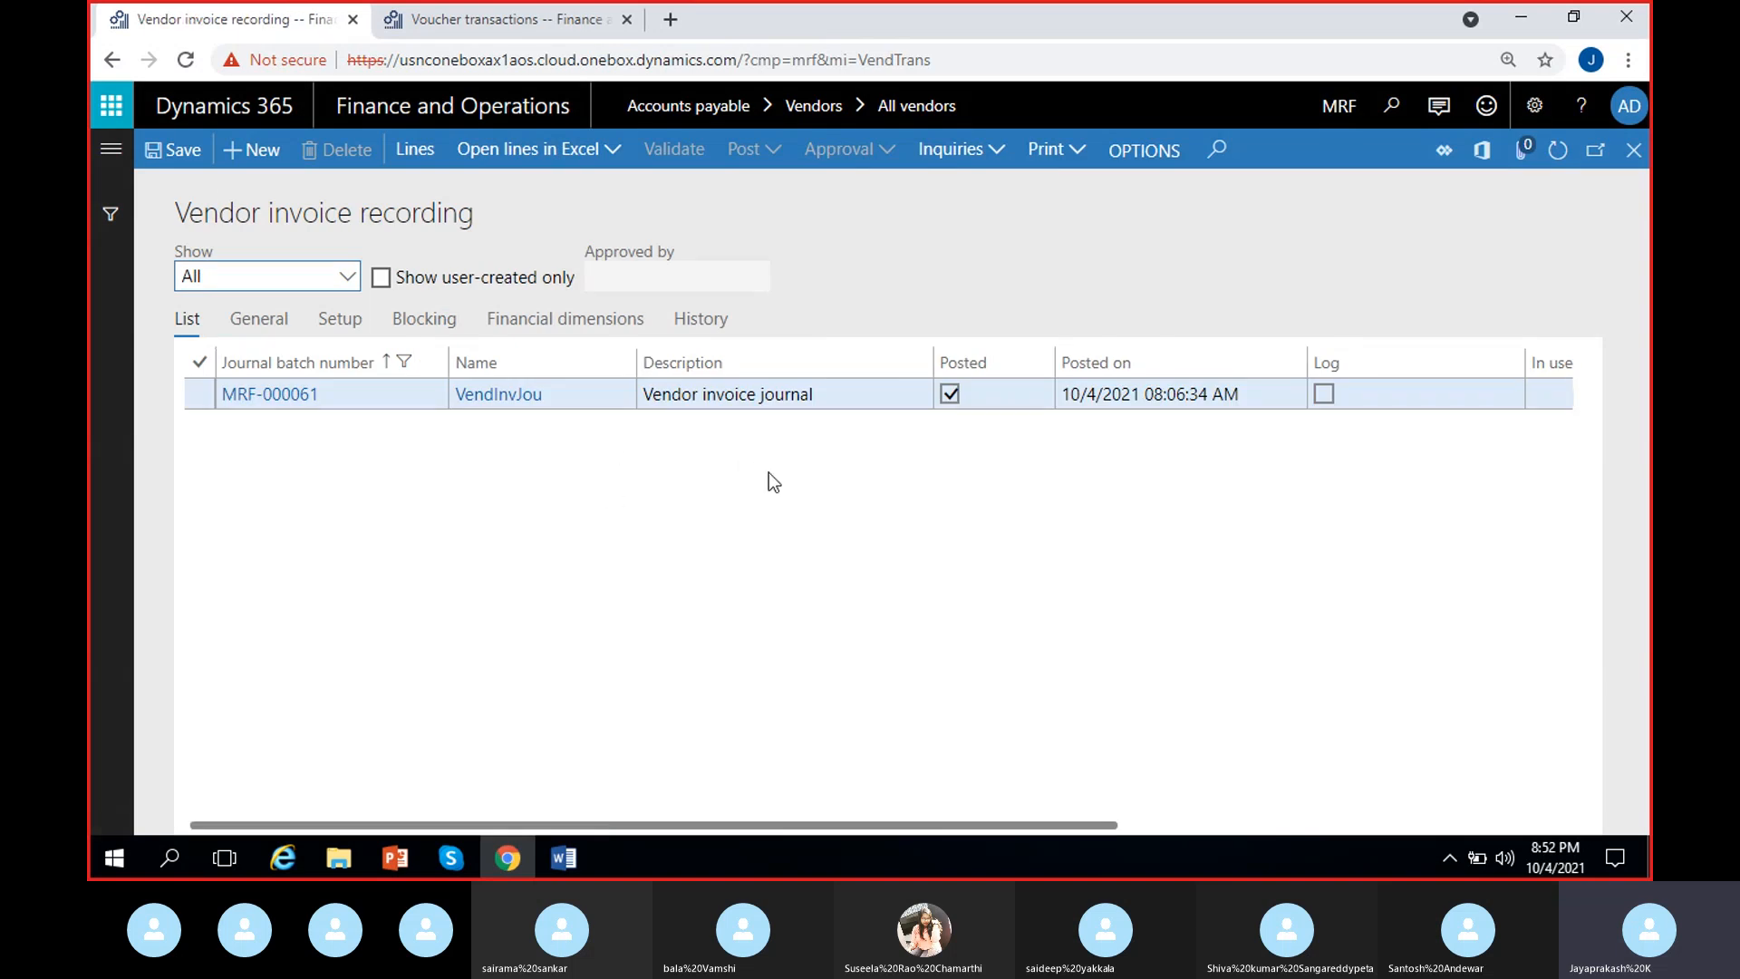
Review invoice journal MRF-000061 and its line's vendor, invoice and offset account, and return to Sahara's vendor transactions.
scroll(769, 473, right, 3)
scroll(769, 471, right, 2)
scroll(769, 471, left, 5)
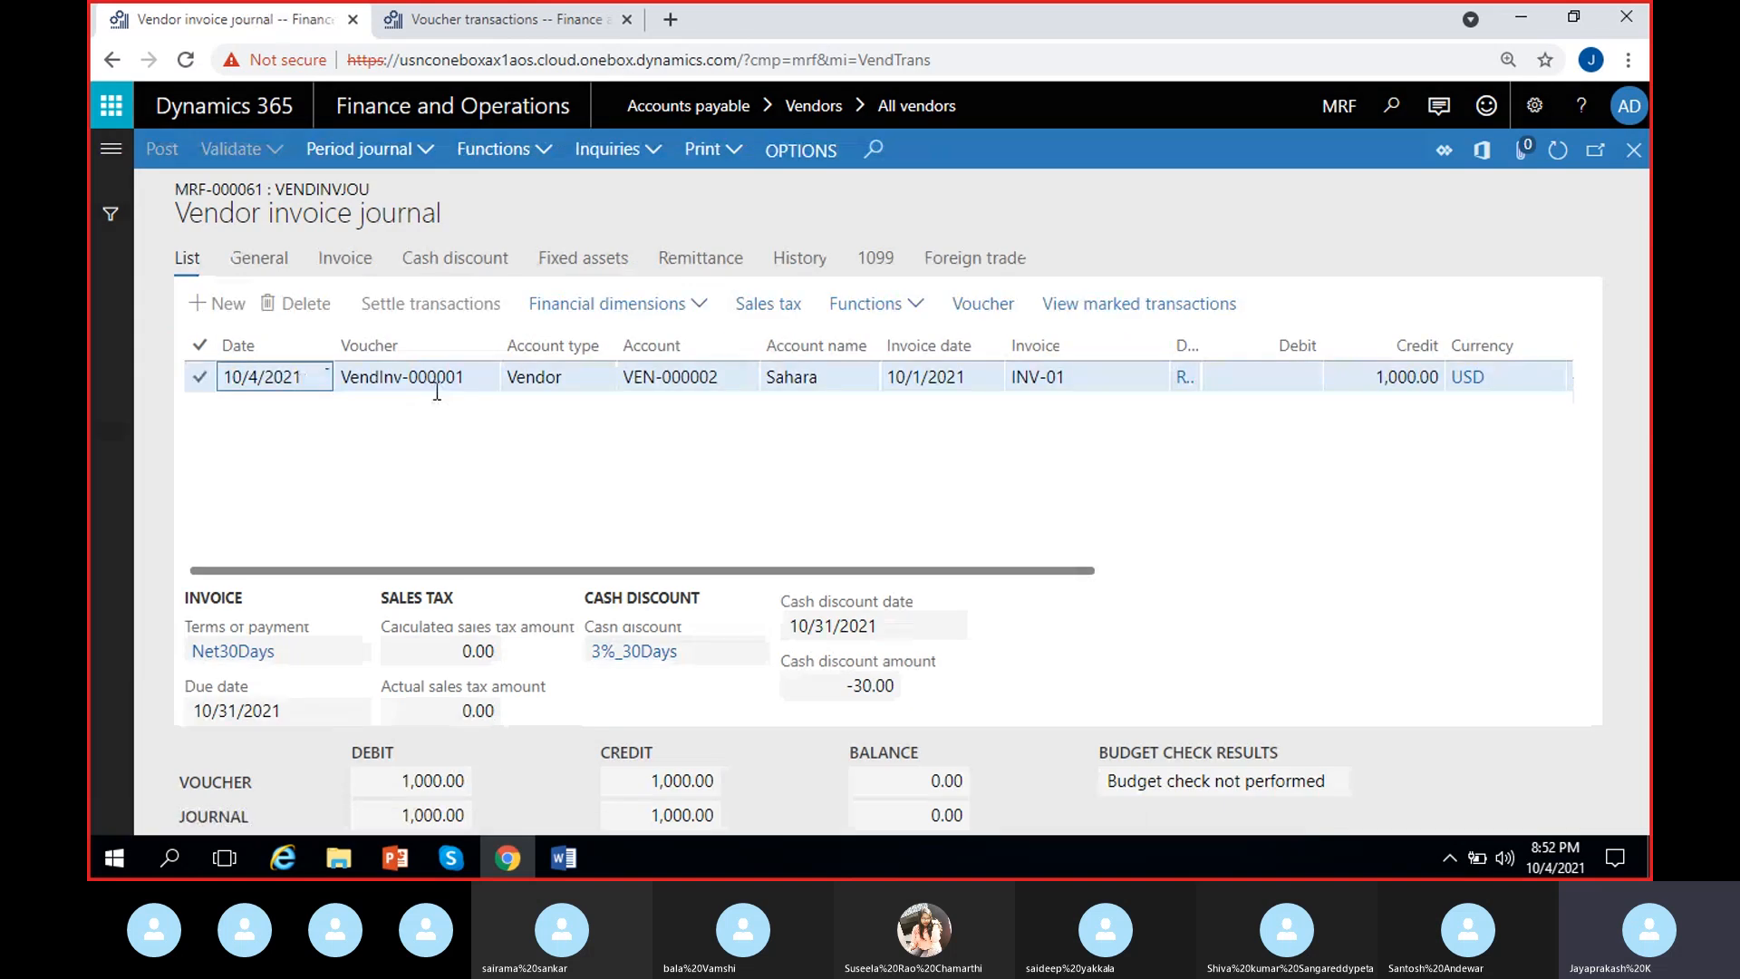
scroll(544, 417, right, 5)
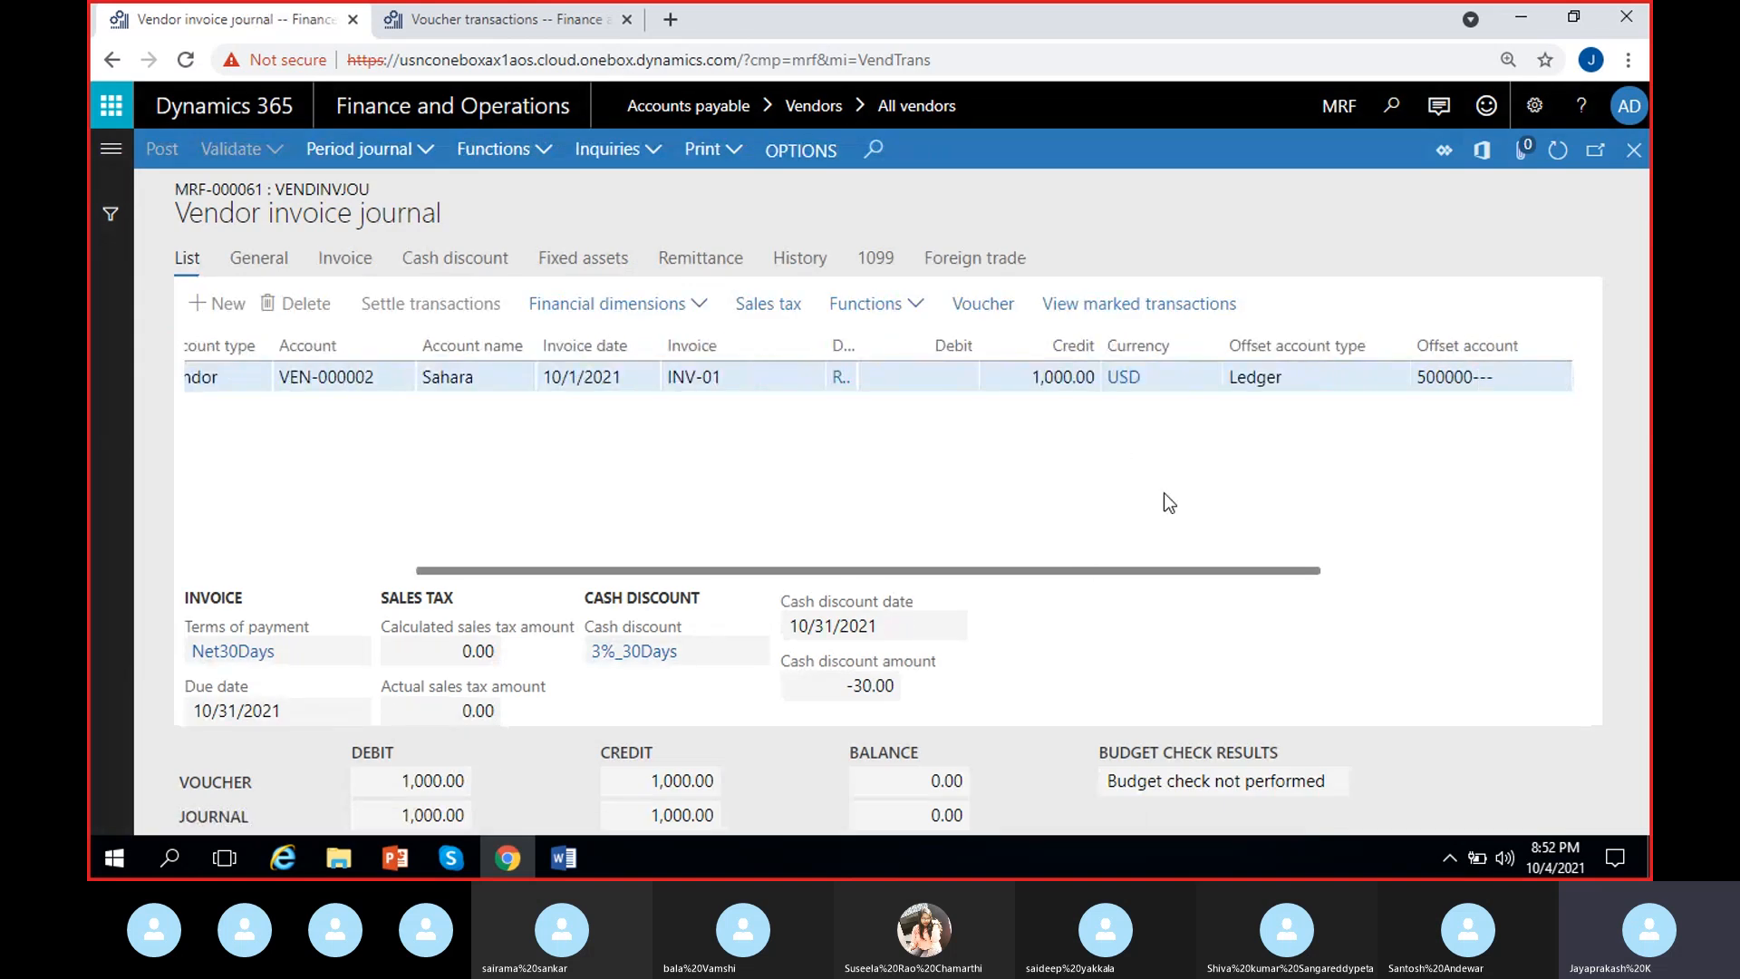
scroll(1178, 476, right, 5)
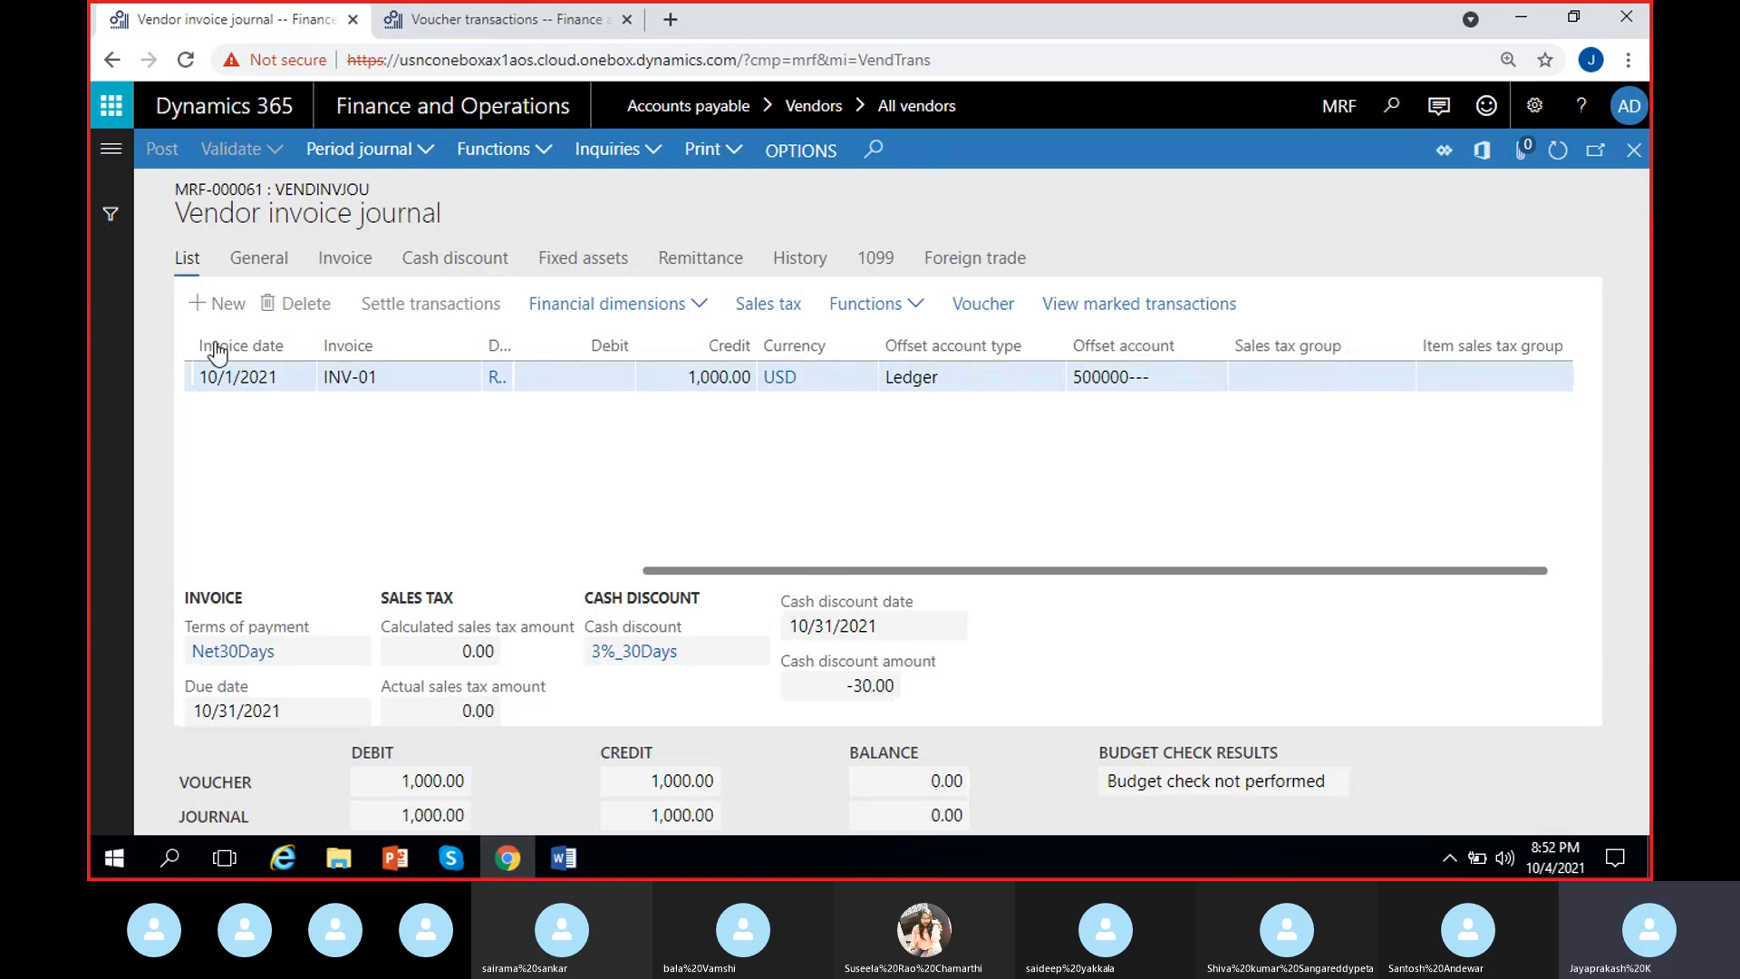
click(1635, 152)
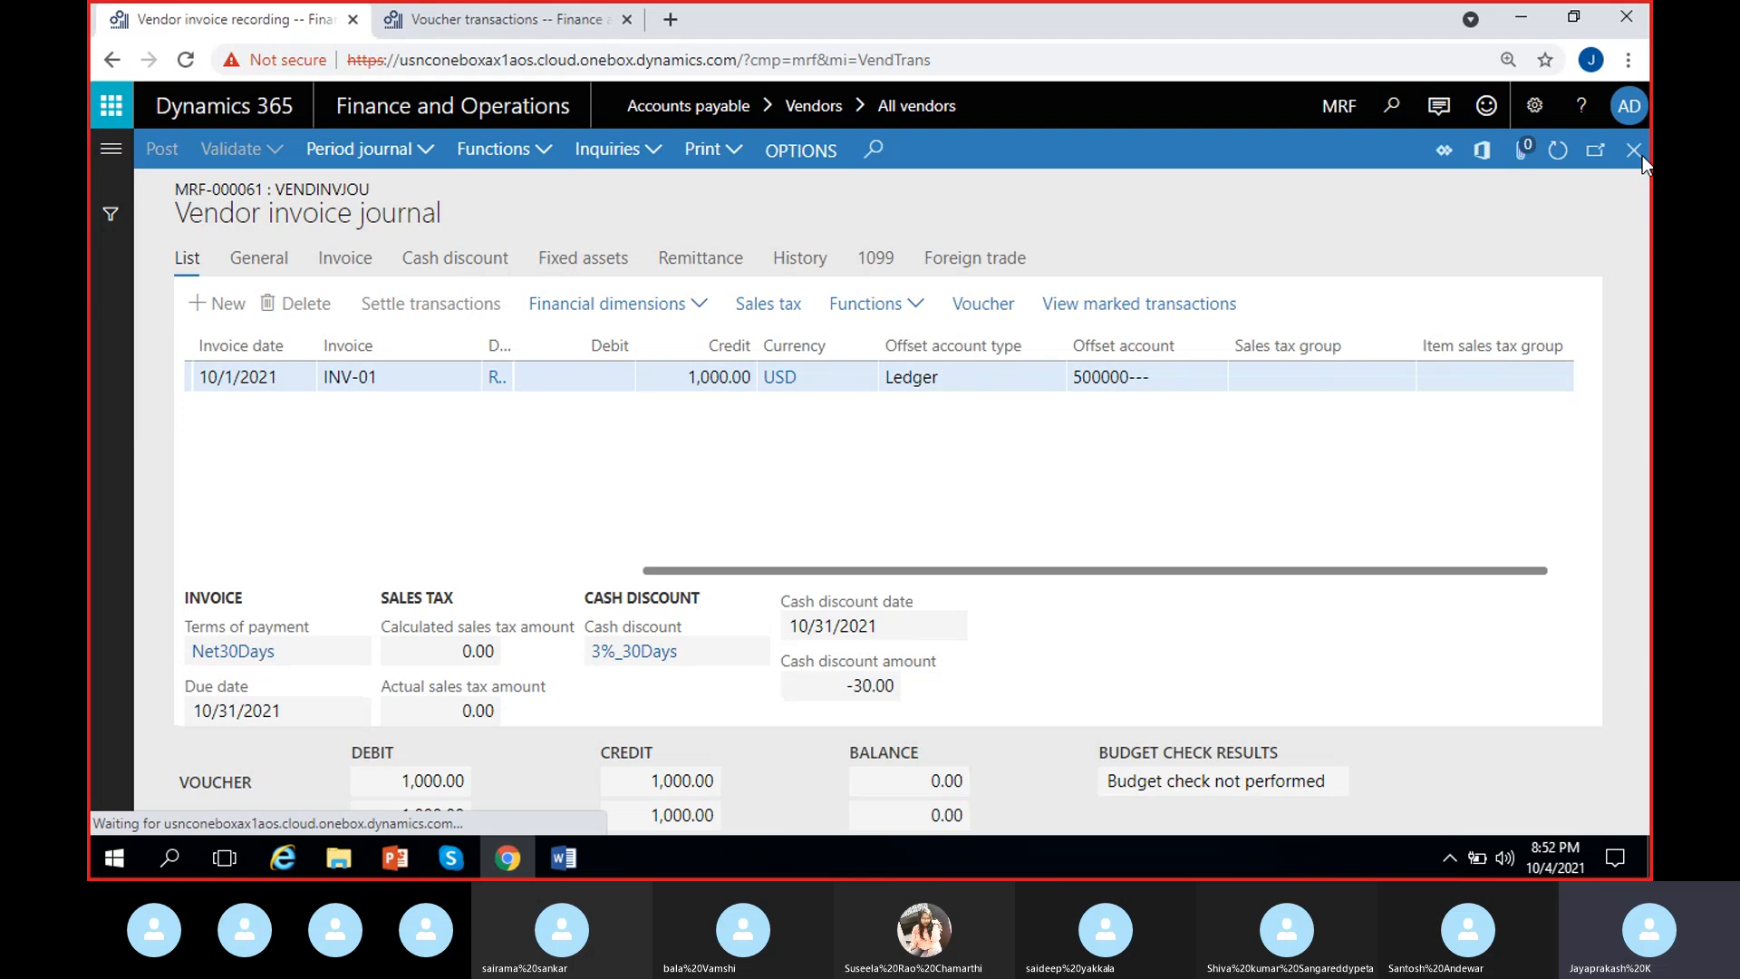
click(1635, 152)
click(1636, 154)
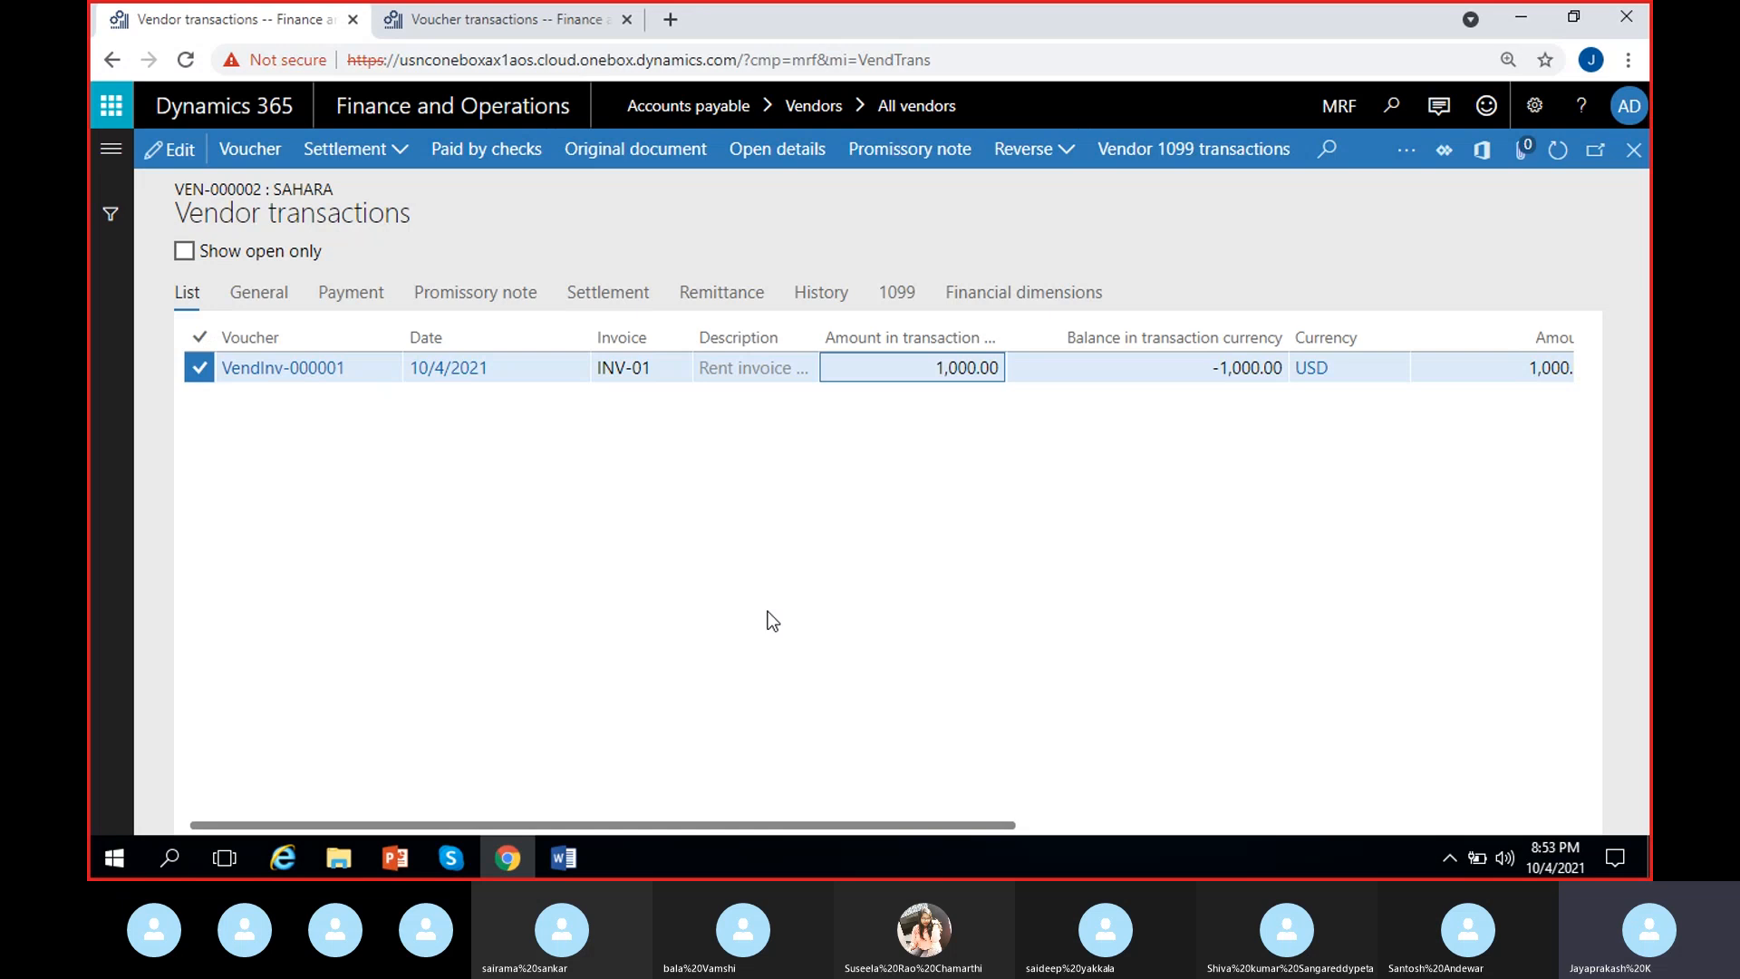
click(677, 568)
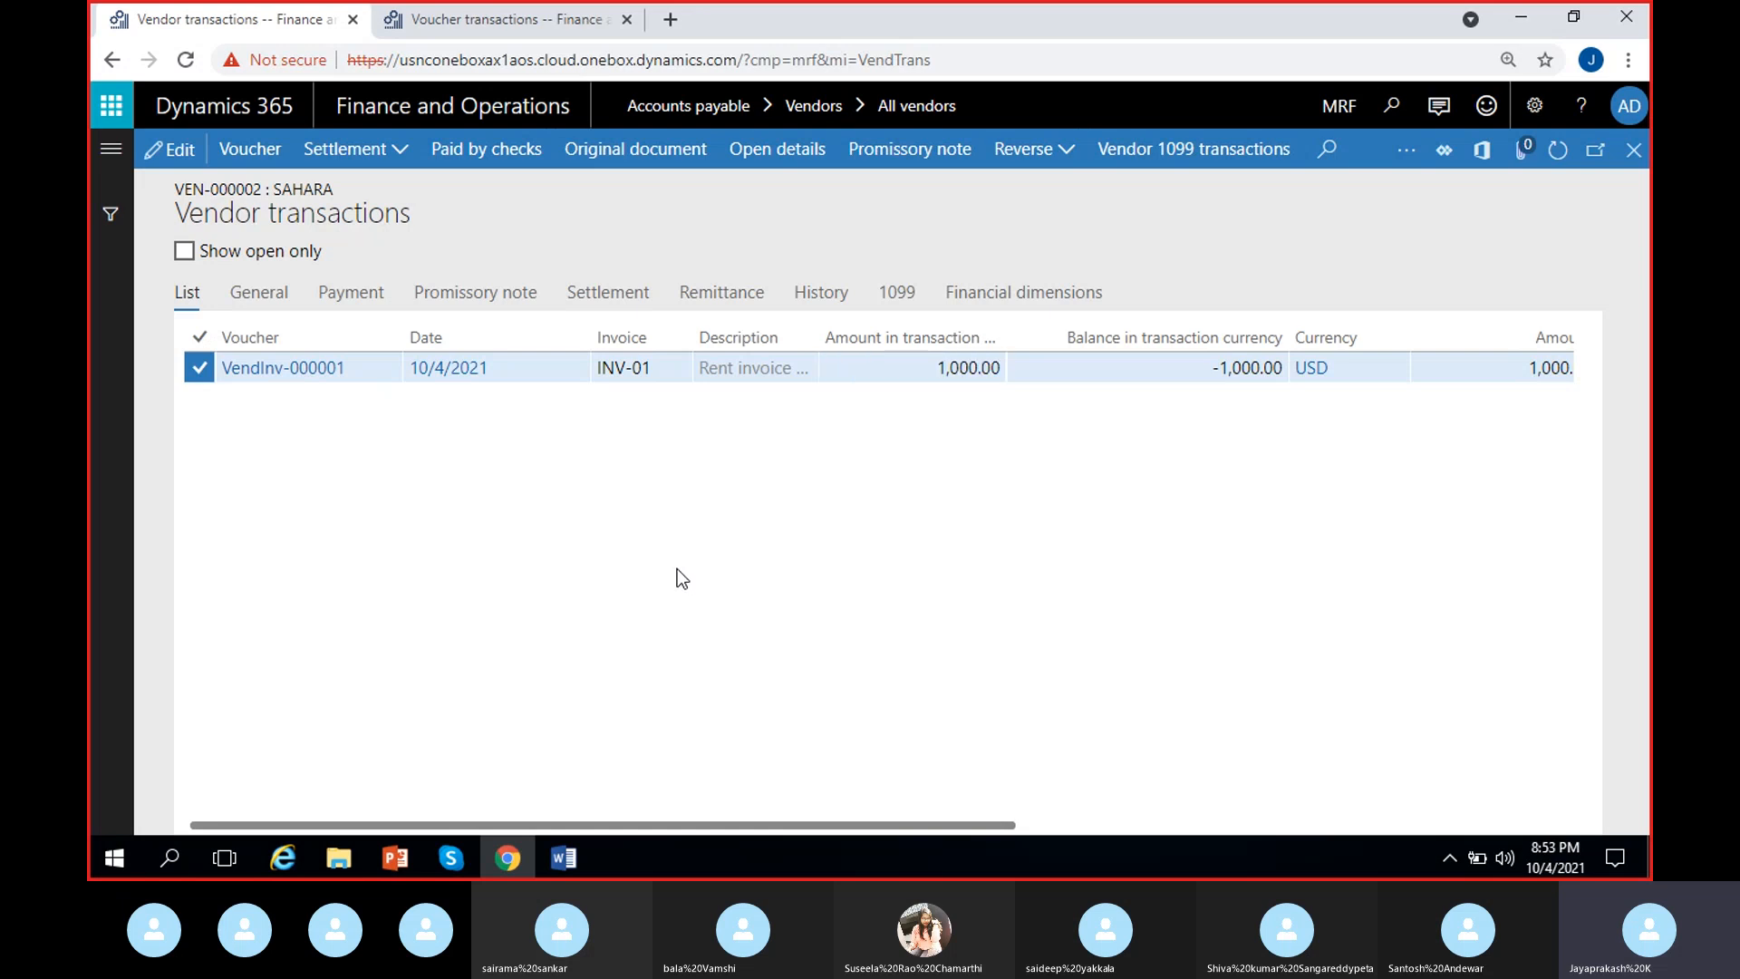
Go back to the invoice journal list, create a new journal named VendInvJou and open its lines.
click(516, 23)
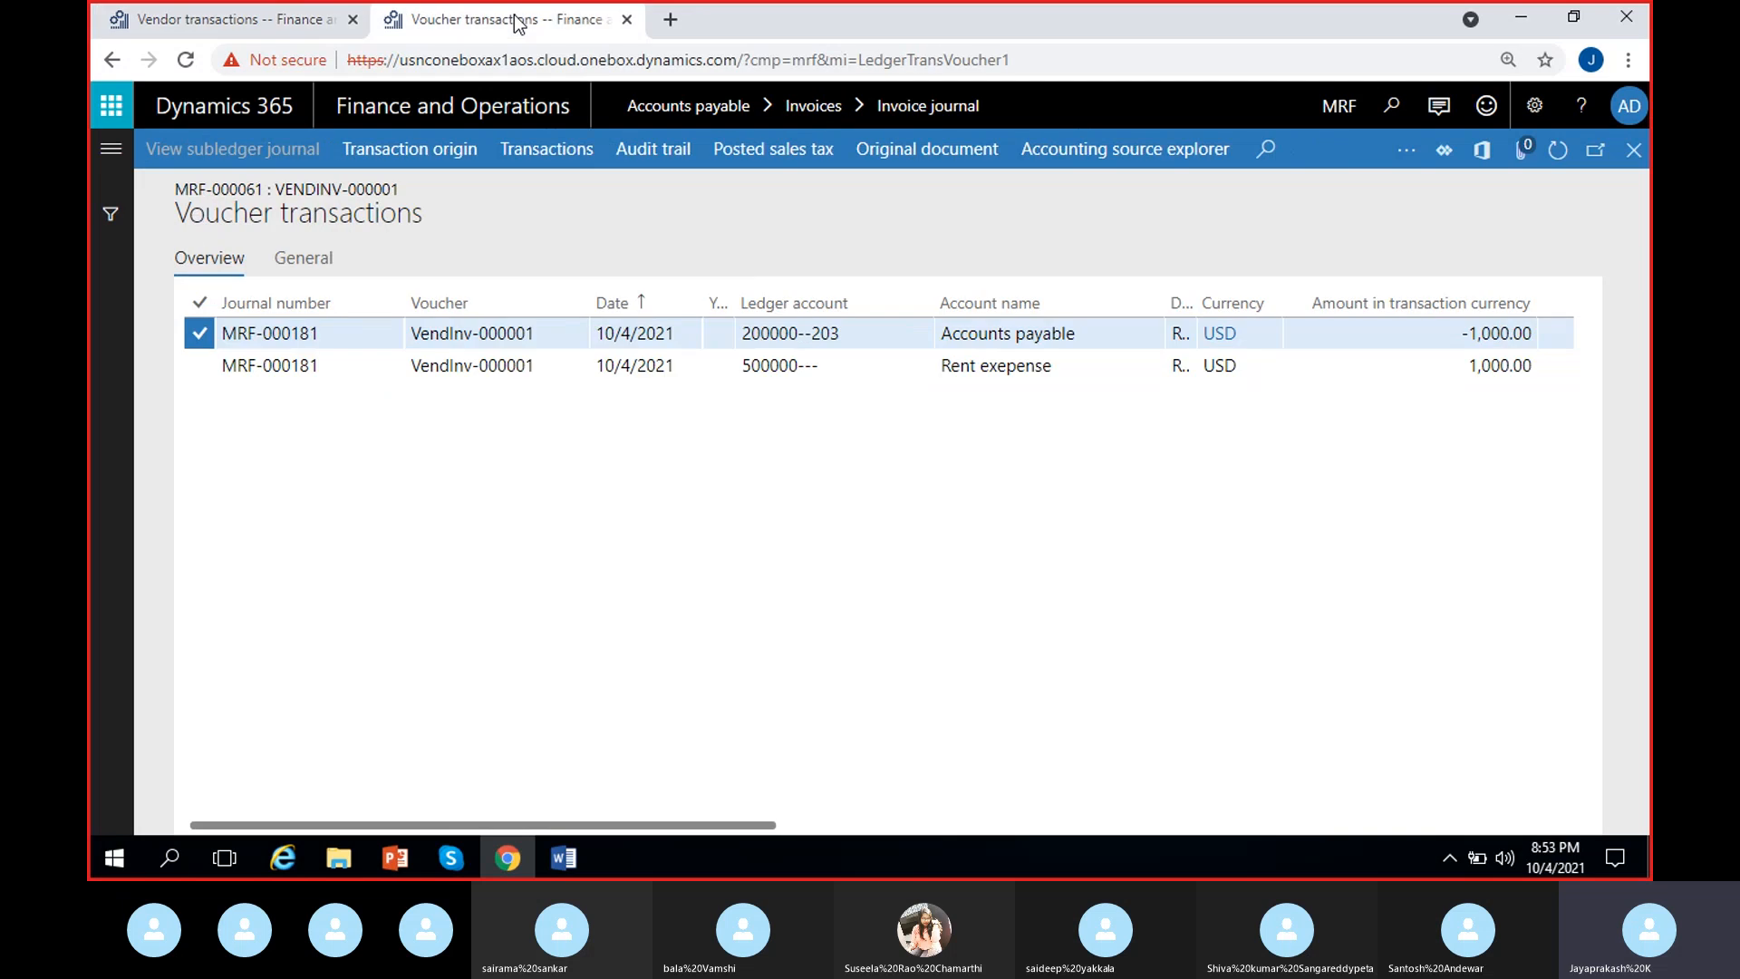
click(1634, 152)
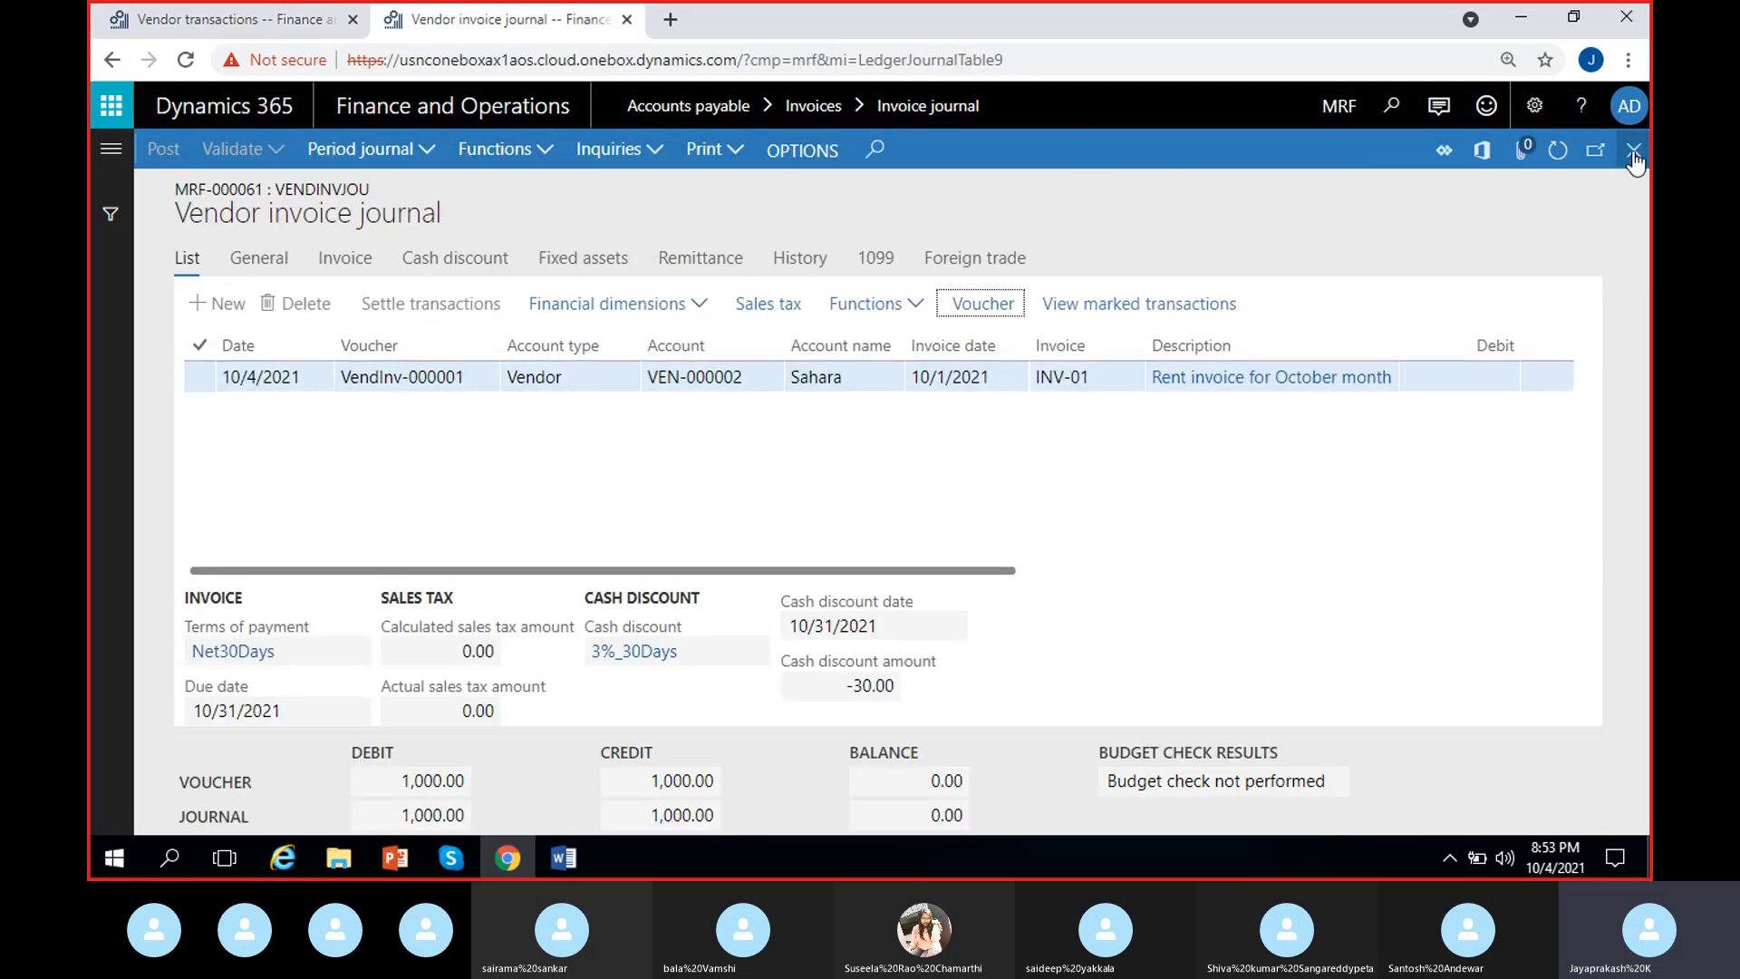
click(1634, 152)
key(alt+n)
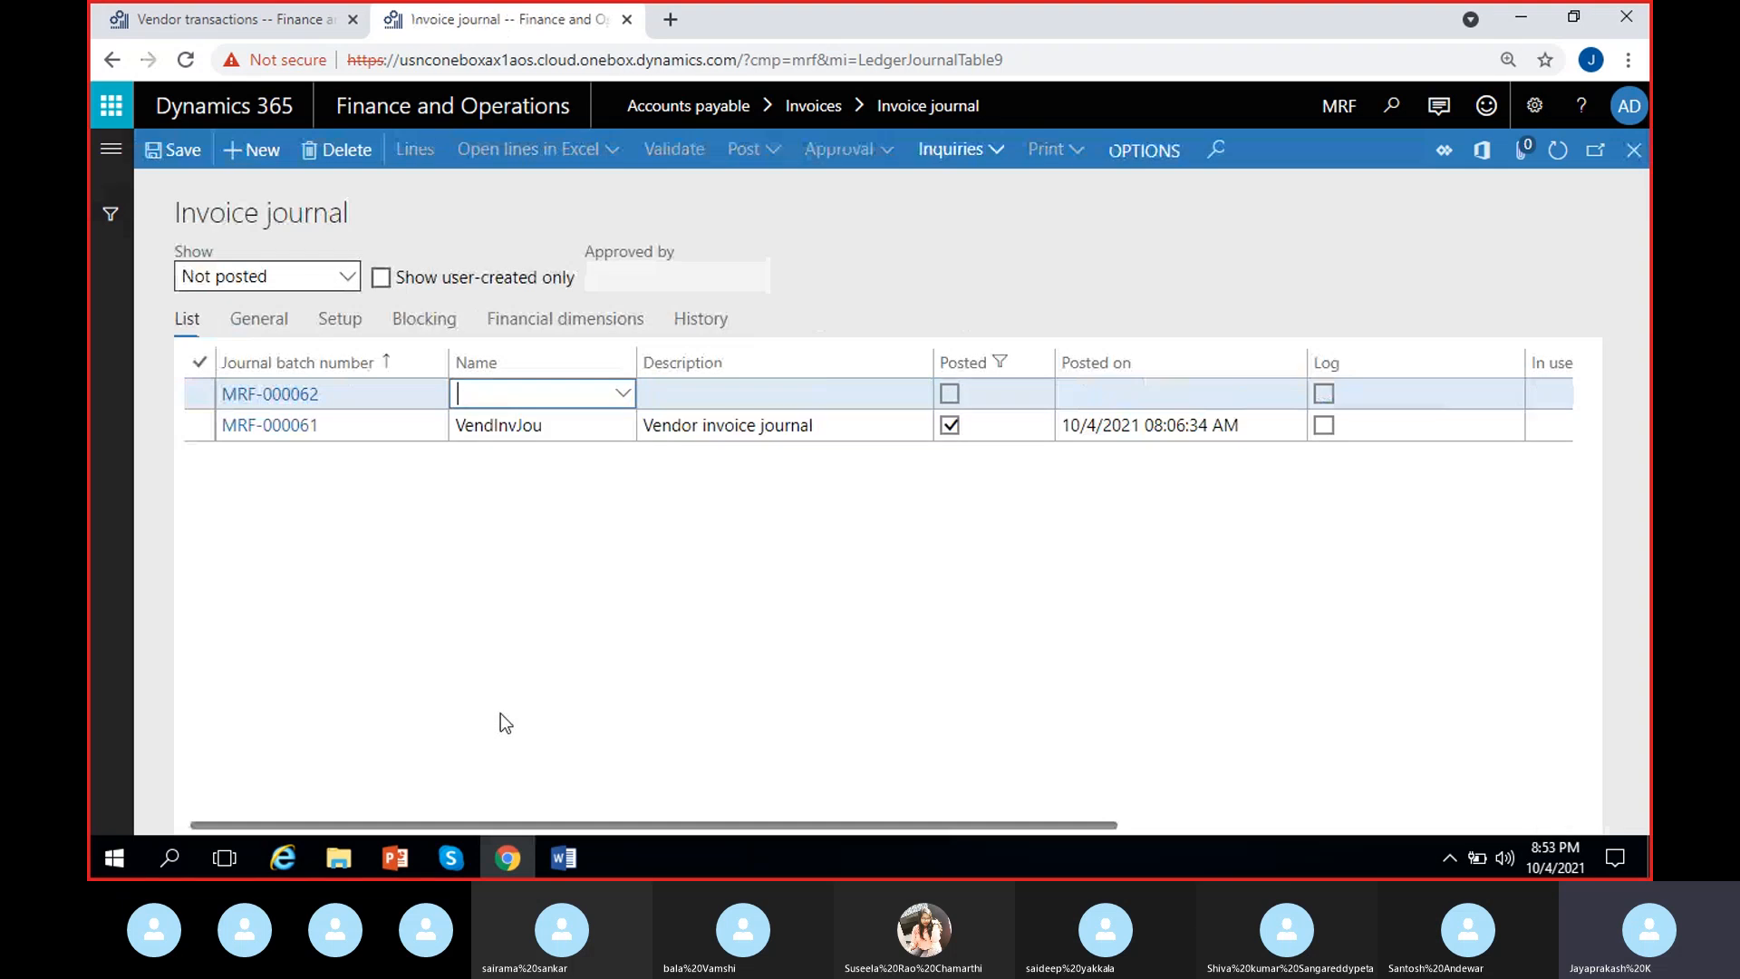
click(622, 395)
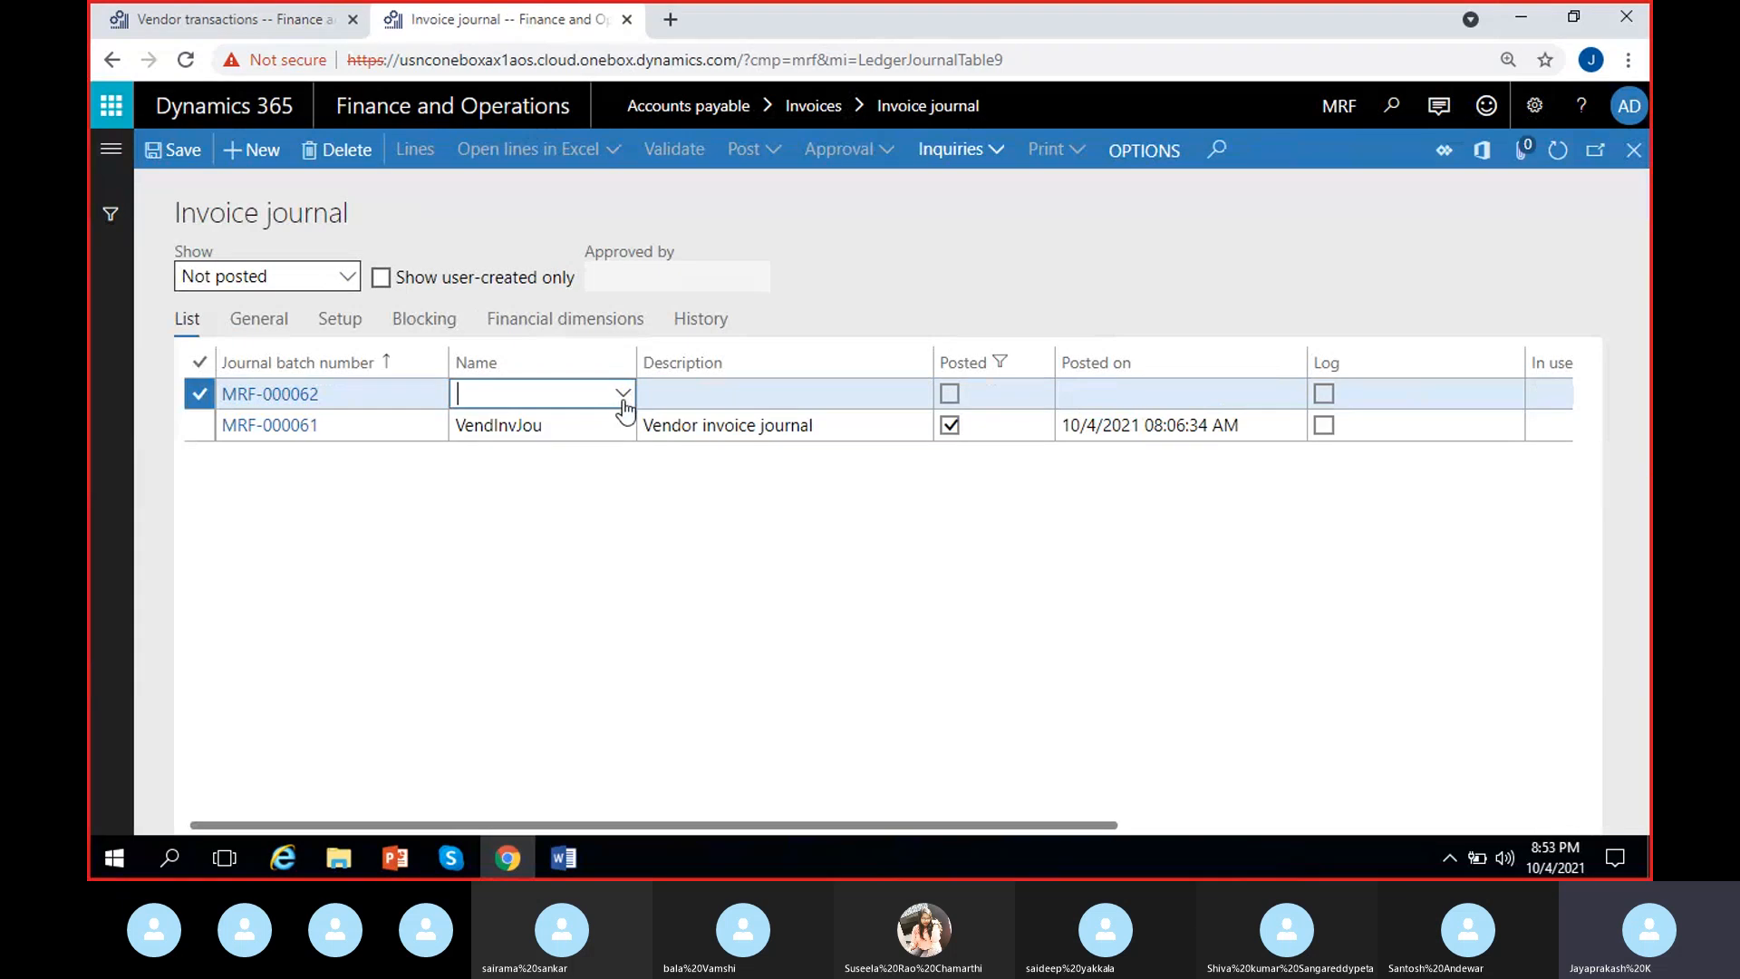
click(595, 456)
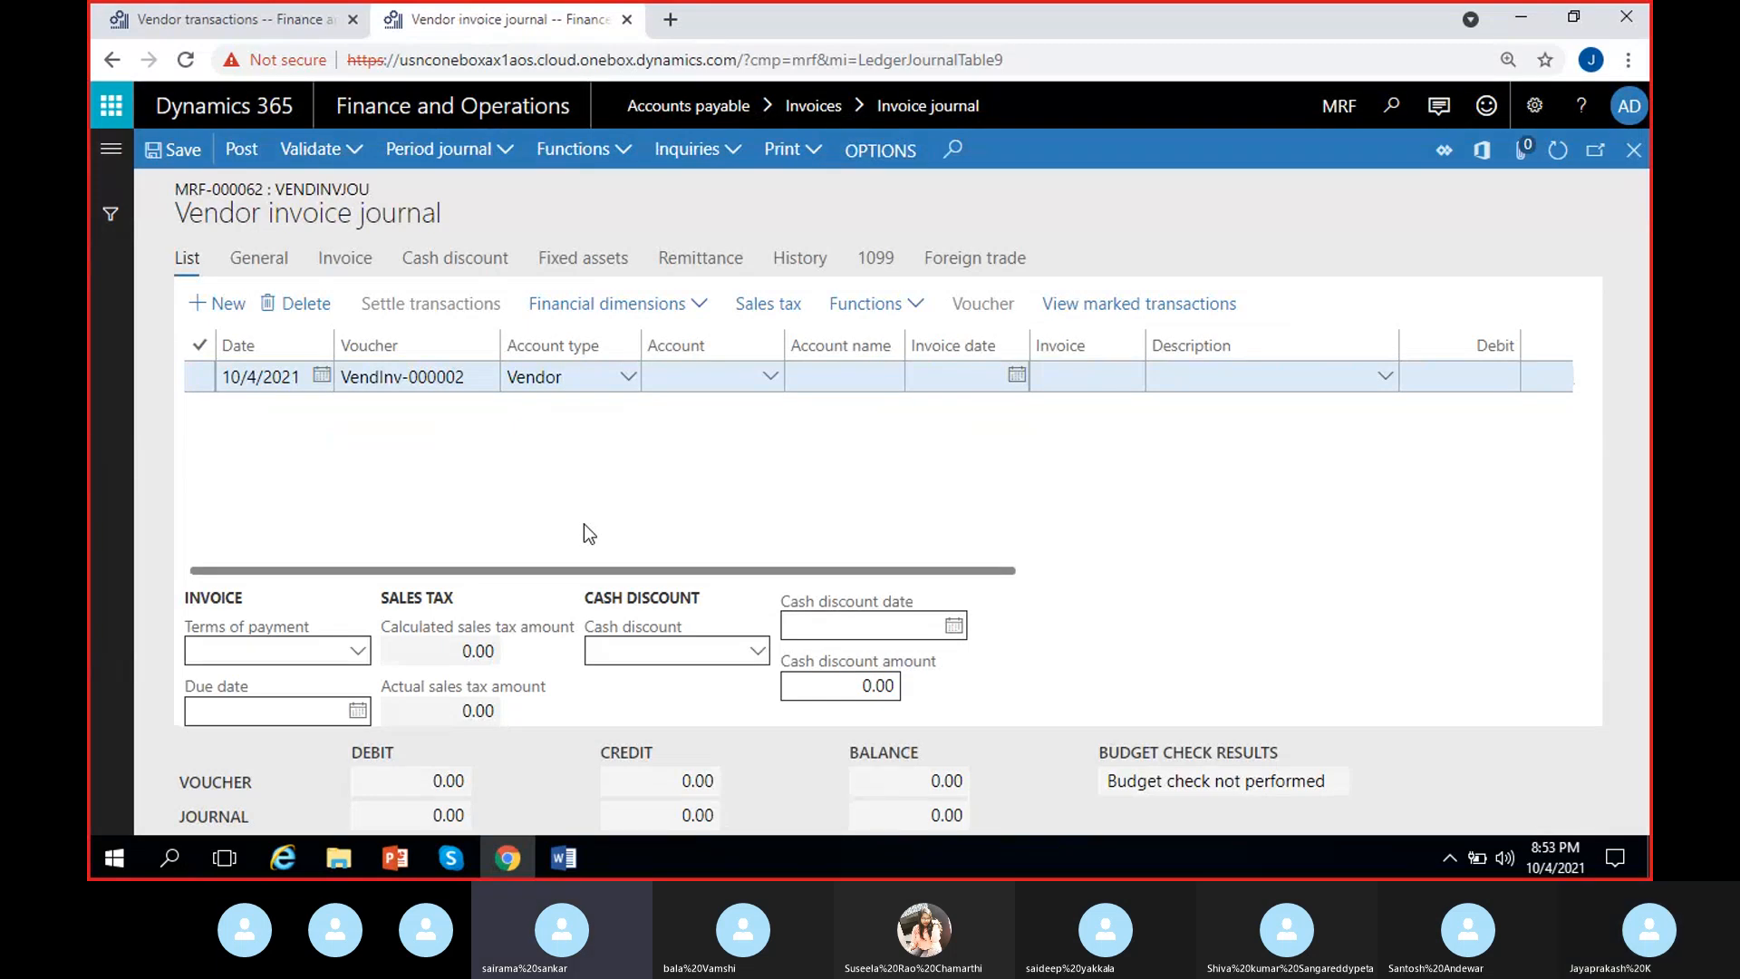
Set the new journal line's vendor account to Sahara and its invoice date to 10/2/2021.
click(766, 382)
click(766, 381)
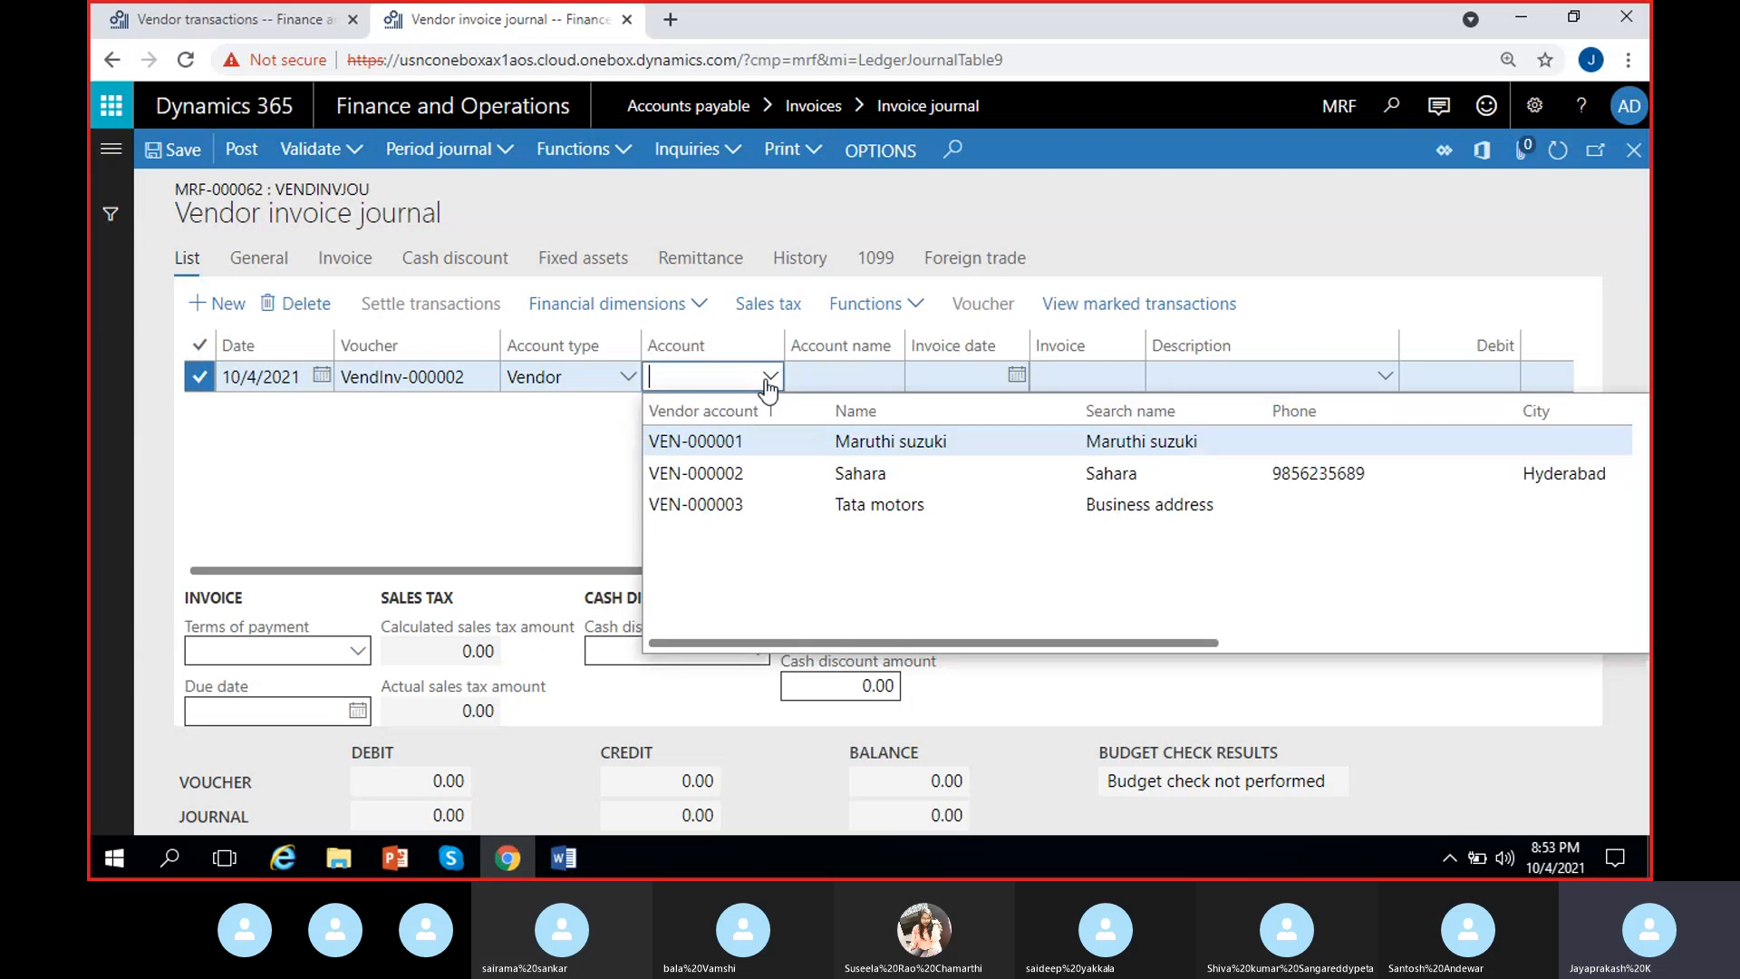
click(834, 473)
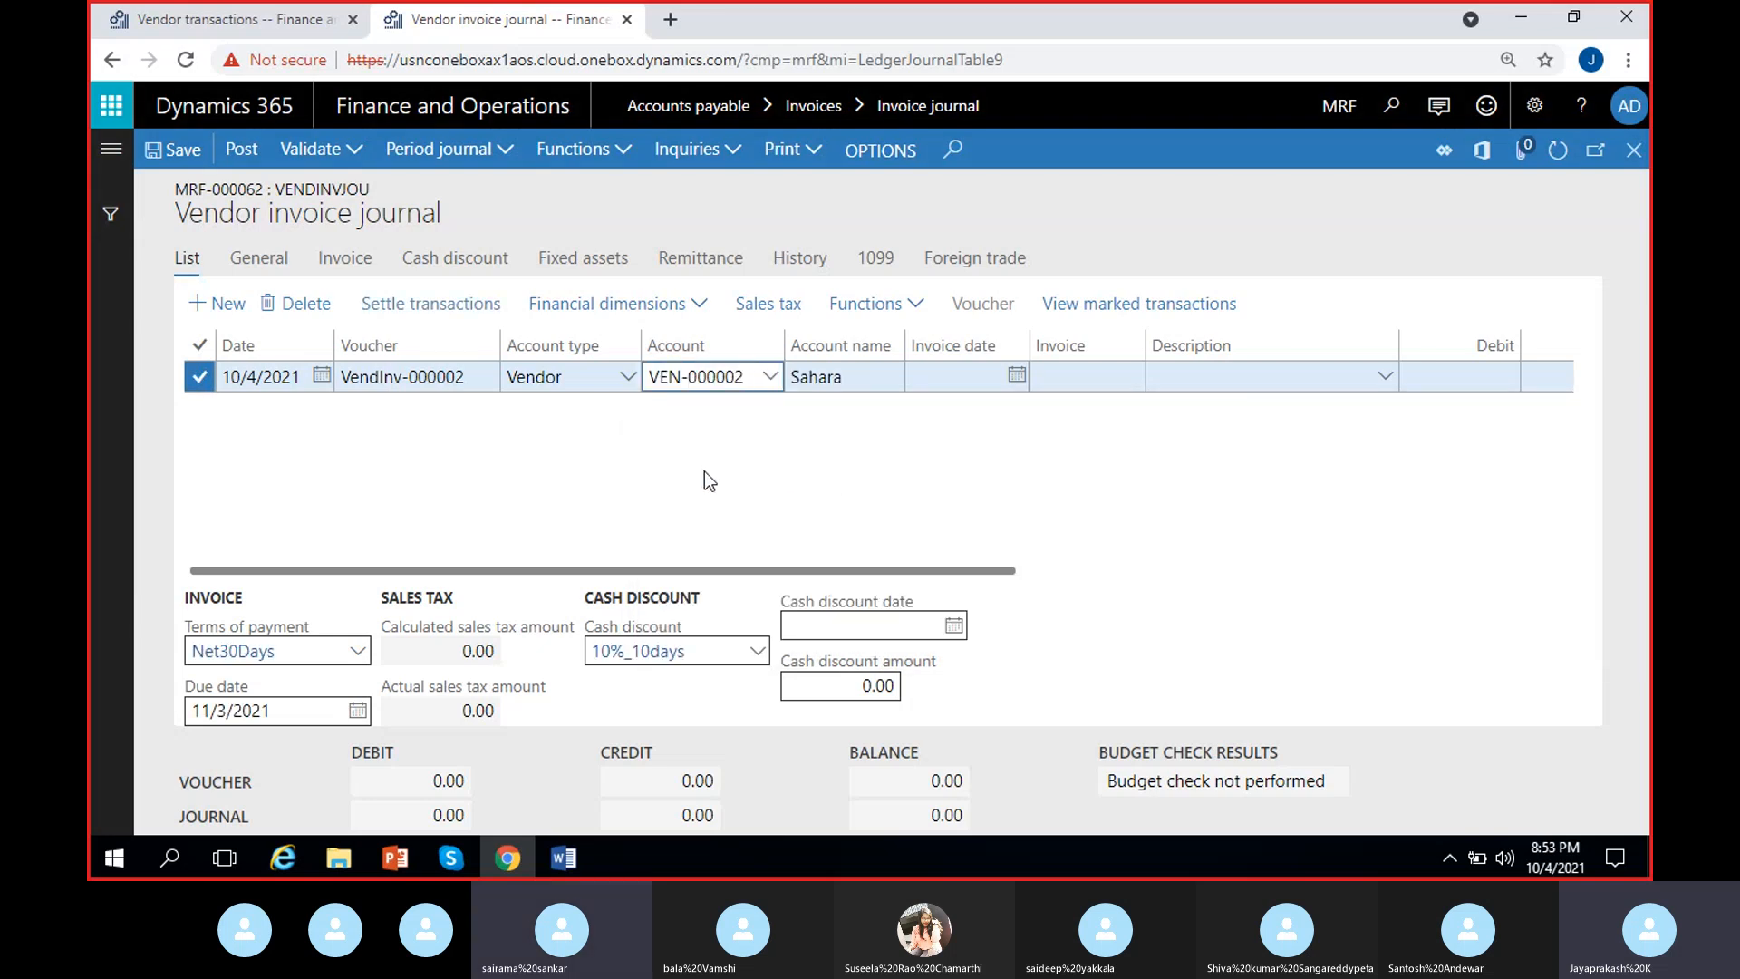
click(1015, 376)
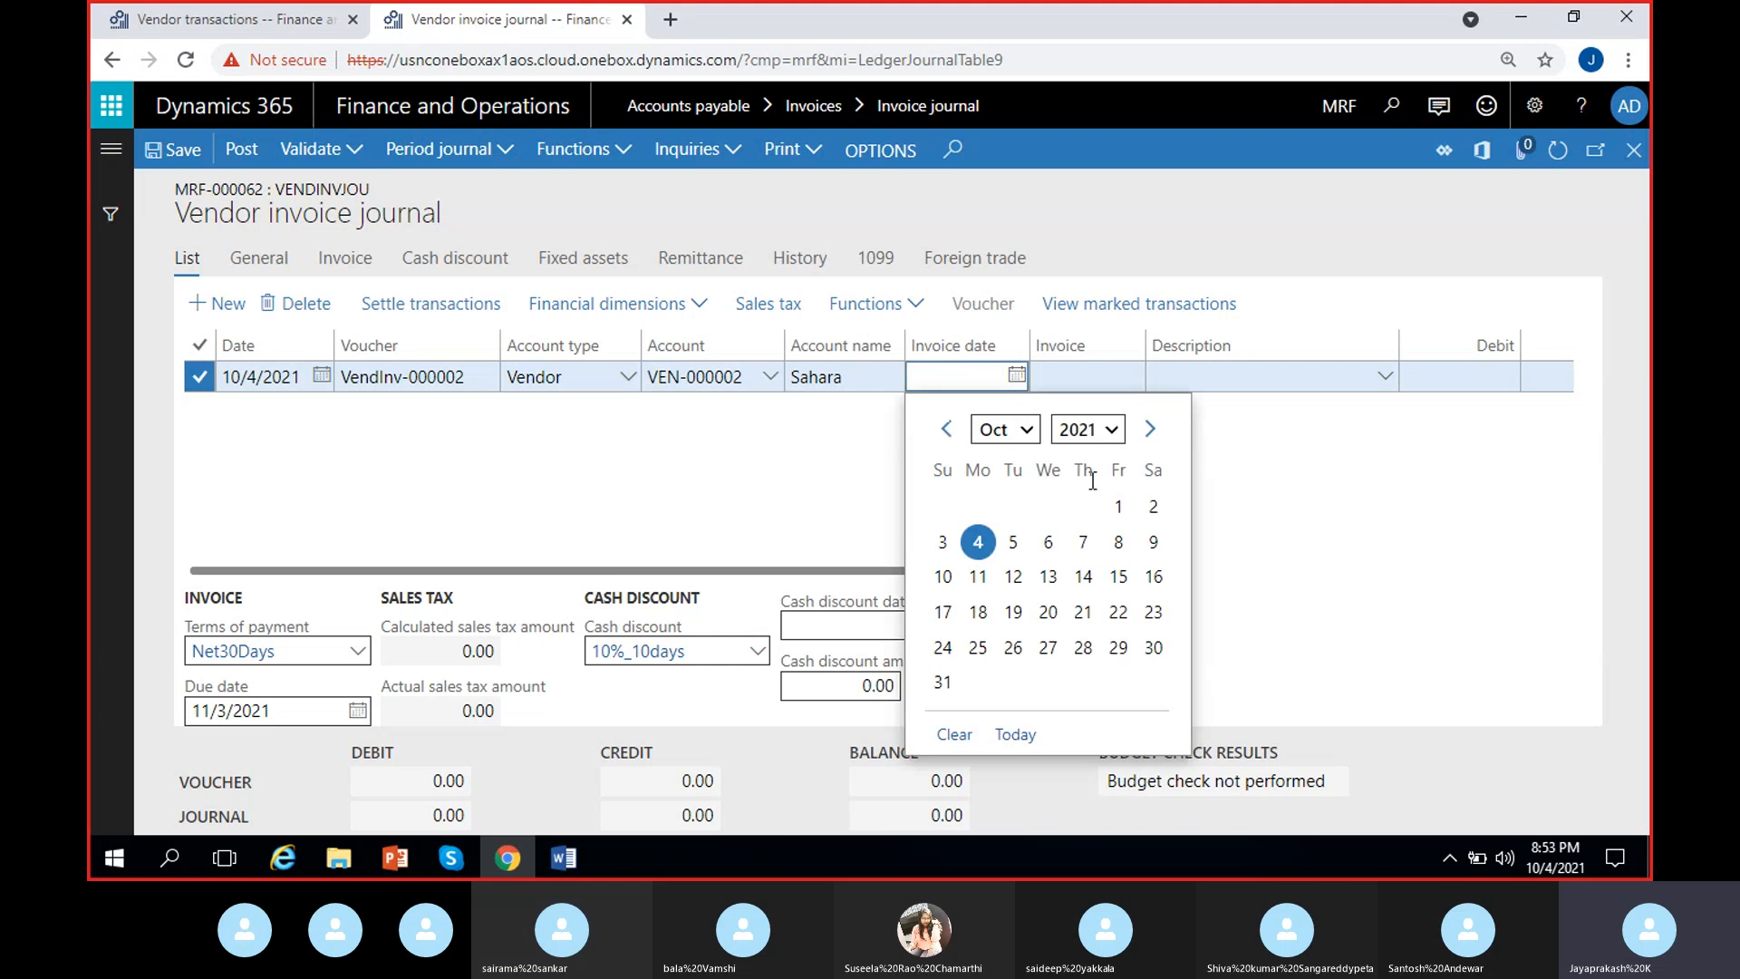
click(1153, 506)
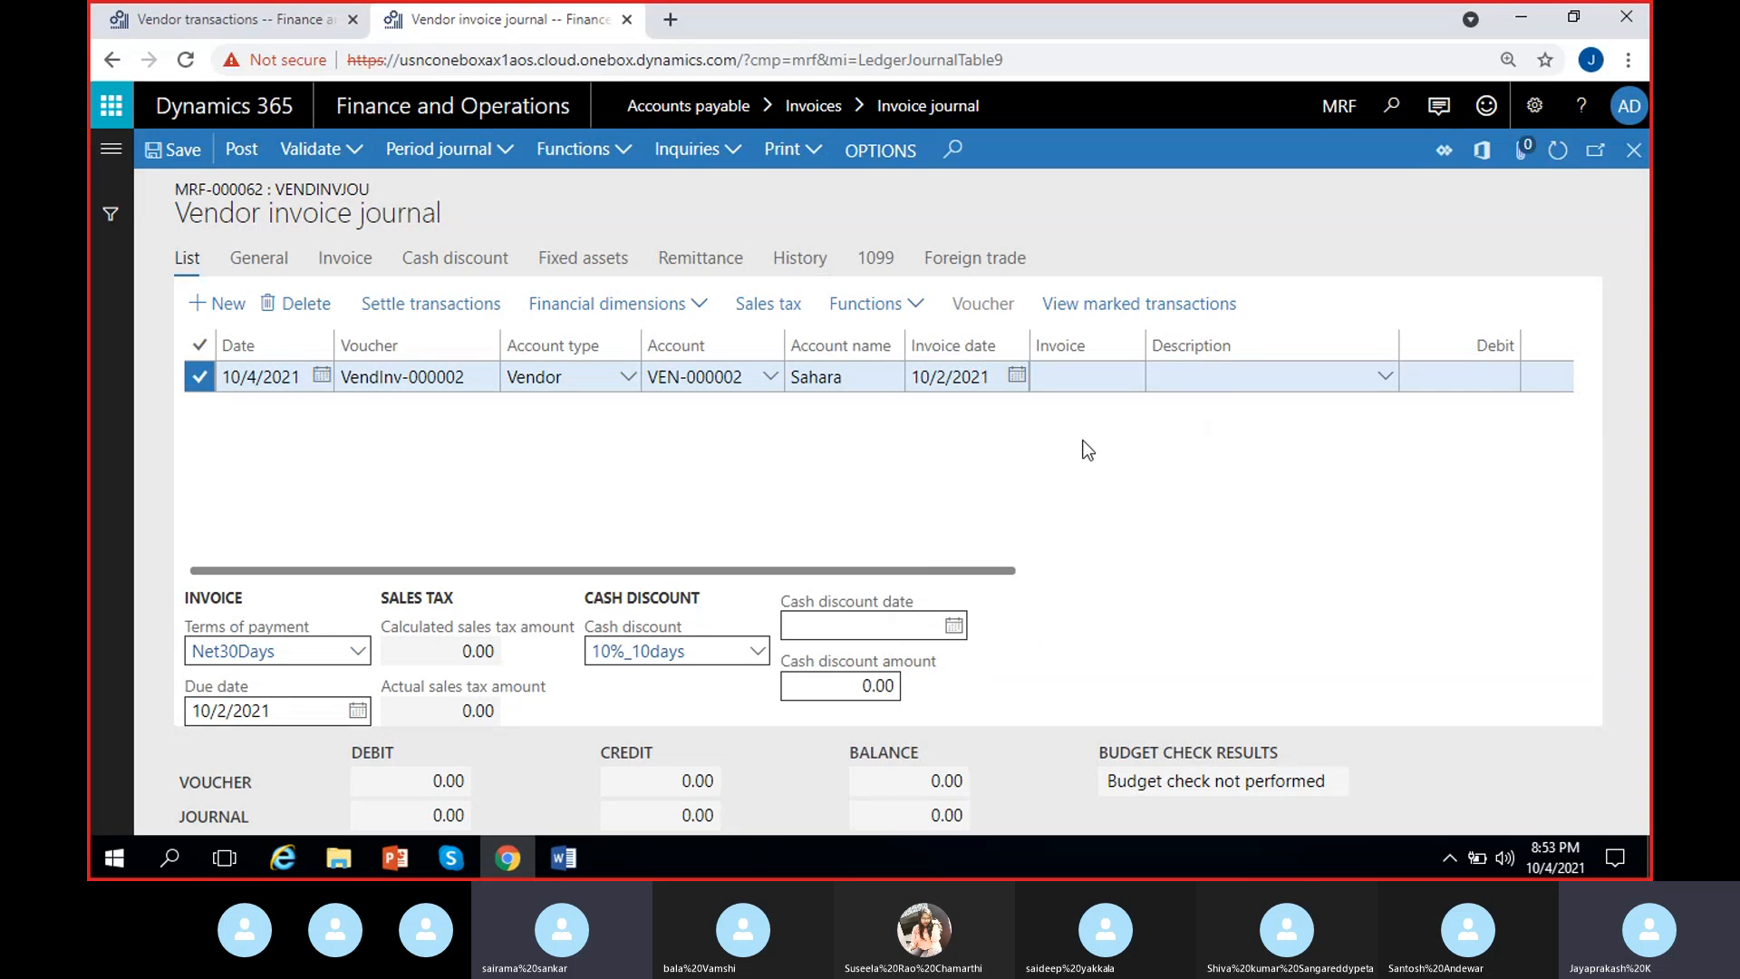
Enter Inv-02 as the invoice number on Sahara's journal line.
click(1071, 384)
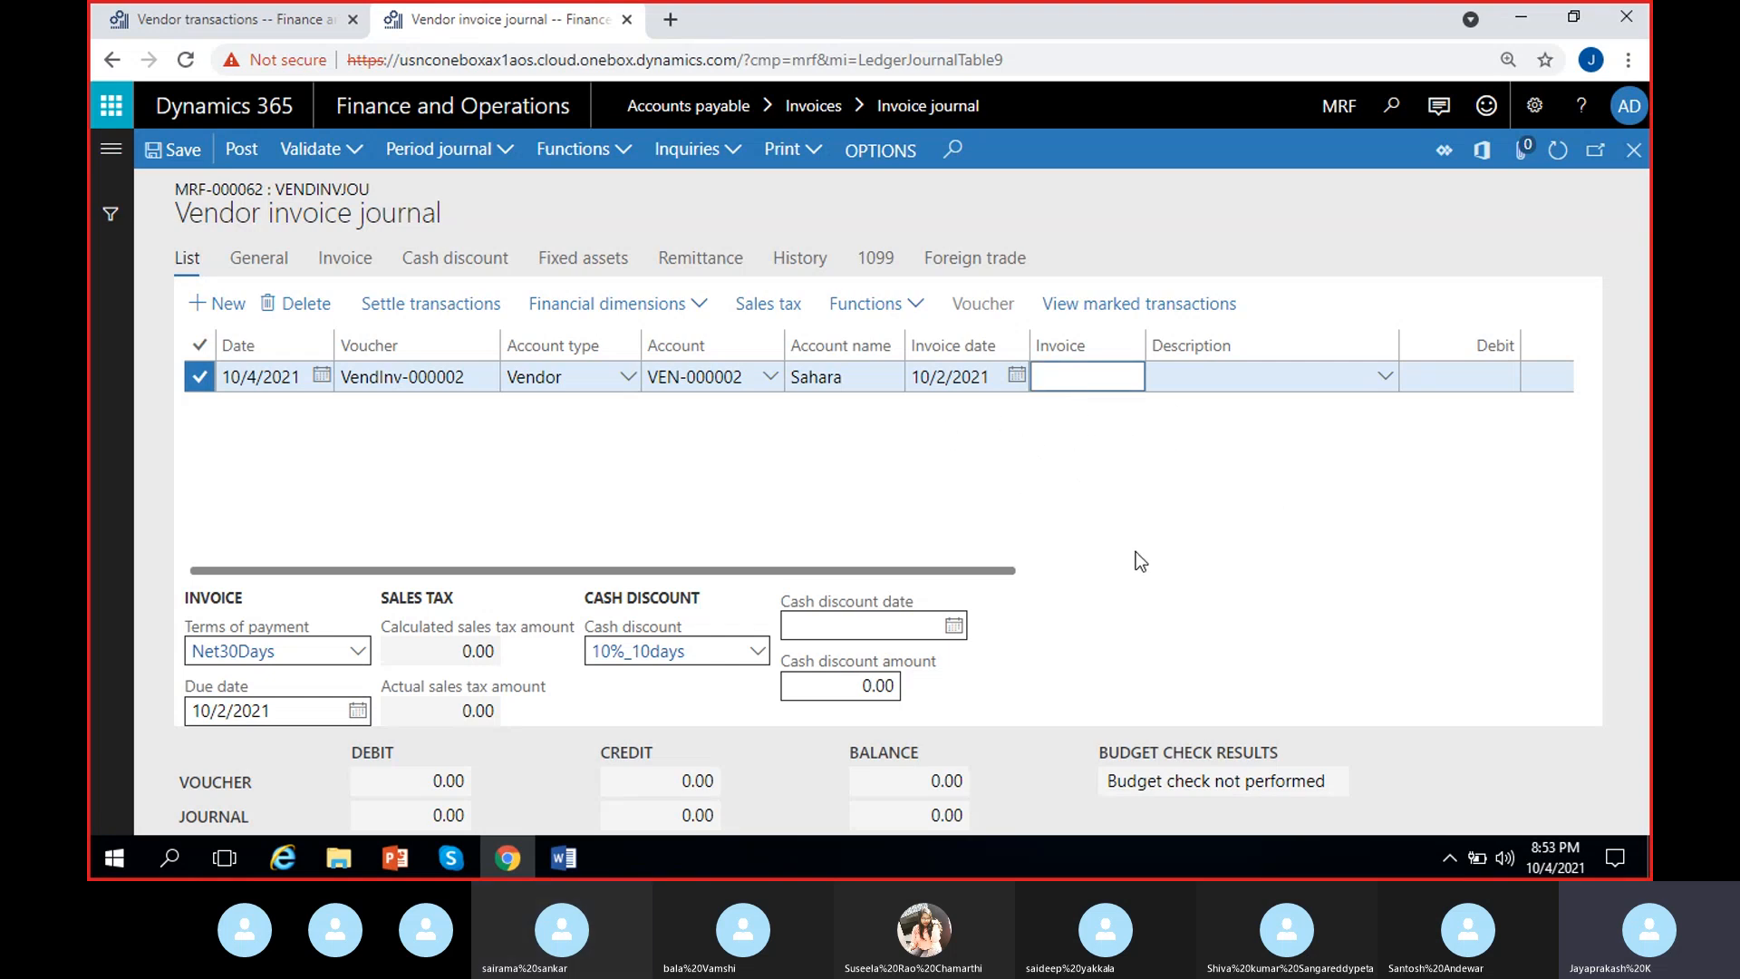
text(Inv-)
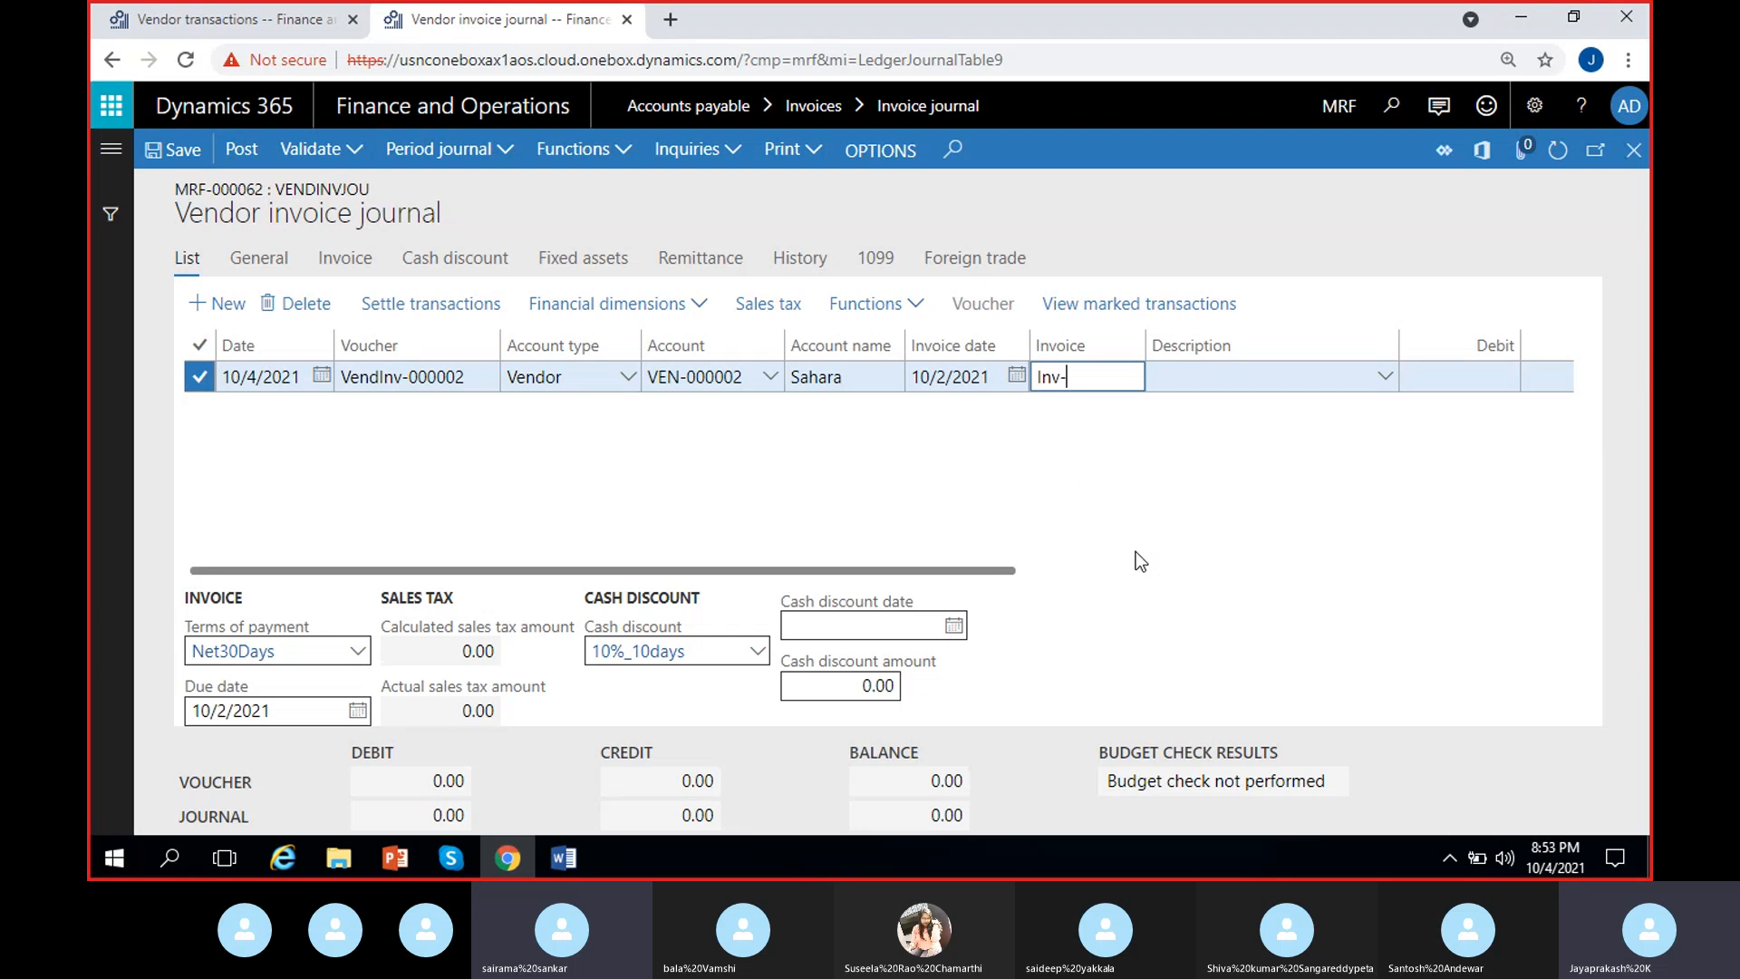
text(02)
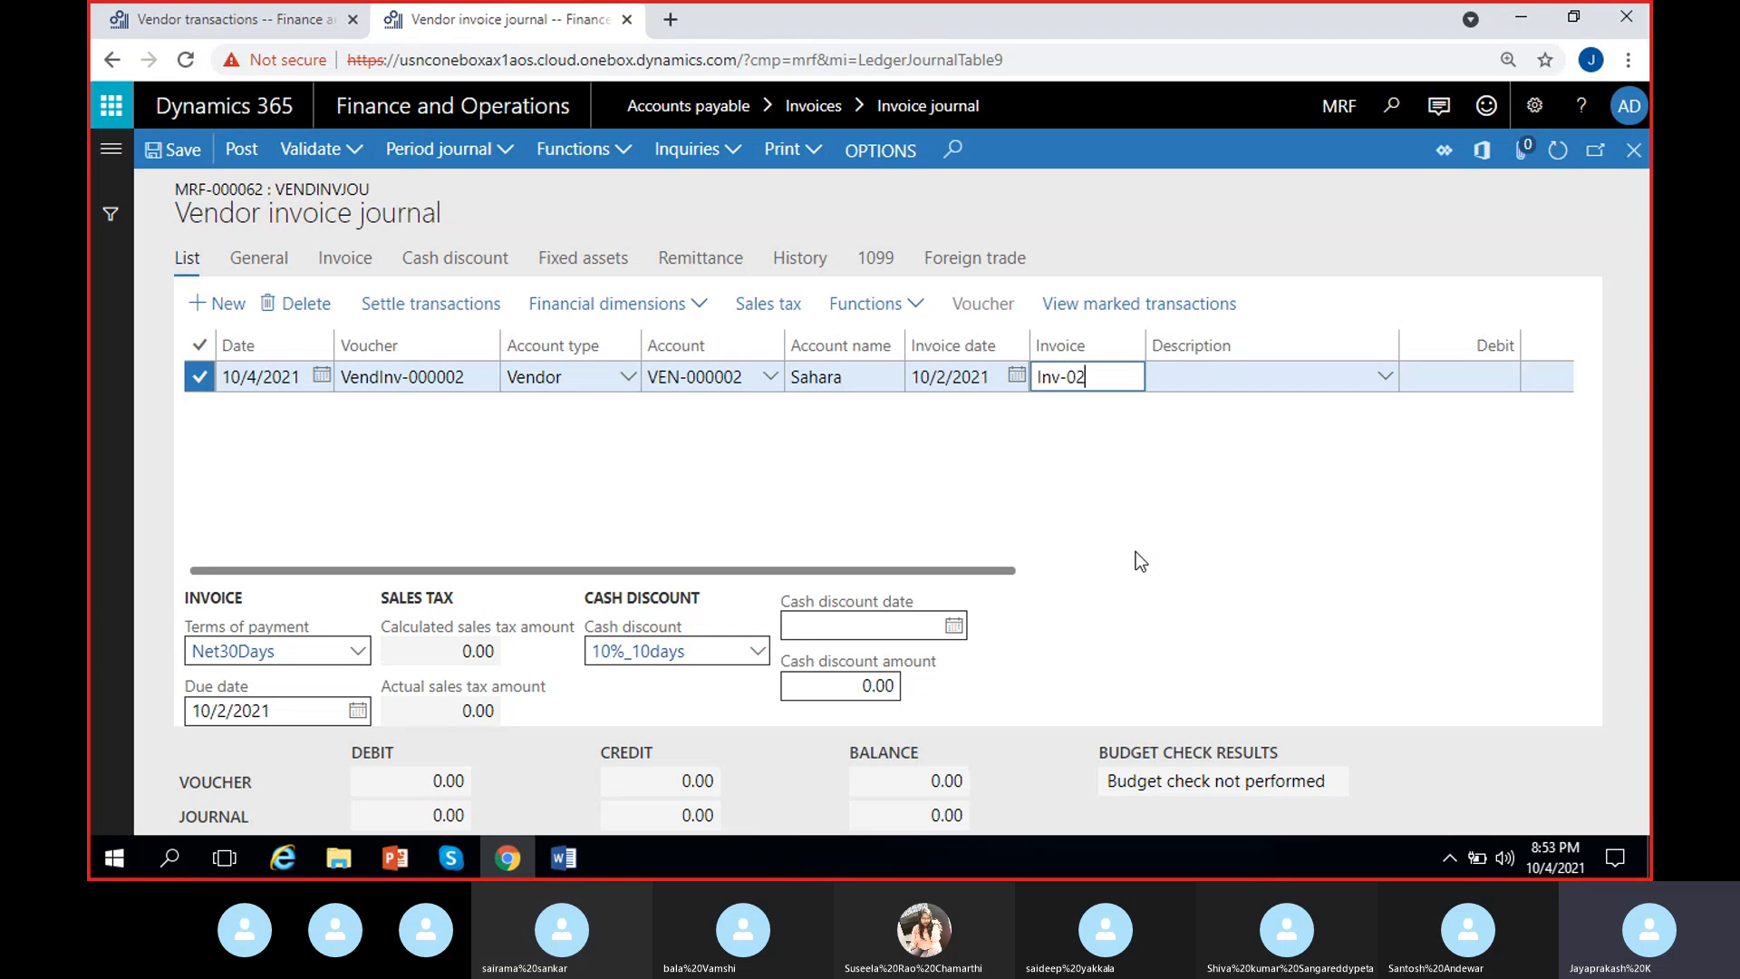
click(1134, 551)
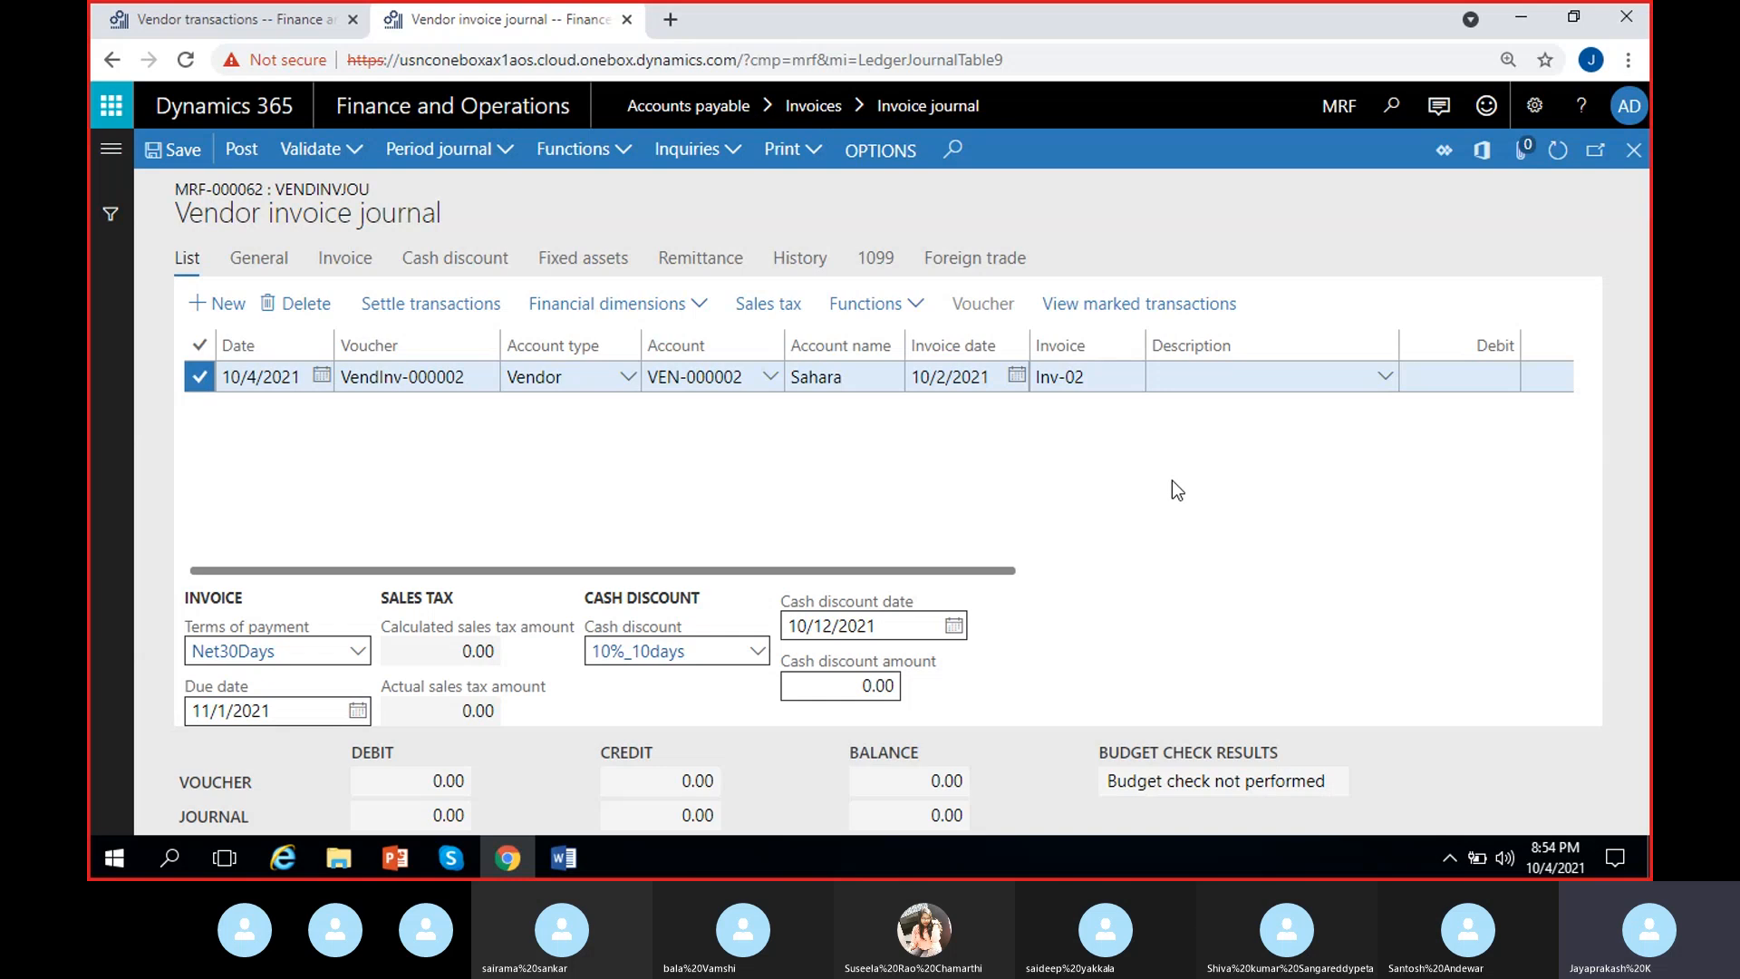
Set the credit amount of the Inv-02 journal line to 1,500.00.
scroll(1171, 480, right, 2)
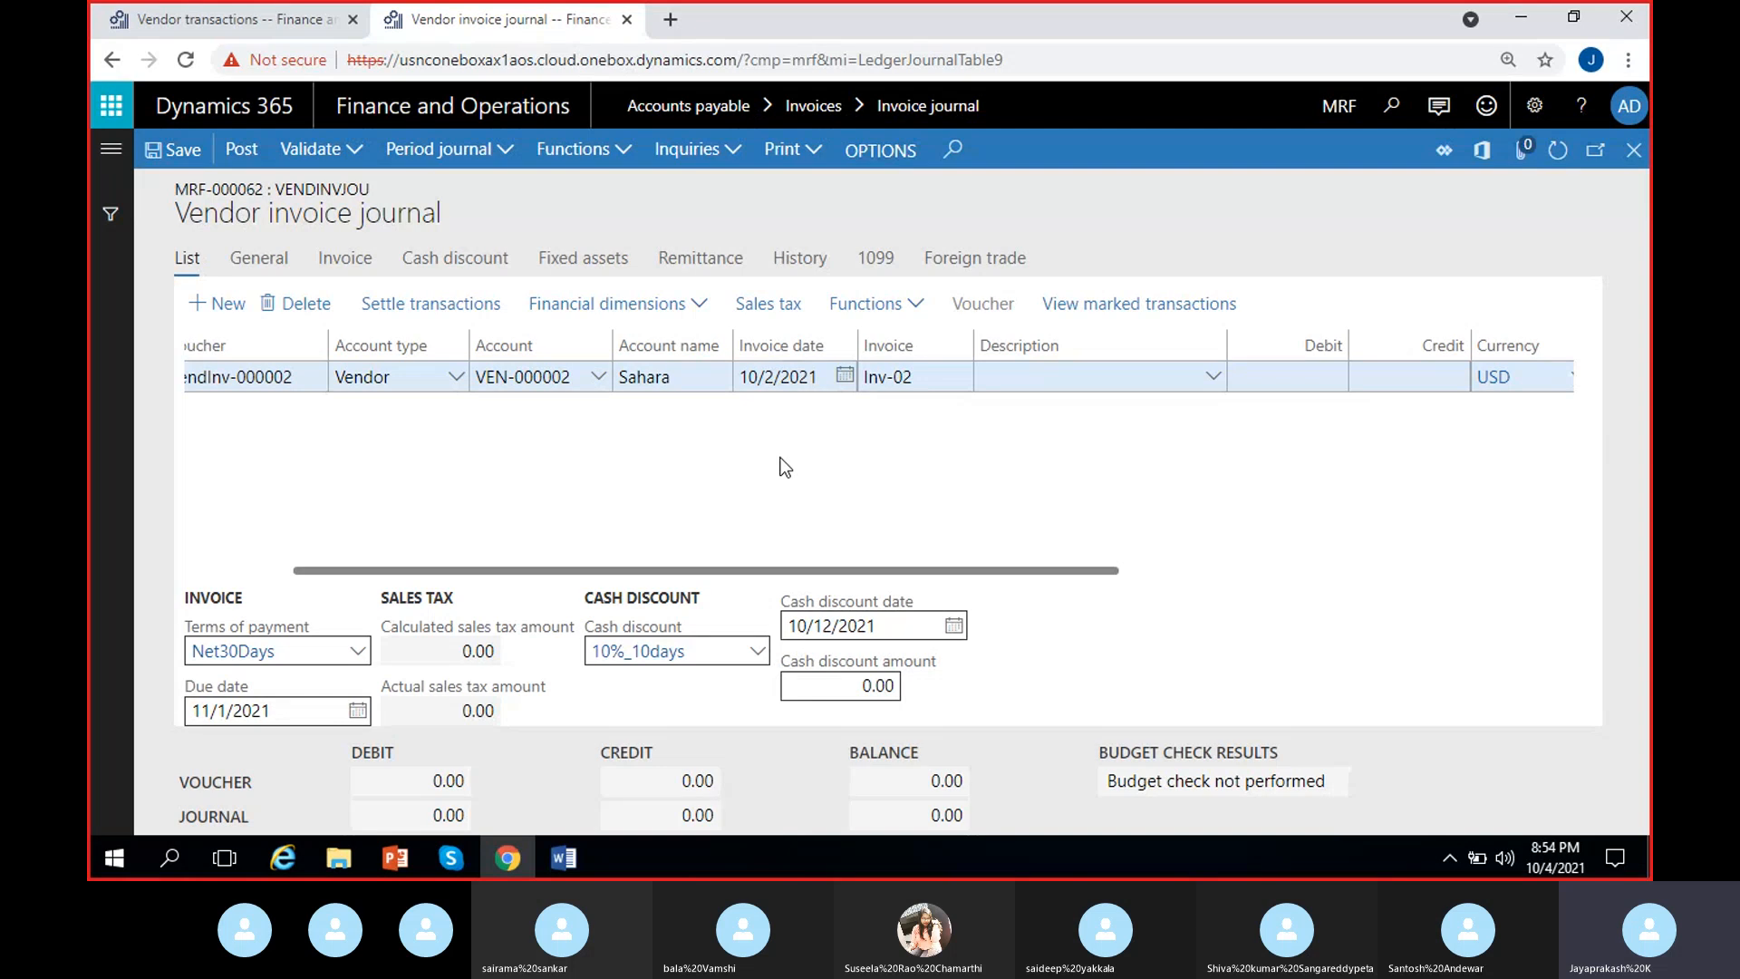
scroll(779, 463, left, 2)
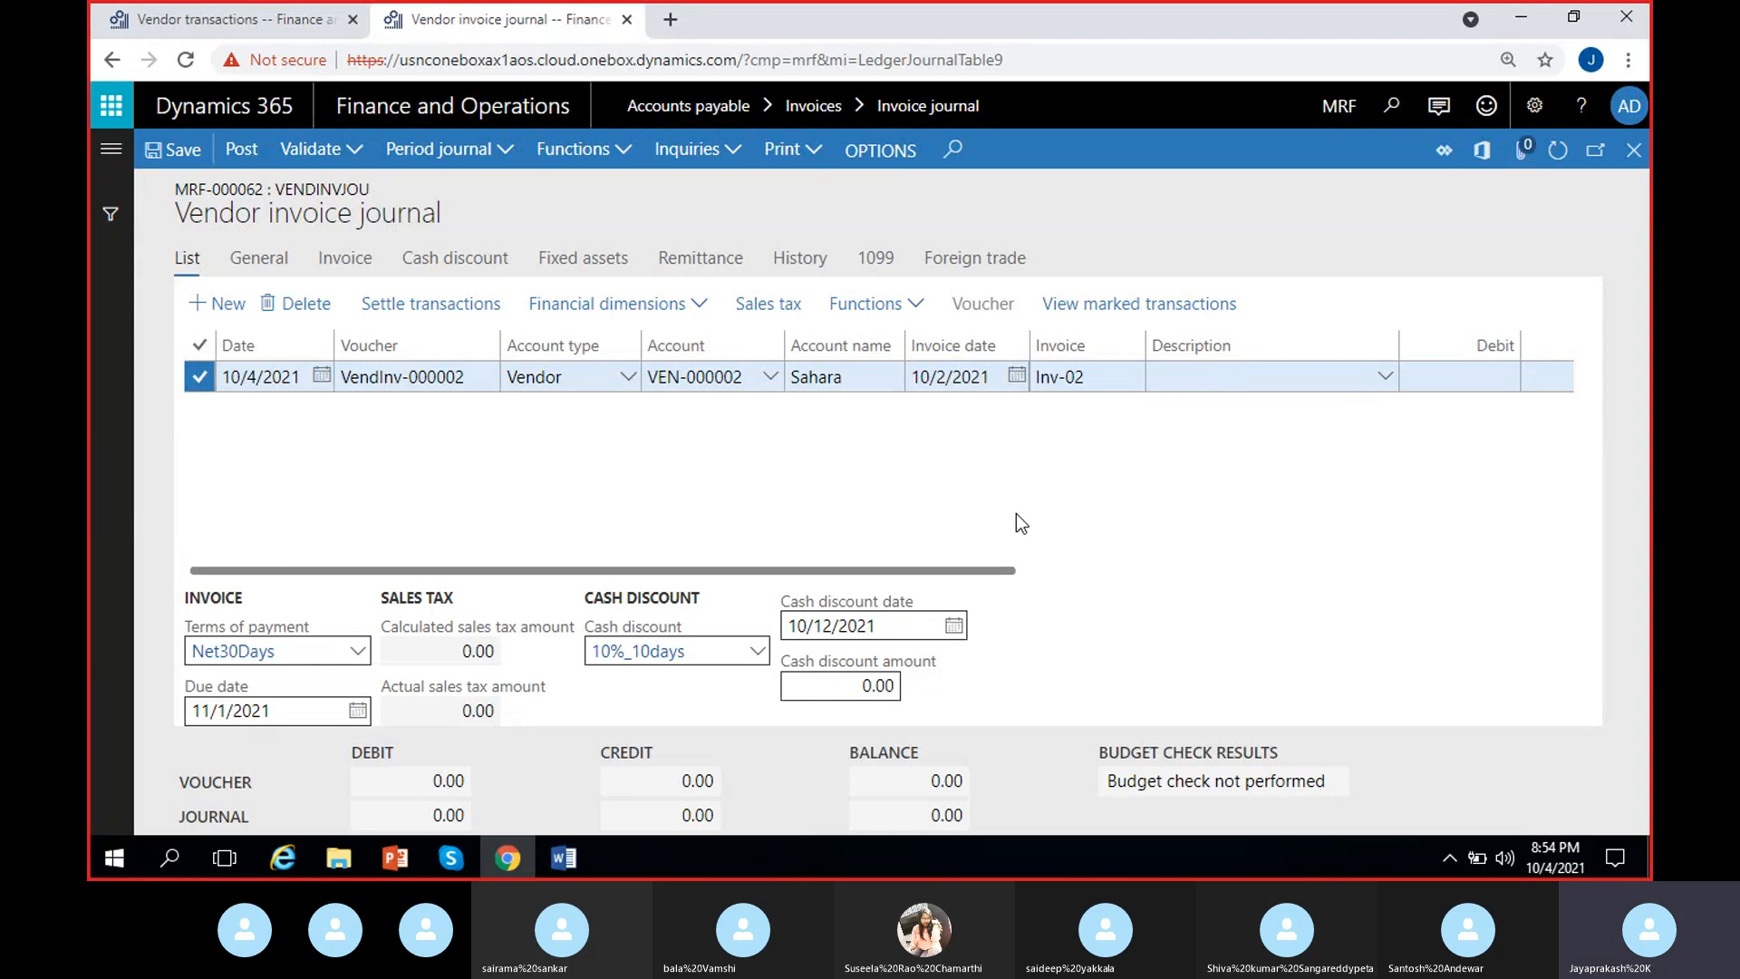
scroll(1101, 462, right, 3)
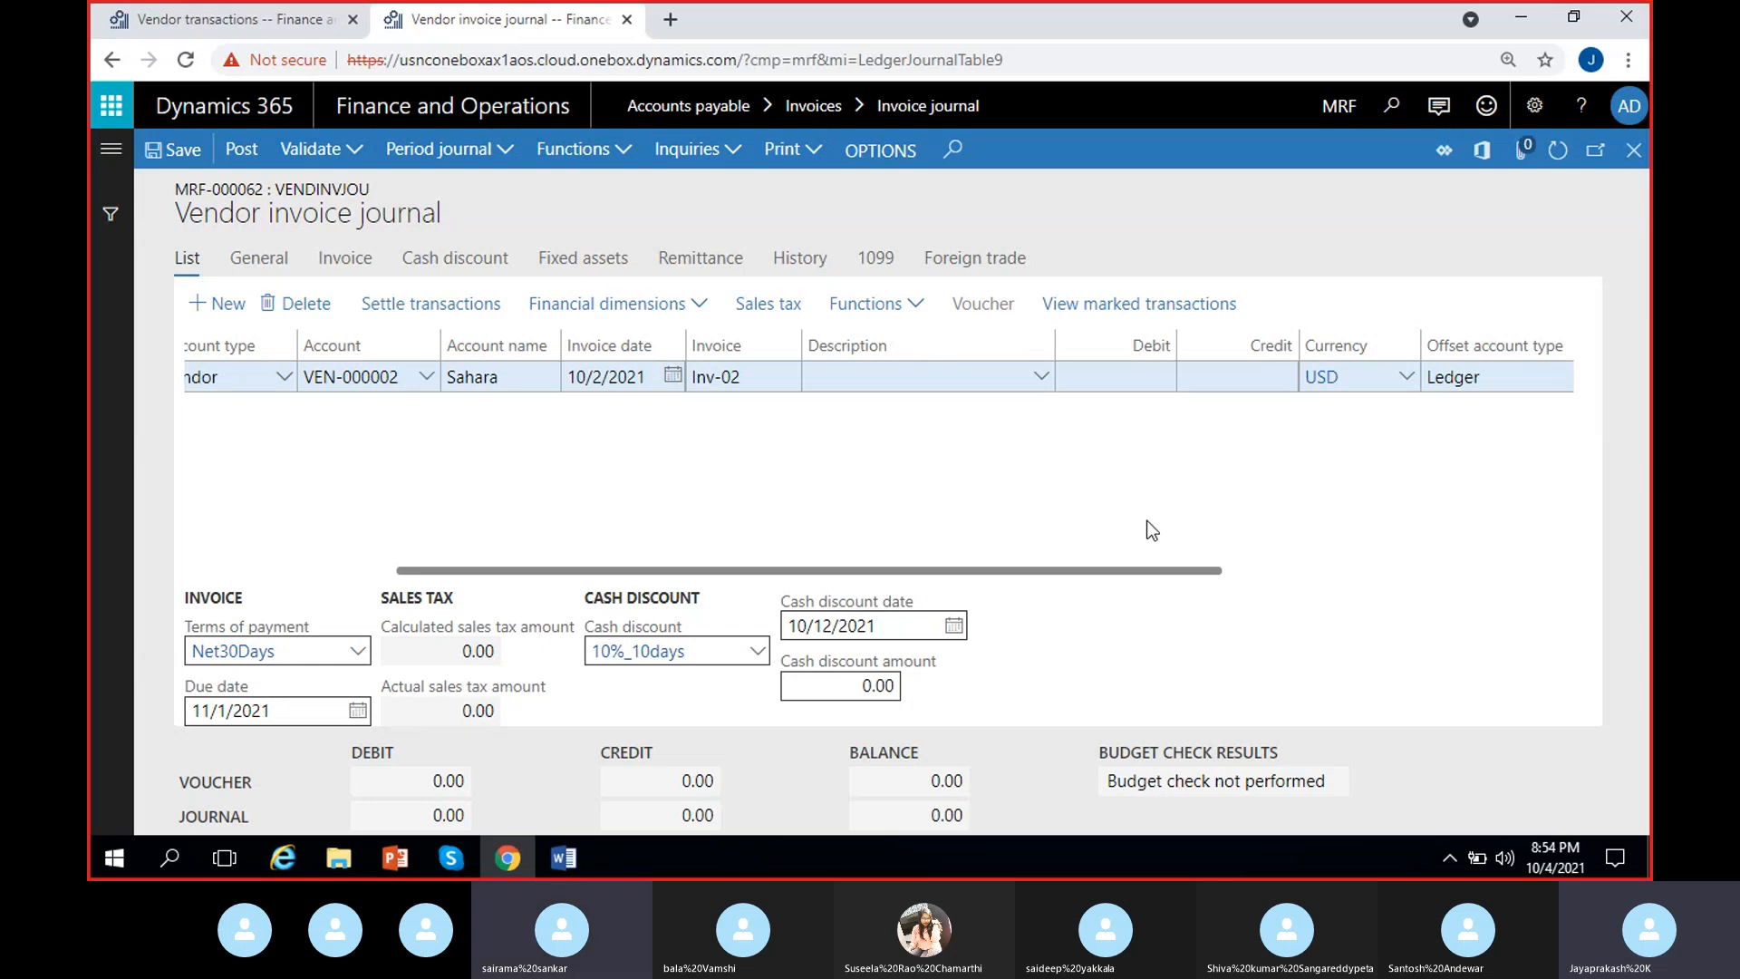
key(Tab)
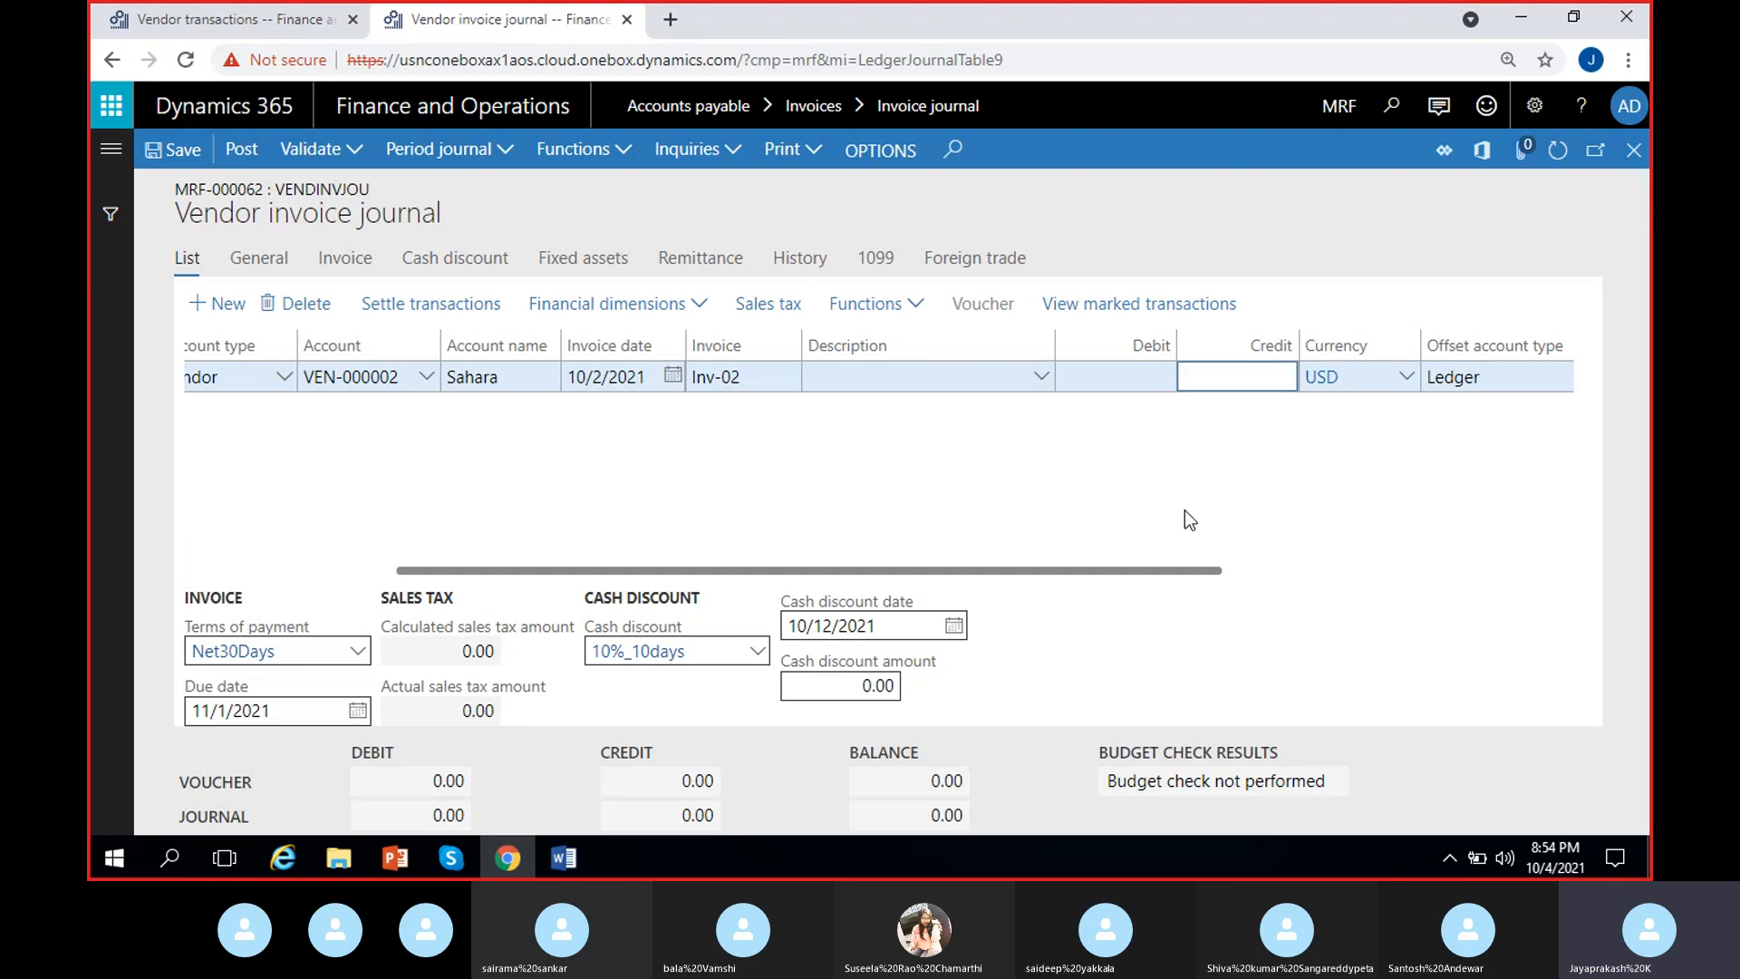
text(1500)
click(1171, 517)
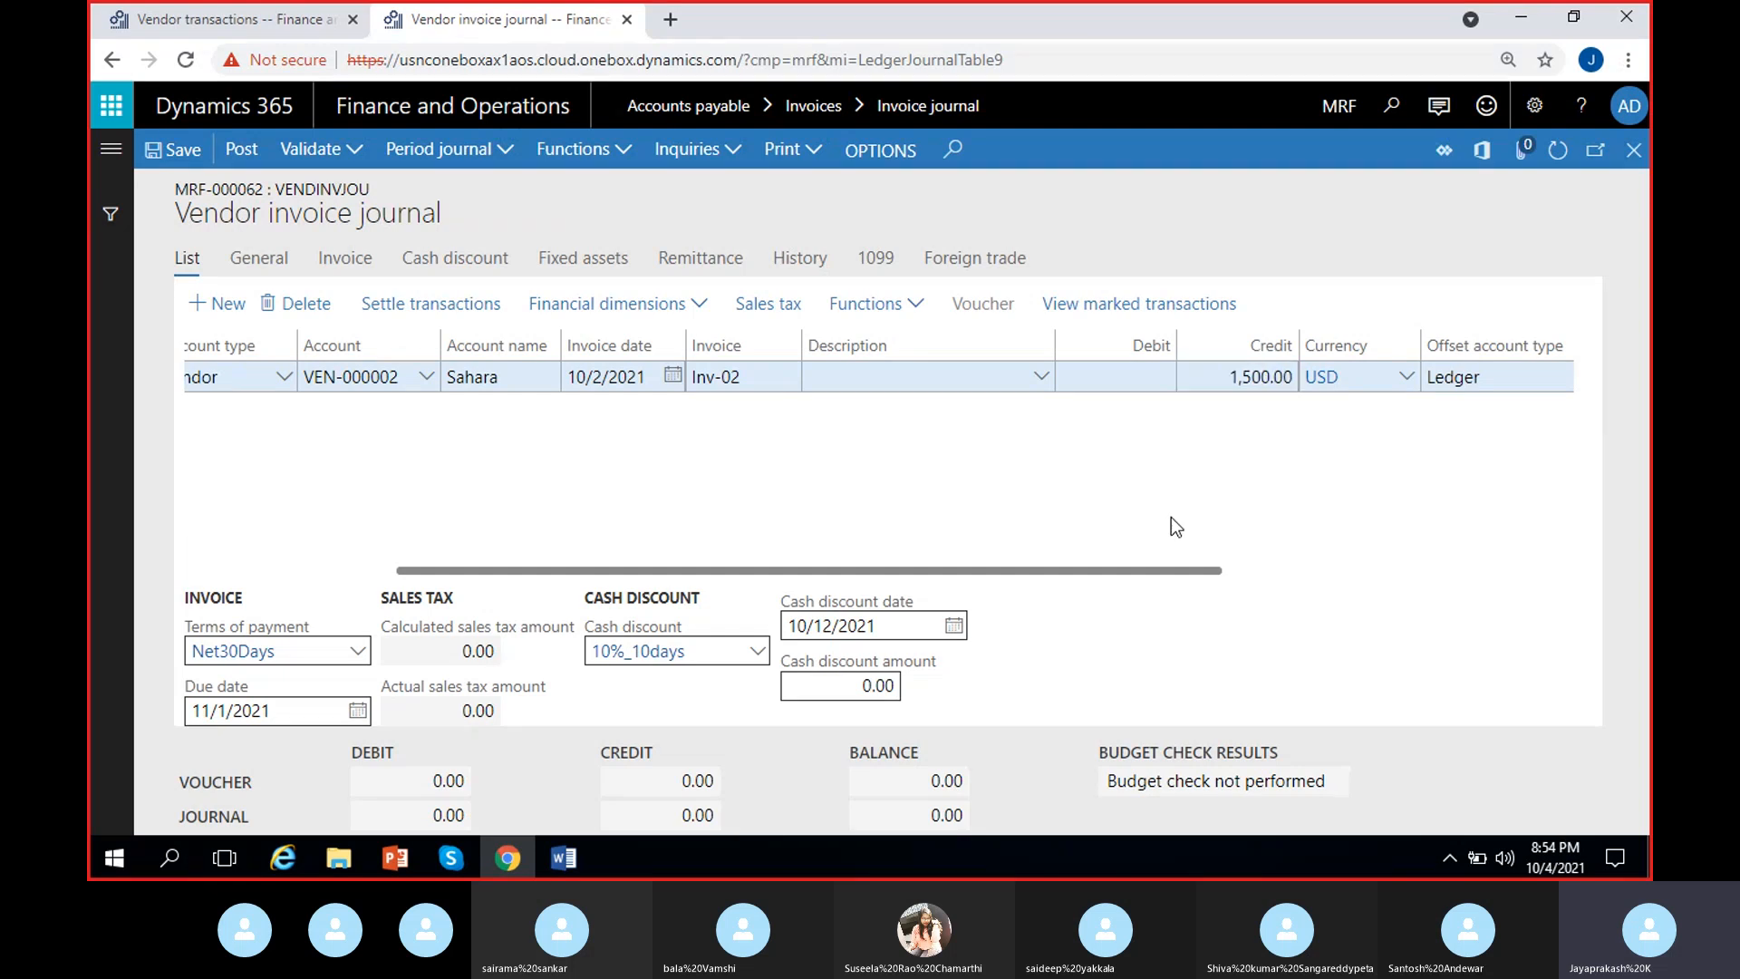
Set the Inv-02 line's offset ledger account to main account 500004, Other expenses.
scroll(1171, 517, right, 4)
scroll(1171, 516, right, 2)
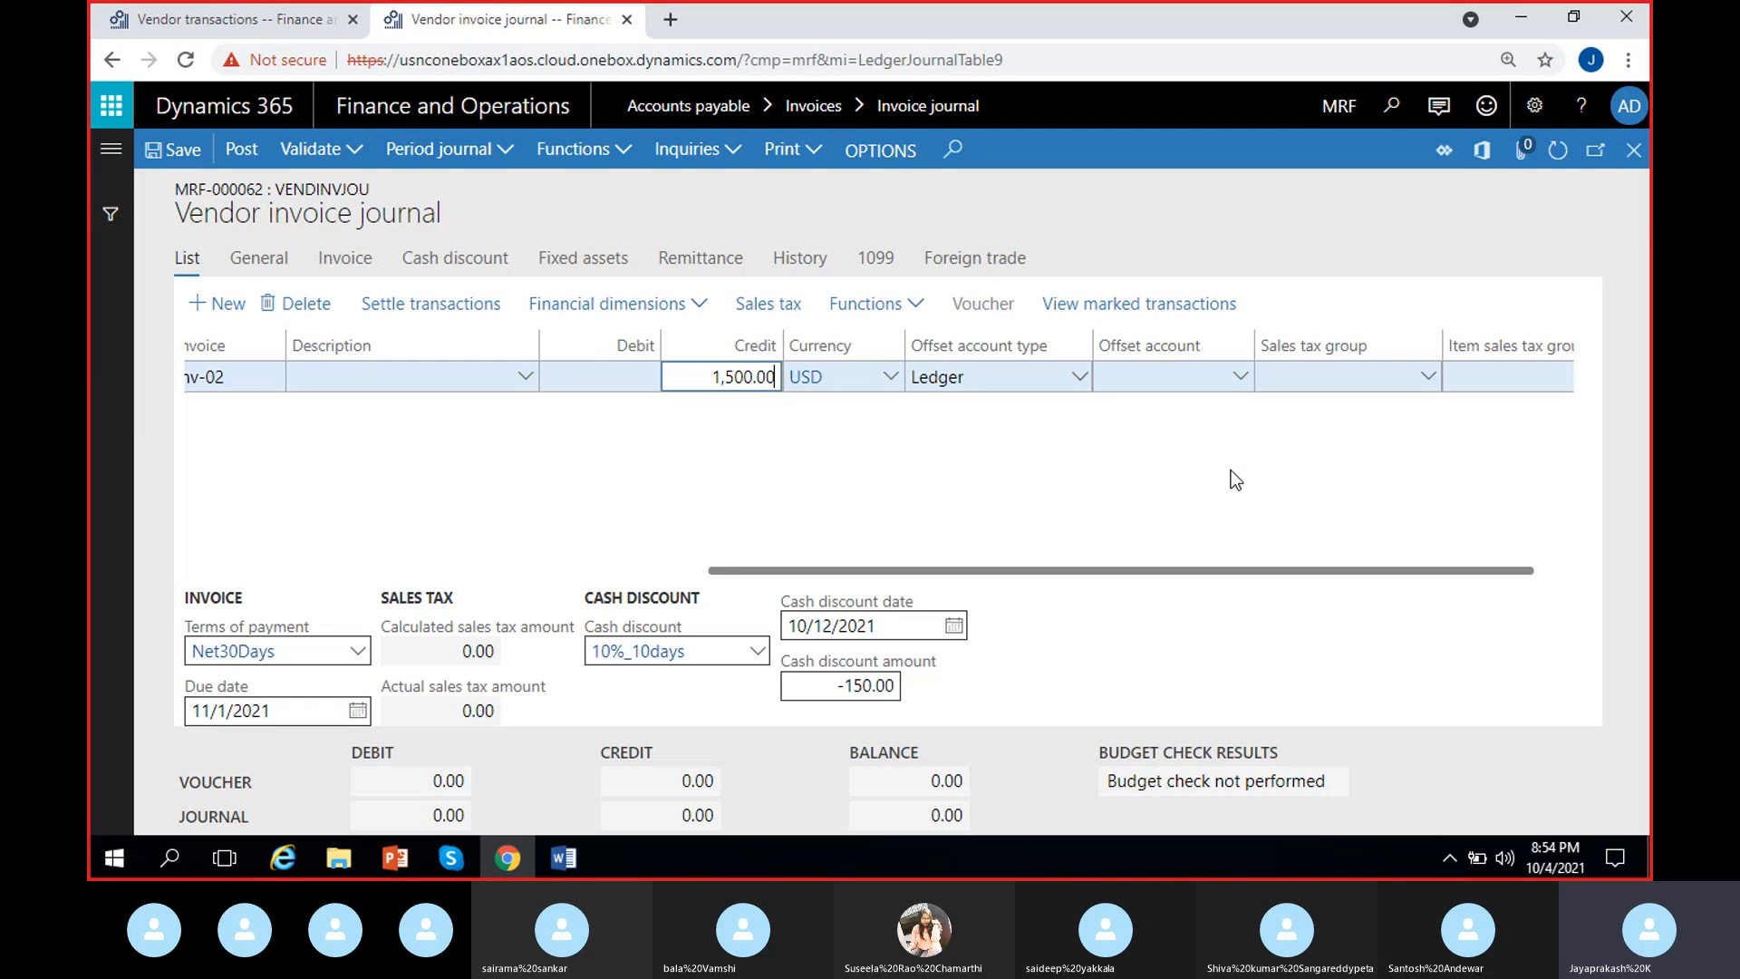
click(1124, 377)
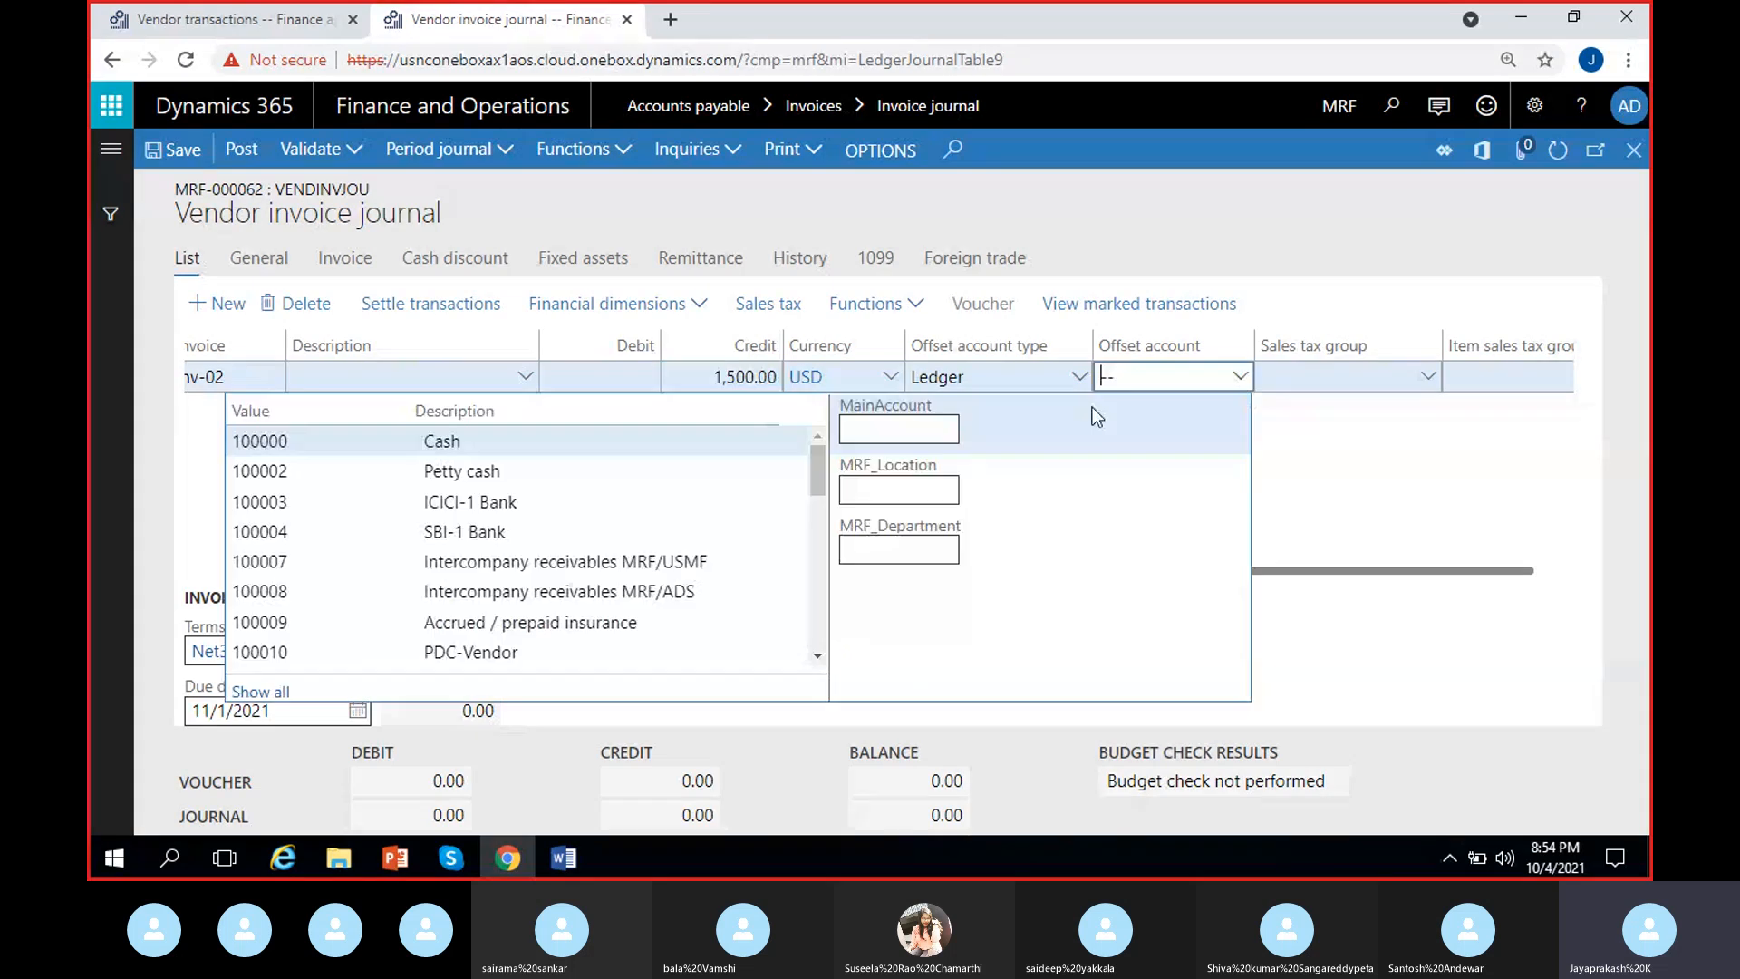
click(932, 430)
text(5)
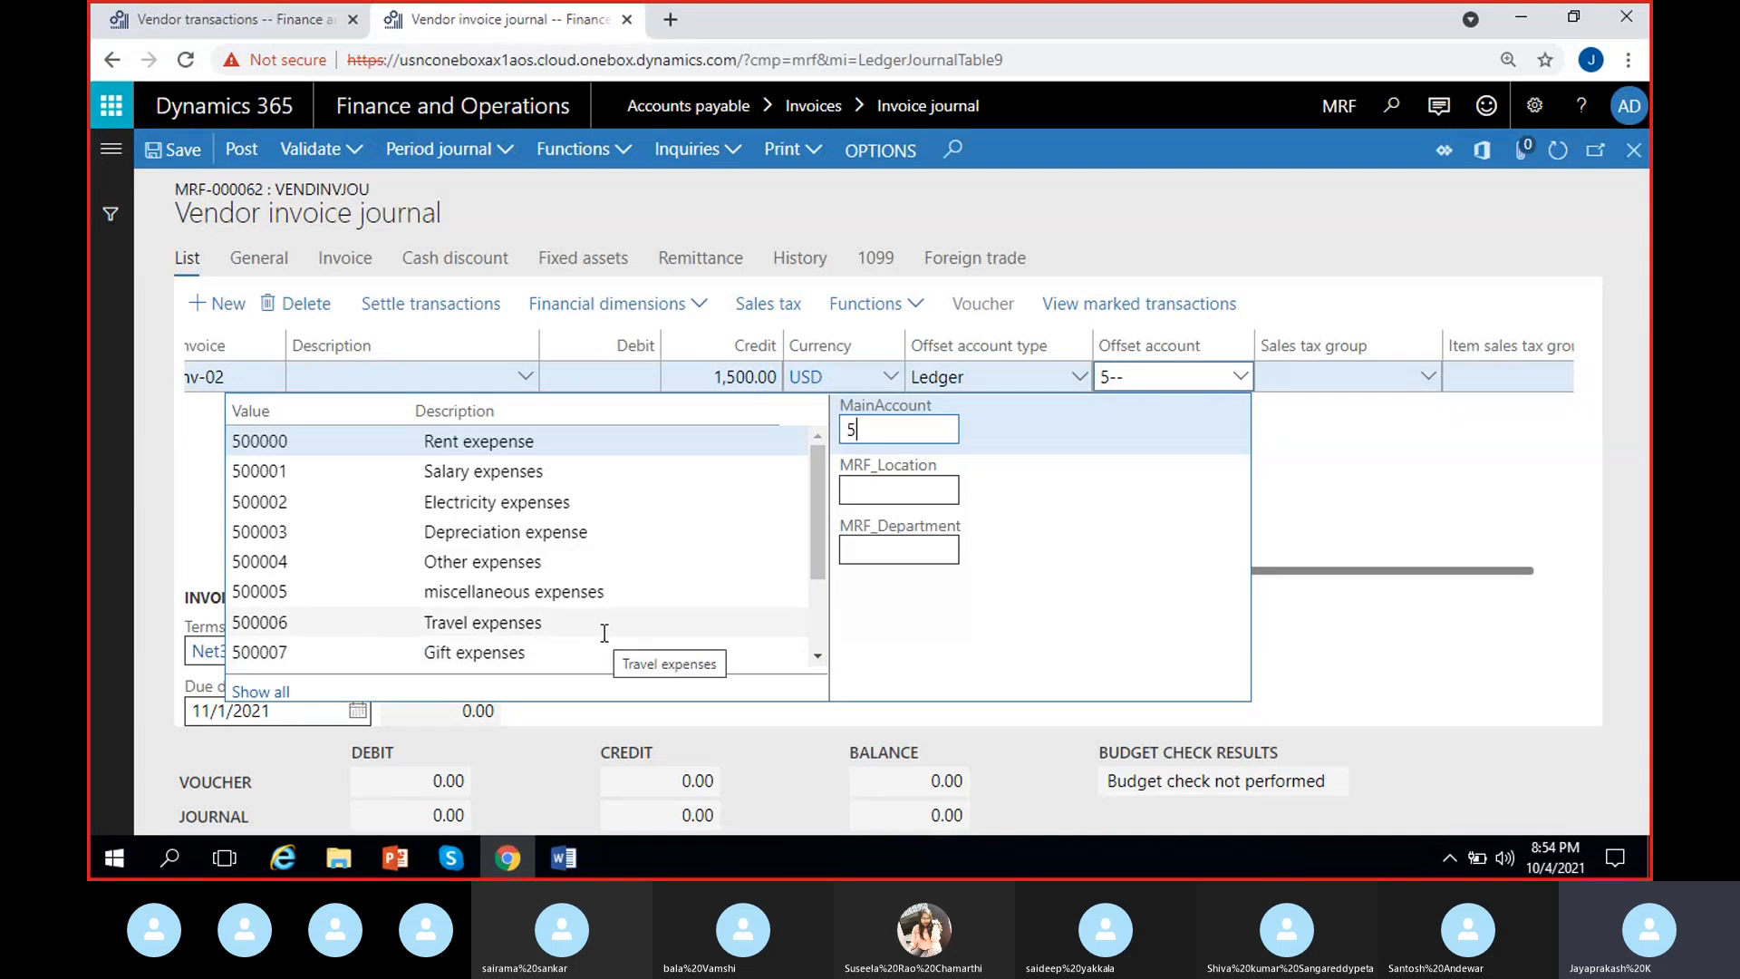
click(625, 562)
click(1319, 525)
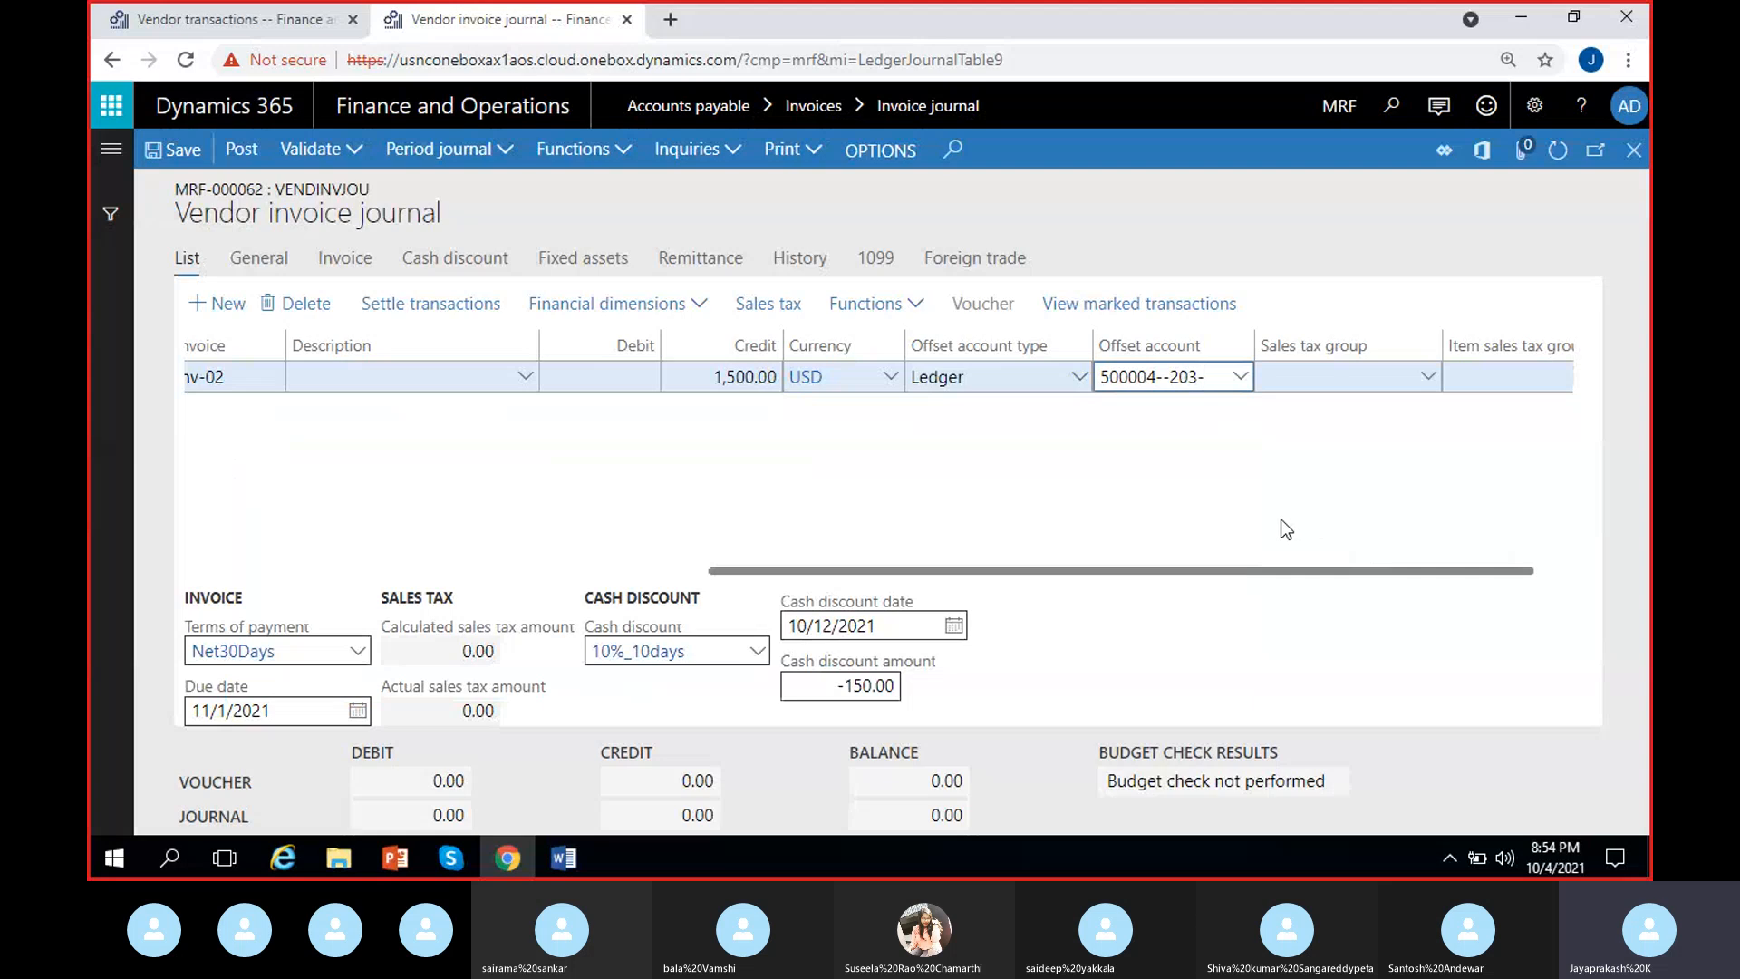
click(1286, 528)
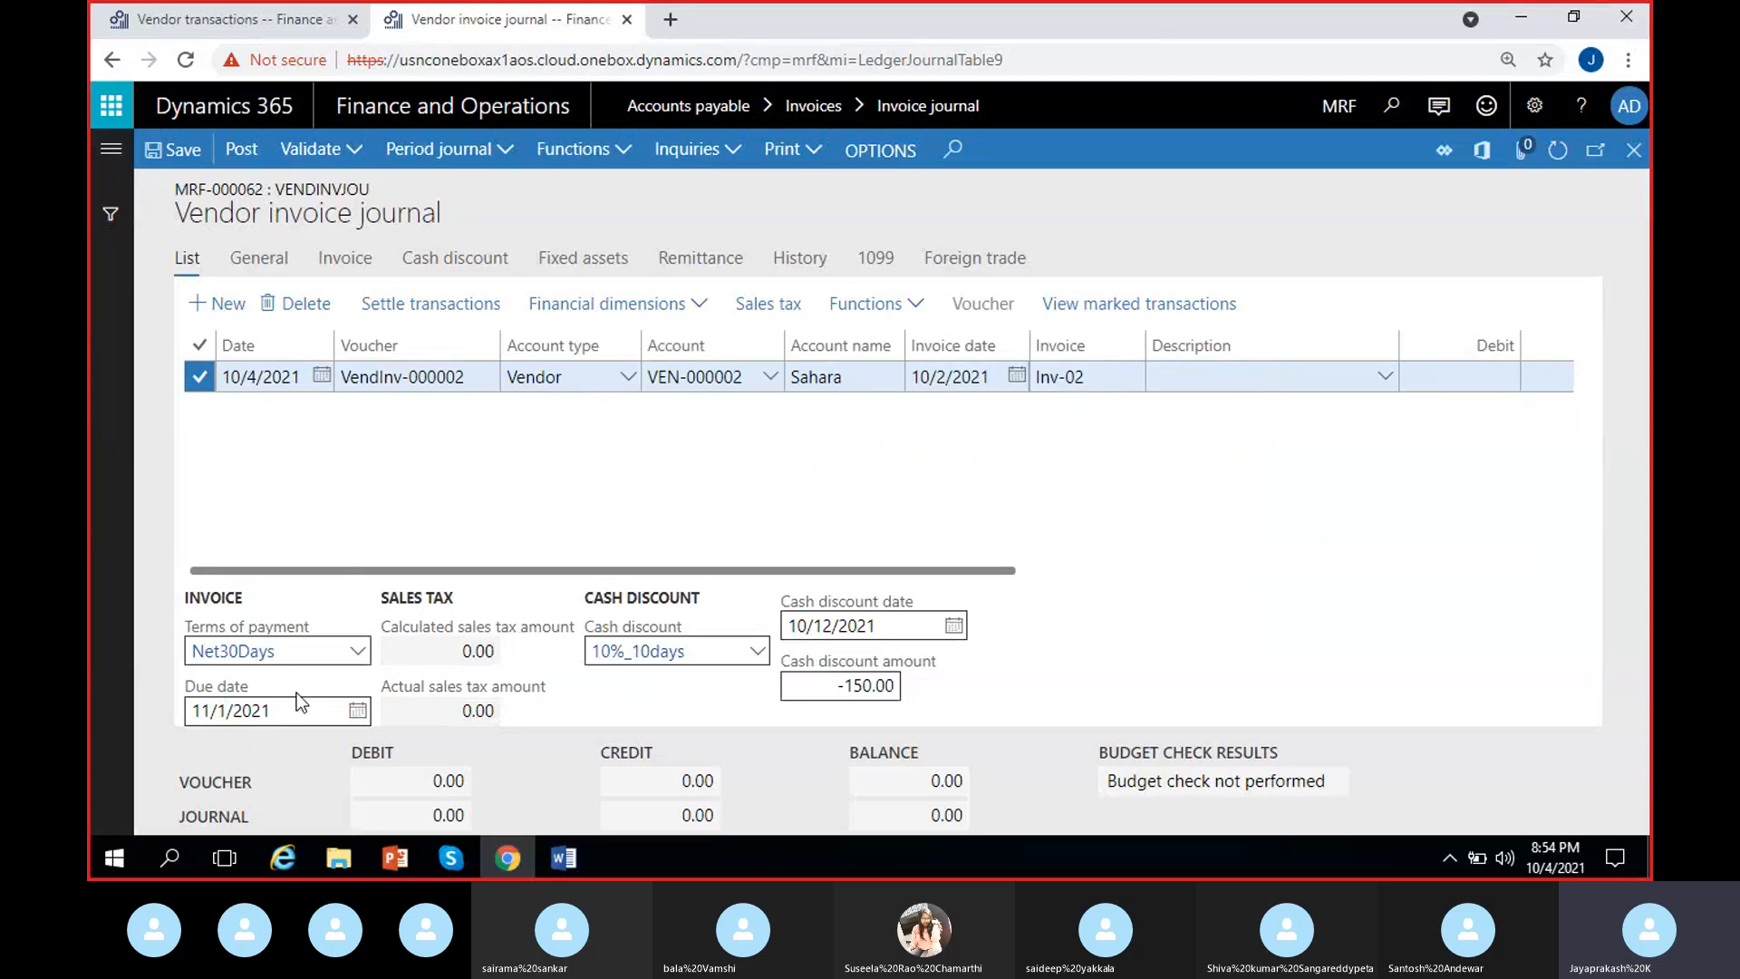
Open Sahara's vendor record from the journal line's account and look through its details.
right_click(773, 387)
click(824, 567)
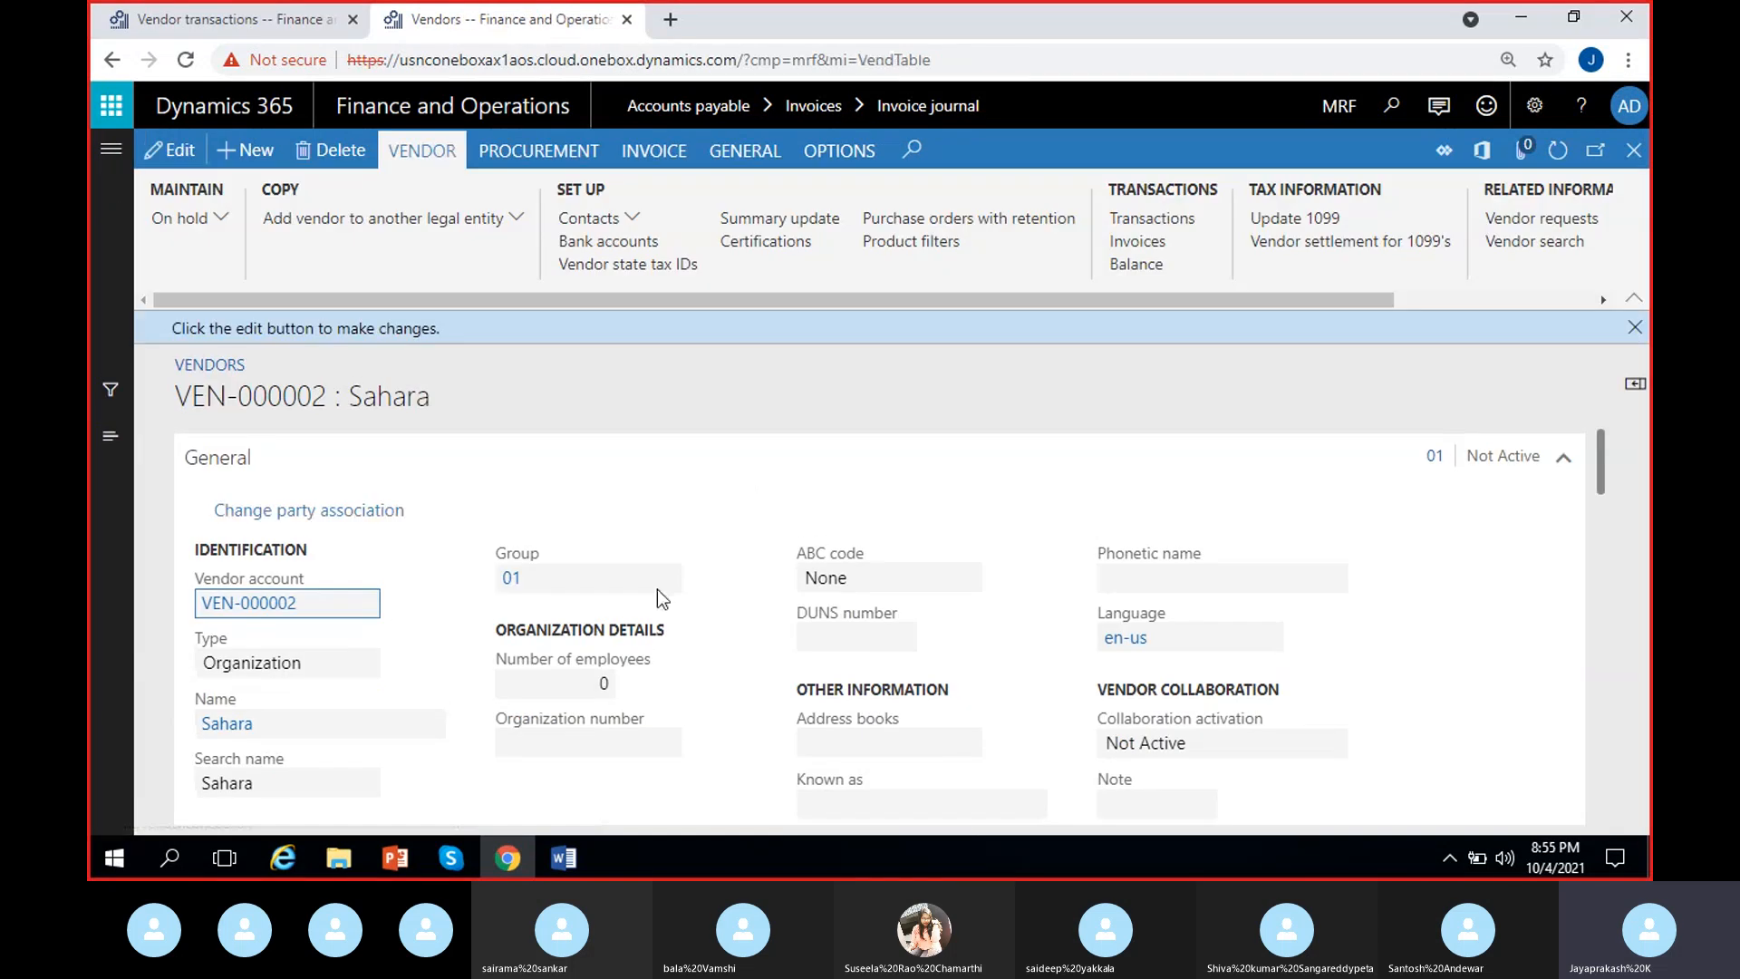
scroll(700, 706, down, 3)
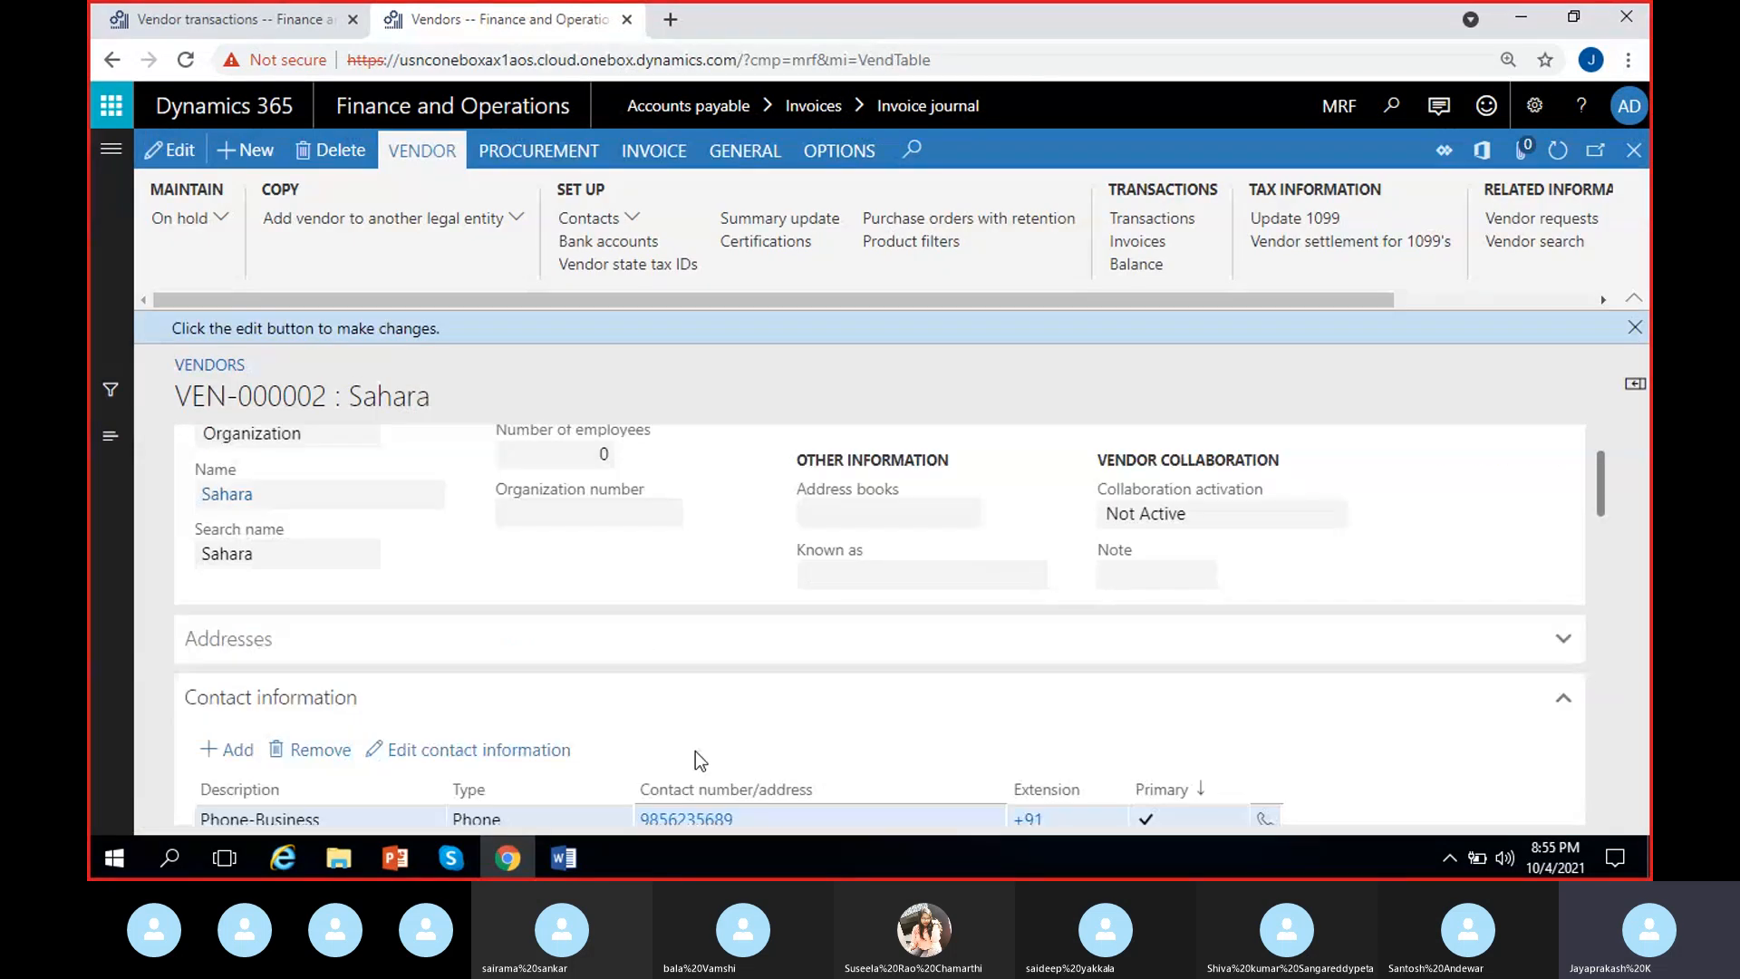
scroll(415, 598, down, 10)
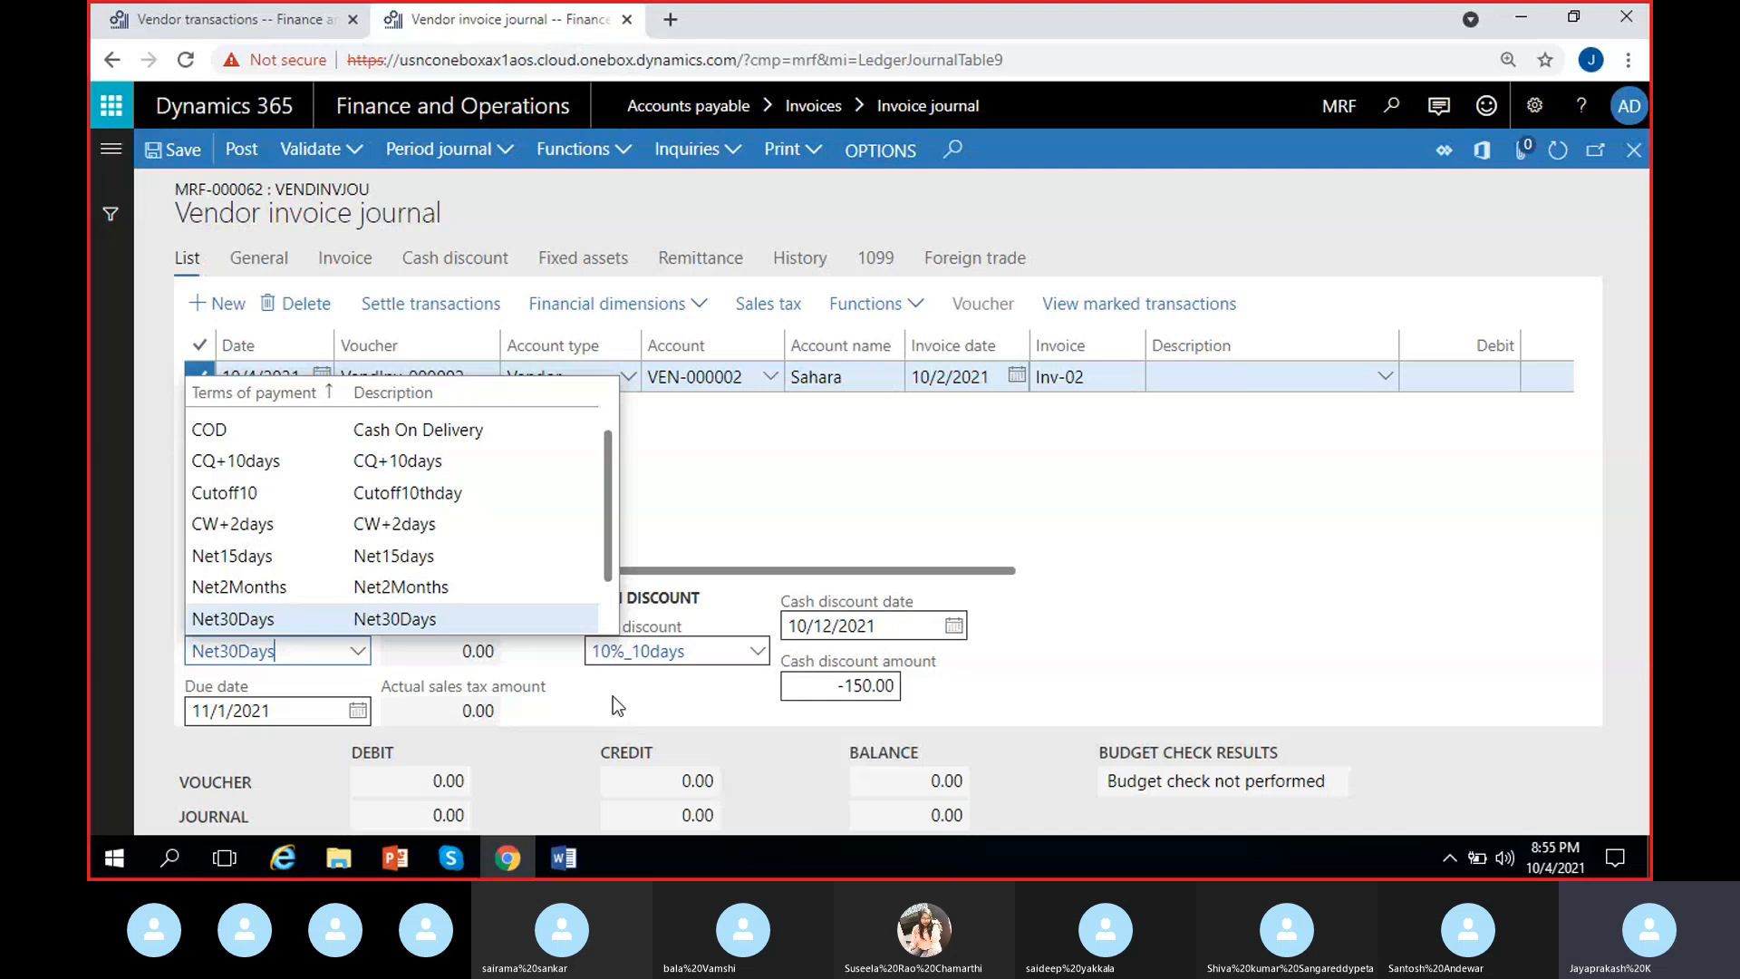
click(613, 695)
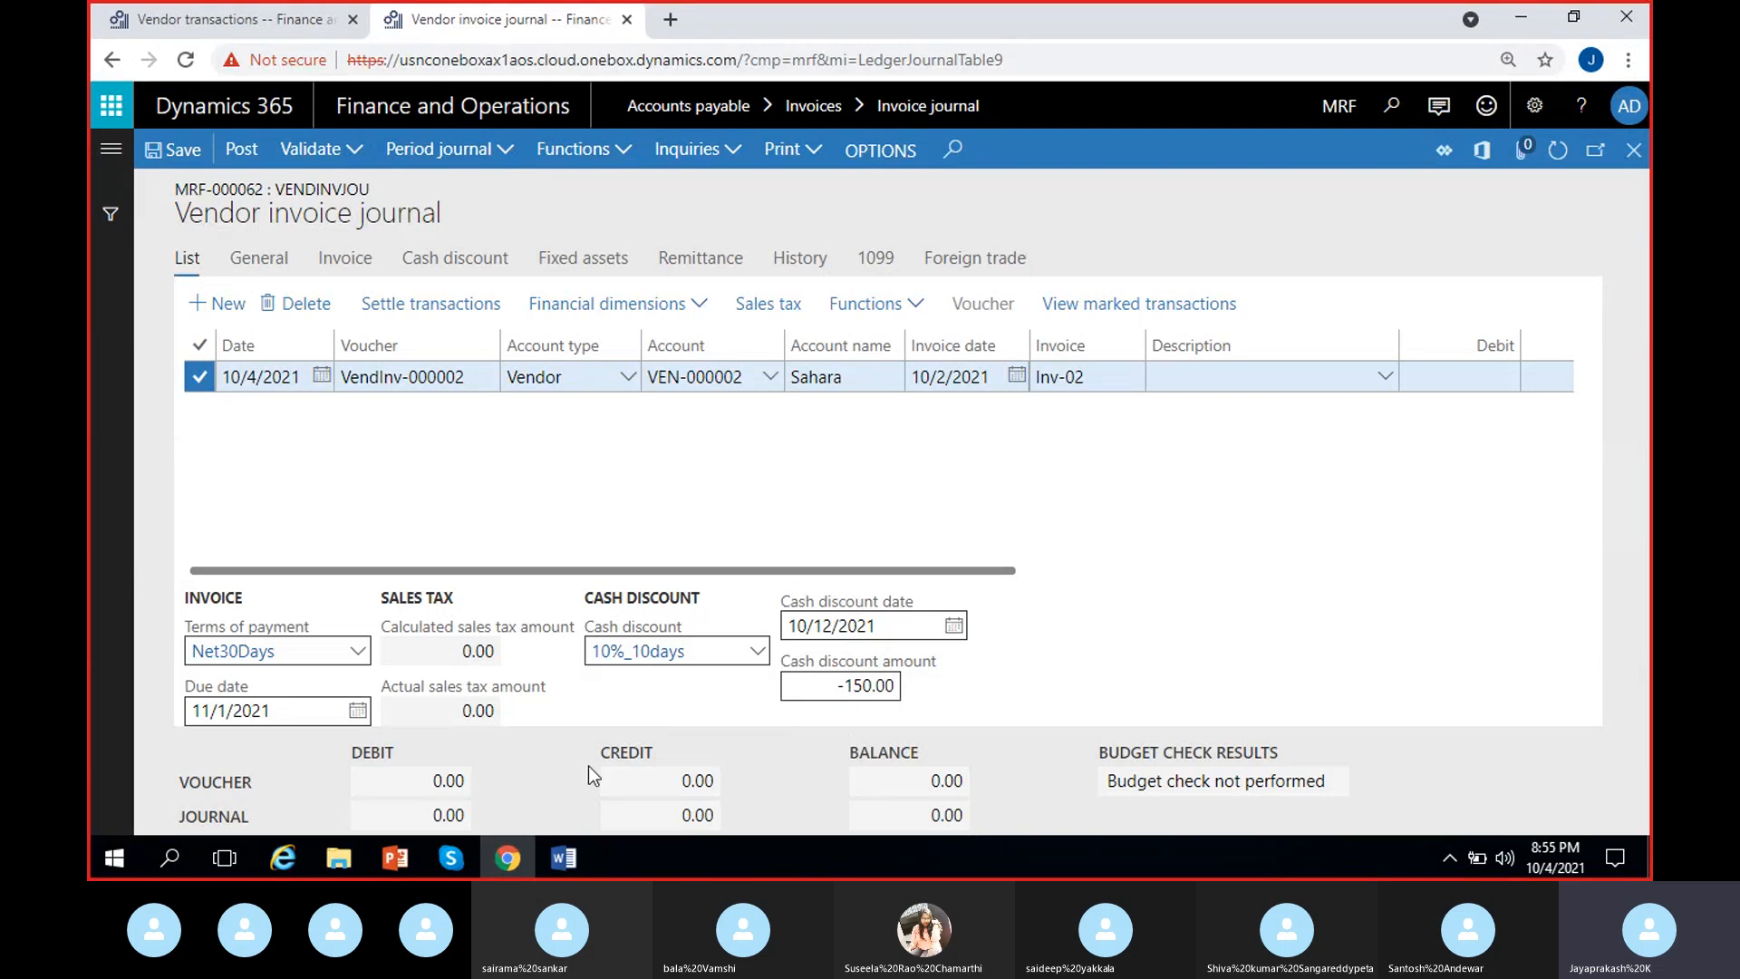
click(453, 866)
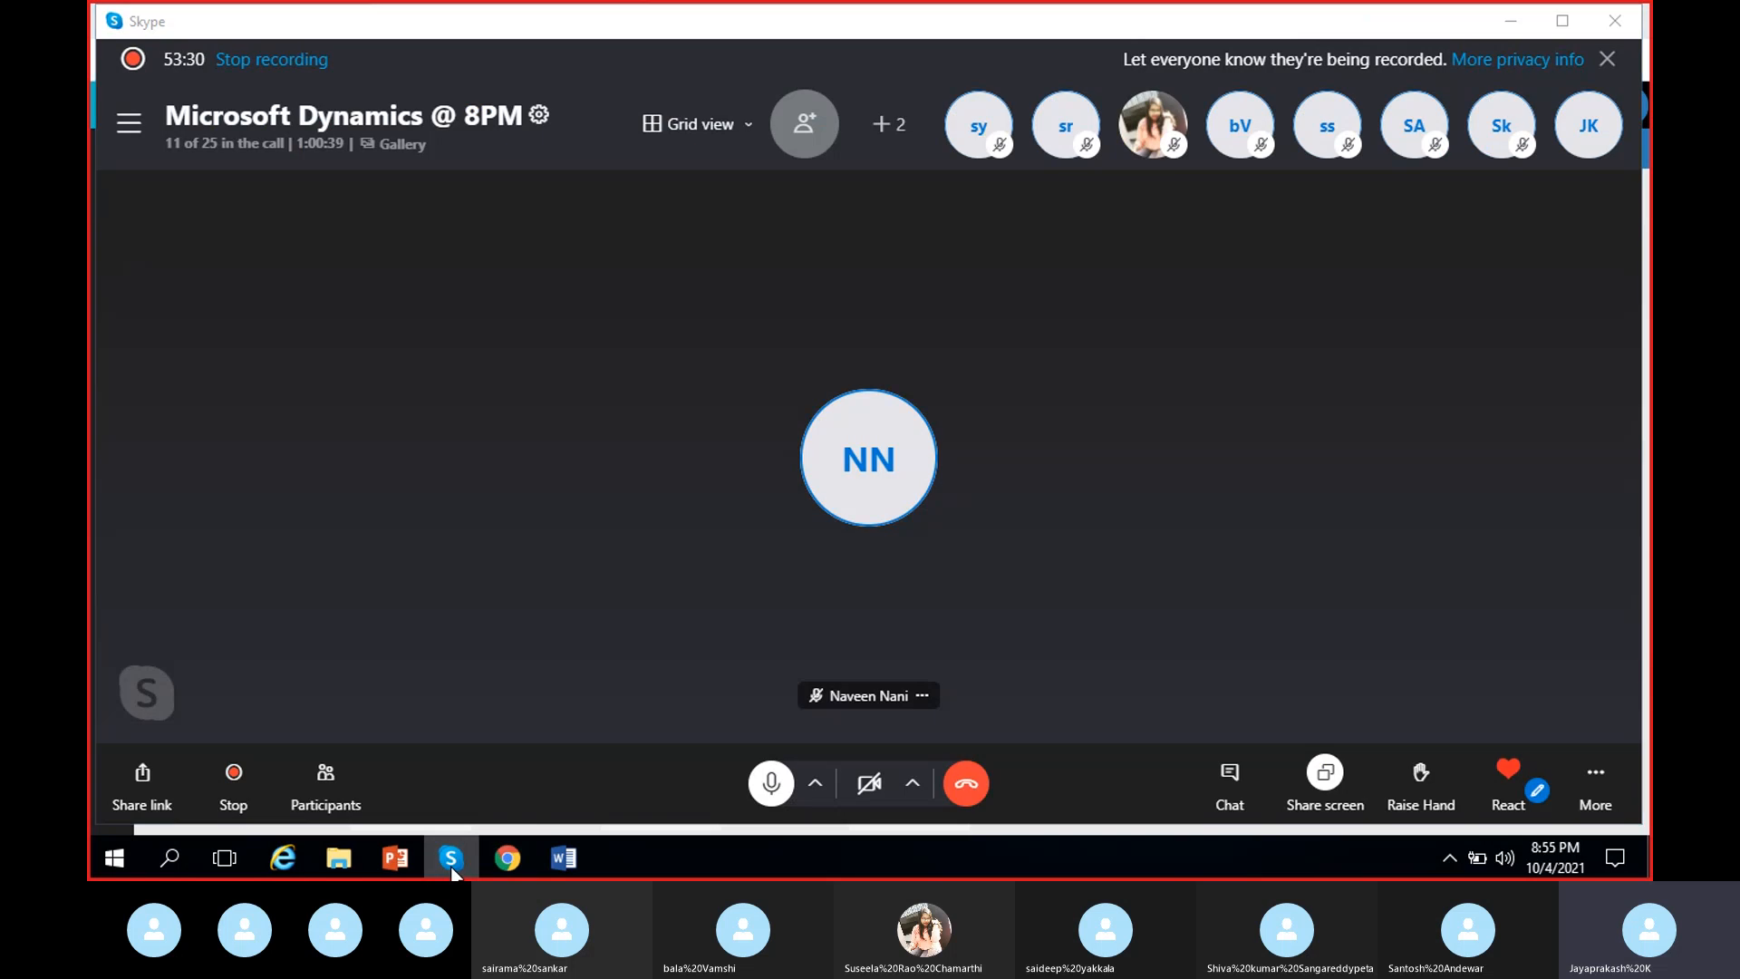
click(452, 865)
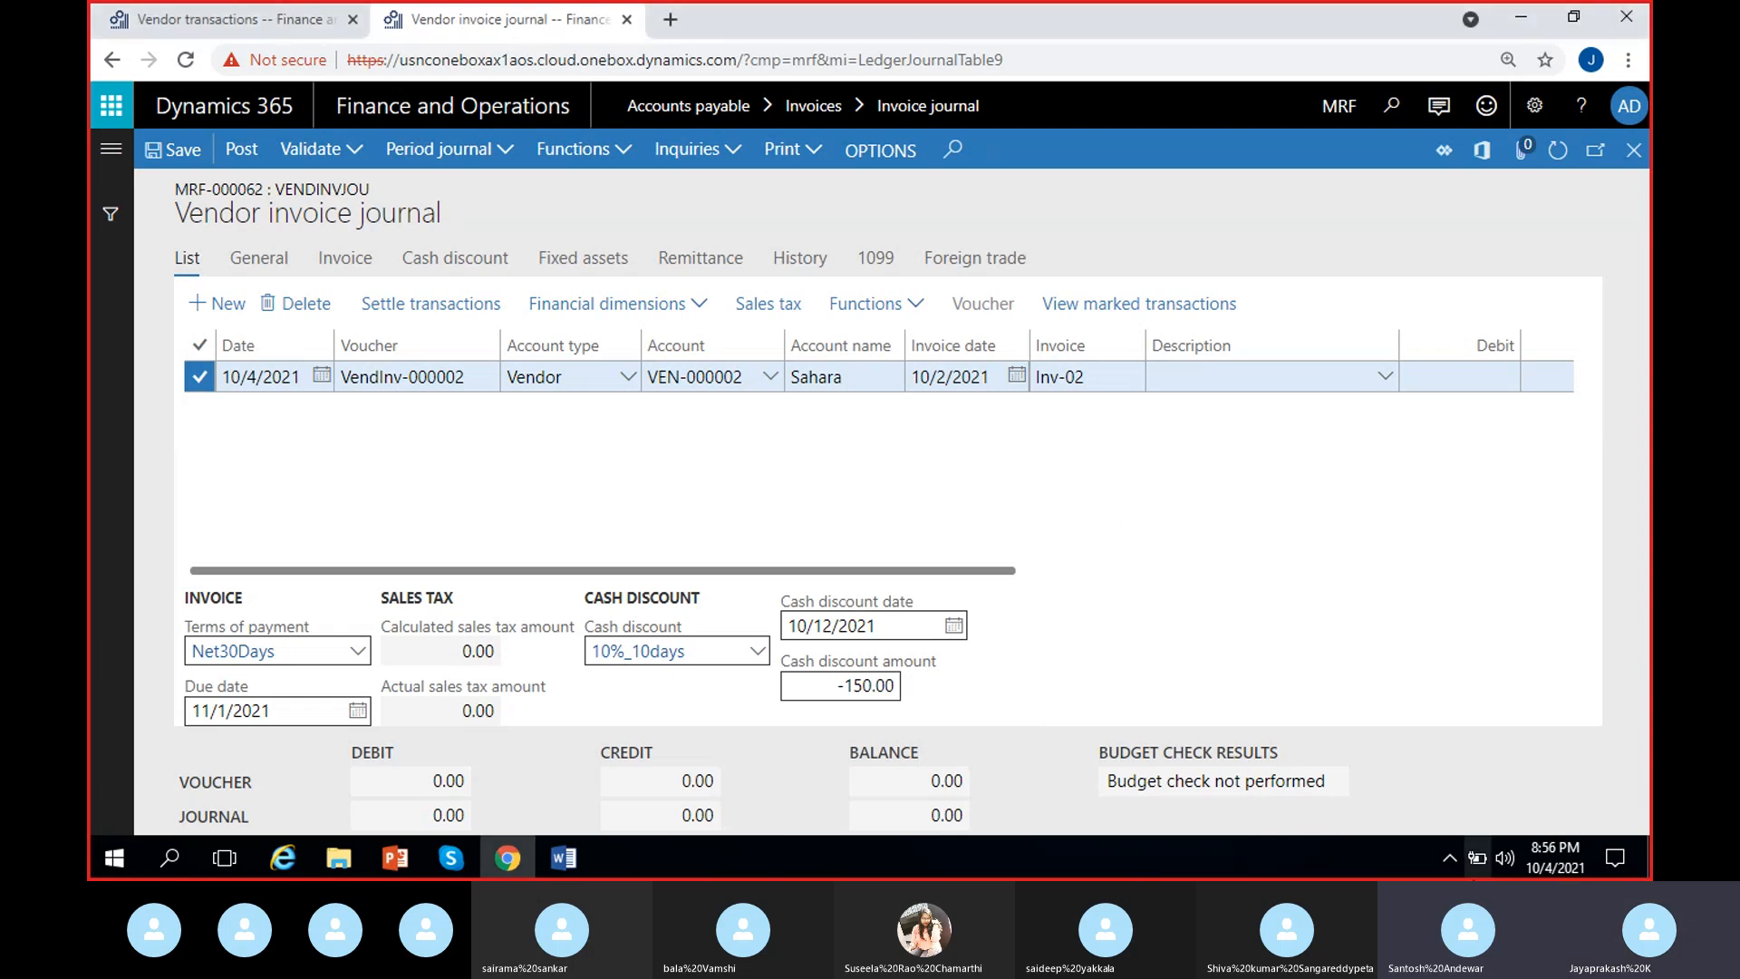
Review the Inv-02 line's amount, currency and offset account, and look at the journal's validation options.
scroll(1292, 438, right, 3)
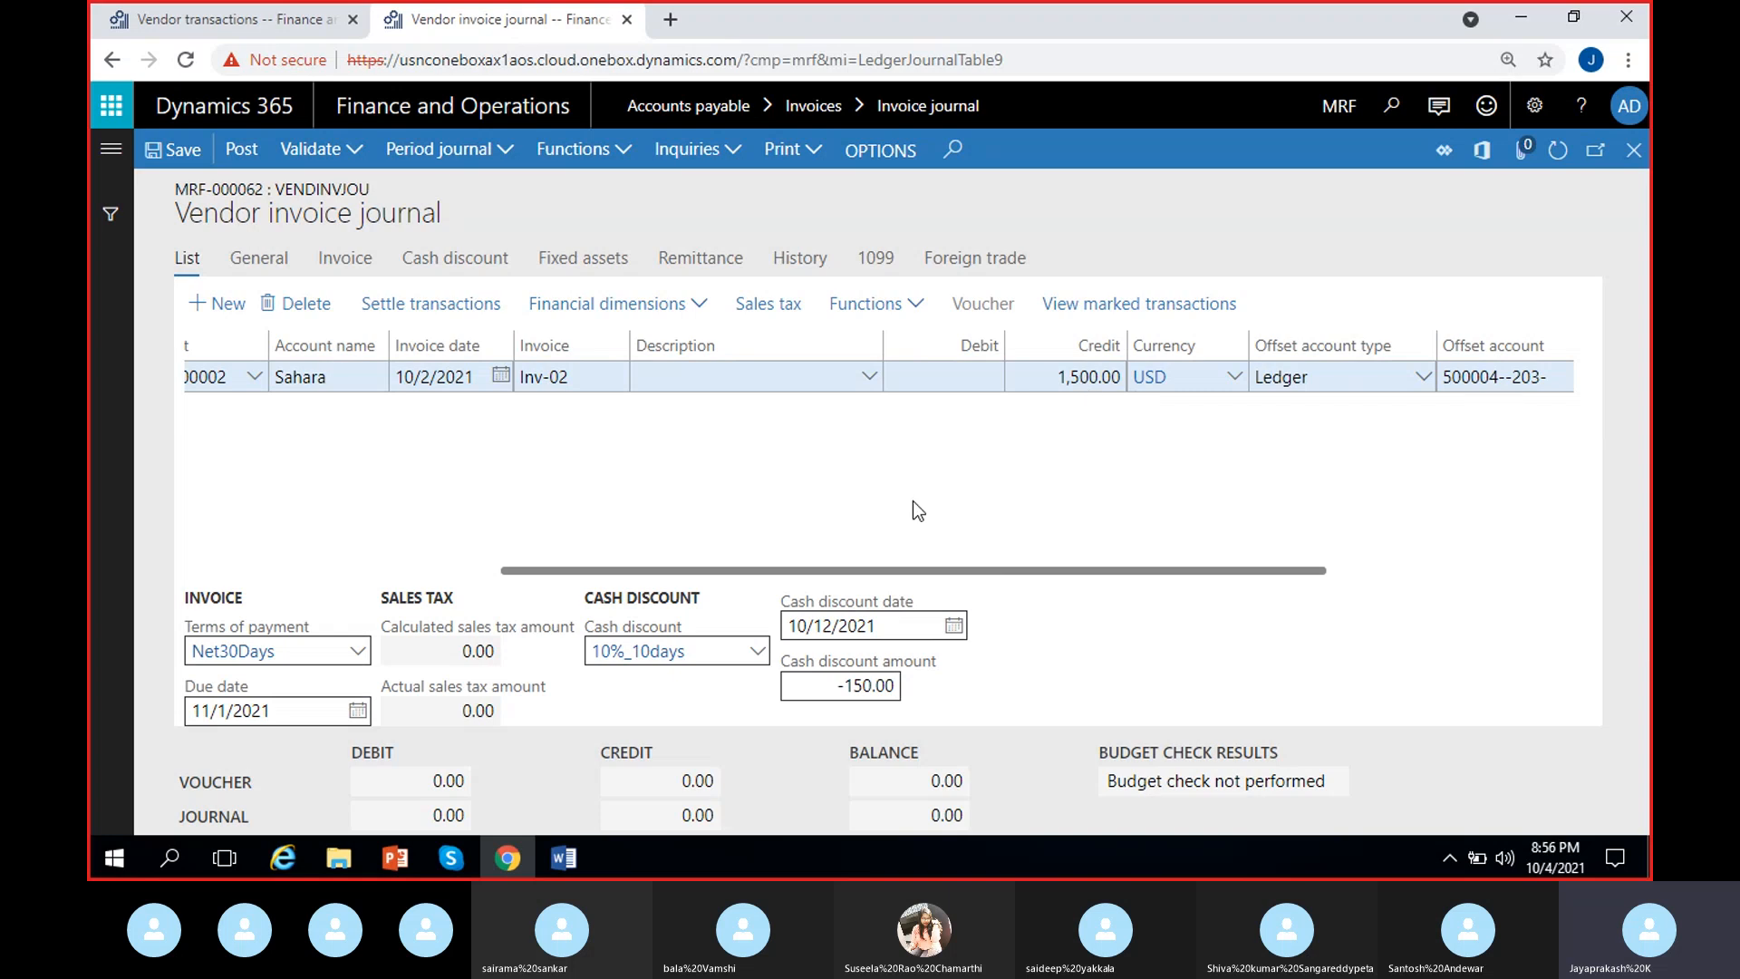
scroll(1092, 472, right, 3)
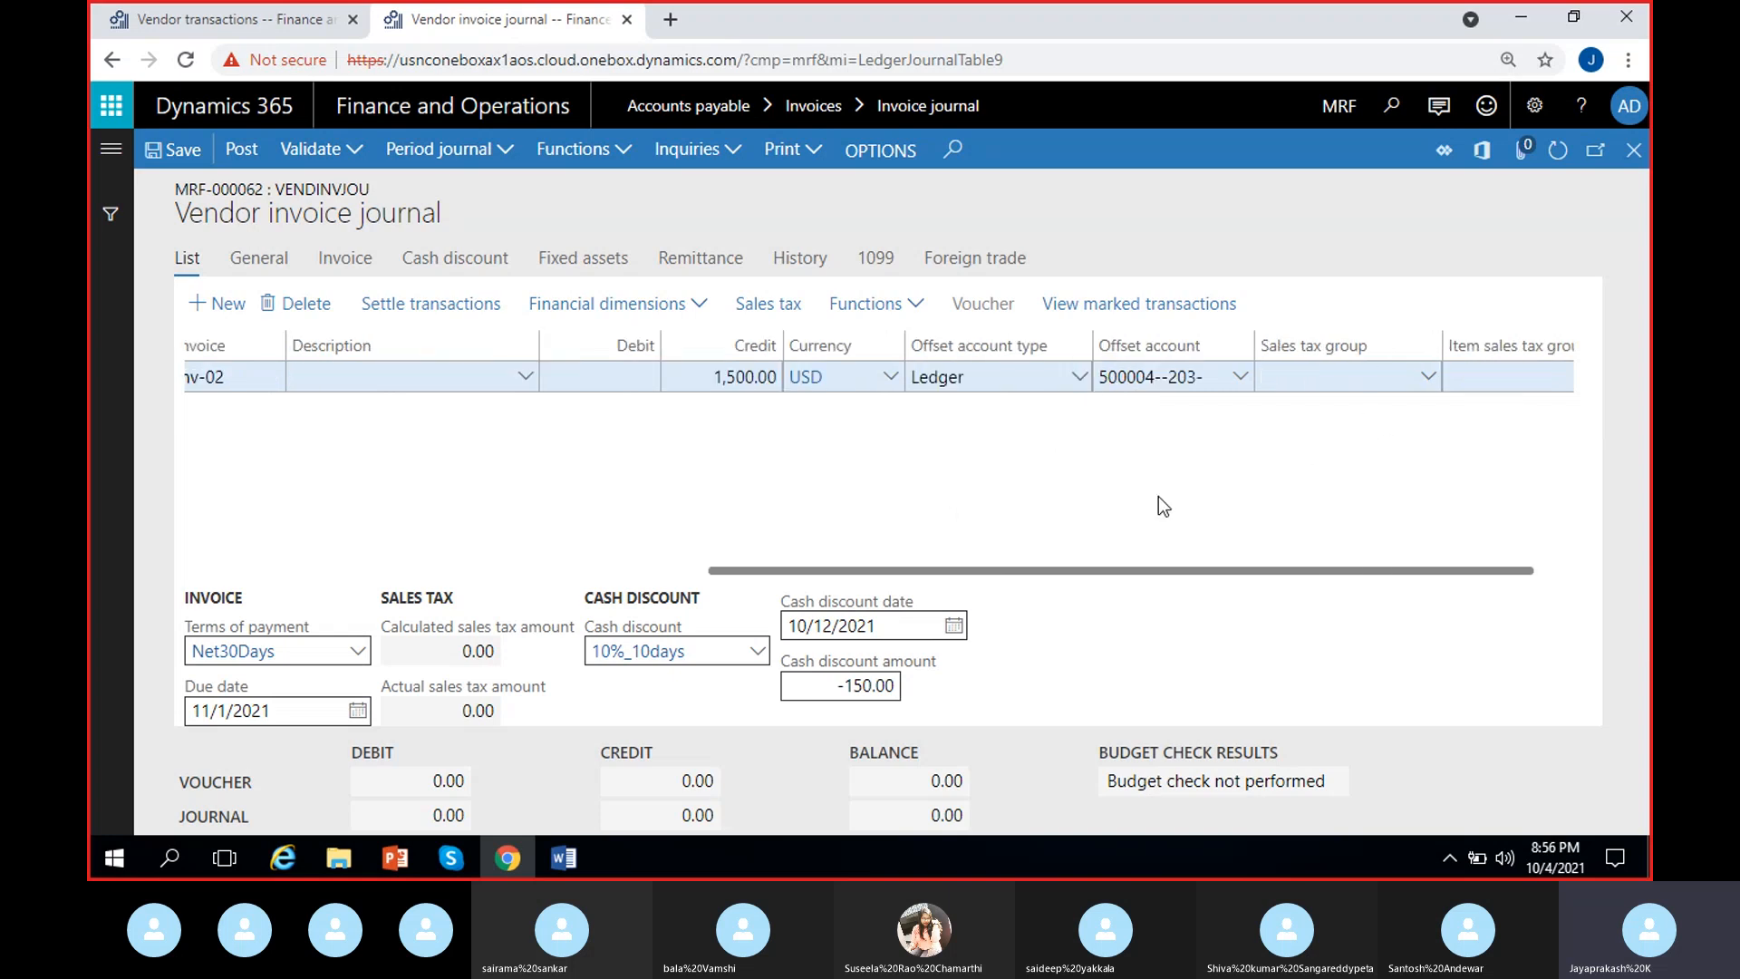
scroll(949, 518, left, 3)
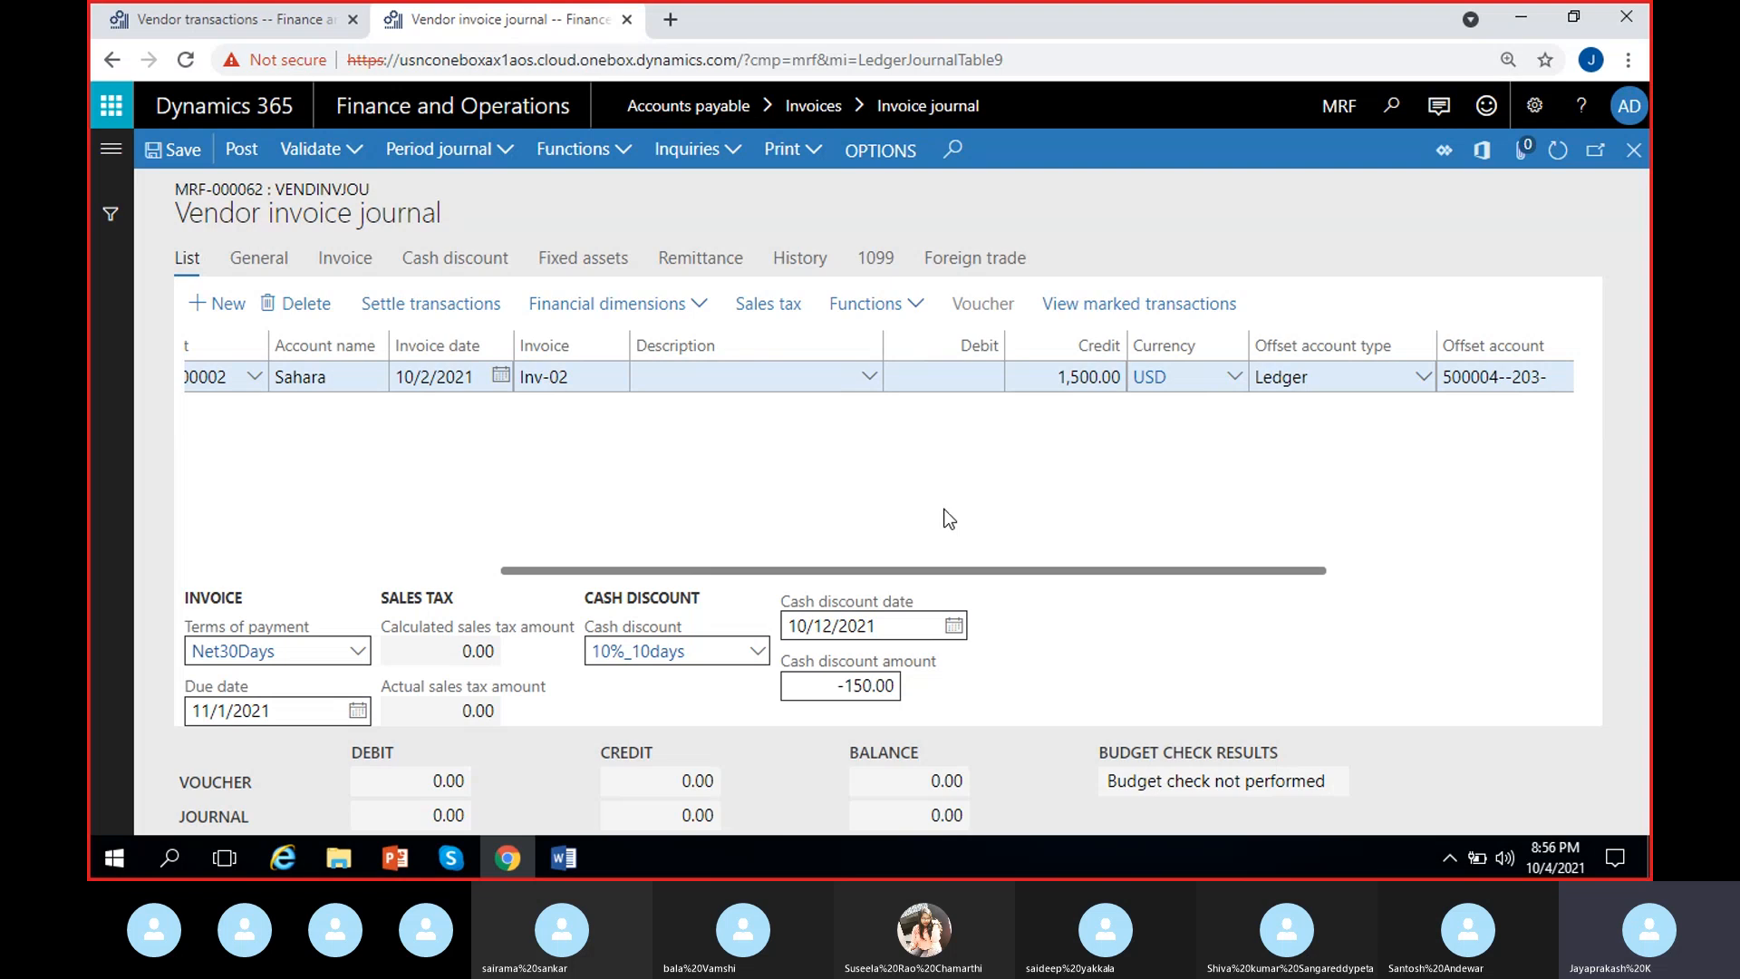
scroll(949, 519, left, 3)
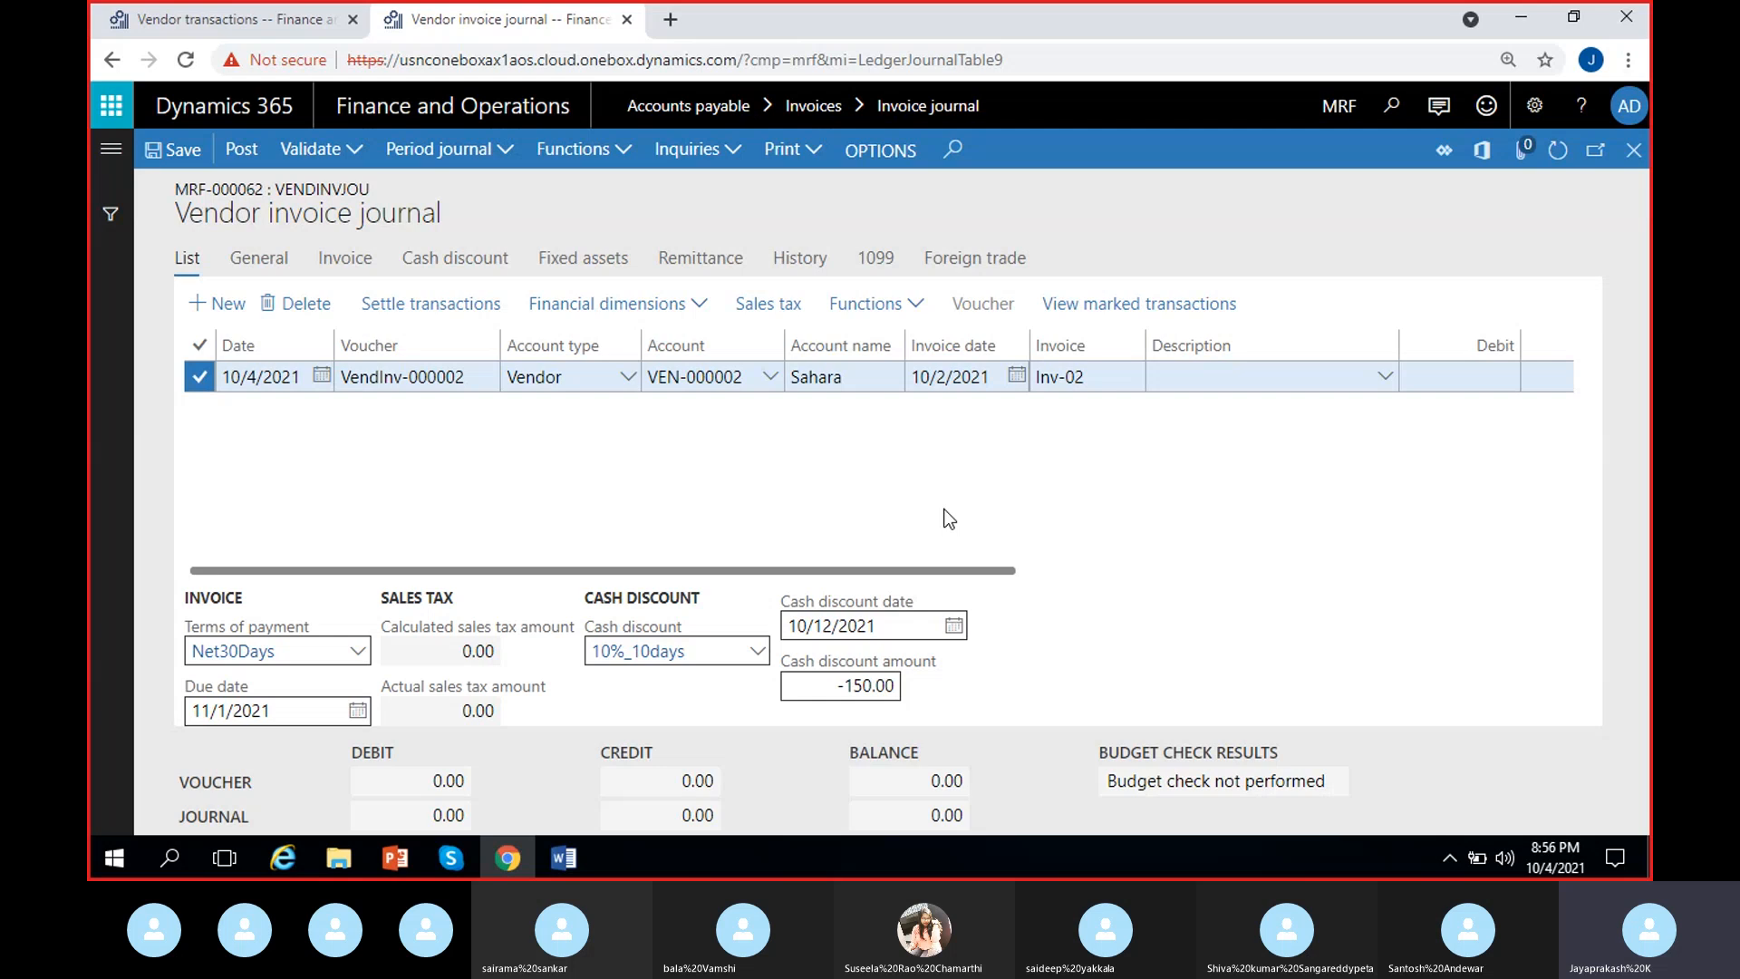
click(309, 153)
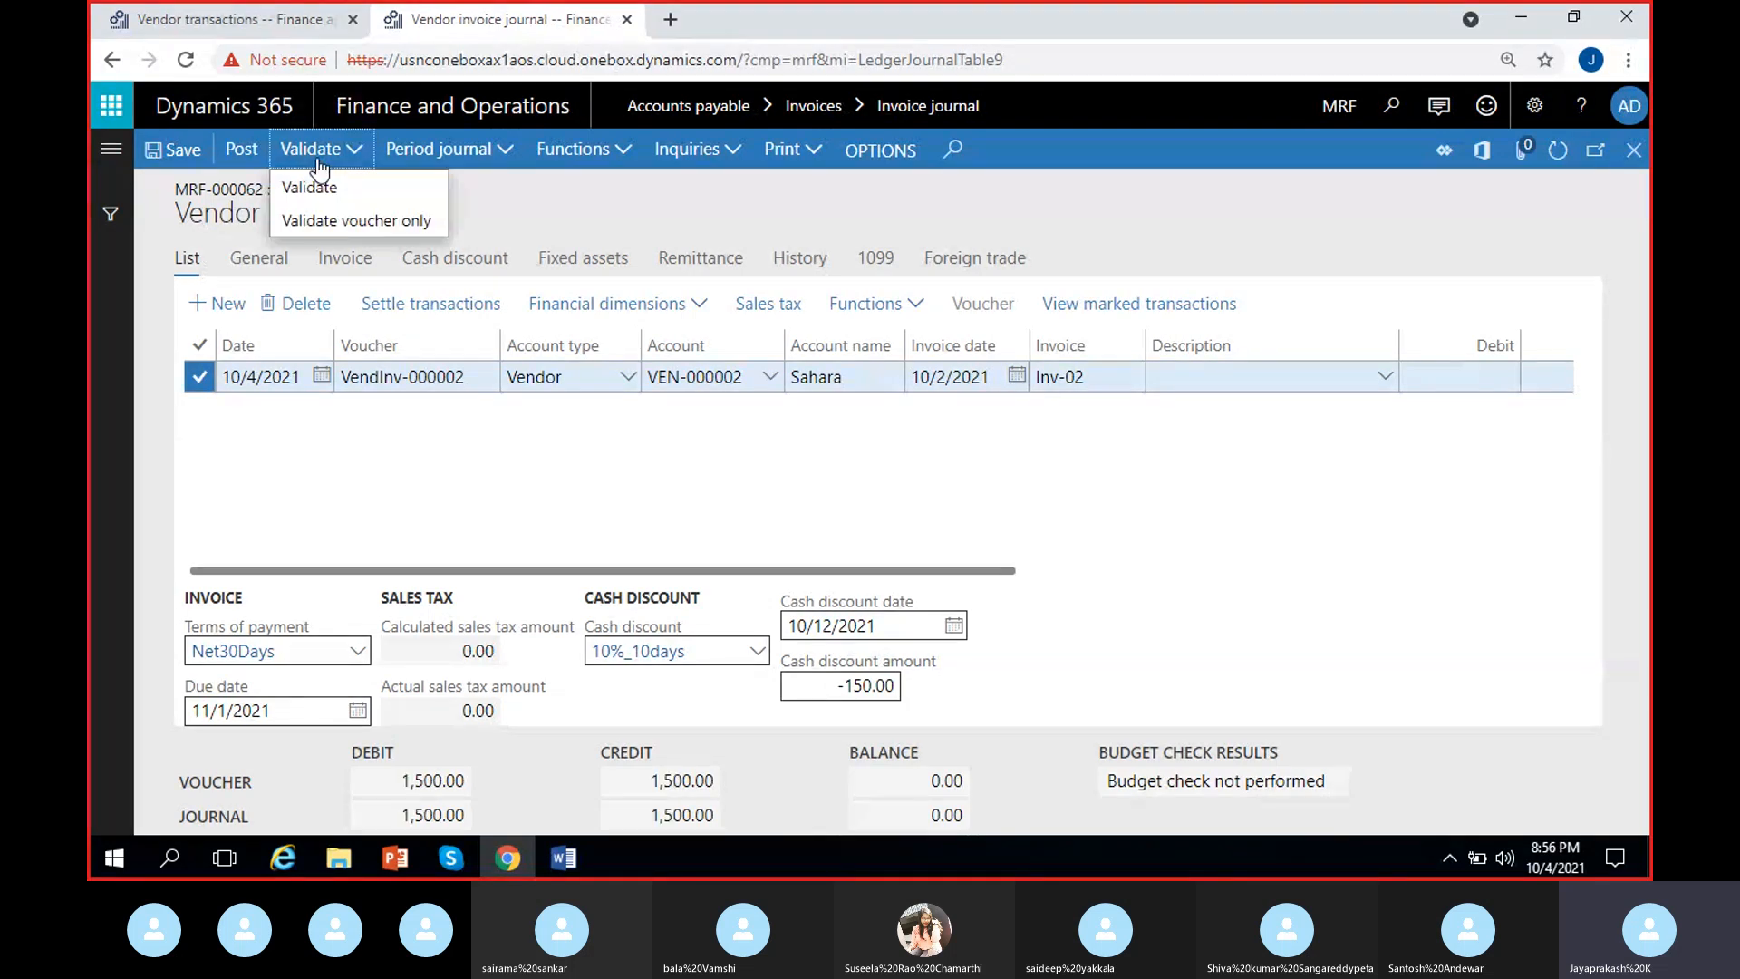
click(546, 478)
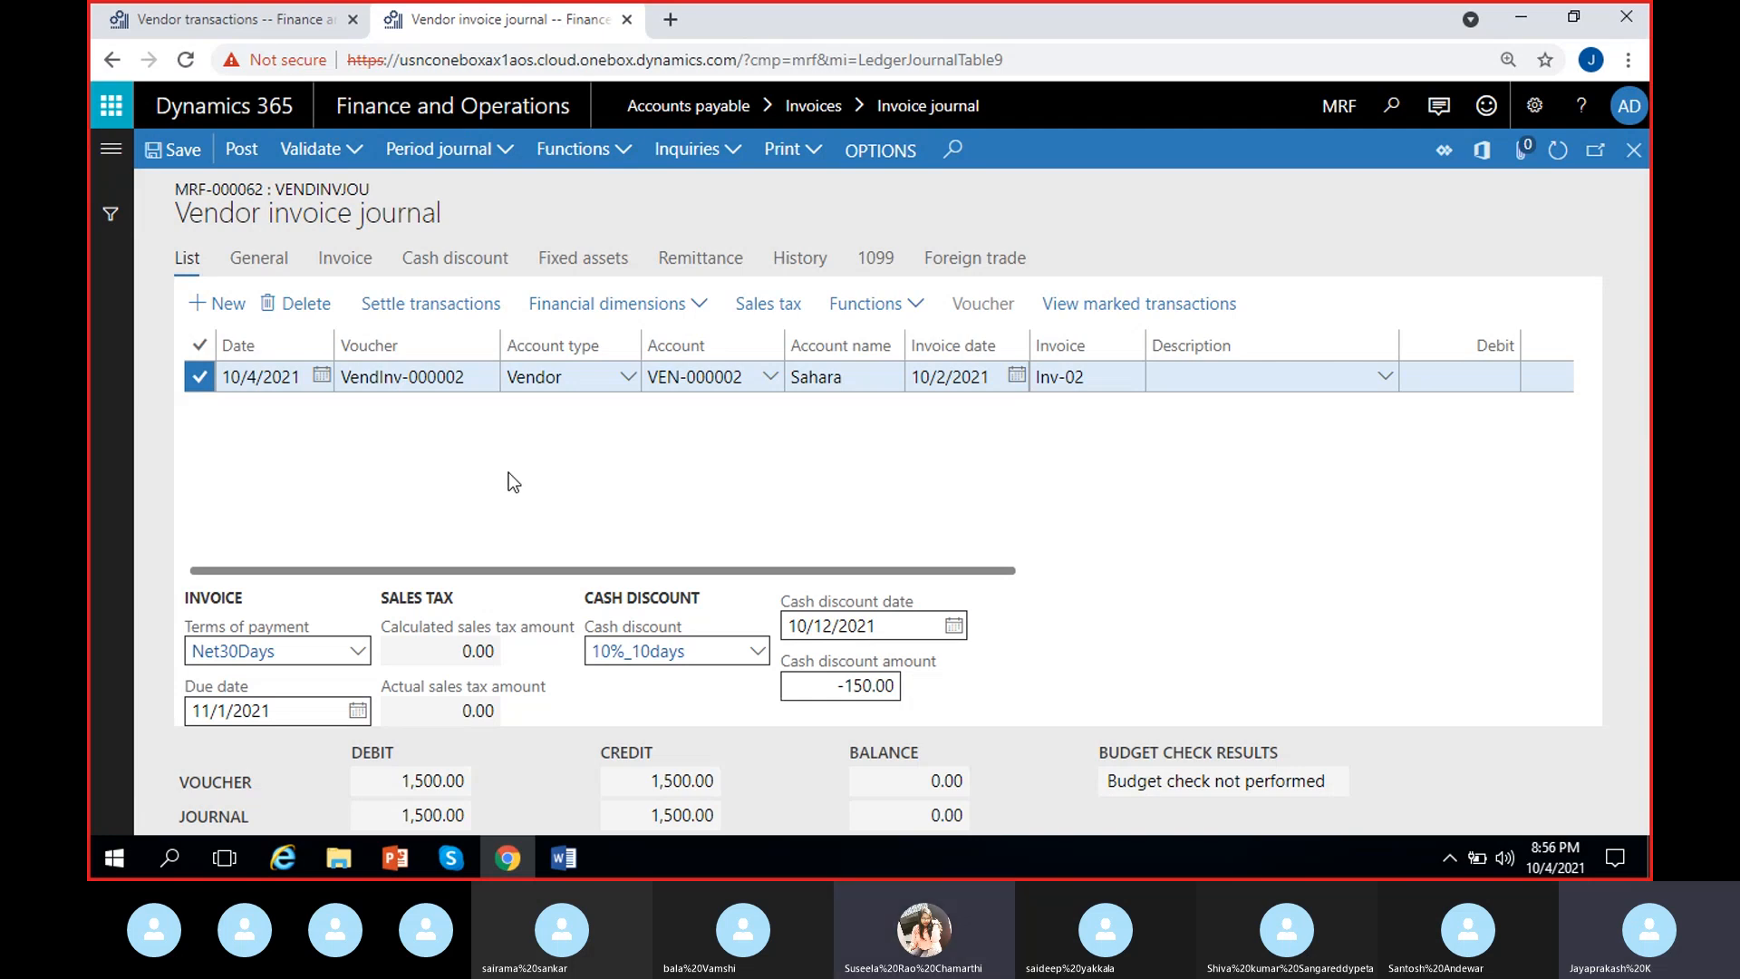
Check the Inv-02 line's cash discount schedule and the setup of the 10%_10days discount code.
click(455, 259)
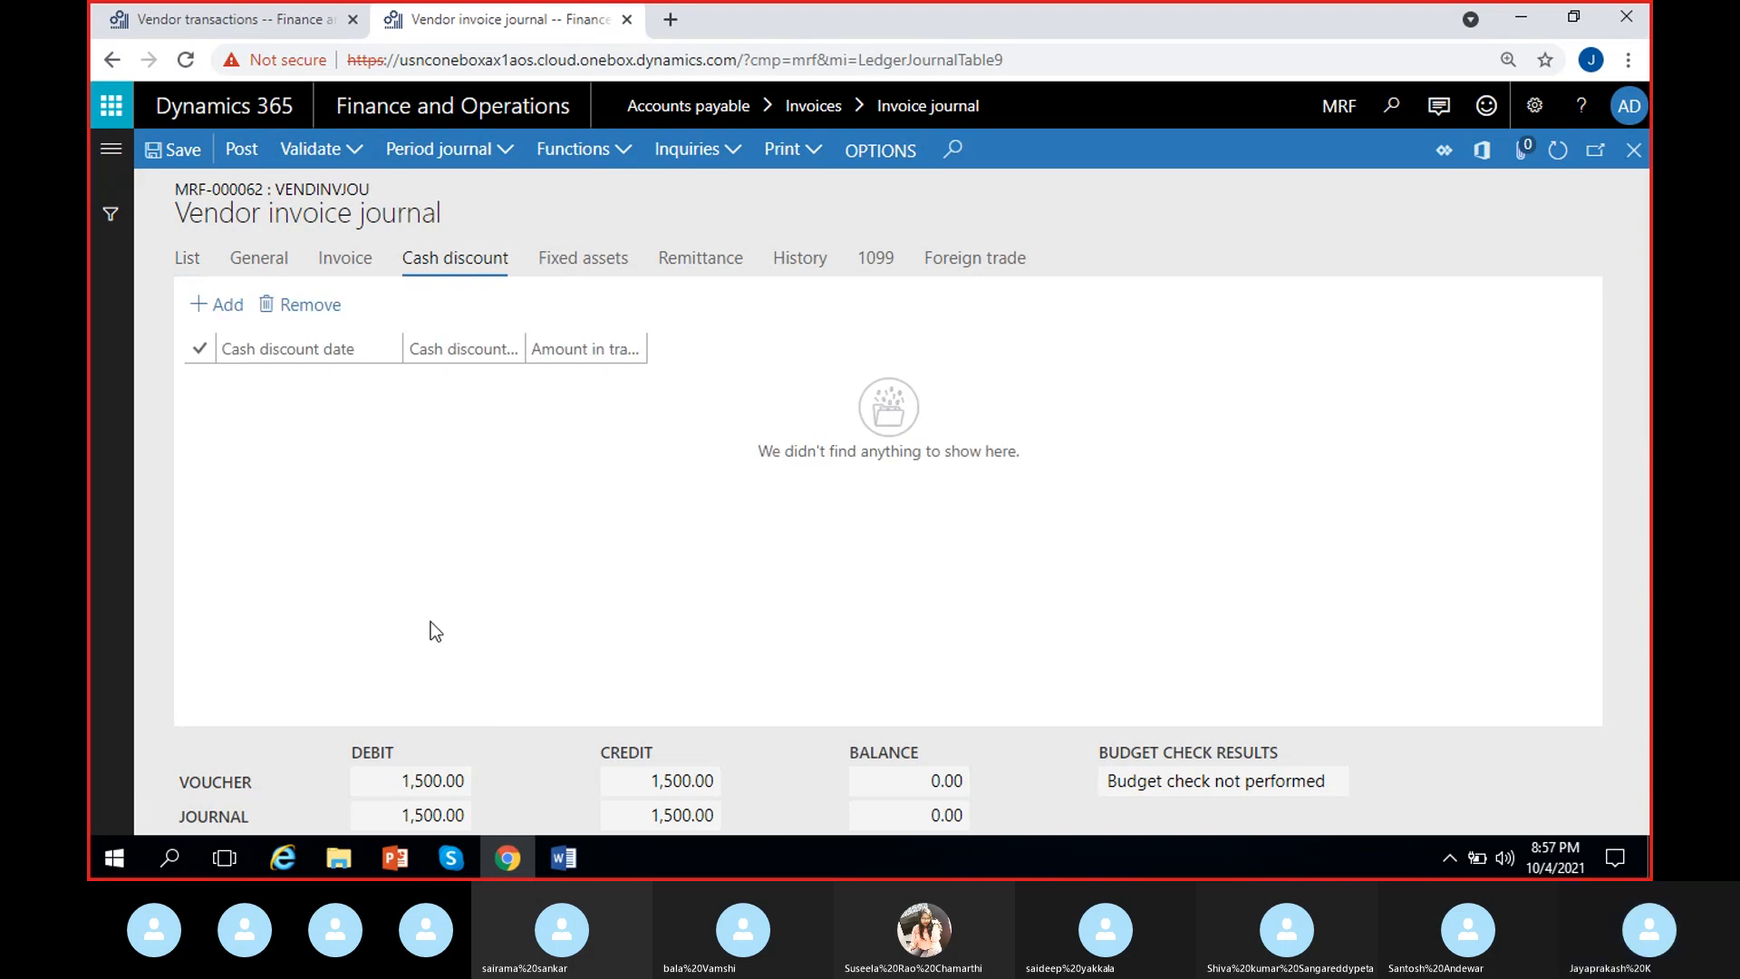
click(187, 260)
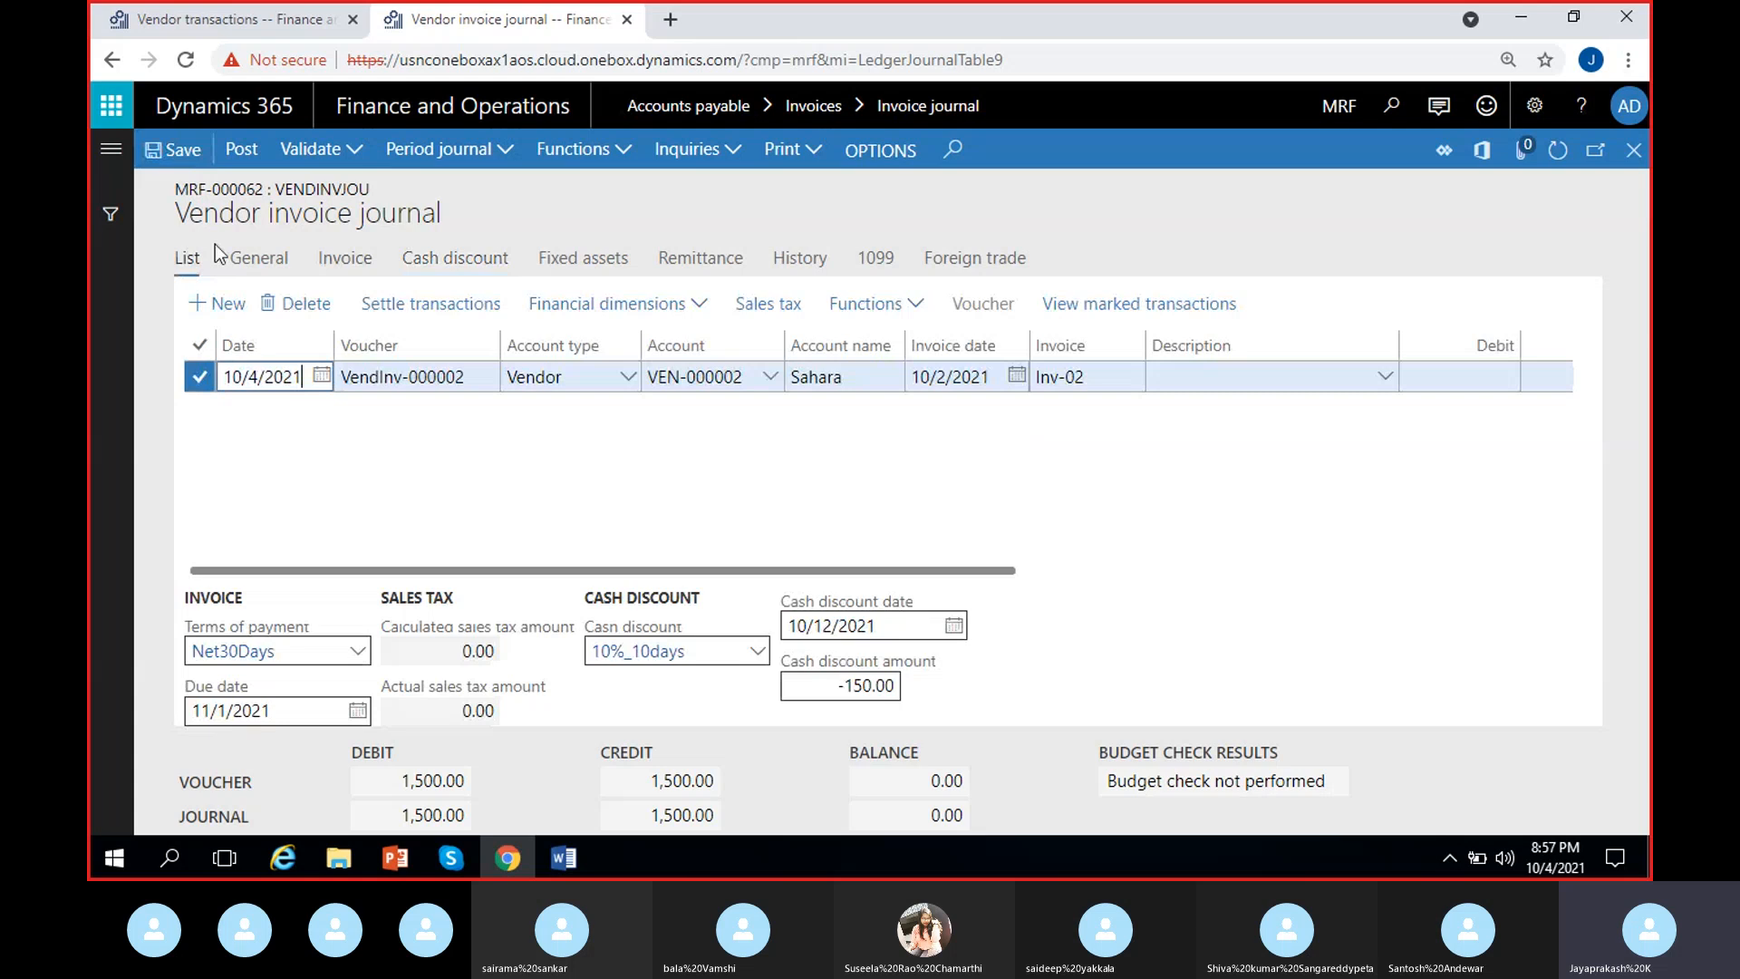
click(486, 270)
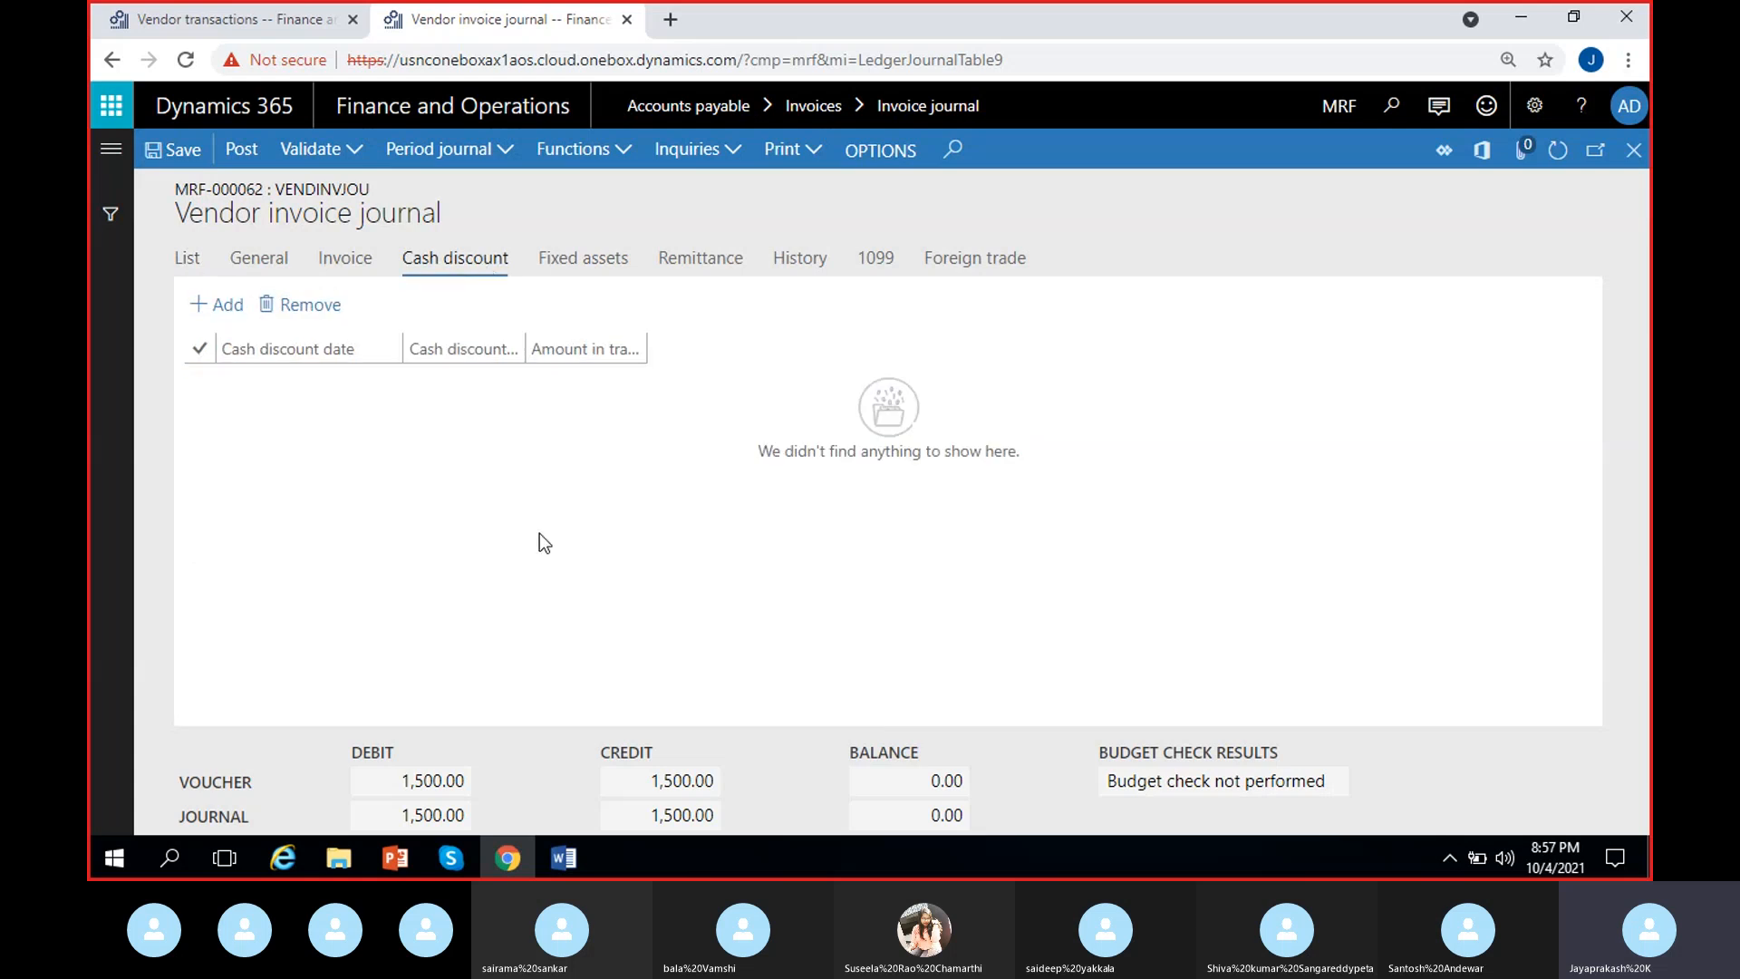
click(187, 261)
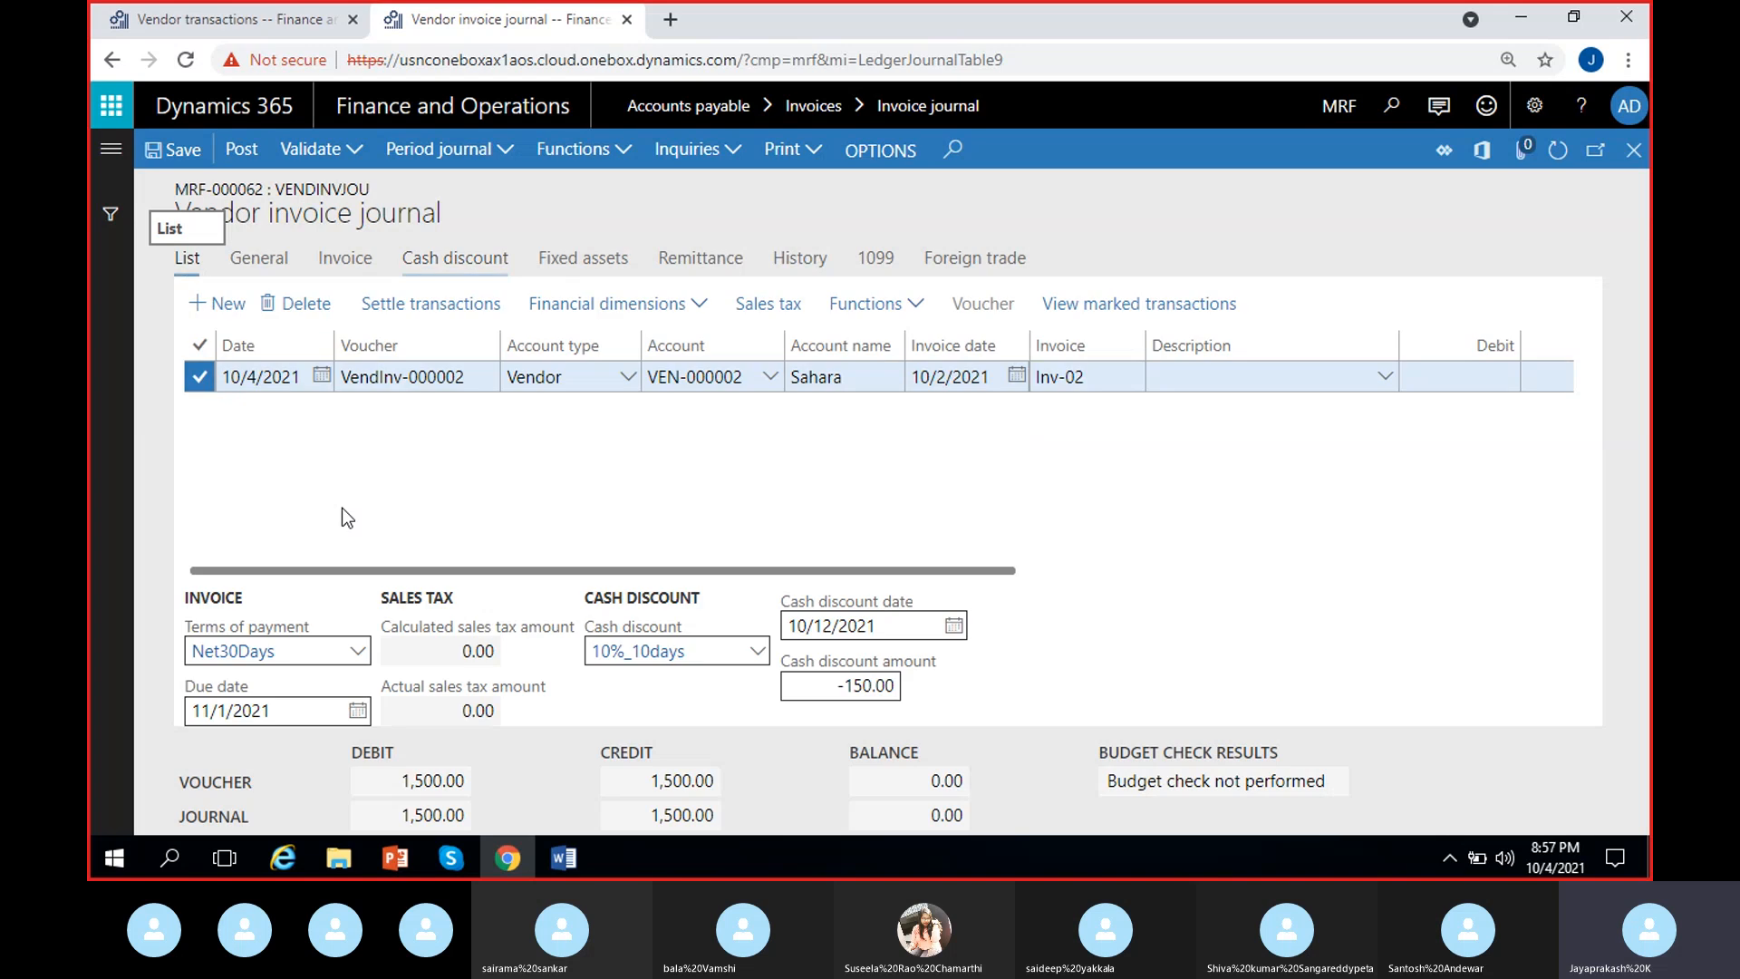
click(643, 653)
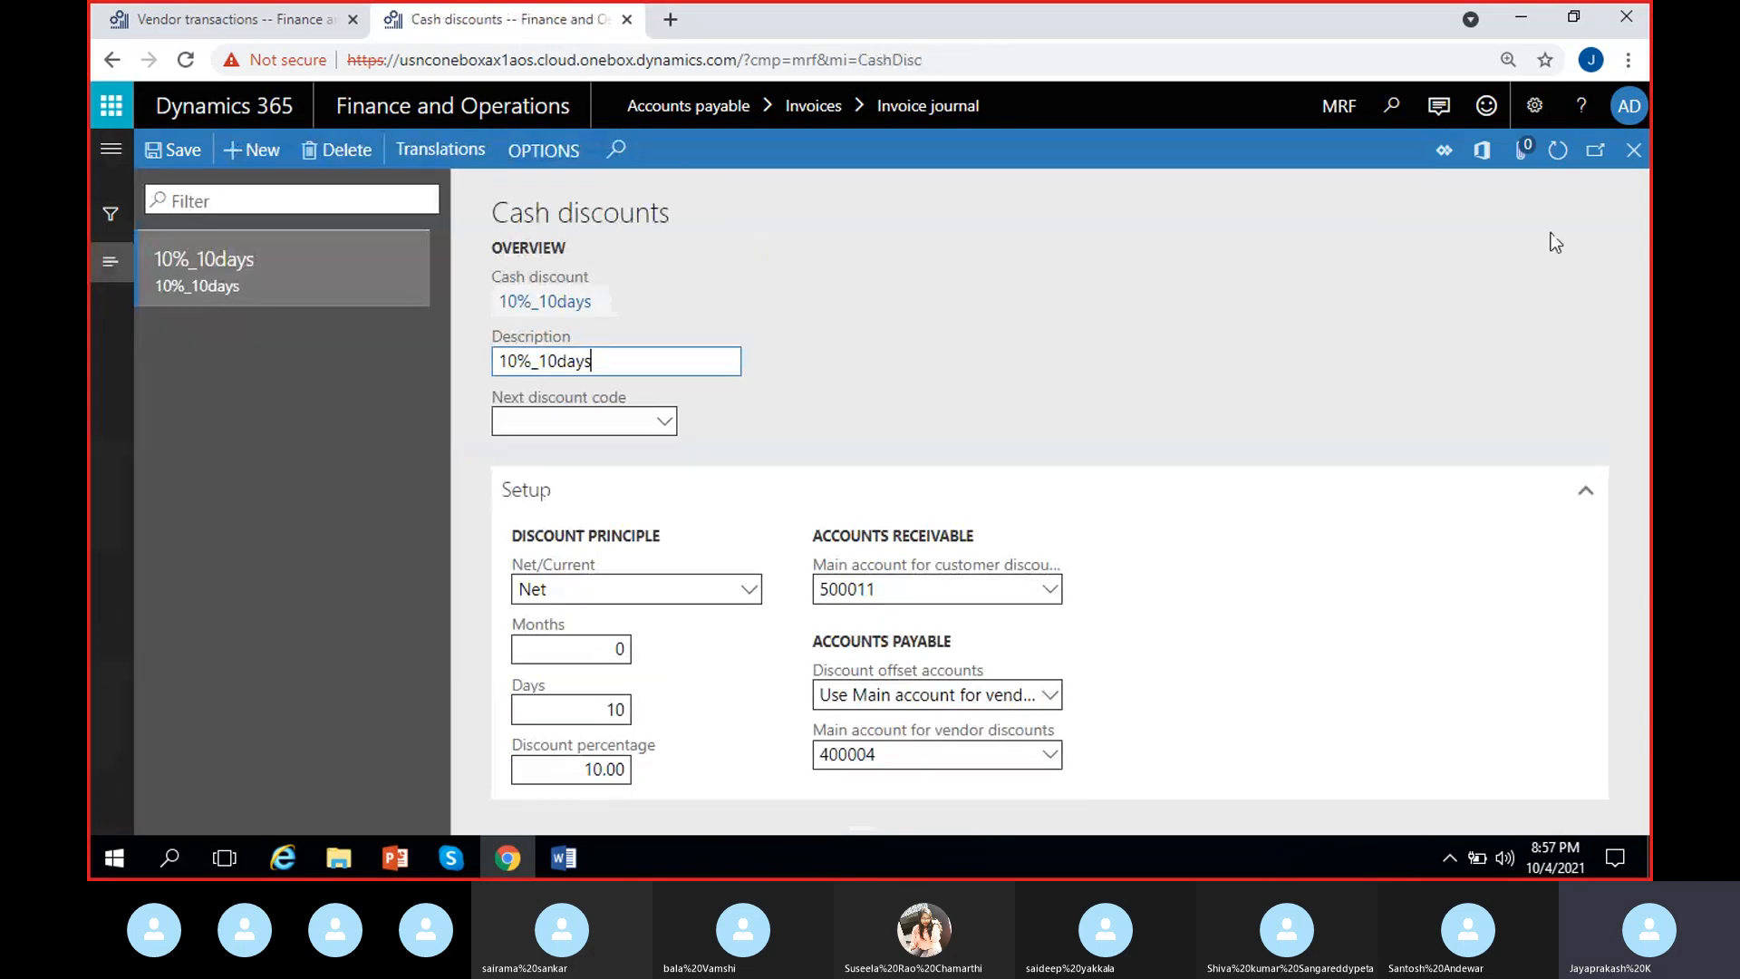
click(1633, 150)
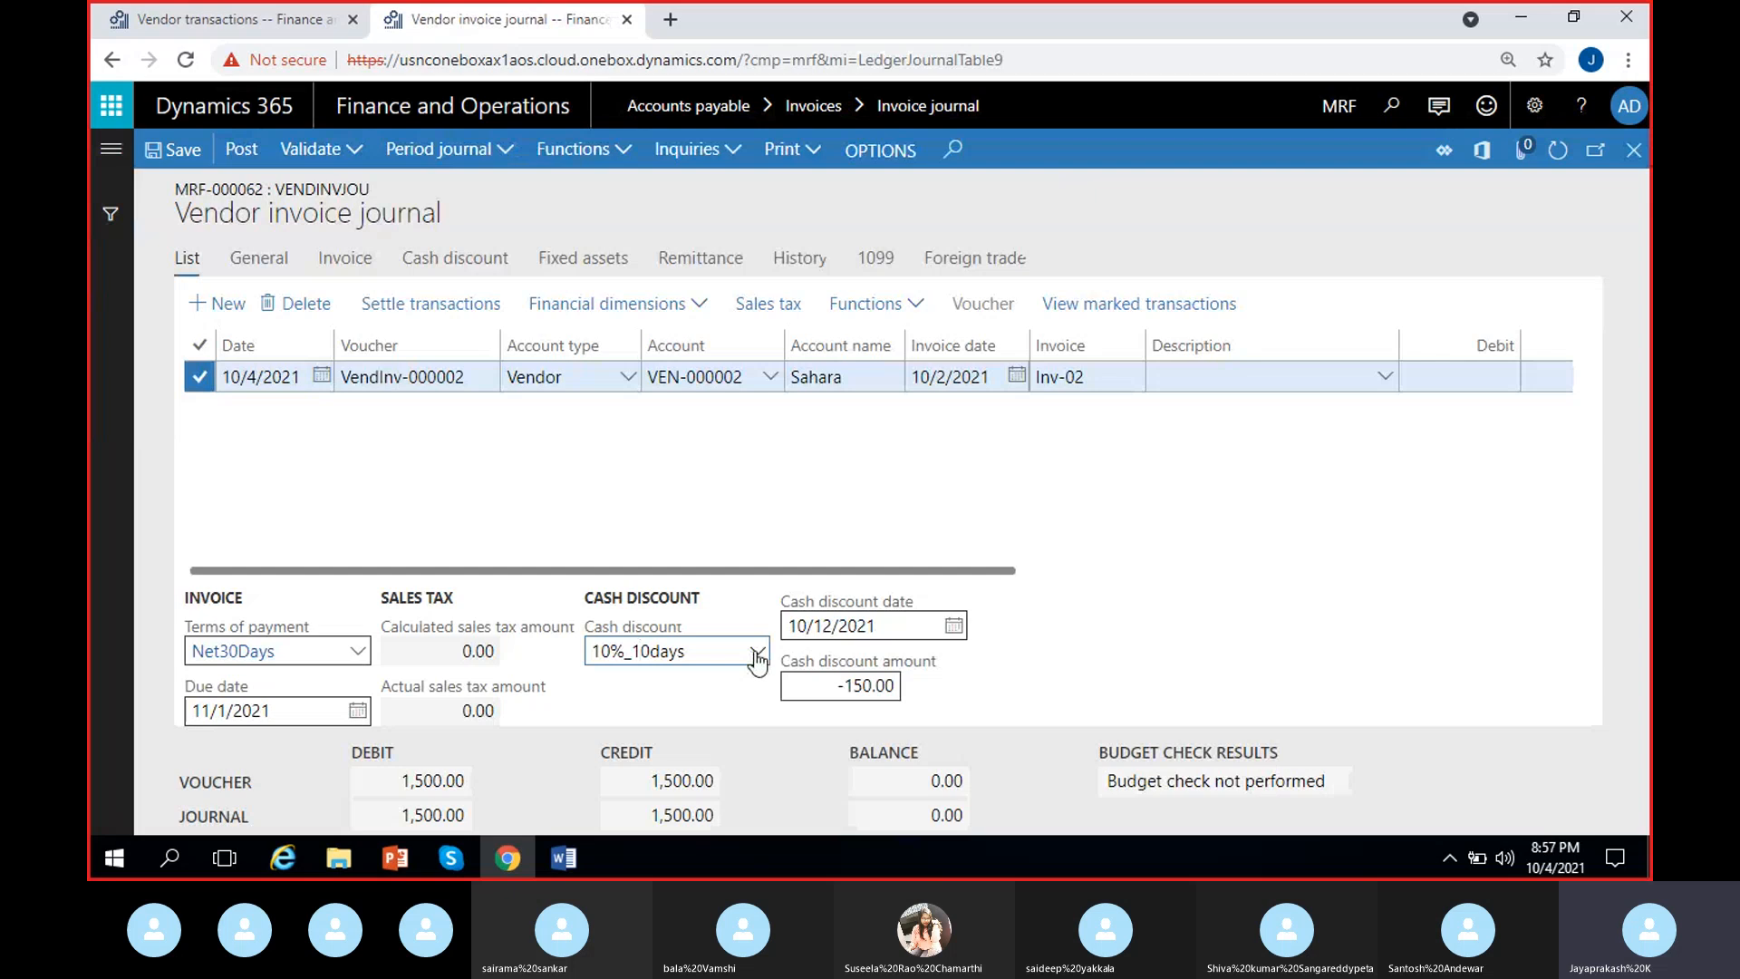
Change the Inv-02 line's cash discount to 5%_20days.
click(756, 652)
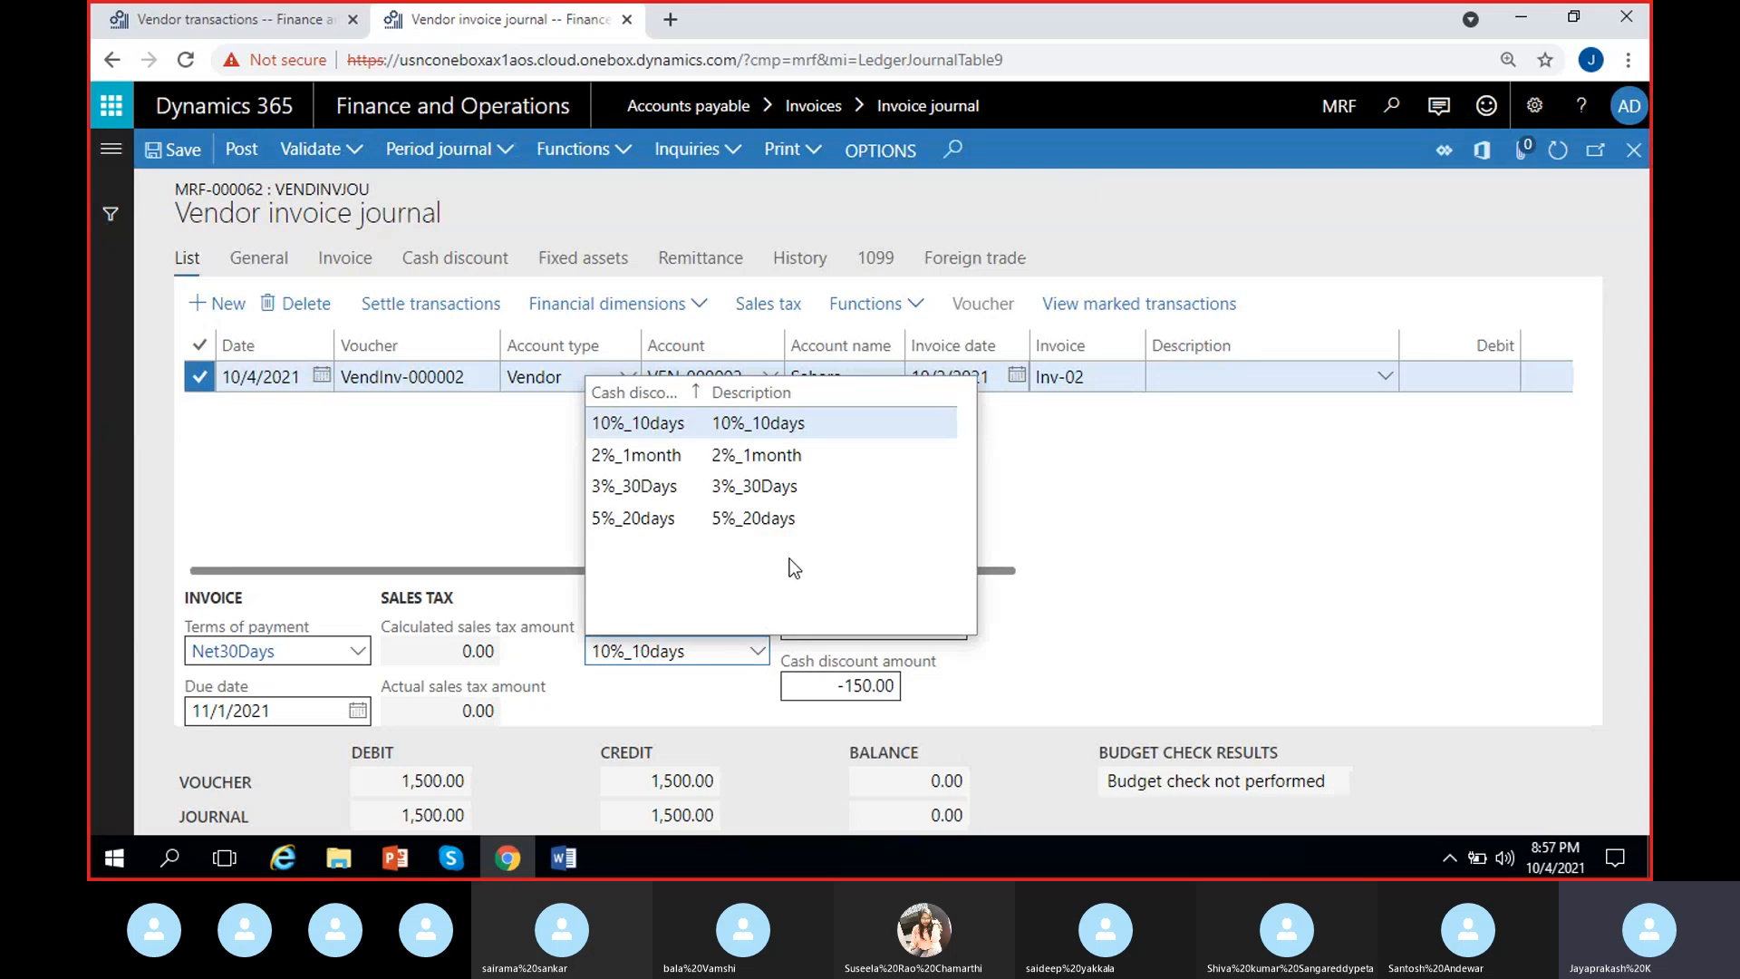
click(675, 517)
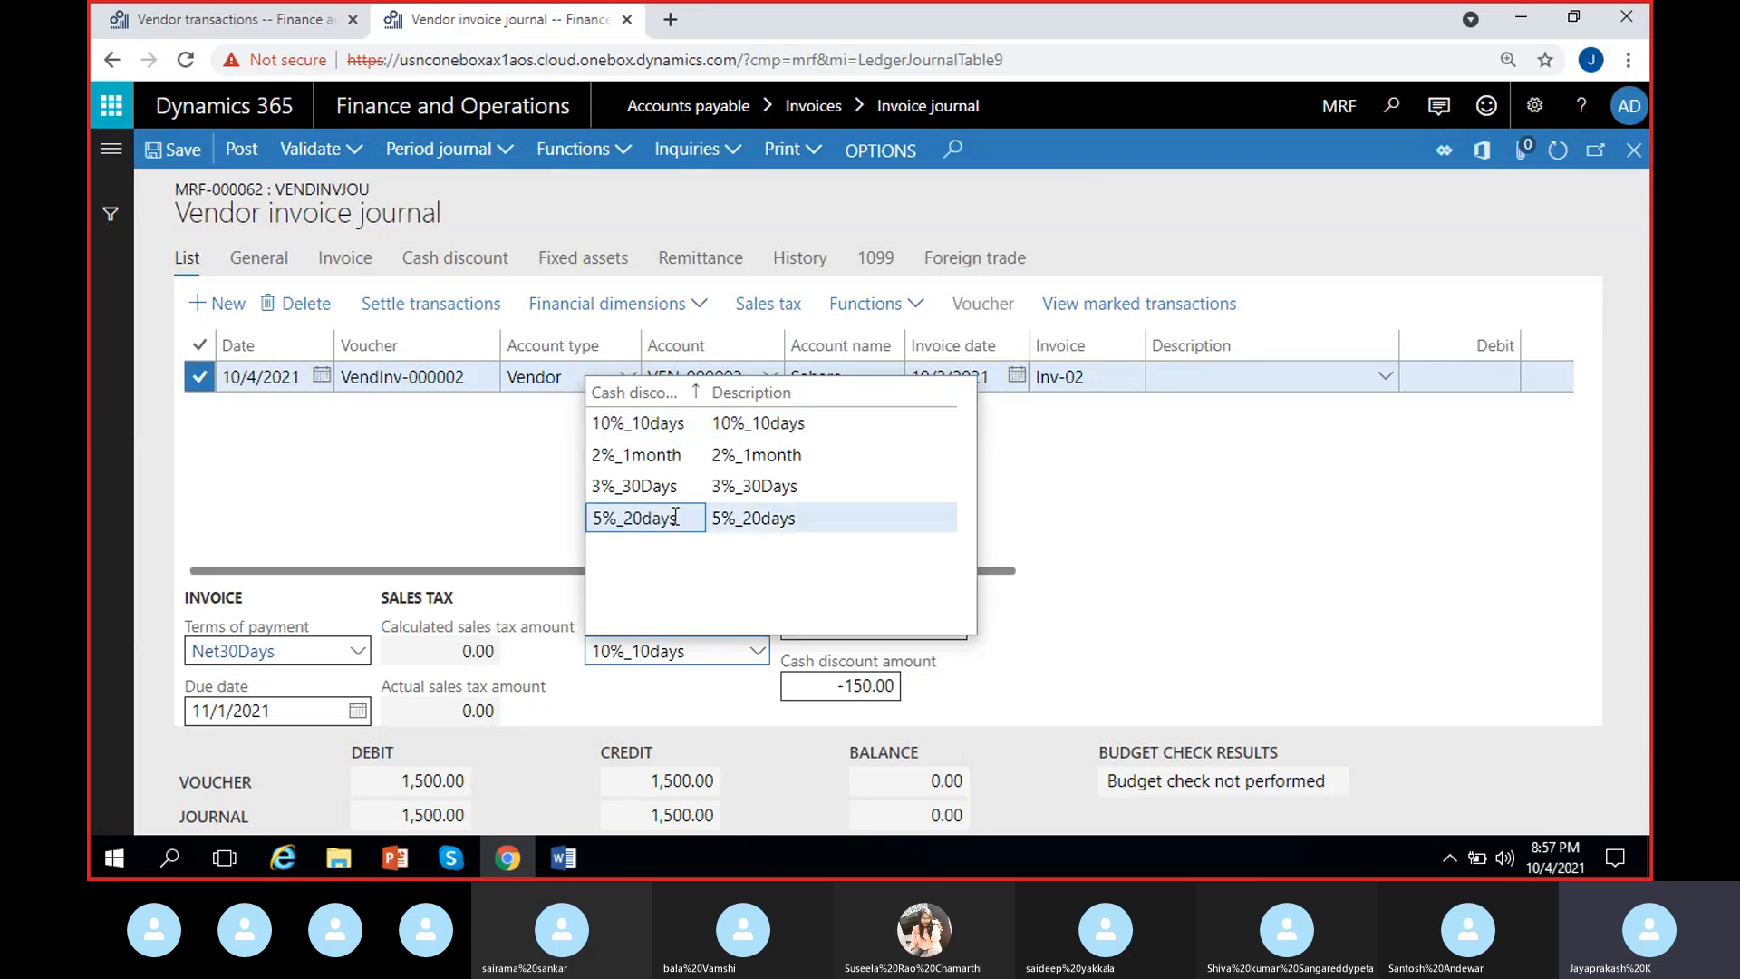
click(648, 652)
click(675, 694)
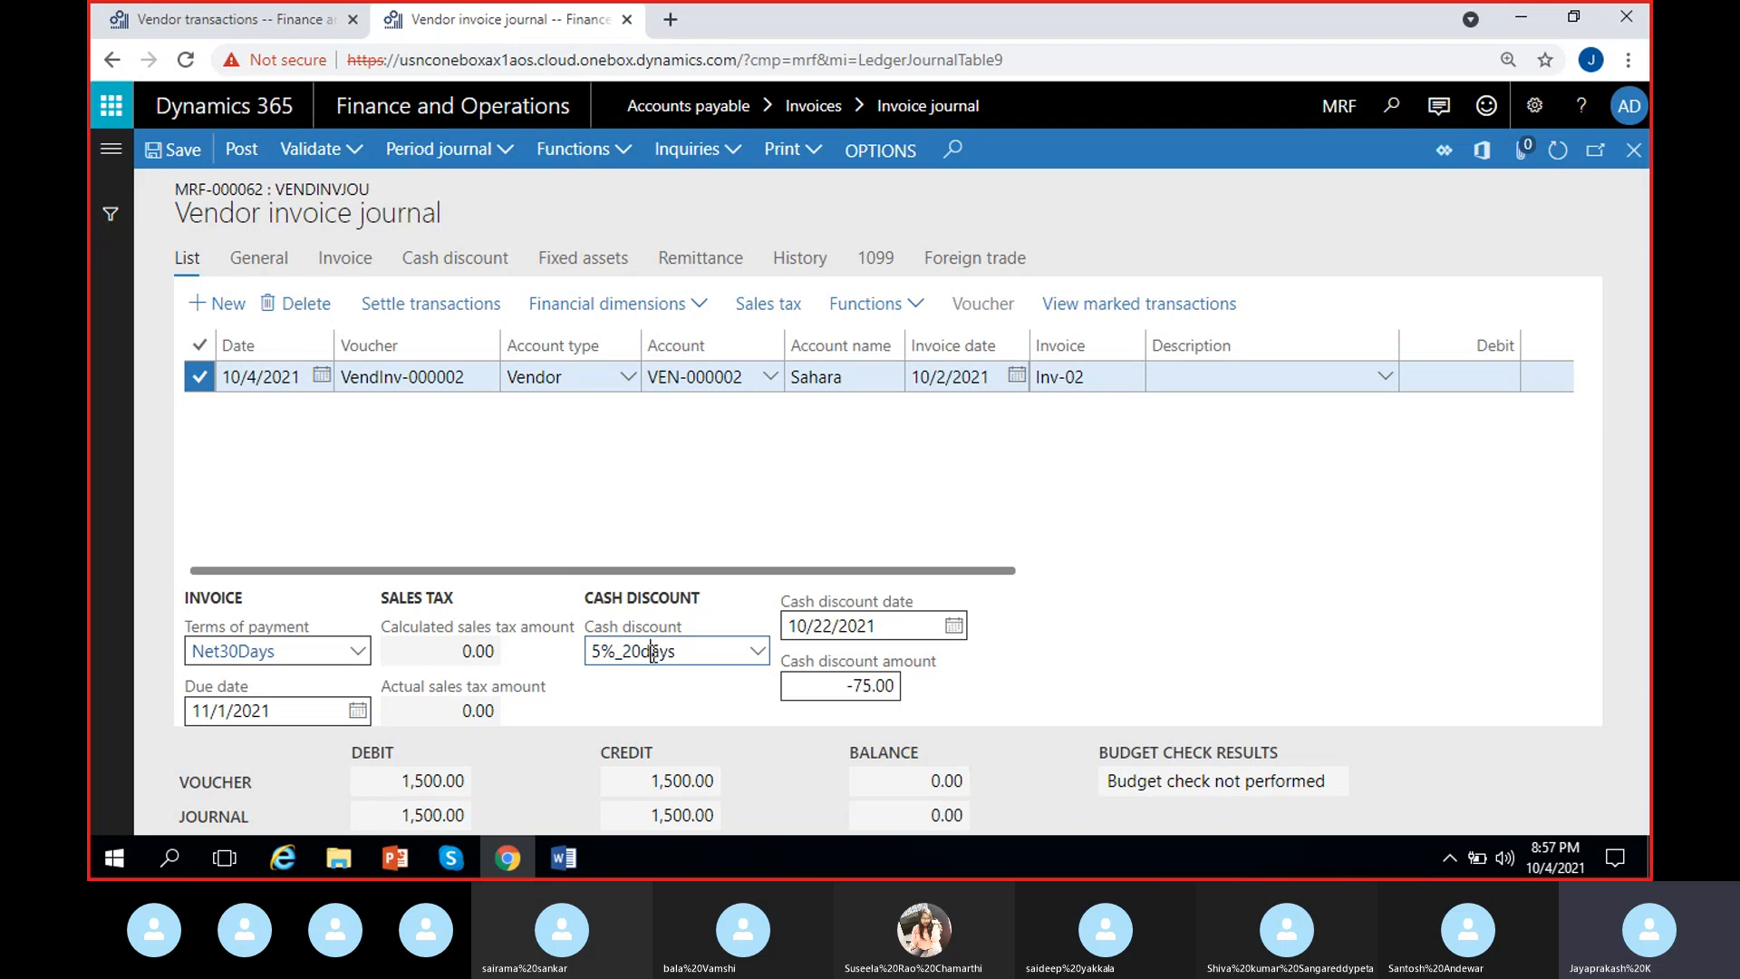
Inspect the setup of the 5%_20days discount code and recheck the Inv-02 line's cash discount schedule.
triple_click(651, 652)
click(669, 679)
right_click(757, 653)
click(682, 712)
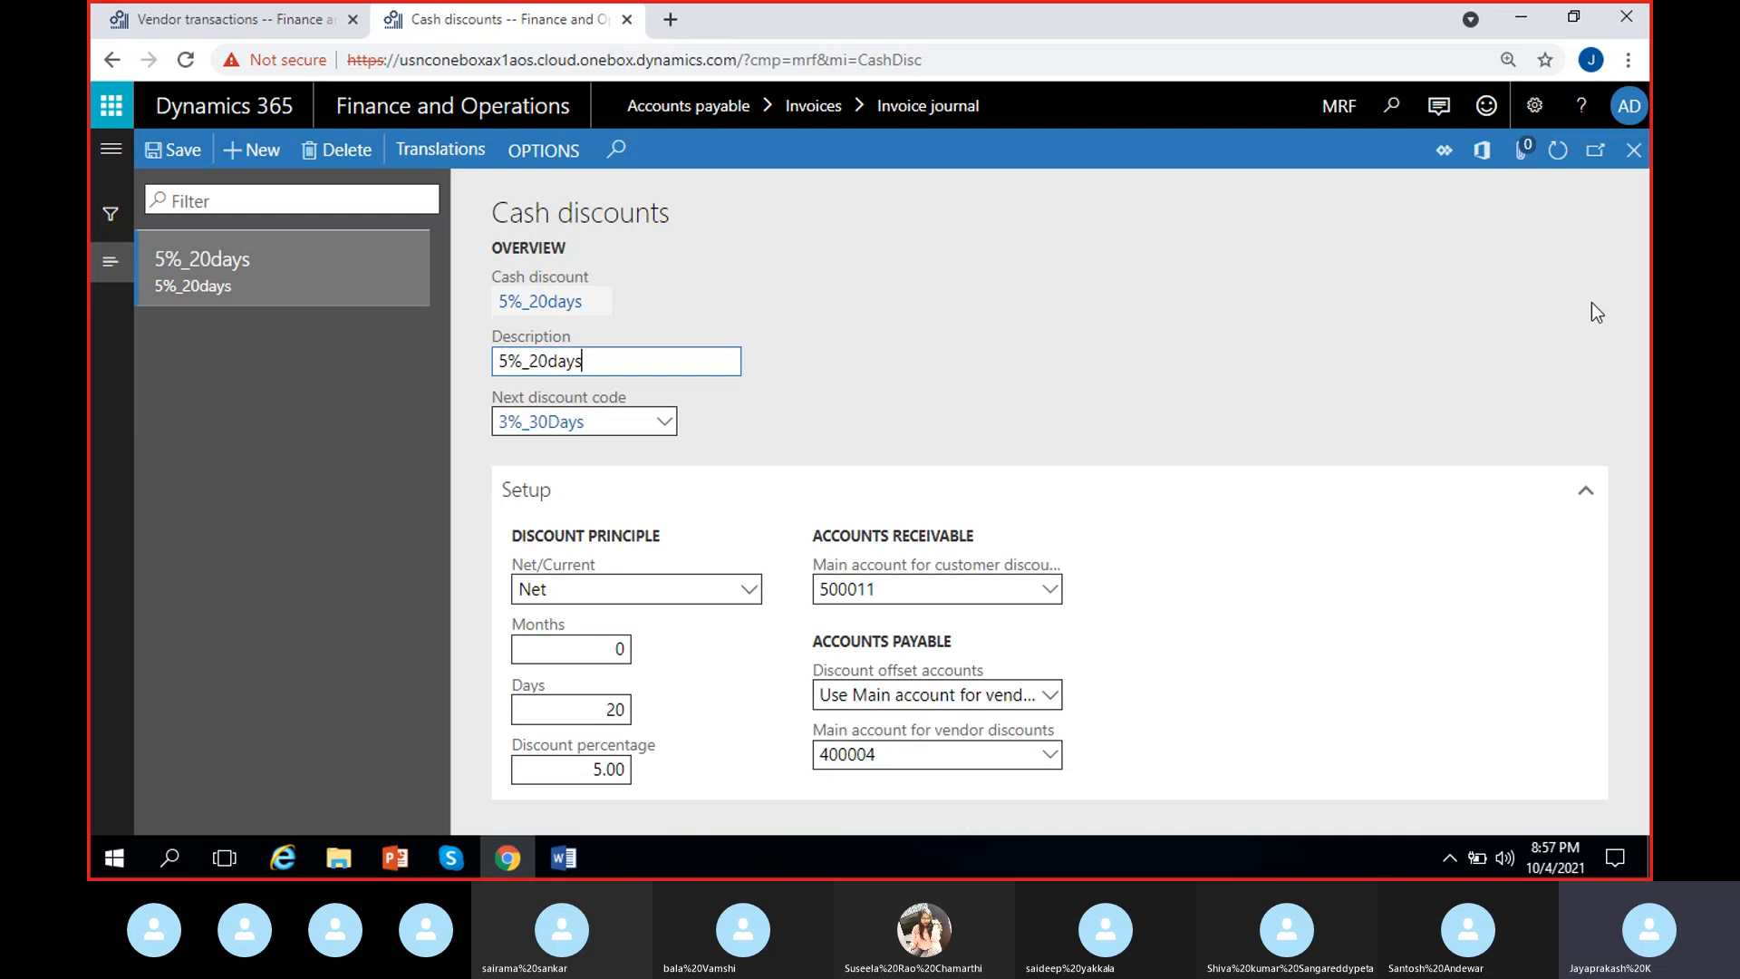
key(Escape)
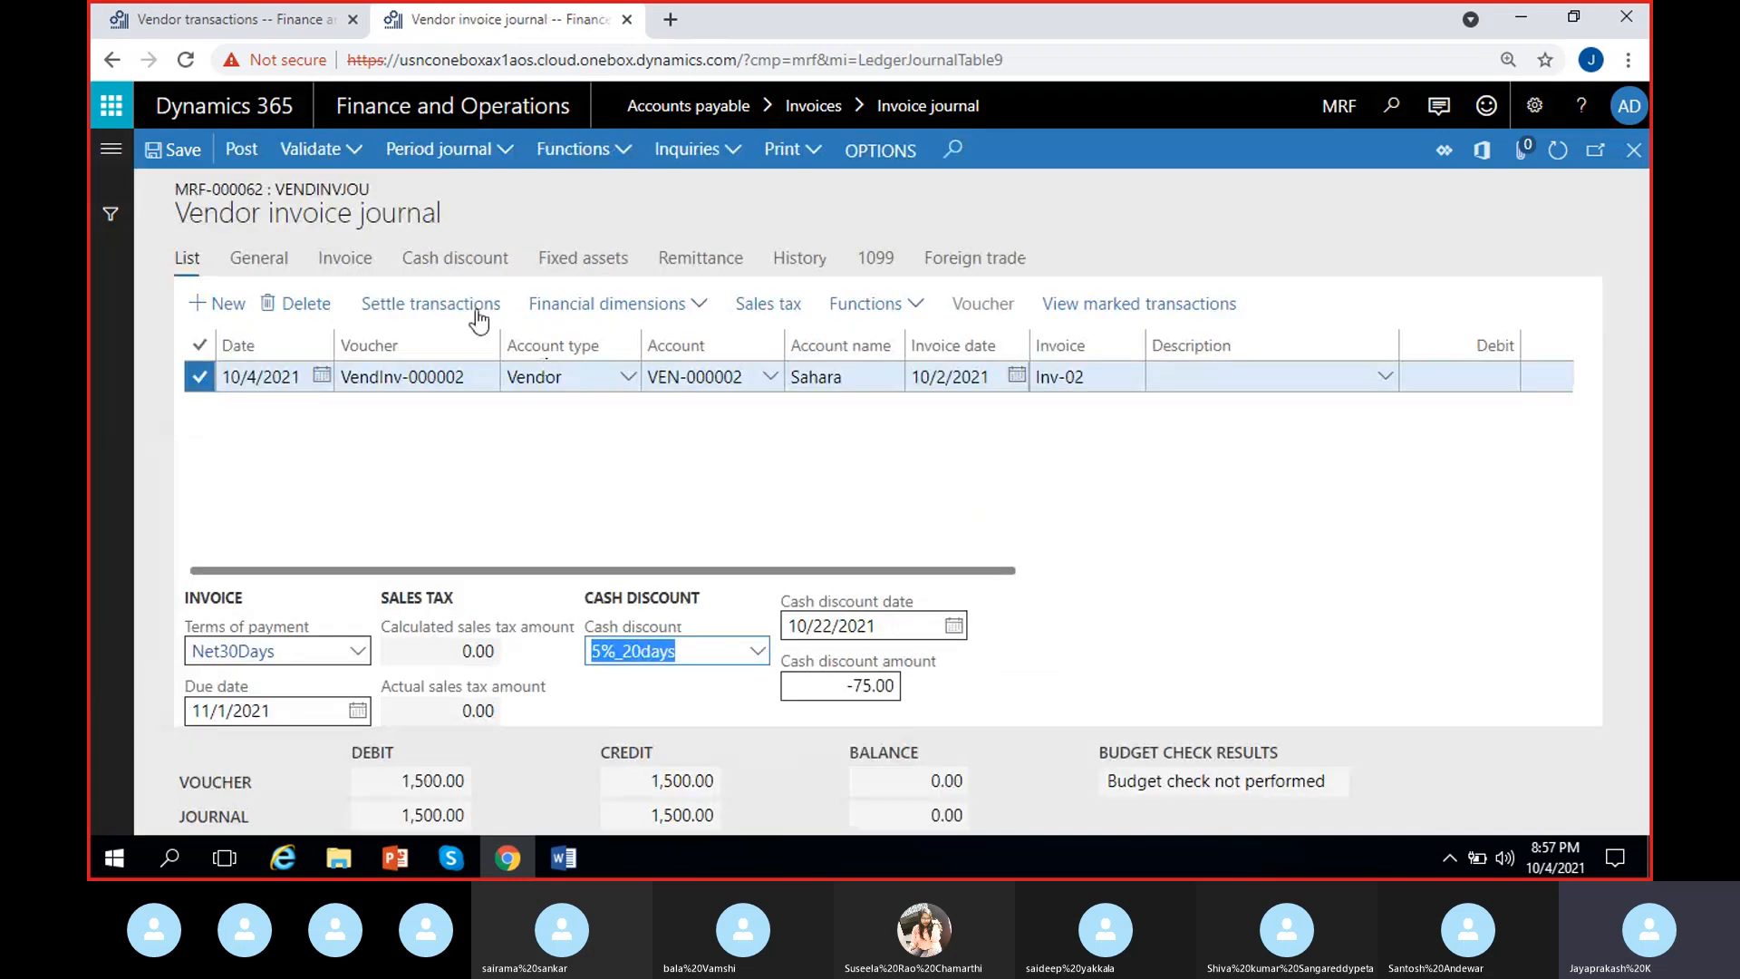
click(471, 261)
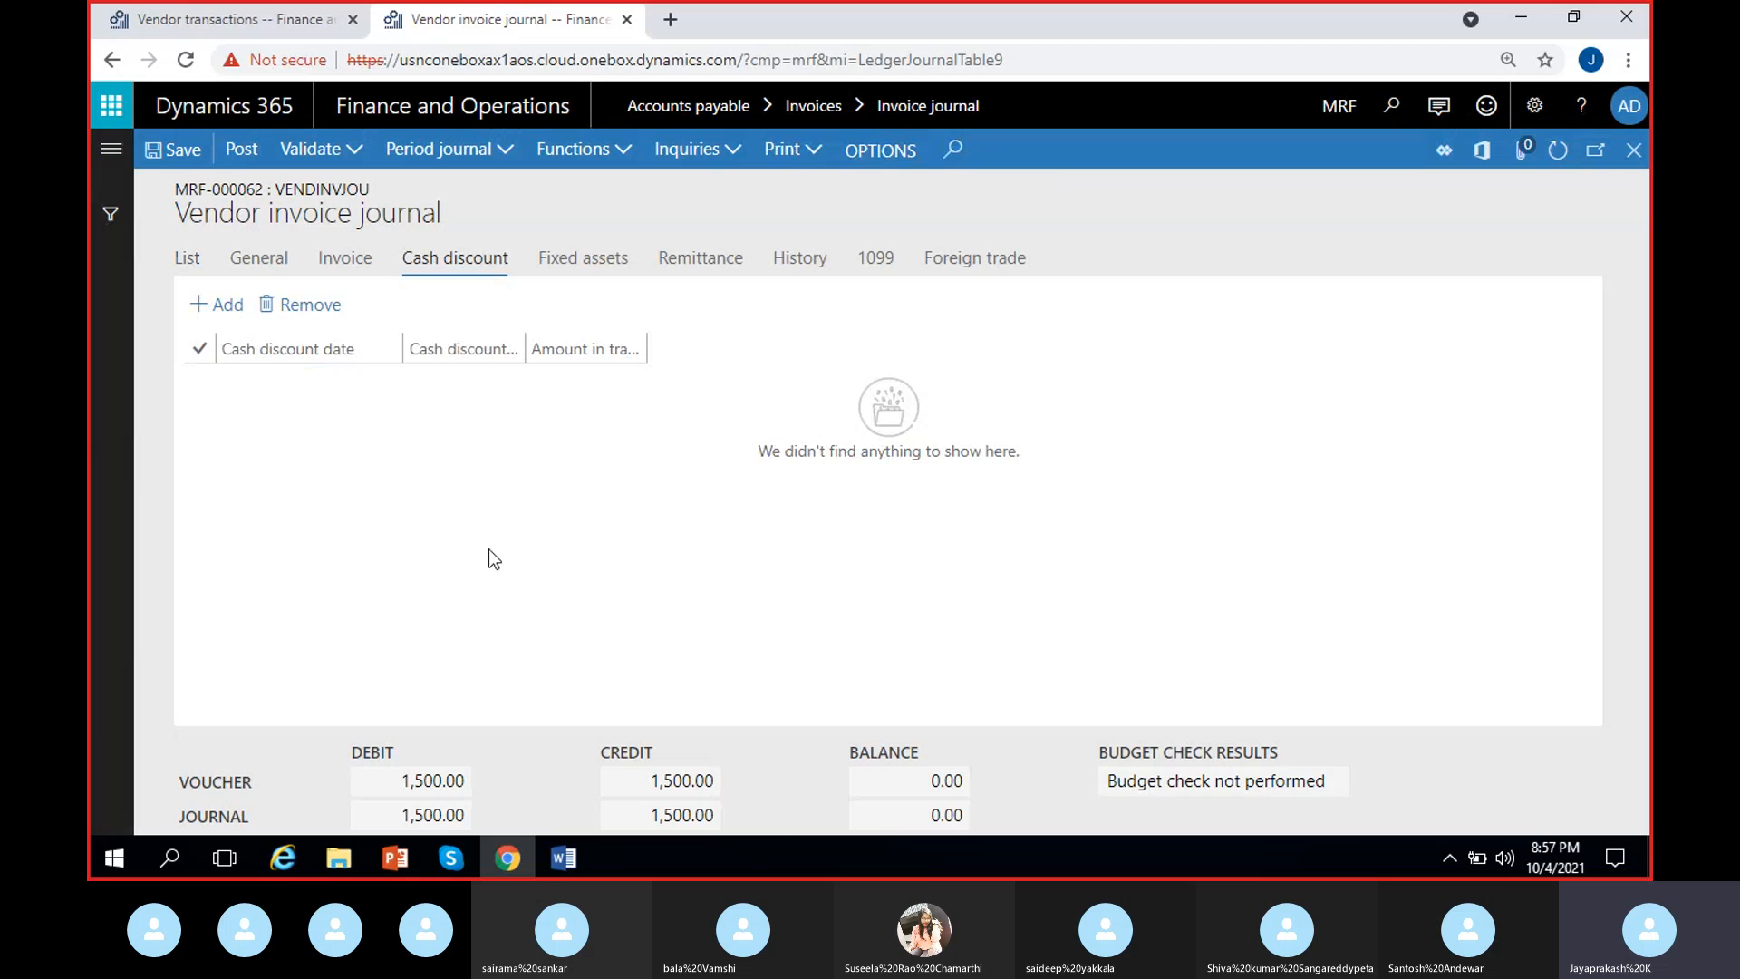
click(173, 261)
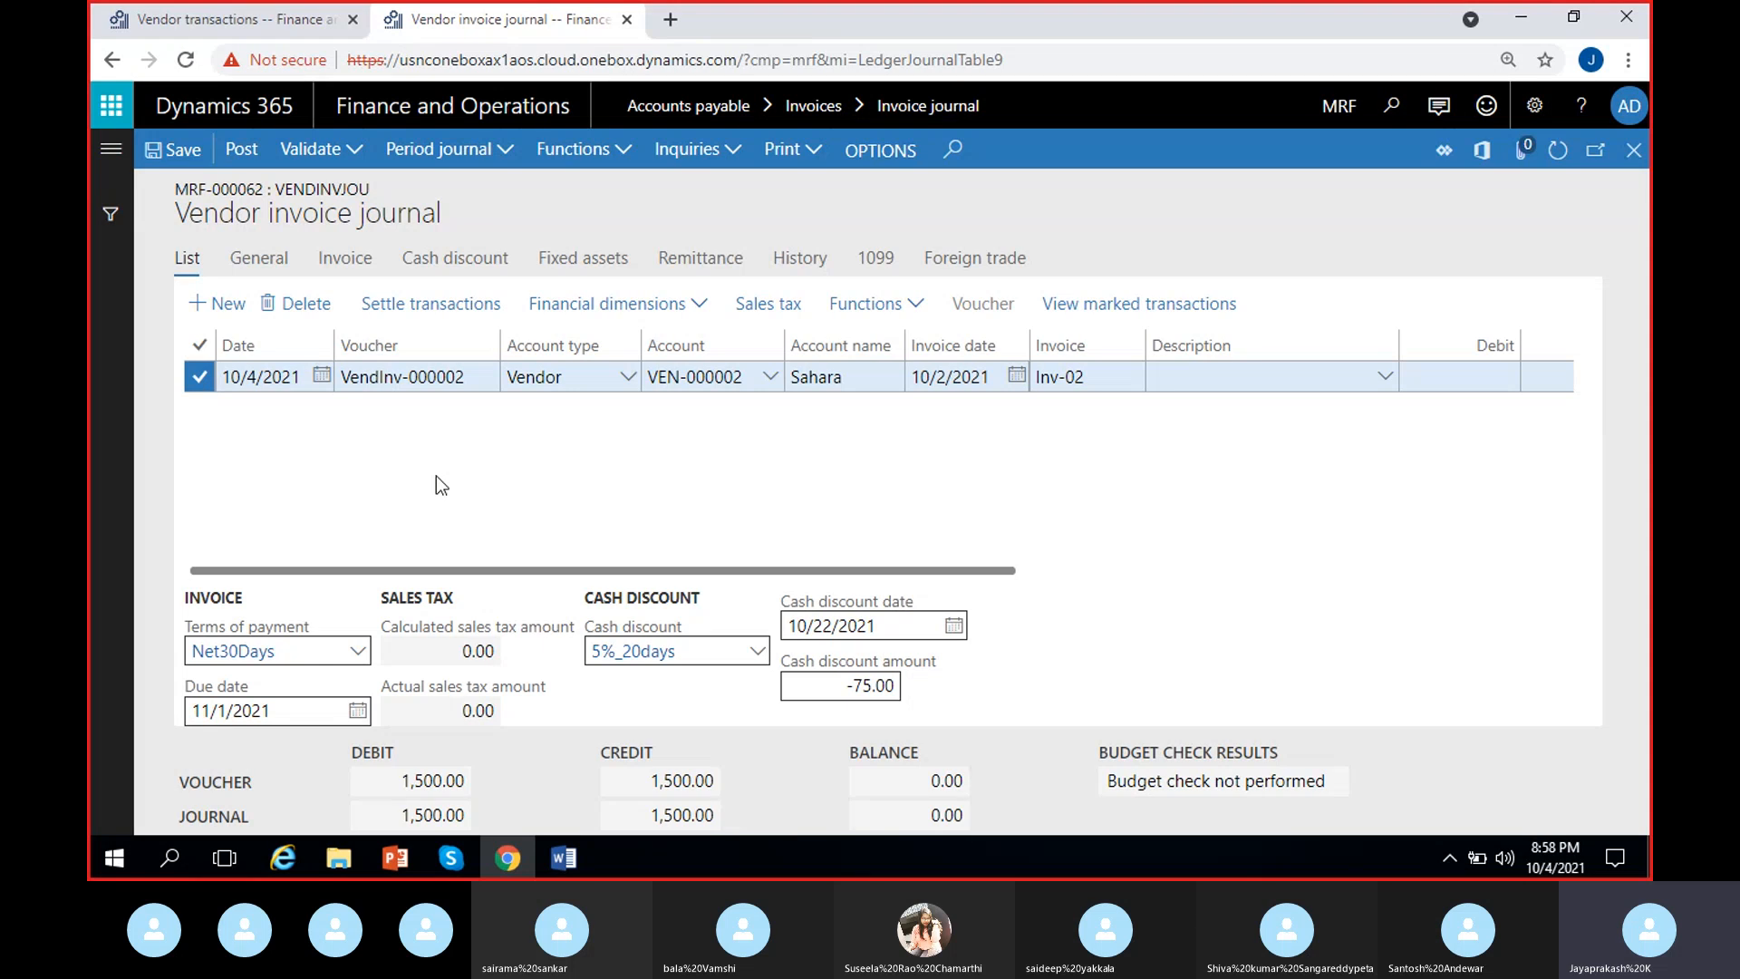
Add a new line to the vendor invoice journal with Maruthi suzuki as the vendor account.
click(220, 303)
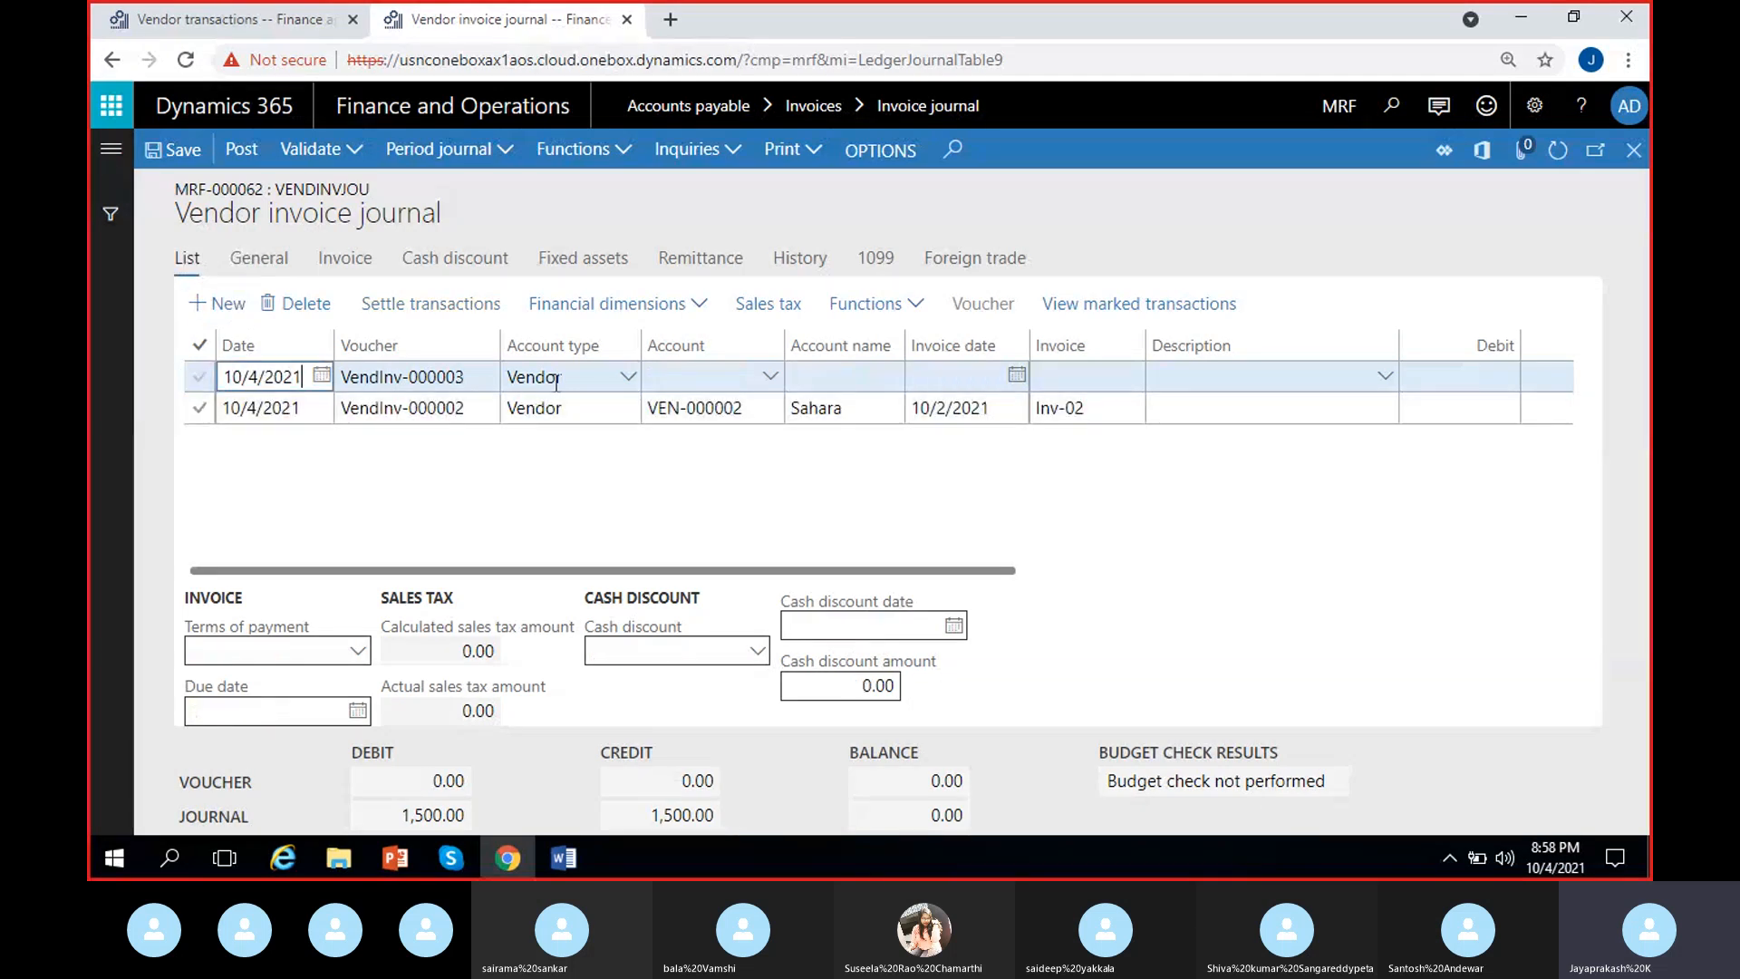
click(446, 378)
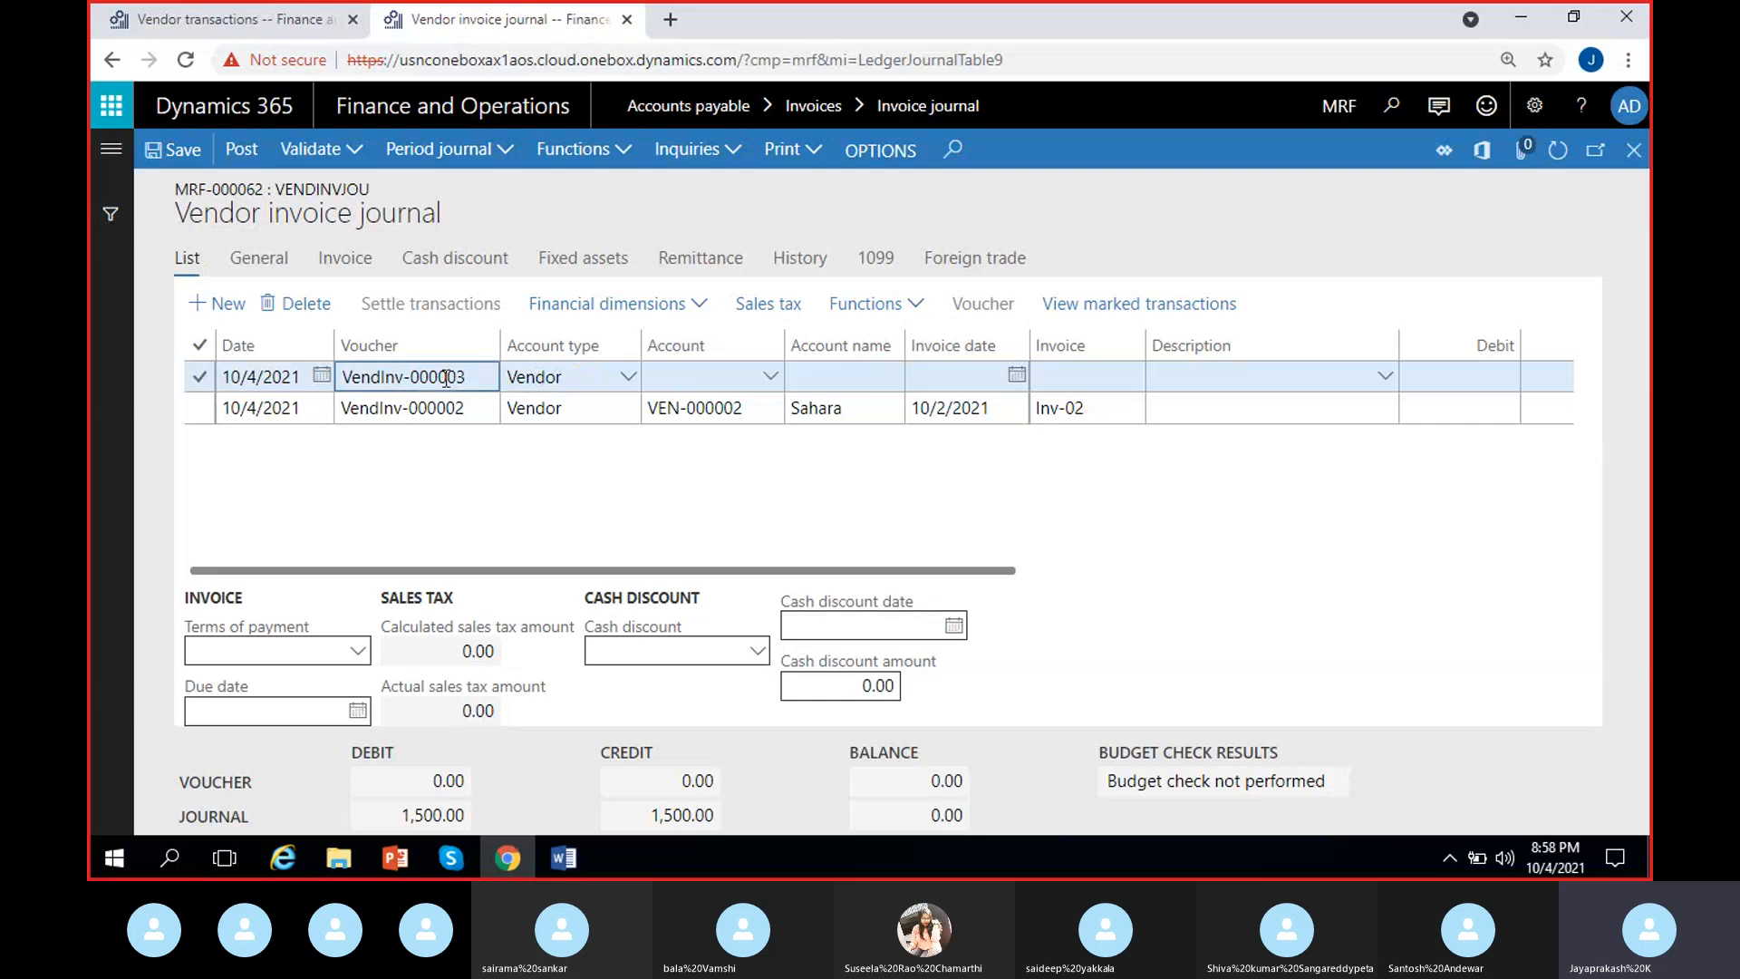
drag(396, 377, 468, 379)
click(515, 504)
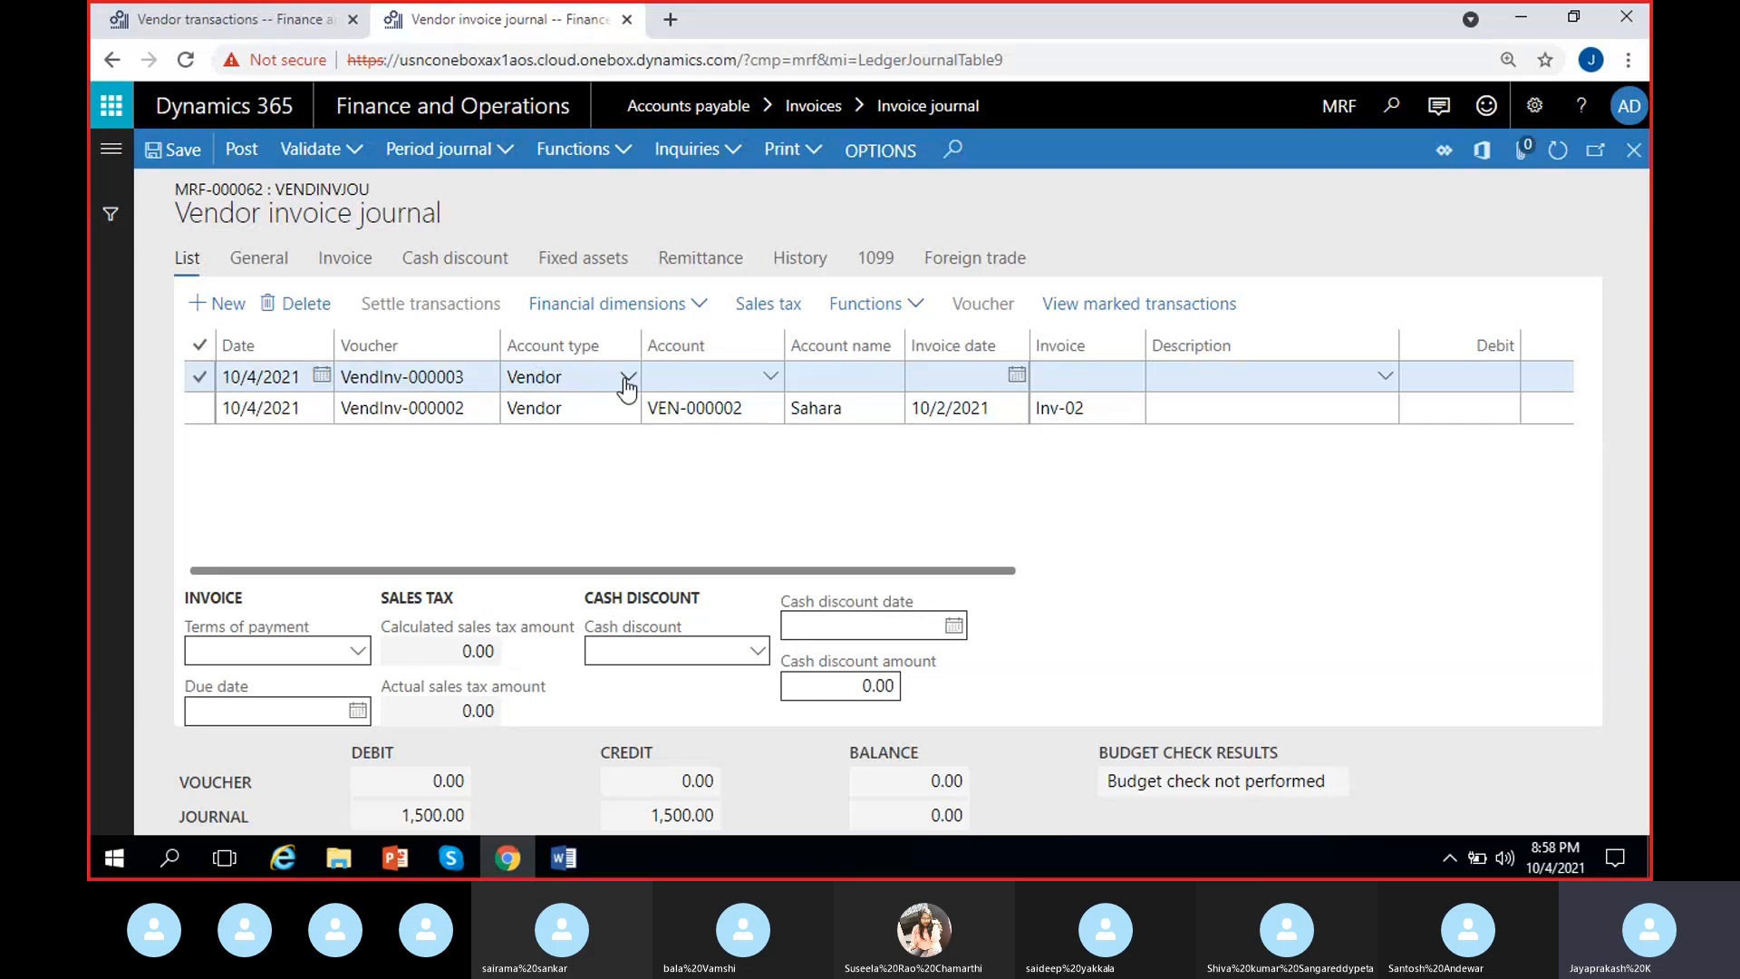
click(689, 383)
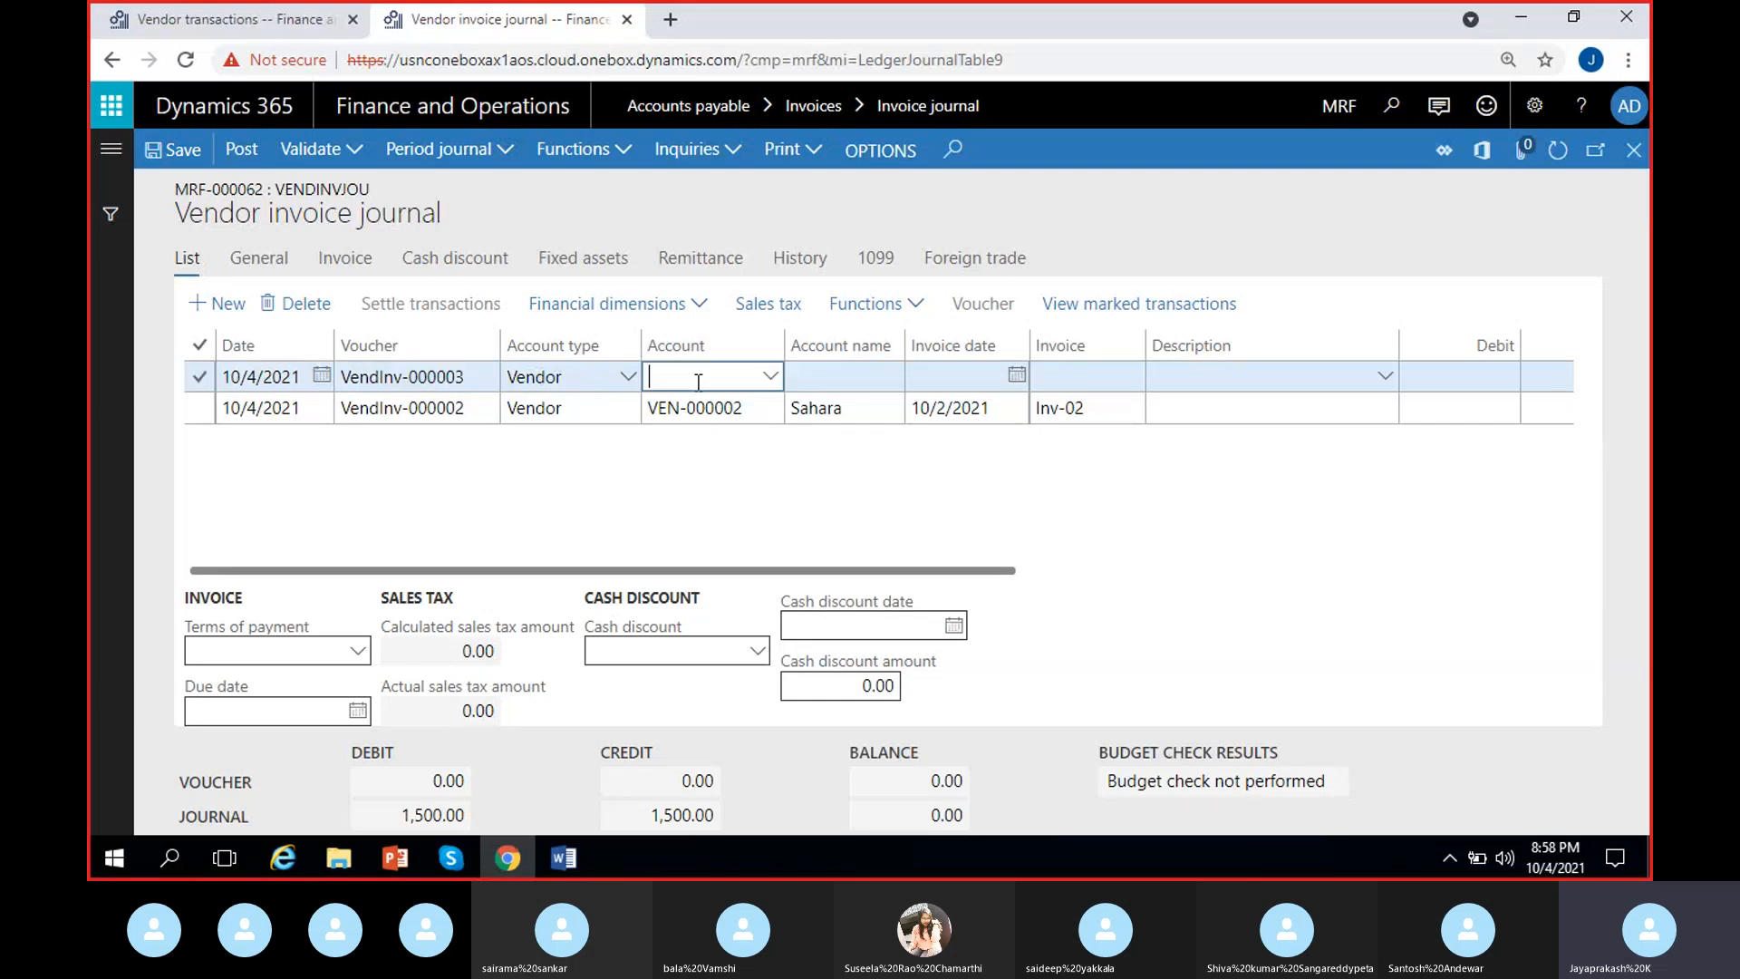
click(770, 376)
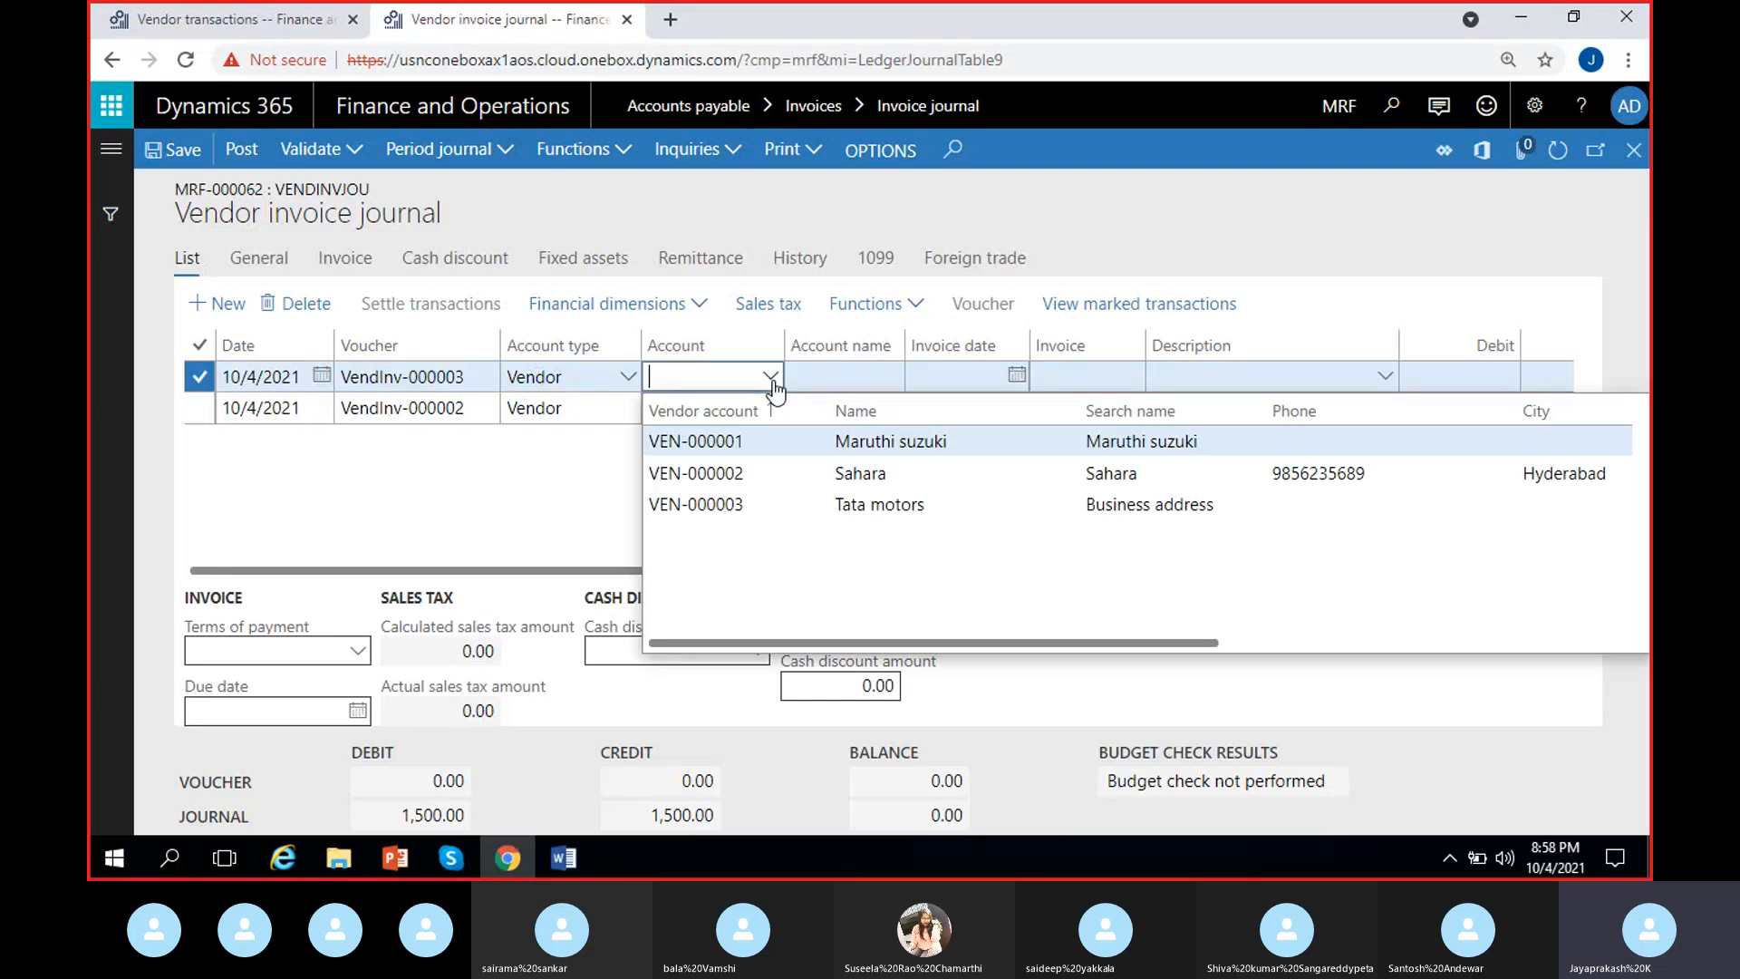
click(764, 443)
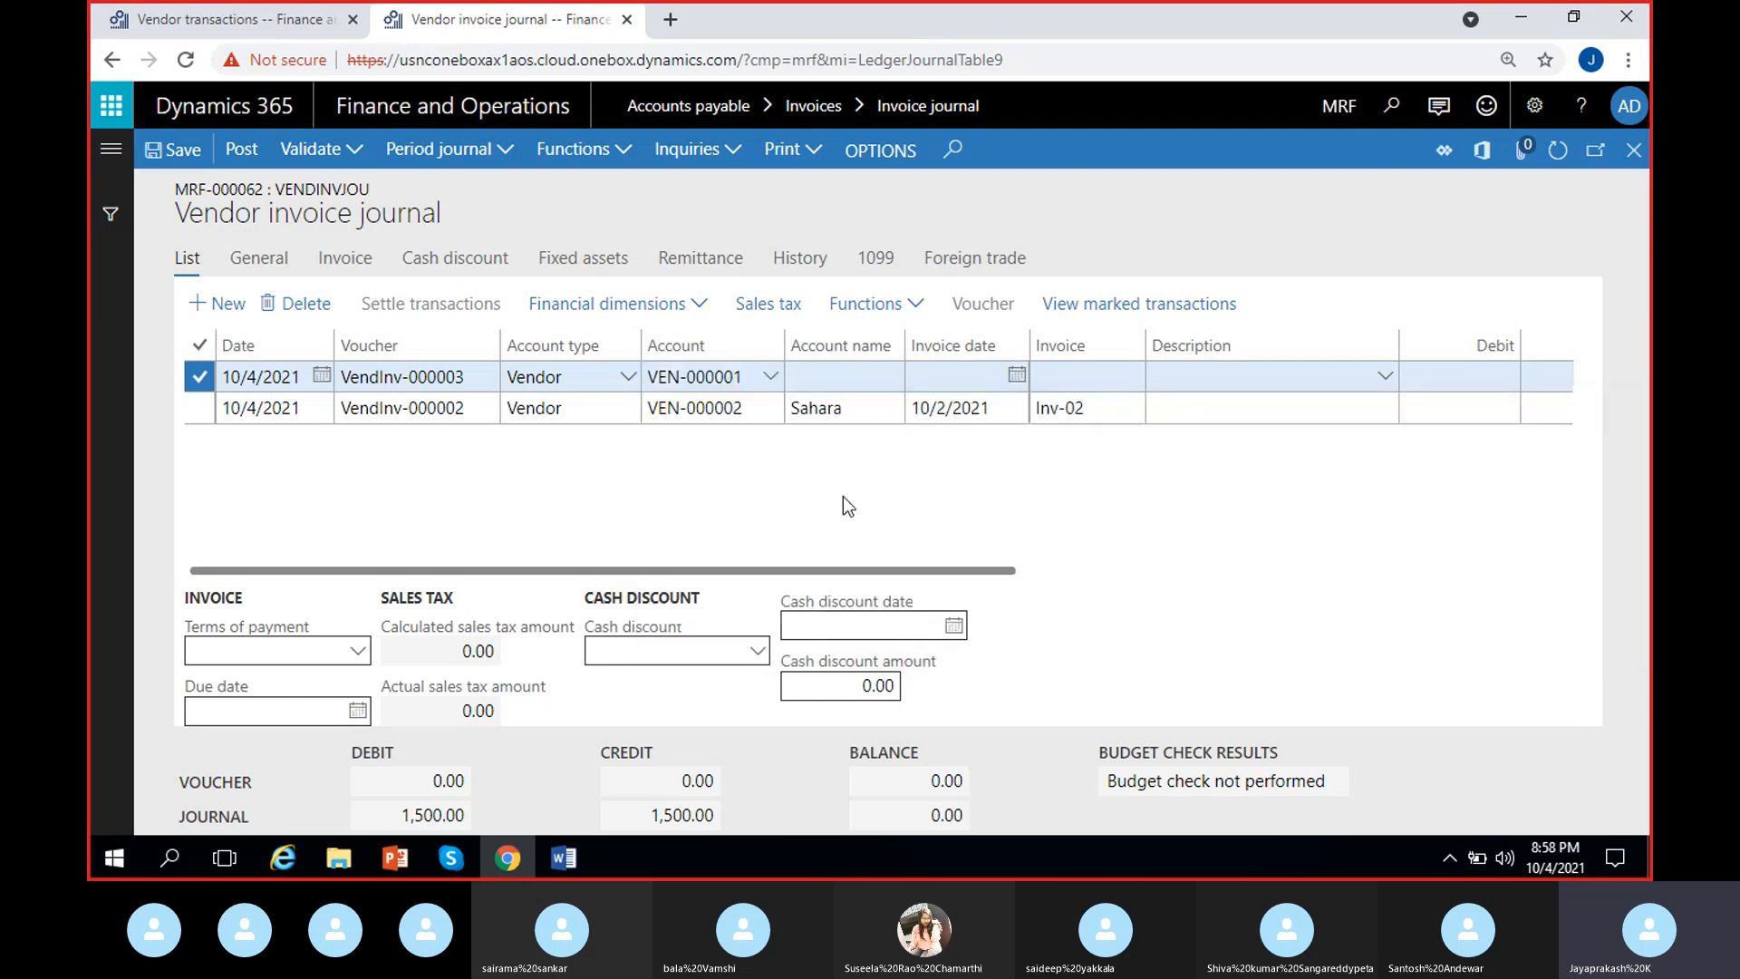
Set the Maruthi suzuki line's invoice date to 10/1/2021 and its invoice number to MS-INV-01.
click(1017, 375)
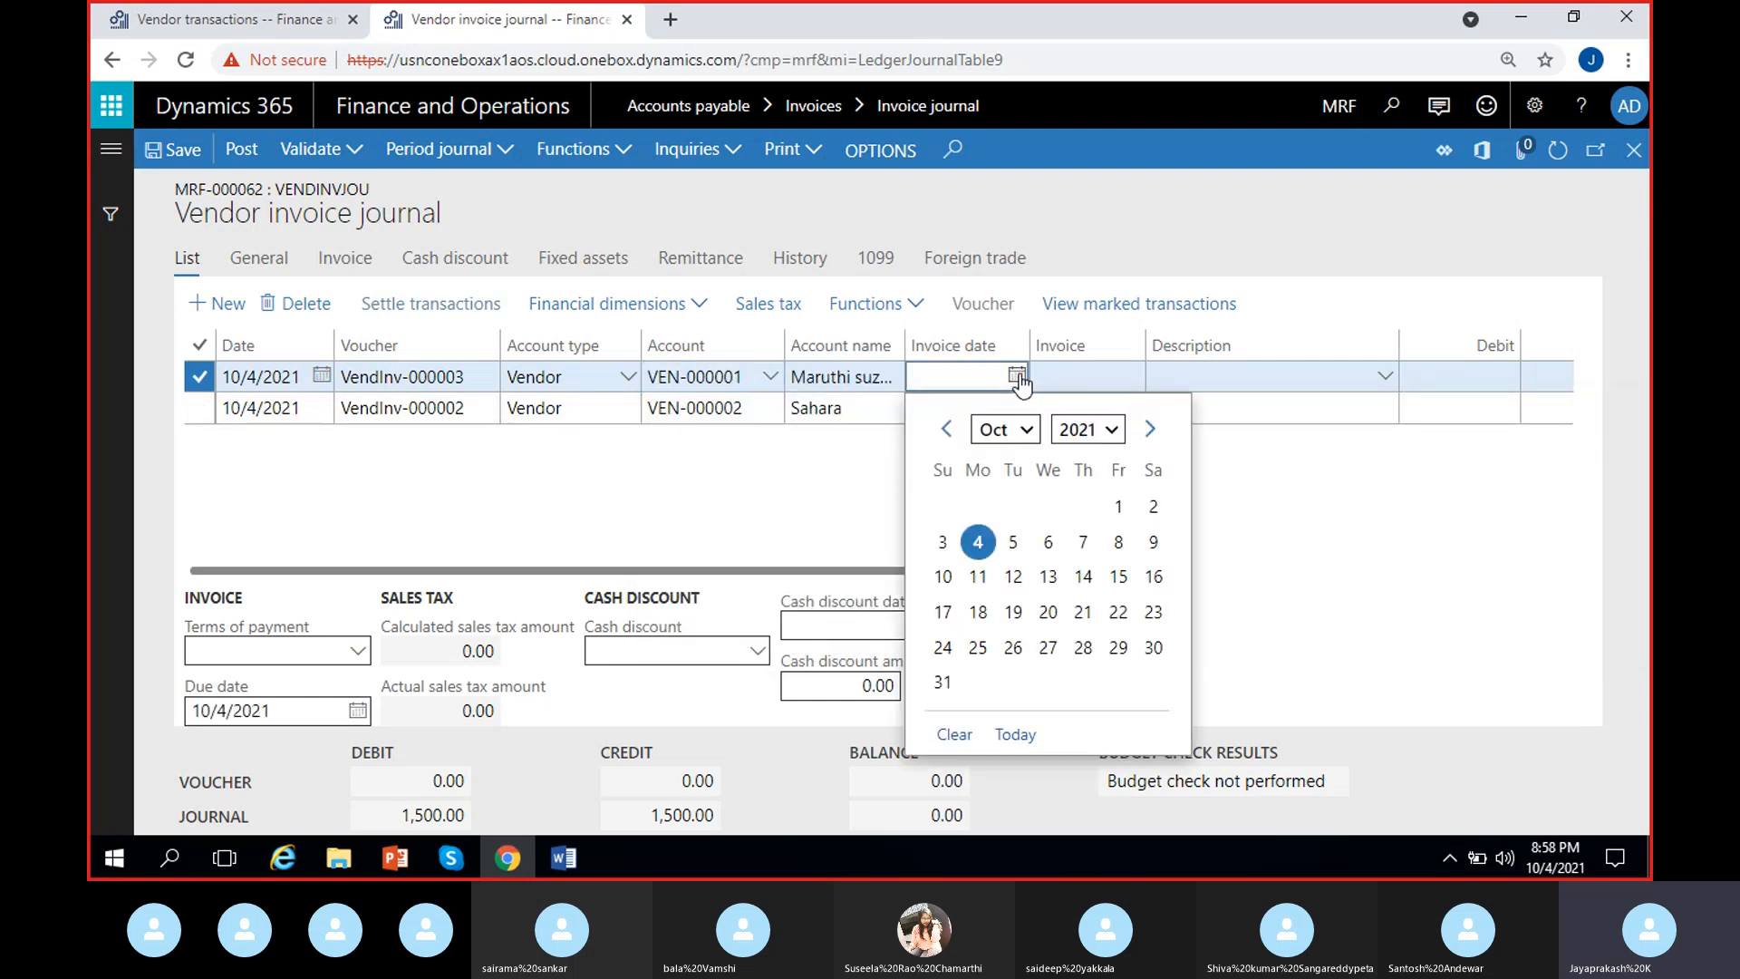
click(1117, 506)
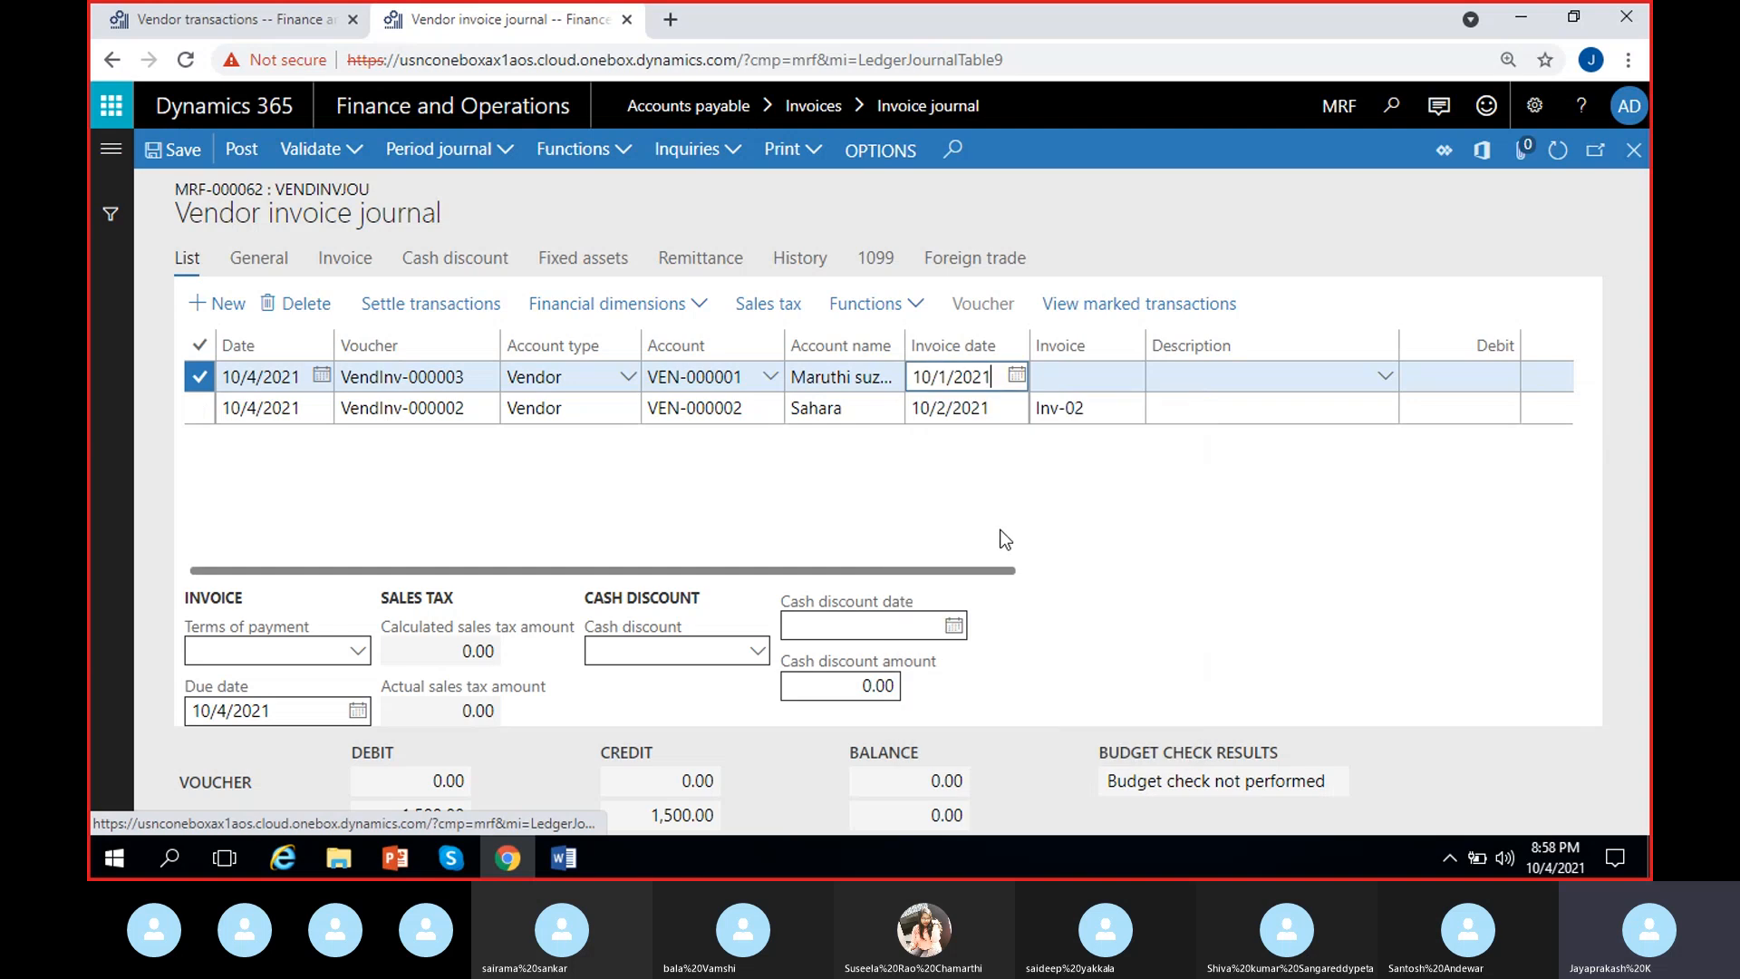
click(1070, 378)
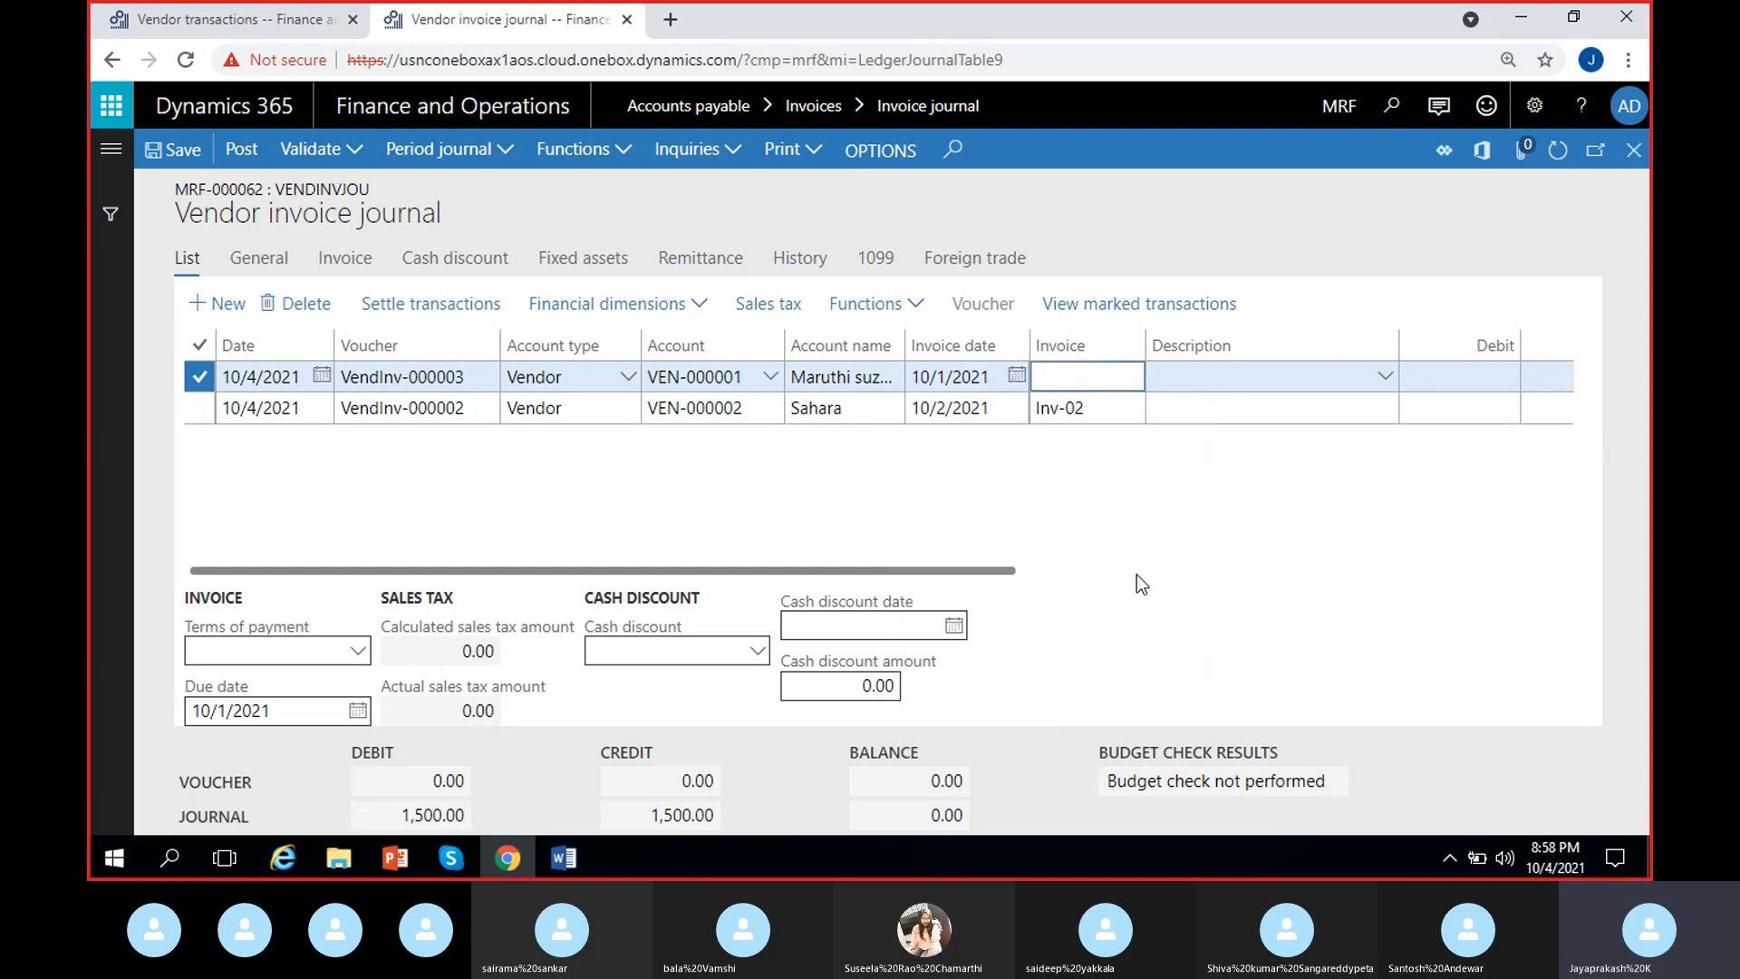
text(MS-INV-01)
click(1033, 484)
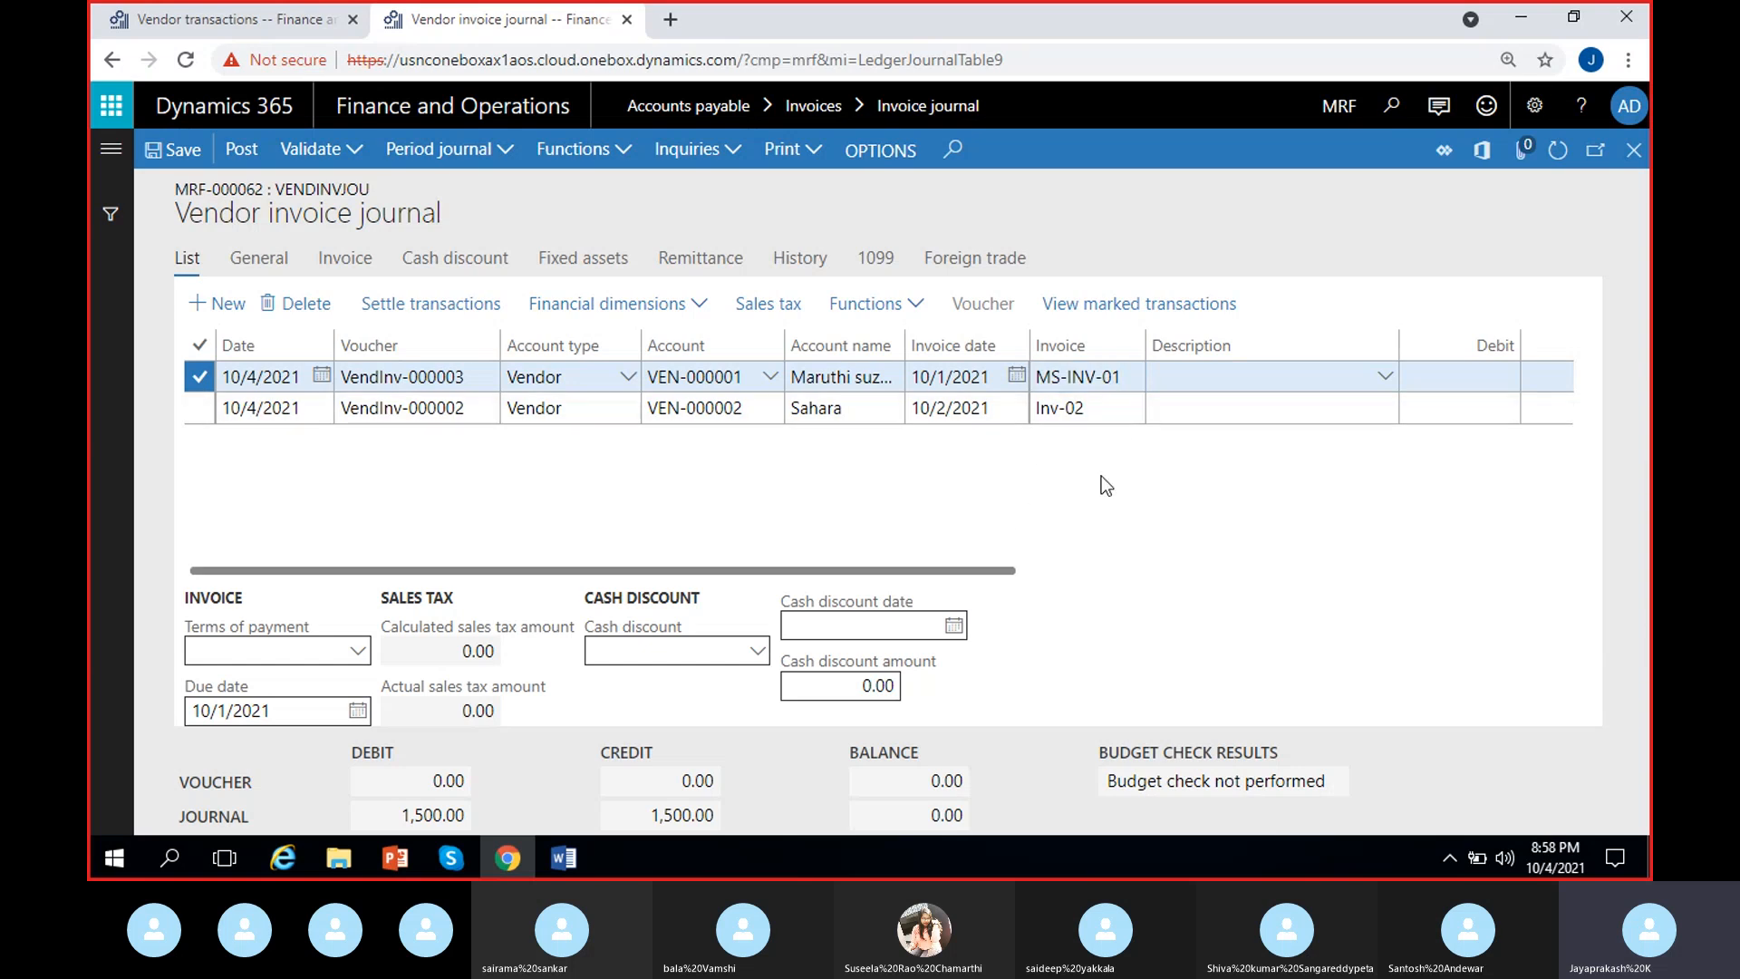
Enter a credit amount of 2000 on the Maruthi suzuki invoice line.
scroll(1096, 484, right, 3)
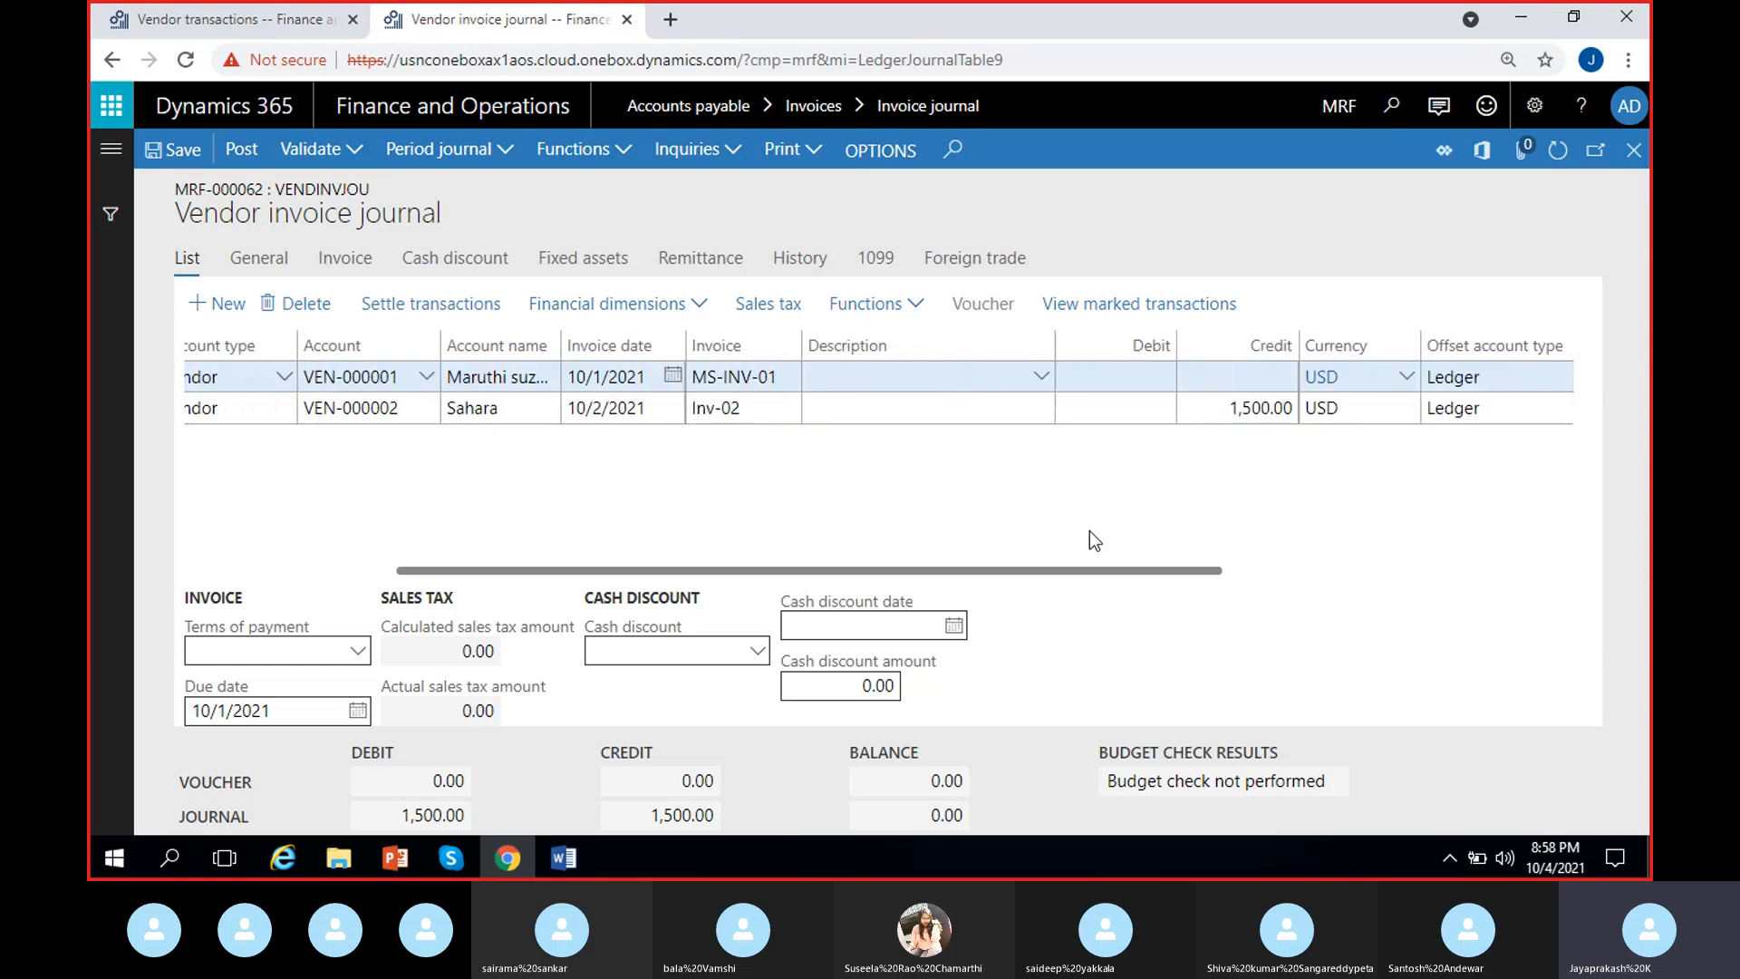
scroll(1089, 530, right, 2)
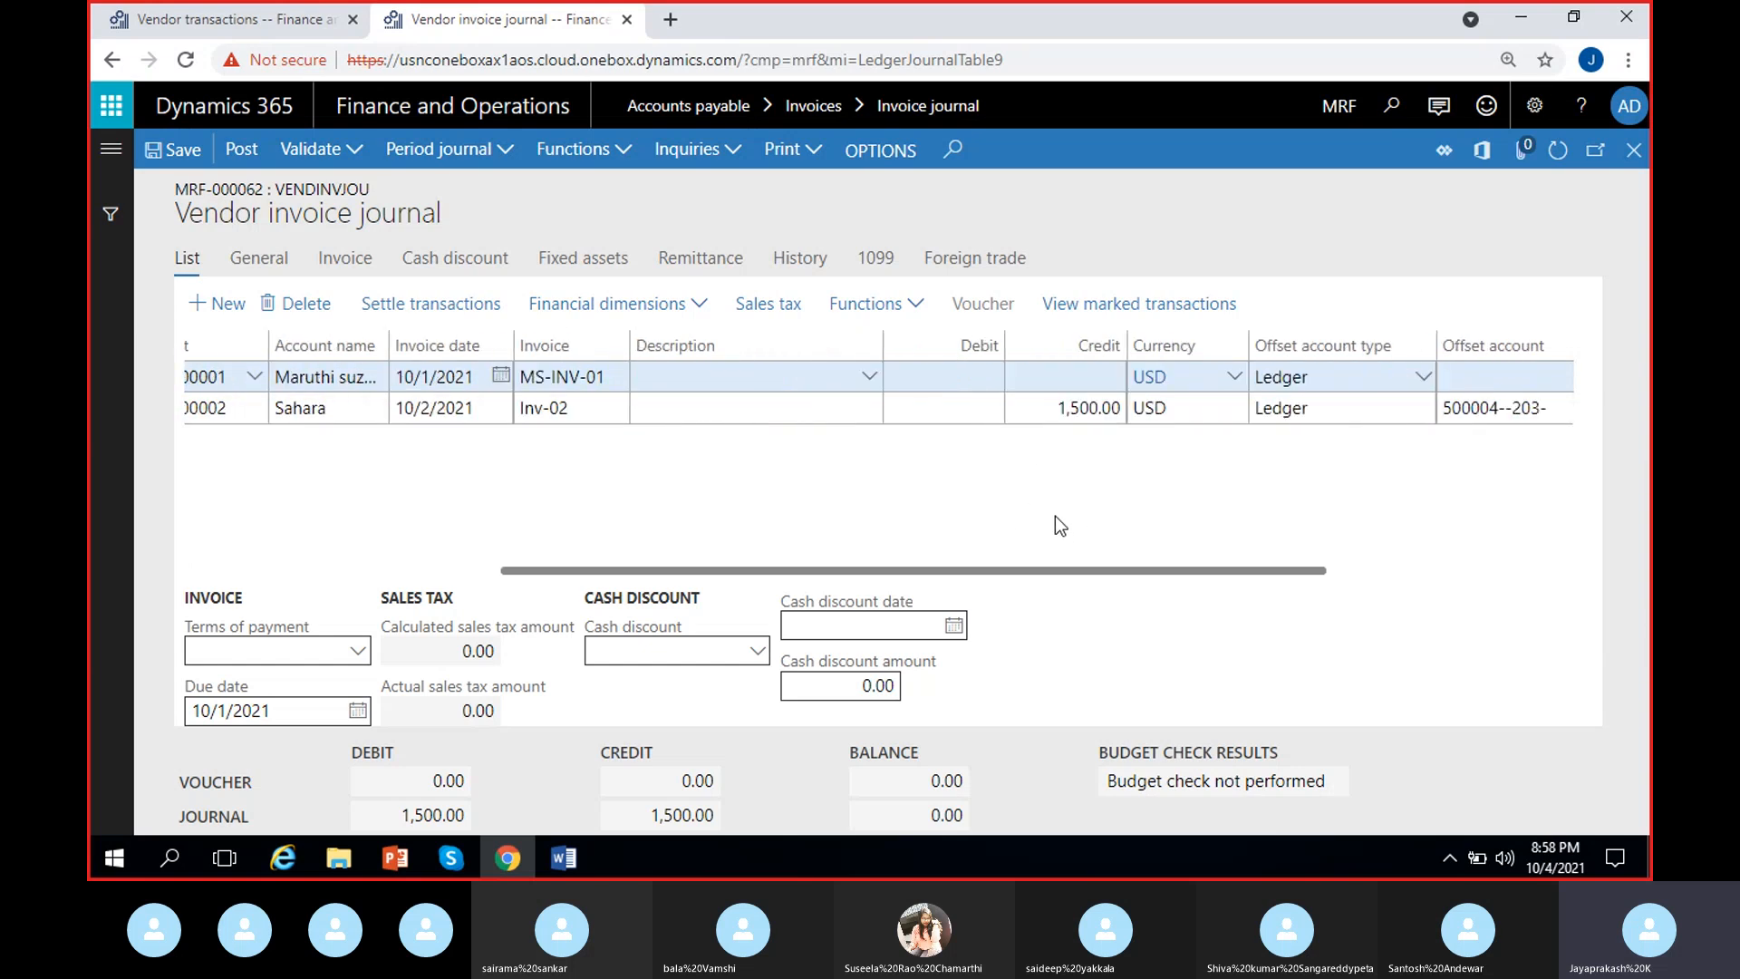
click(1077, 381)
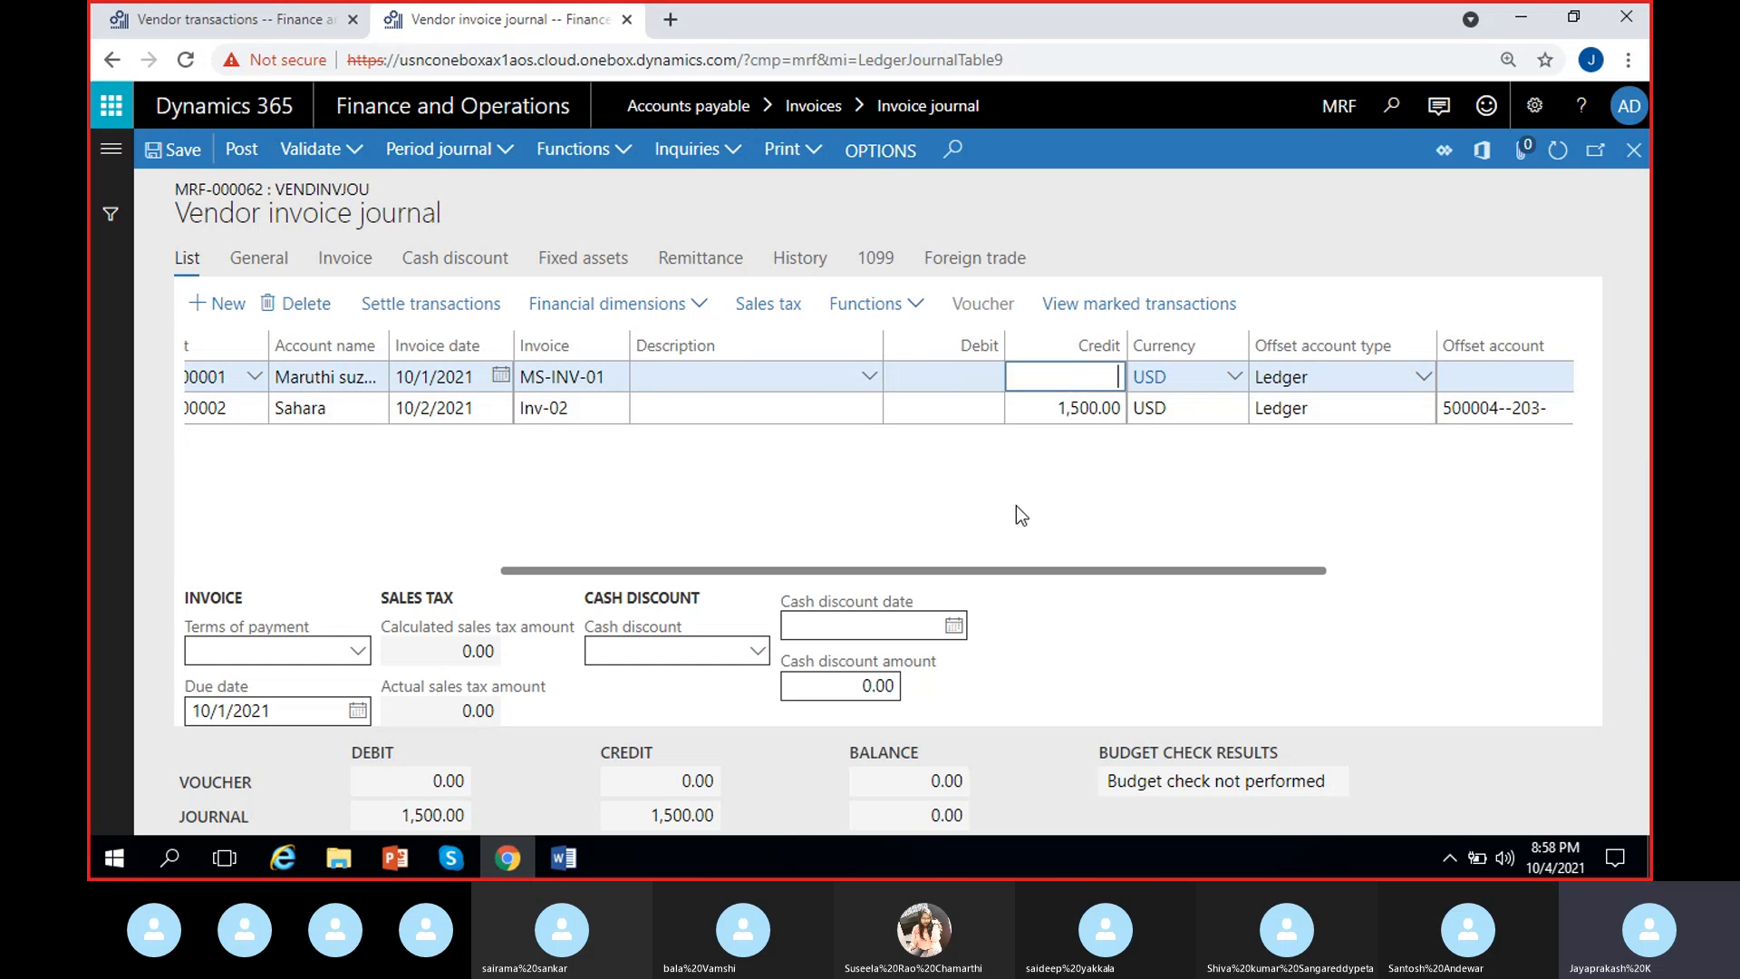
text(2000)
key(Tab)
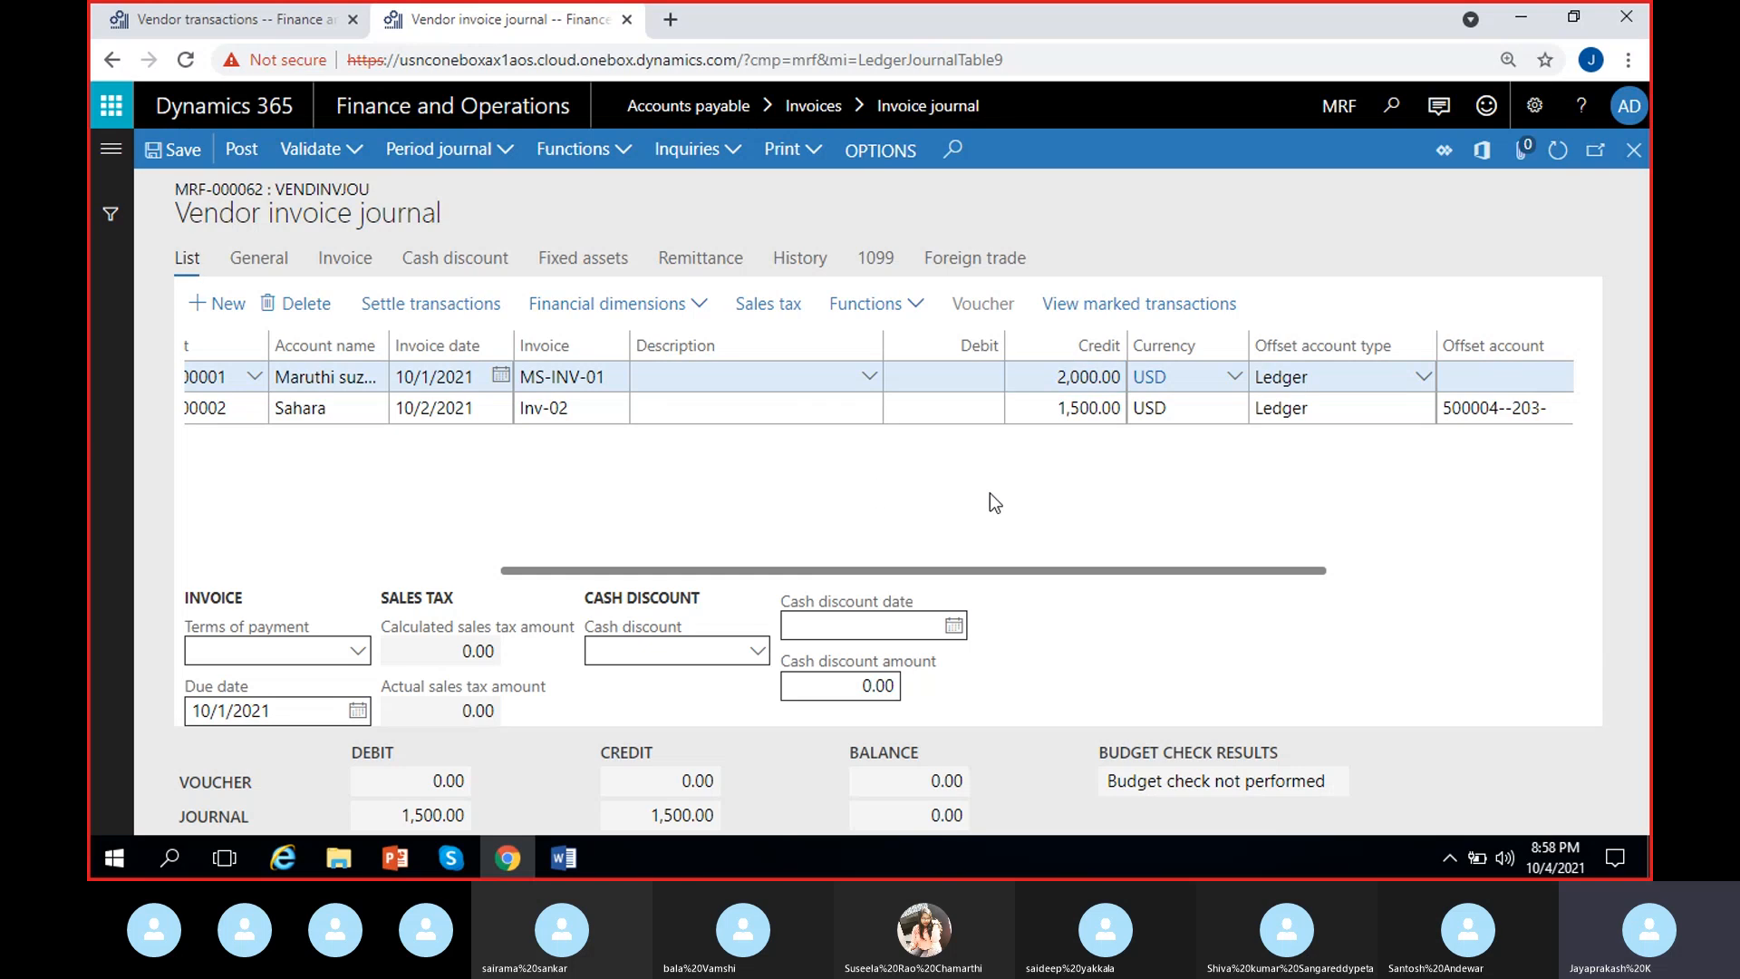
key(Tab)
key(Tab)
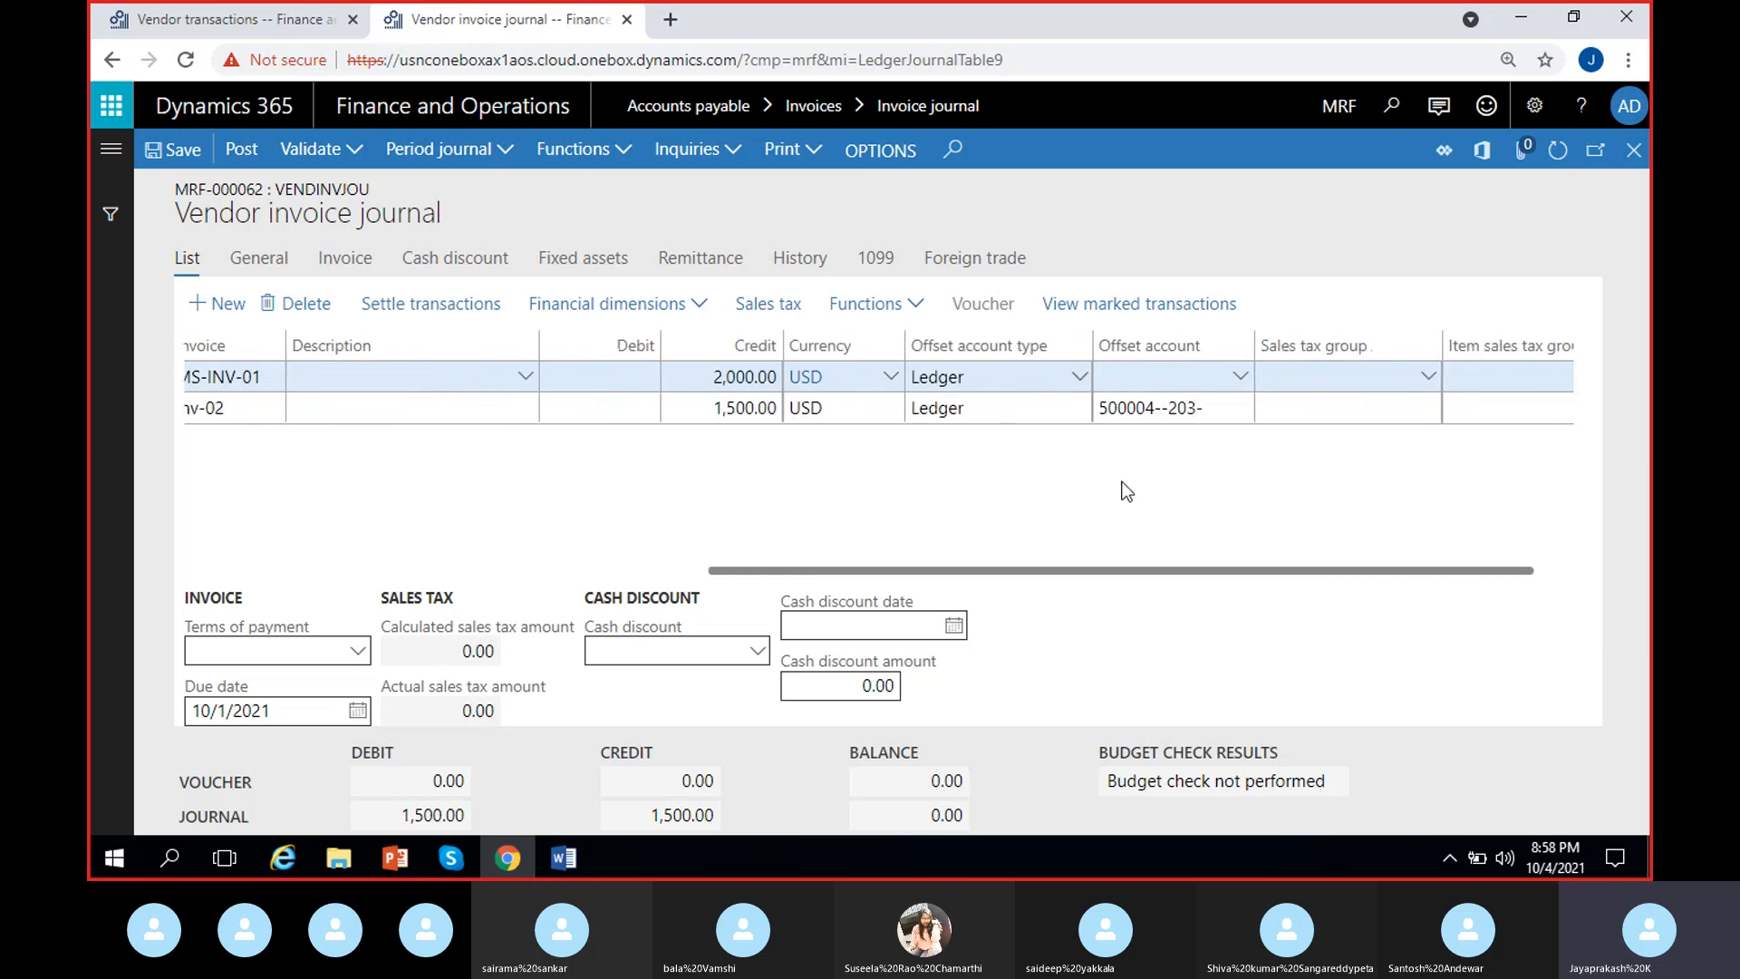
Set the Maruthi suzuki line's offset account to main account 500005, miscellaneous expenses, and save the journal.
click(1239, 376)
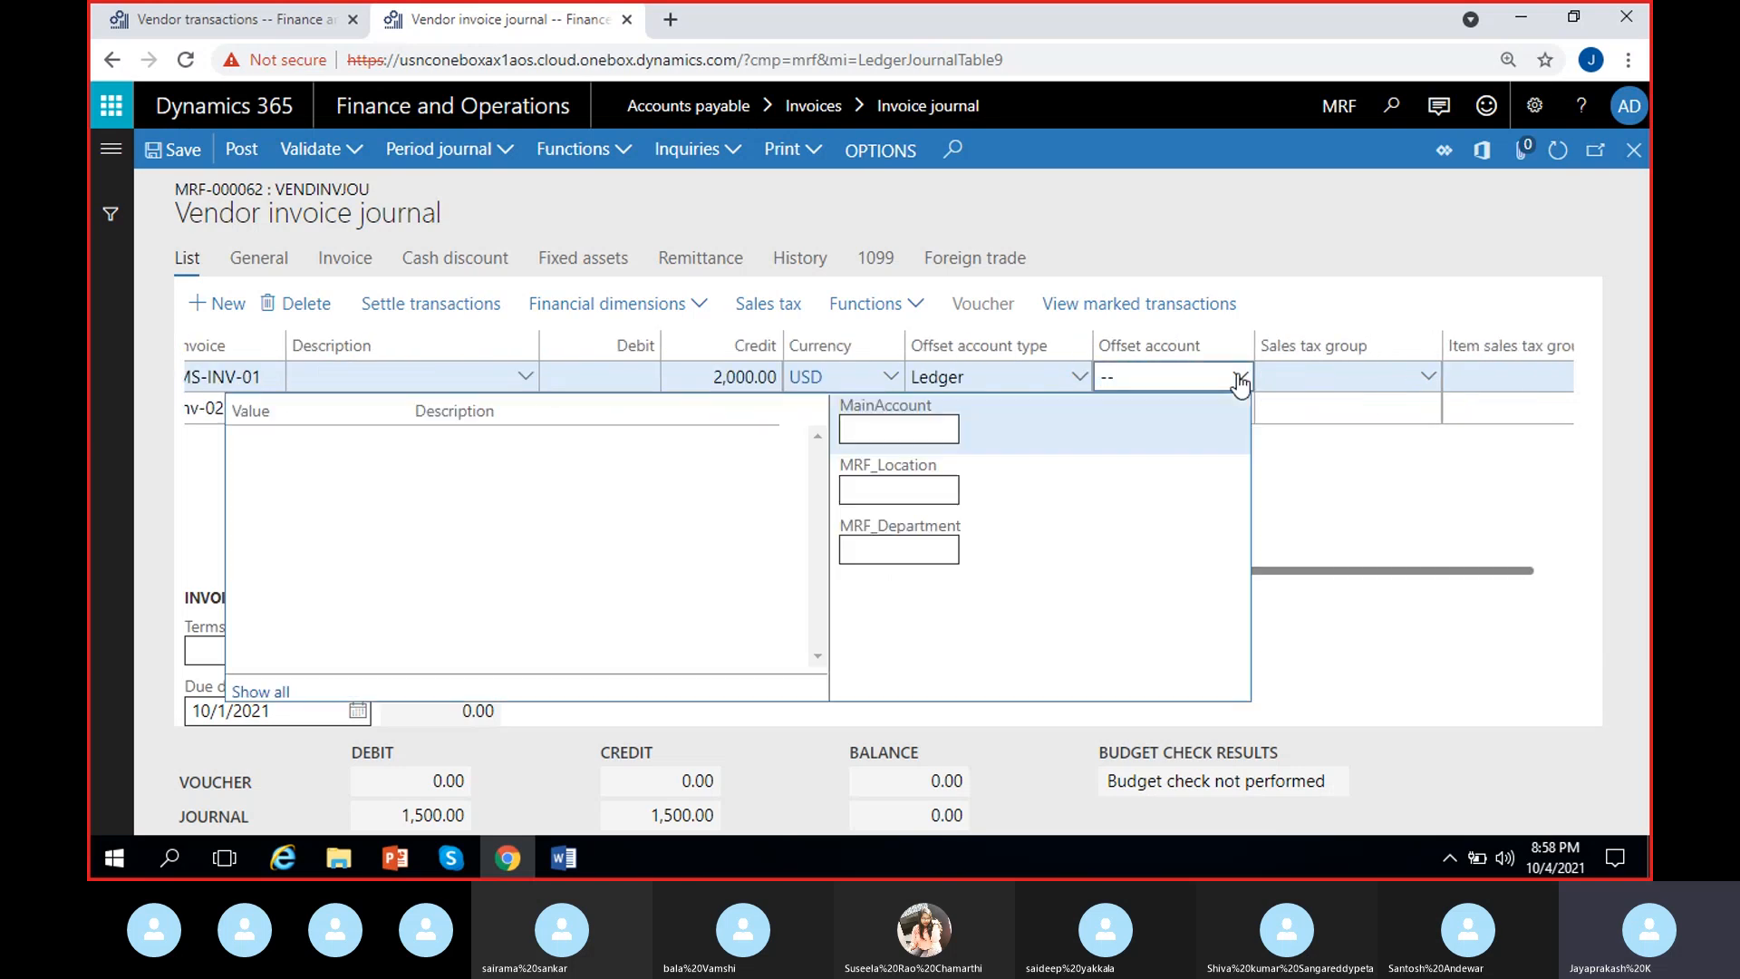
click(902, 427)
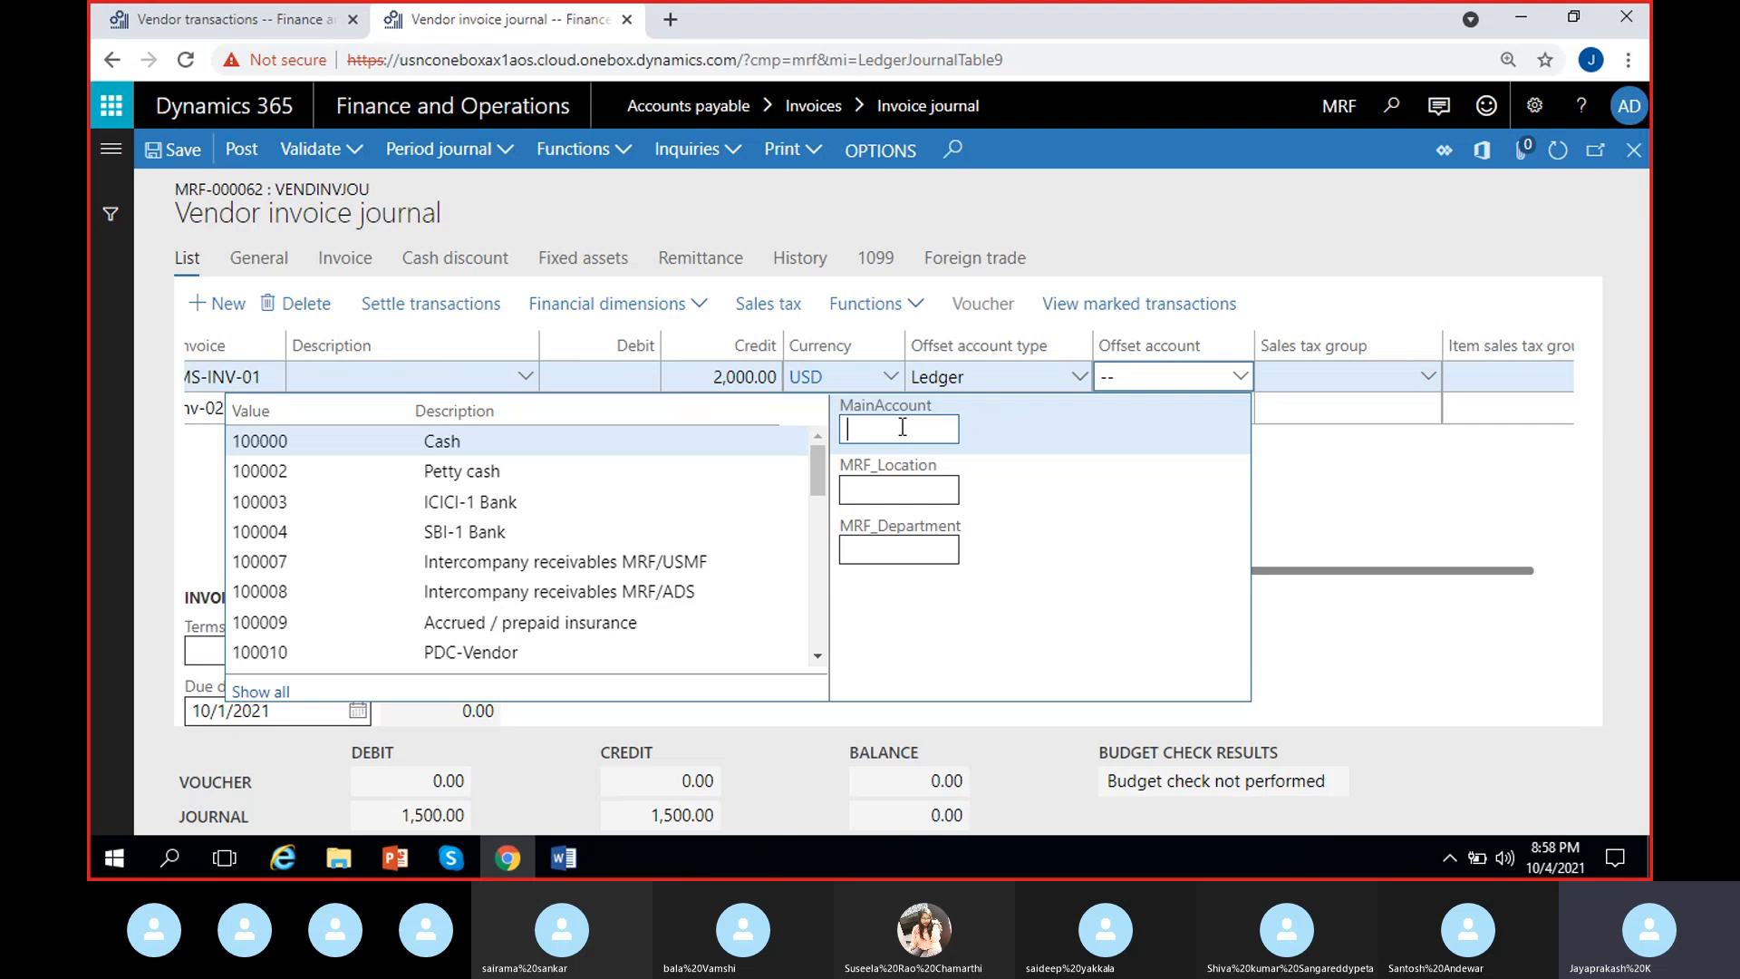
text(5)
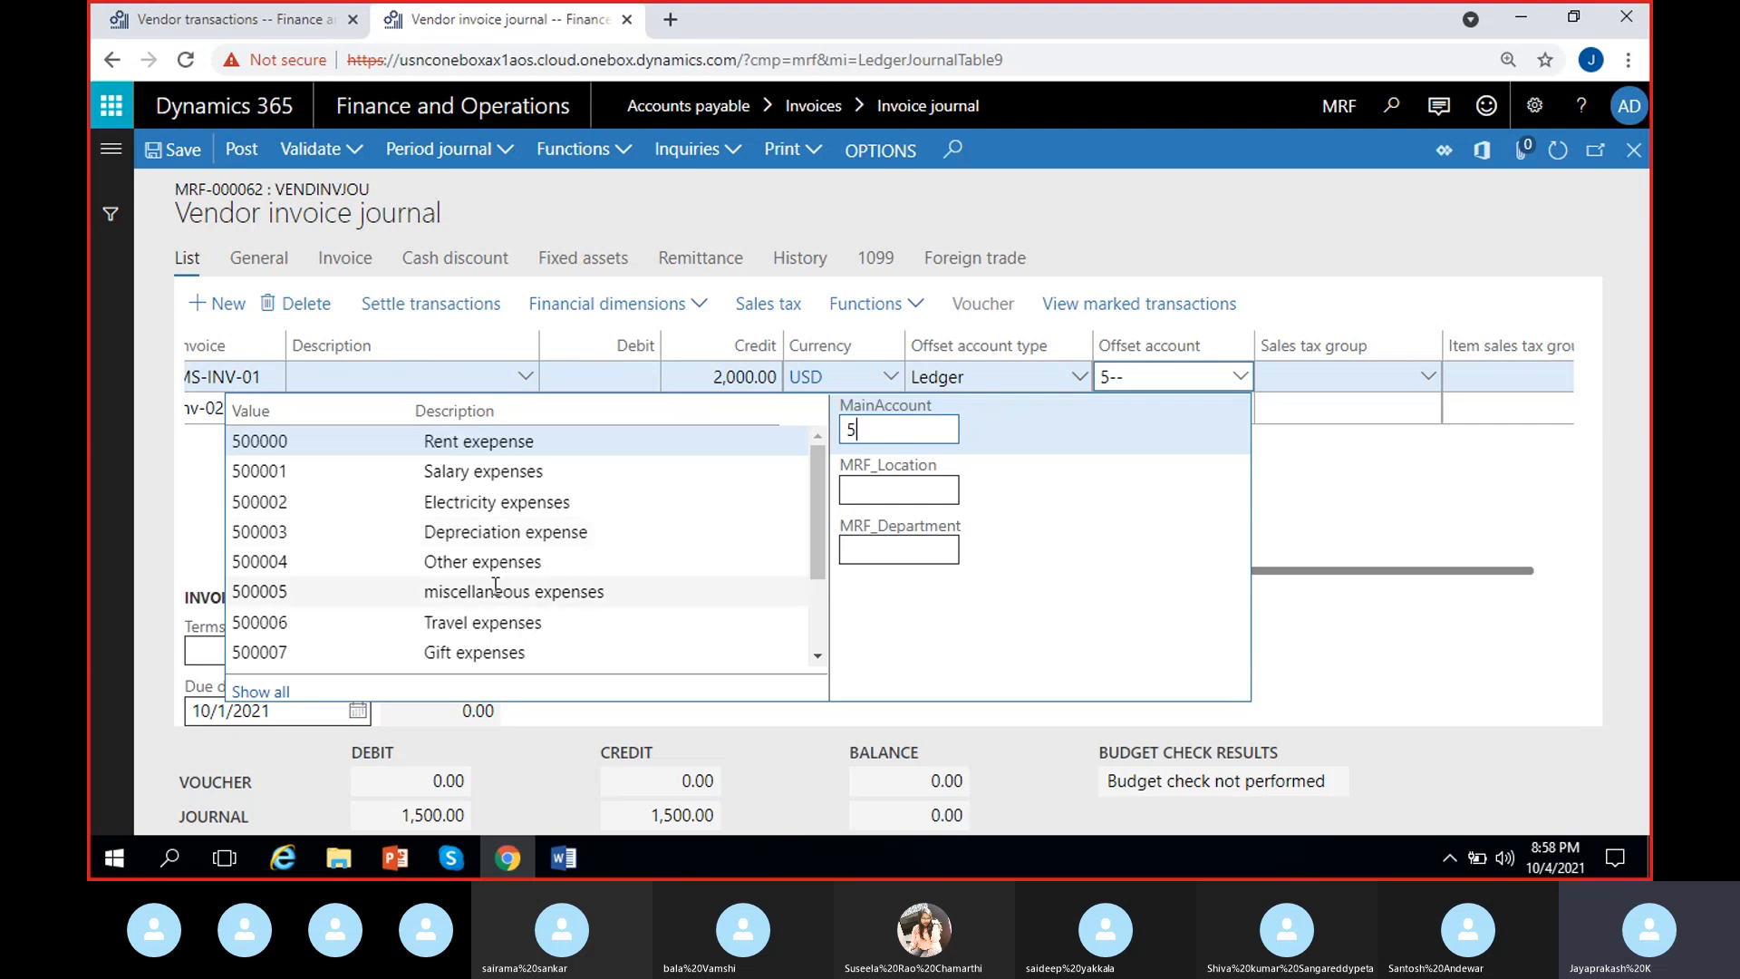
scroll(605, 609, down, 2)
click(584, 476)
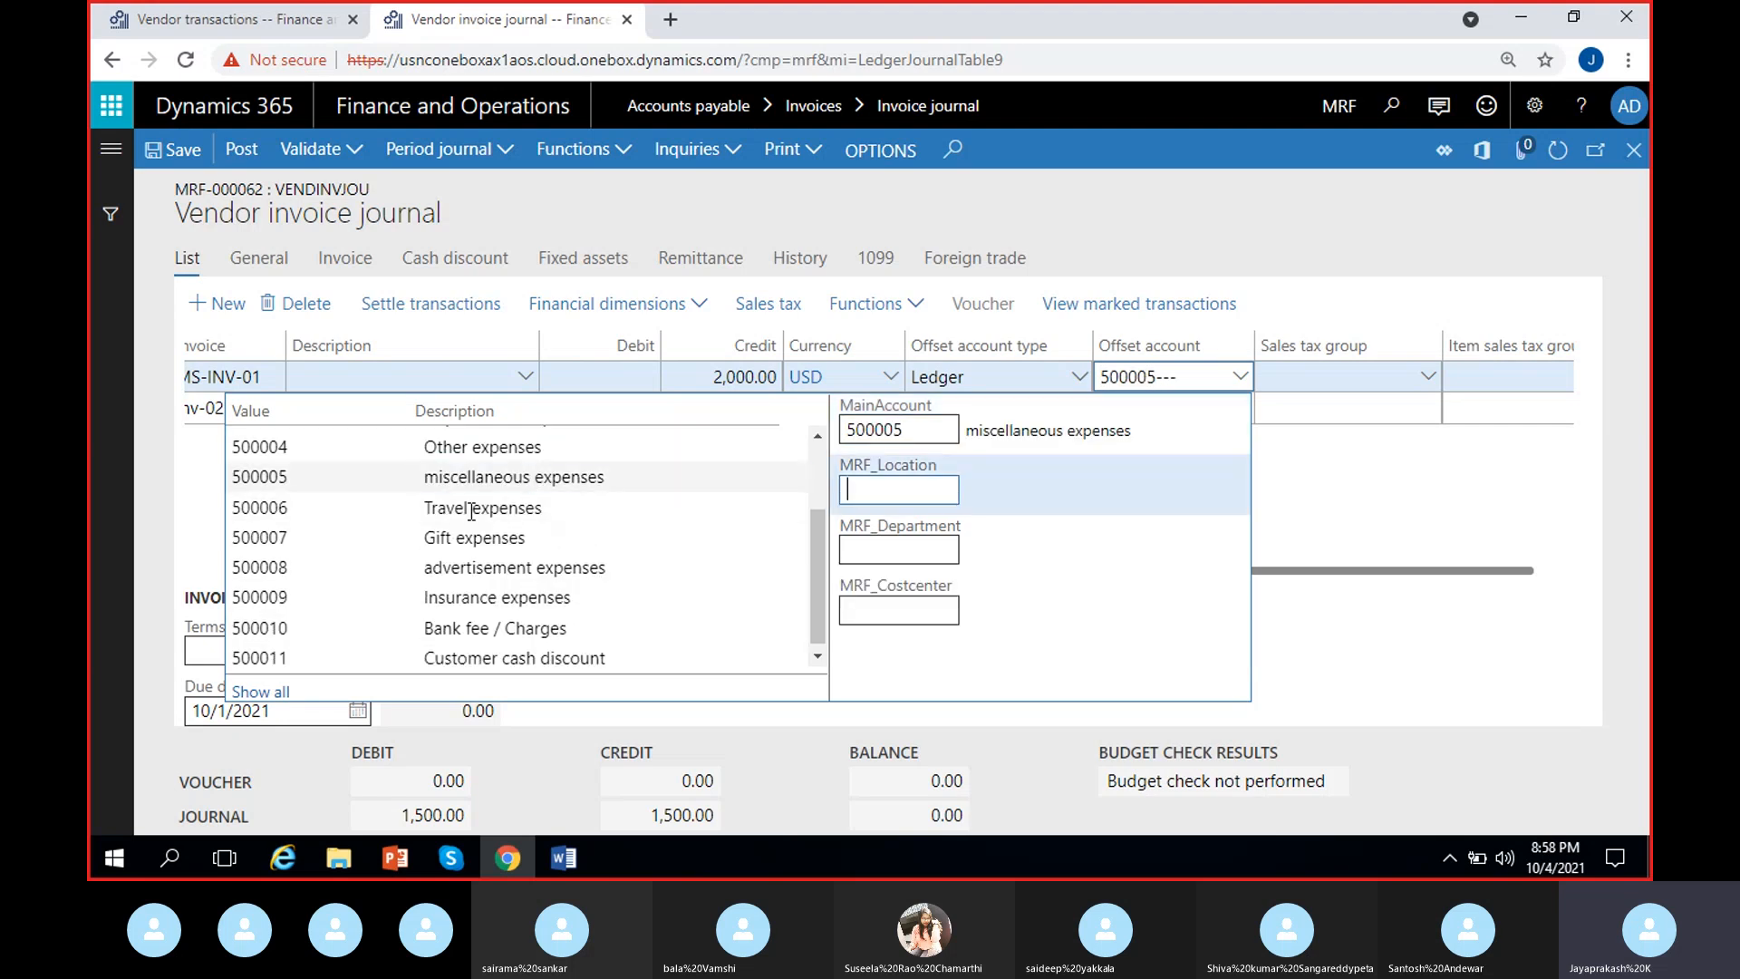
click(1368, 499)
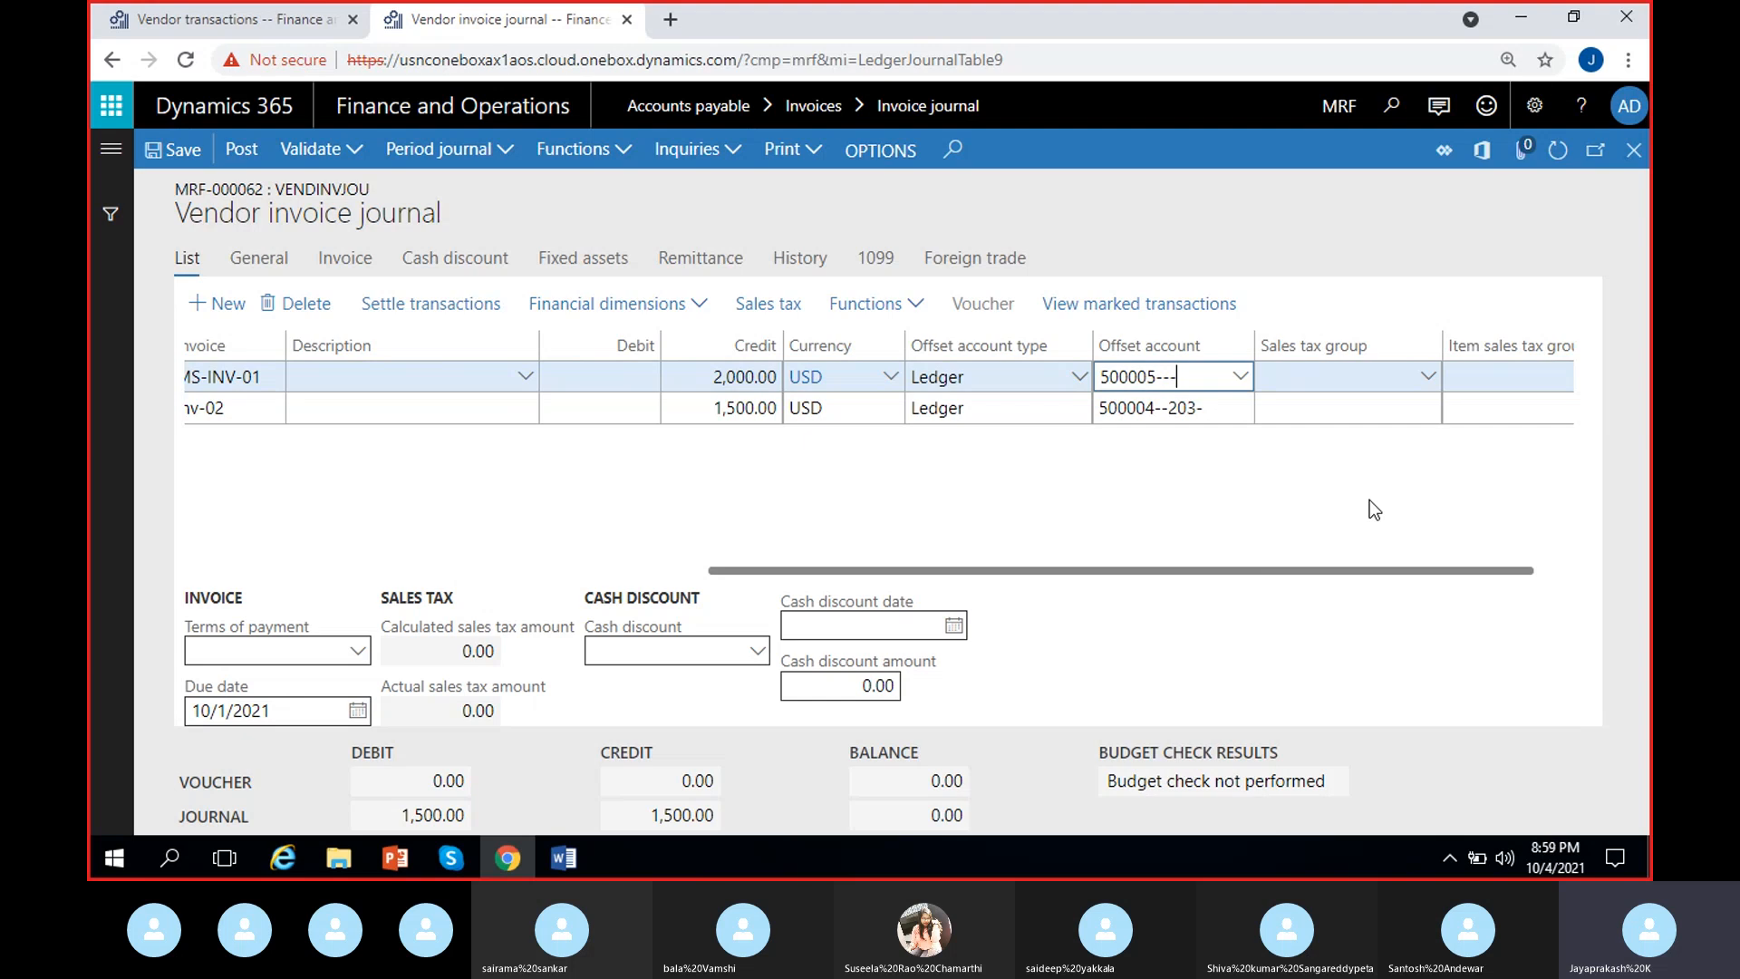
drag(998, 573, 394, 576)
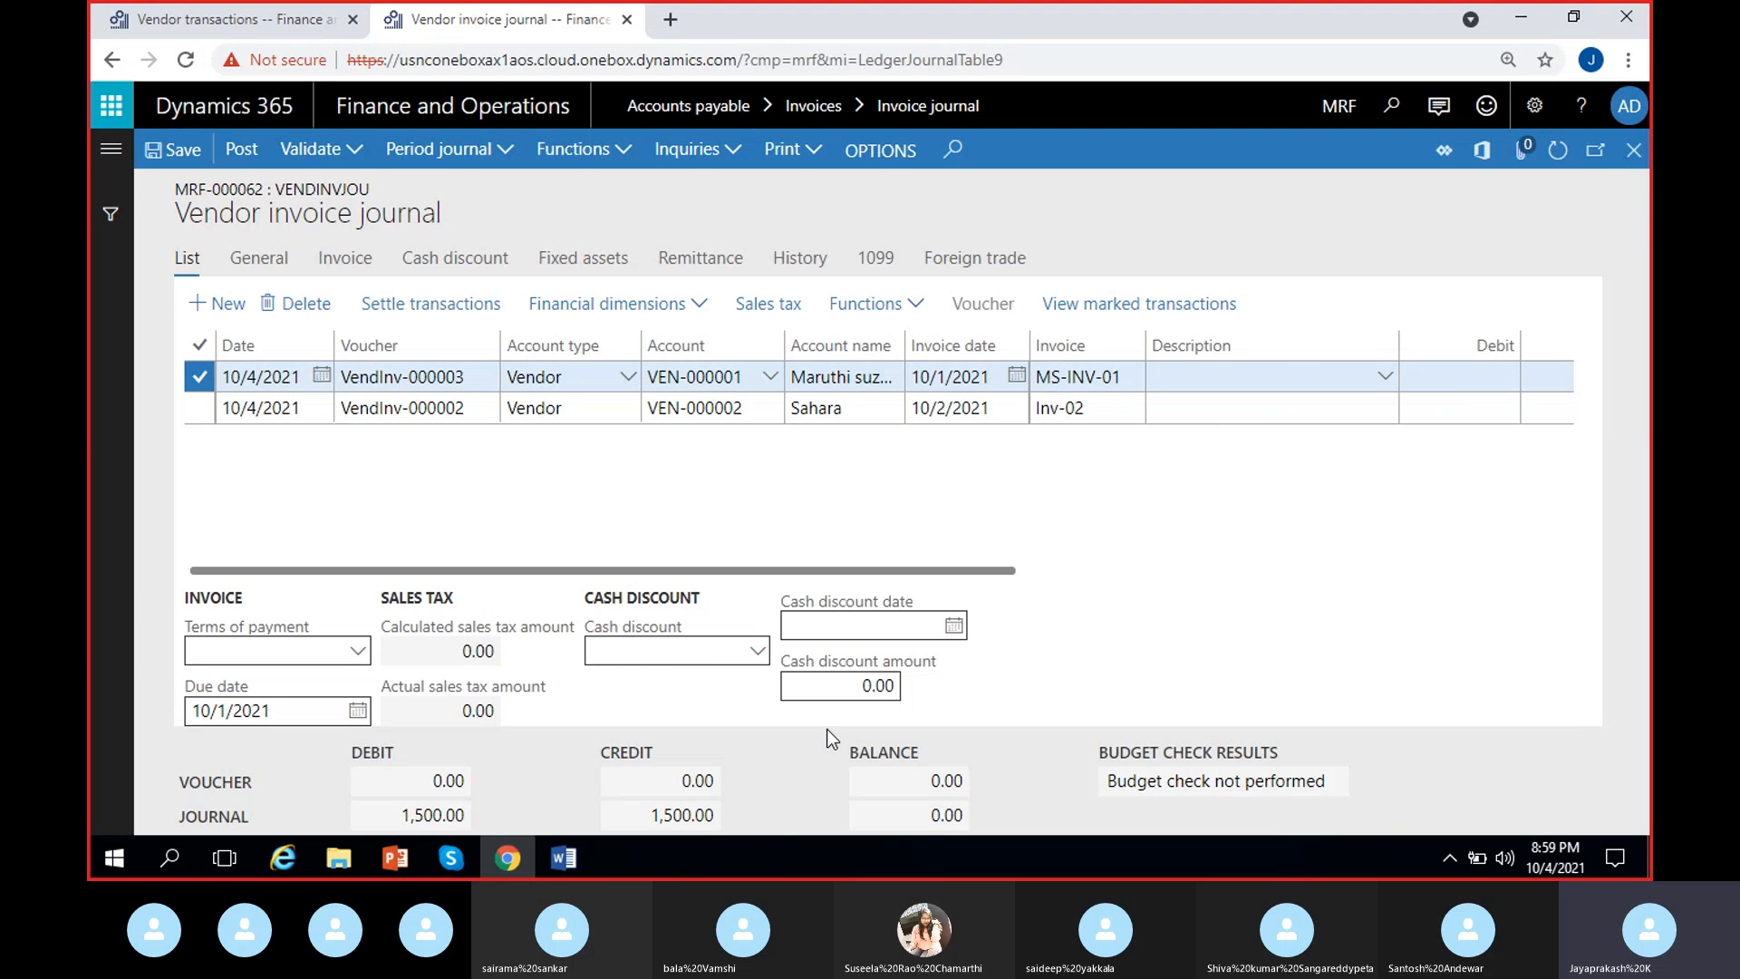
click(176, 154)
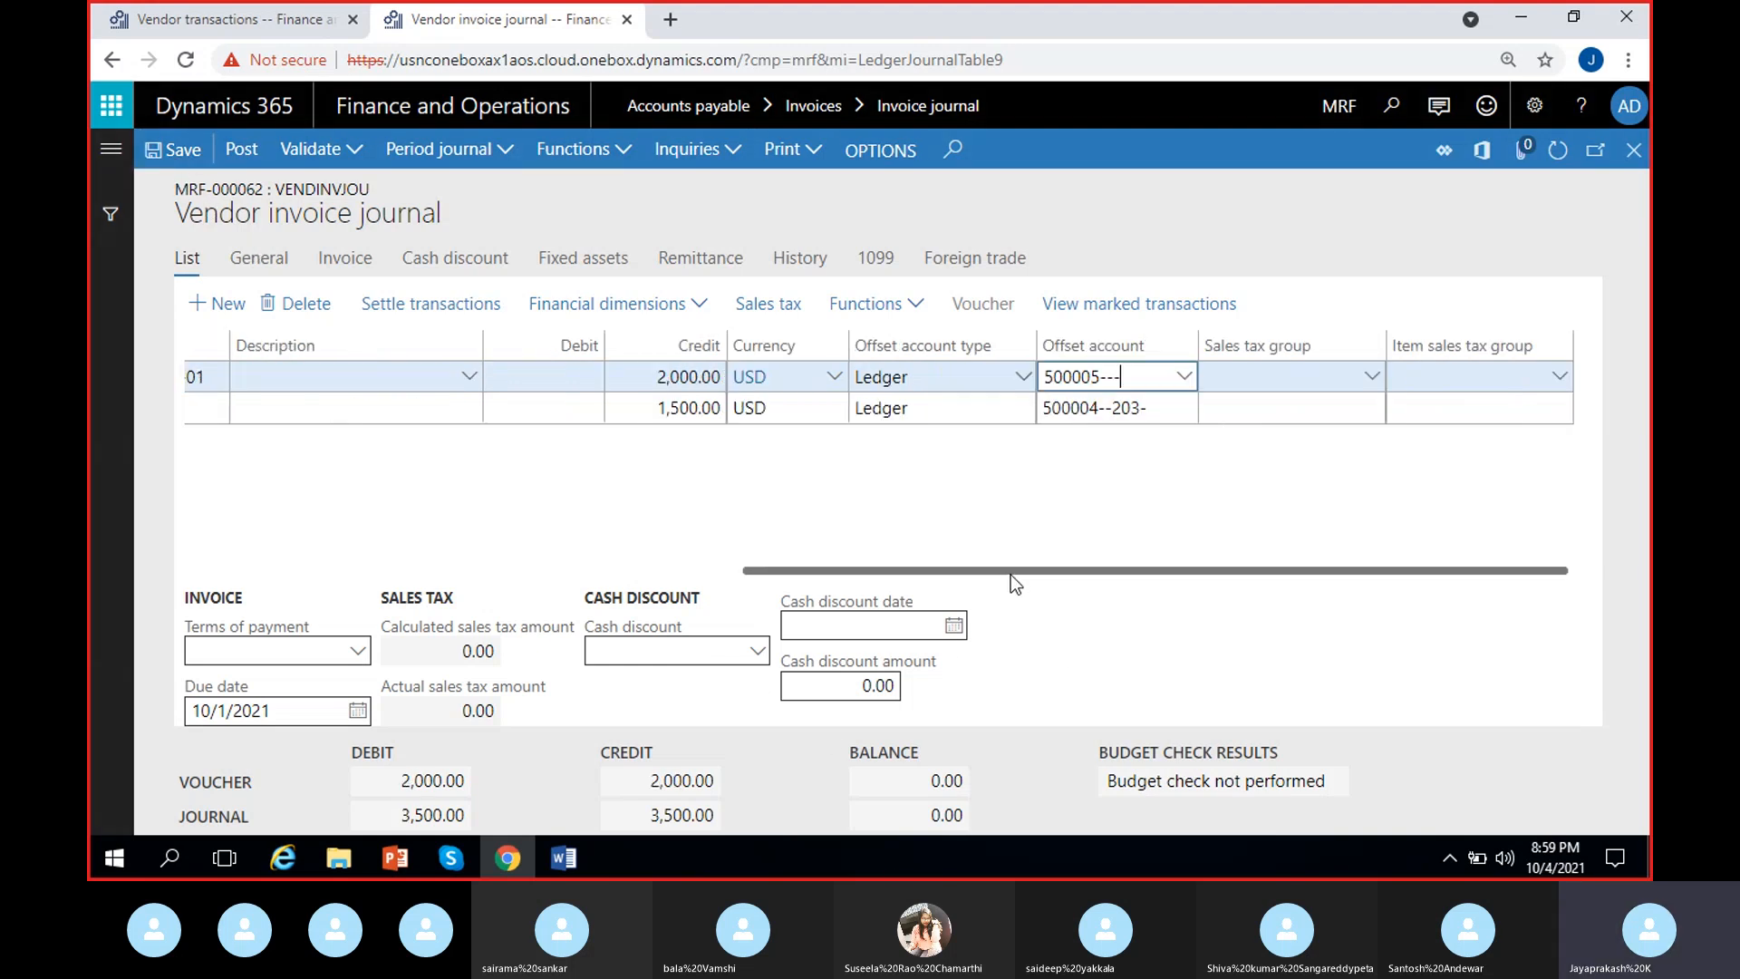
drag(1009, 572, 217, 623)
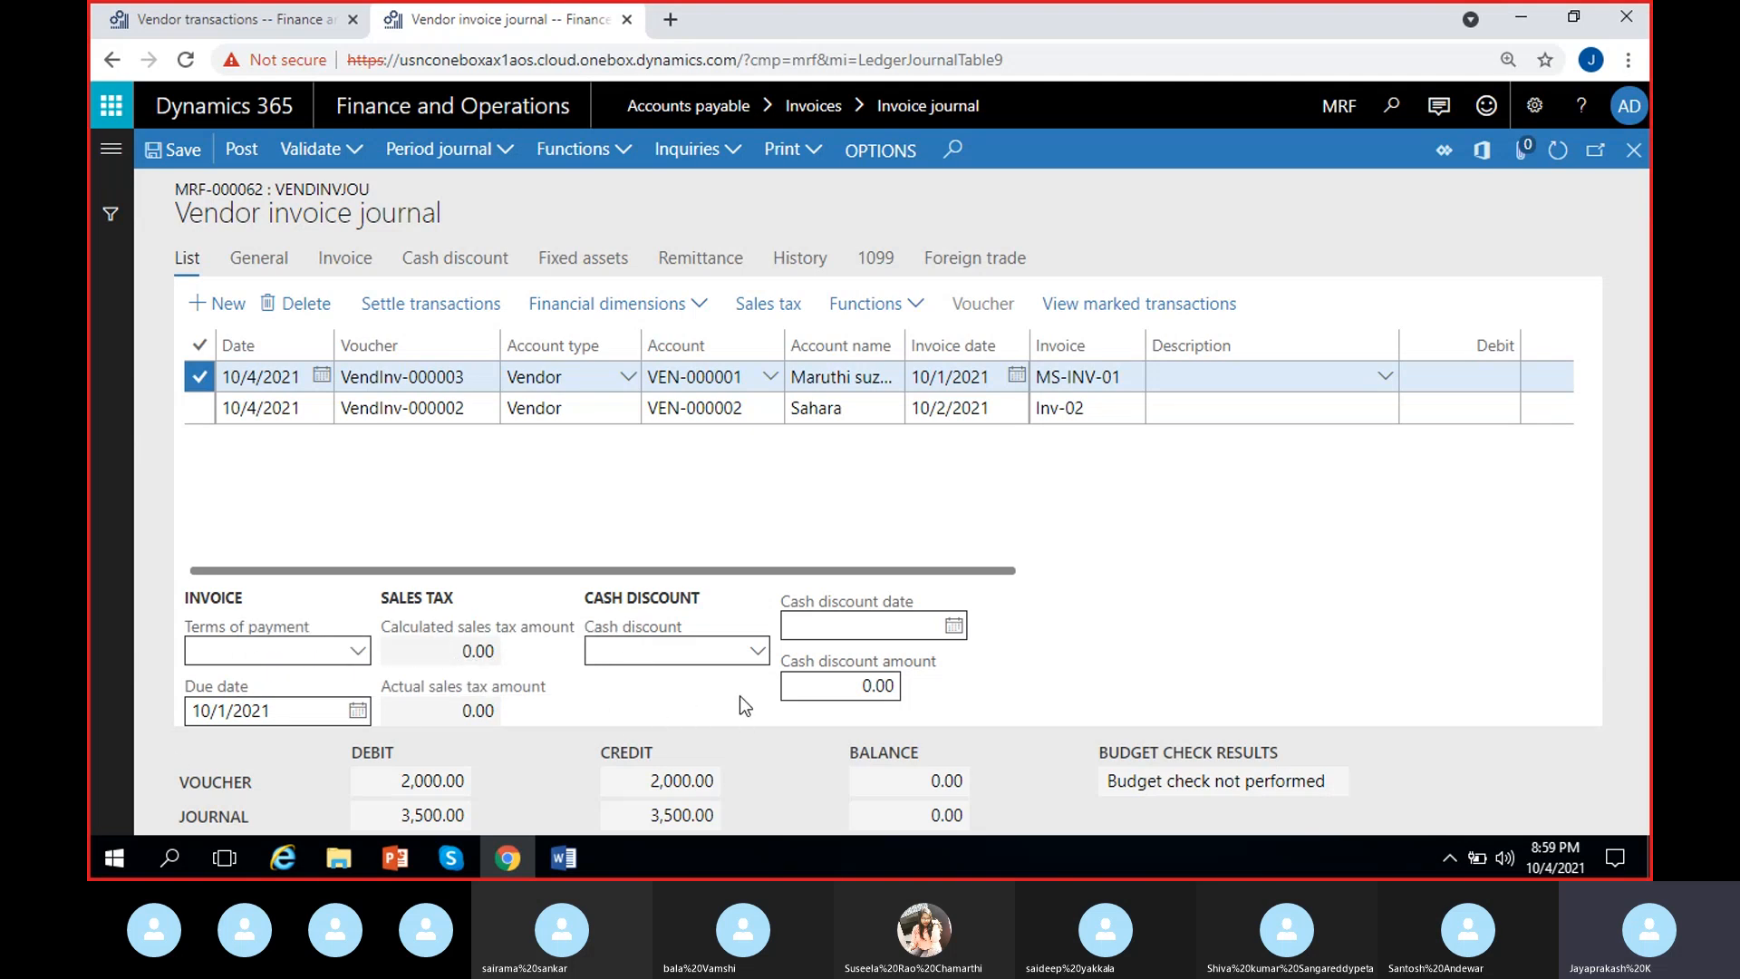
Set the Maruthi suzuki line's terms of payment to Net15days.
click(363, 650)
click(363, 651)
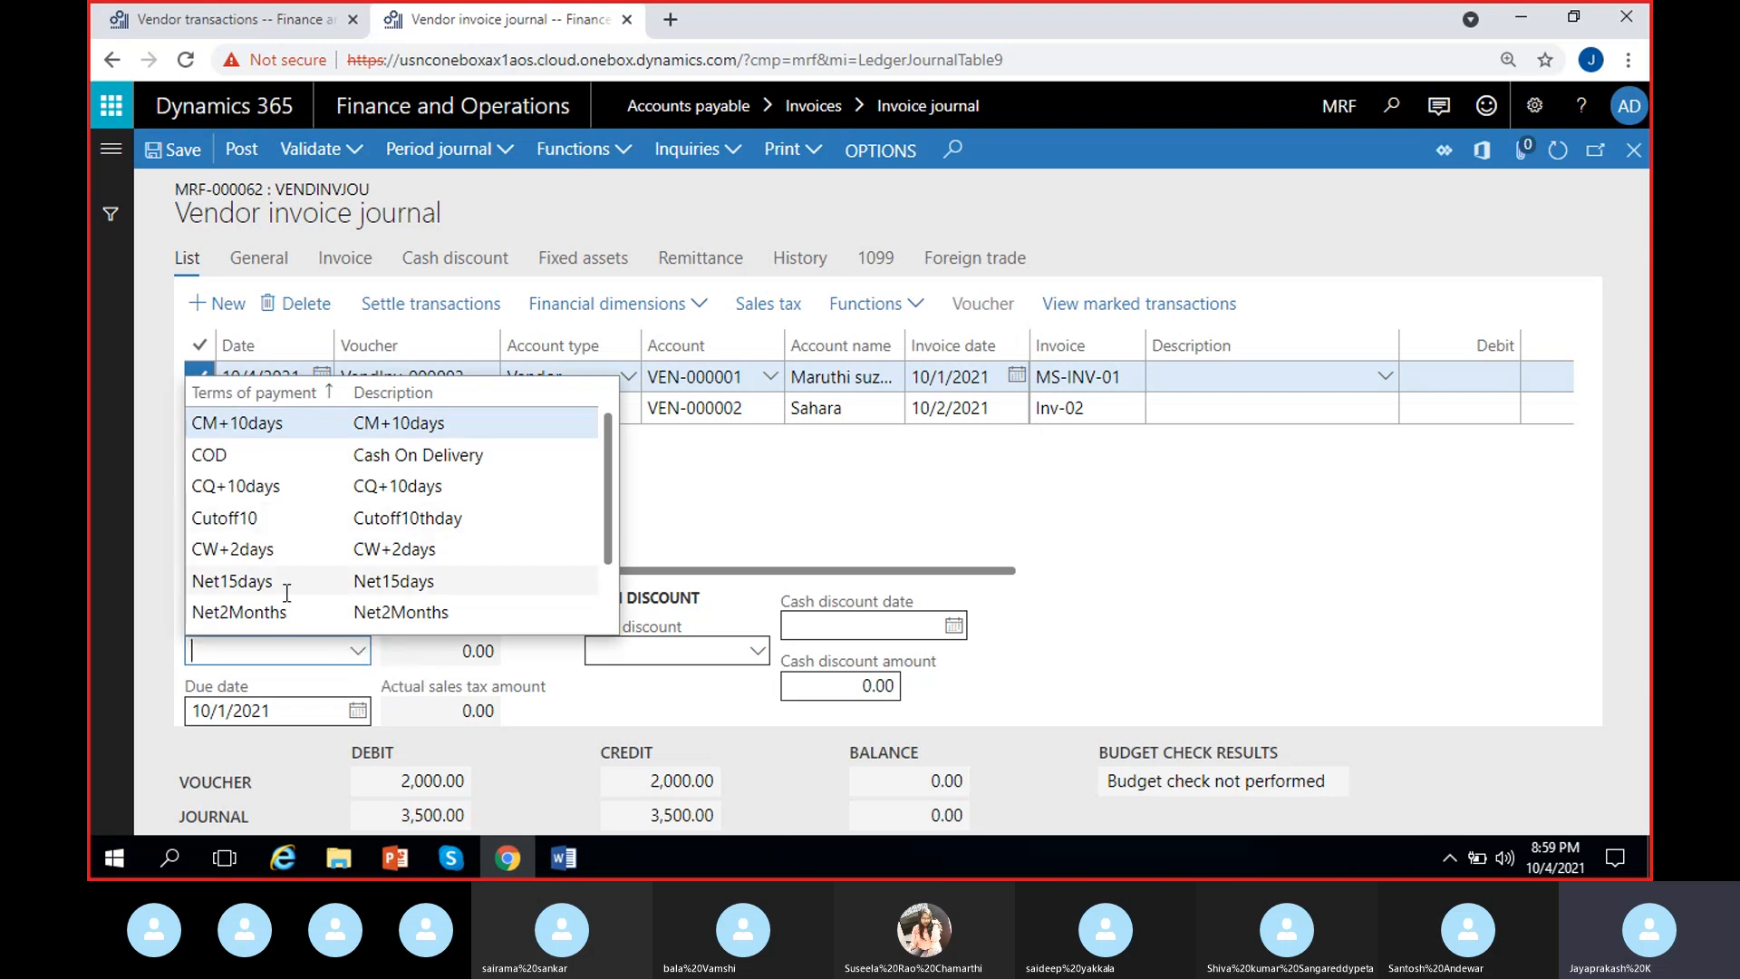
scroll(274, 594, down, 1)
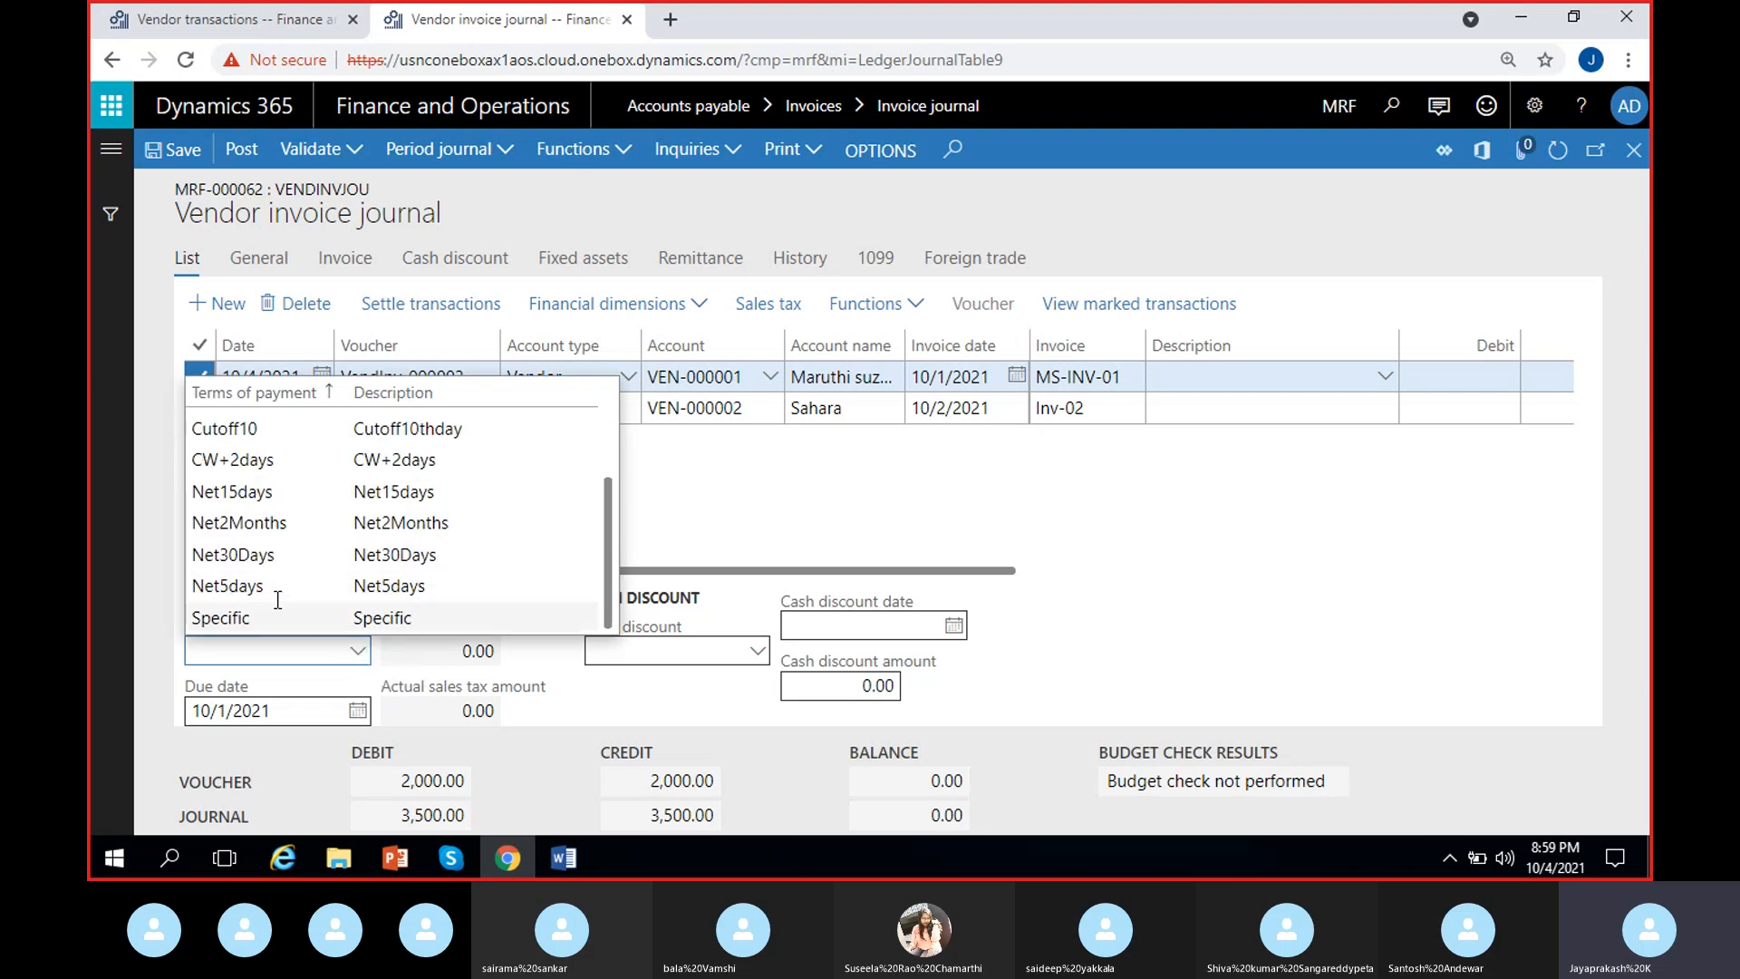
click(266, 500)
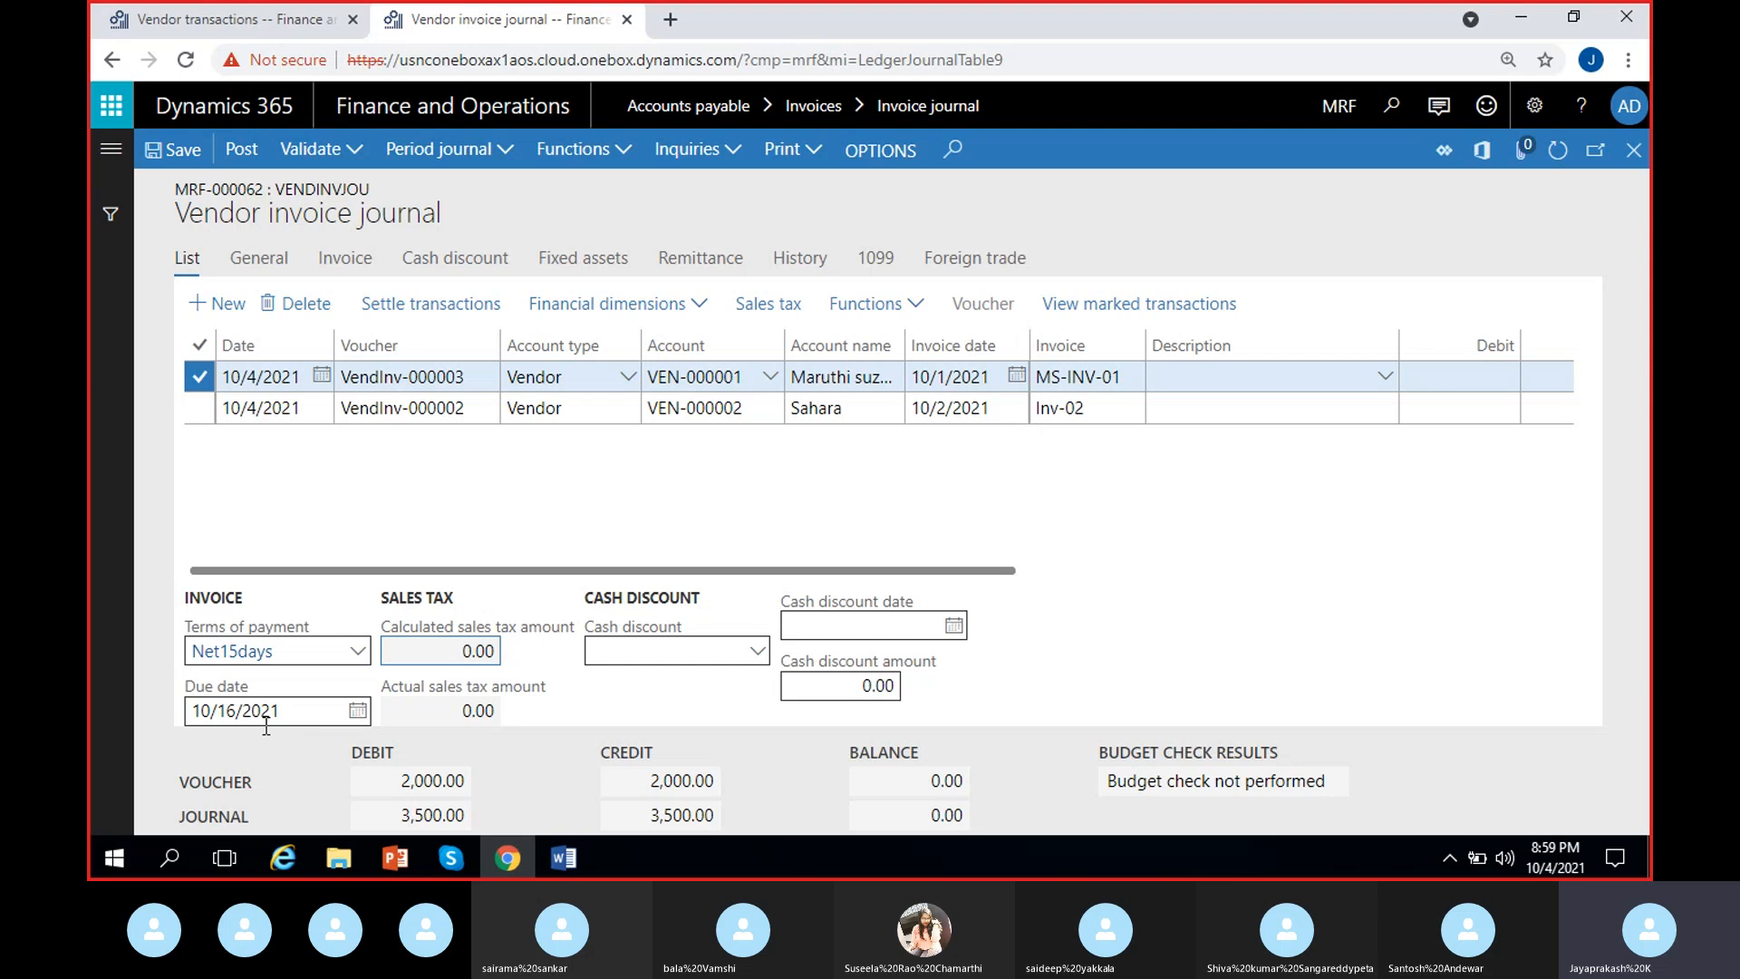
click(757, 650)
click(1149, 652)
click(160, 167)
drag(264, 188, 178, 186)
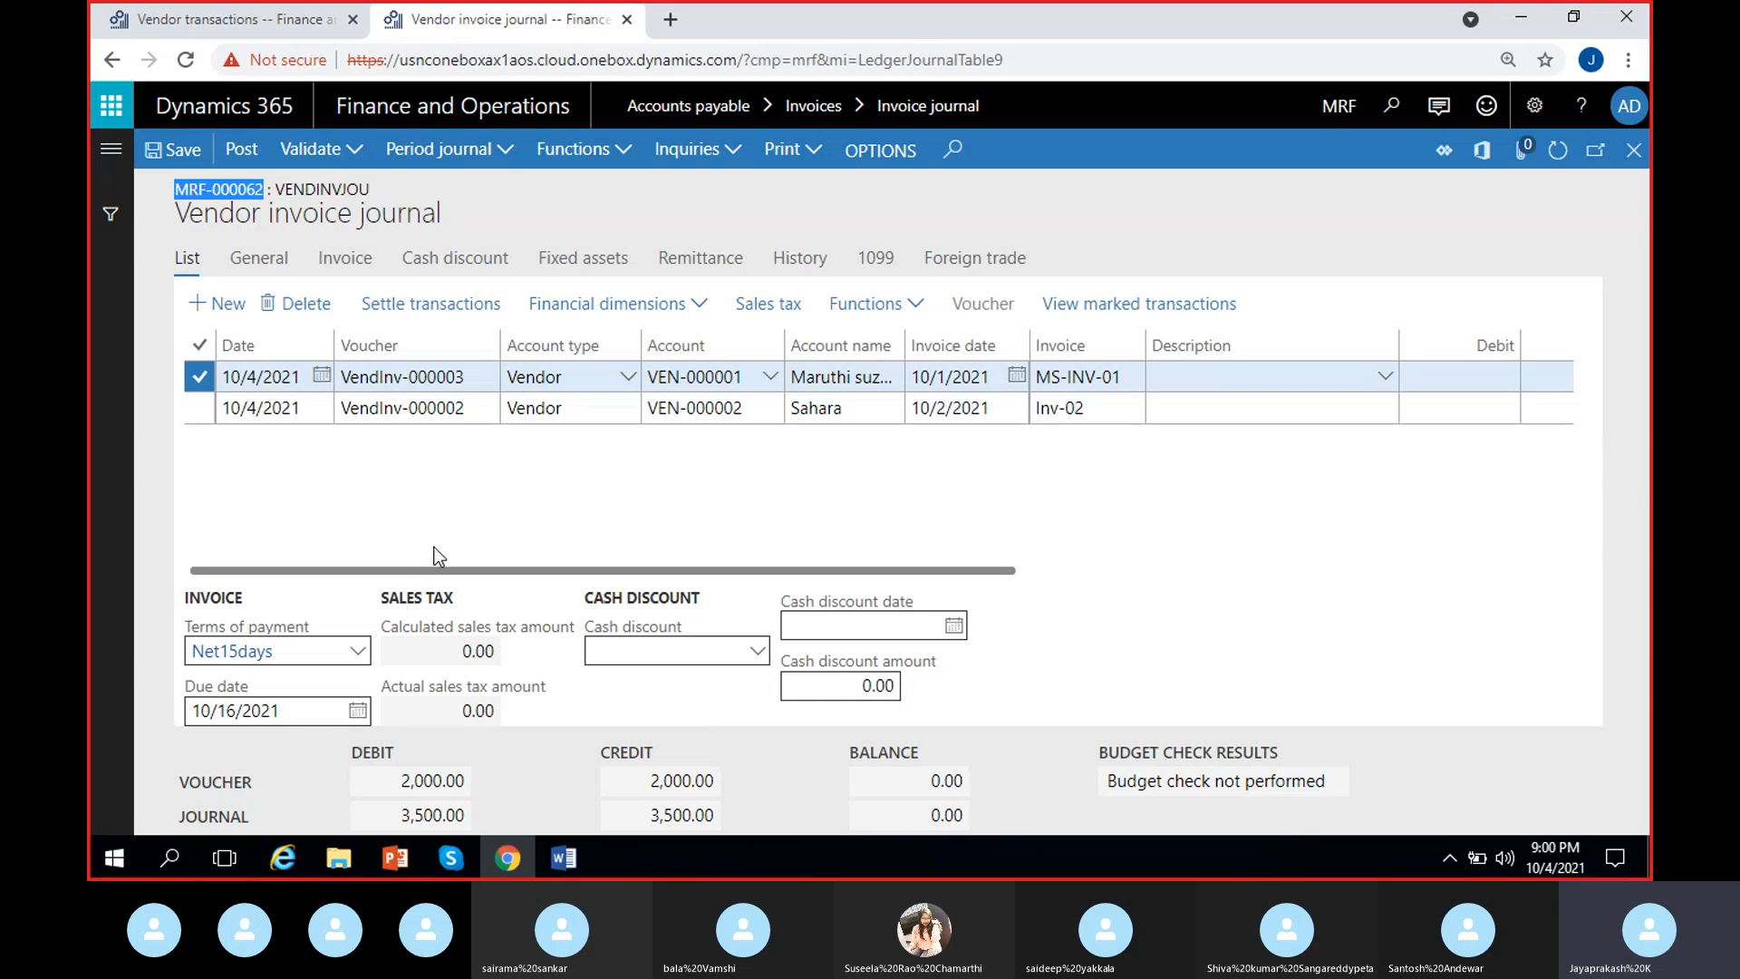
click(816, 502)
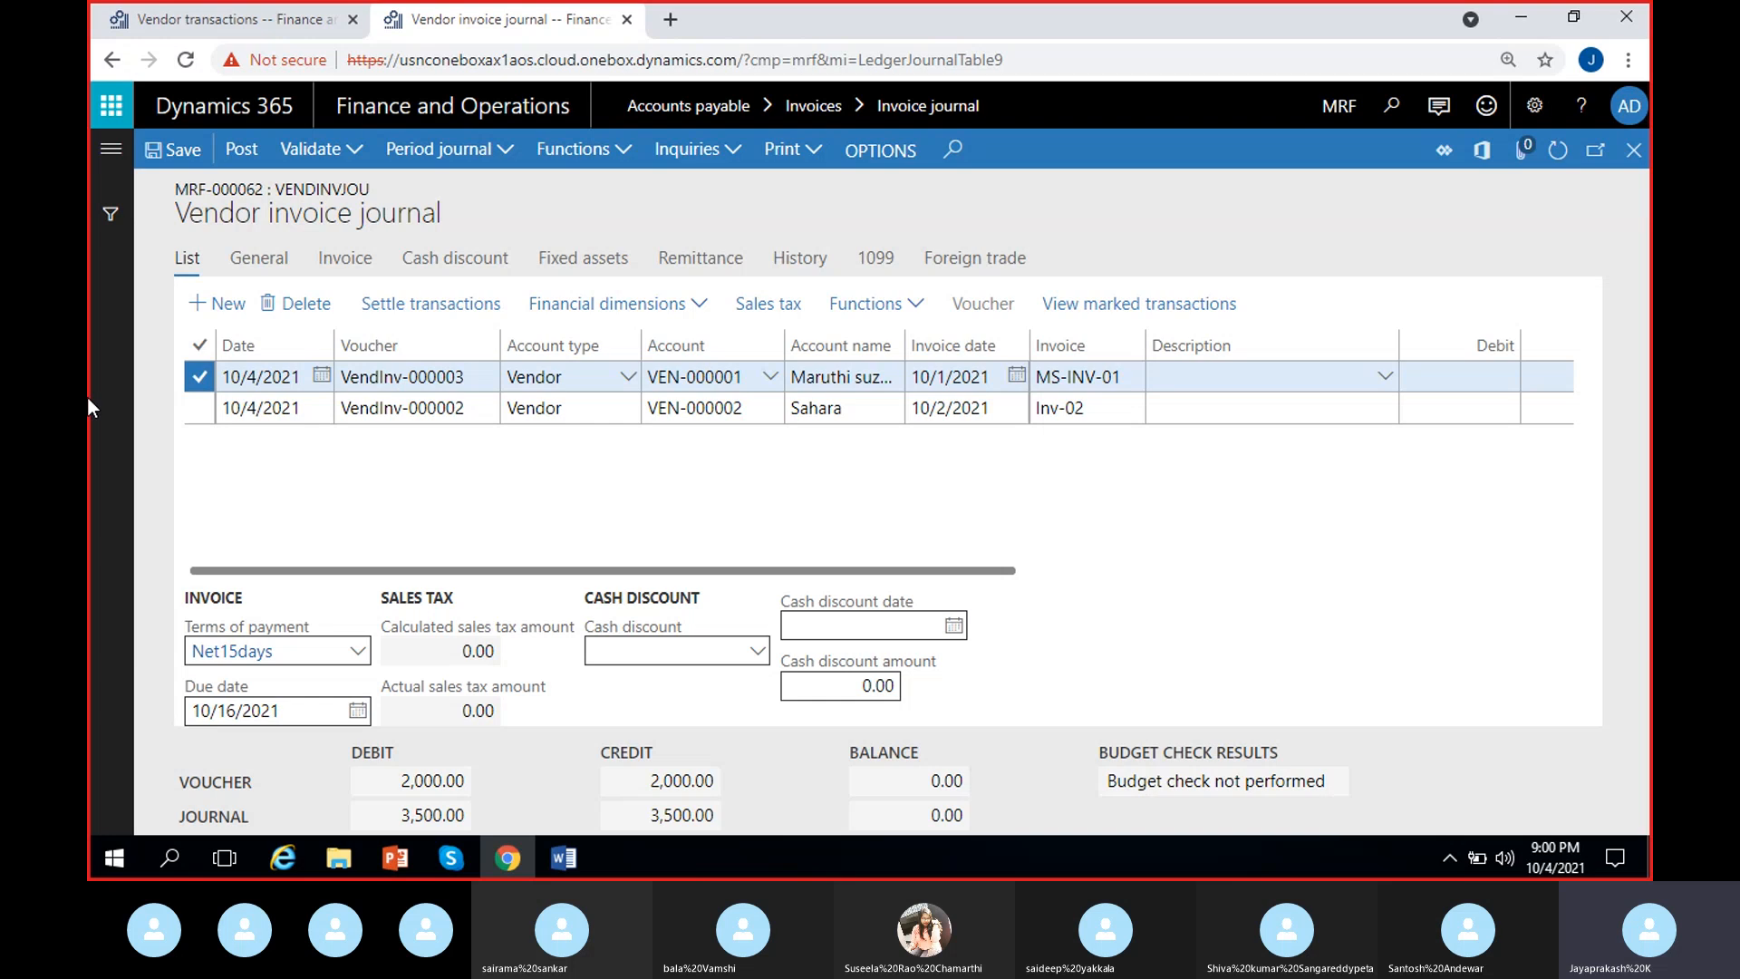
Review the Maruthi suzuki line's general and invoice details for payment settings.
click(253, 270)
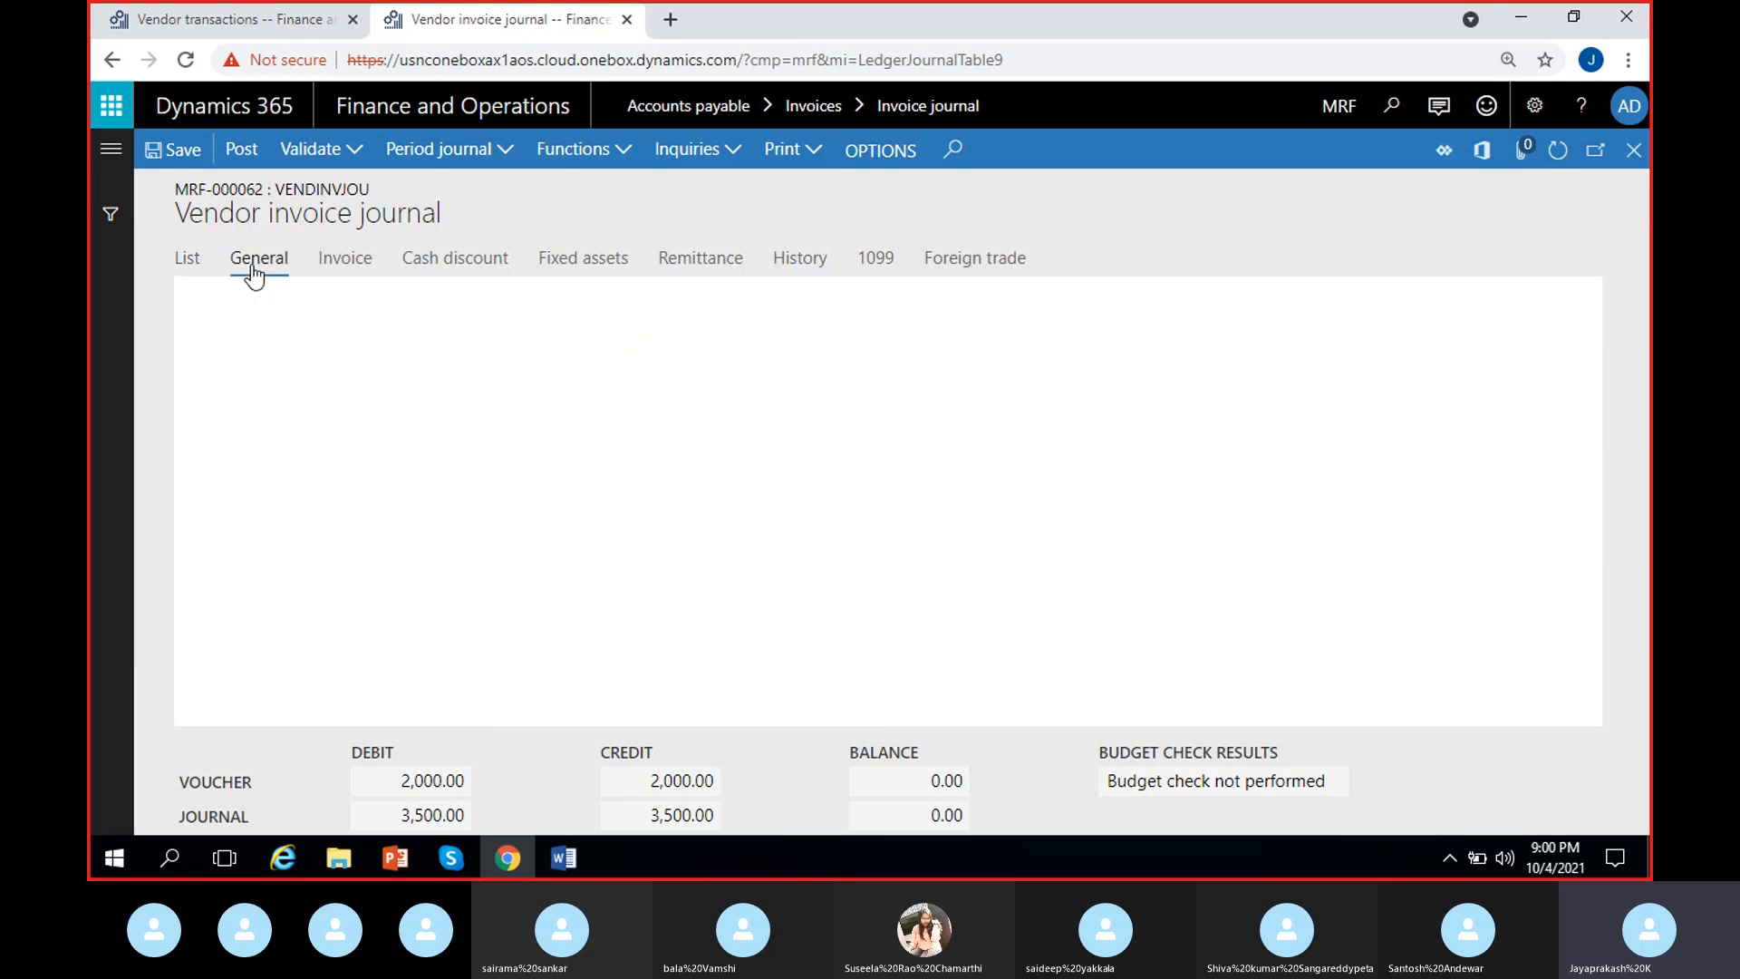
click(313, 265)
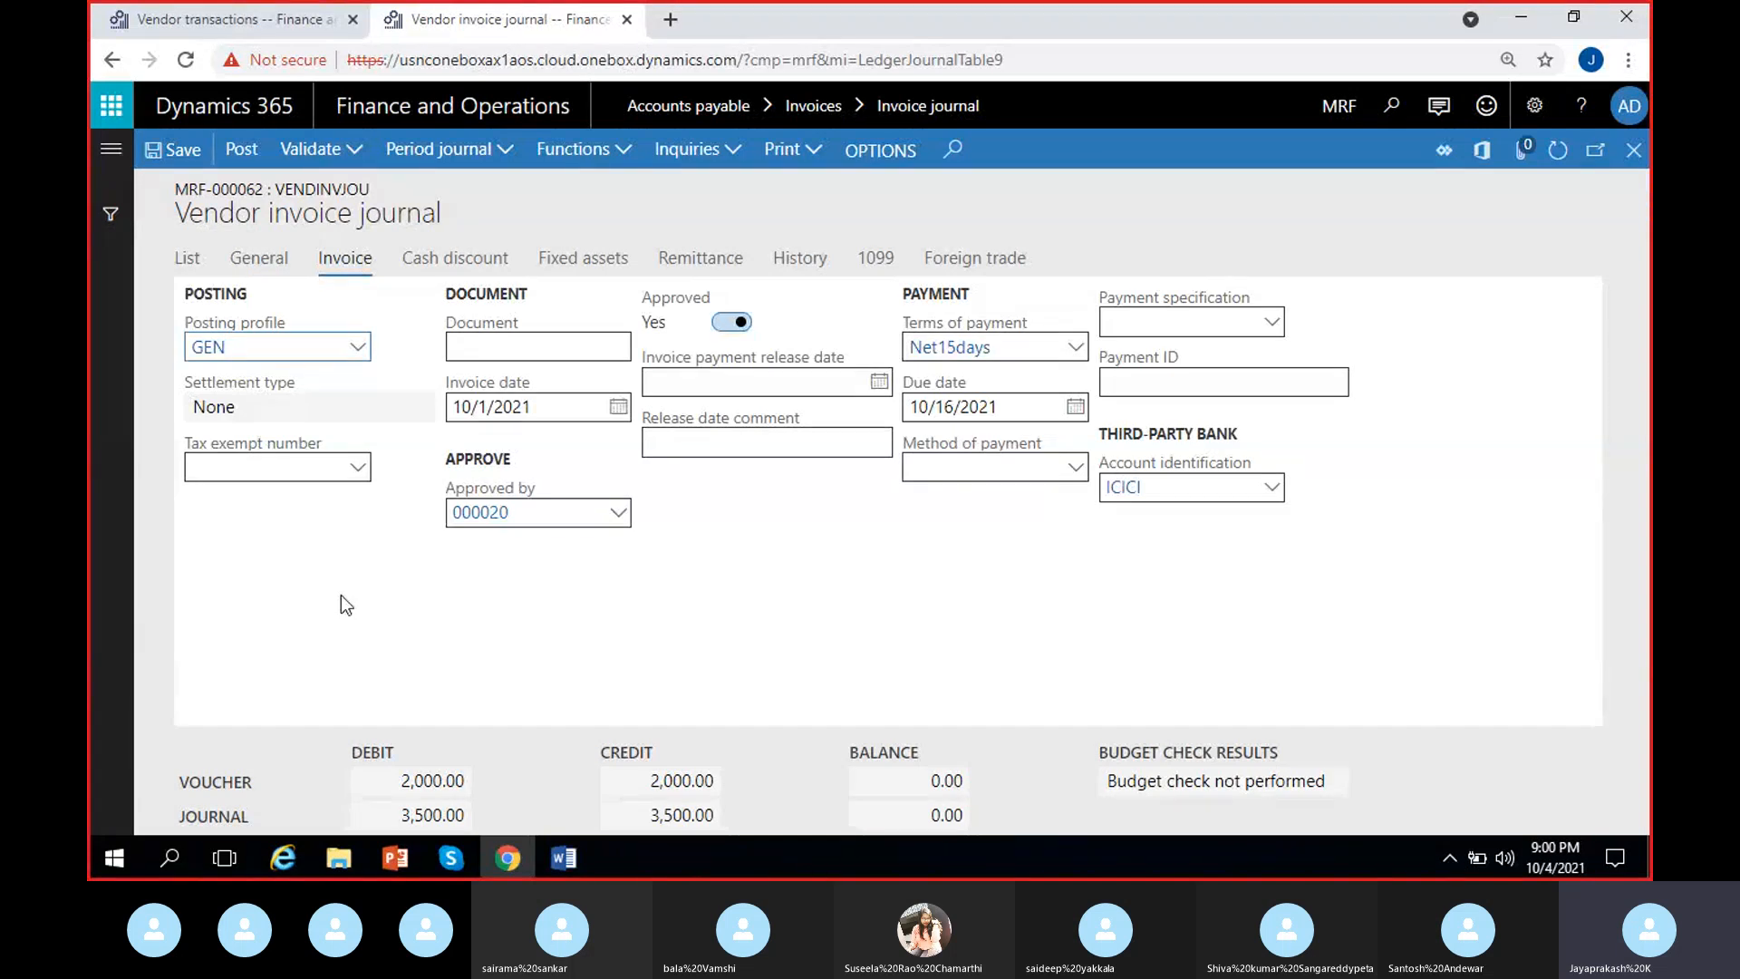
click(258, 259)
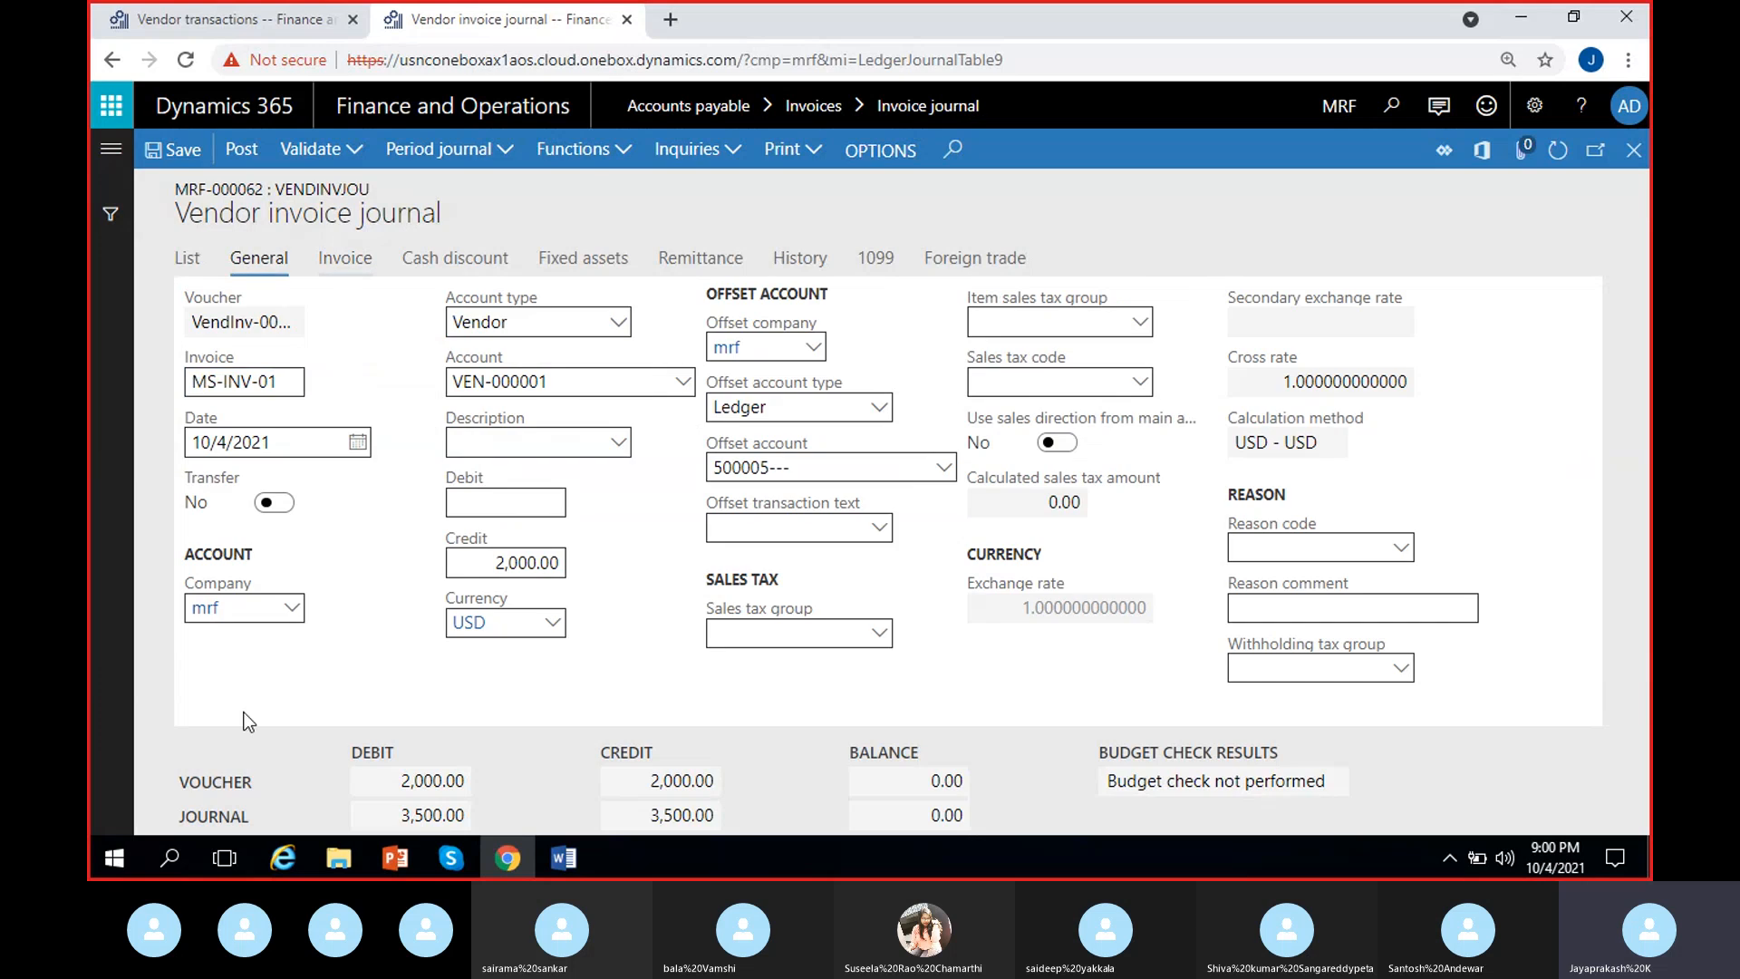
click(186, 263)
Search the fields that can be inserted into the journal form for "payment", without adding any.
right_click(922, 627)
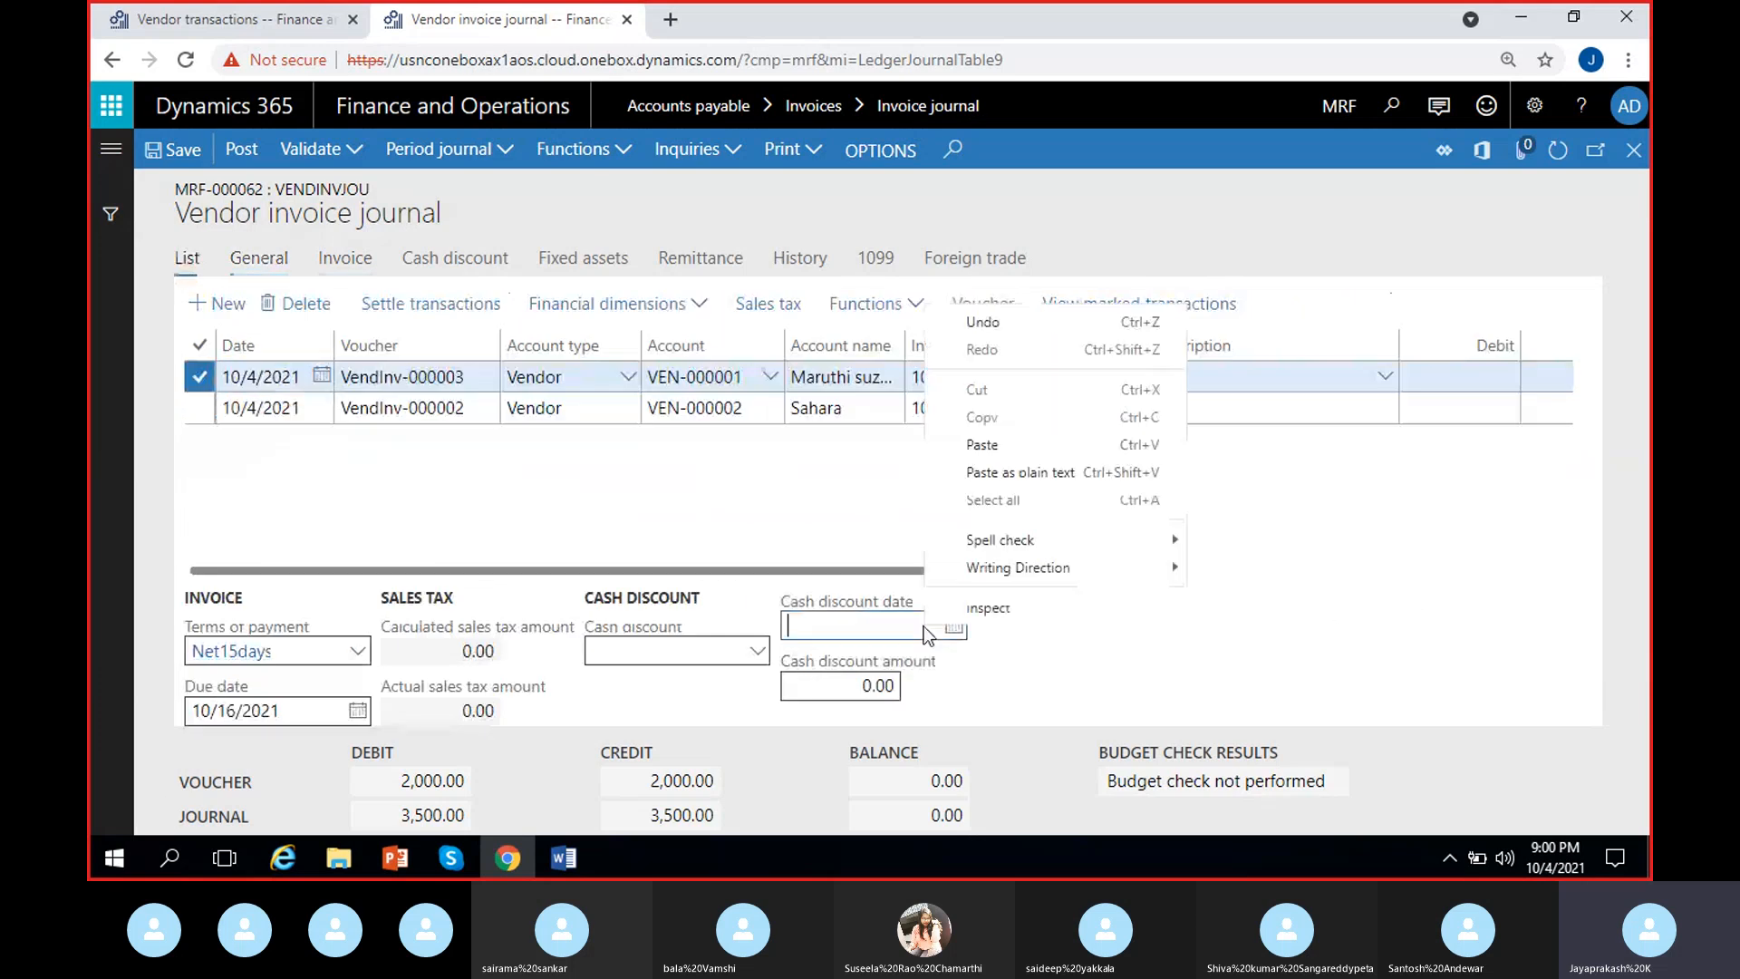
click(1062, 693)
right_click(1024, 635)
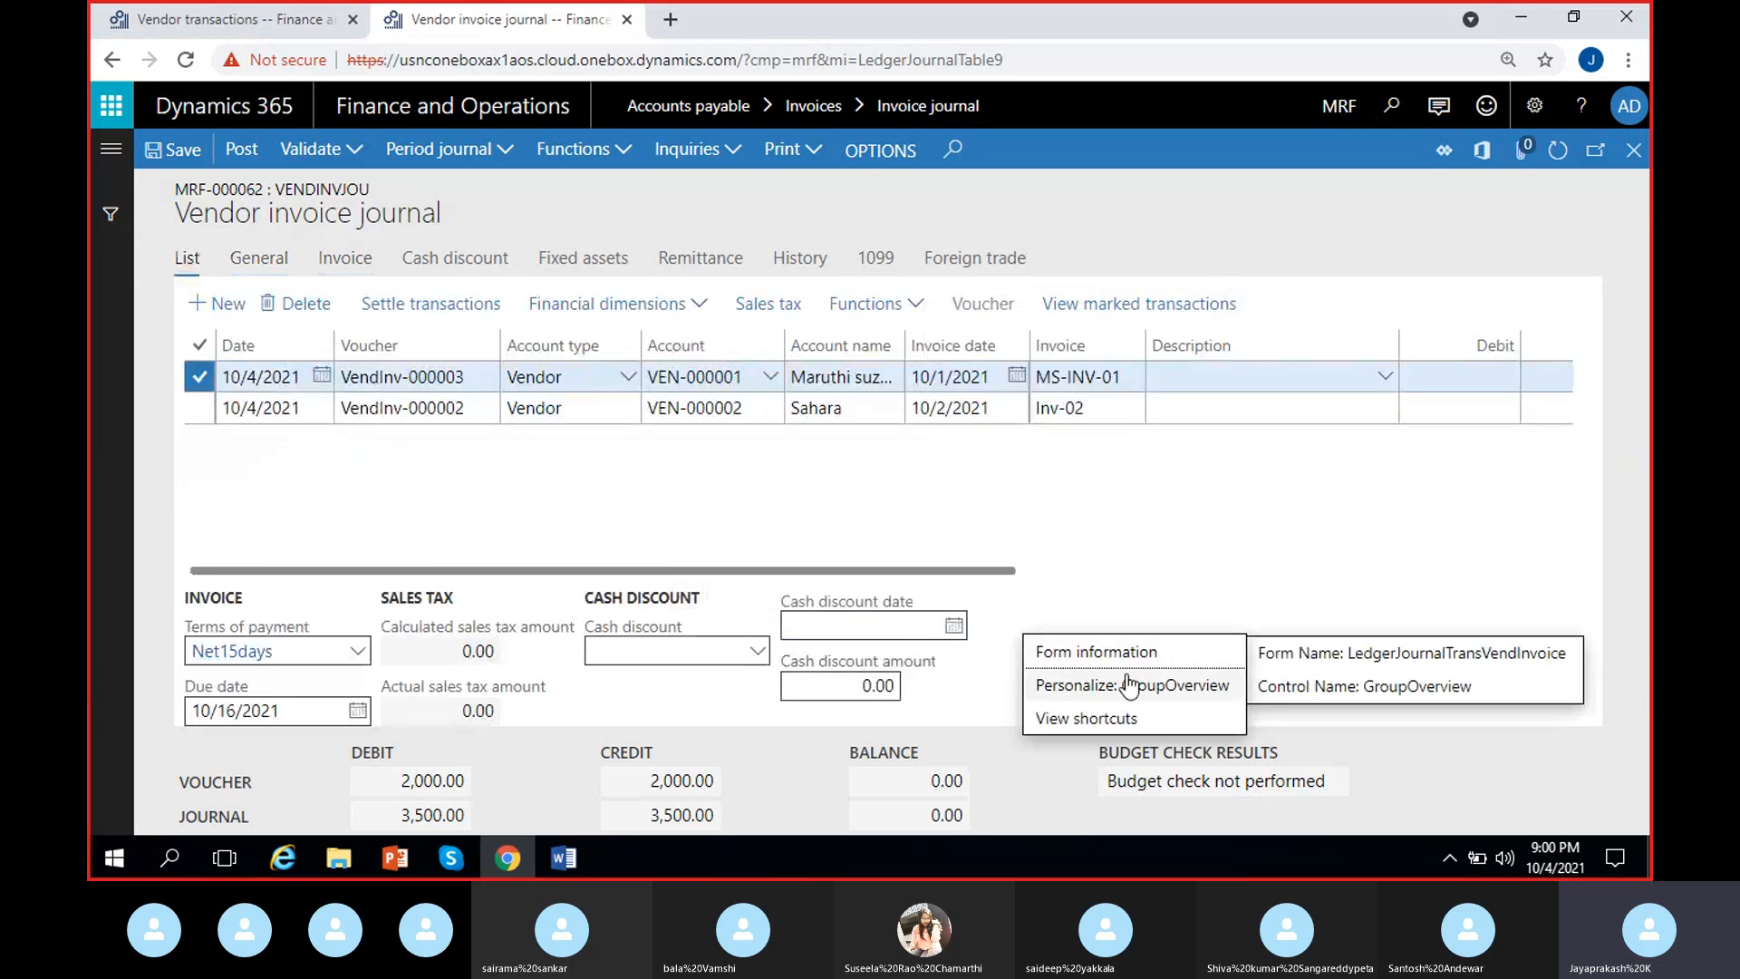
click(1113, 716)
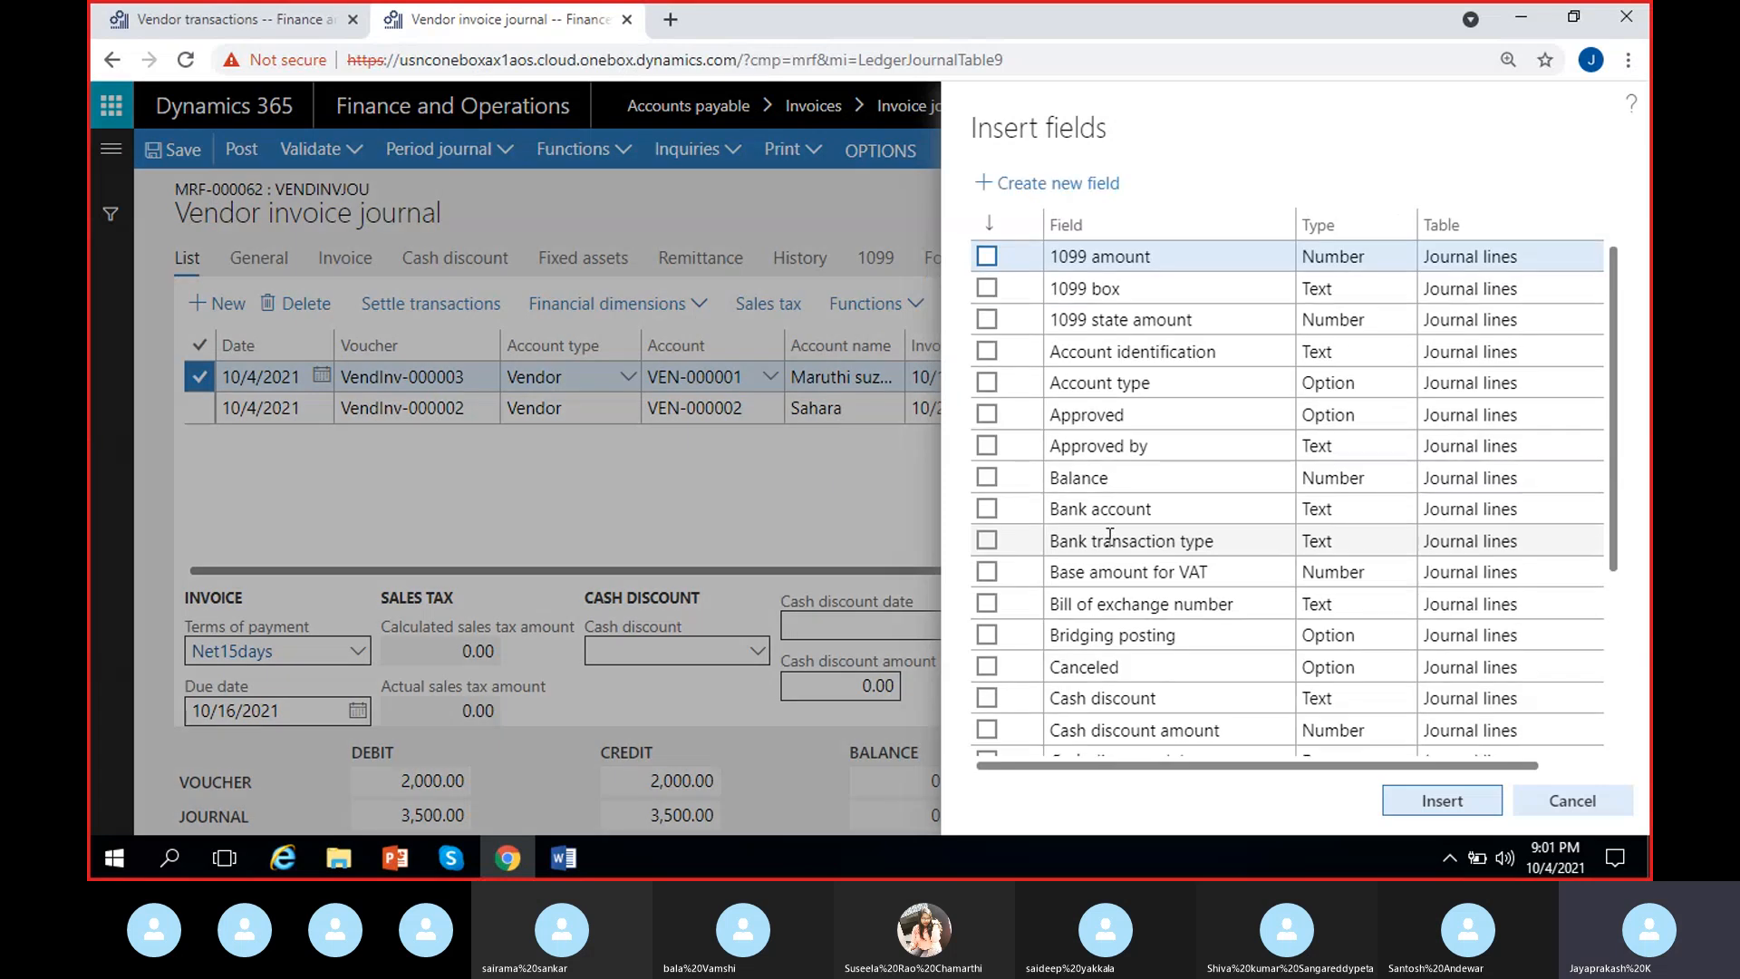
click(1121, 229)
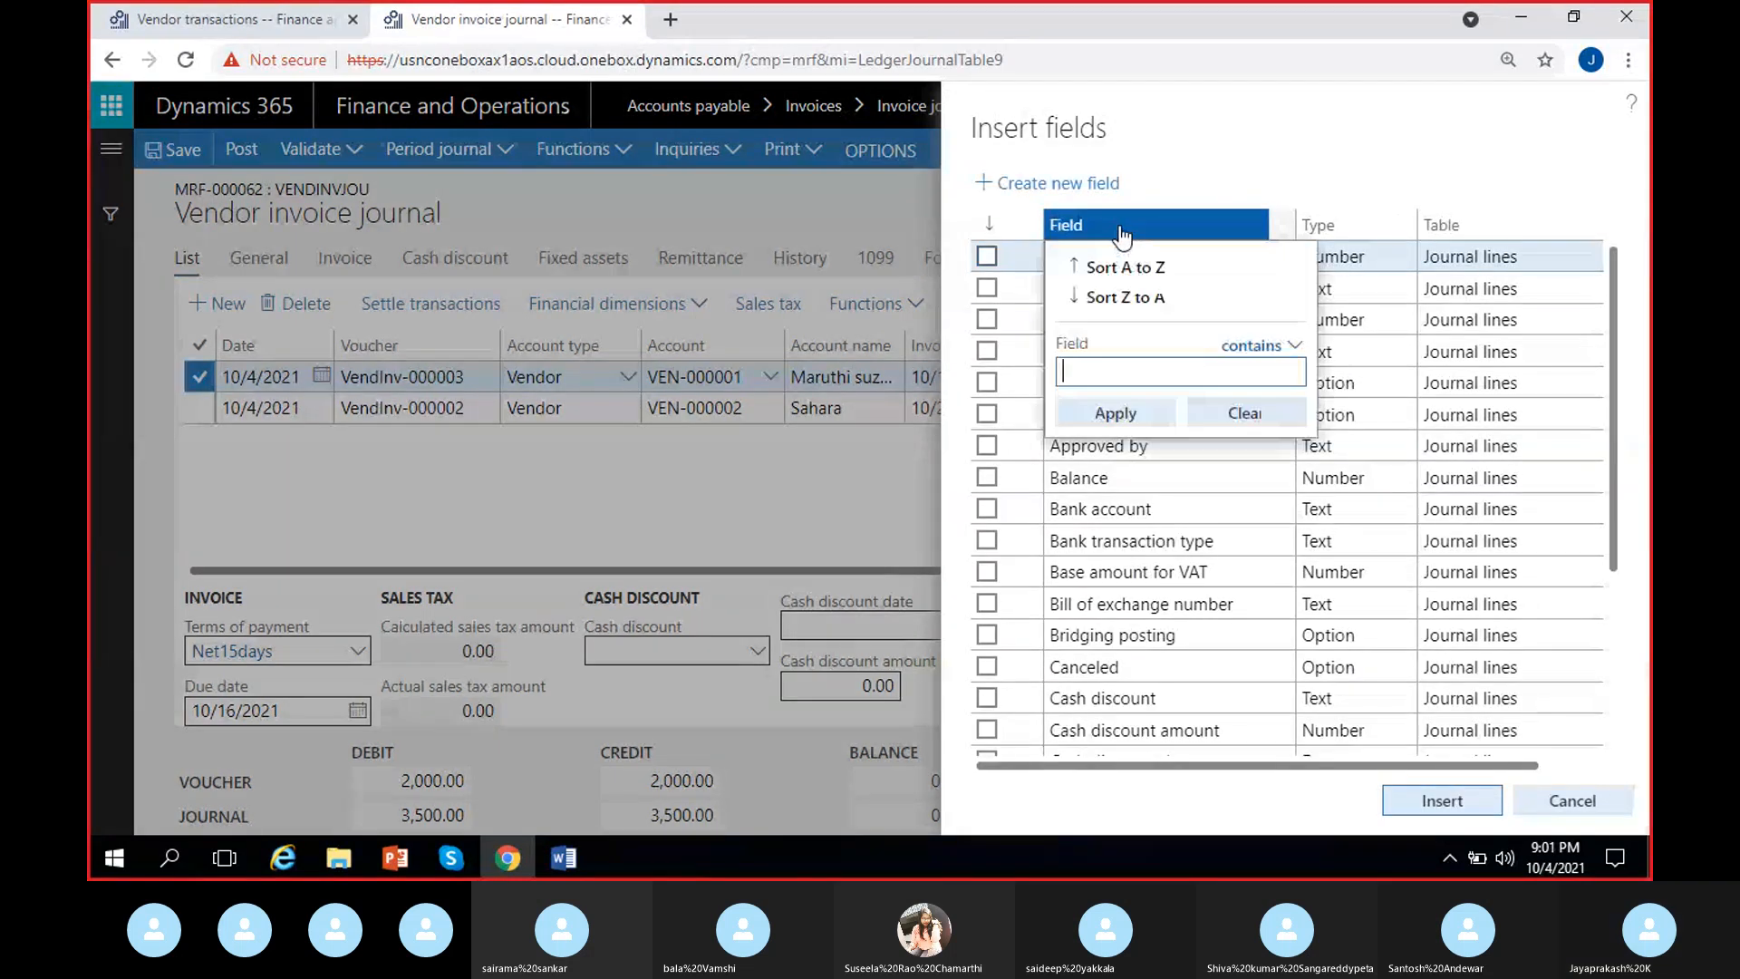
text(paymnt)
key(BackSpace)
key(BackSpace)
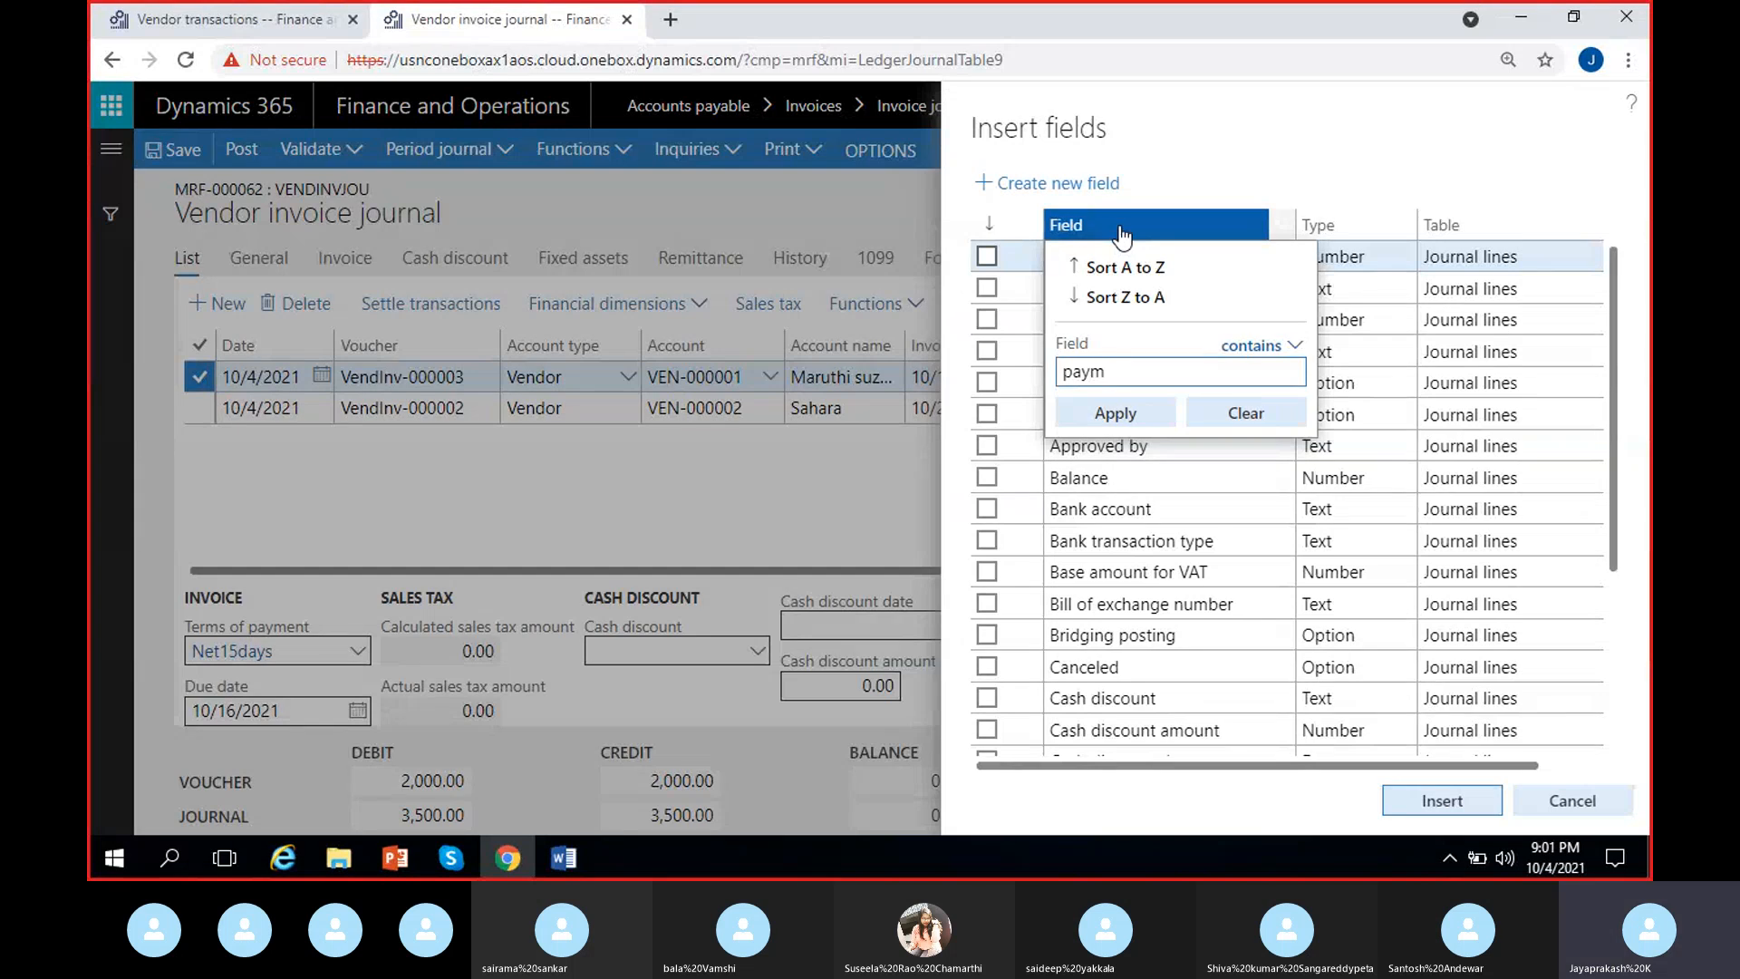
text(ent)
click(1114, 413)
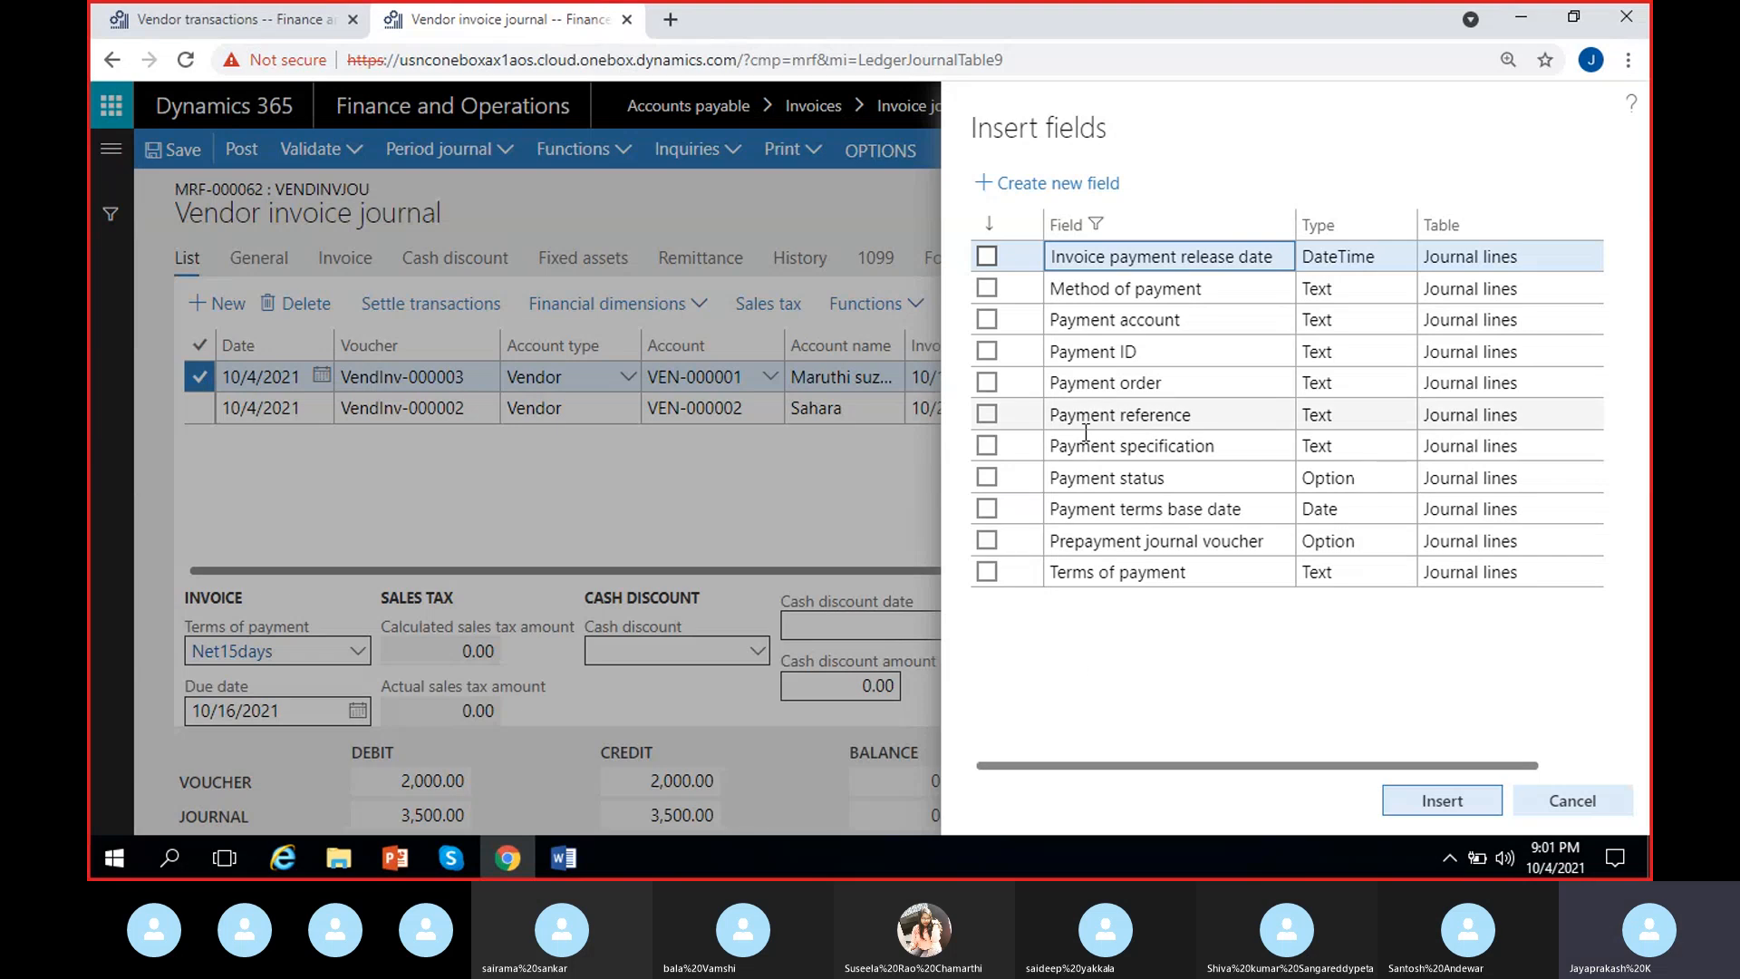
click(1557, 807)
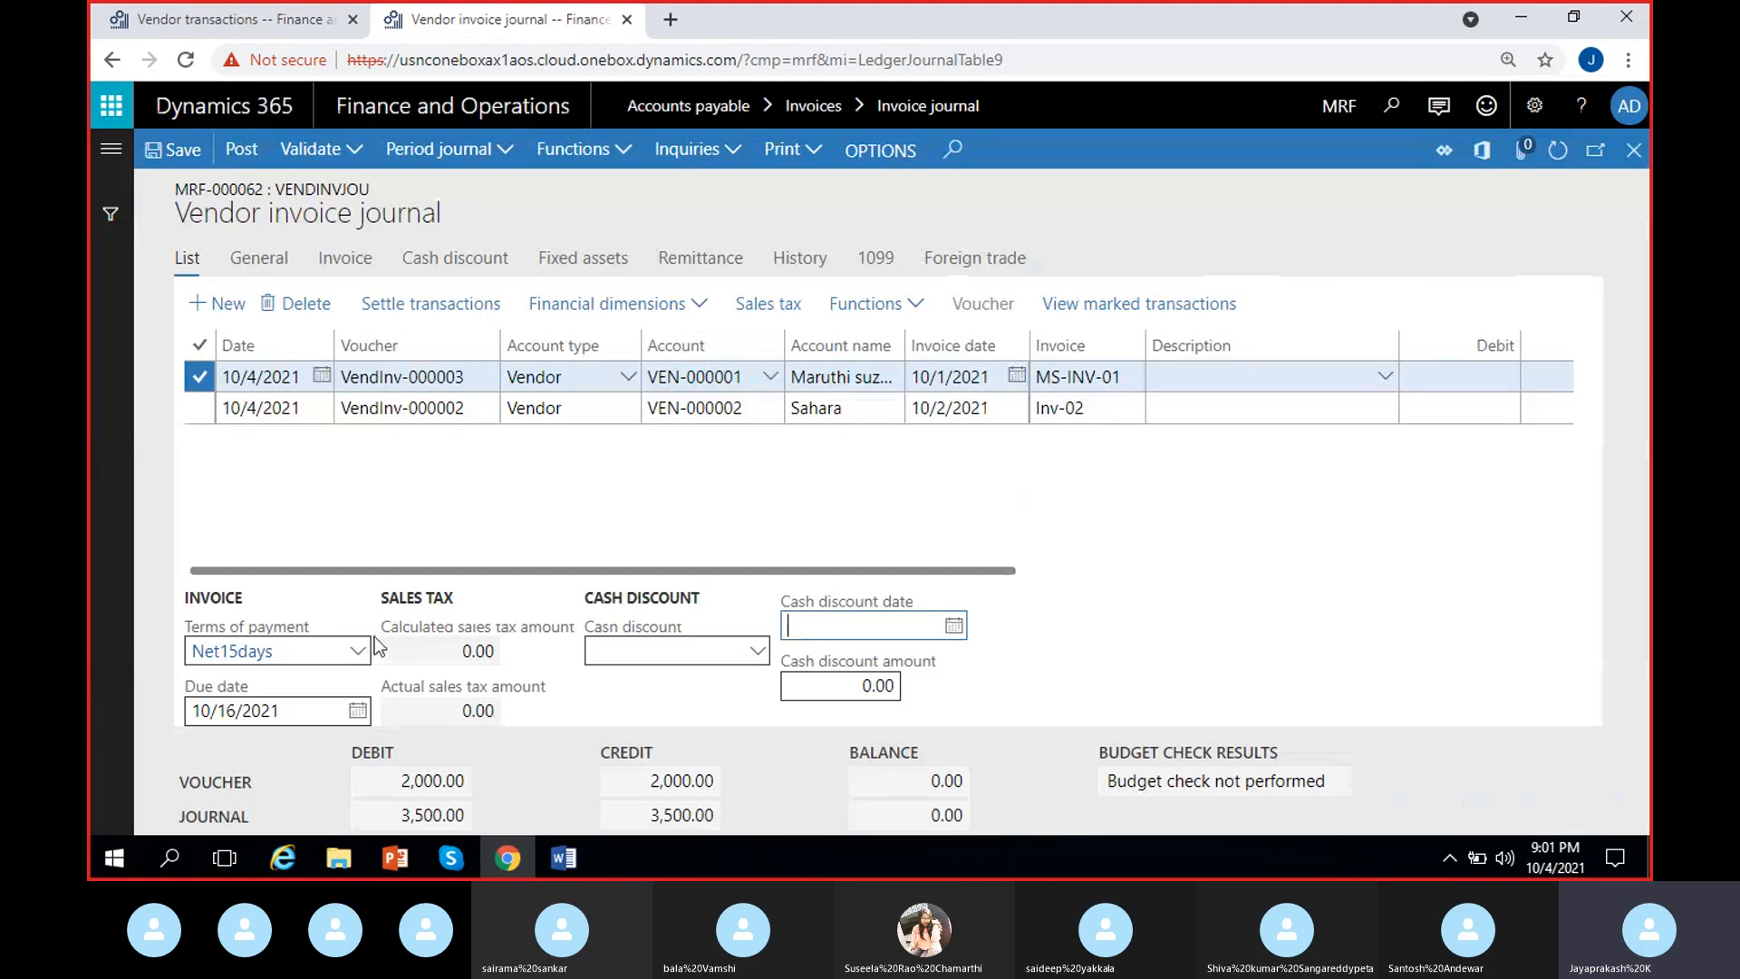
Clear the terms of payment from the Maruthi suzuki invoice line.
click(316, 656)
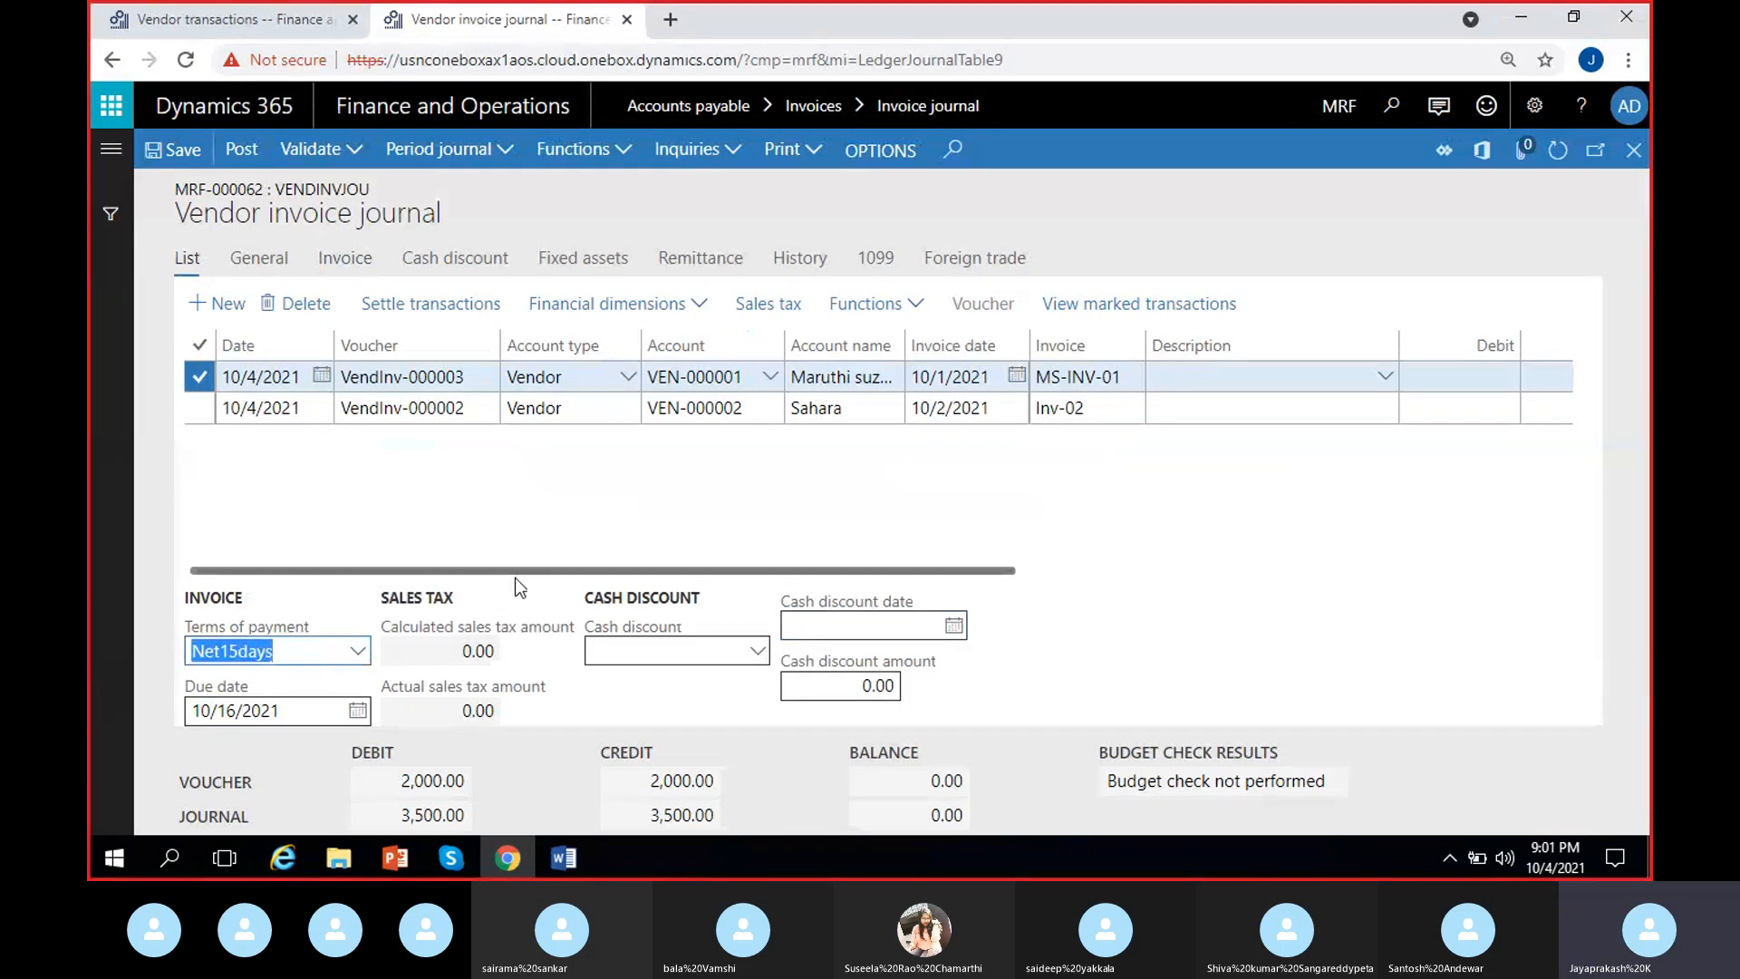
key(BackSpace)
click(497, 548)
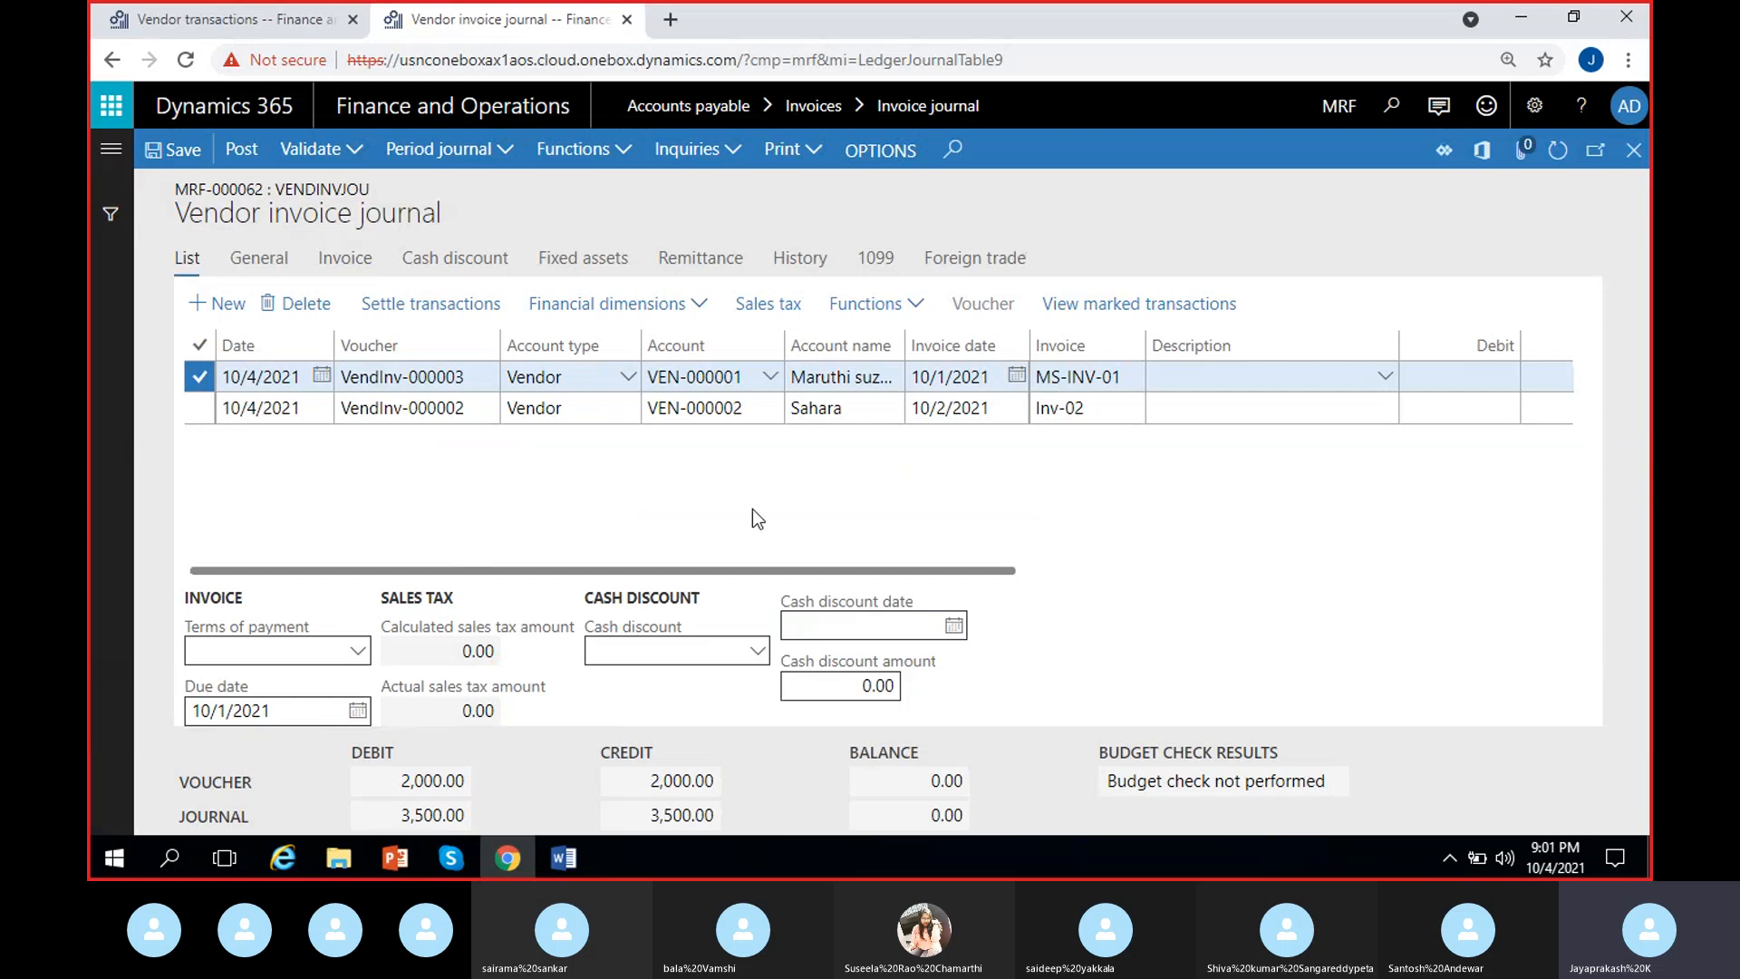
Open the Maruthi suzuki vendor record from the invoice line and set its payment day to 15thday.
right_click(766, 391)
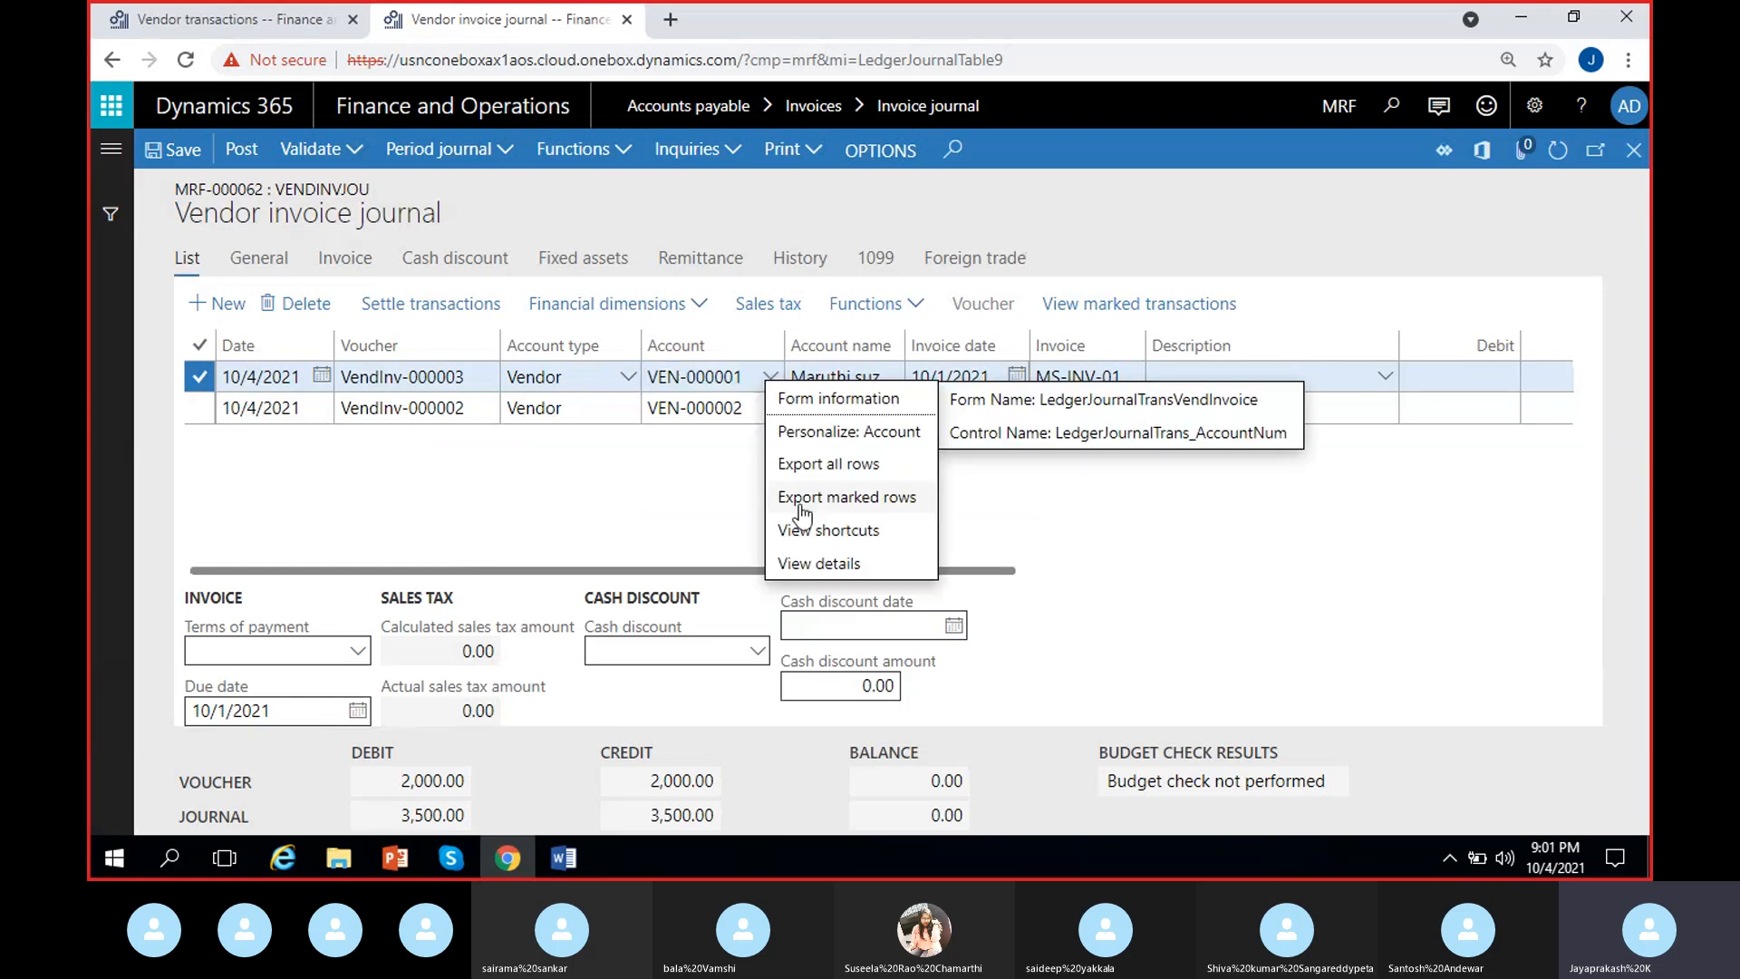
click(755, 556)
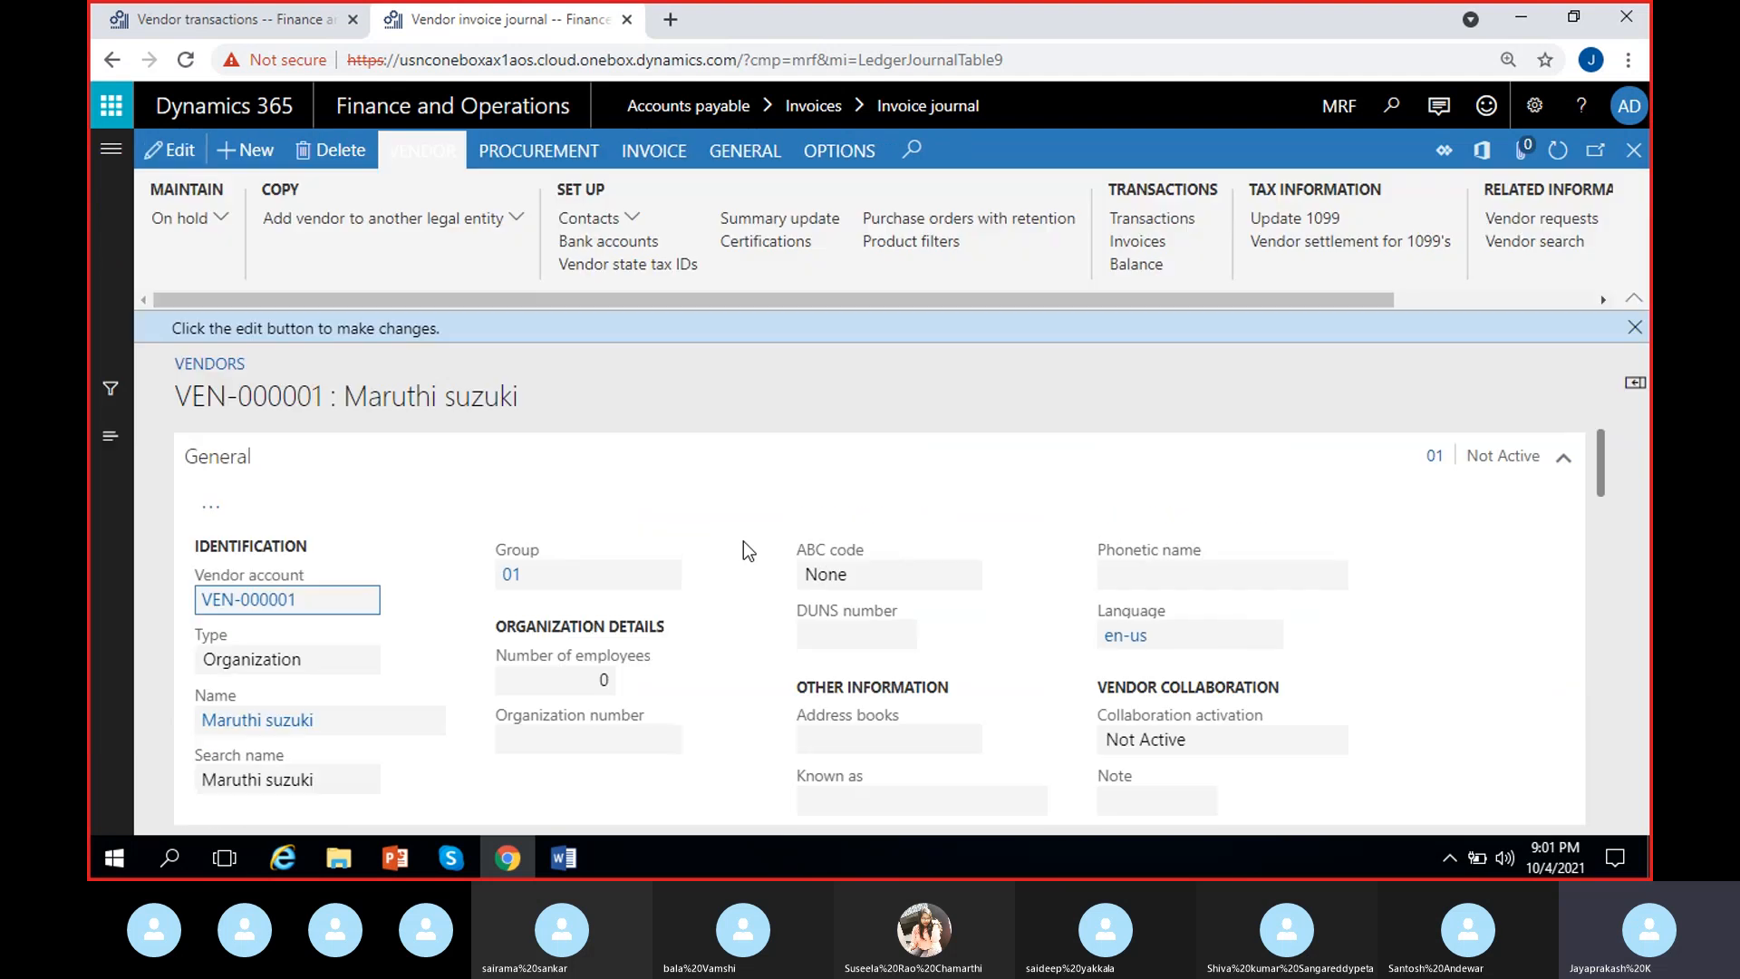
scroll(497, 636, down, 15)
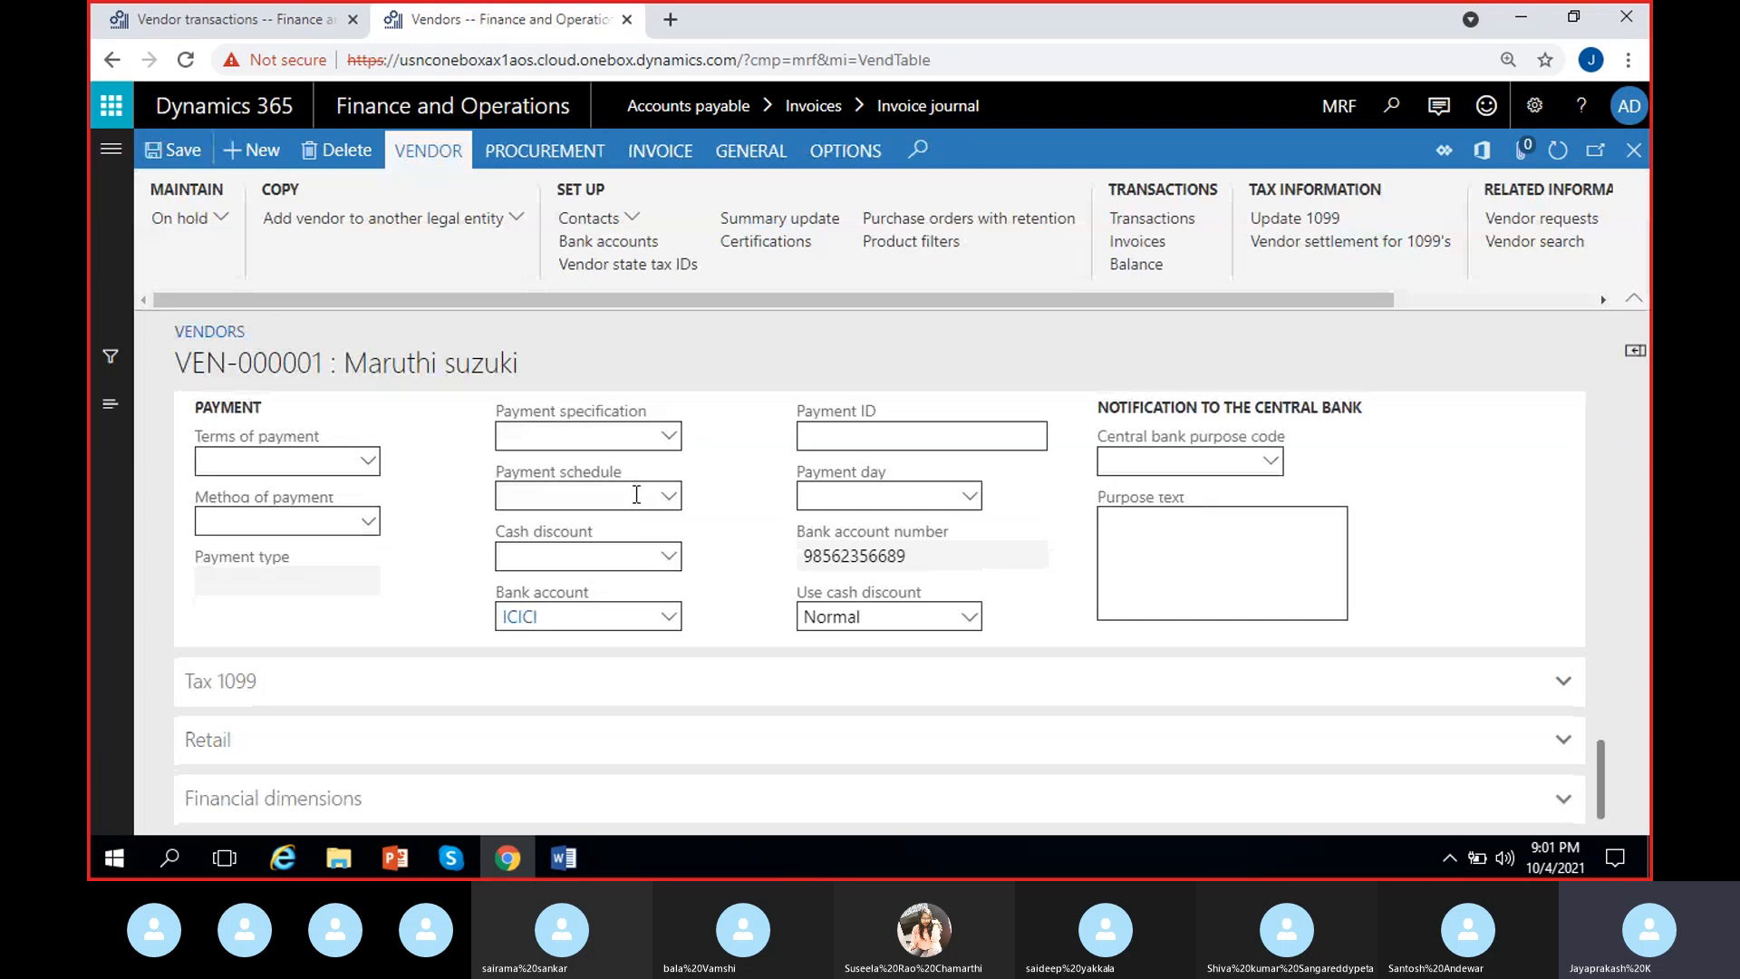
click(968, 498)
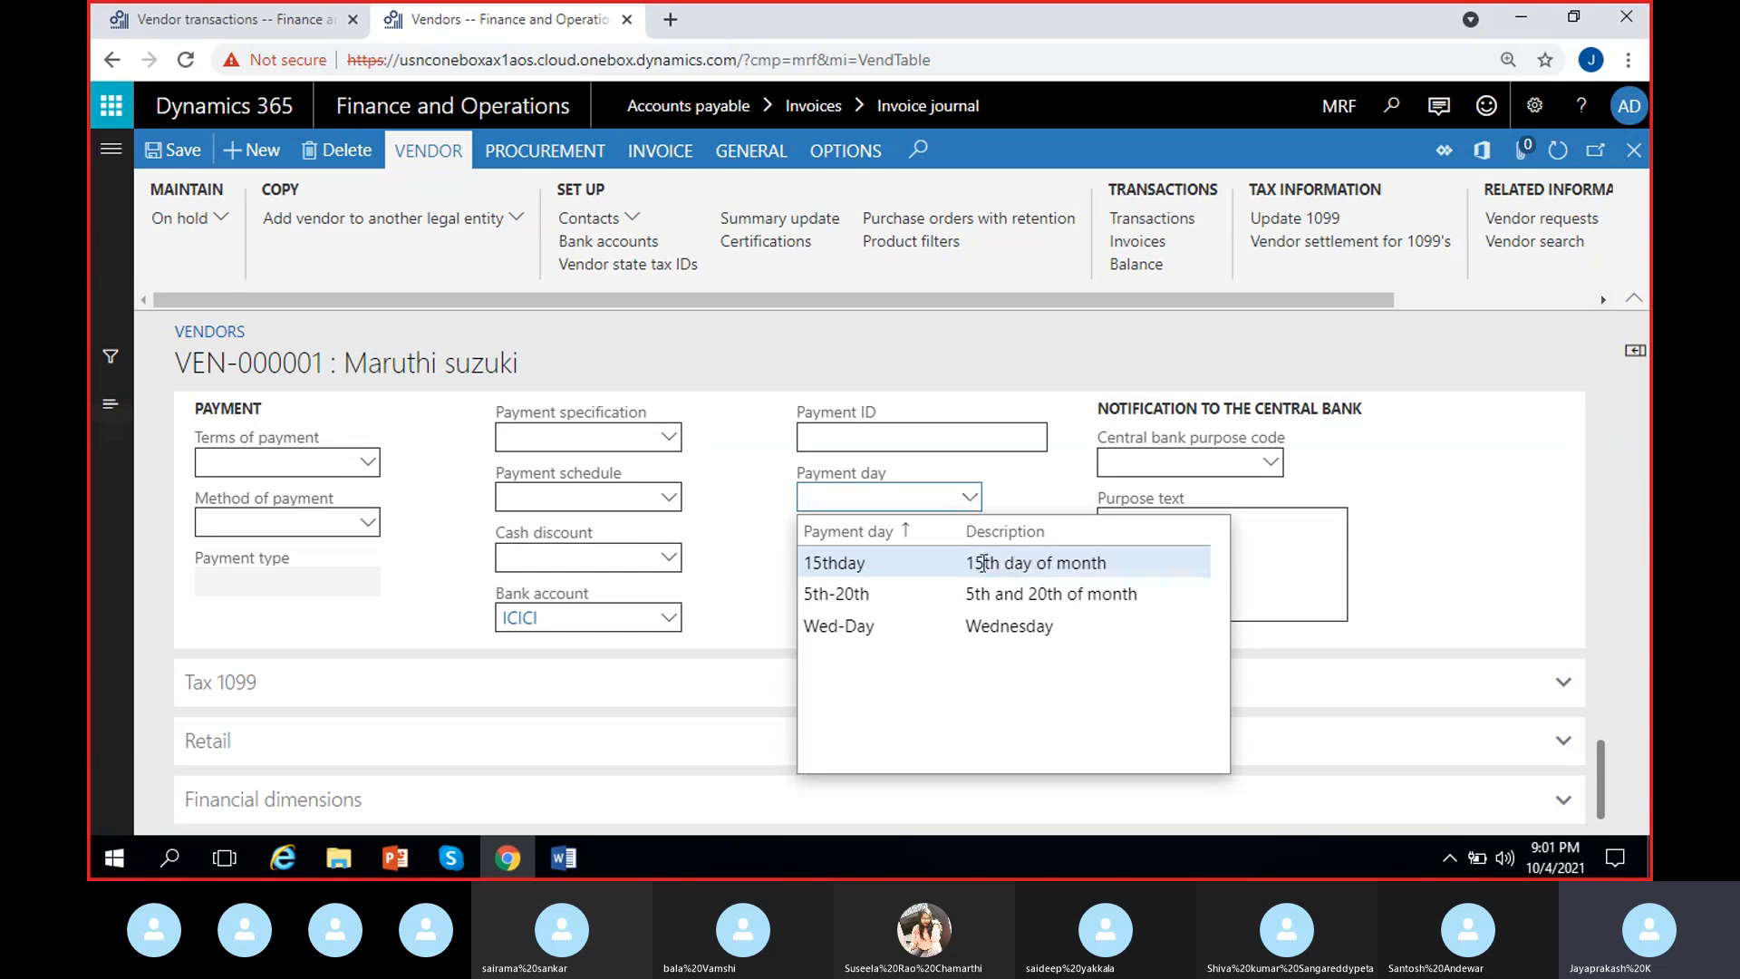
key(Return)
click(968, 500)
click(716, 498)
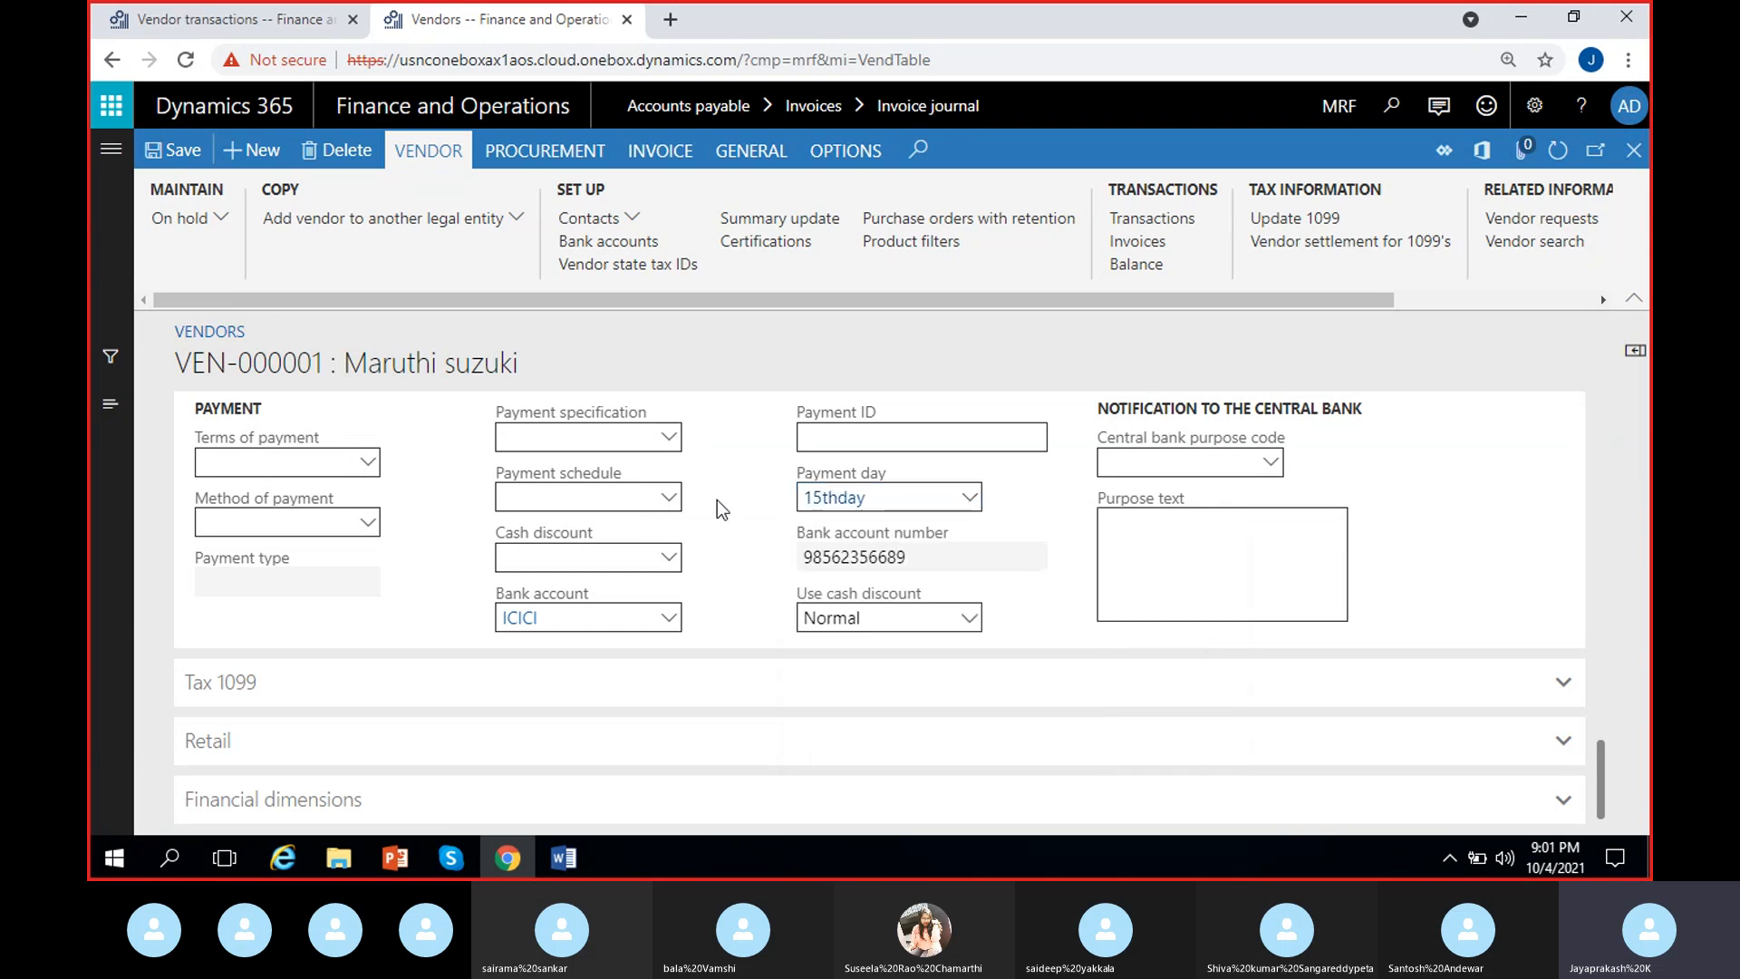
Save the Maruthi suzuki vendor record, return to the invoice journal and refresh its lines.
click(158, 152)
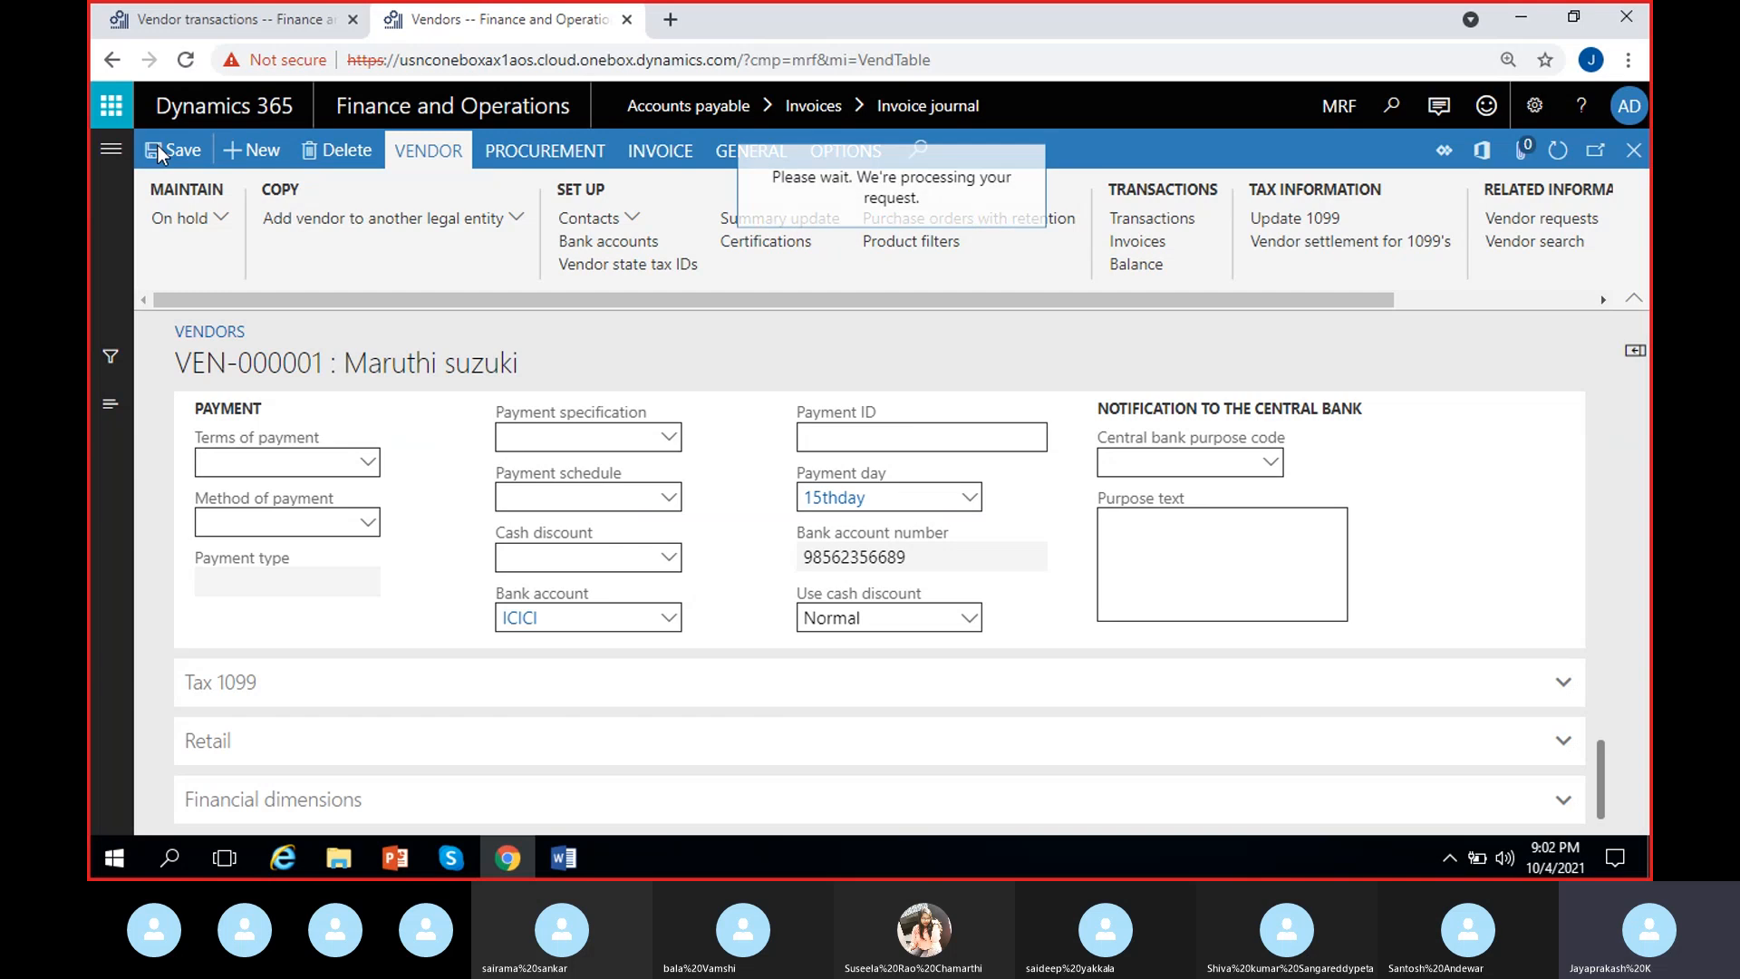
click(177, 159)
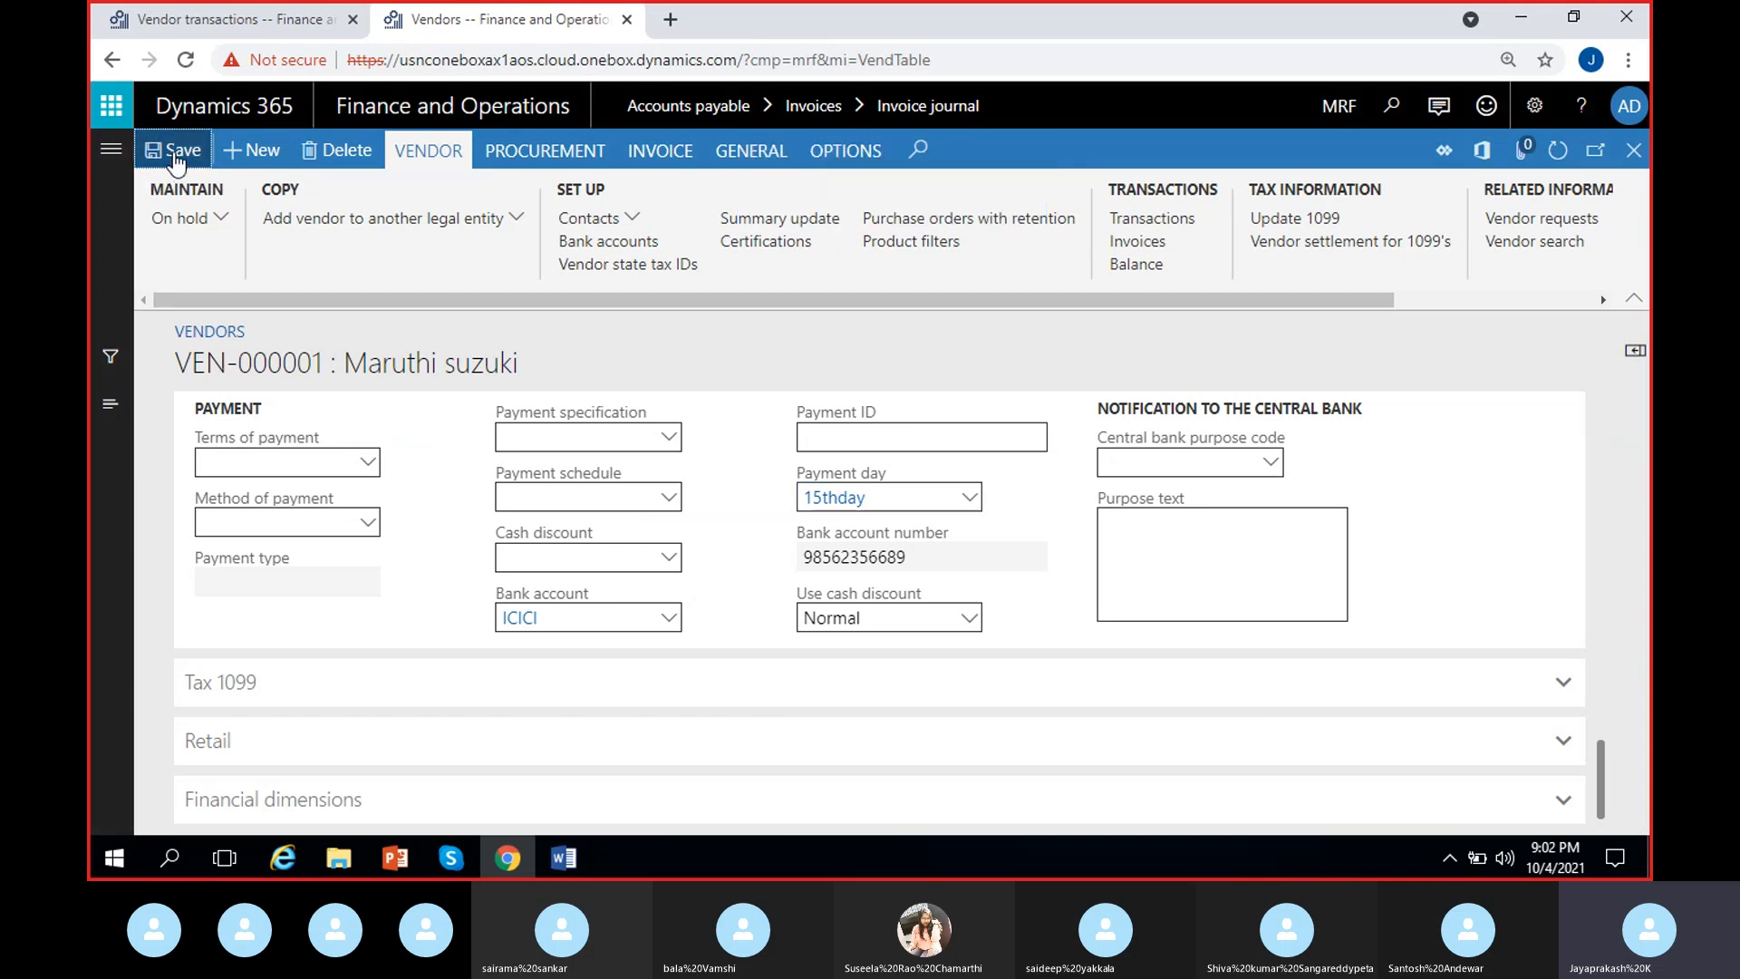
click(1634, 150)
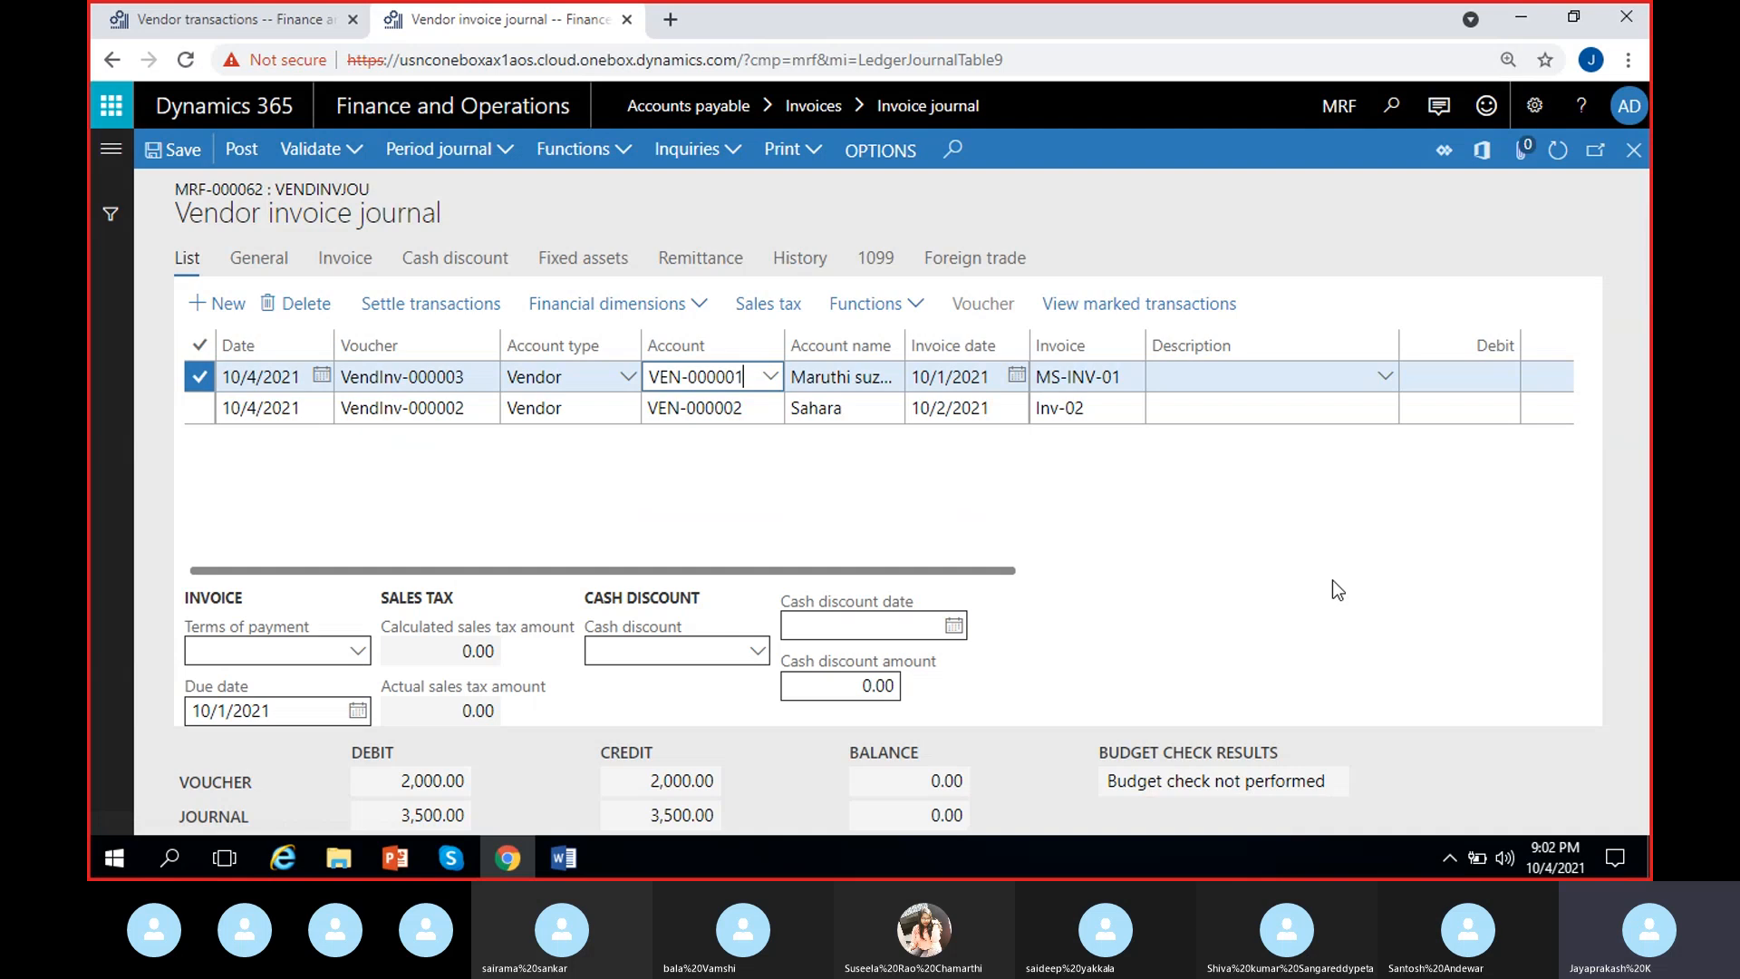
click(1559, 158)
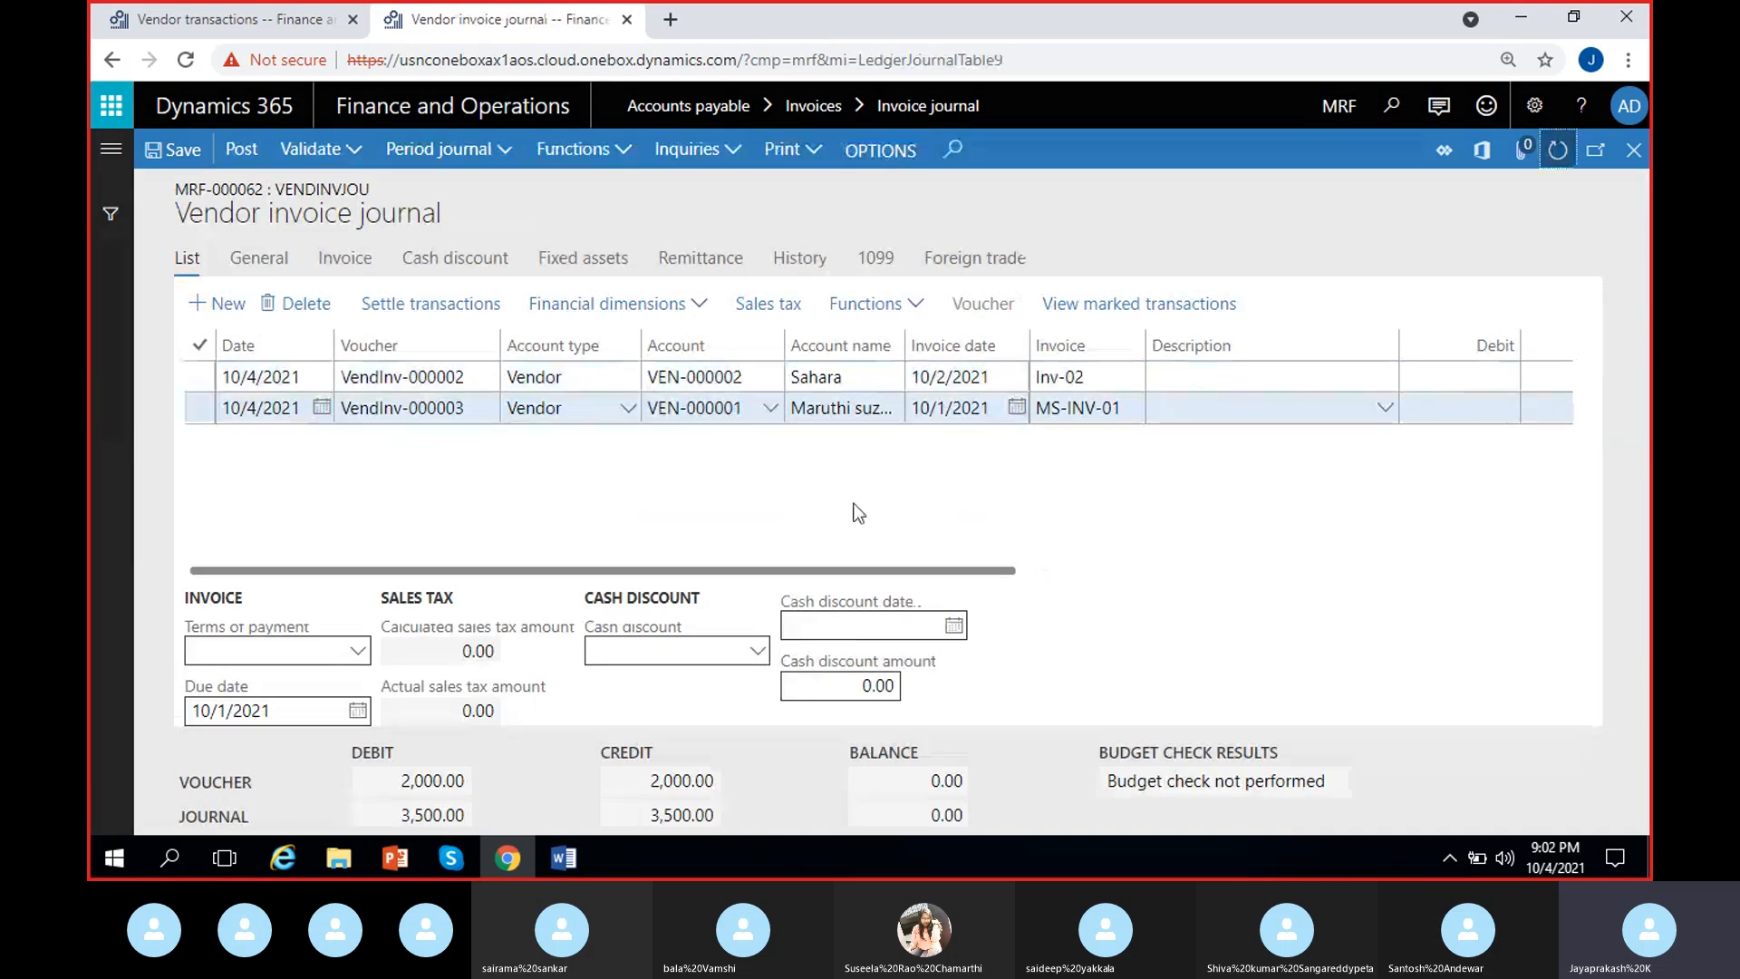
click(852, 408)
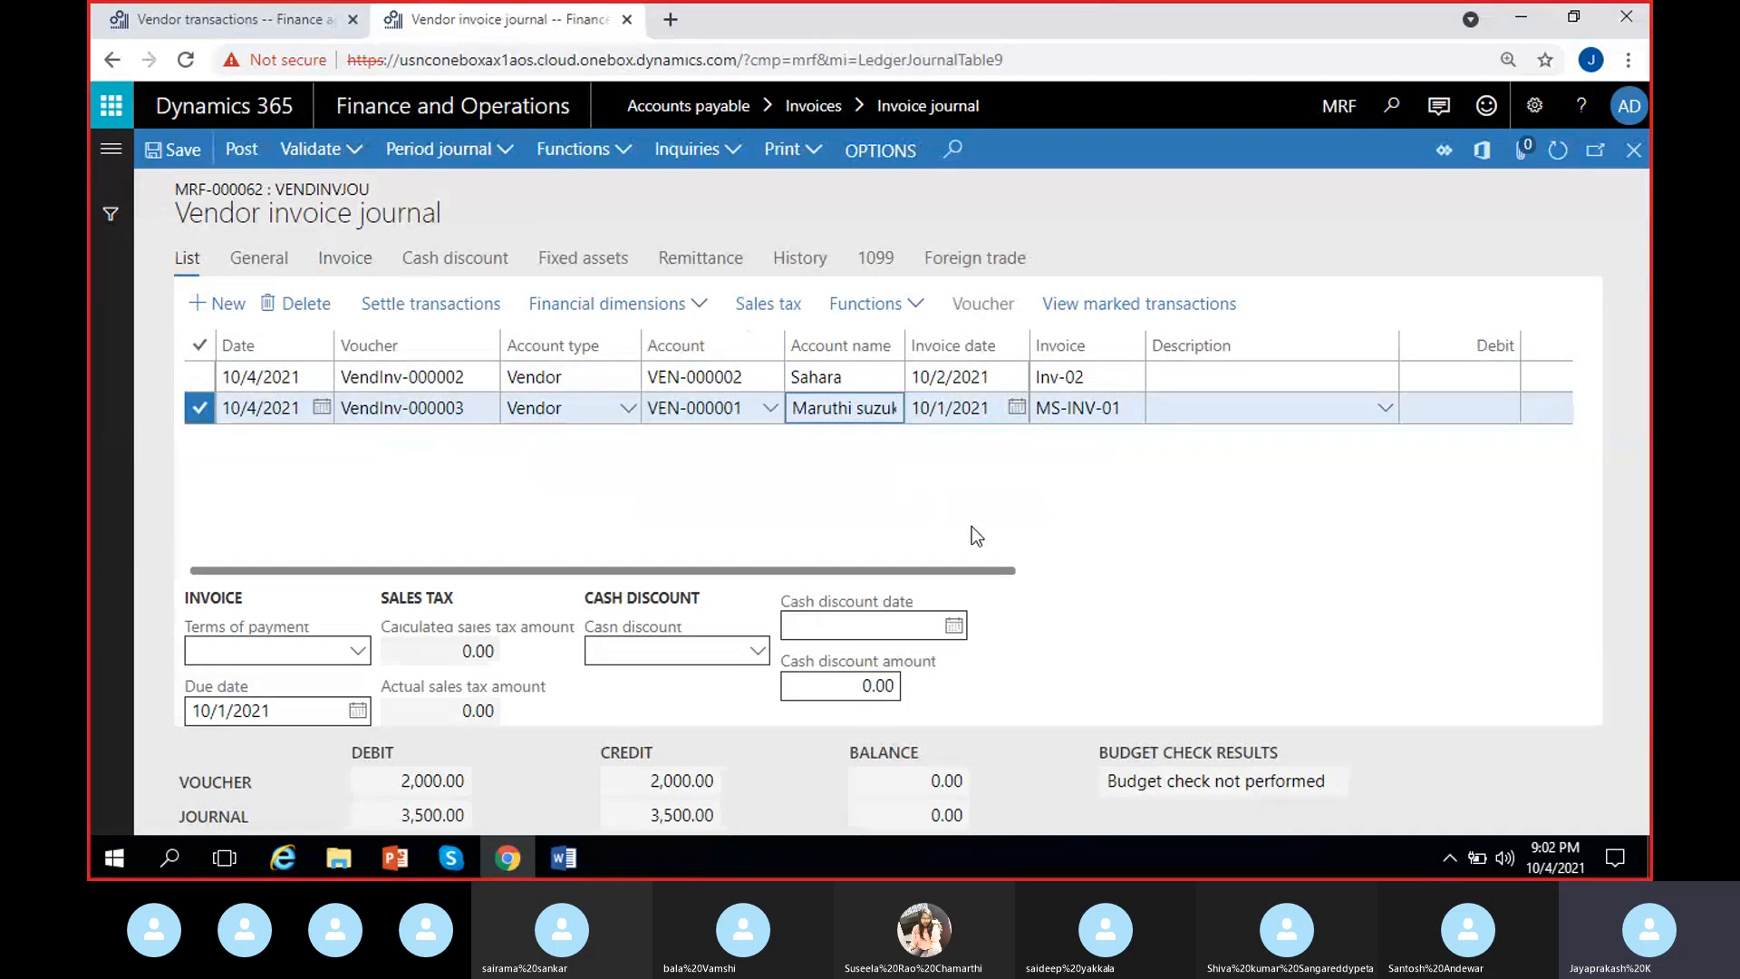
click(304, 307)
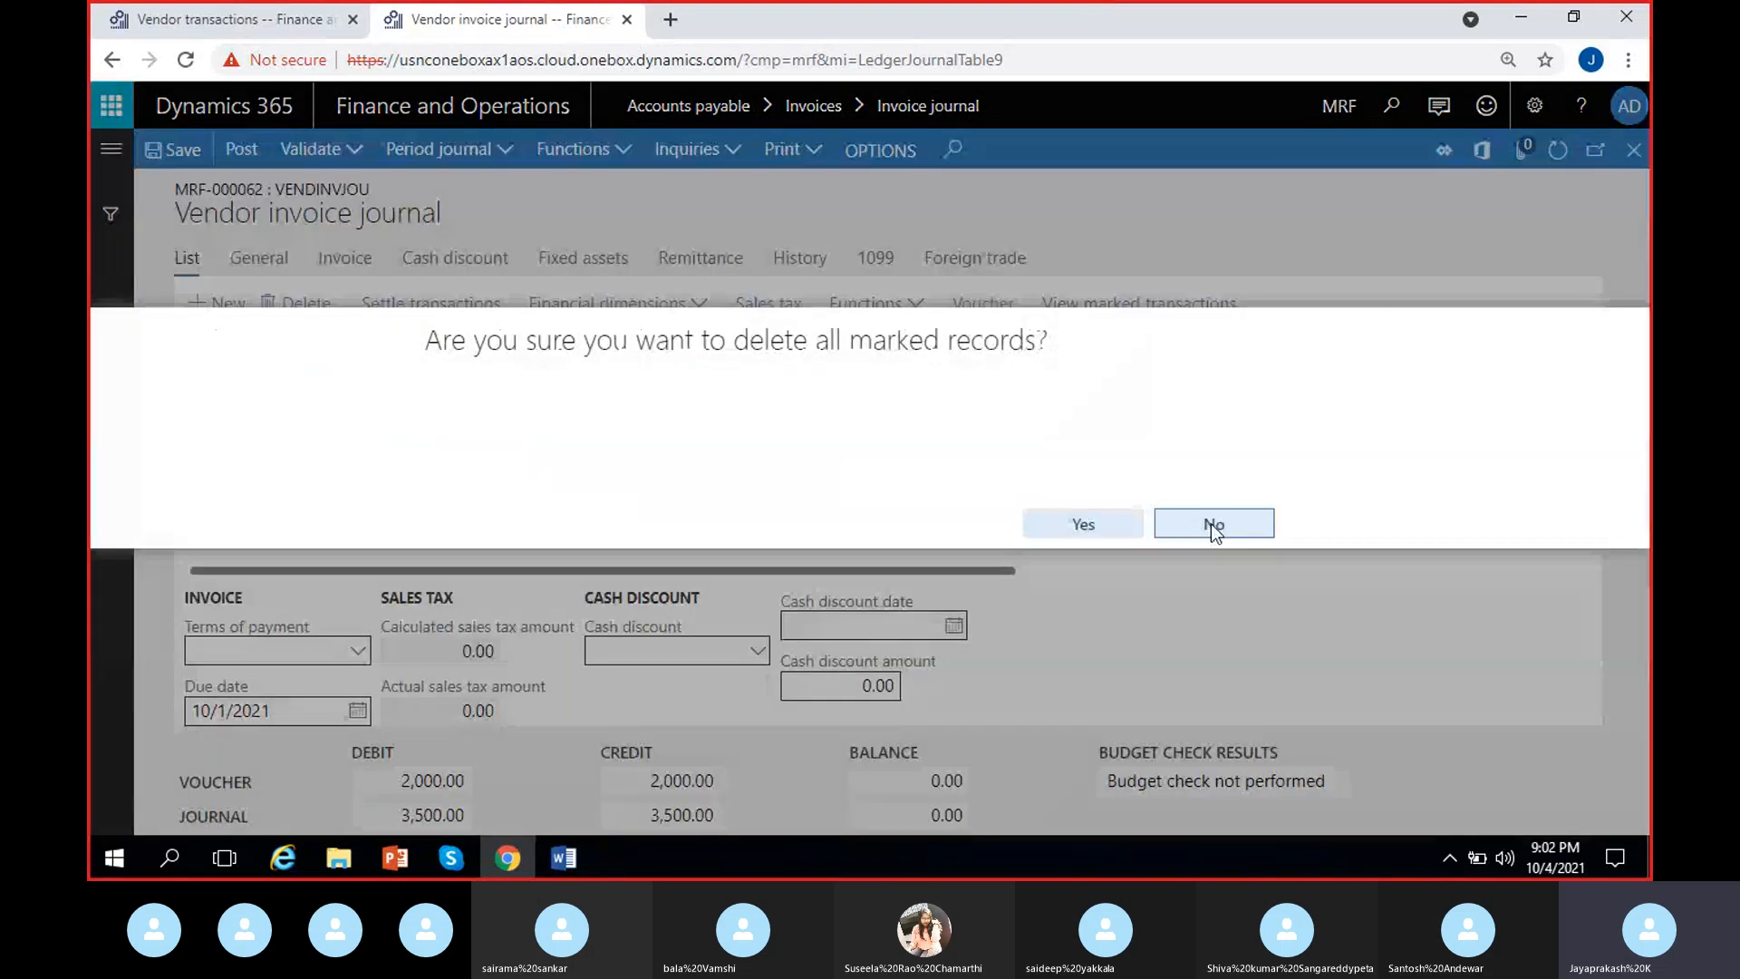
click(1214, 526)
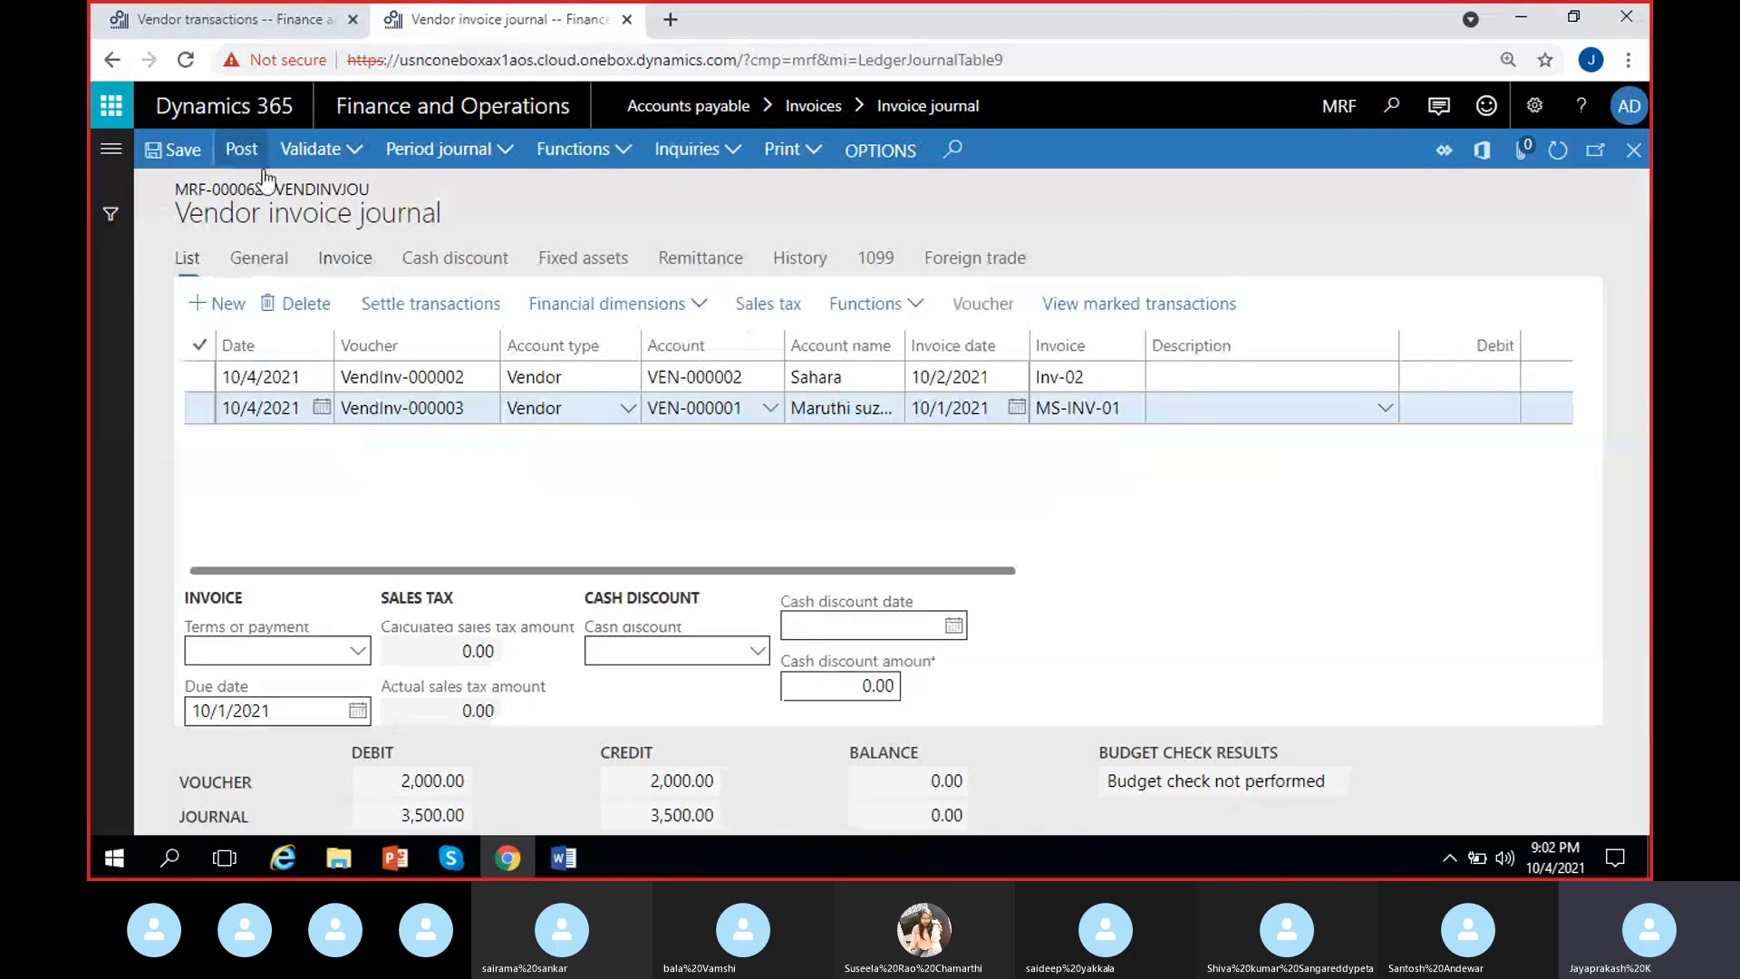
Add a new invoice line for vendor VEN-000001 (Maruthi suzuki) with invoice date 10/1/2021.
click(229, 304)
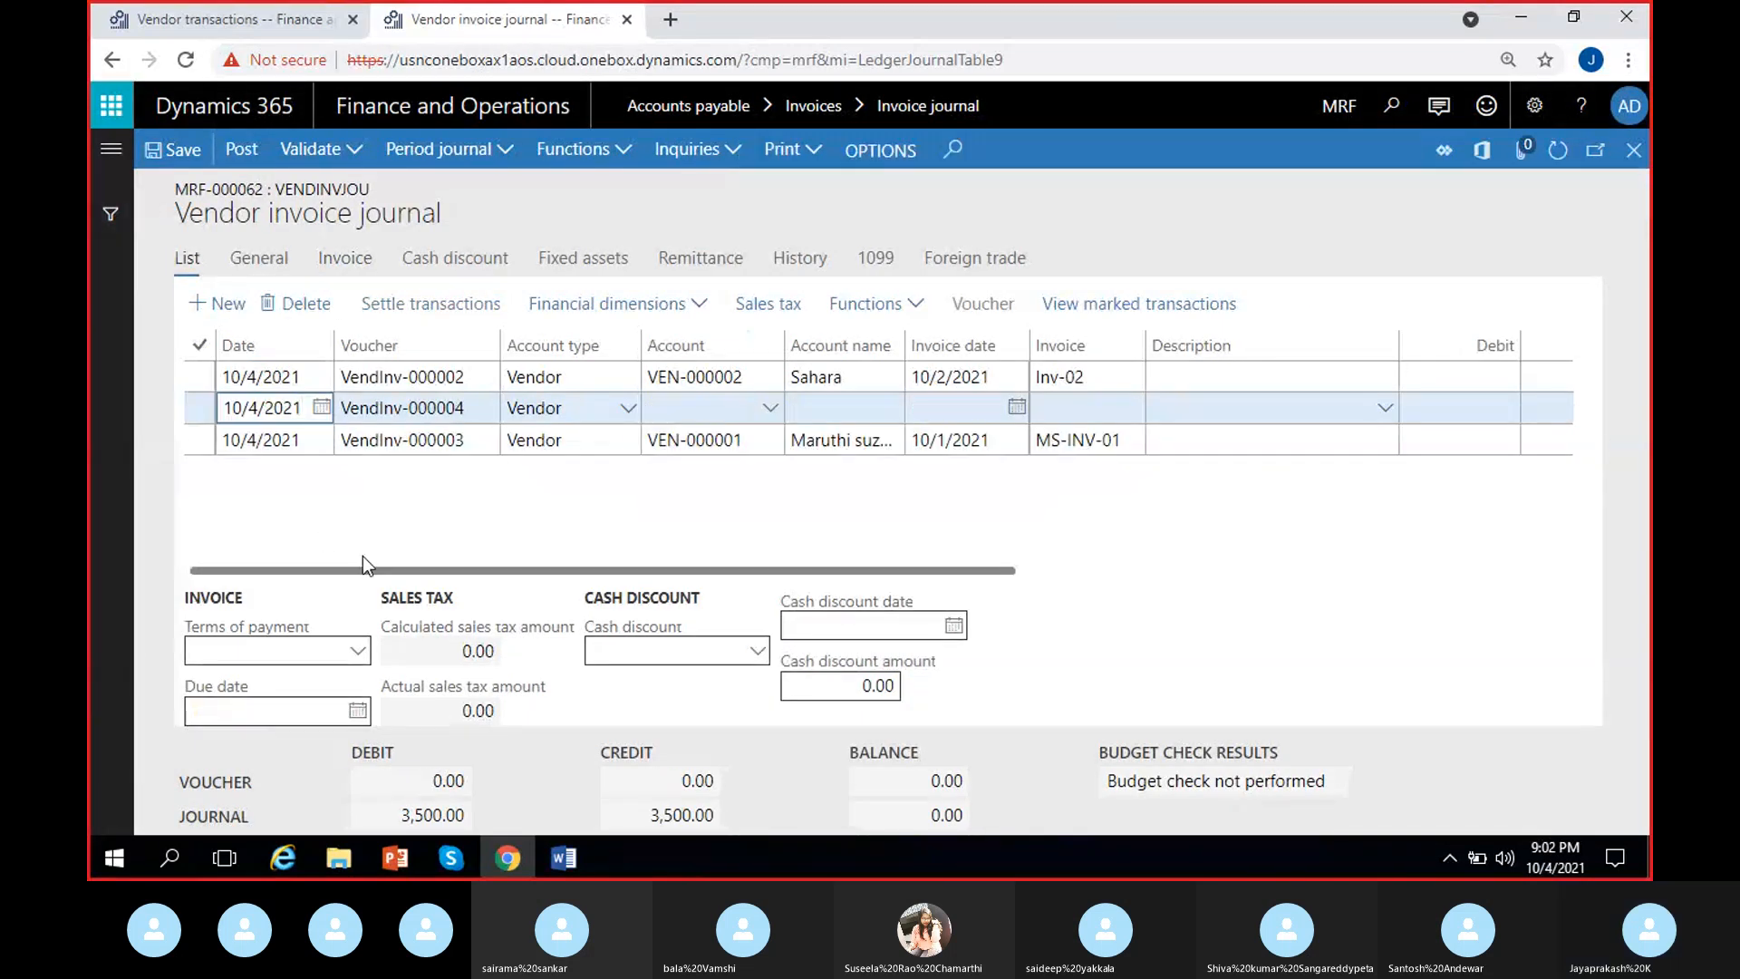
click(772, 412)
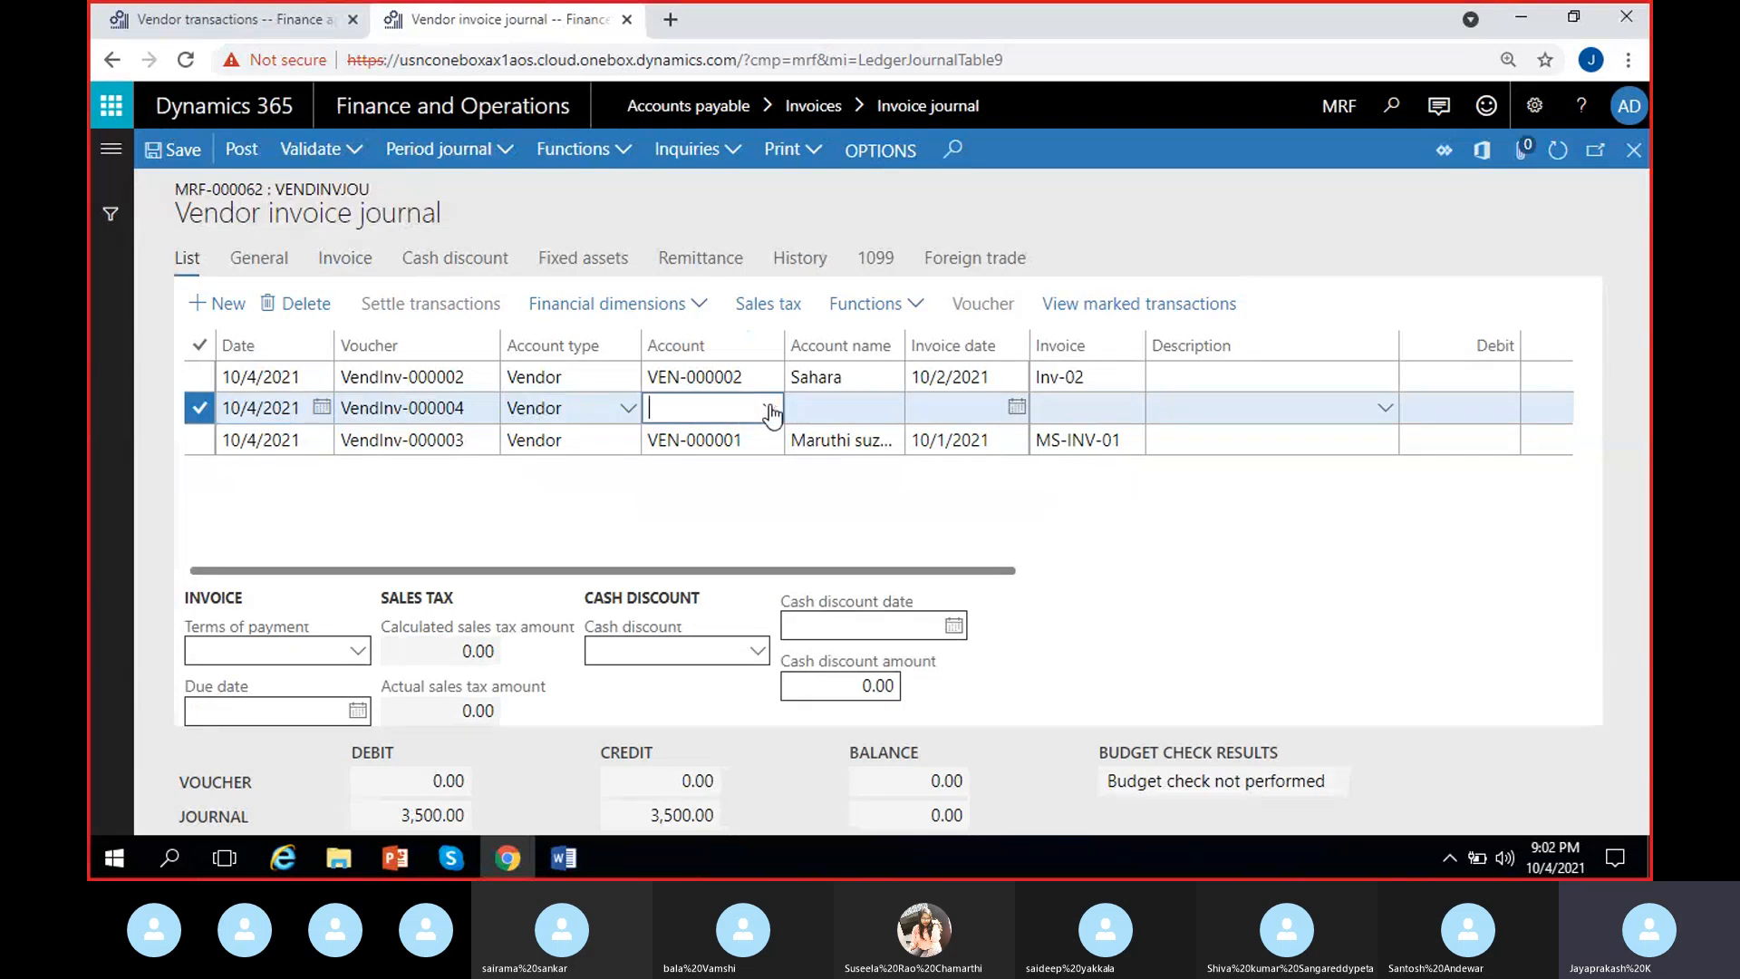
click(771, 410)
click(734, 475)
click(844, 411)
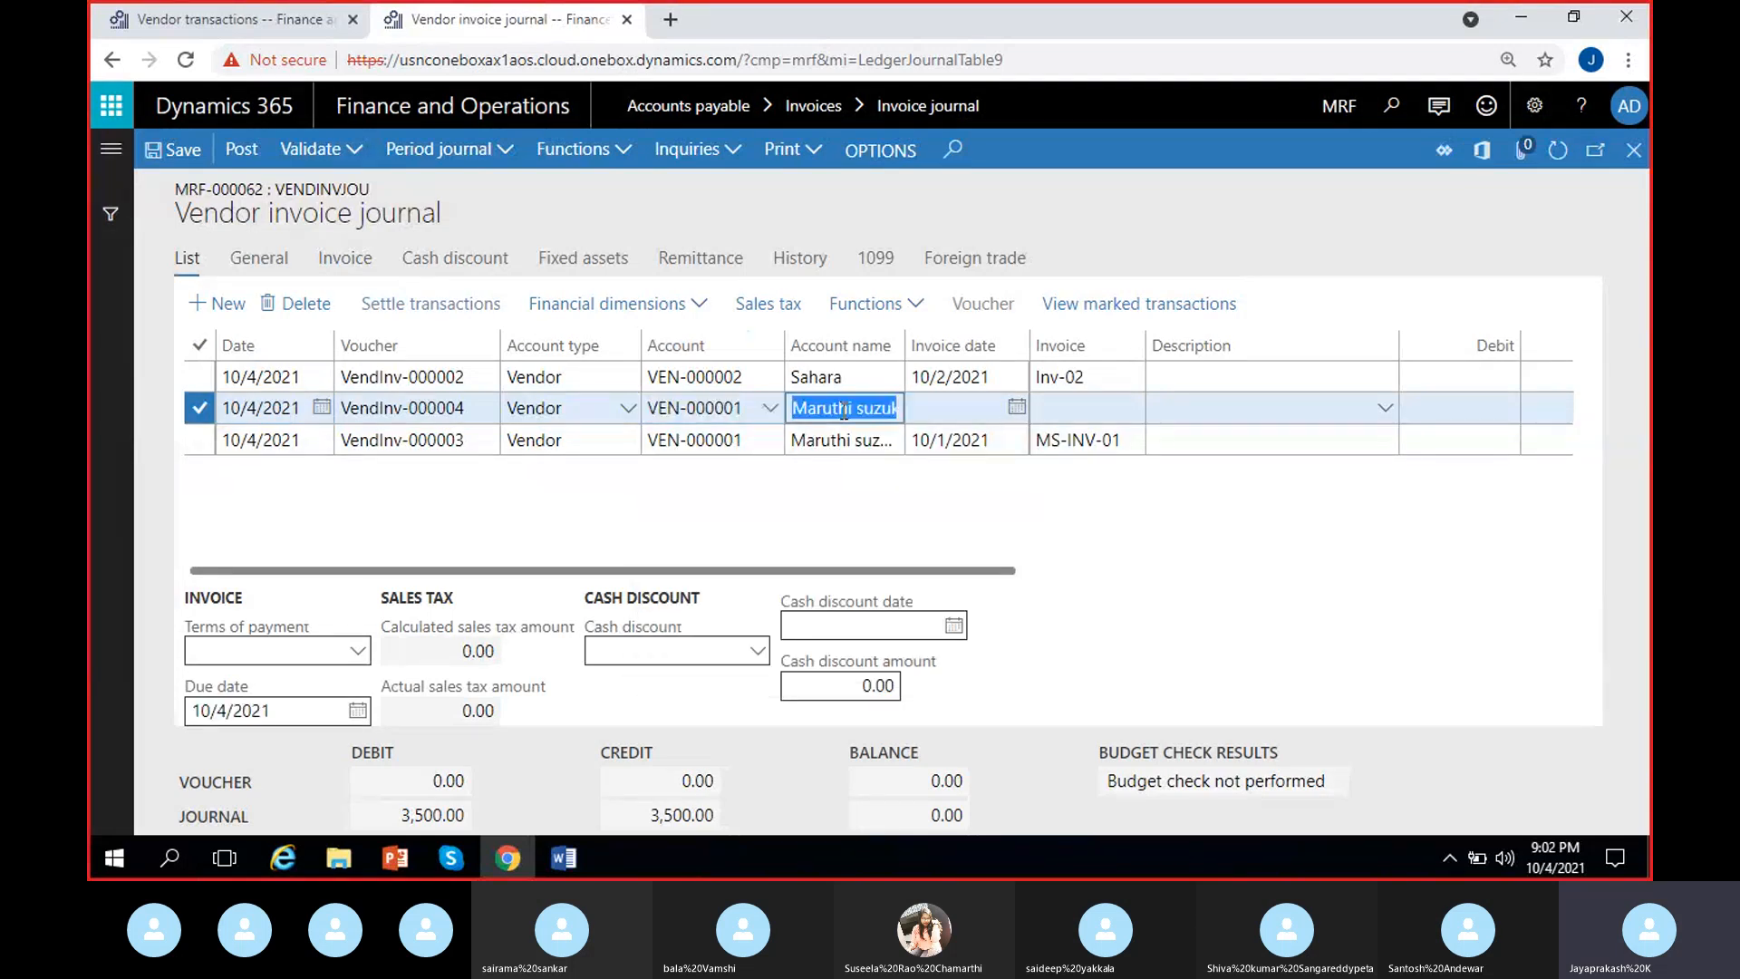
click(933, 490)
click(1016, 410)
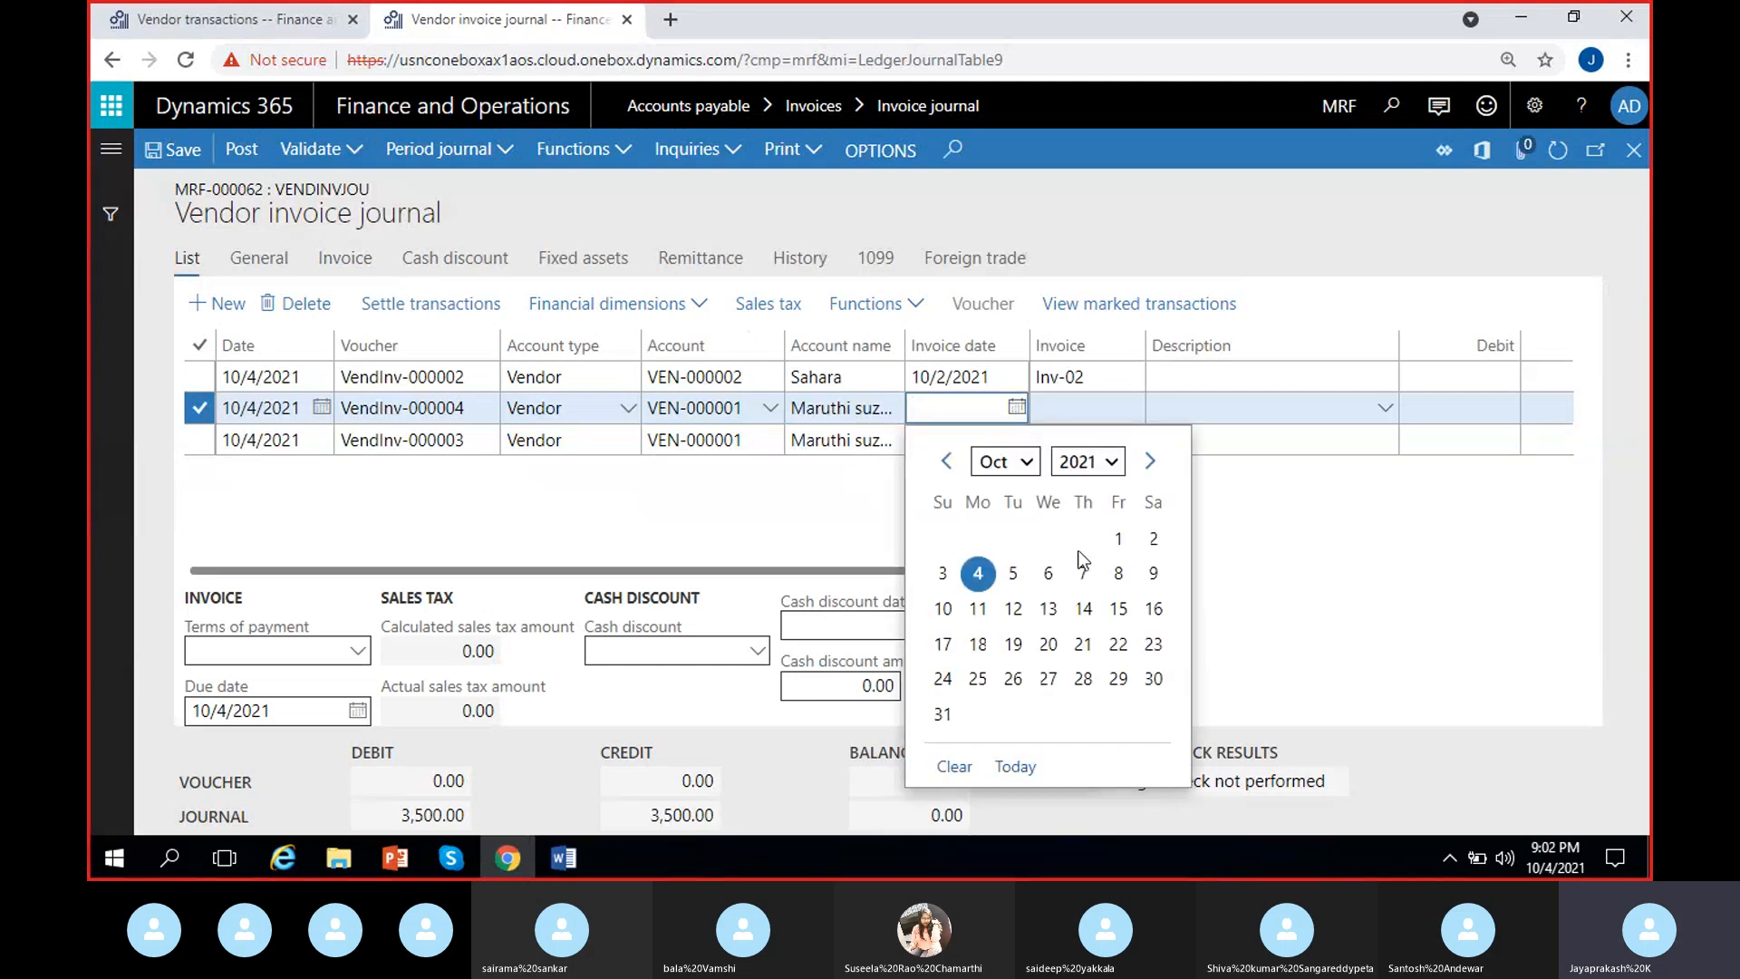
click(1120, 539)
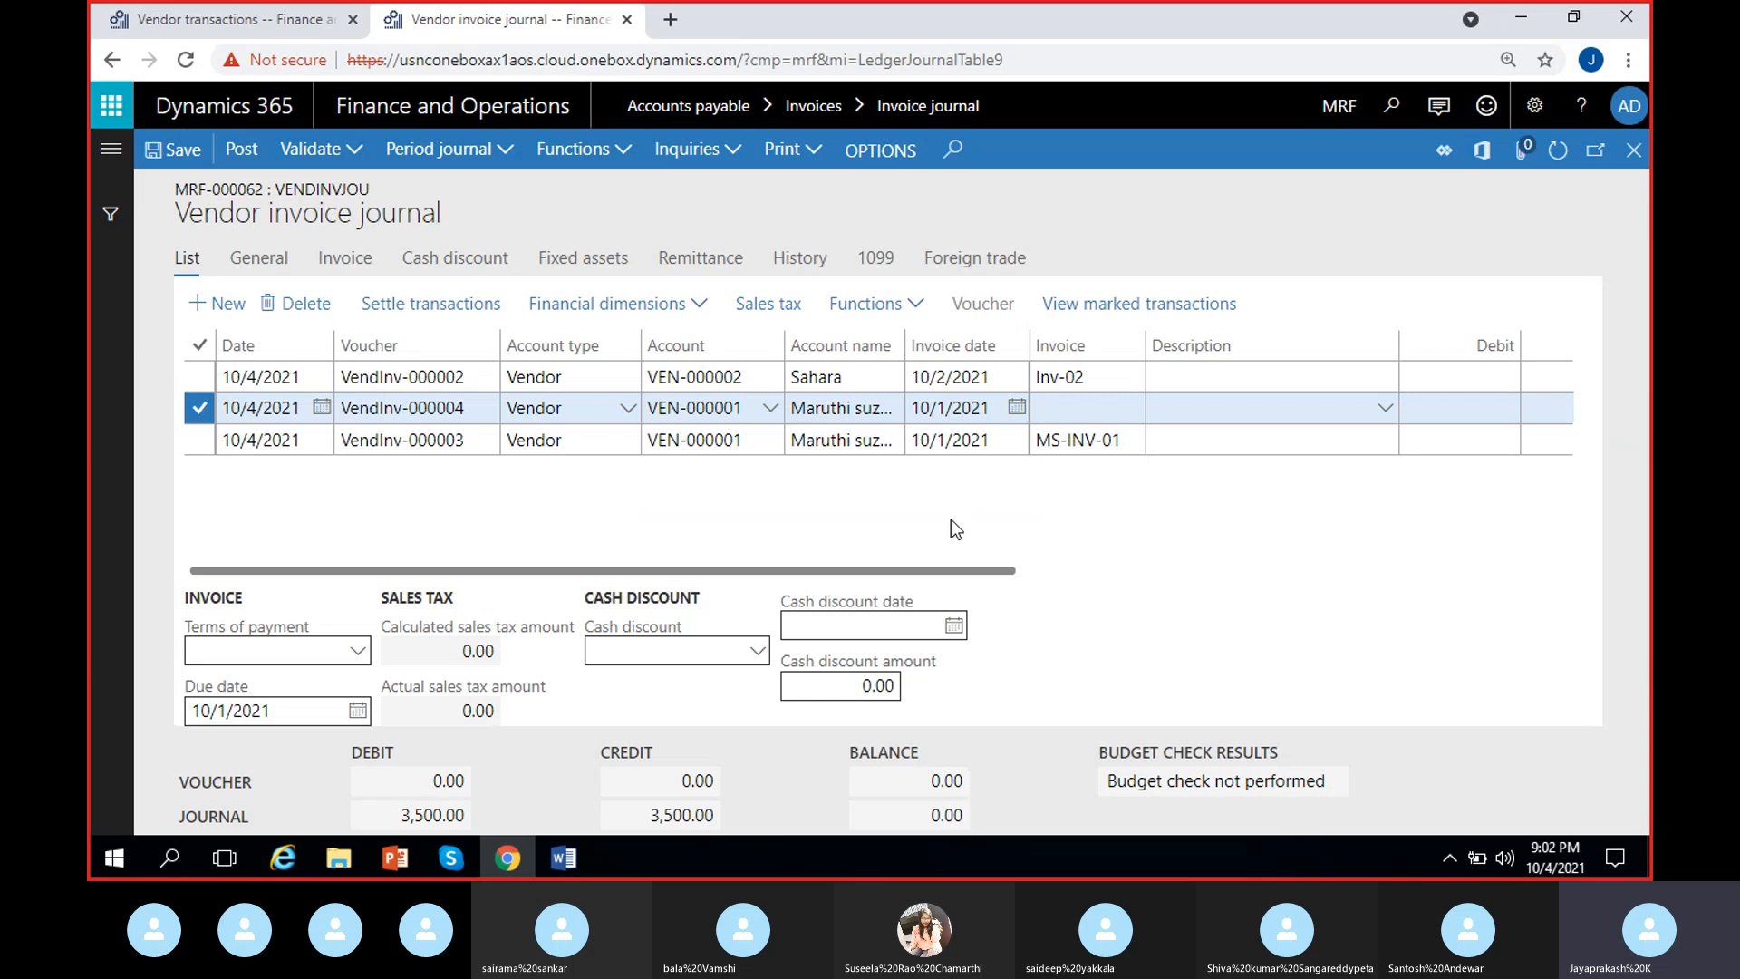
Check the new Maruthi suzuki line's details and delete that line, which has no invoice number.
click(201, 27)
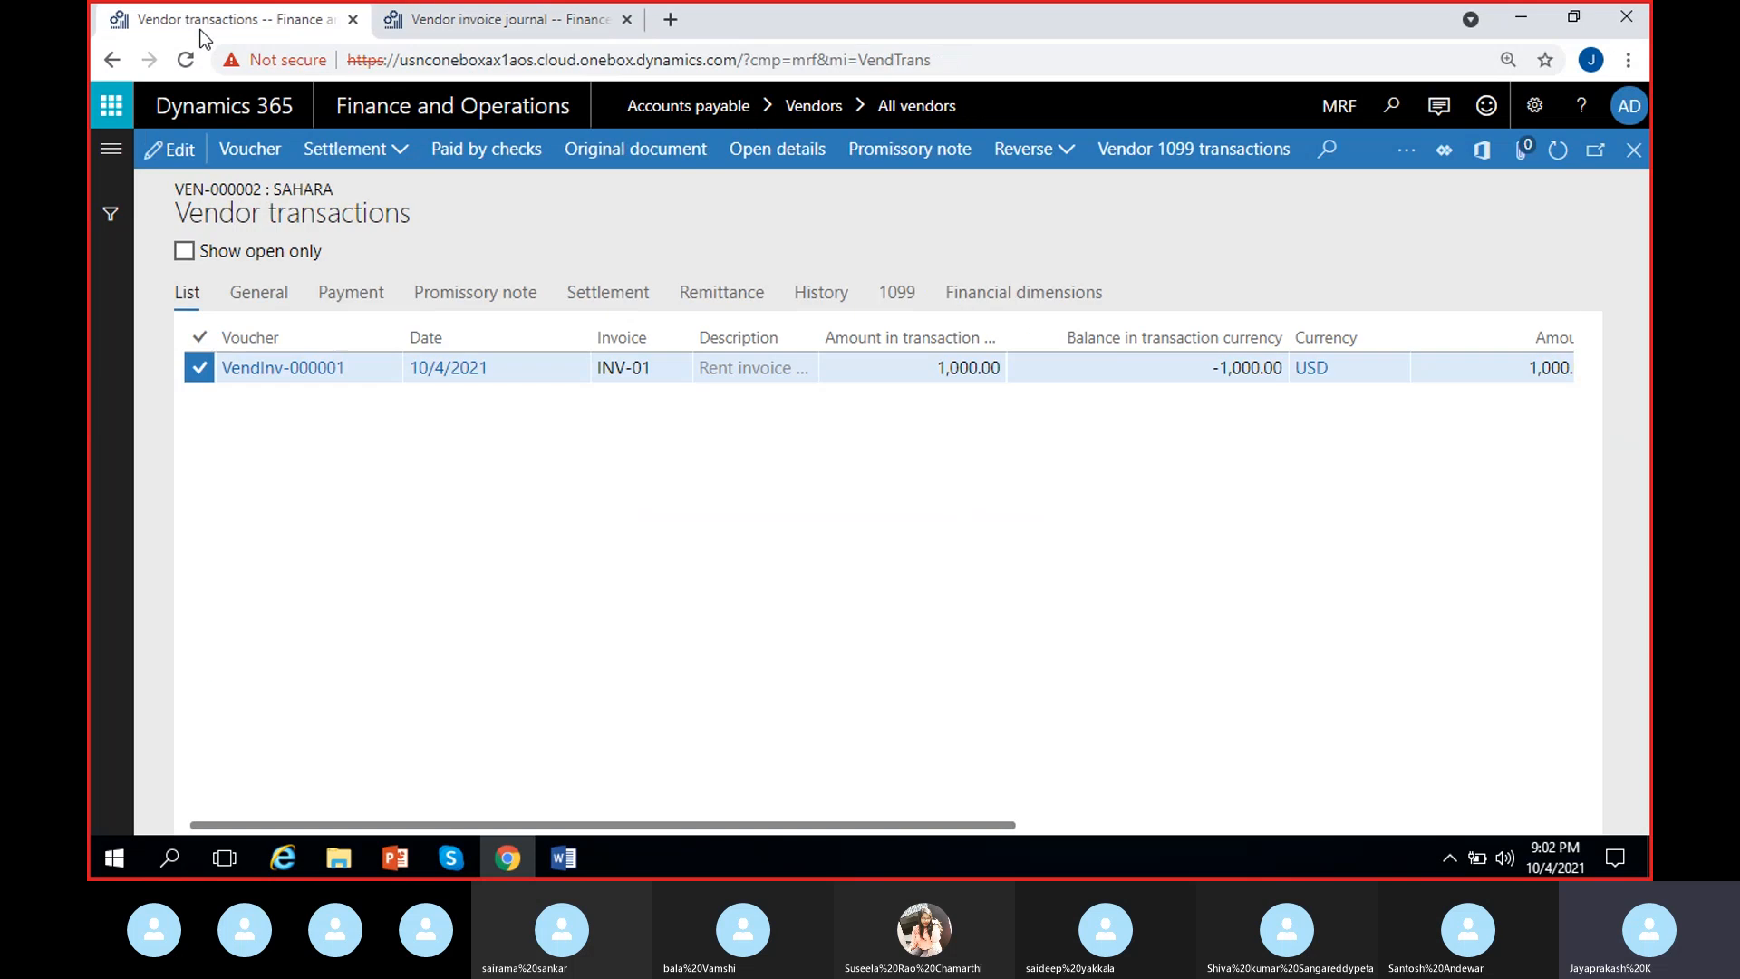
click(497, 37)
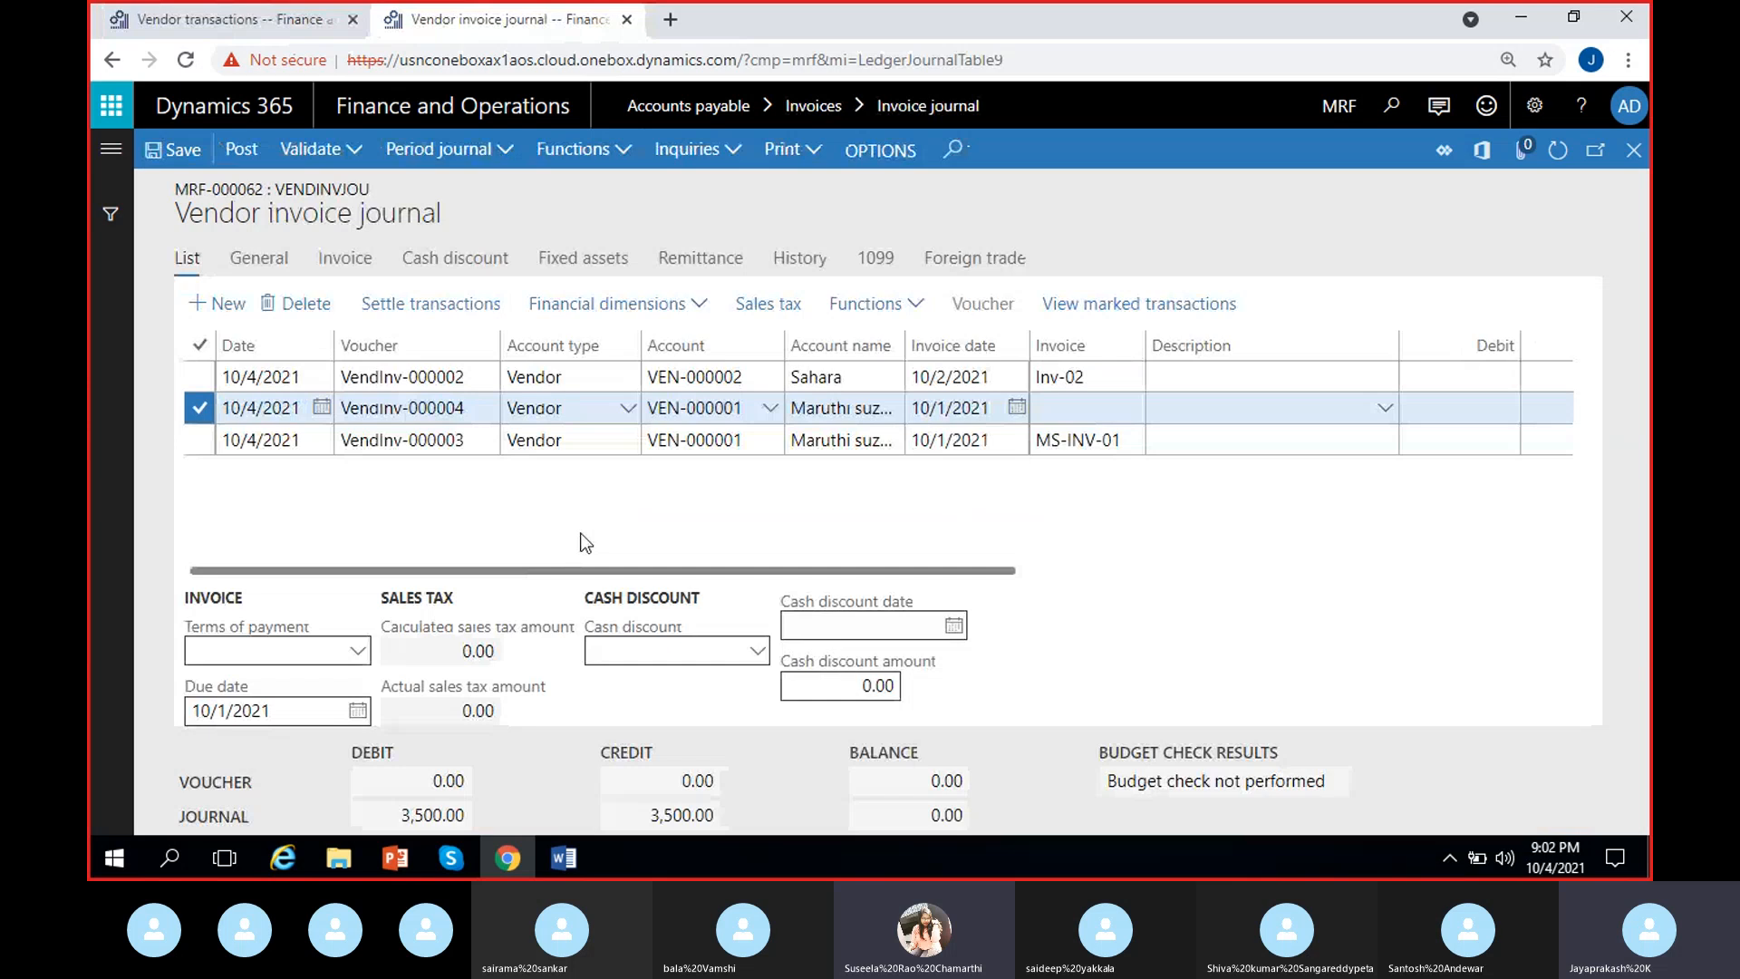
scroll(583, 543, right, 5)
scroll(582, 544, left, 5)
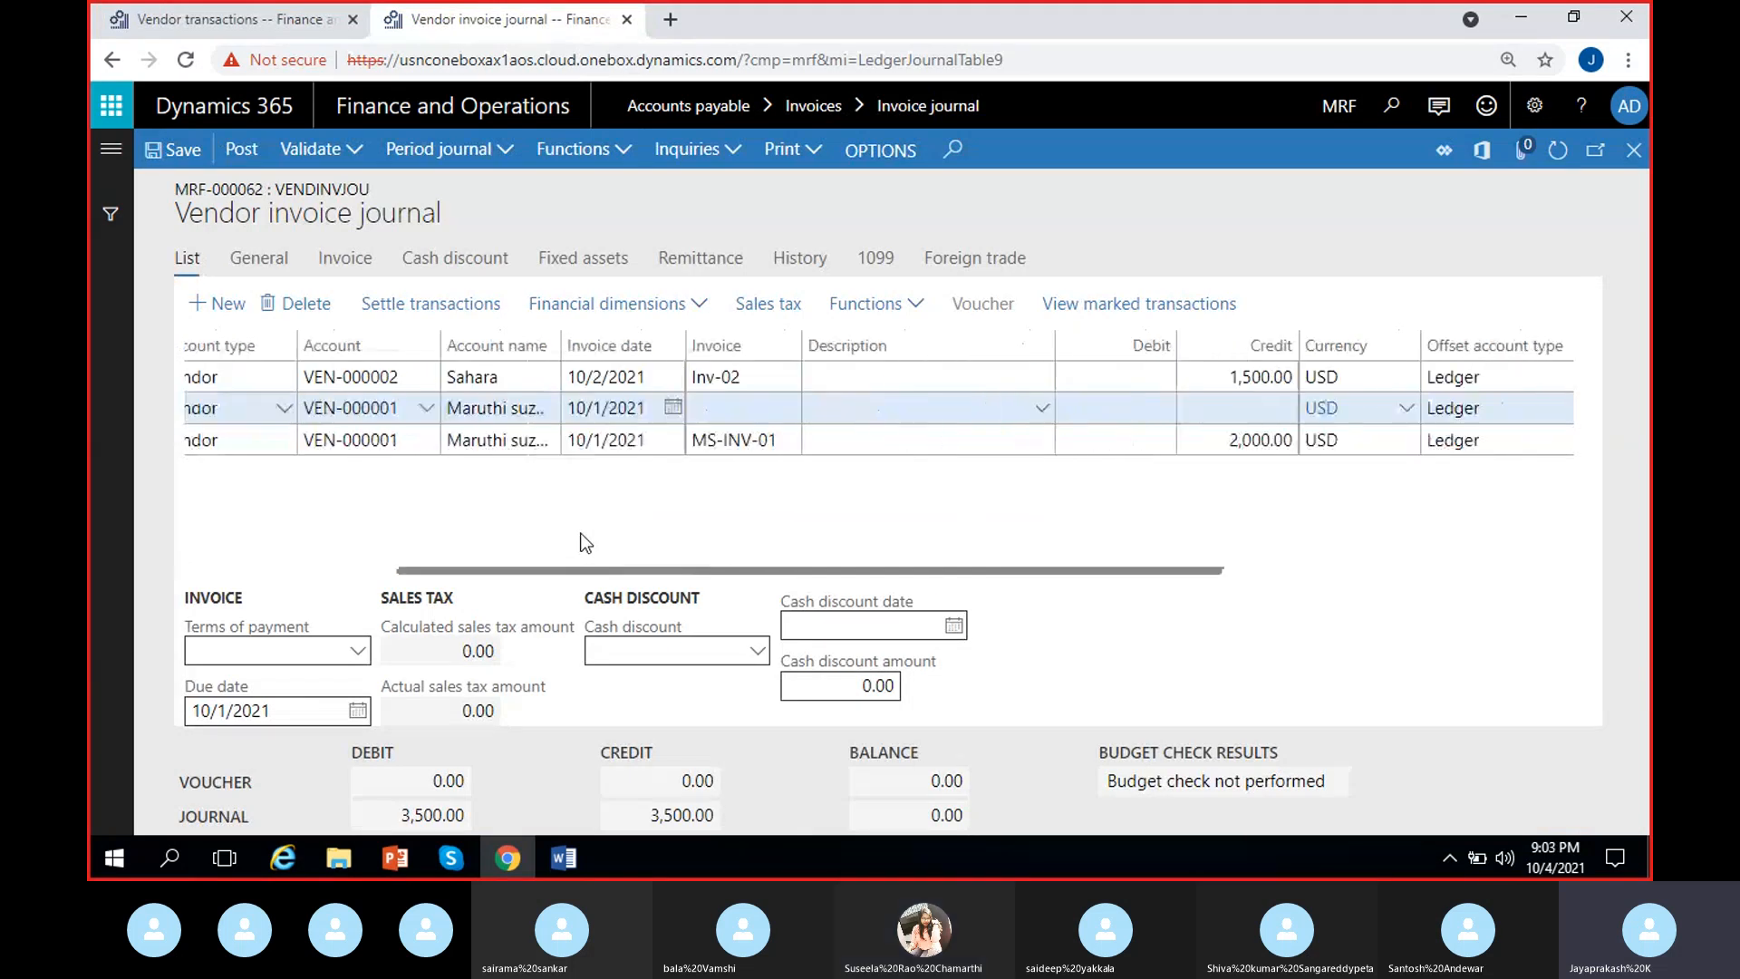
click(277, 269)
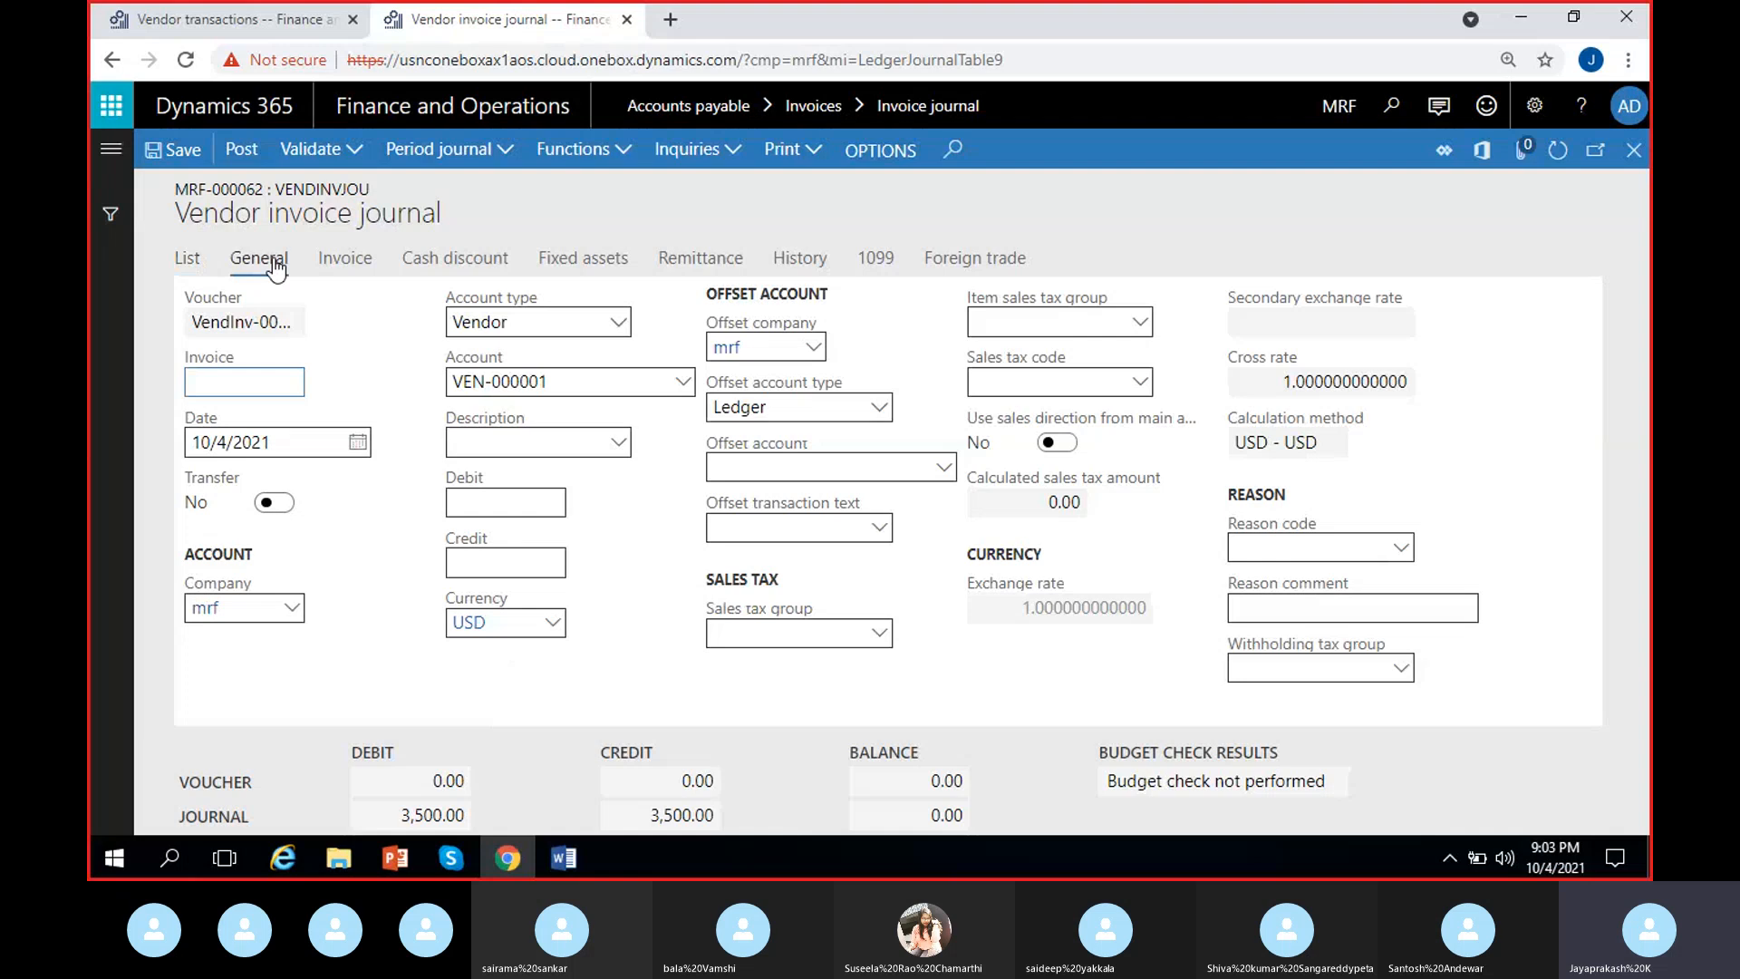
click(187, 258)
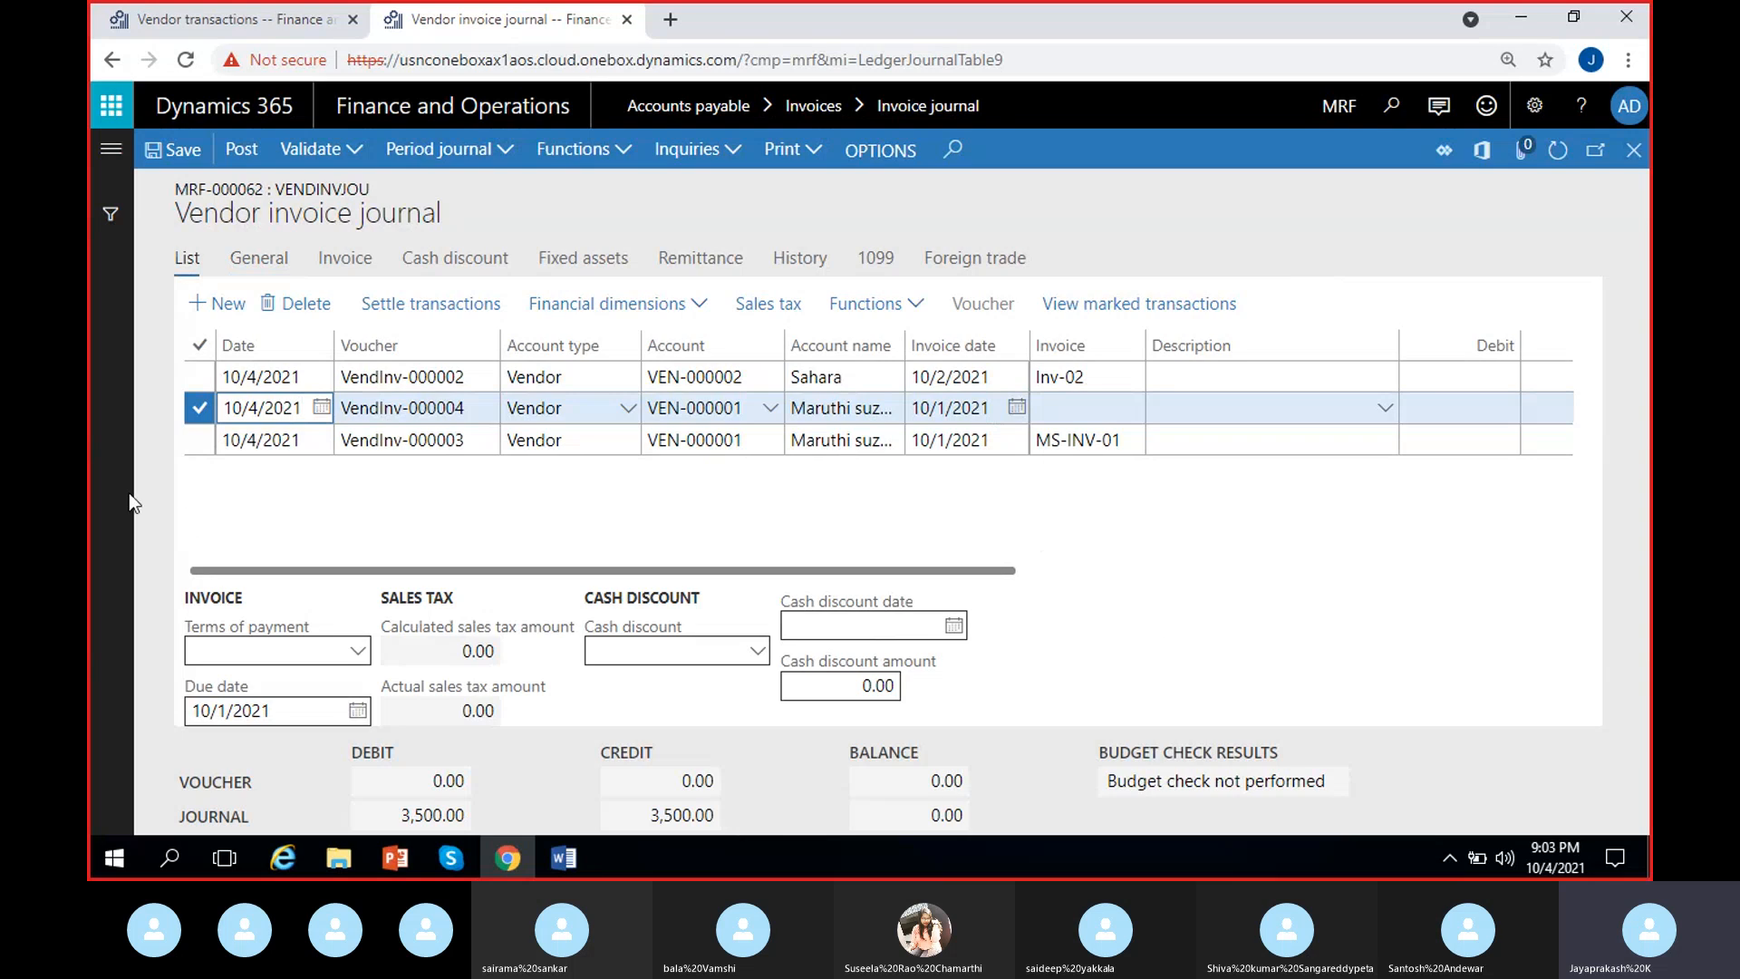
click(308, 304)
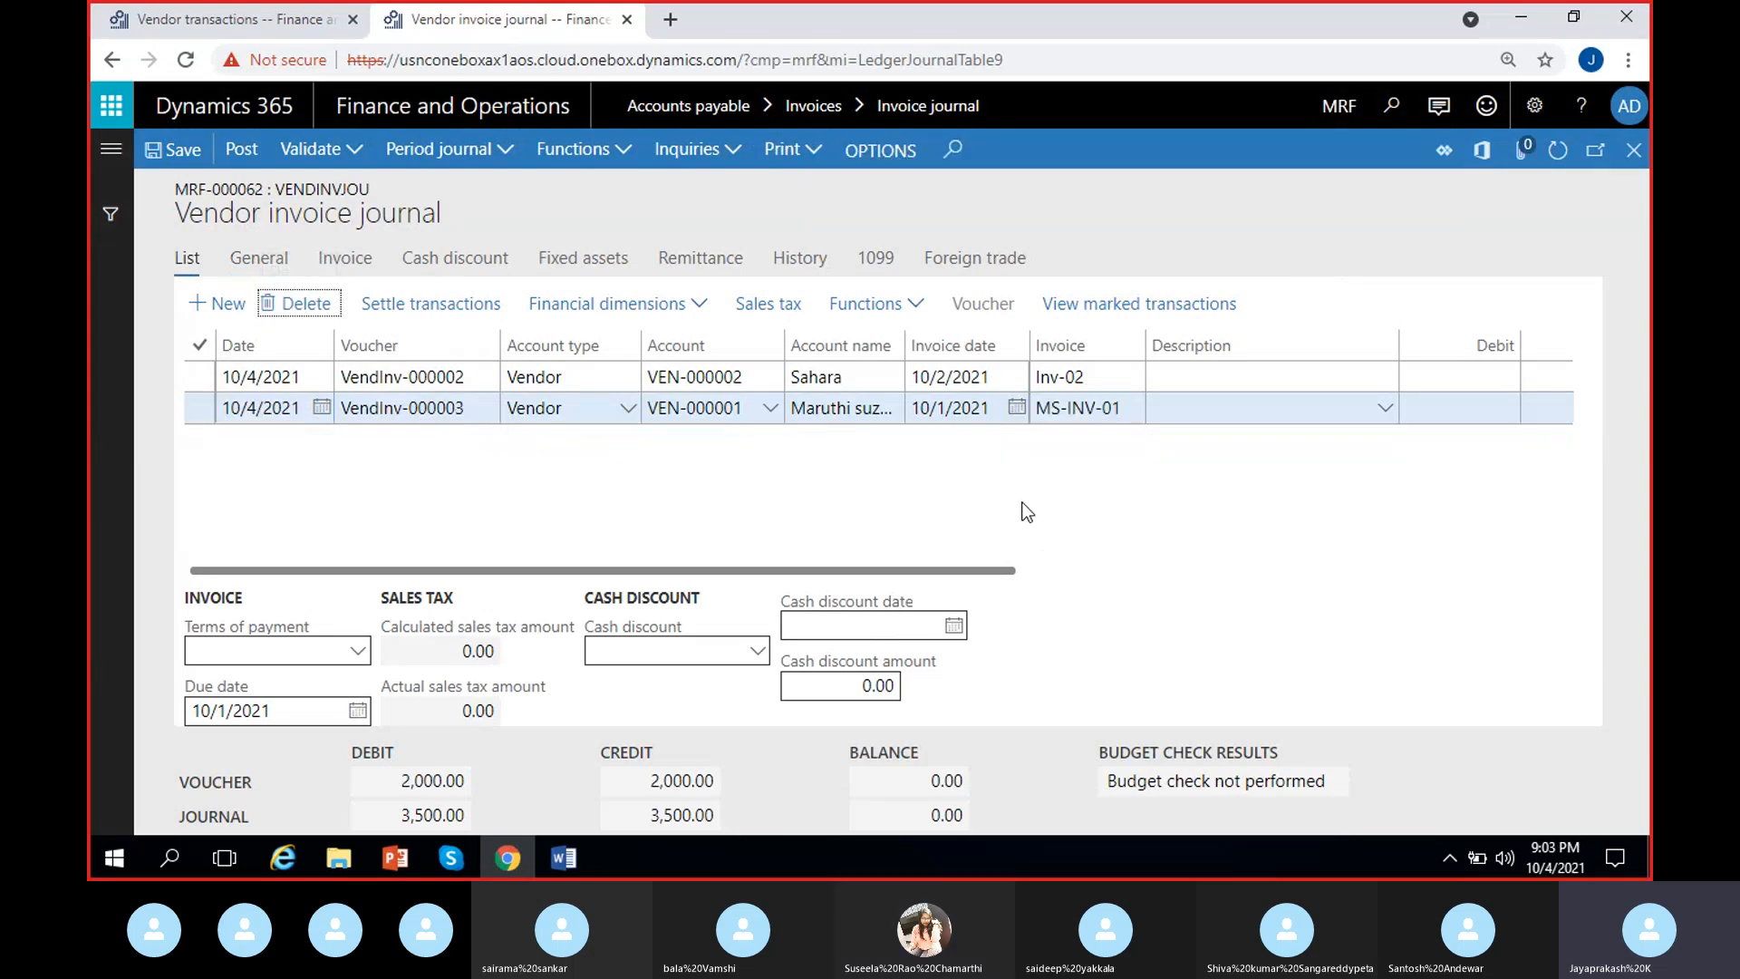
Set the terms of payment of the Maruthi suzuki invoice MS-INV-01 to Net15days and review the line.
click(379, 412)
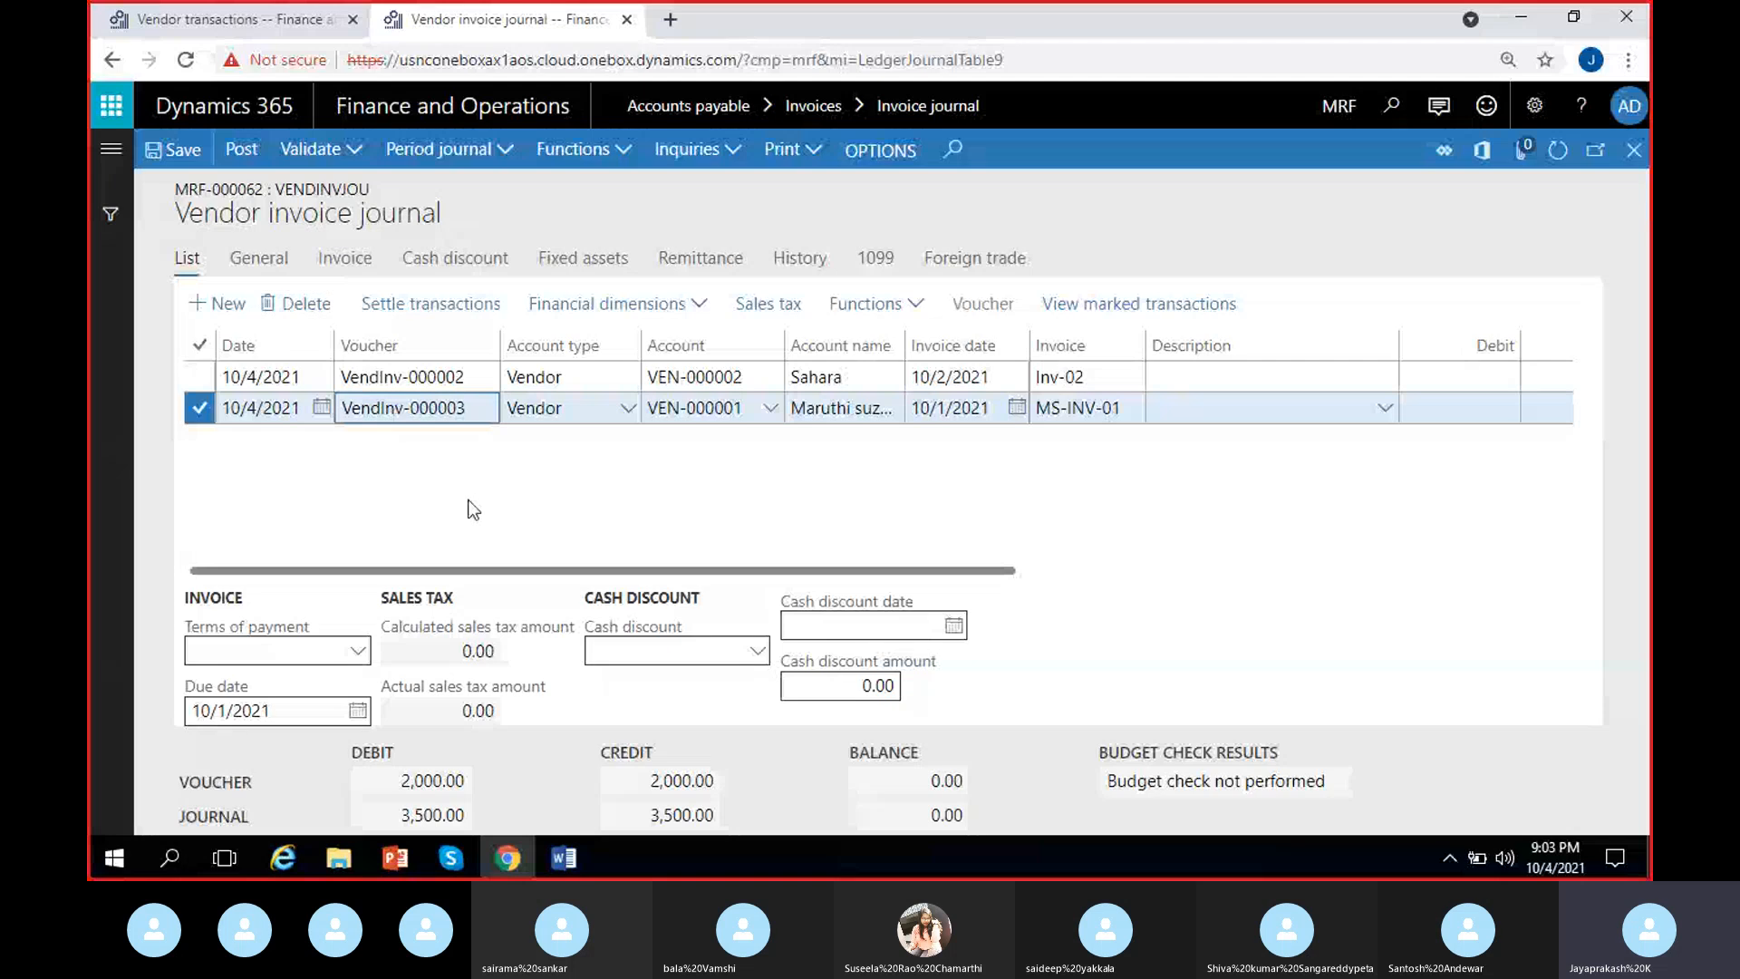
scroll(546, 479, right, 2)
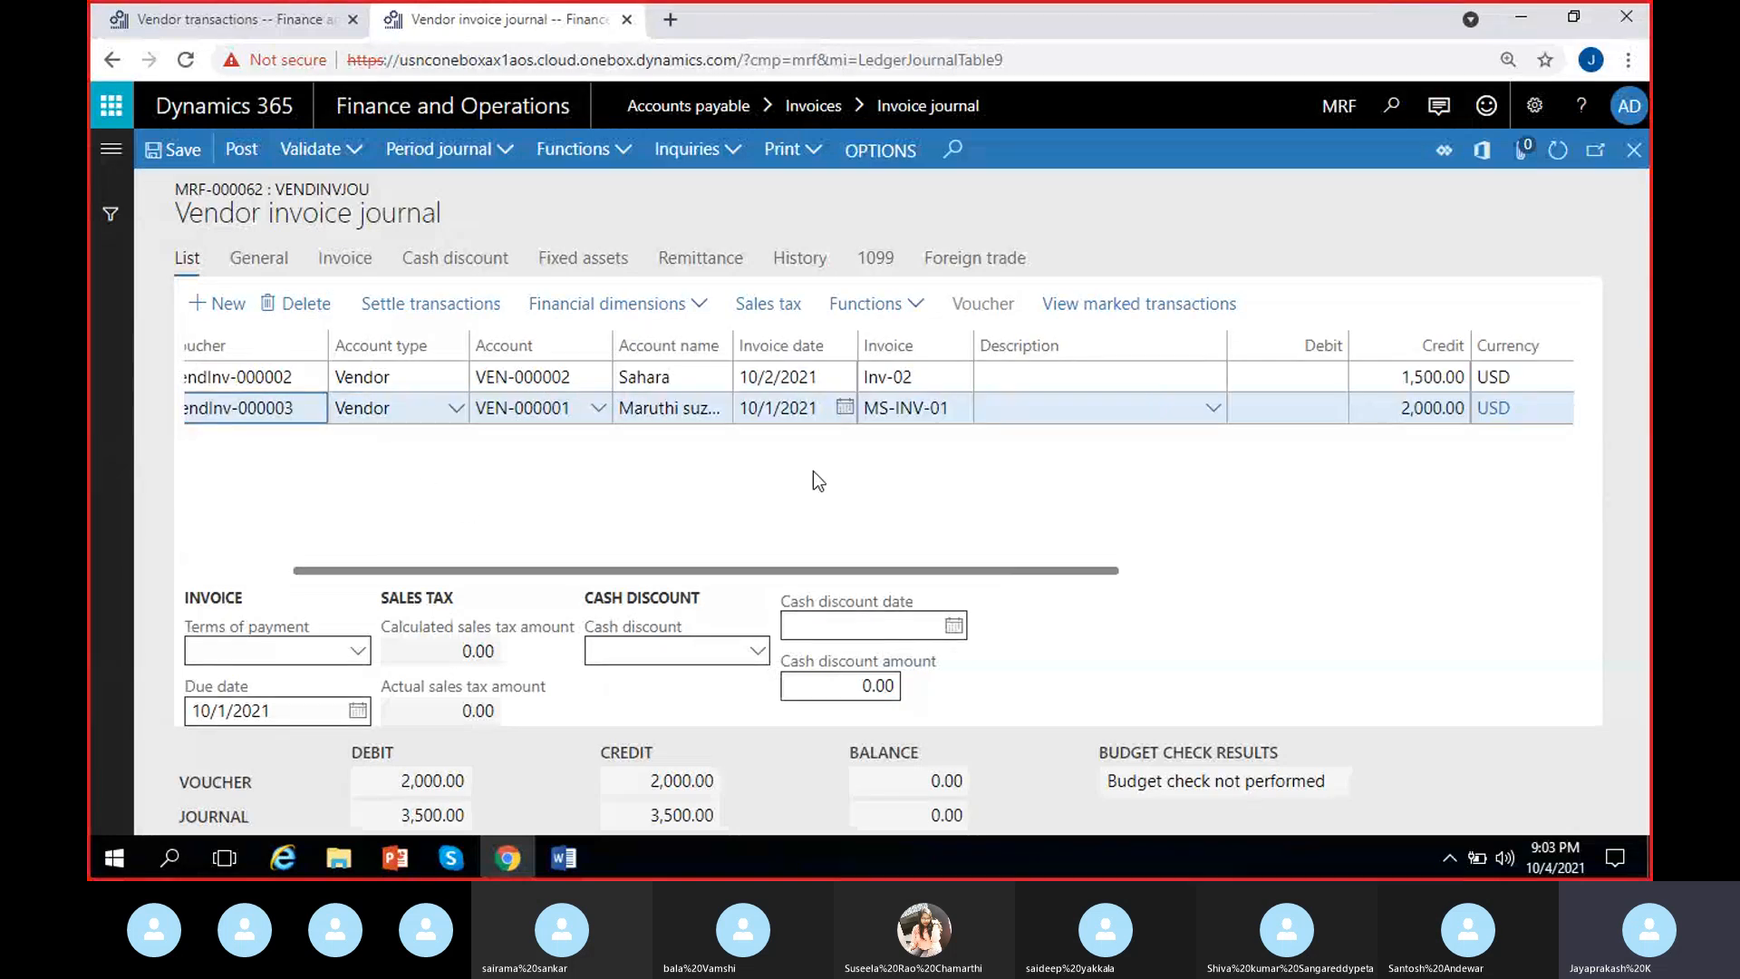
scroll(815, 471, right, 3)
scroll(816, 471, left, 6)
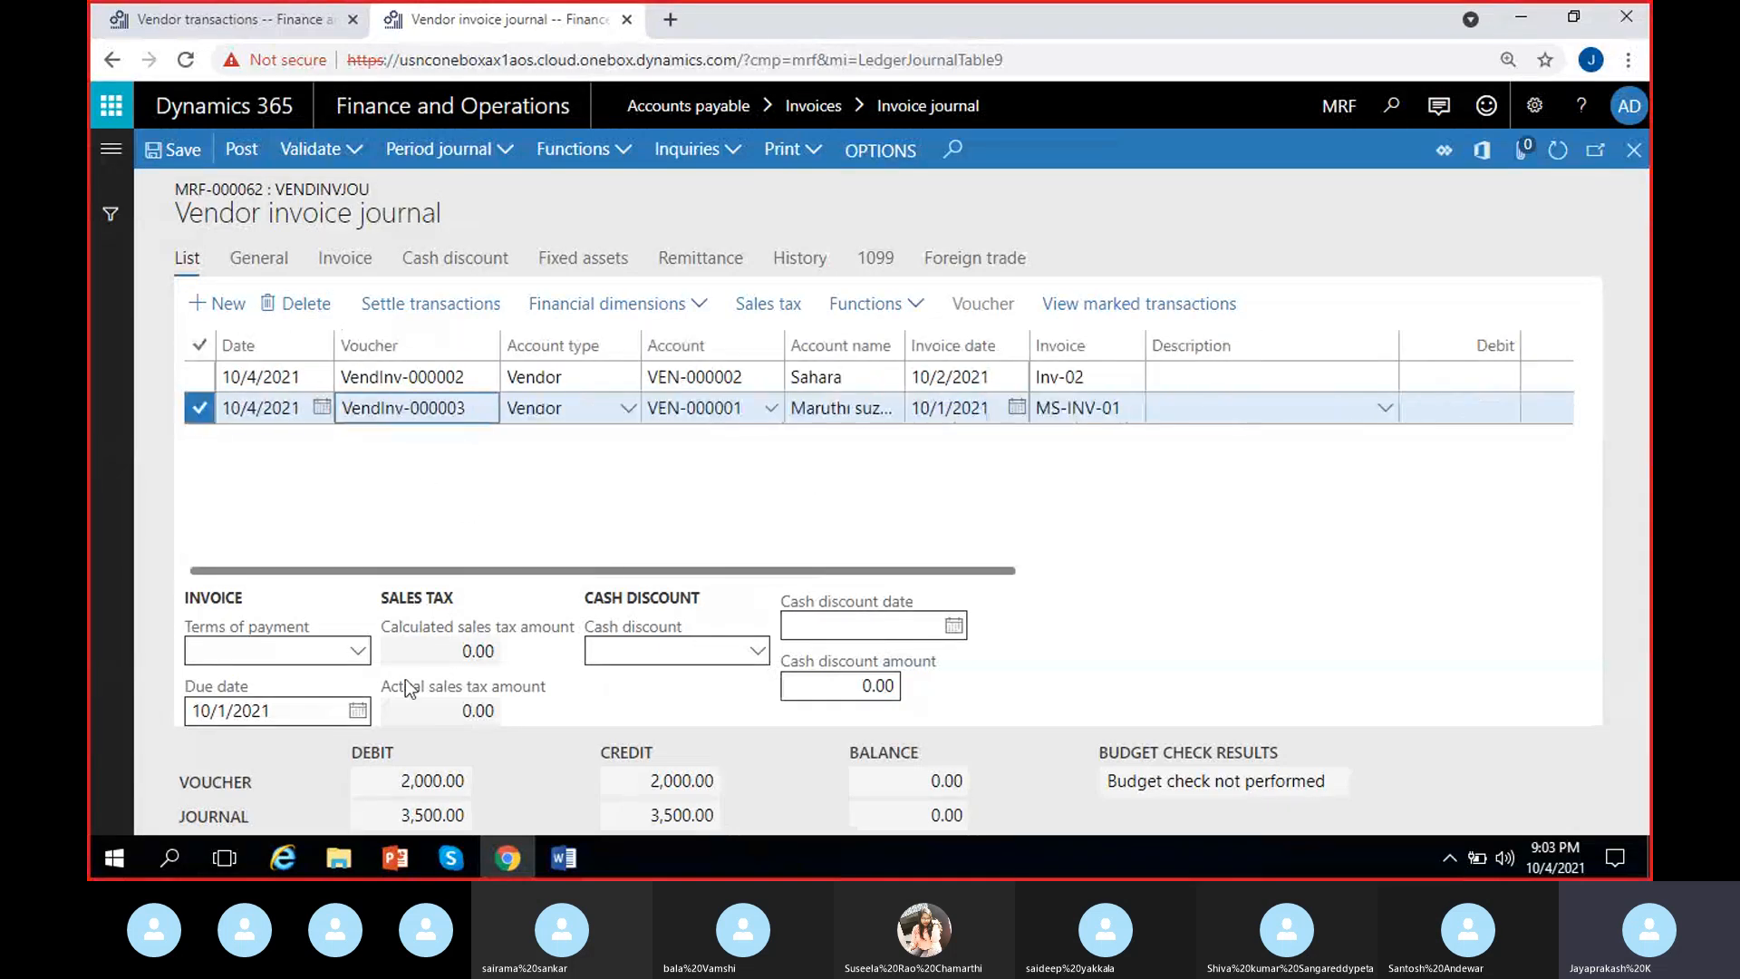
click(358, 660)
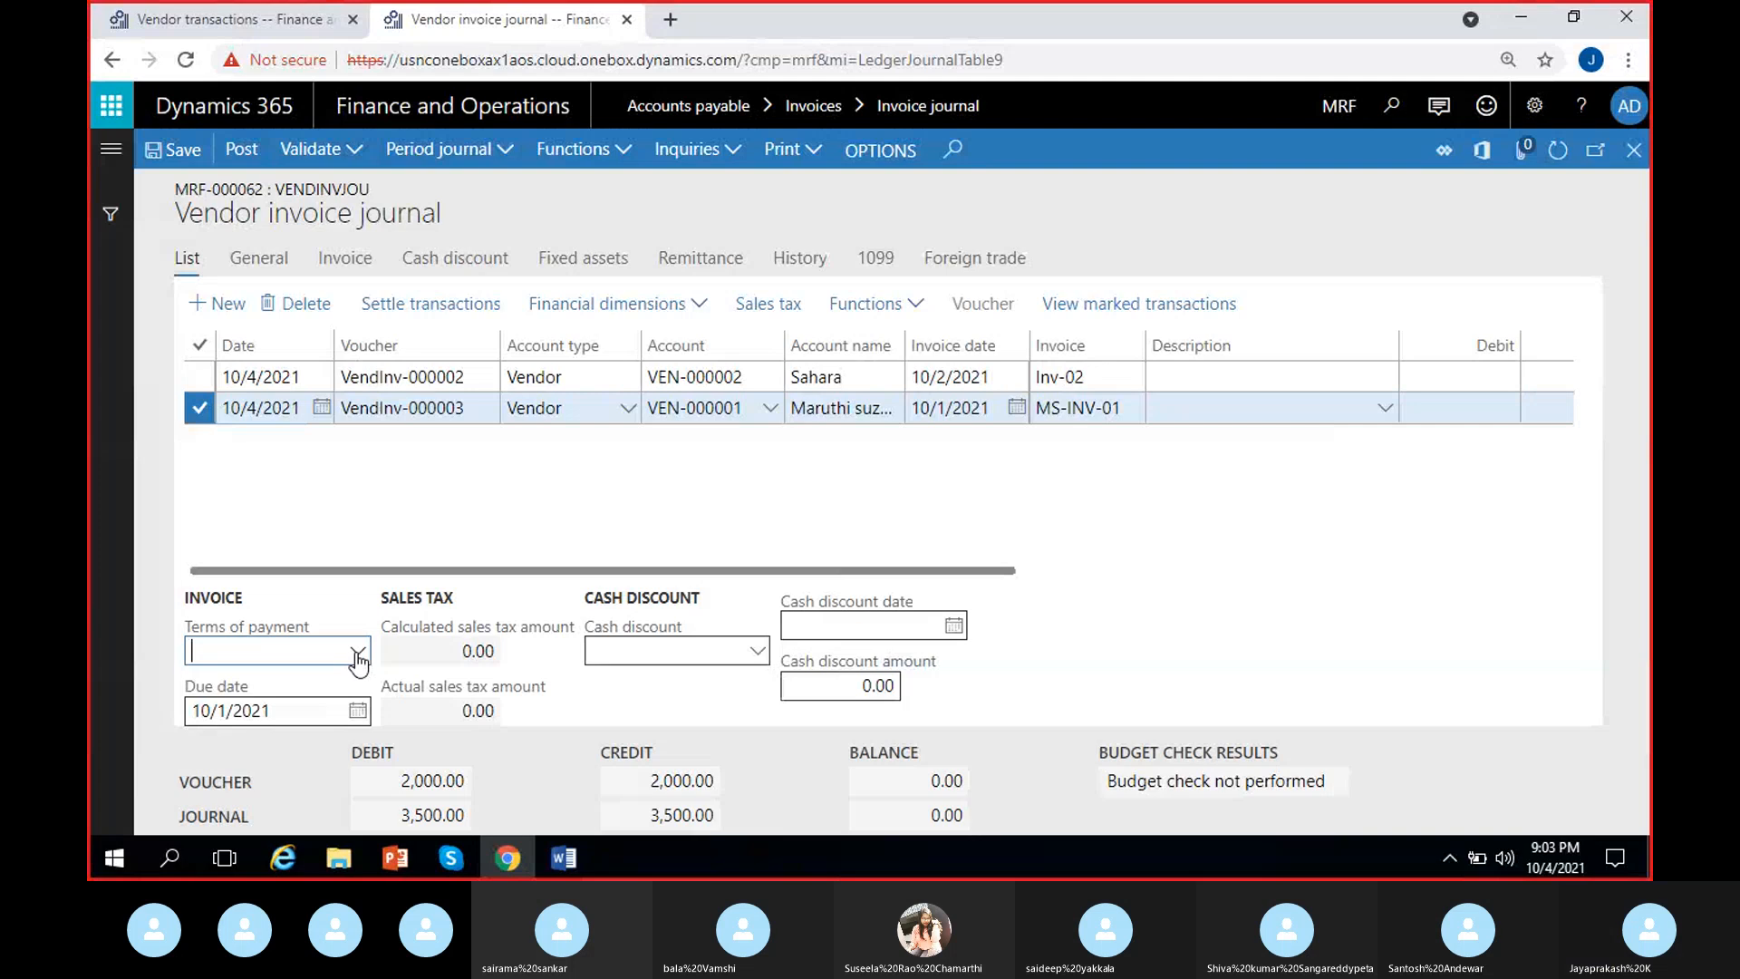
click(358, 653)
click(303, 580)
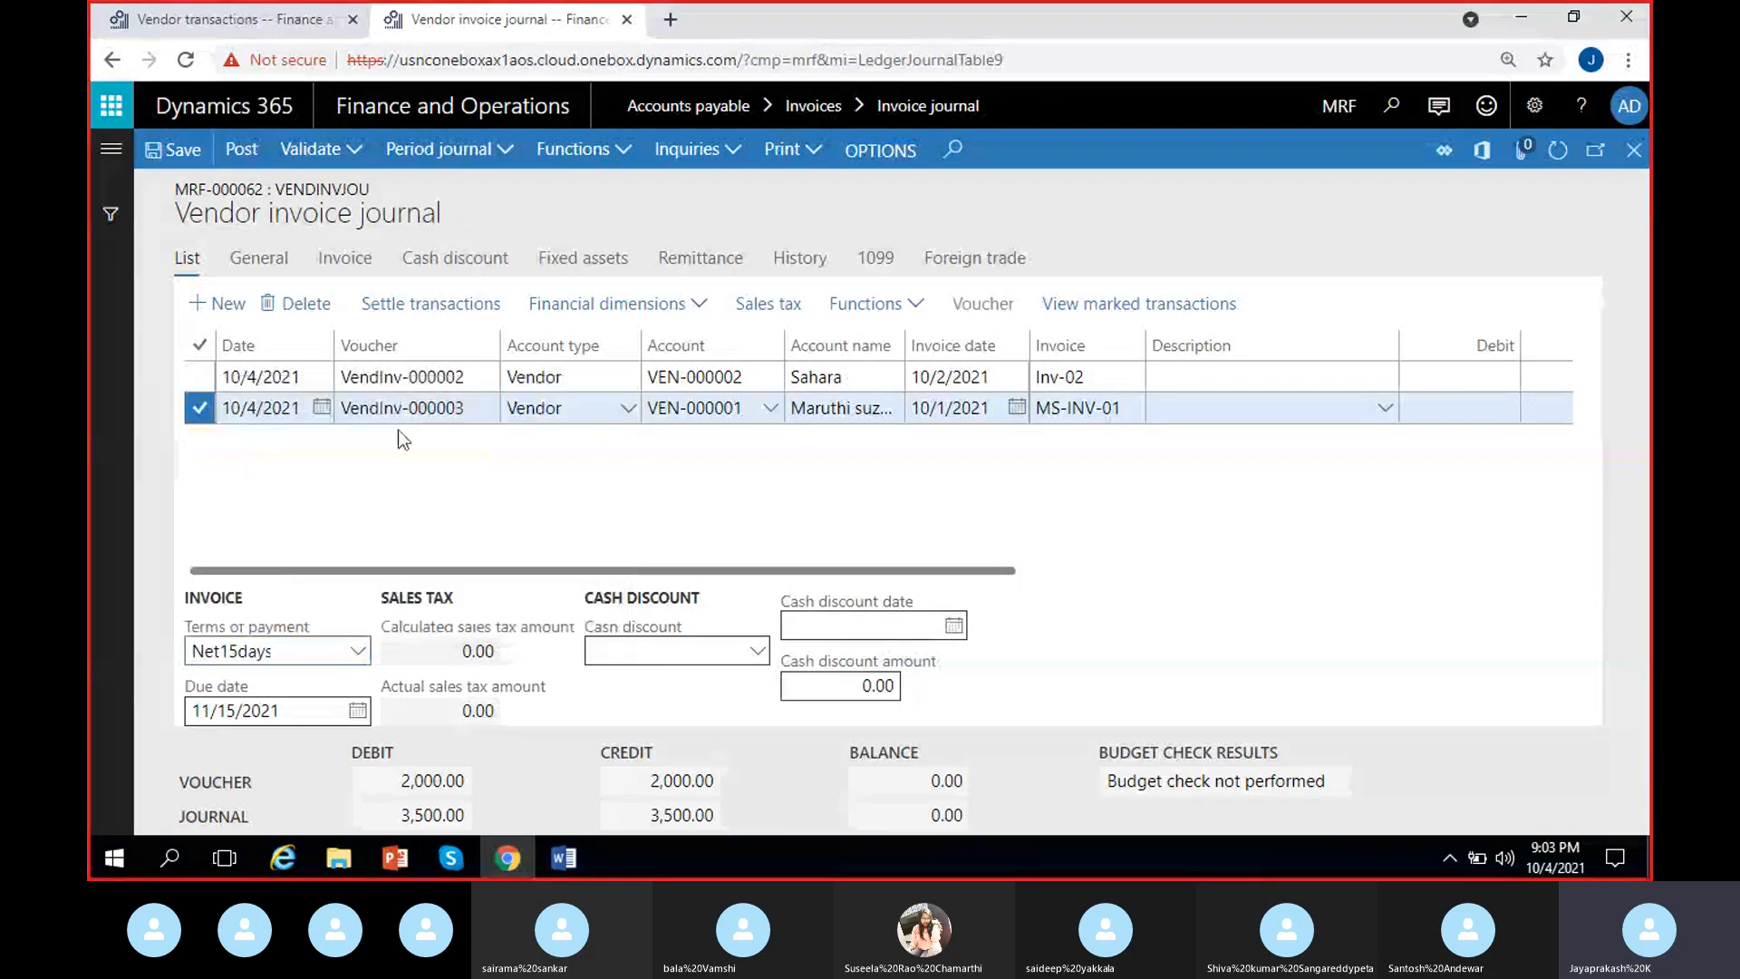
click(400, 409)
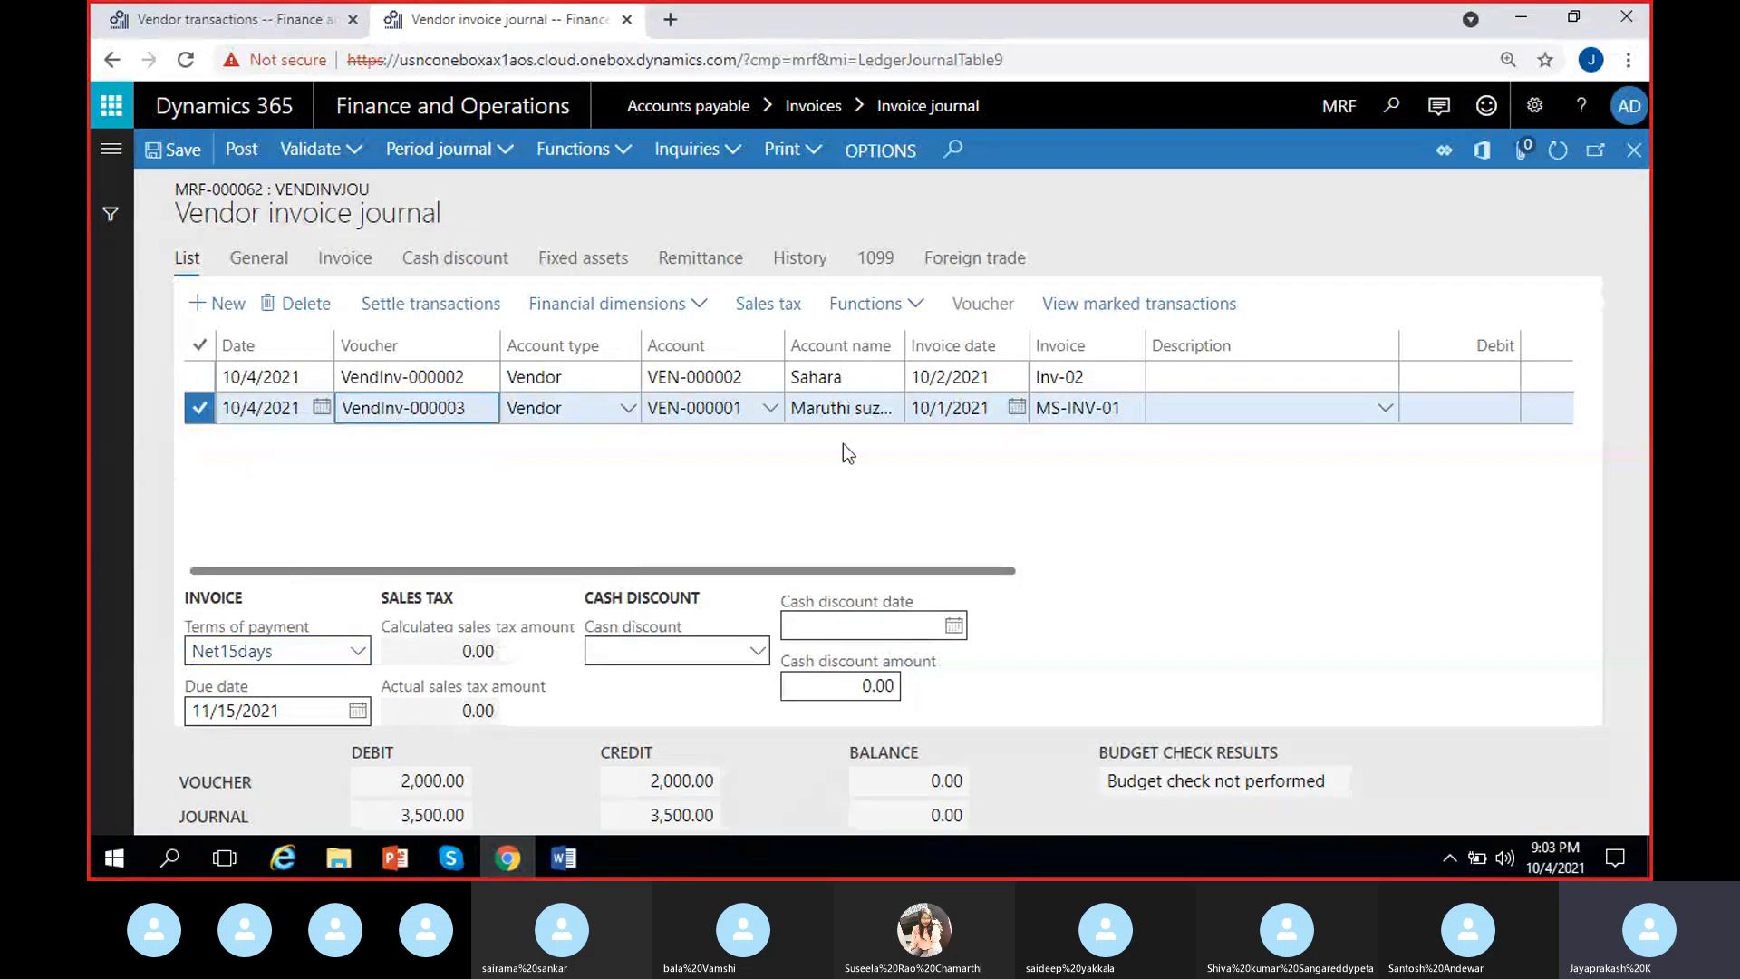
scroll(976, 465, right, 5)
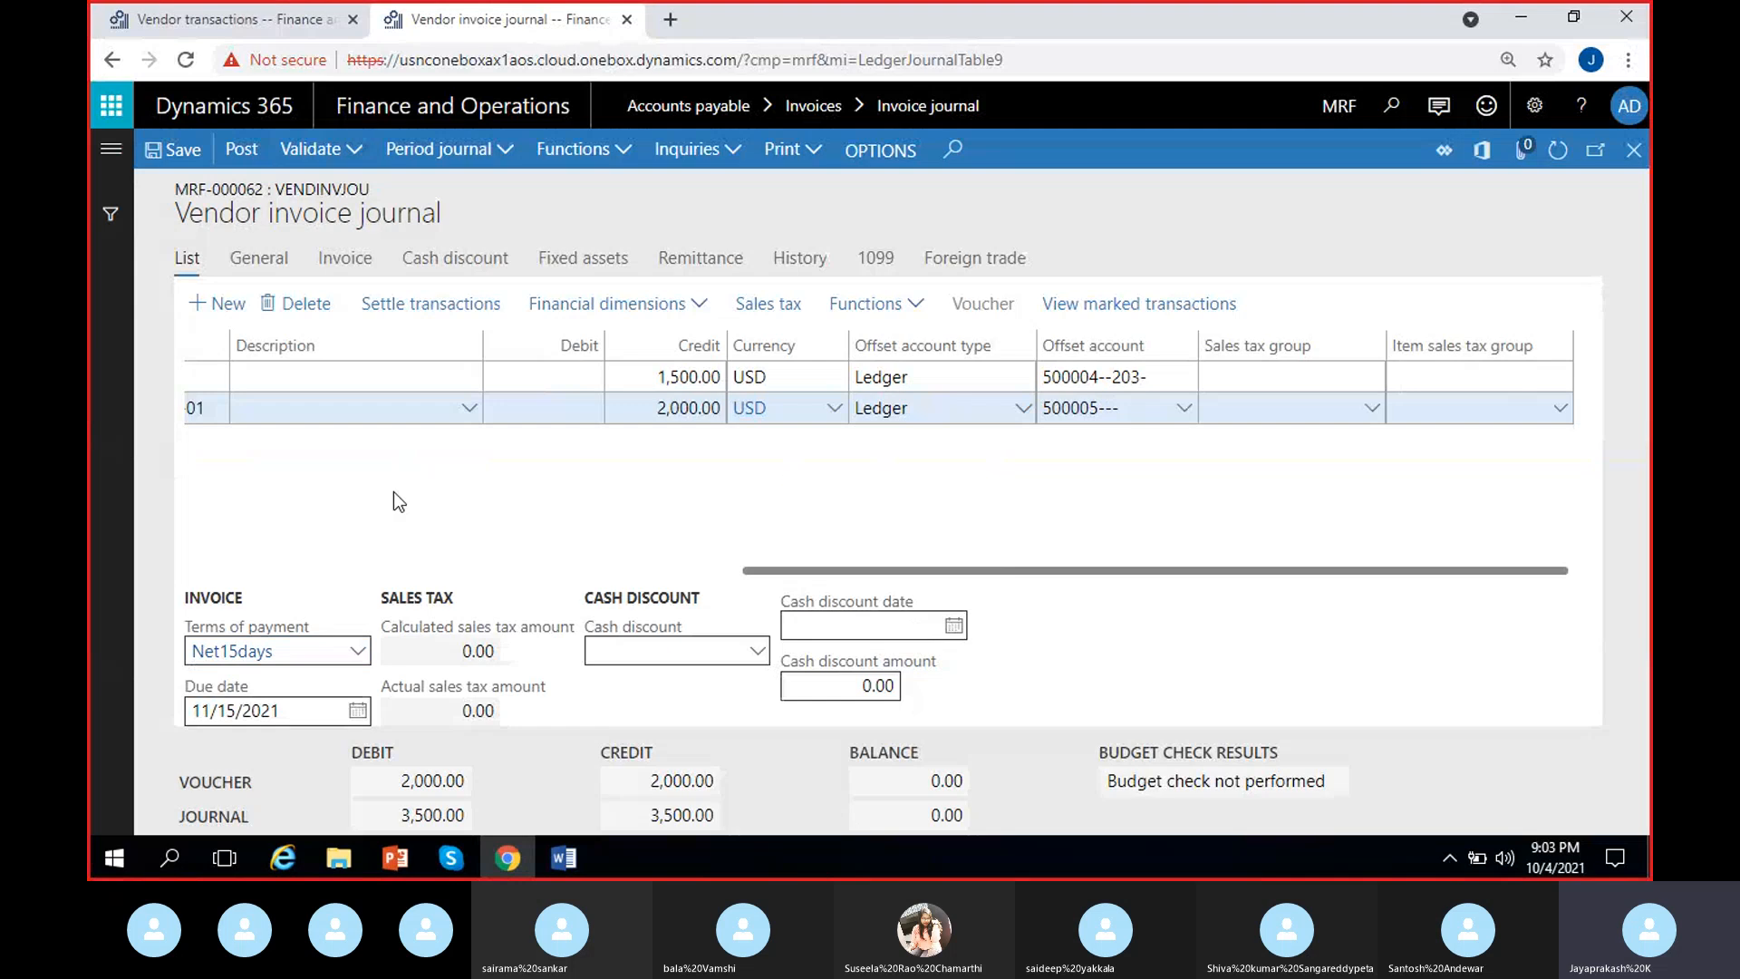
scroll(487, 491, left, 5)
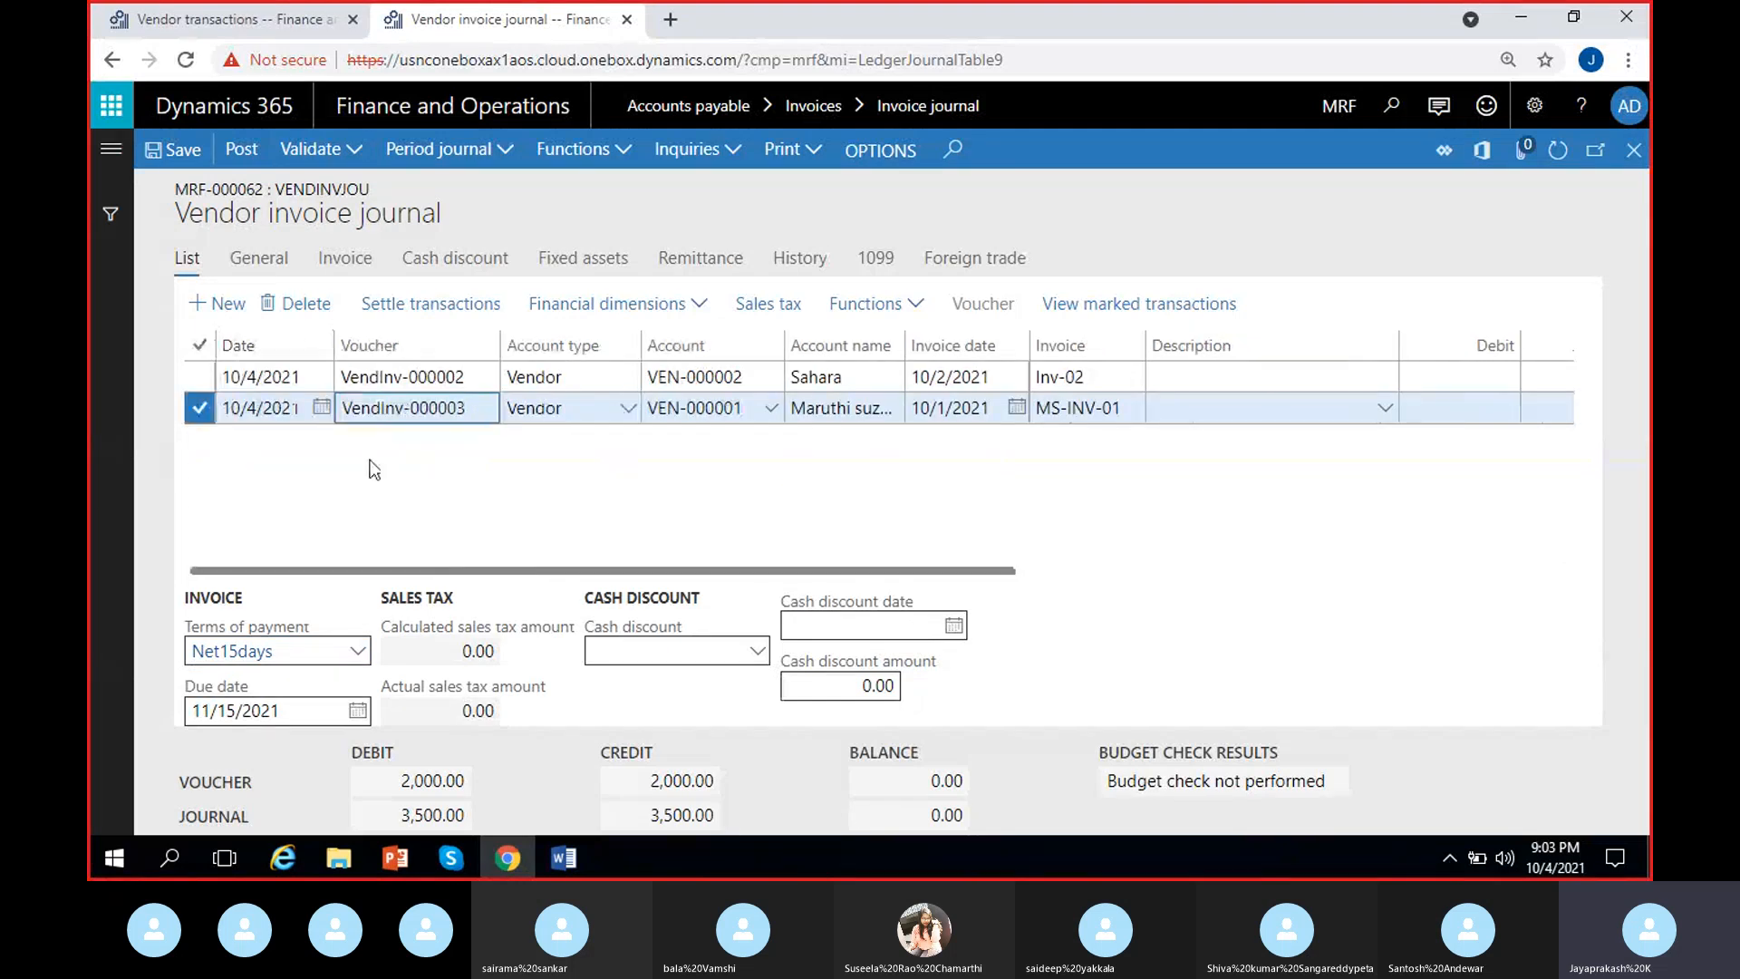
click(465, 476)
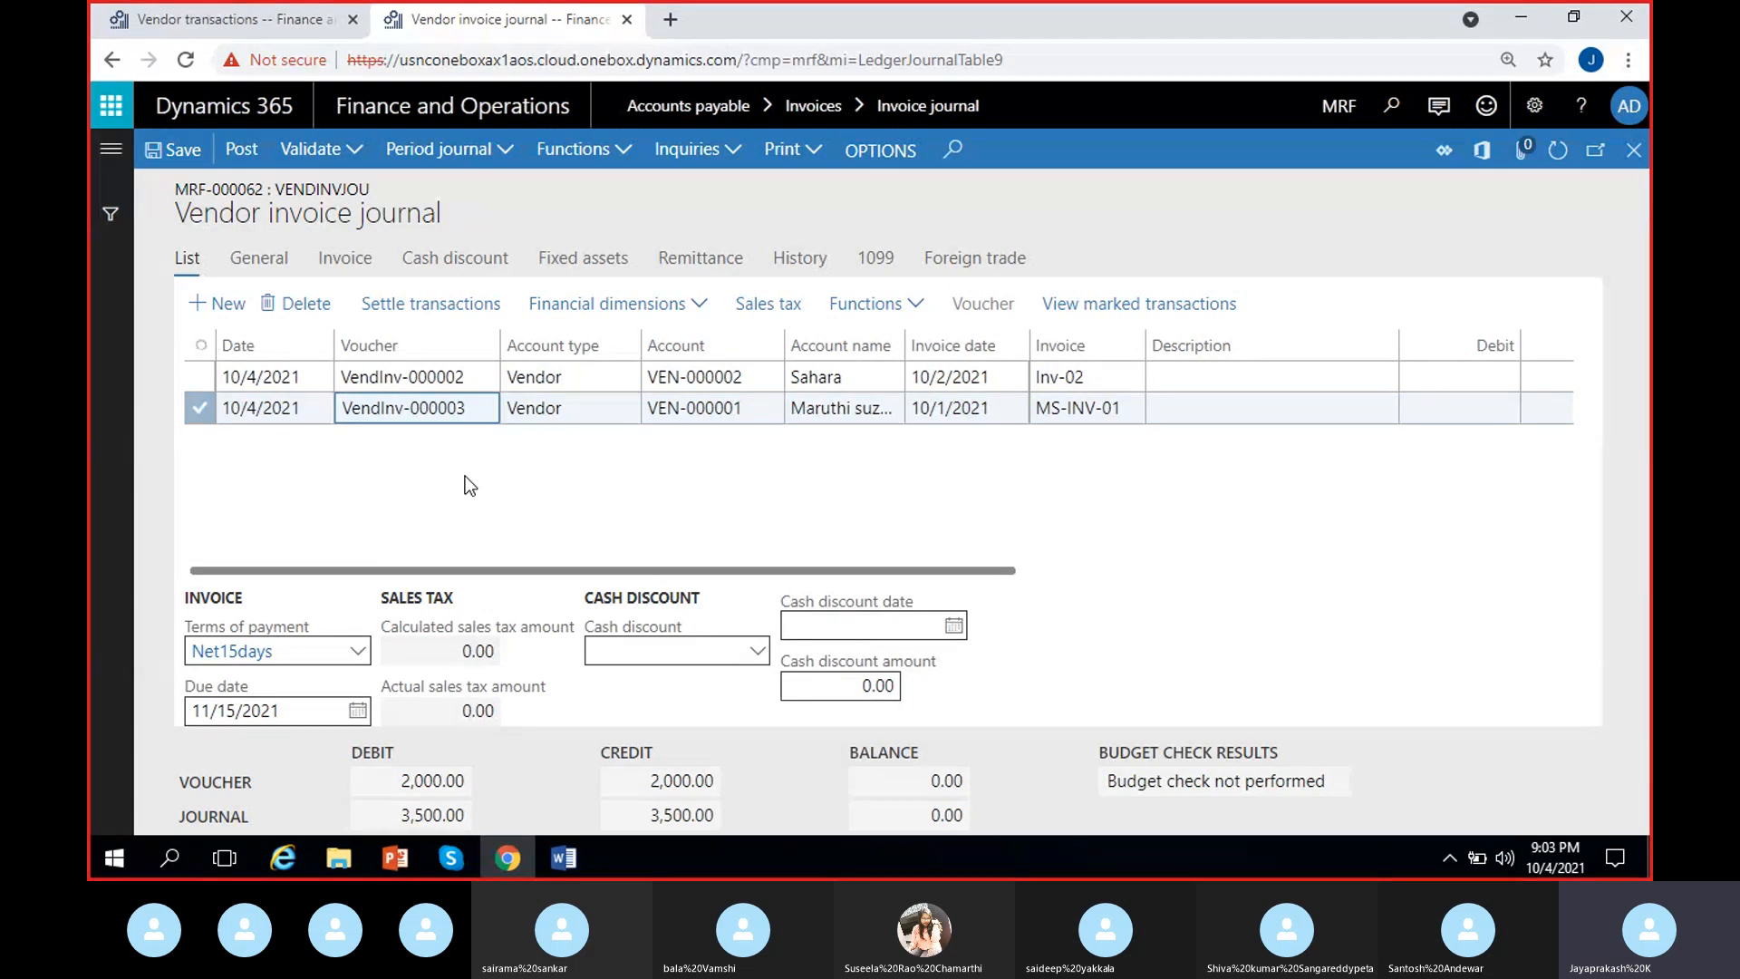
Add an invoice line for vendor VEN-000001 (Maruthi suzuki) with invoice date 10/4/2021 and invoice number MS-INV-02.
key(alt+n)
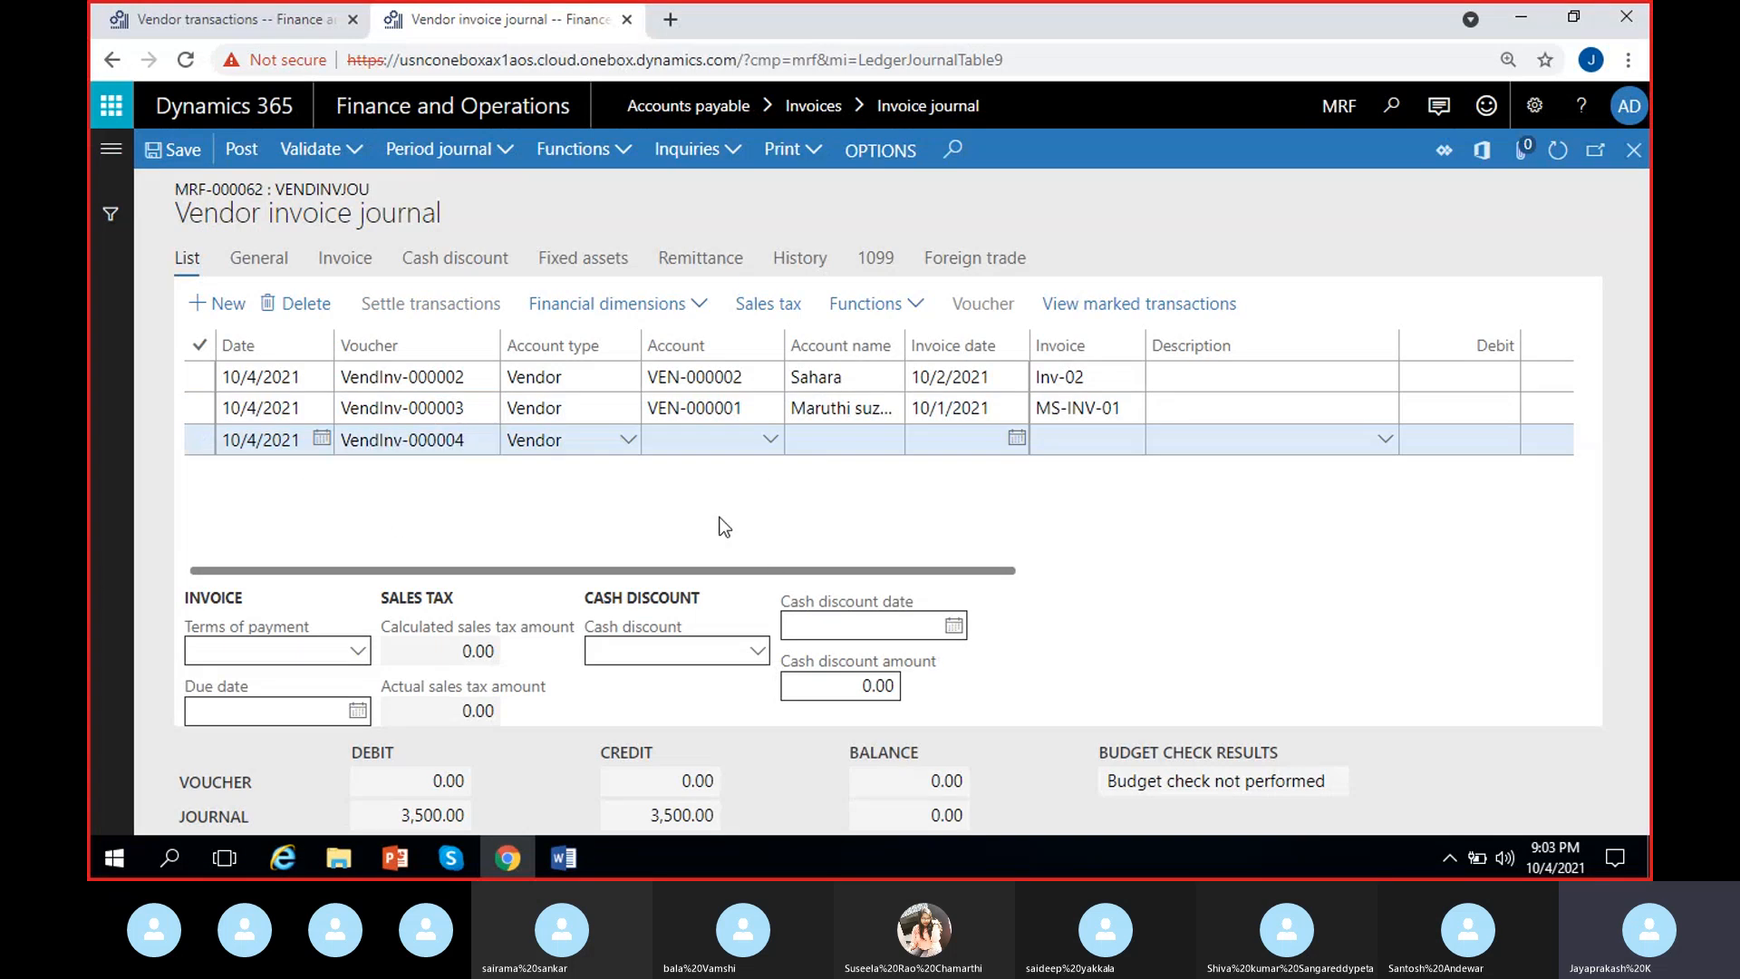
click(772, 444)
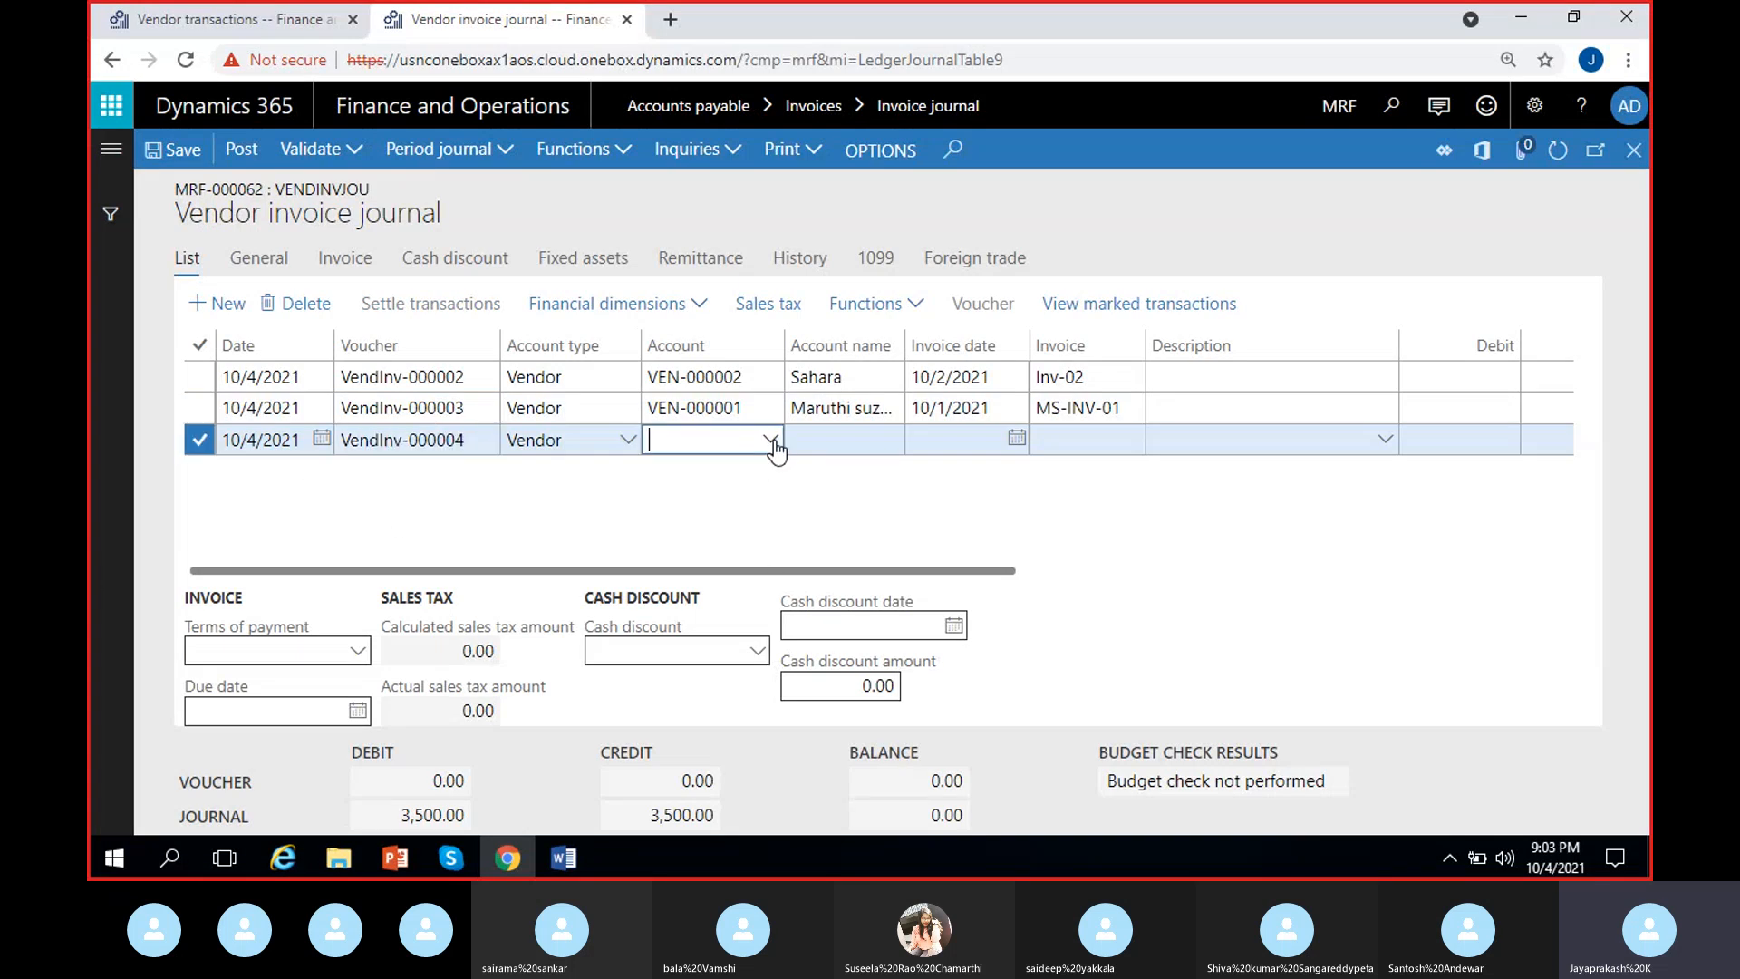
click(761, 502)
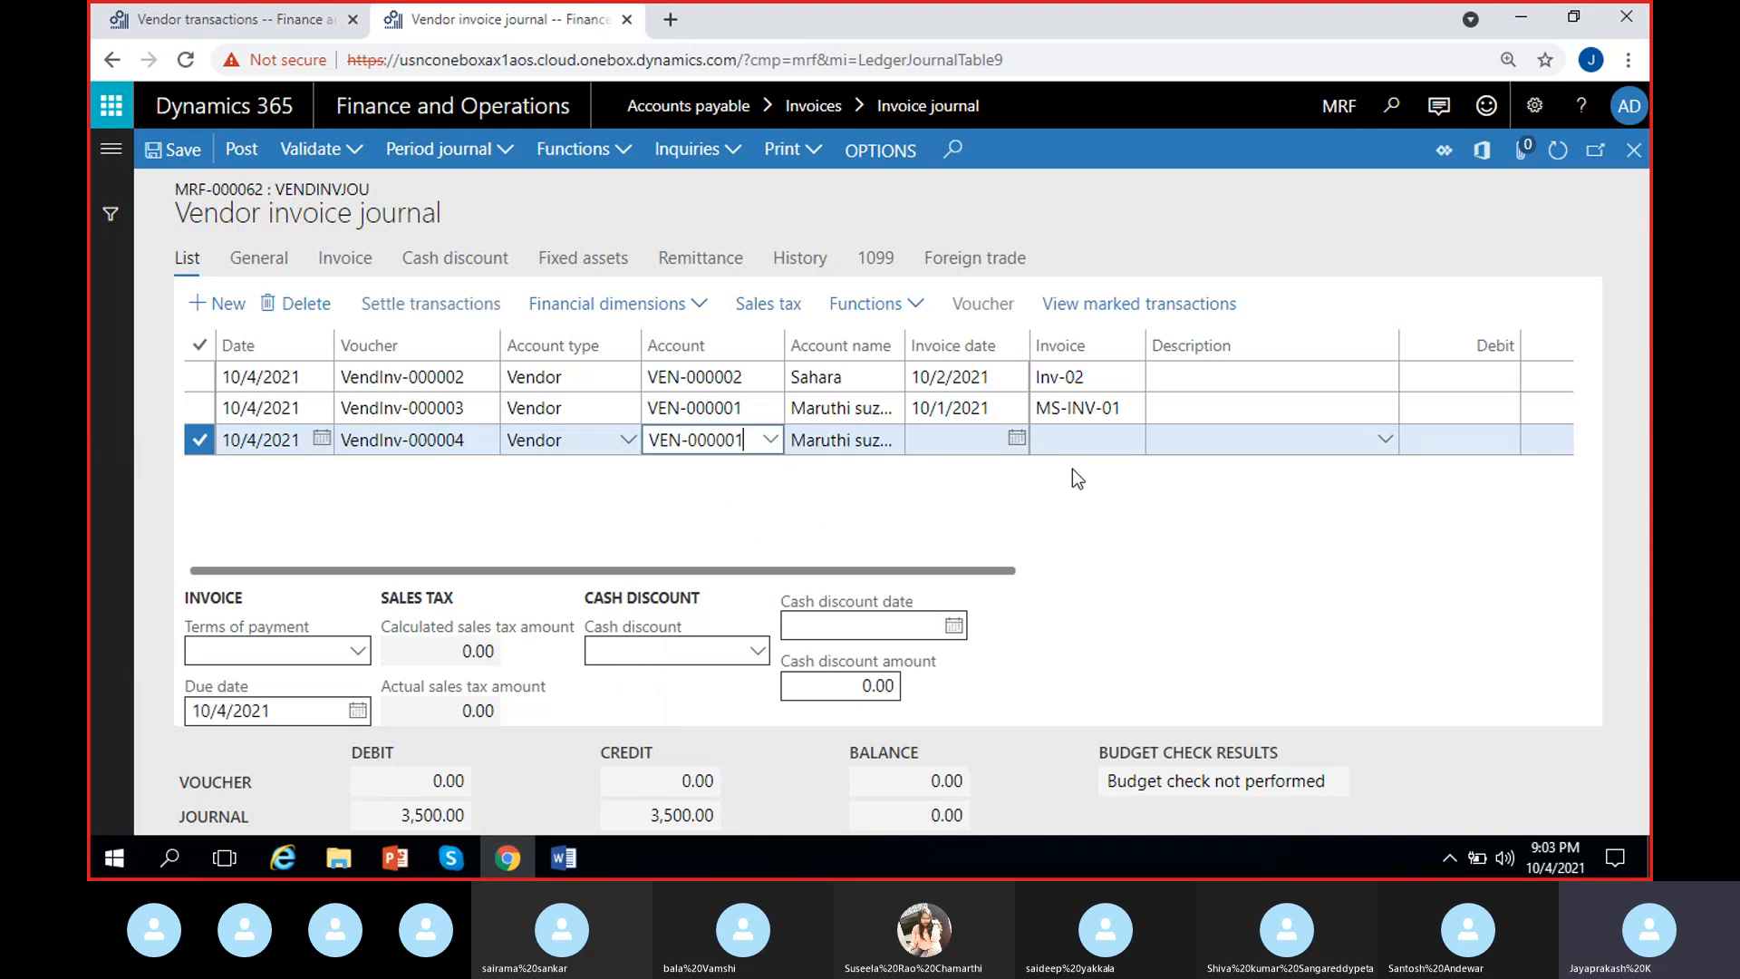
click(1017, 439)
click(1016, 603)
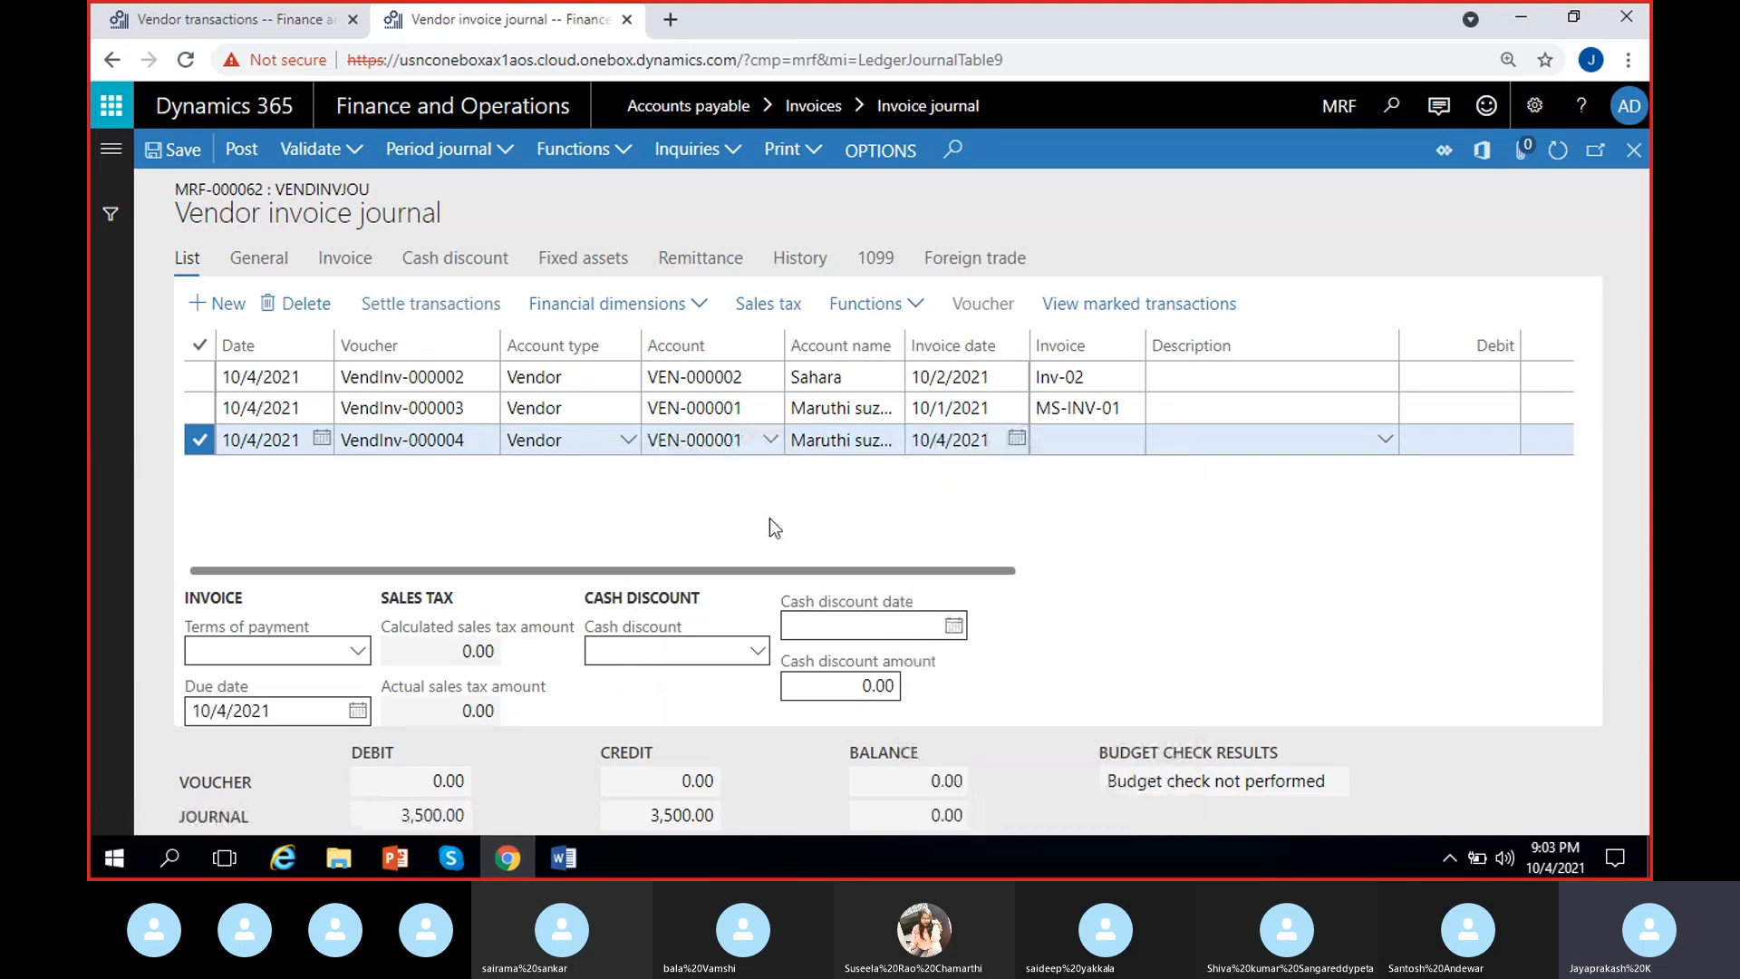
click(1080, 442)
text(MS)
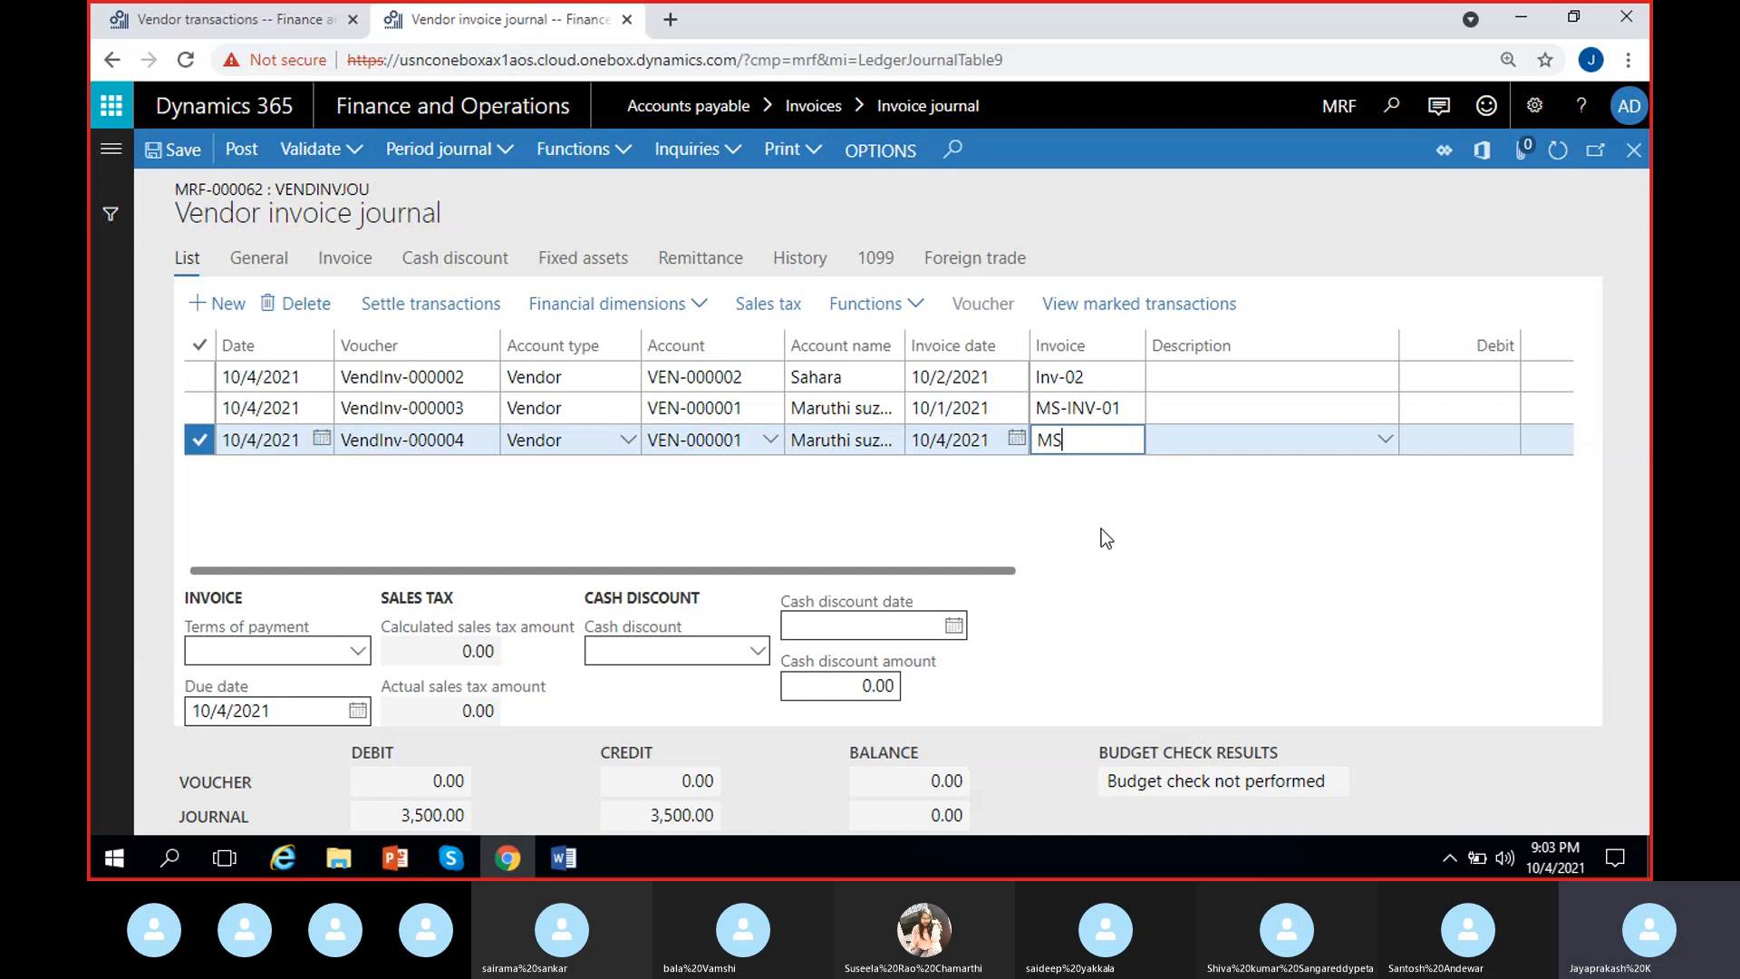
text(-INV-02)
click(1040, 516)
click(990, 509)
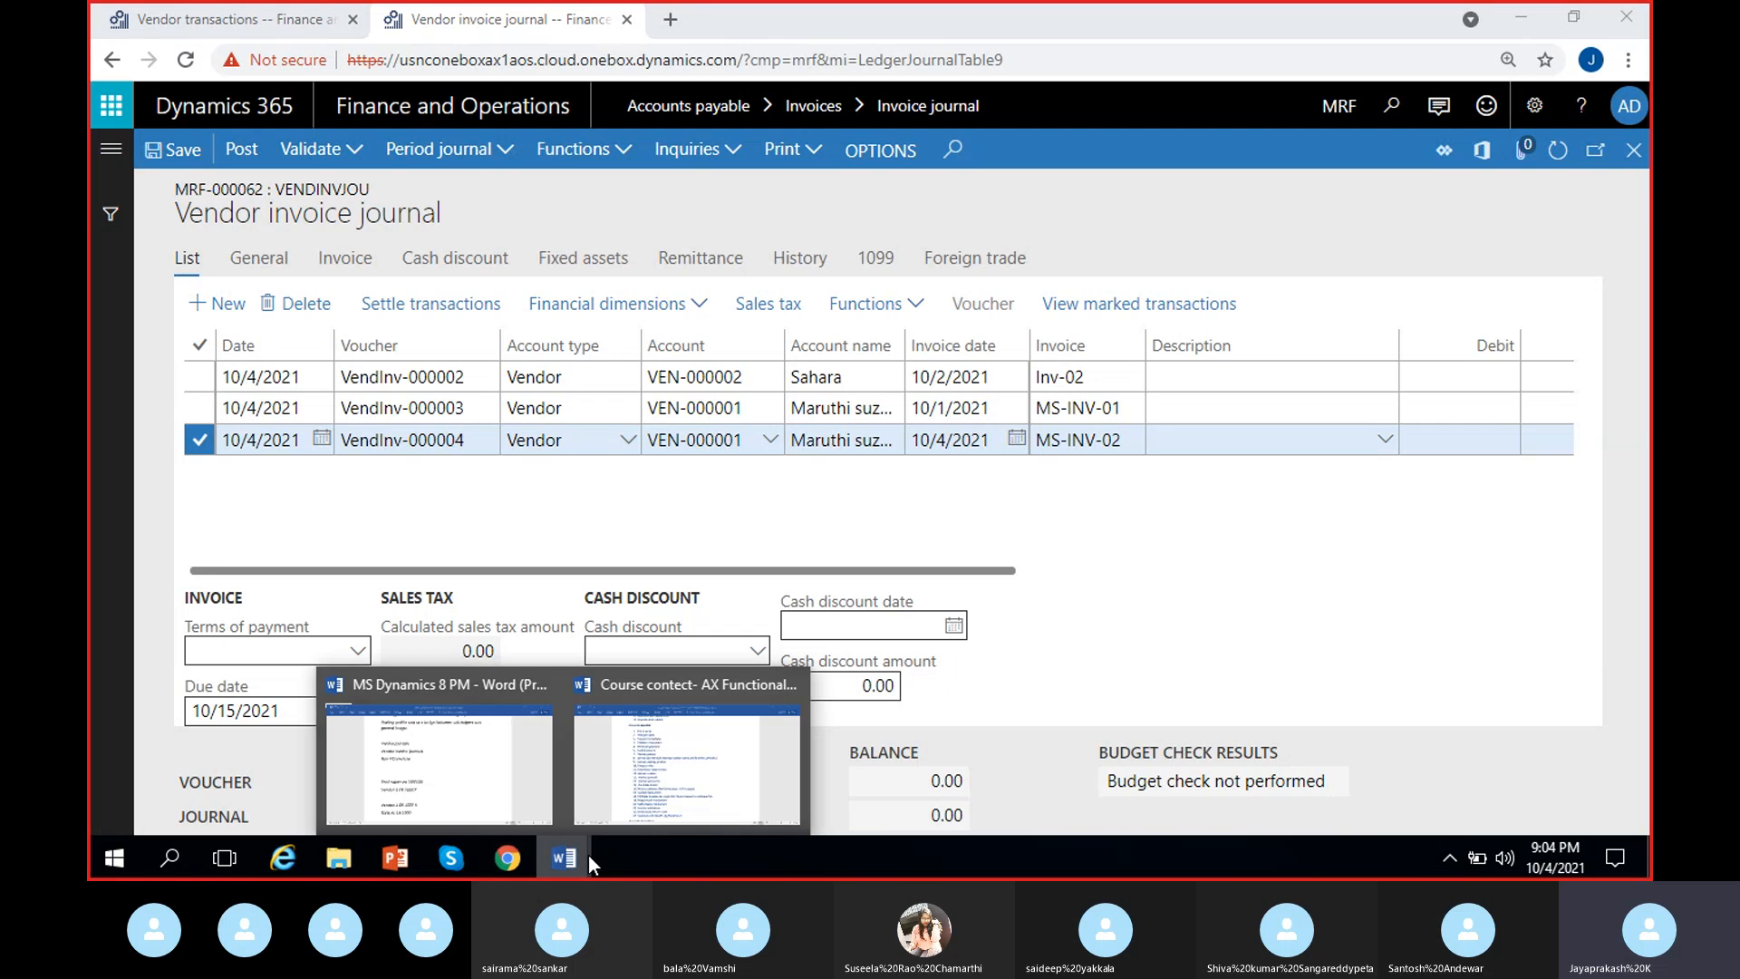
Switch to the MS Dynamics 8 PM document in Word and add the line "Other expenses 500 DR" above the rent expenses entry.
click(543, 778)
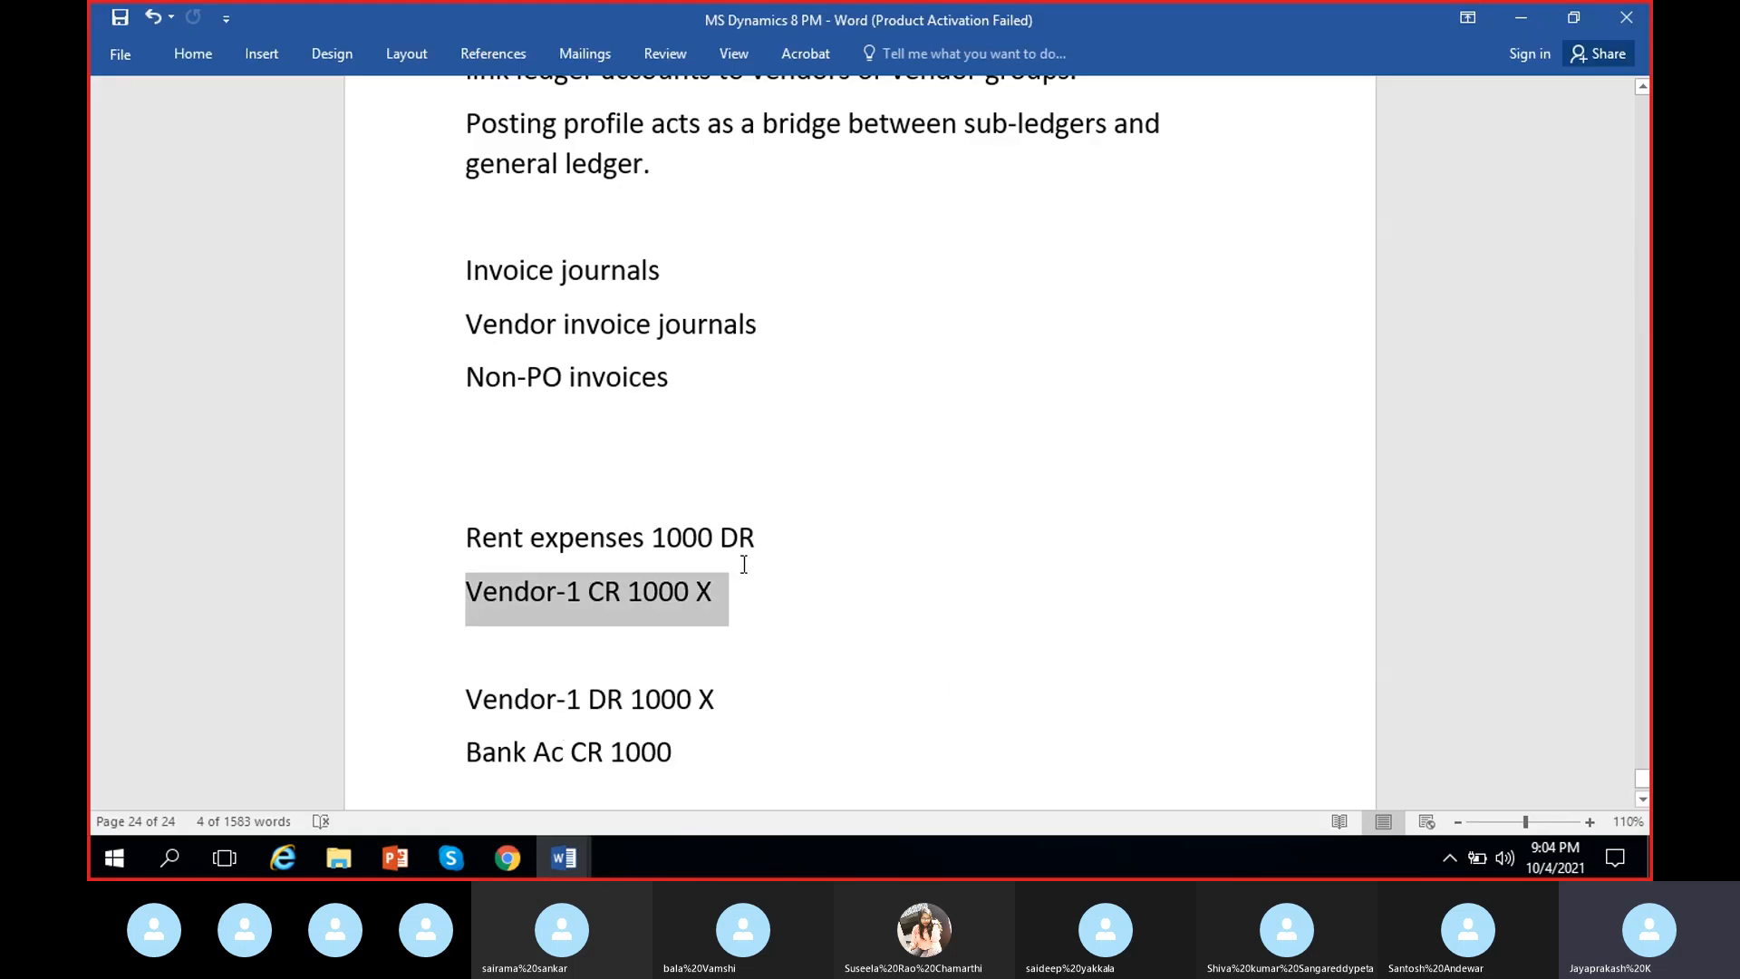
click(467, 540)
key(Return)
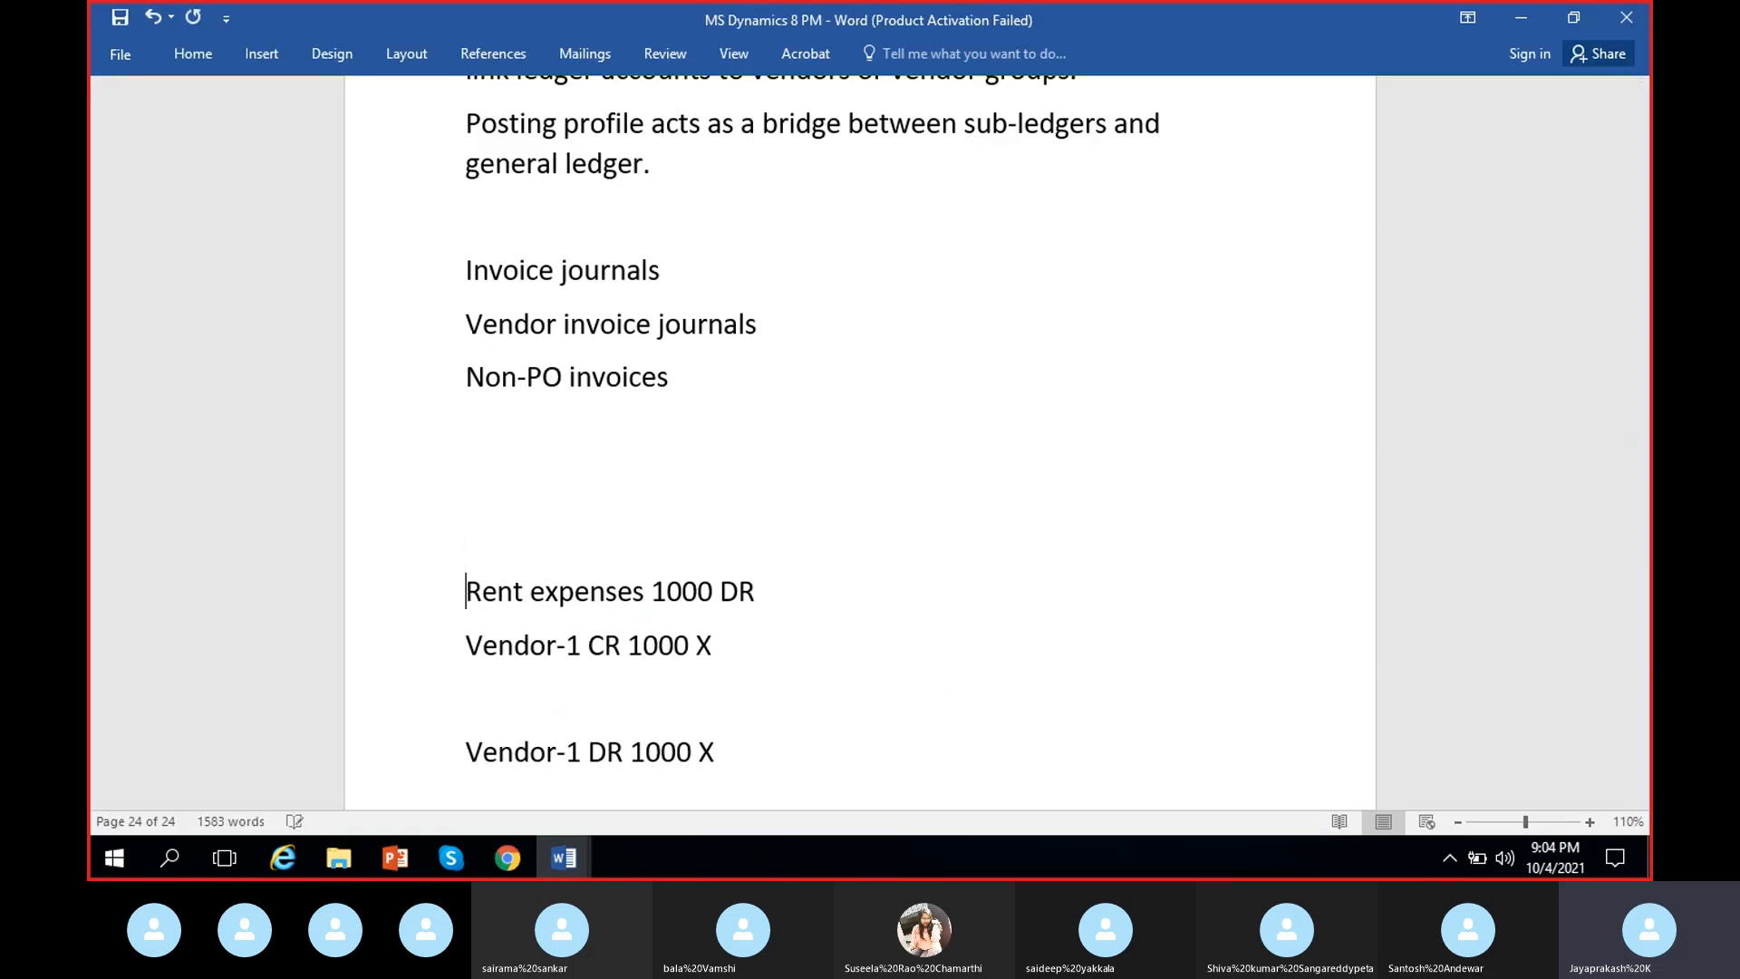
key(Up)
text(Other exp)
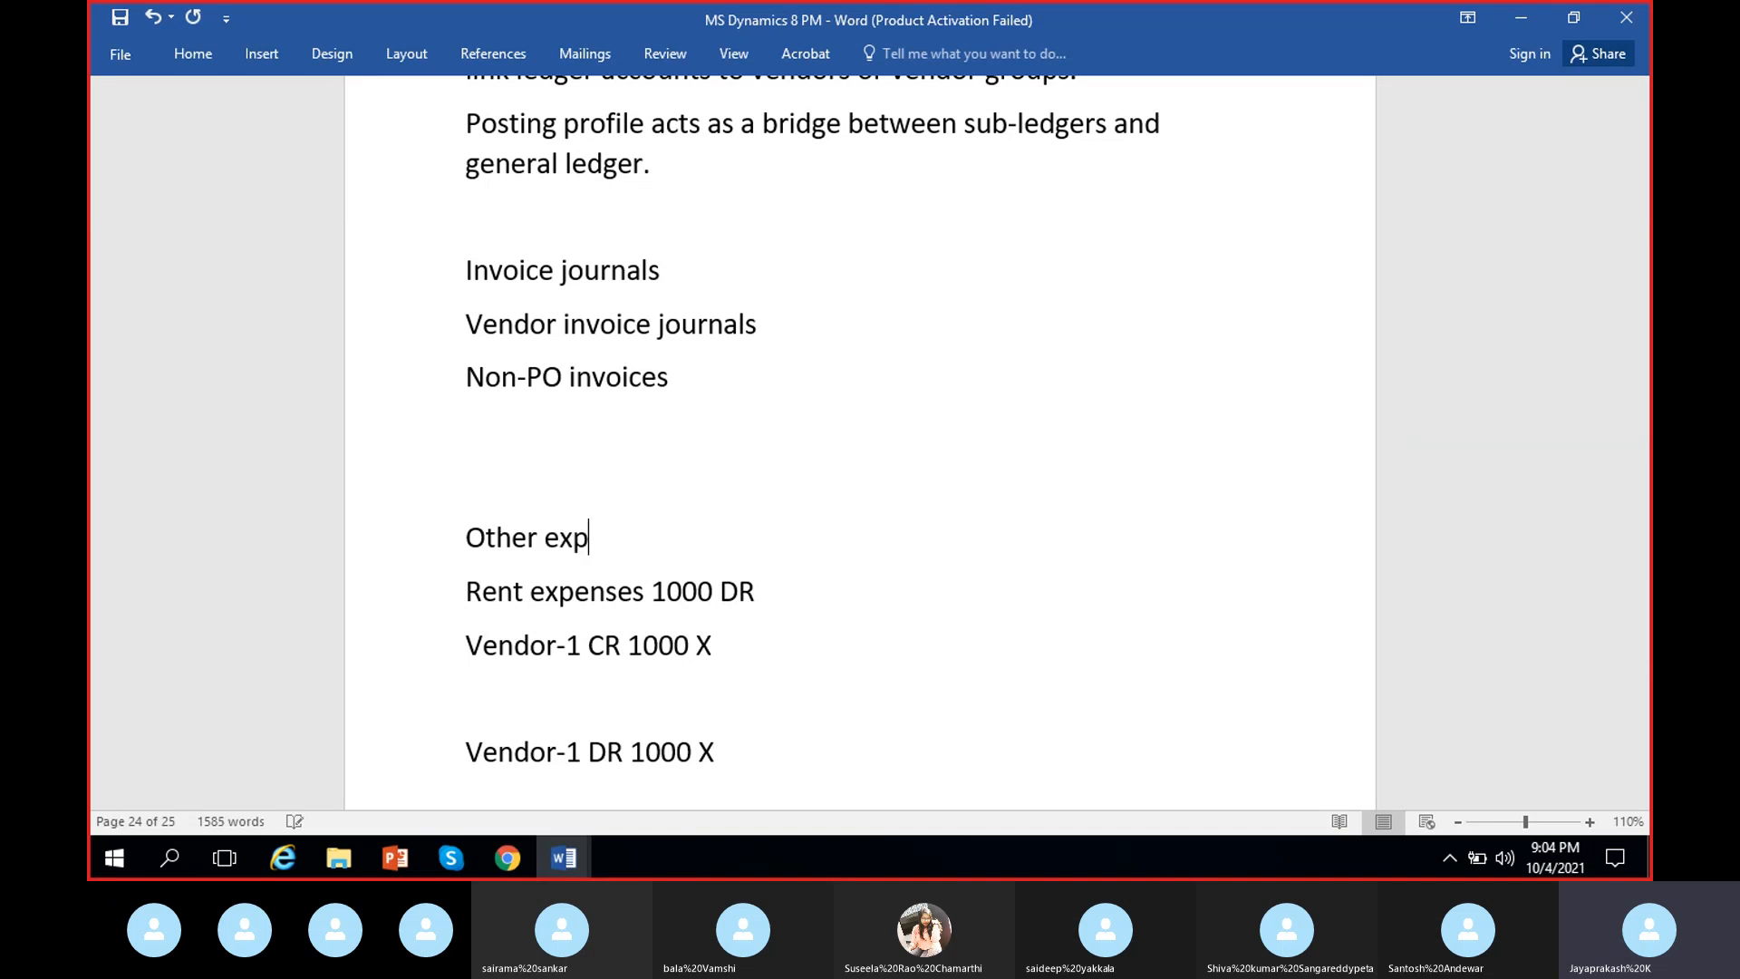
text(enses 500 DR)
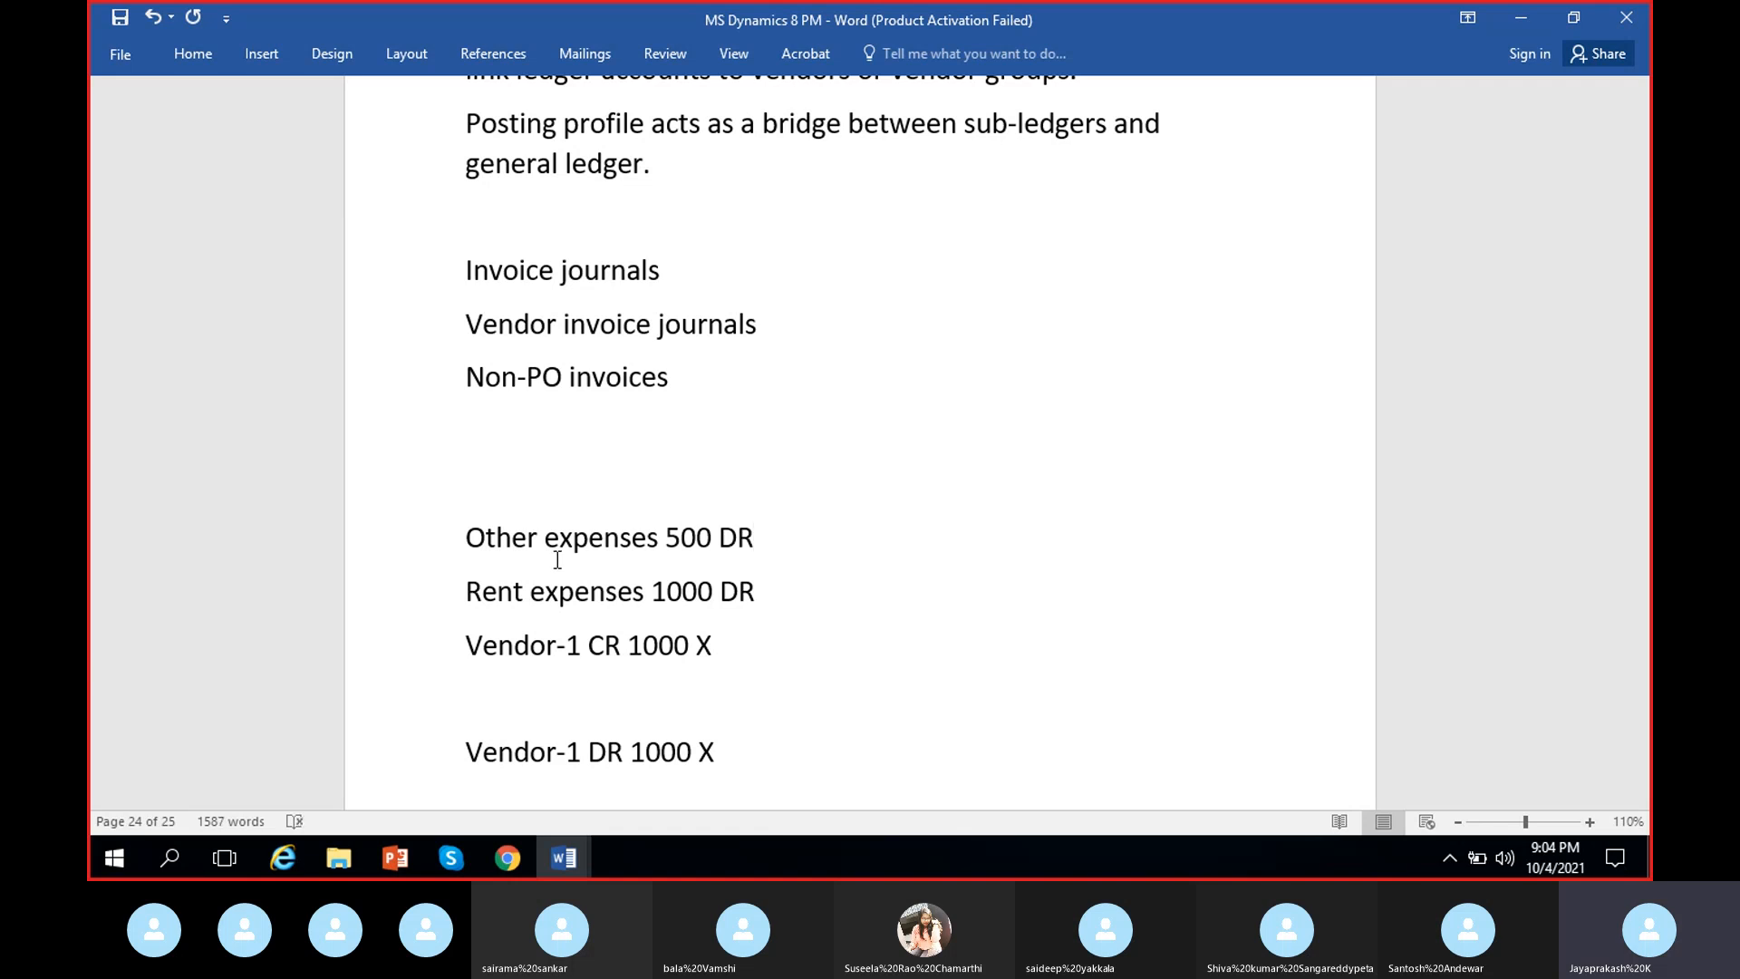
Set the Vendor-1 credit amount below the rent expenses entry to 1500 and save the notes.
click(641, 647)
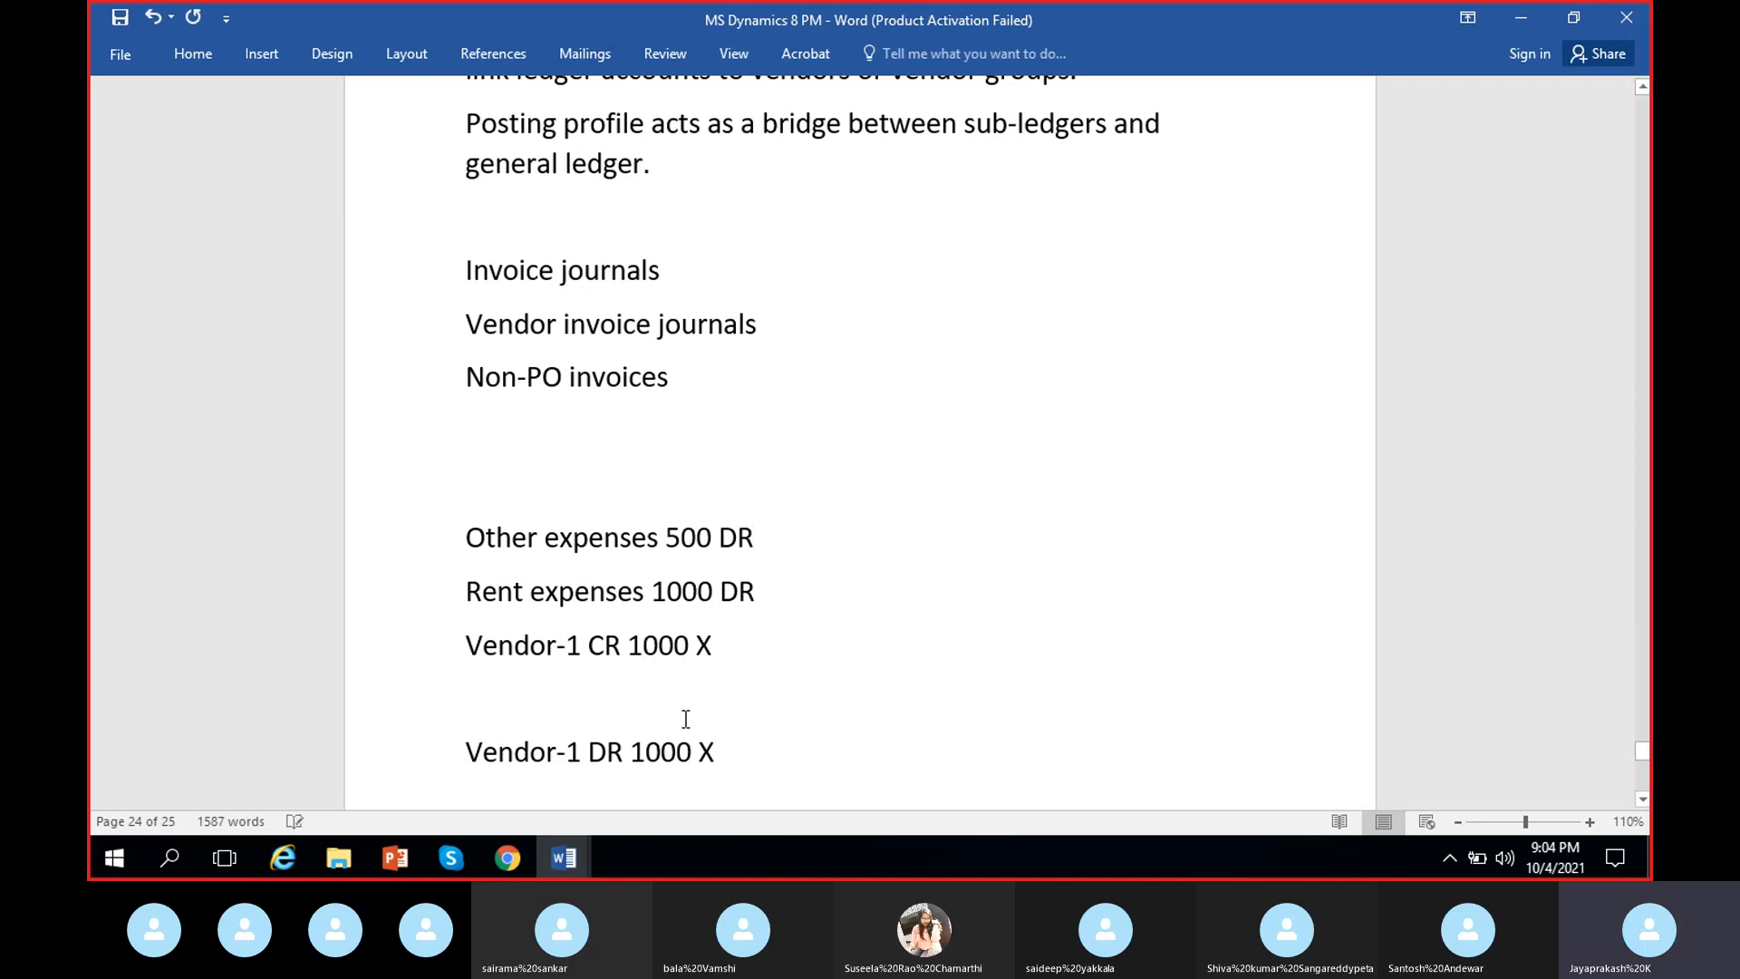
key(BackSpace)
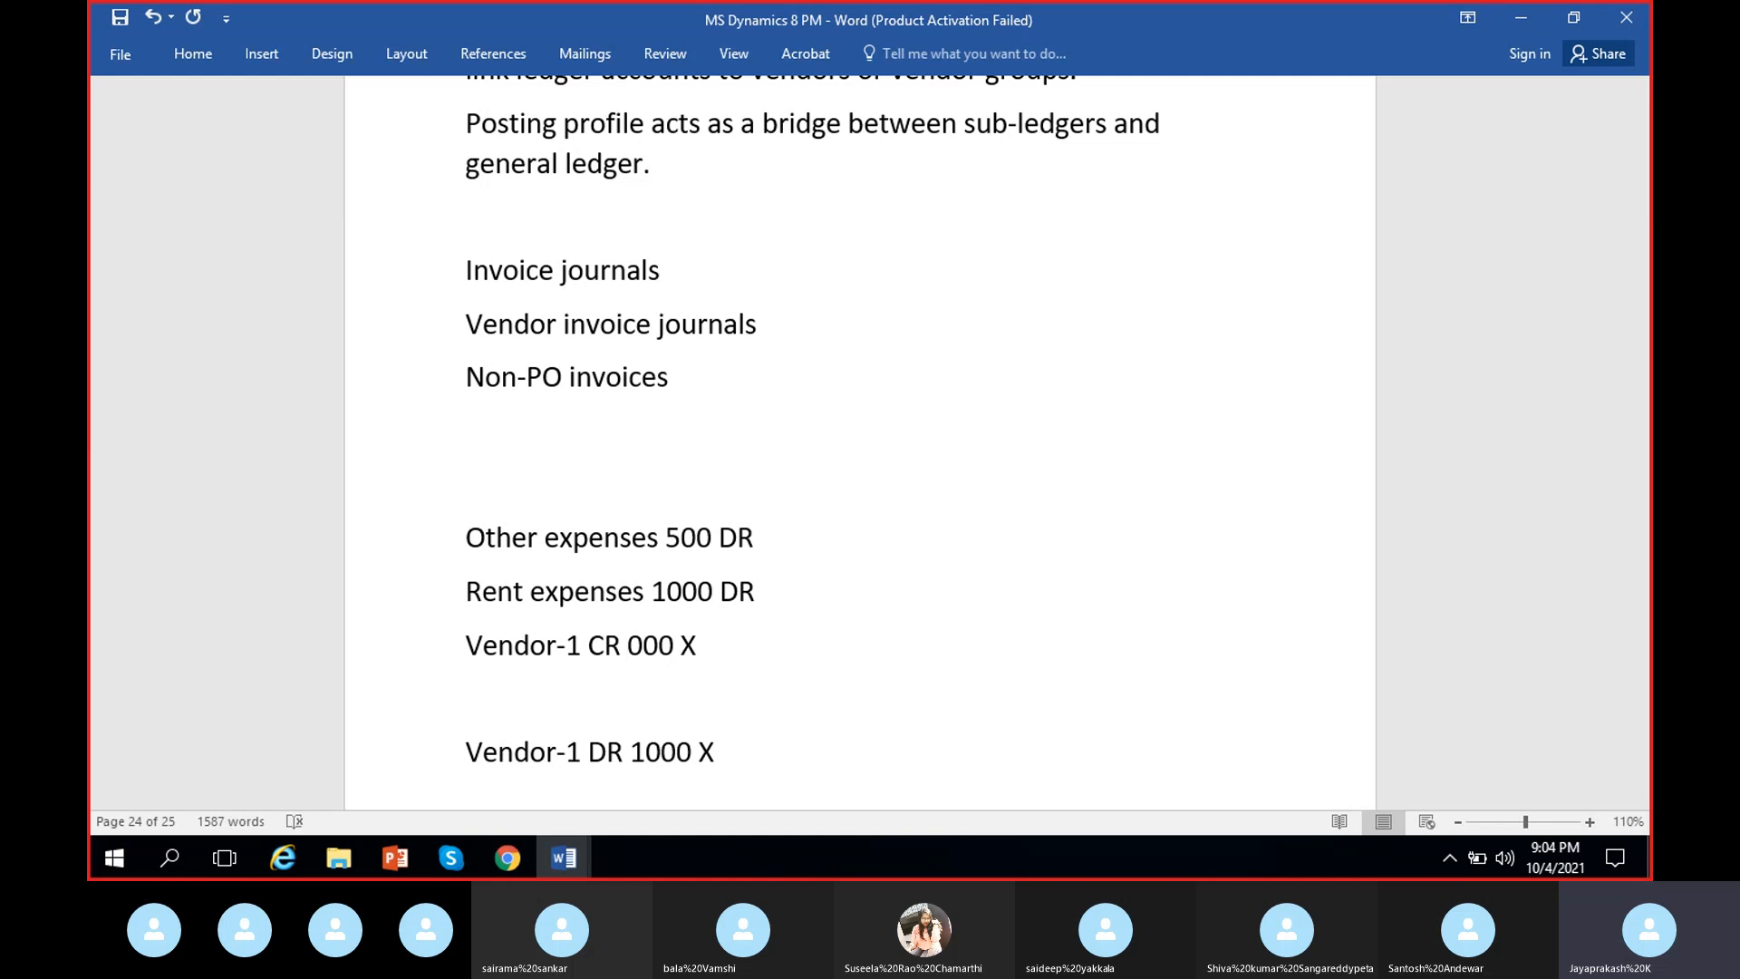
text(1)
key(Delete)
text(5)
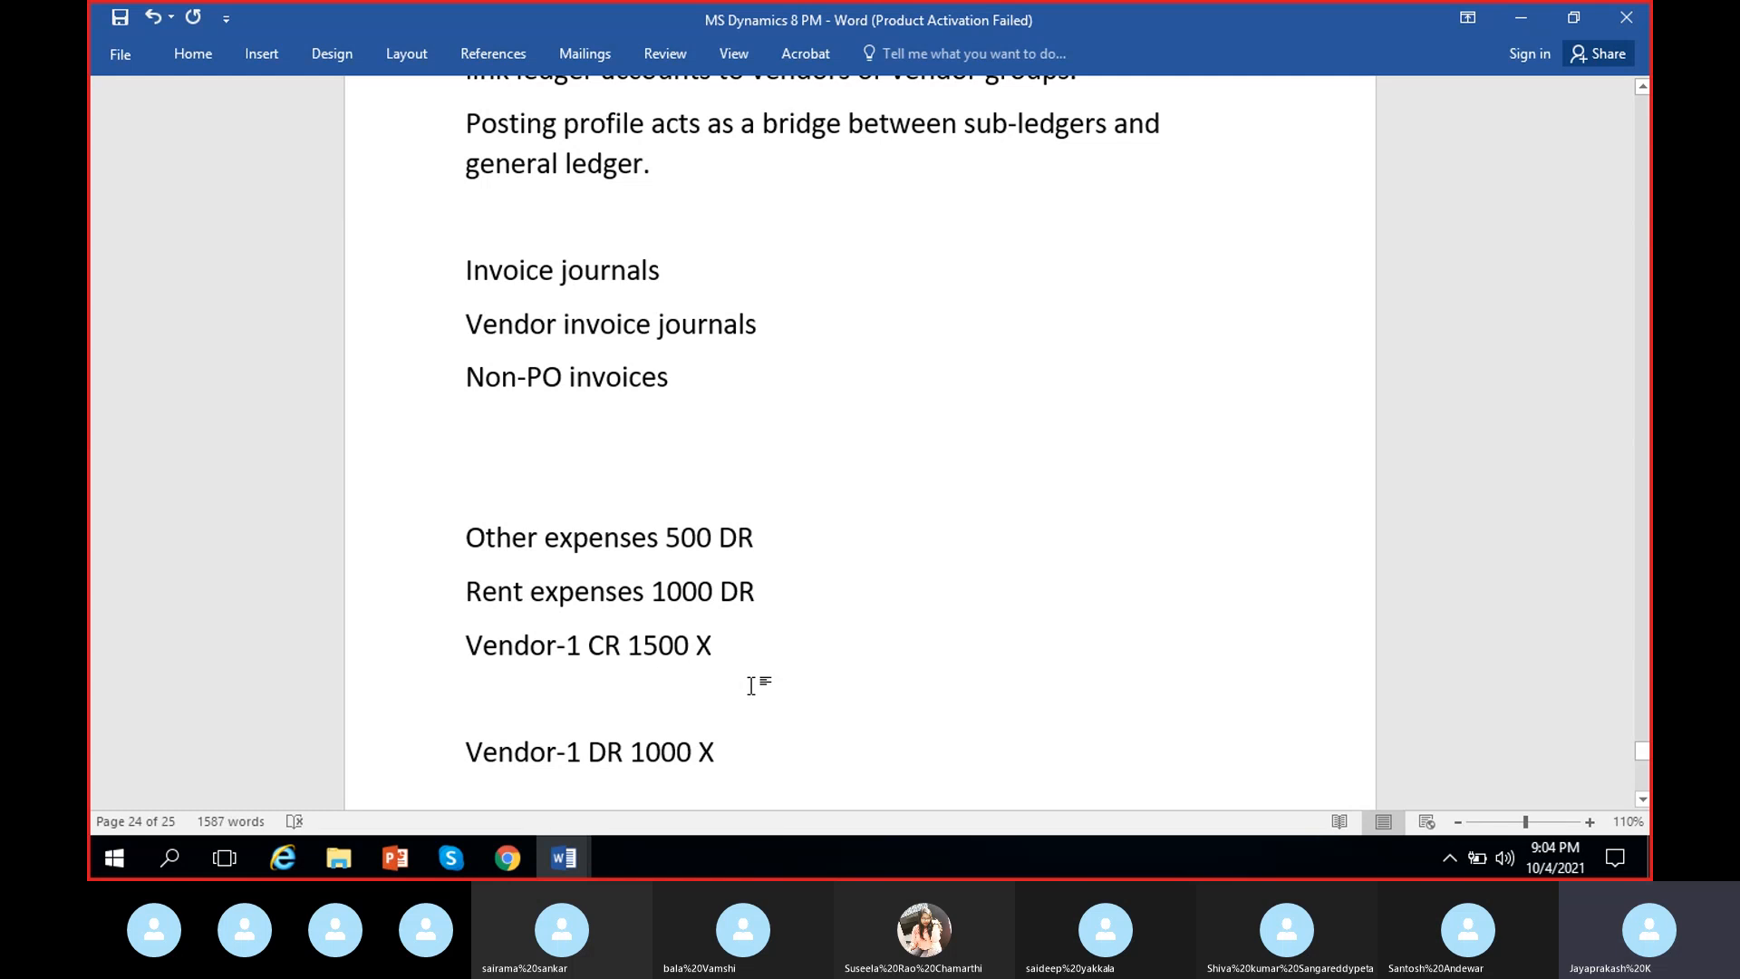
drag(745, 664, 468, 563)
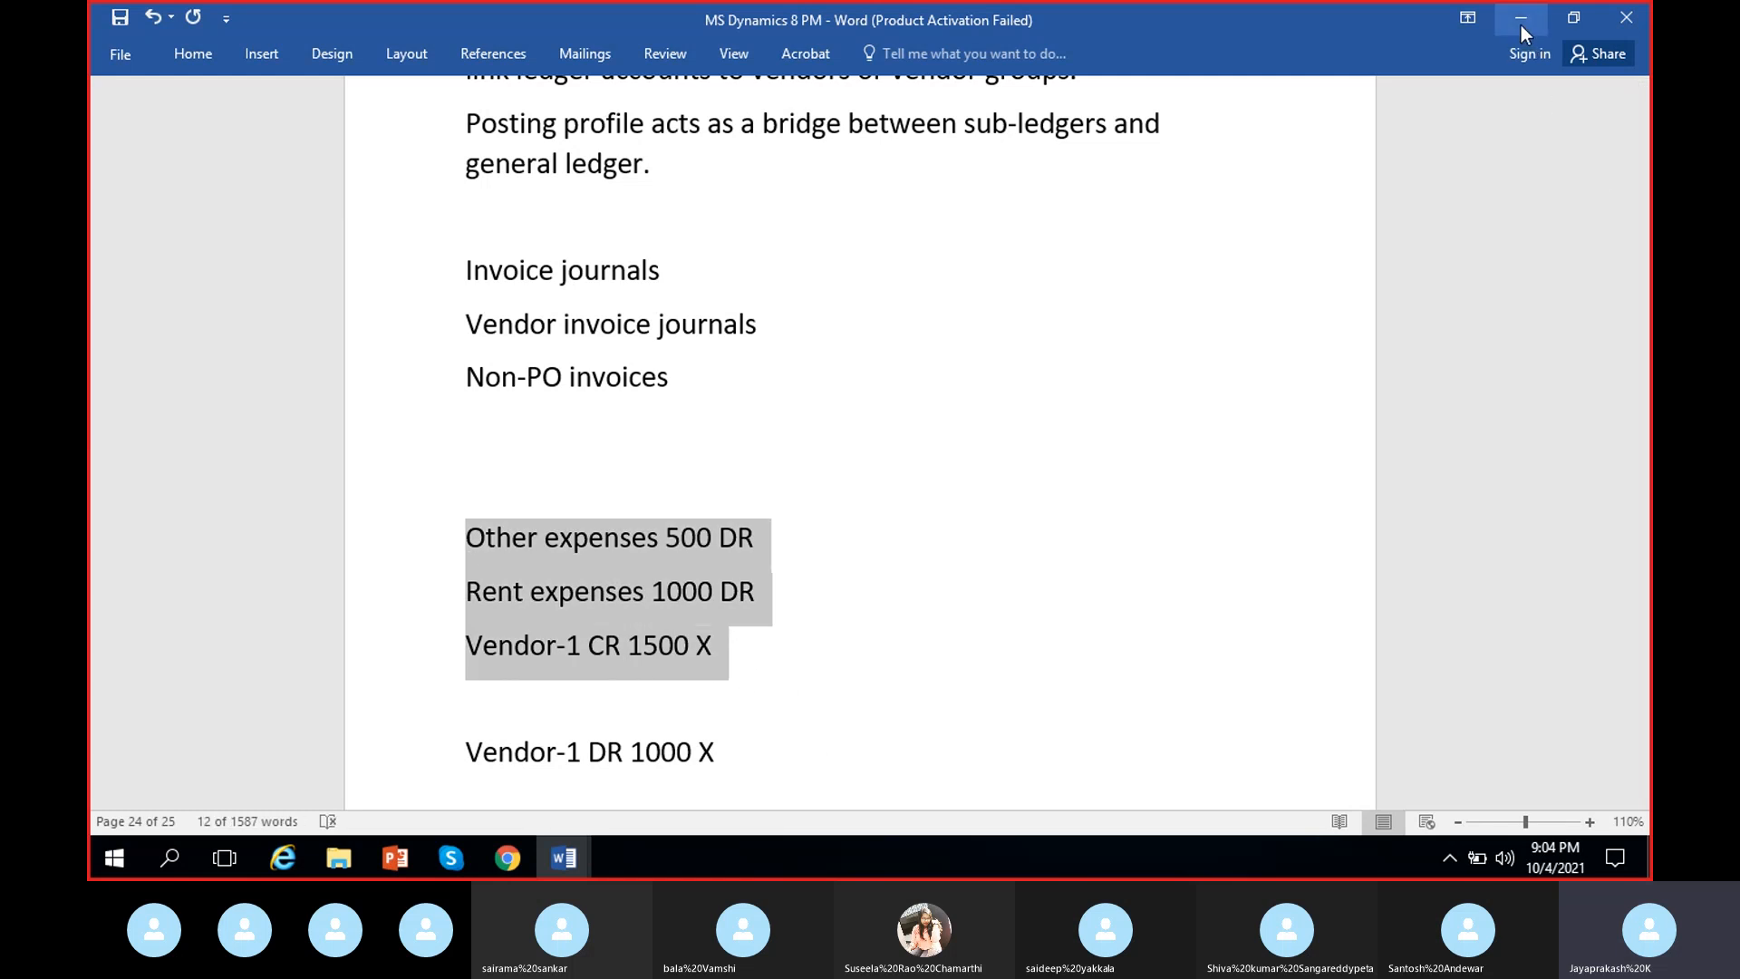
key(ctrl+s)
click(1147, 450)
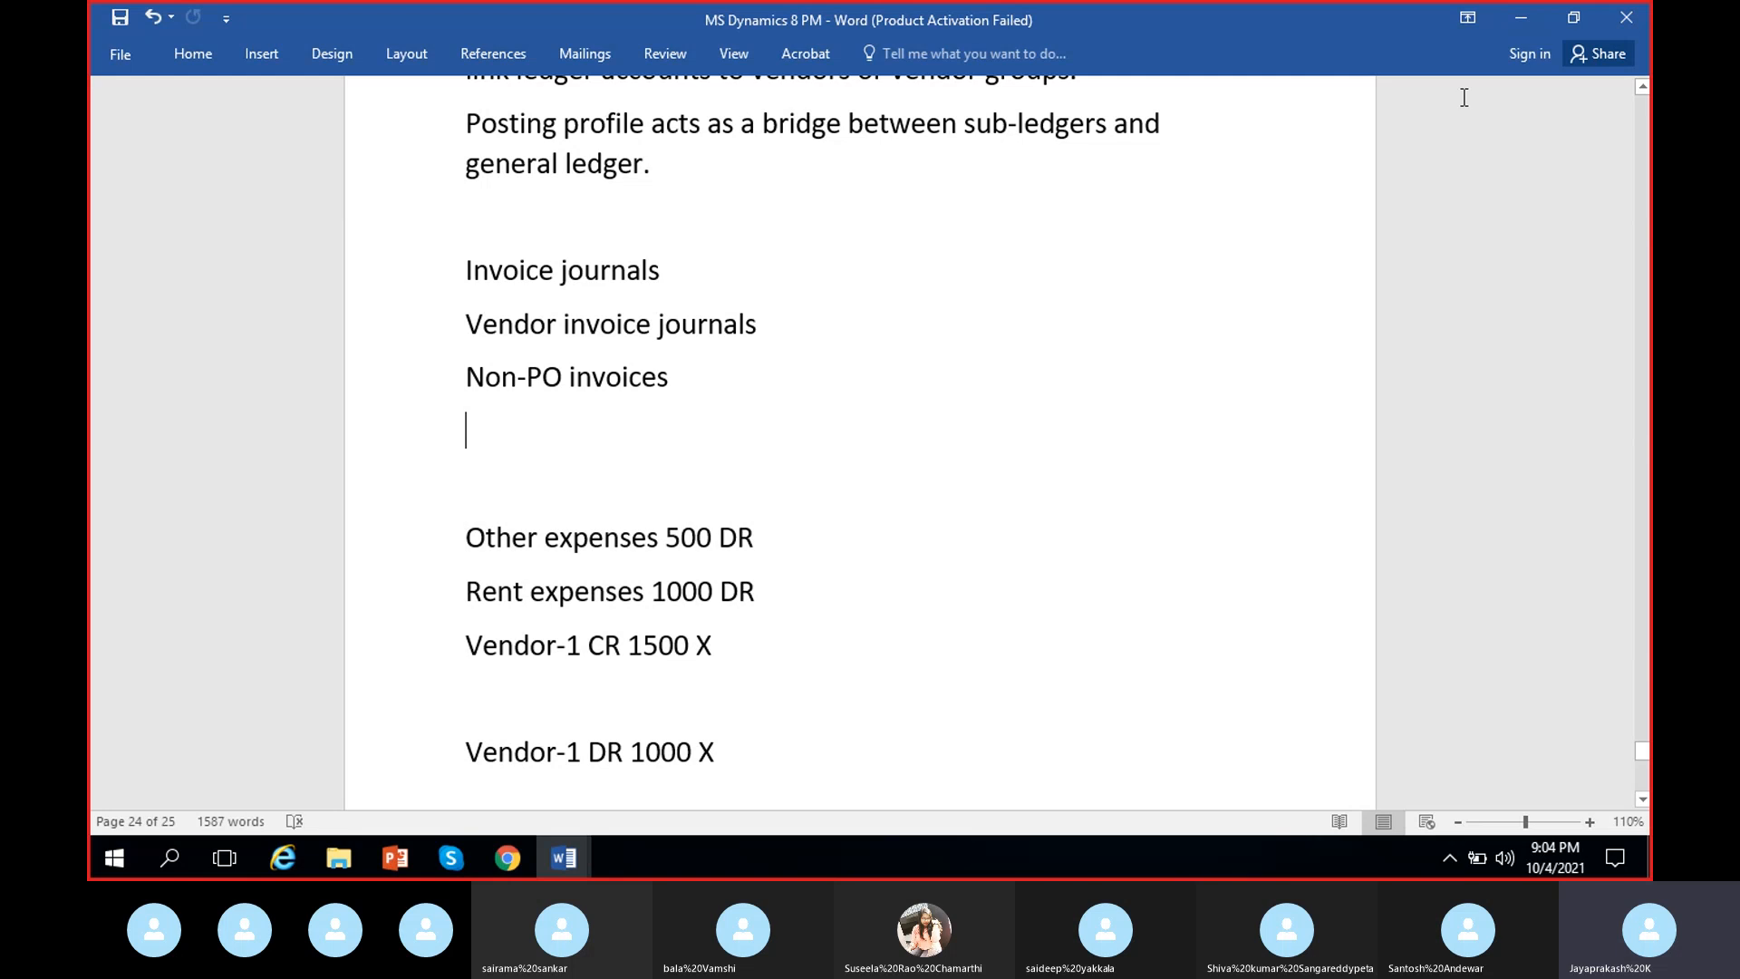
Switch back to the vendor invoice journal in Dynamics 365 and enter a credit of 1,500 on the MS-INV-02 line.
click(1531, 20)
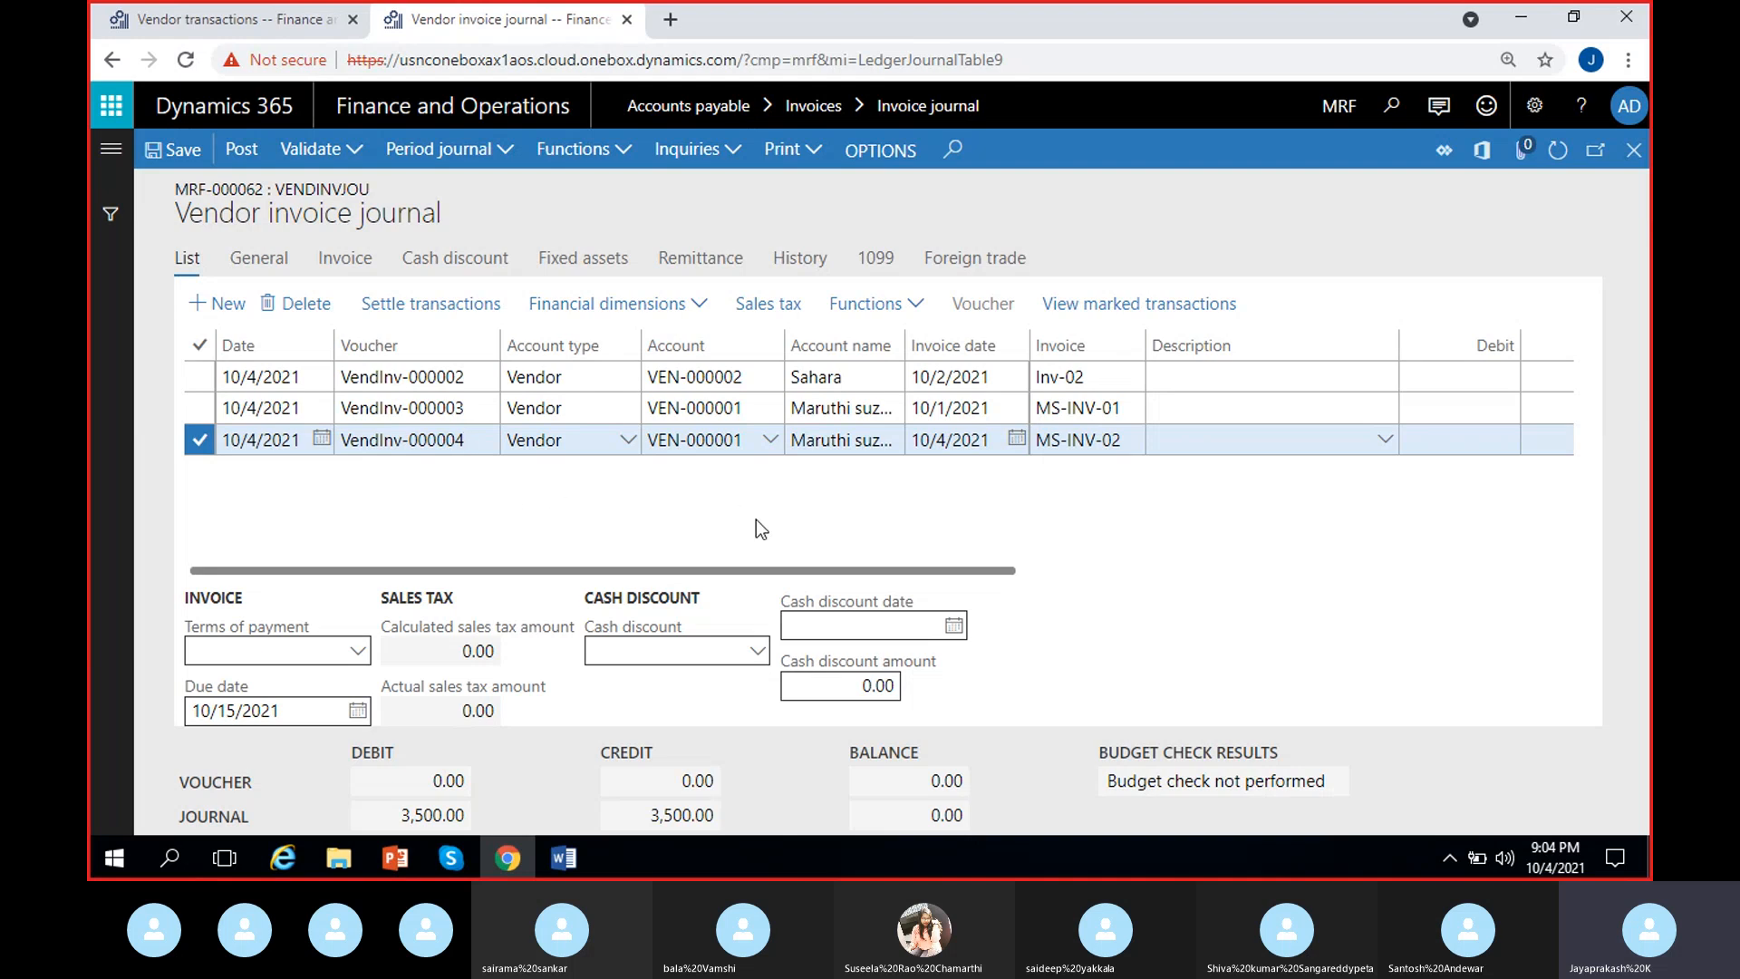
scroll(757, 521, right, 5)
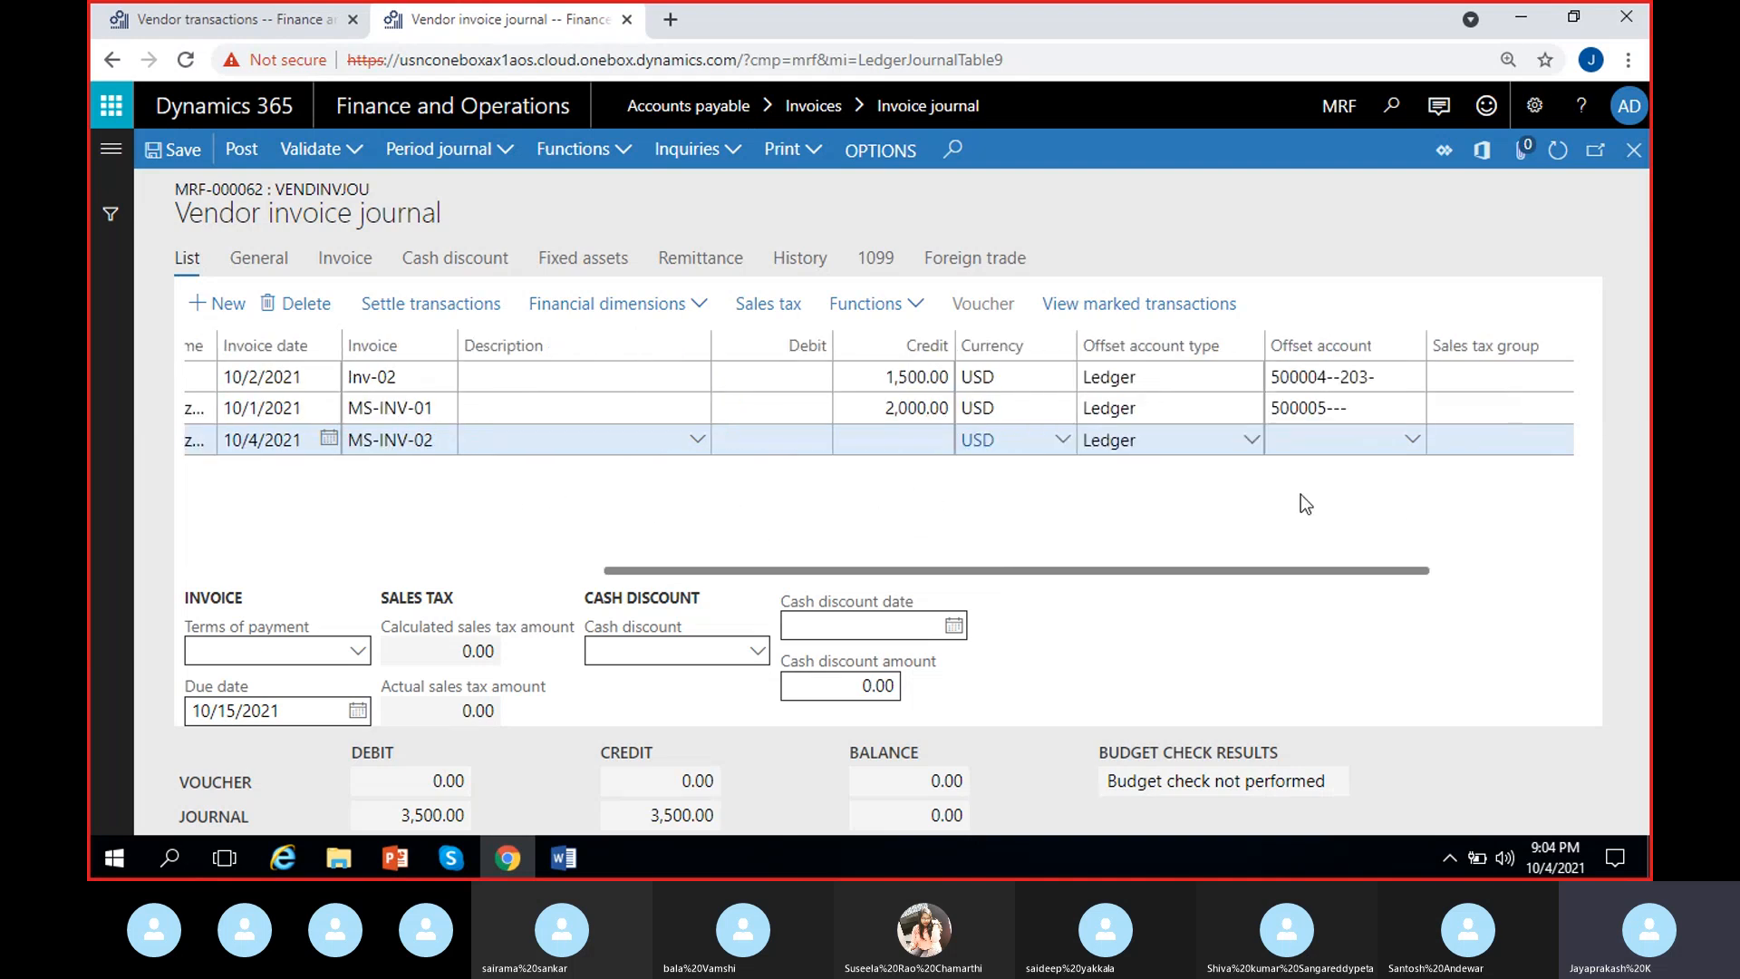
scroll(1269, 499, right, 3)
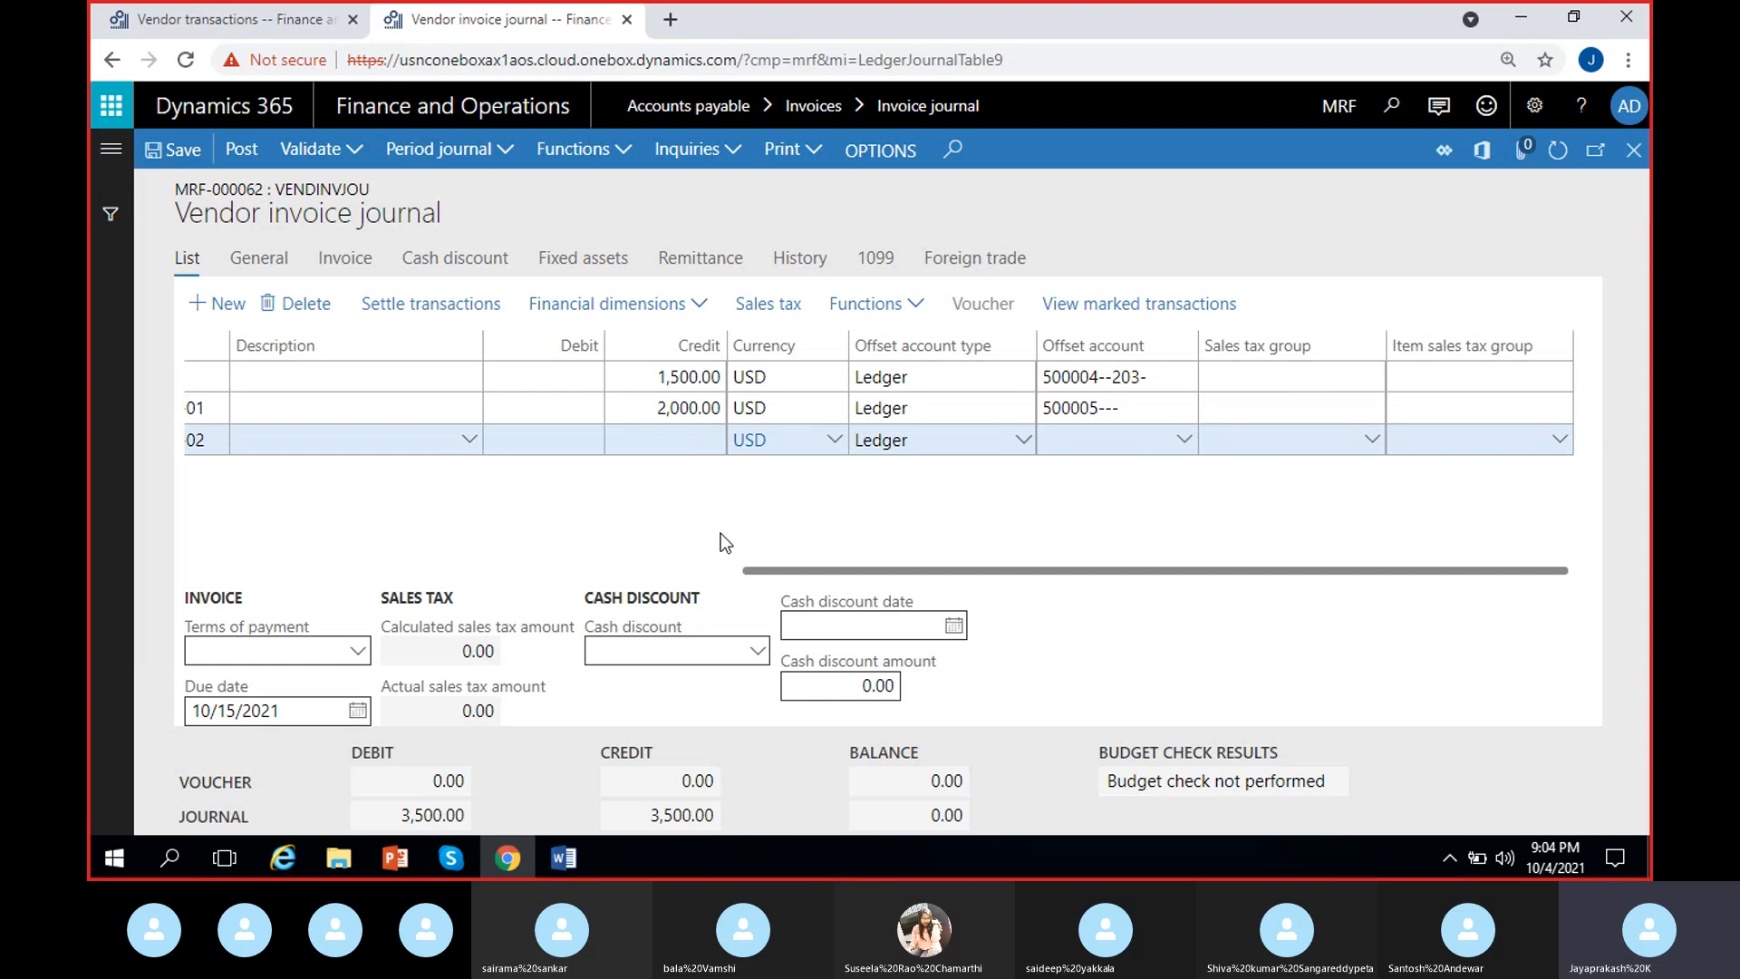
click(661, 450)
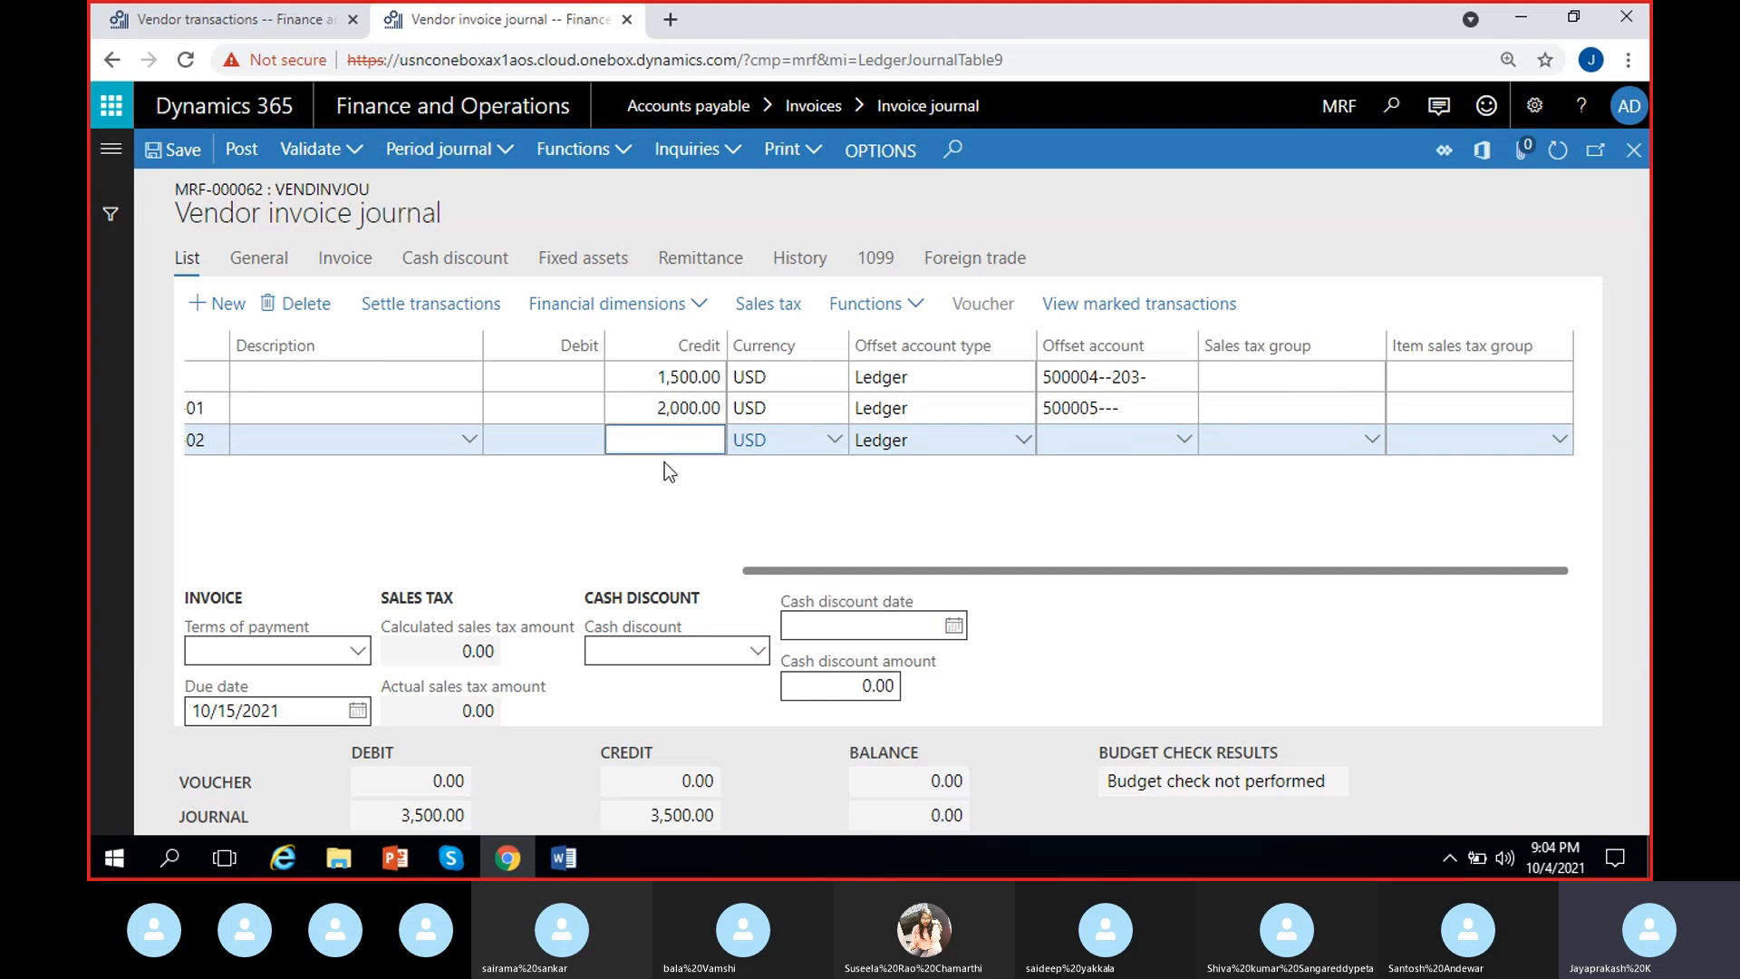
text(1,500)
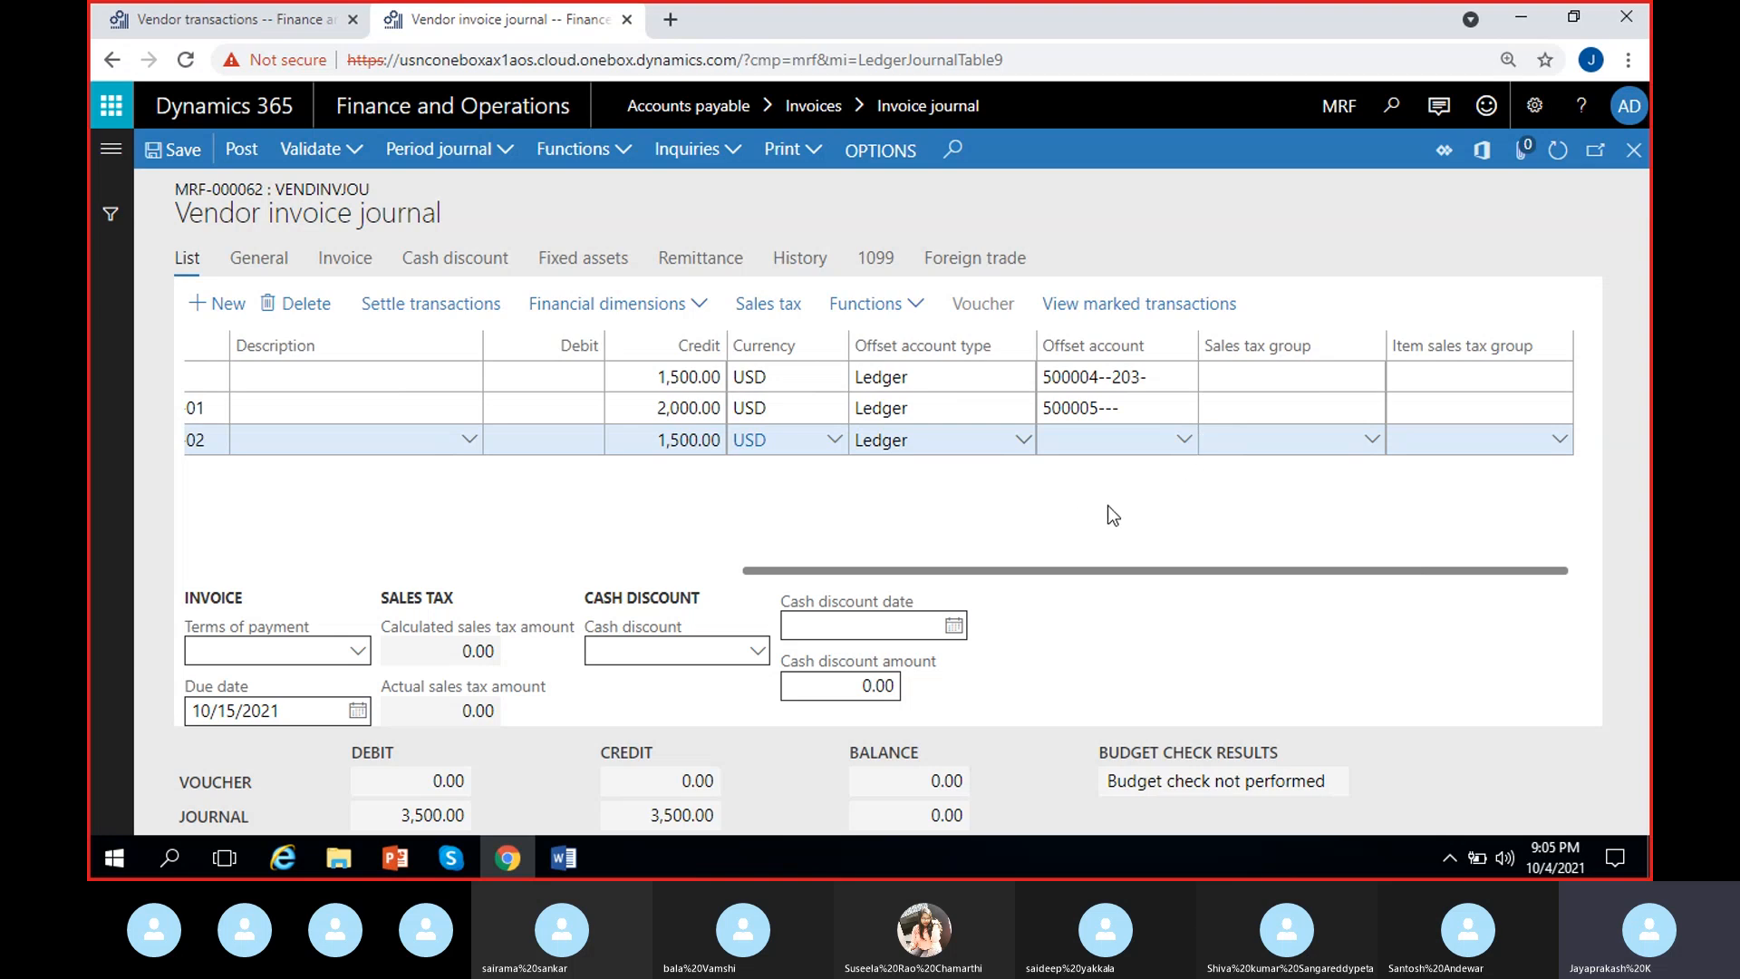
Add a journal line to voucher VendInv-000004 with account type Ledger and main account 500000 for rent expense.
scroll(901, 503, left, 10)
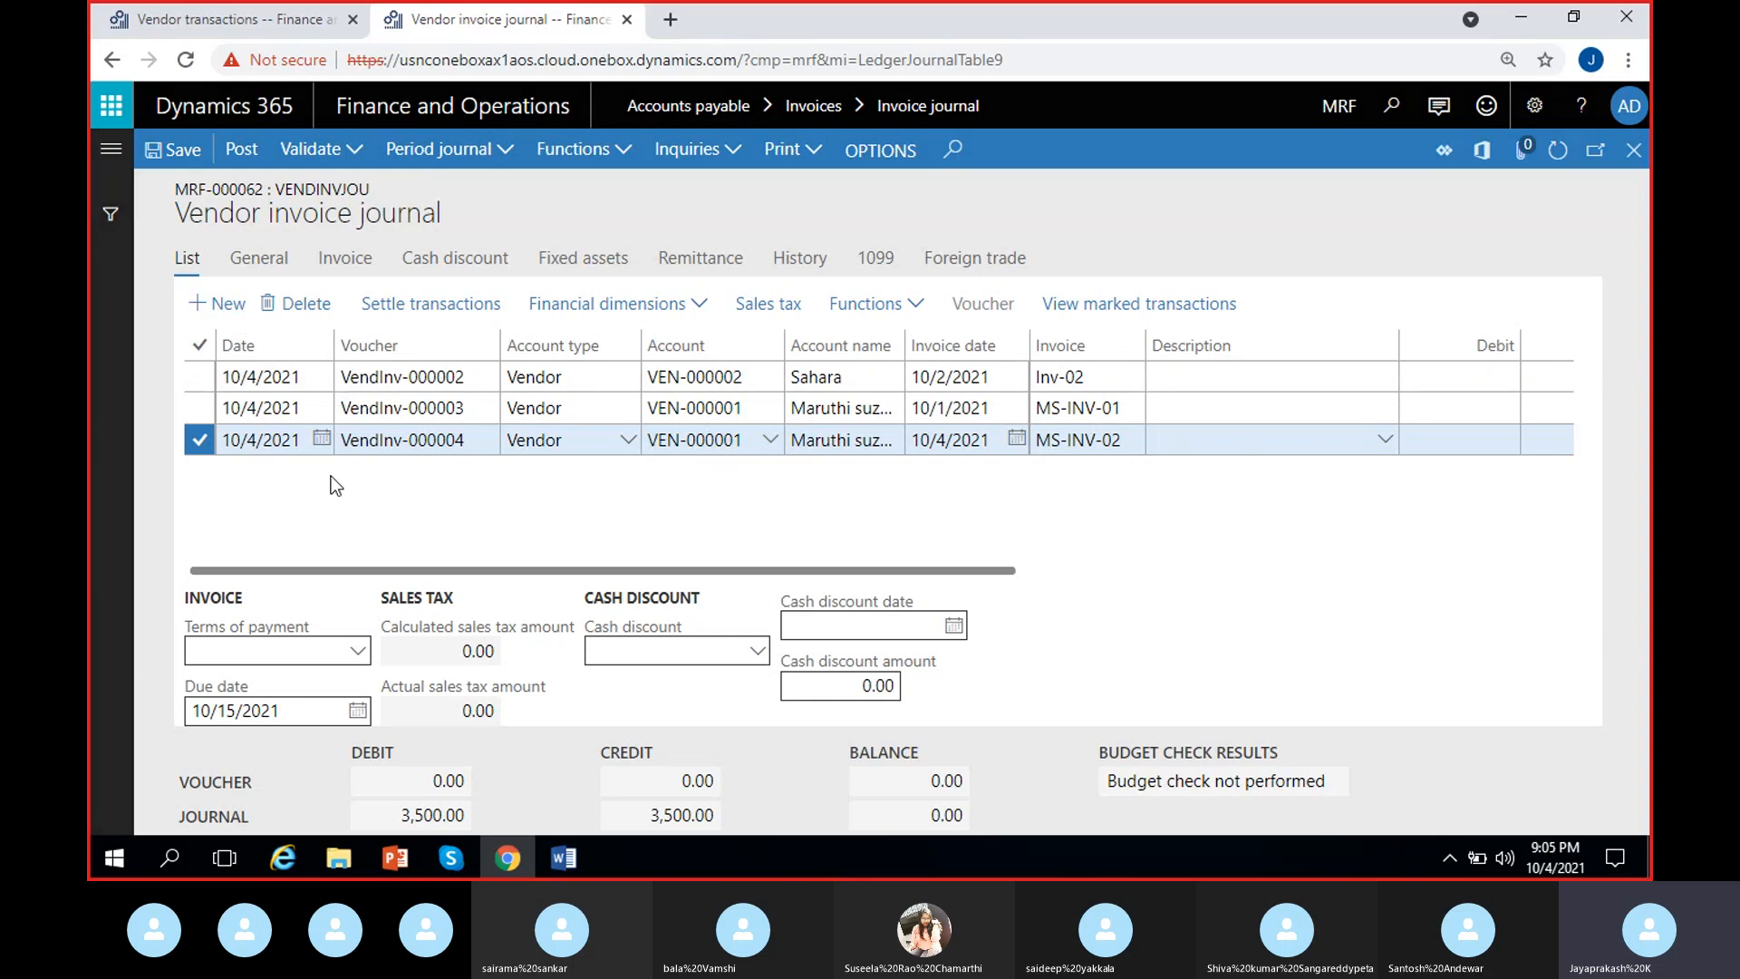
key(alt+n)
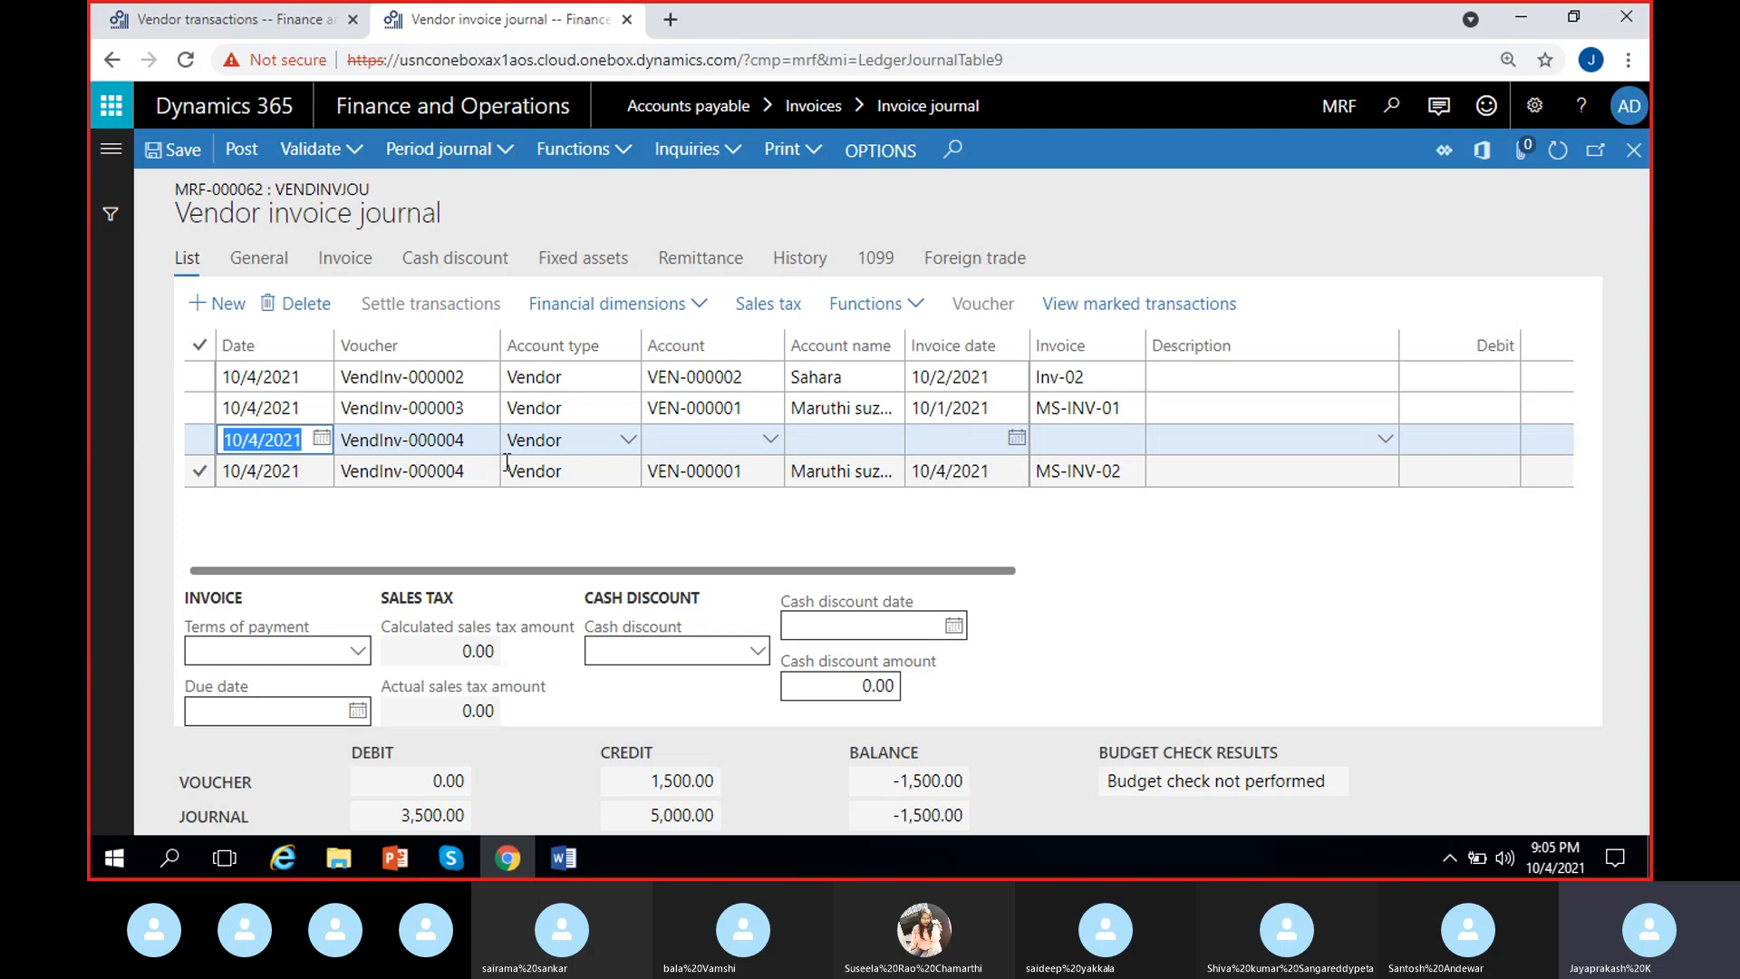
key(Tab)
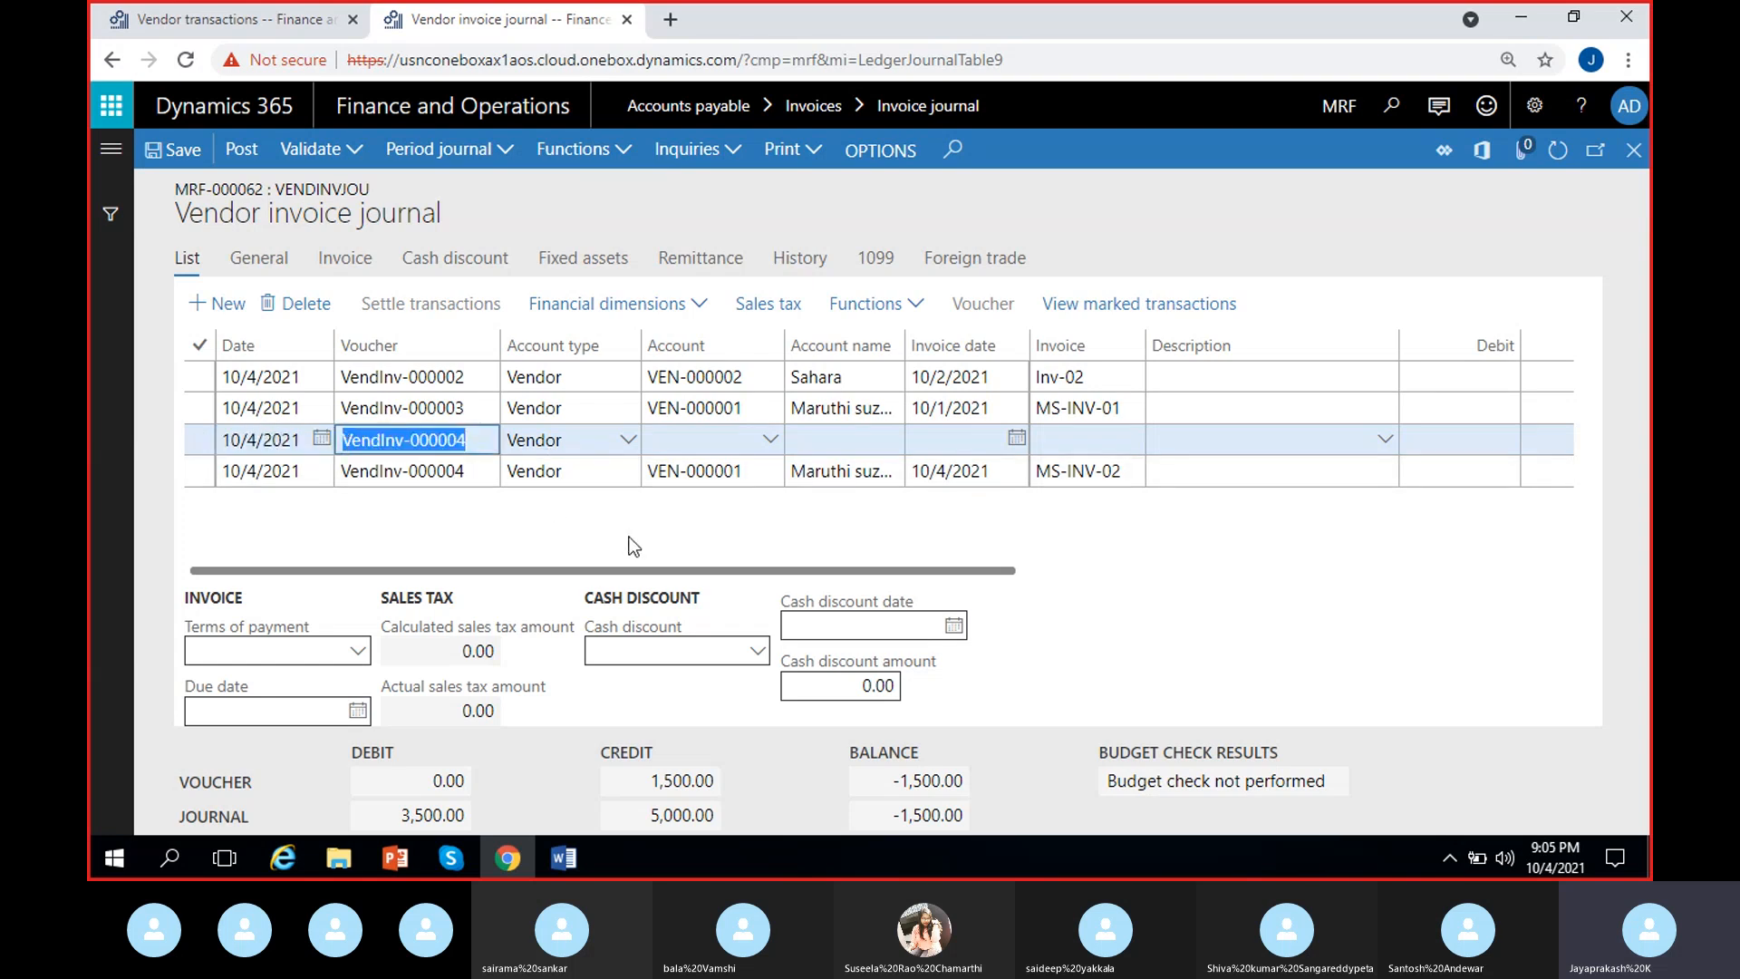
click(657, 443)
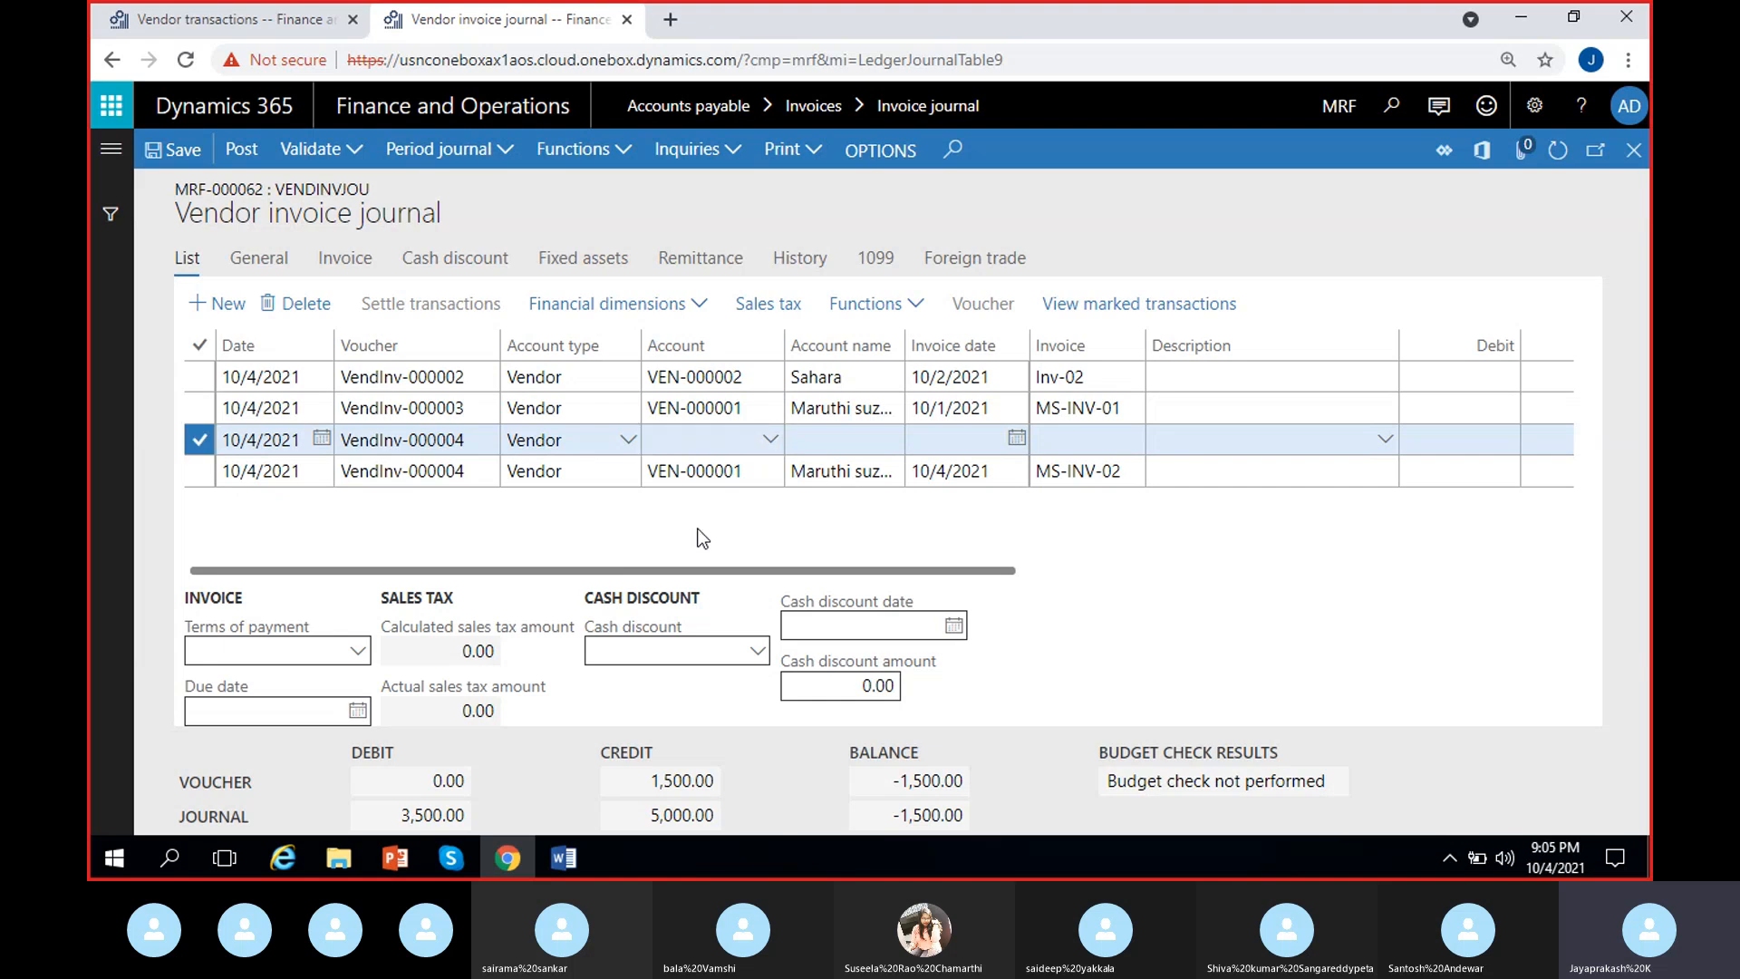
click(627, 439)
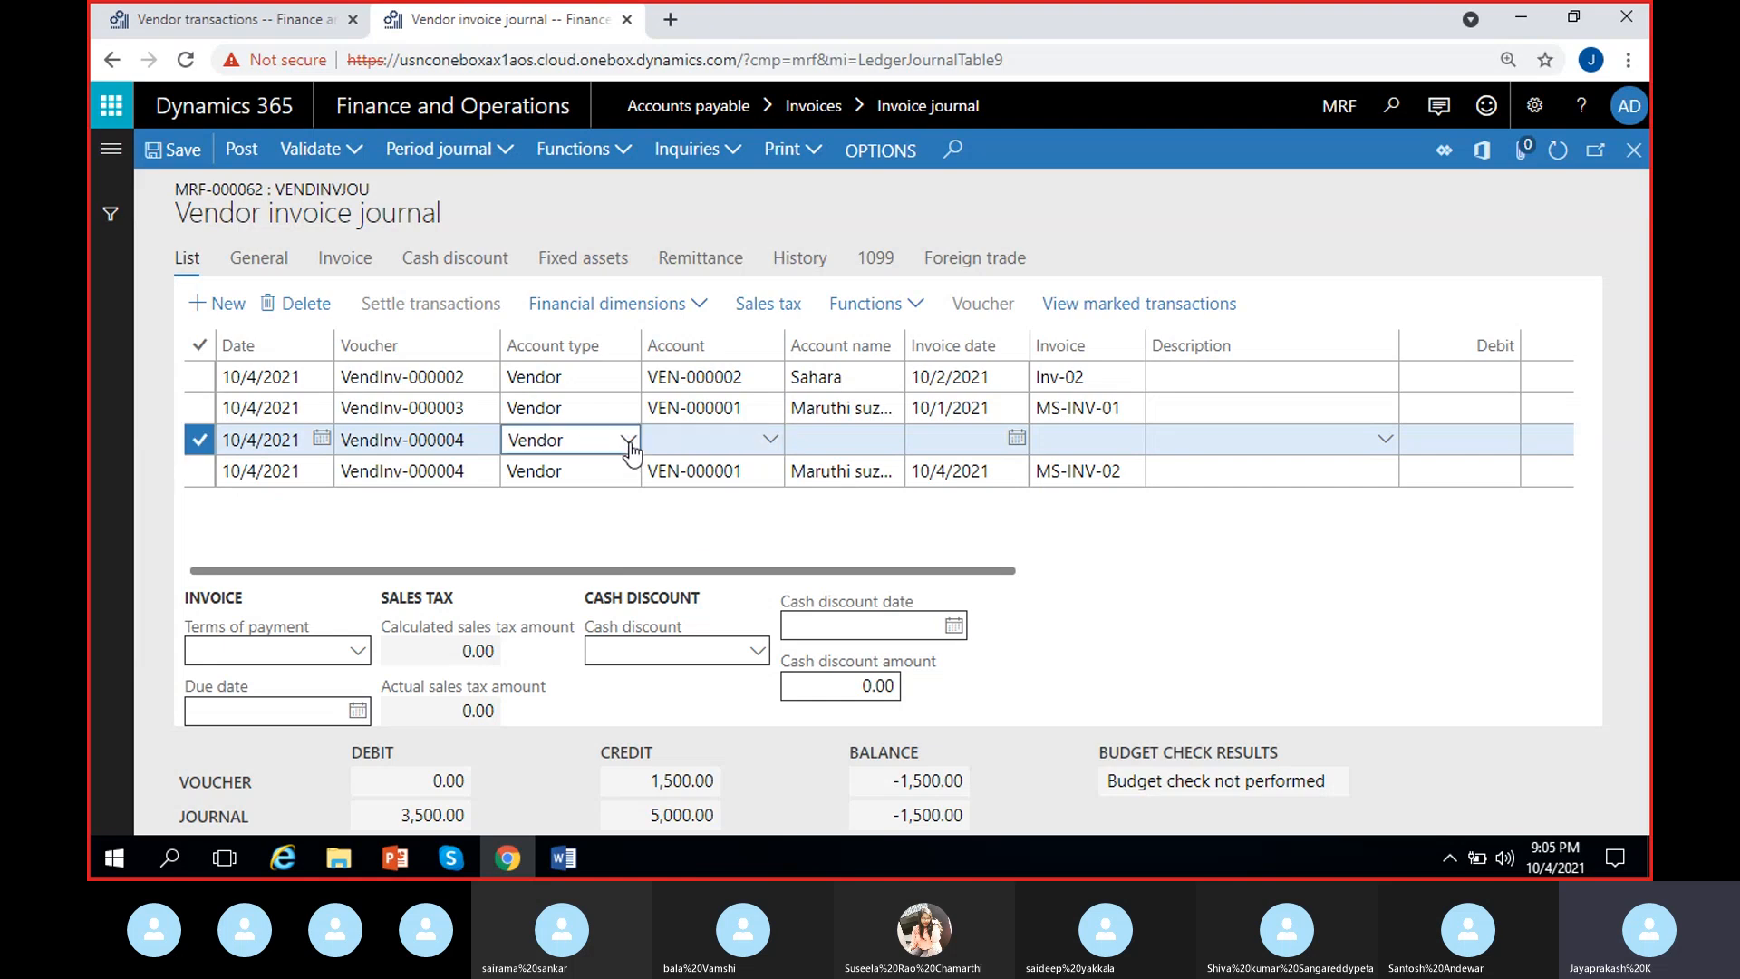
click(590, 473)
click(768, 442)
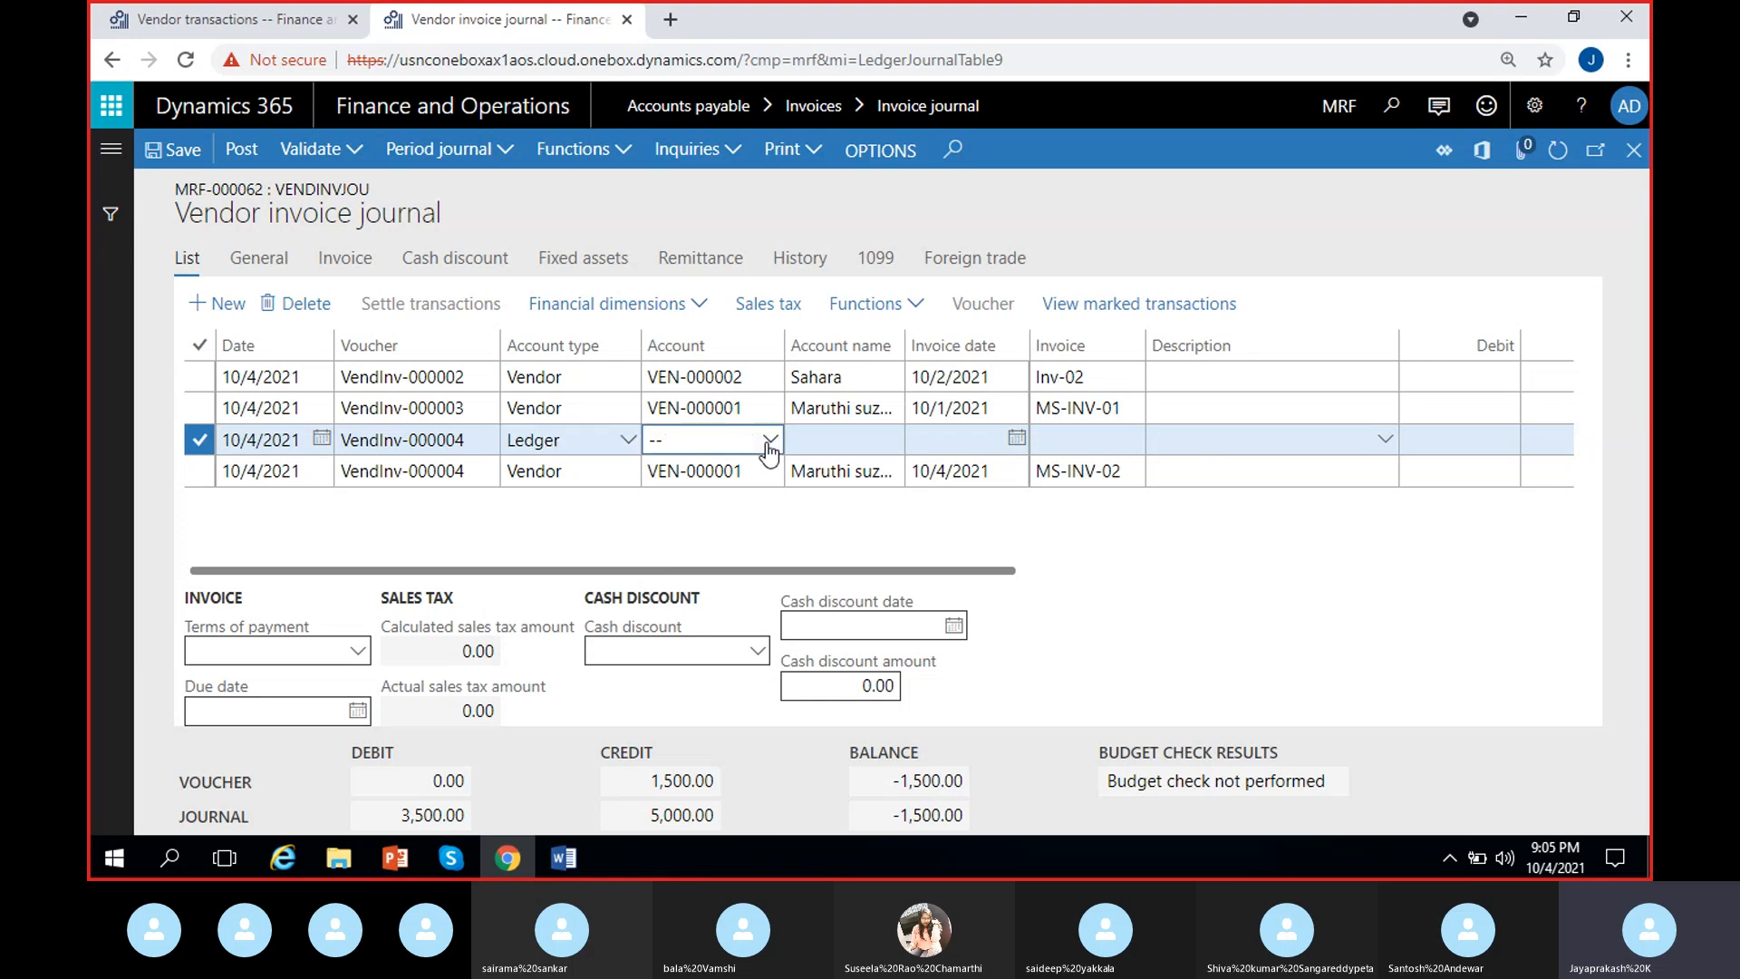
click(769, 441)
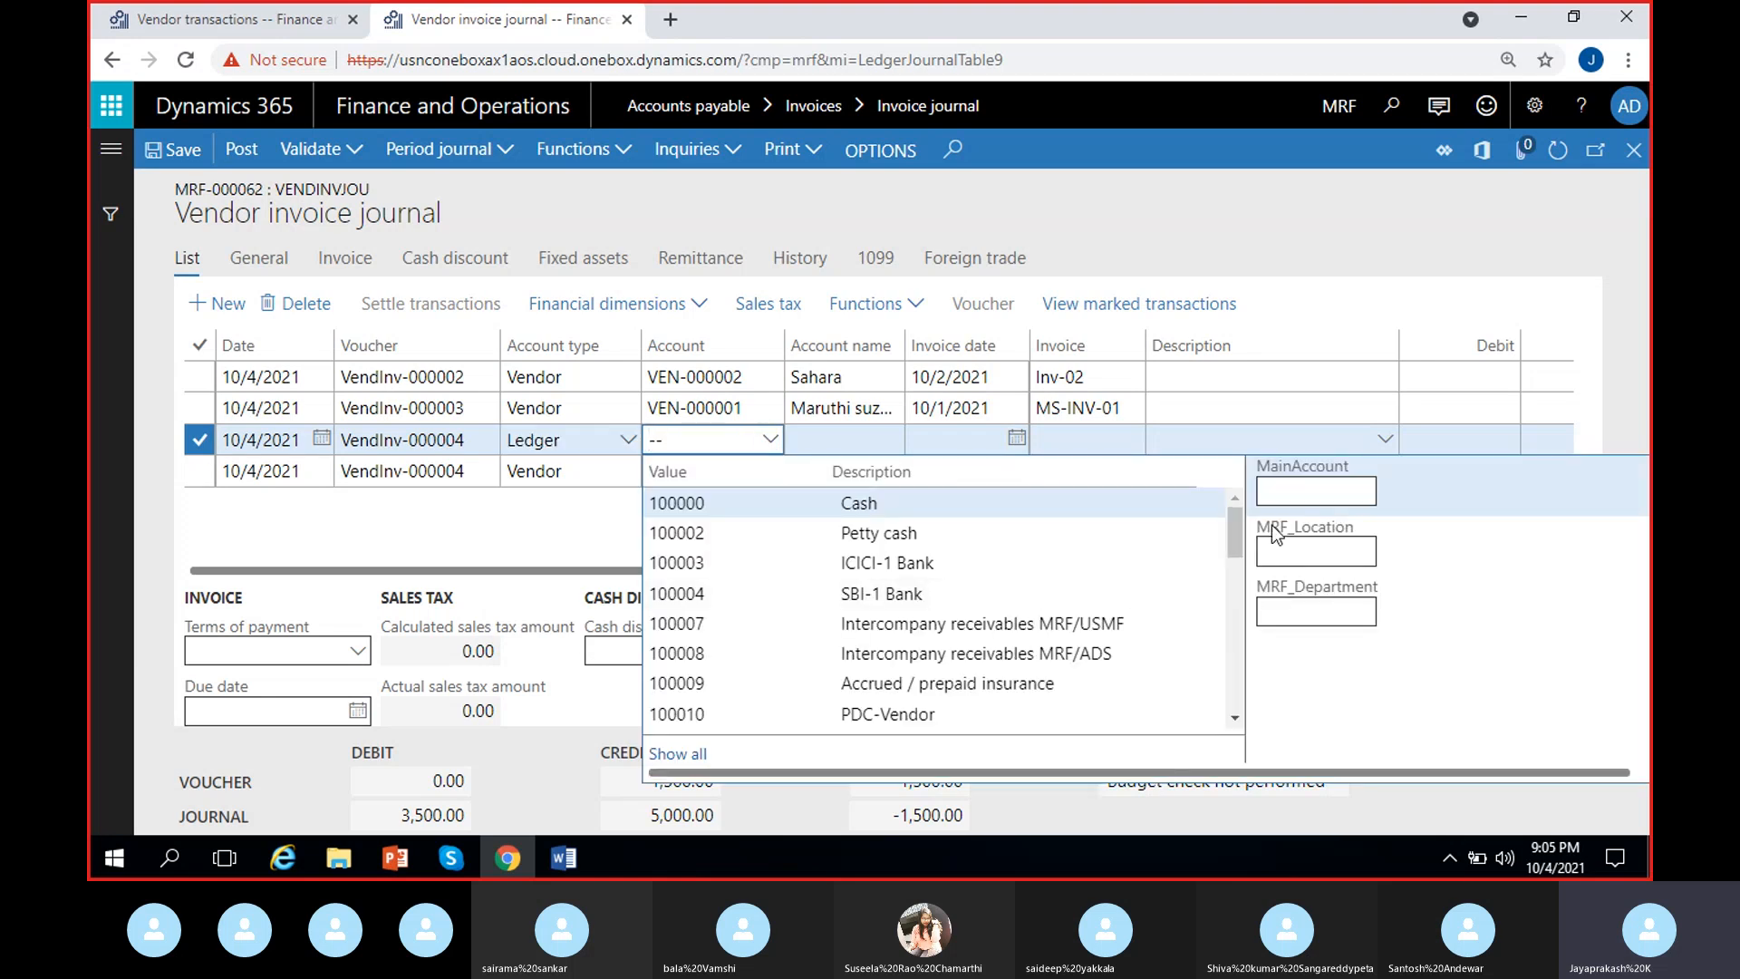
click(1283, 500)
text(ren)
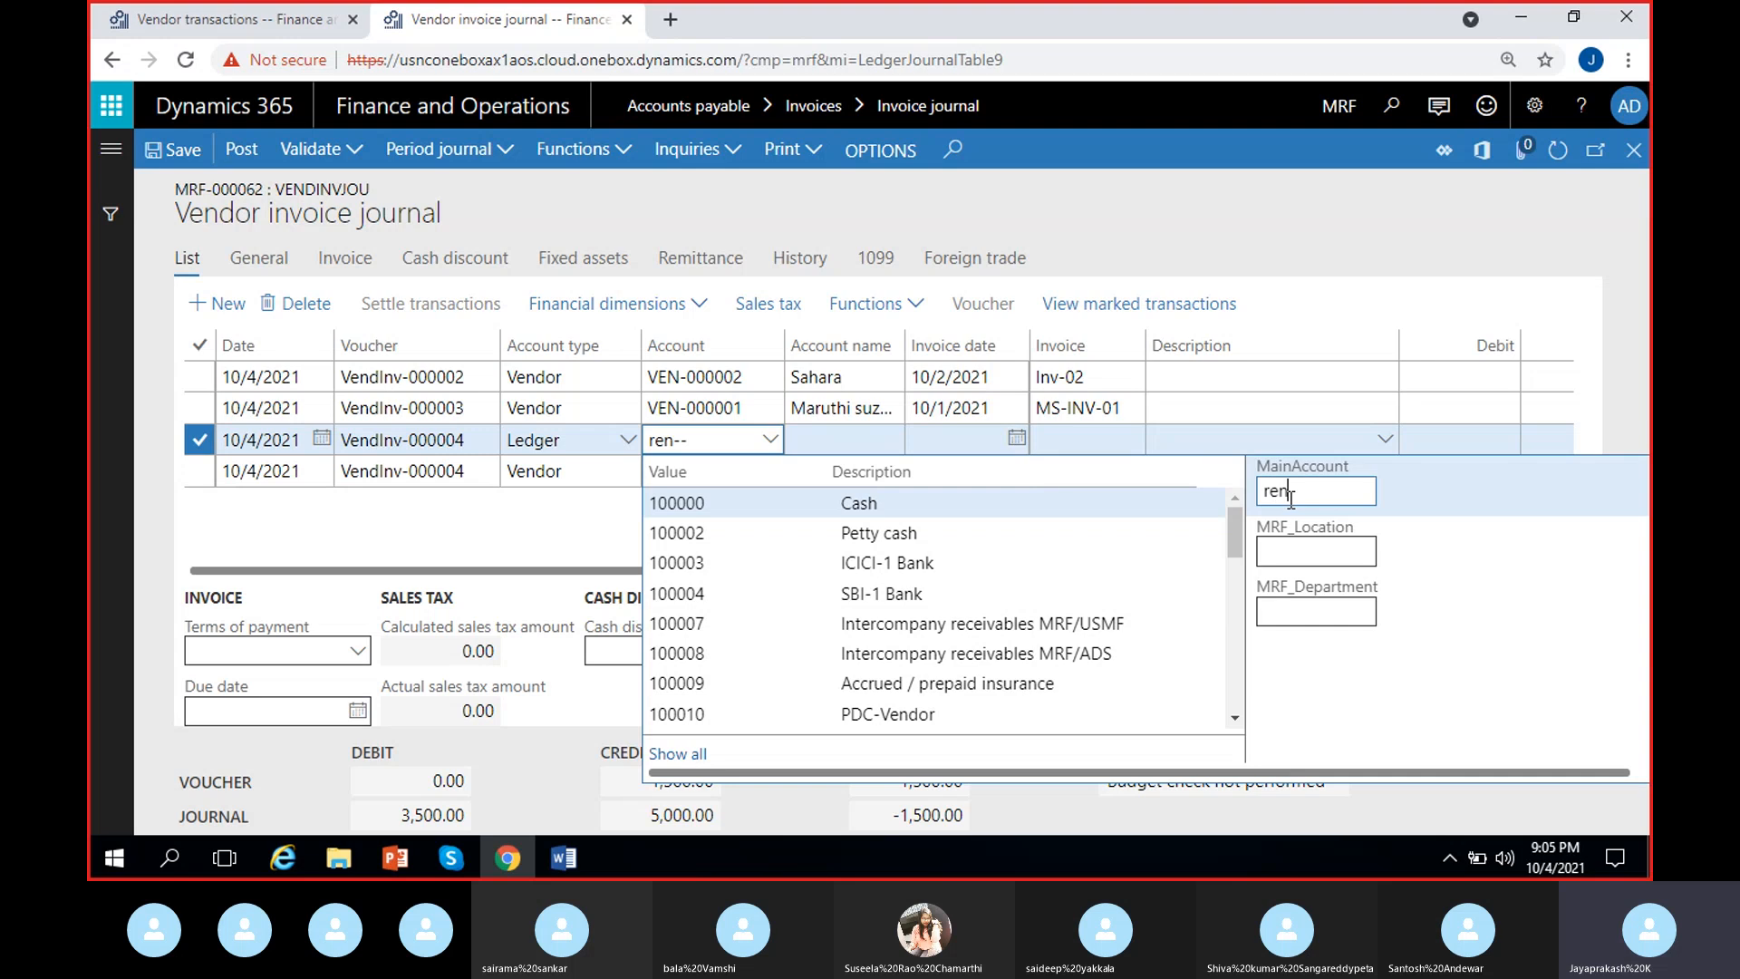
click(897, 506)
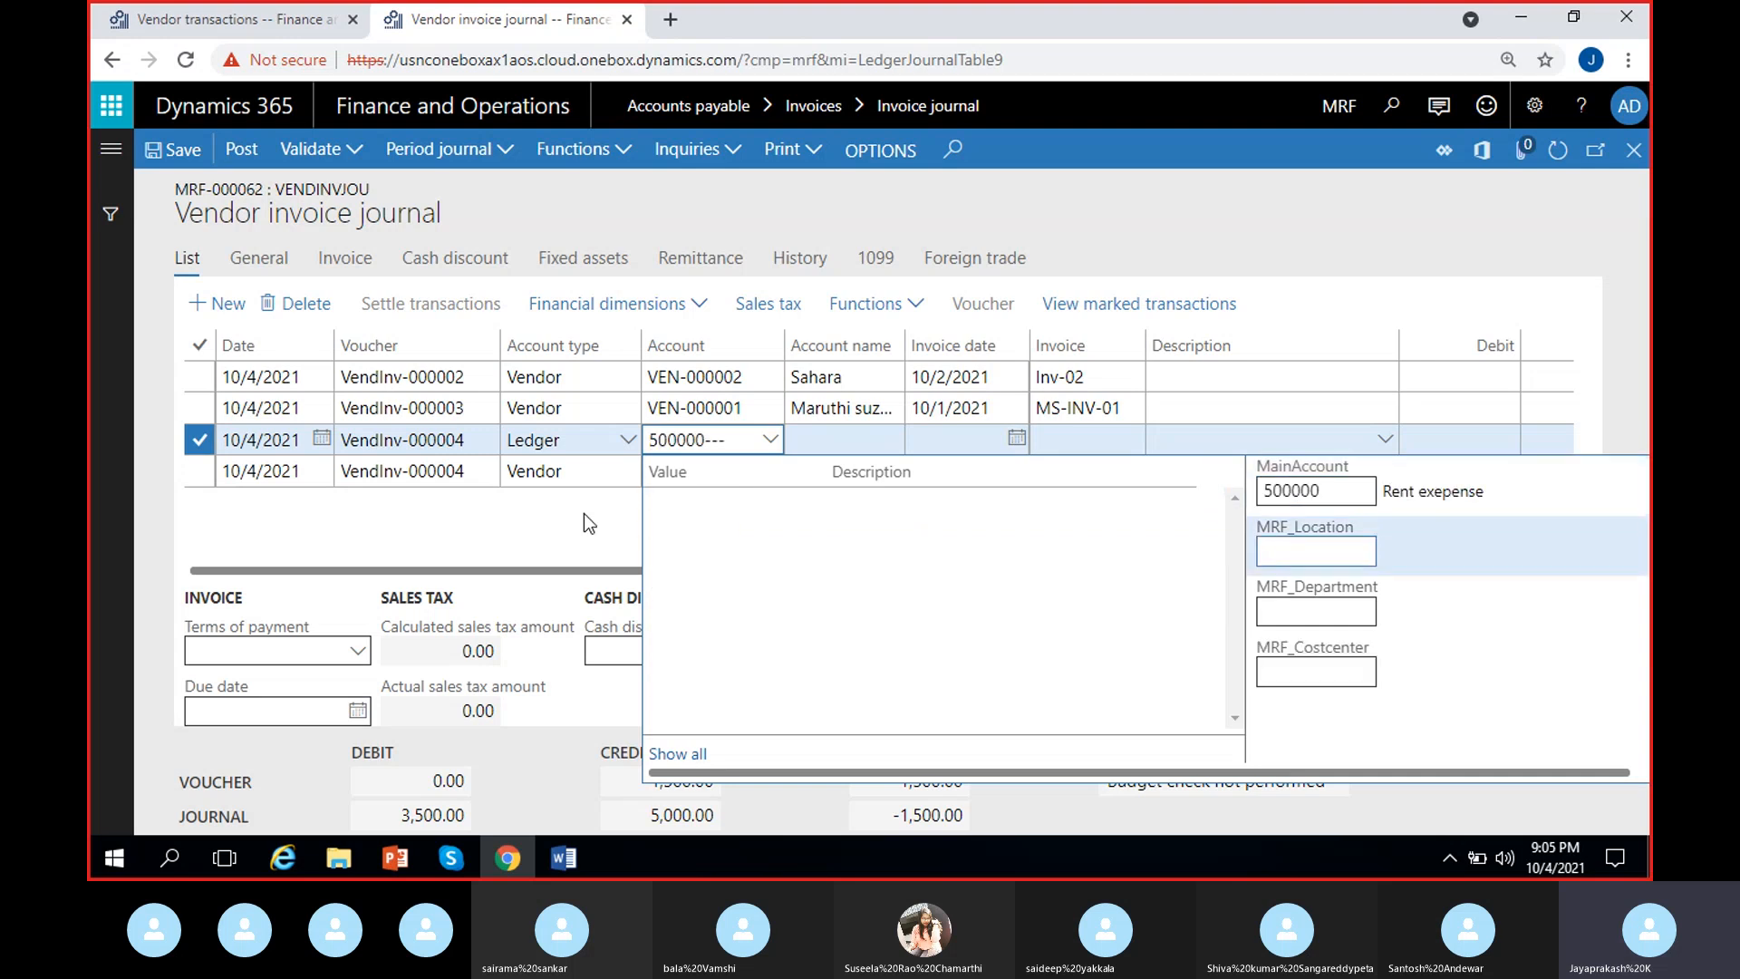
click(581, 515)
Enter a debit of 1,000 on the rent expense line and check the voucher's balance.
drag(915, 564, 1079, 601)
click(1145, 459)
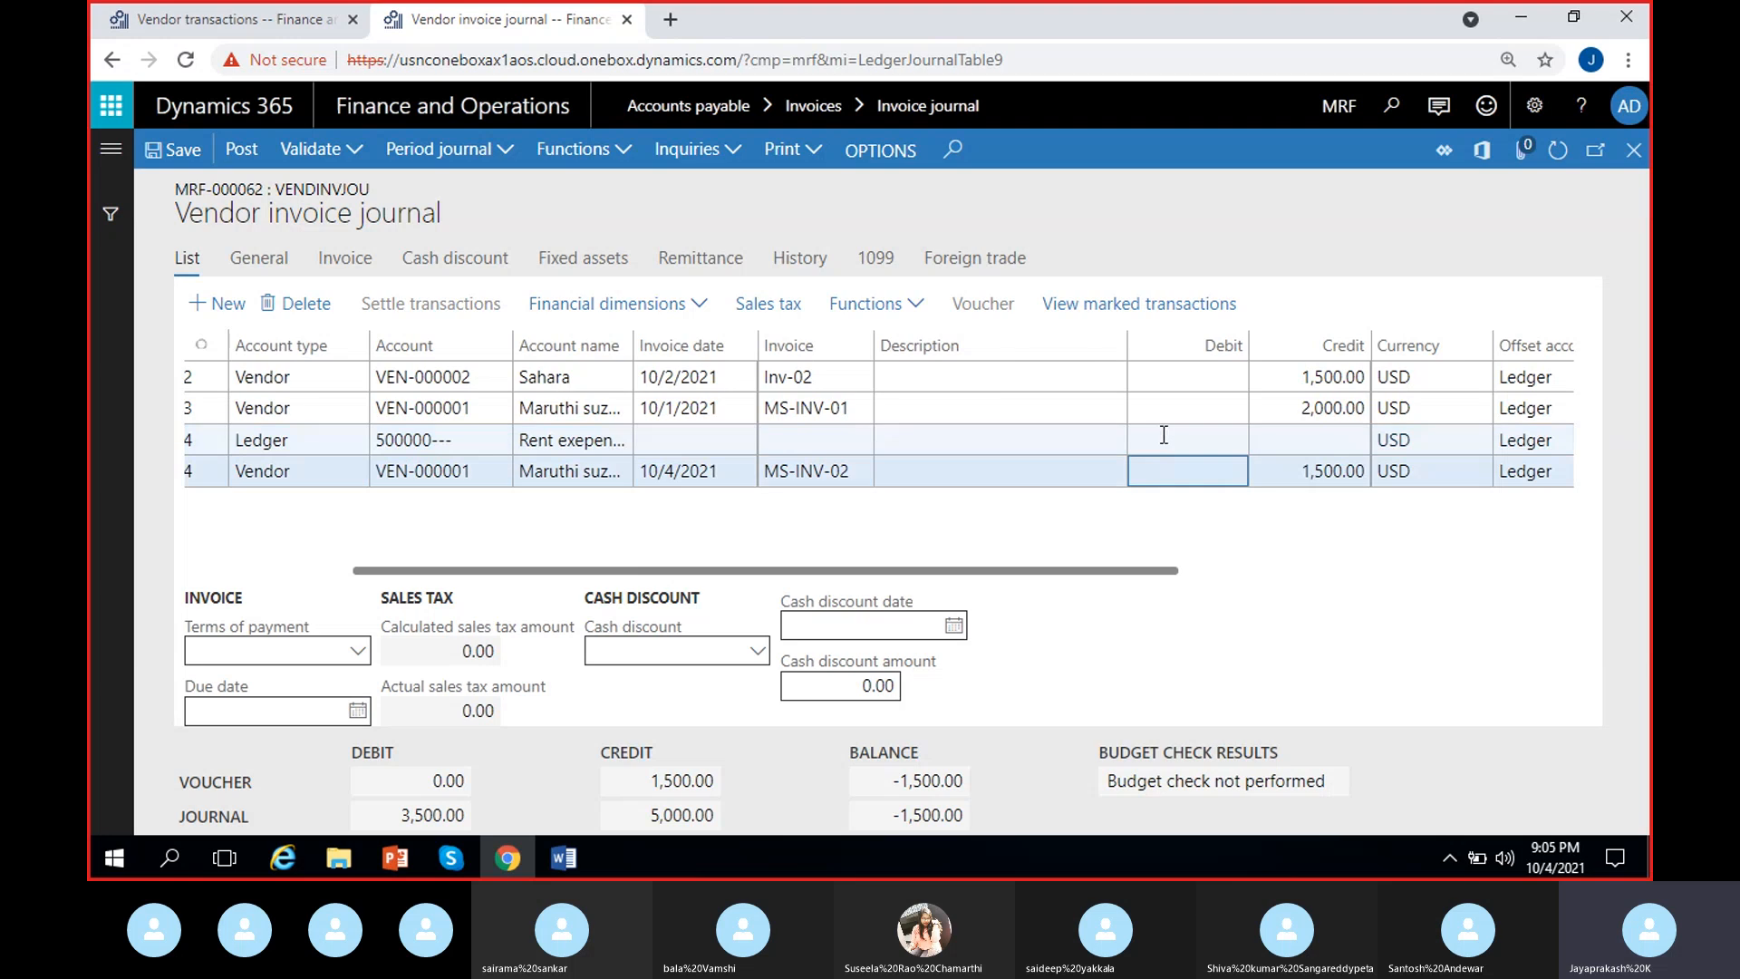
click(1163, 435)
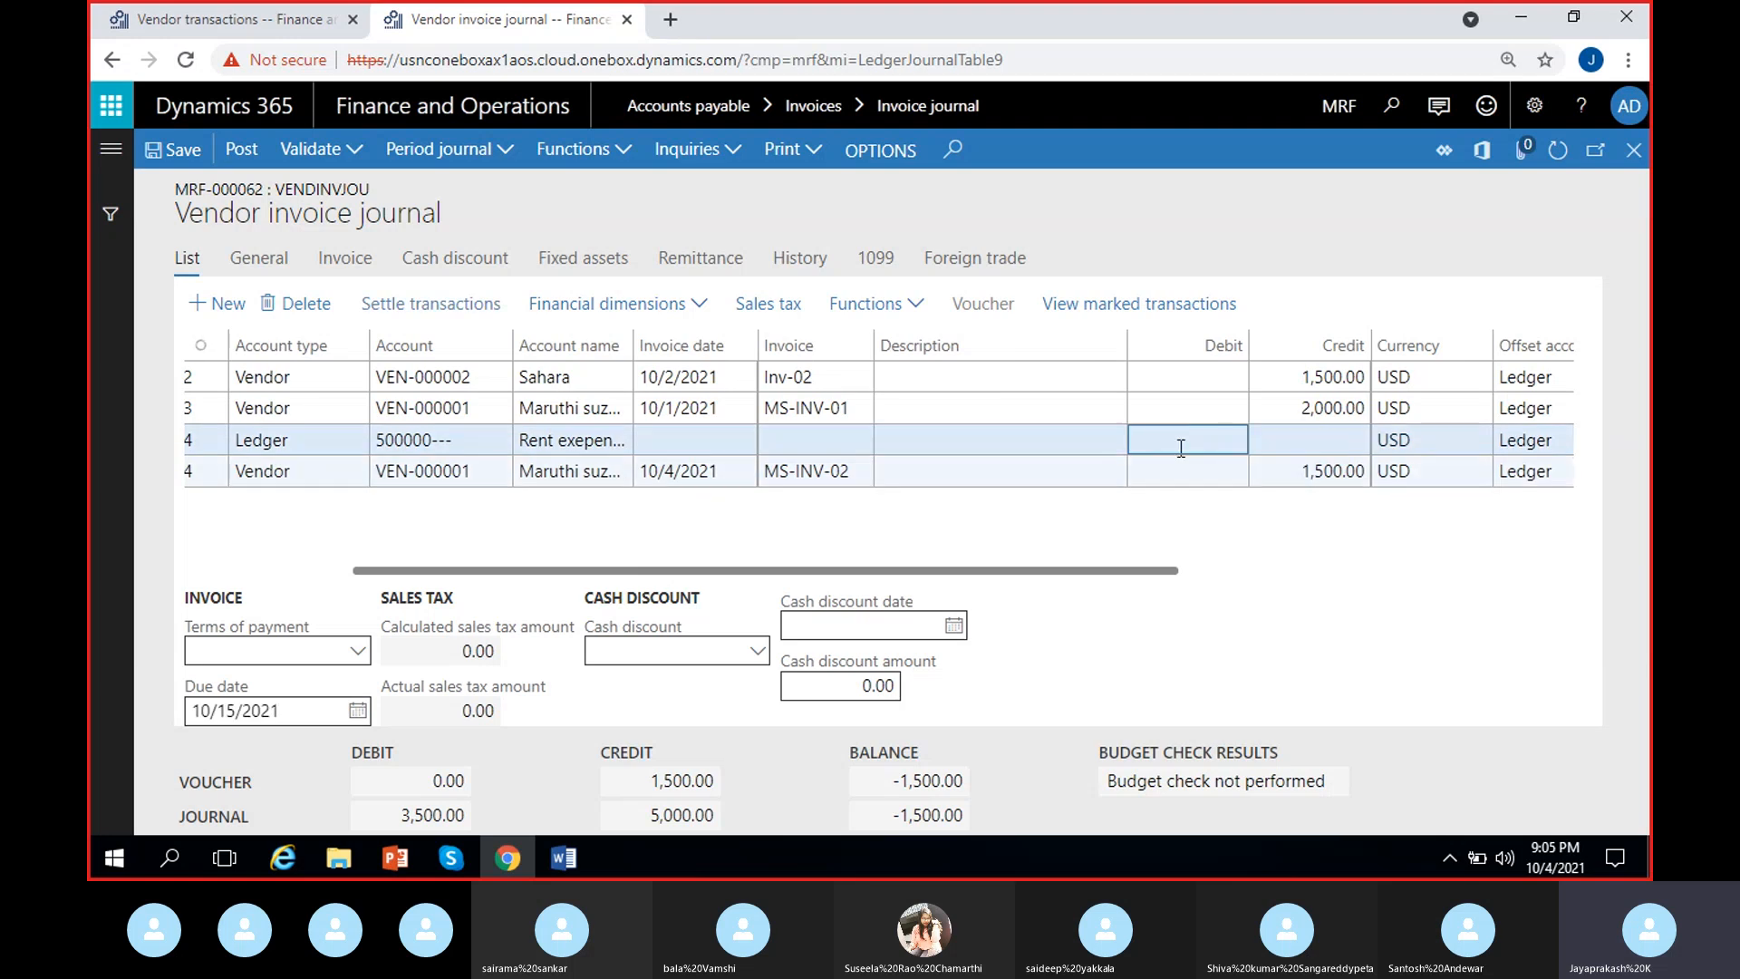
text(1000)
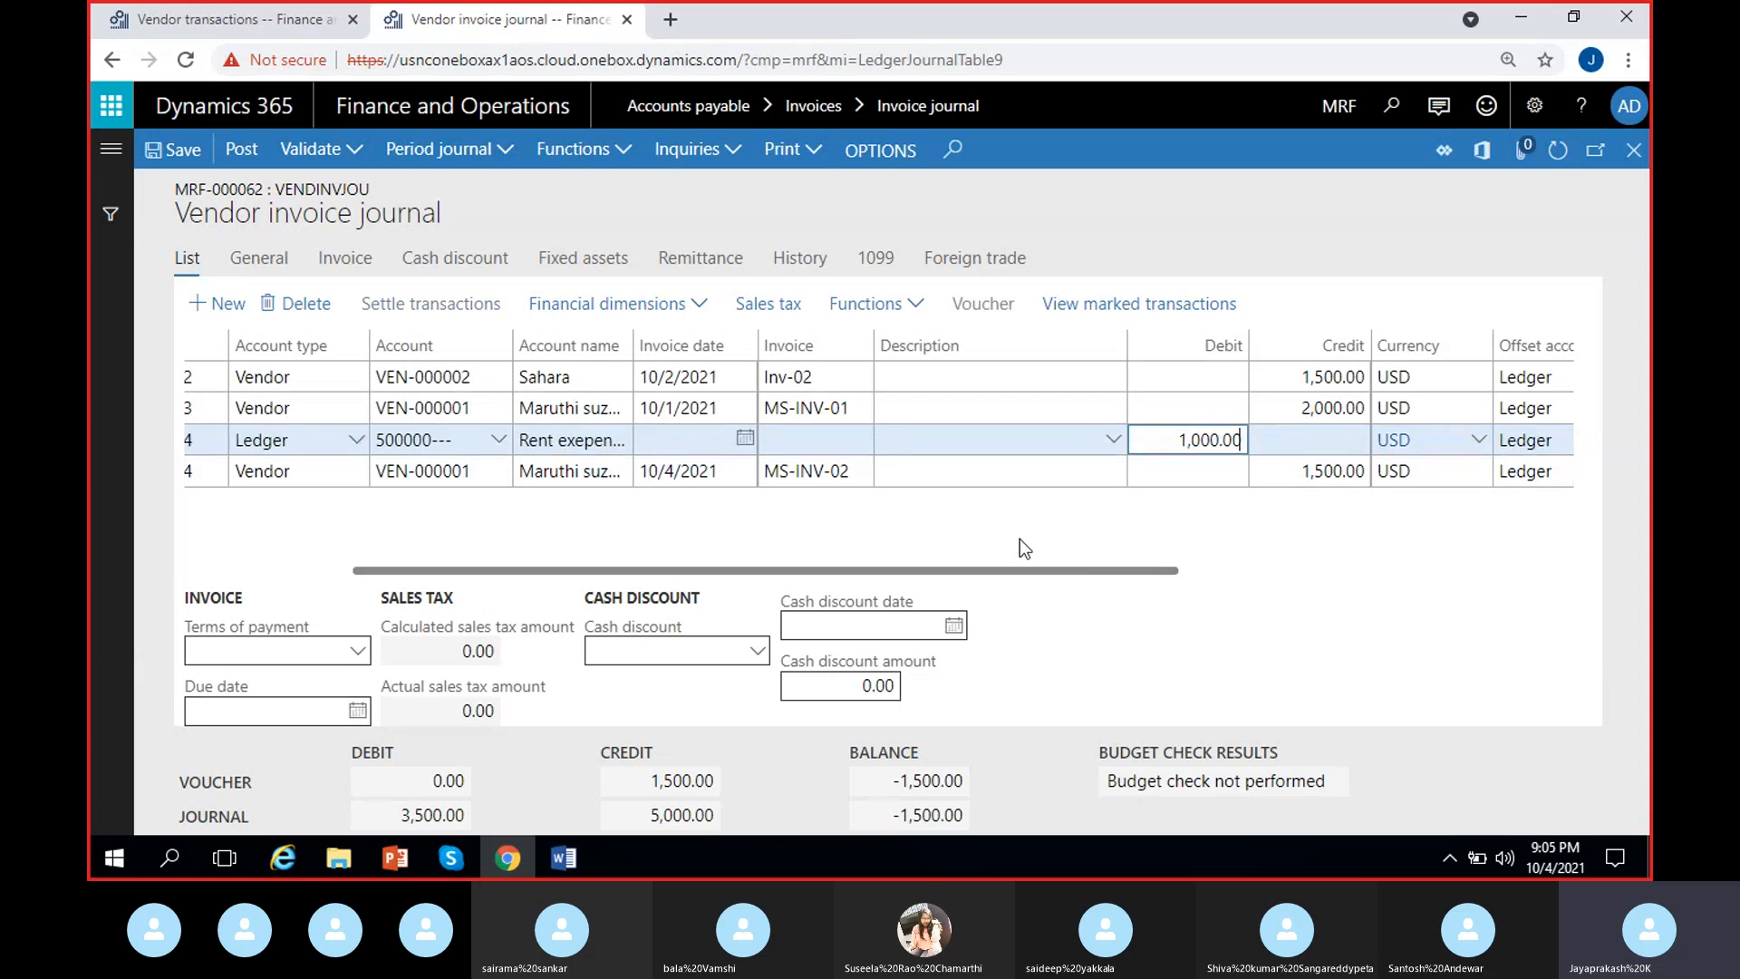
click(1093, 471)
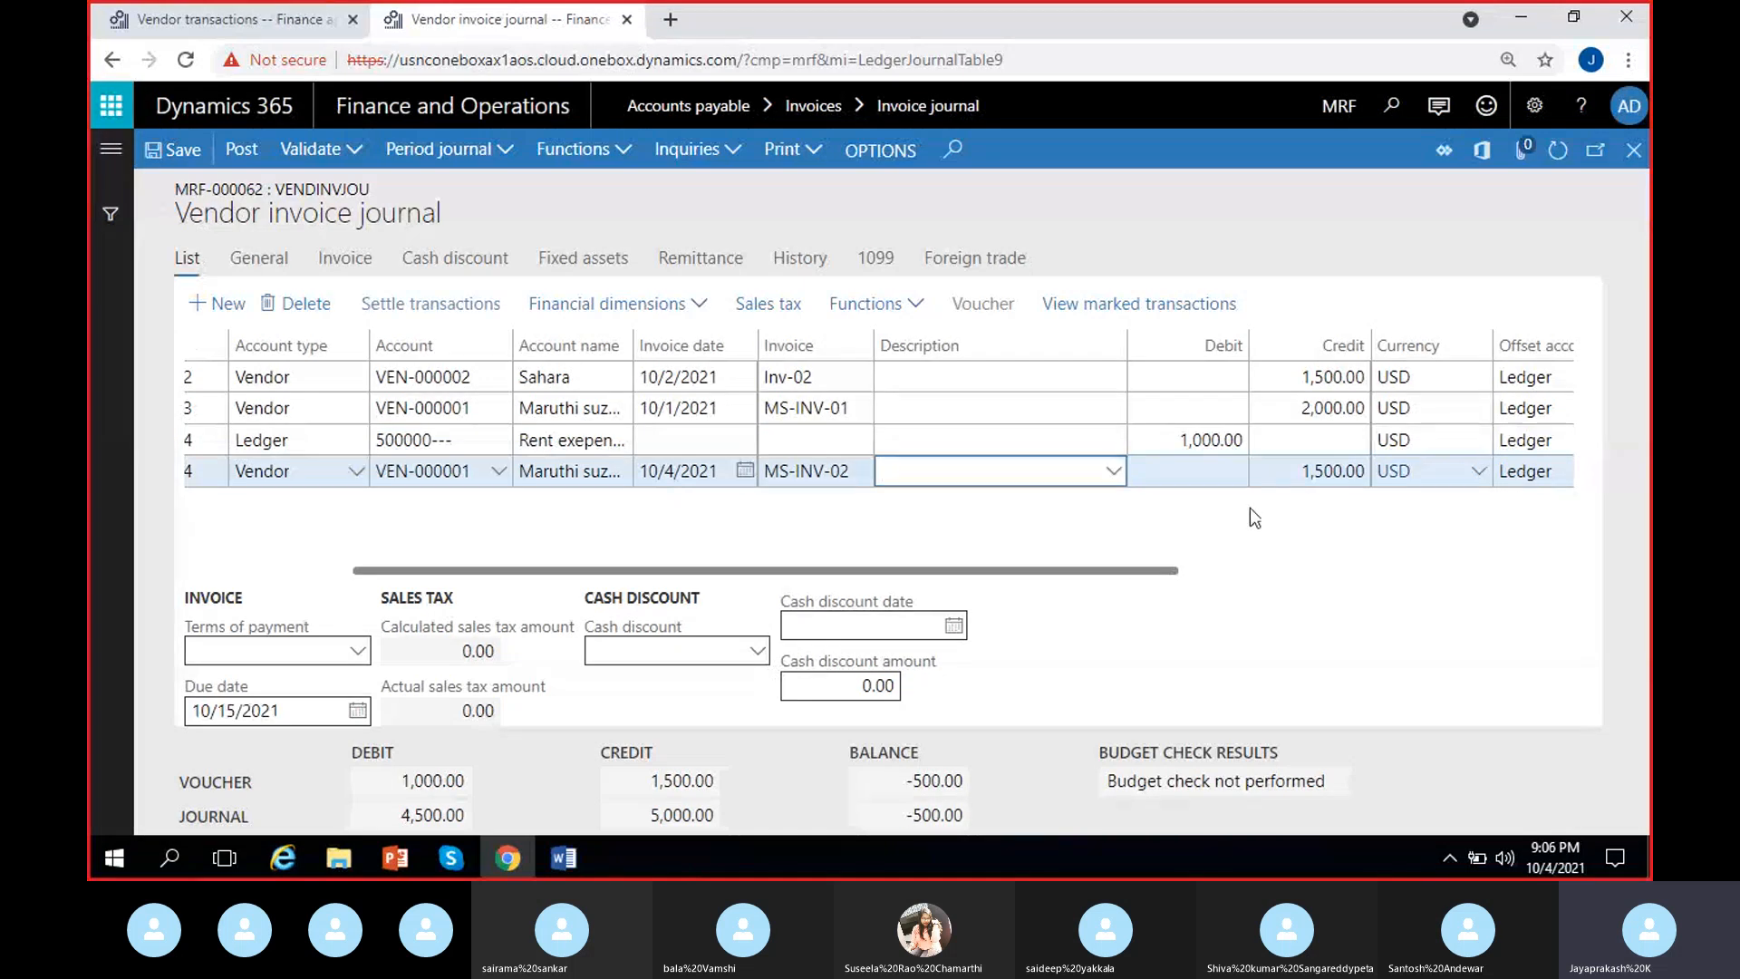
click(899, 784)
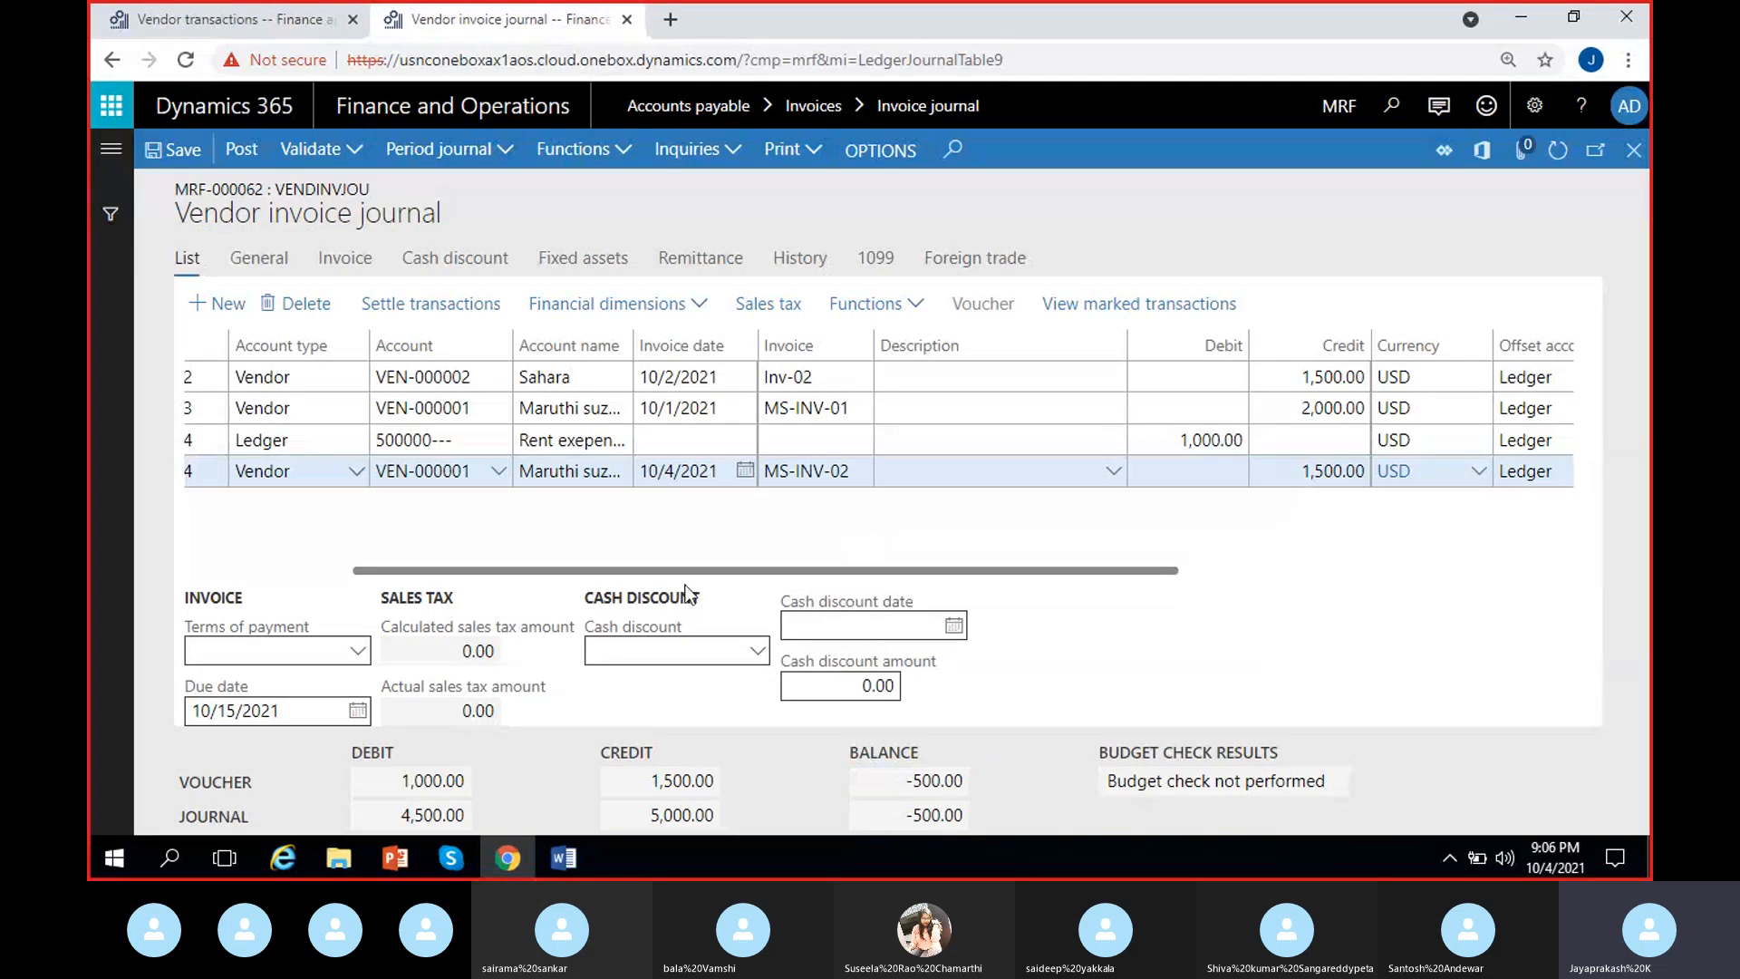
Add another Ledger line to voucher VendInv-000004 with main account 500004, Other expenses.
drag(616, 571, 231, 571)
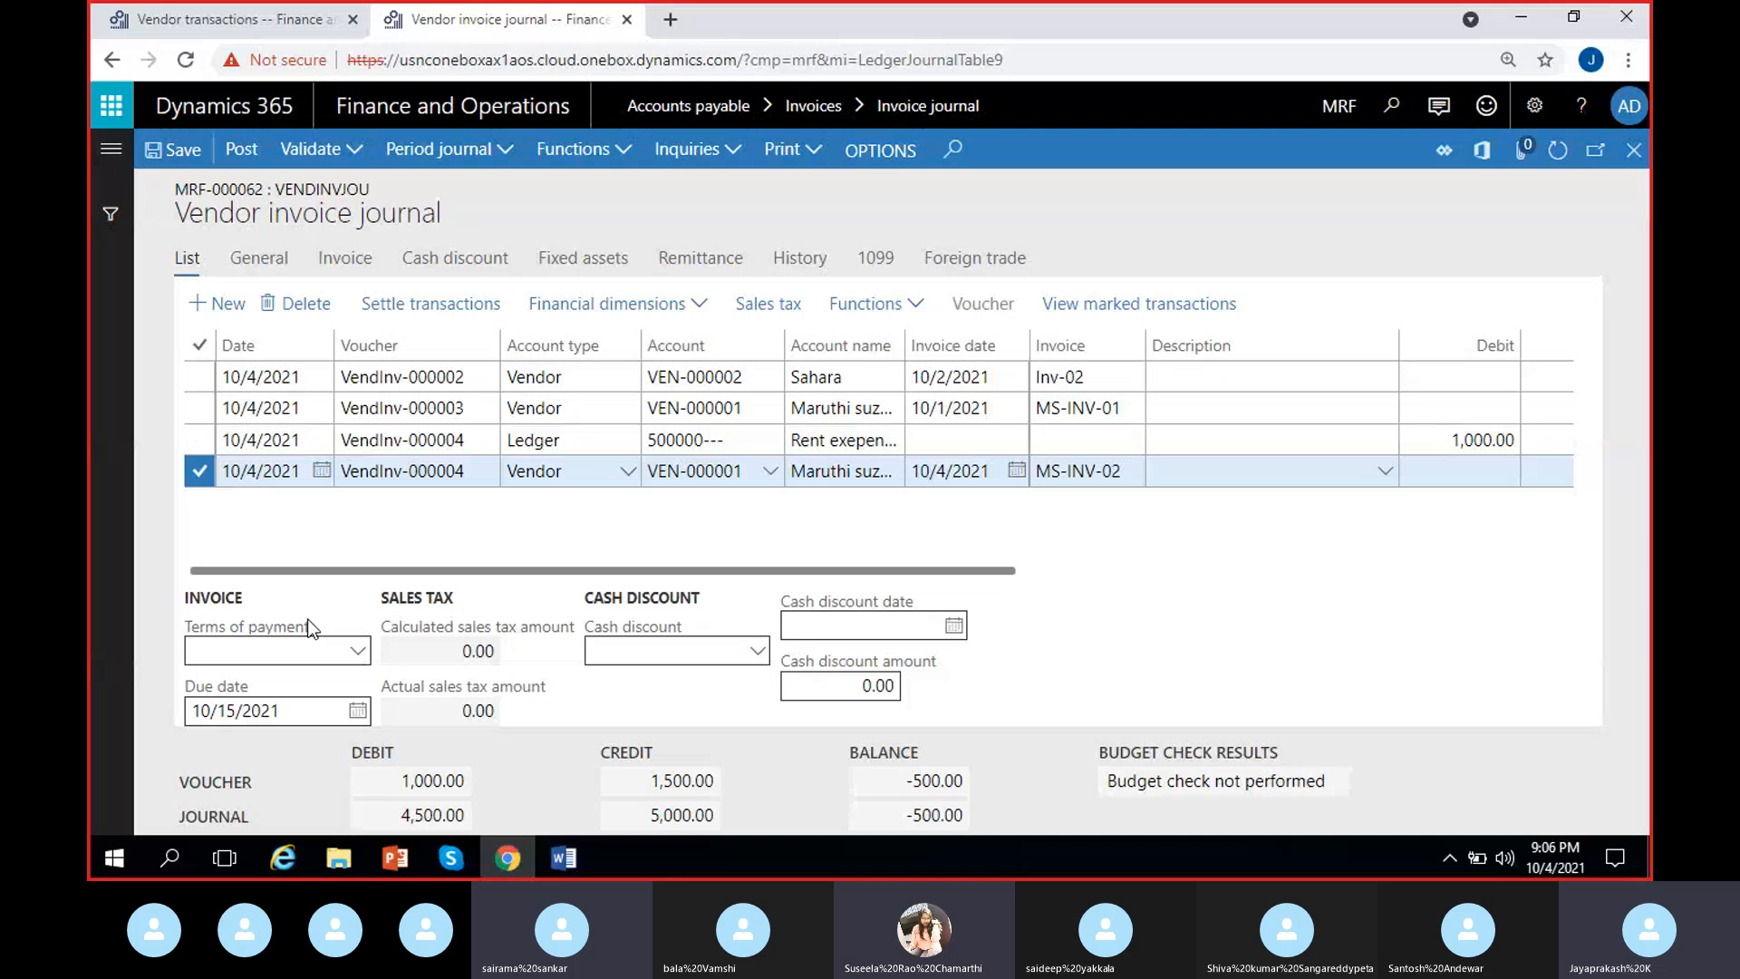
click(225, 307)
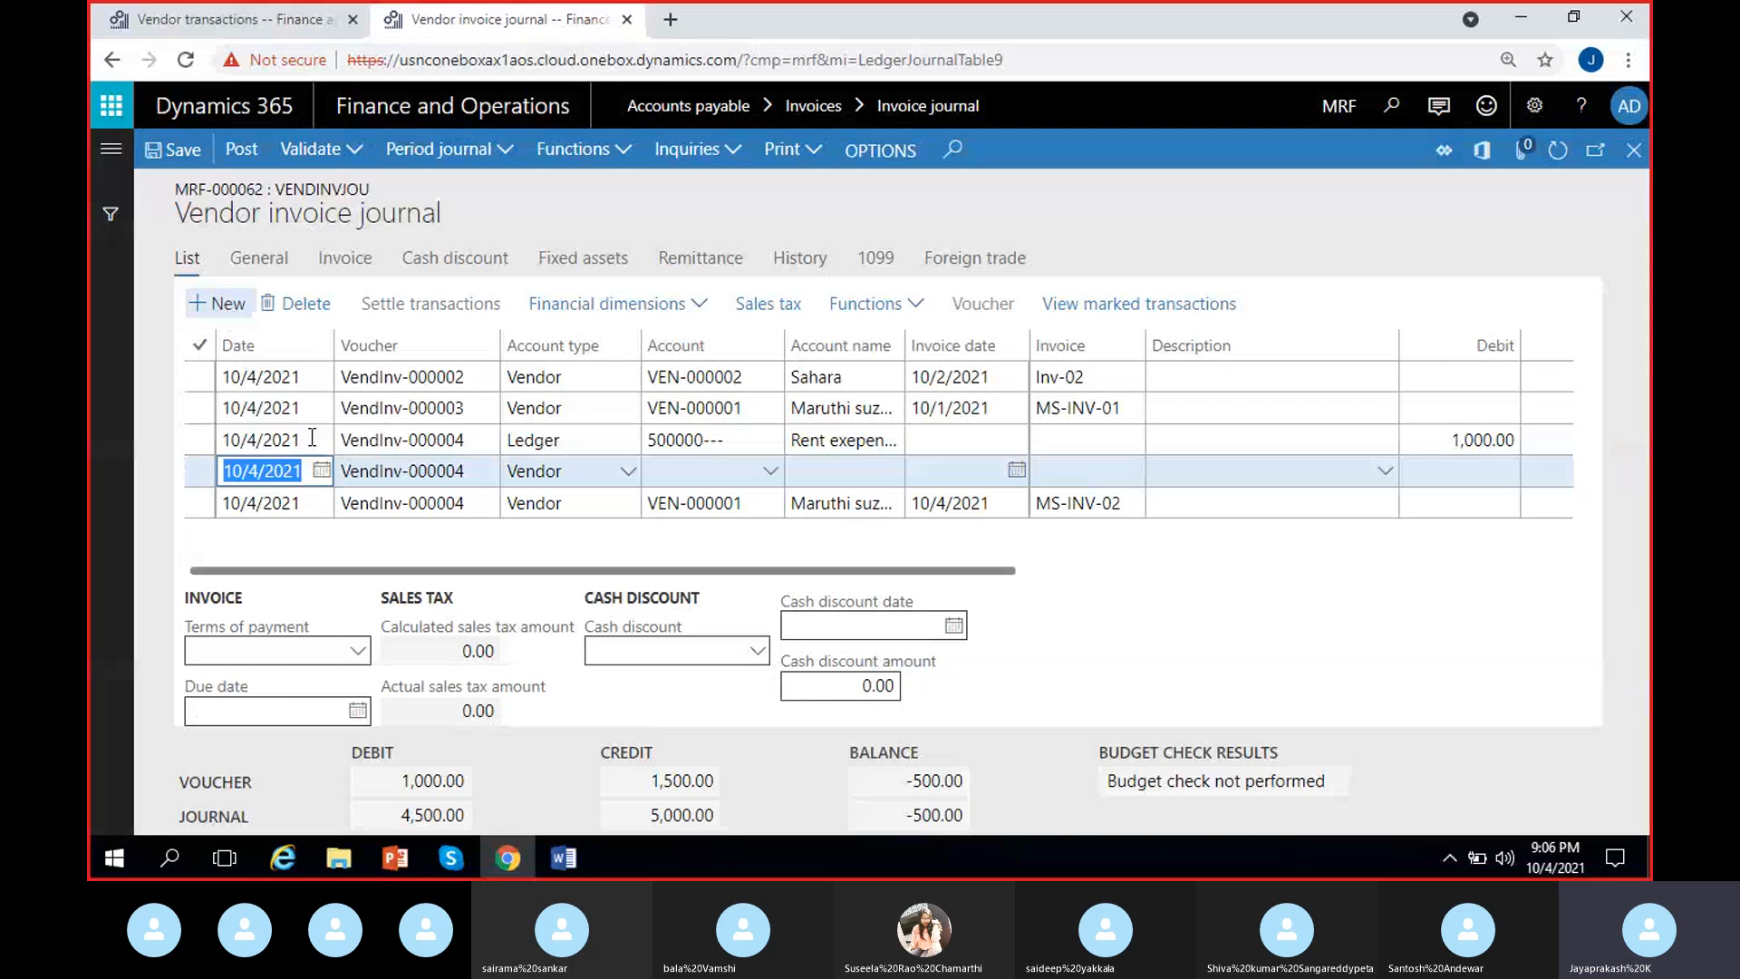
click(628, 470)
click(580, 500)
click(768, 480)
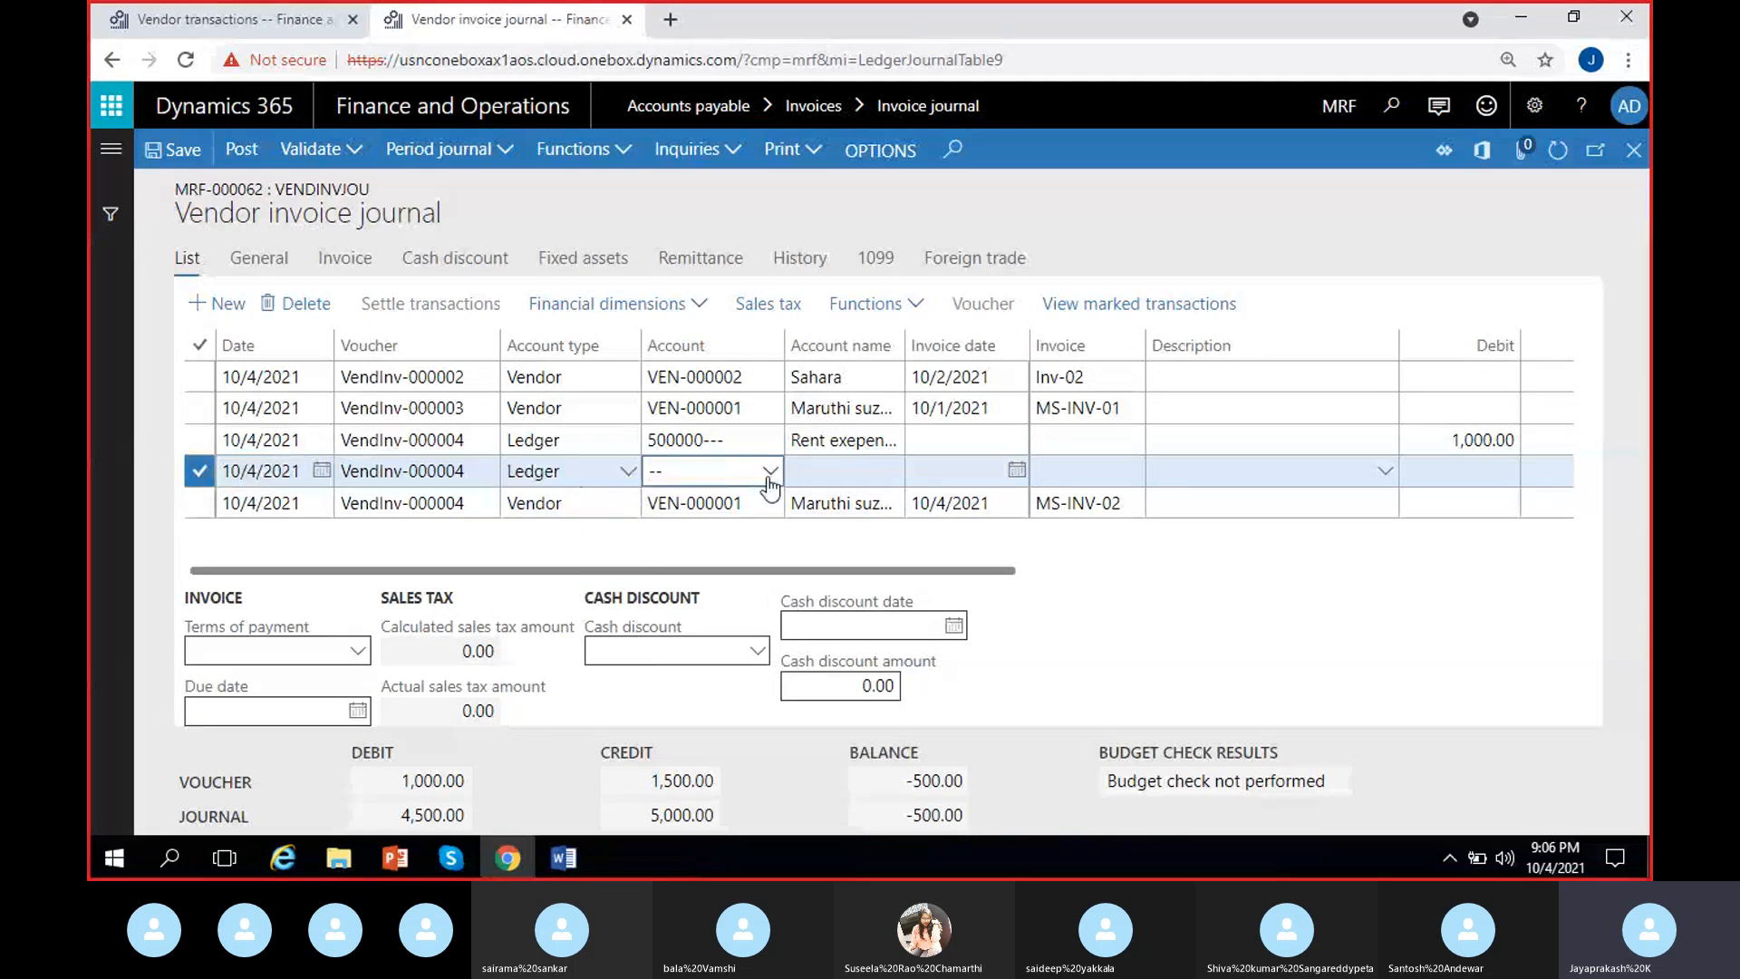
click(1307, 523)
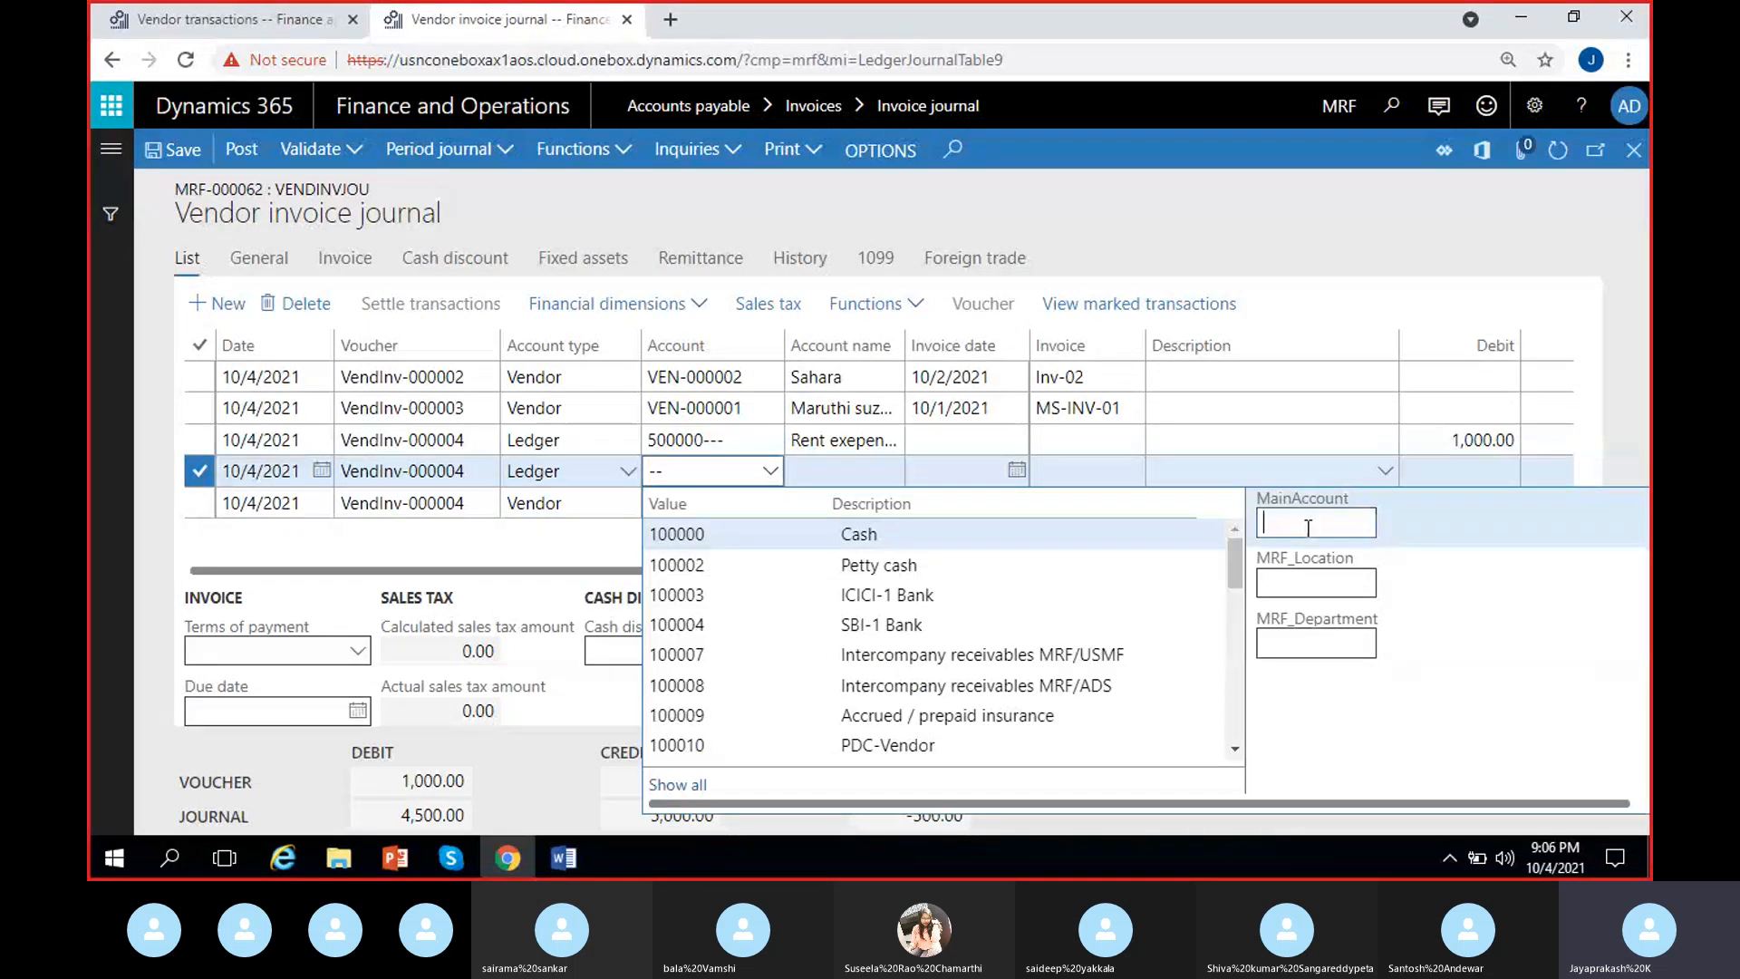
text(500004)
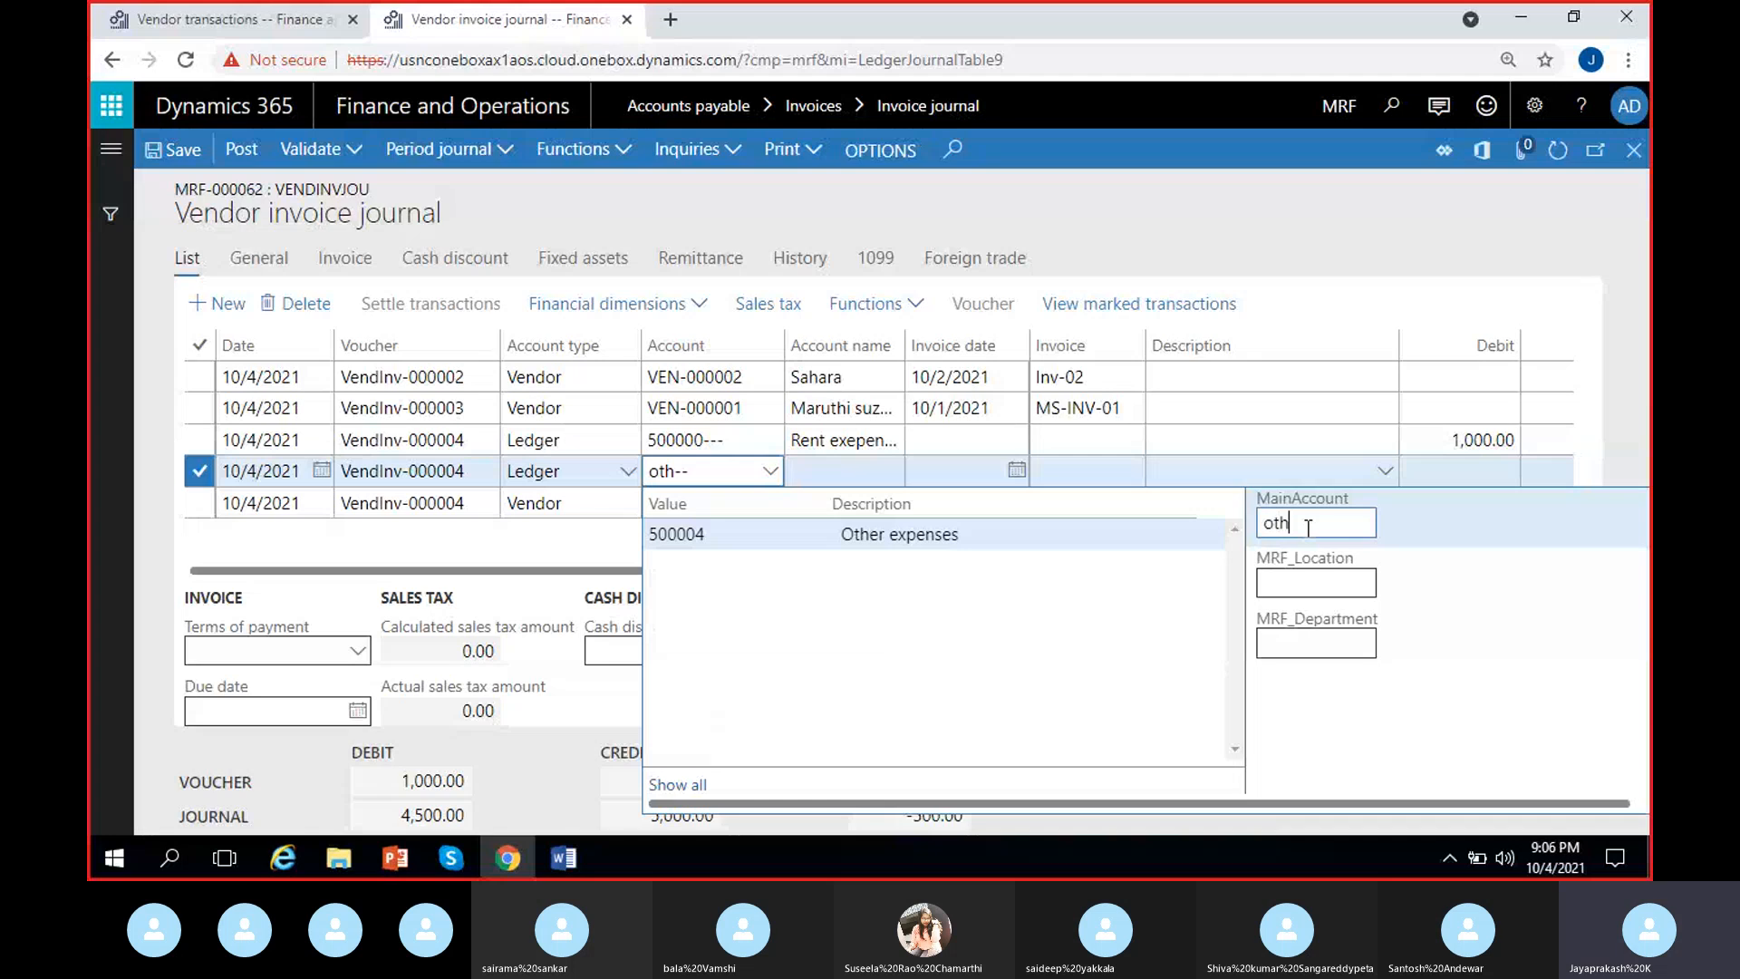
click(963, 541)
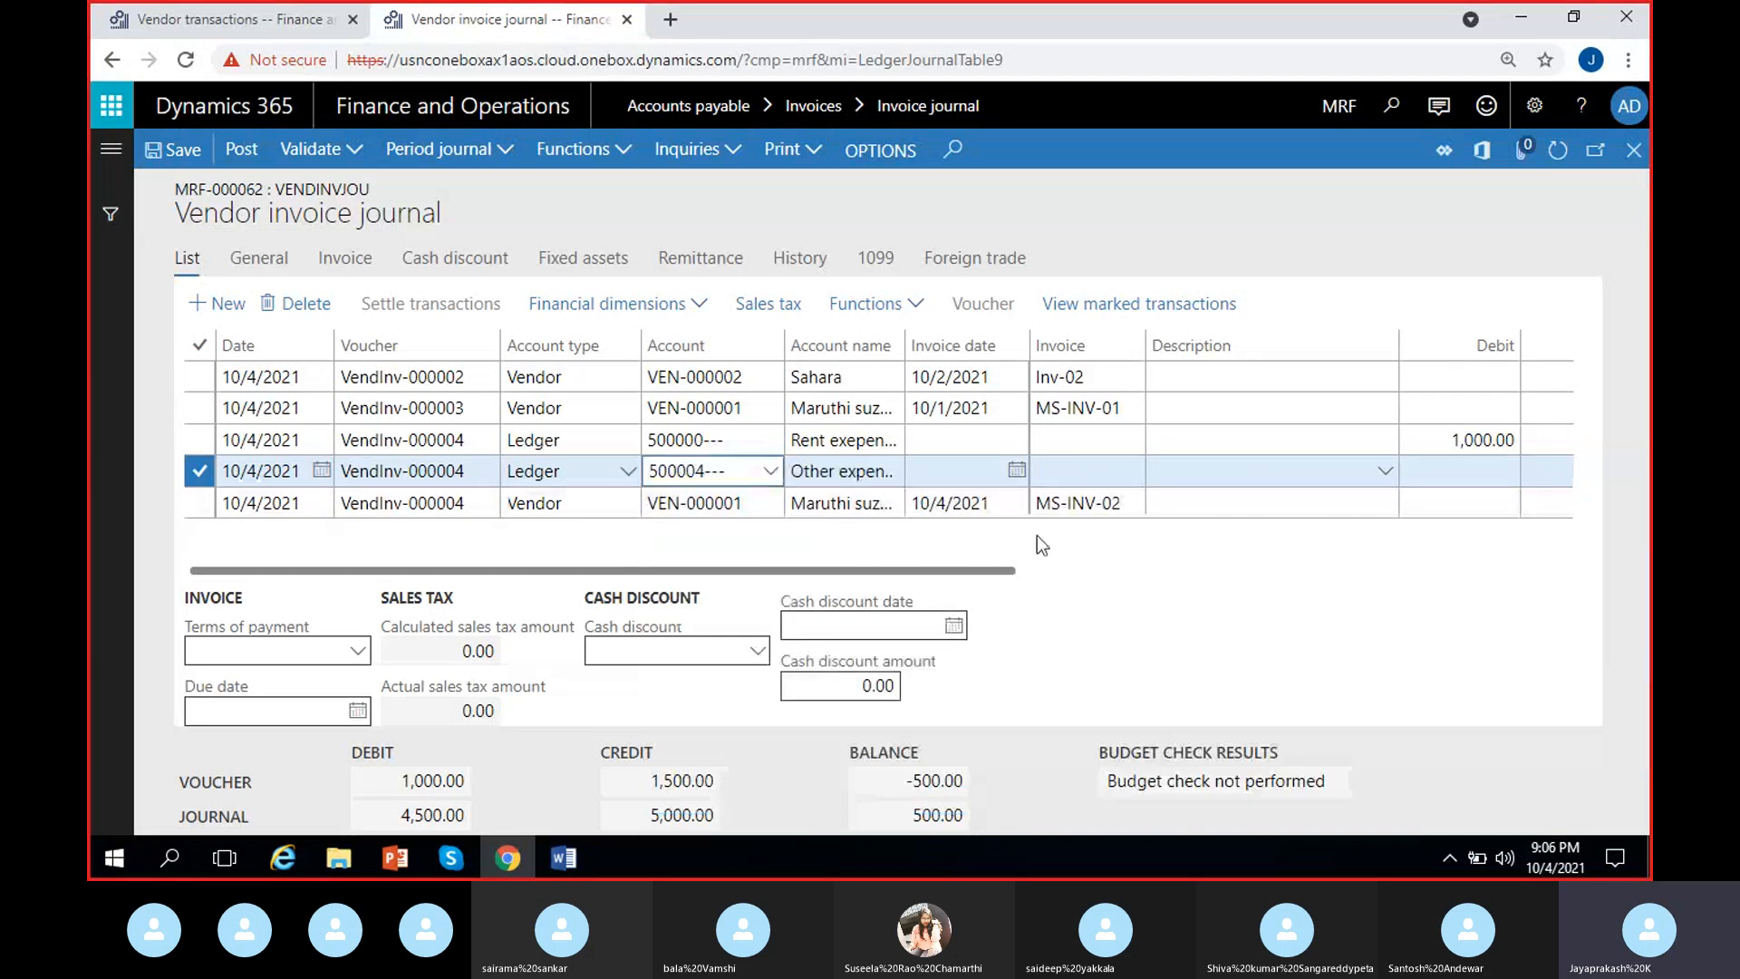
Enter a debit of 500 on the Other expenses line of voucher VendInv-000004 and check the voucher's balance.
scroll(1051, 547, right, 5)
click(1128, 472)
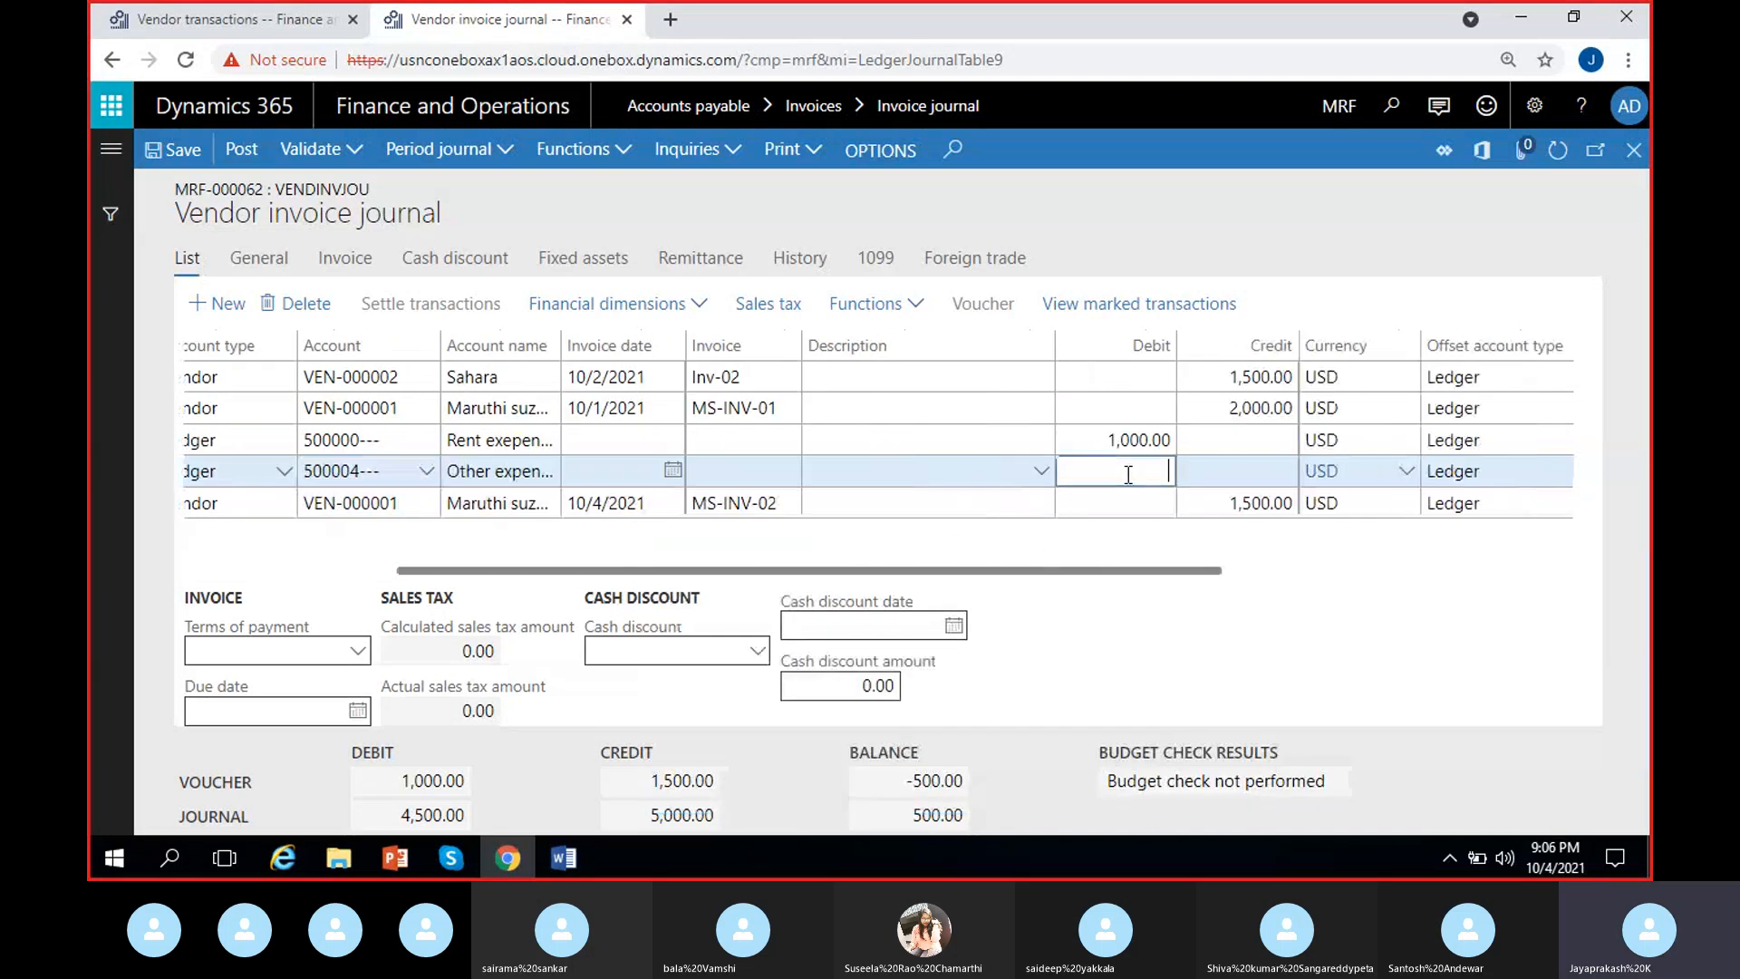
text(500)
click(1162, 536)
click(1228, 546)
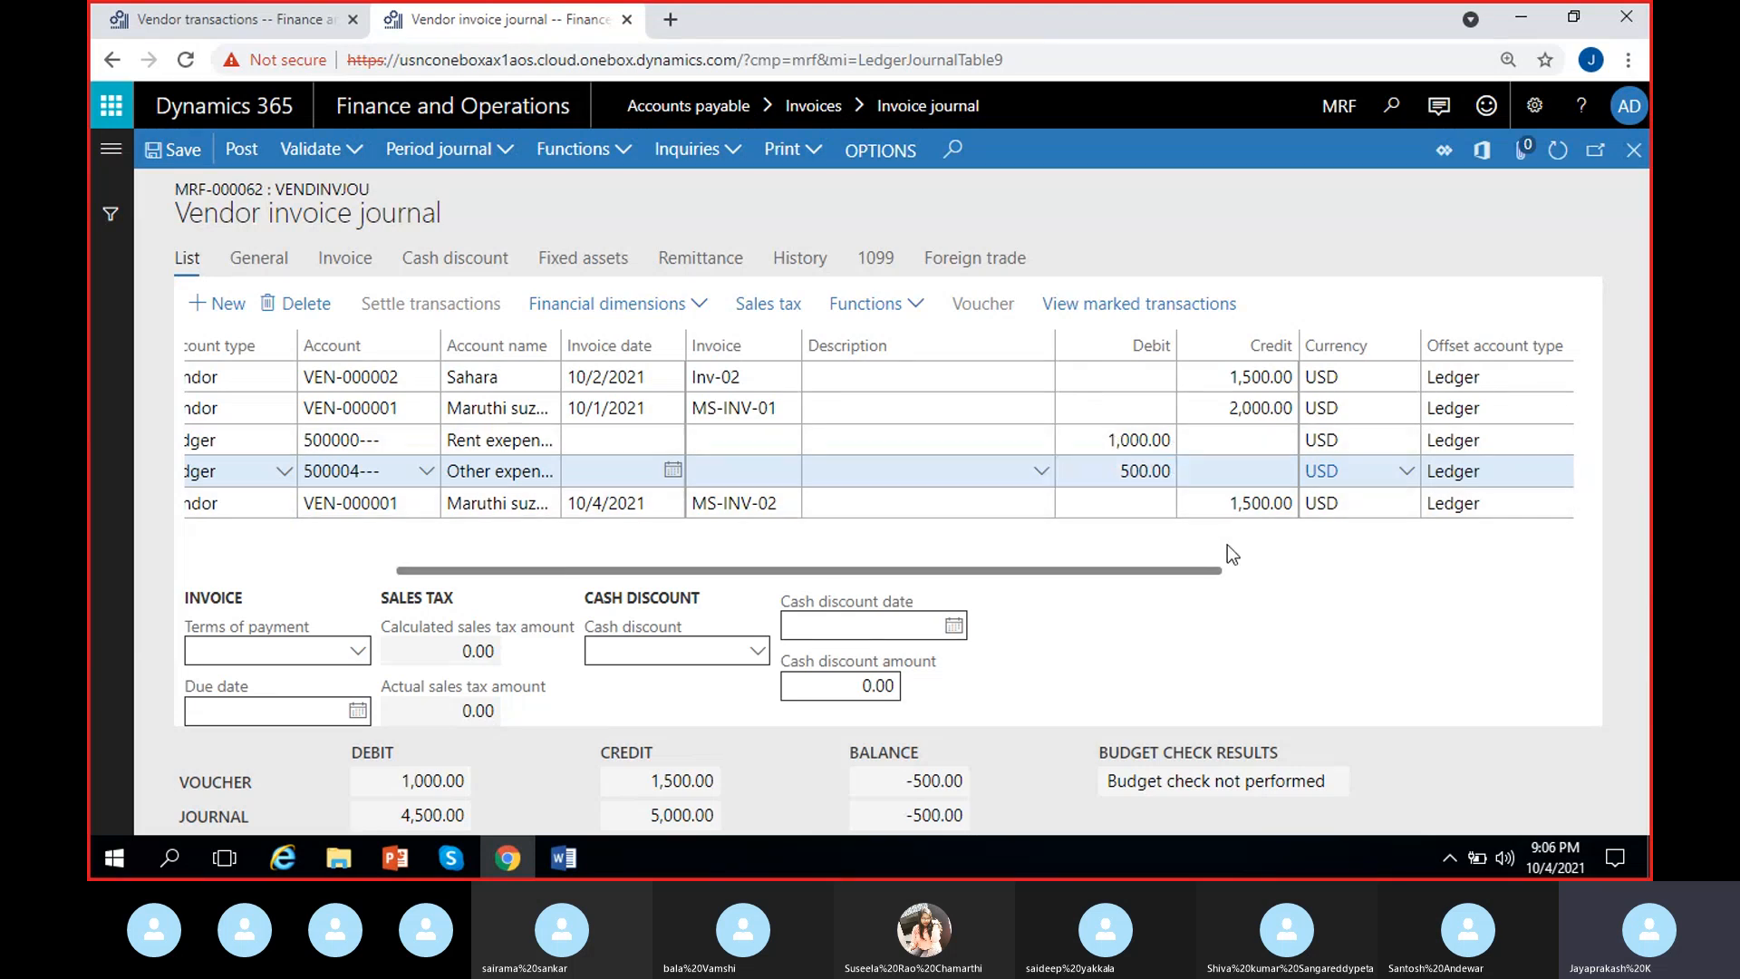
click(783, 504)
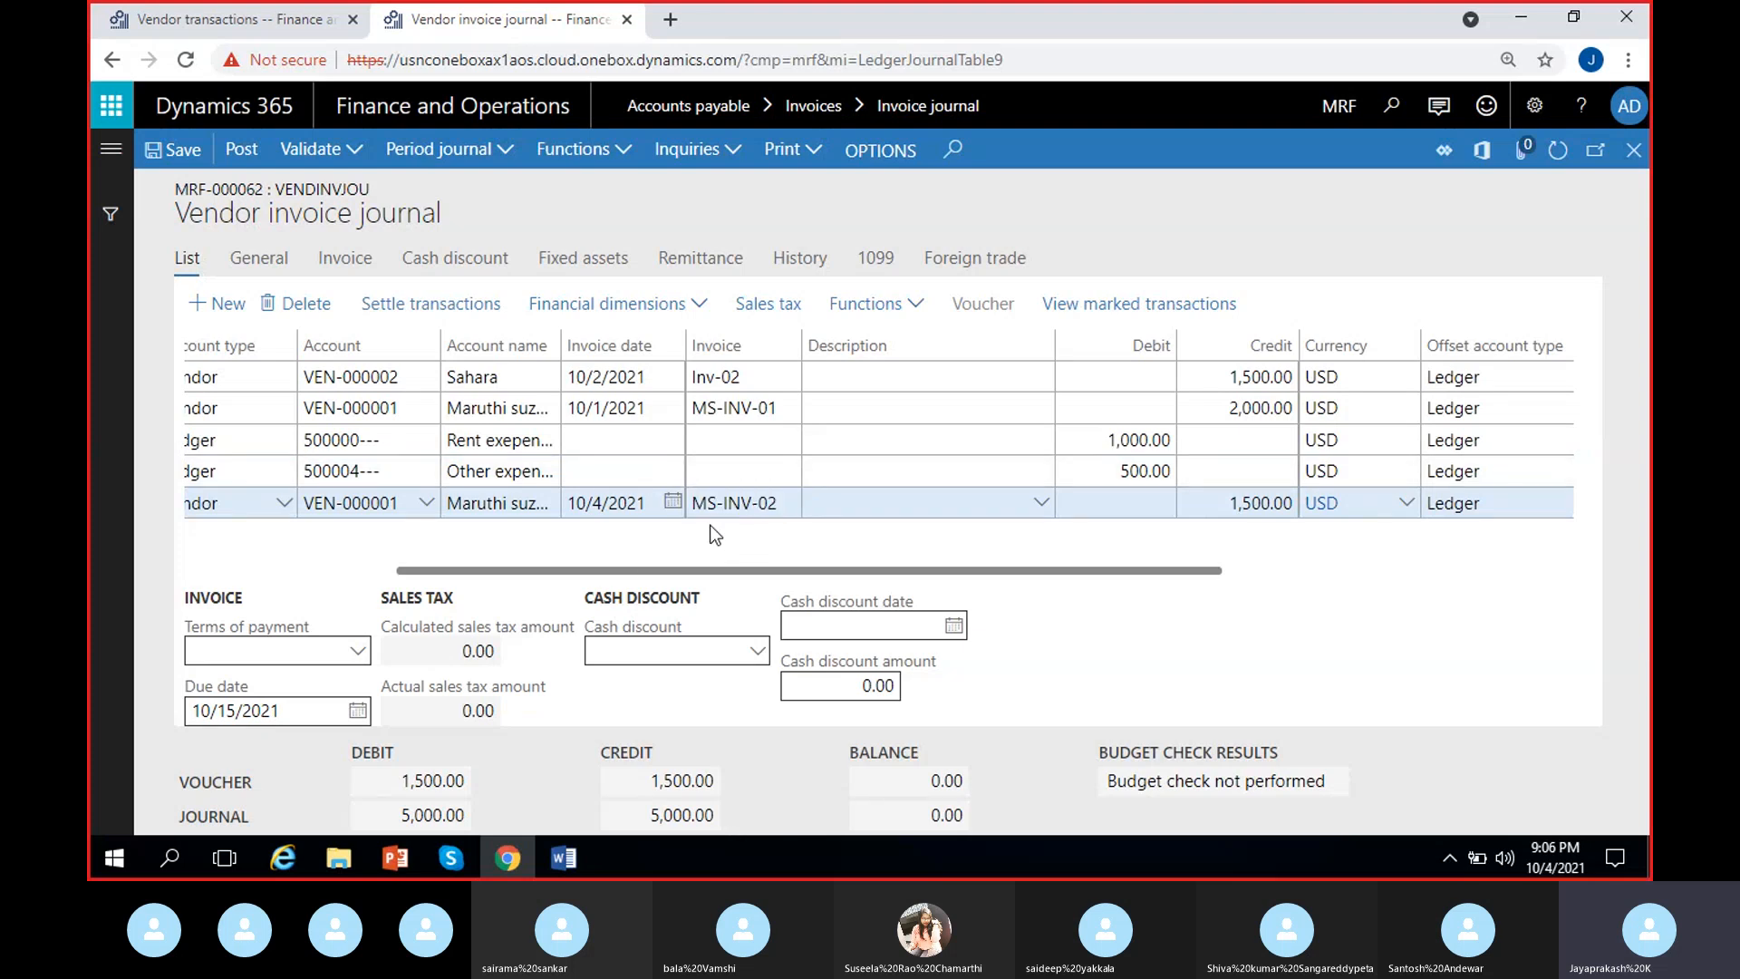
drag(717, 570, 640, 573)
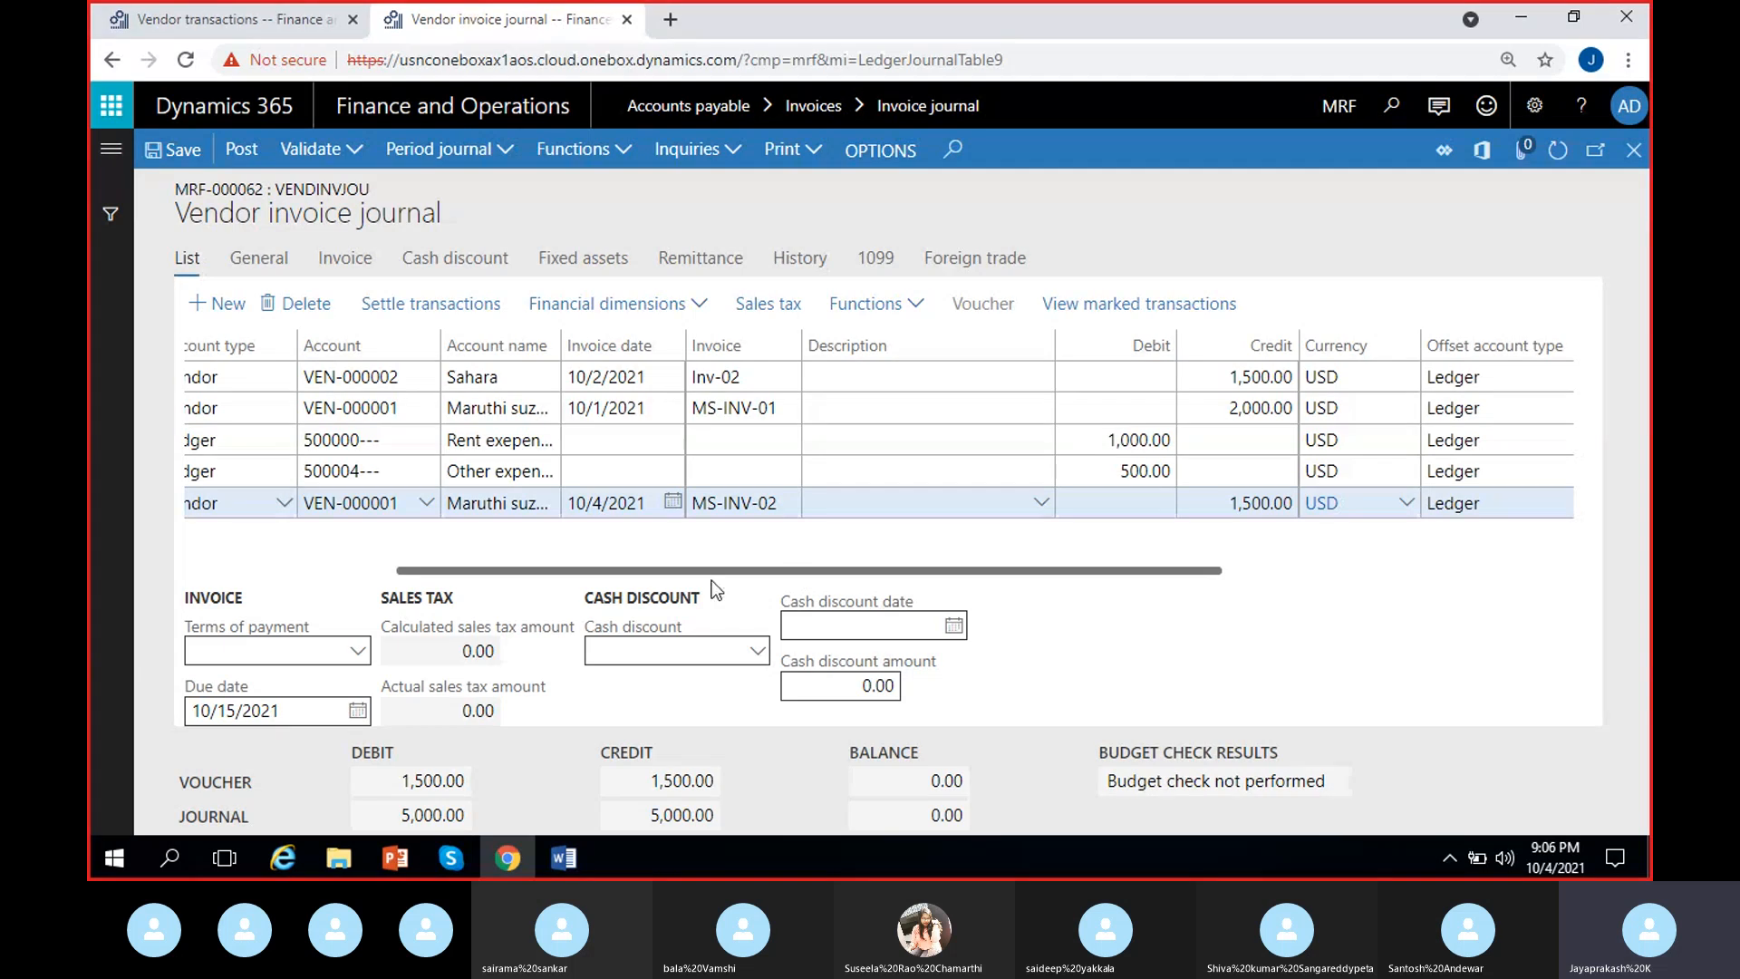
drag(710, 573, 505, 573)
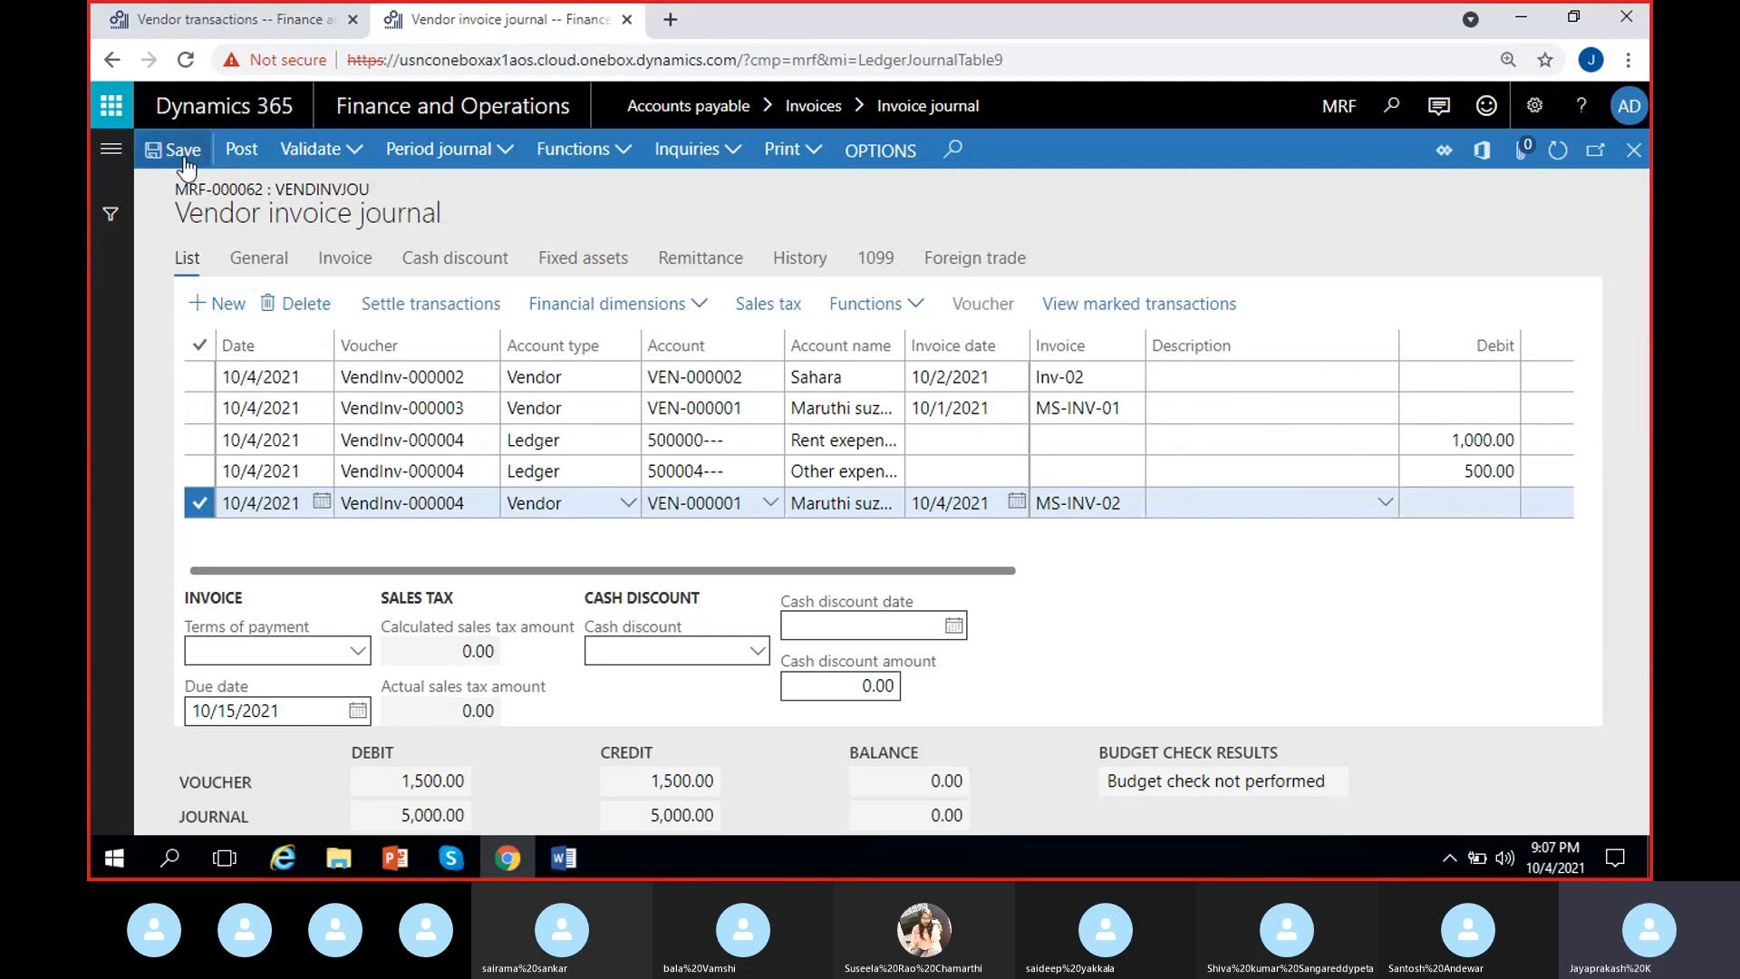
Review the MS-INV-02 voucher lines and validate the vendor invoice journal.
click(1086, 503)
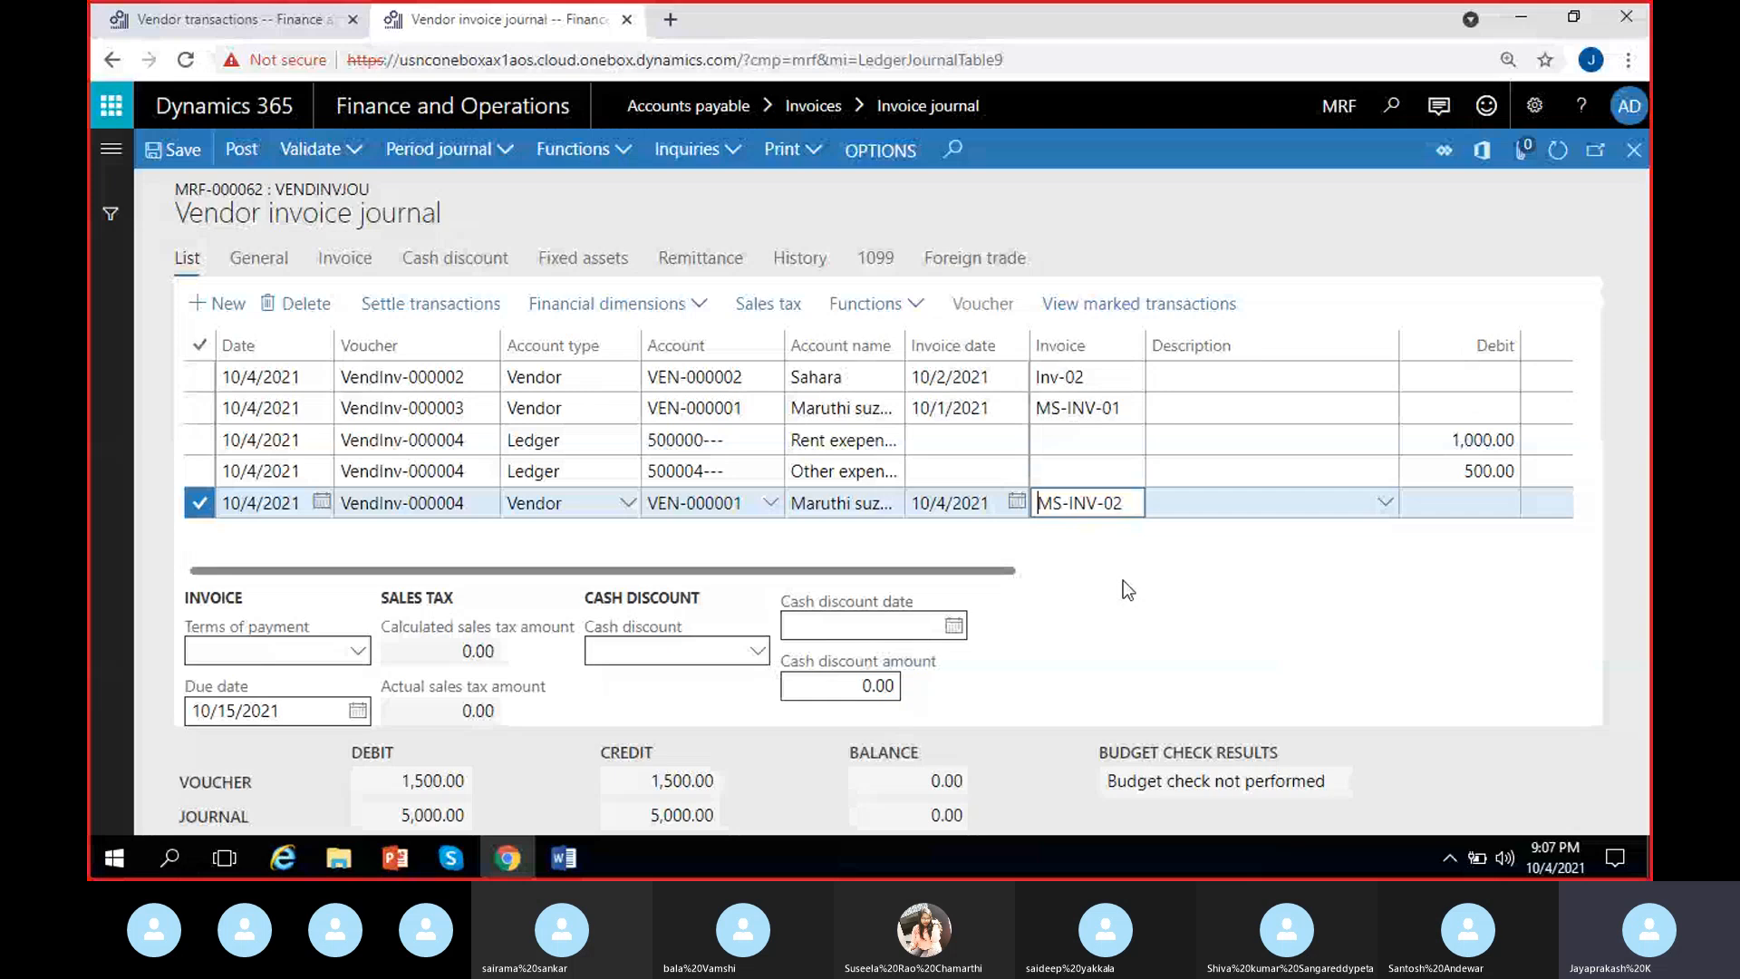
click(1075, 571)
drag(1073, 571, 550, 625)
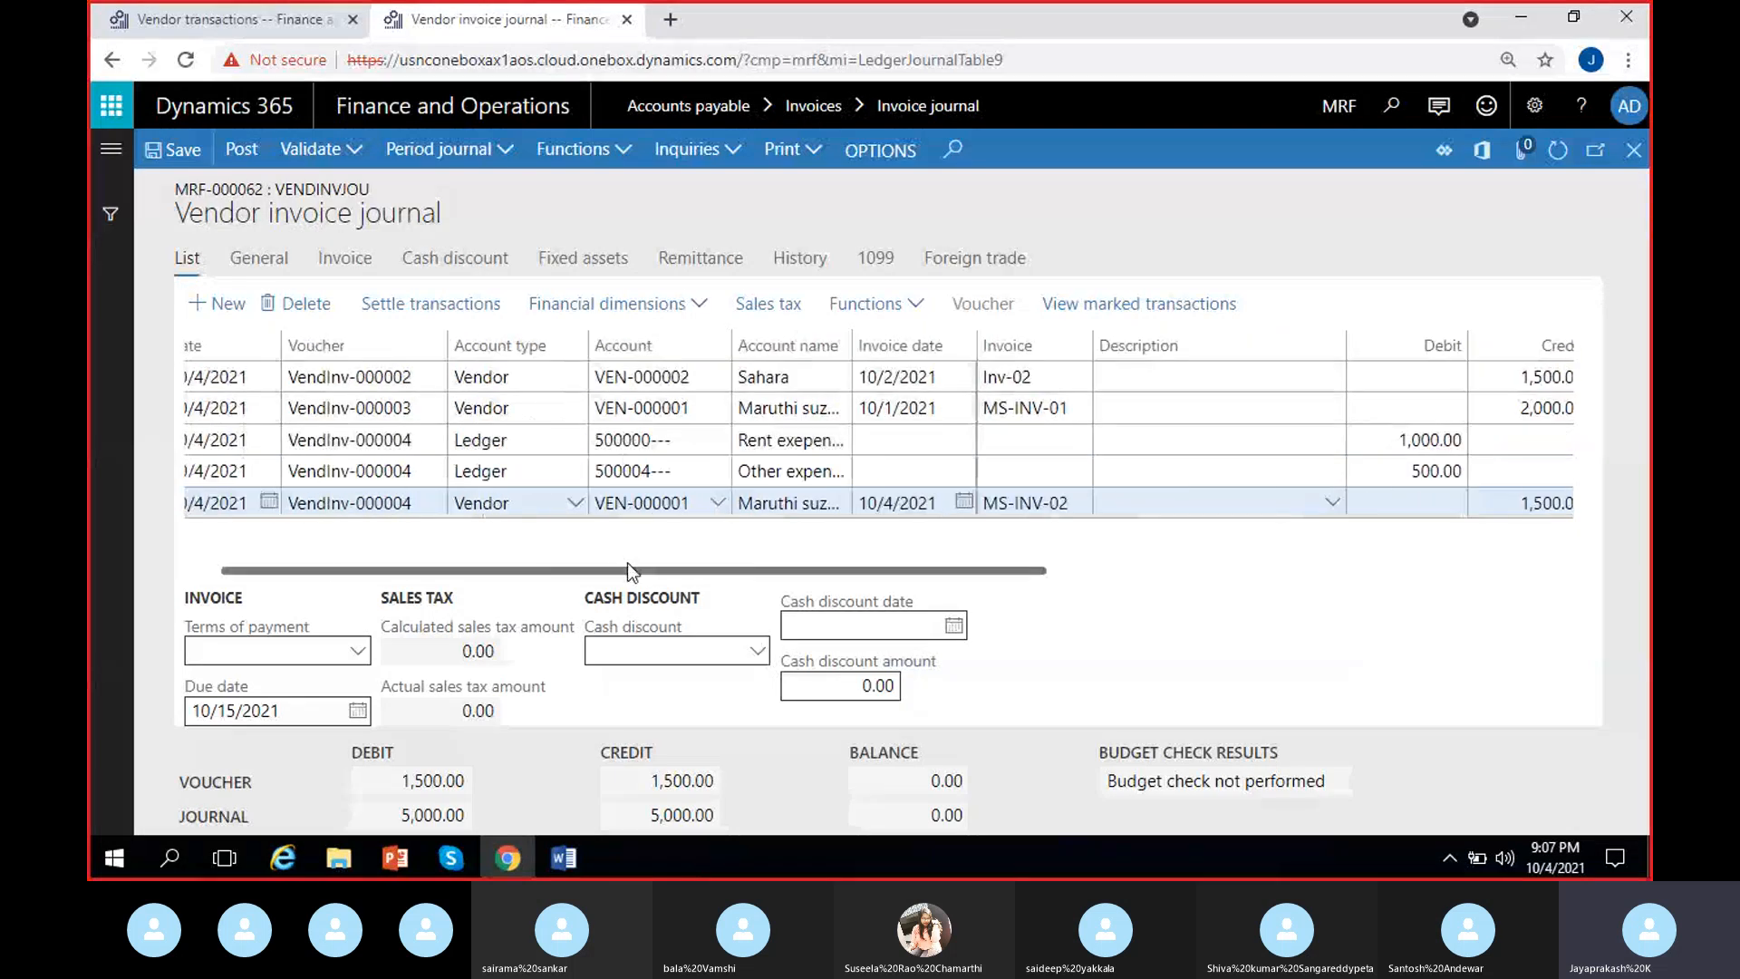
drag(631, 571, 602, 571)
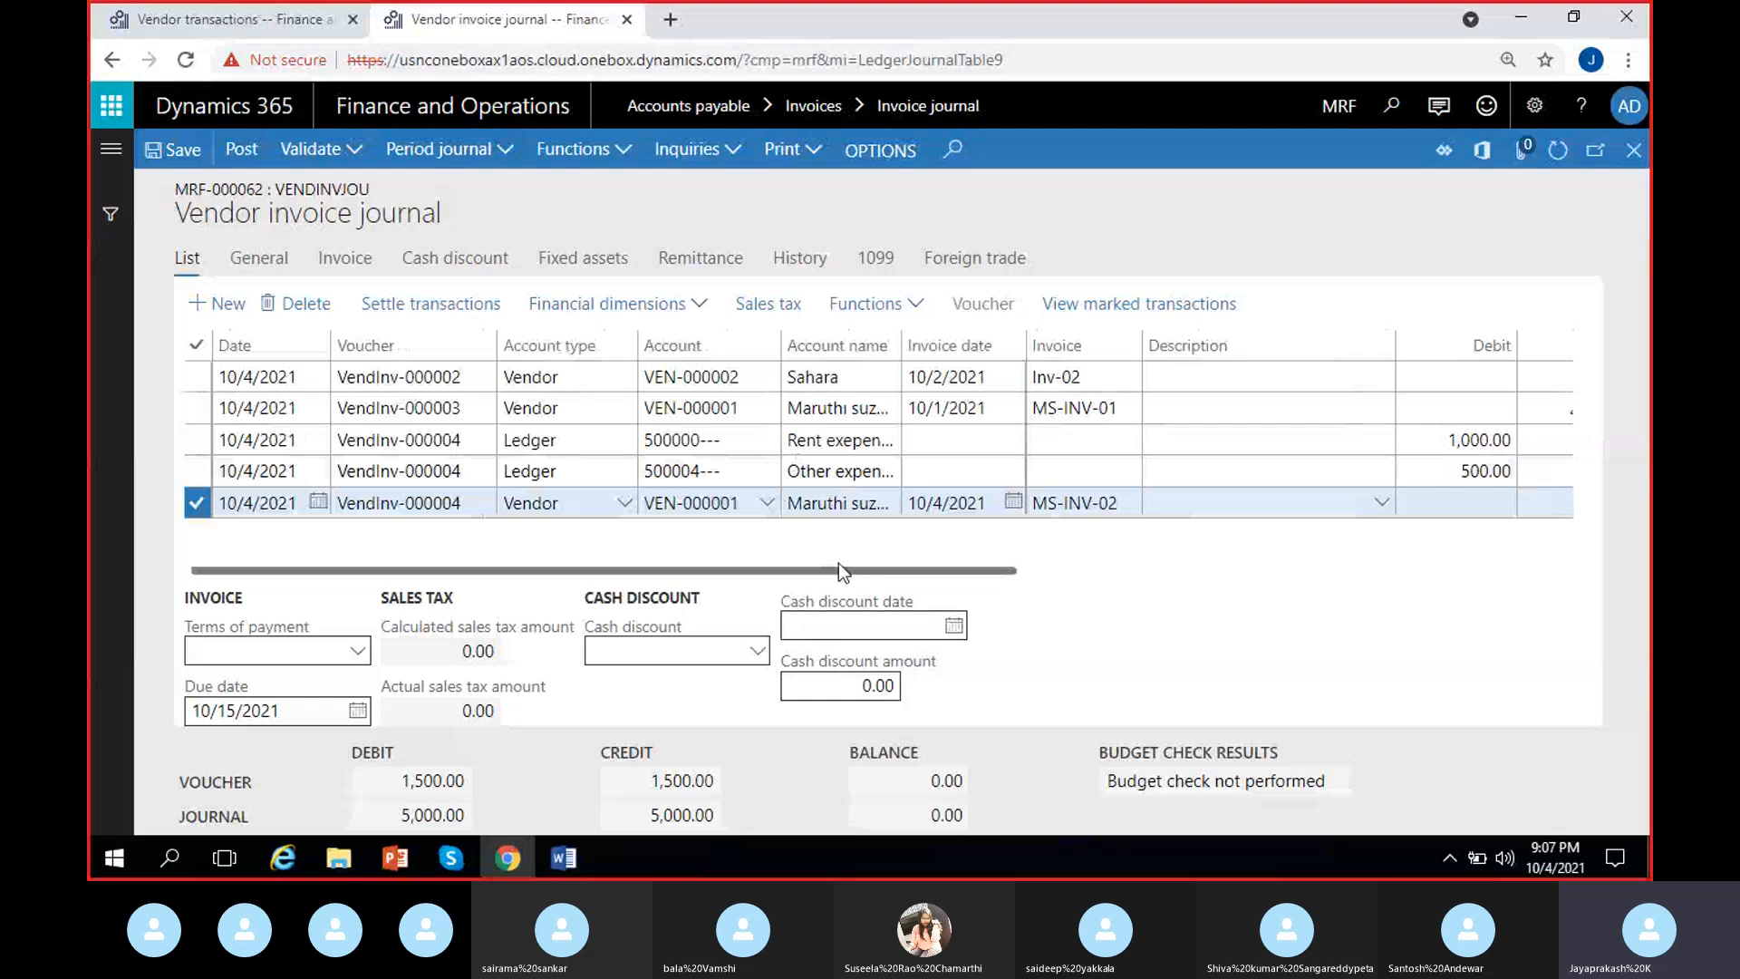
click(292, 158)
click(301, 185)
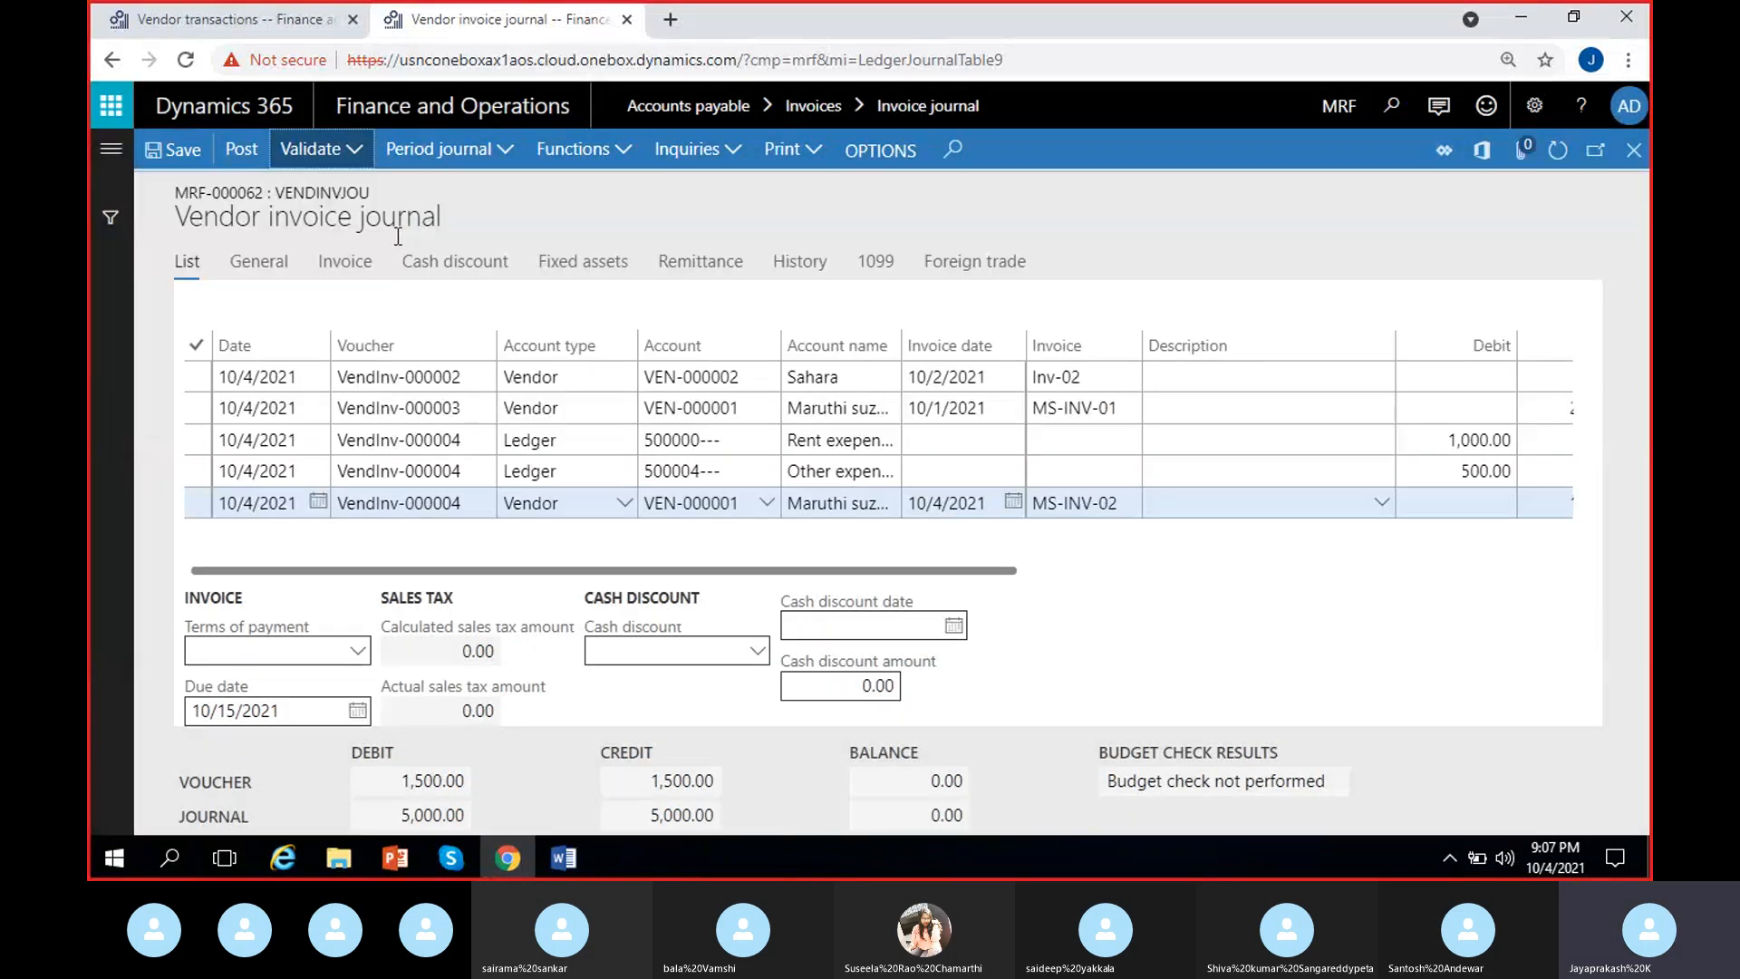
Set the terms of payment on the MS-INV-02 vendor line to Net15days.
click(357, 654)
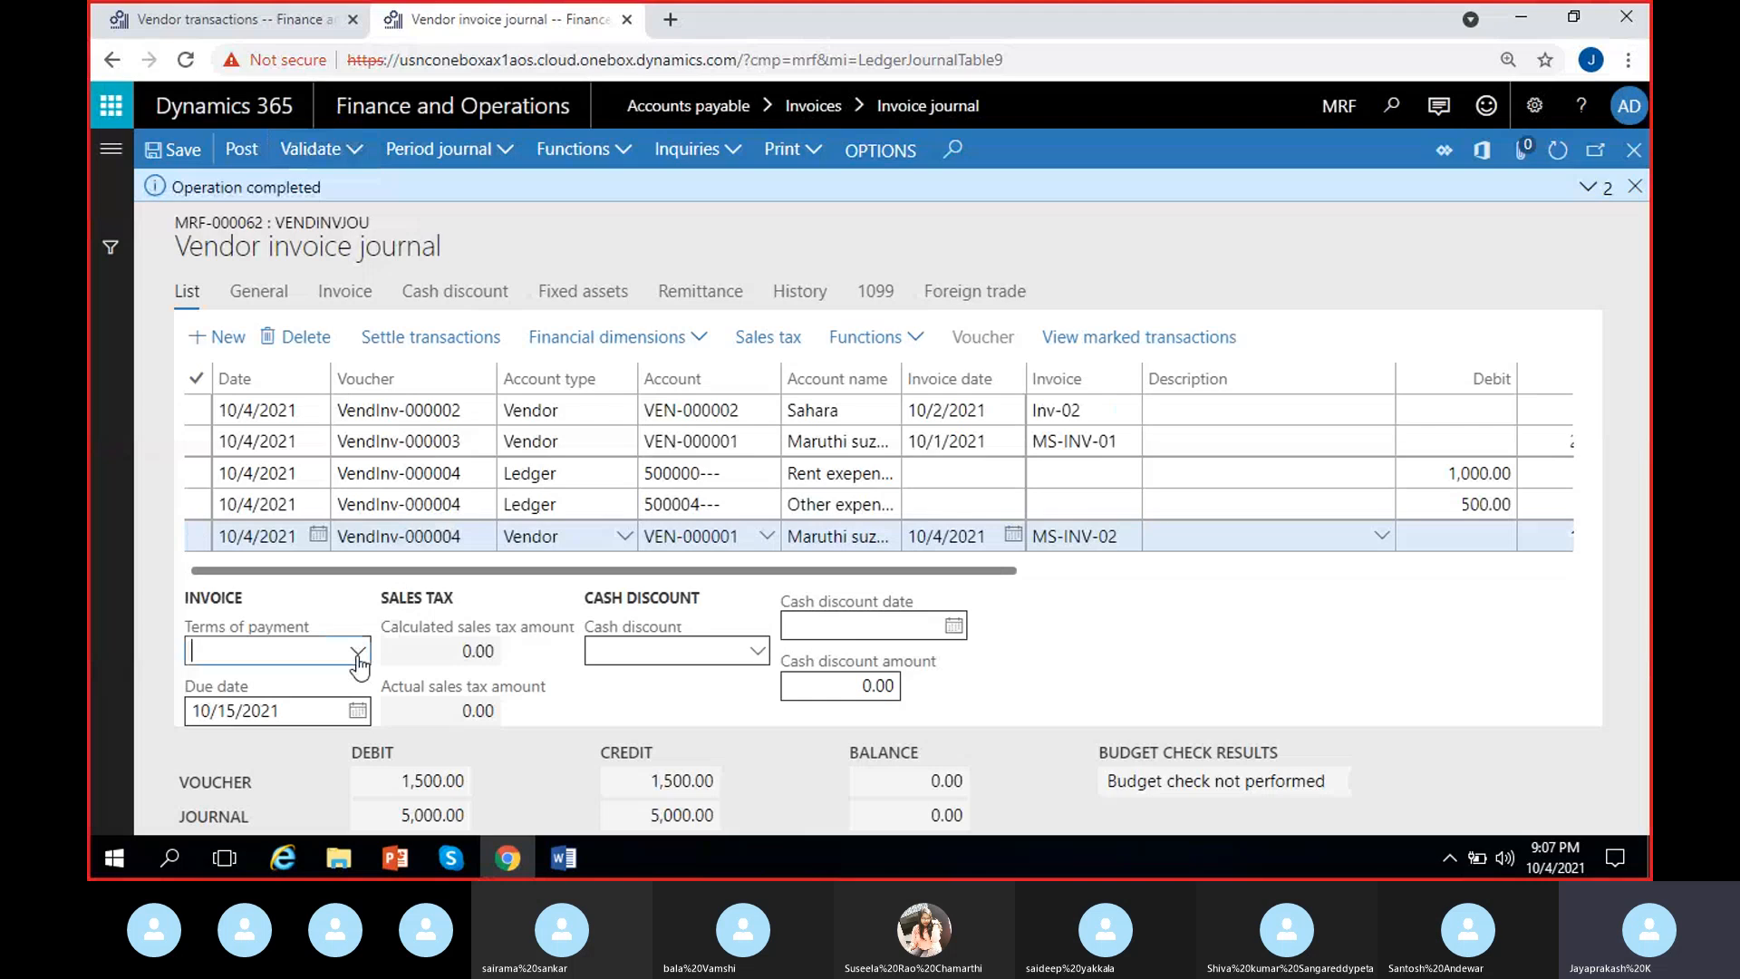
click(357, 655)
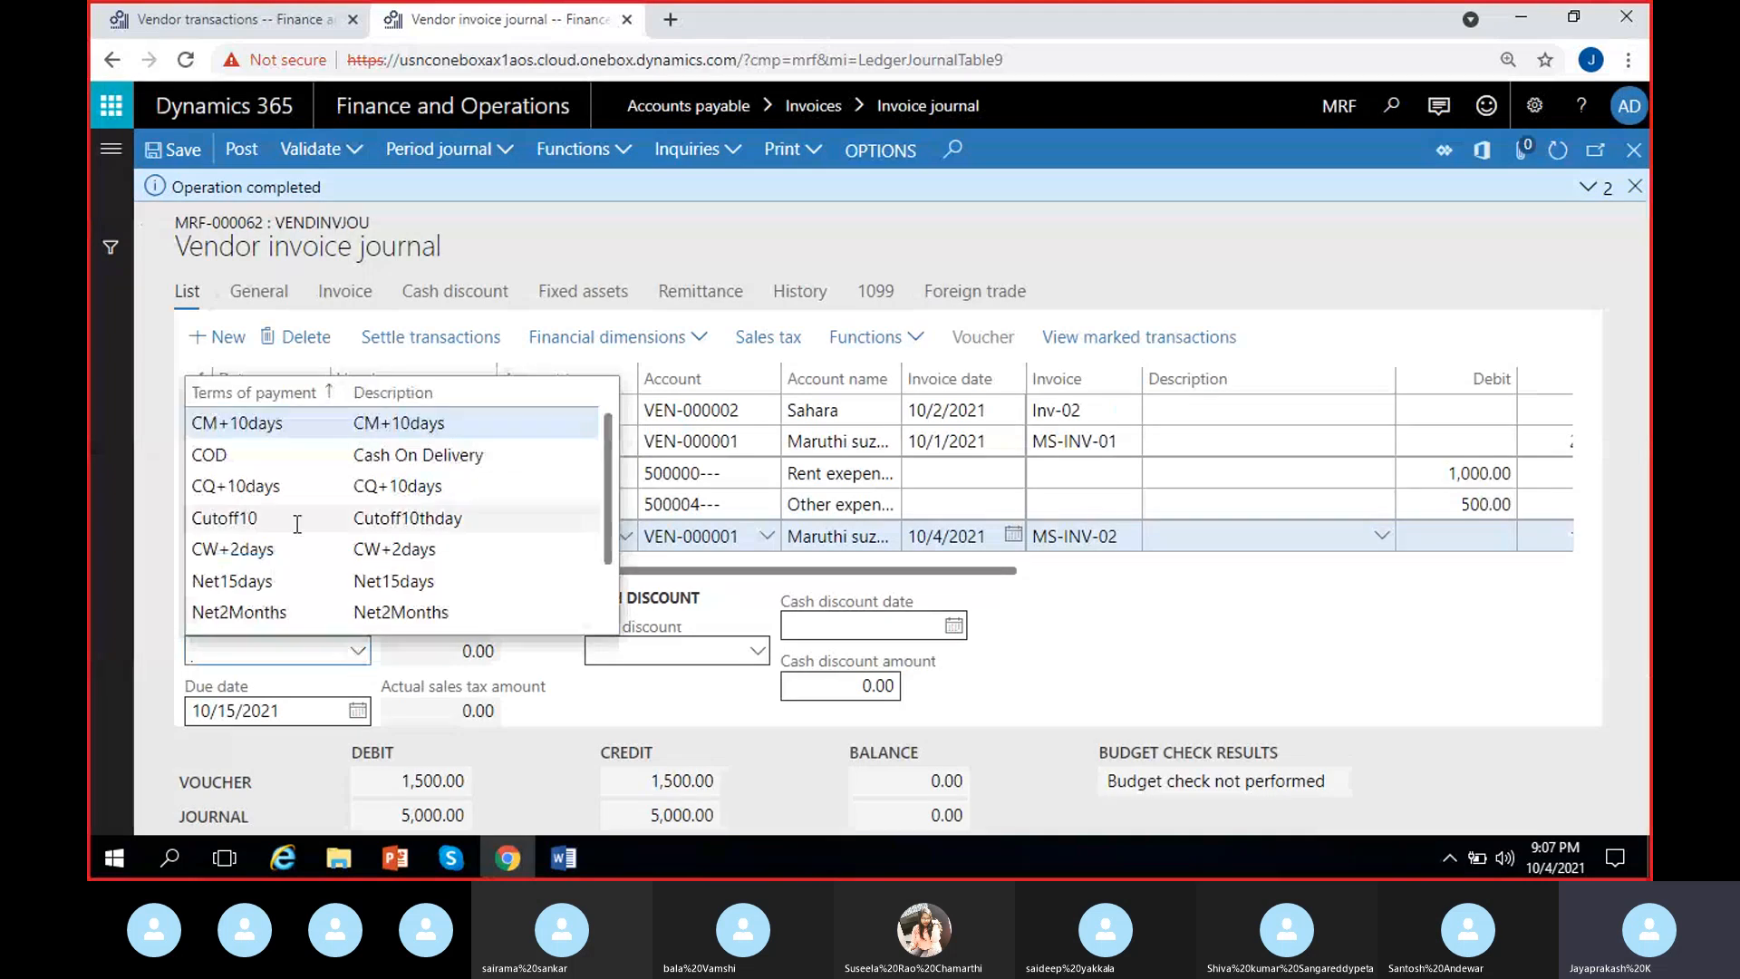
click(304, 571)
Check the offset accounts of the journal lines and post the vendor invoice journal.
drag(610, 569, 1149, 579)
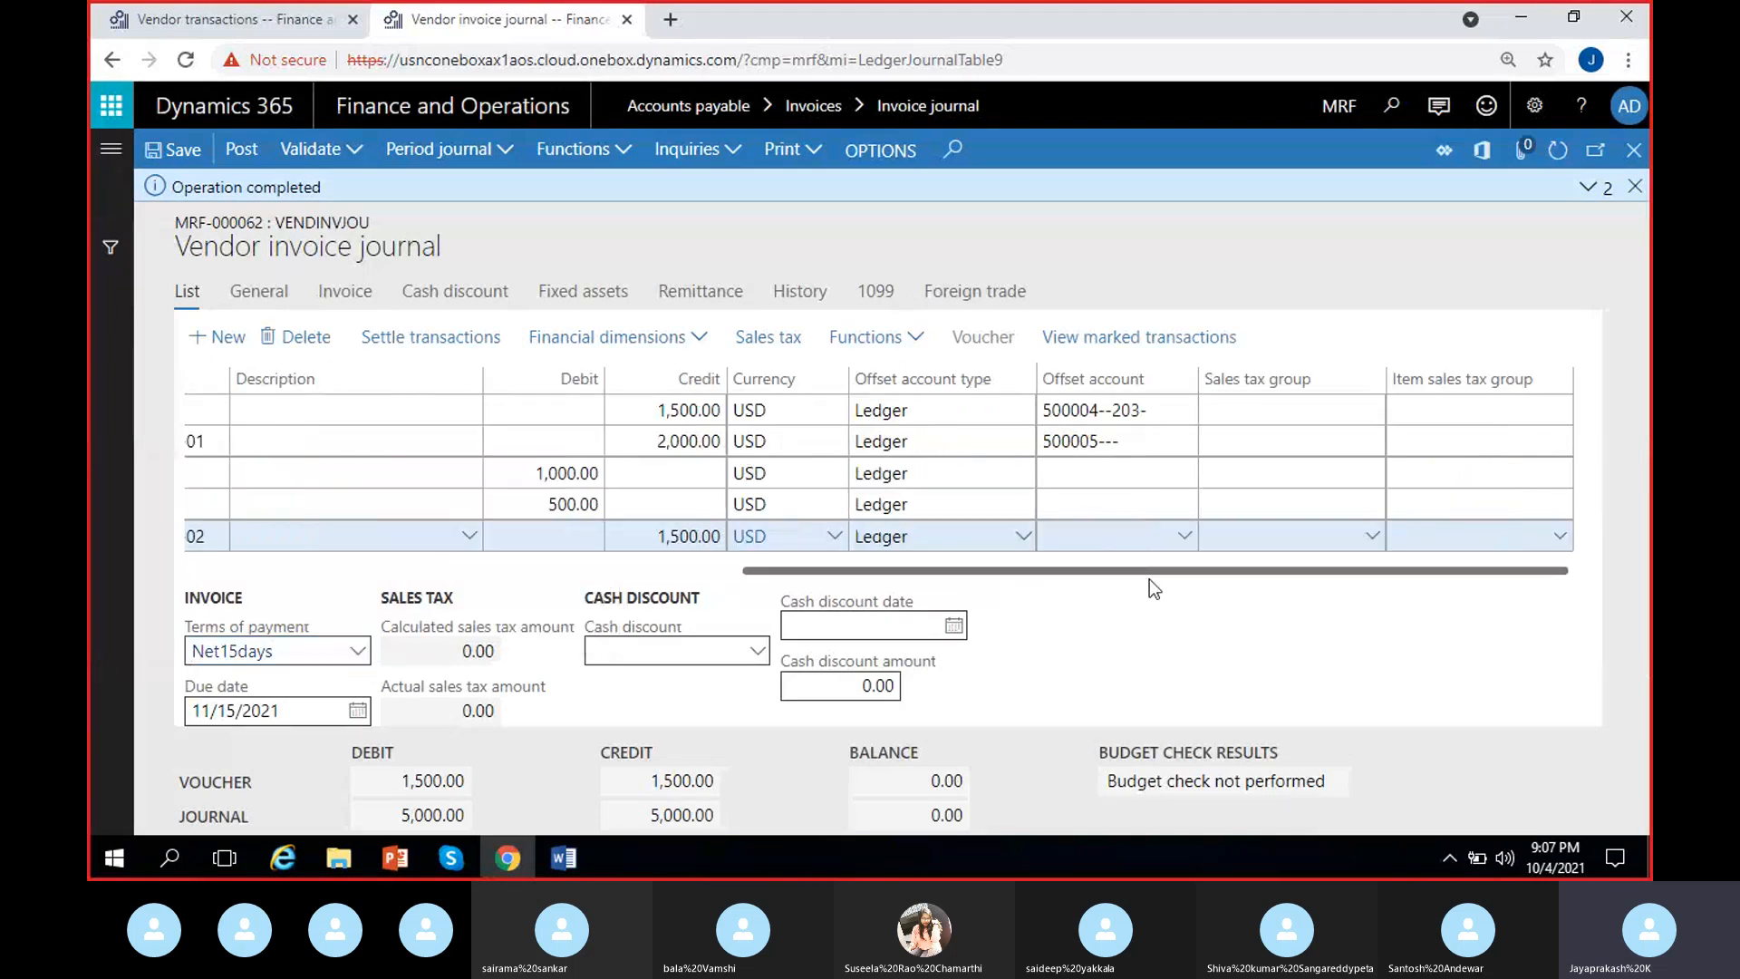
drag(861, 595, 471, 585)
click(242, 152)
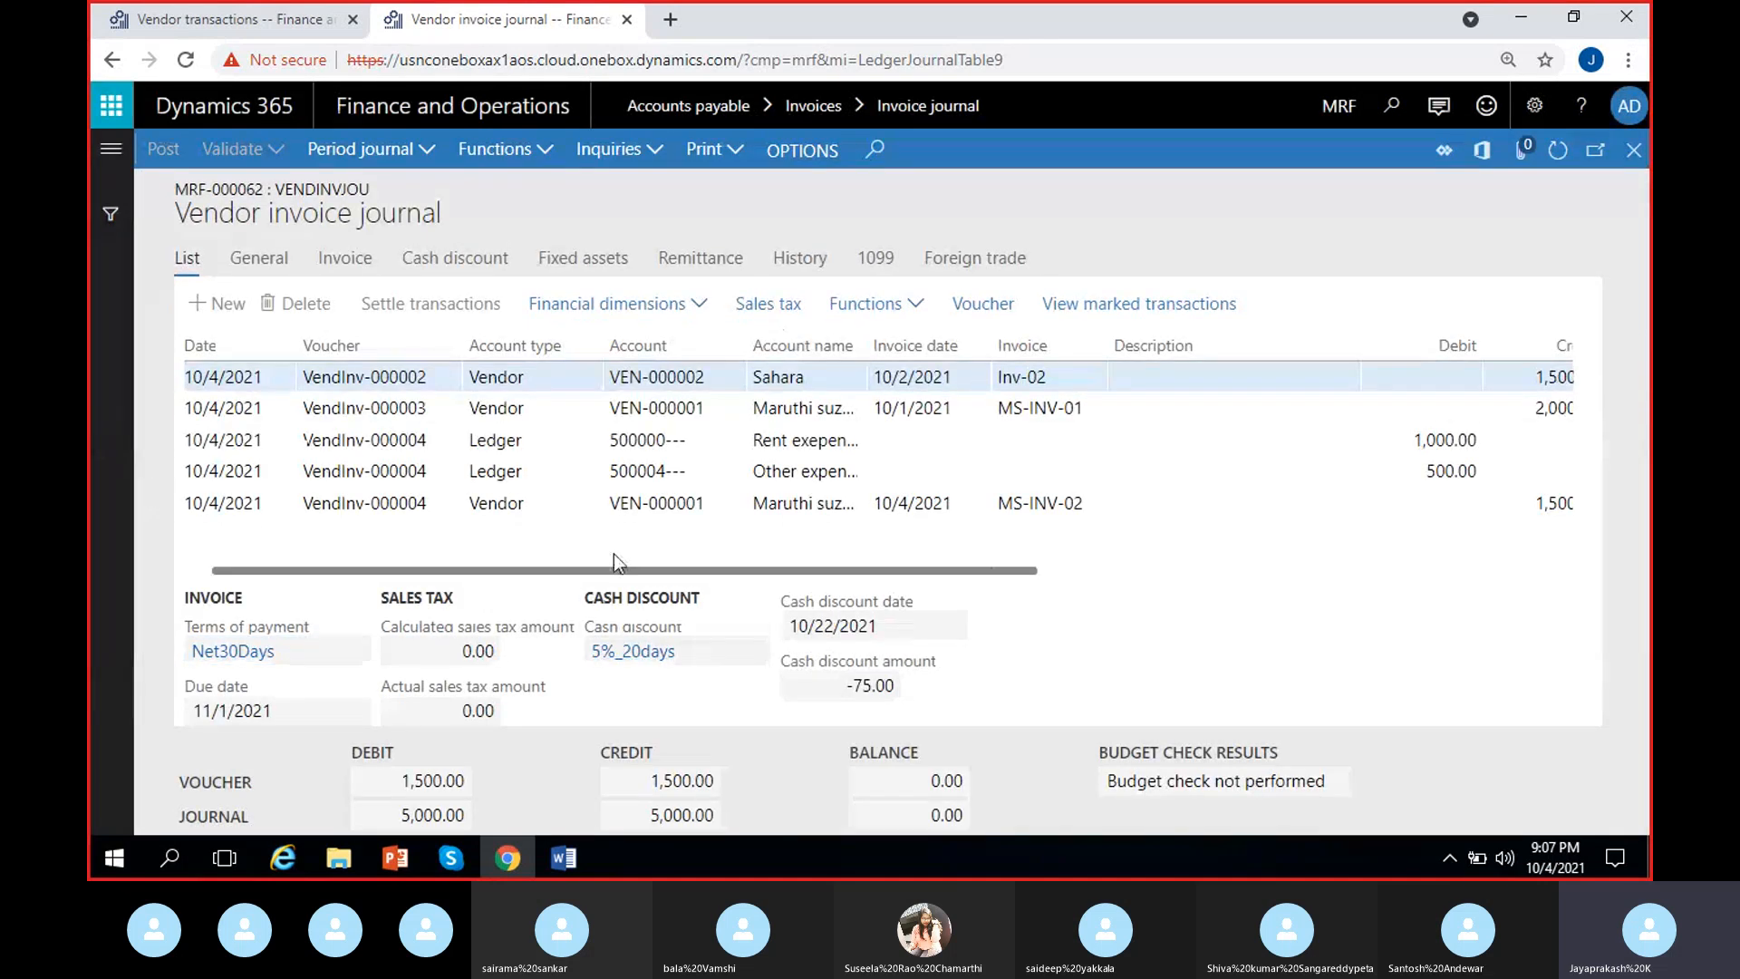
Review the invoice numbers on the posted lines and open the voucher transactions of the MS-INV-02 line.
click(1053, 378)
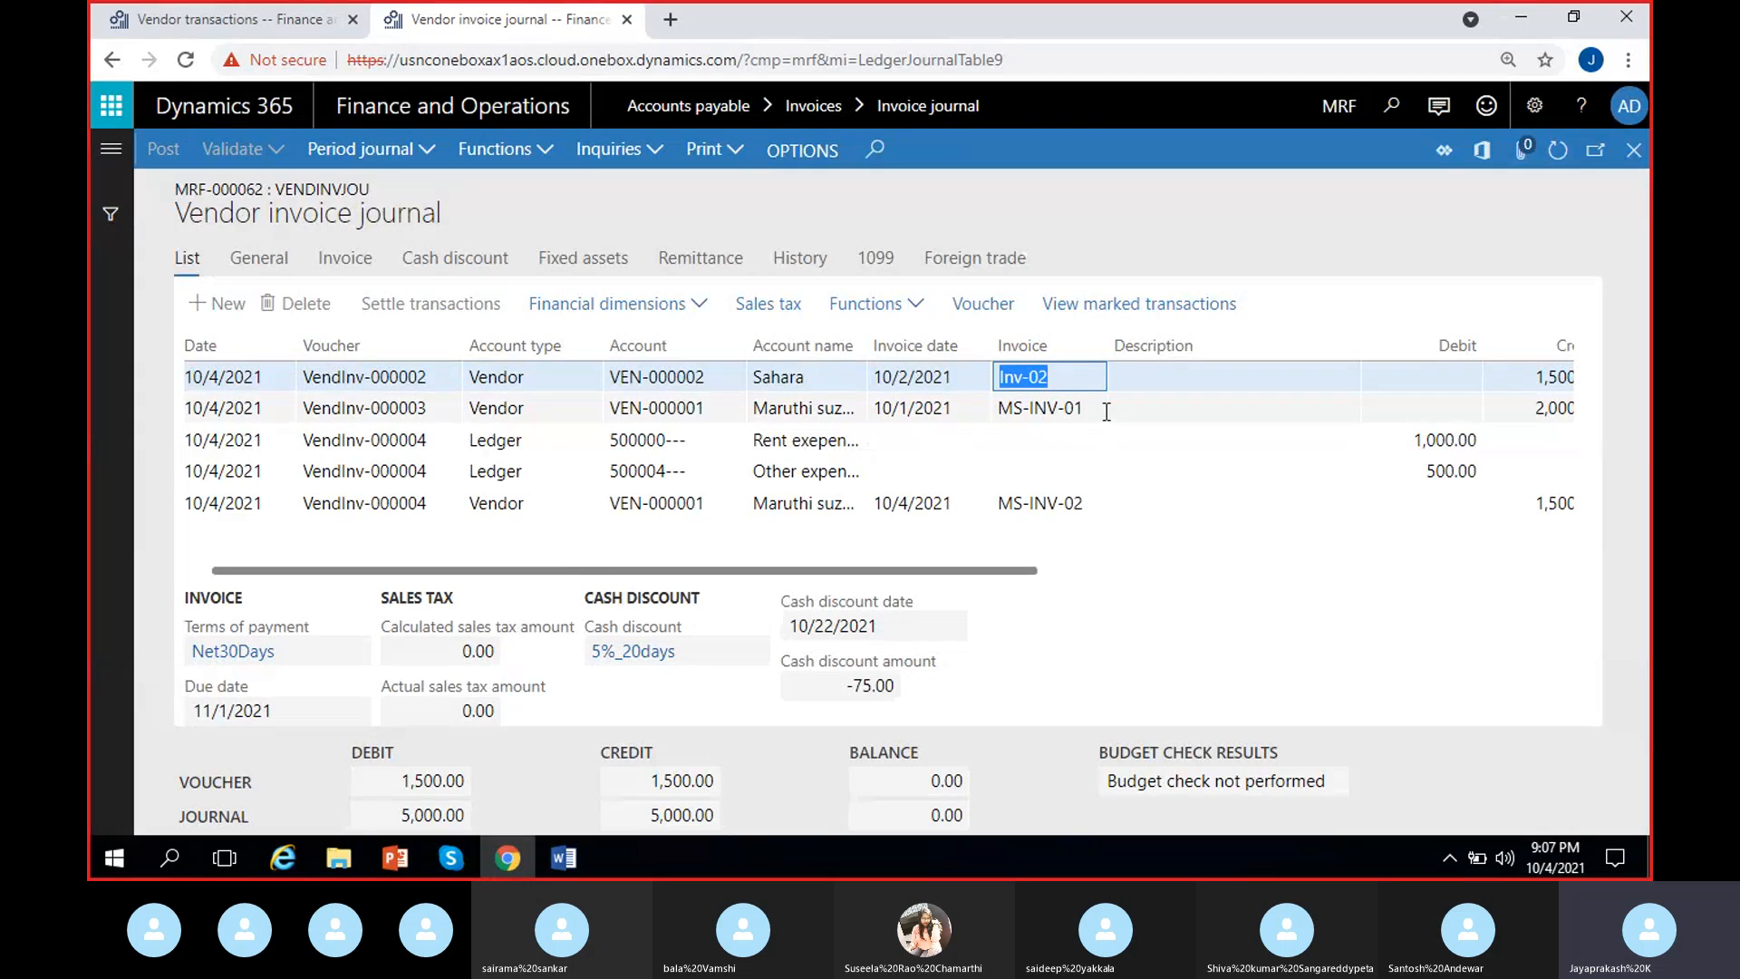
click(1103, 411)
click(1091, 504)
click(963, 556)
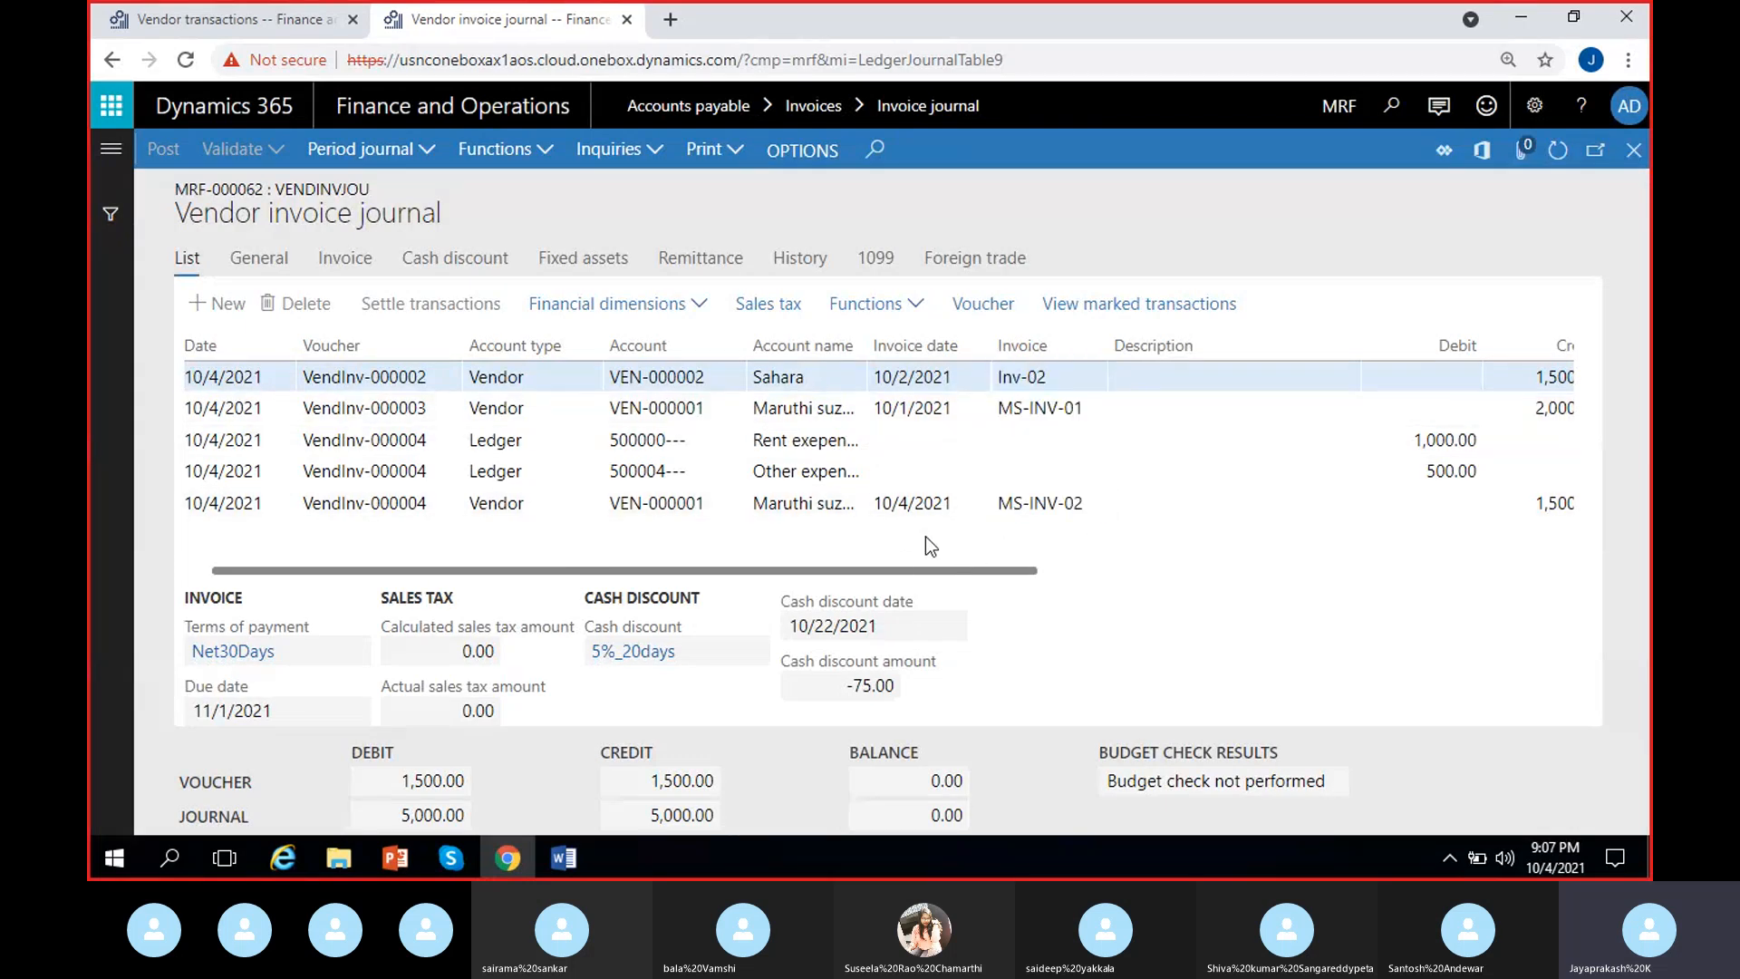
click(1055, 504)
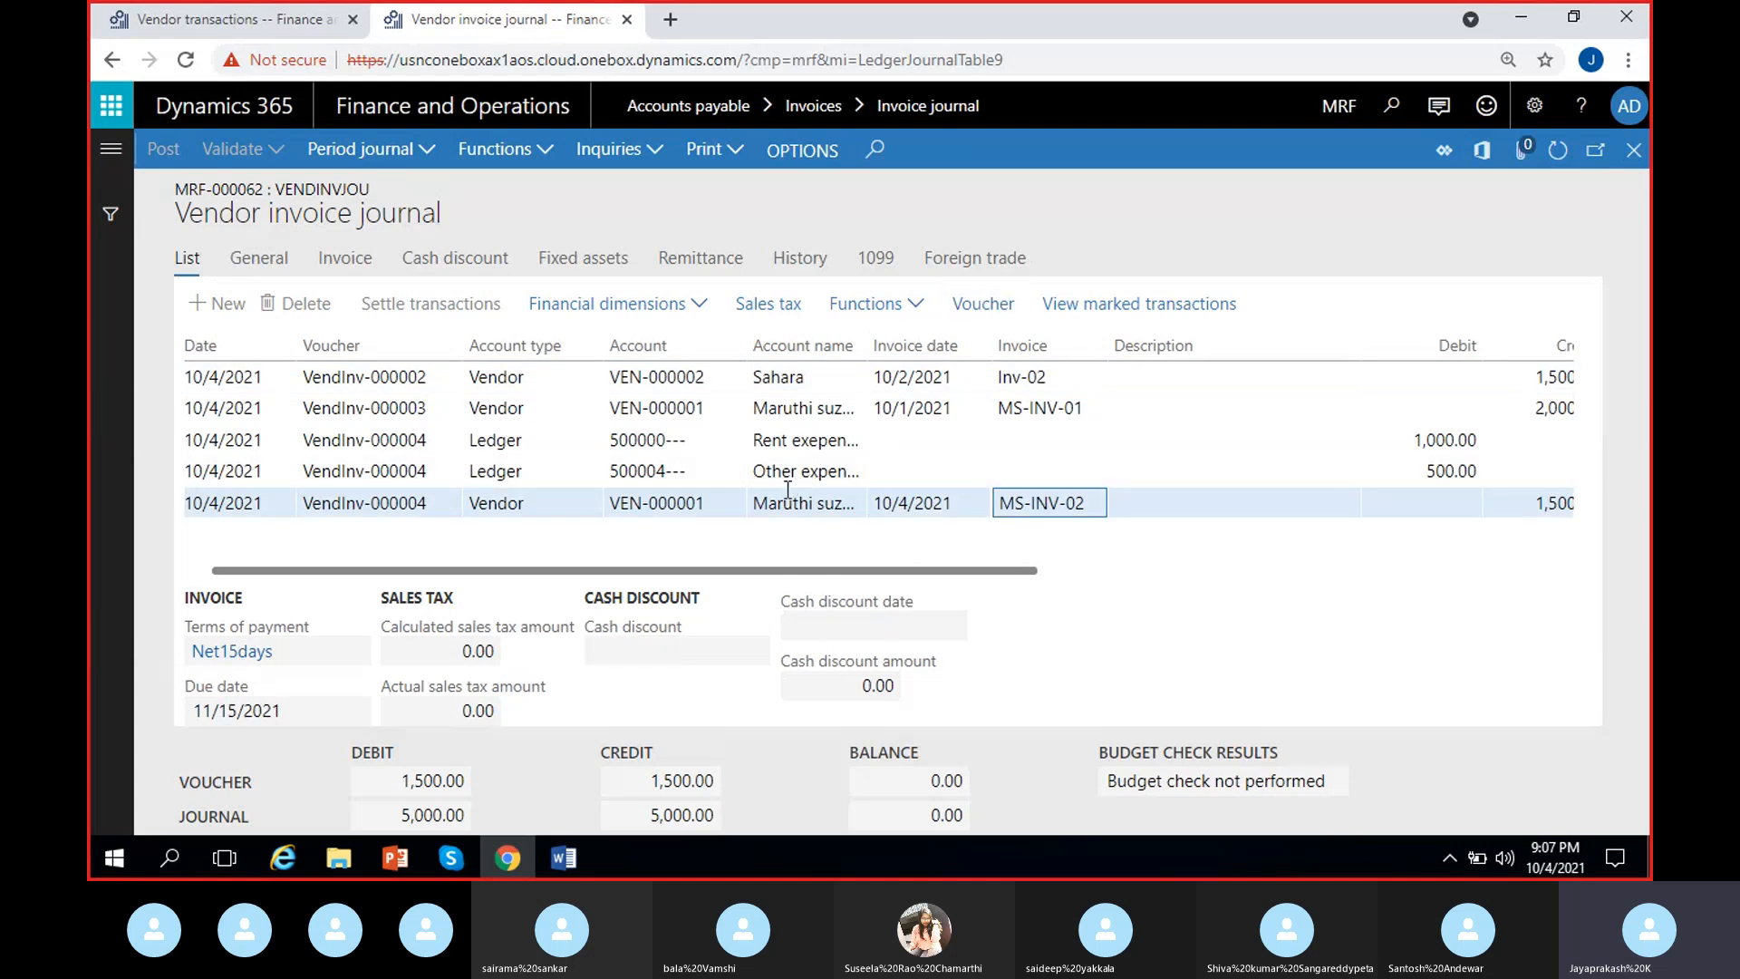
drag(1083, 500, 957, 507)
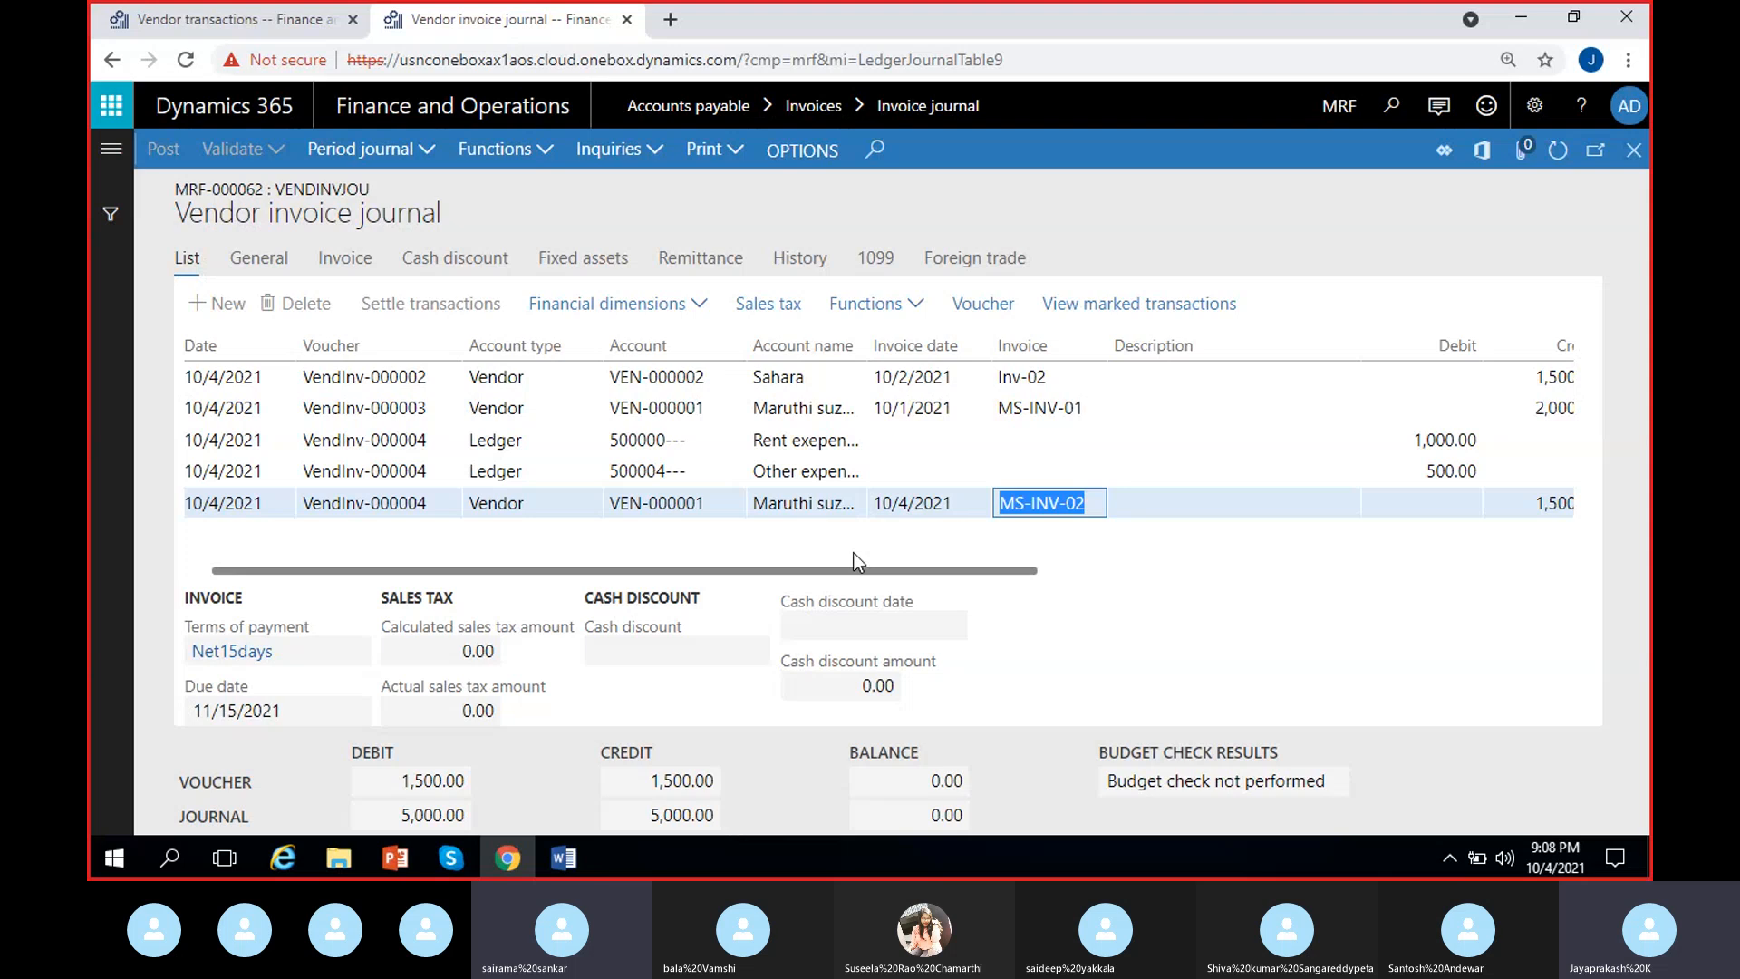
click(951, 542)
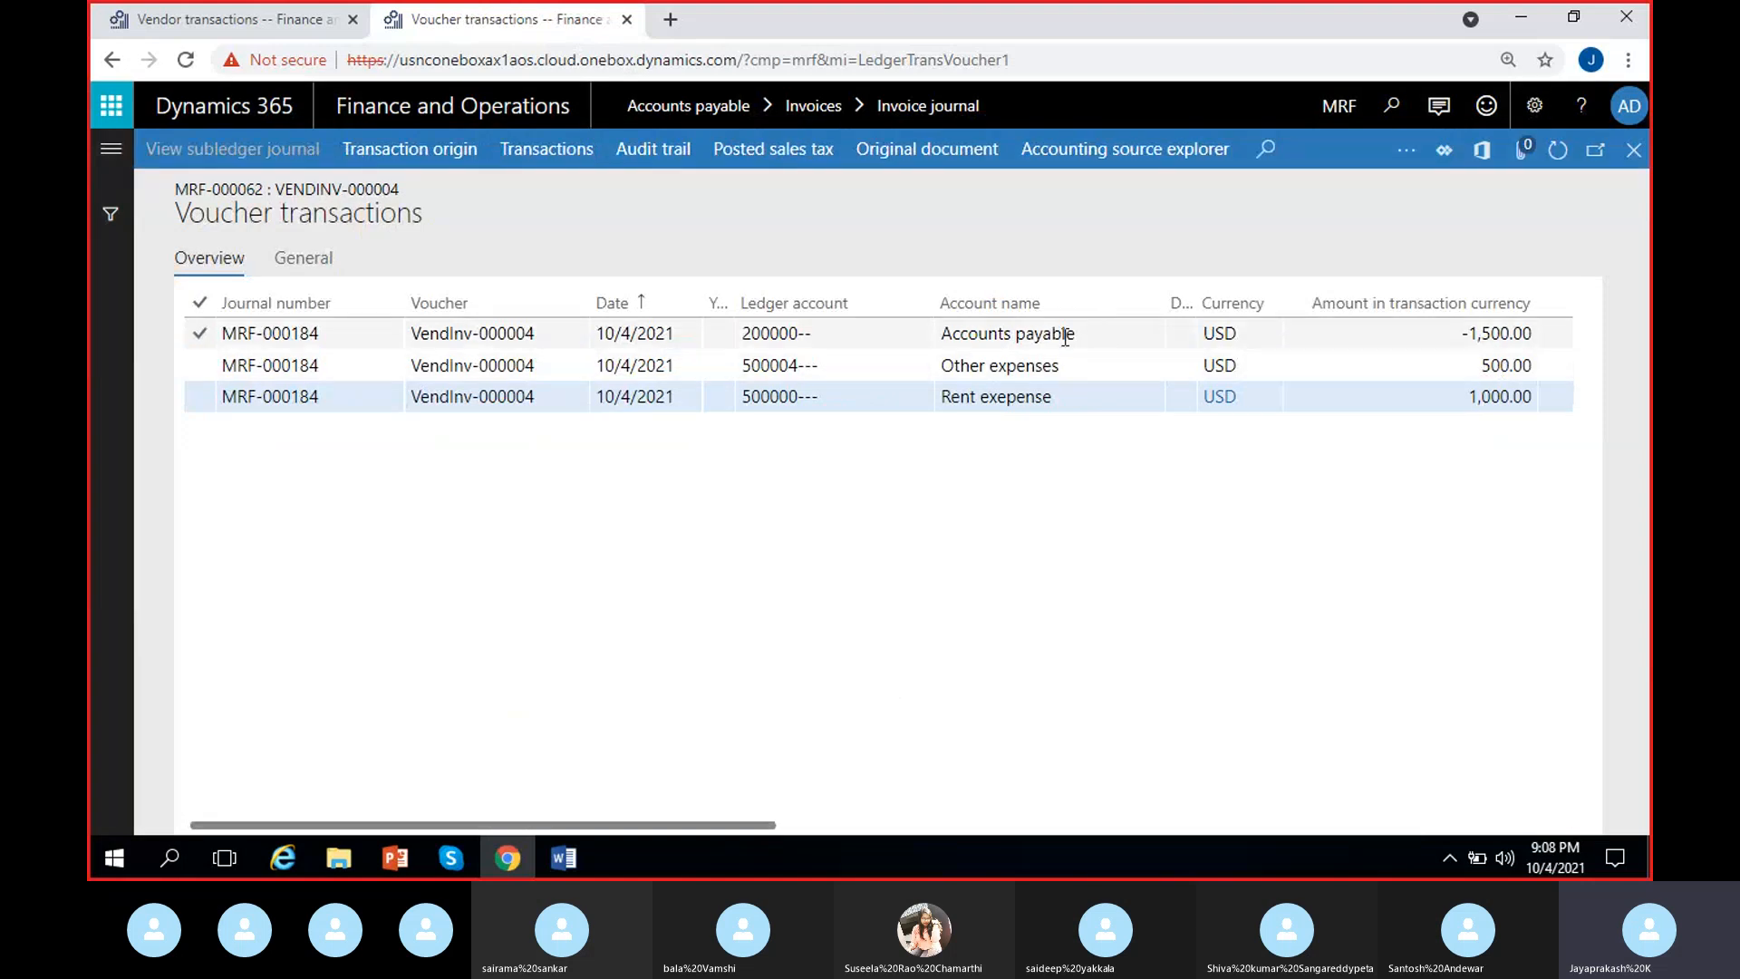
Examine the accounts and amounts posted for voucher VendInv-000004, including Accounts payable, and return to the journal.
drag(1464, 332, 1531, 352)
click(1154, 613)
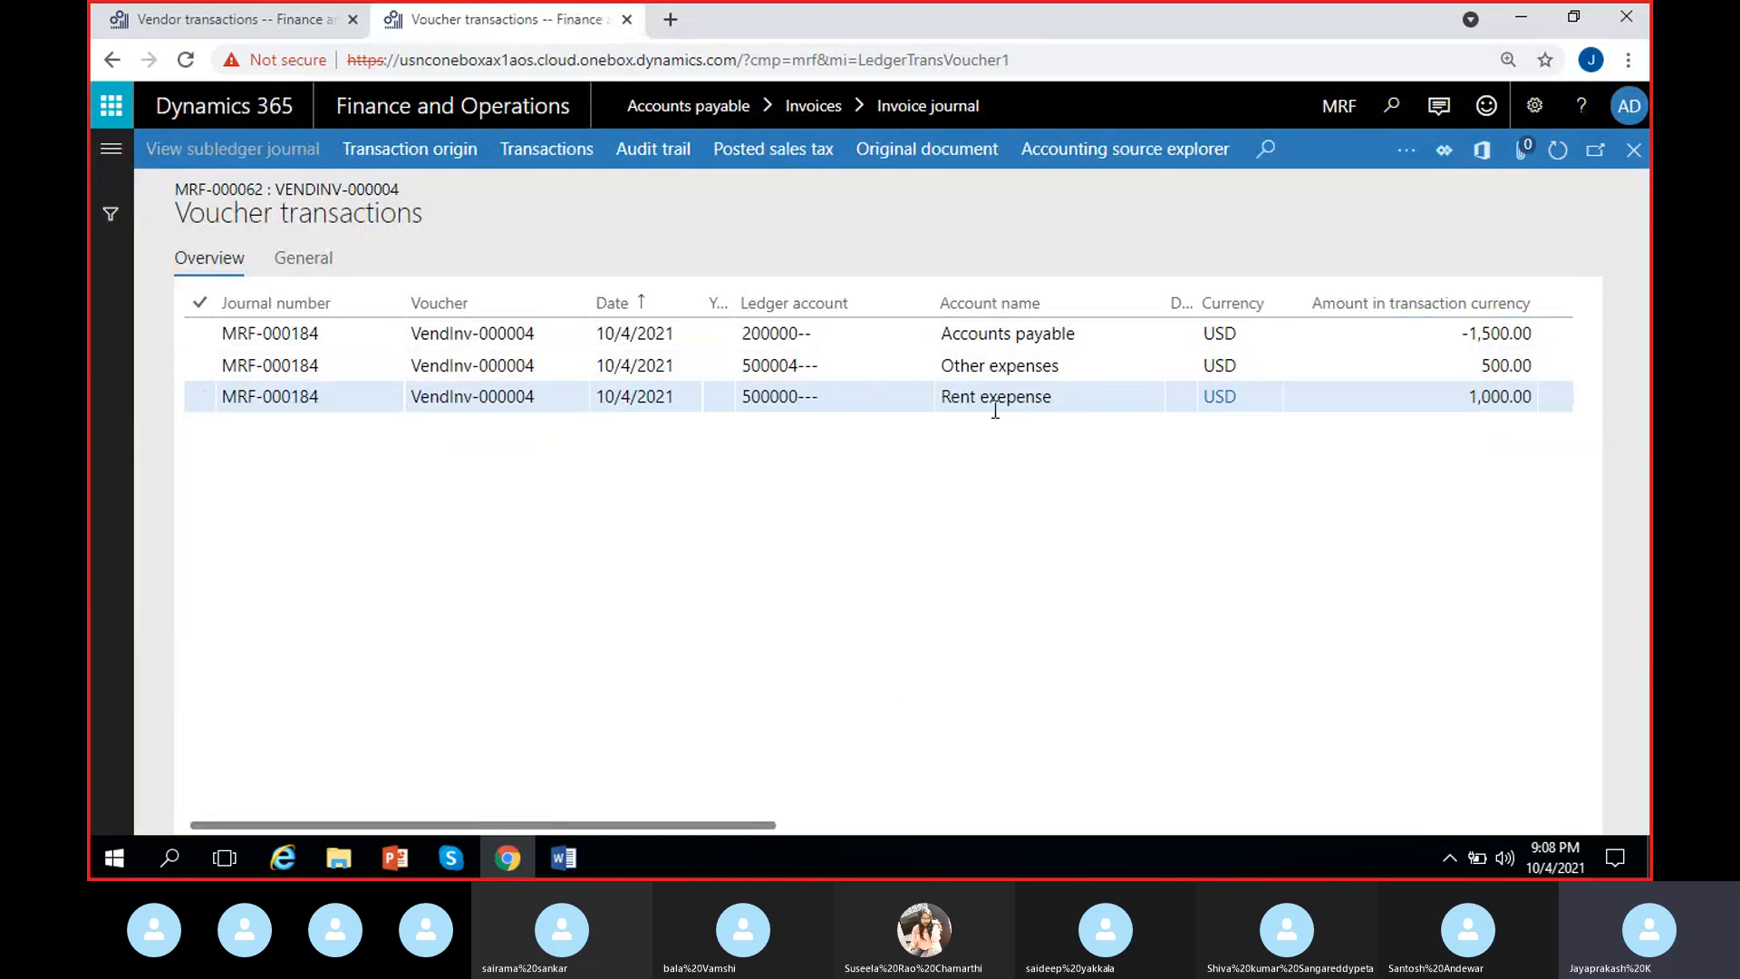
click(939, 335)
click(1086, 334)
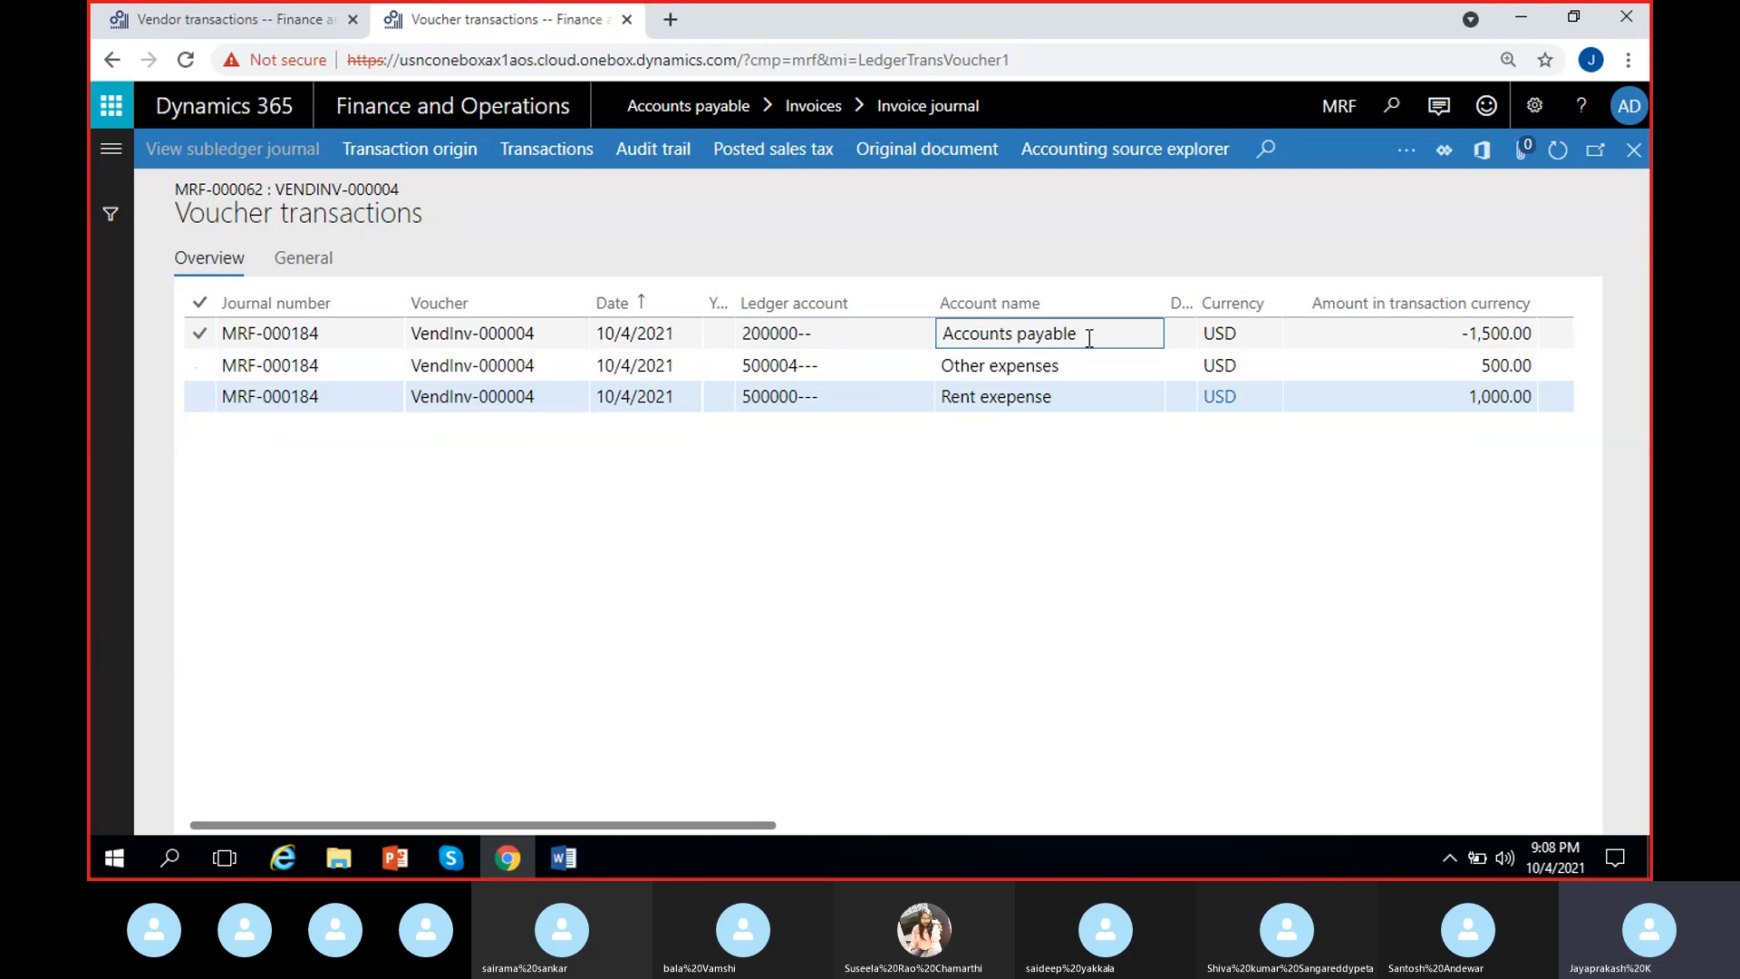
click(946, 629)
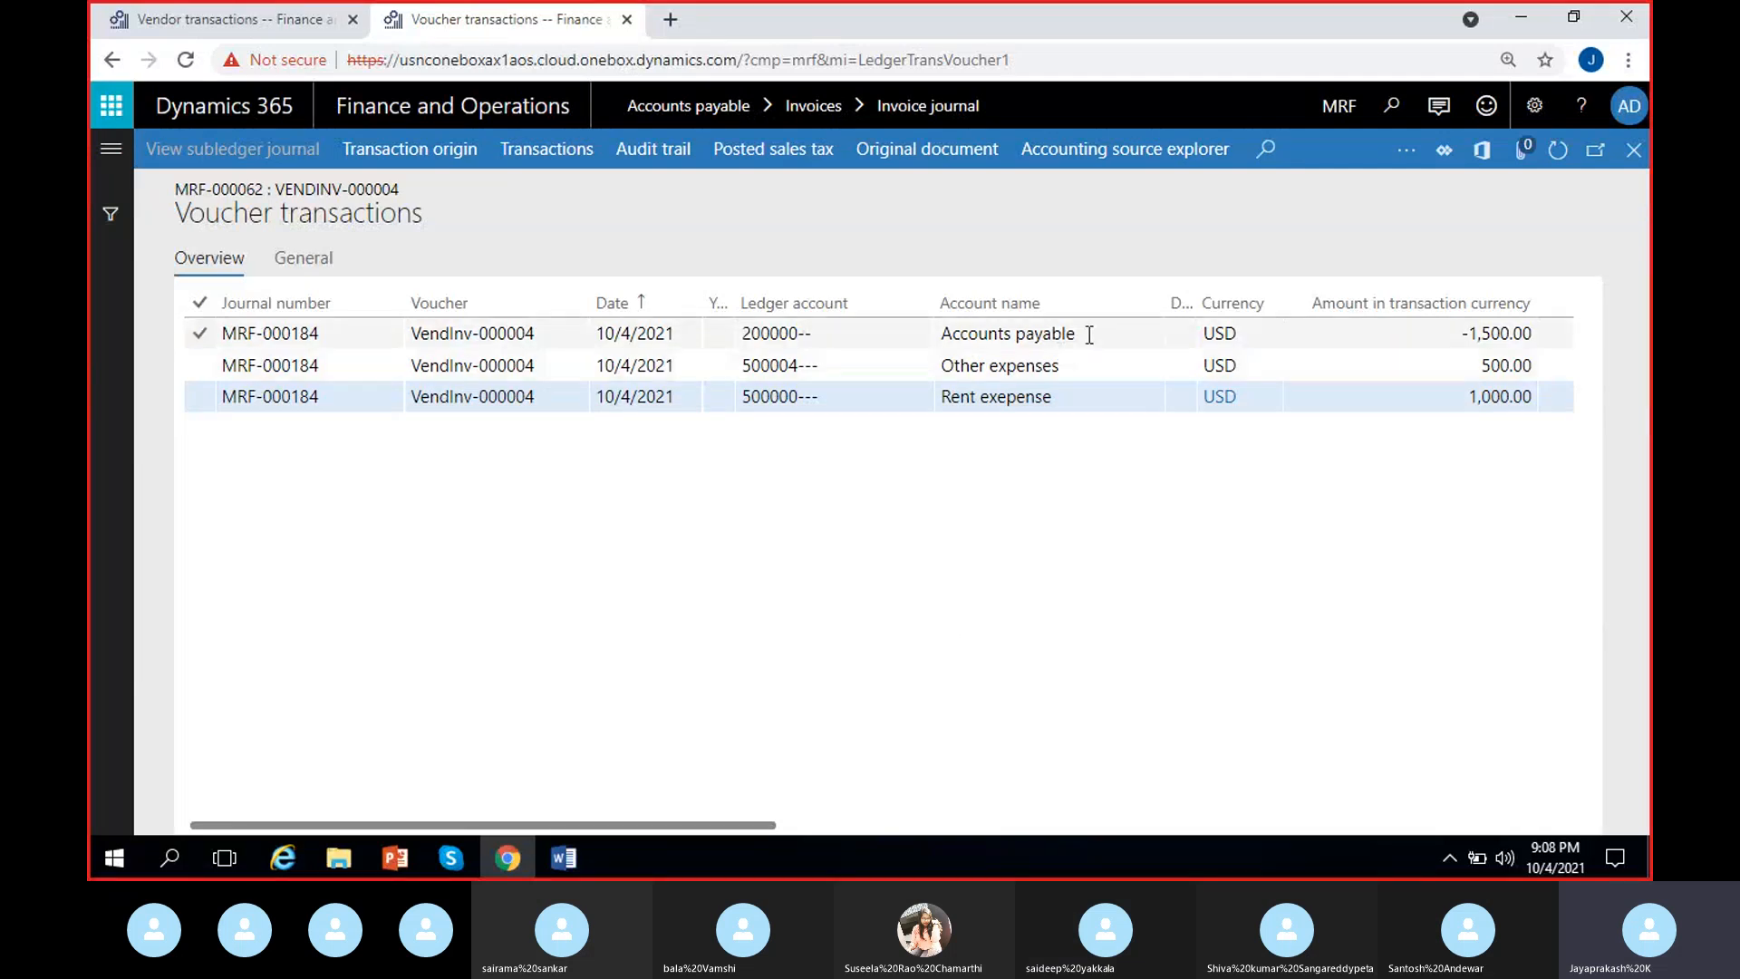
drag(943, 333, 1087, 340)
click(1034, 634)
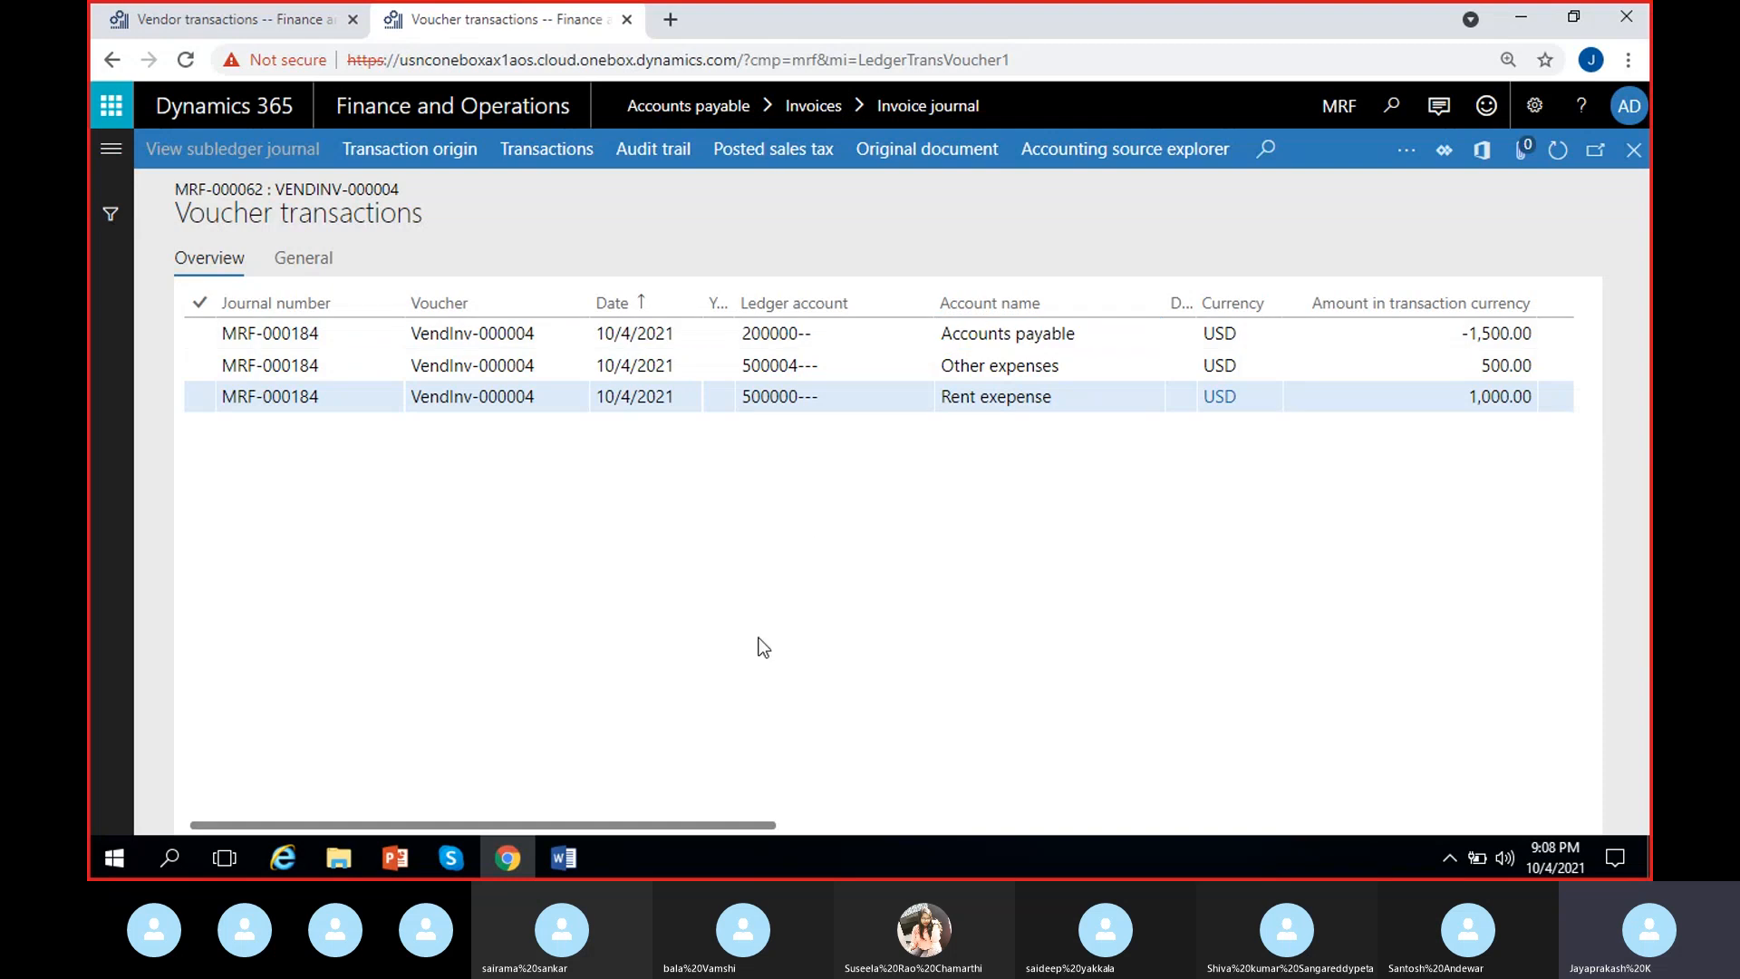
click(1641, 159)
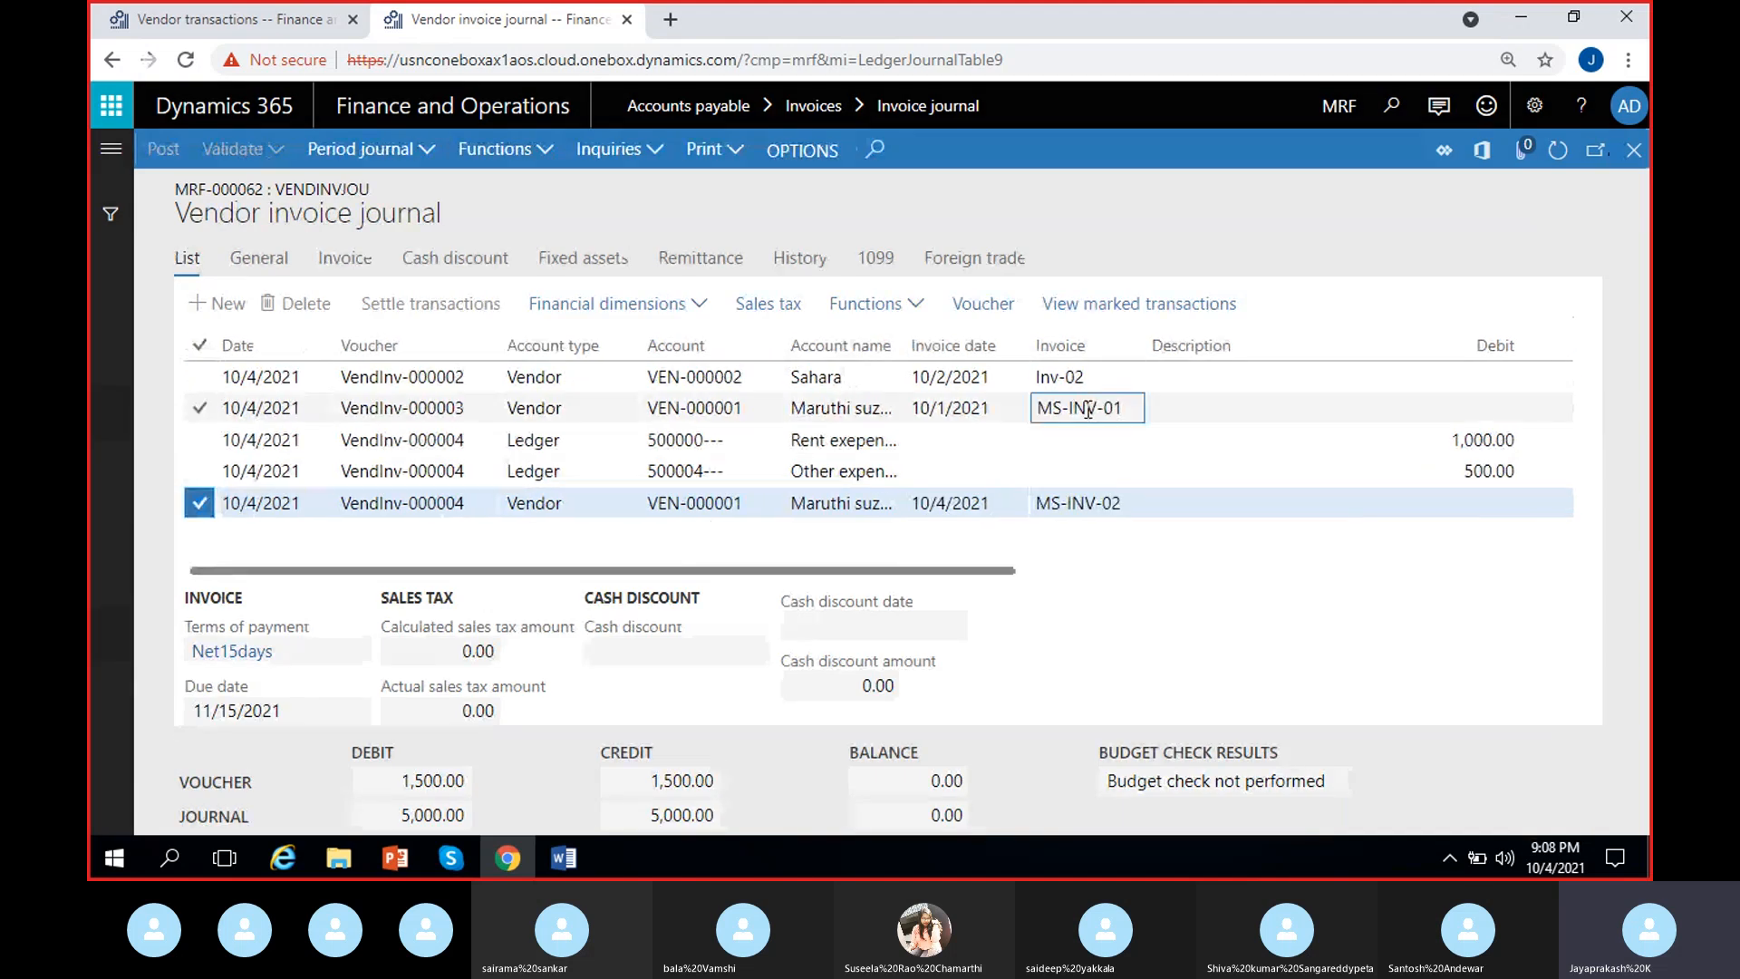
Open the voucher transactions of the MS-INV-01 line, compare its debit and credit amounts, and return to the journal.
click(1087, 413)
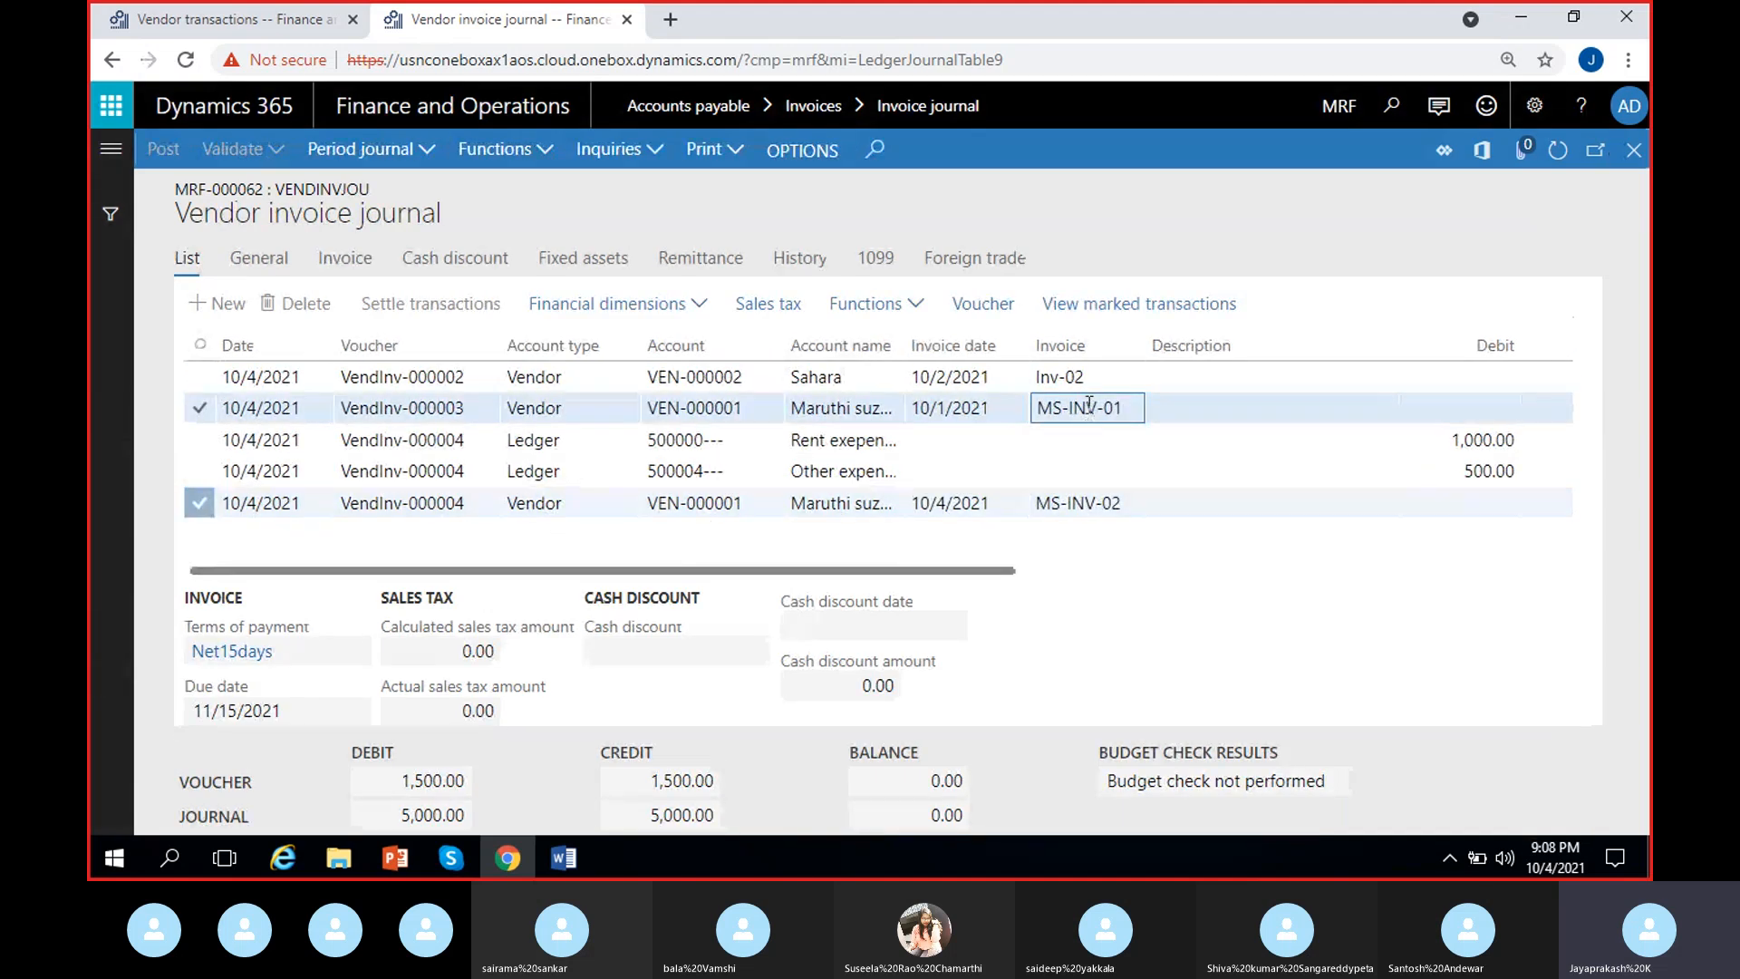
click(990, 308)
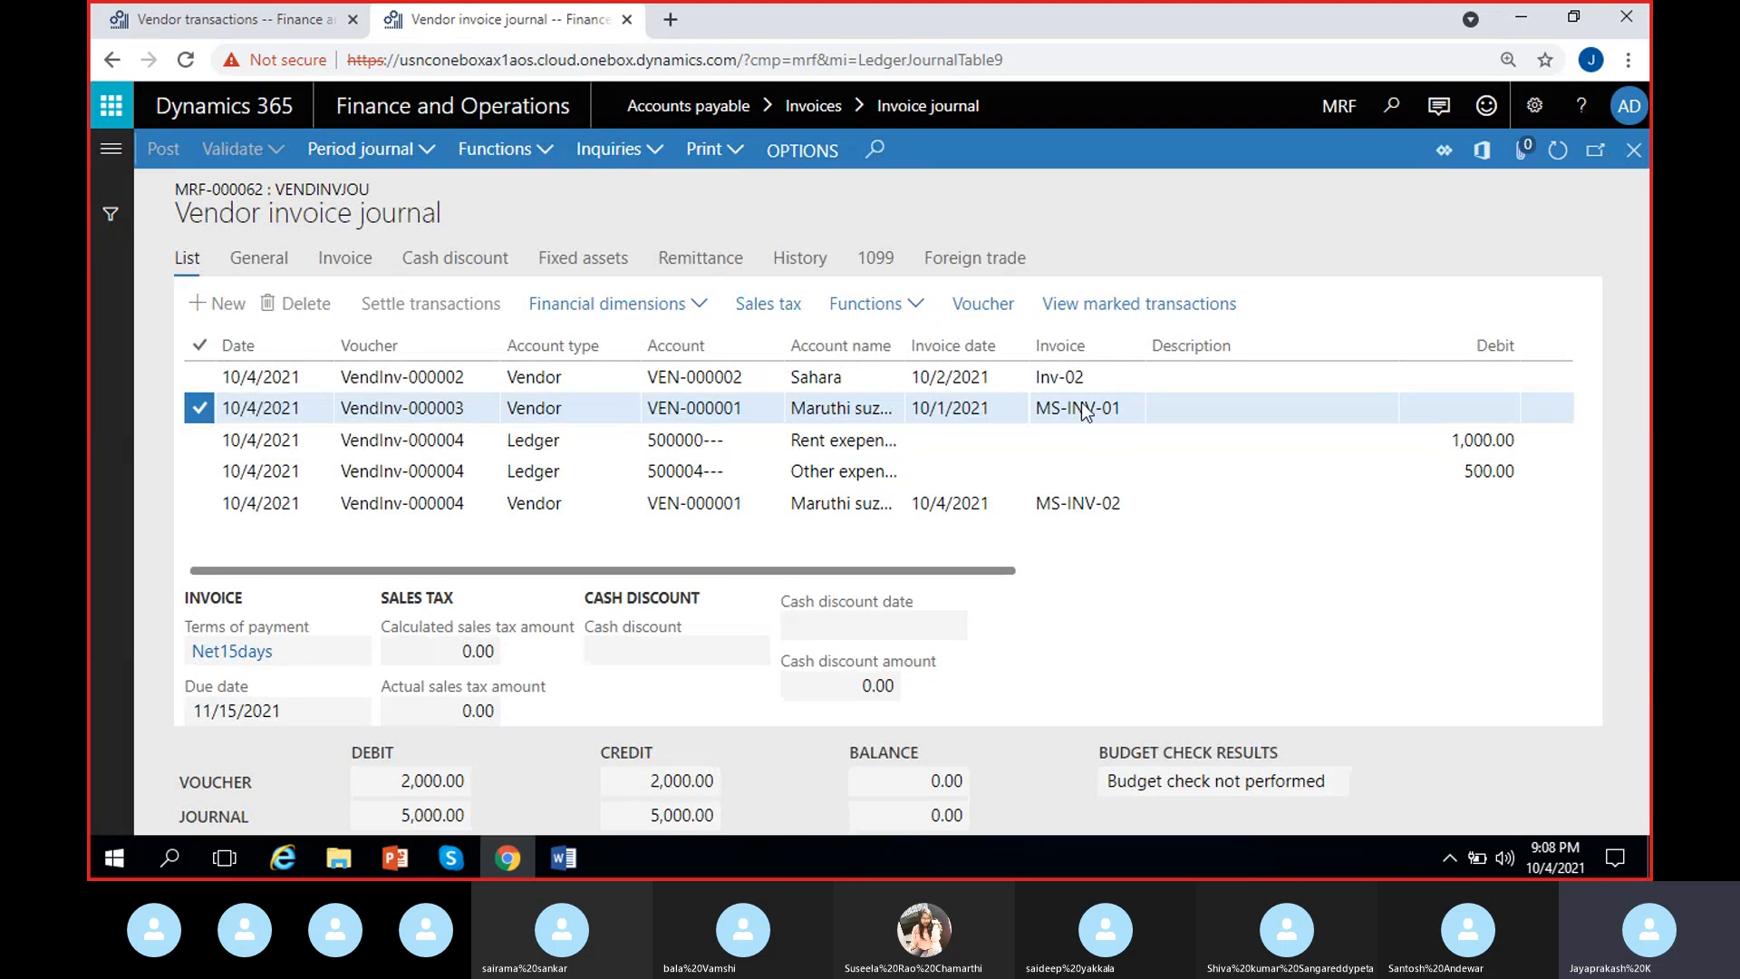
scroll(1105, 444, right, 3)
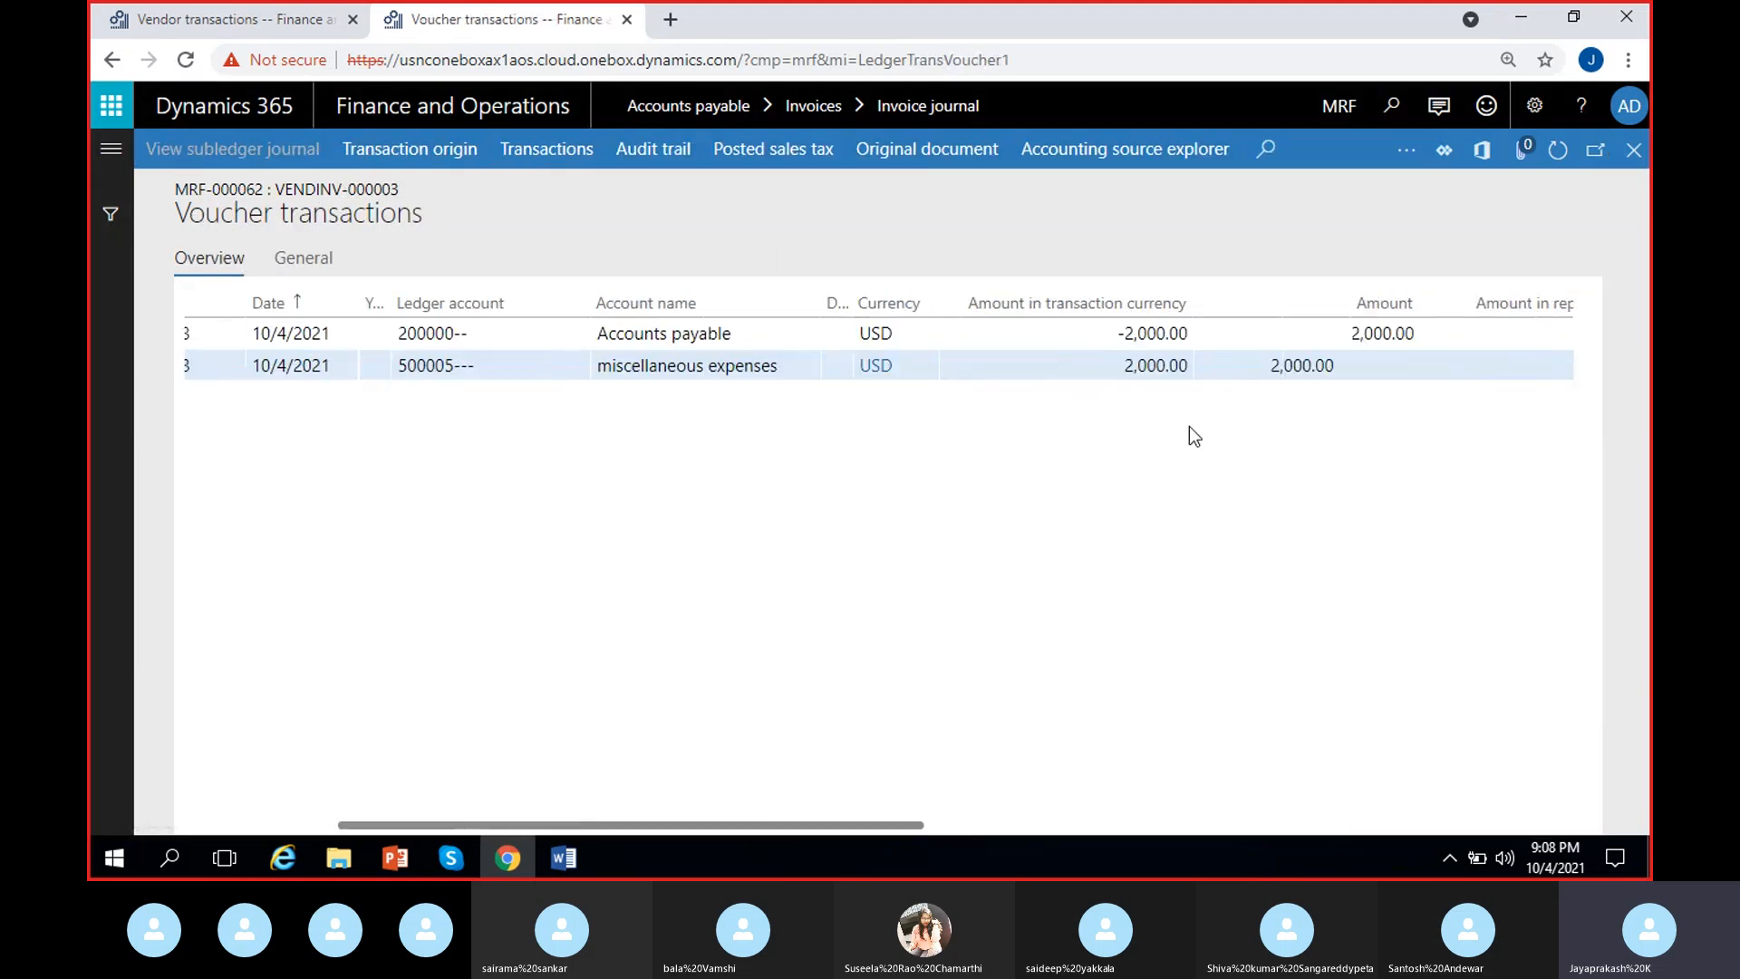
drag(1115, 372, 1275, 423)
click(1177, 539)
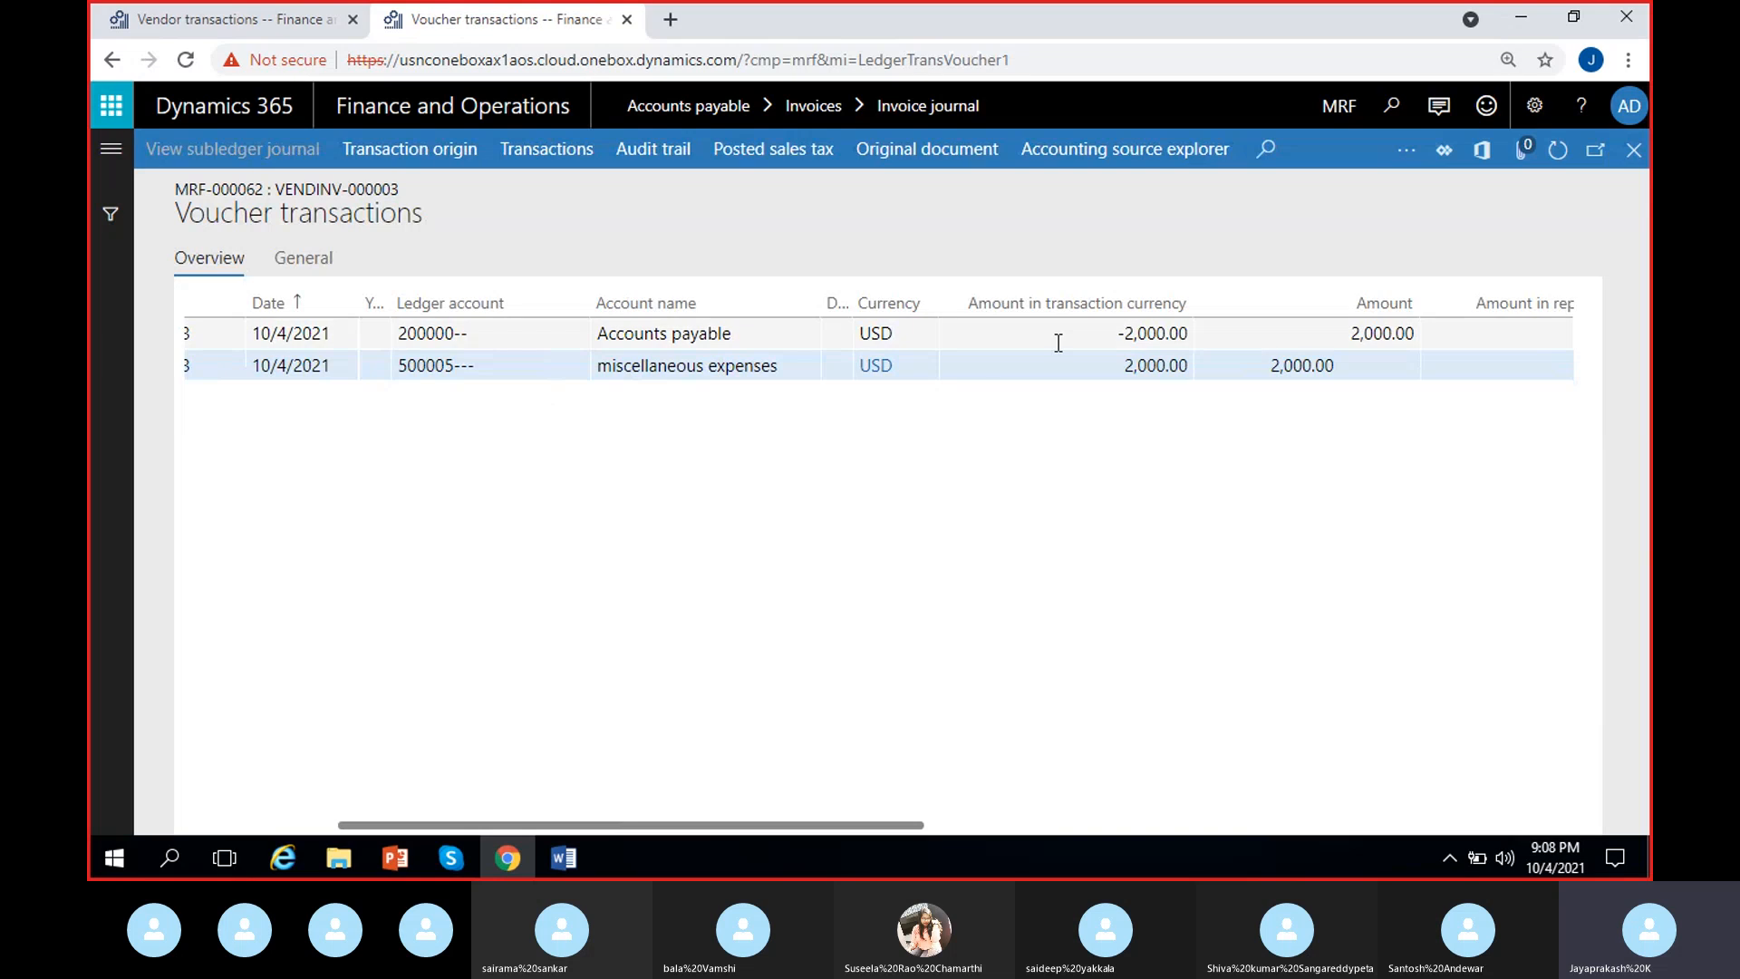
drag(1119, 335, 1158, 345)
click(1122, 639)
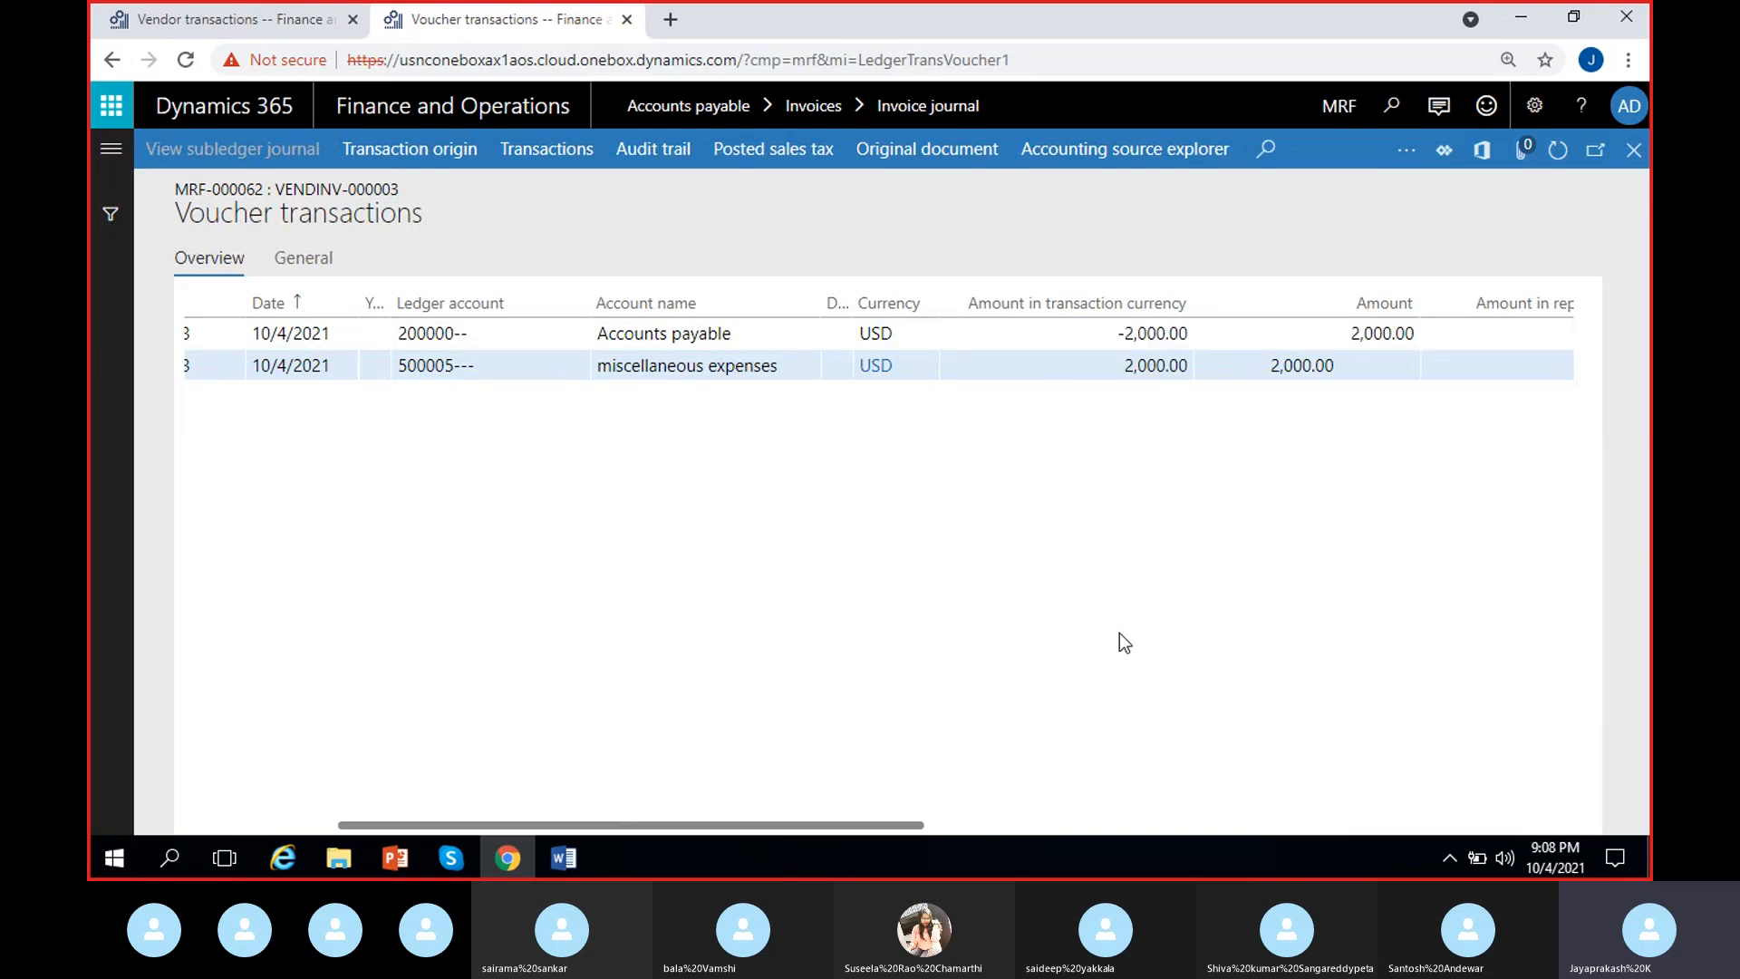
click(1634, 151)
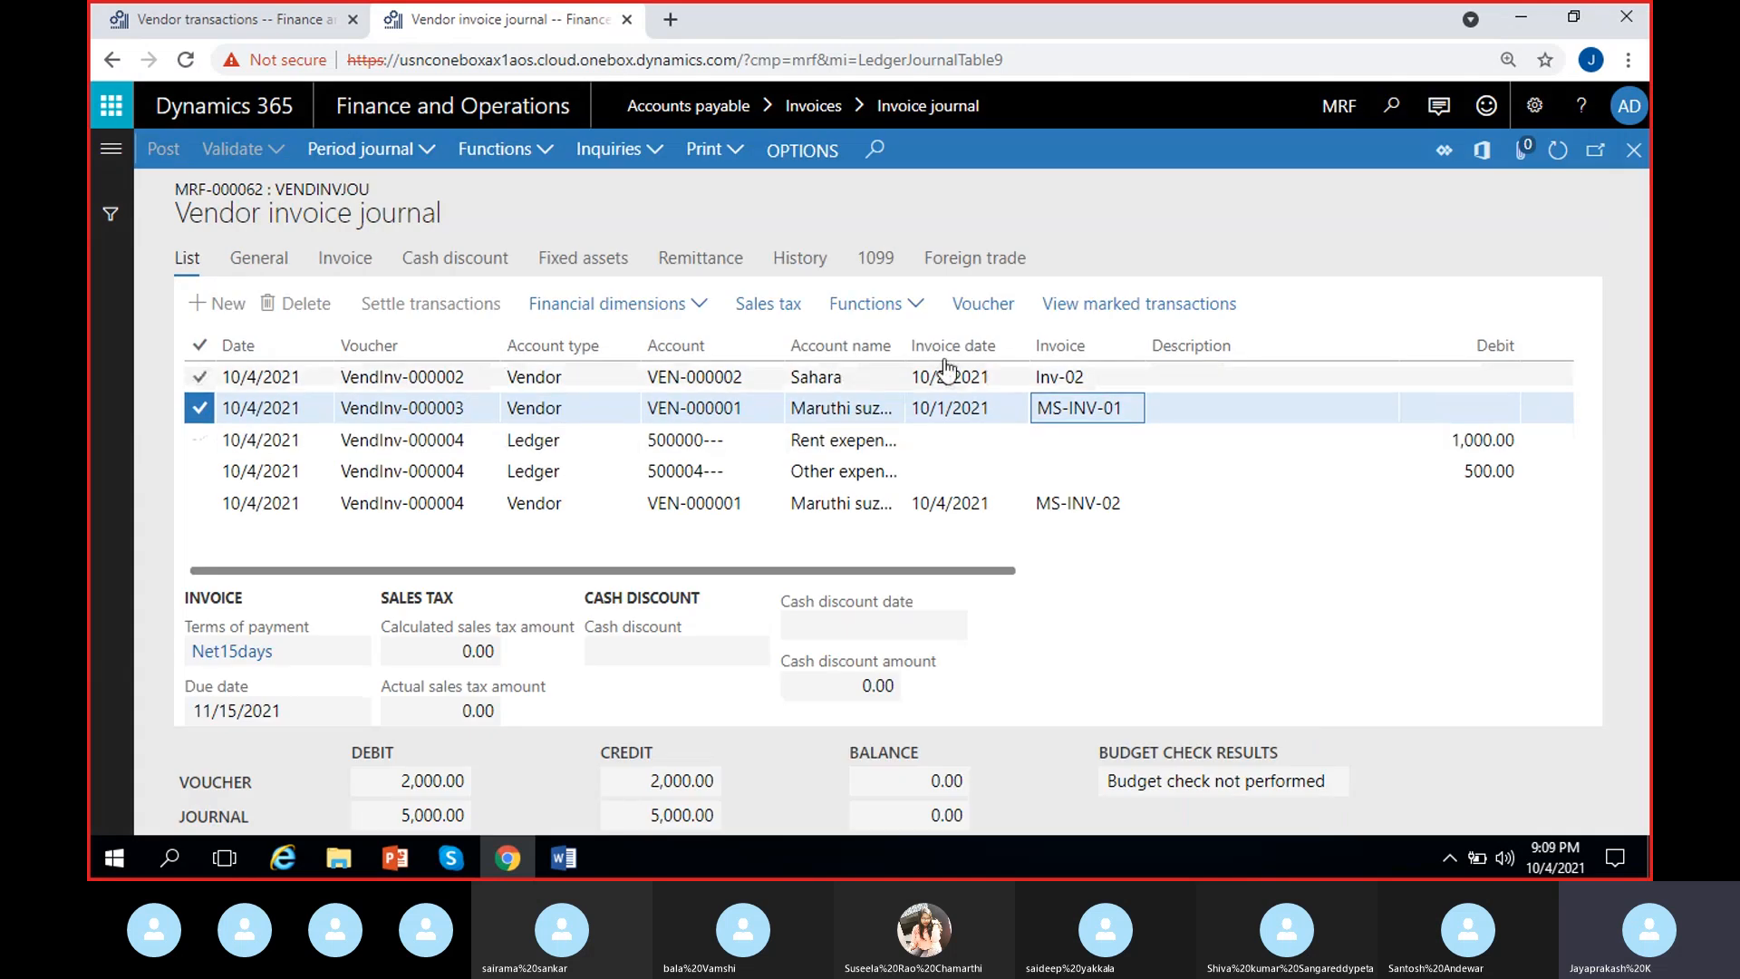
Open the voucher transactions of Sahara's Inv-02 line and examine the posted accounts and their amounts.
key(Up)
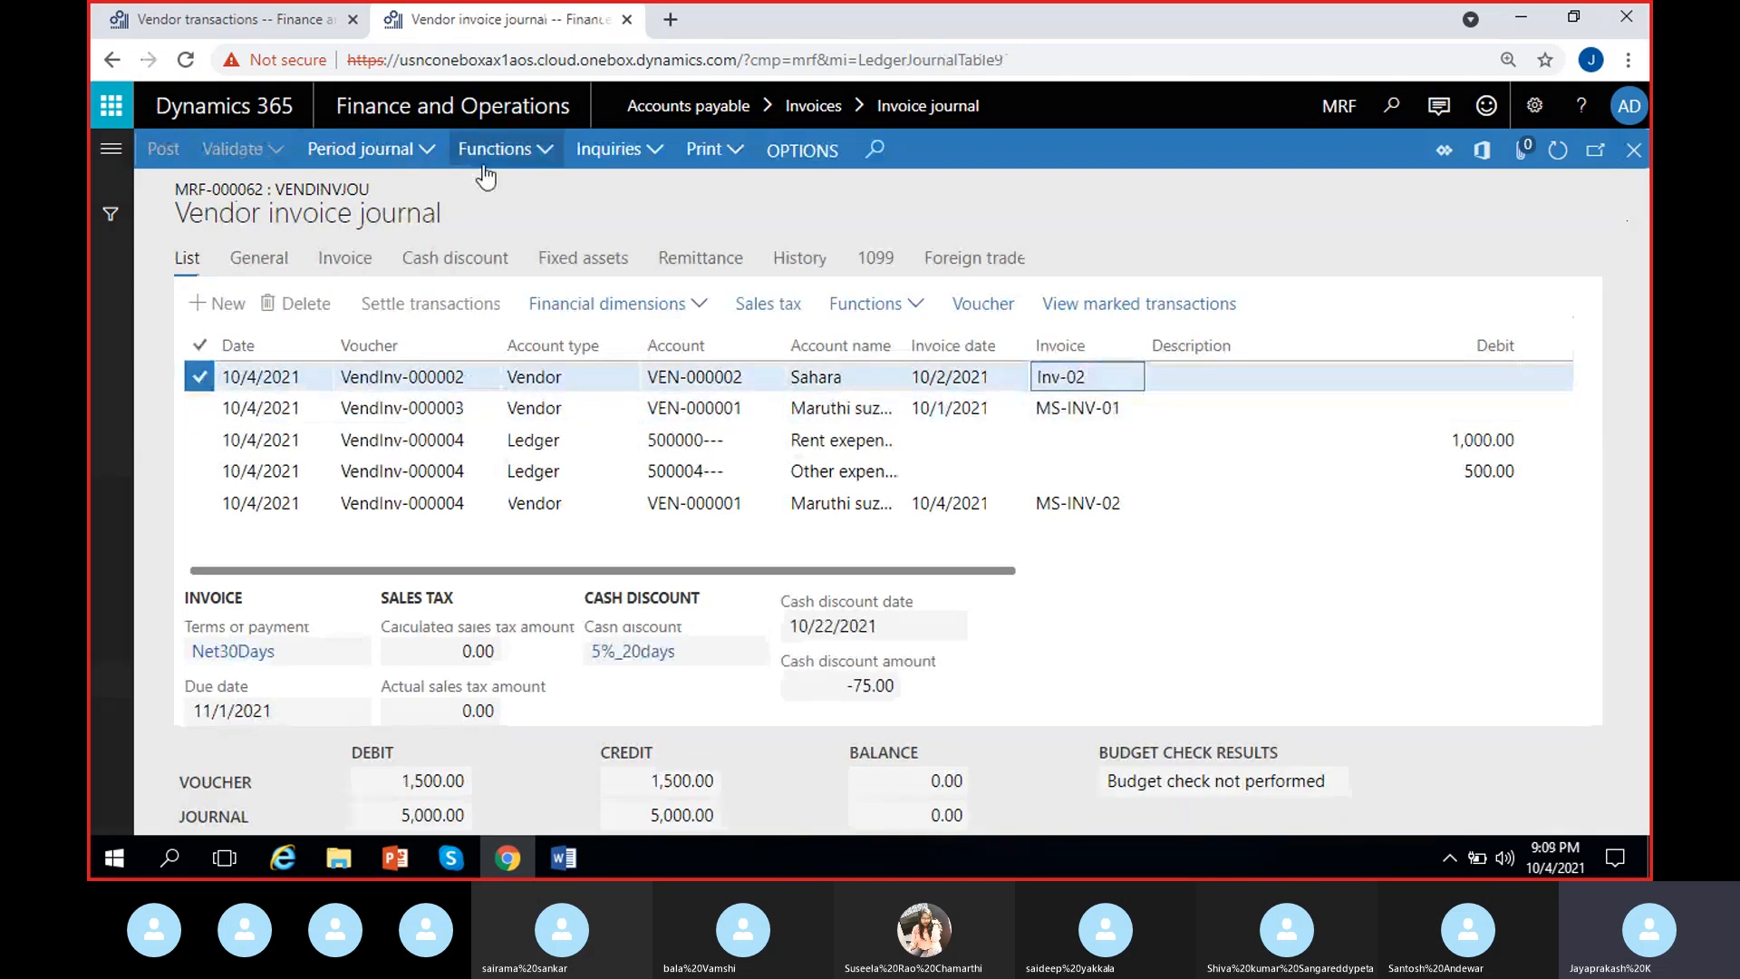
click(975, 304)
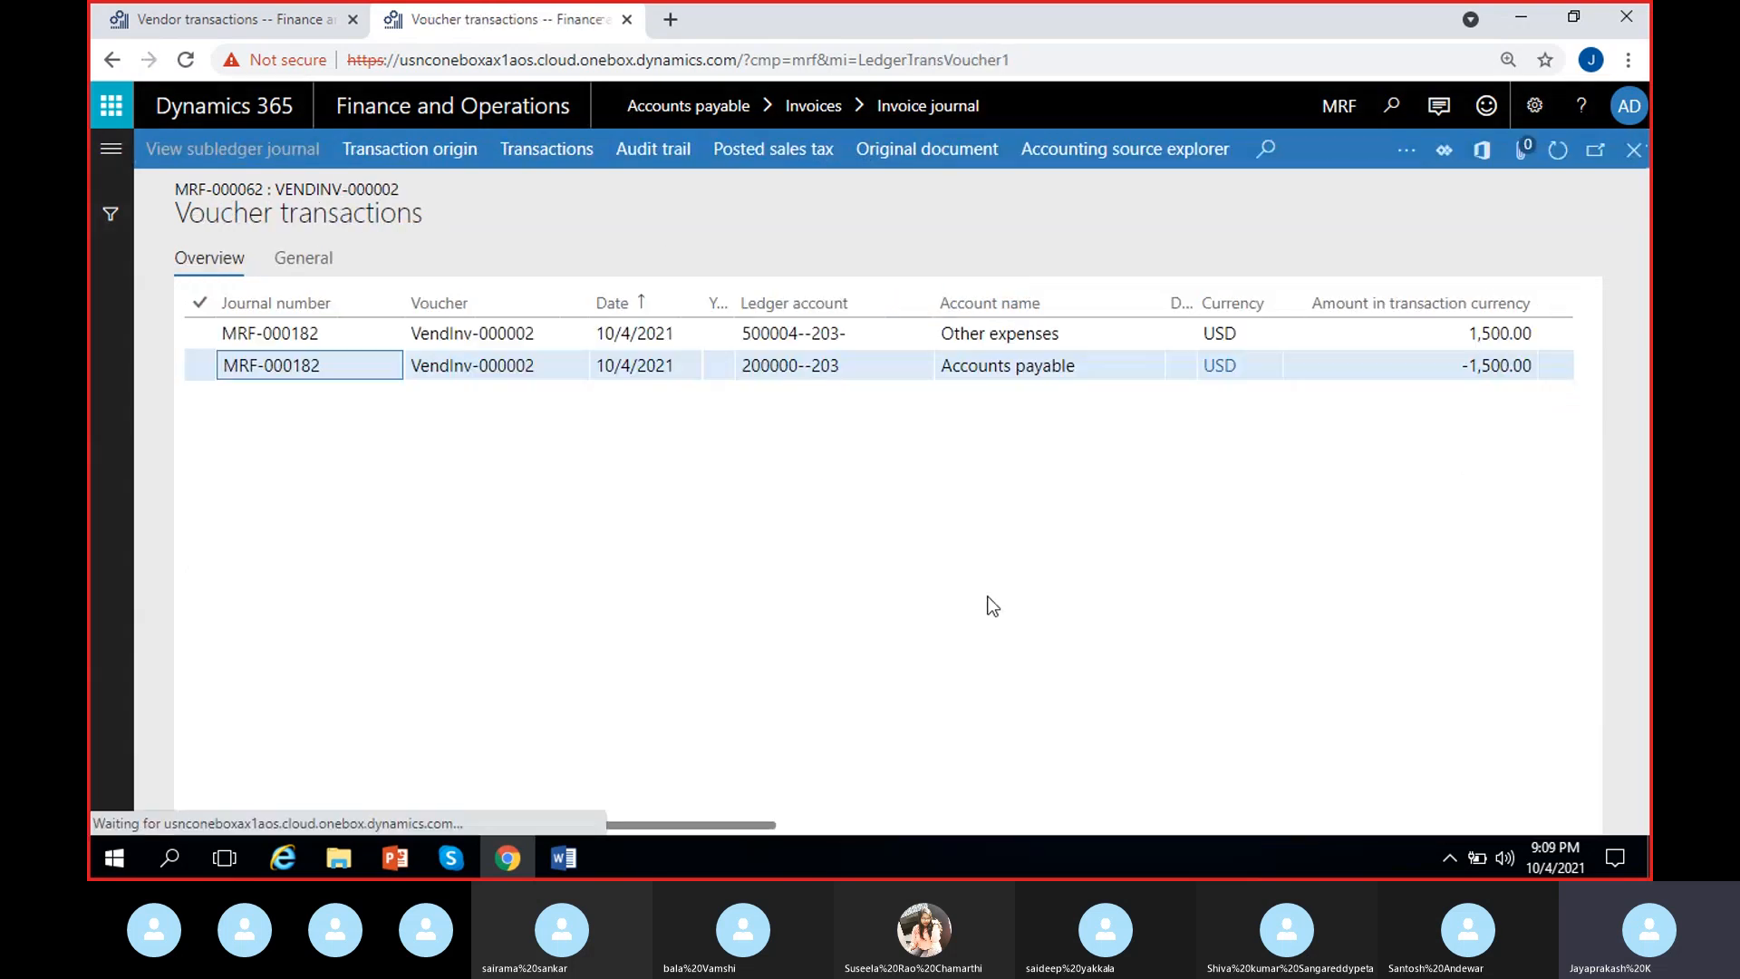
scroll(1009, 637, right, 5)
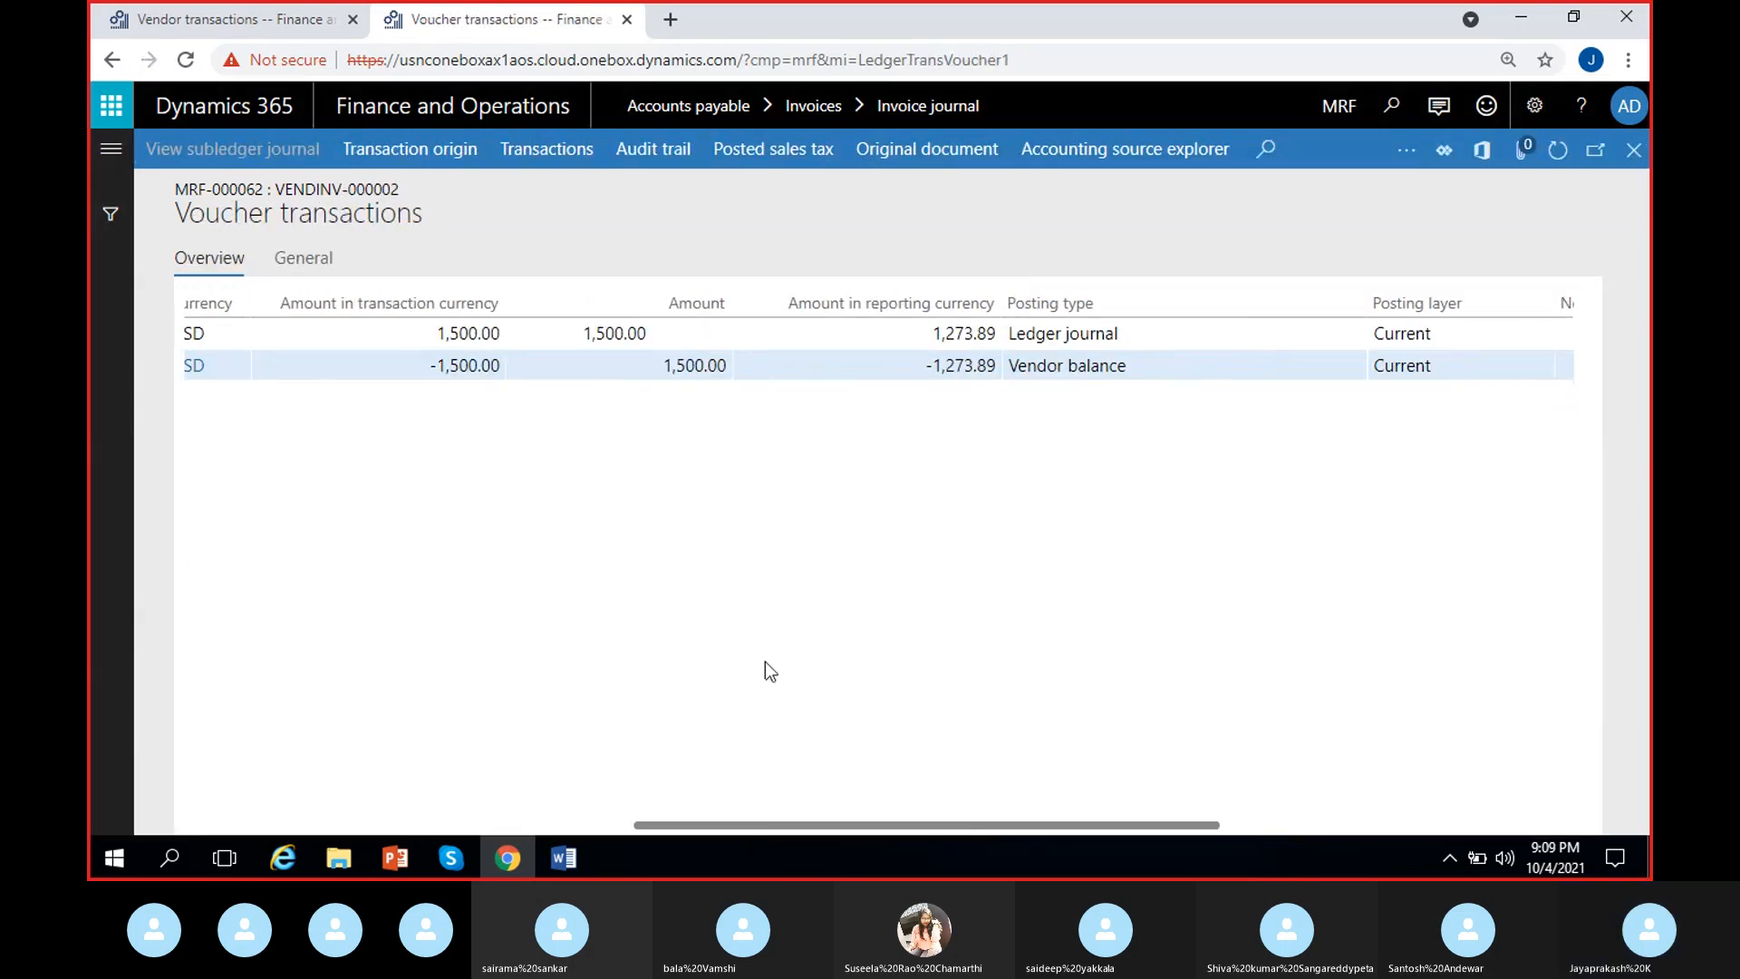
scroll(765, 661, left, 3)
scroll(761, 363, left, 2)
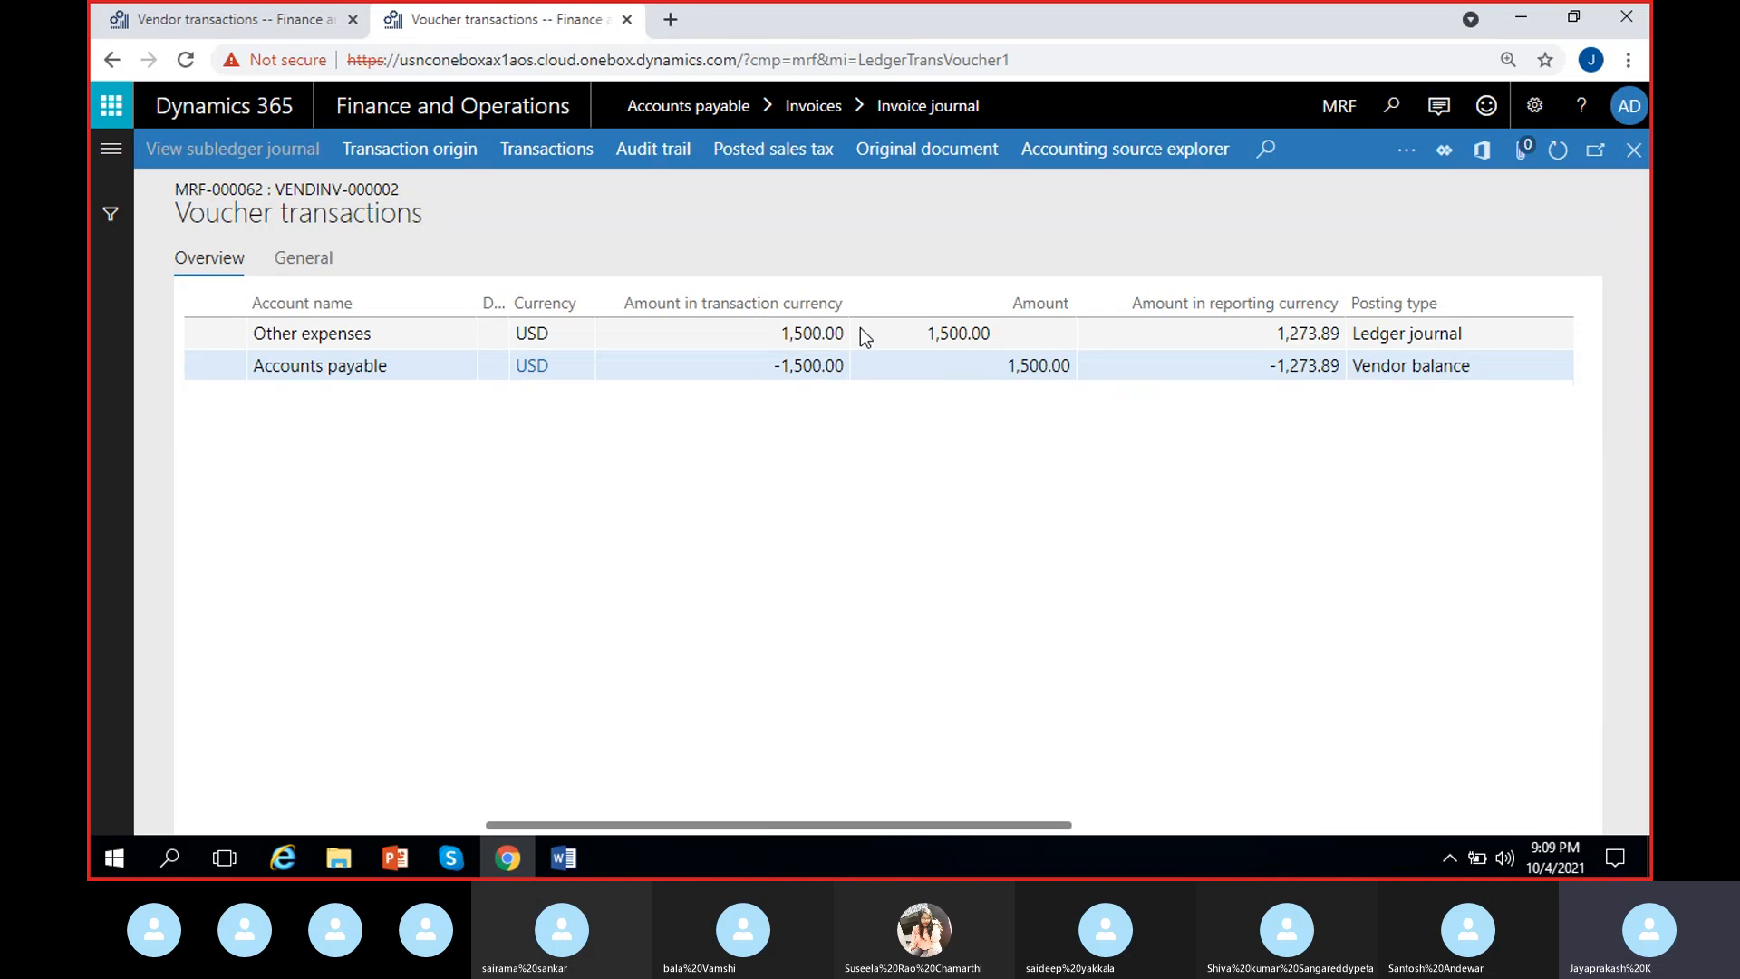
click(781, 333)
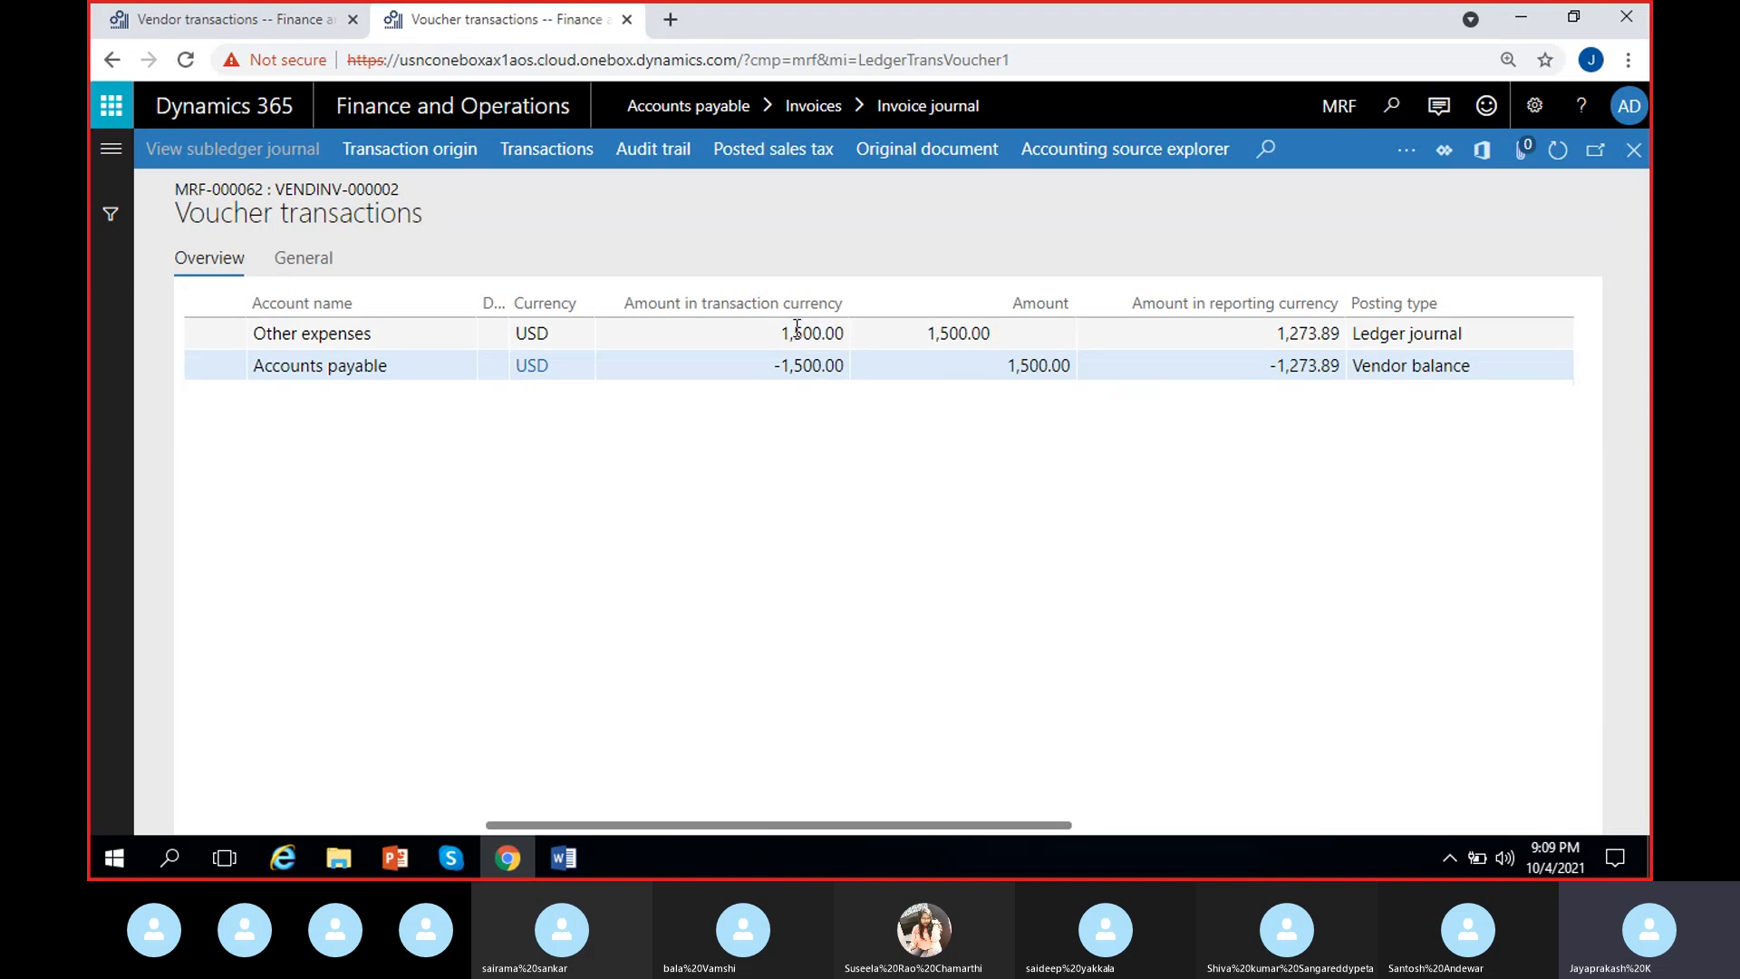
click(765, 365)
scroll(705, 554, left, 3)
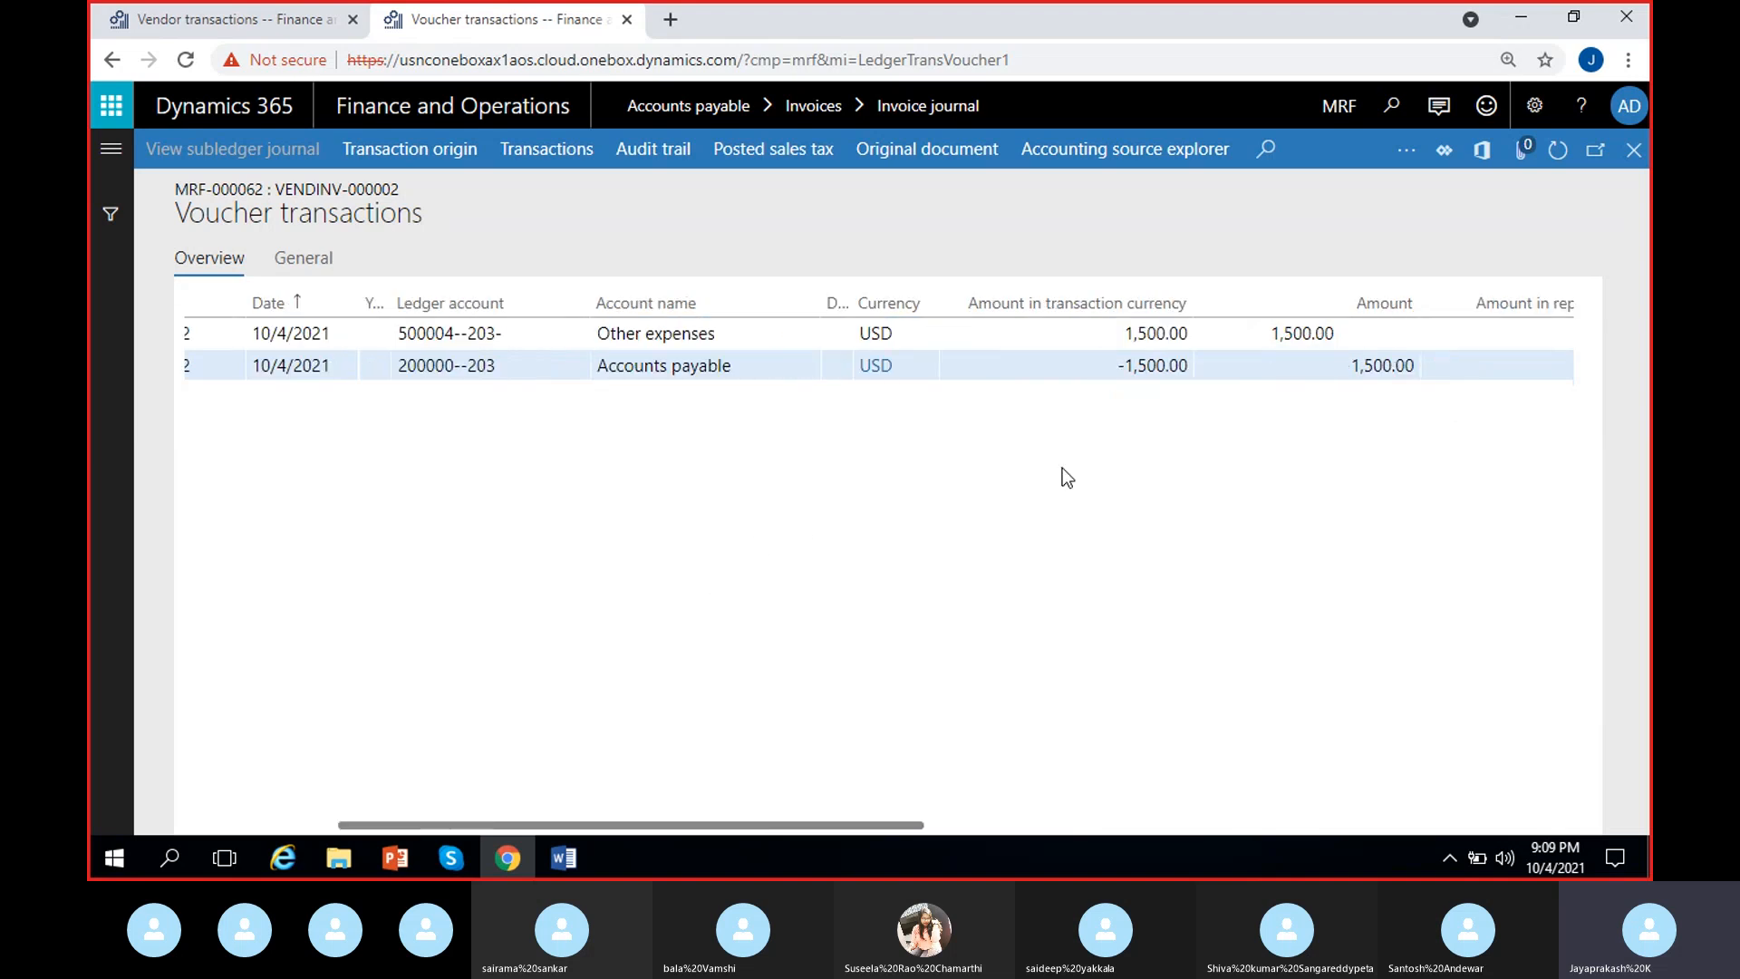
Return to the invoice journal, select the MS-INV-02 line and look over the available print options.
click(1634, 149)
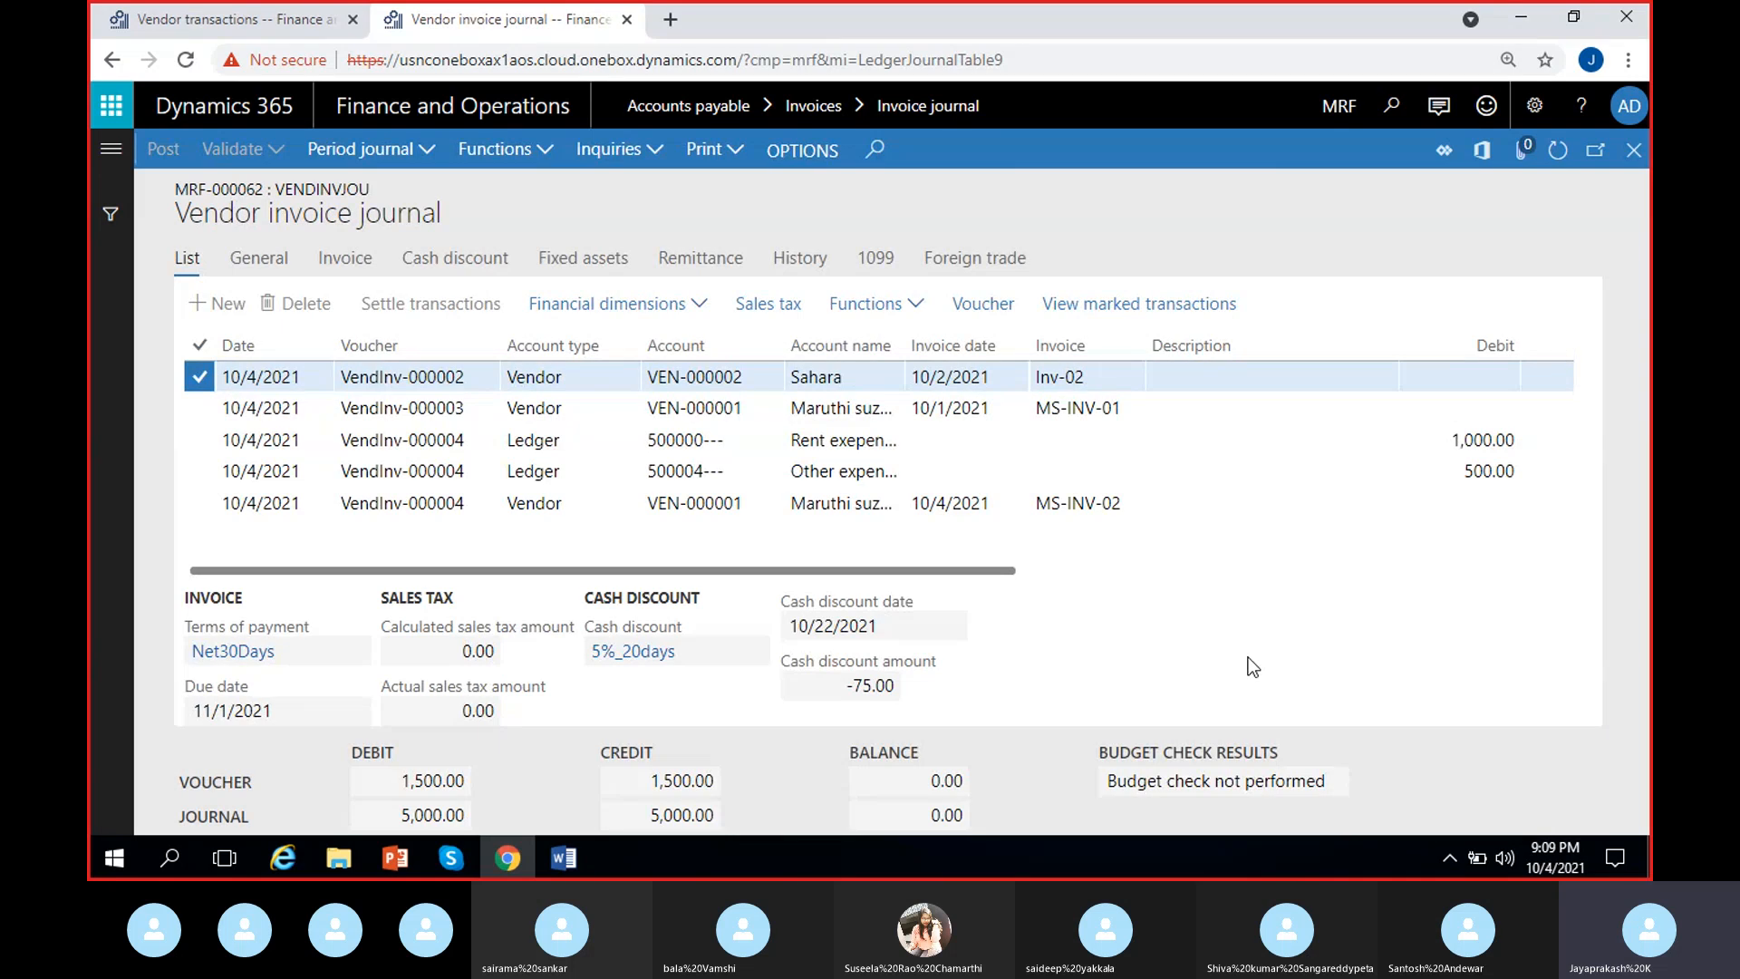
click(1094, 503)
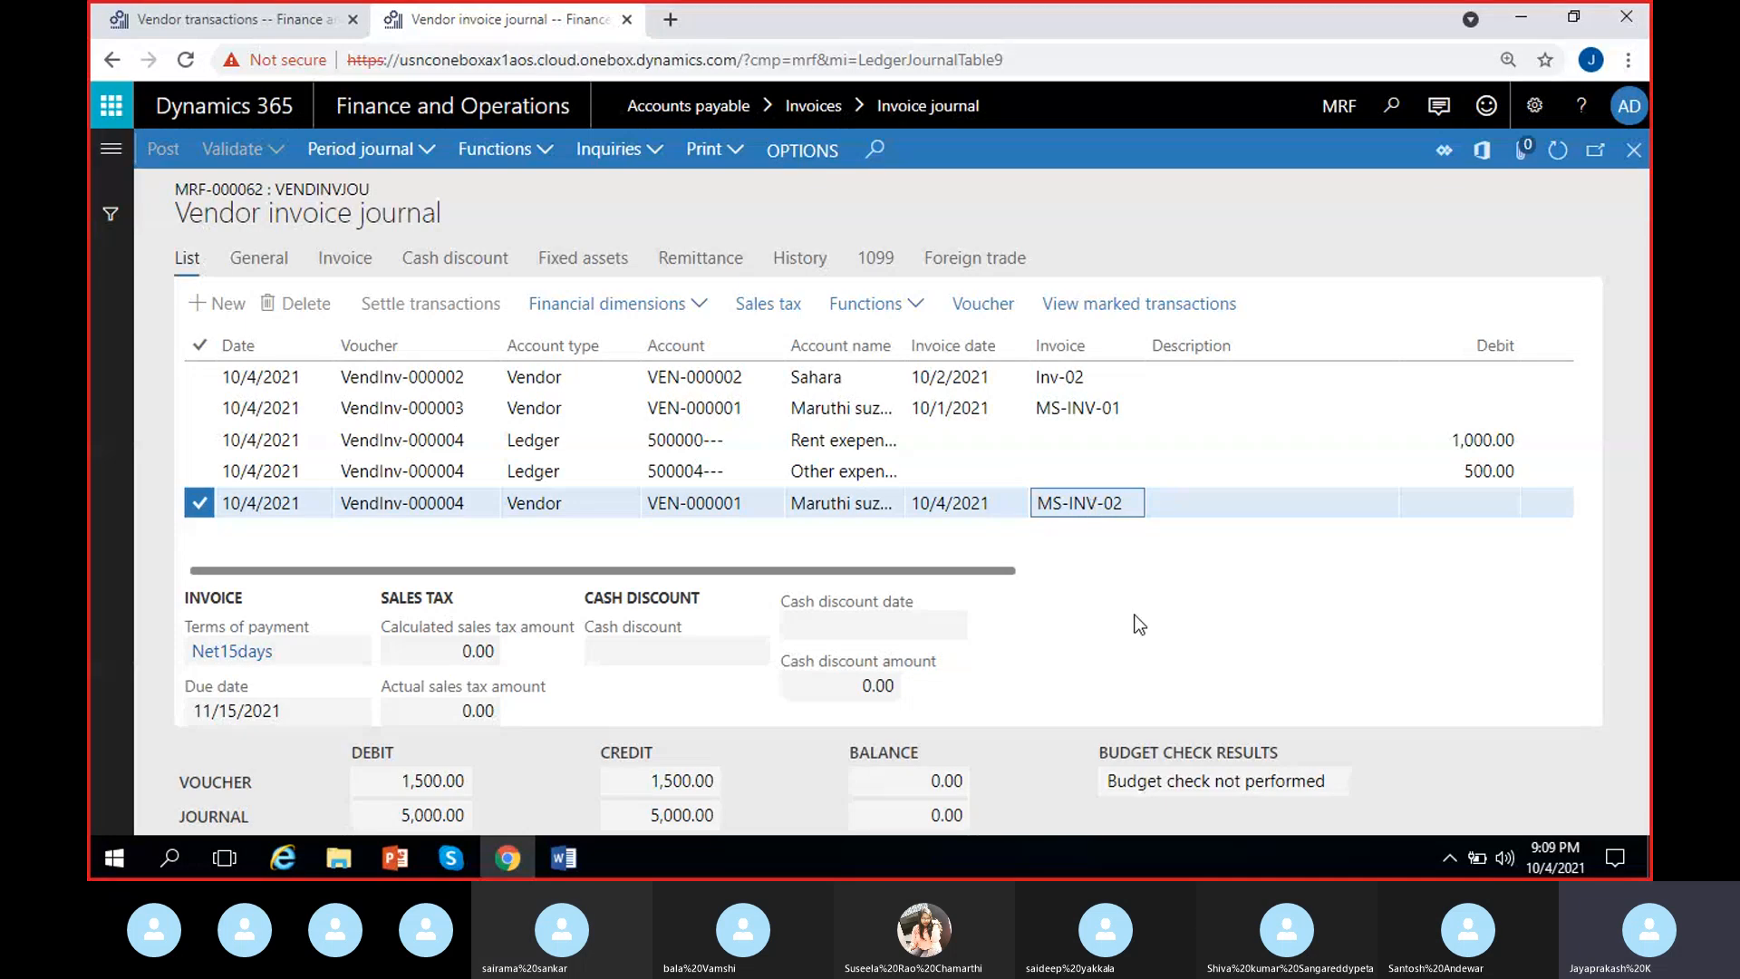
click(708, 148)
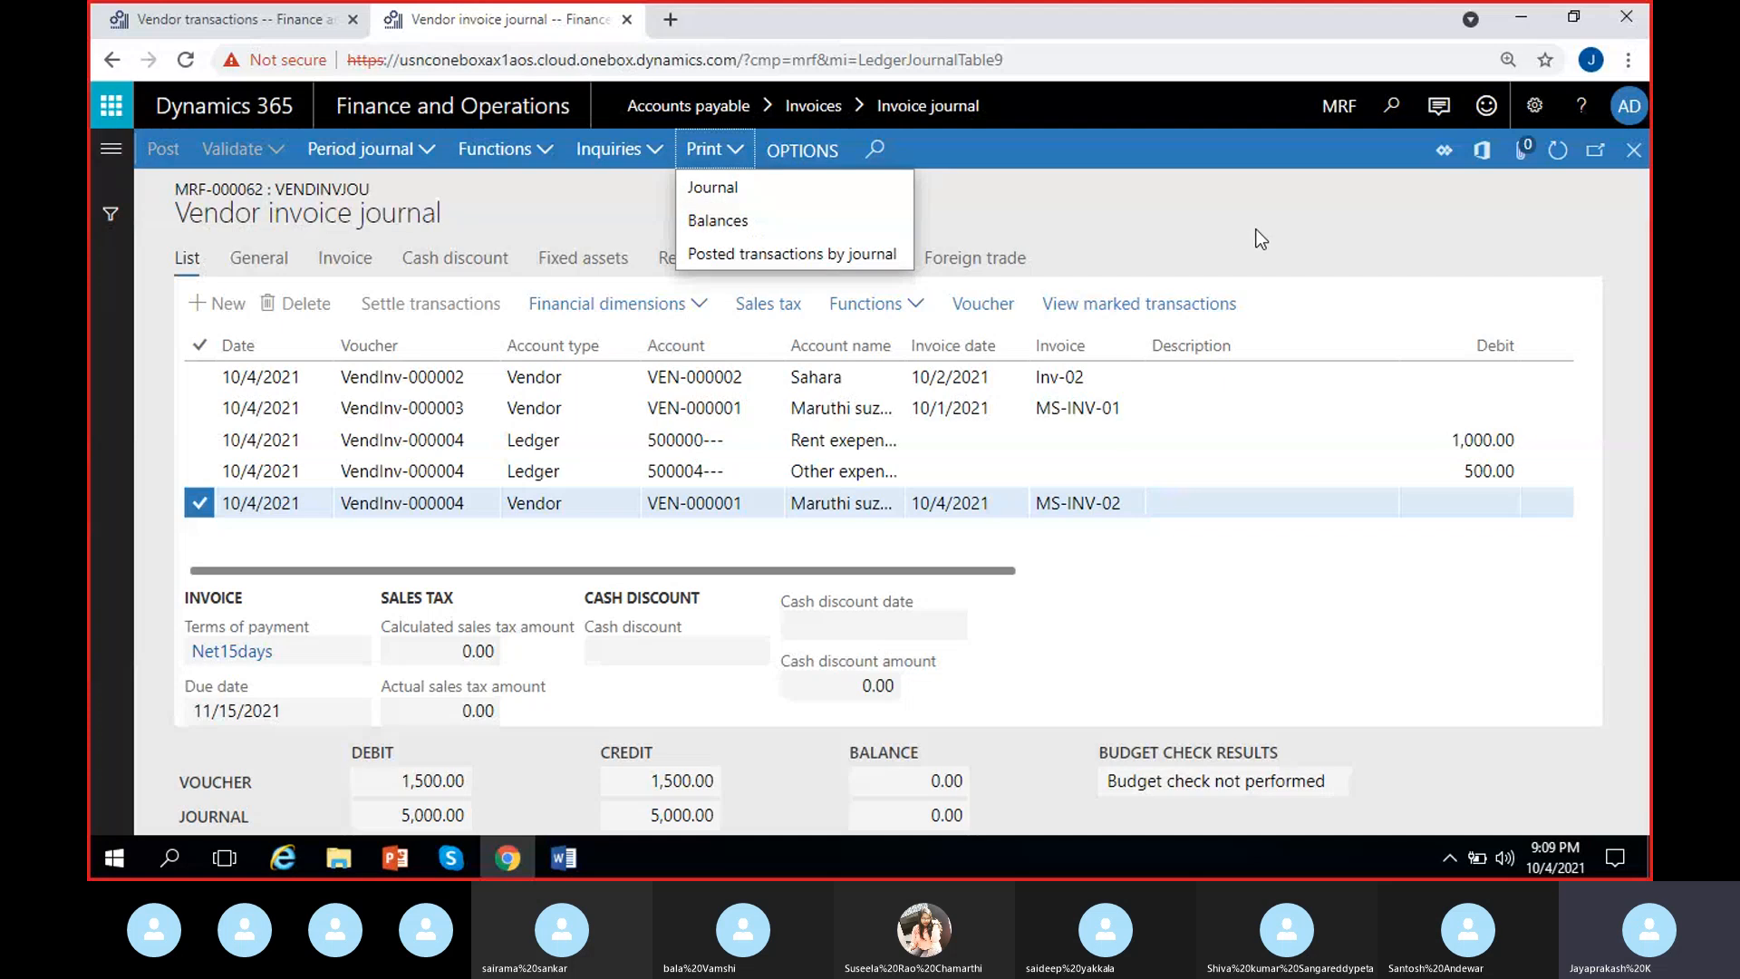
click(1101, 242)
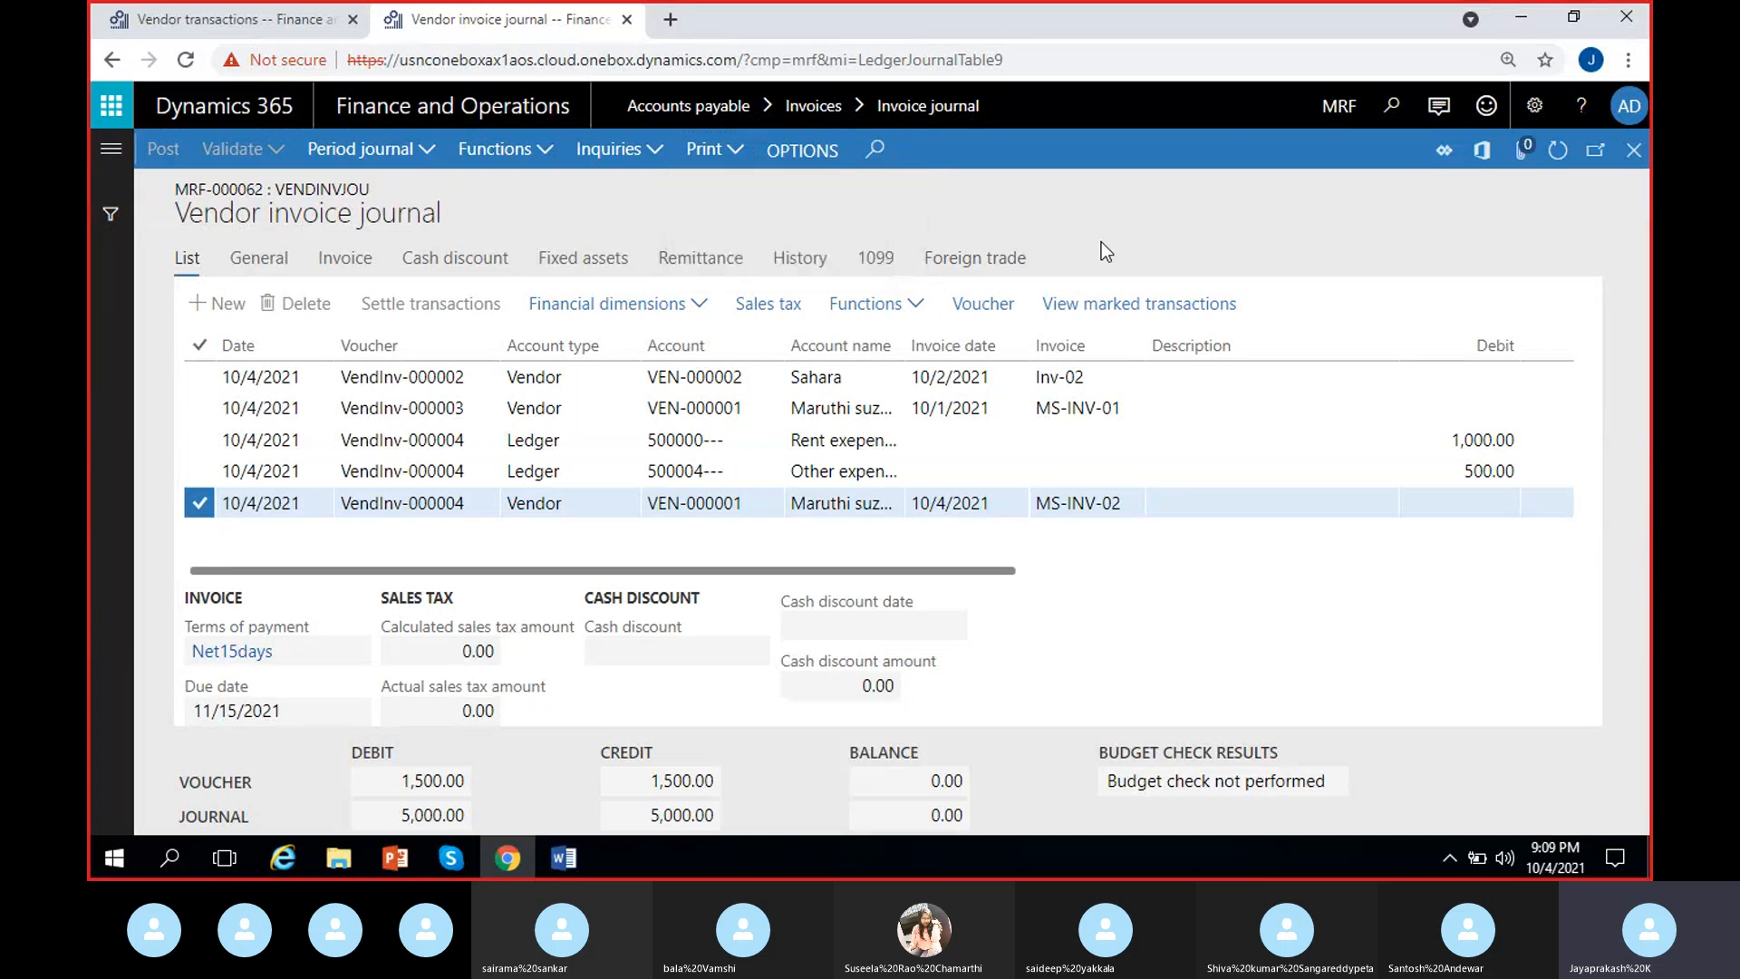
Examine the general, invoice and cash discount details of the MS-INV-02 line.
click(262, 268)
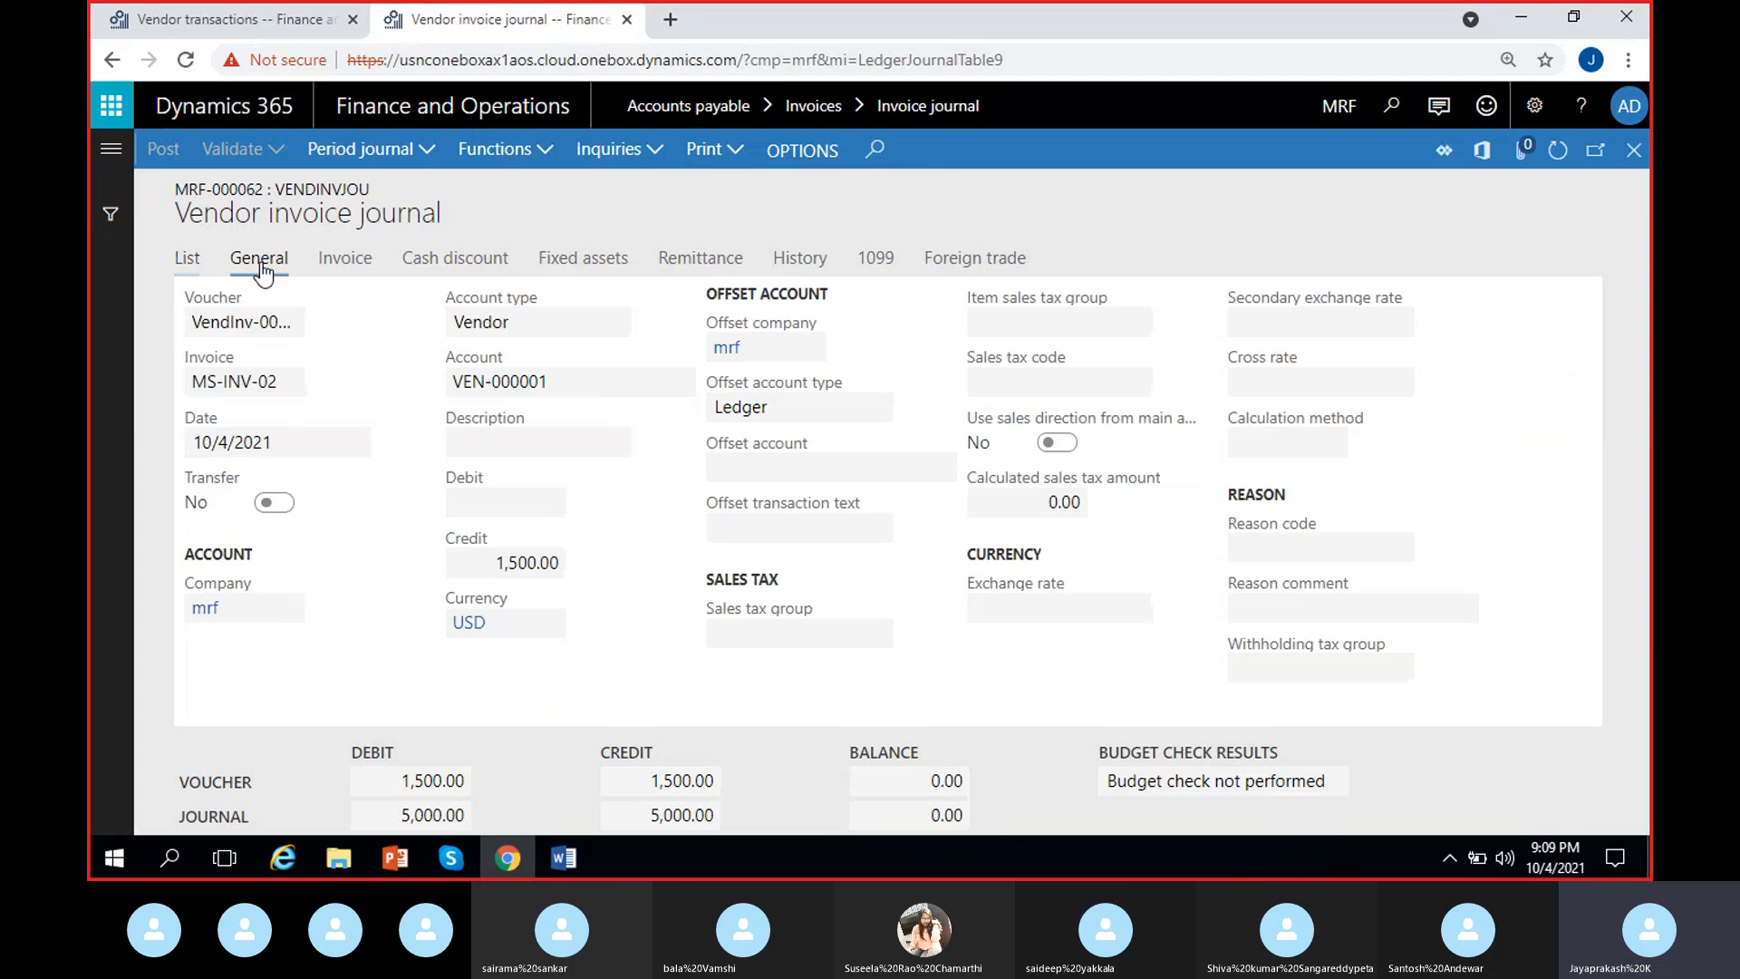
click(335, 264)
click(464, 266)
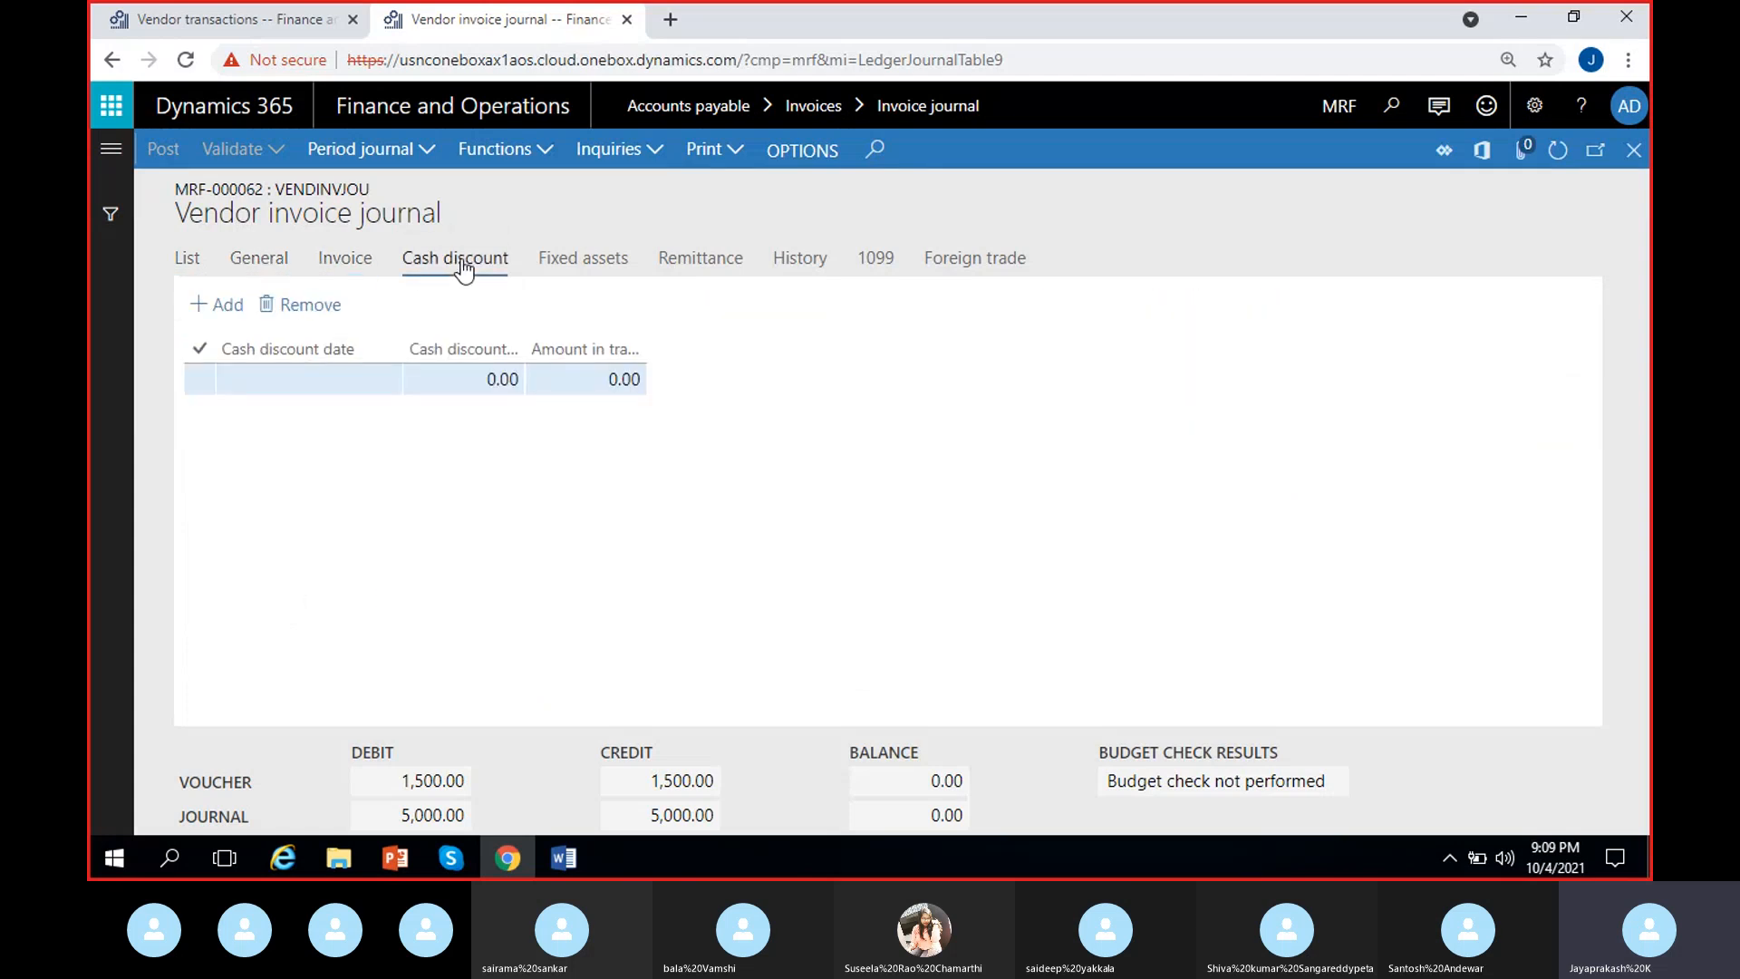
click(350, 272)
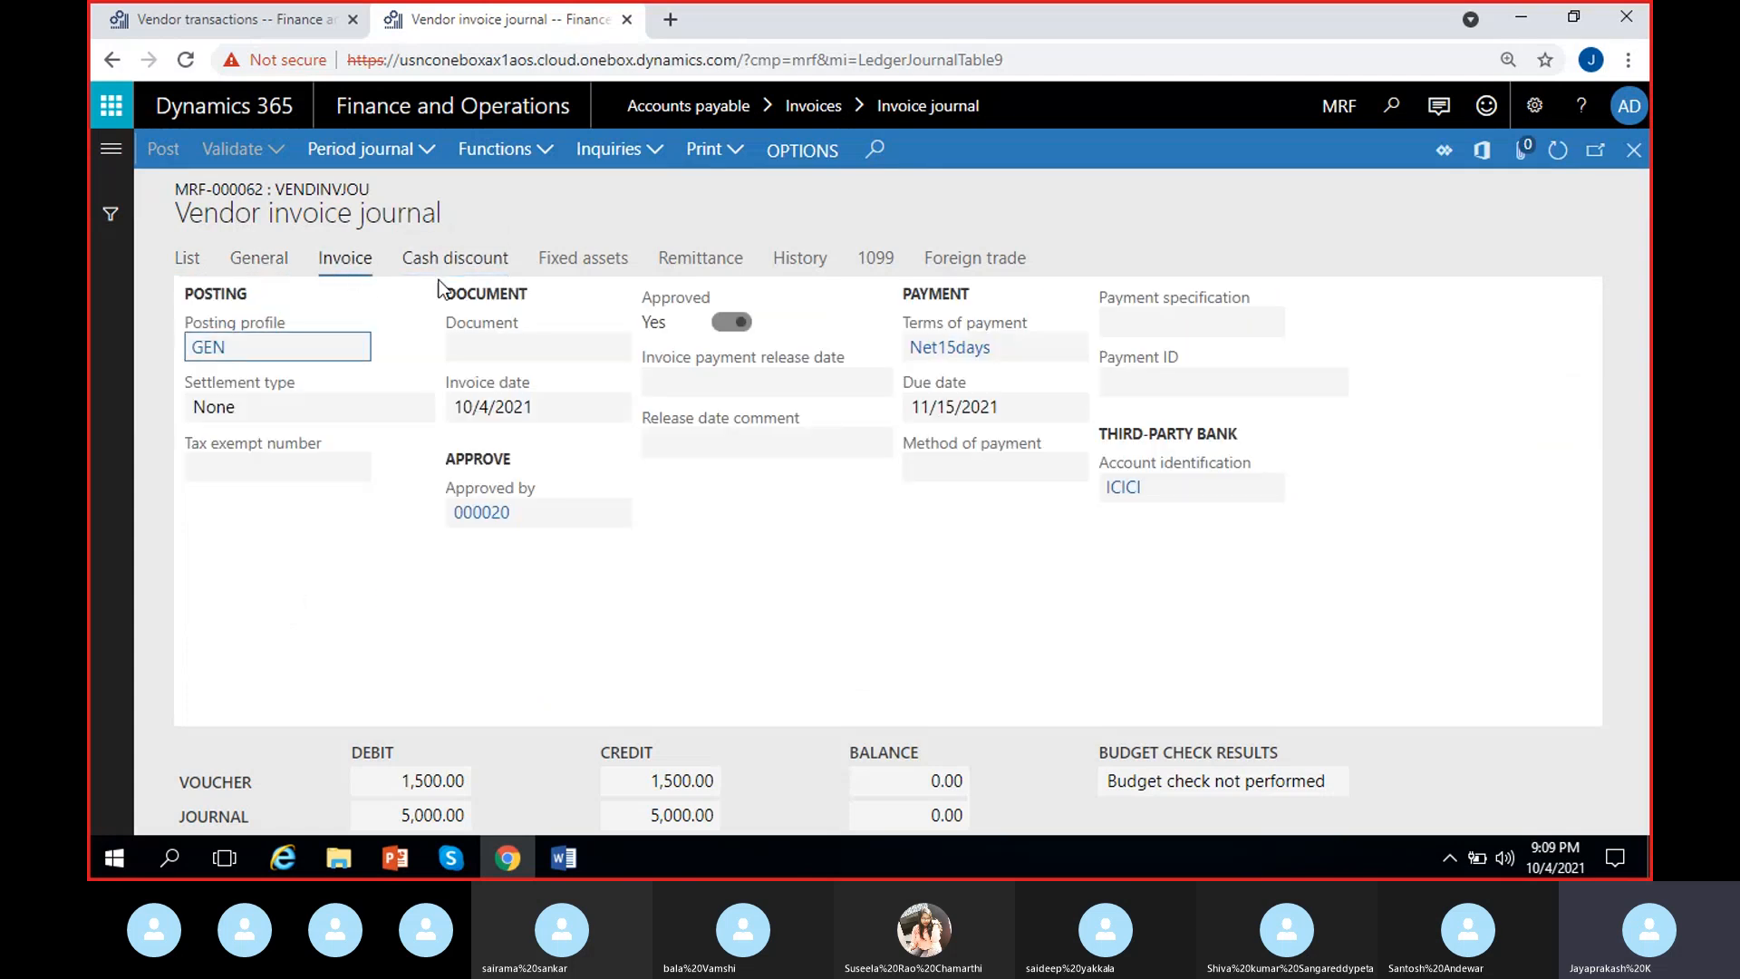
click(453, 264)
click(356, 262)
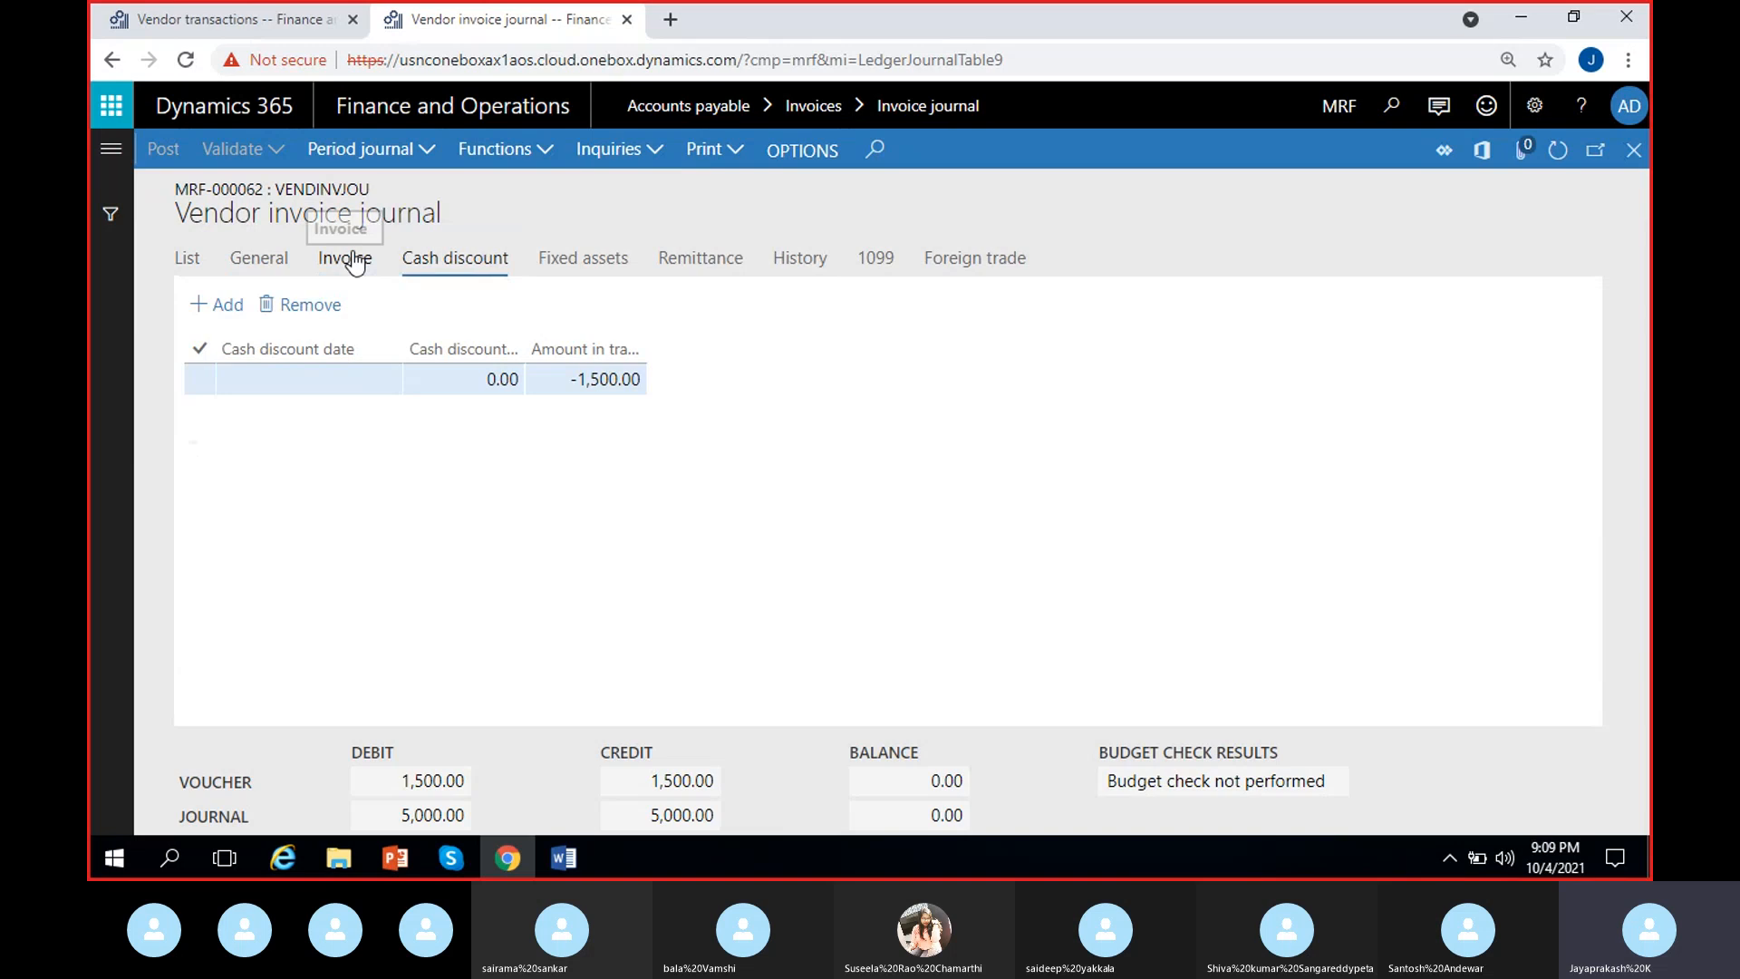
click(456, 265)
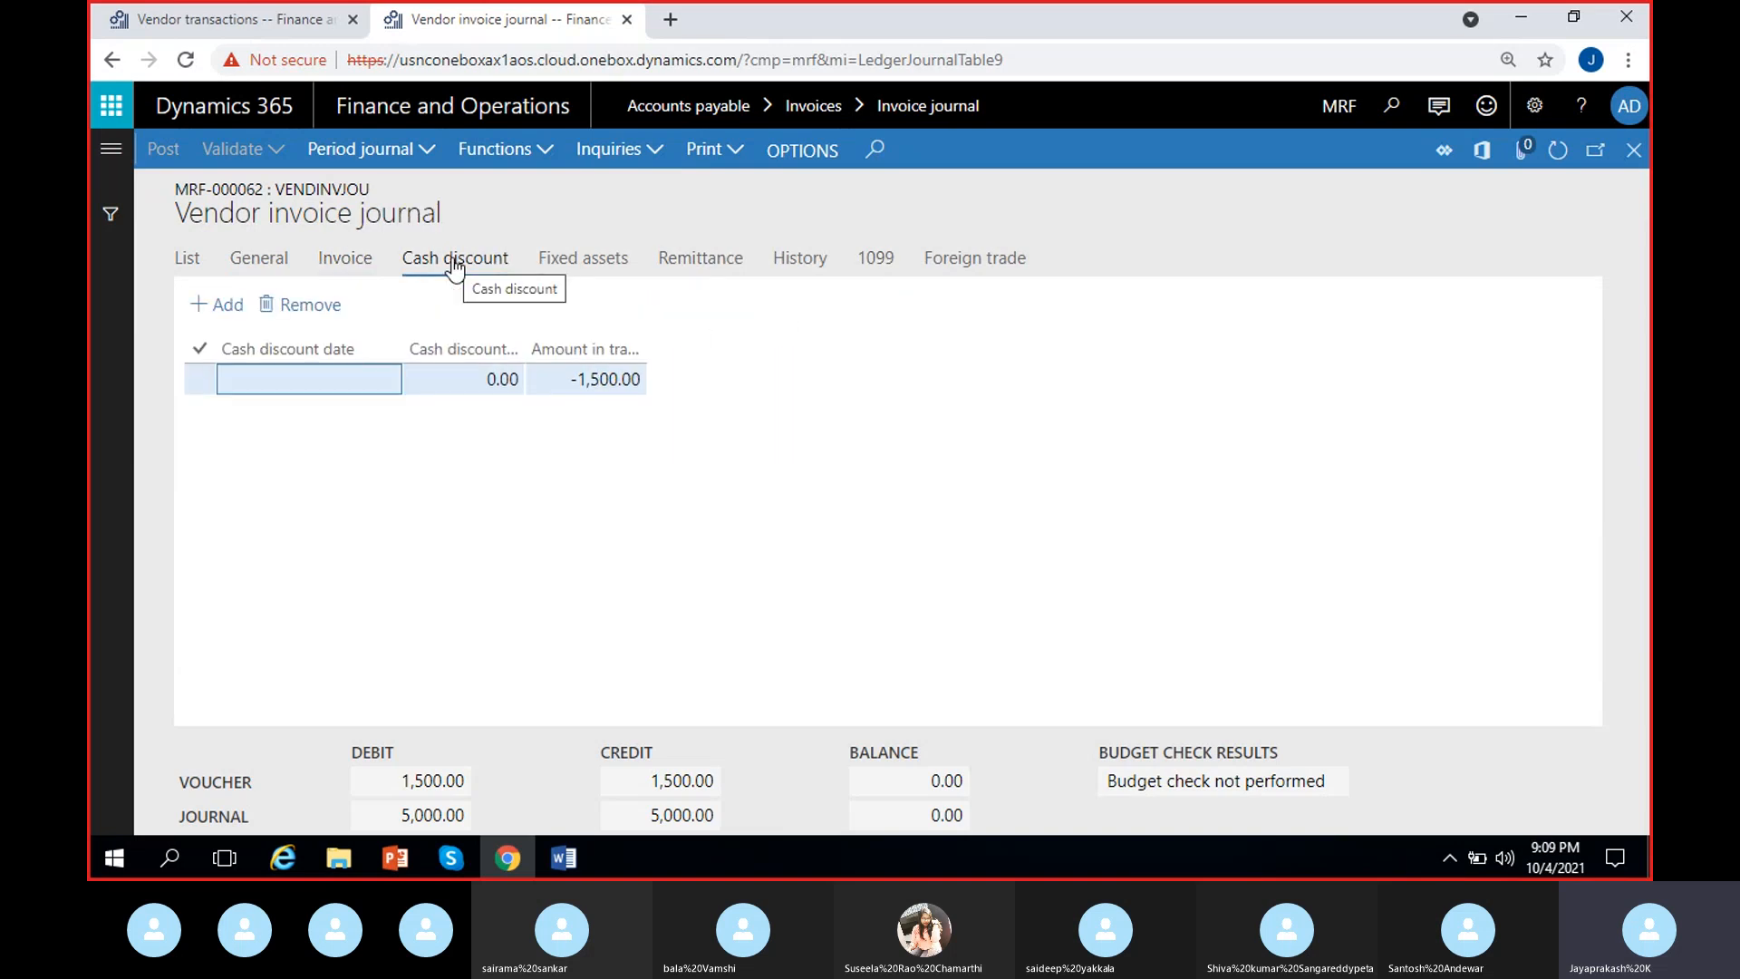
click(550, 380)
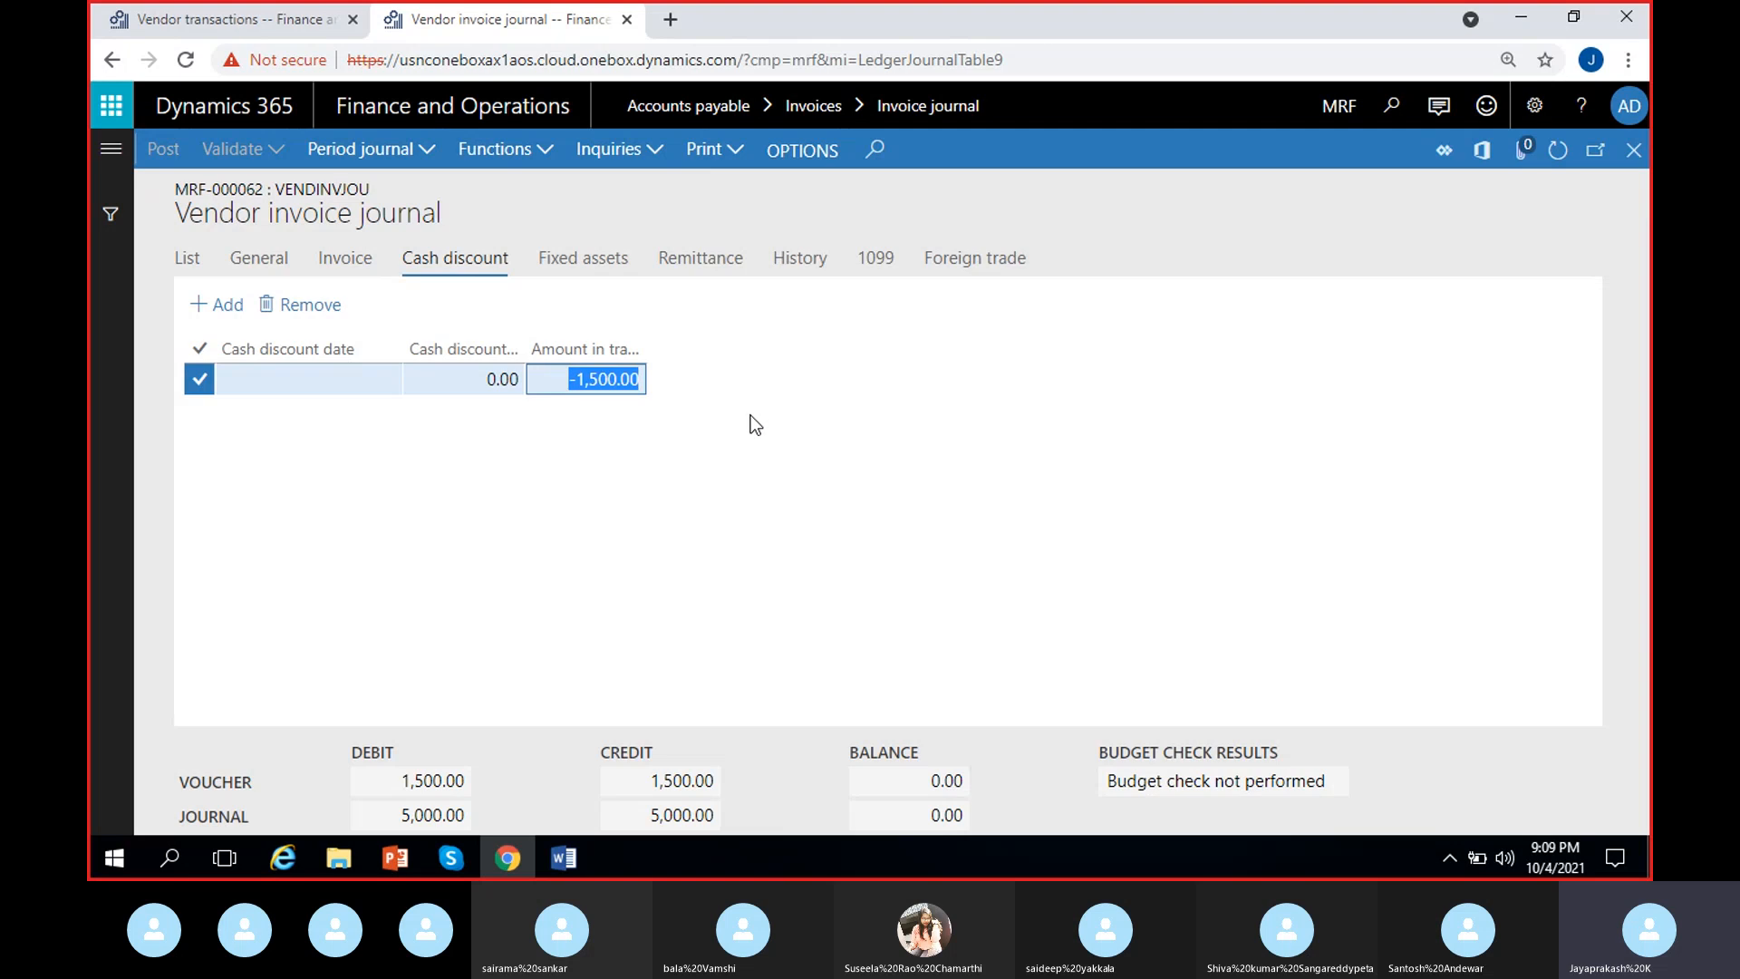
click(642, 452)
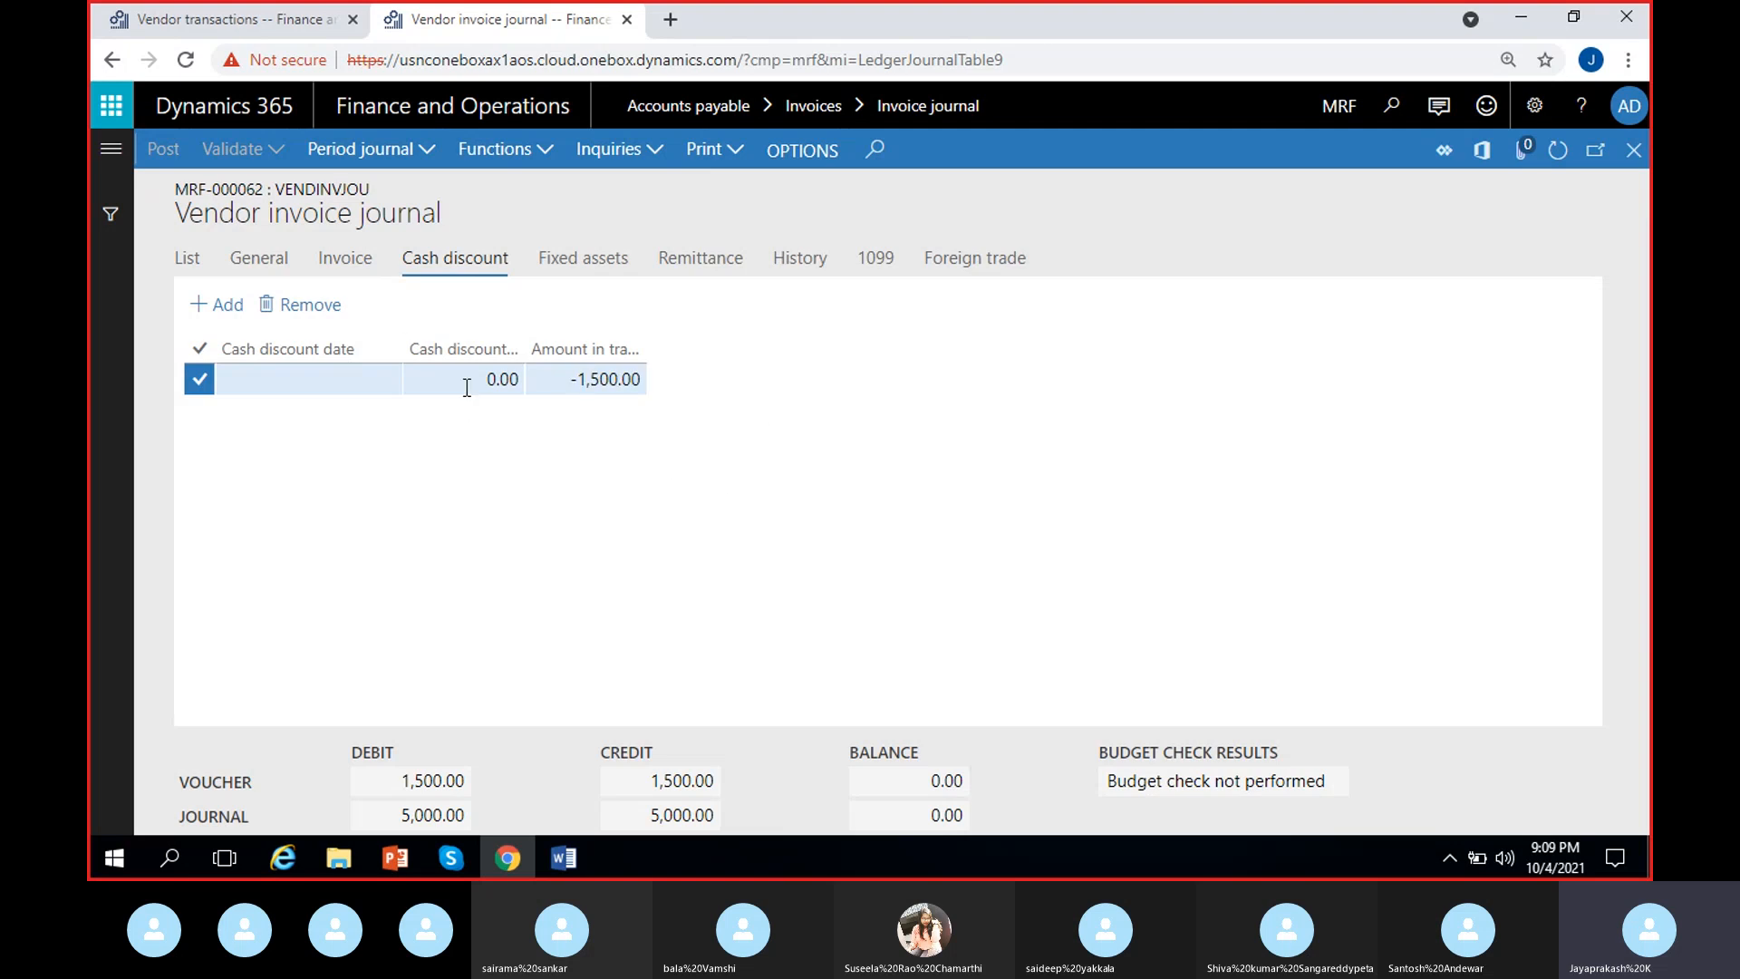
Select Sahara's Inv-02 line, view its cash discount schedule and return to the list of journal lines.
click(187, 263)
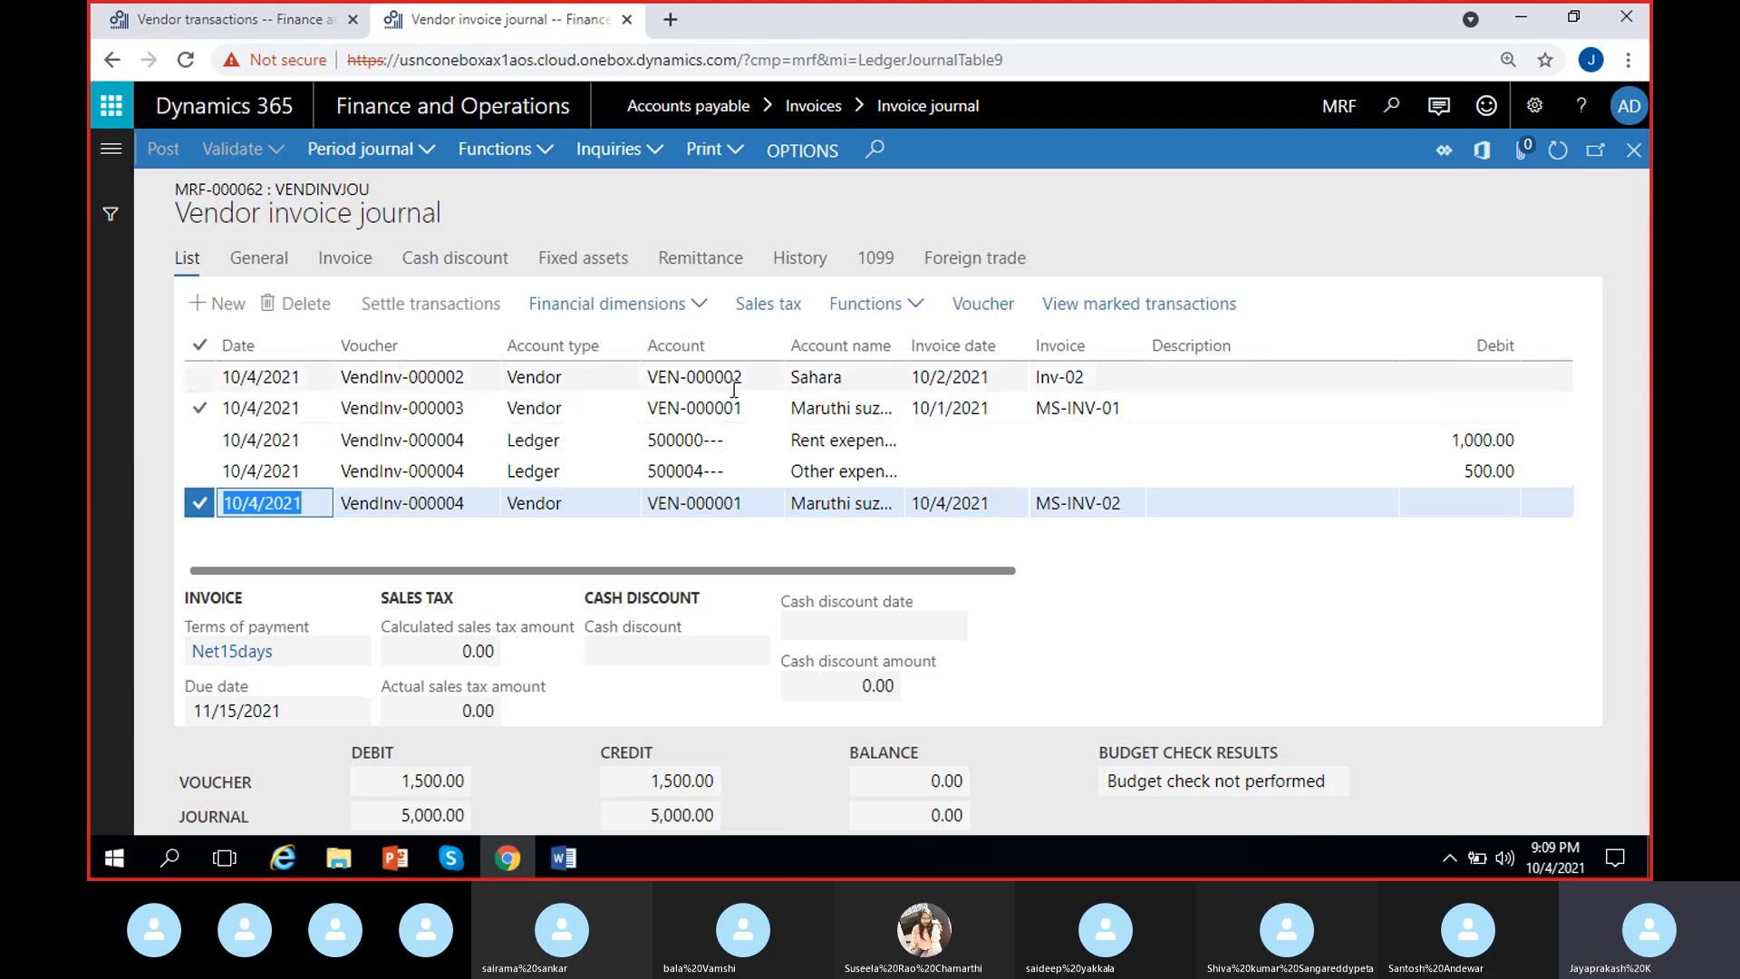
click(764, 379)
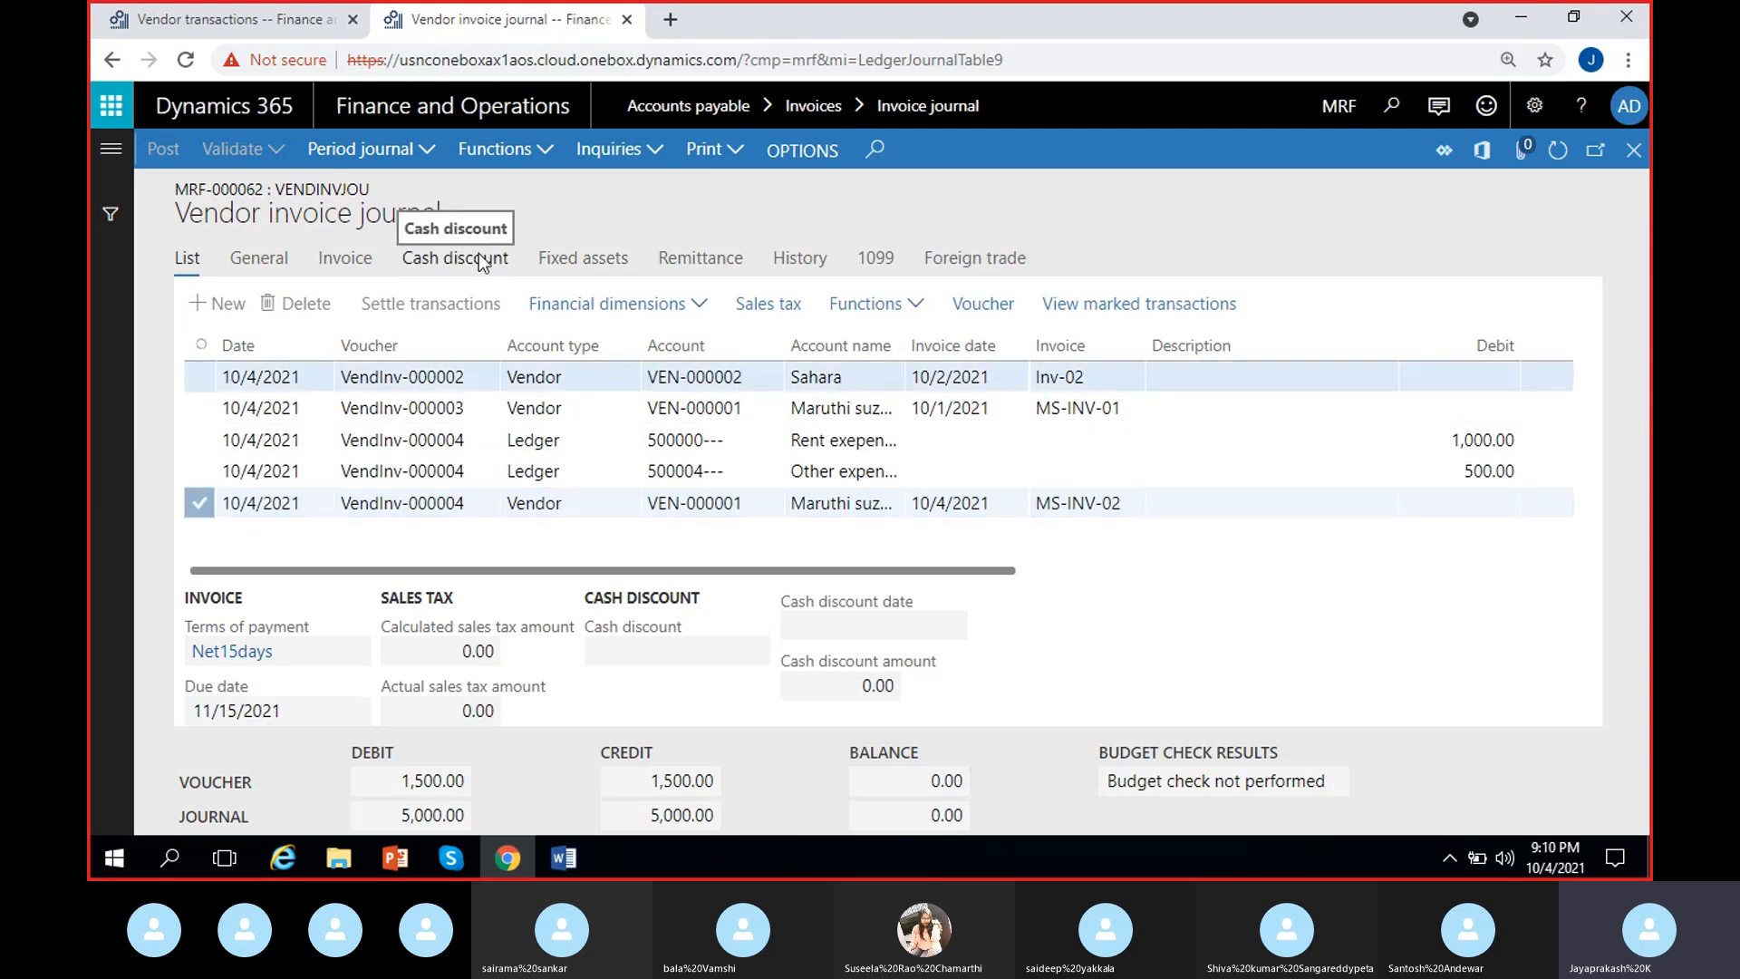
click(480, 261)
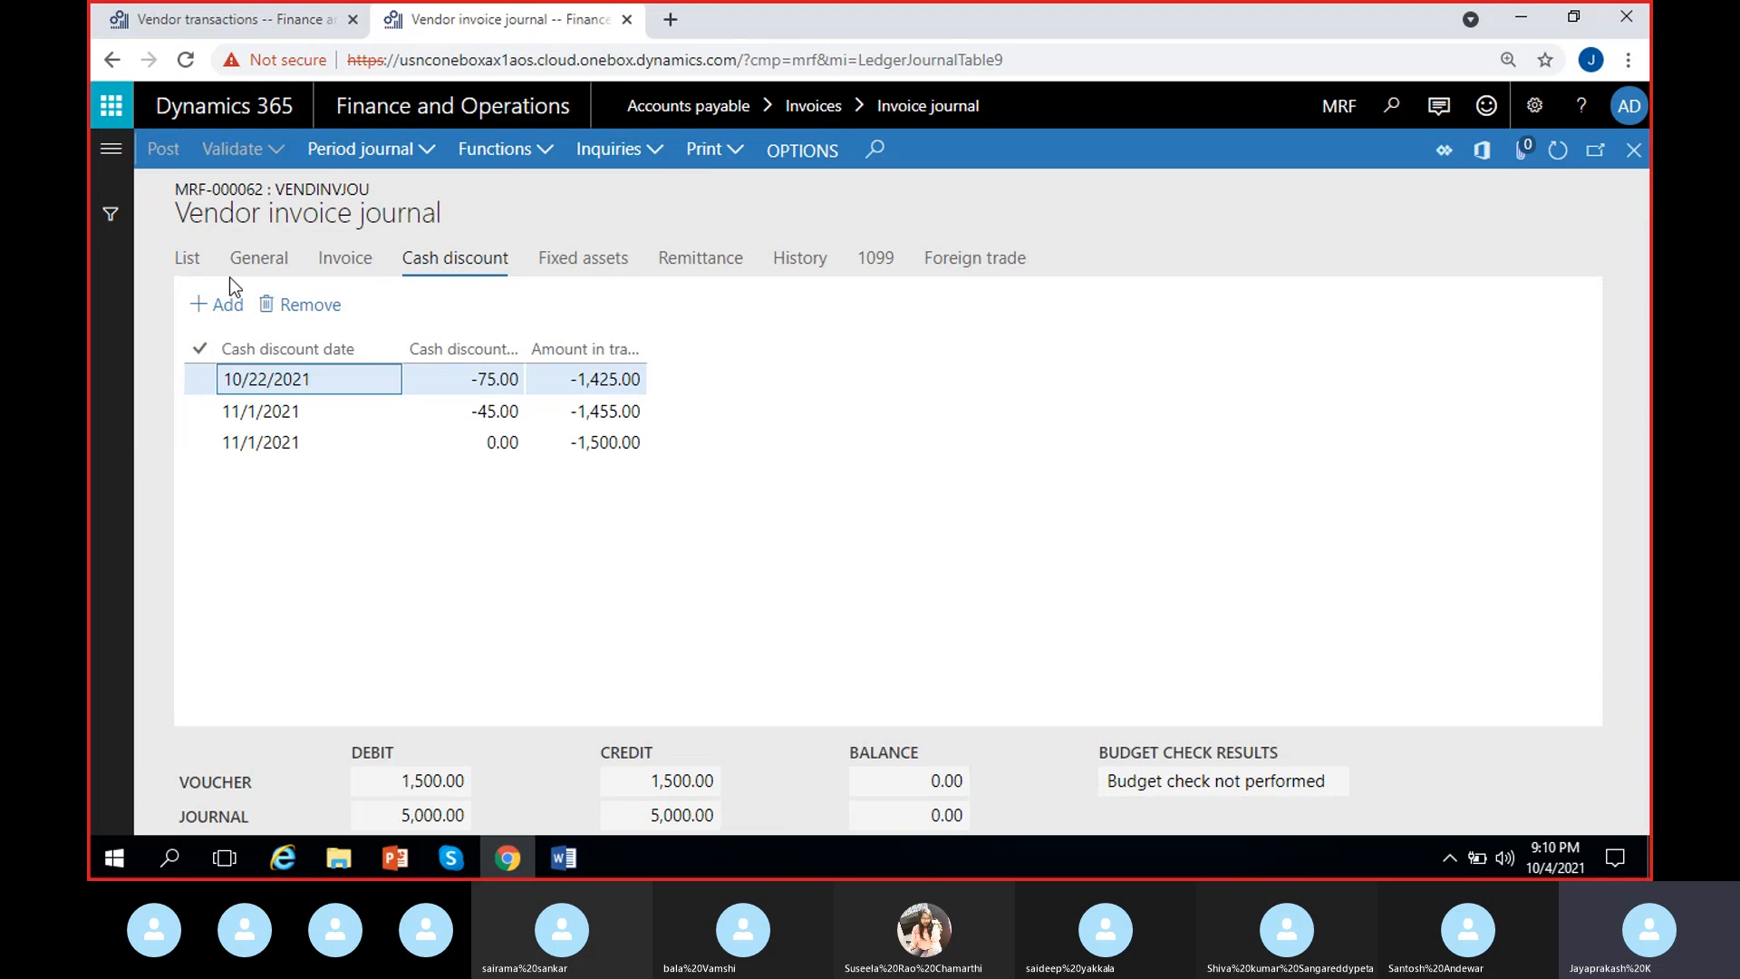
click(507, 366)
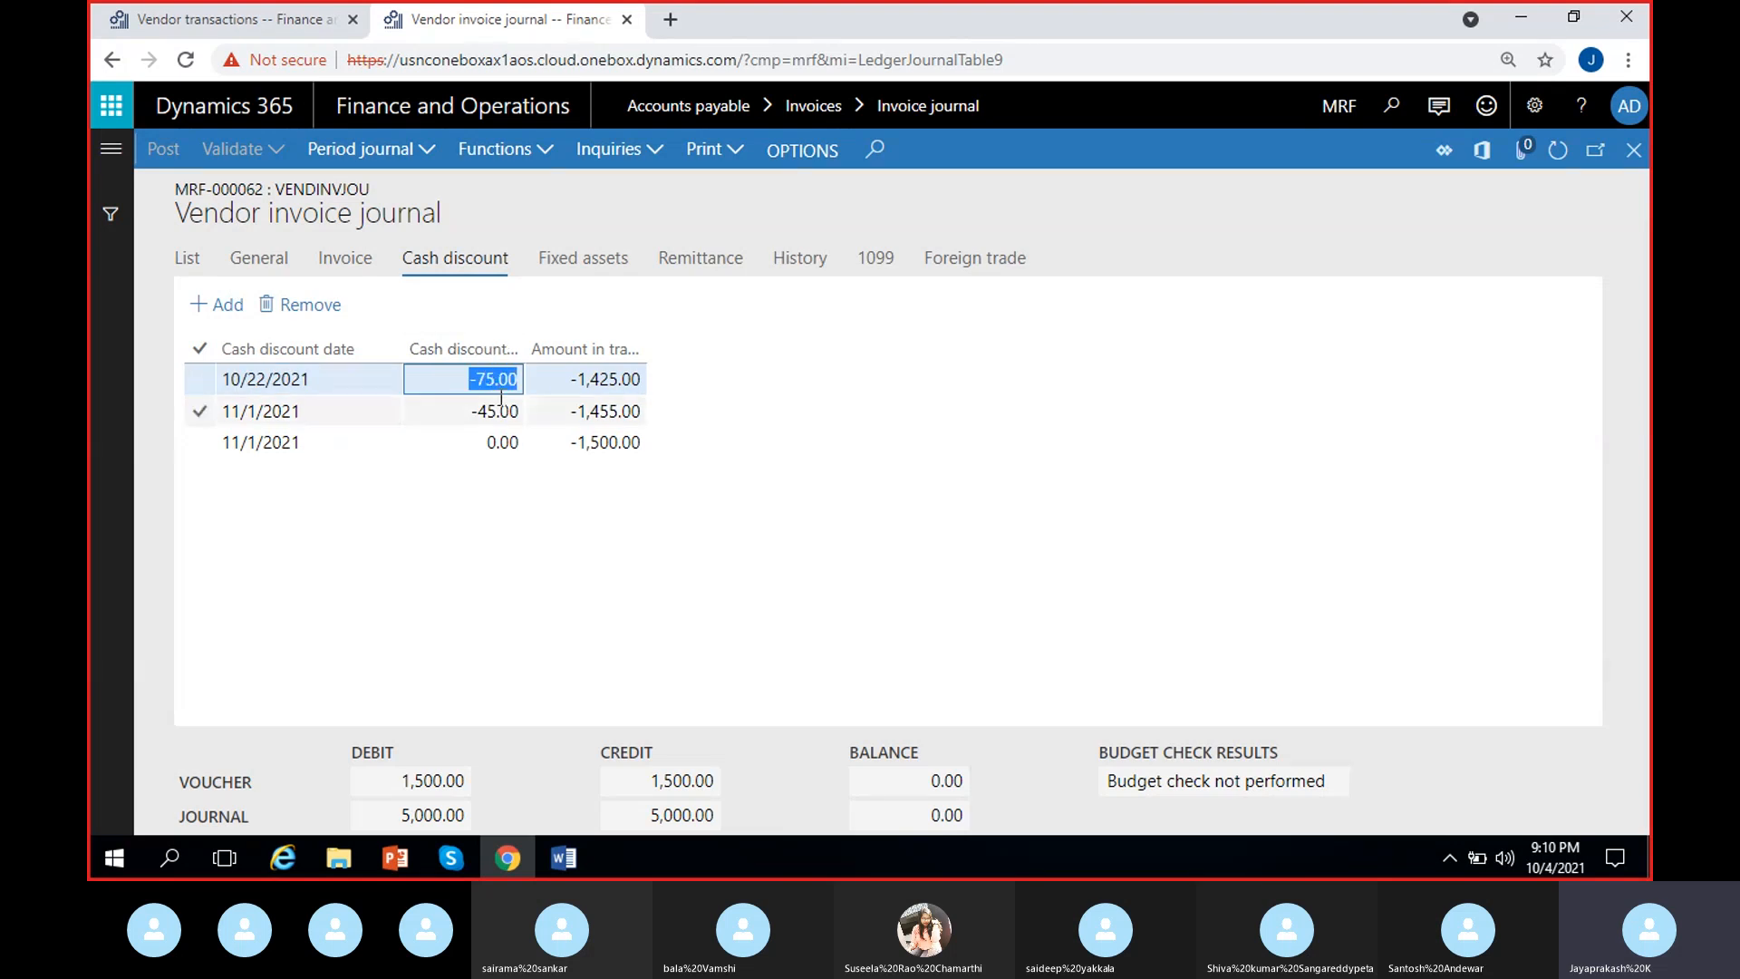
click(192, 259)
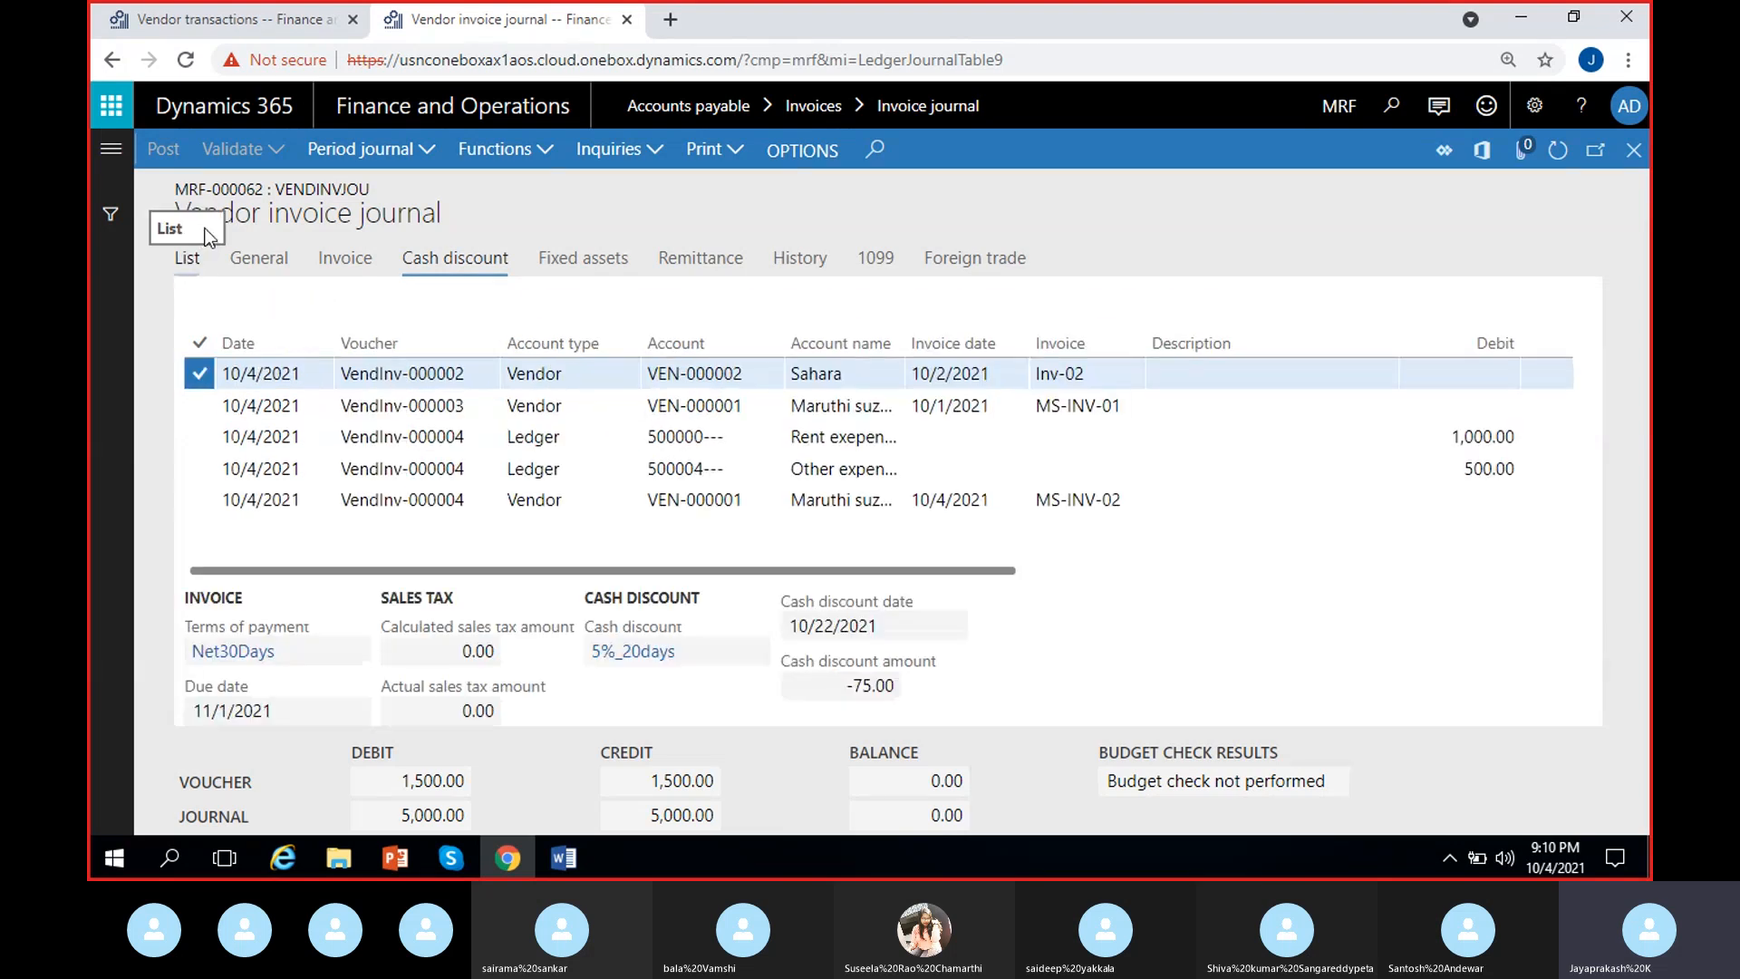
Reopen the cash discounts of Sahara's Inv-02 line, widen the transaction currency amount column and examine the first row's date, discount and amount.
click(904, 376)
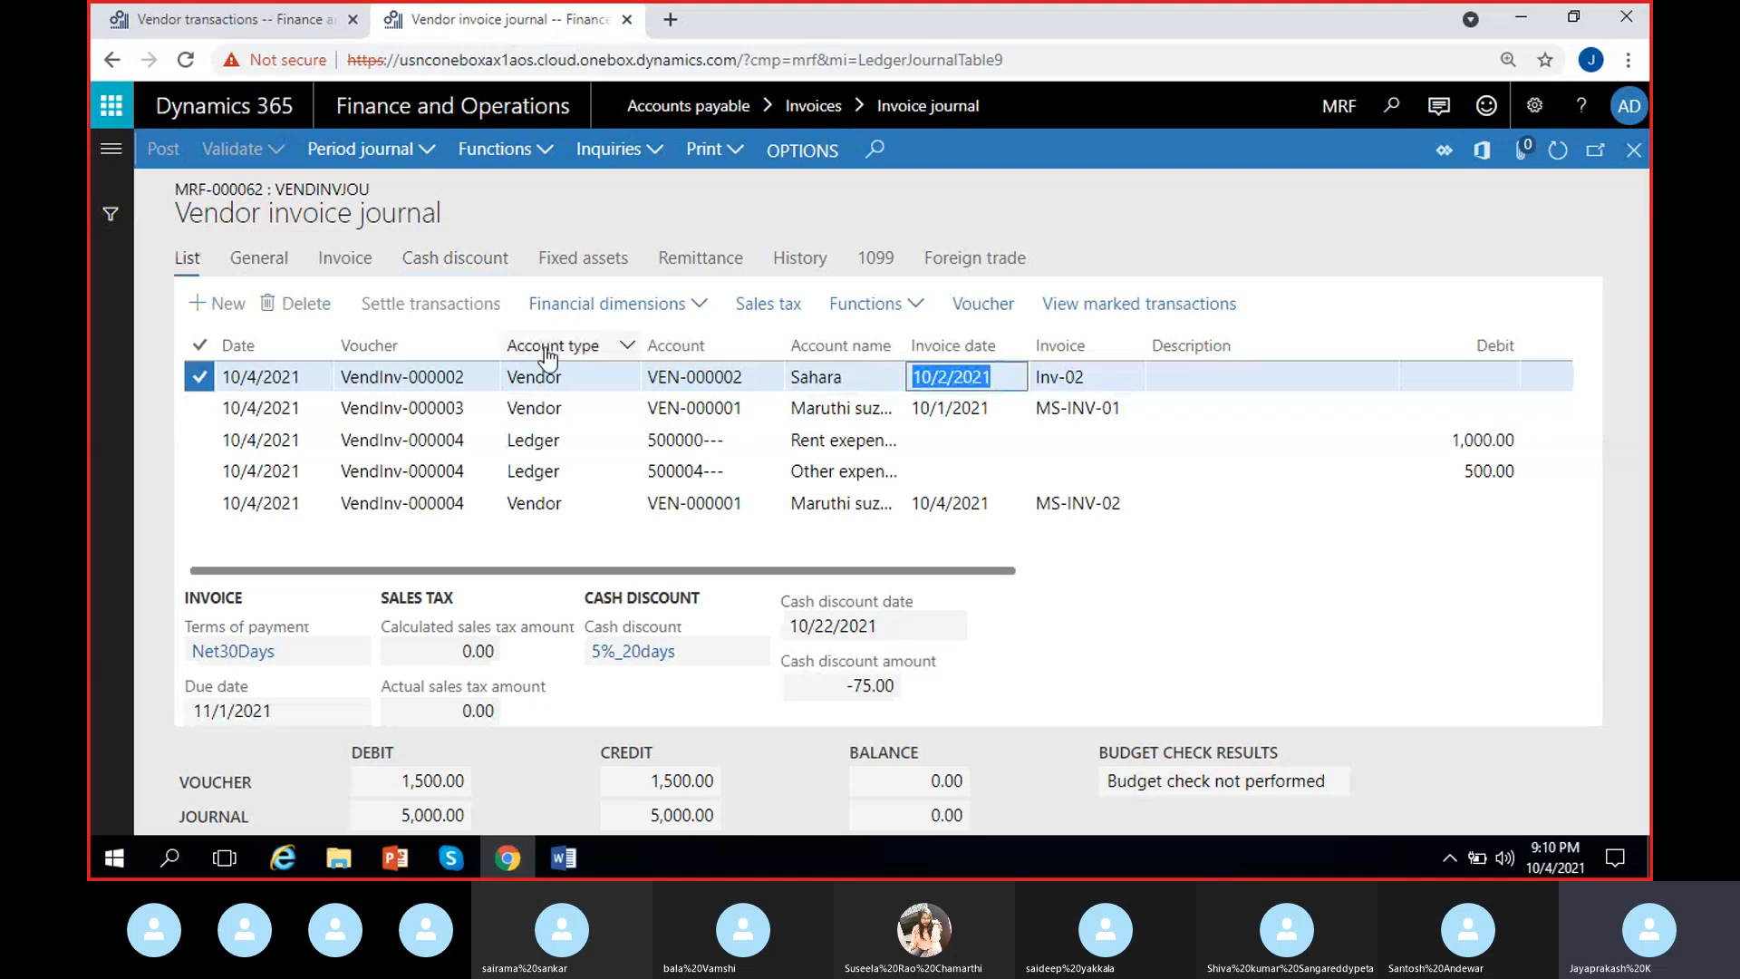
click(455, 259)
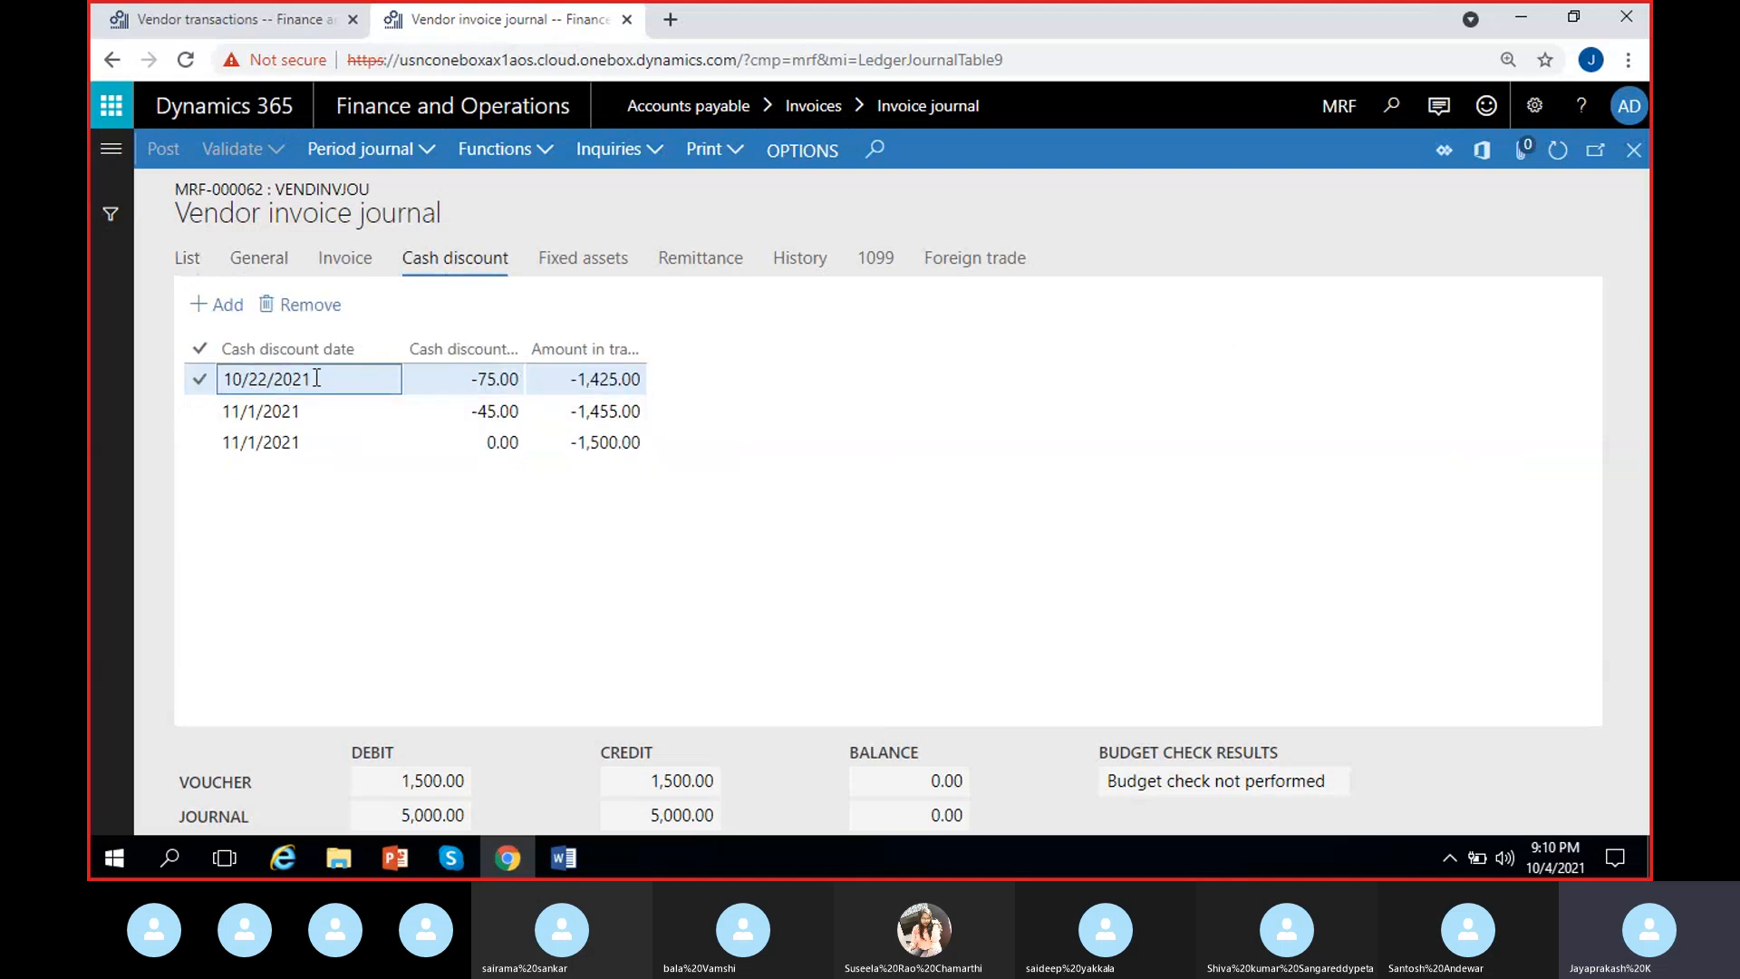
drag(313, 379, 217, 378)
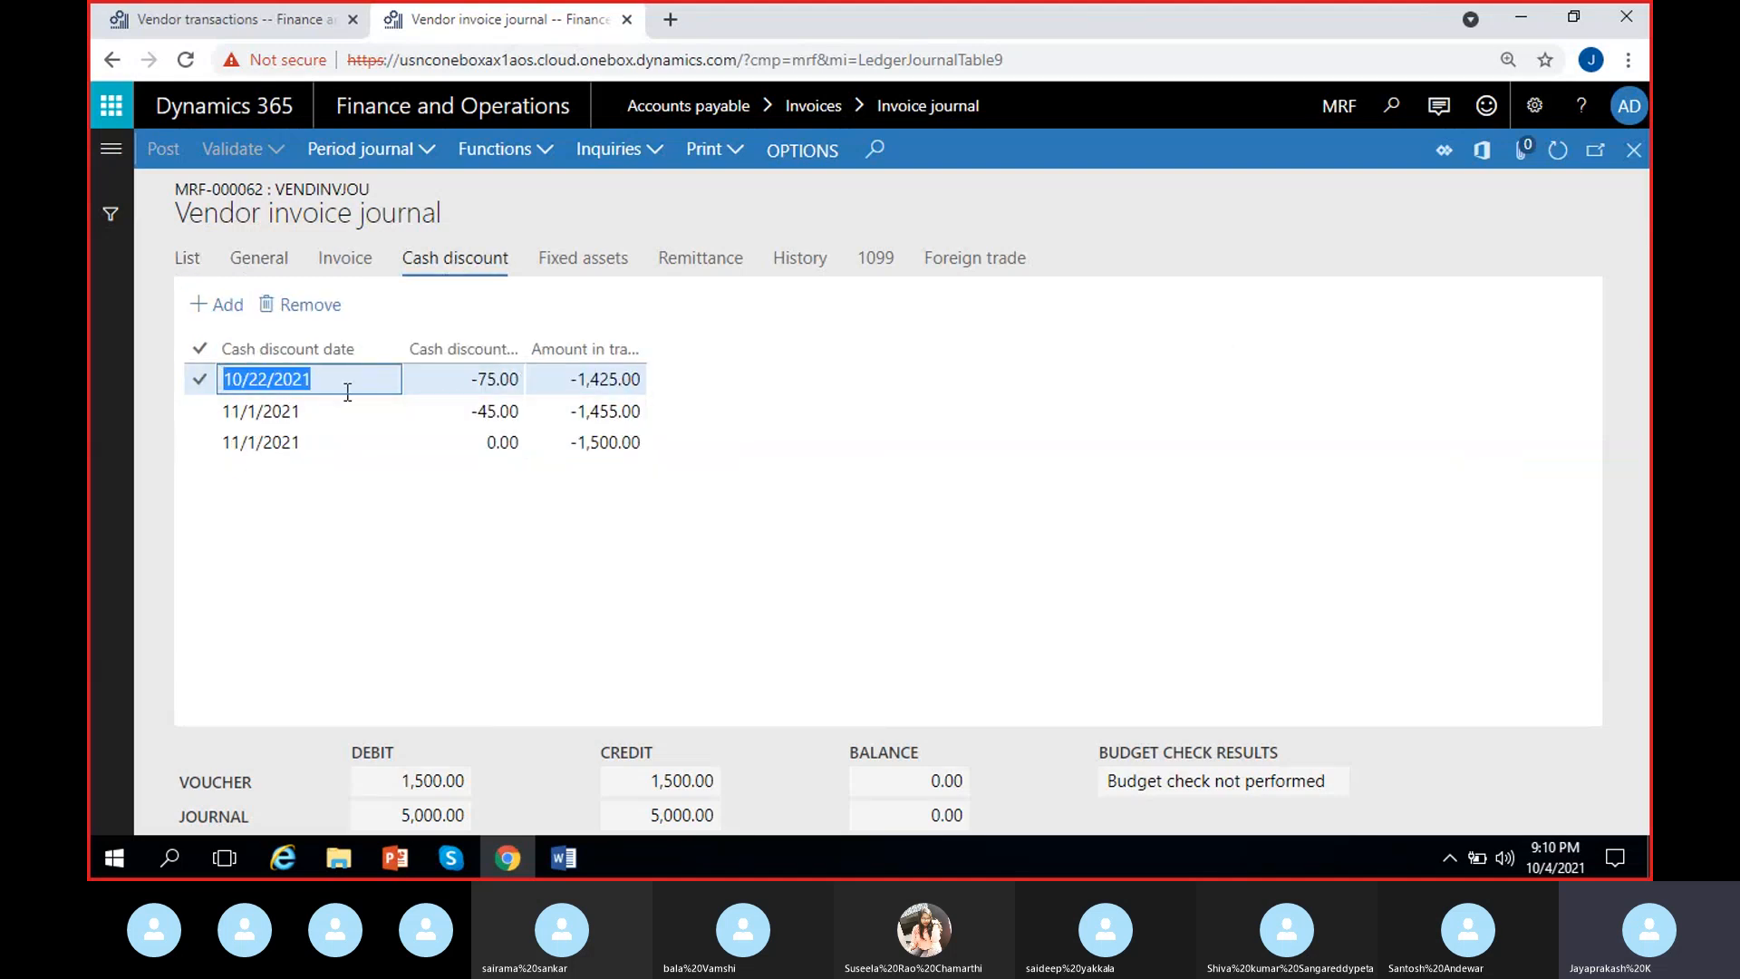
click(468, 380)
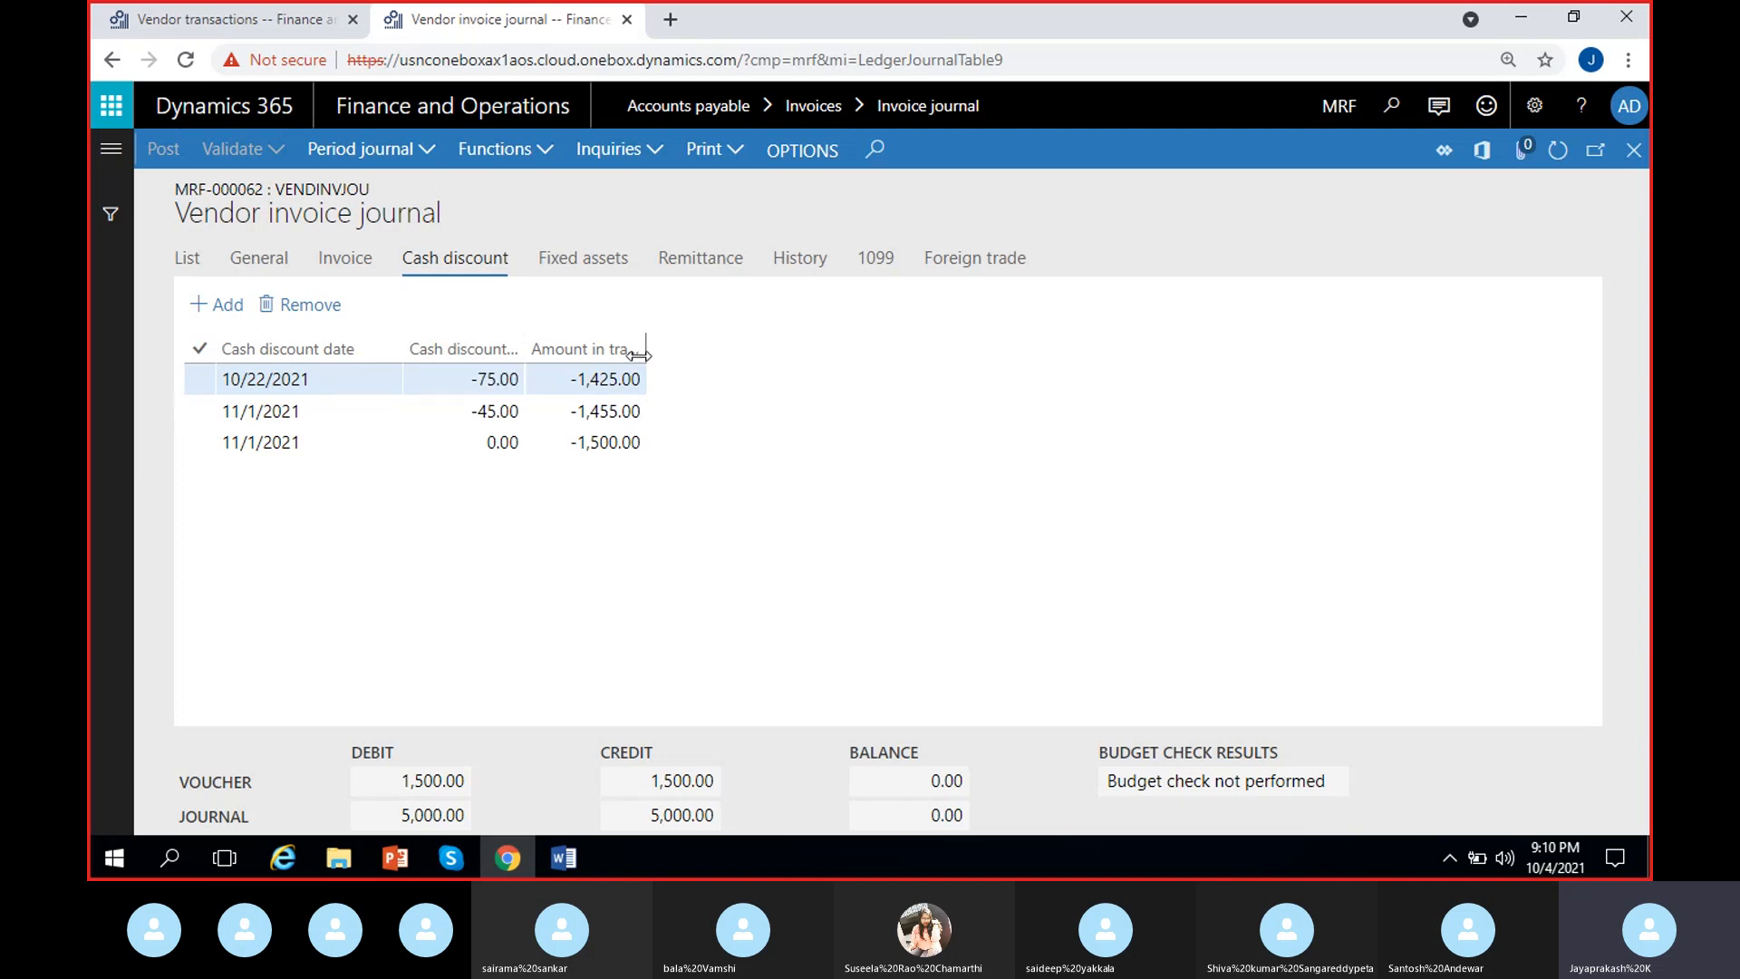
drag(645, 350, 711, 383)
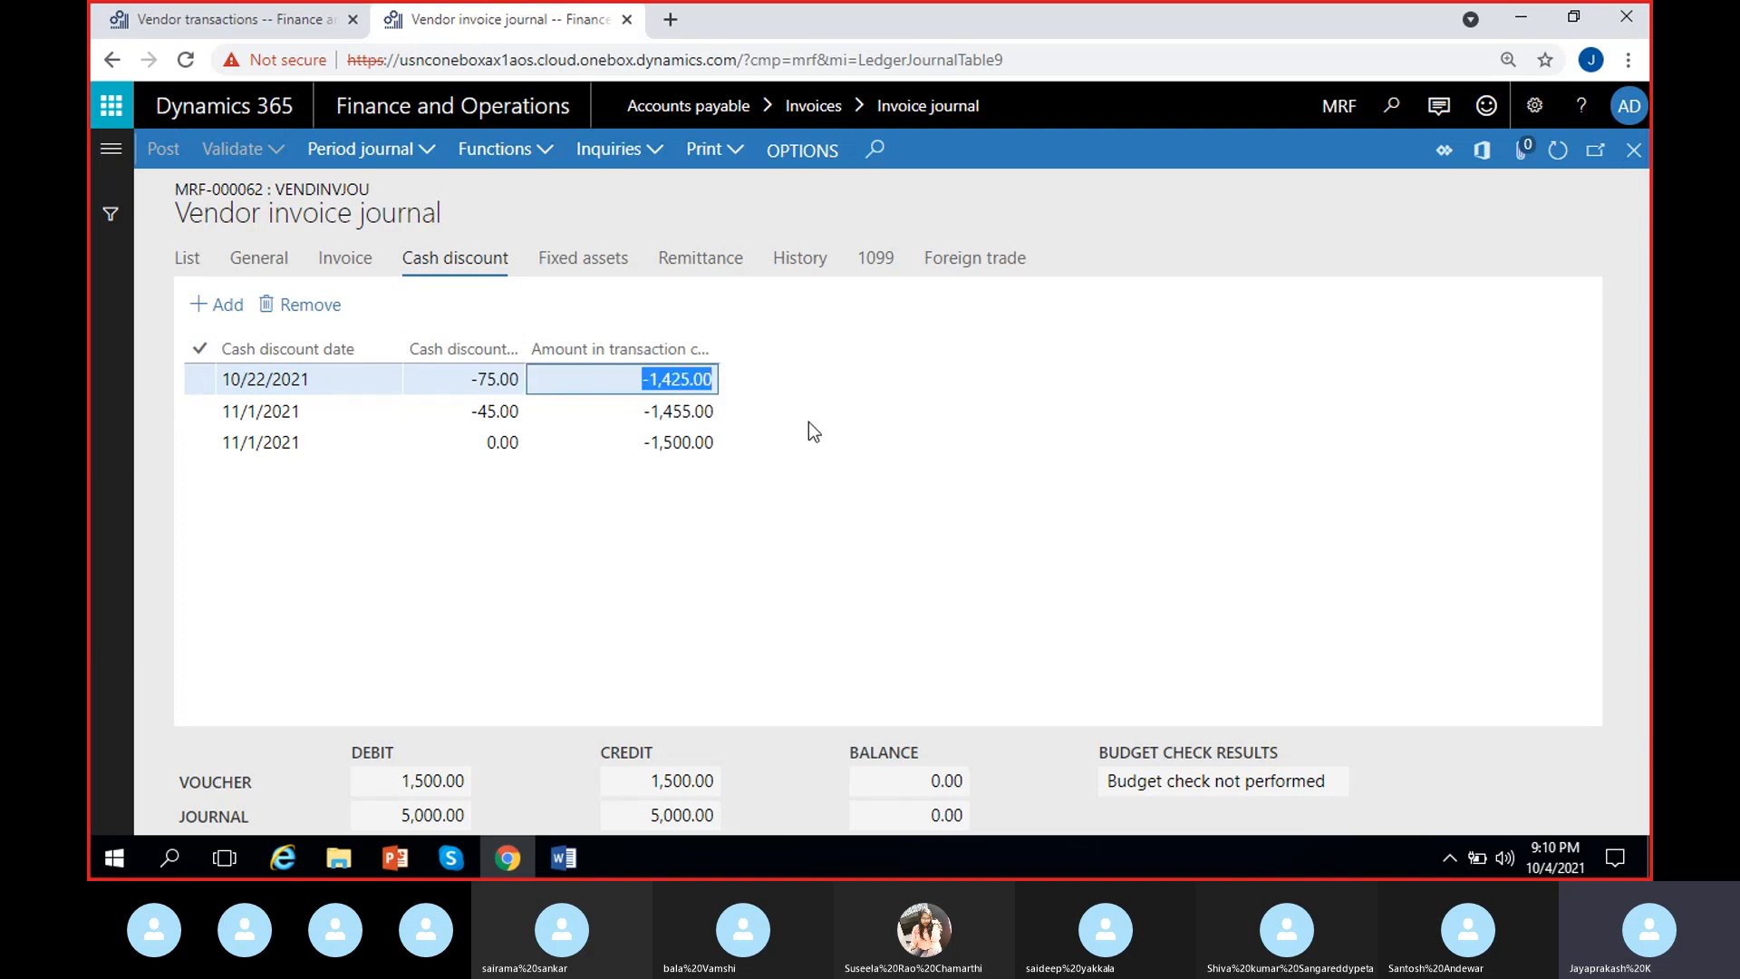
click(721, 477)
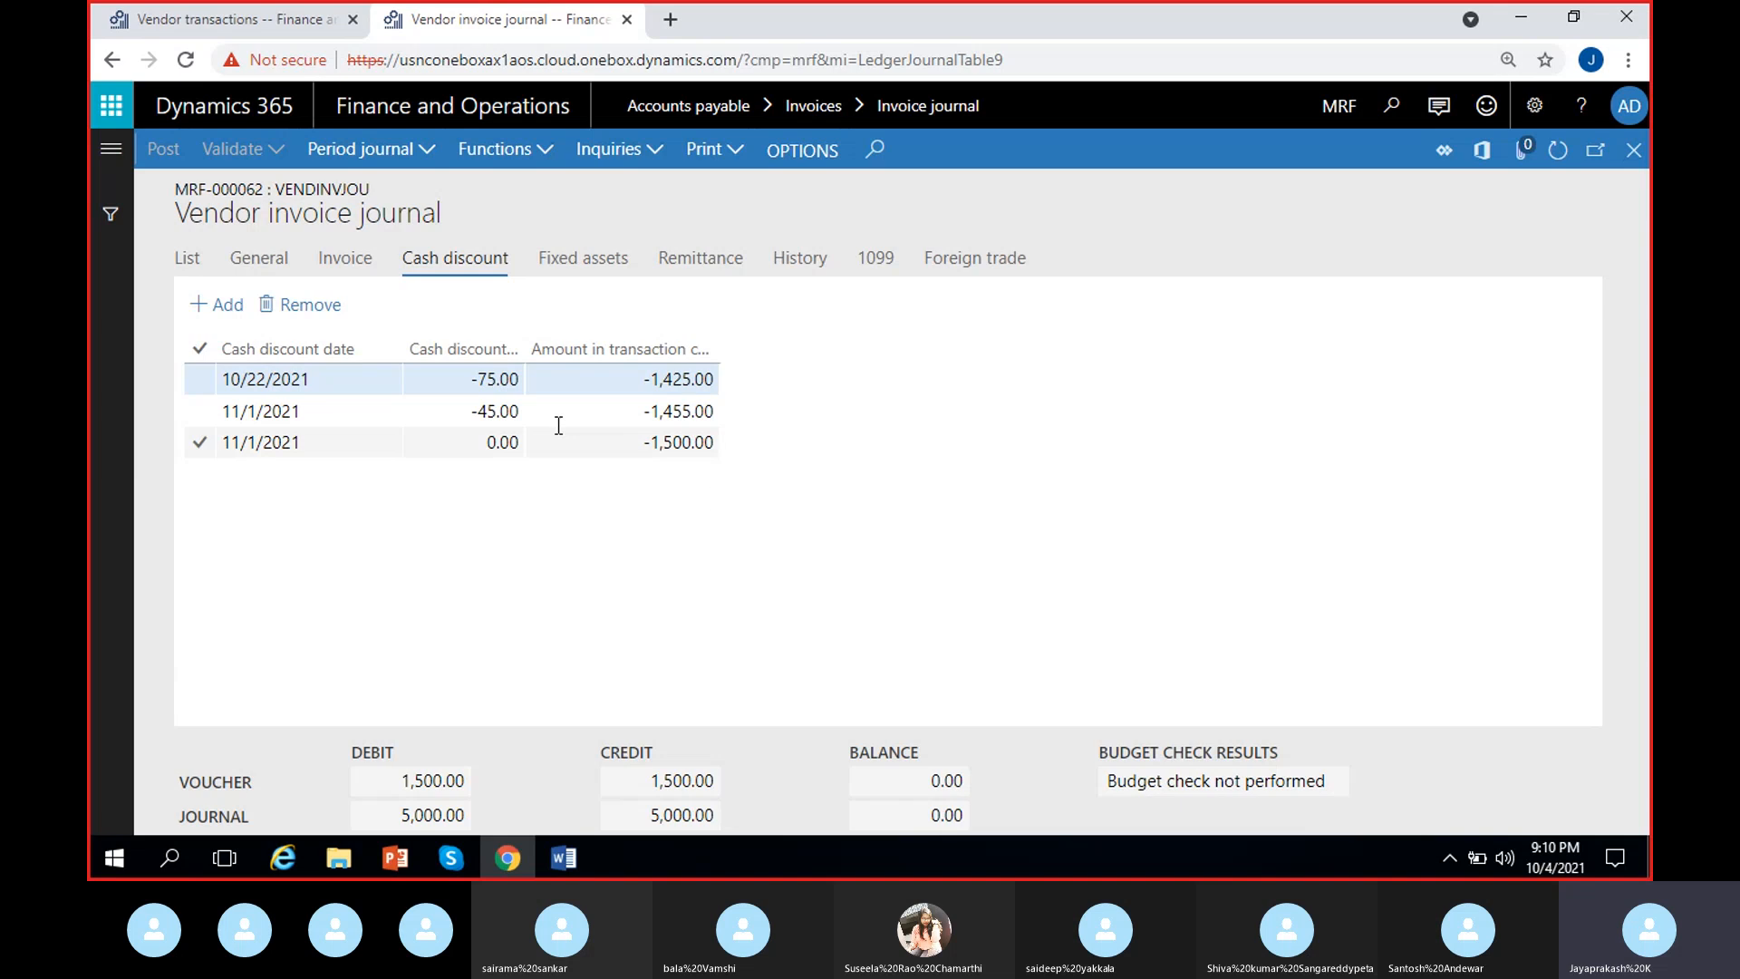
drag(645, 380, 751, 374)
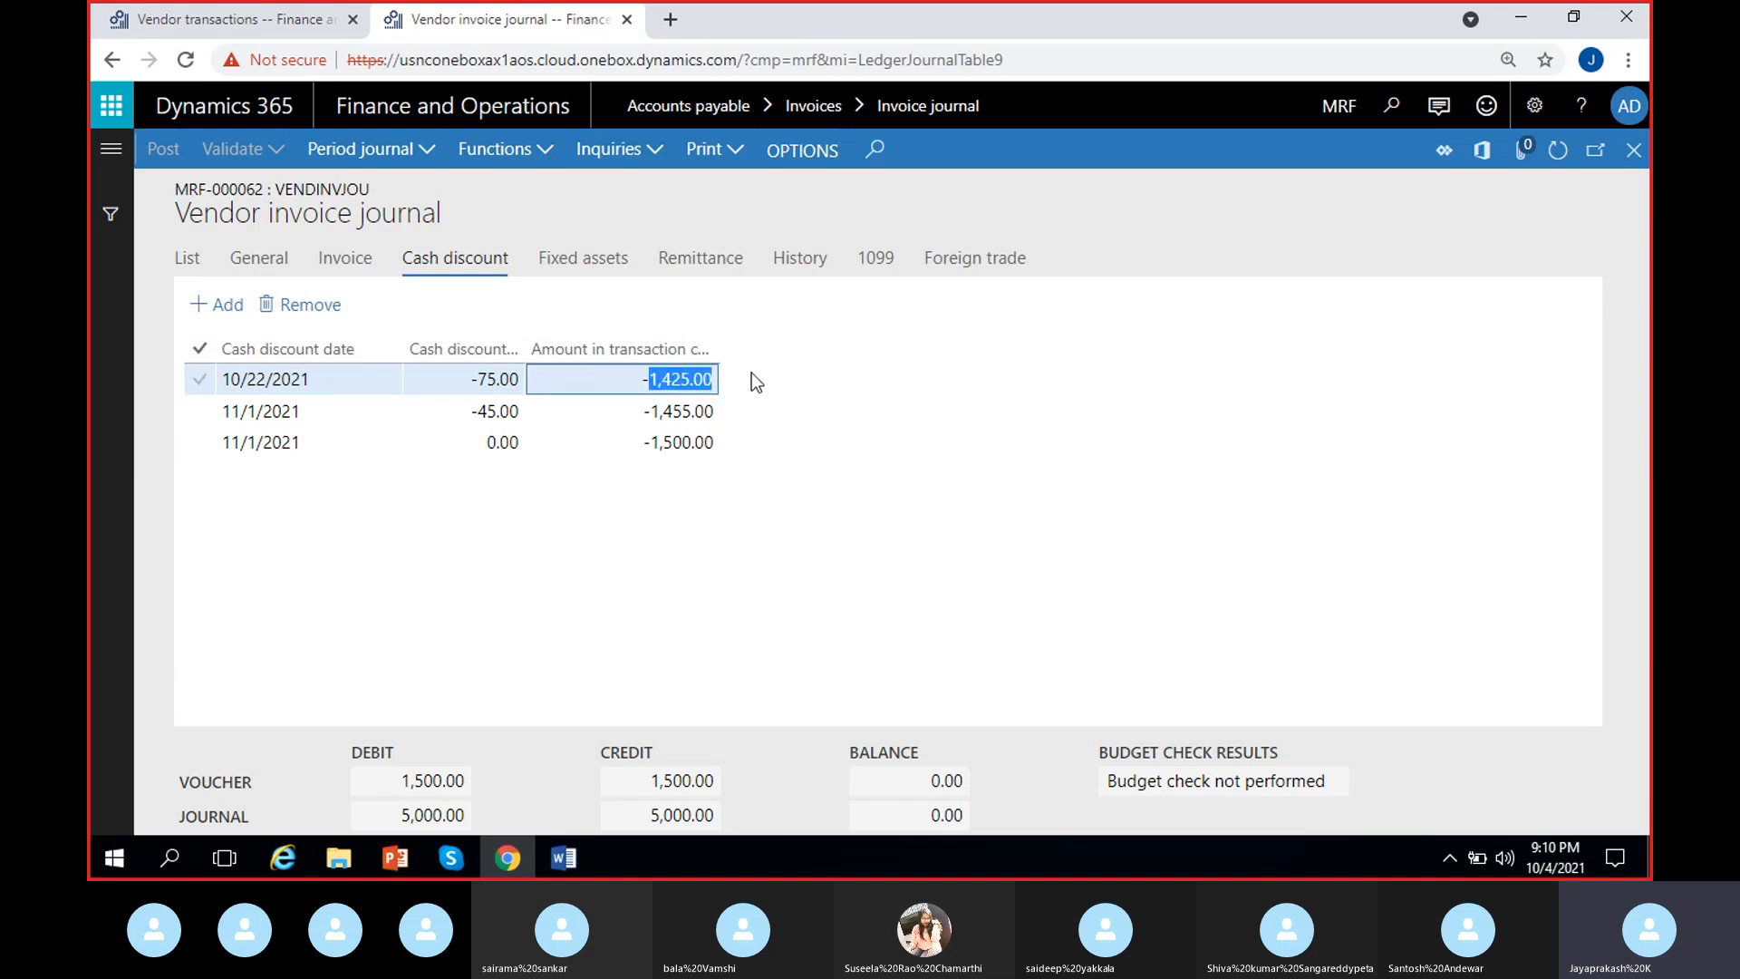
click(742, 575)
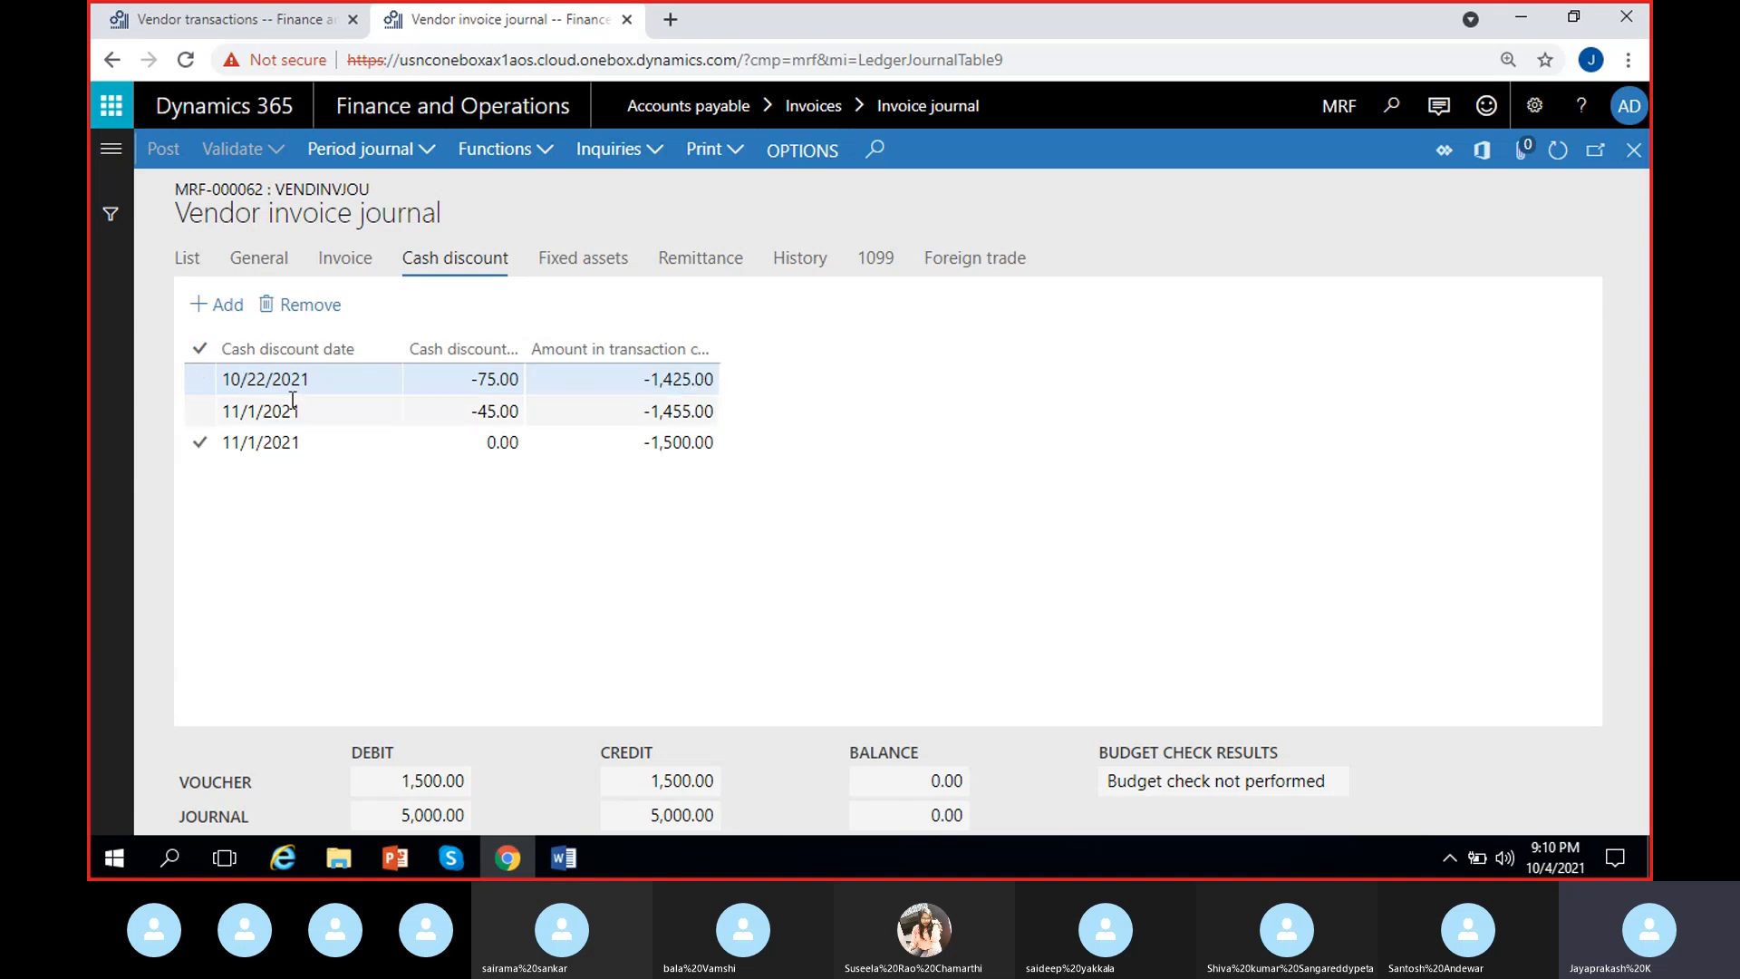
Examine the date, discount and payable amount in the second cash discount row of Sahara's invoice.
click(317, 414)
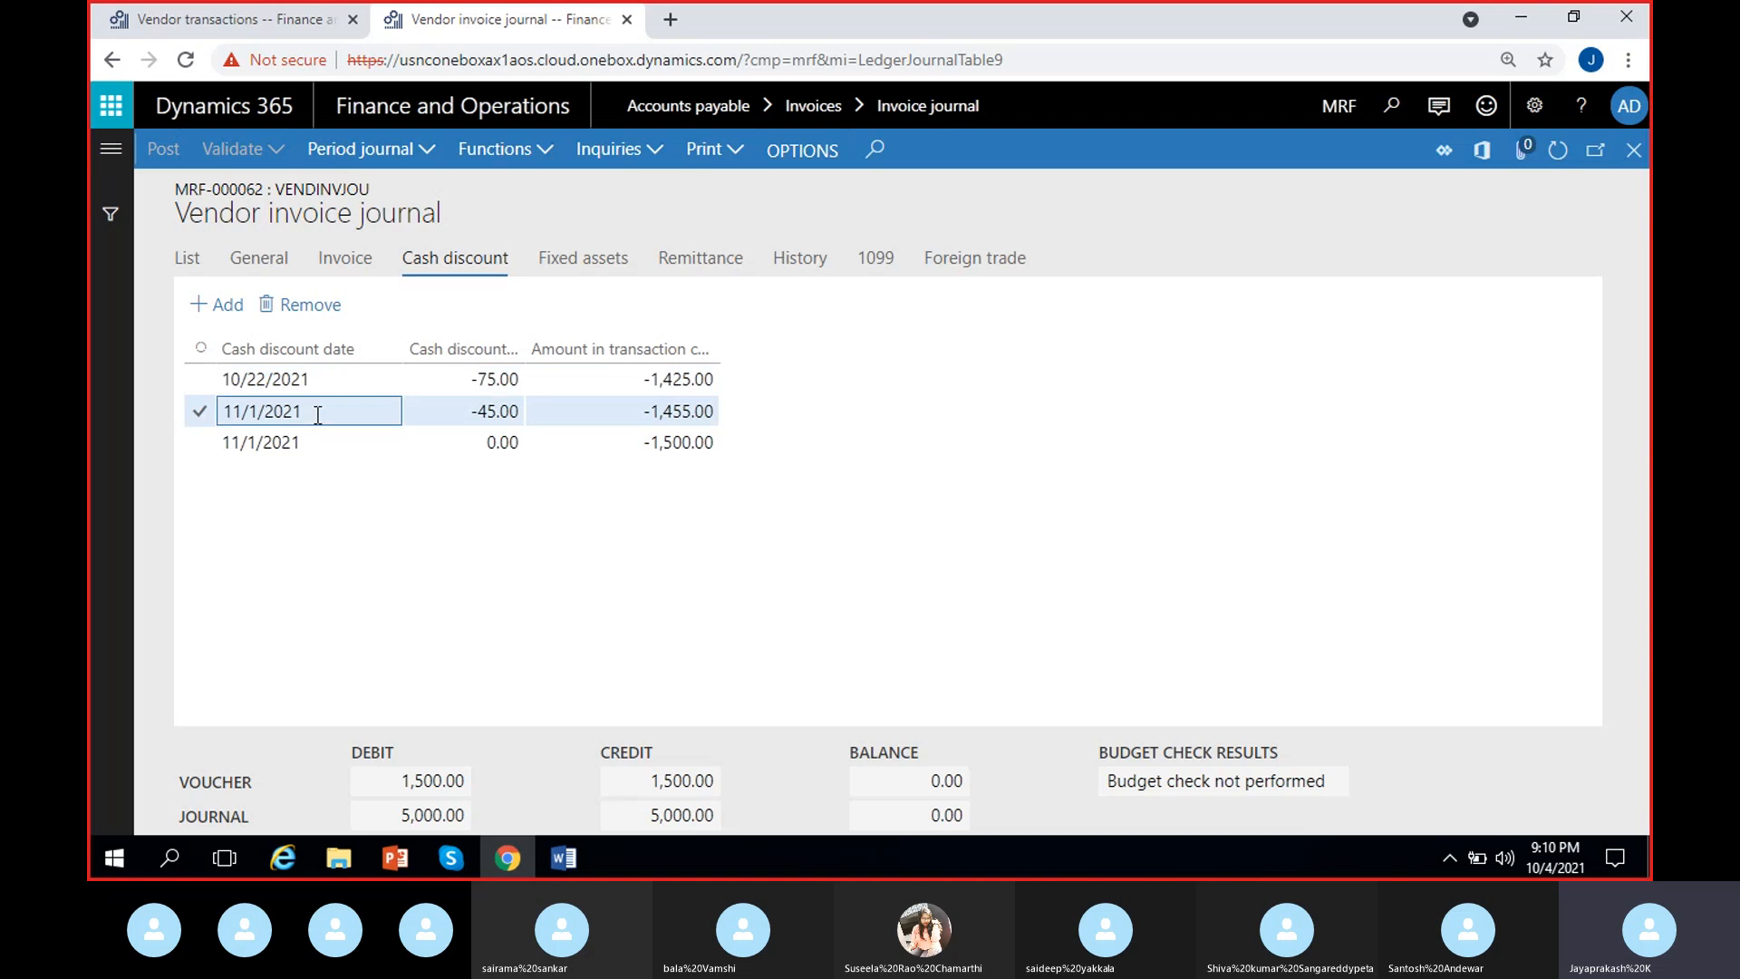
click(460, 413)
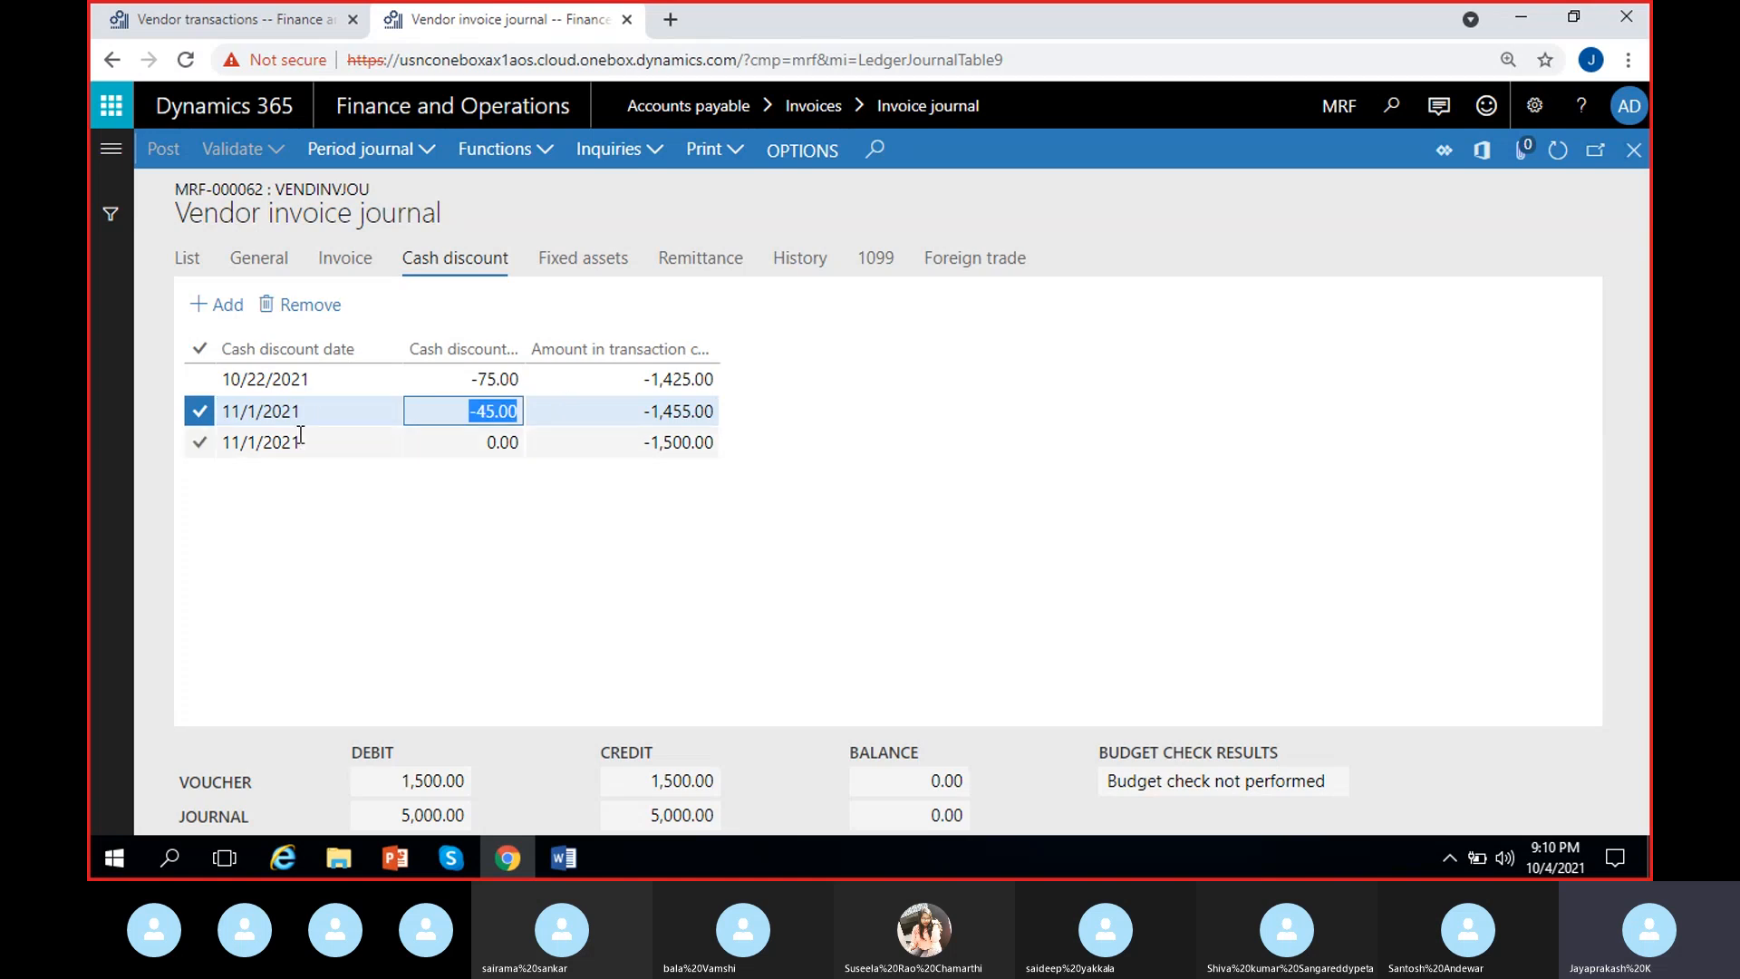
click(652, 415)
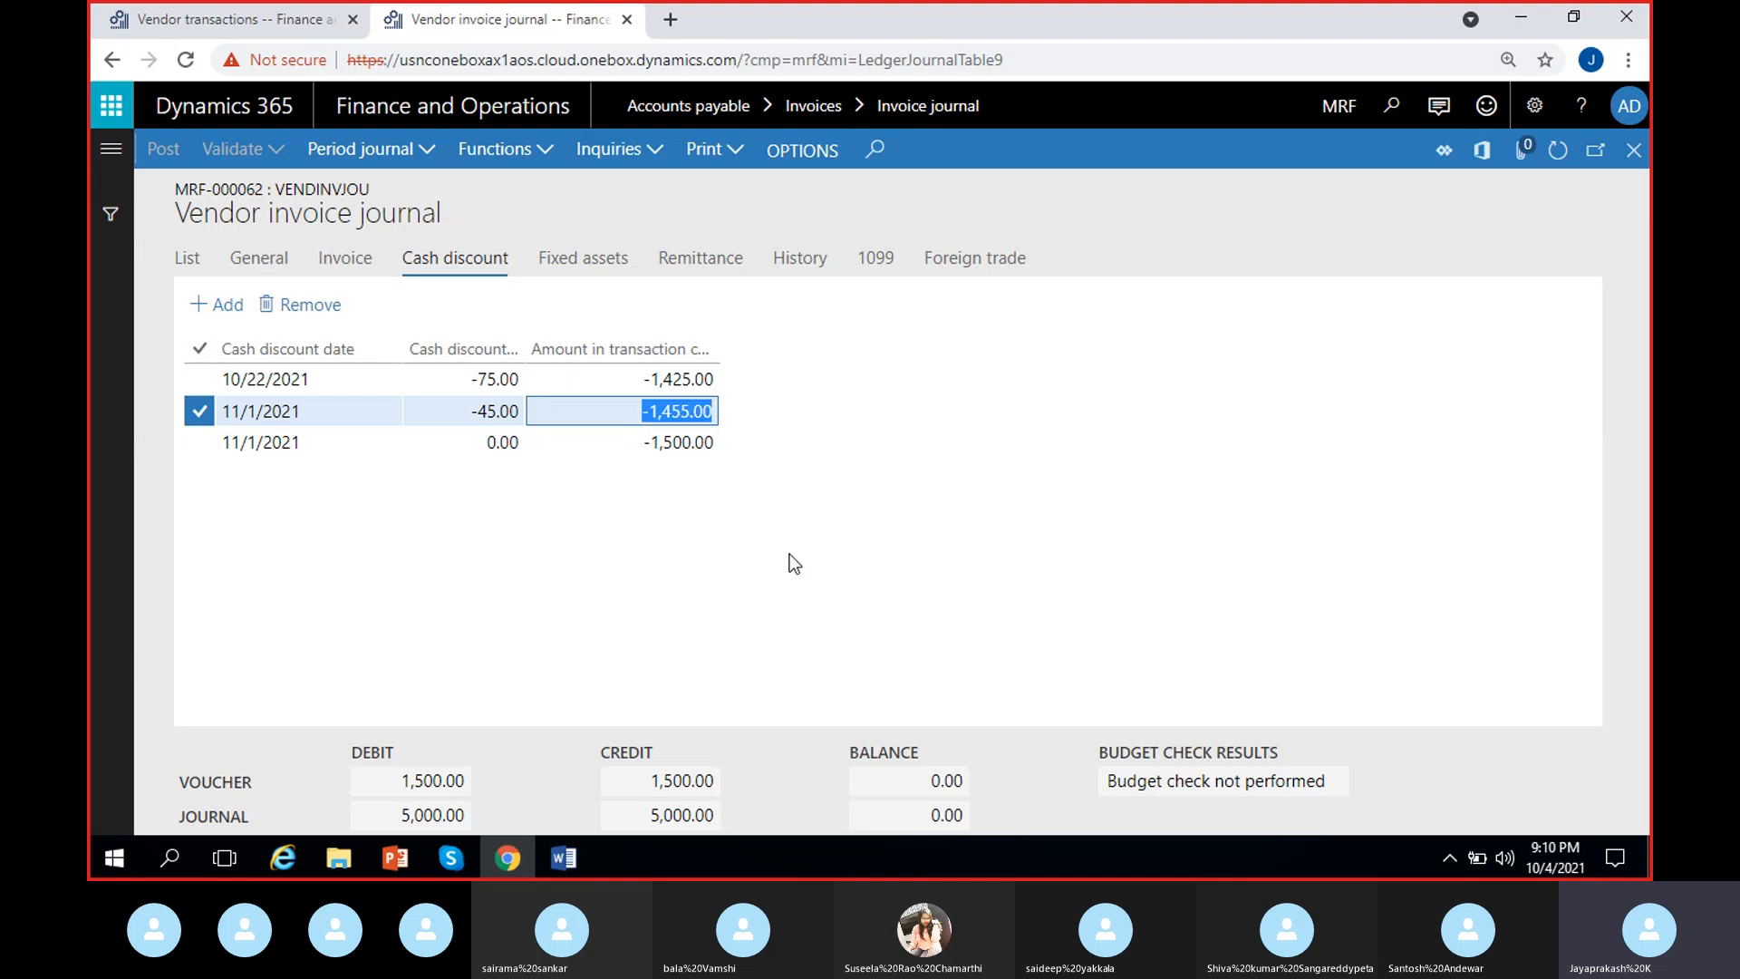
click(693, 533)
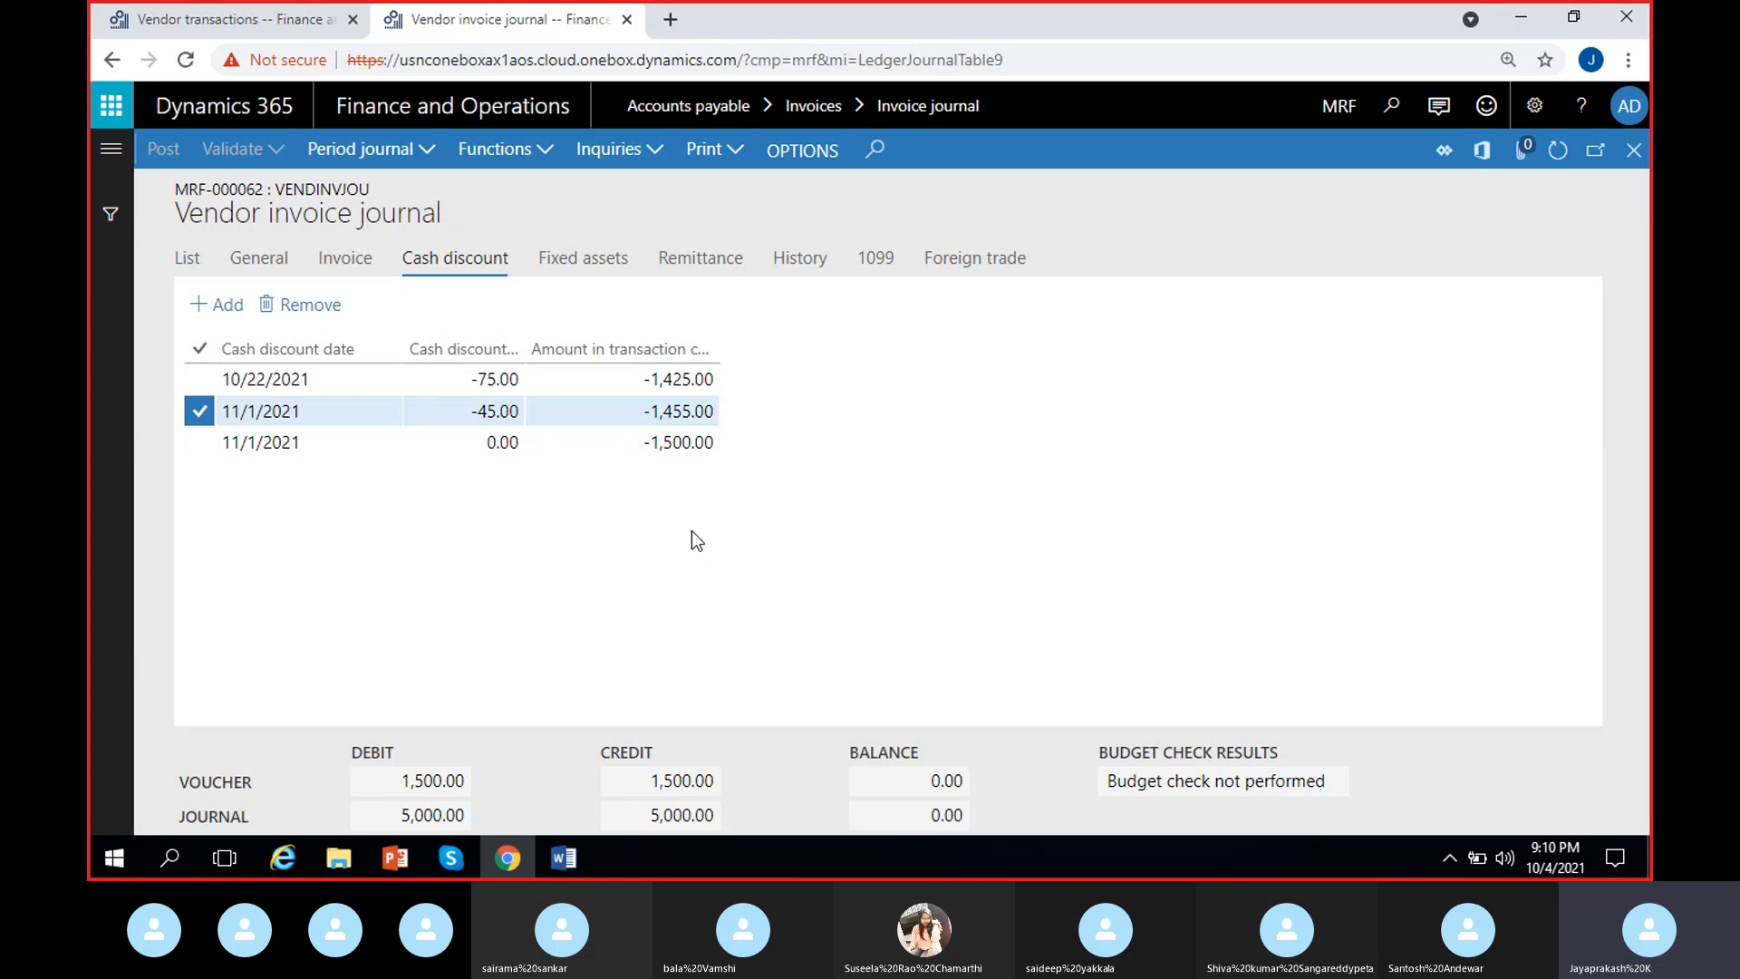
Examine the last cash discount row of Sahara's invoice and return to the list of journal lines.
click(360, 444)
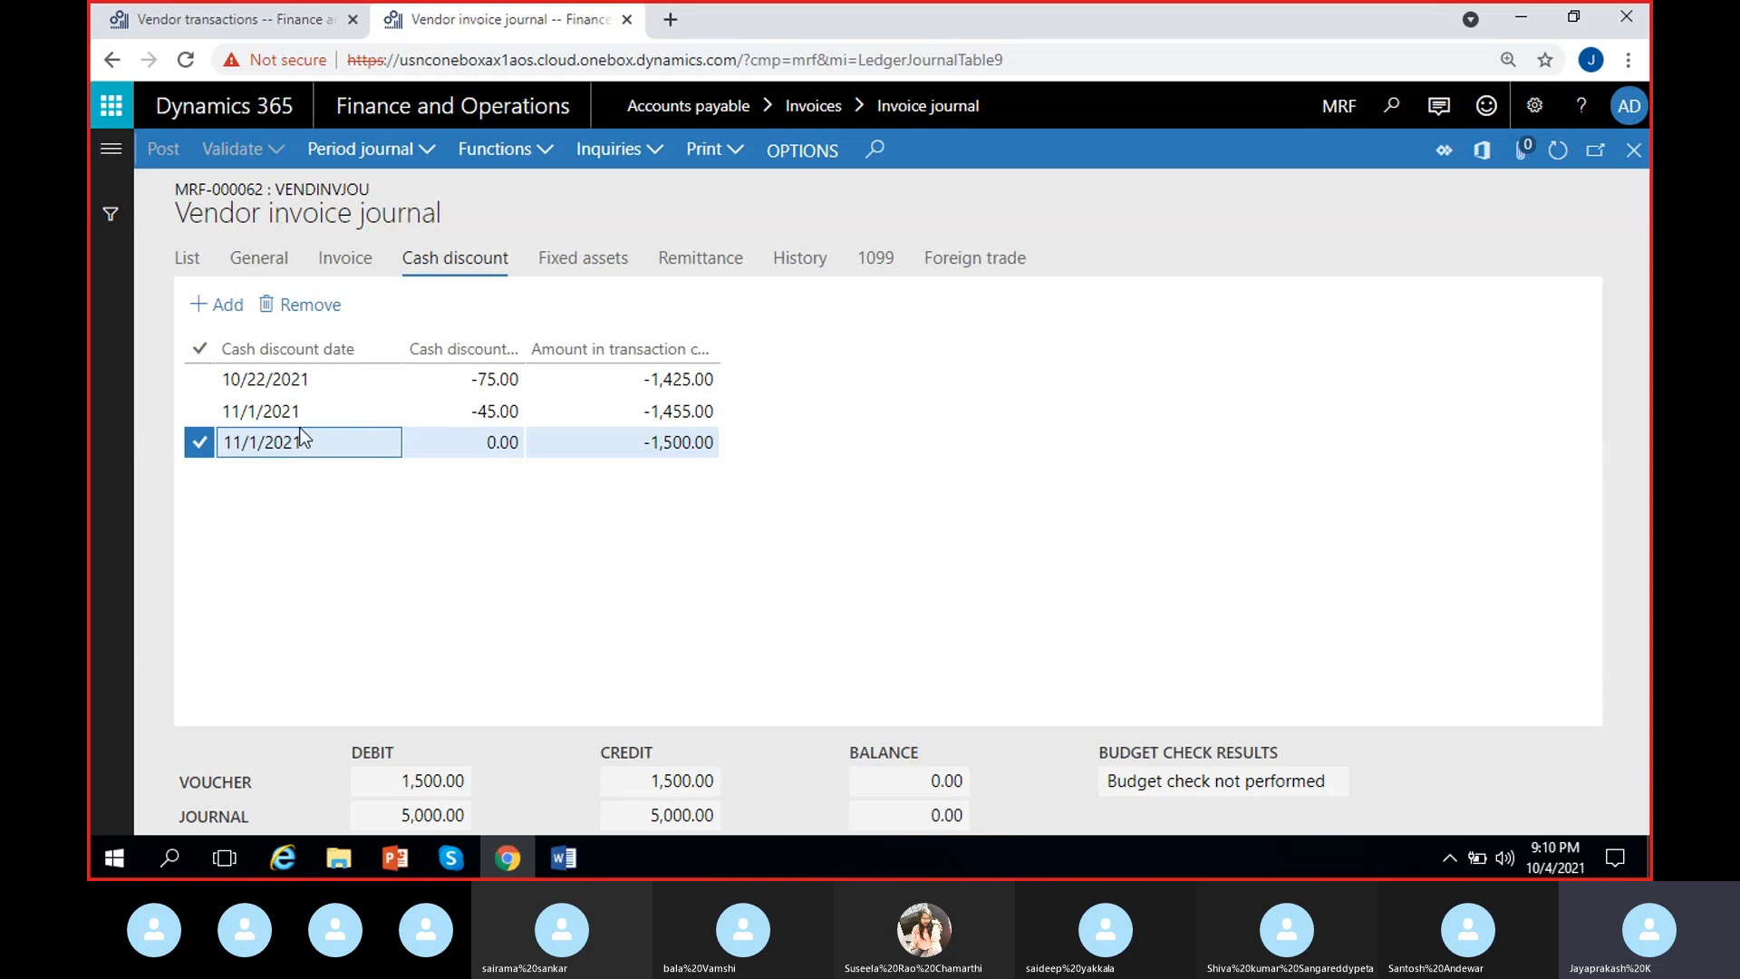
click(609, 480)
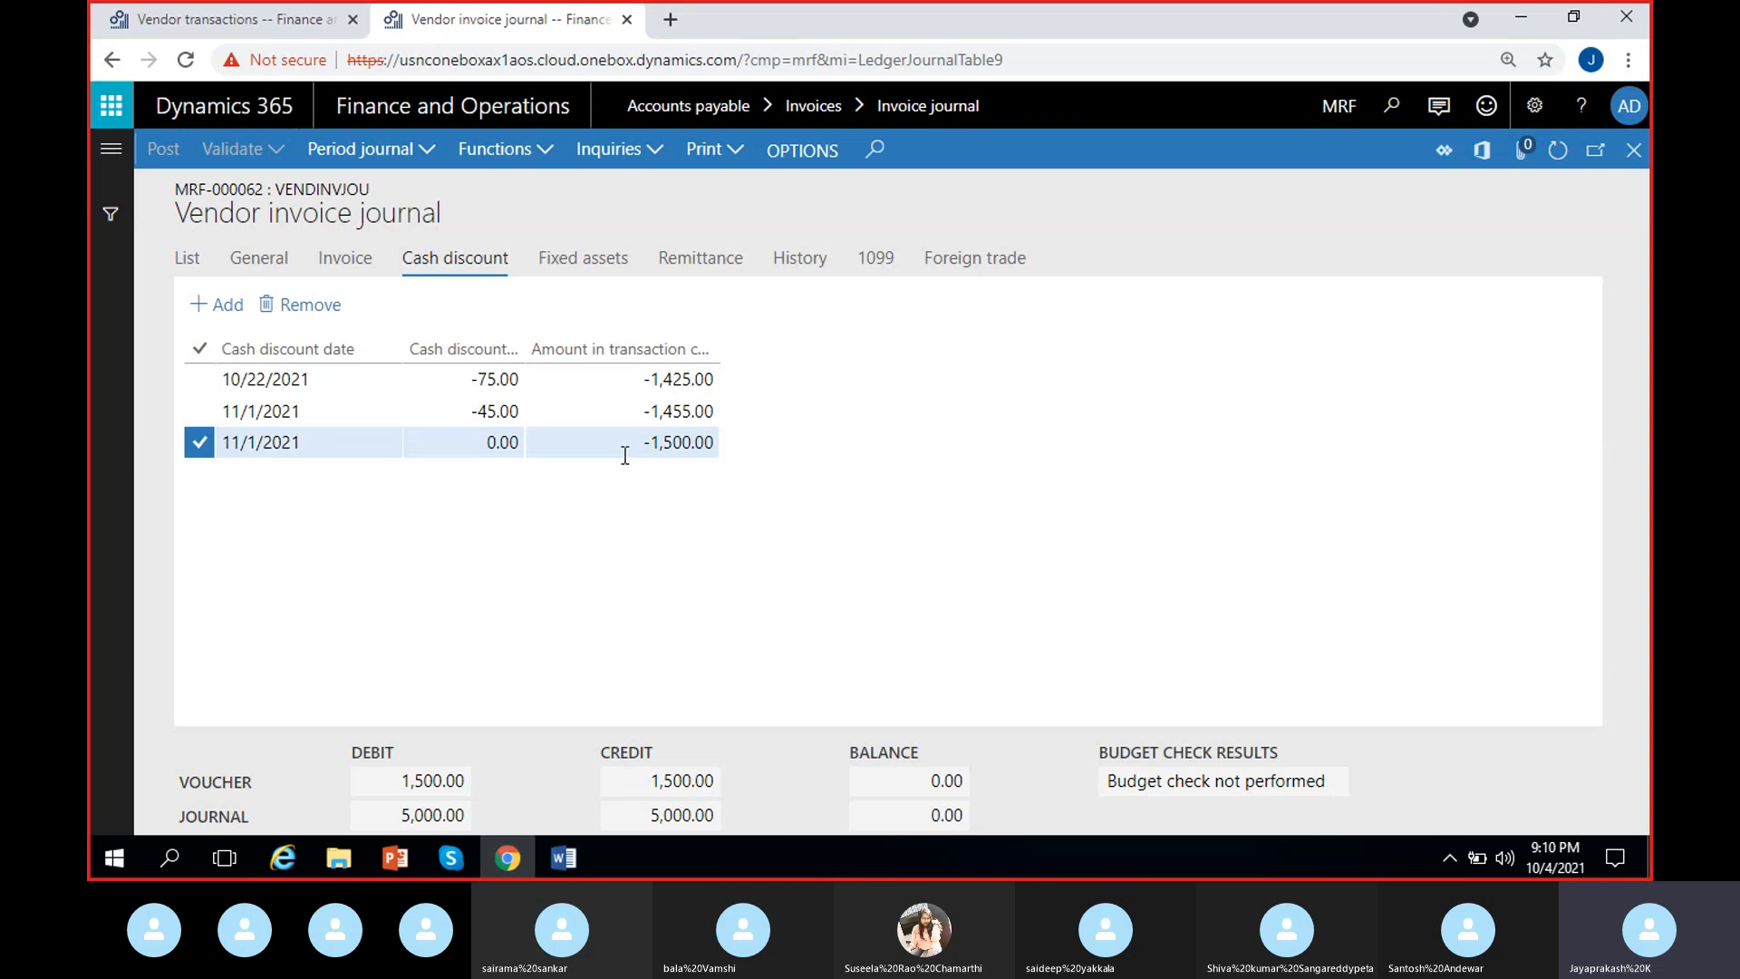
click(626, 453)
click(855, 438)
click(192, 258)
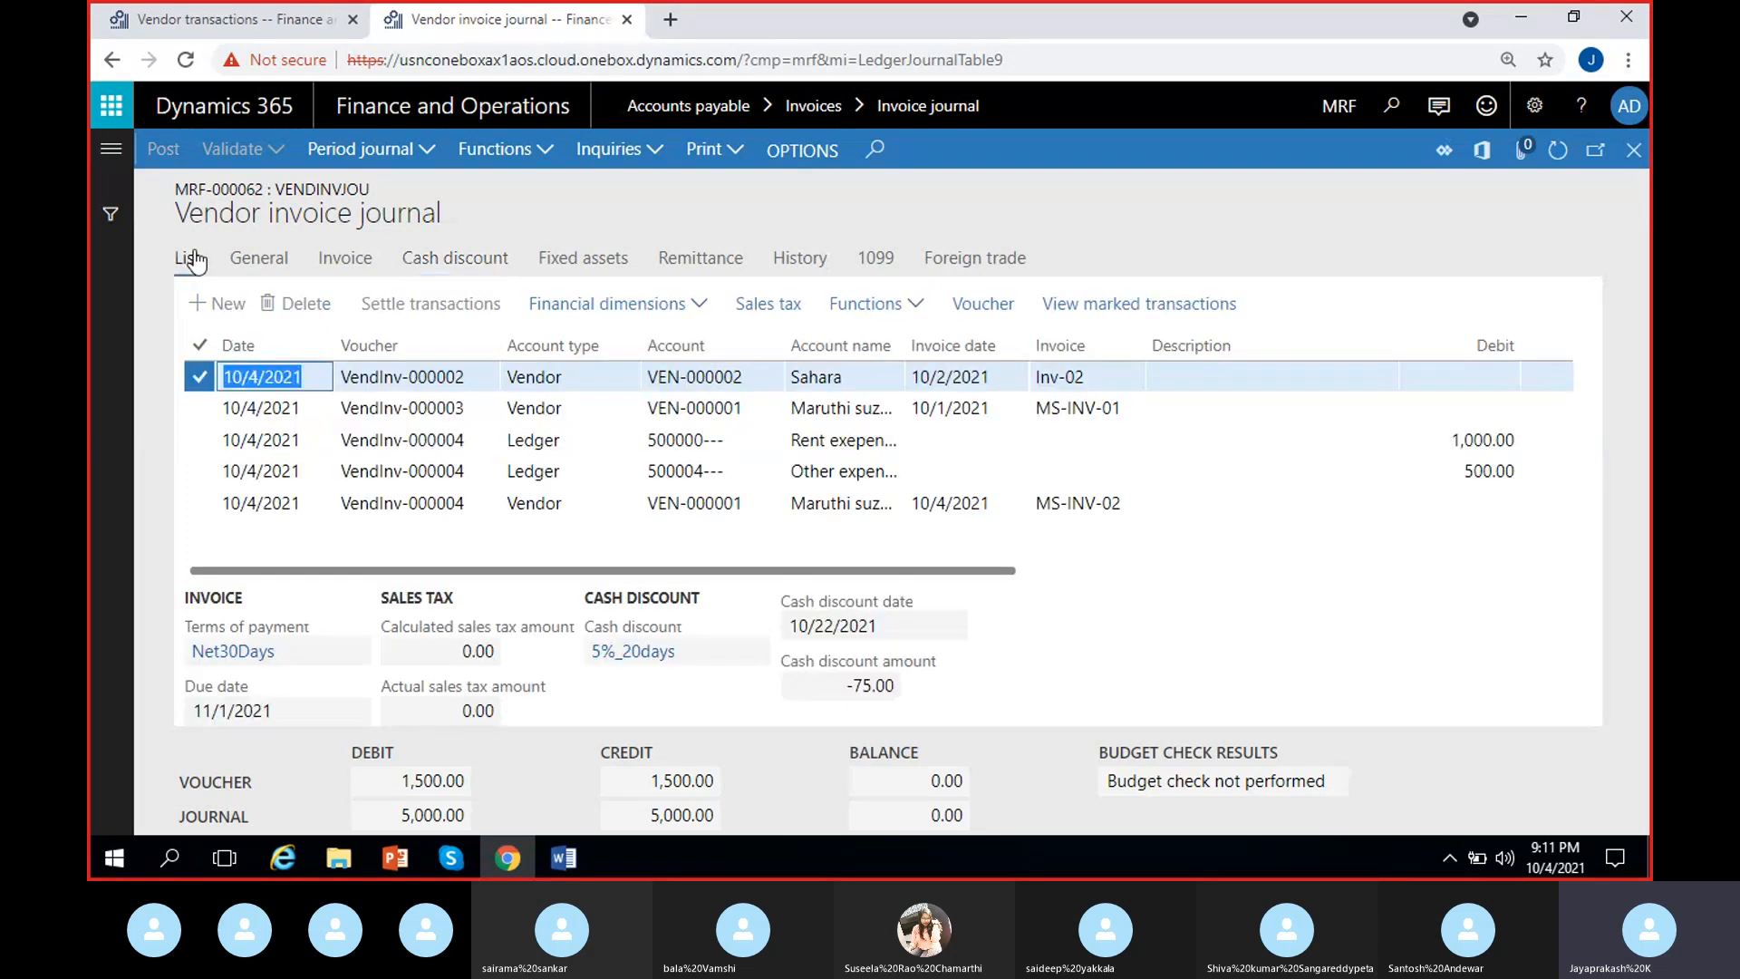
Switch to the All vendors page, open Sahara's vendor transactions and review the invoice amounts and balances.
click(225, 20)
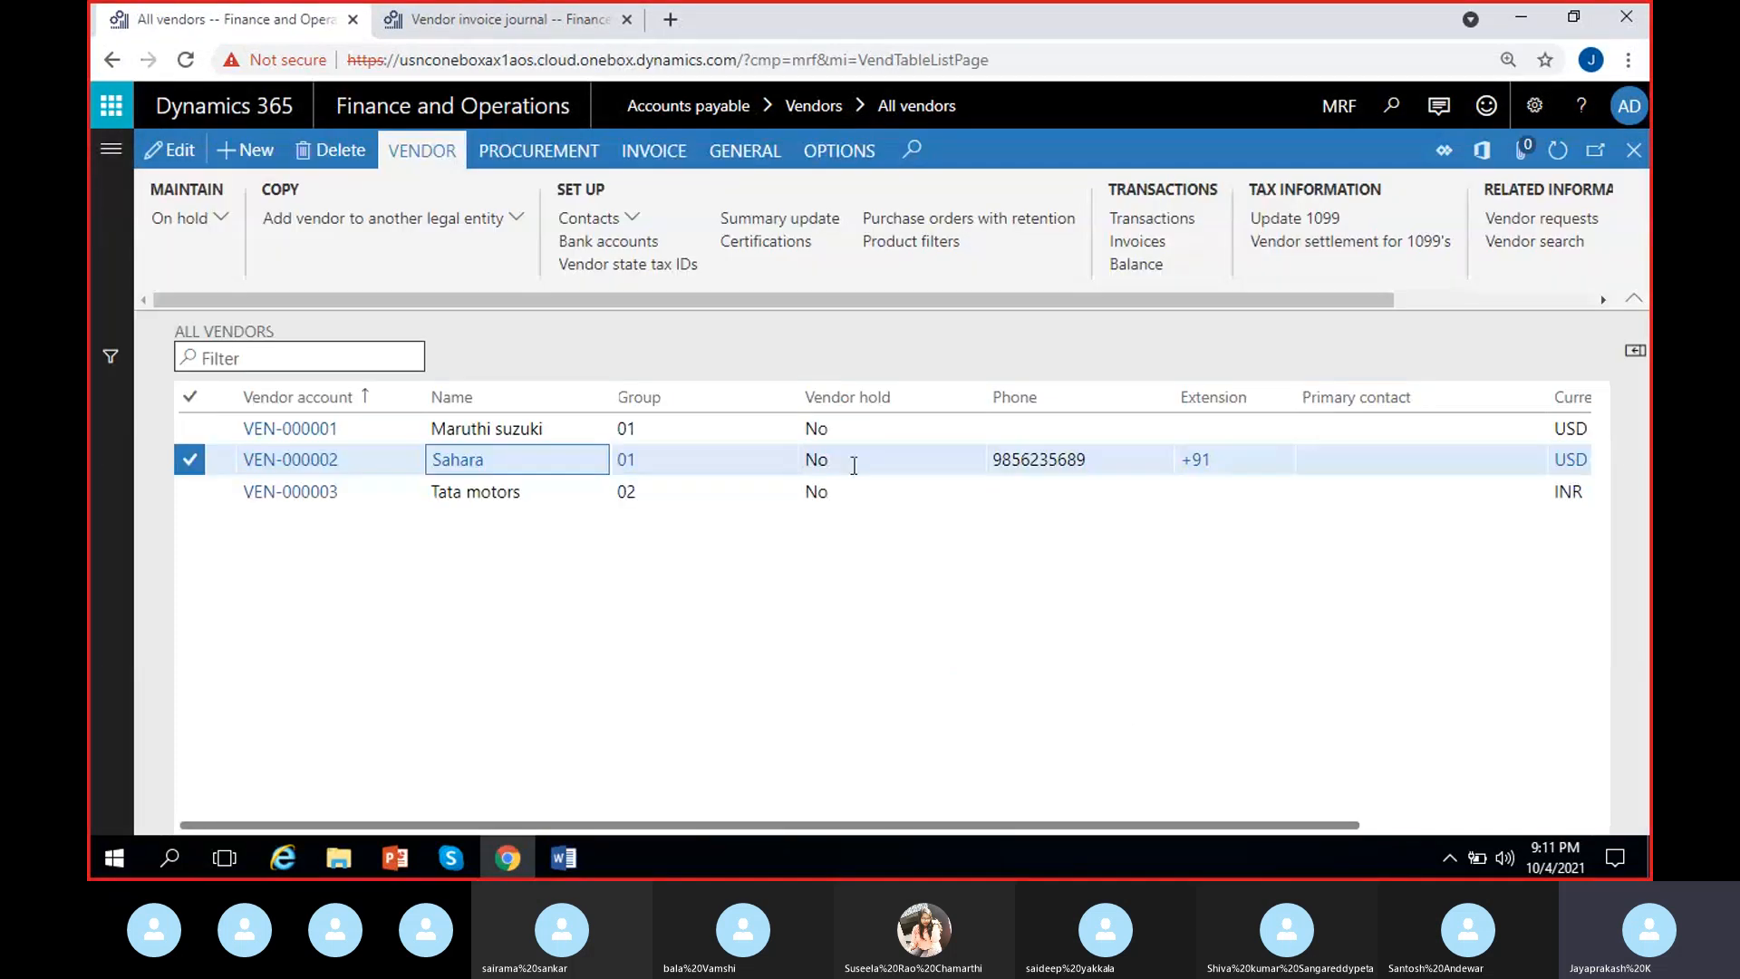
click(1152, 218)
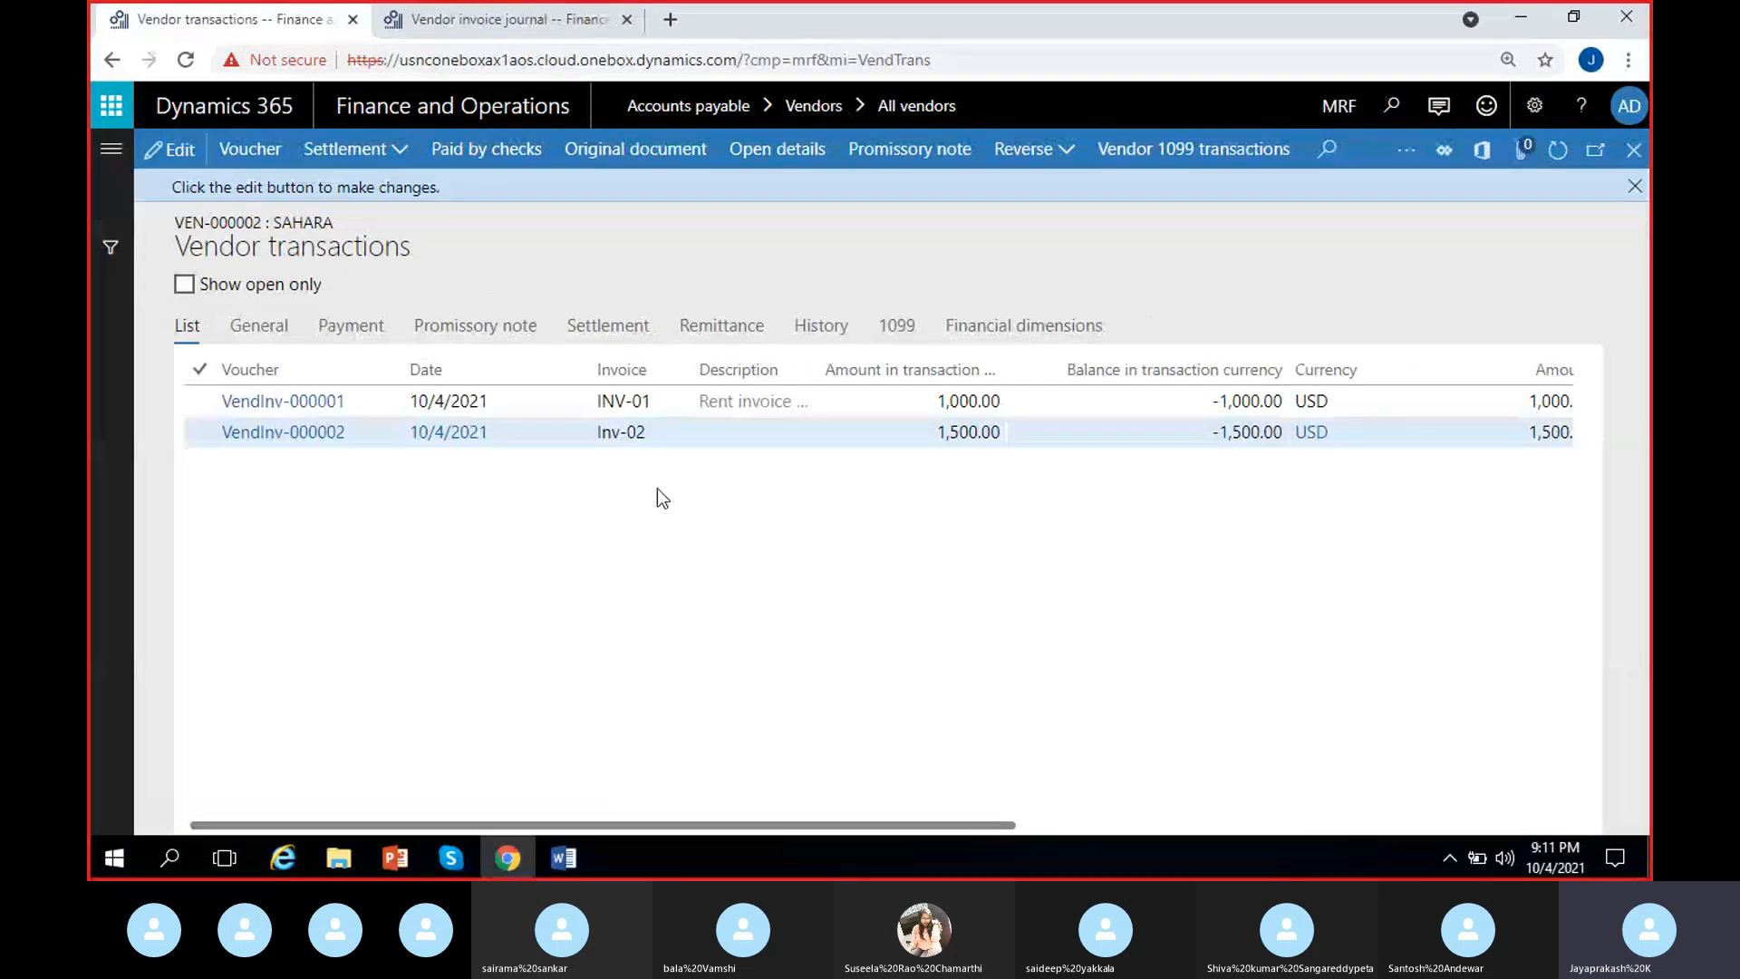
click(666, 405)
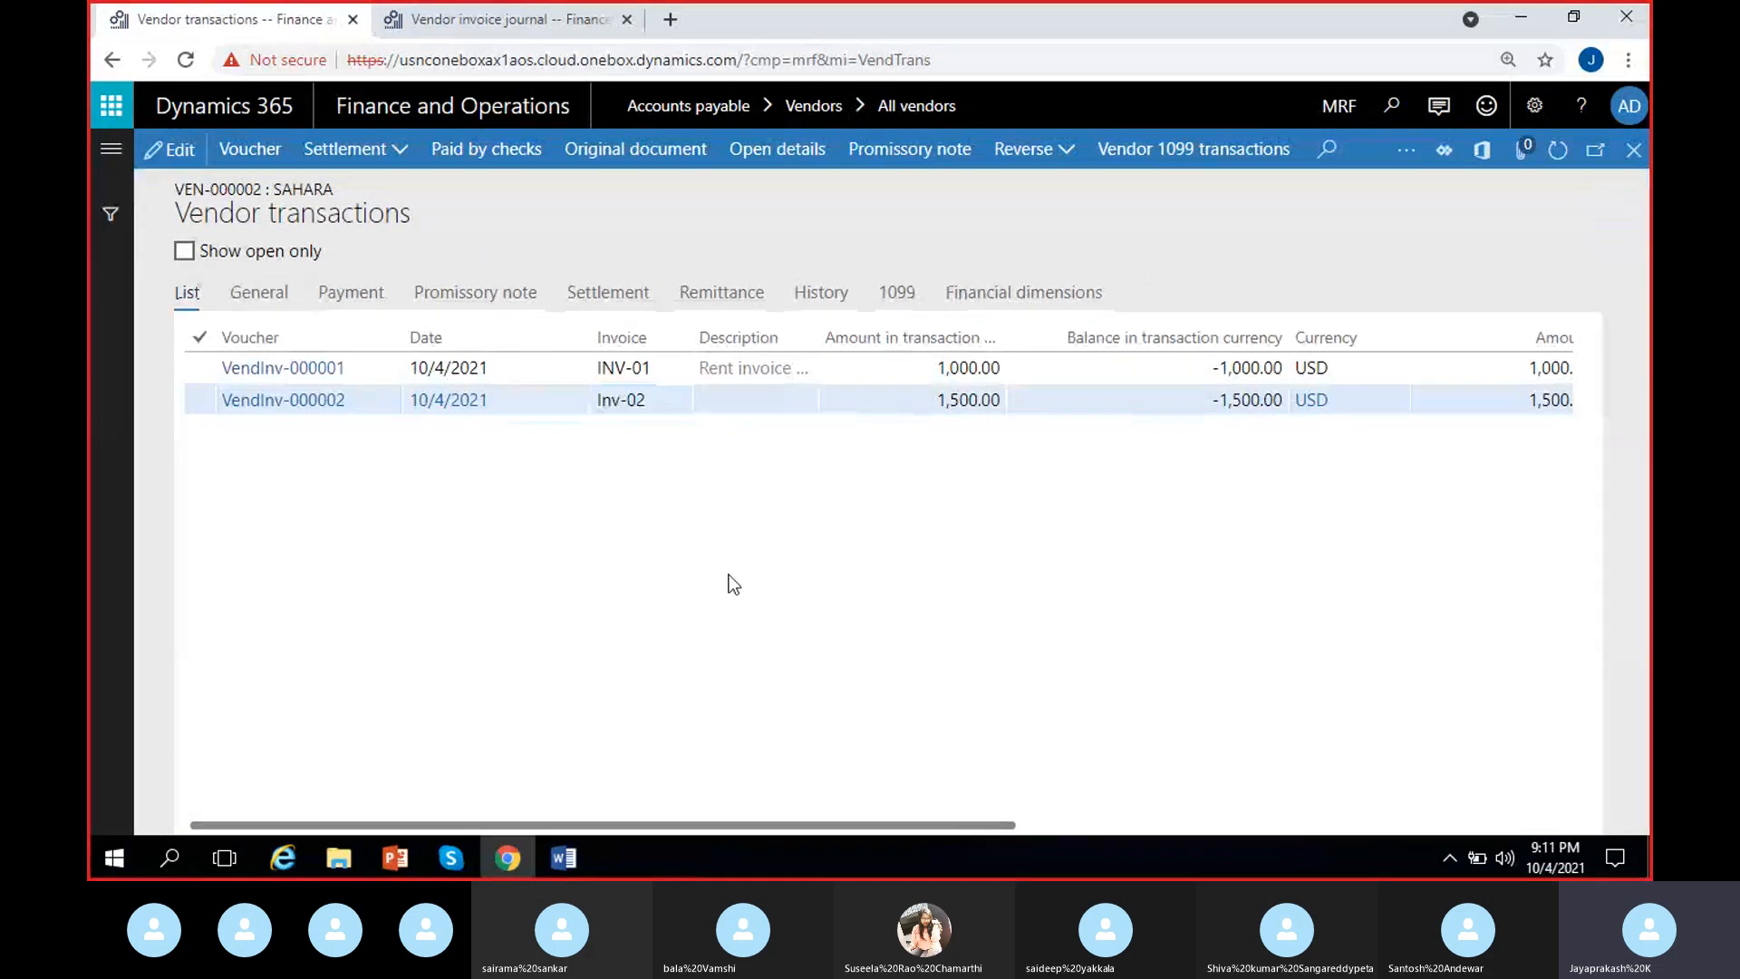
click(965, 401)
scroll(971, 536, right, 4)
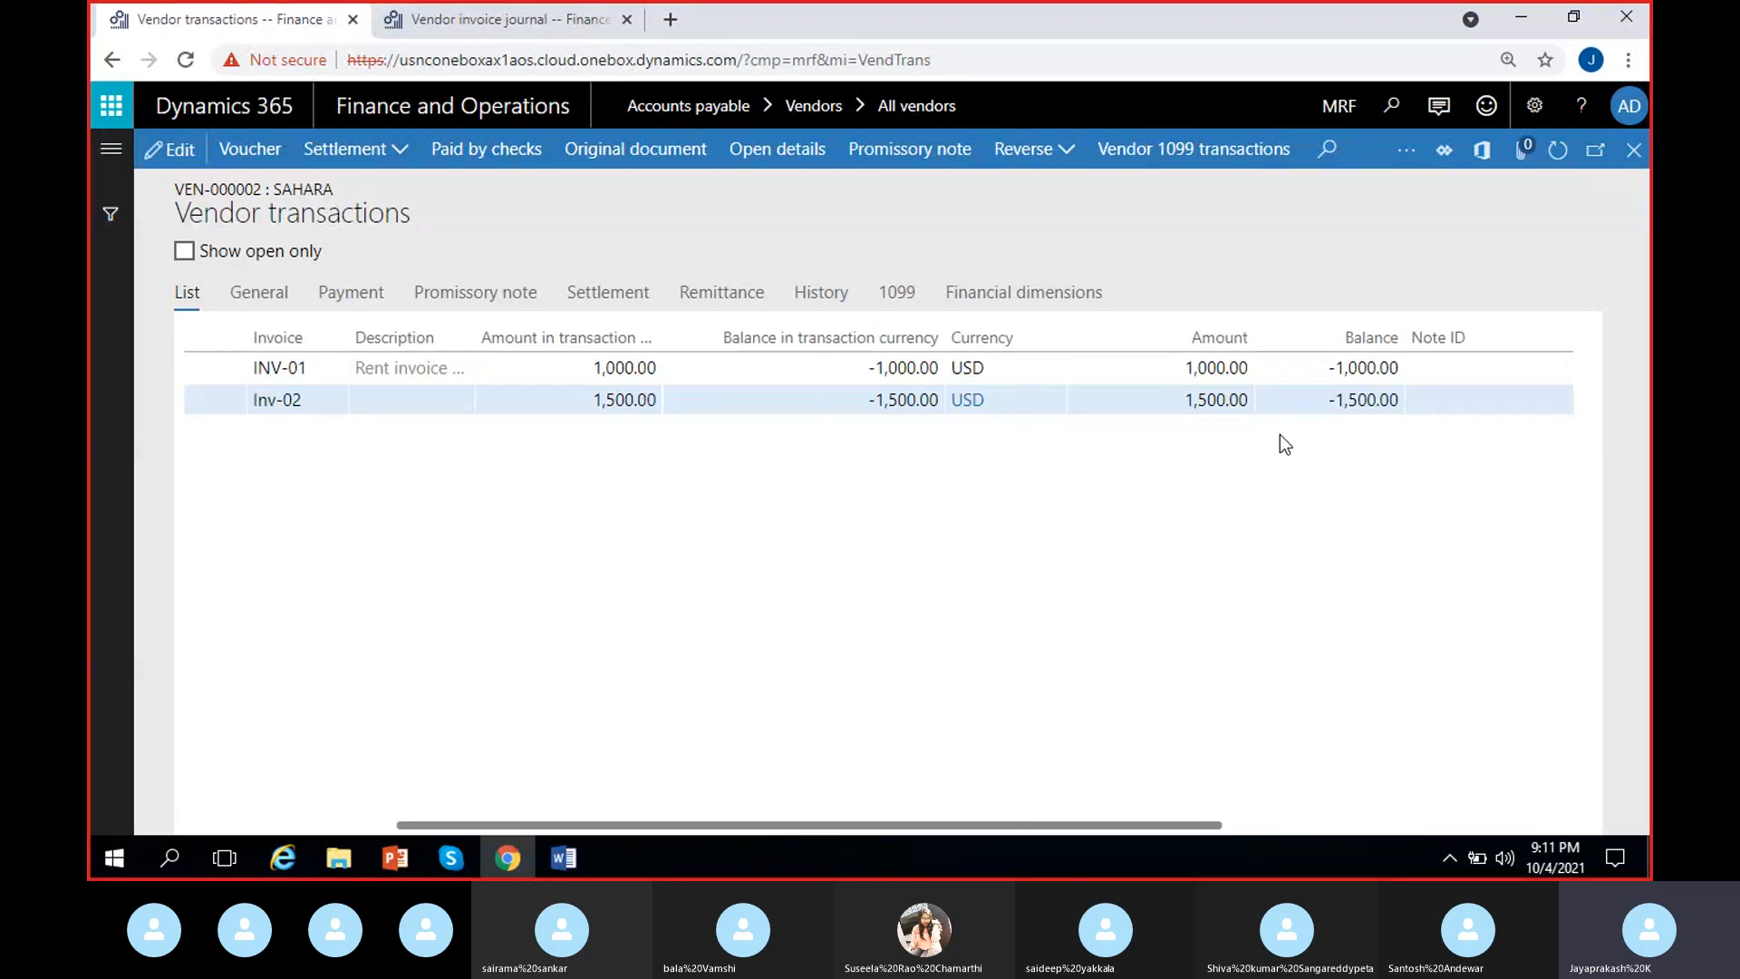
Close Sahara's vendor transactions, open those of Maruthi suzuki and examine the MS-INV-01 and MS-INV-02 invoice lines.
click(1317, 405)
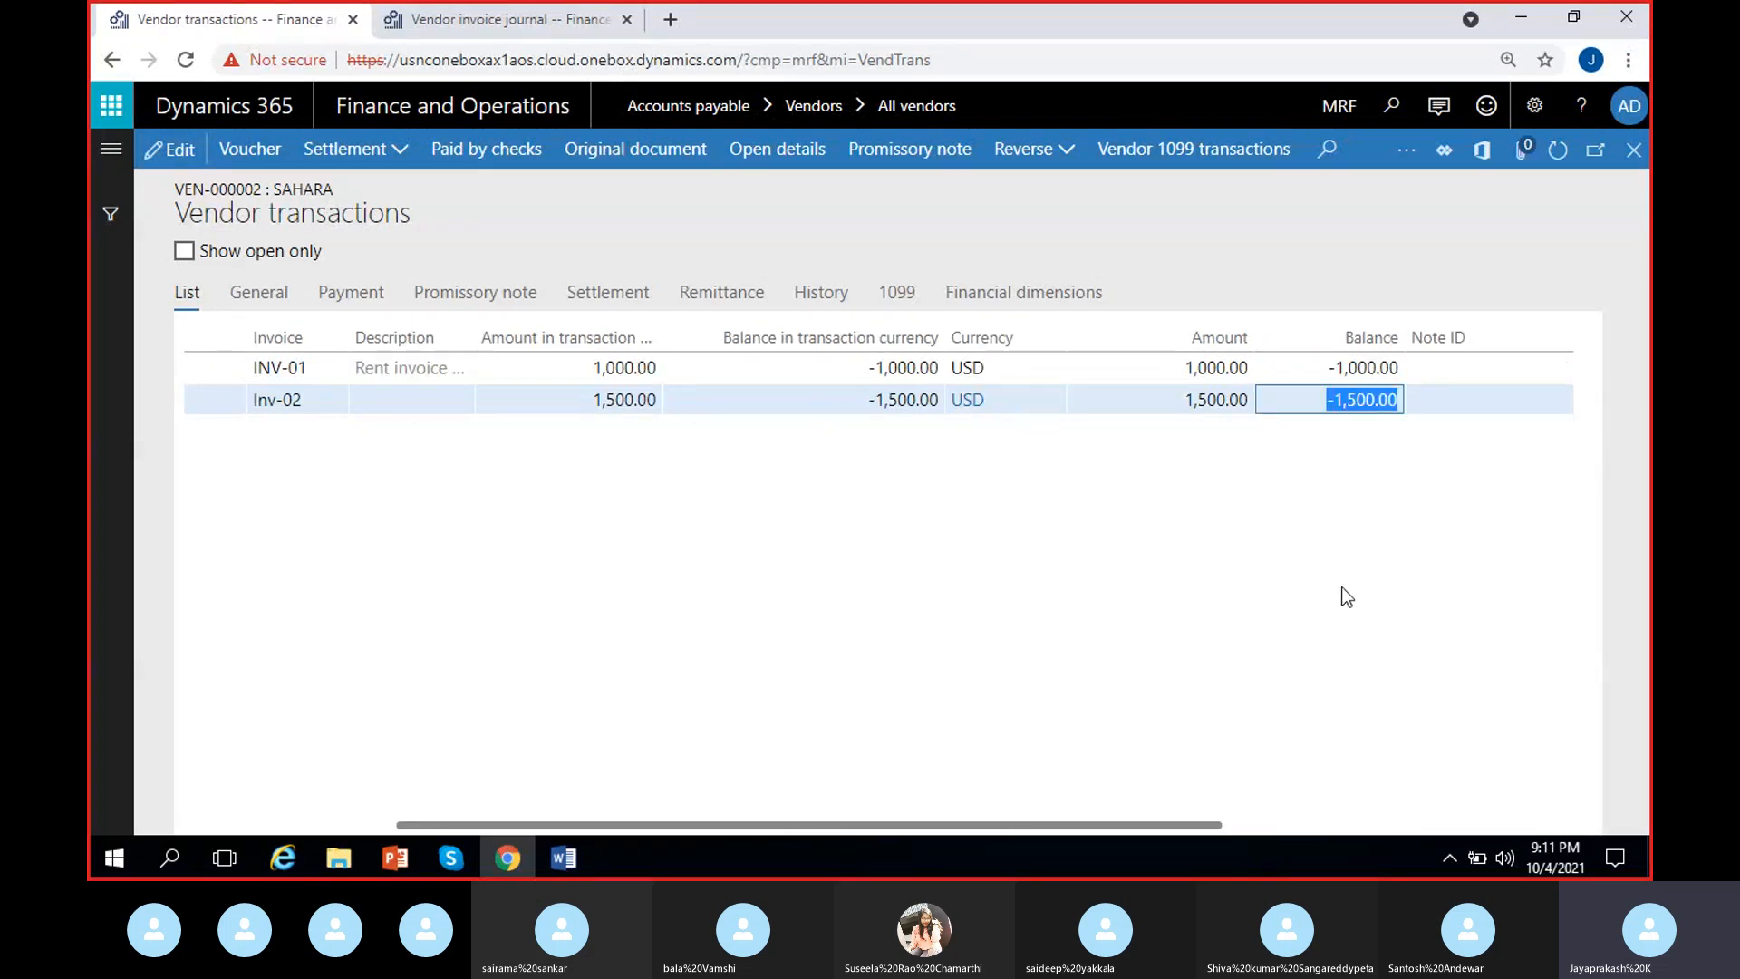
key(Escape)
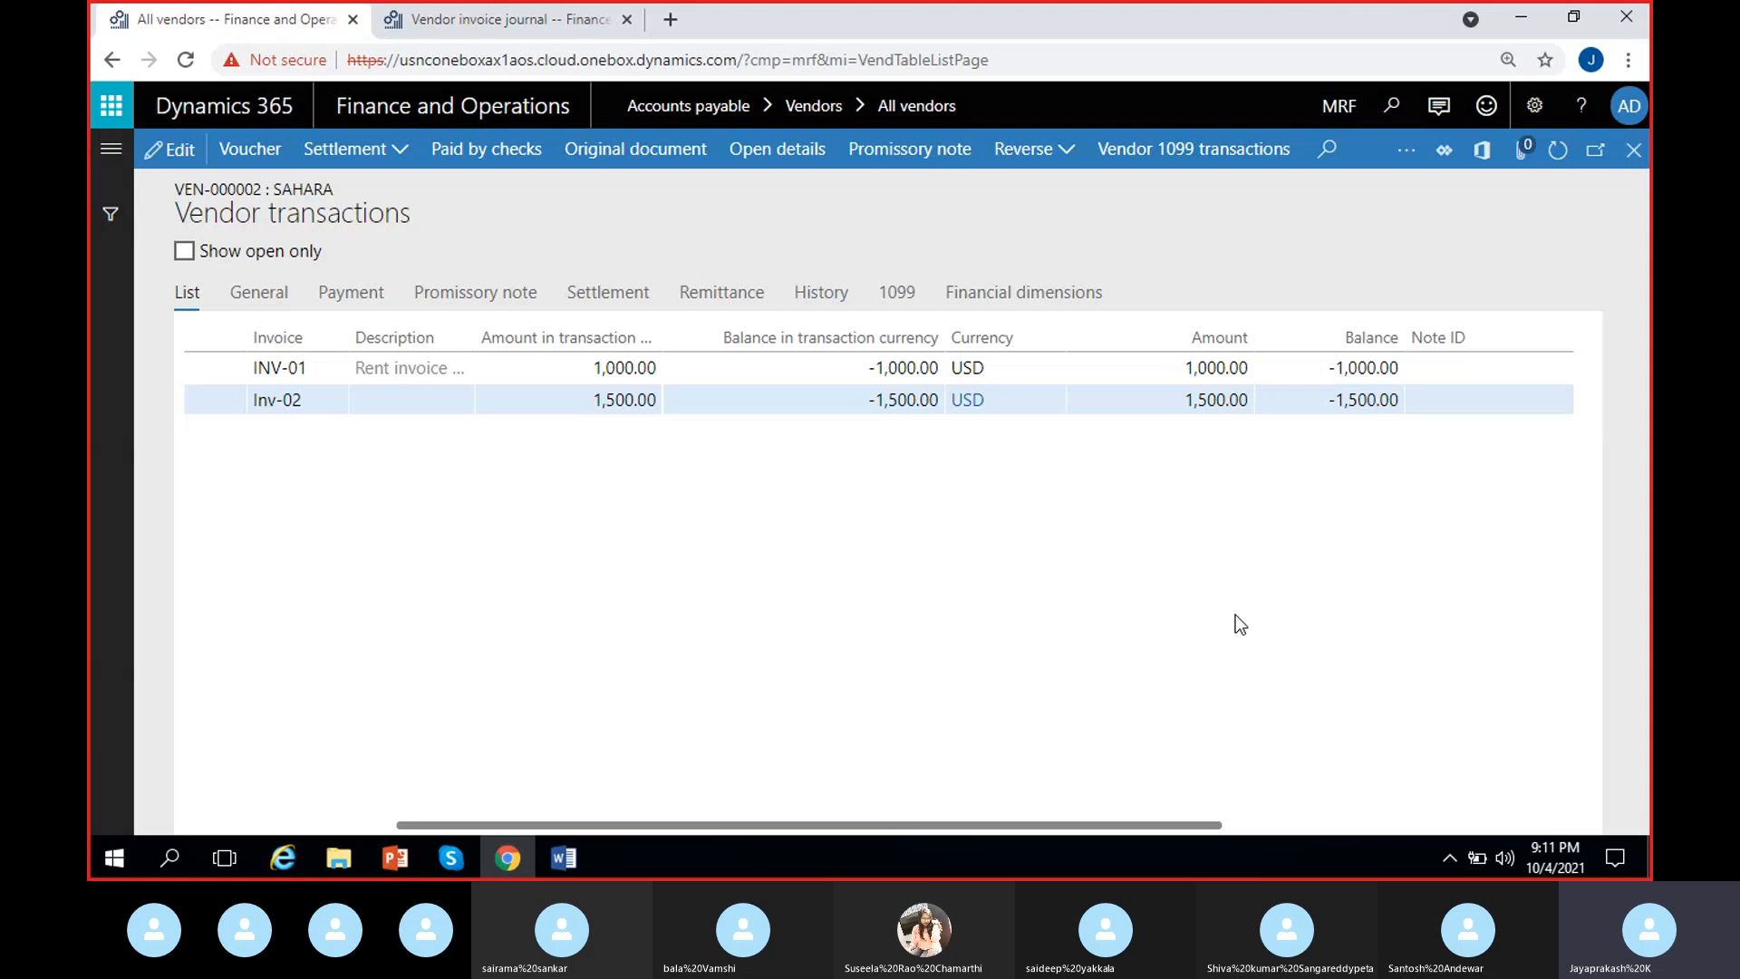
click(717, 431)
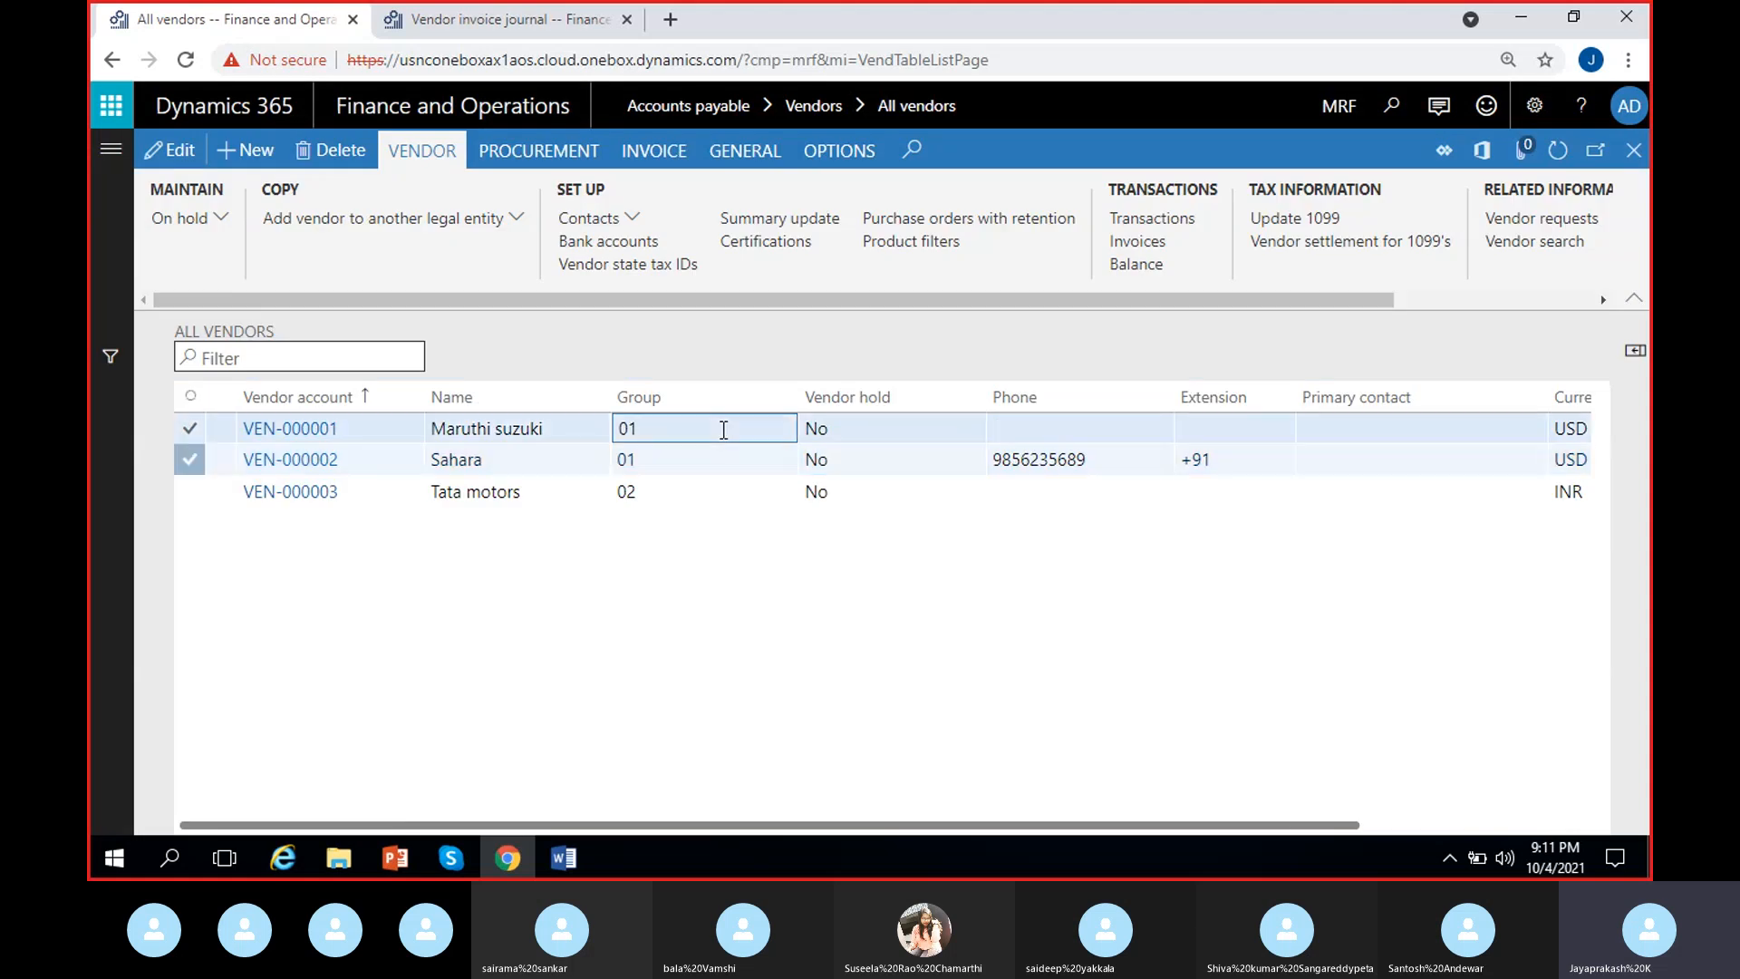
click(1157, 225)
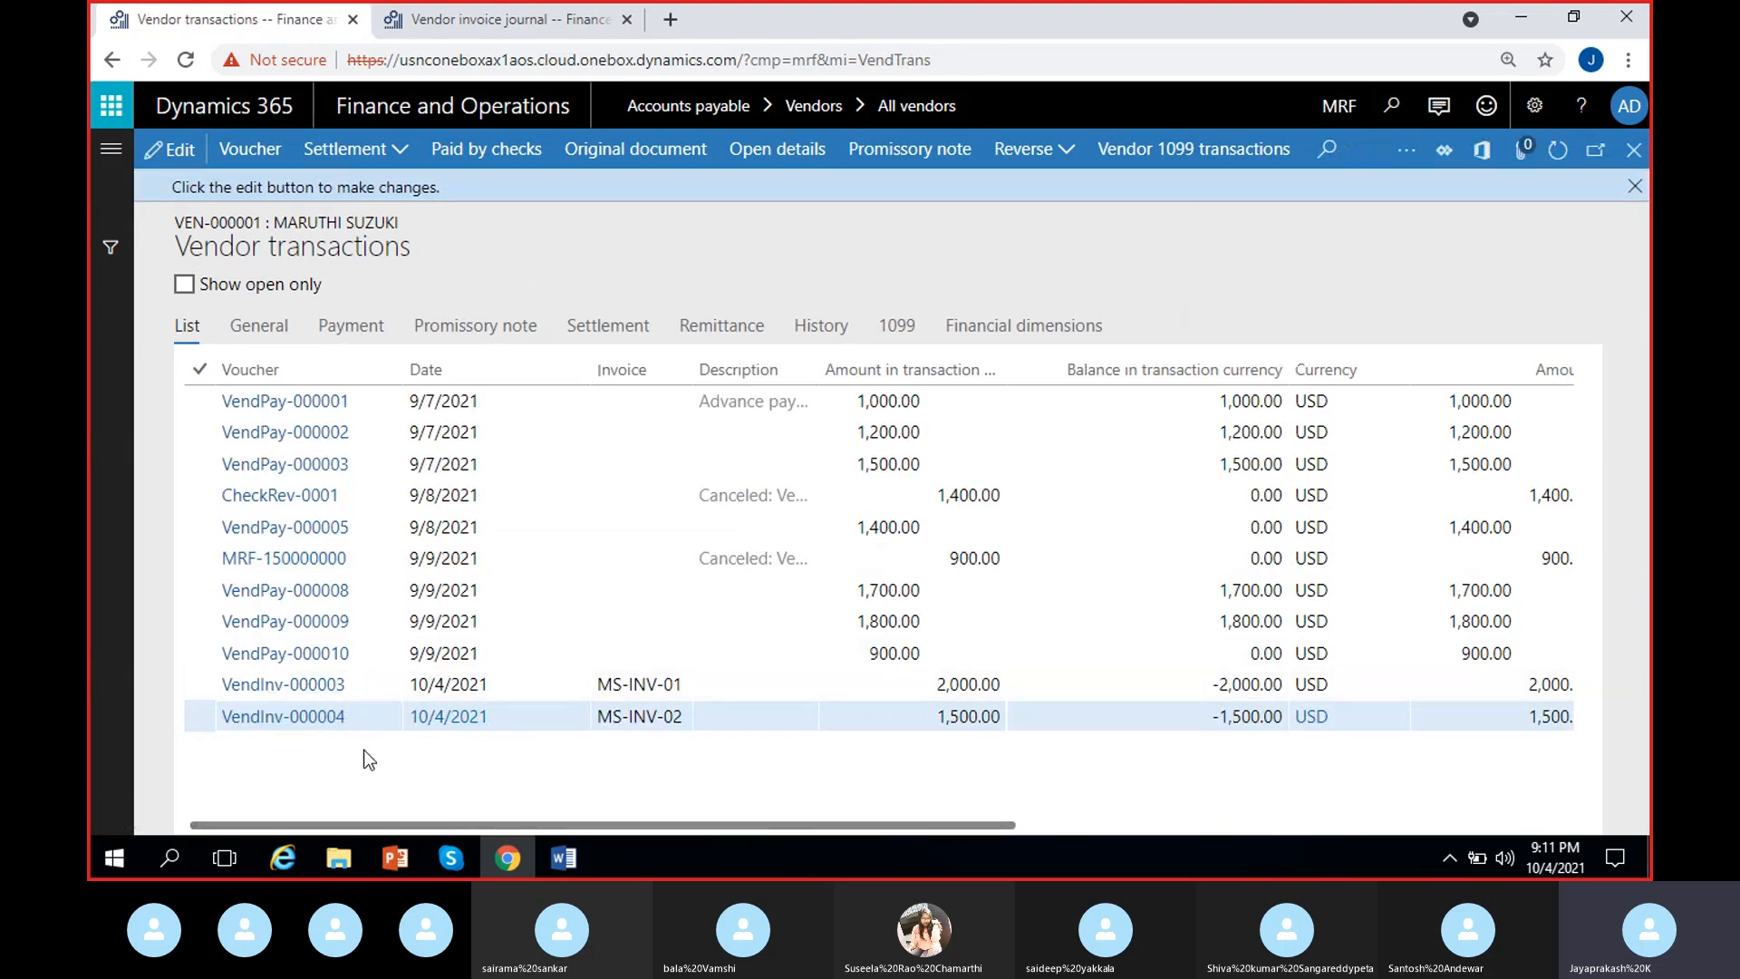
click(367, 723)
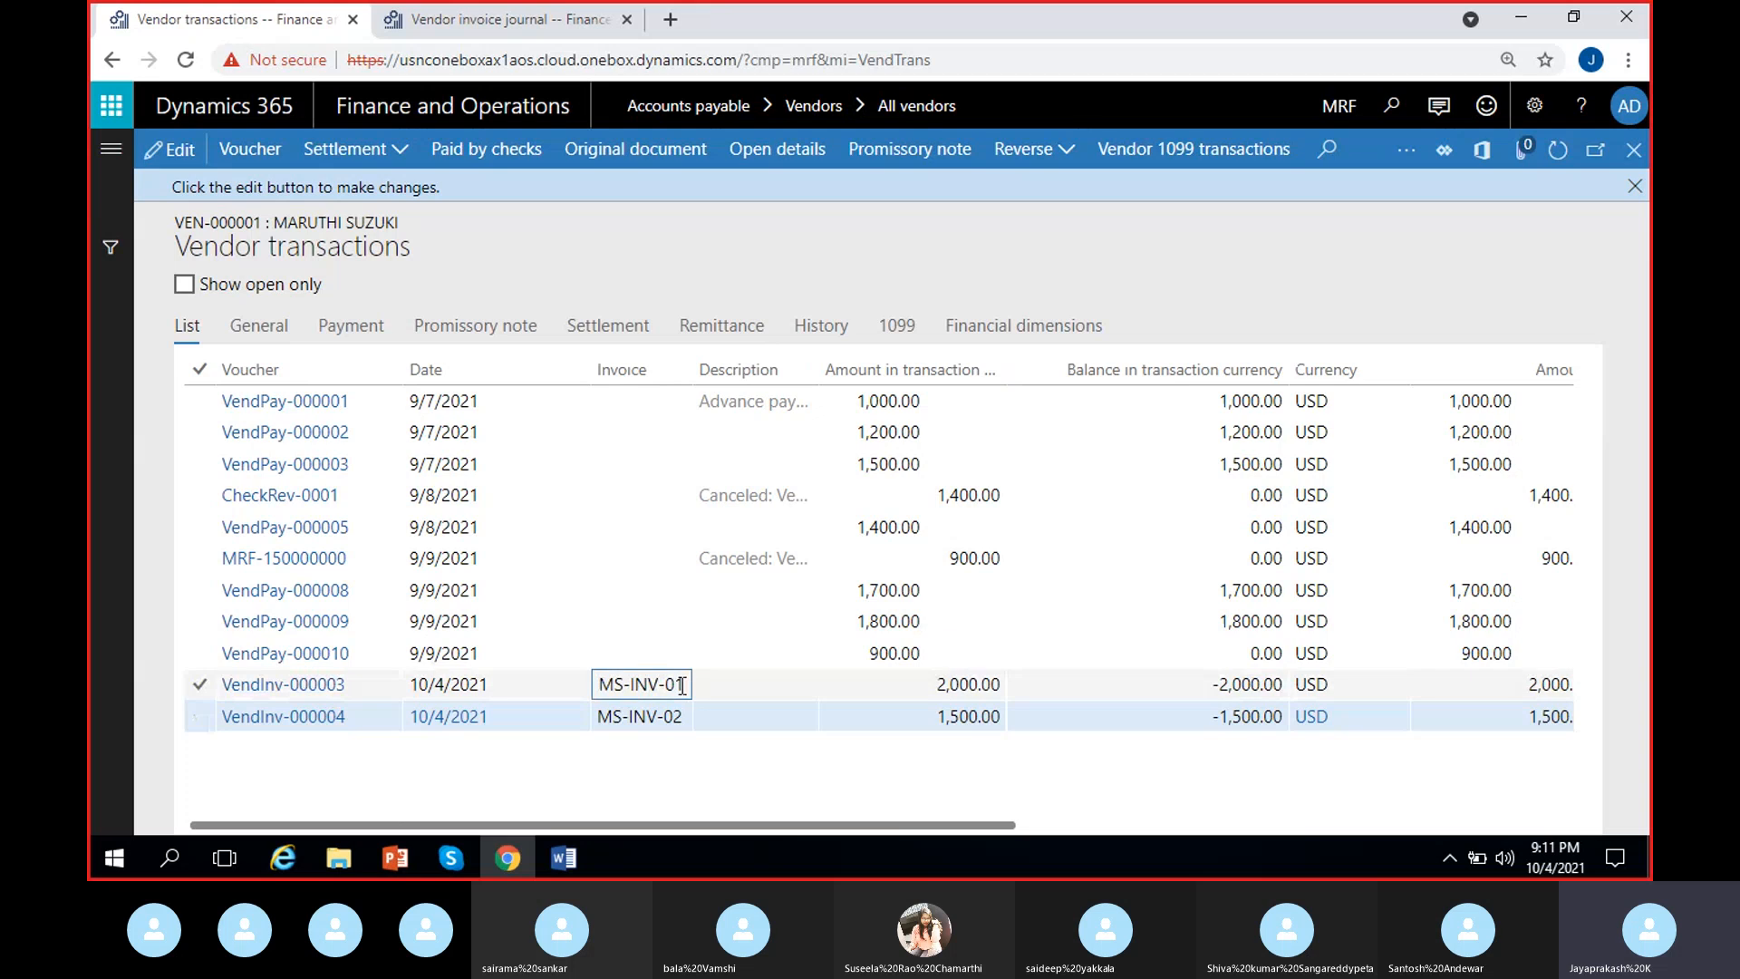
click(574, 686)
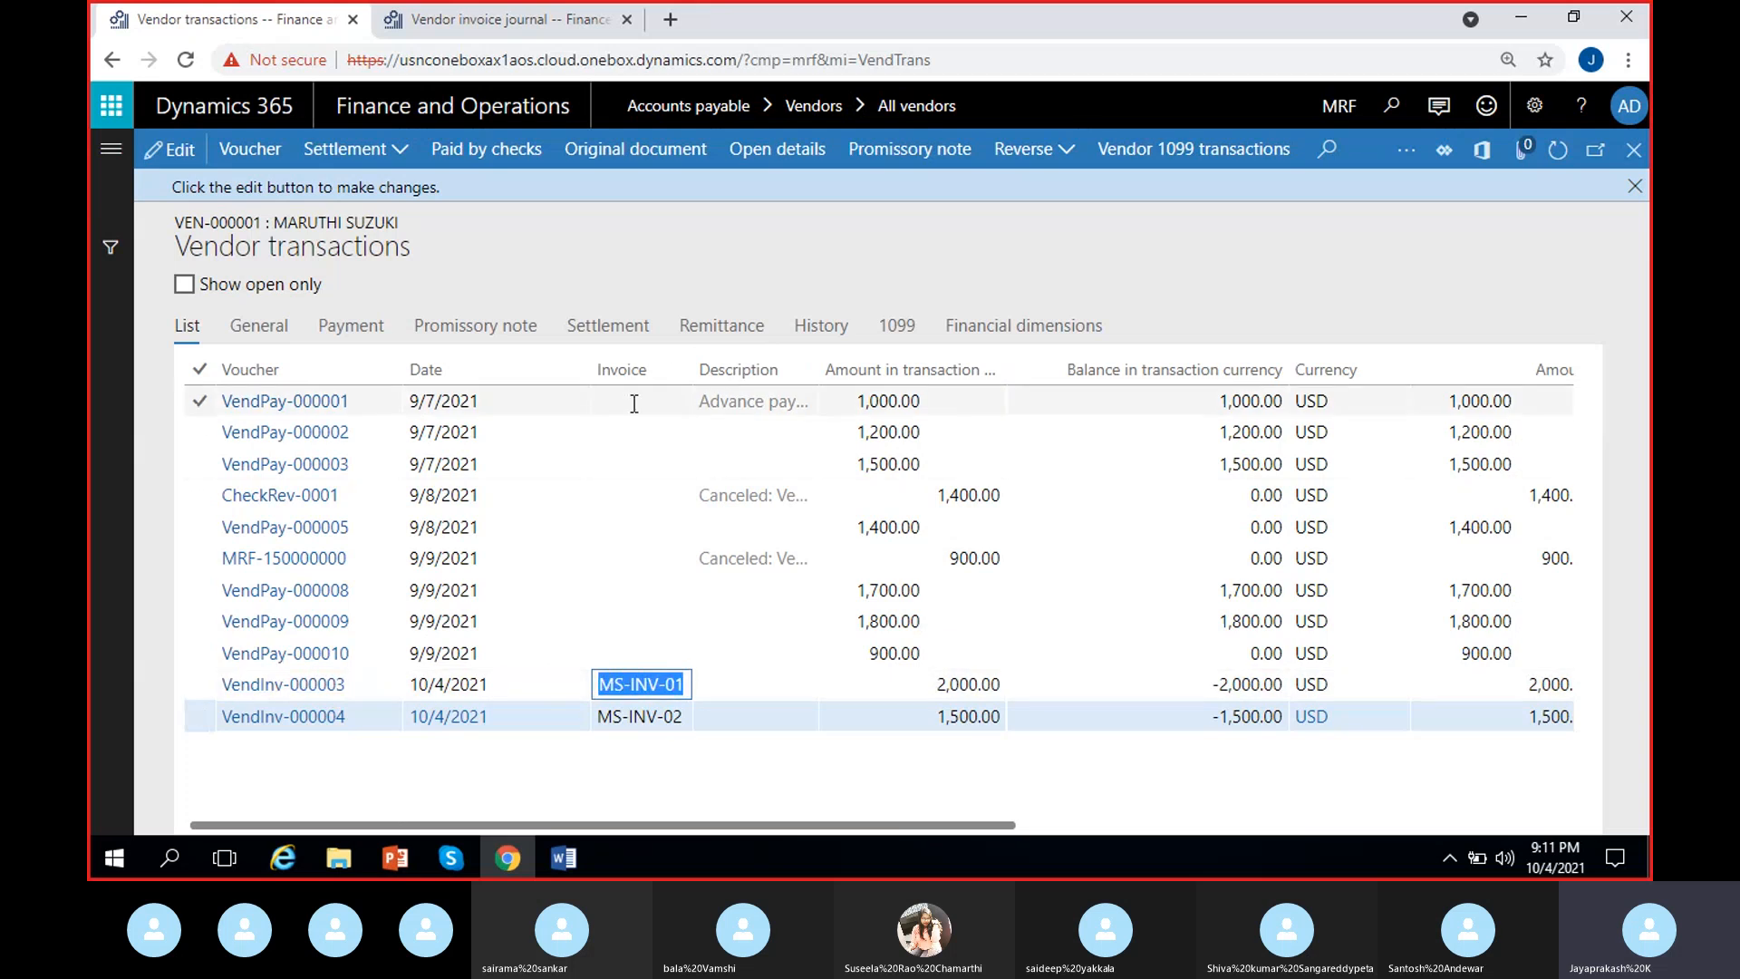
click(686, 719)
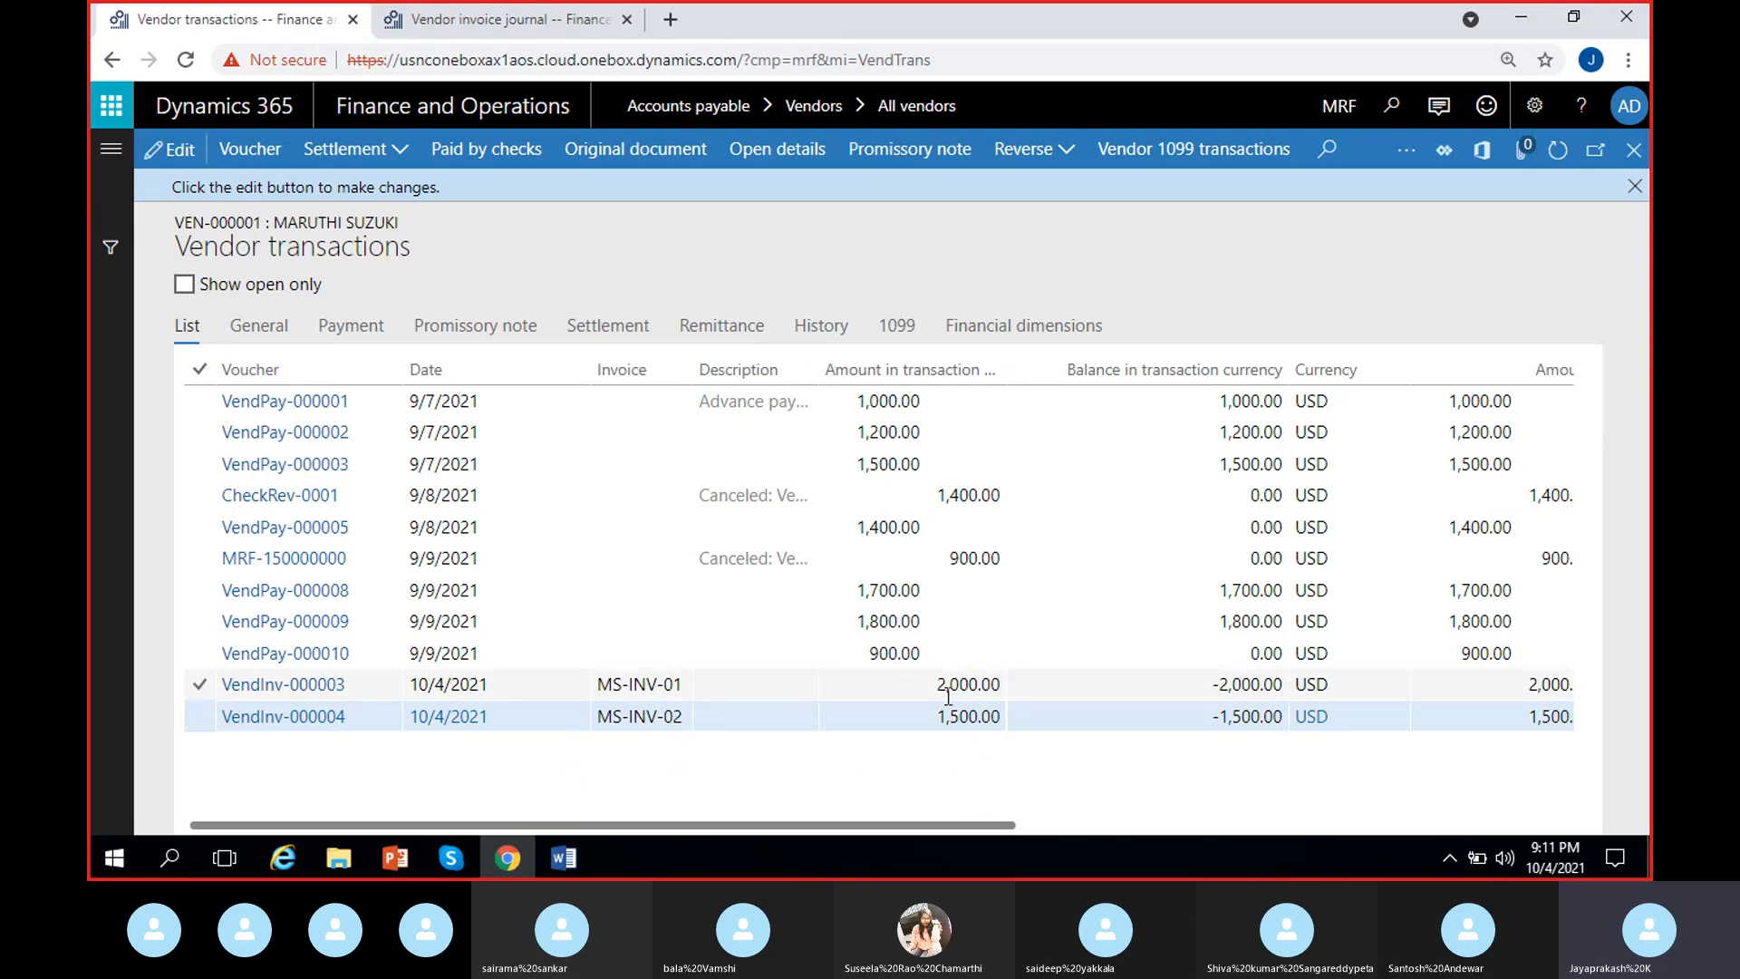
Examine the amounts and transaction currency balances of Maruthi suzuki's invoices MS-INV-01 and MS-INV-02.
scroll(1043, 781, right, 3)
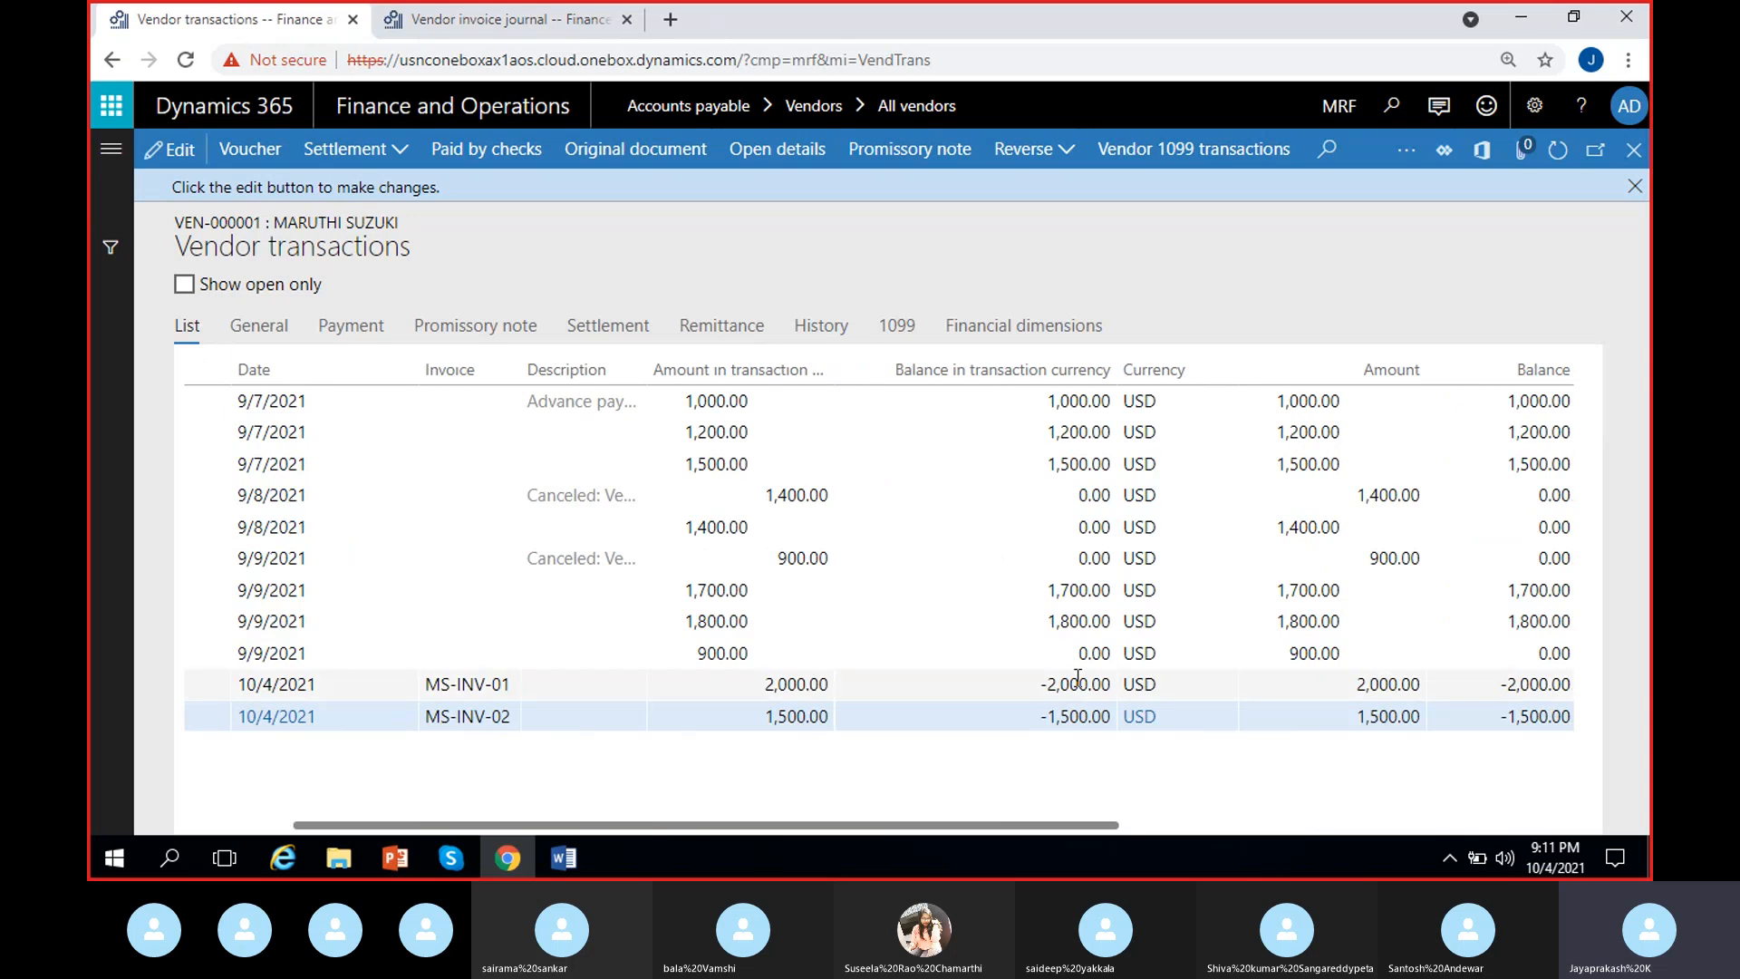
click(1047, 684)
click(1046, 716)
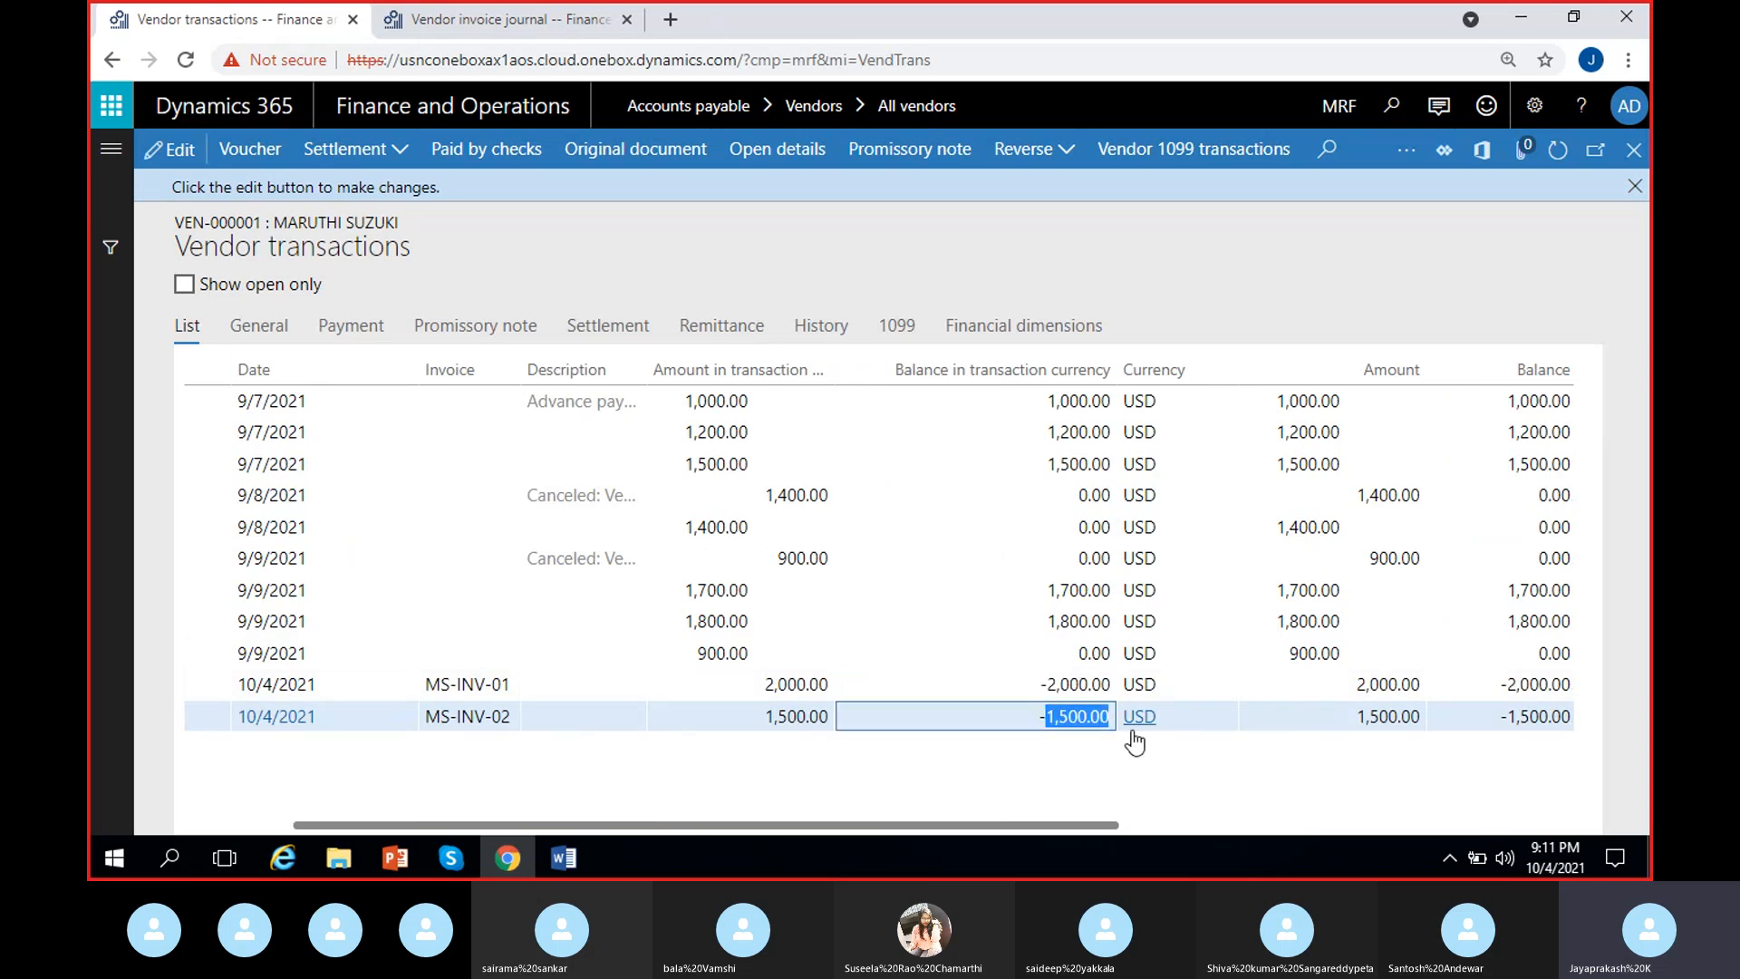
click(1021, 797)
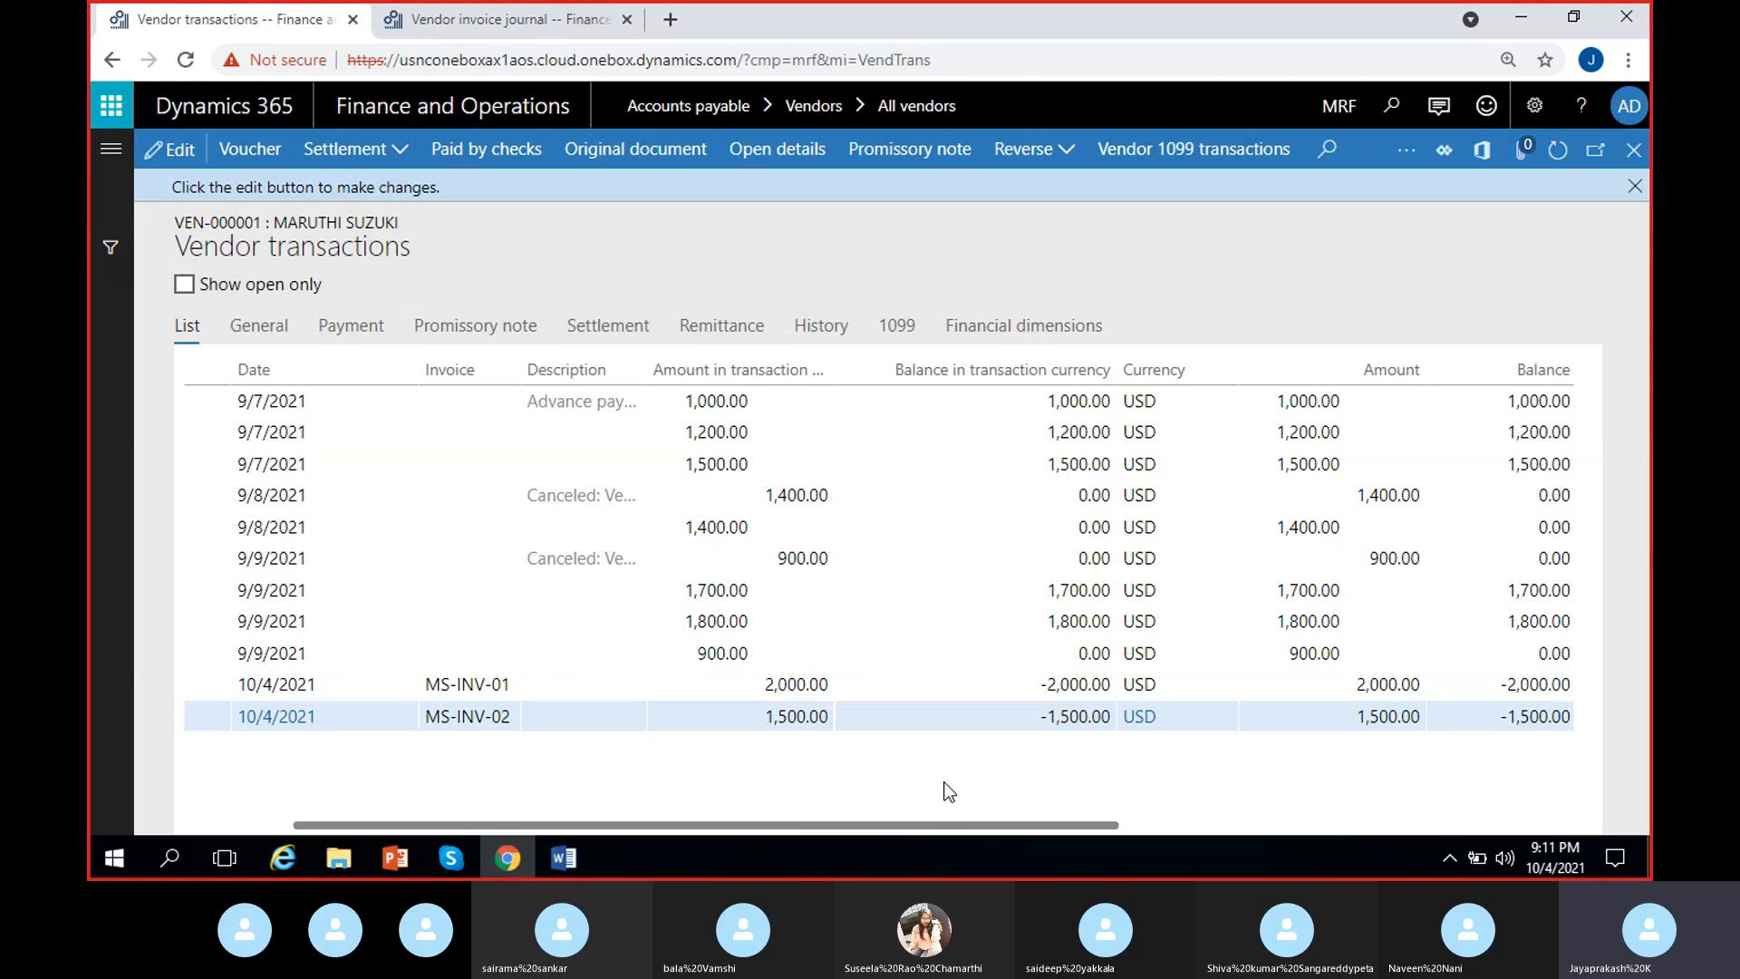
scroll(948, 792, left, 3)
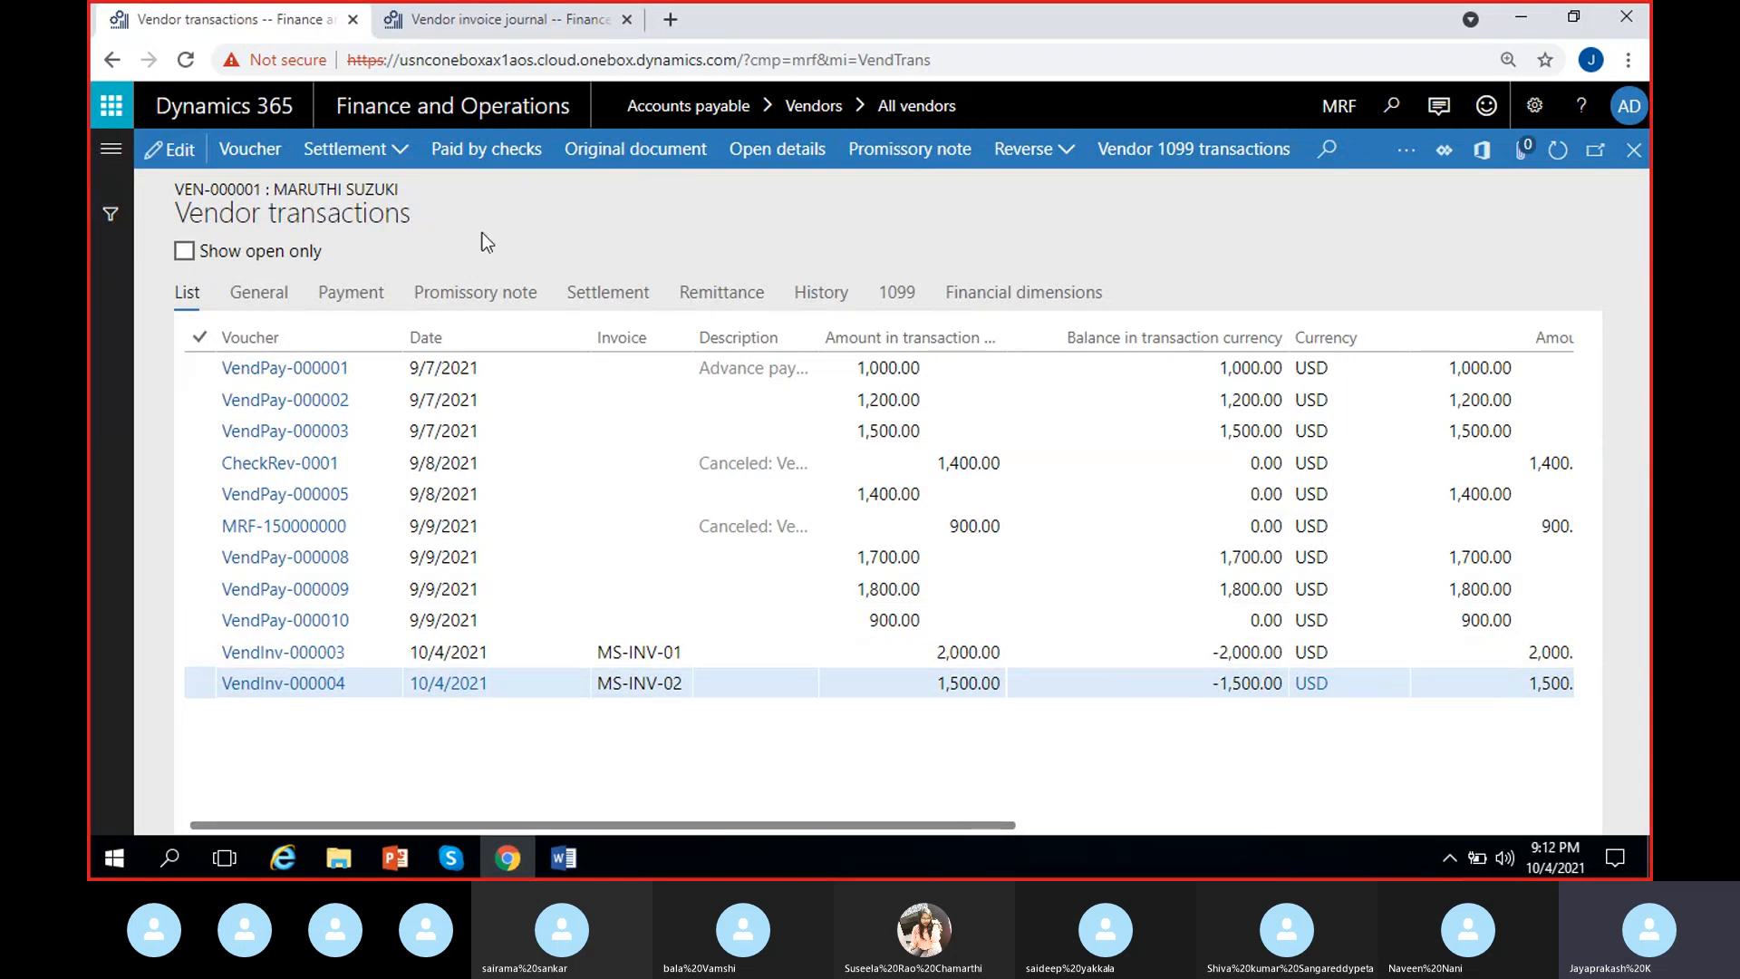
Switch to the vendor invoice journal, review the invoice, cash discount and fixed asset details of Sahara's Inv-02 line, and return to the line list.
click(520, 22)
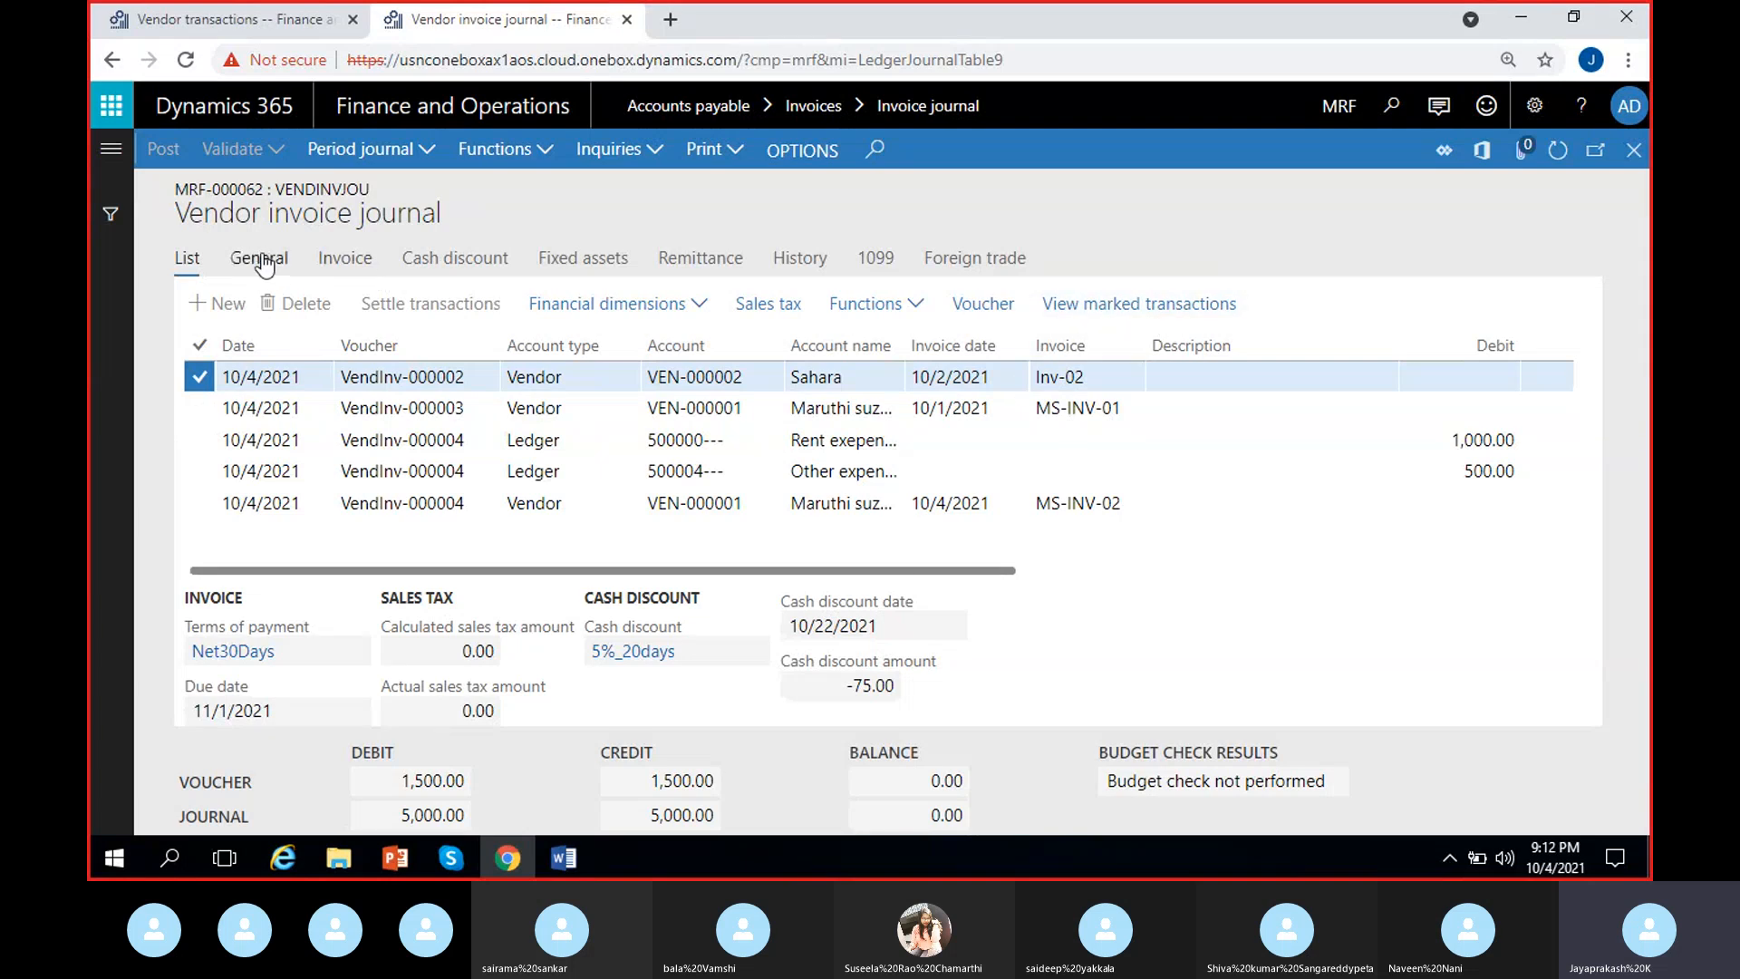
click(347, 265)
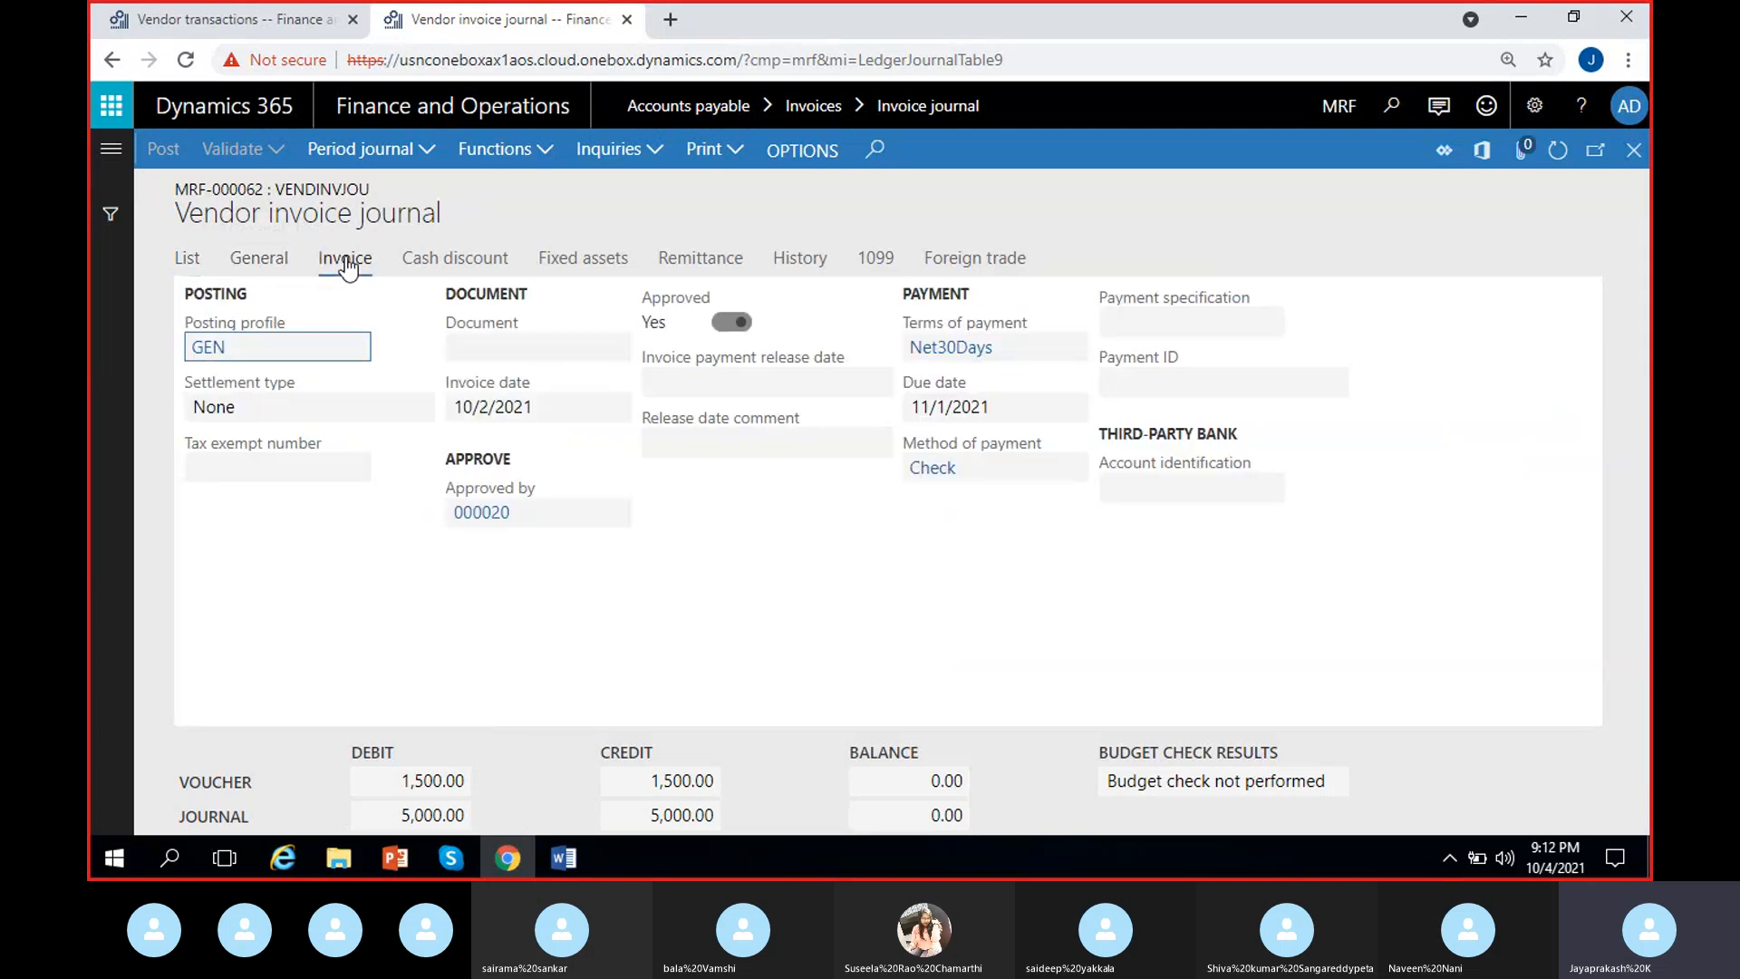
click(455, 259)
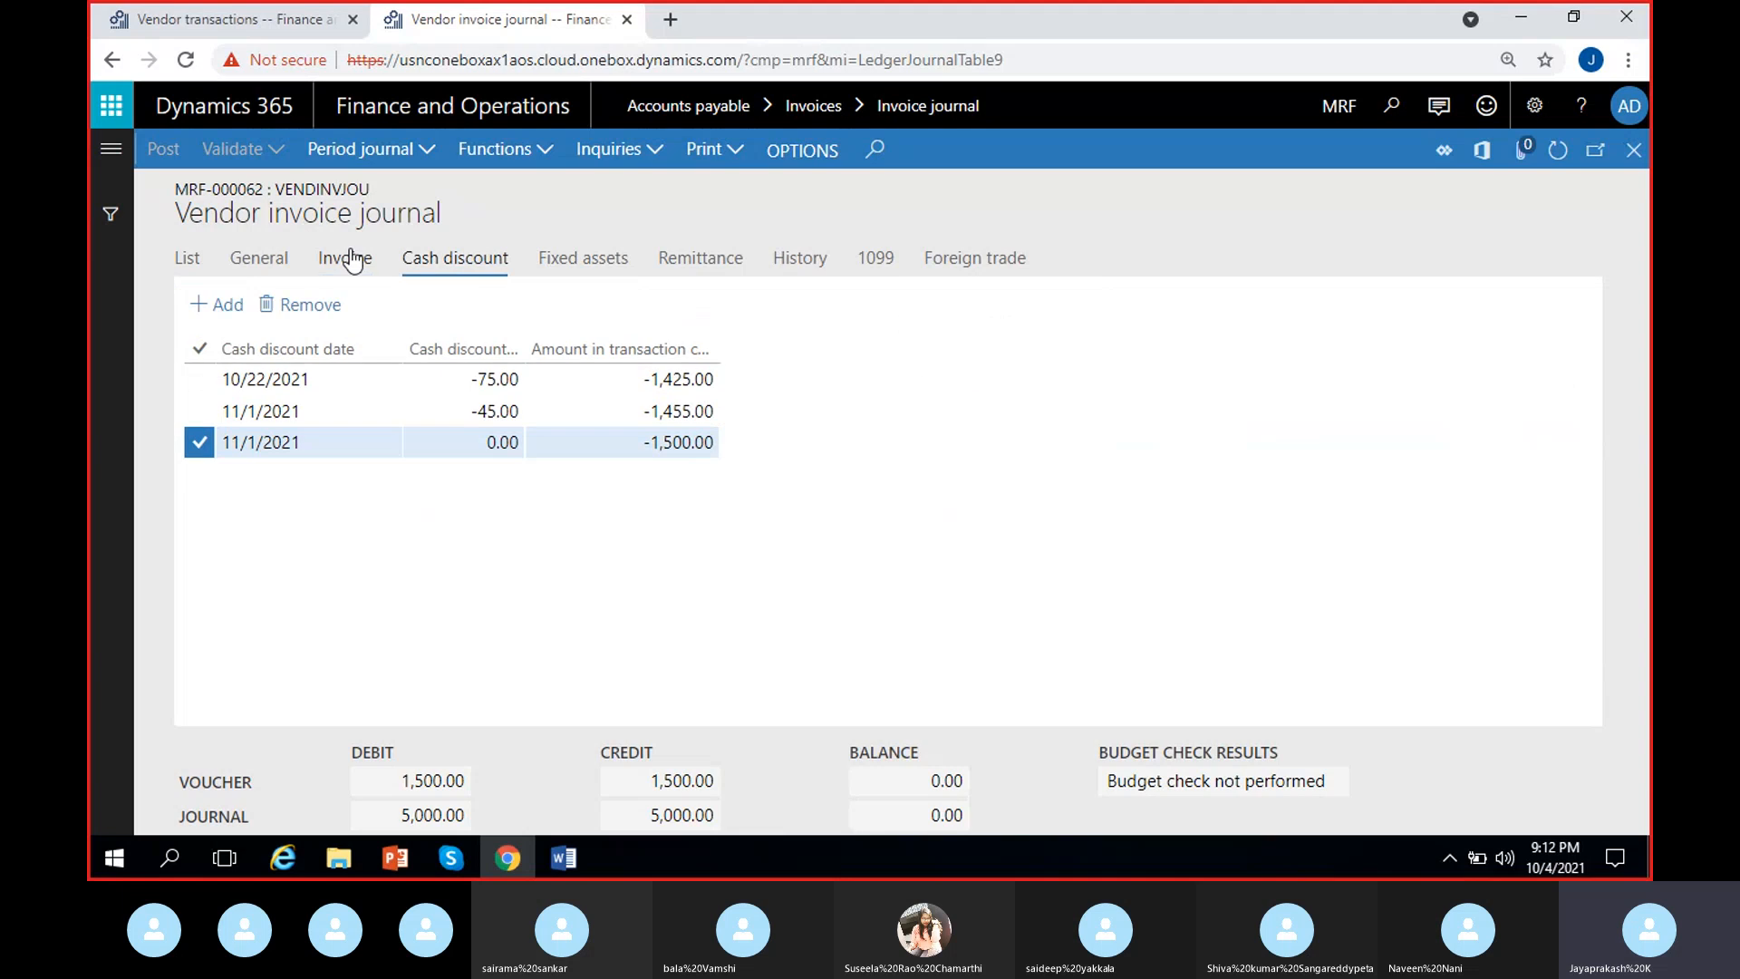
click(555, 268)
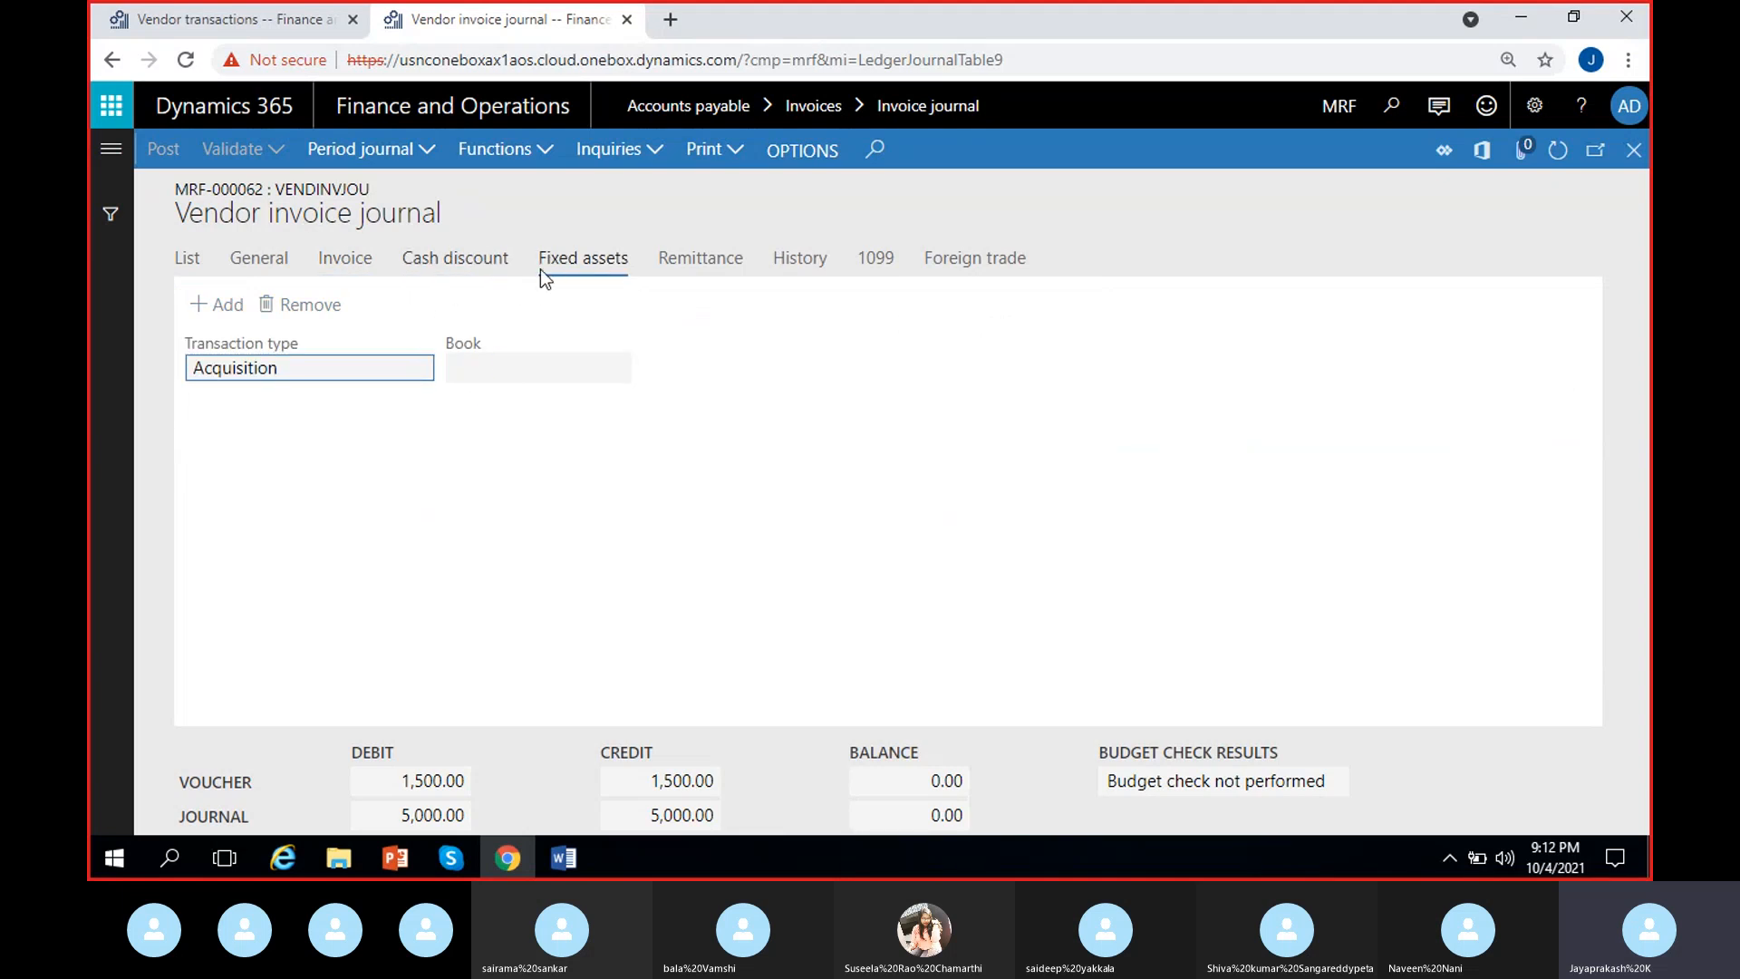
click(358, 258)
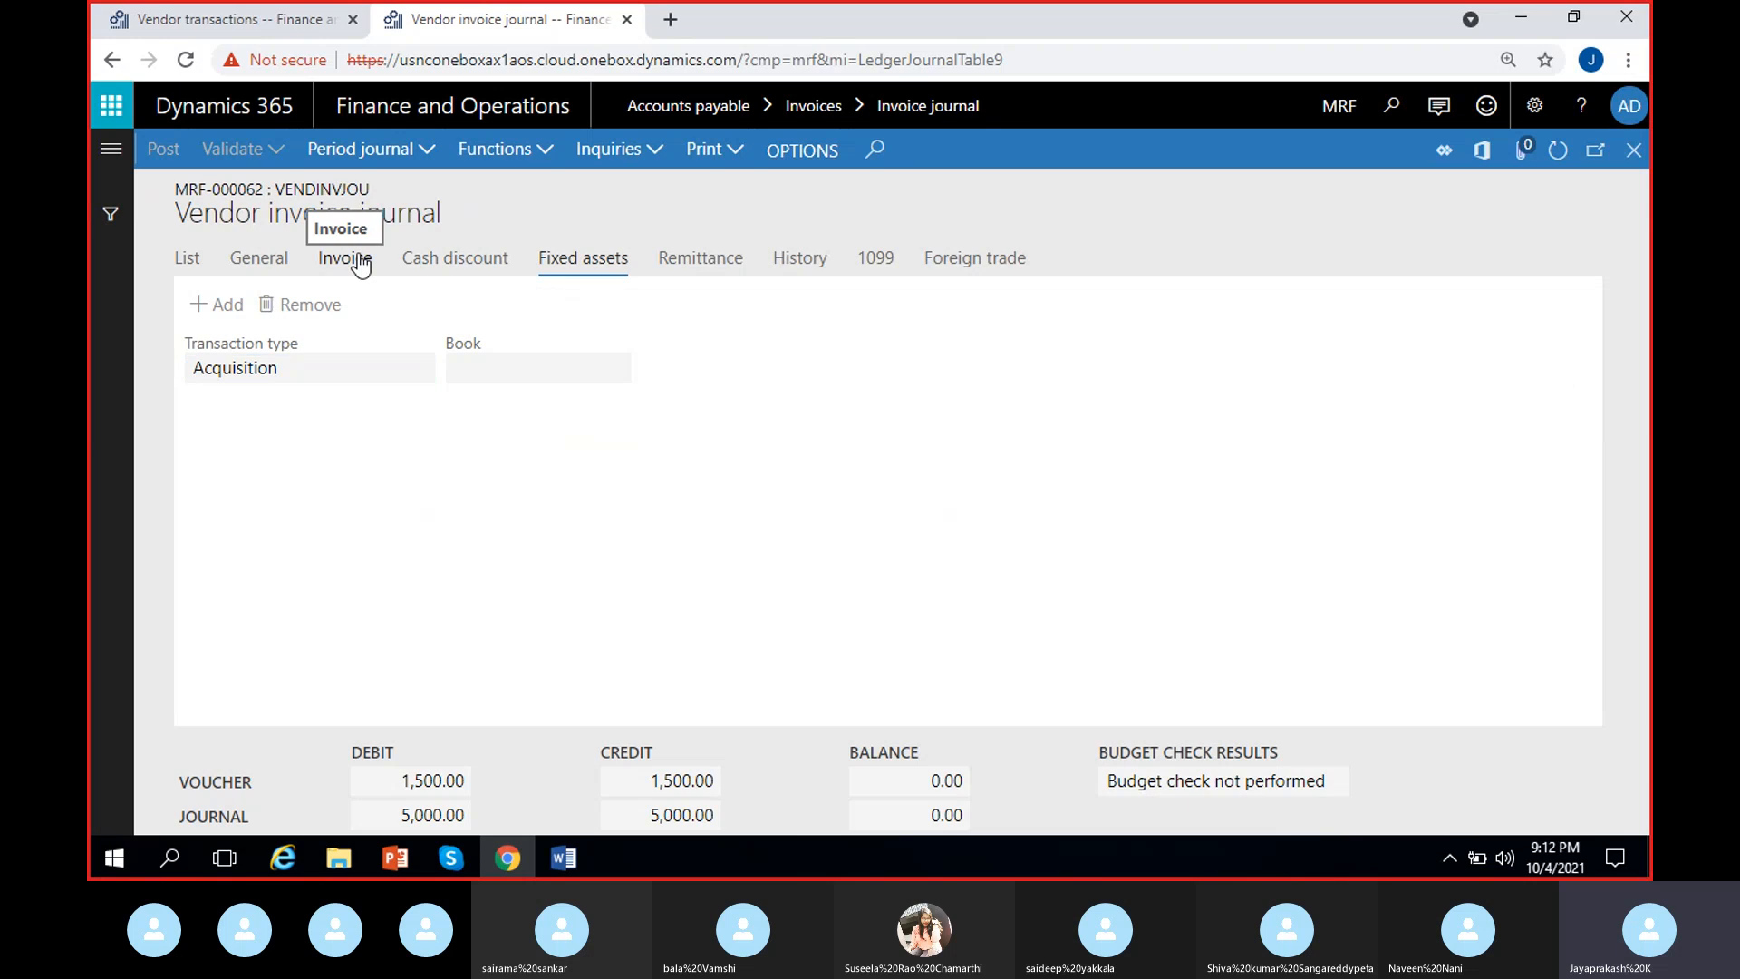
click(187, 258)
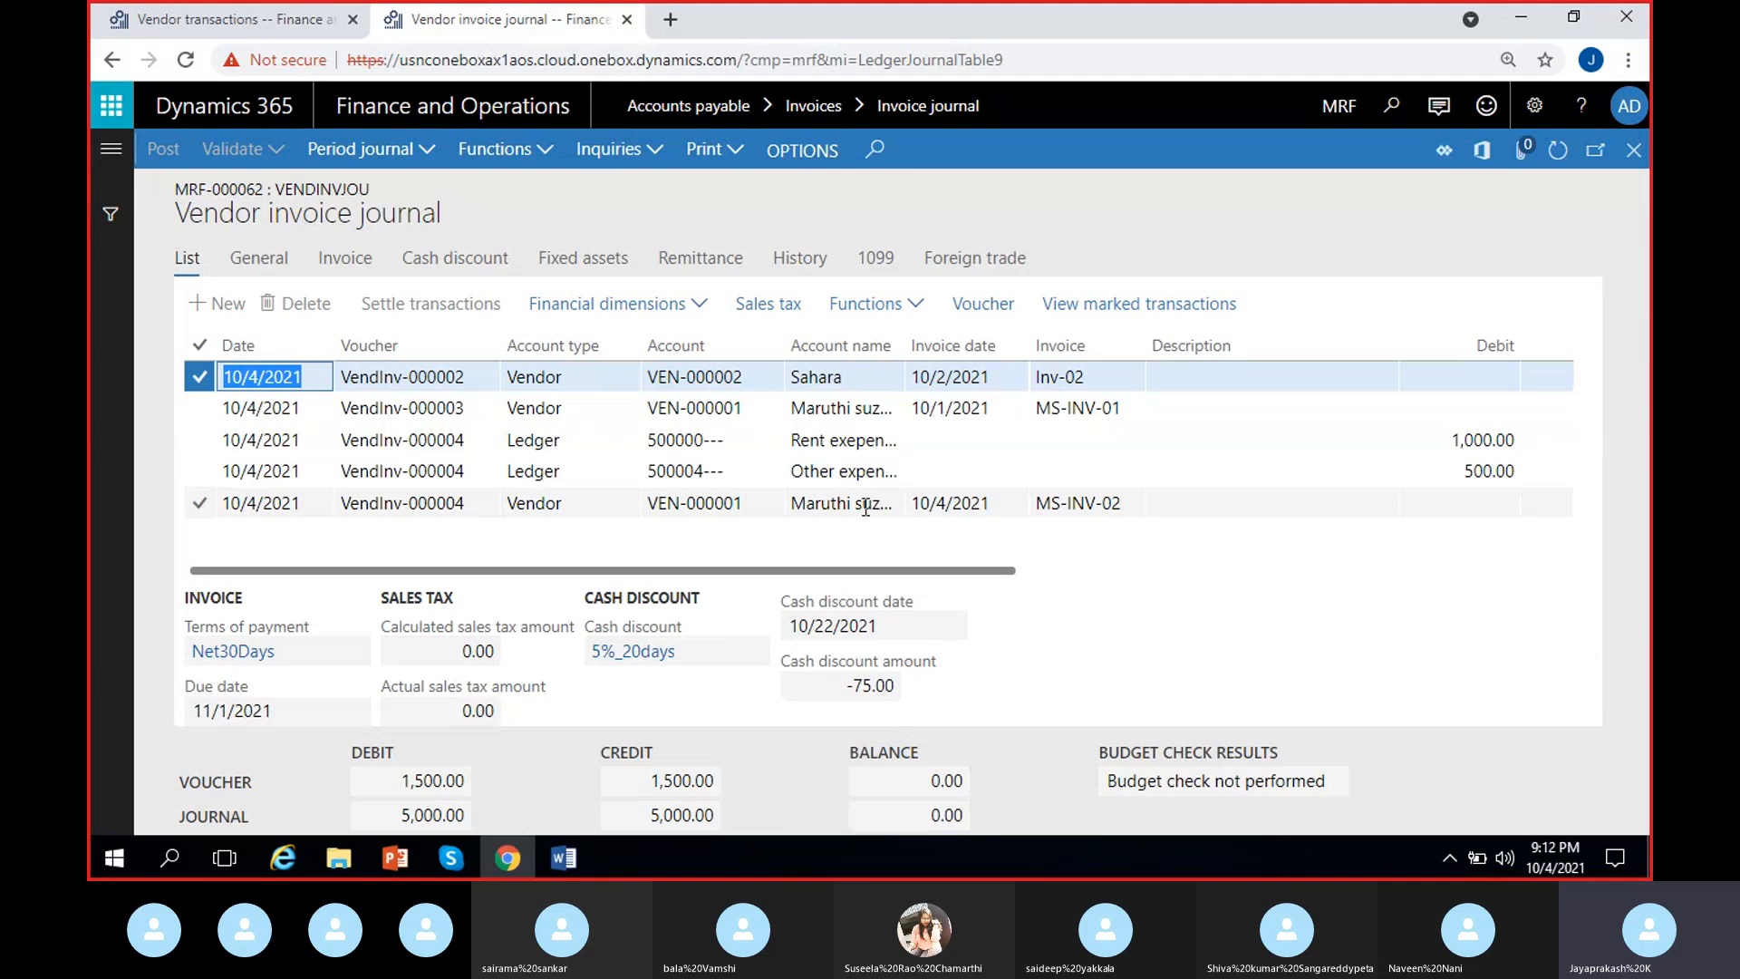
mouse_move(462, 861)
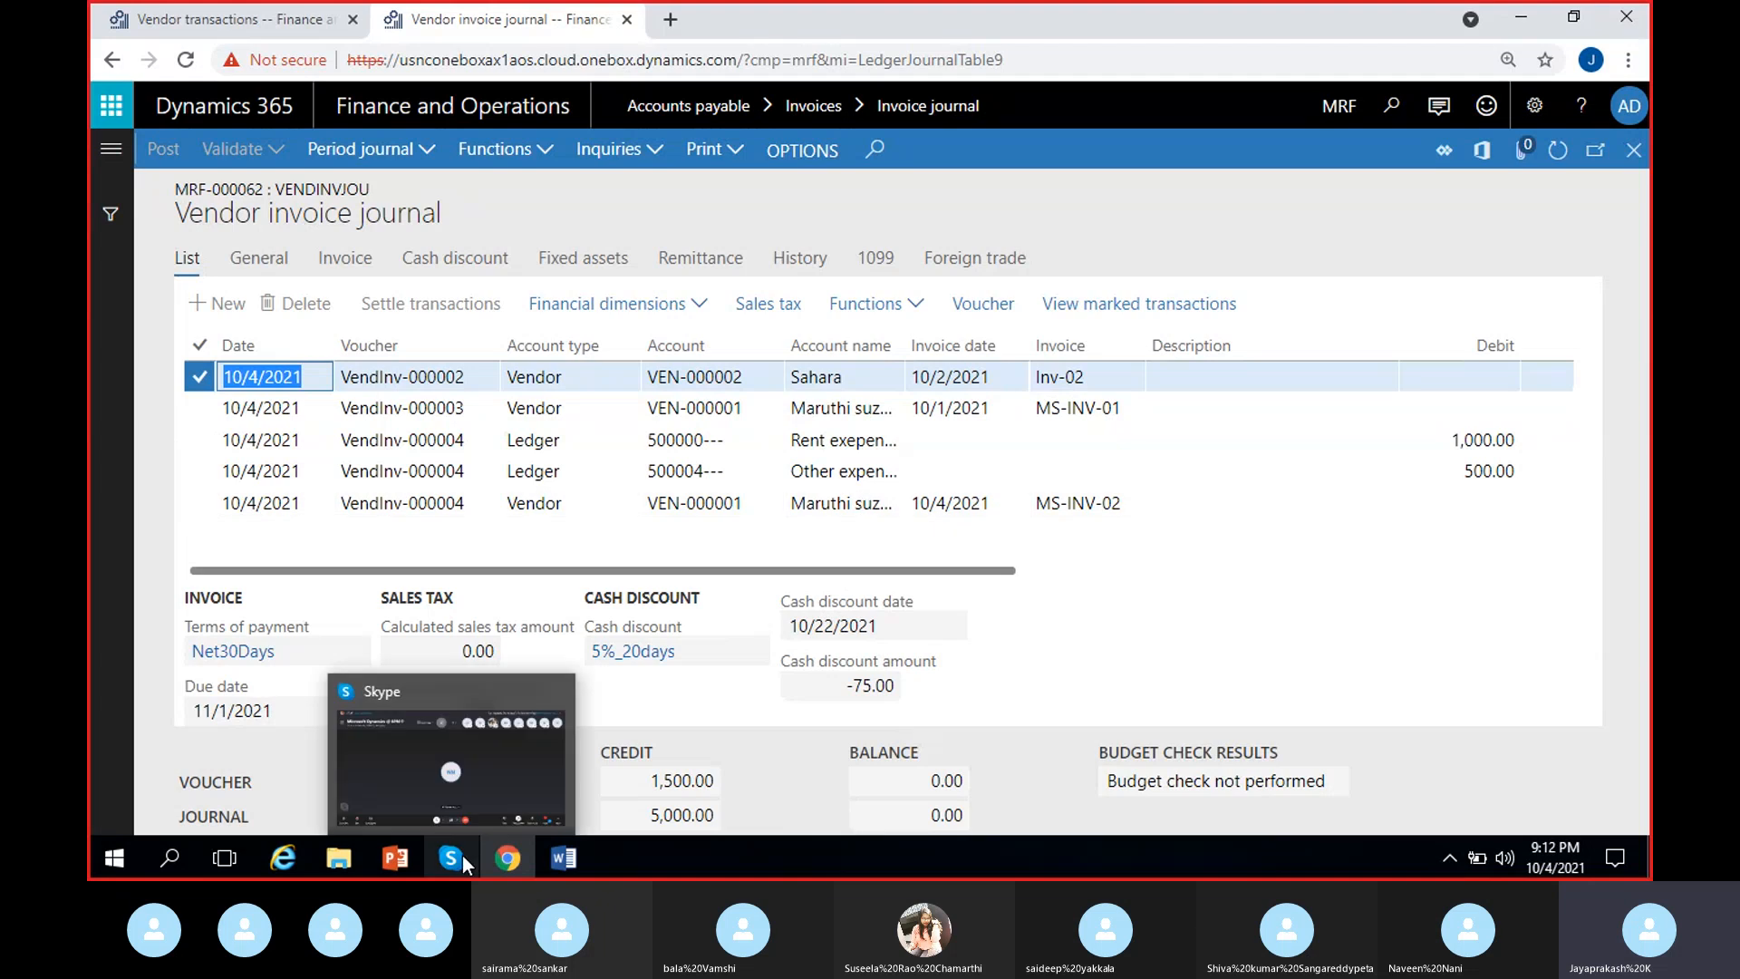
click(496, 764)
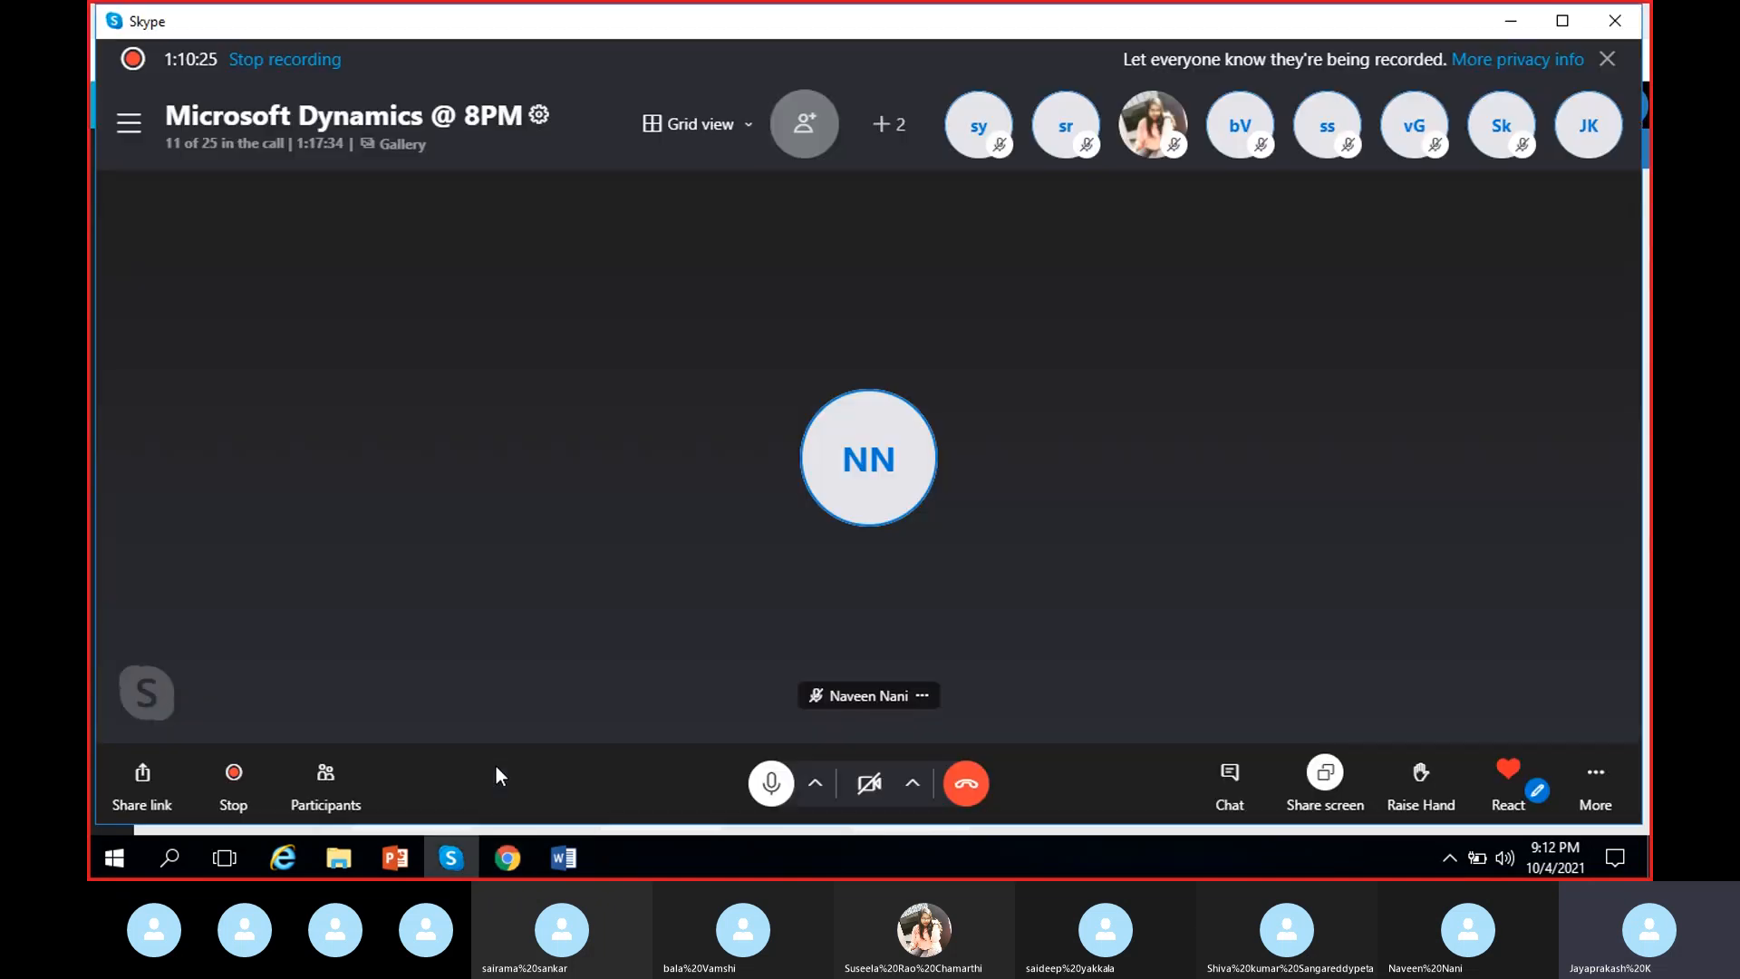
click(1510, 22)
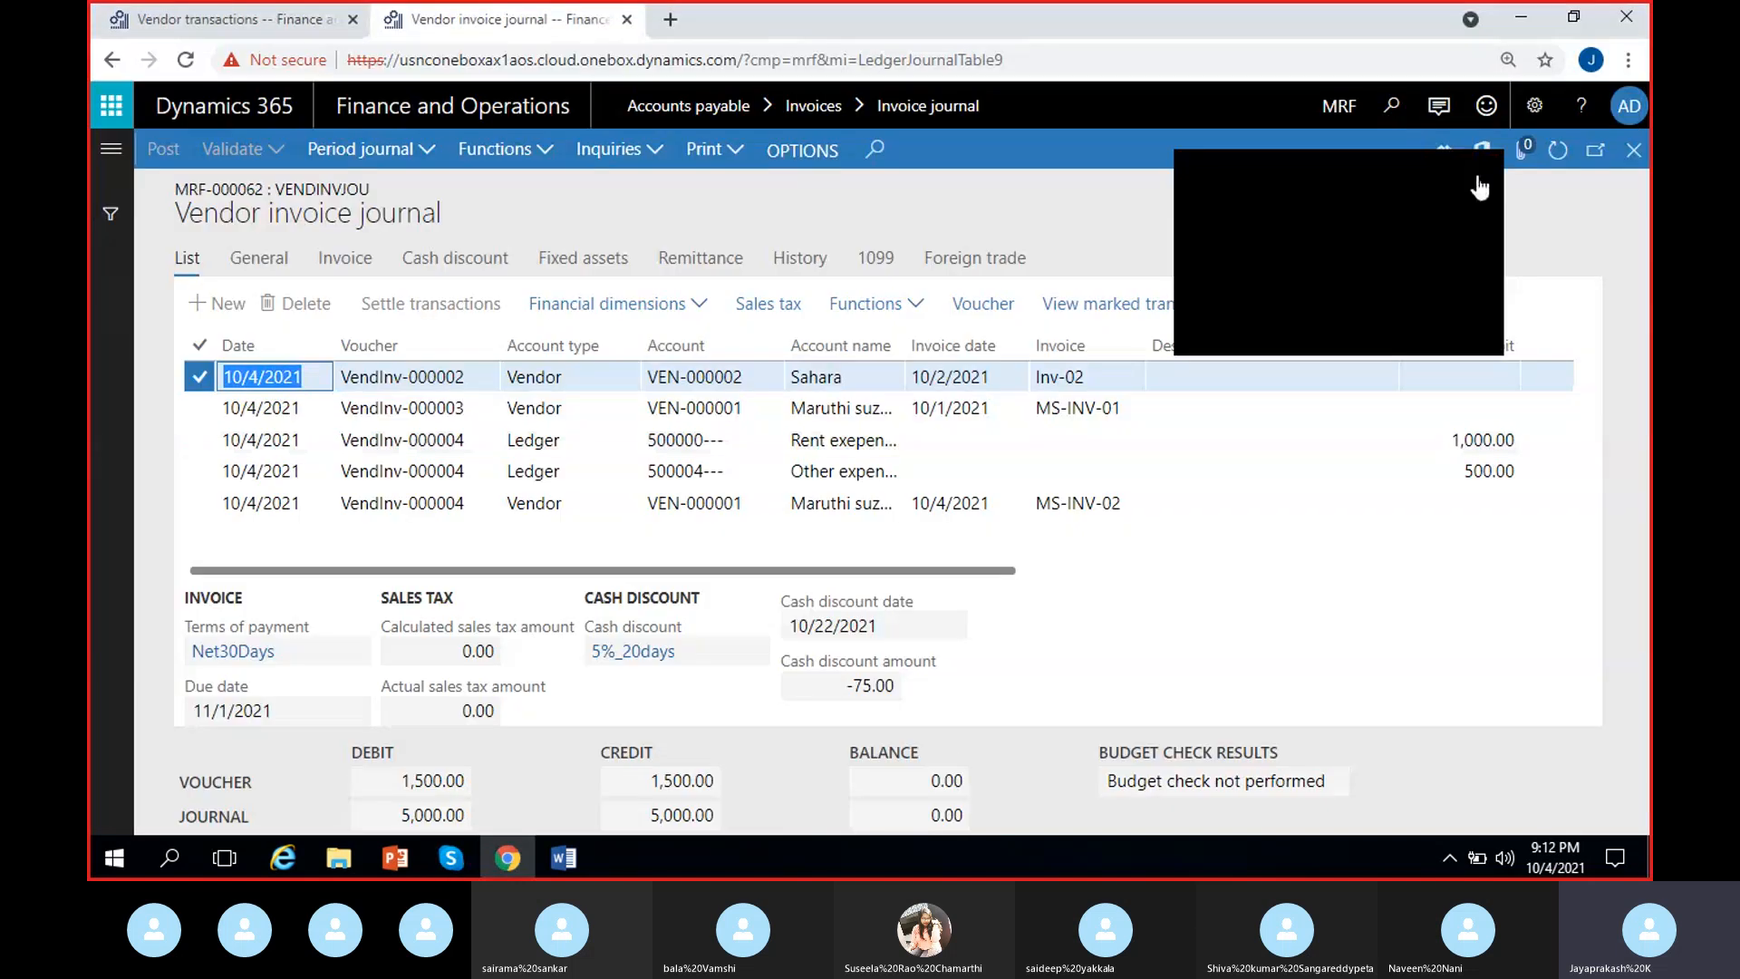
click(1345, 258)
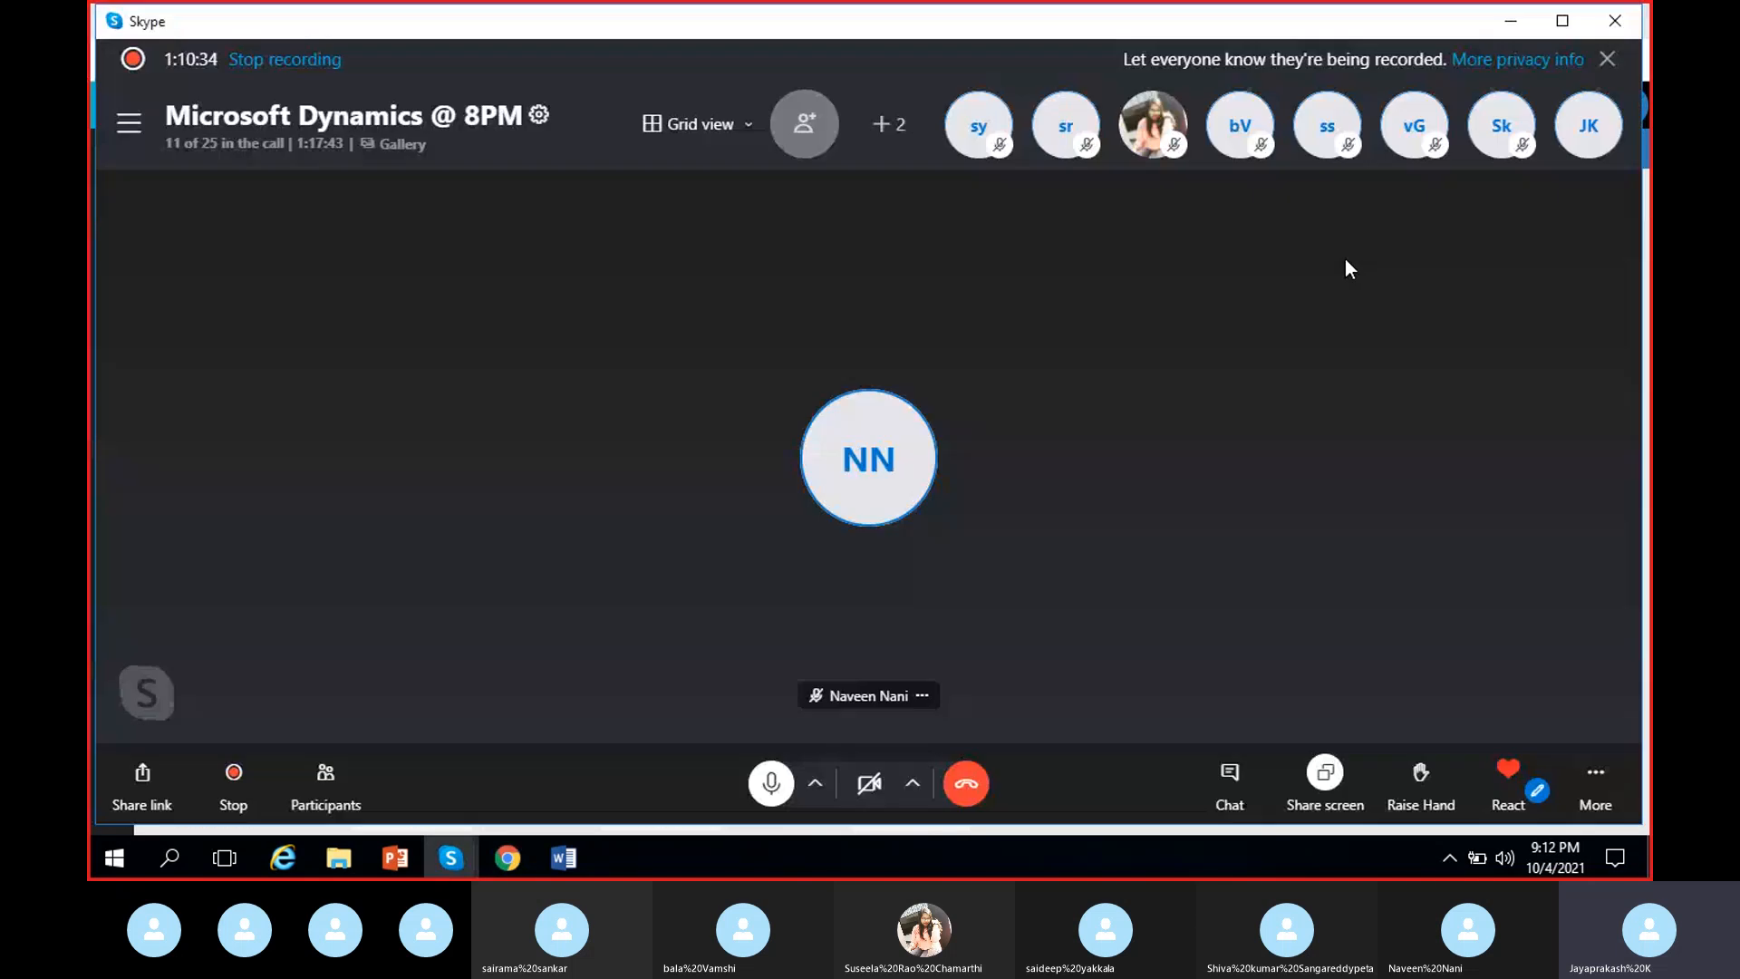